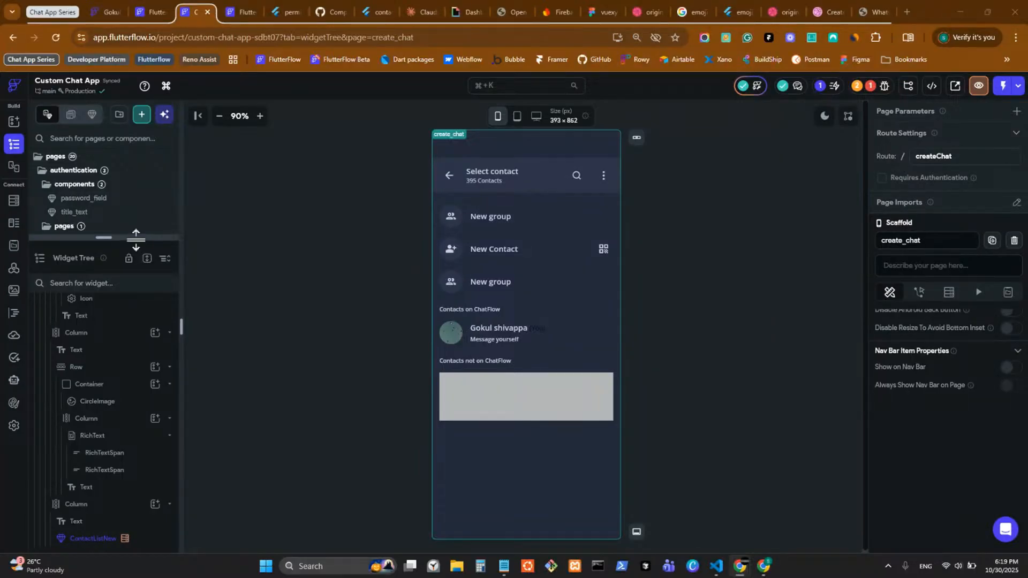
# Step: Drag the page-list divider down and scroll to the bottom of the page list
pyautogui.moveTo(134, 238); pyautogui.dragTo(127, 540)
pyautogui.scroll(-2, 130, 388)
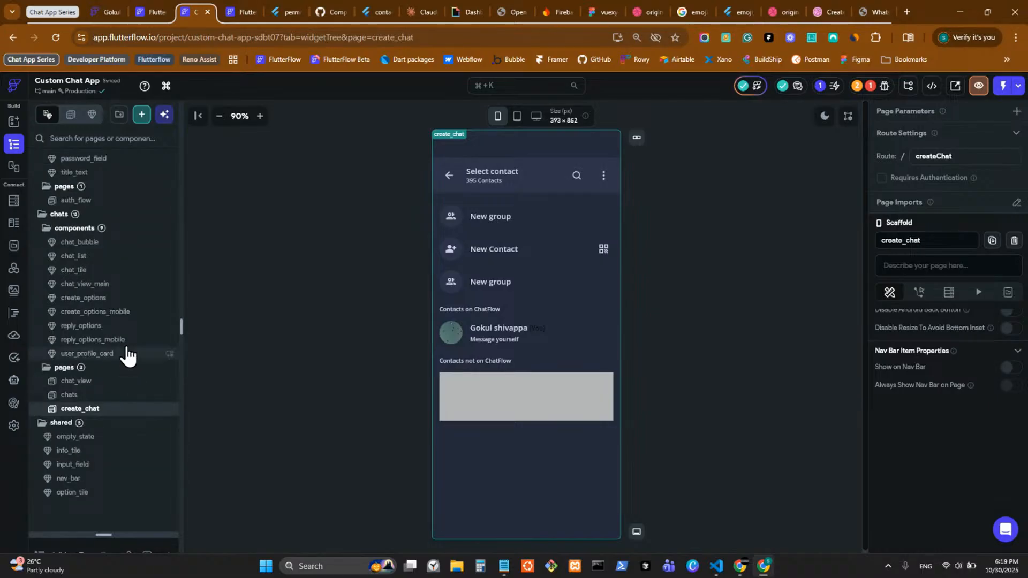
# Step: Run flutter clean in the VS Code terminal of the custom-chat-app project
pyautogui.click(716, 566)
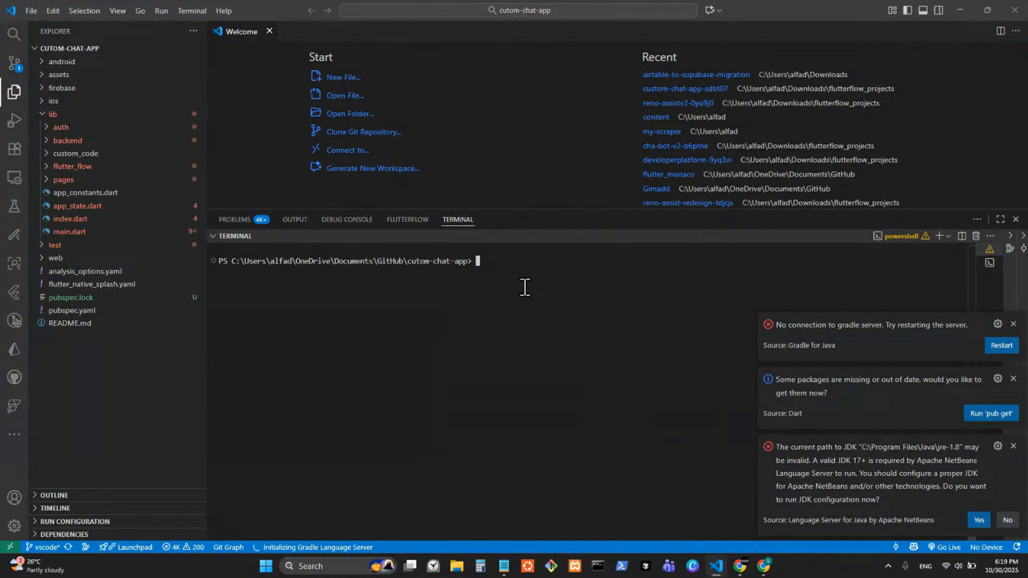
pyautogui.write('flutter clean')
pyautogui.press('Return')
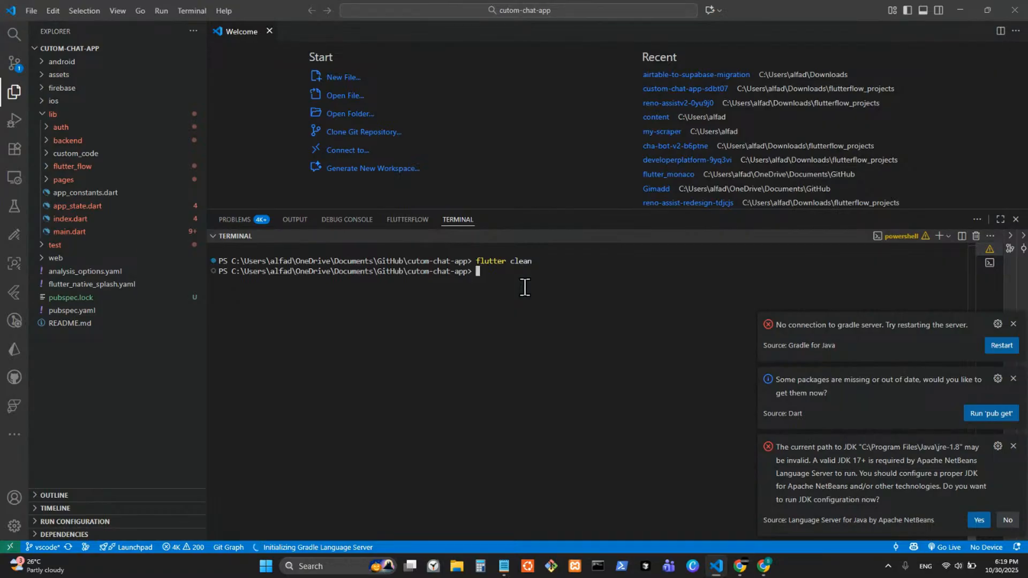
# Step: Open the auth_flow page, preview desktop then mobile size, and select title_text
pyautogui.click(975, 1)
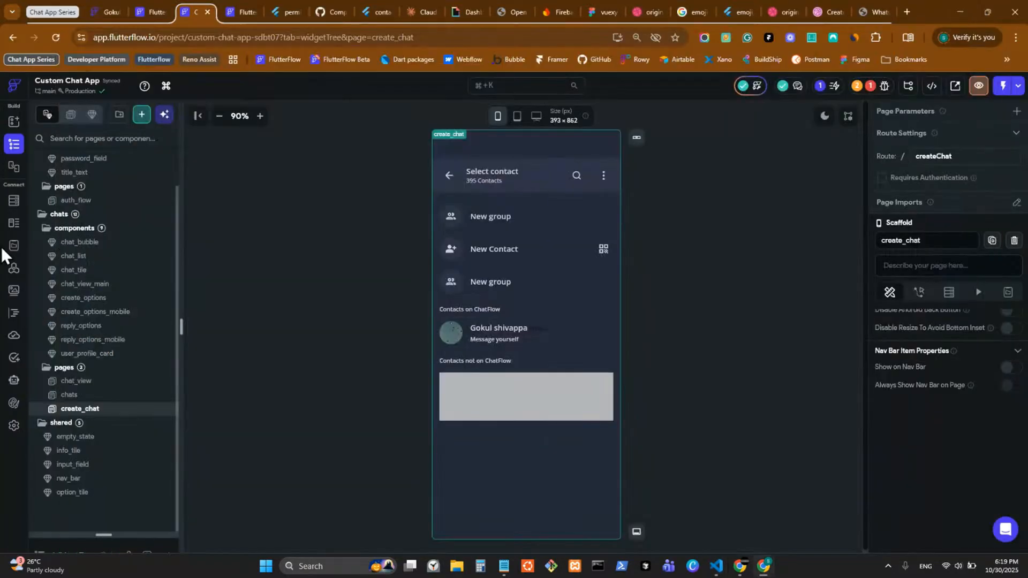
pyautogui.click(134, 200)
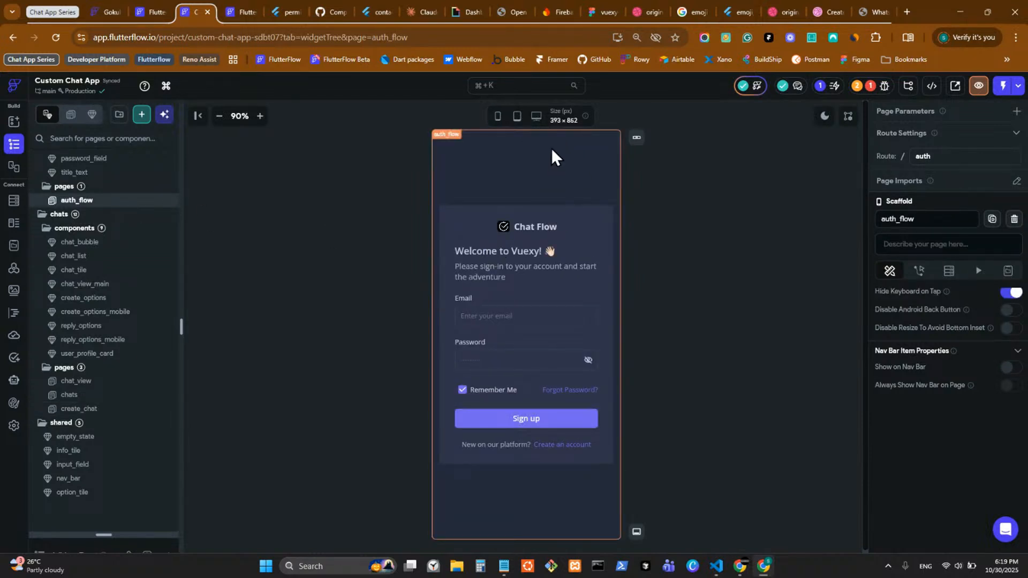
pyautogui.click(537, 116)
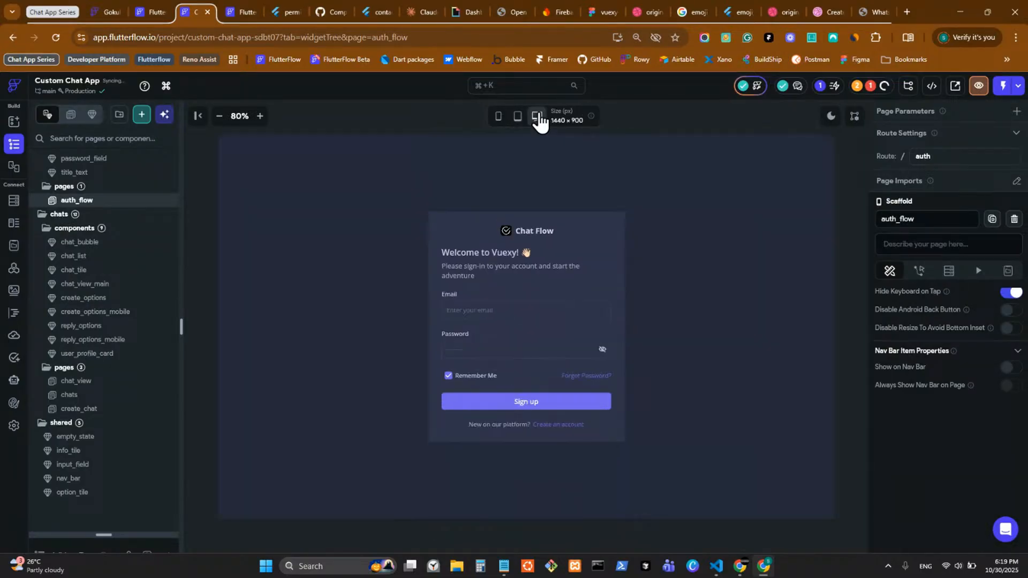
pyautogui.click(499, 118)
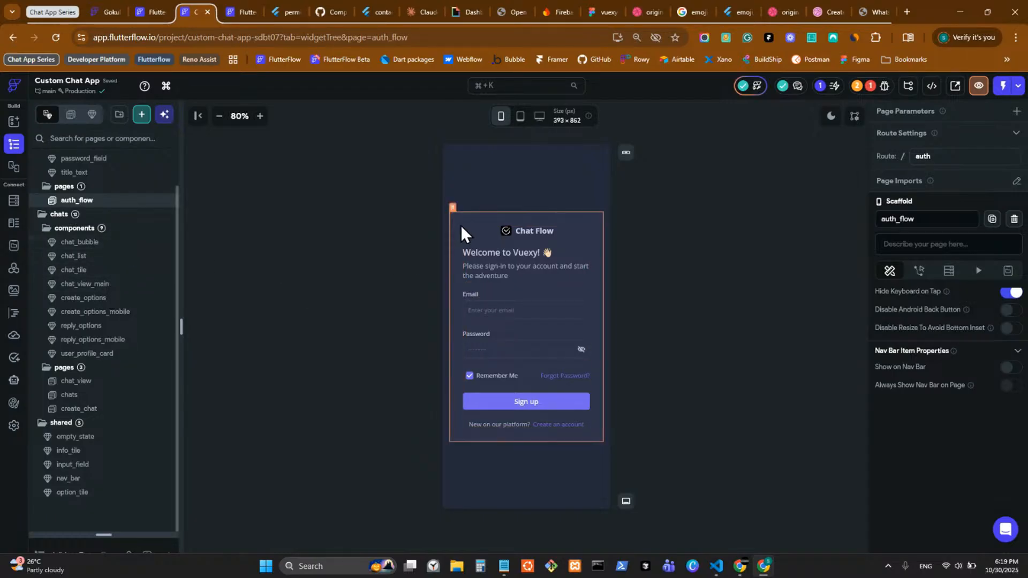
pyautogui.click(513, 257)
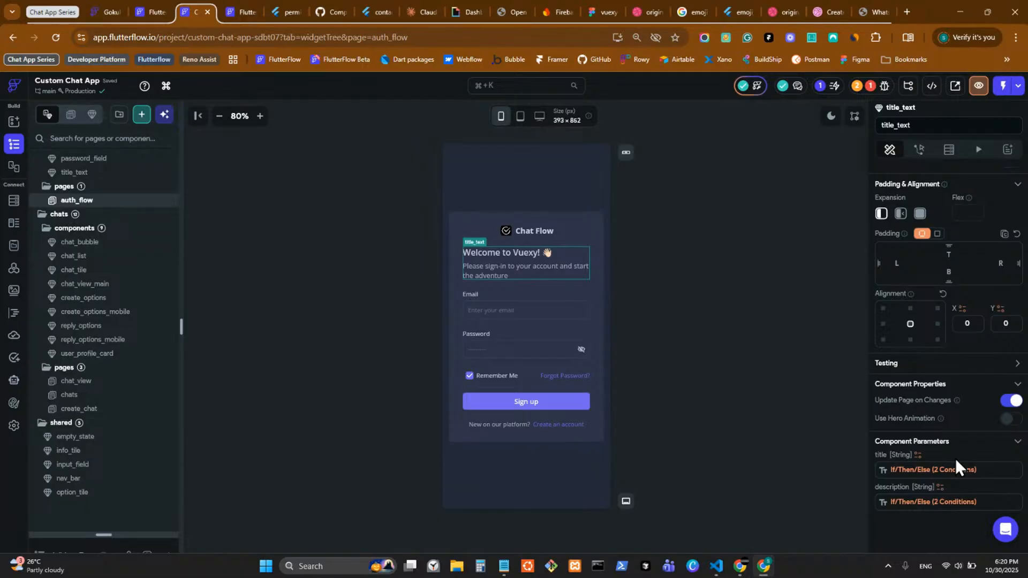
# Step: Replace 'Vuexy!' with 'Chat Flow' in the title's ELSE value and zoom to 90%
pyautogui.click(933, 473)
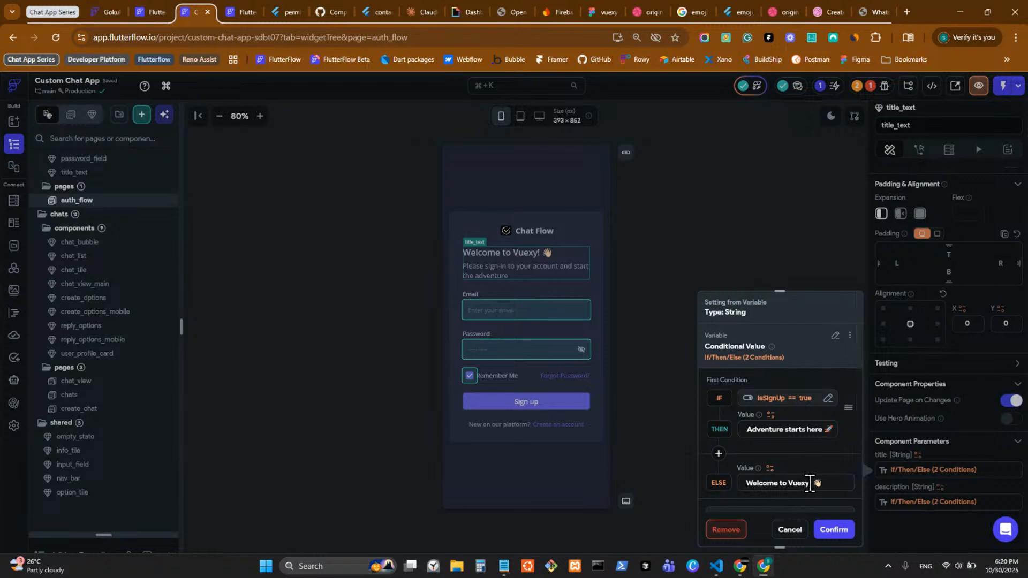
pyautogui.moveTo(810, 484); pyautogui.dragTo(788, 483)
pyautogui.write('Chat Flow')
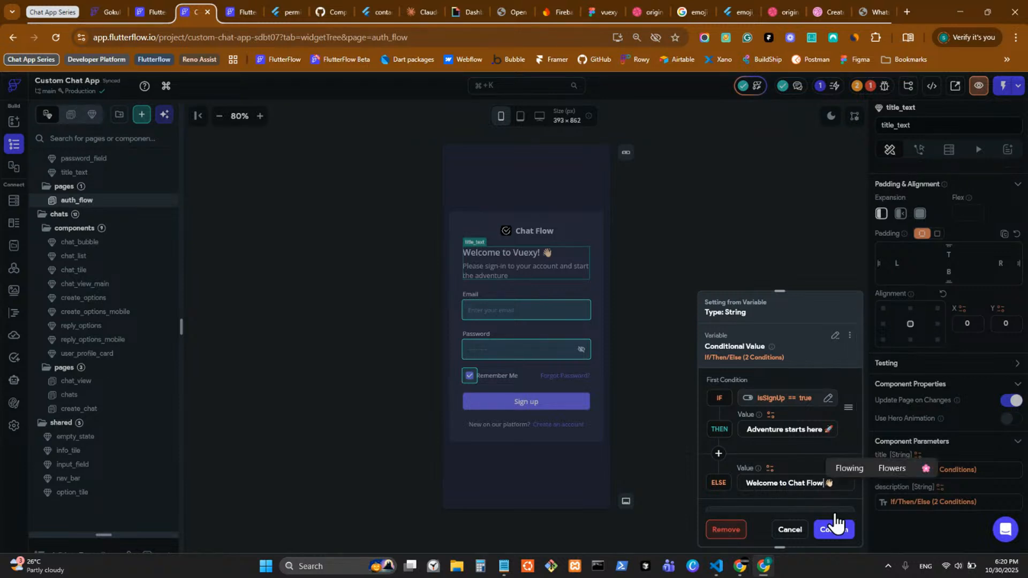
pyautogui.click(837, 529)
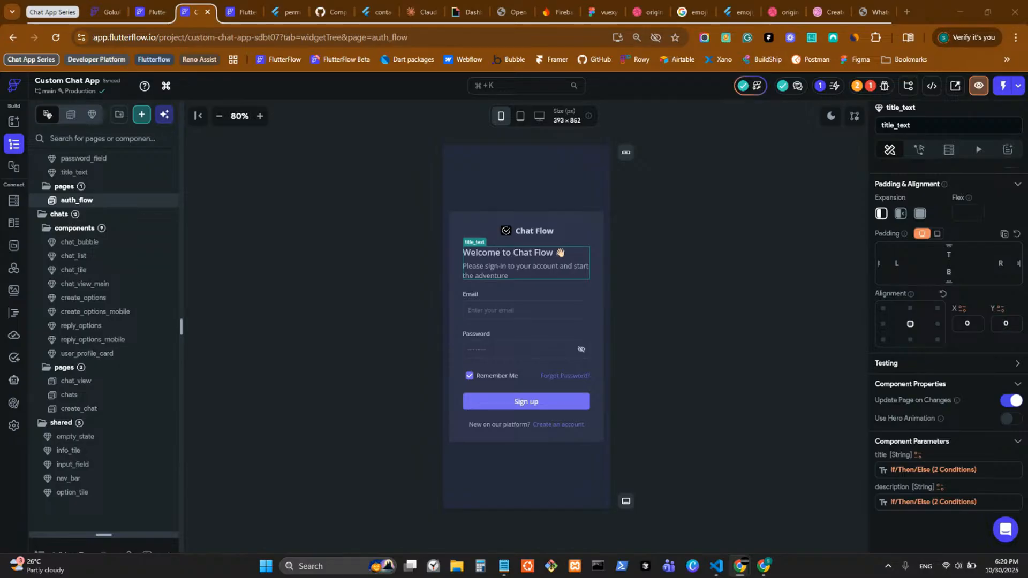
pyautogui.click(261, 117)
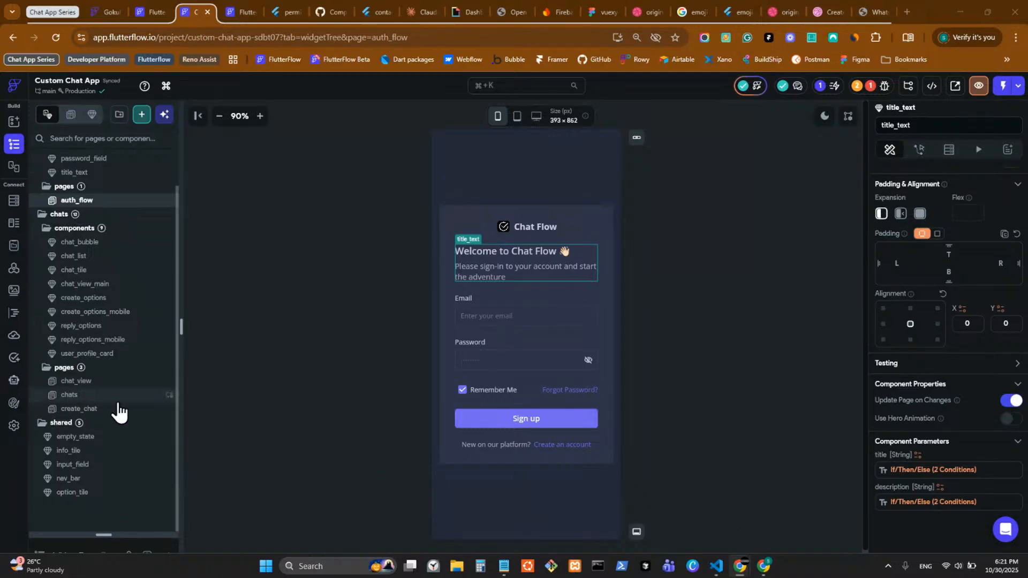
# Step: Run 'flutter run -d chrome' in the VS Code terminal
pyautogui.click(716, 569)
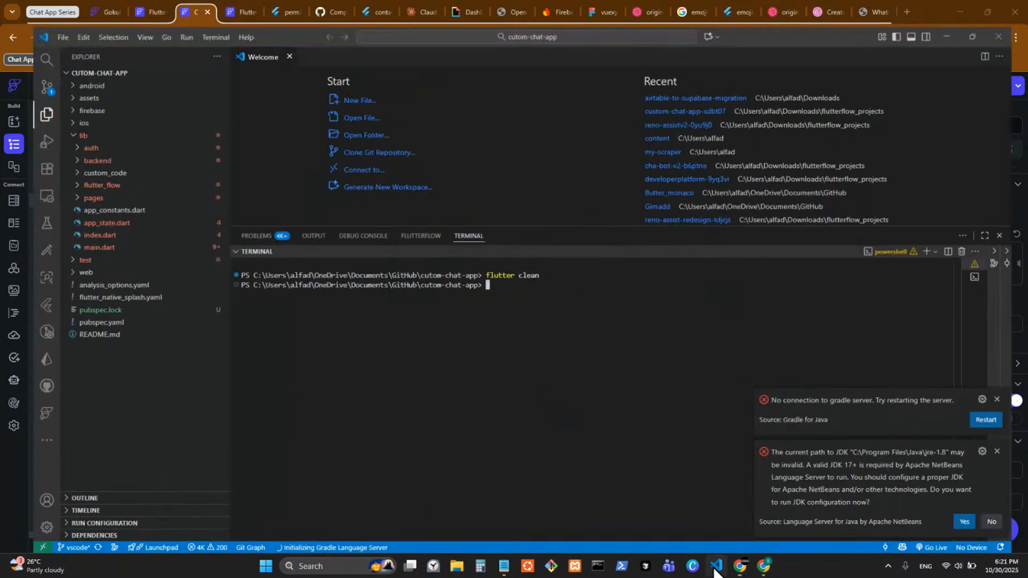
pyautogui.write('flutterr')
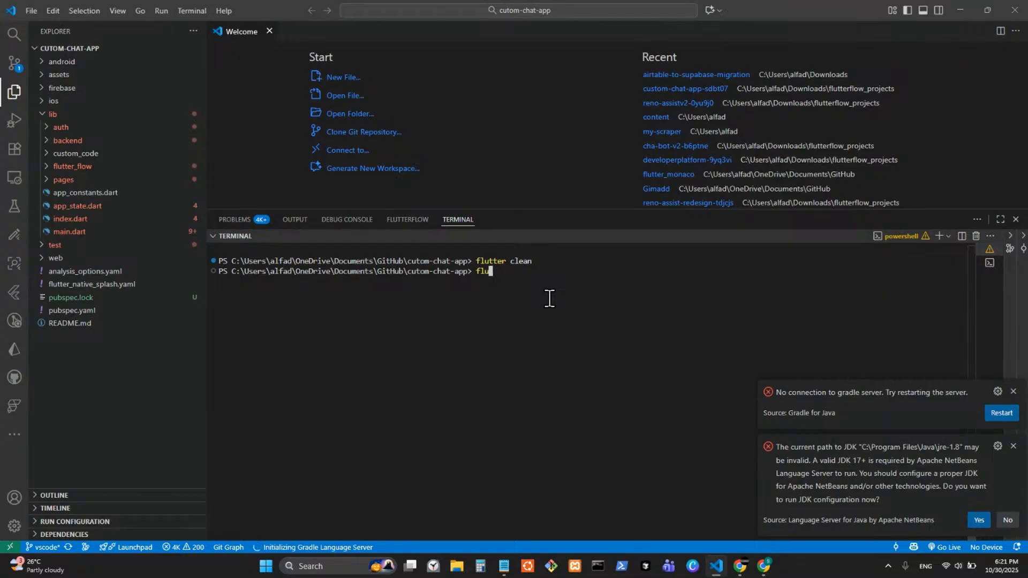
pyautogui.press('BackSpace')
pyautogui.press('BackSpace')
pyautogui.write('run -d chrome')
pyautogui.press('Return')
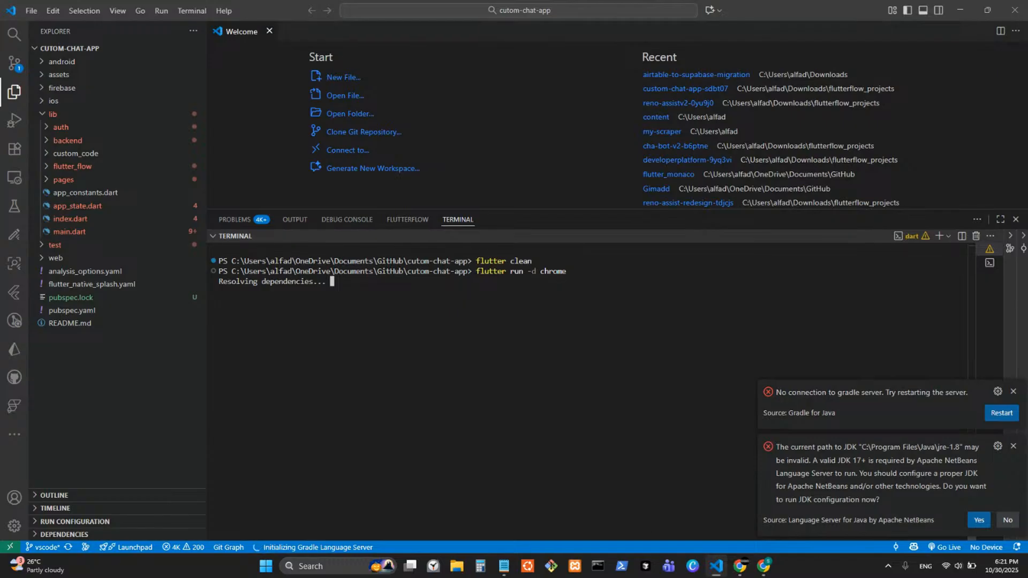
pyautogui.moveTo(722, 571)
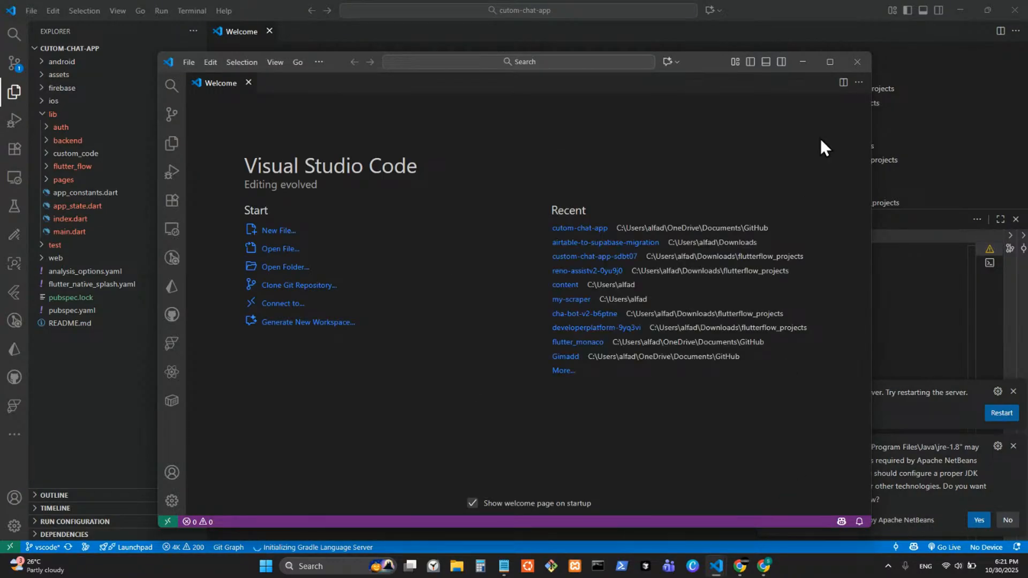
# Step: Maximize the new VS Code window and check FlutterFlow's Test, Run & Publish panel
pyautogui.click(838, 67)
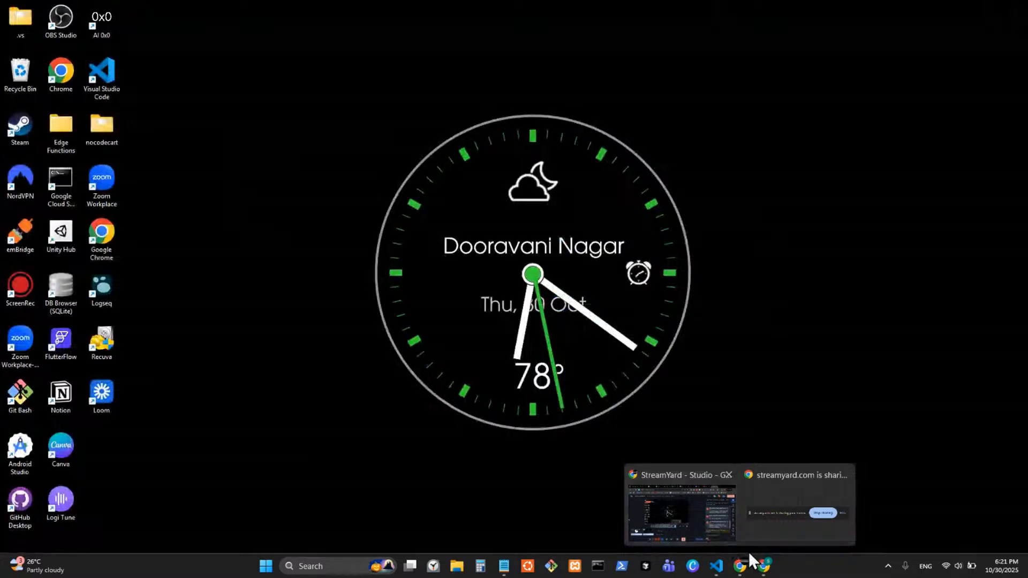
pyautogui.click(763, 567)
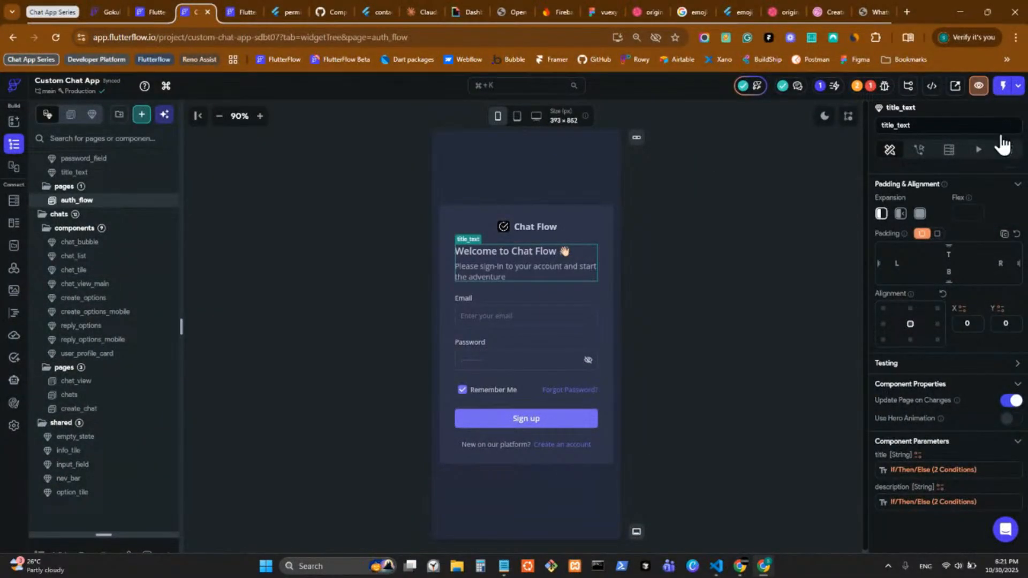
pyautogui.click(1017, 87)
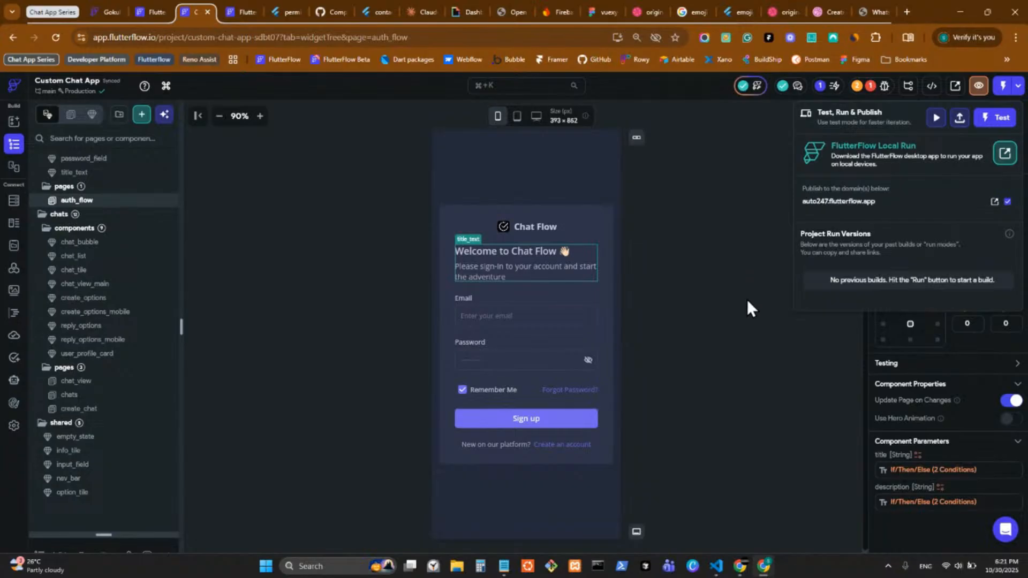
pyautogui.click(785, 474)
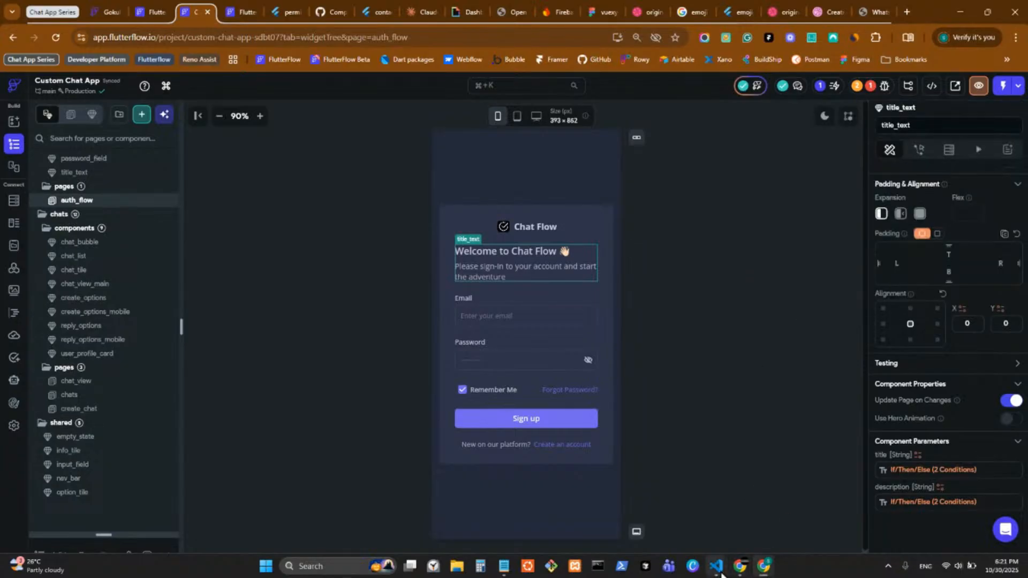
pyautogui.moveTo(722, 572)
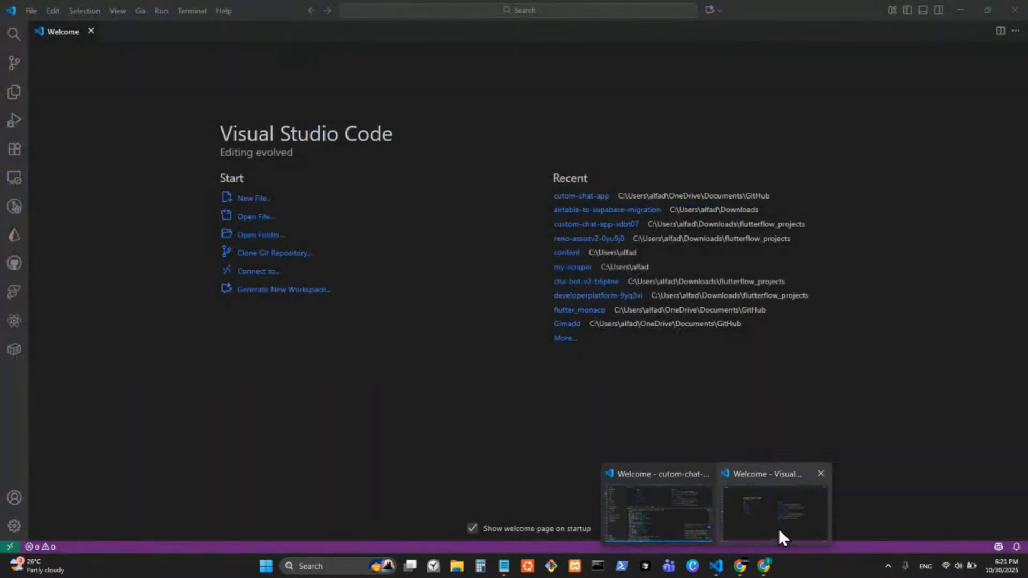
# Step: Open custom-chat-app-sdbt07 from File > Open Recent in the empty VS Code window
pyautogui.click(737, 530)
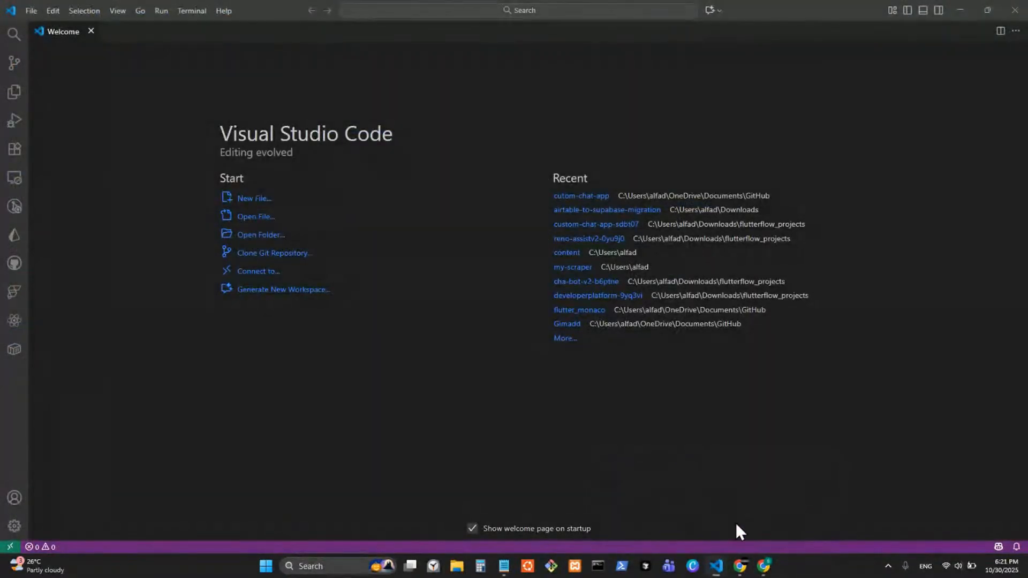
pyautogui.click(31, 12)
pyautogui.moveTo(81, 75)
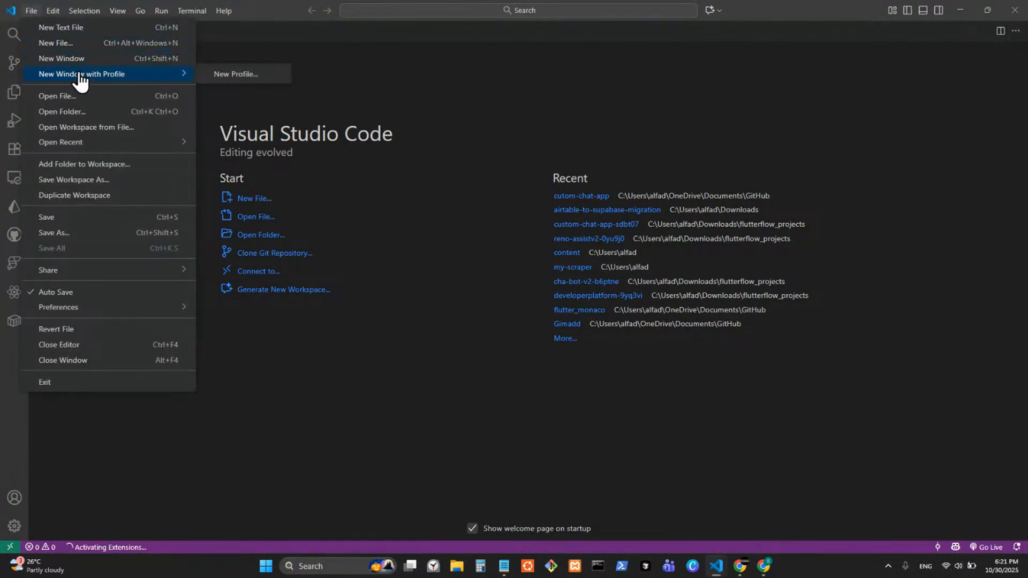
pyautogui.moveTo(92, 144)
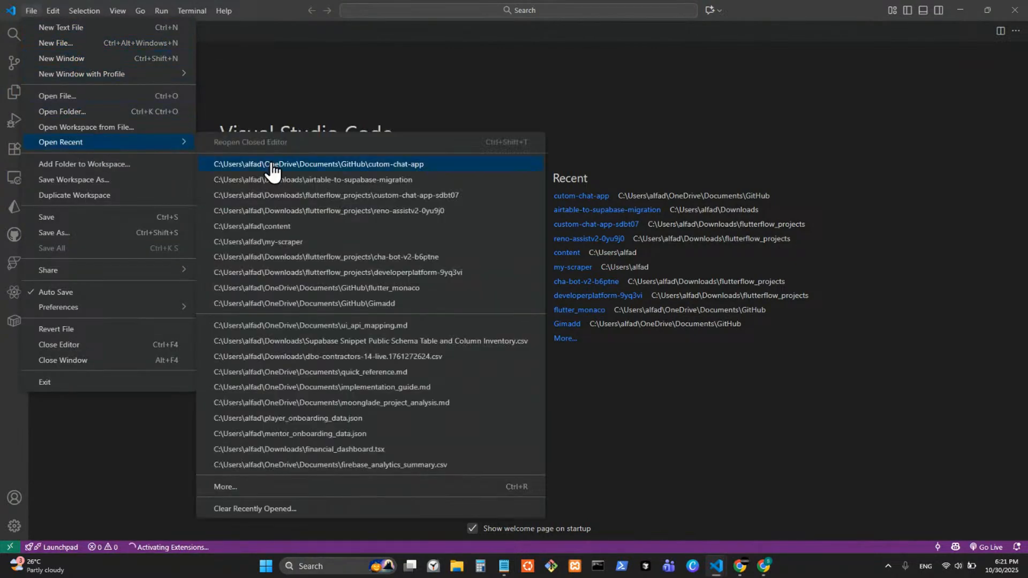
pyautogui.click(324, 196)
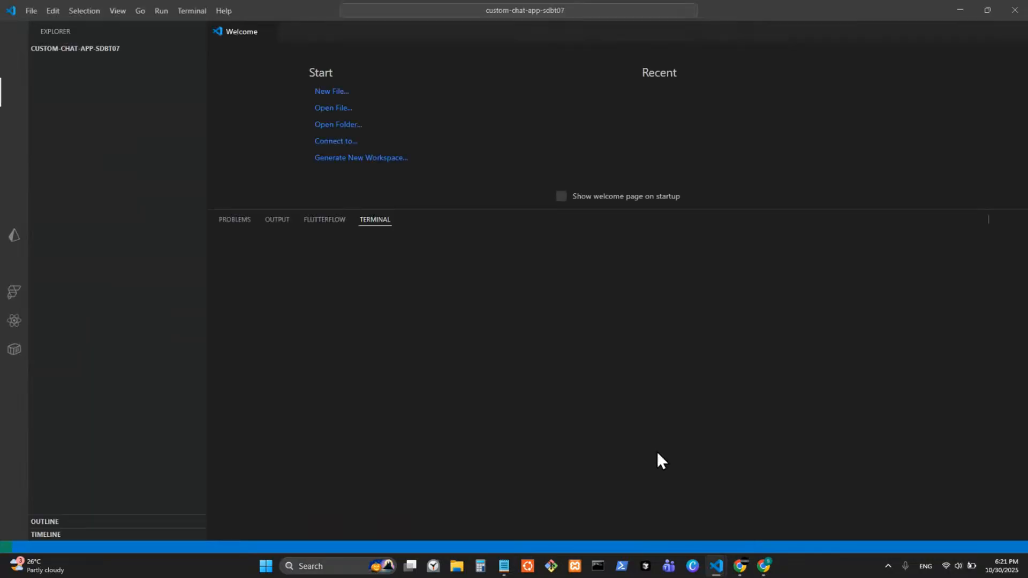
# Step: Reopen FlutterFlow's Test, Run & Publish options in the browser
pyautogui.moveTo(764, 566)
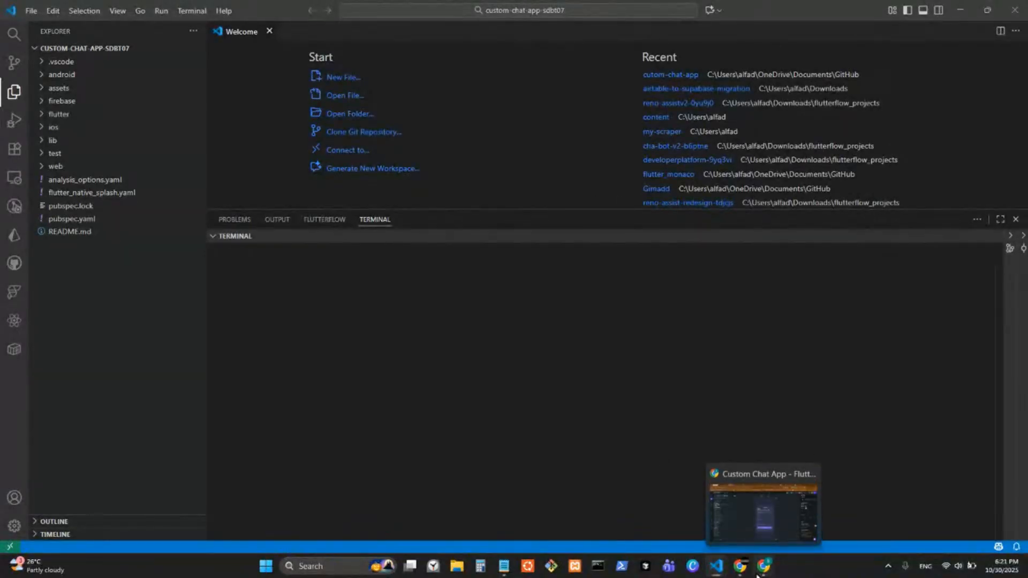
pyautogui.click(765, 566)
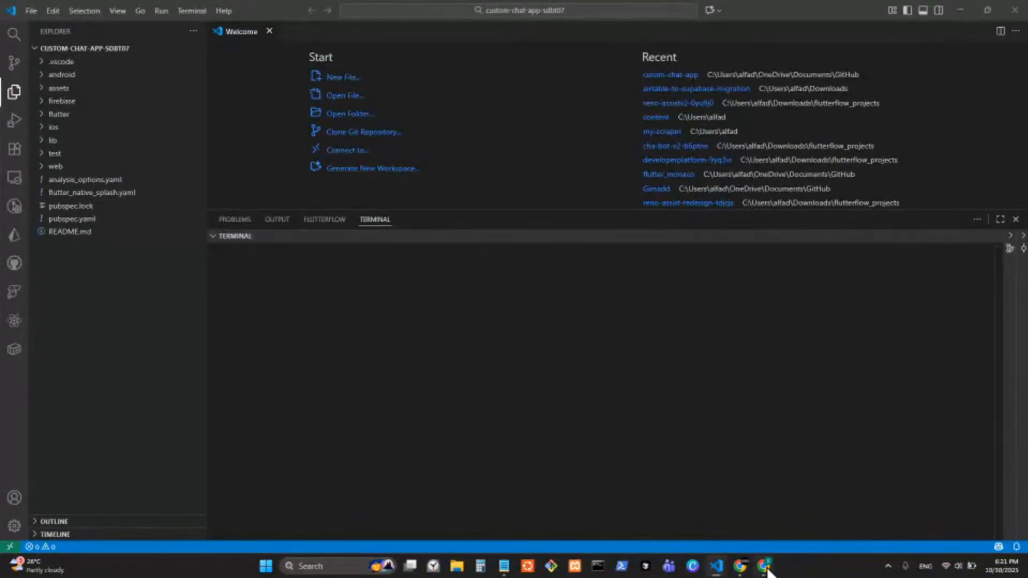
pyautogui.click(1019, 86)
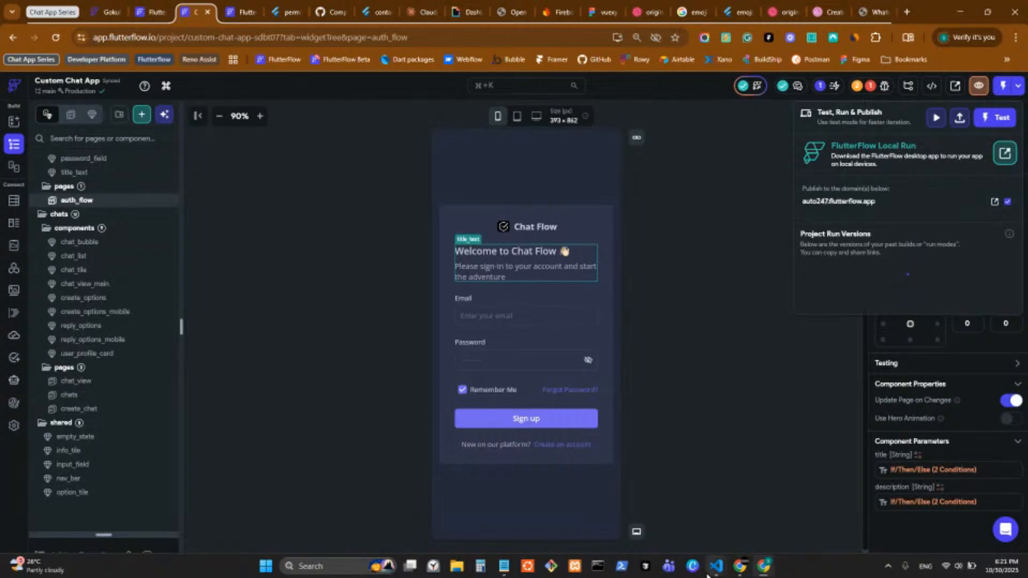
# Step: Dismiss the three startup error notifications in custom-chat-app-sdbt07, then close VS Code
pyautogui.moveTo(716, 567)
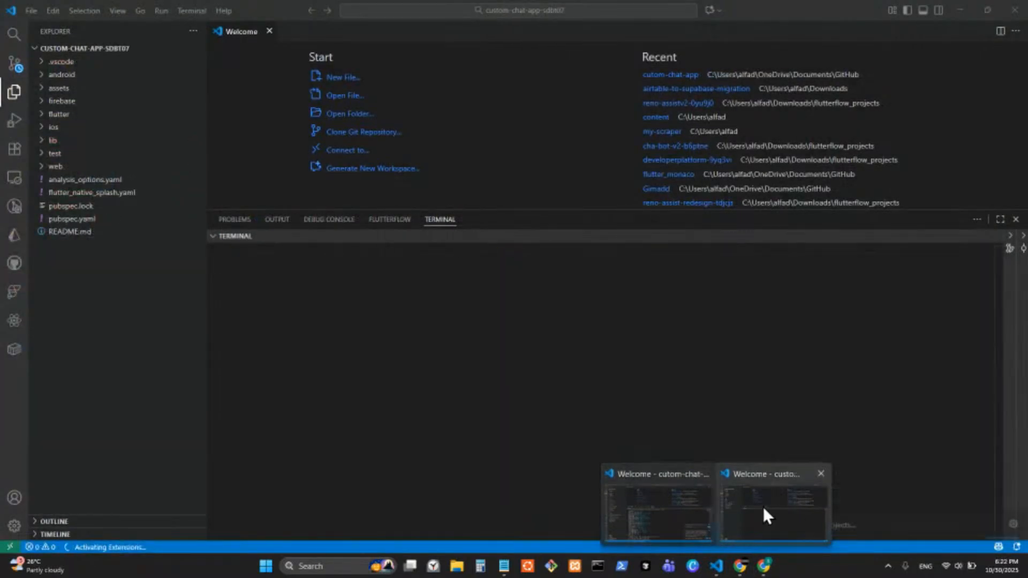
pyautogui.click(764, 506)
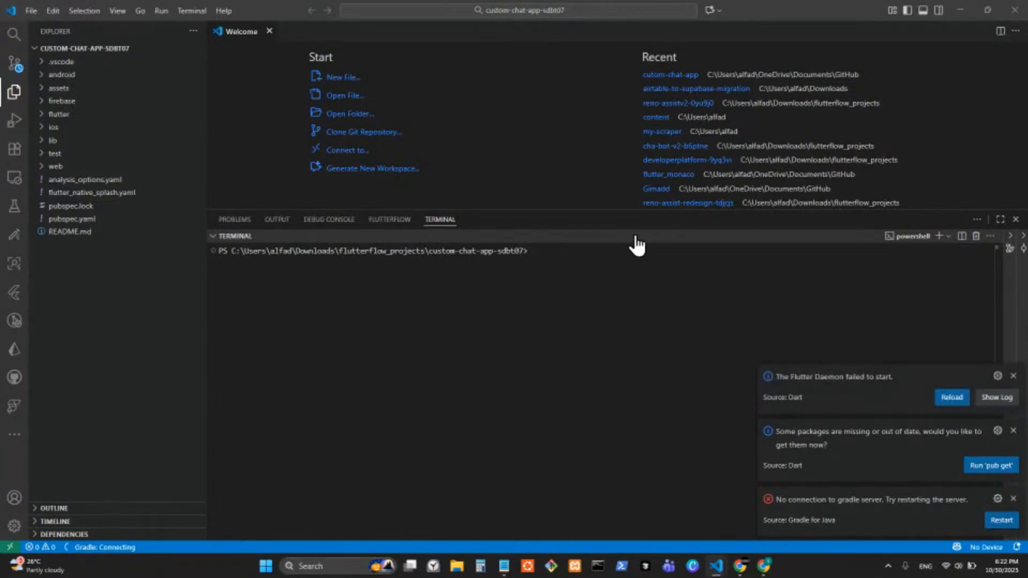
pyautogui.click(665, 259)
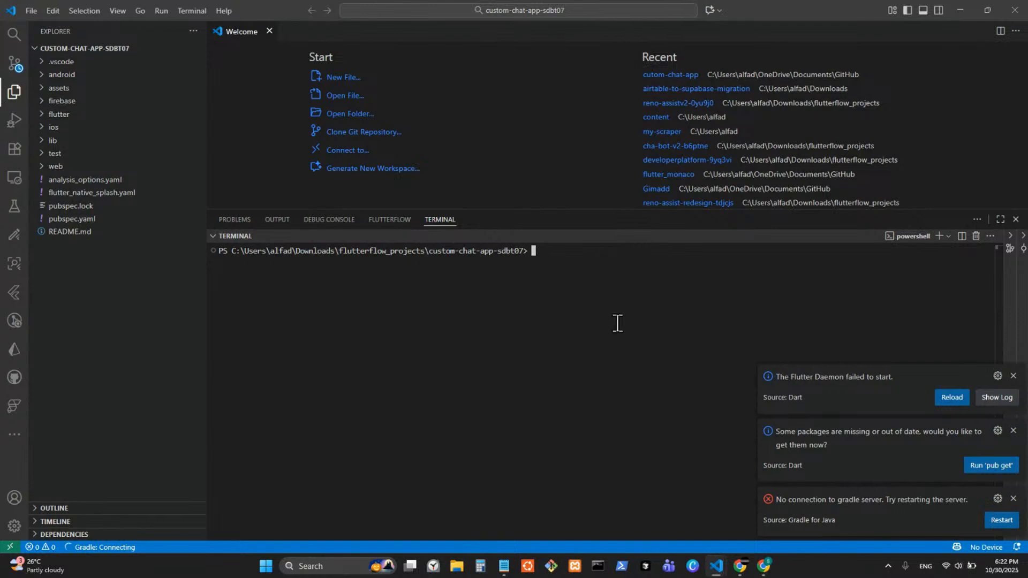
pyautogui.click(1013, 376)
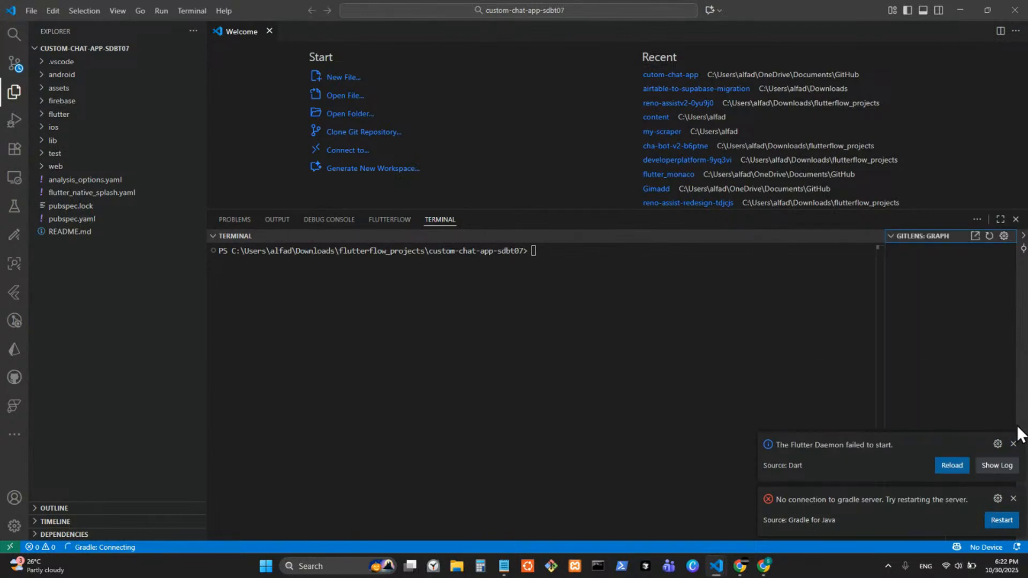
pyautogui.click(1012, 444)
pyautogui.click(1013, 497)
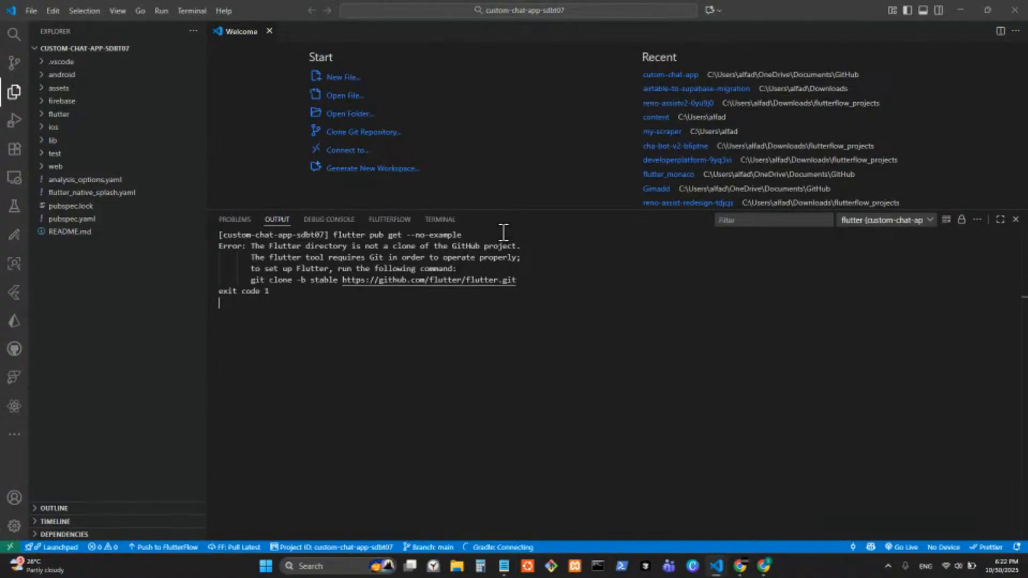
pyautogui.click(1013, 9)
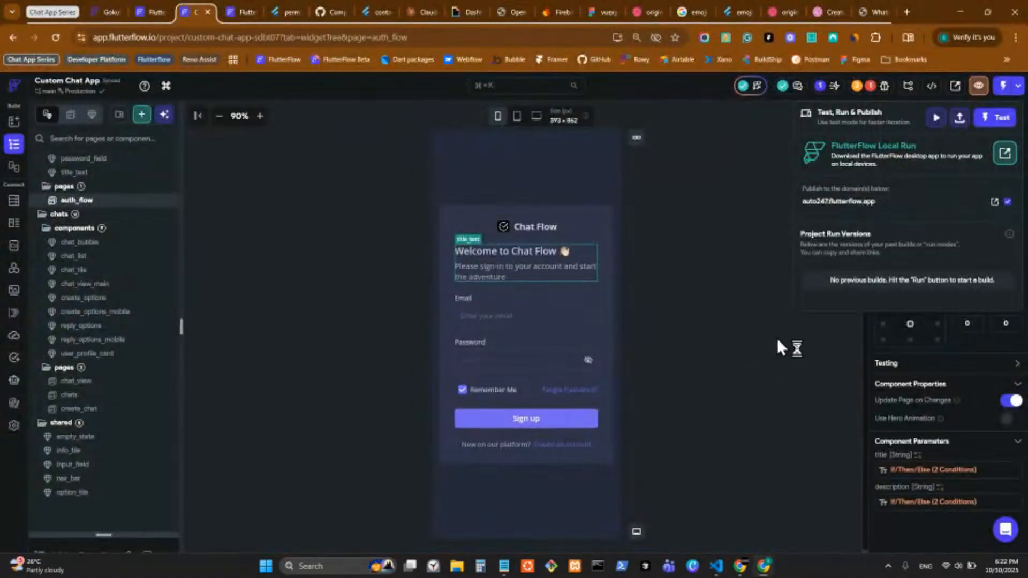
# Step: Start a Test run, then open the Custom Code Dependencies error from the Issues list
pyautogui.click(822, 334)
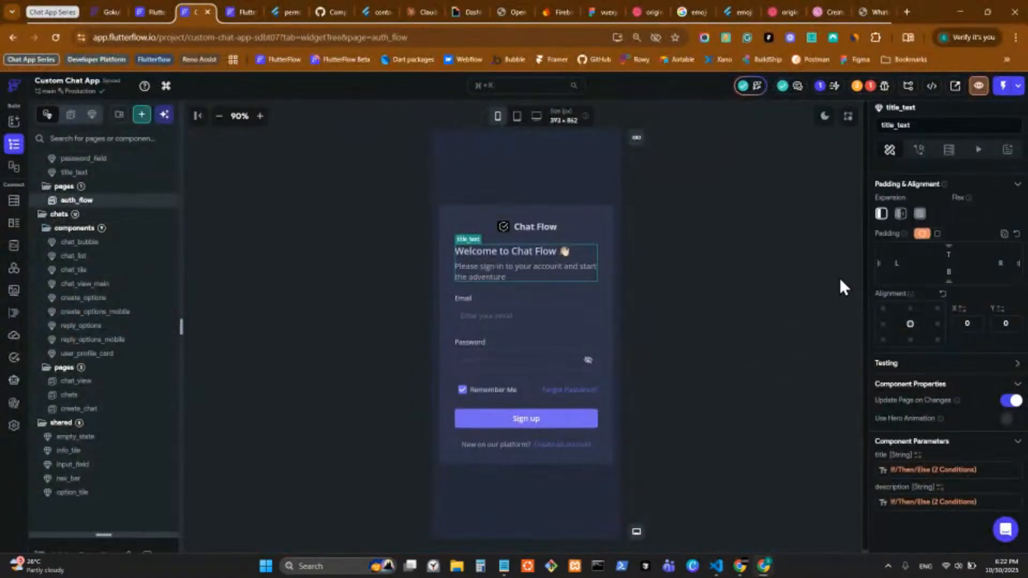
pyautogui.click(931, 89)
pyautogui.click(935, 86)
pyautogui.click(1019, 87)
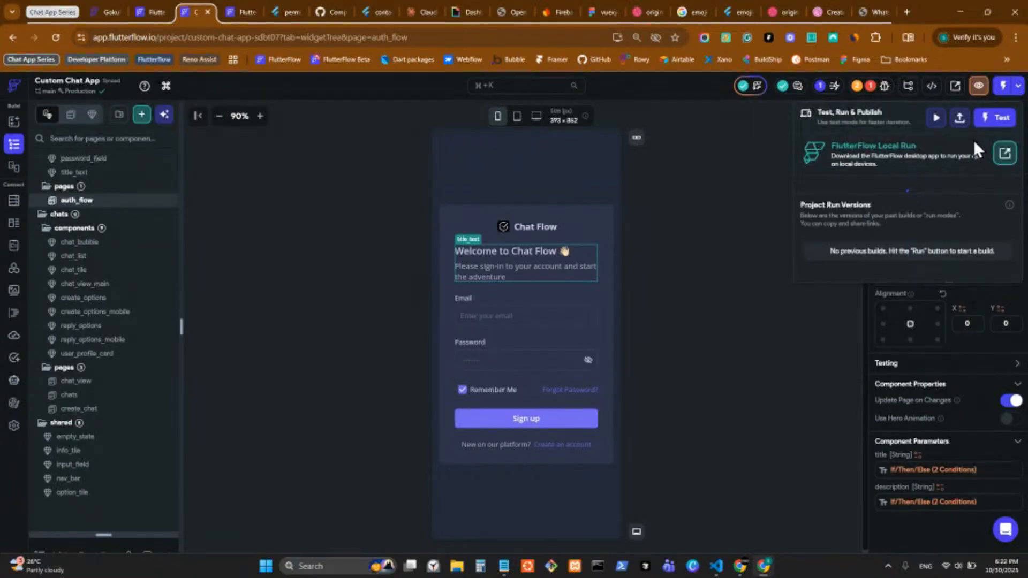
pyautogui.click(991, 123)
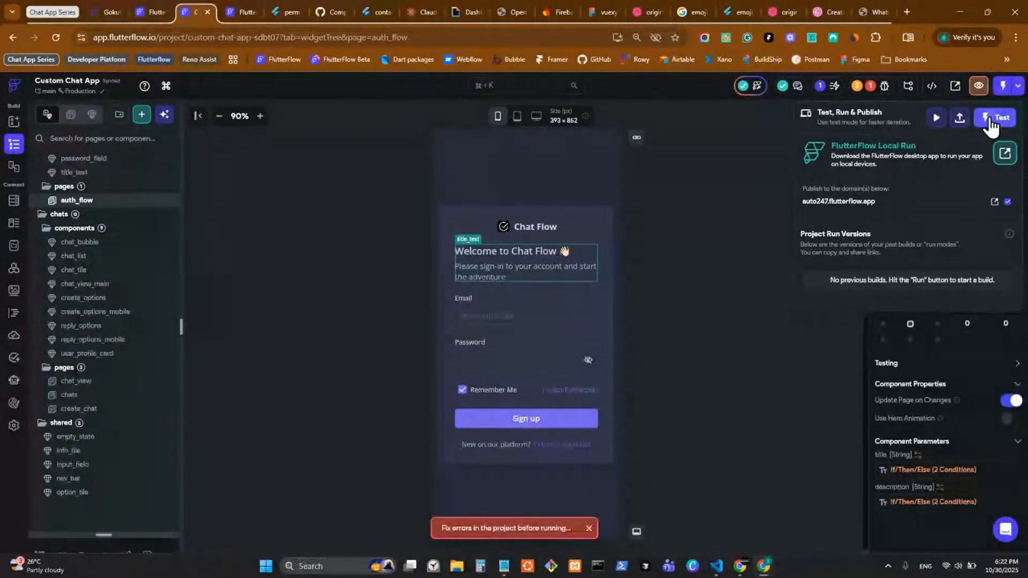
pyautogui.click(859, 86)
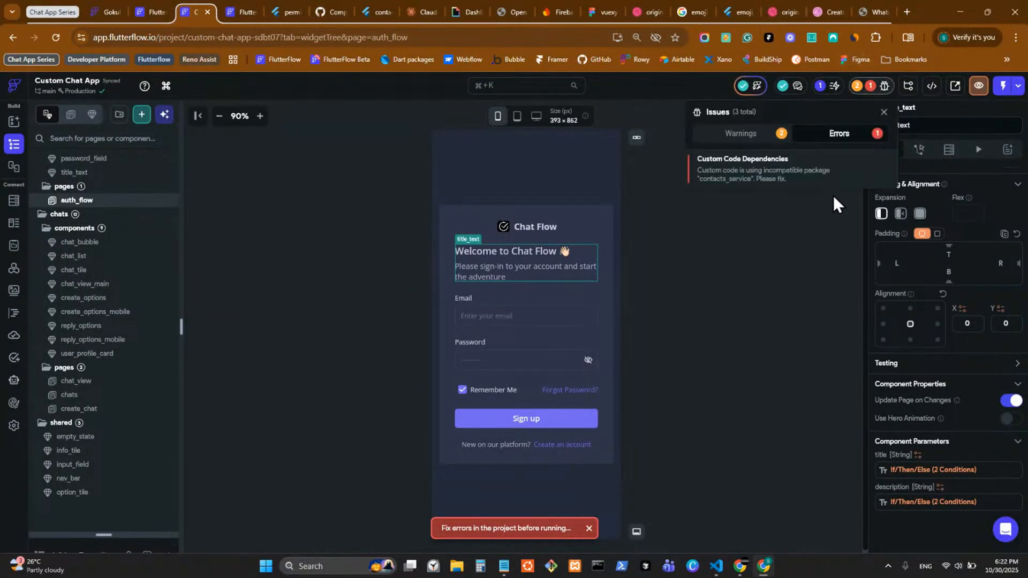
pyautogui.click(819, 171)
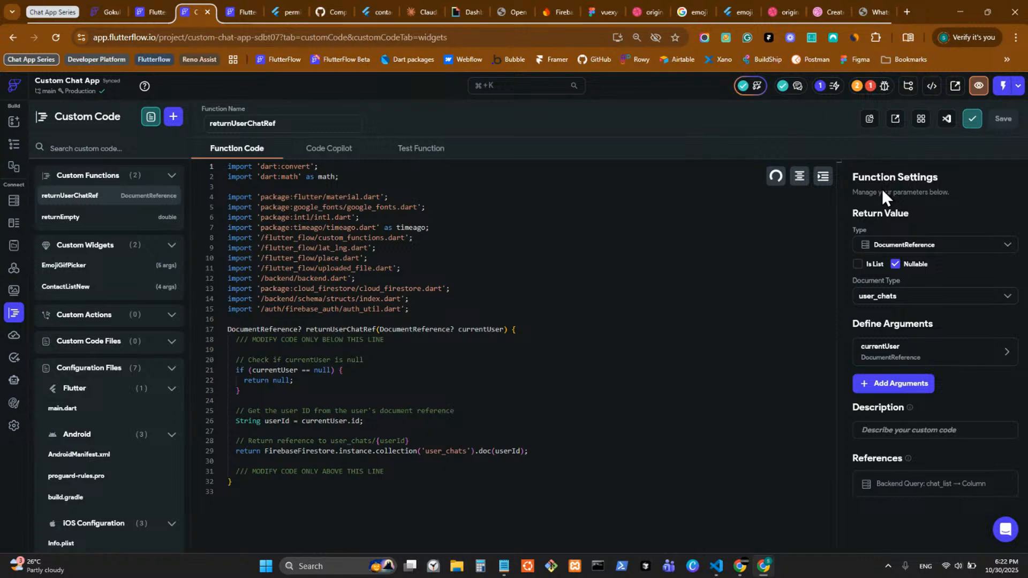
# Step: Mark the ContactListNew custom widget 'Exclude from compilation', save, and return to the Widget Tree
pyautogui.click(92, 289)
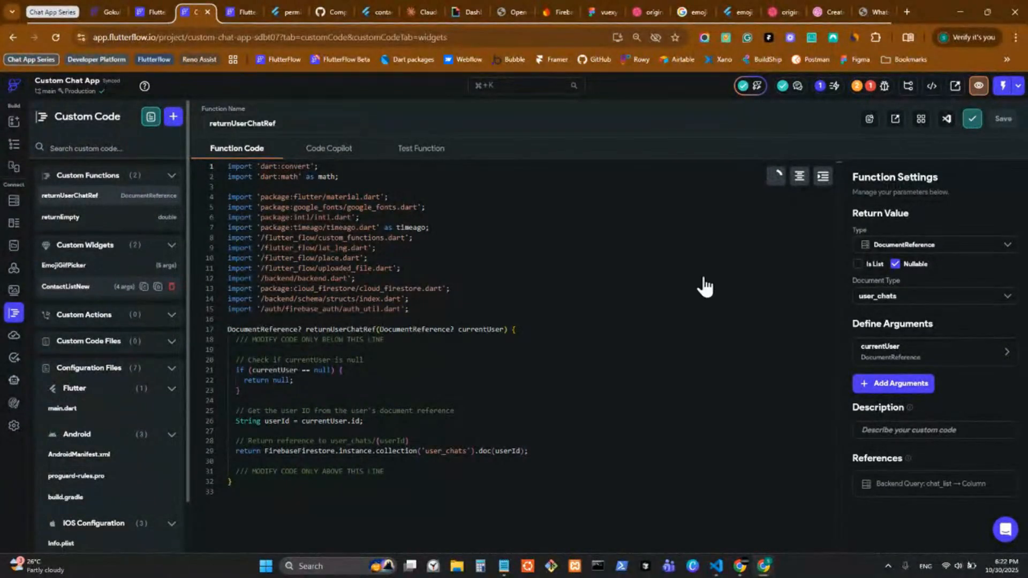
pyautogui.click(858, 206)
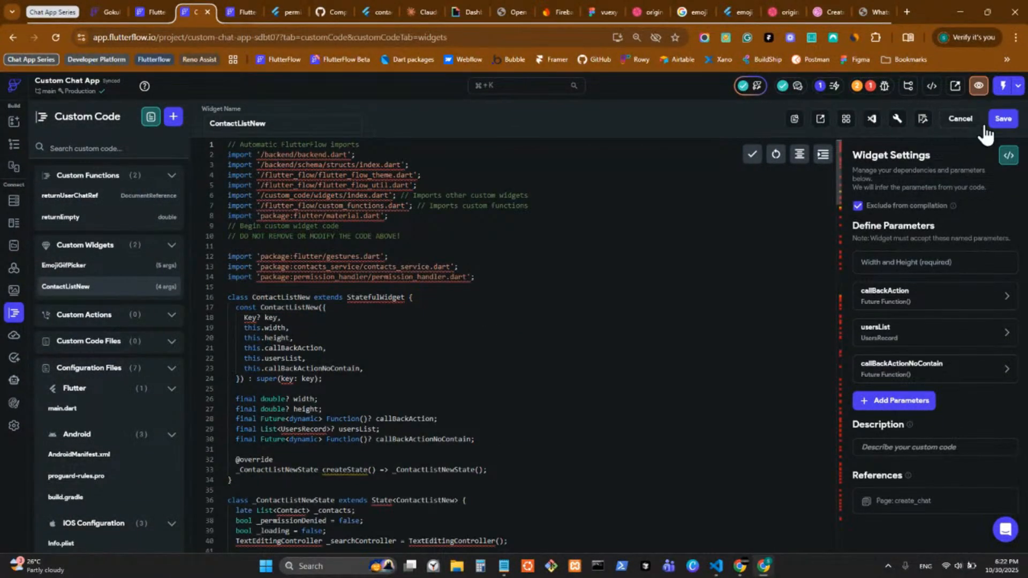
pyautogui.click(1003, 118)
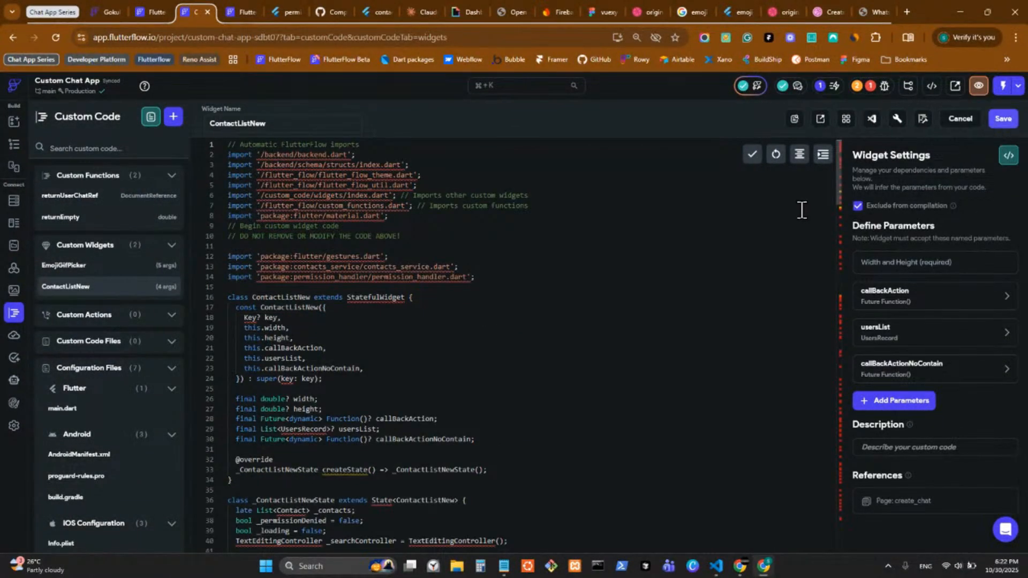
pyautogui.click(17, 151)
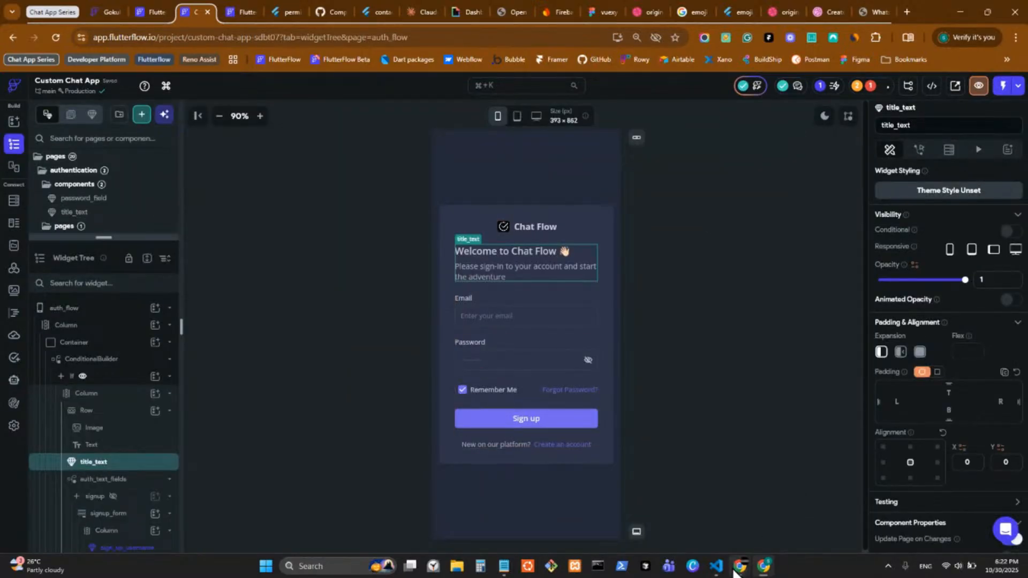
pyautogui.click(717, 567)
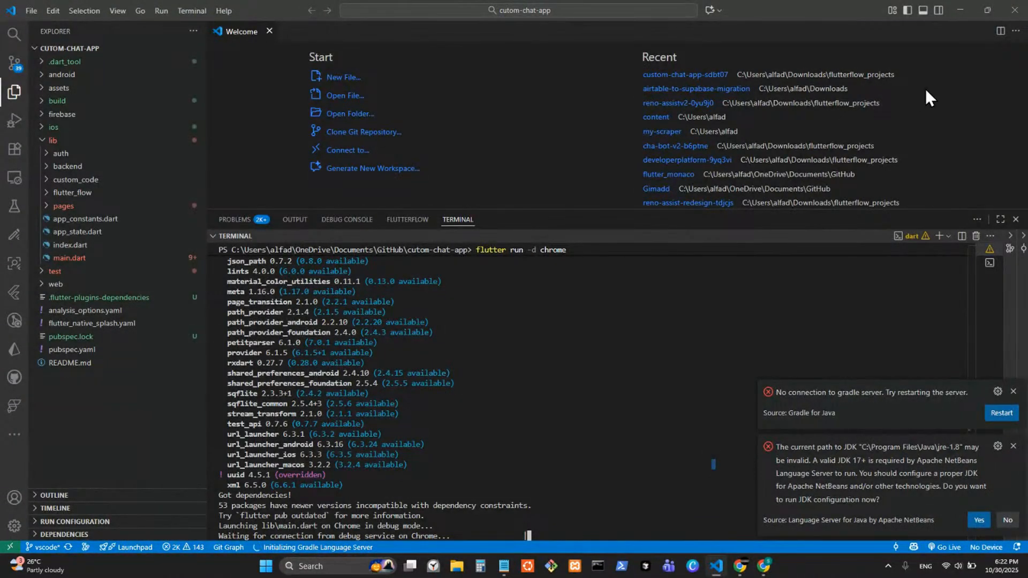
# Step: Minimize VS Code, extend the pages list down to show create_chat, and select auth_flow
pyautogui.click(960, 7)
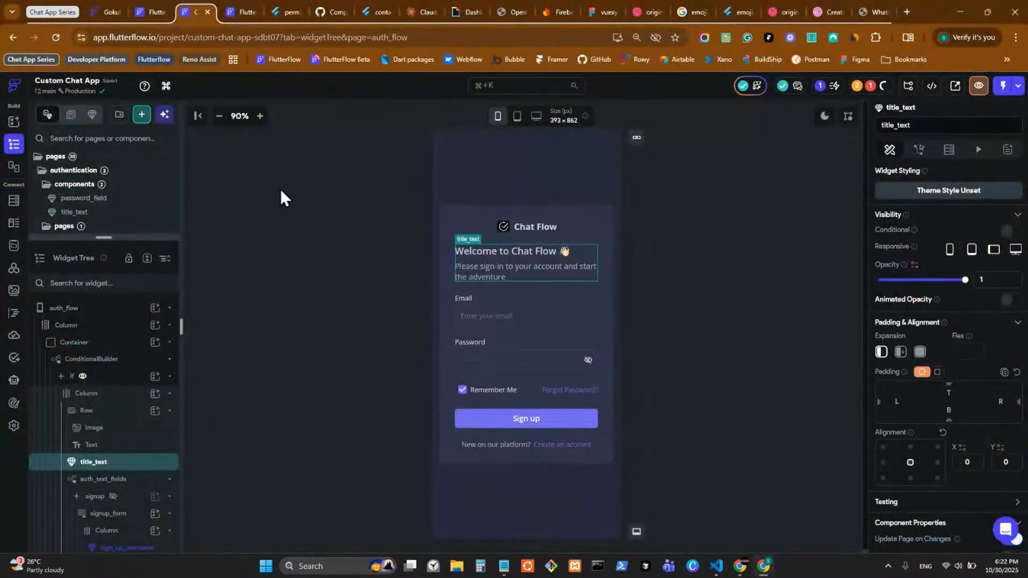
pyautogui.moveTo(129, 239); pyautogui.dragTo(132, 498)
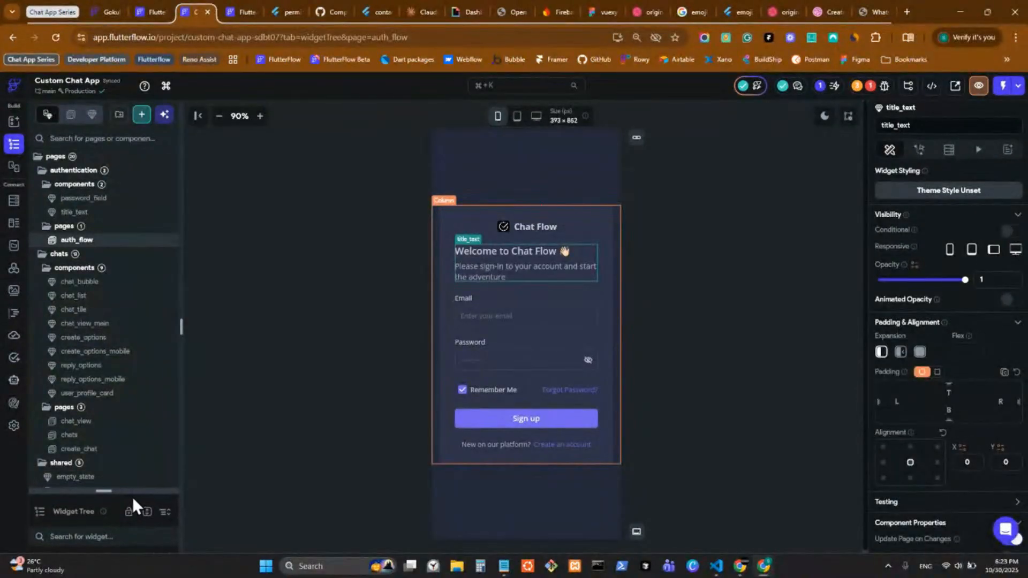
pyautogui.click(716, 235)
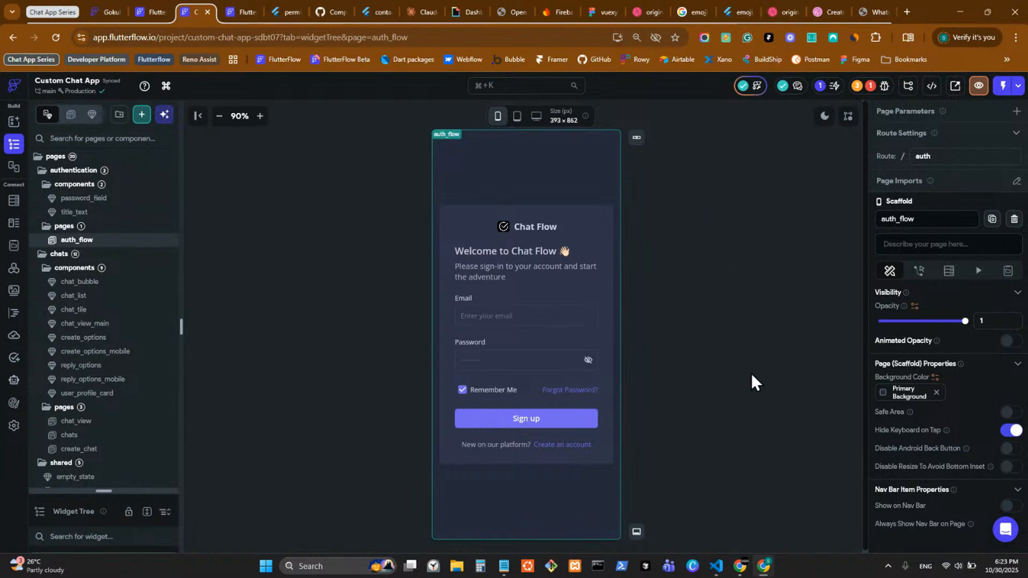
pyautogui.moveTo(717, 569)
# Step: Open main.dart, Info.plist and AndroidManifest.xml under Custom Code's Configuration Files
pyautogui.click(14, 314)
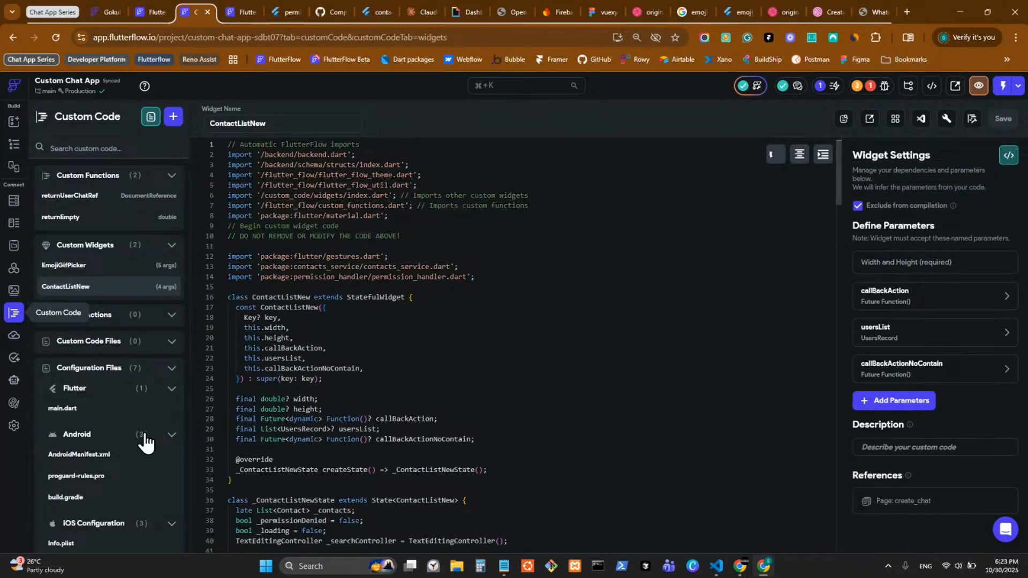
pyautogui.scroll(-1, 145, 433)
pyautogui.click(101, 354)
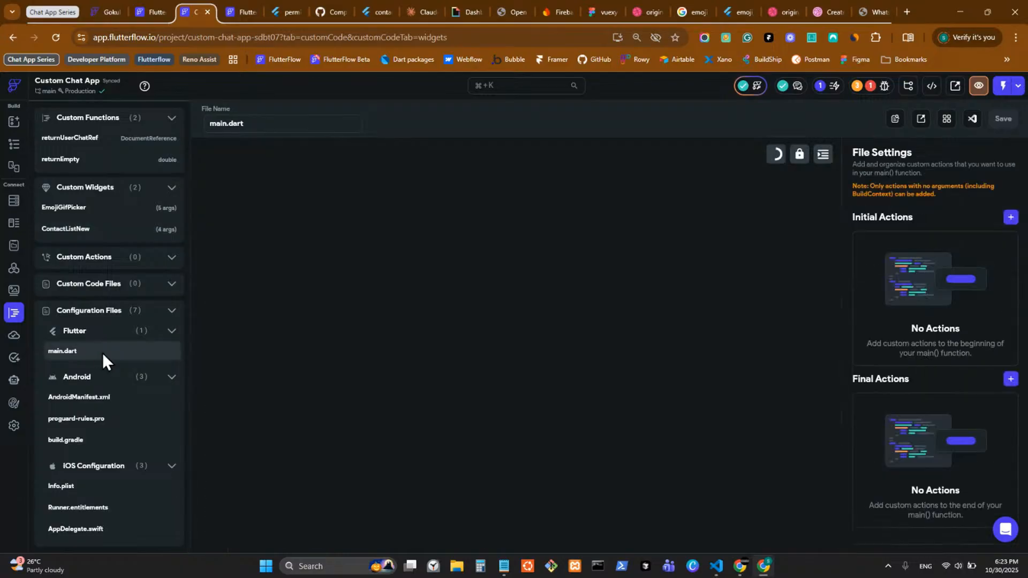
pyautogui.click(113, 484)
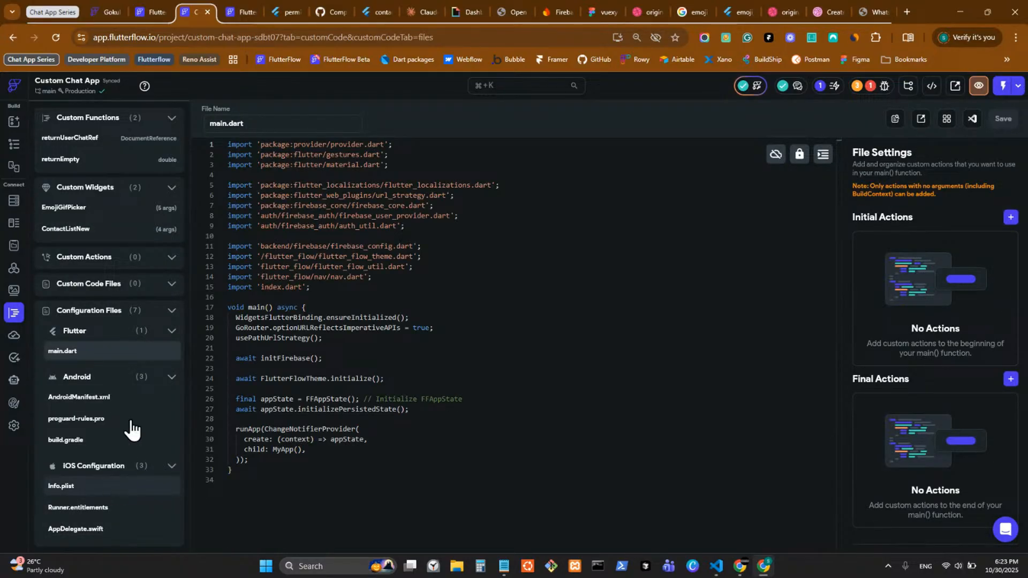
pyautogui.click(135, 402)
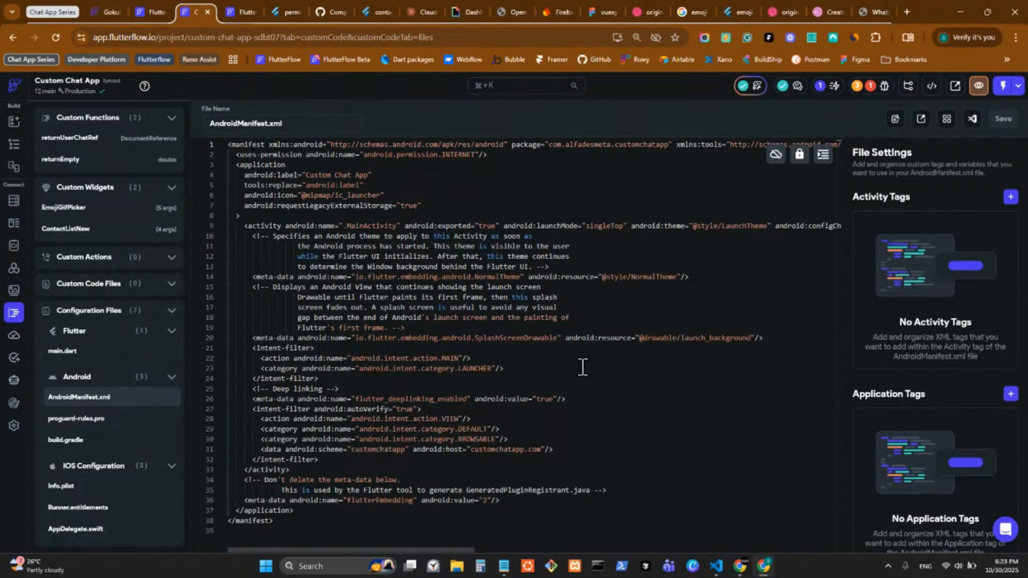
# Step: Inspect the manifest's application and activity block, return to the auth_flow widget tree, then bring VS Code forward
pyautogui.moveTo(506, 370); pyautogui.dragTo(223, 177)
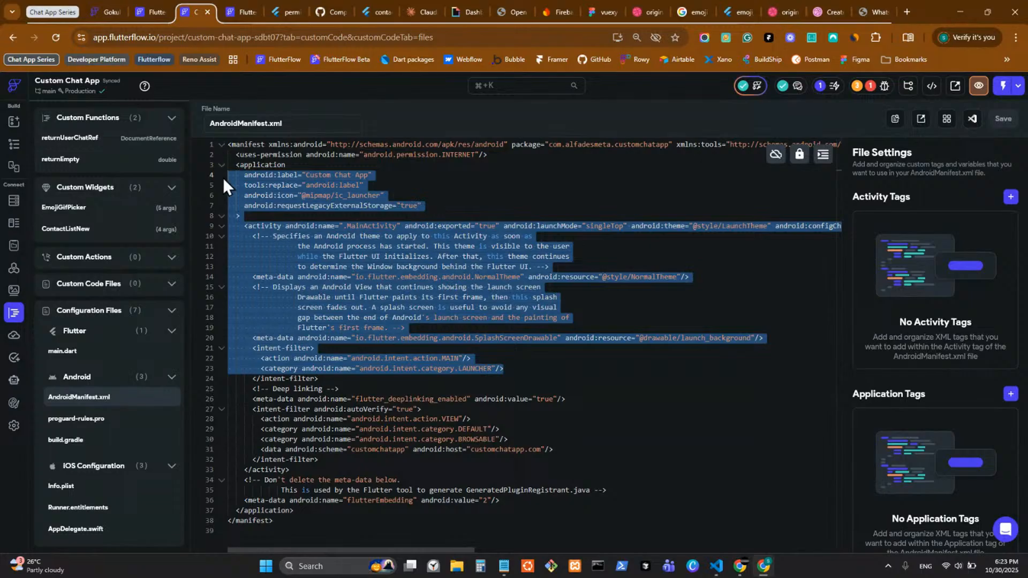
pyautogui.click(663, 256)
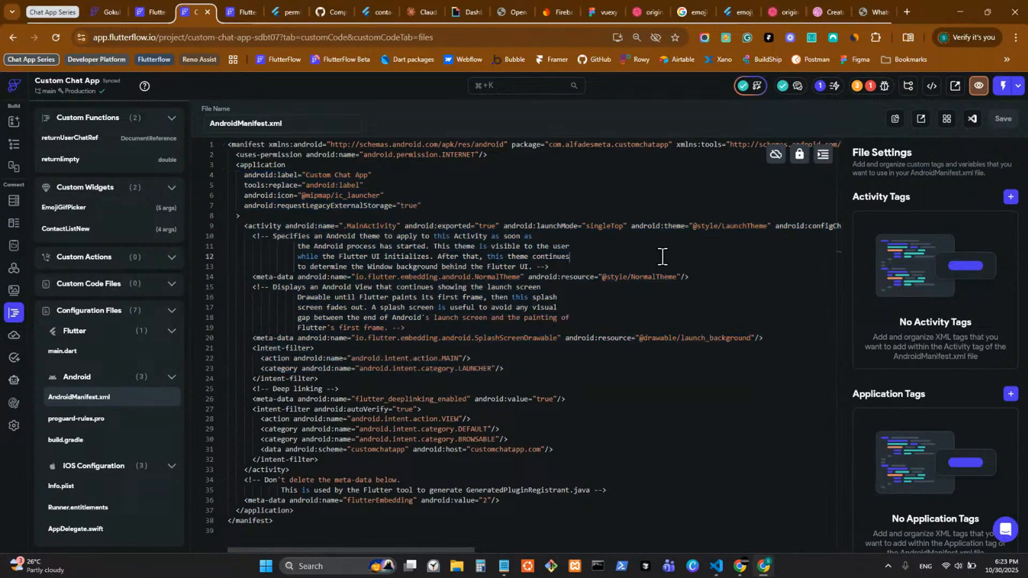
pyautogui.click(15, 146)
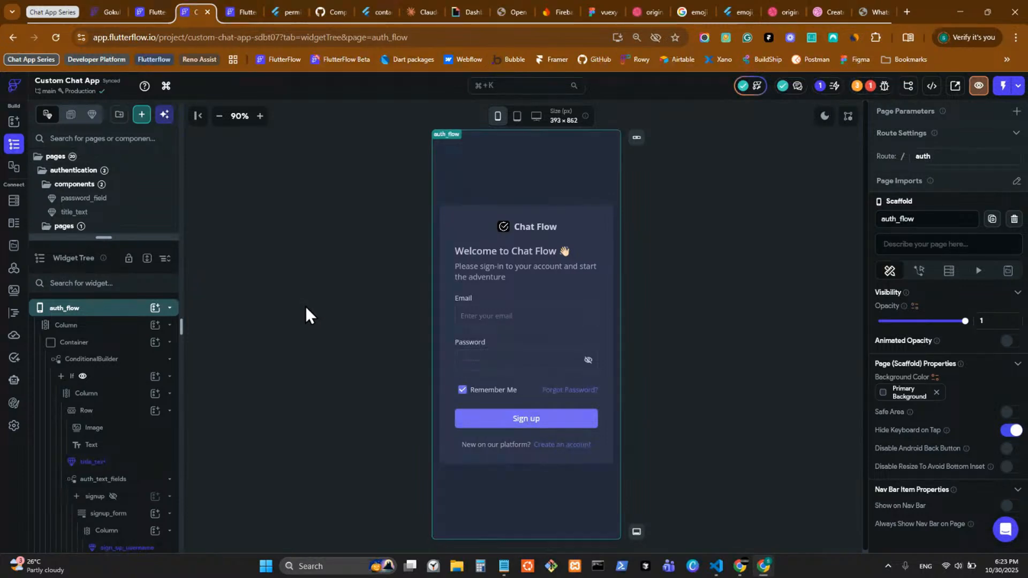
pyautogui.click(722, 570)
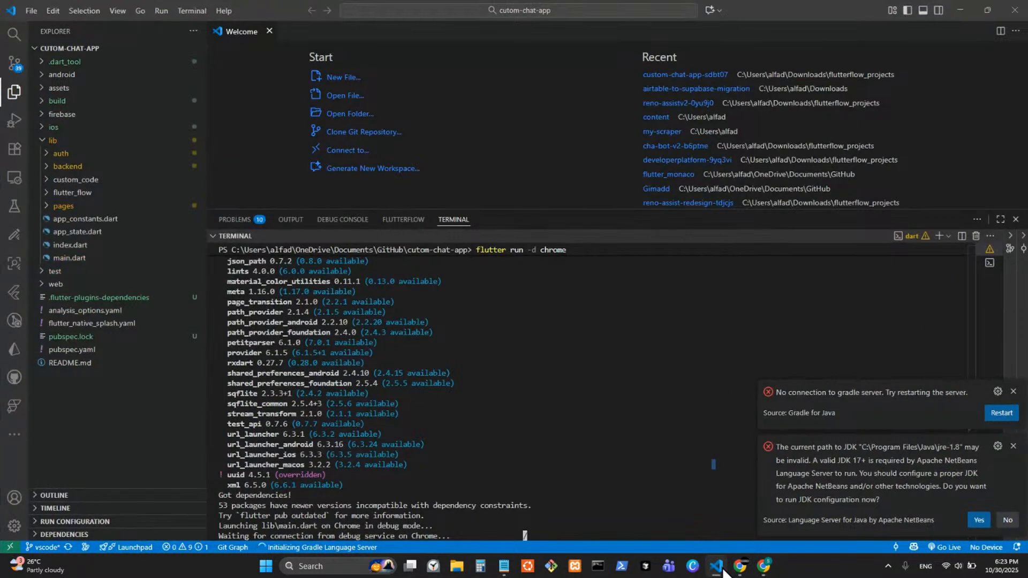
# Step: Snap the Custom Chat App window to the right half and VS Code to the left
pyautogui.click(722, 571)
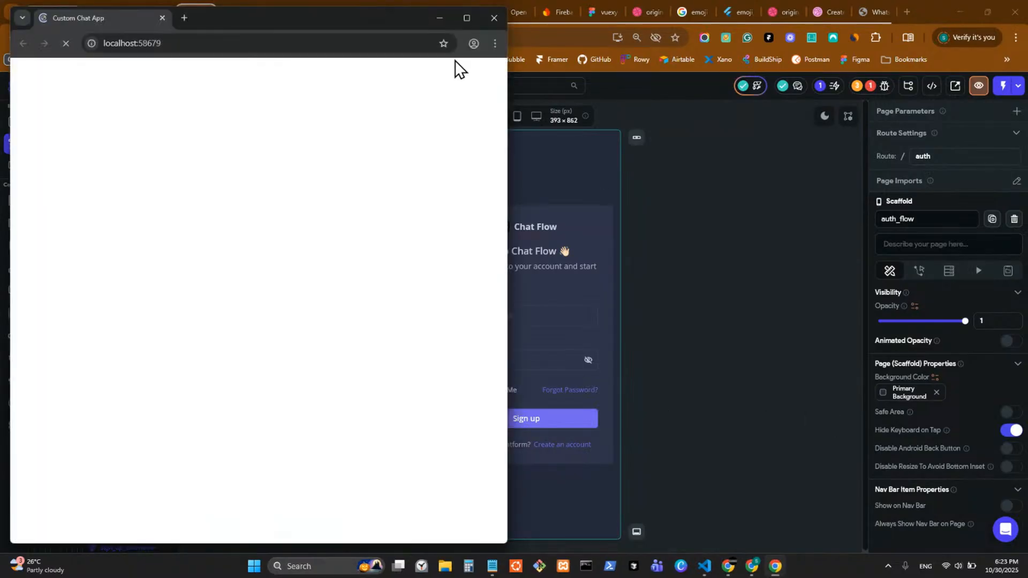
pyautogui.click(468, 17)
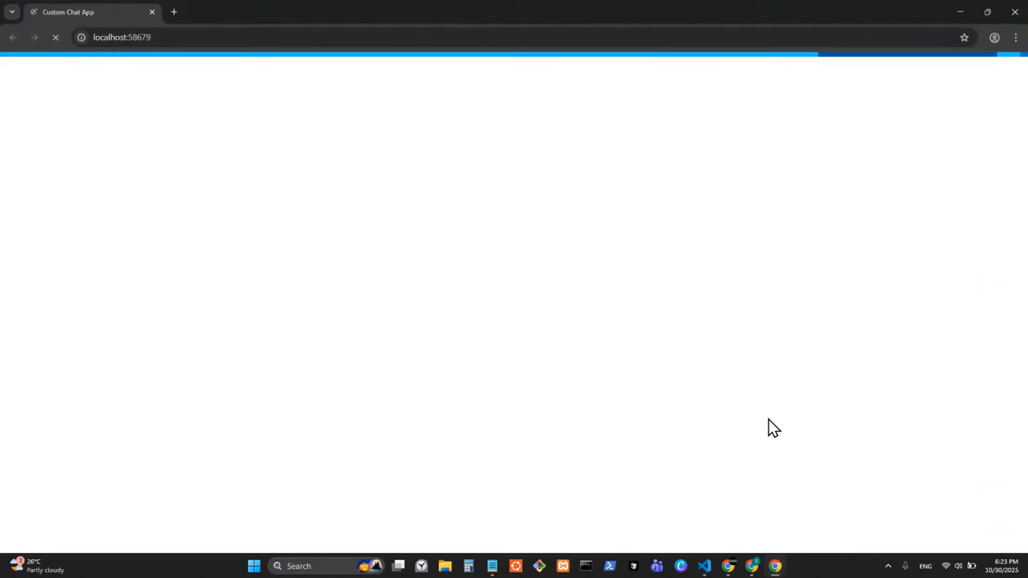
pyautogui.moveTo(590, 1); pyautogui.dragTo(442, 32)
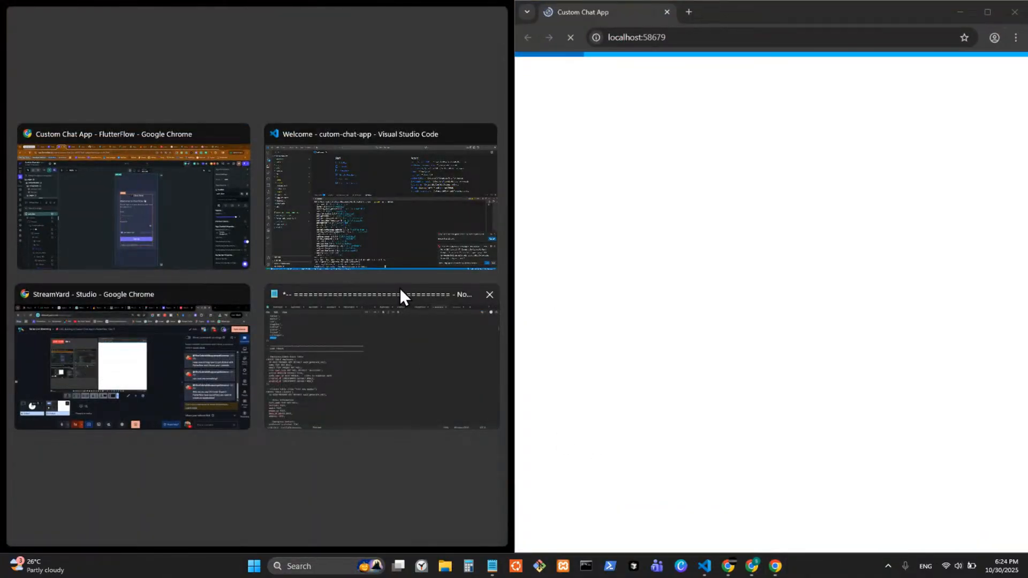
pyautogui.click(386, 202)
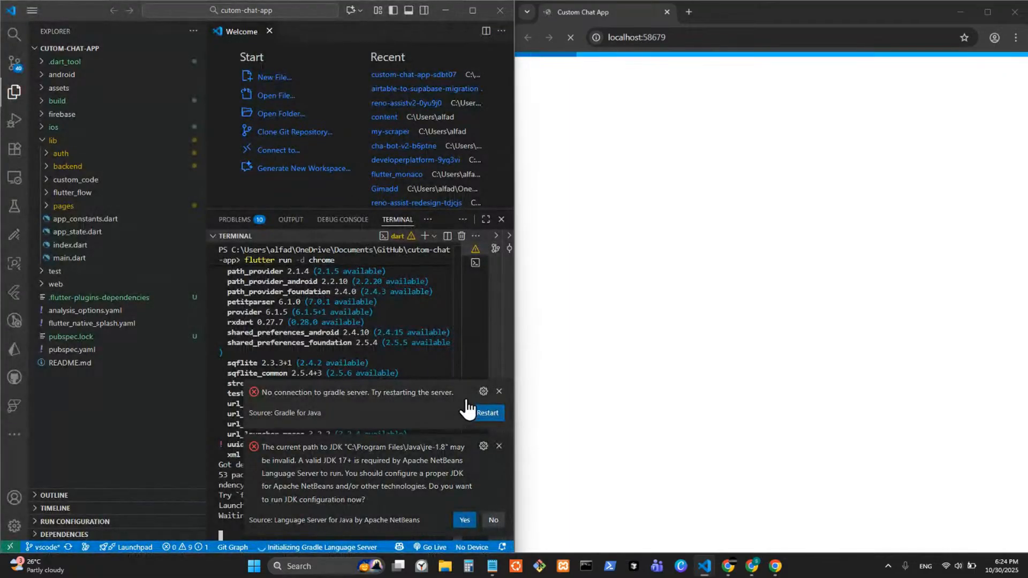
# Step: Dismiss the Gradle, JDK and language server notifications and show the wider terminal output
pyautogui.click(499, 391)
pyautogui.click(499, 446)
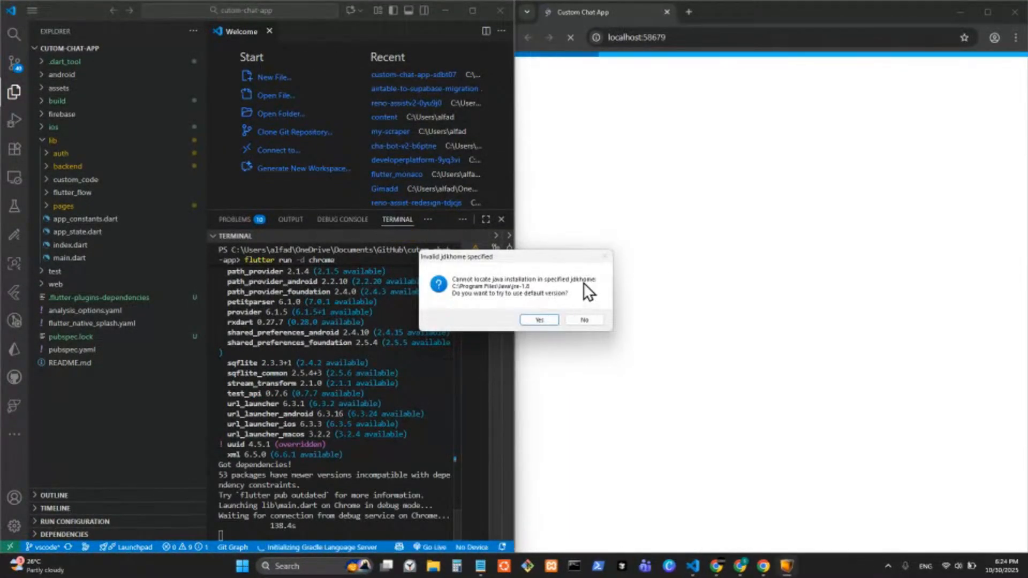
pyautogui.click(585, 320)
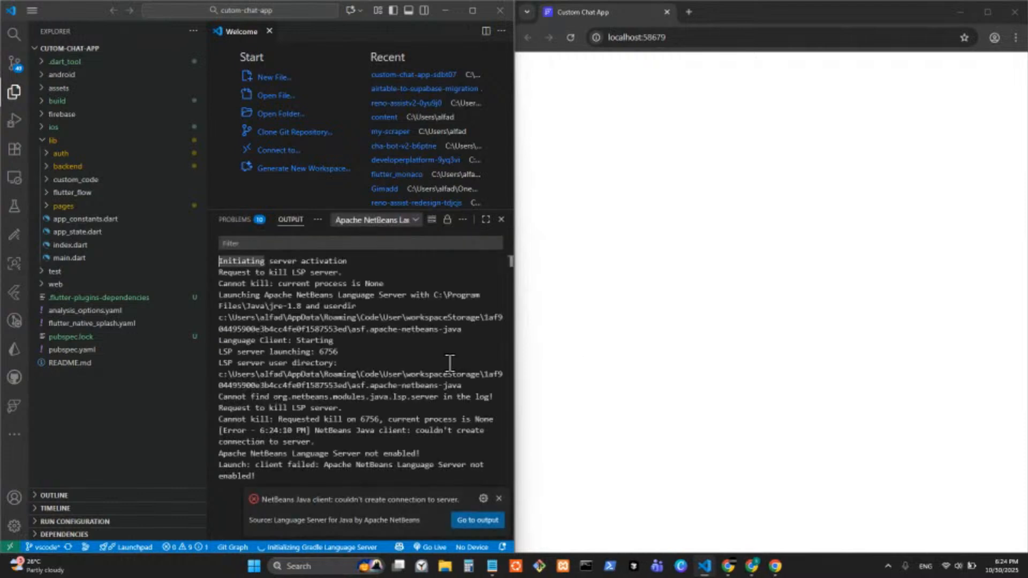
pyautogui.click(317, 220)
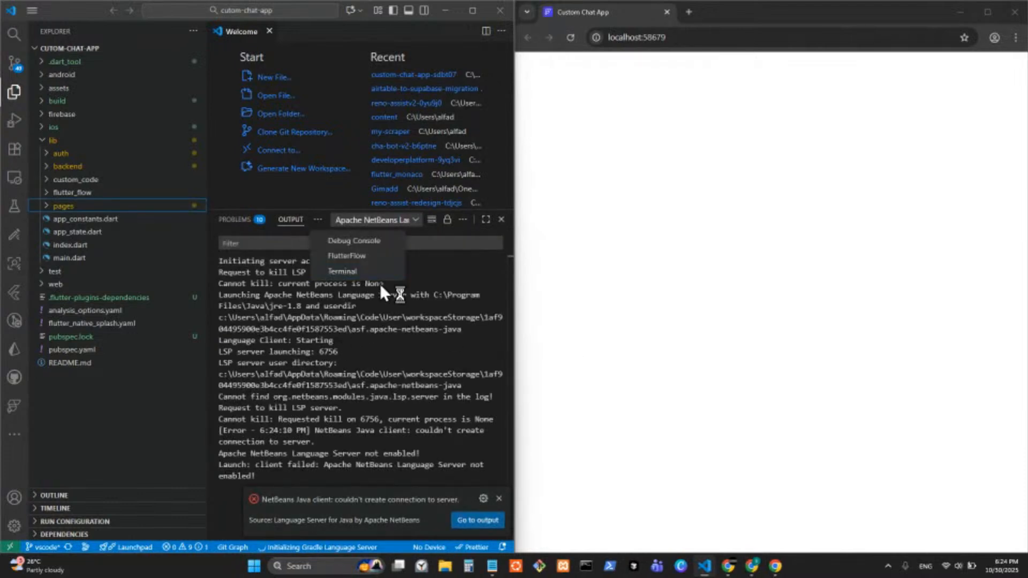
pyautogui.click(343, 271)
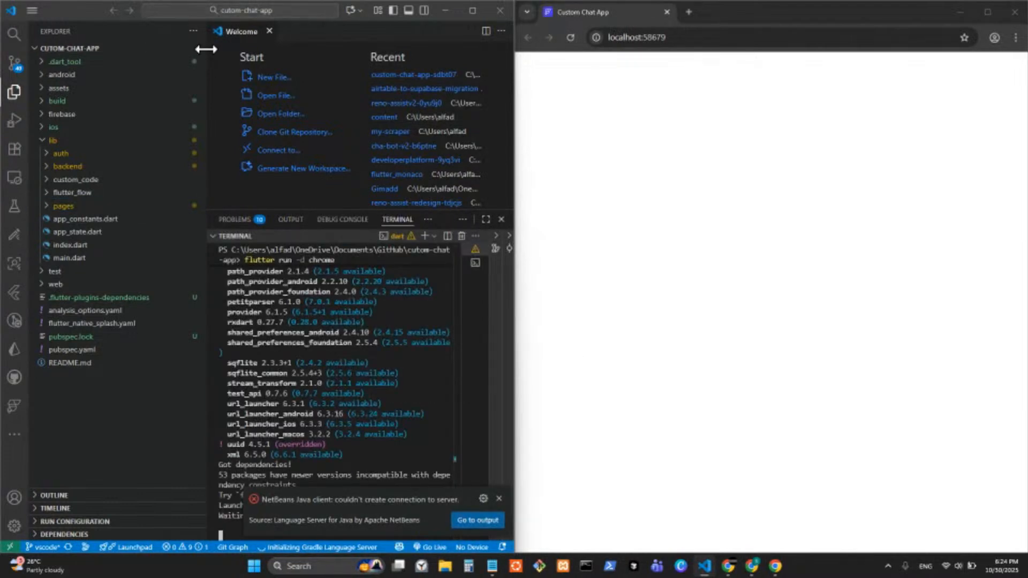
pyautogui.moveTo(207, 61); pyautogui.dragTo(147, 75)
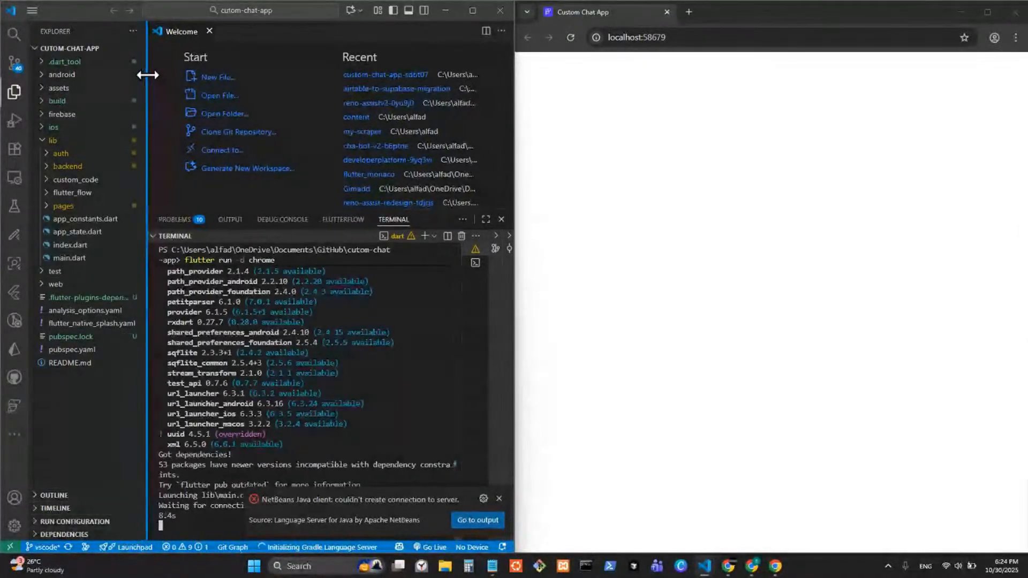
pyautogui.click(499, 499)
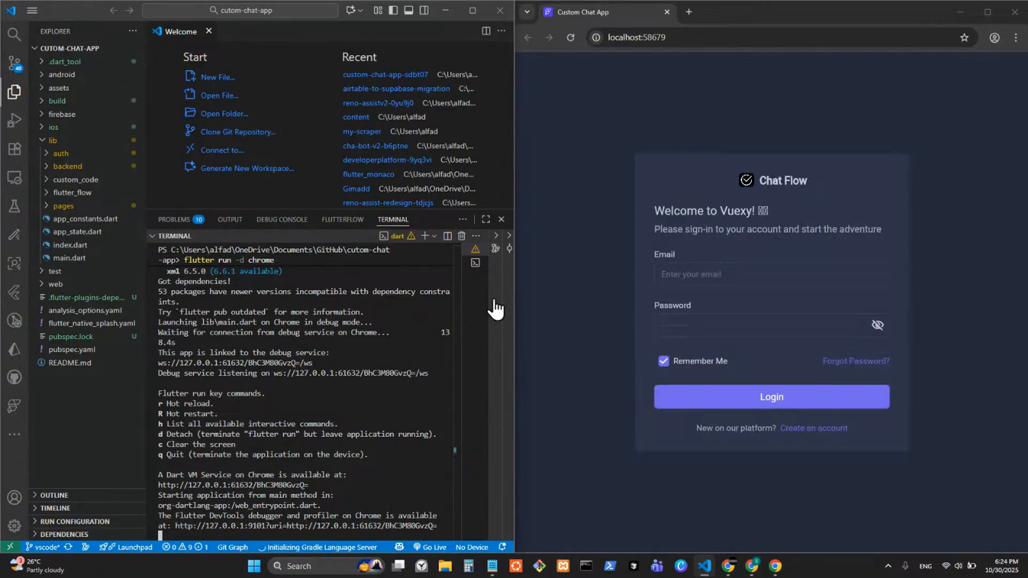
# Step: Preview the sign-up and Forgot Password screens, returning to the login form each time
pyautogui.moveTo(512, 295); pyautogui.dragTo(648, 305)
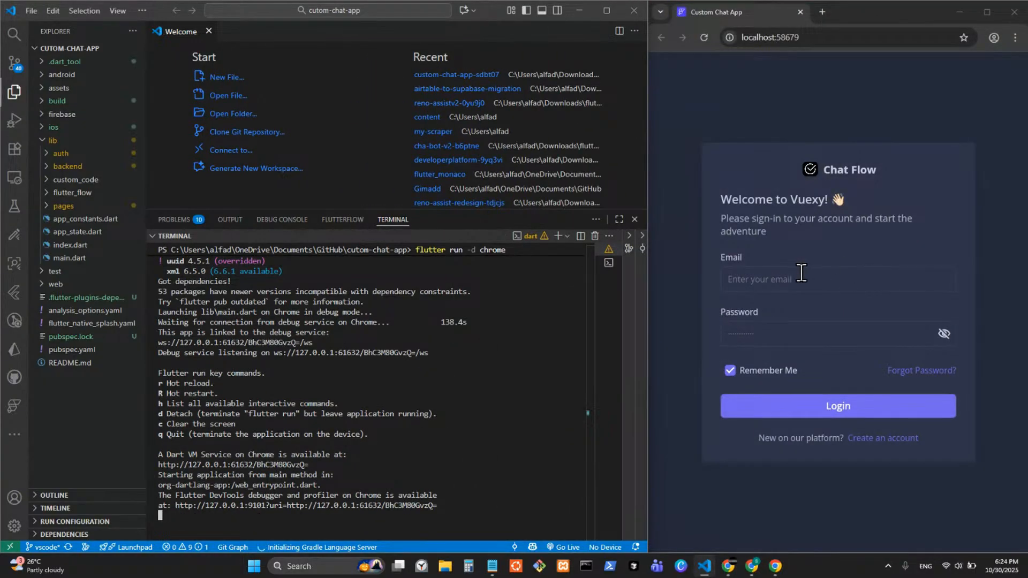
pyautogui.click(890, 439)
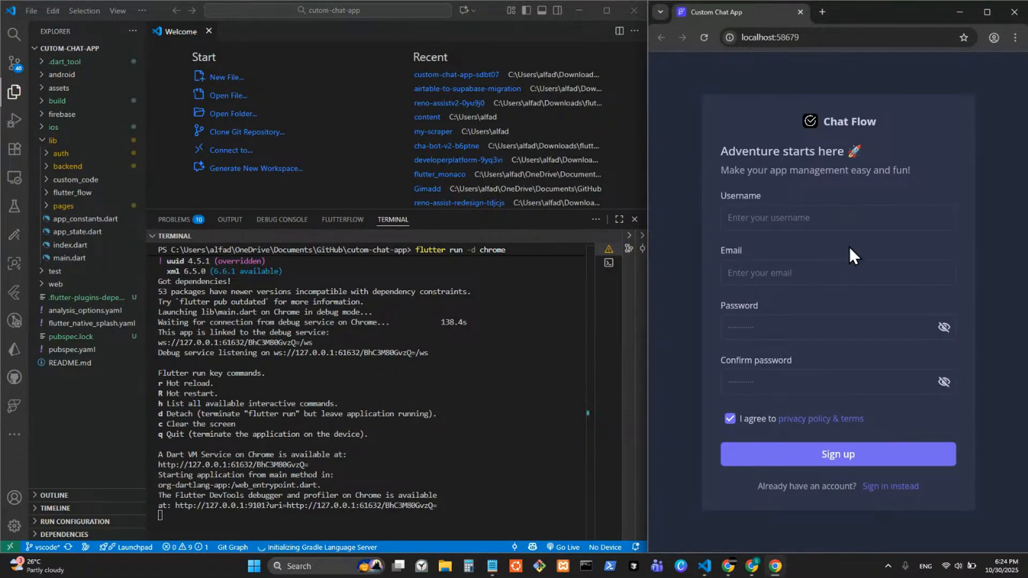
pyautogui.click(892, 491)
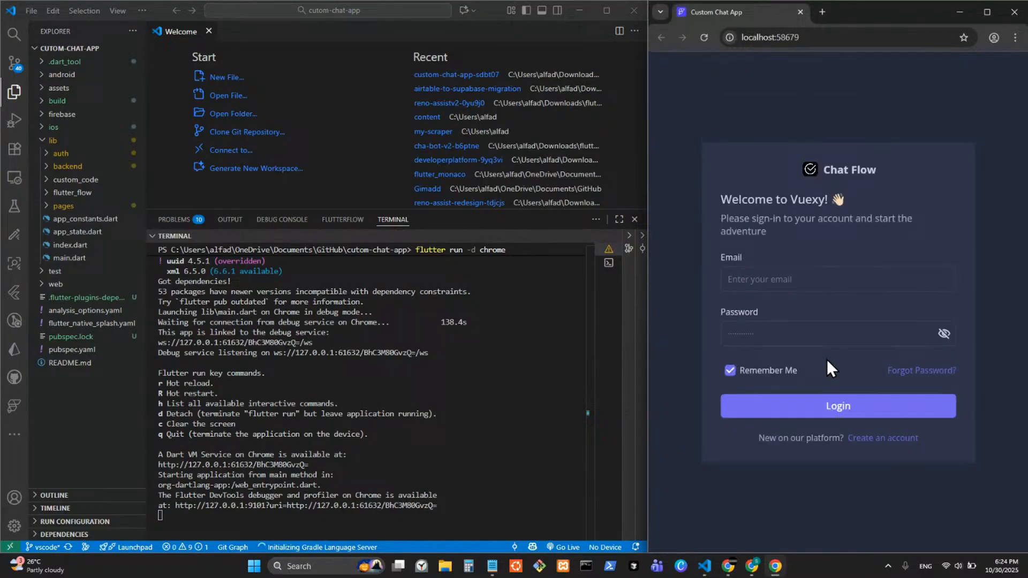
pyautogui.click(921, 375)
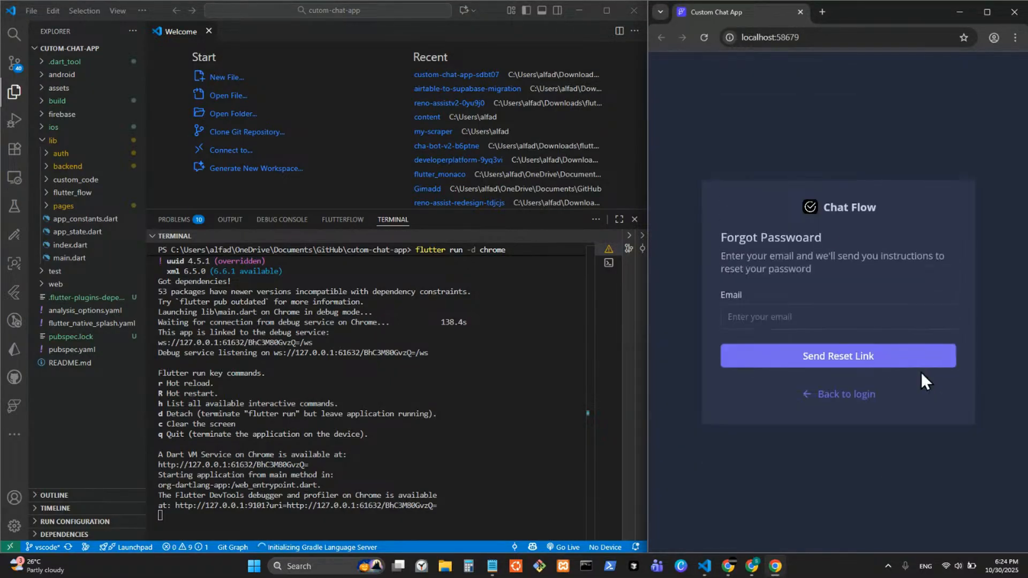
pyautogui.click(836, 394)
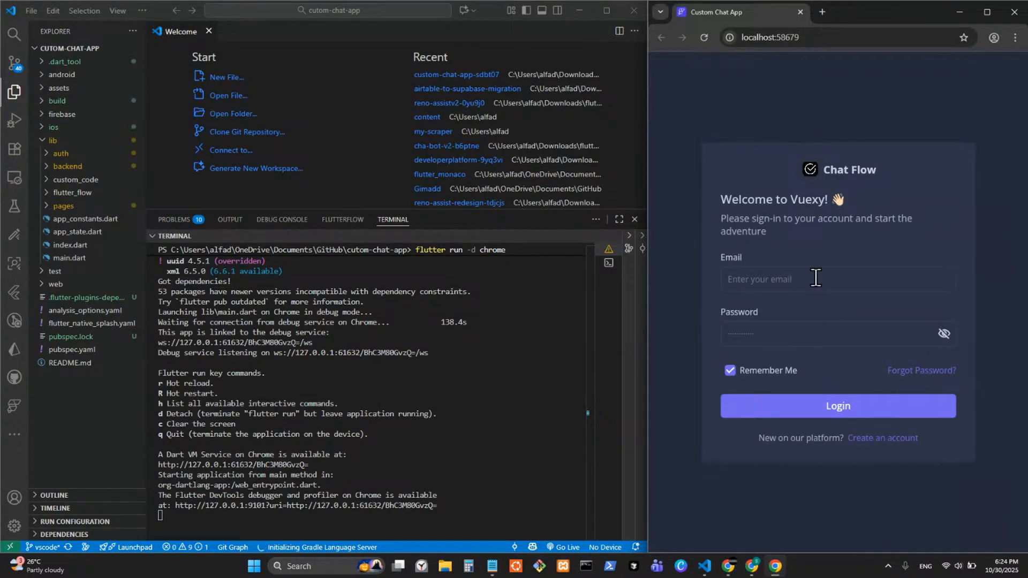
# Step: Log in with the test account's email and password, declining Chrome's offer to save it
pyautogui.click(767, 282)
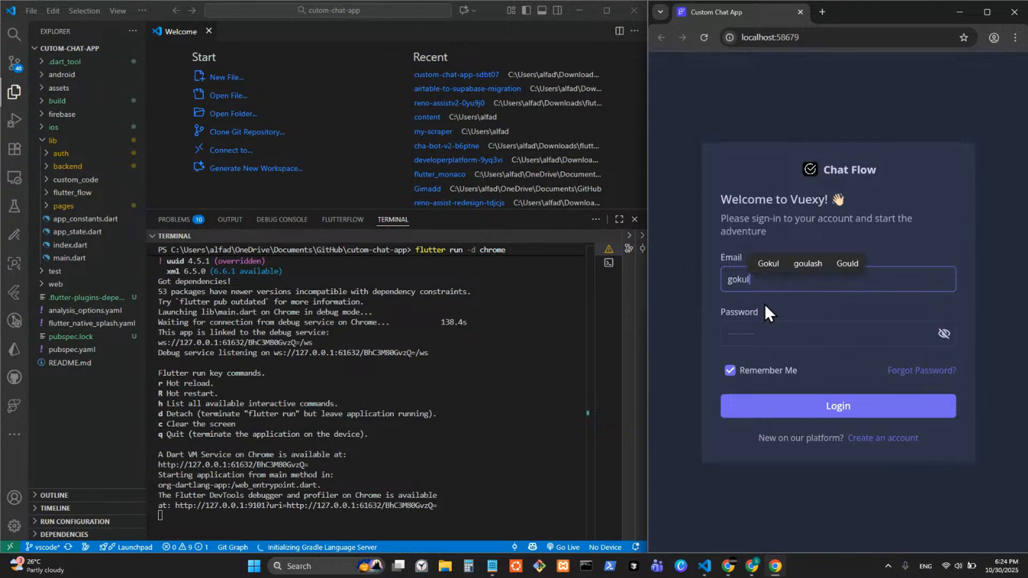
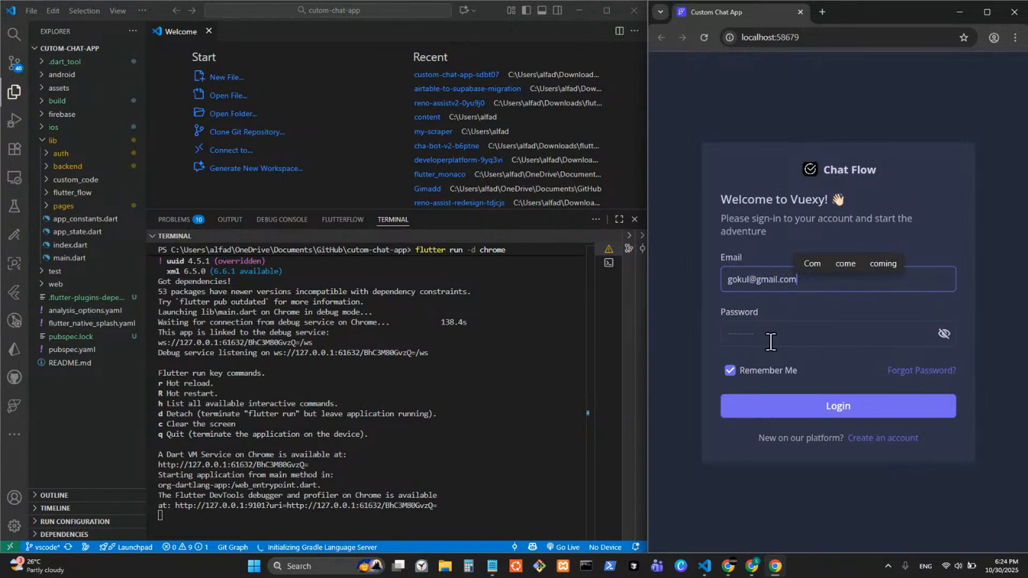
pyautogui.click(818, 320)
pyautogui.write('123456')
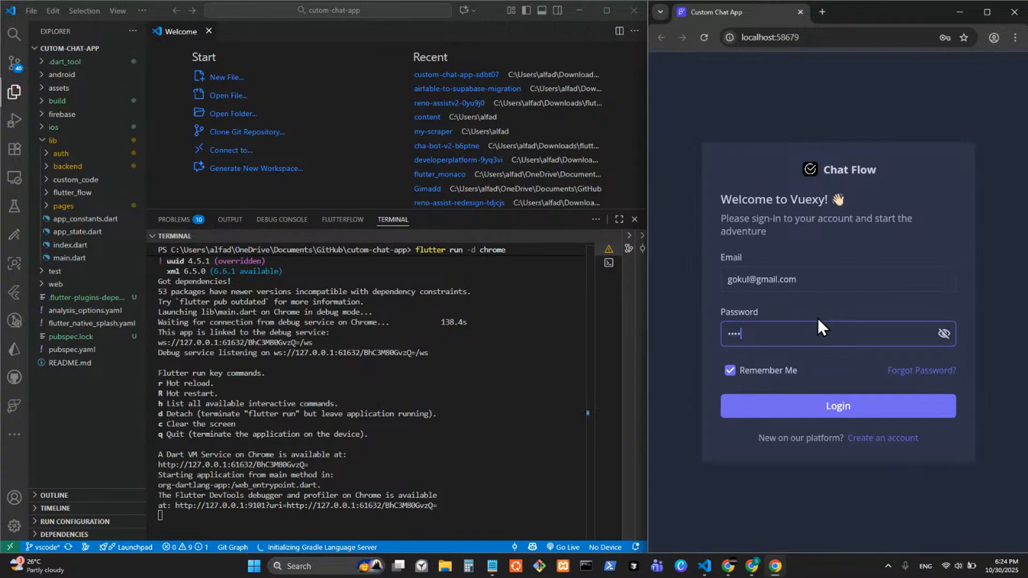
pyautogui.click(799, 404)
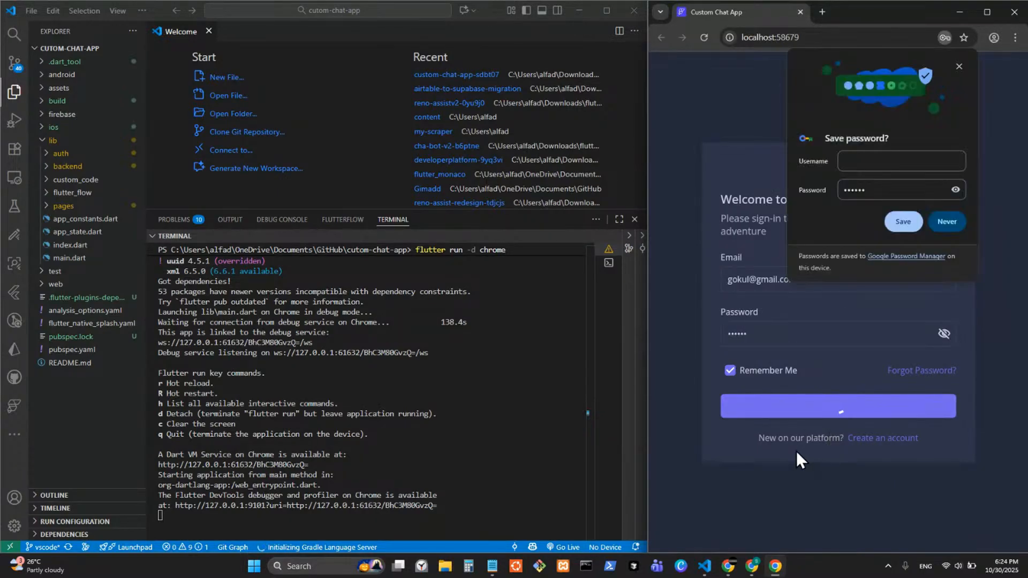
pyautogui.click(949, 222)
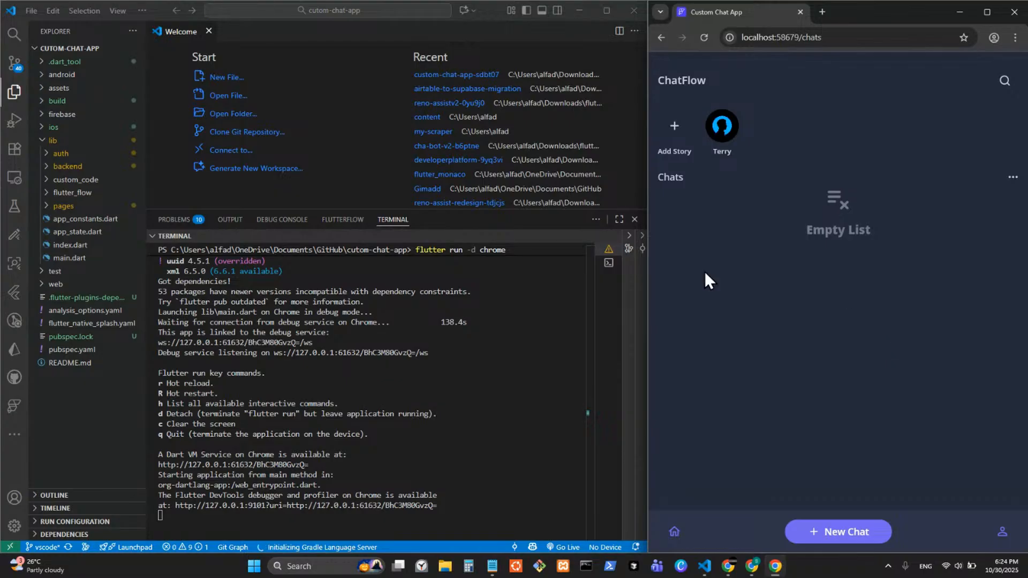
# Step: Start a New Chat to hit the '_contacts' LateInitializationError on Select contact, then go back to FlutterFlow
pyautogui.moveTo(650, 252); pyautogui.dragTo(701, 252)
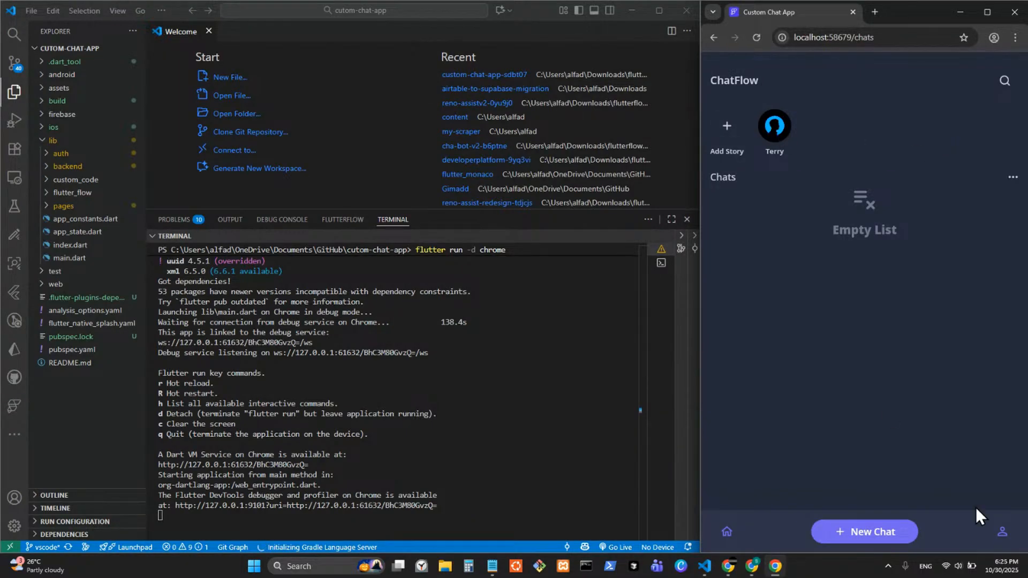
pyautogui.click(867, 536)
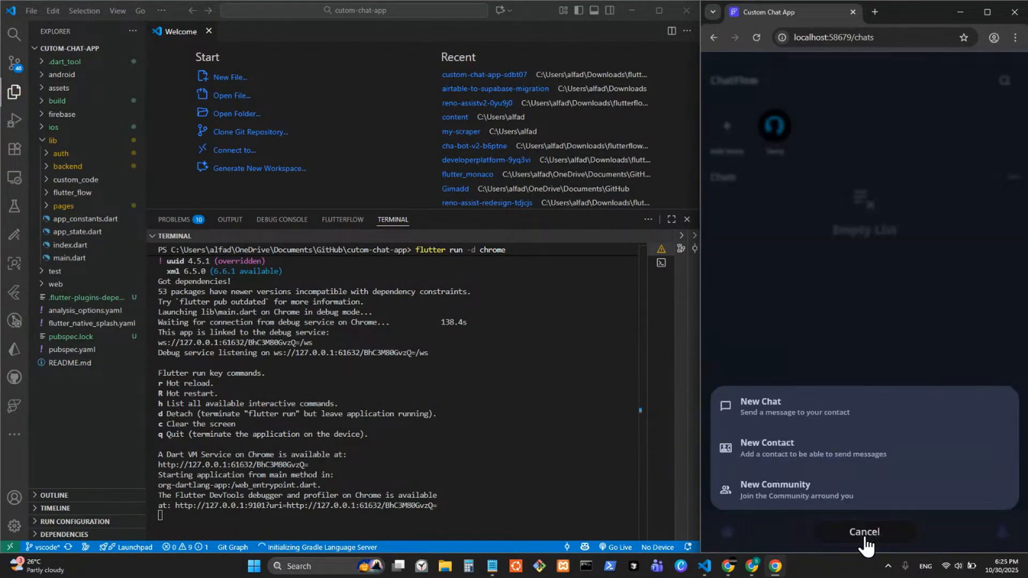
pyautogui.click(787, 412)
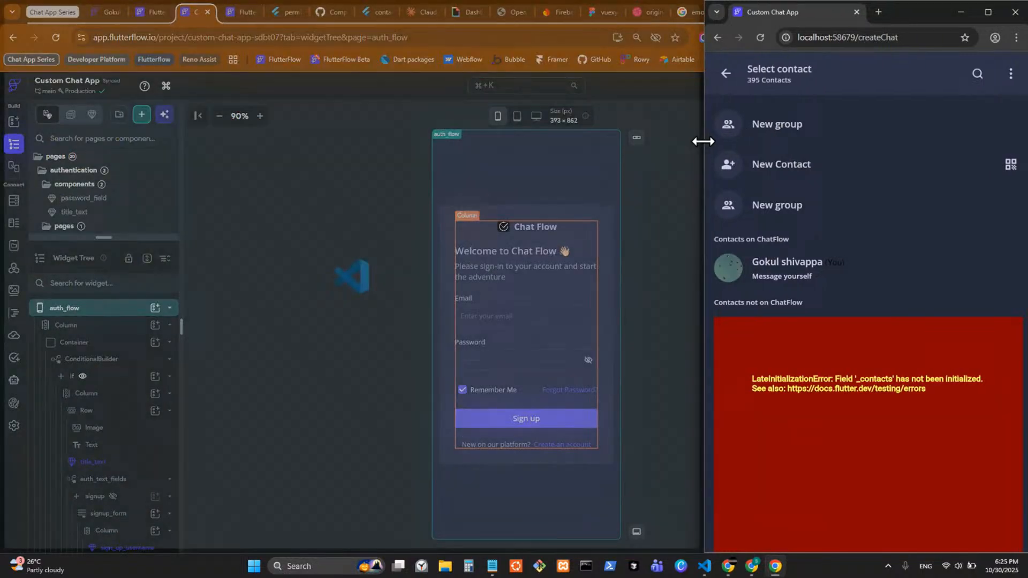
pyautogui.moveTo(700, 138); pyautogui.dragTo(727, 140)
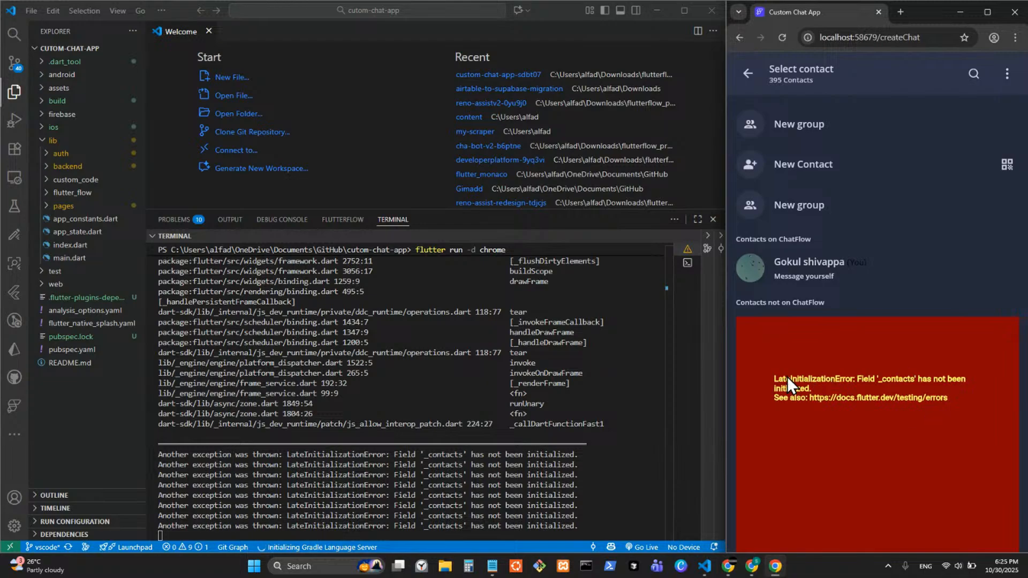
pyautogui.click(750, 75)
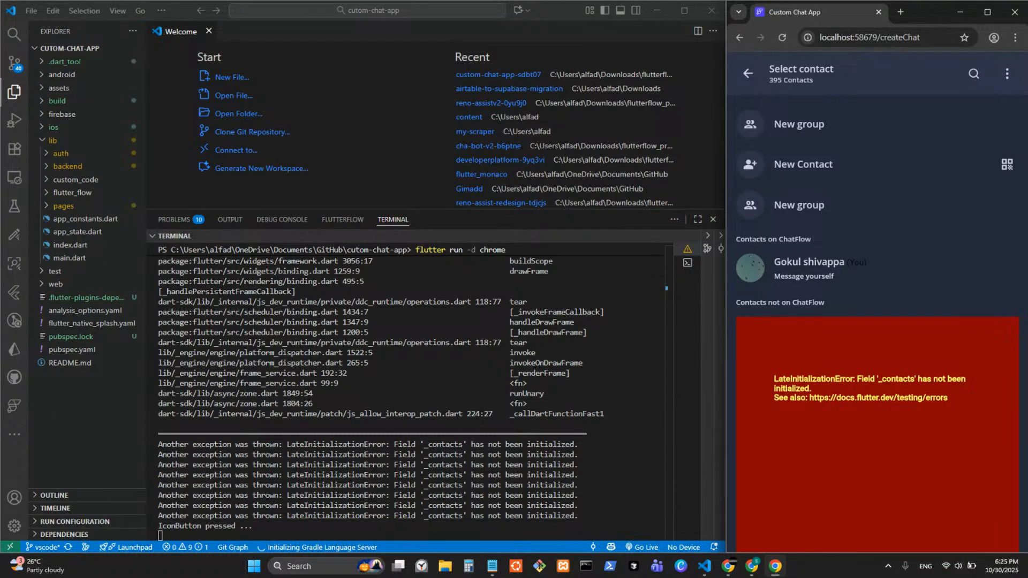
pyautogui.click(749, 567)
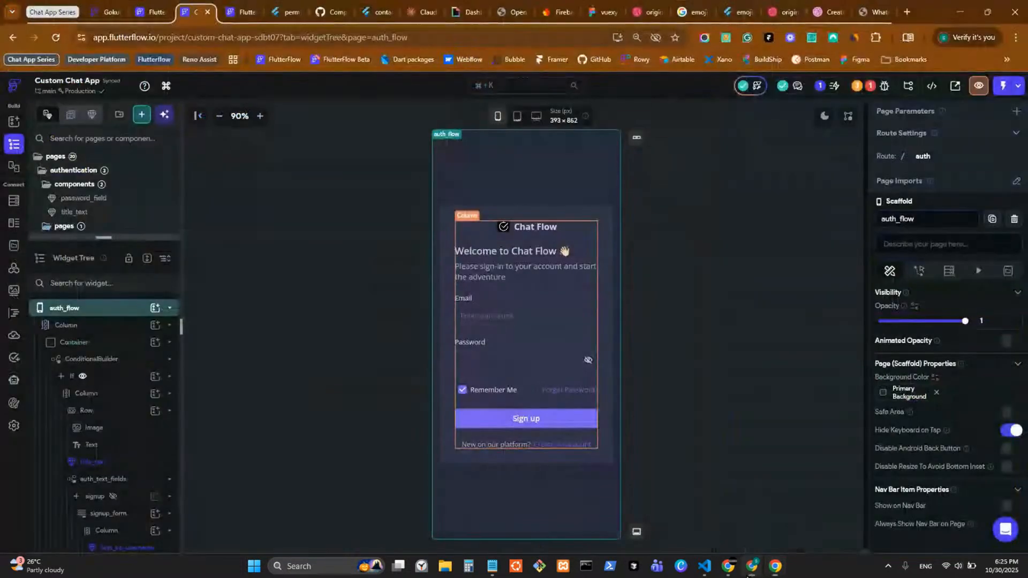
# Step: Choose Open in VS Code from the Developer Menu and dismiss the 'already exists locally' prompt
pyautogui.click(933, 88)
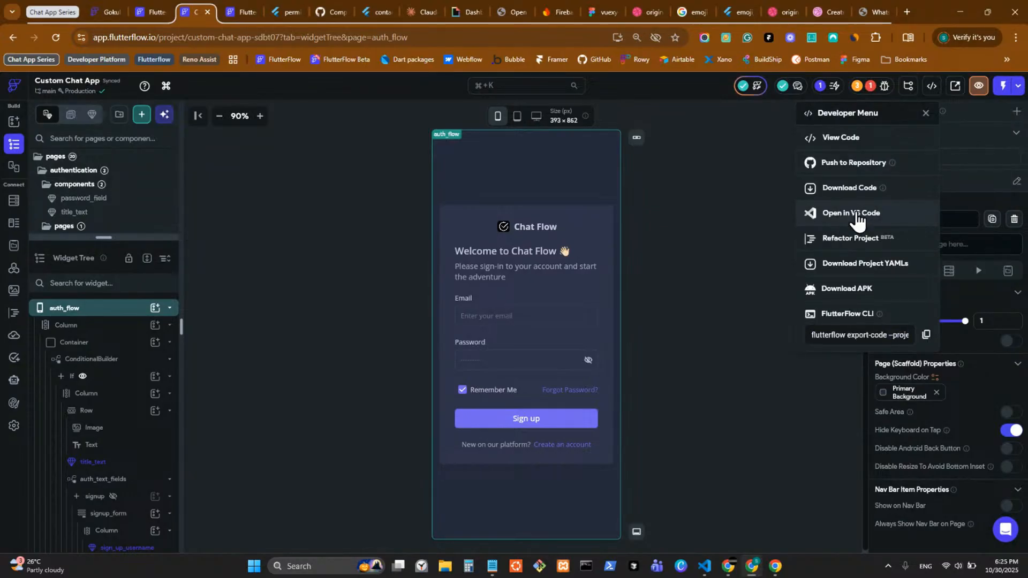
pyautogui.click(924, 113)
pyautogui.click(931, 87)
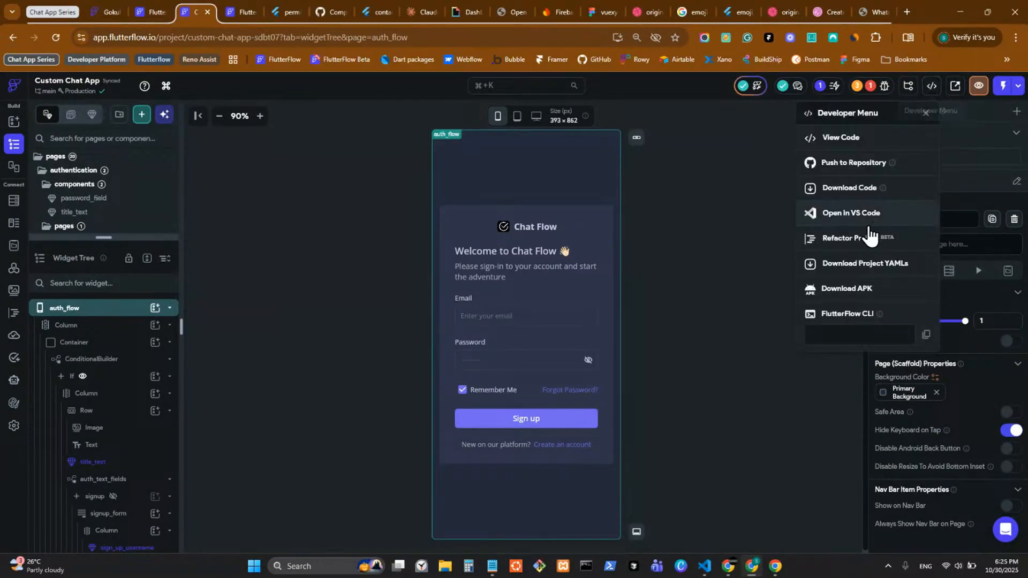
pyautogui.click(850, 215)
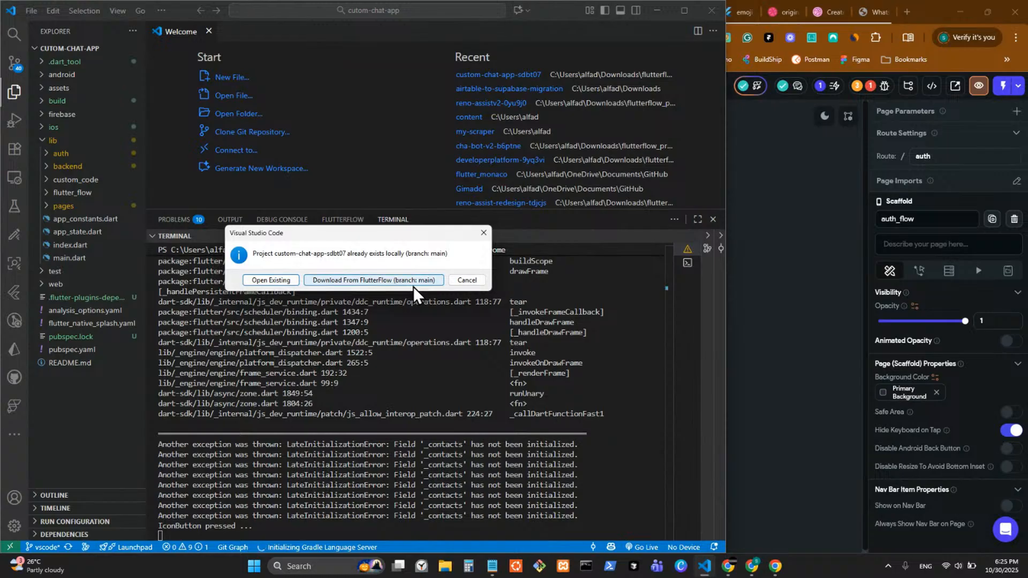
pyautogui.click(483, 234)
# Step: Return to VS Code and open a new empty window with Ctrl+Shift+N
pyautogui.click(804, 235)
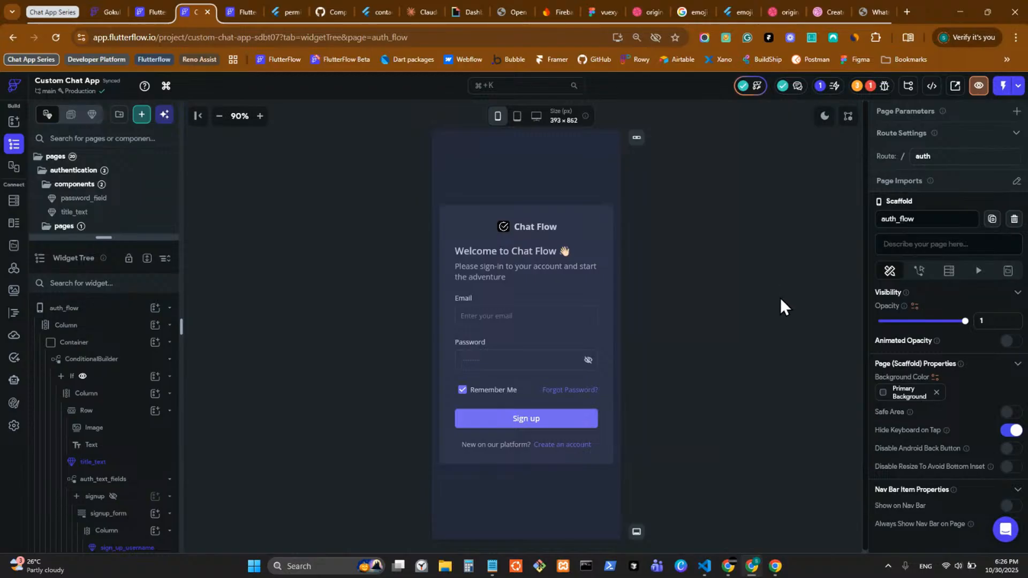
pyautogui.click(705, 568)
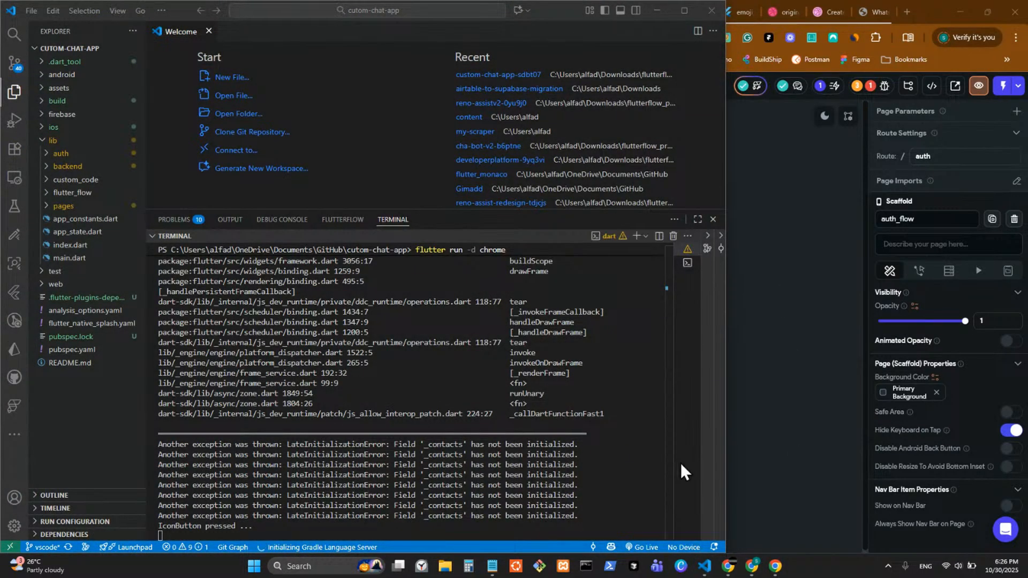
pyautogui.hotkey('ctrl', 'shift', 'n')
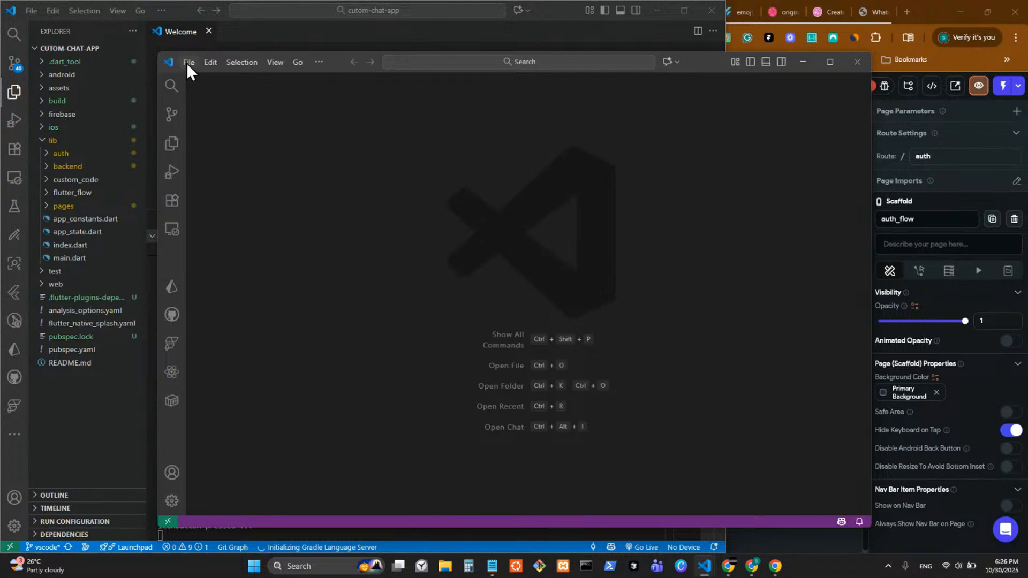
# Step: Open custom-chat-app-sdbt07 from File > Open Recent and maximize the window
pyautogui.click(188, 62)
pyautogui.moveTo(248, 196)
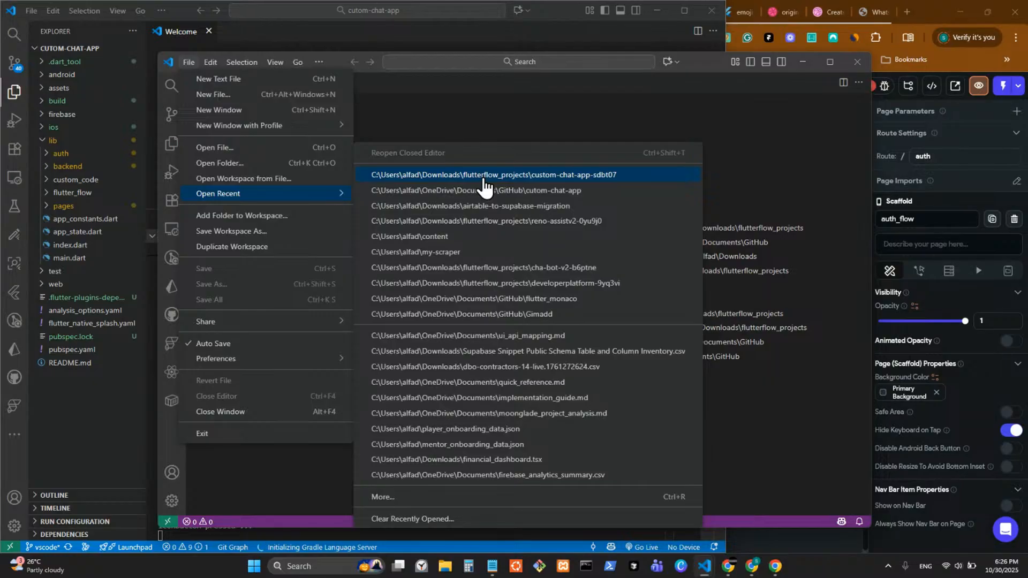
pyautogui.click(485, 176)
pyautogui.click(832, 62)
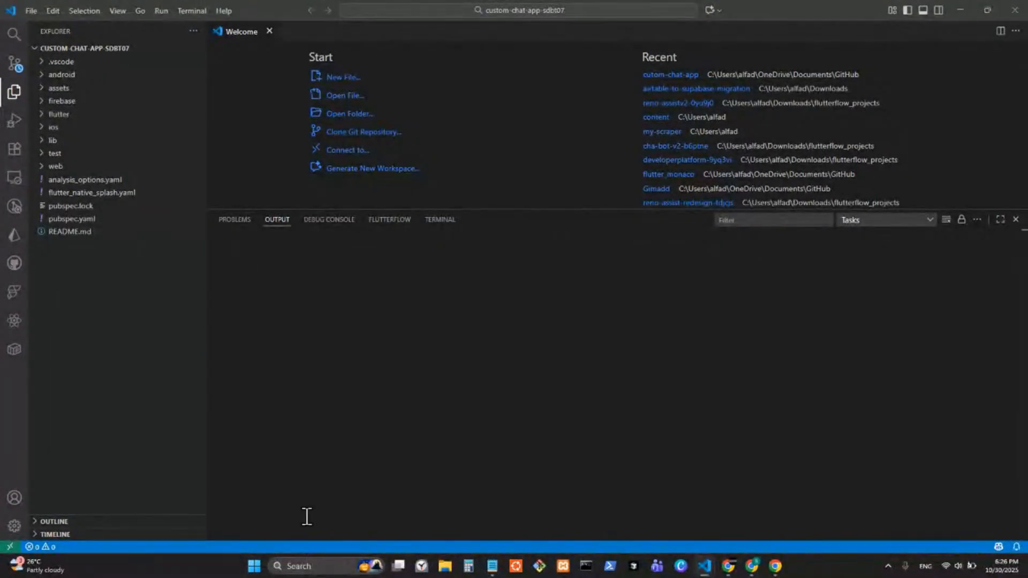
# Step: Show the terminal and dismiss the Flutter Daemon failure and missing packages notices
pyautogui.click(438, 222)
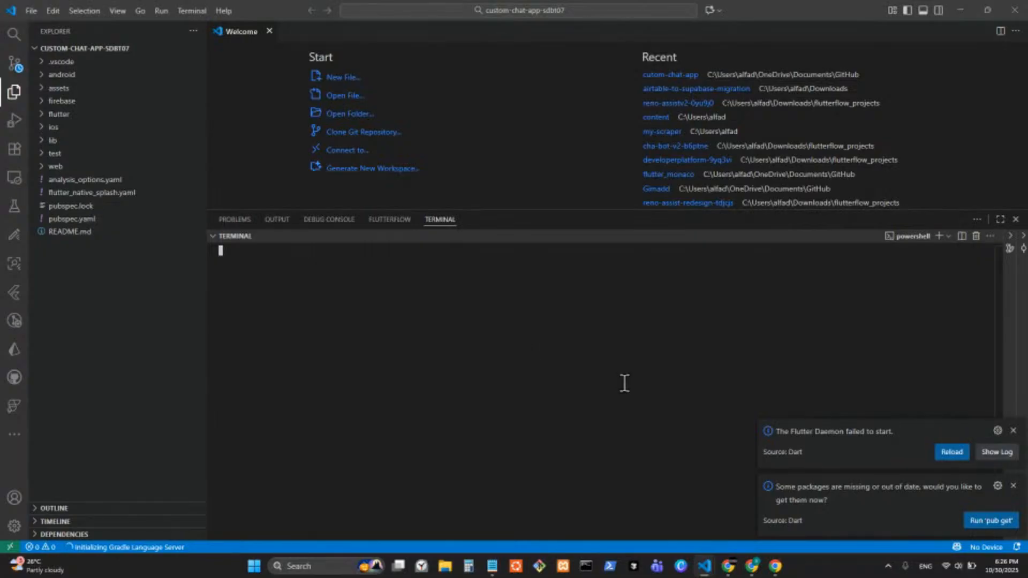
pyautogui.click(1013, 431)
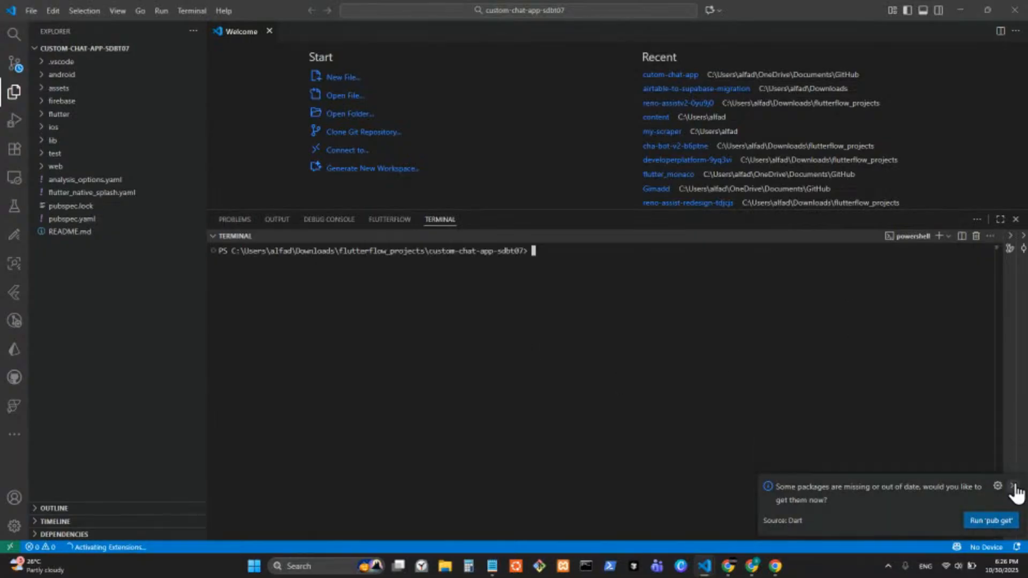
pyautogui.click(1012, 486)
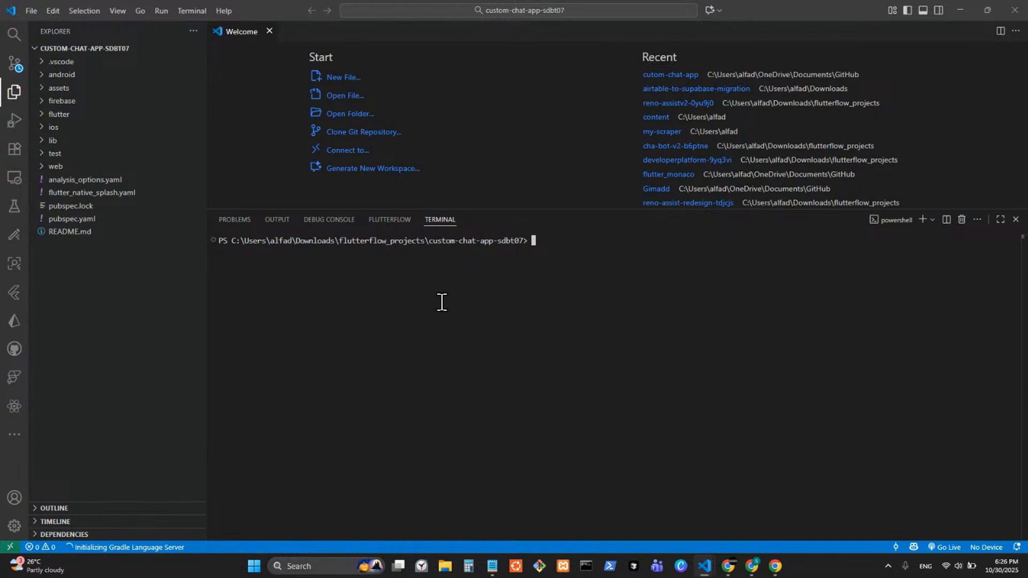
# Step: Check FlutterFlow's developer options, then return to the VS Code project's terminal
pyautogui.moveTo(752, 571)
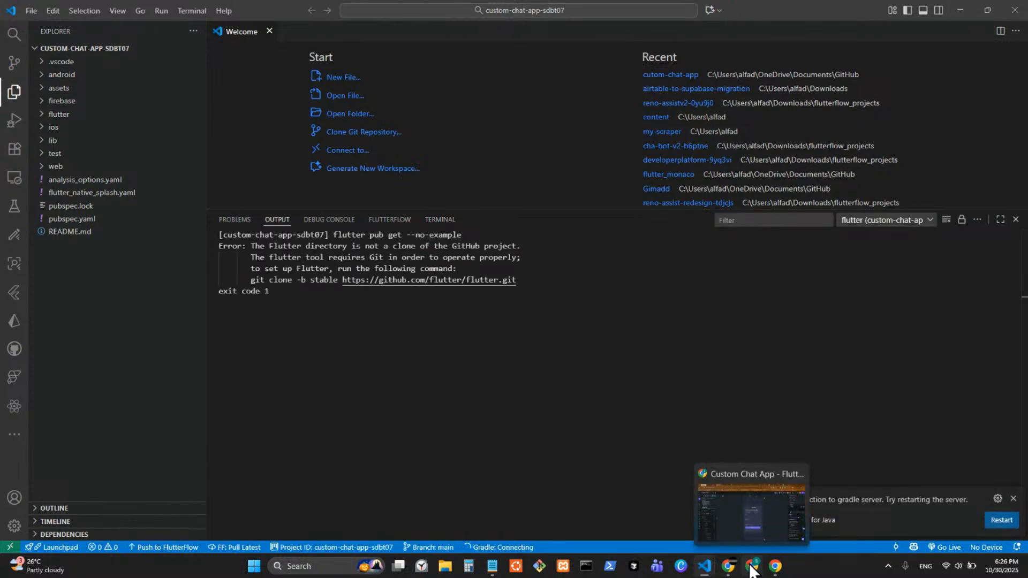
pyautogui.click(749, 528)
pyautogui.click(932, 85)
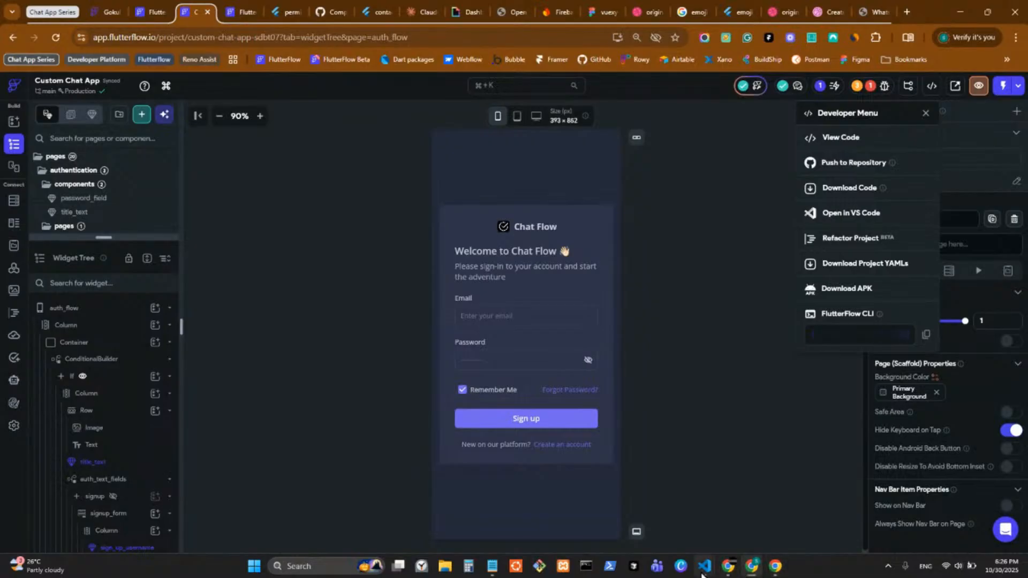
pyautogui.moveTo(705, 567)
pyautogui.click(821, 525)
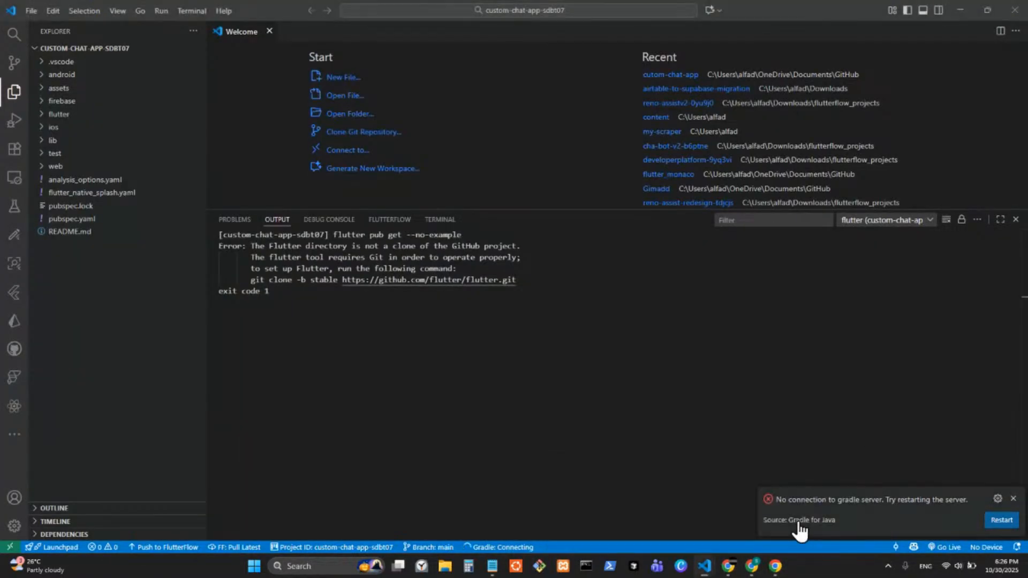
pyautogui.click(433, 221)
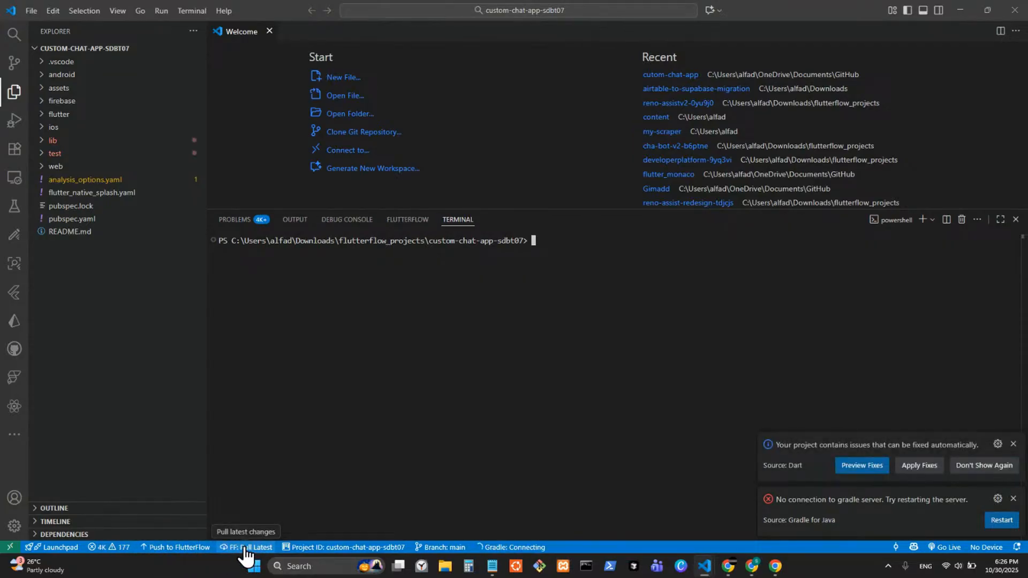
# Step: Run FF: Pull Latest, confirm overwriting local changes, and open the notifications list
pyautogui.click(750, 574)
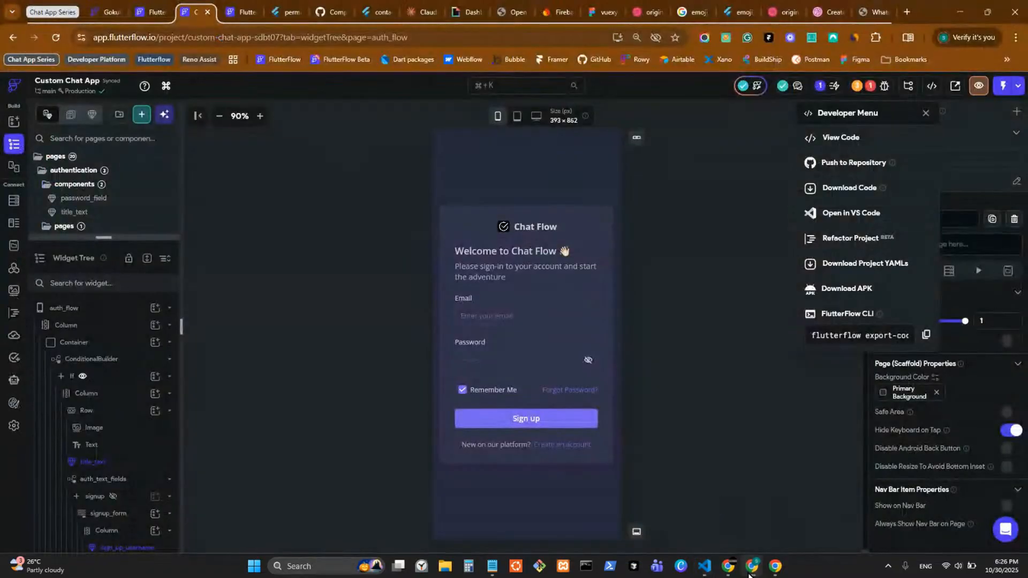
pyautogui.click(750, 573)
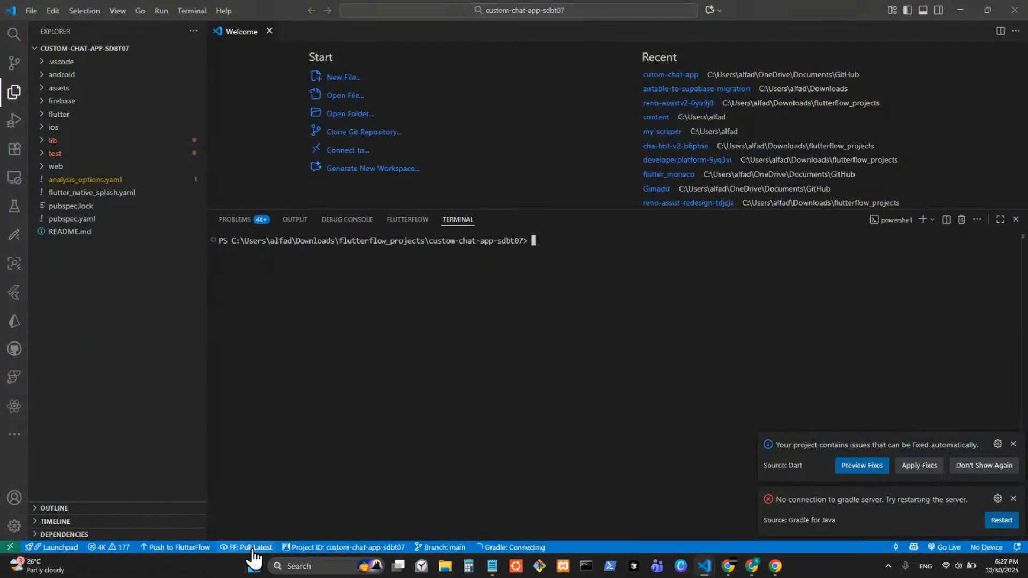
pyautogui.click(253, 547)
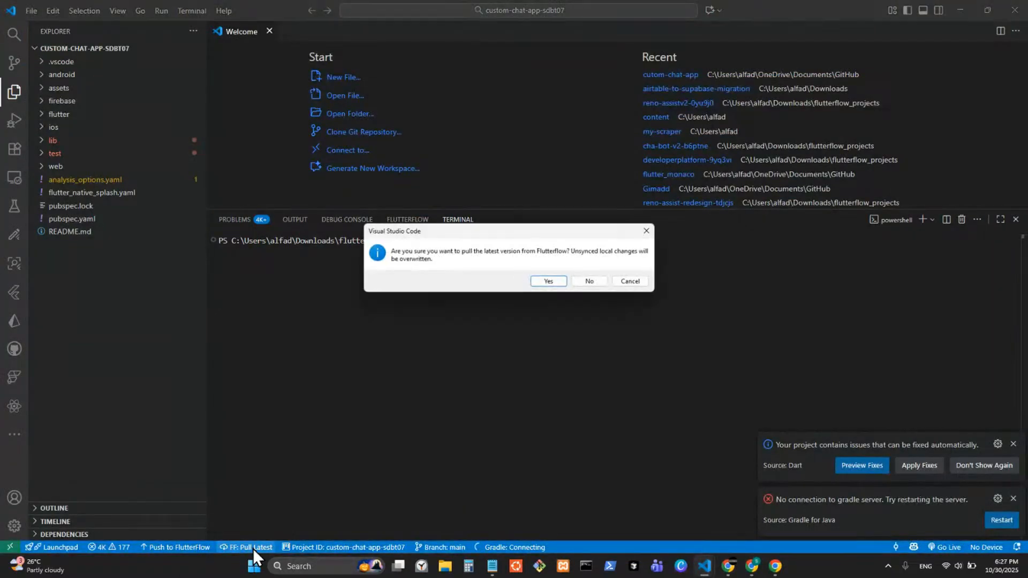
pyautogui.click(551, 282)
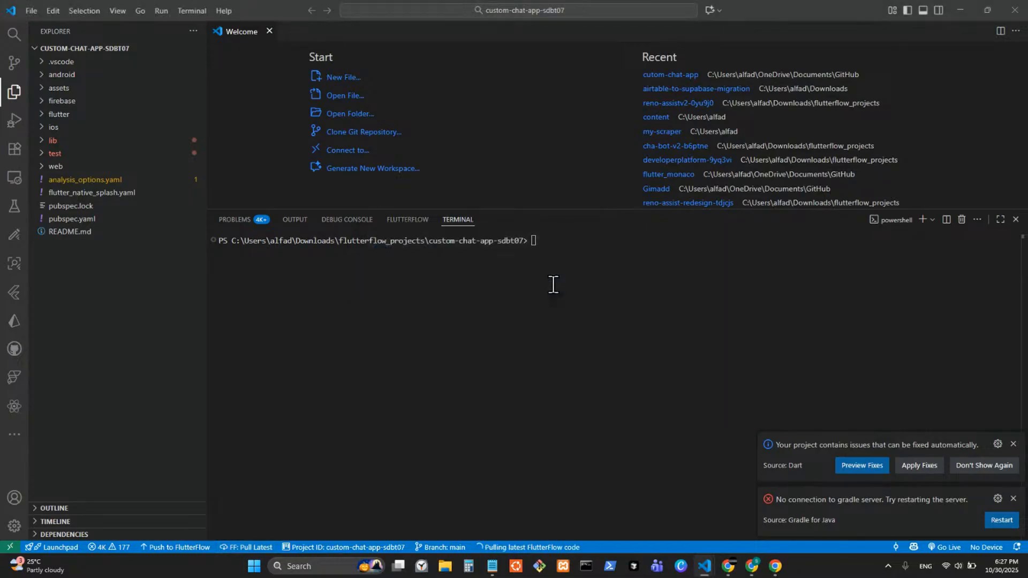
pyautogui.click(1013, 498)
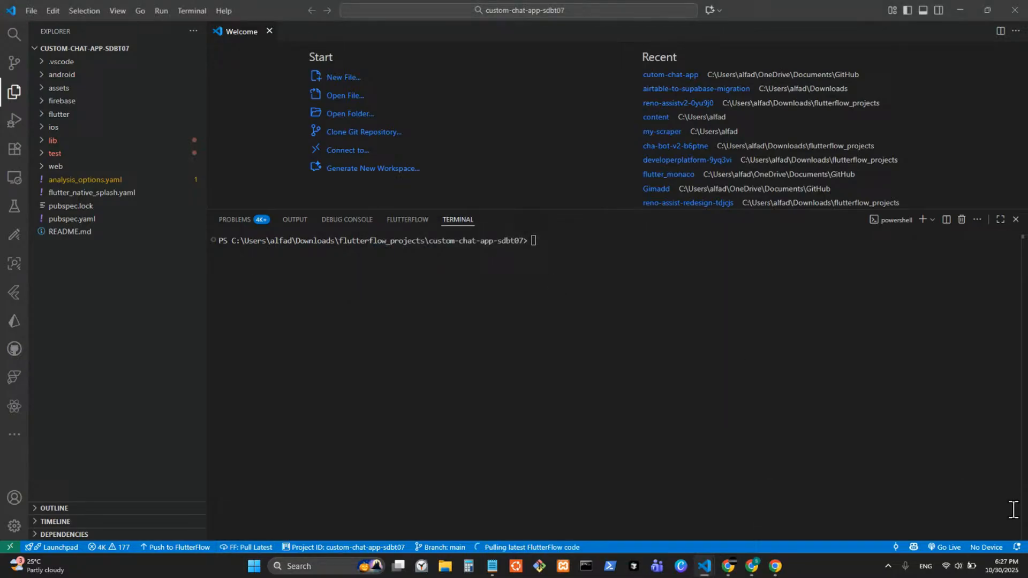
pyautogui.click(1017, 547)
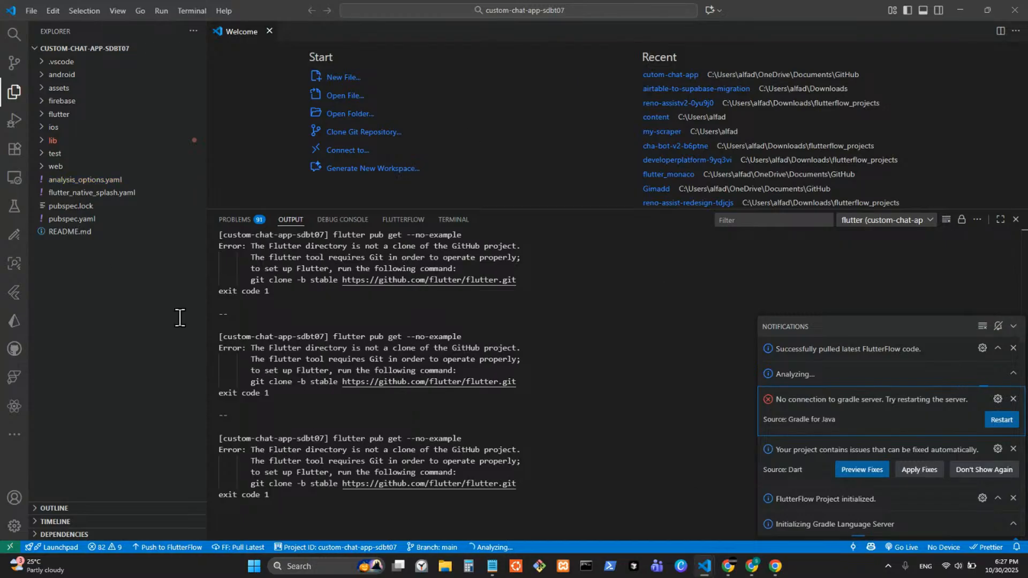
# Step: Select the last flutter pub get Git error in the output, then switch to FlutterFlow
pyautogui.click(656, 320)
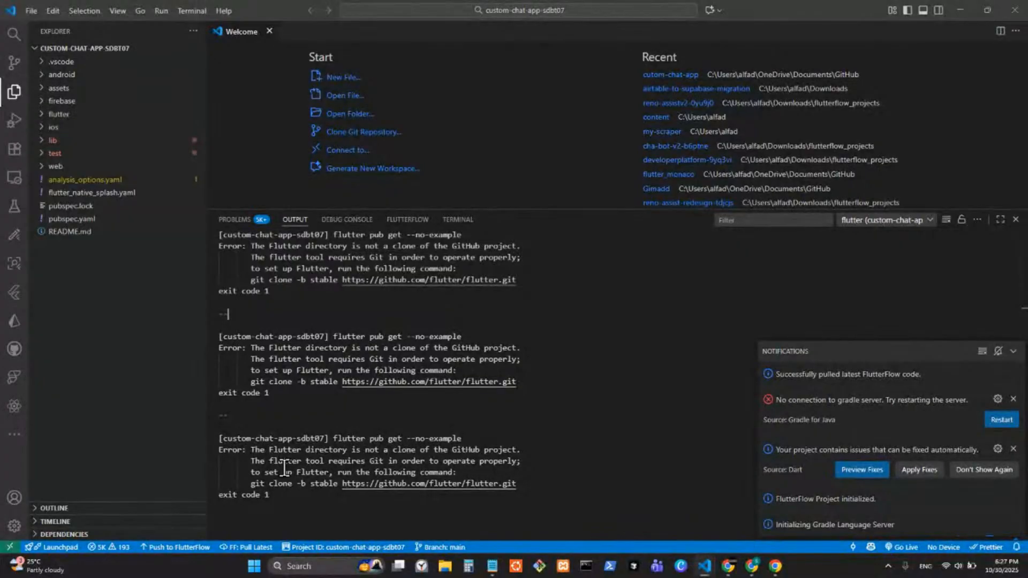
pyautogui.doubleClick(276, 496)
pyautogui.moveTo(280, 497); pyautogui.dragTo(222, 439)
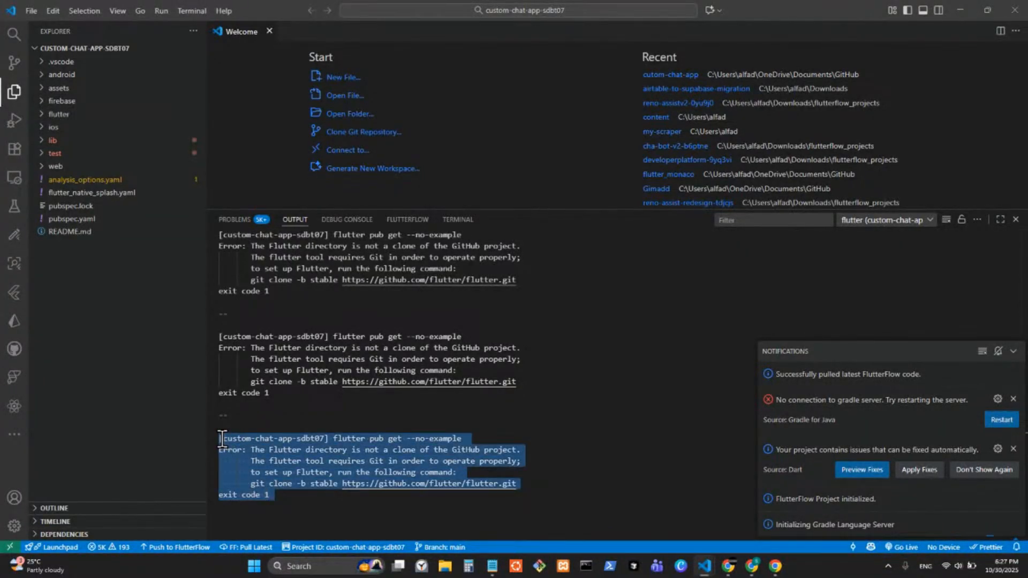
pyautogui.click(588, 462)
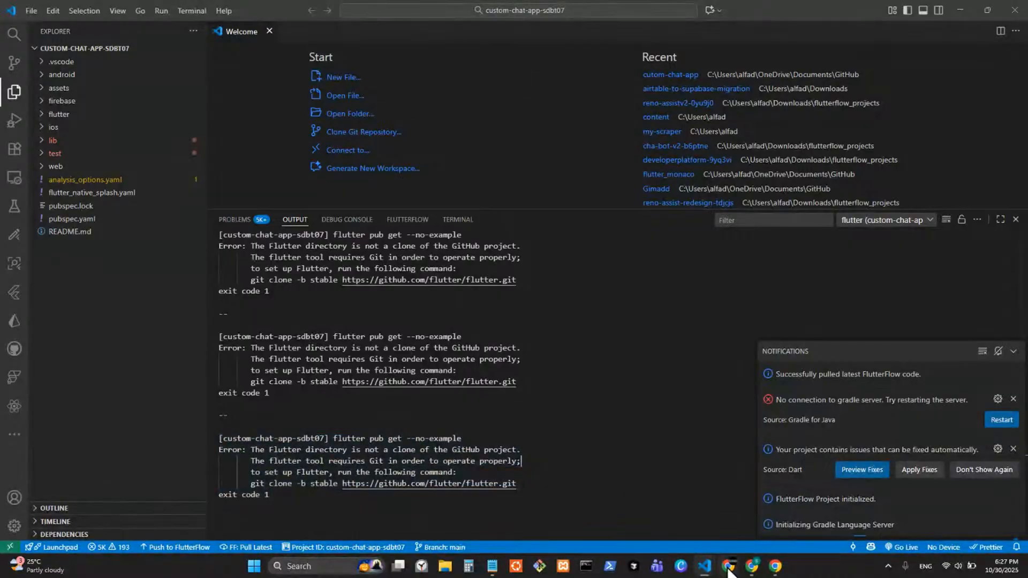
pyautogui.click(752, 566)
# Step: Close the Developer Menu, view the project info card (branch main, analyzer ready), and return to VS Code
pyautogui.click(235, 177)
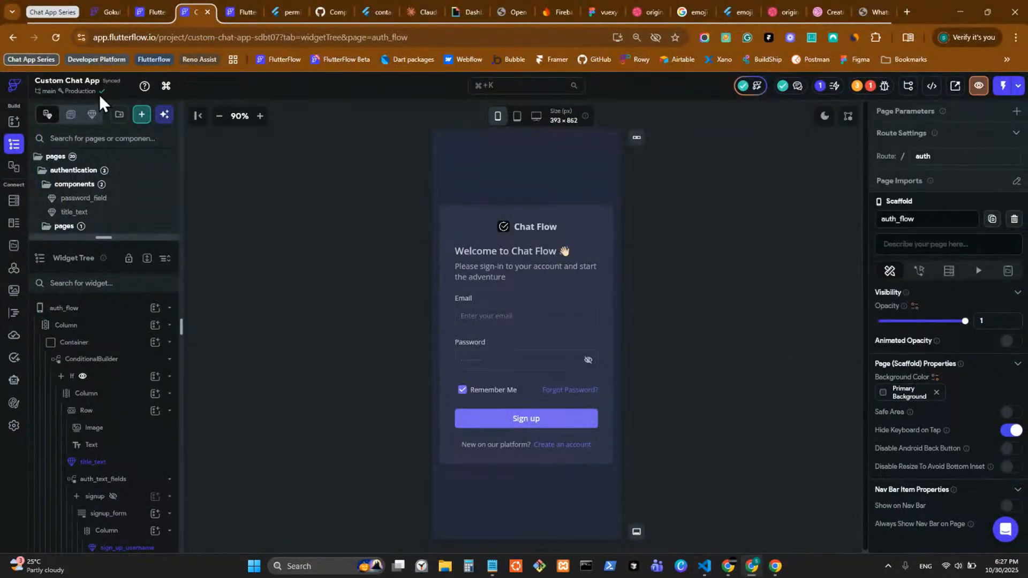
pyautogui.click(78, 93)
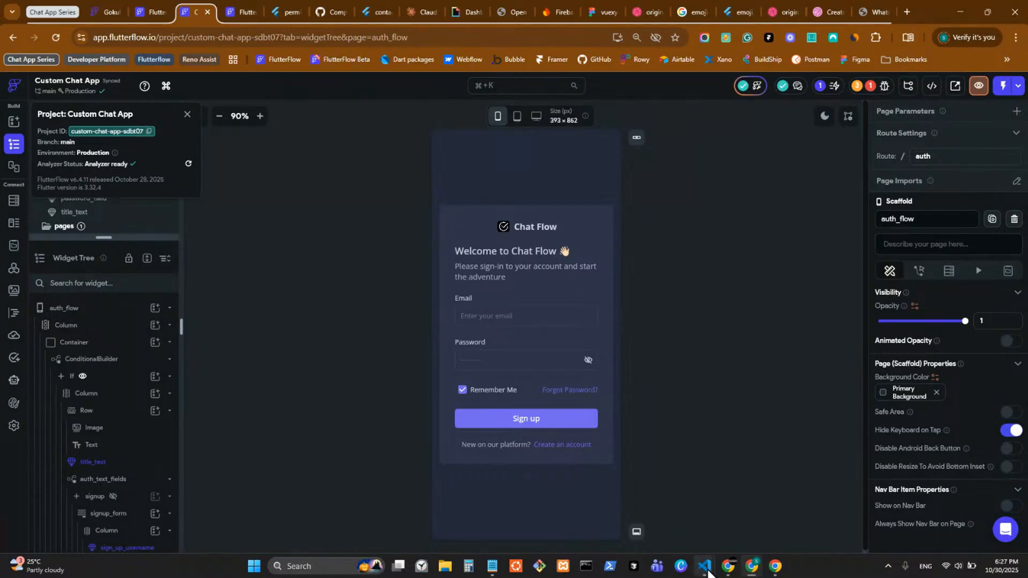
pyautogui.click(818, 518)
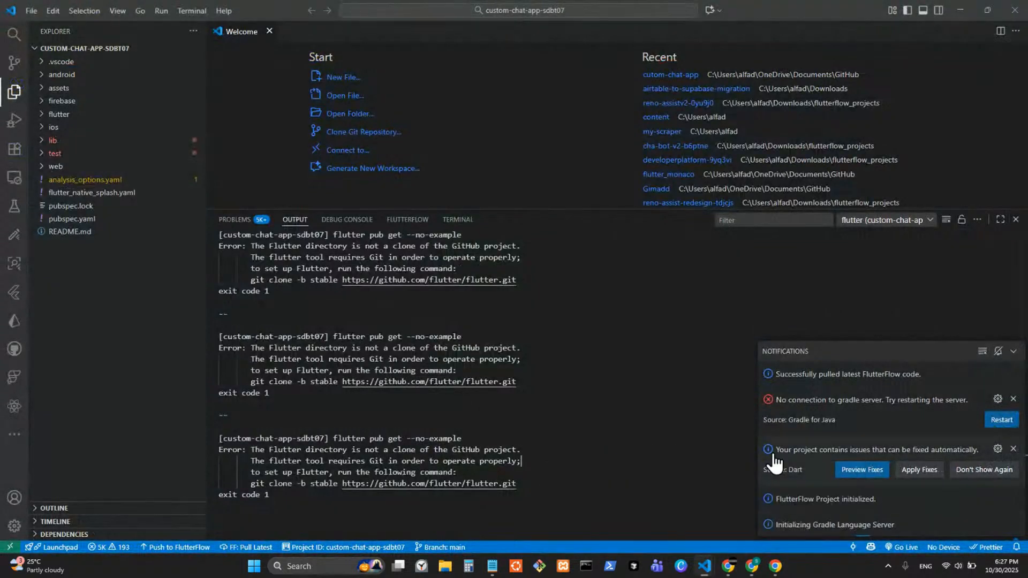
# Step: Hide notifications, cancel an FF: Pull Latest prompt, and return the panel to the terminal
pyautogui.click(1014, 353)
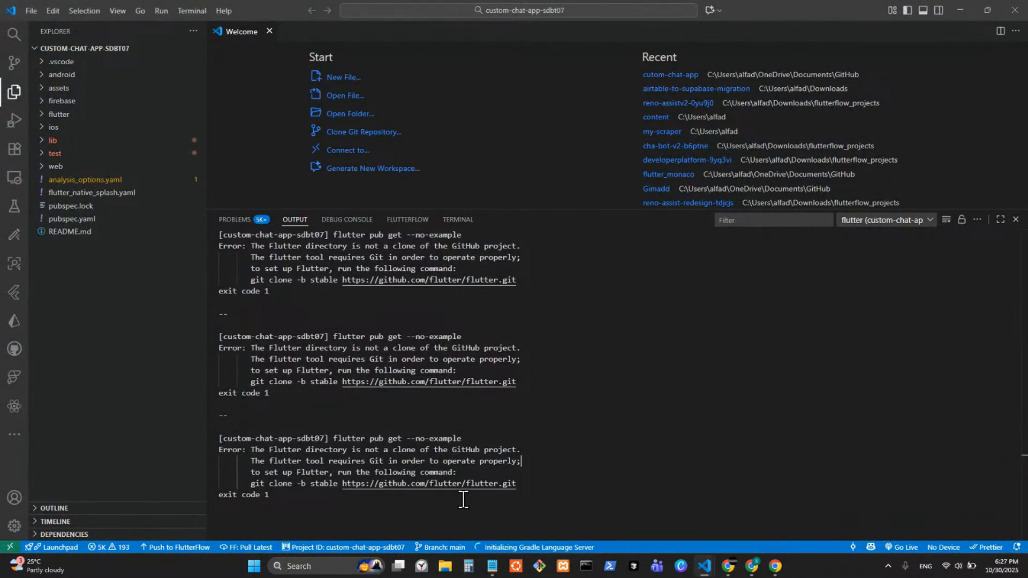
pyautogui.click(458, 220)
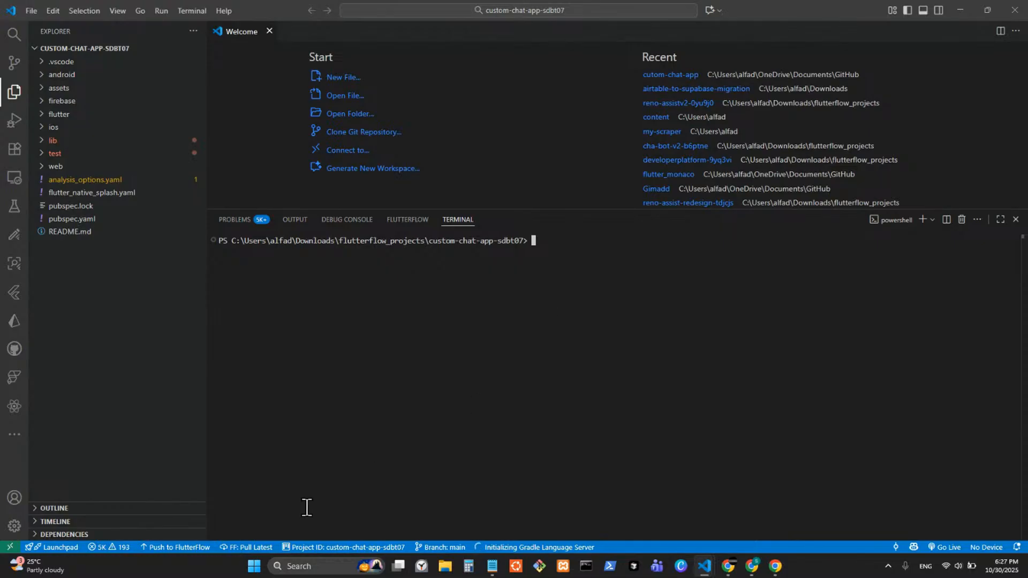
pyautogui.click(236, 547)
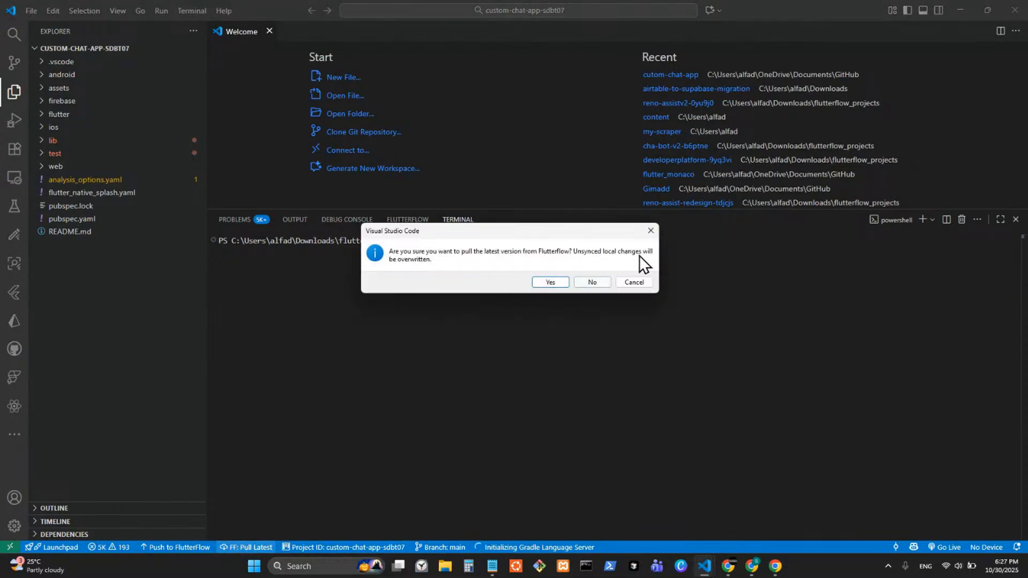
pyautogui.click(650, 230)
pyautogui.click(407, 220)
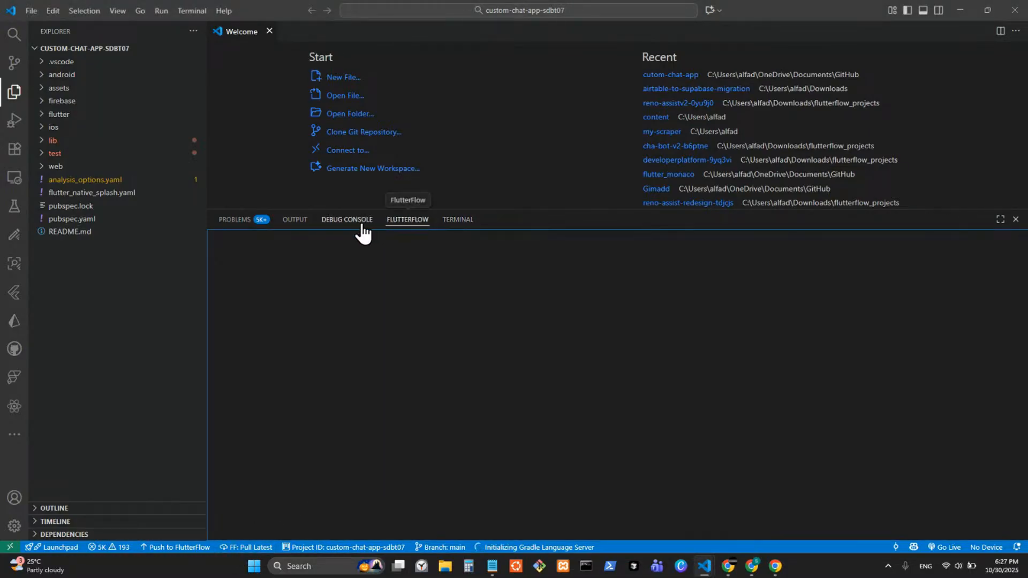
pyautogui.click(456, 220)
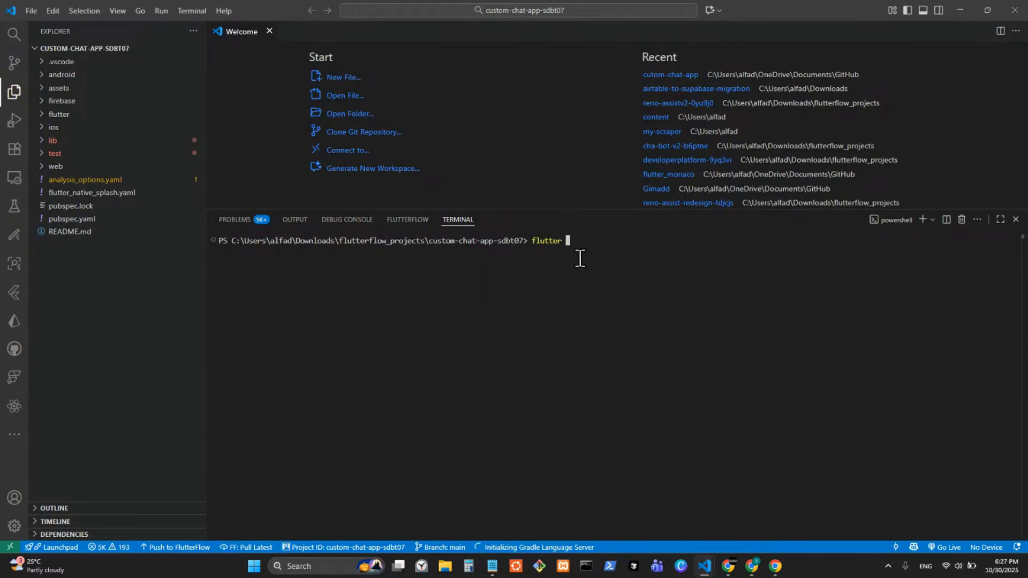
# Step: Run flutter clean, select its Git-required error, cancel another pull, and close VS Code
pyautogui.write('flutter clean')
pyautogui.press('Return')
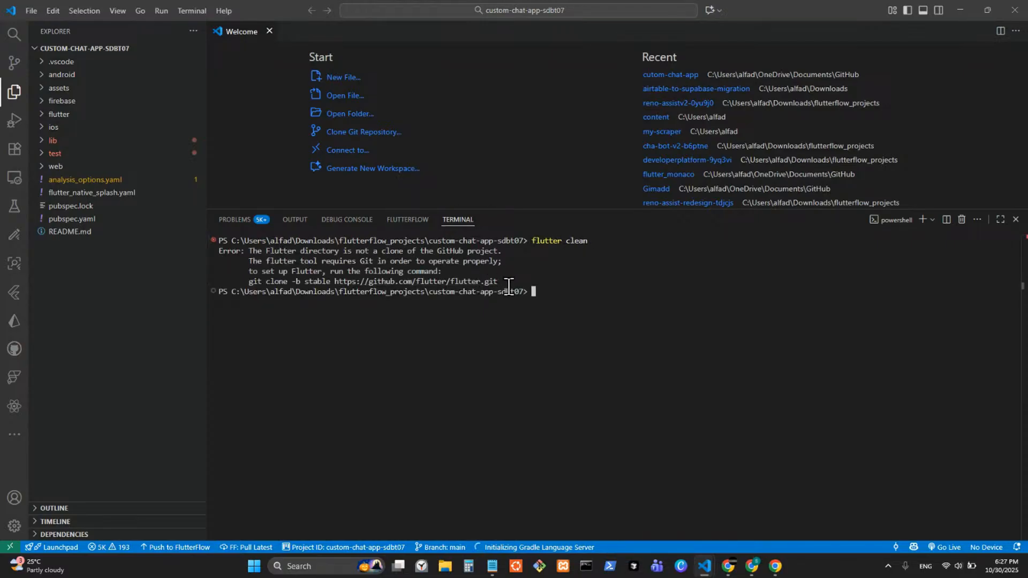
pyautogui.moveTo(506, 293); pyautogui.dragTo(221, 248)
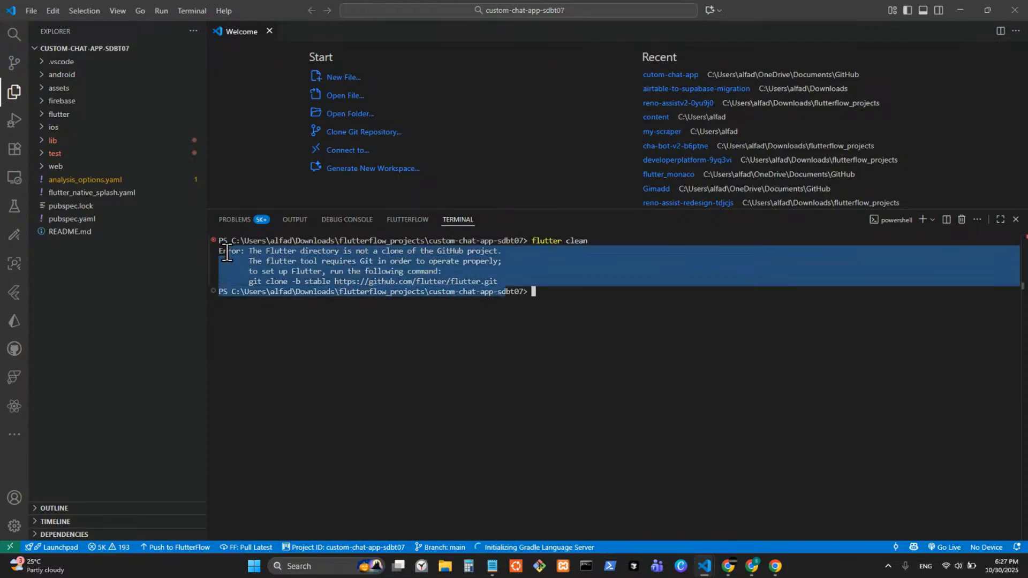
pyautogui.click(612, 283)
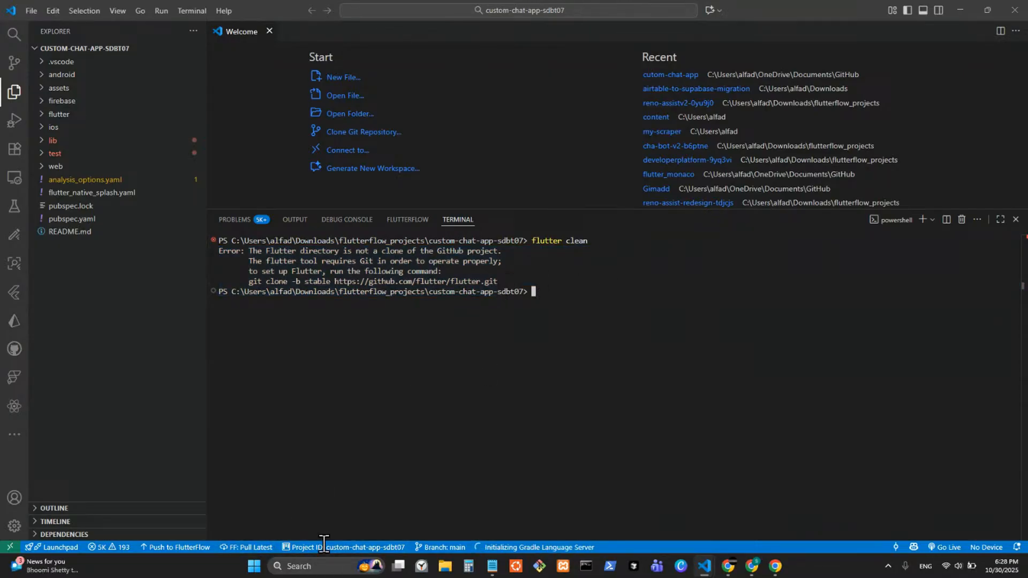
pyautogui.click(244, 547)
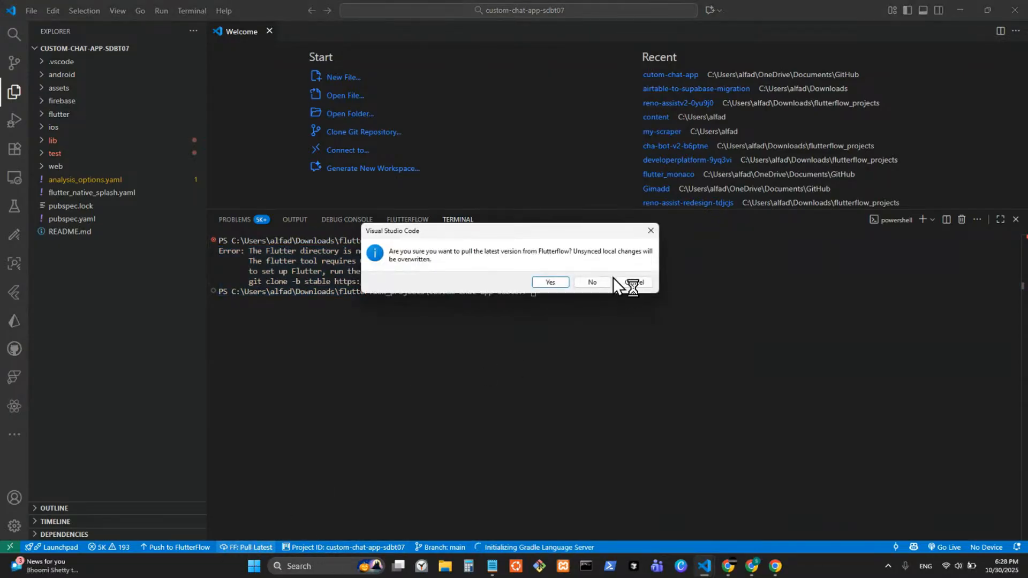
pyautogui.click(652, 231)
pyautogui.click(1012, 14)
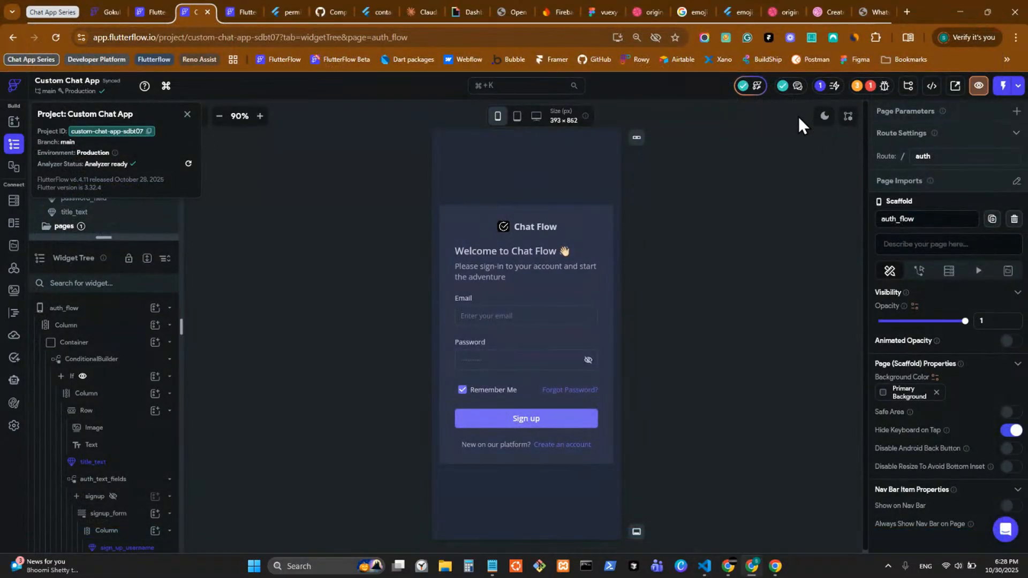
# Step: Return to the Custom Chat App project and open its GitHub integration settings
pyautogui.click(338, 5)
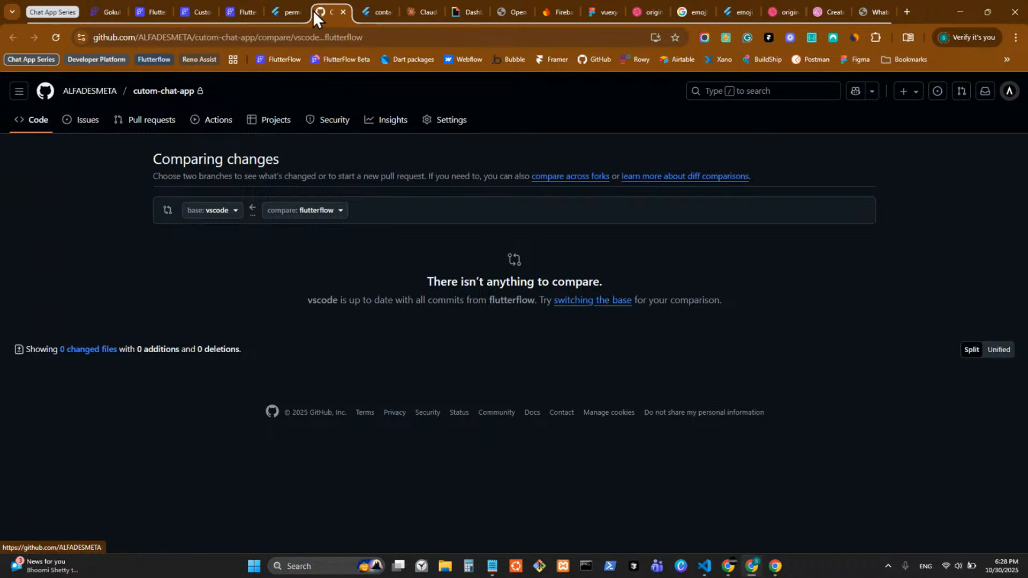
pyautogui.click(240, 9)
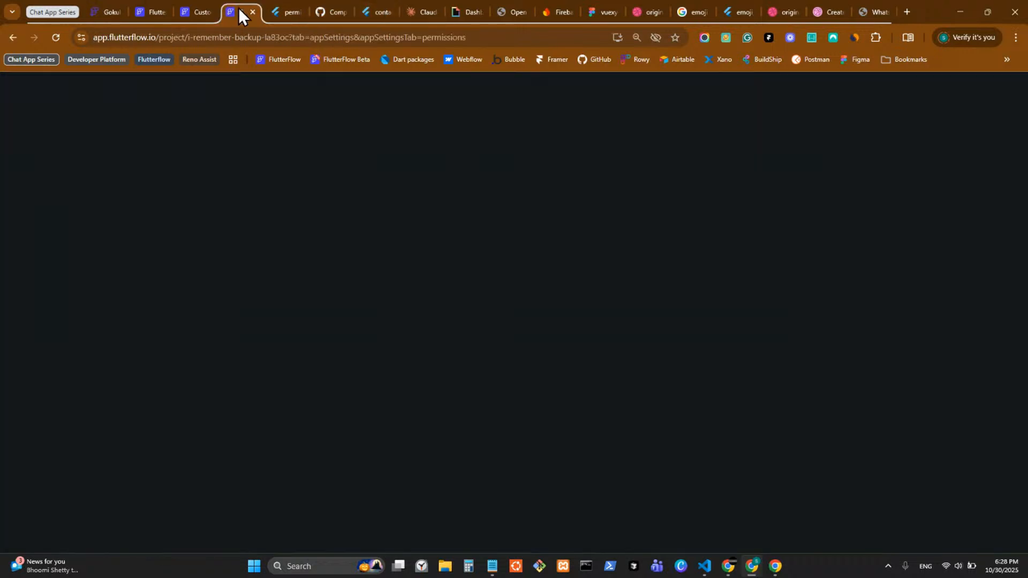
pyautogui.click(180, 15)
pyautogui.click(13, 427)
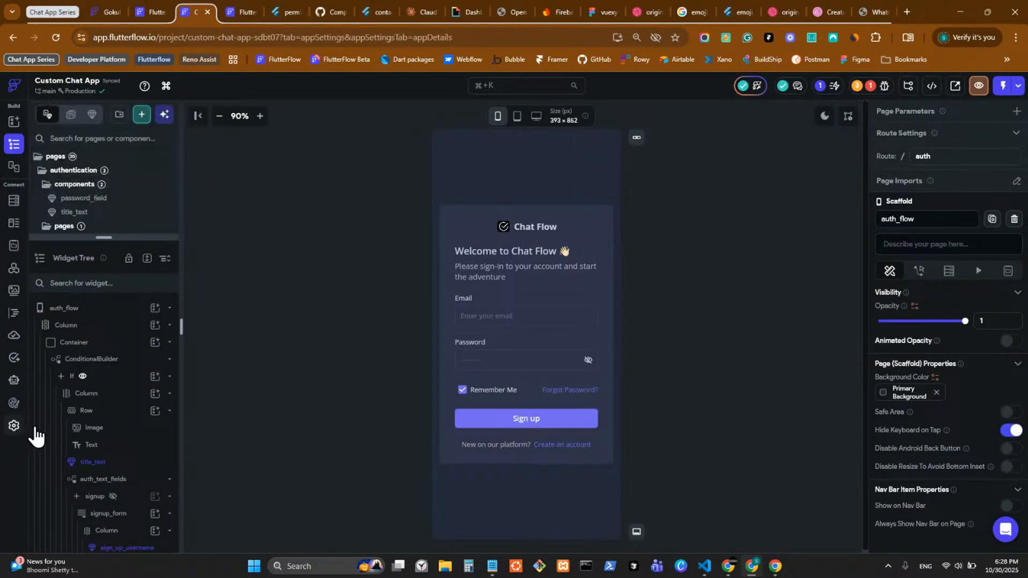
pyautogui.scroll(-5, 89, 429)
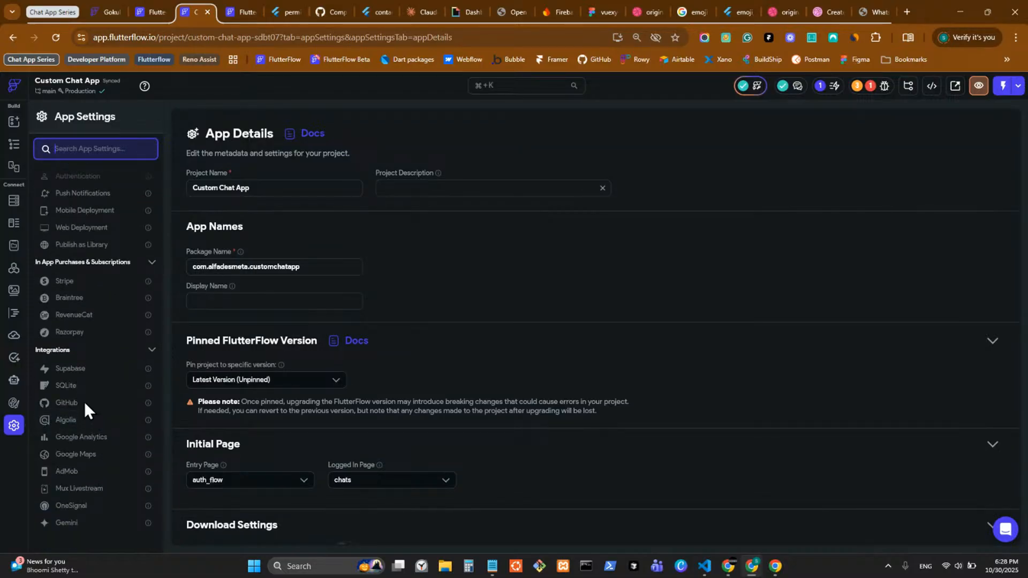
pyautogui.click(85, 402)
# Step: Select the linked cutom-chat-app repository URL and view that repository on GitHub
pyautogui.moveTo(362, 238); pyautogui.dragTo(175, 239)
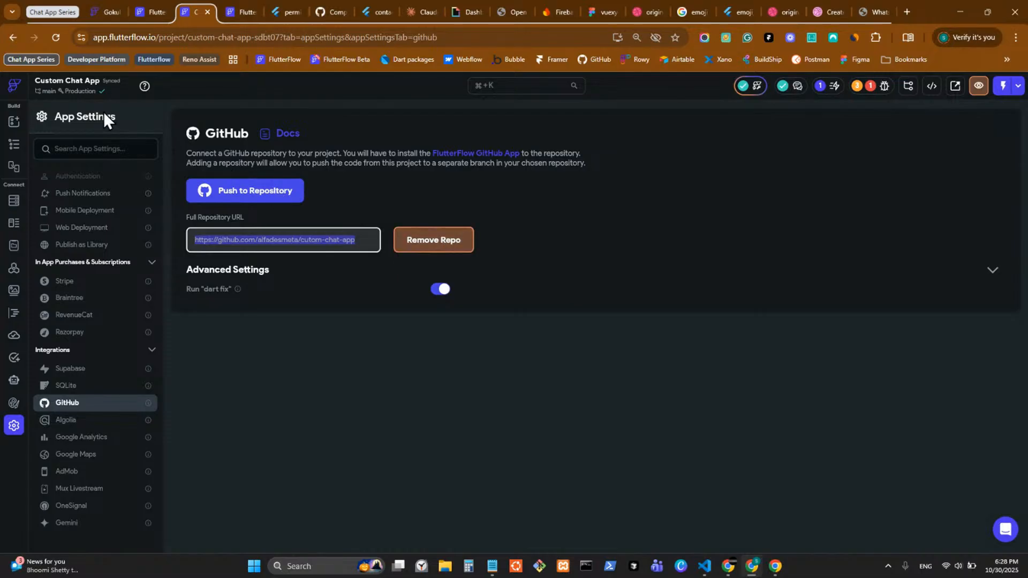
pyautogui.moveTo(876, 8)
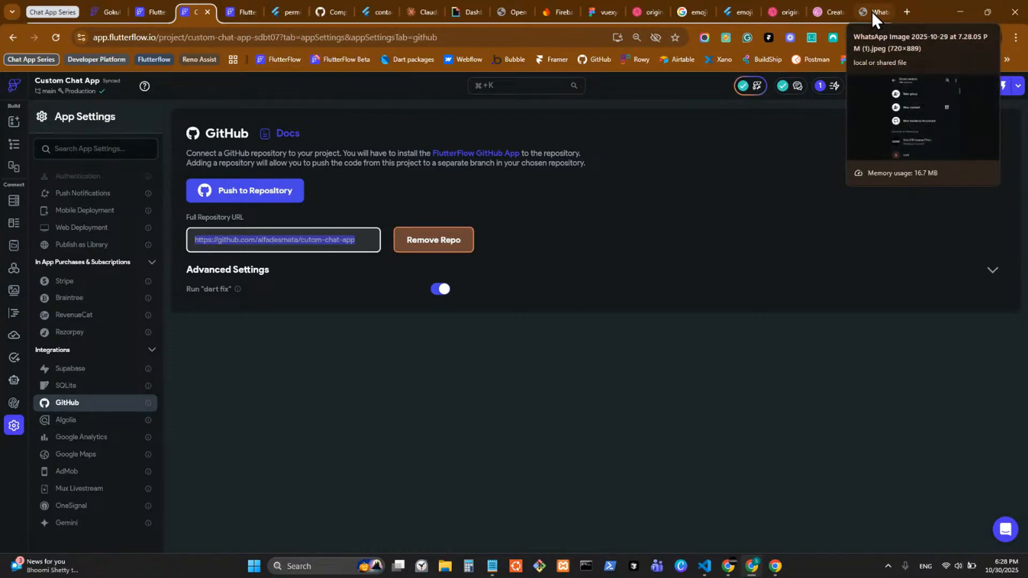
pyautogui.moveTo(249, 18)
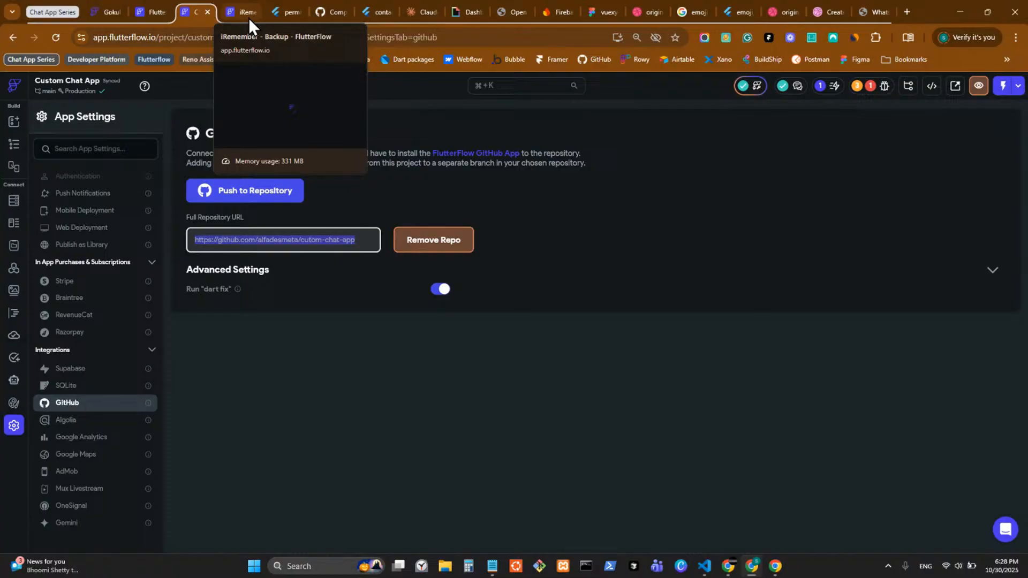
pyautogui.click(327, 15)
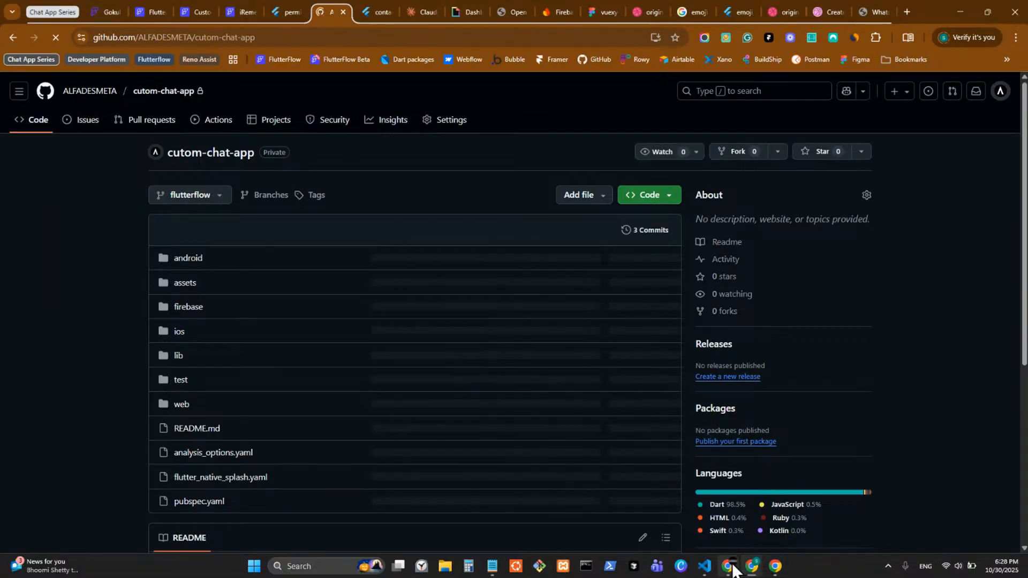
# Step: Review the repository's branches and pull requests, starting a new pull request comparison
pyautogui.click(704, 566)
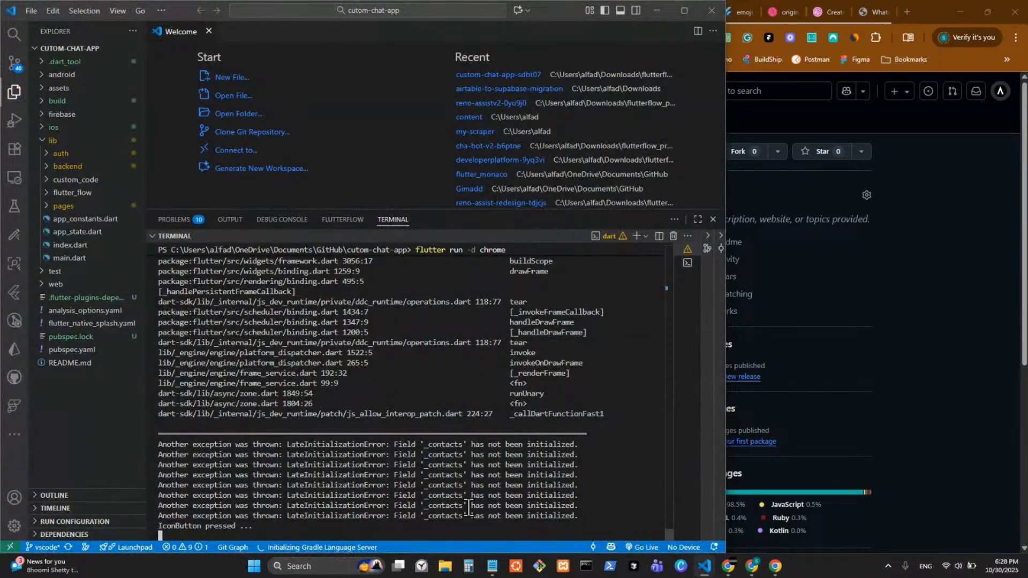
pyautogui.click(856, 412)
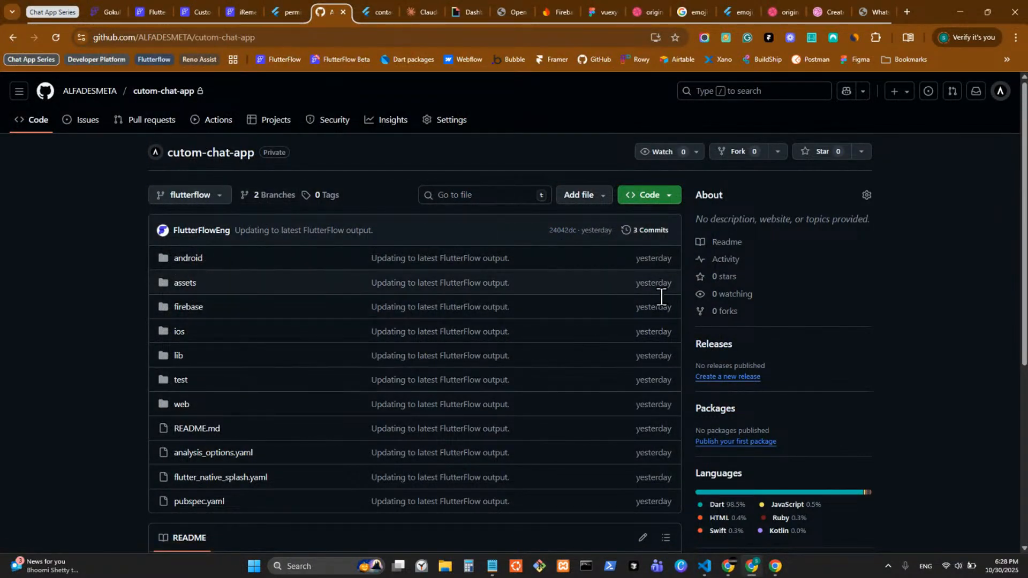
pyautogui.click(207, 201)
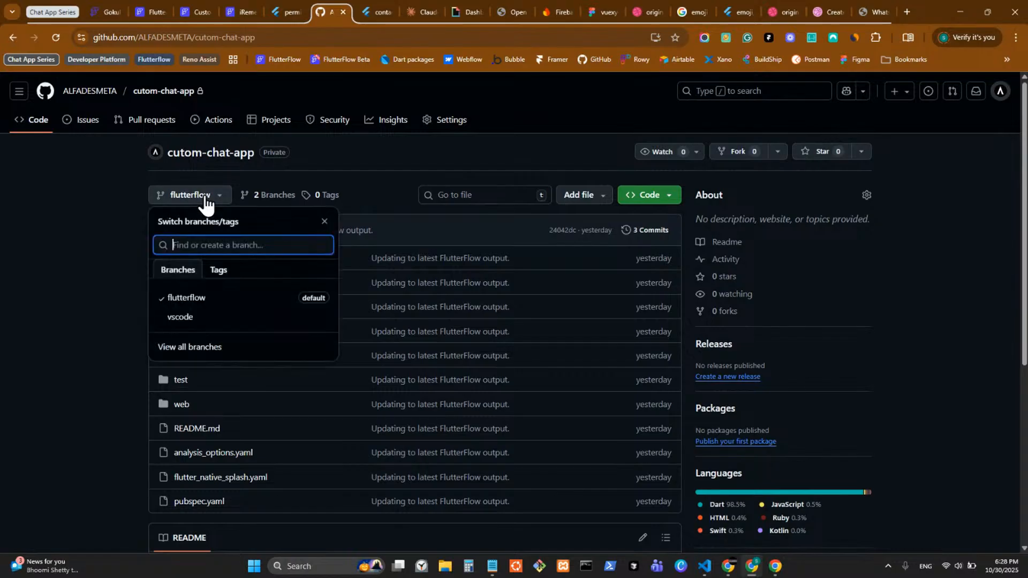
pyautogui.click(207, 201)
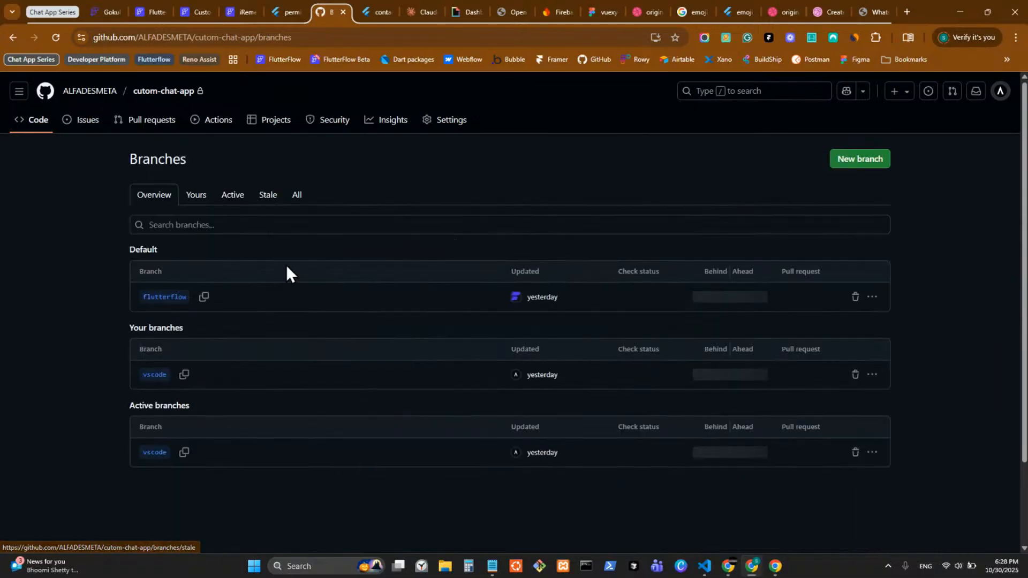
pyautogui.click(146, 121)
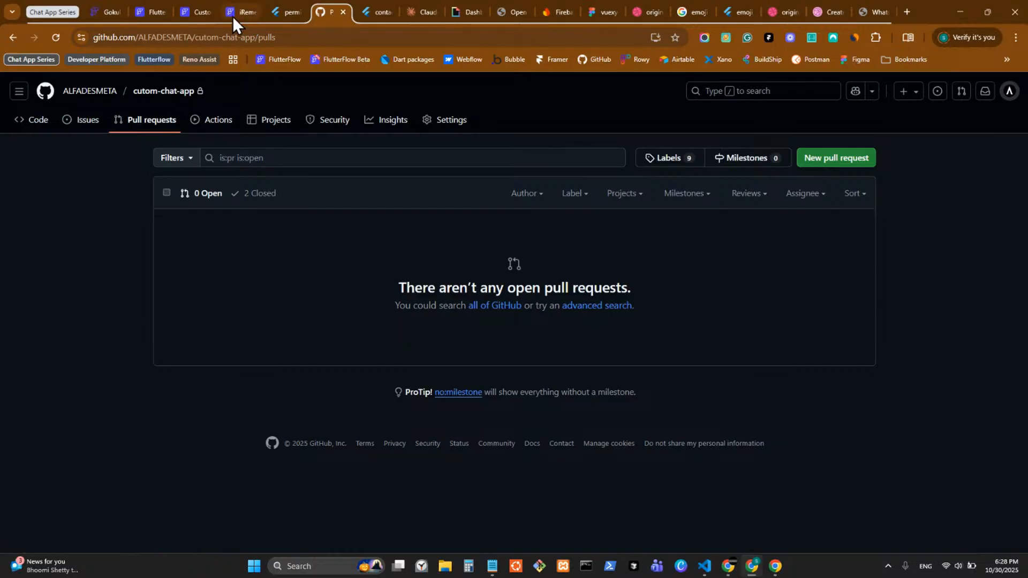
pyautogui.click(197, 14)
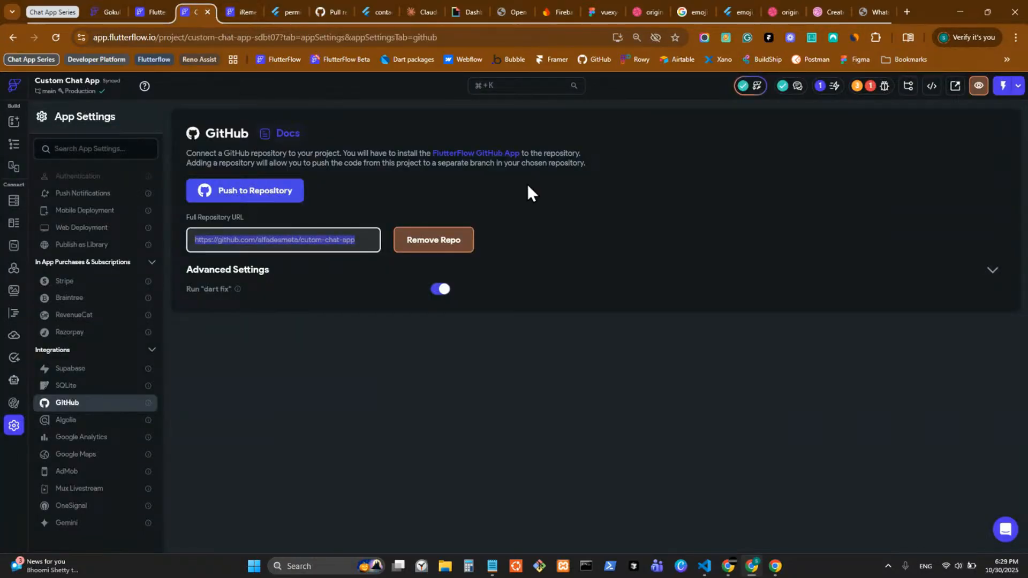
pyautogui.click(337, 12)
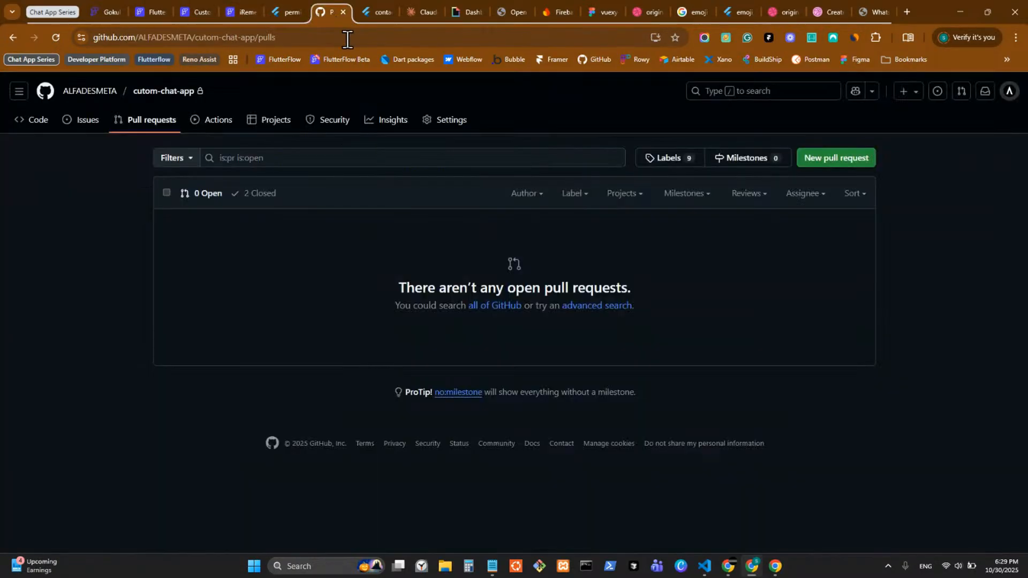
pyautogui.click(837, 162)
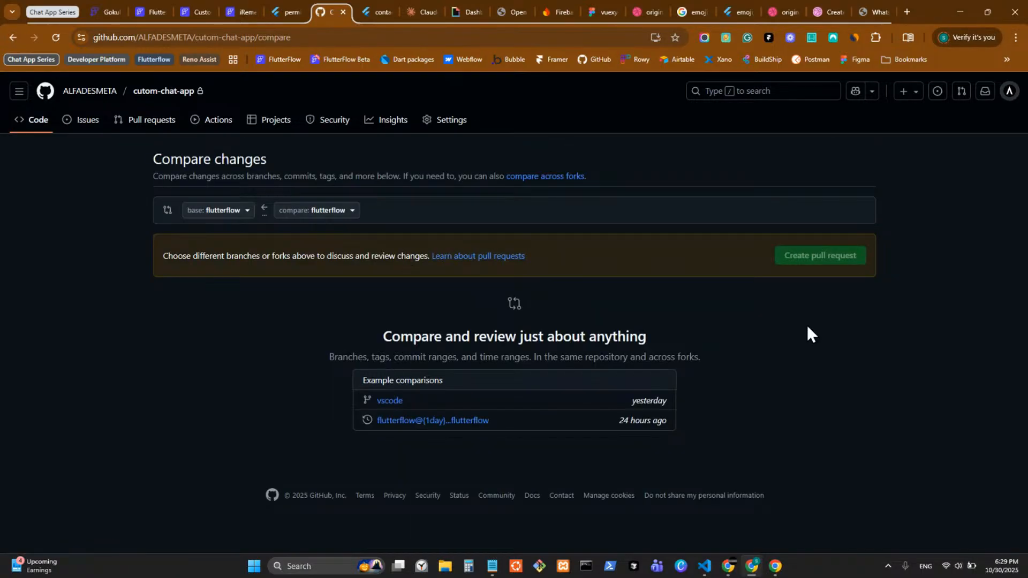
# Step: Check the running chat app, go back to the repo's code overview, and switch to FlutterFlow
pyautogui.click(705, 566)
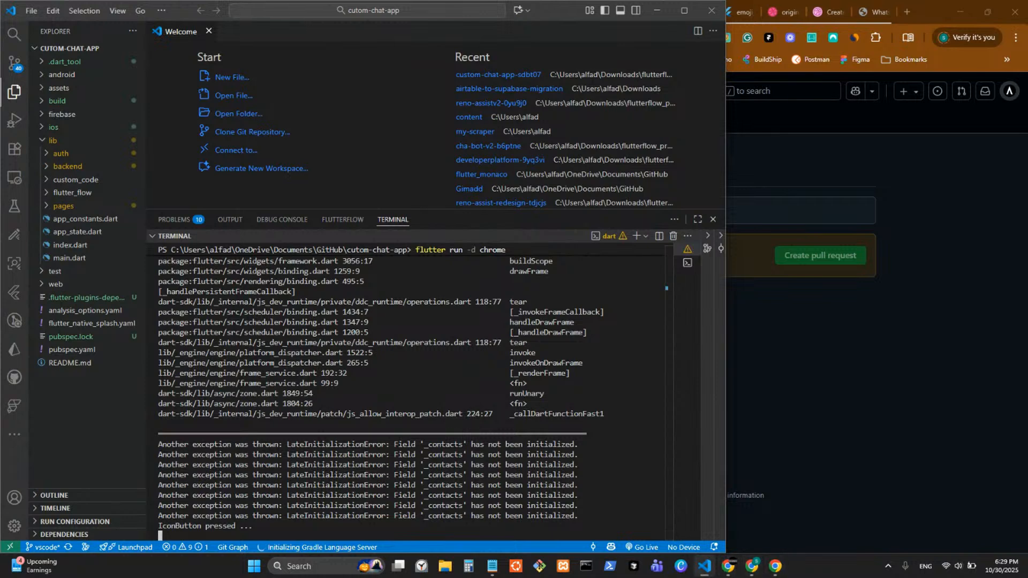
pyautogui.click(750, 567)
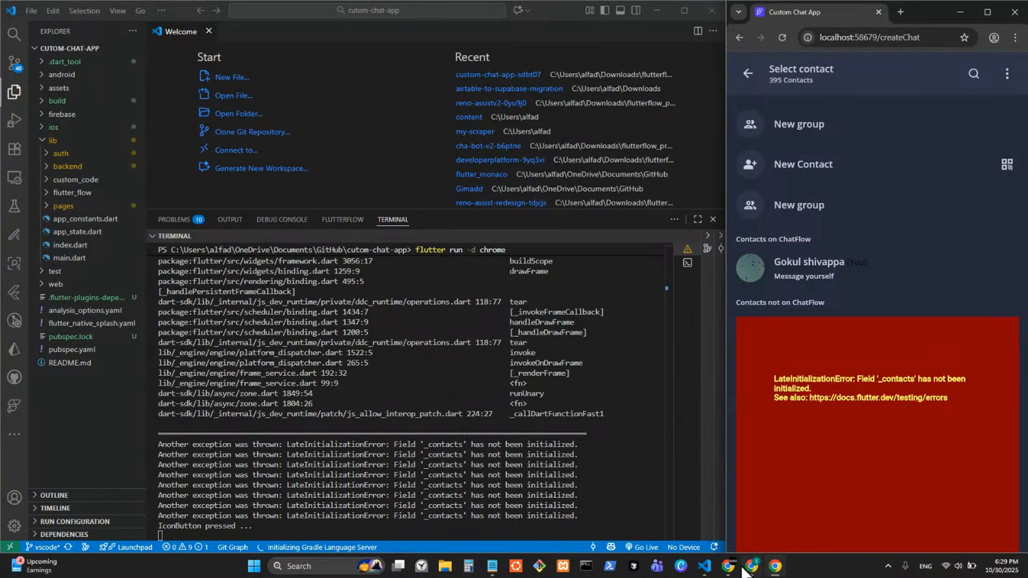
pyautogui.moveTo(752, 569)
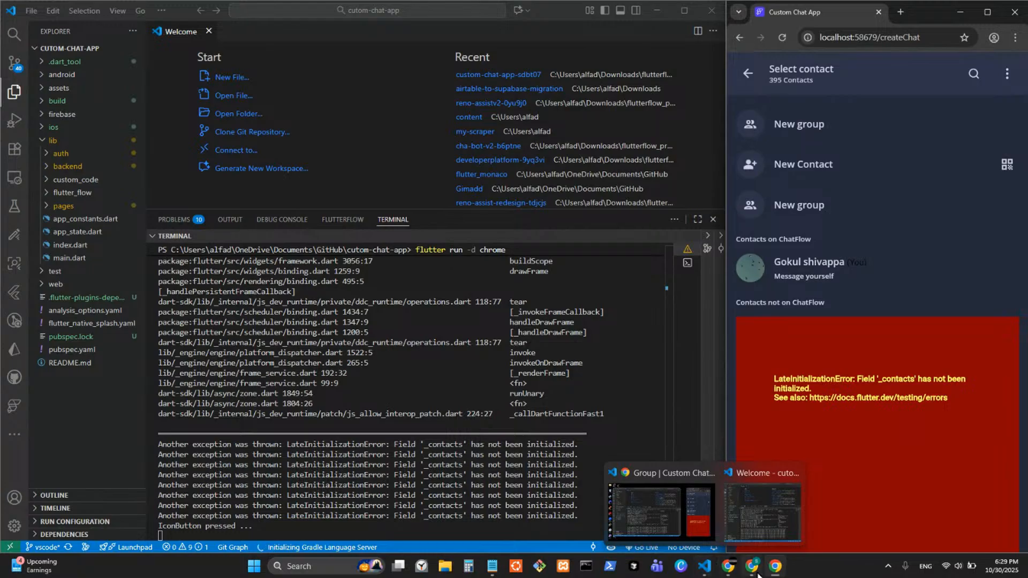
pyautogui.click(760, 521)
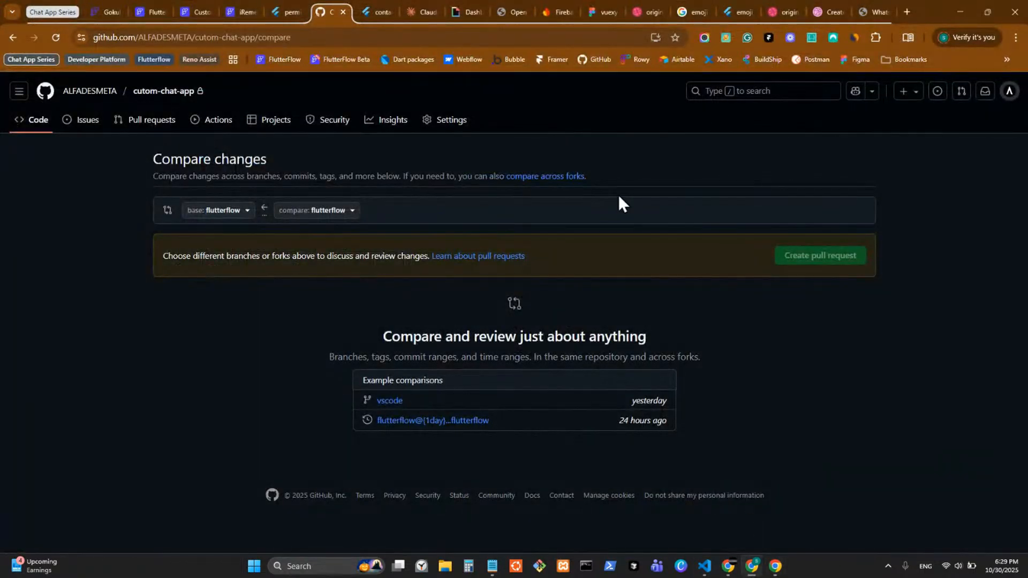
pyautogui.click(39, 122)
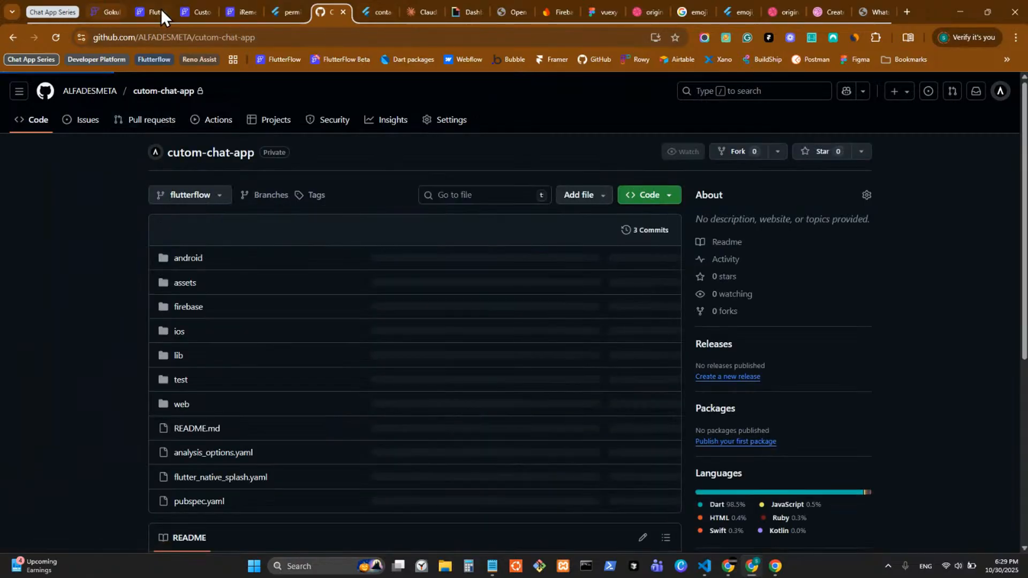
pyautogui.click(198, 12)
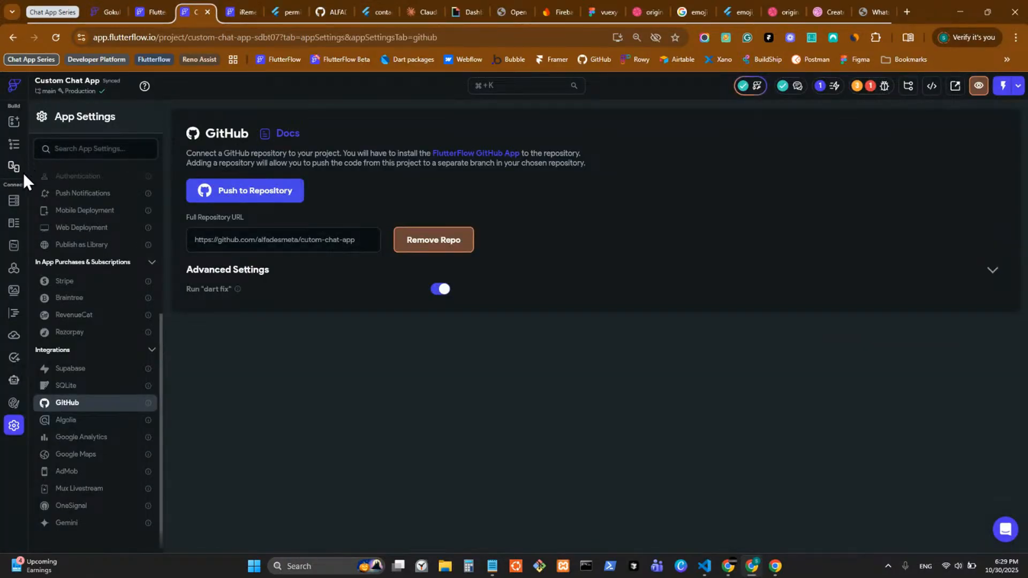
# Step: Show the full page list in the Widget Tree and open the chats page
pyautogui.click(14, 145)
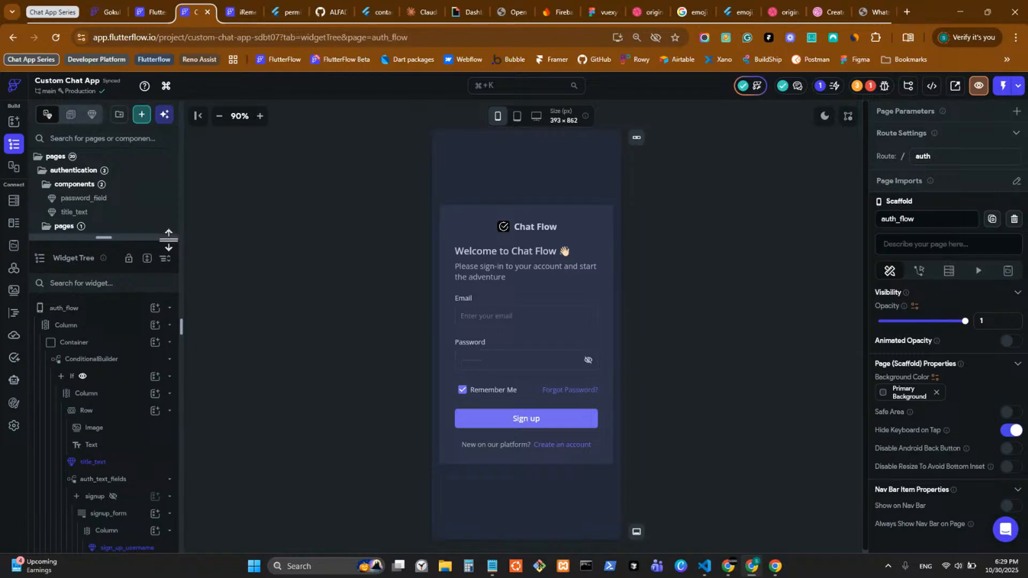
pyautogui.moveTo(168, 237); pyautogui.dragTo(126, 551)
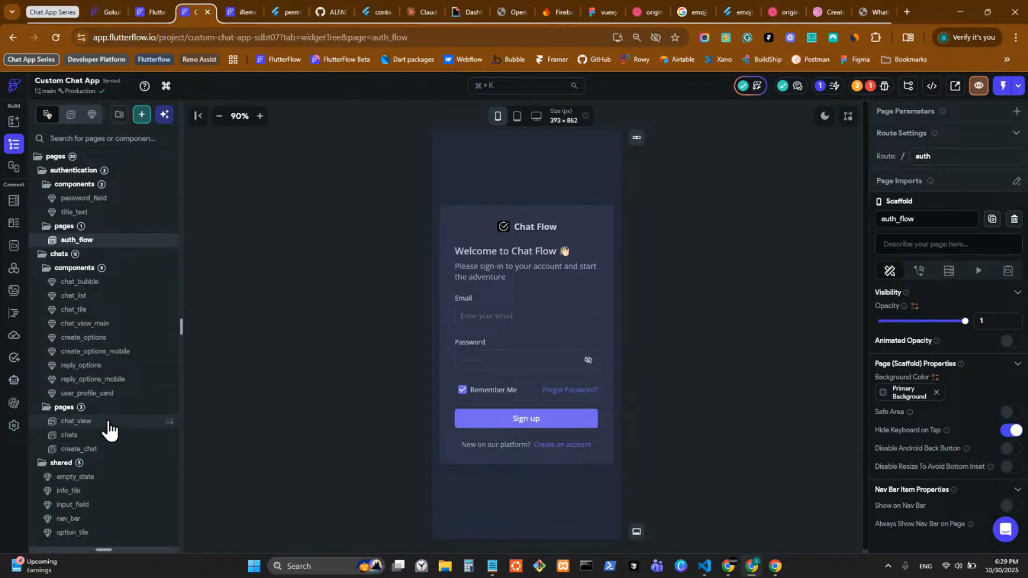
pyautogui.click(109, 435)
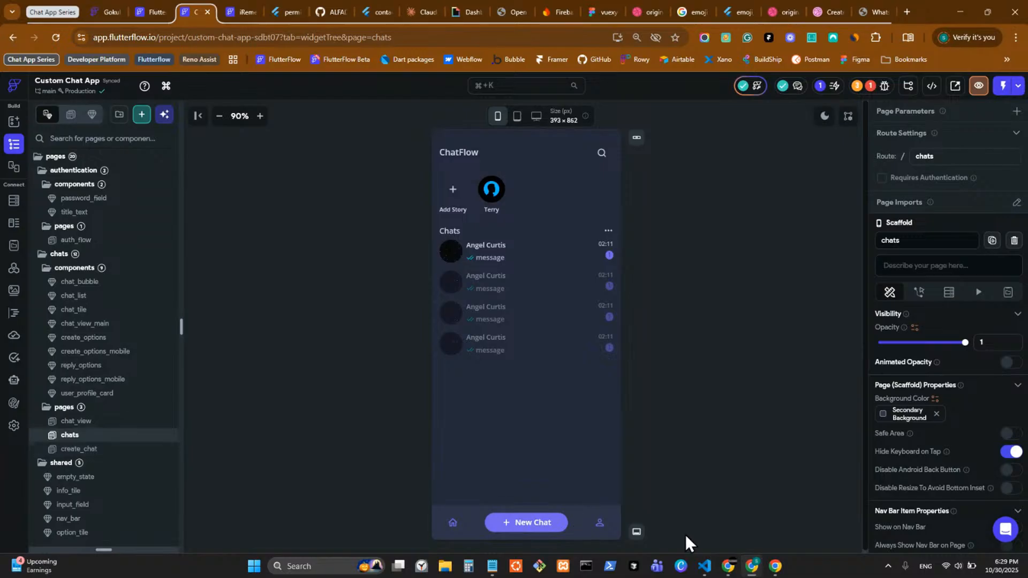
# Step: In the running app, use New Chat to reach Select contact, then return to FlutterFlow
pyautogui.click(775, 566)
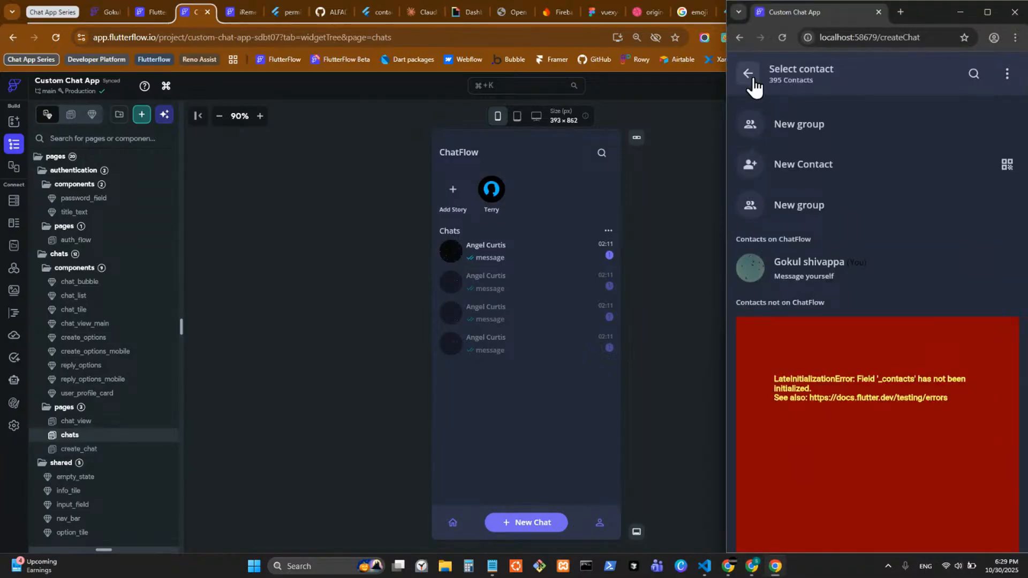
pyautogui.hotkey('alt', 'Left')
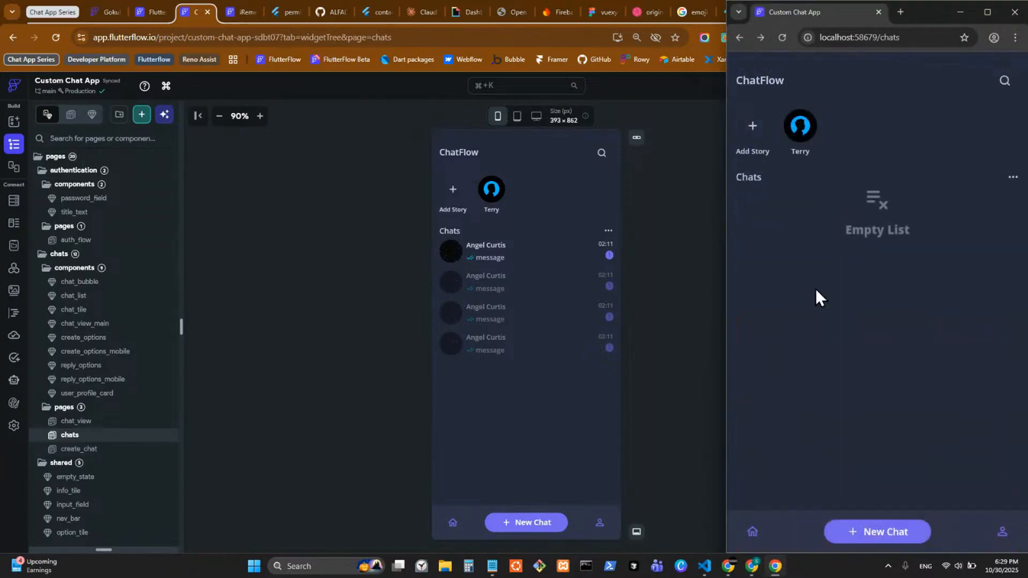
pyautogui.click(875, 540)
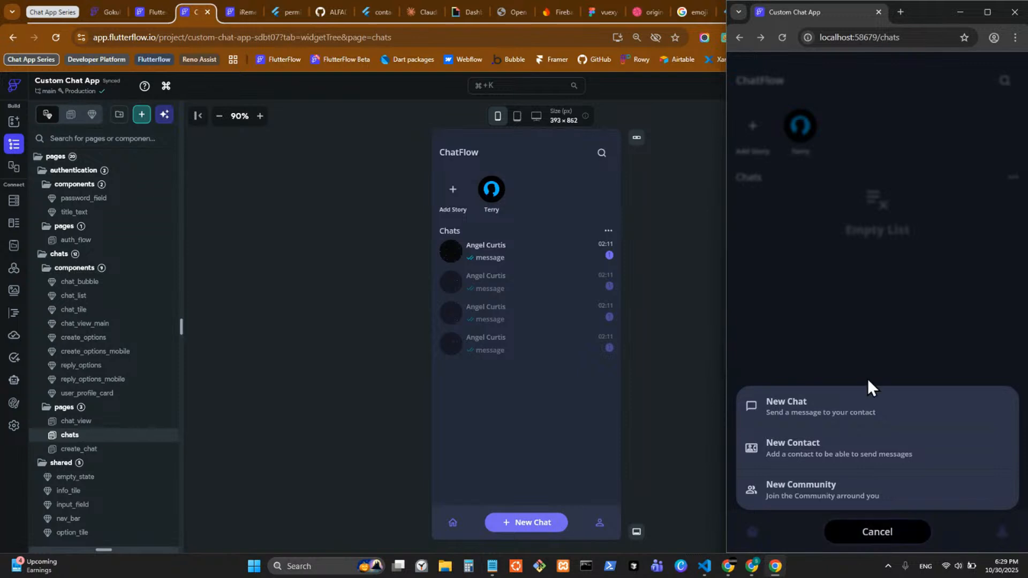
pyautogui.click(850, 418)
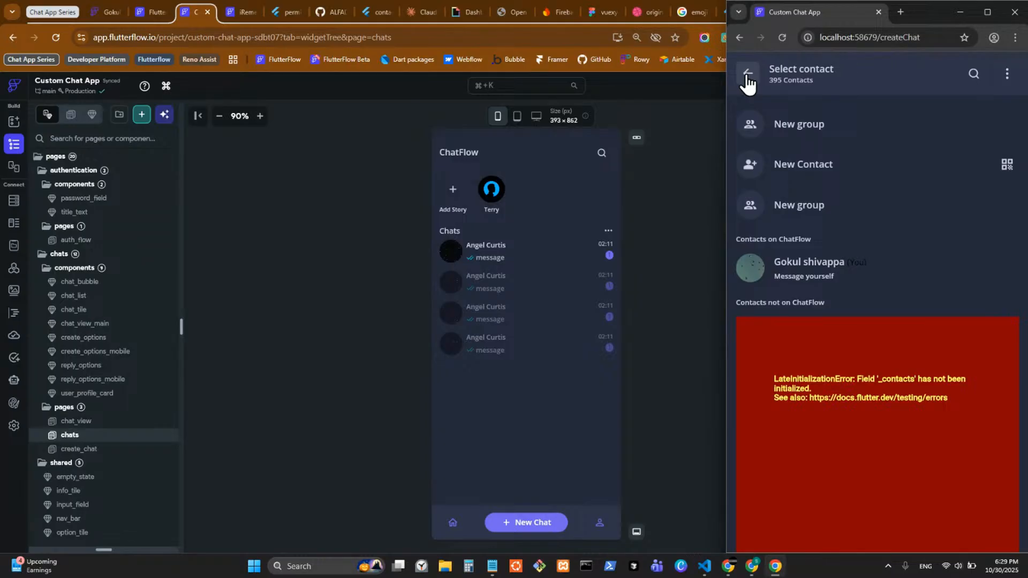
pyautogui.click(671, 236)
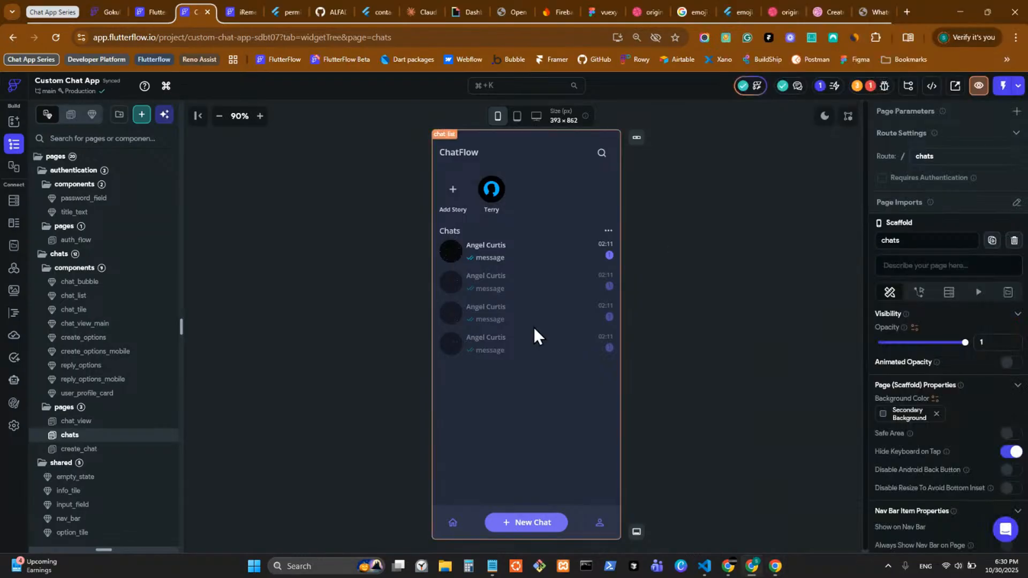
# Step: Open the create_chat page and inspect the ContactListNew widget's properties
pyautogui.click(117, 452)
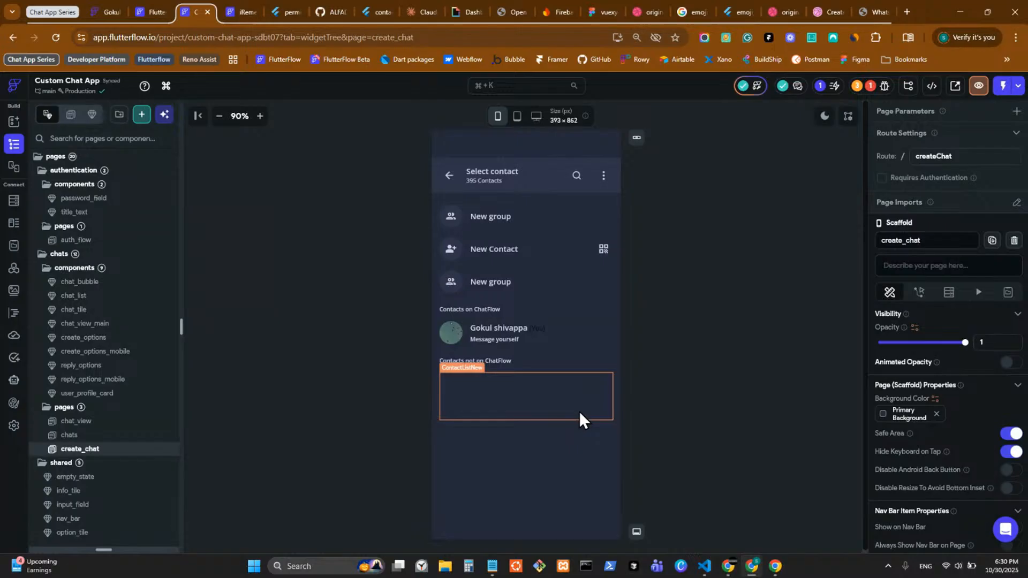
pyautogui.click(580, 412)
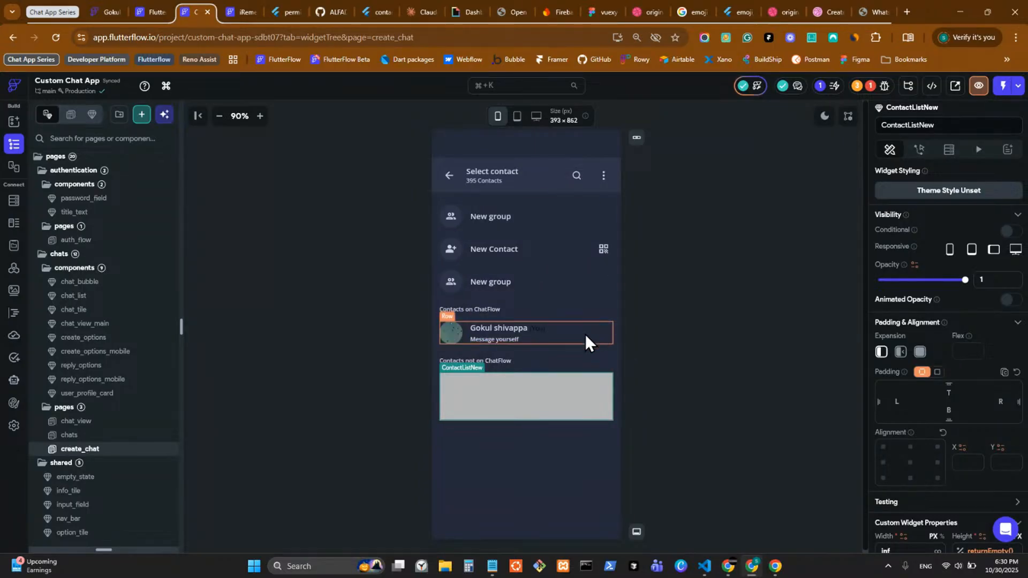
pyautogui.click(530, 369)
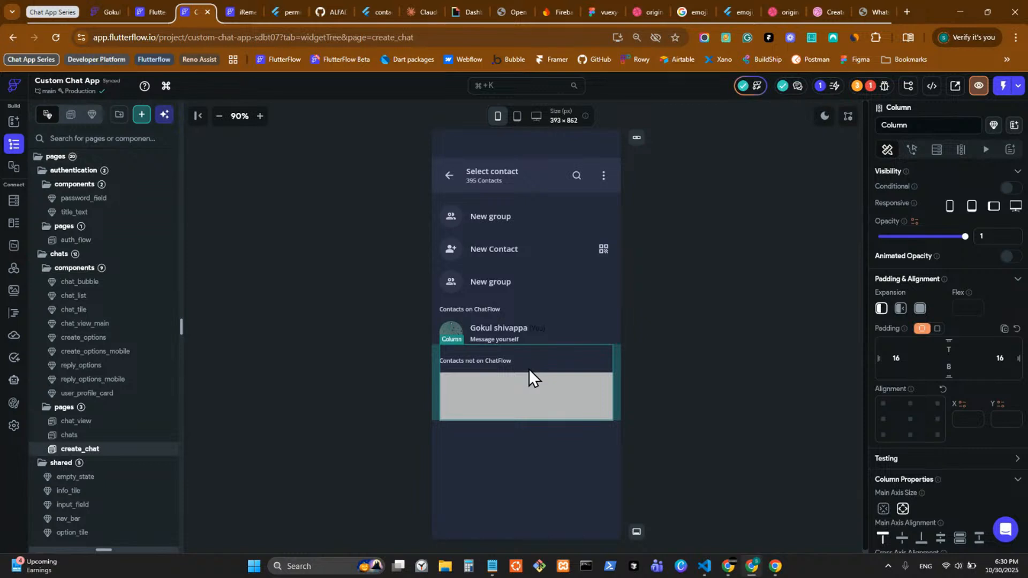
pyautogui.click(488, 383)
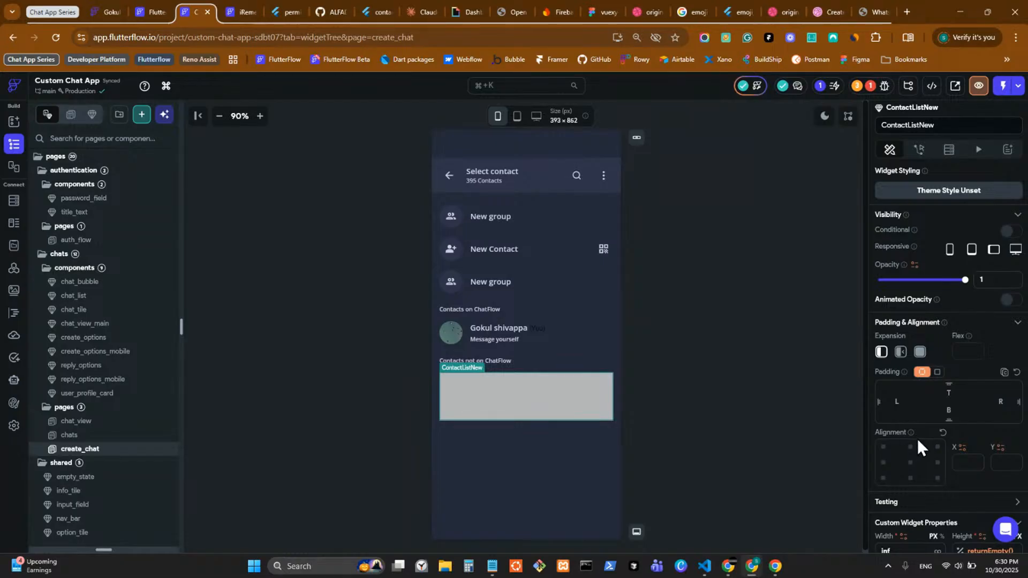
pyautogui.scroll(-3, 918, 439)
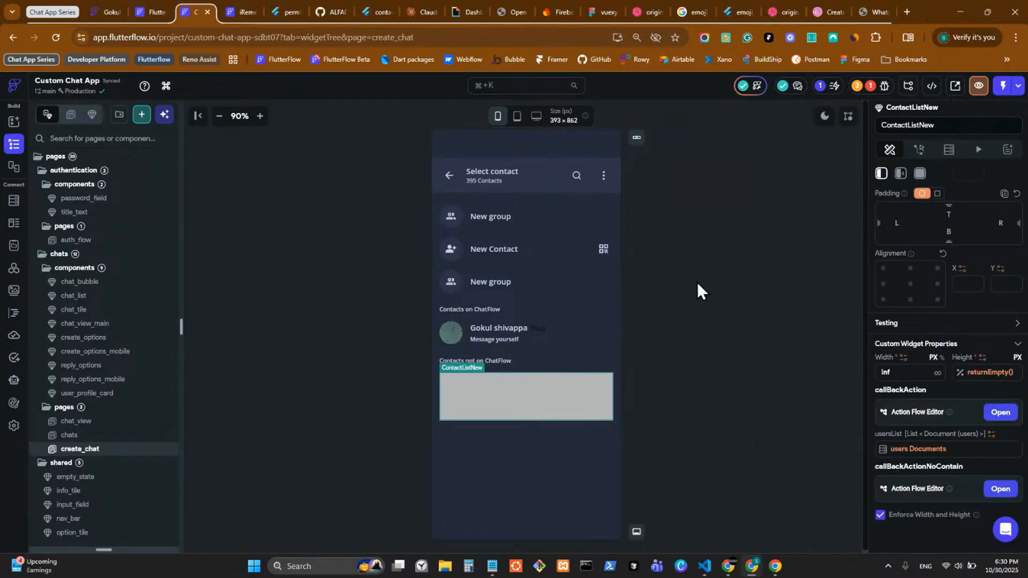
# Step: Check the custom code dependency error in Issues, then select the Message yourself contact row
pyautogui.click(871, 86)
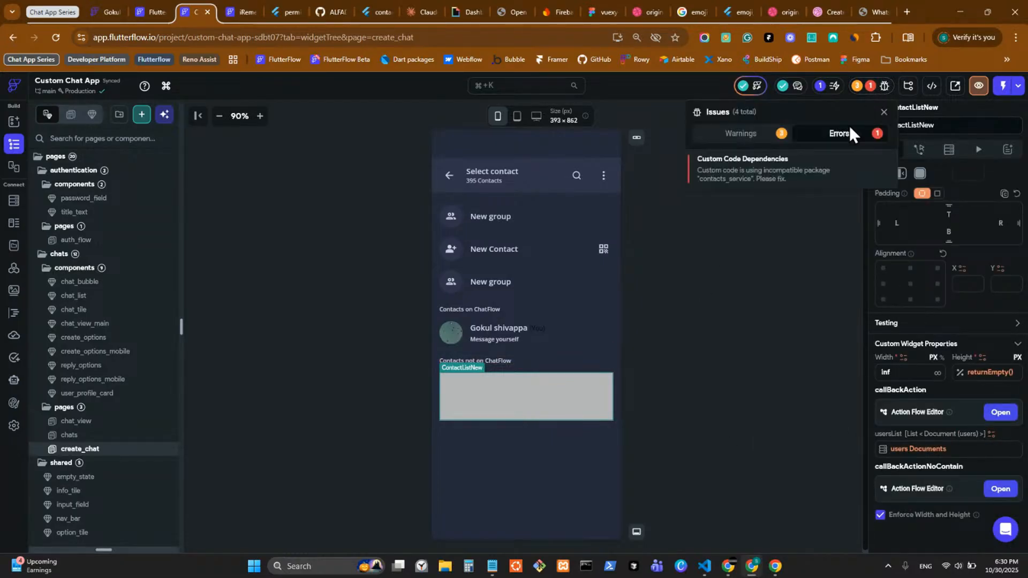
pyautogui.click(776, 174)
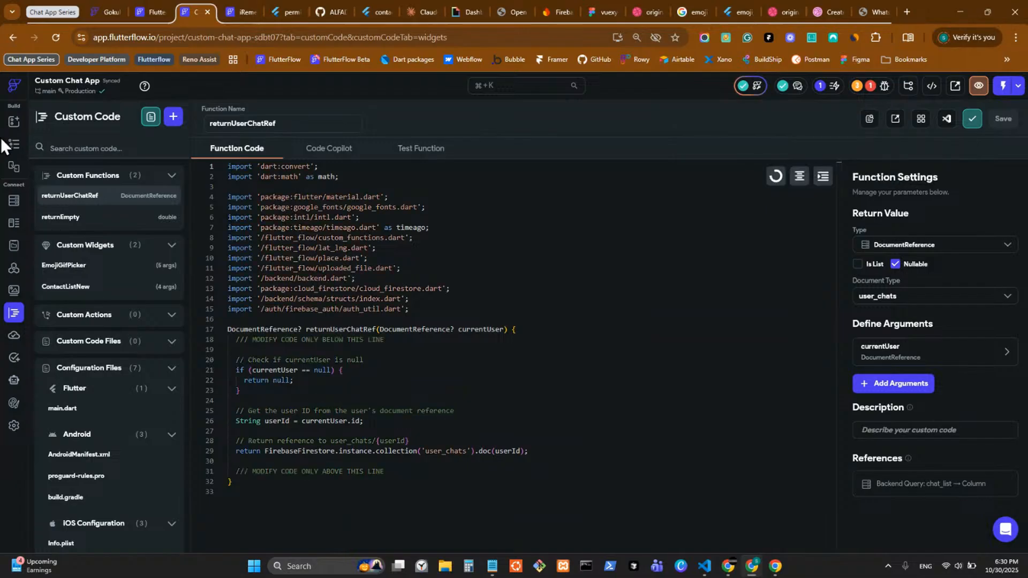
pyautogui.click(23, 148)
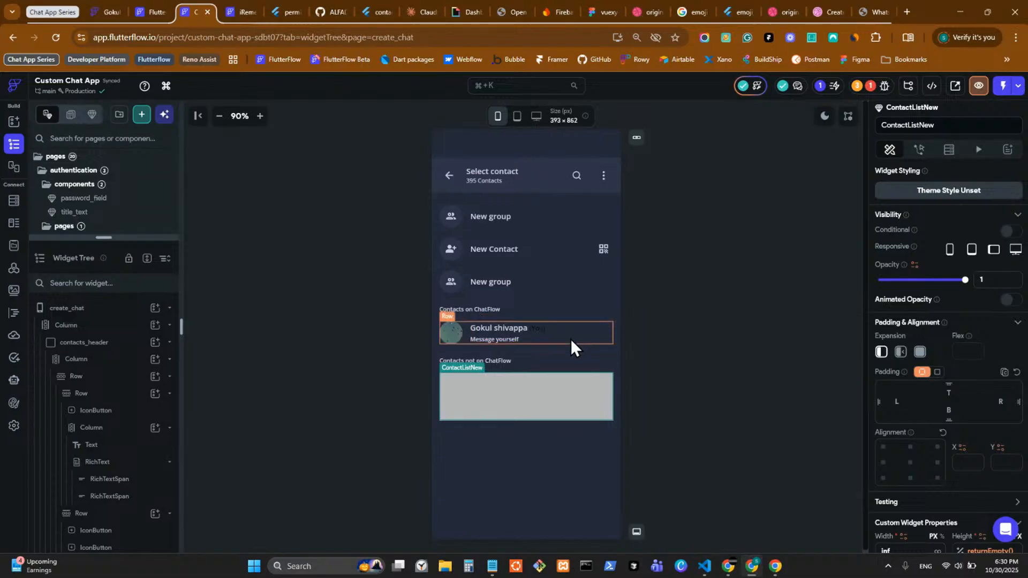
pyautogui.click(466, 335)
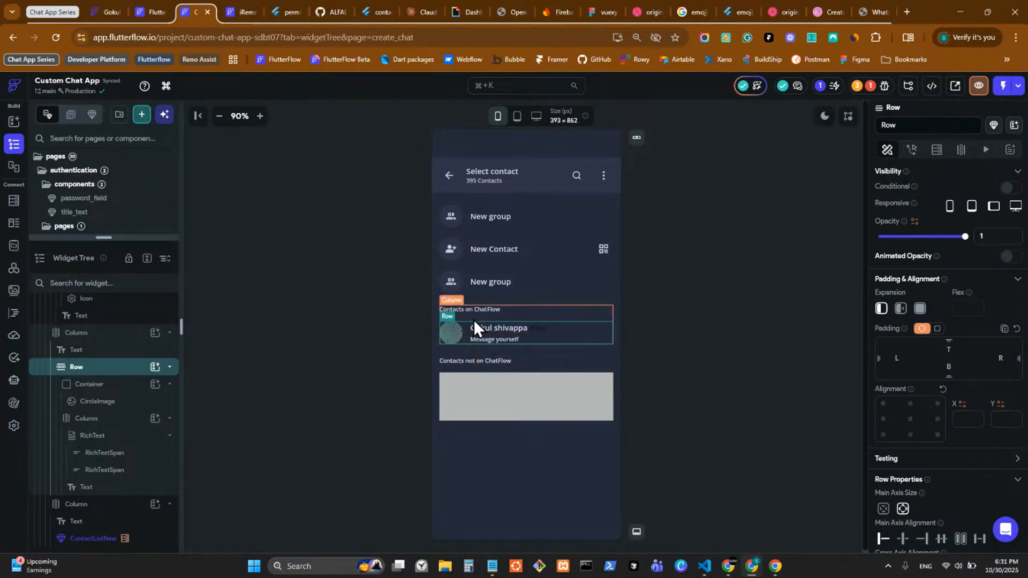
# Step: Drop a new Column from the widget palette into the Contacts on ChatFlow section
pyautogui.click(13, 123)
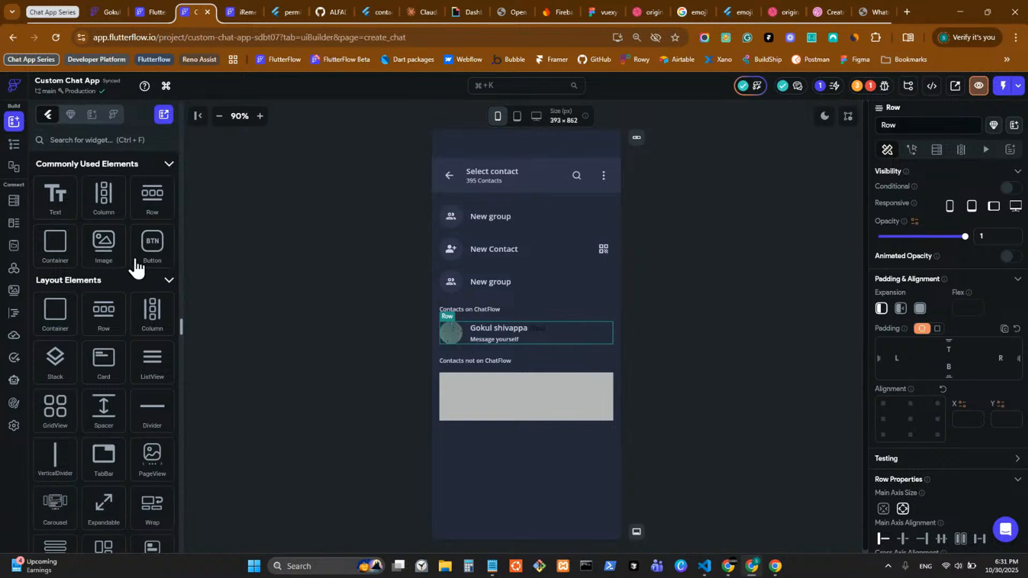
pyautogui.moveTo(99, 194); pyautogui.dragTo(475, 355)
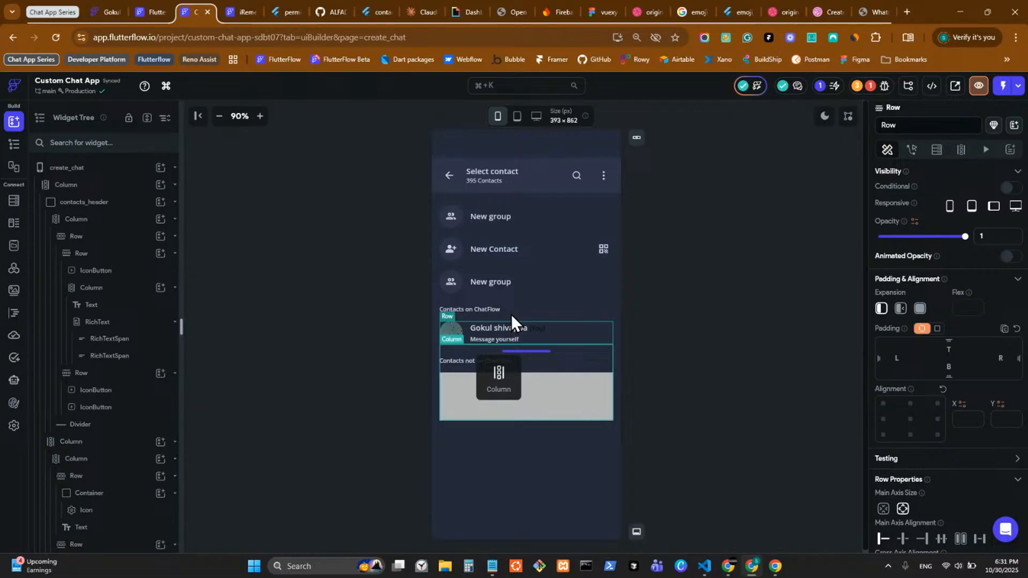
pyautogui.moveTo(512, 315); pyautogui.dragTo(509, 315)
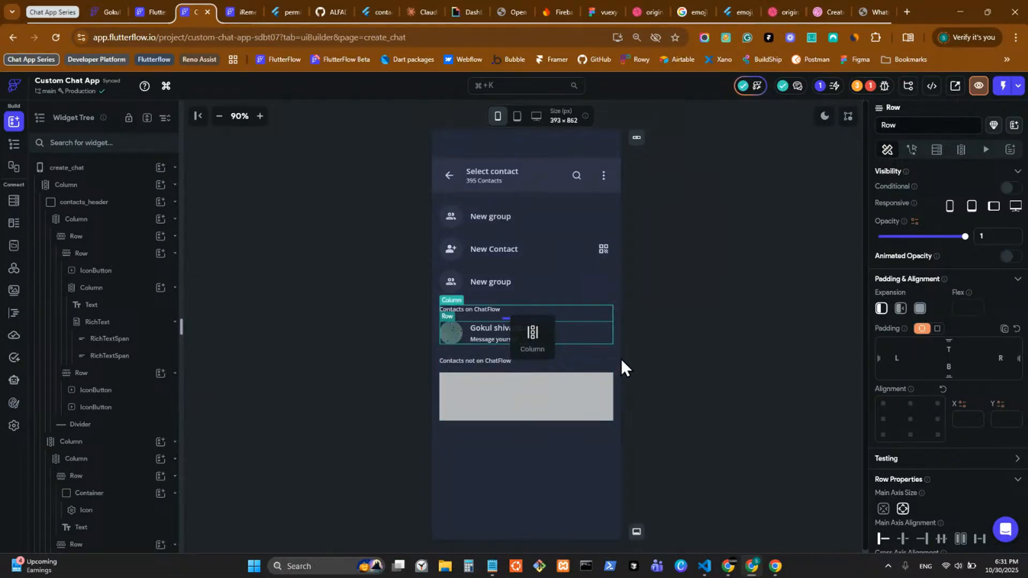
pyautogui.moveTo(621, 360); pyautogui.dragTo(618, 375)
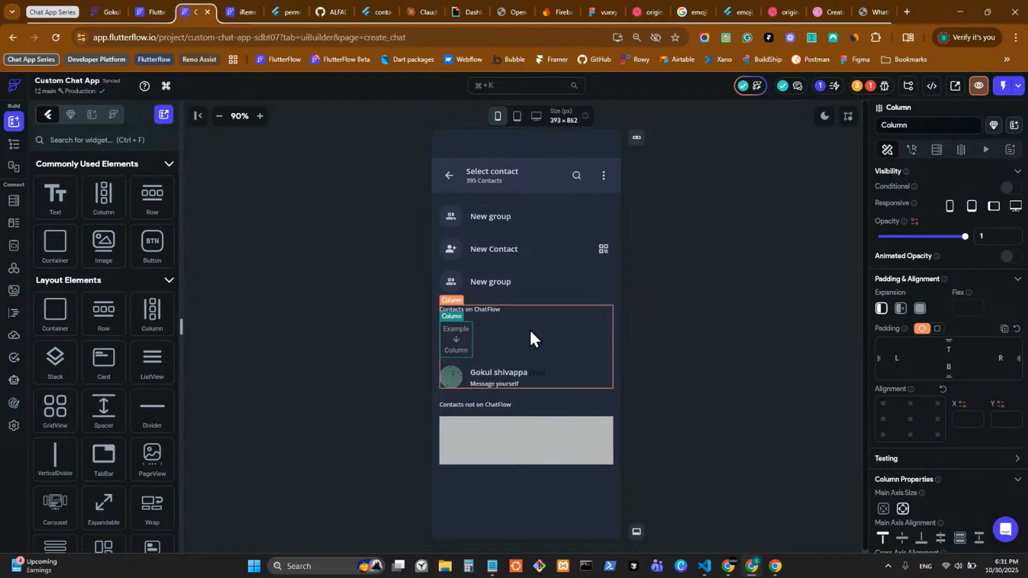
pyautogui.keyDown('shift'); pyautogui.click(458, 338); pyautogui.keyUp('shift')
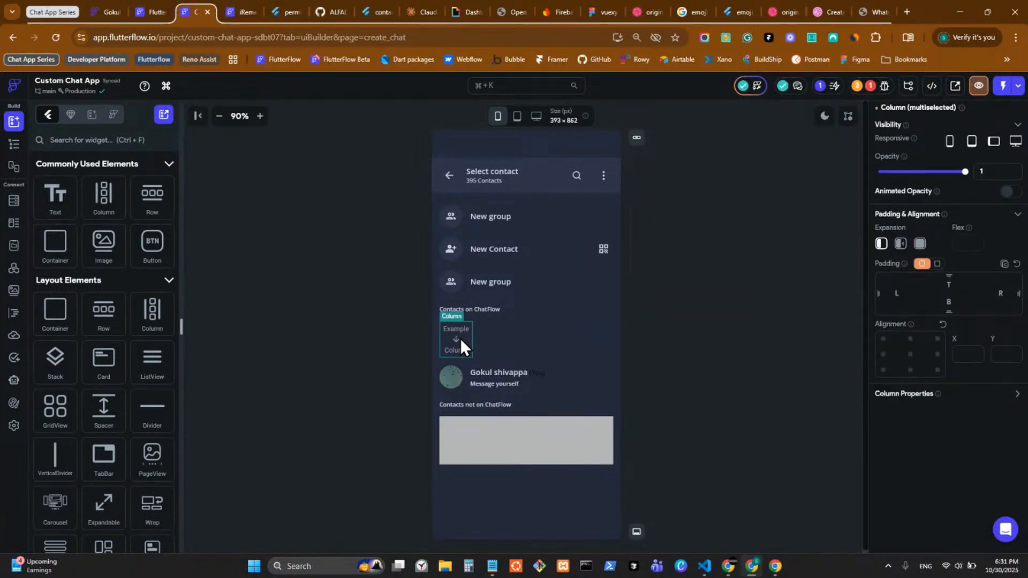
pyautogui.click(458, 333)
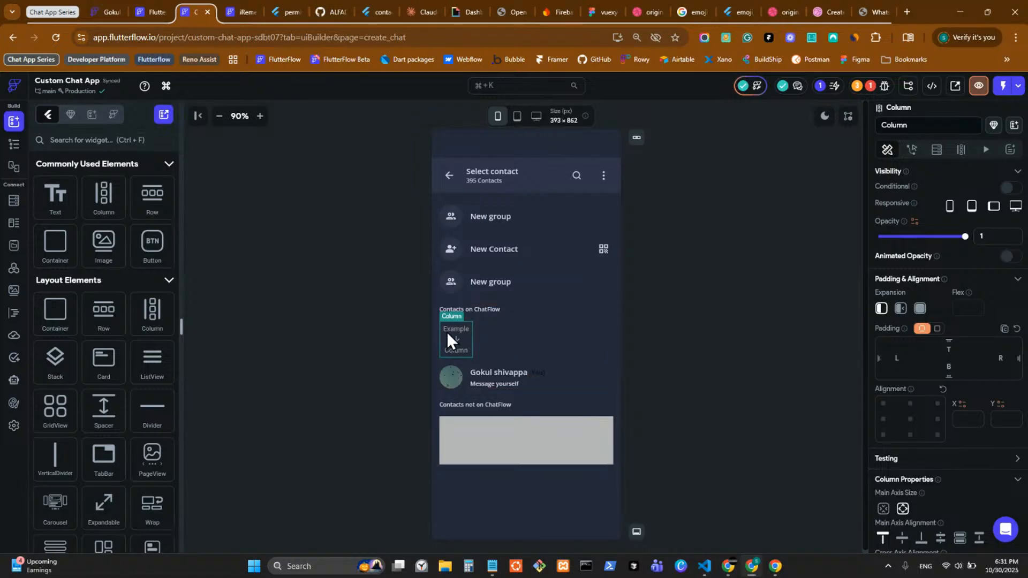
# Step: Reorder so the existing contact Row sits above the Example Column
pyautogui.moveTo(447, 332); pyautogui.dragTo(498, 379)
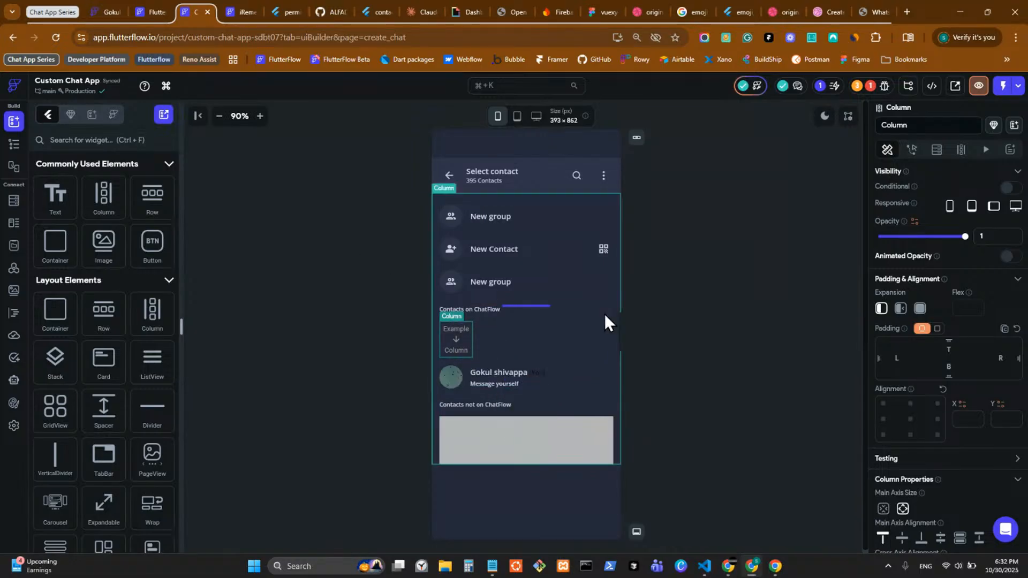
pyautogui.click(568, 381)
pyautogui.moveTo(568, 381); pyautogui.dragTo(560, 320)
pyautogui.moveTo(554, 374); pyautogui.dragTo(554, 373)
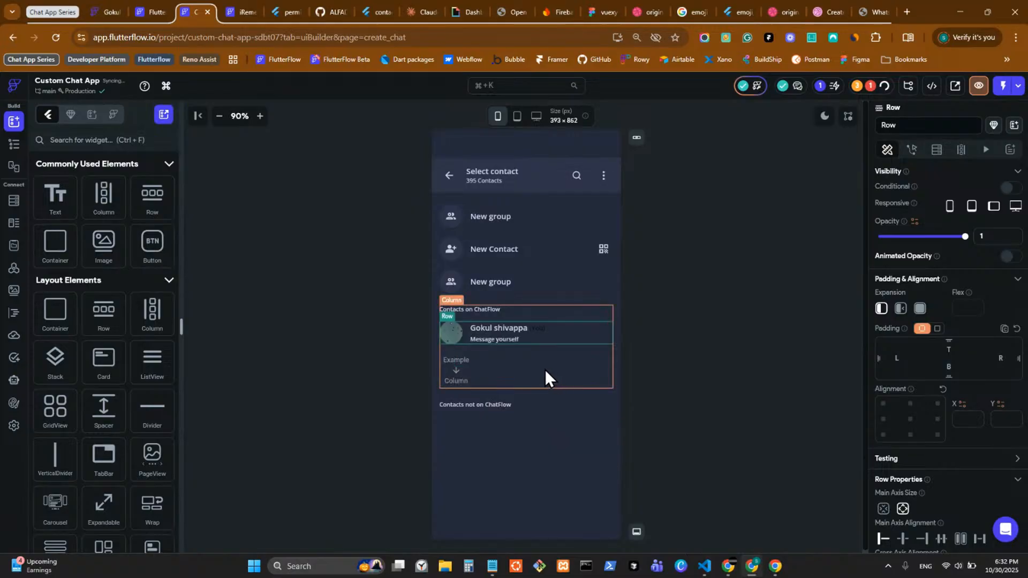
pyautogui.click(494, 333)
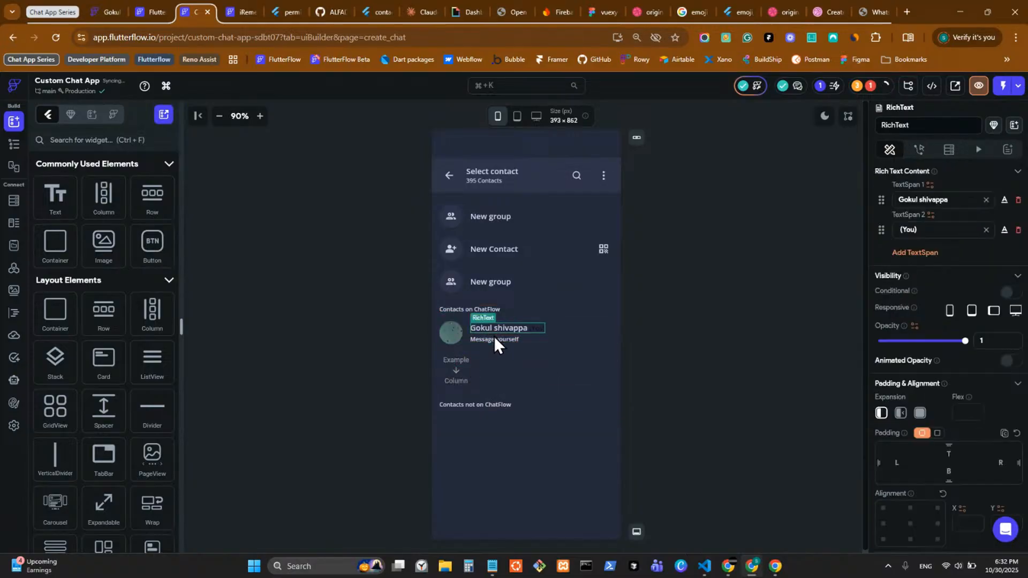
pyautogui.click(494, 336)
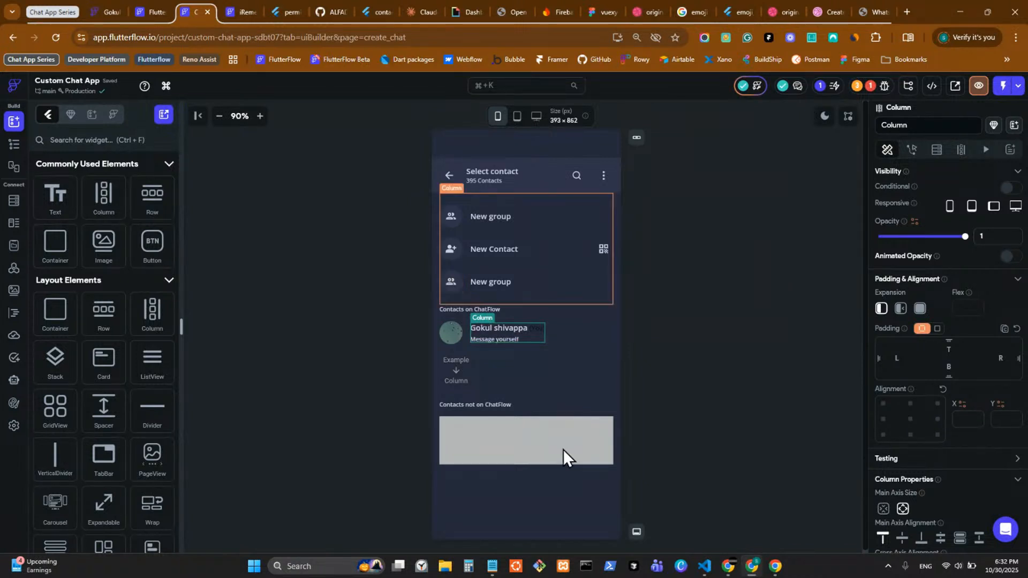
# Step: Browse the keyboard shortcuts list, then reselect the Example Column and bring up its widget actions
pyautogui.click(166, 86)
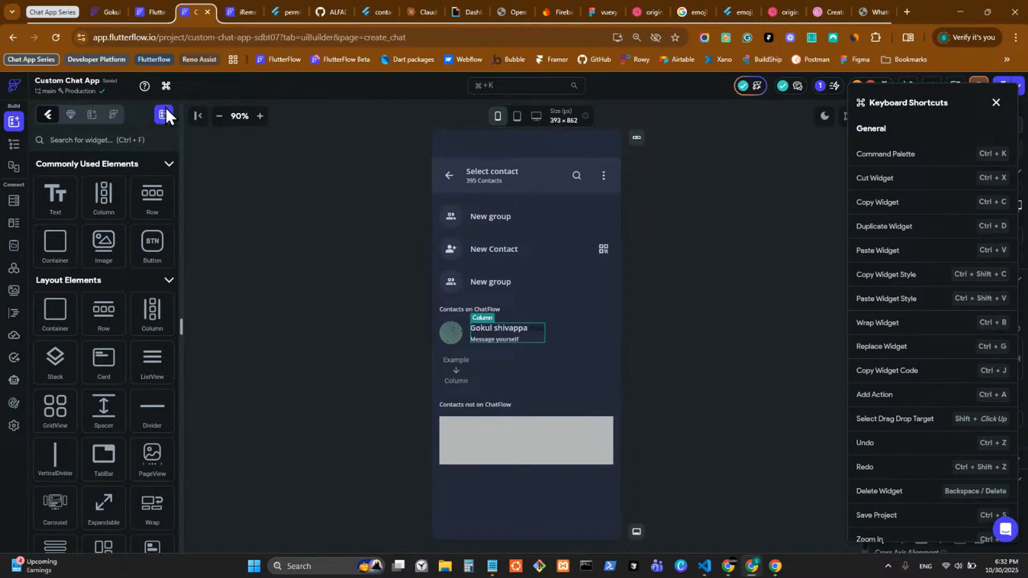
pyautogui.scroll(-20, 898, 224)
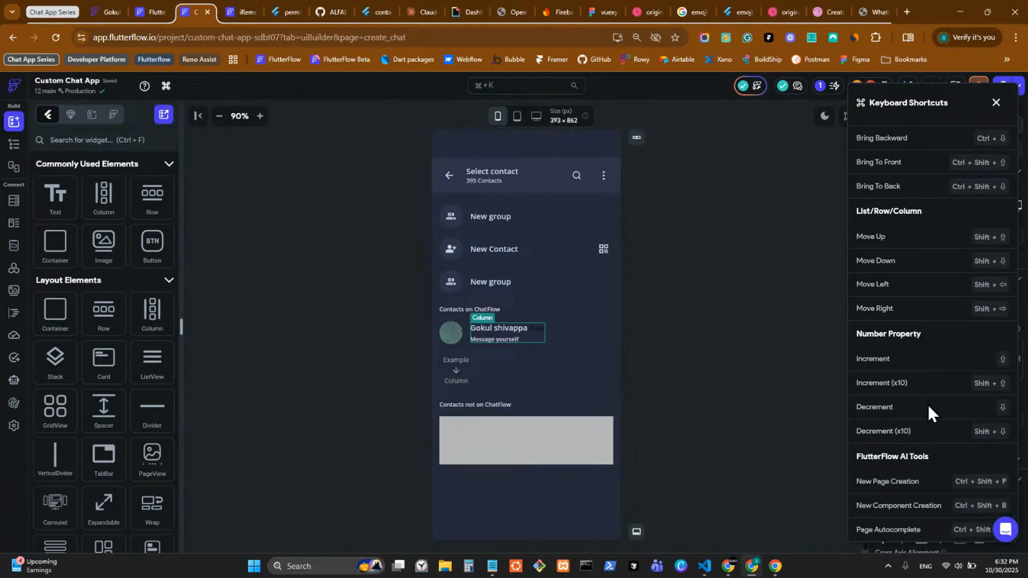
pyautogui.scroll(20, 927, 405)
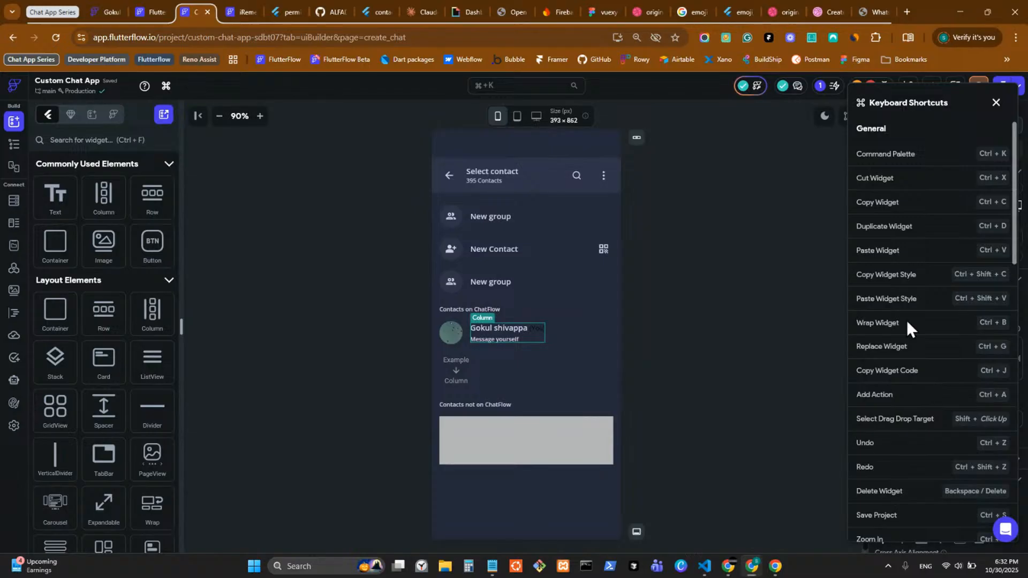
pyautogui.click(996, 103)
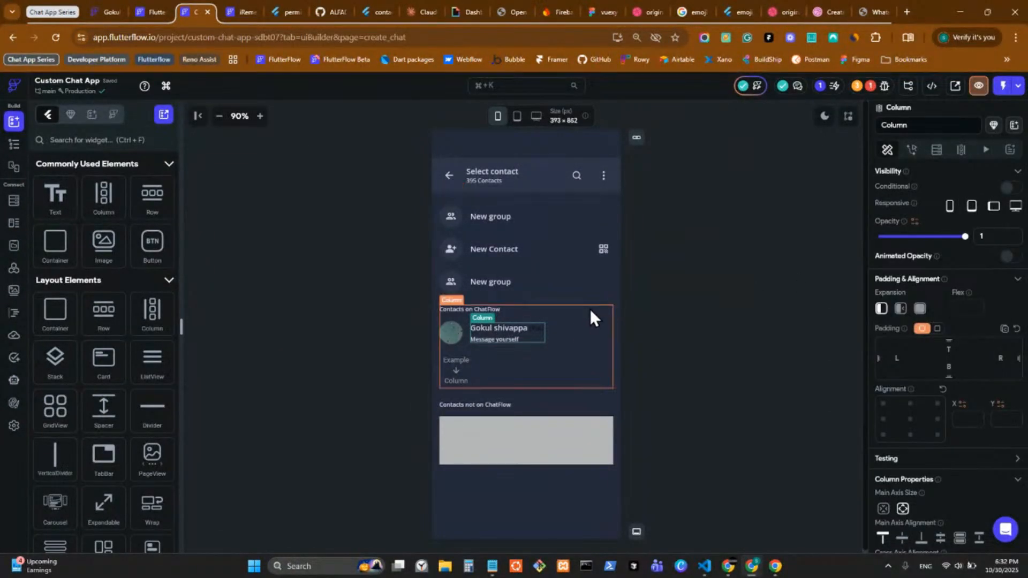
pyautogui.click(458, 373)
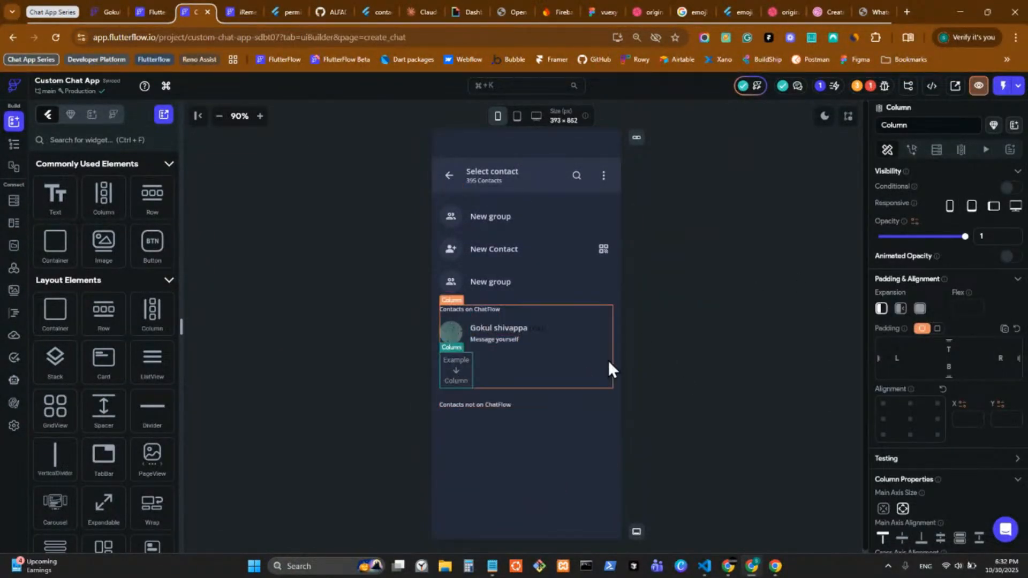
pyautogui.click(464, 327)
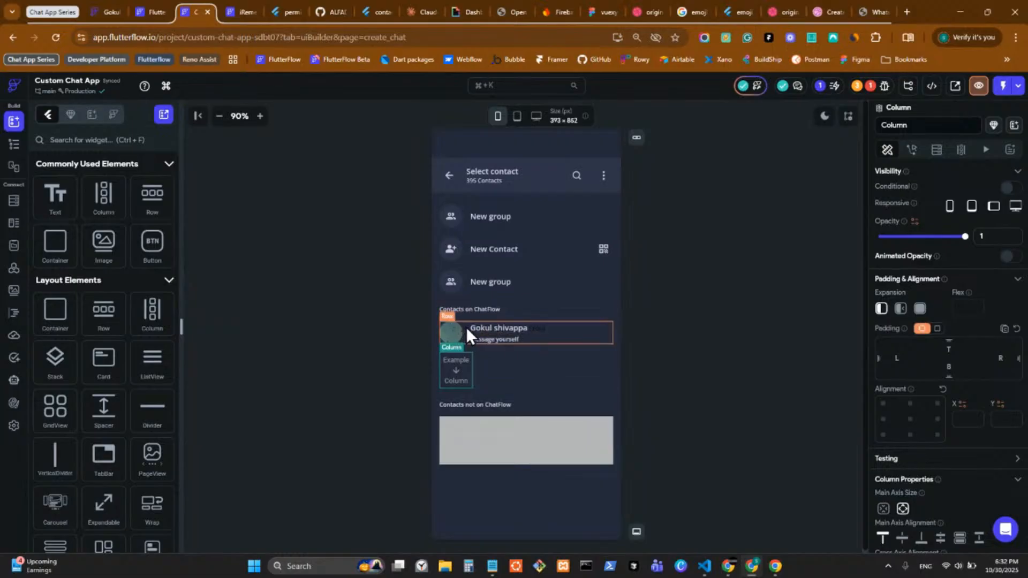
pyautogui.click(458, 374)
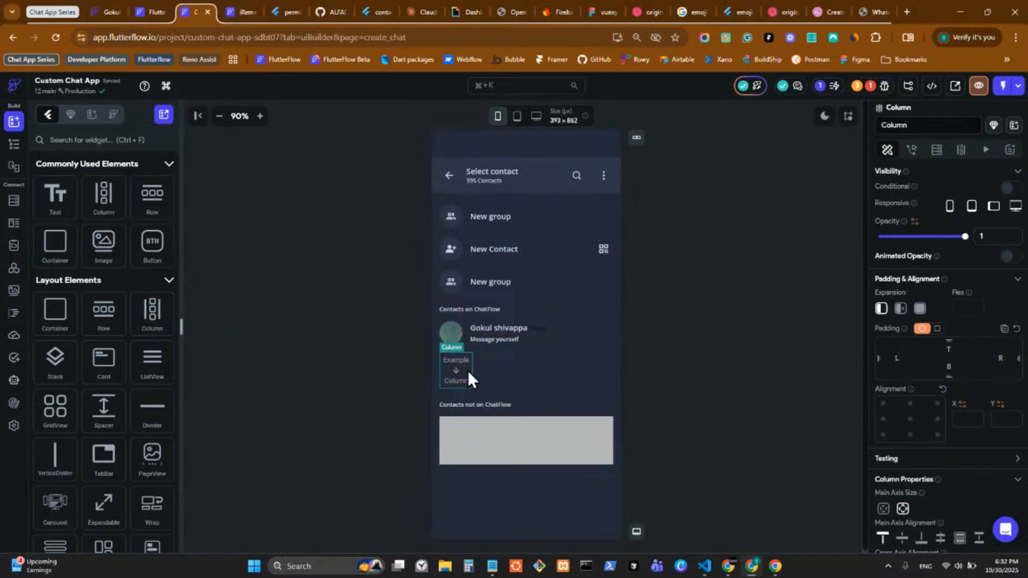
pyautogui.rightClick(462, 369)
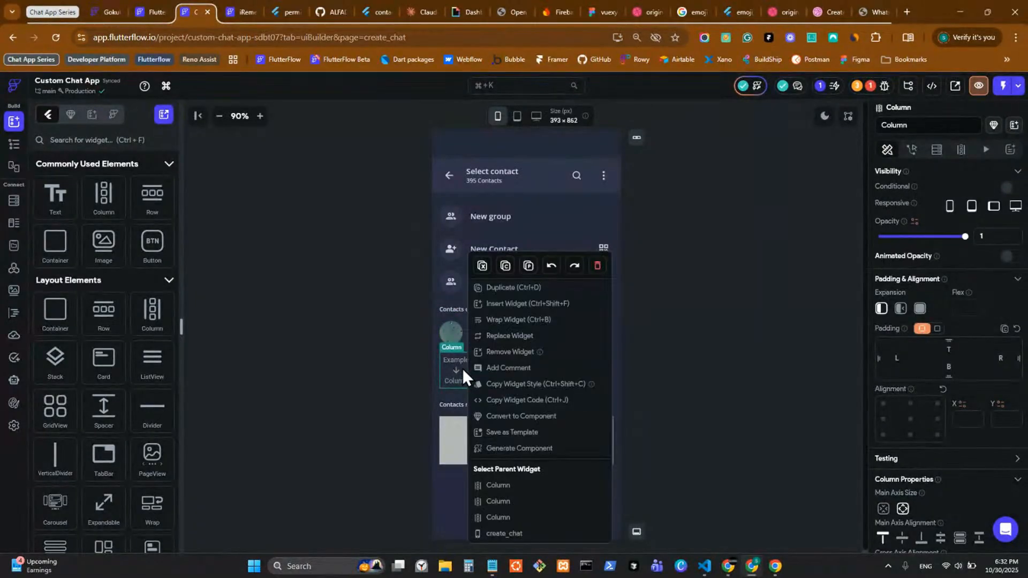
# Step: Copy the existing contact Row and paste it into the Example Column
pyautogui.click(528, 266)
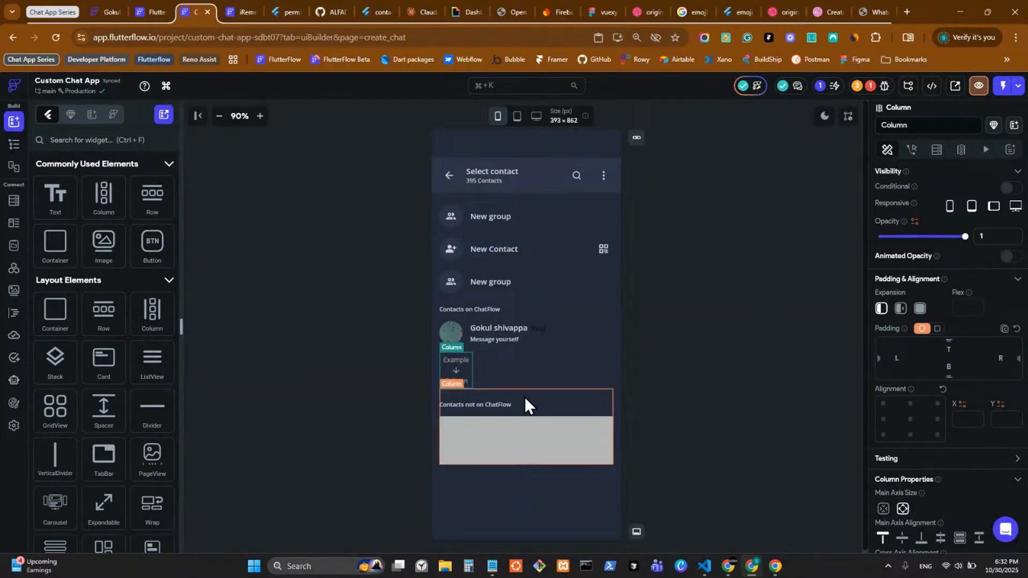
pyautogui.click(469, 343)
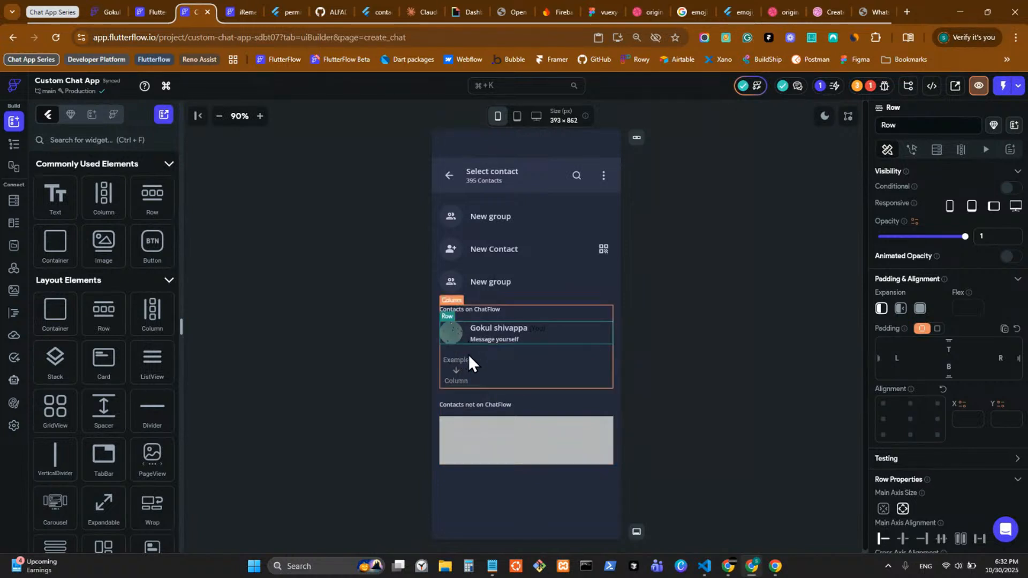
pyautogui.click(462, 367)
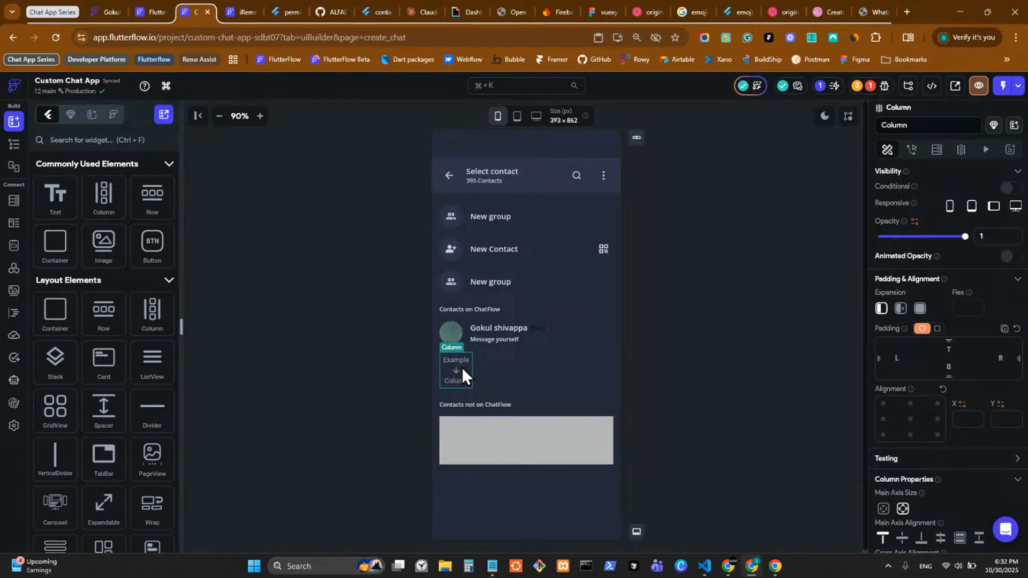
pyautogui.rightClick(462, 368)
pyautogui.press('Escape')
pyautogui.click(467, 336)
pyautogui.rightClick(467, 335)
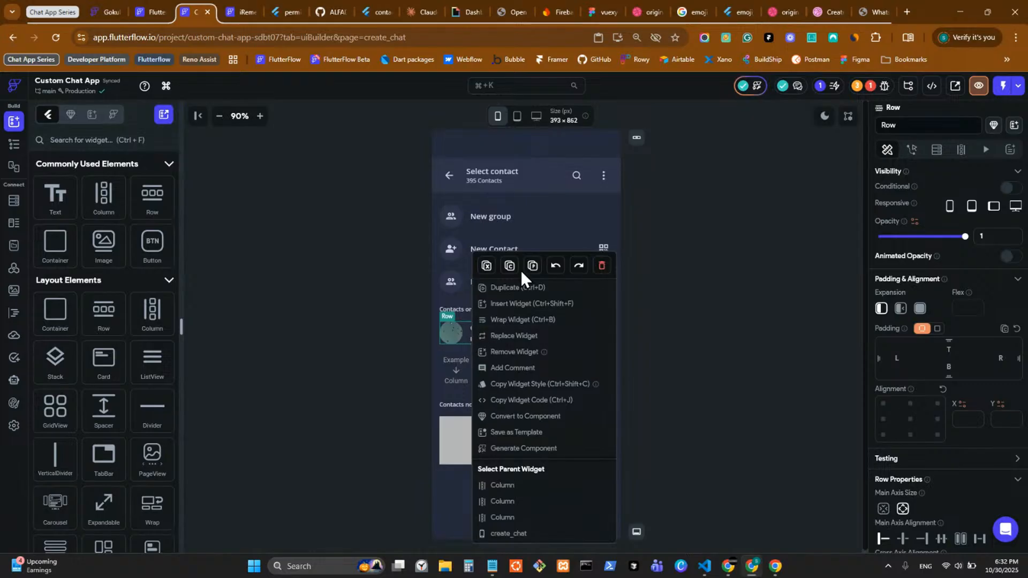
pyautogui.press('Escape')
pyautogui.click(462, 371)
pyautogui.rightClick(462, 372)
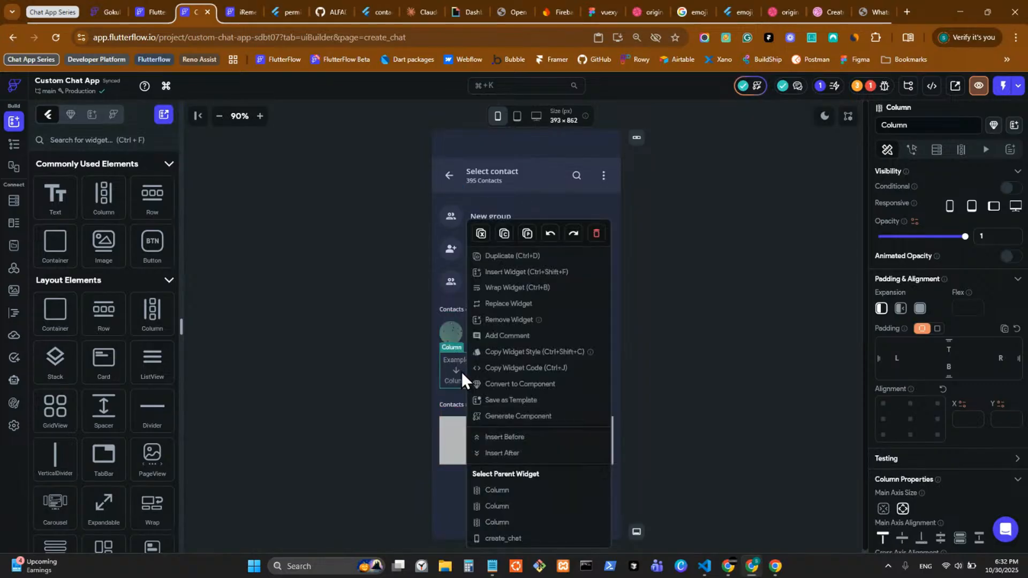
pyautogui.click(527, 233)
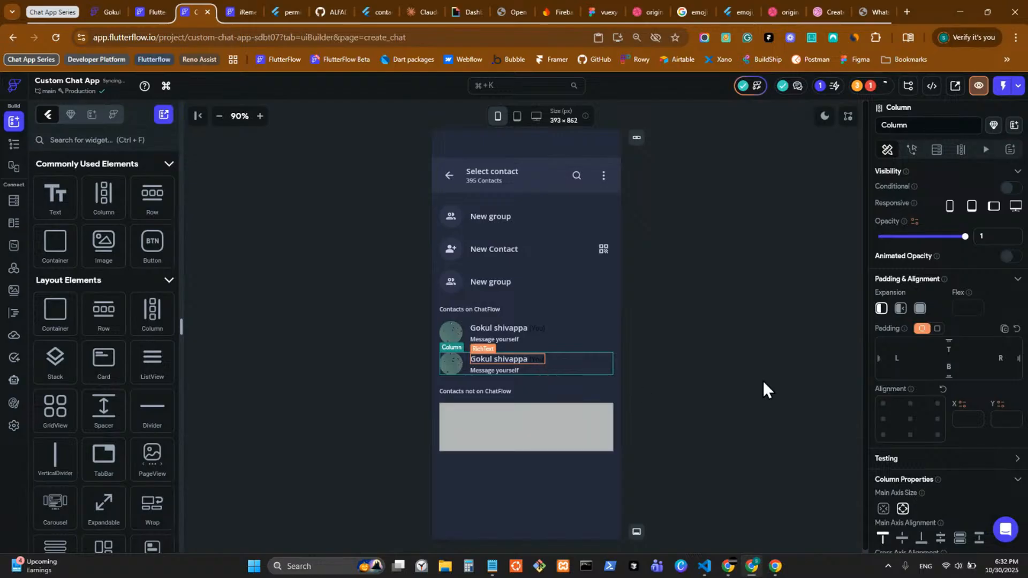
# Step: Change the pasted row's subtitle text to an e-mail address
pyautogui.click(530, 360)
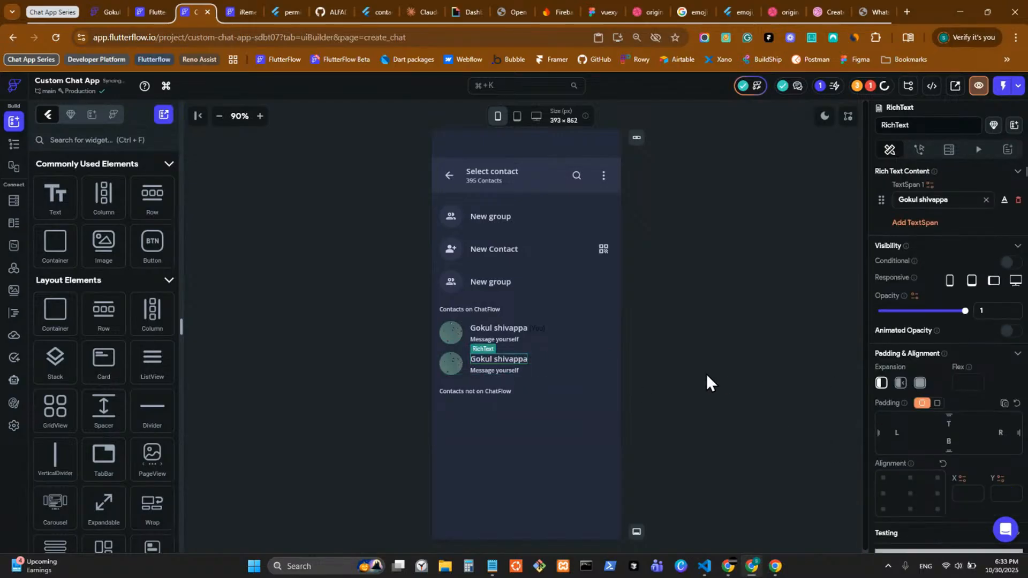
pyautogui.click(498, 372)
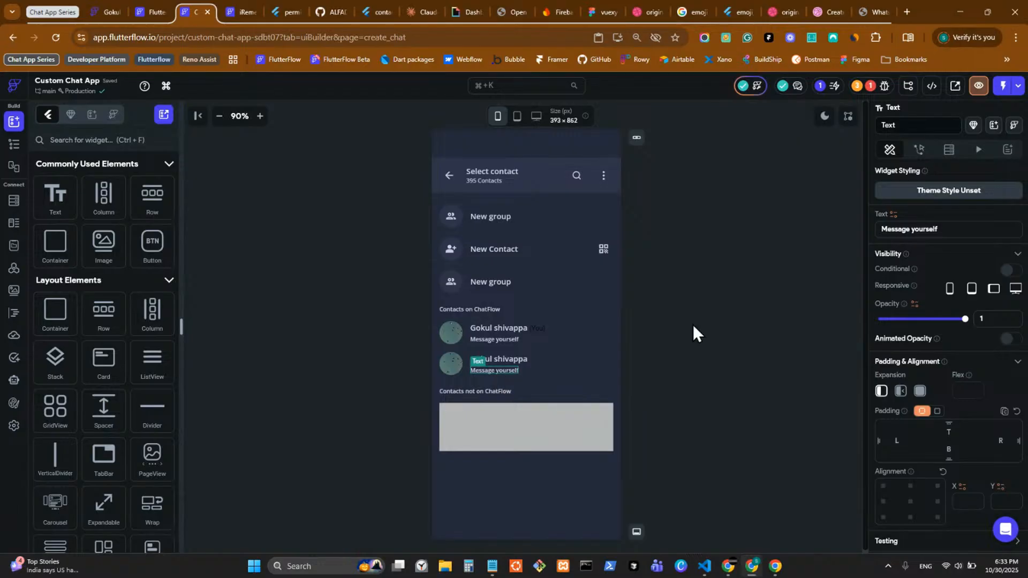
pyautogui.click(951, 227)
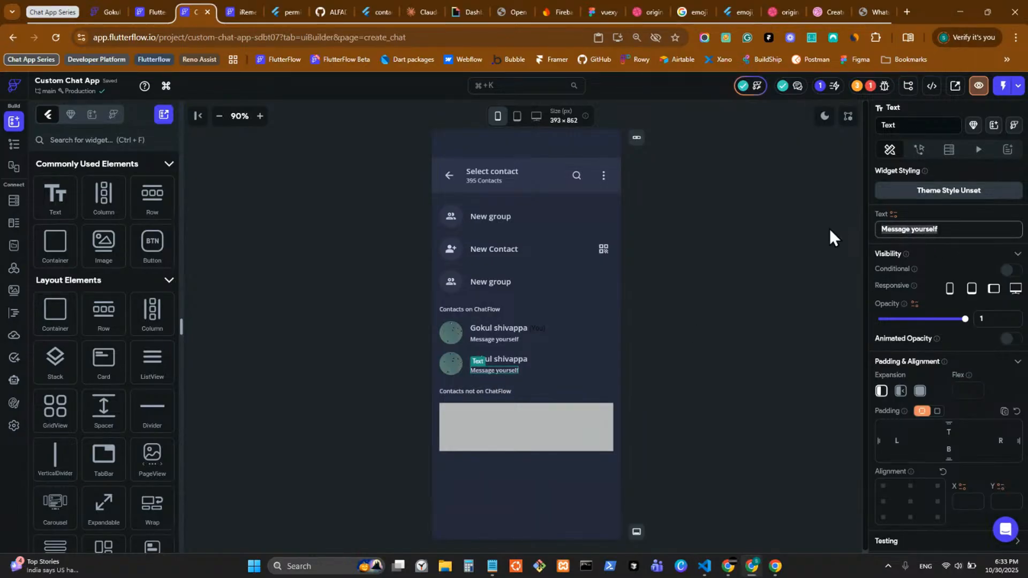
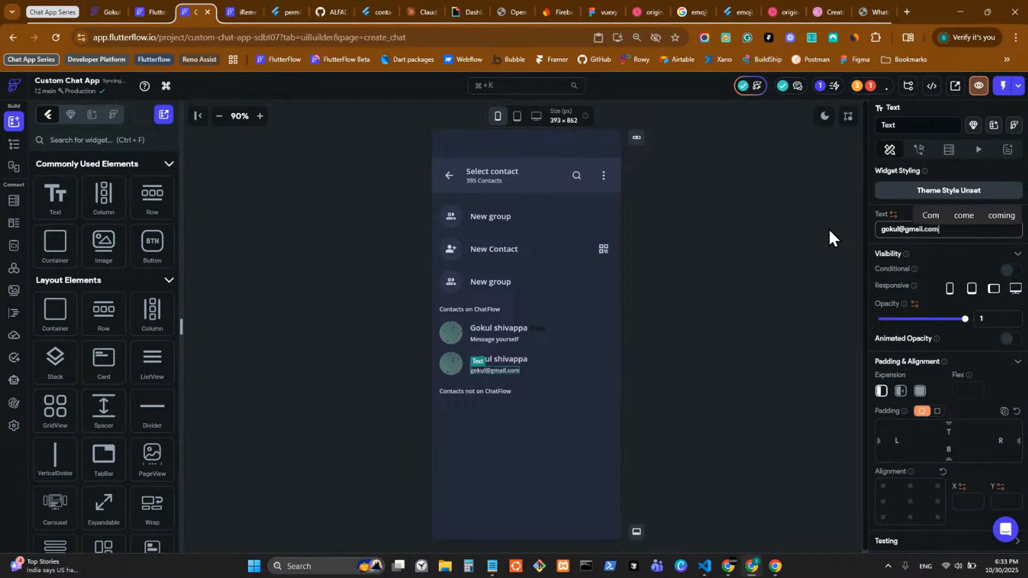
pyautogui.click(712, 356)
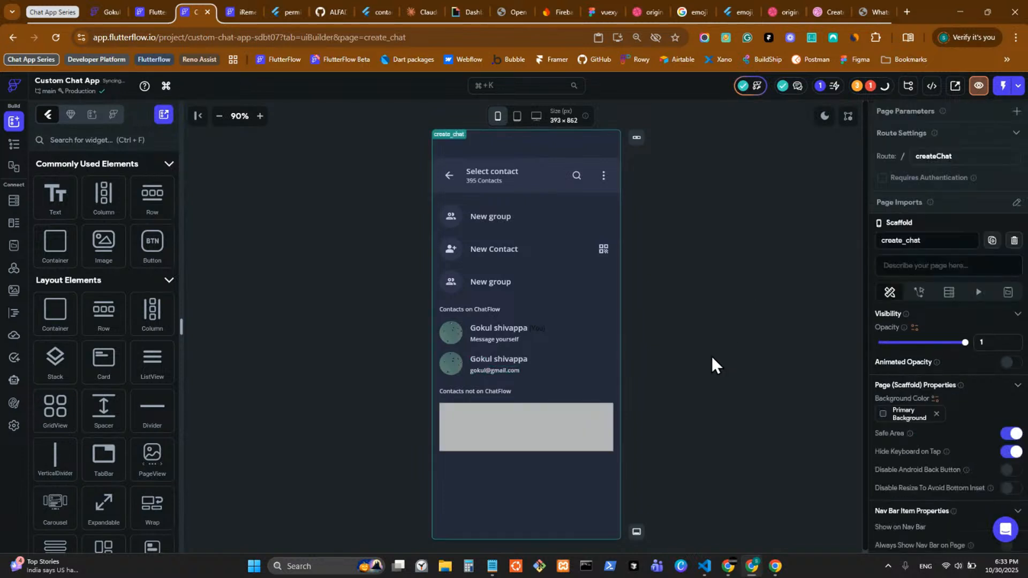
pyautogui.click(548, 361)
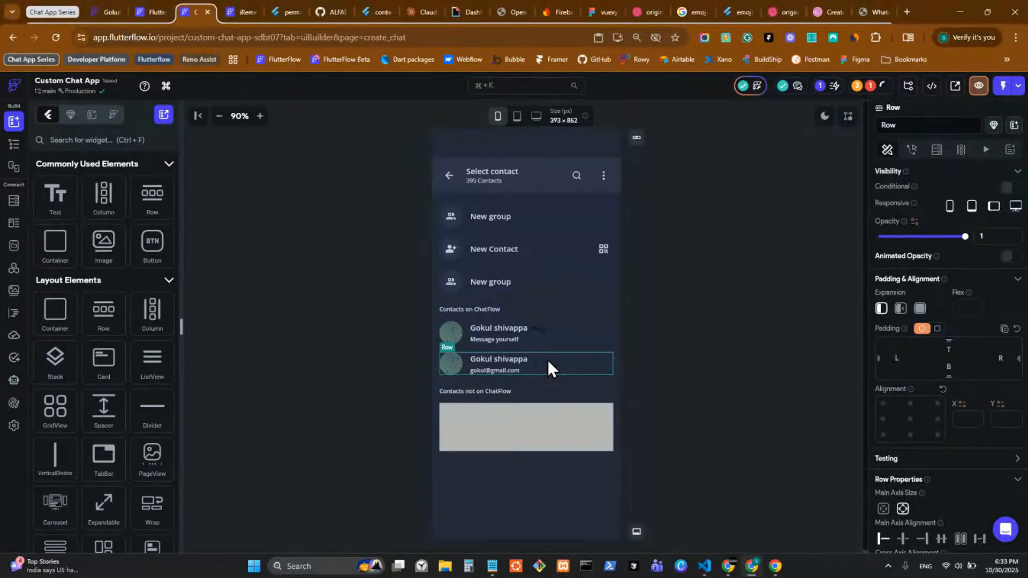
pyautogui.click(955, 87)
pyautogui.click(651, 253)
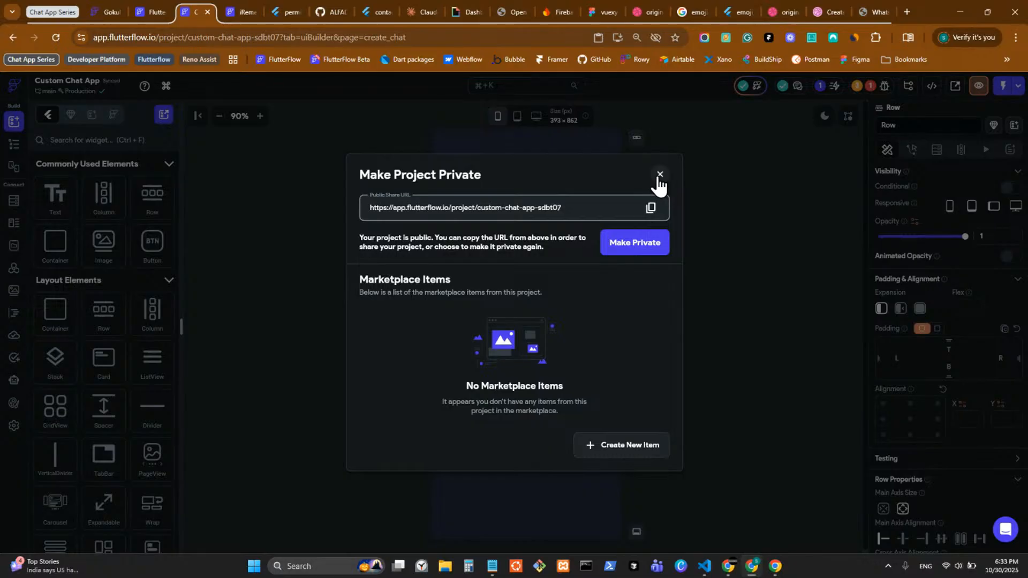
pyautogui.click(659, 175)
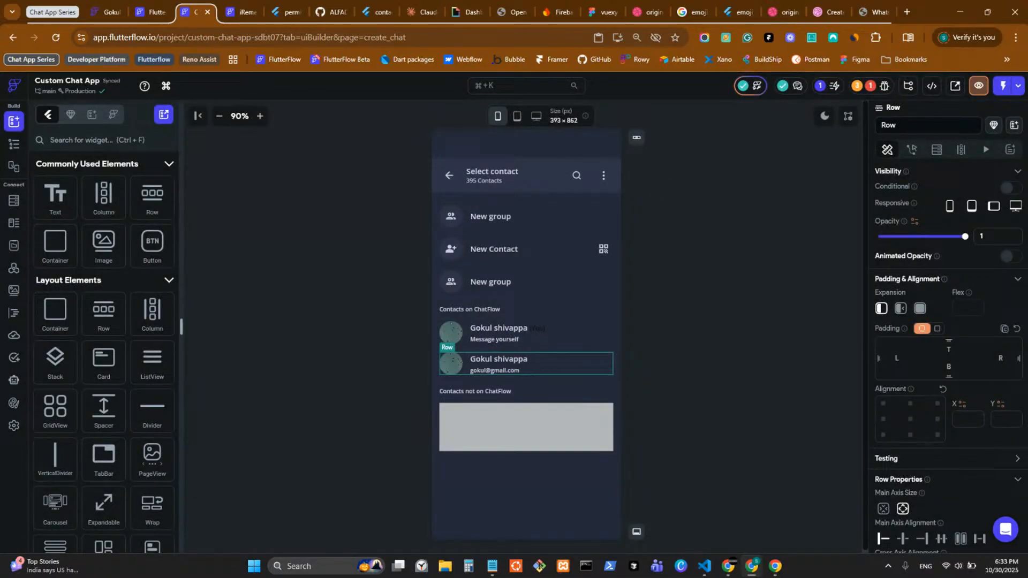
pyautogui.hotkey('alt', 'Tab')
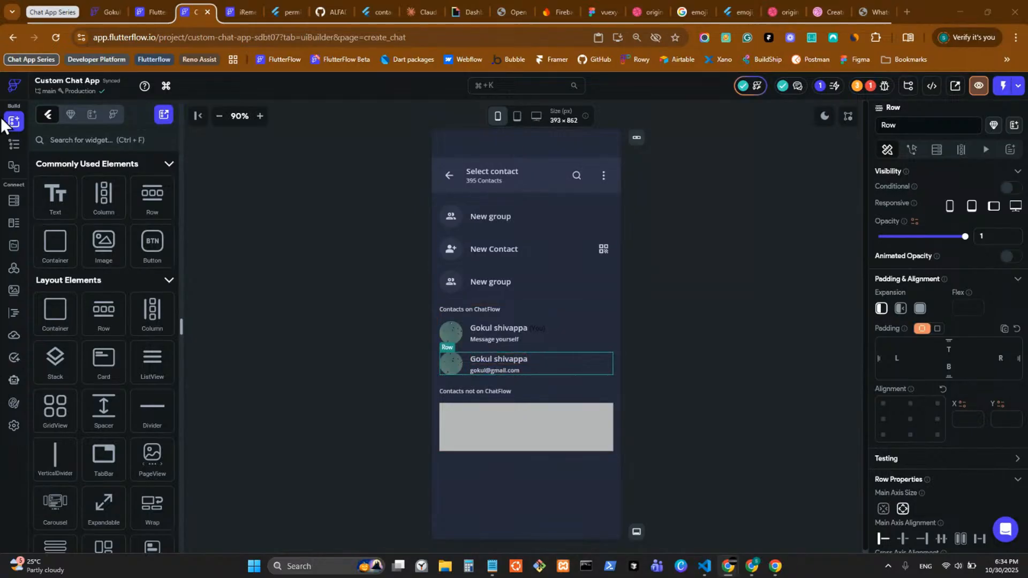
# Step: Select the Column holding the contact rows and replace it with a ListView
pyautogui.click(14, 144)
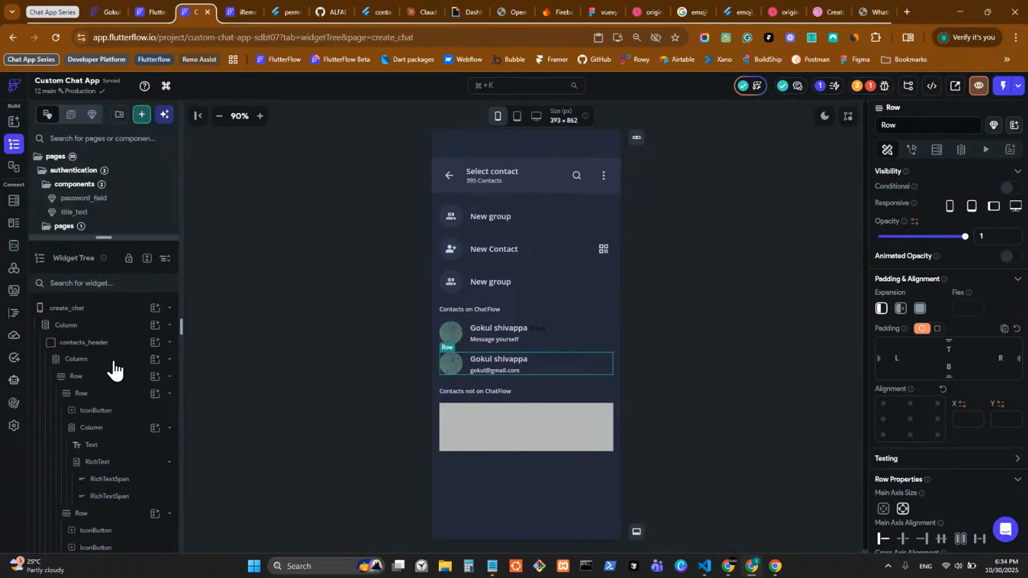
pyautogui.scroll(-5, 127, 386)
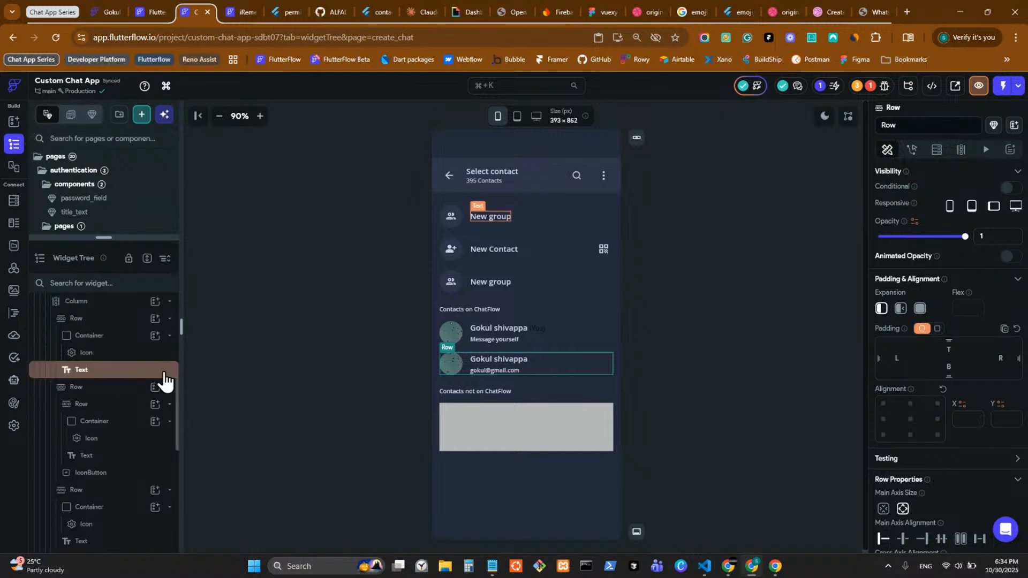
pyautogui.rightClick(466, 361)
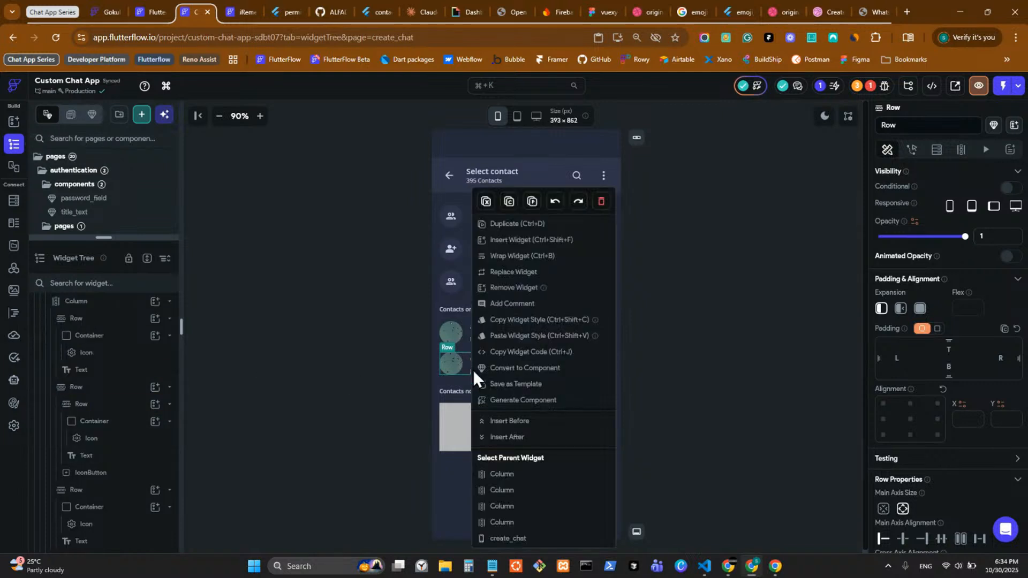
pyautogui.click(497, 474)
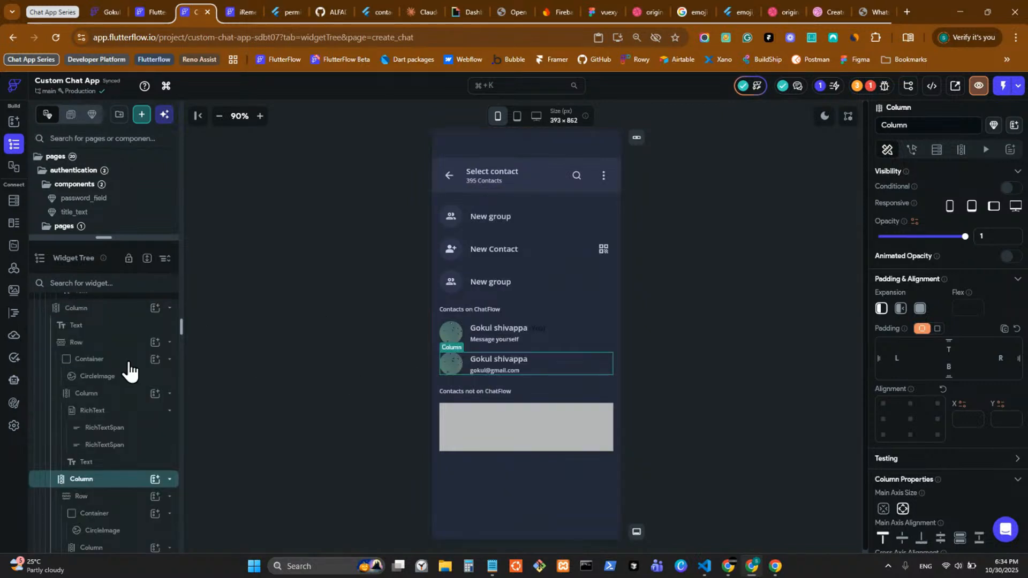
pyautogui.rightClick(107, 482)
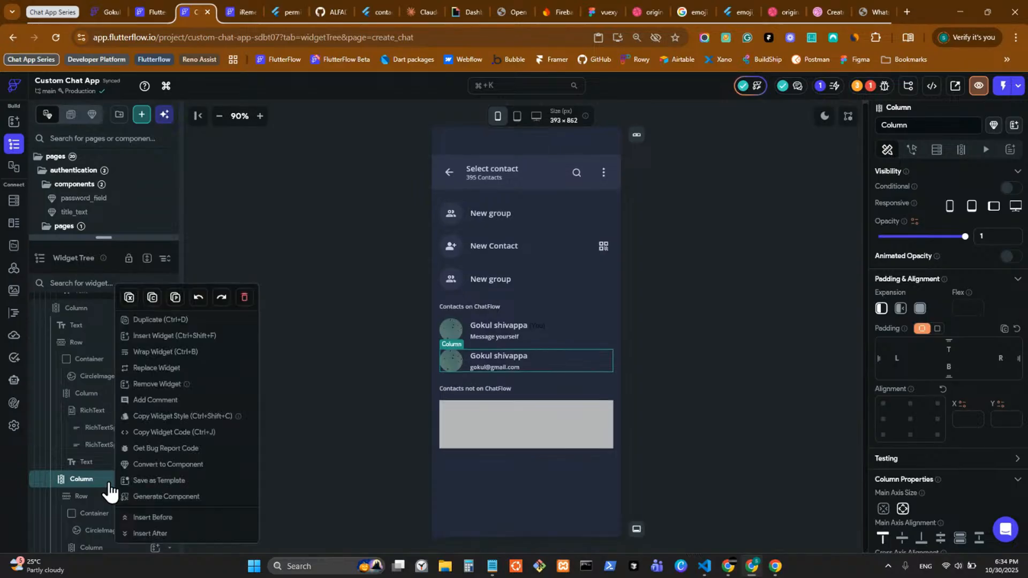
pyautogui.click(171, 370)
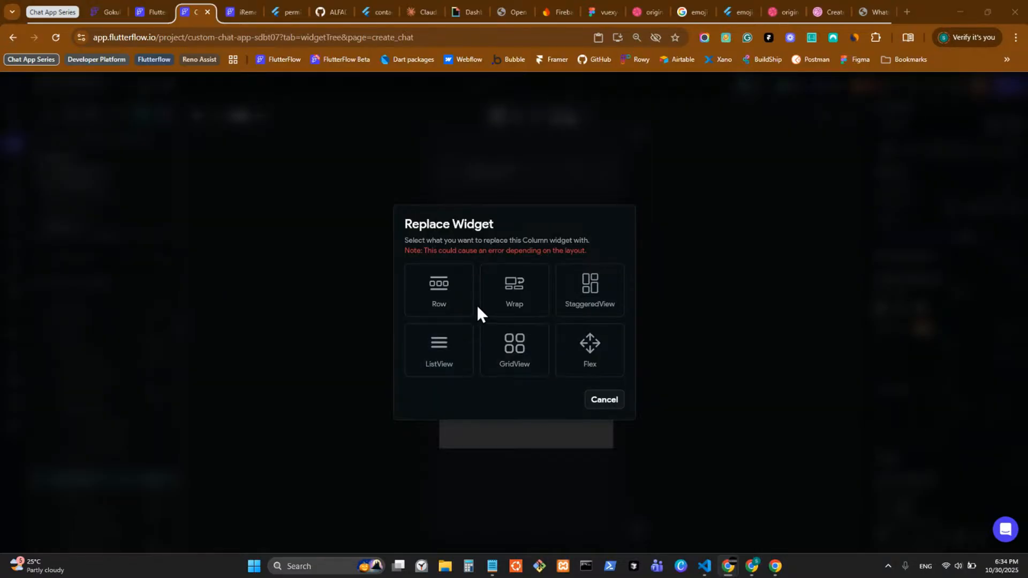
pyautogui.click(441, 356)
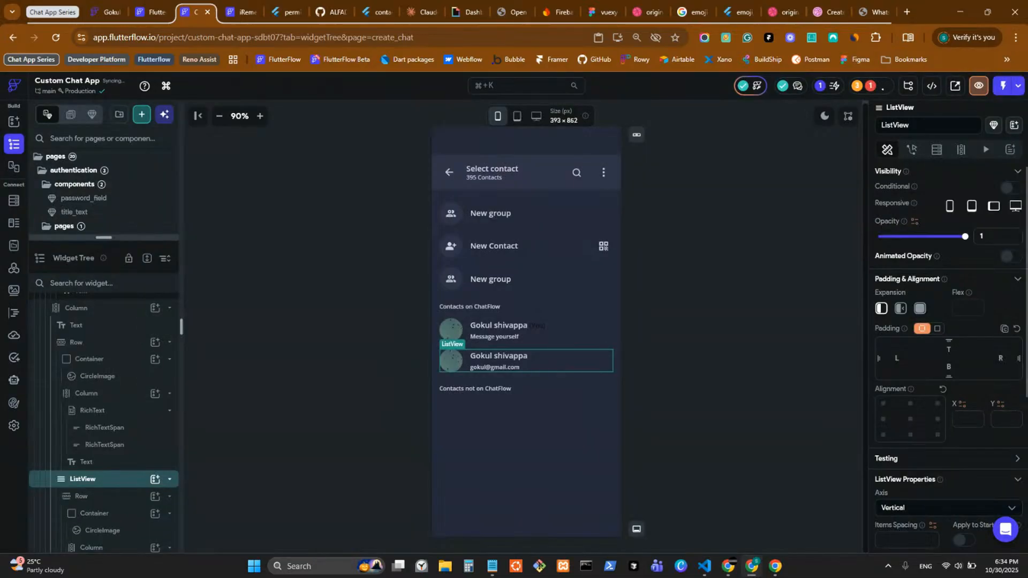
pyautogui.hotkey('alt', 'Tab')
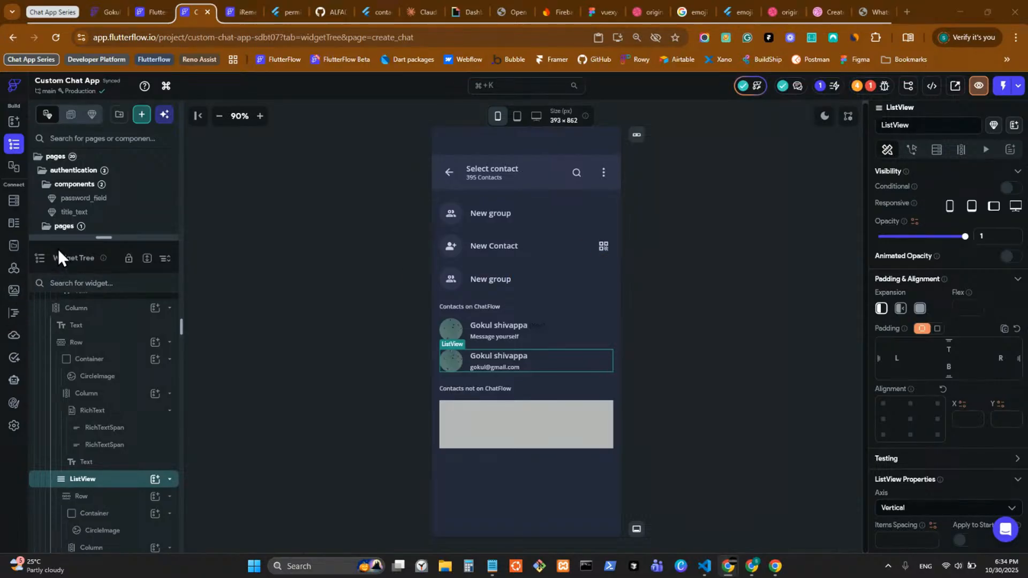
pyautogui.click(932, 89)
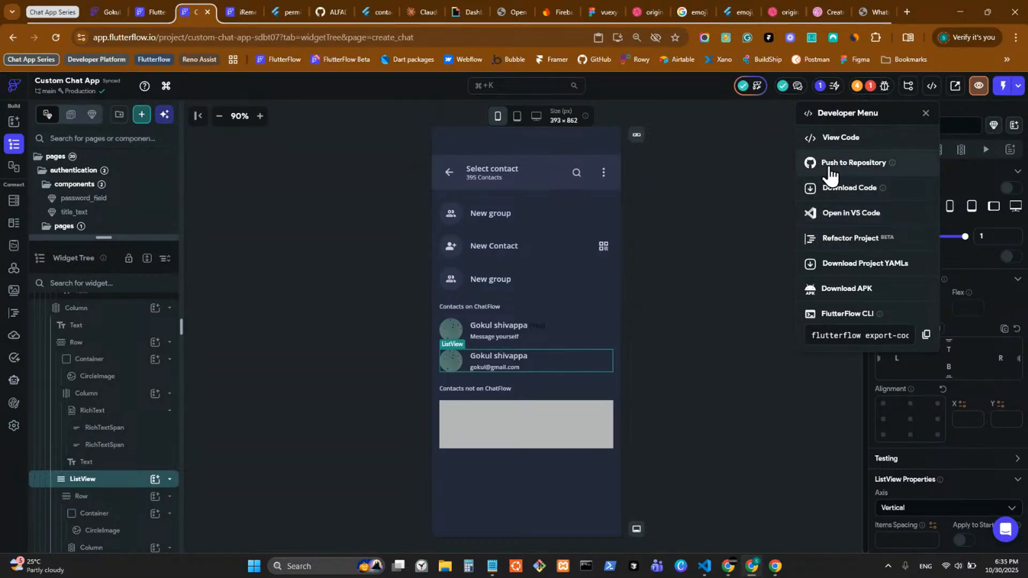
pyautogui.click(707, 280)
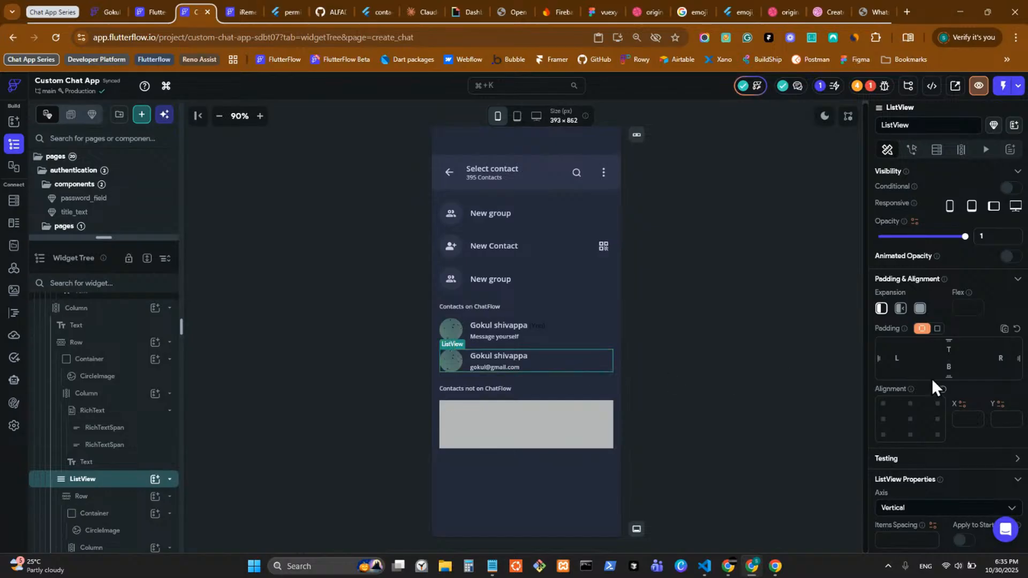
pyautogui.scroll(-3, 911, 370)
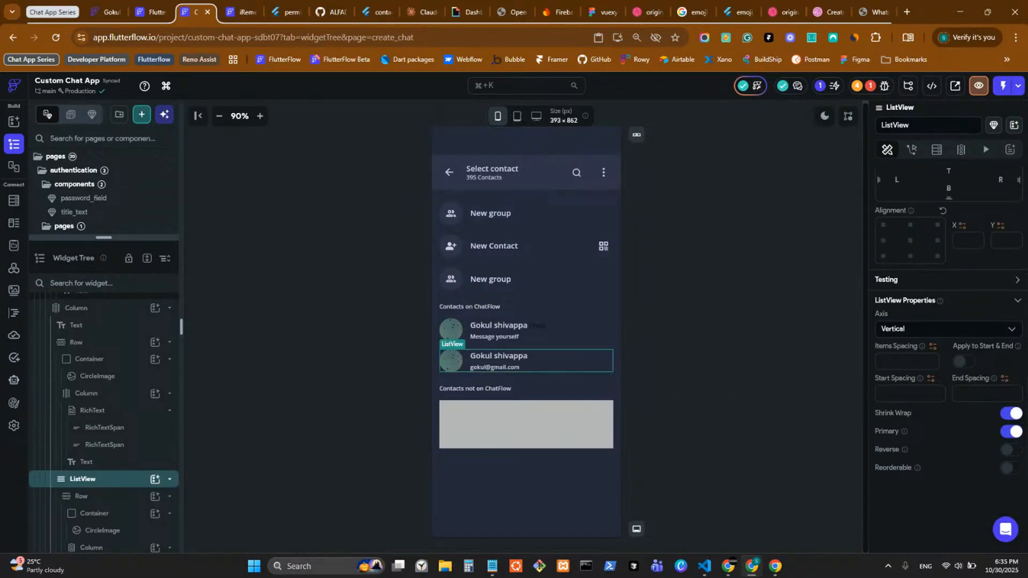
pyautogui.hotkey('alt', 'Tab')
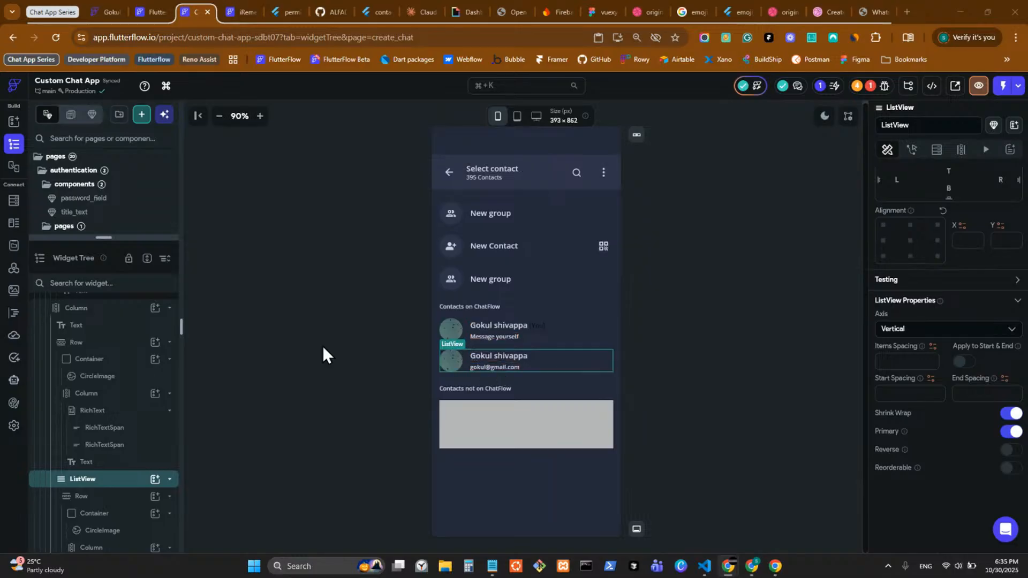
pyautogui.scroll(3, 951, 249)
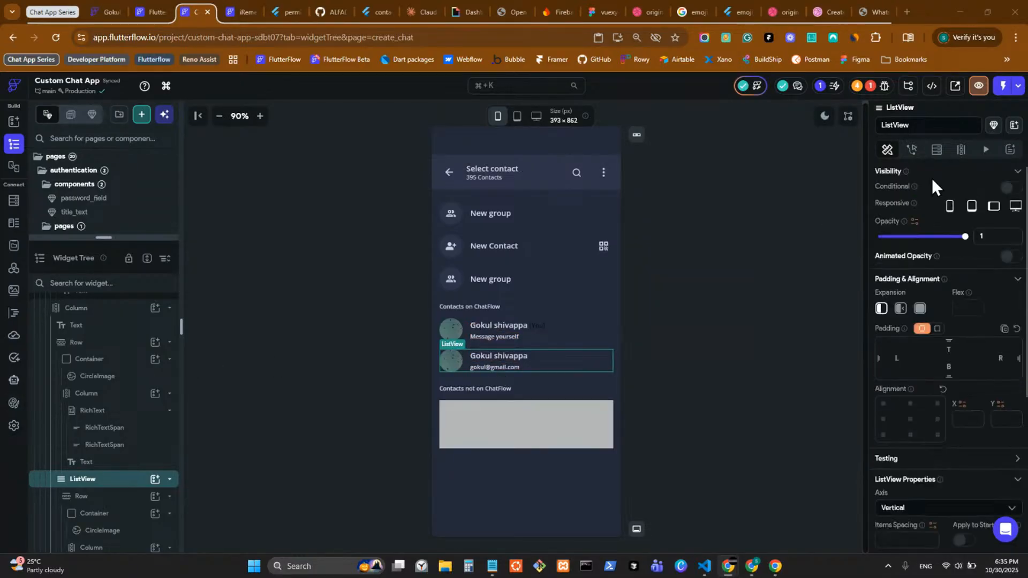
# Step: Add a Backend Query on the users Firestore collection, generating the ListView's children from it
pyautogui.click(961, 150)
pyautogui.click(938, 150)
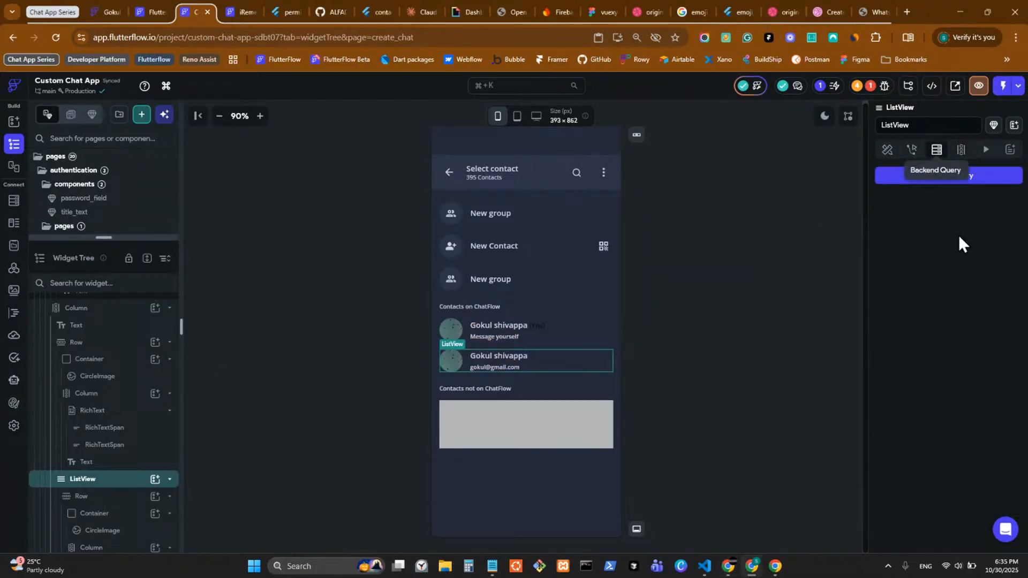
pyautogui.click(932, 184)
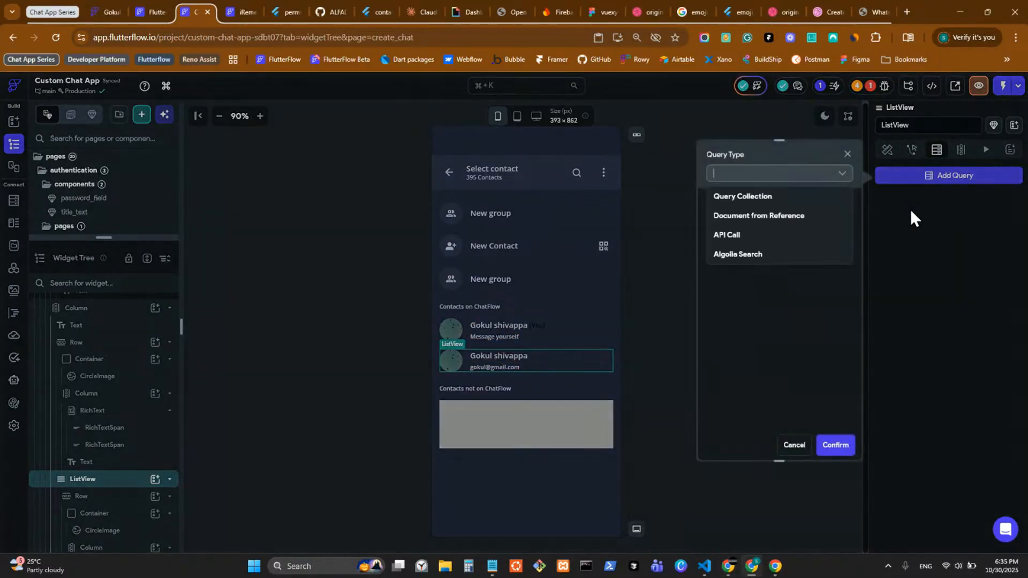
pyautogui.click(763, 204)
pyautogui.click(764, 239)
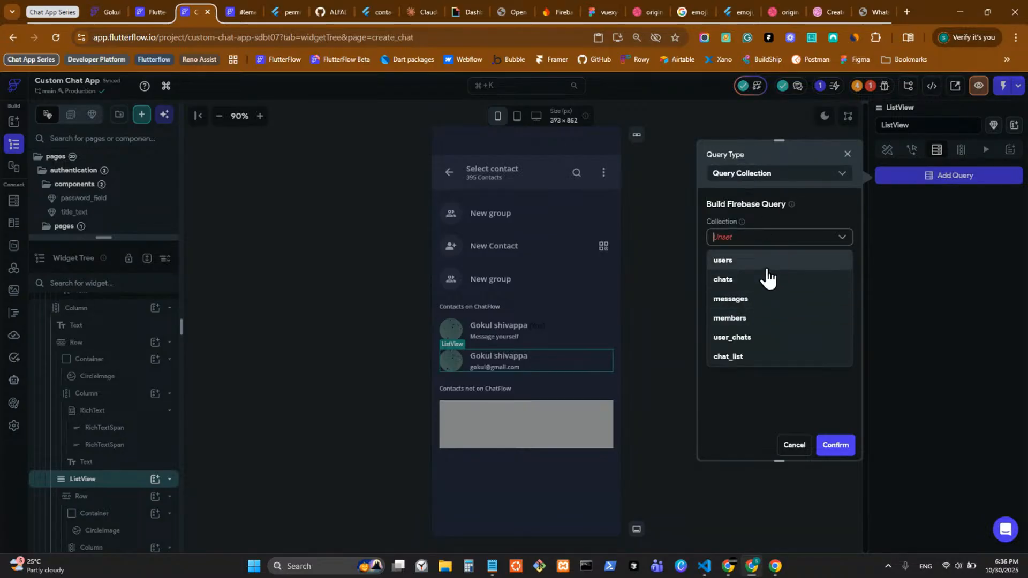
pyautogui.click(766, 267)
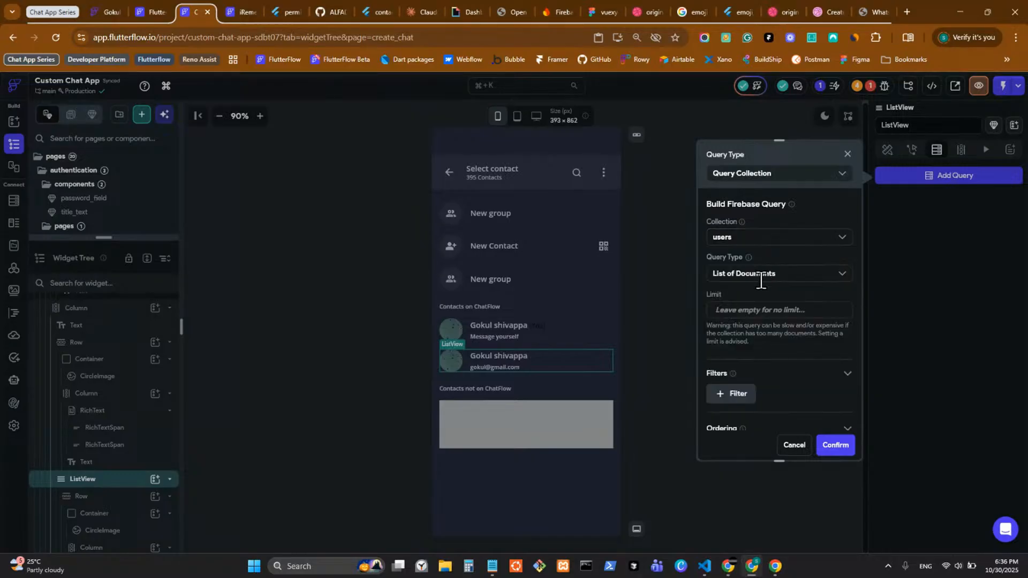
pyautogui.click(838, 450)
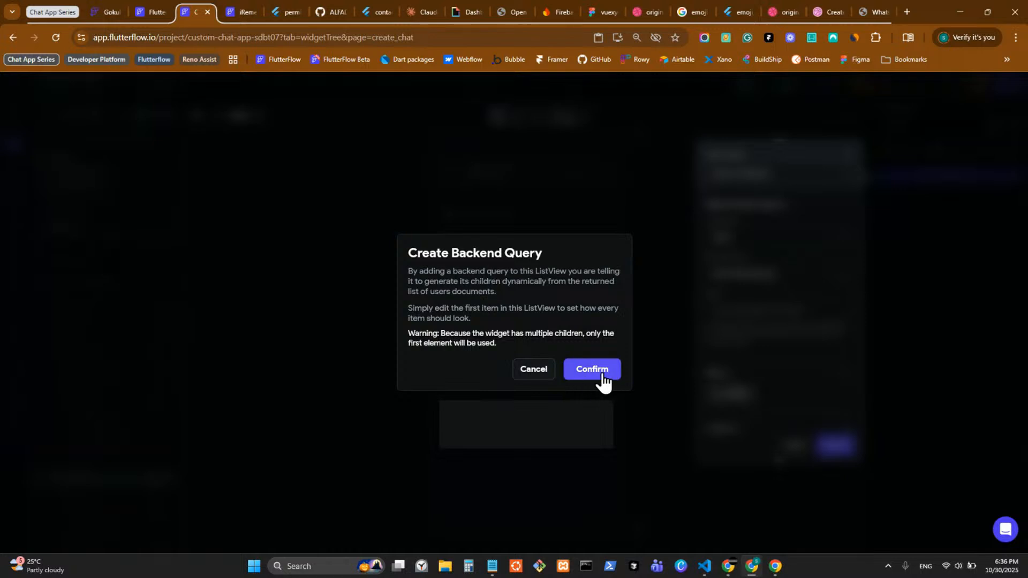
pyautogui.click(603, 375)
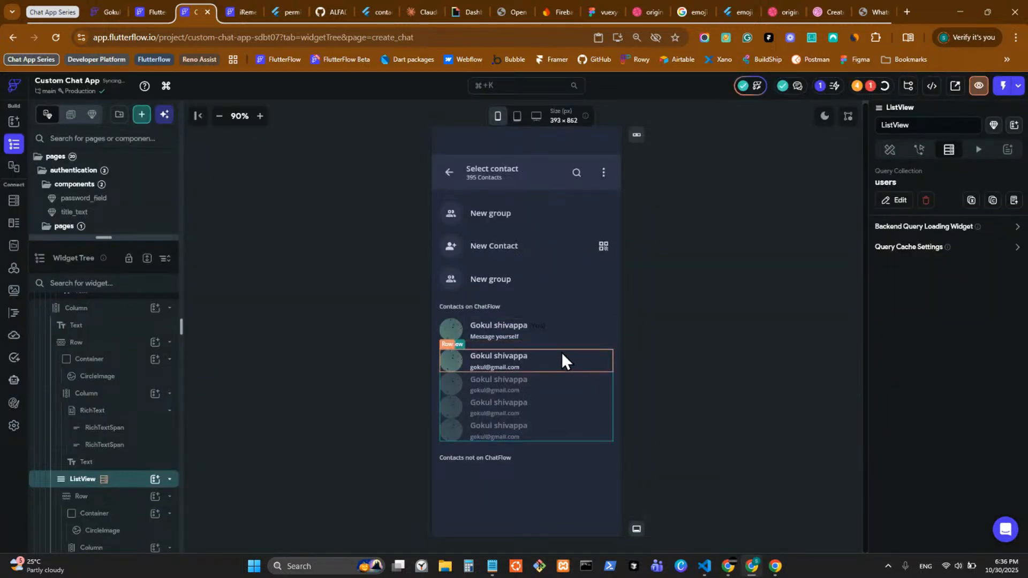
# Step: Set the ListView's Items Spacing to 16 and select the generated contact row template
pyautogui.click(890, 151)
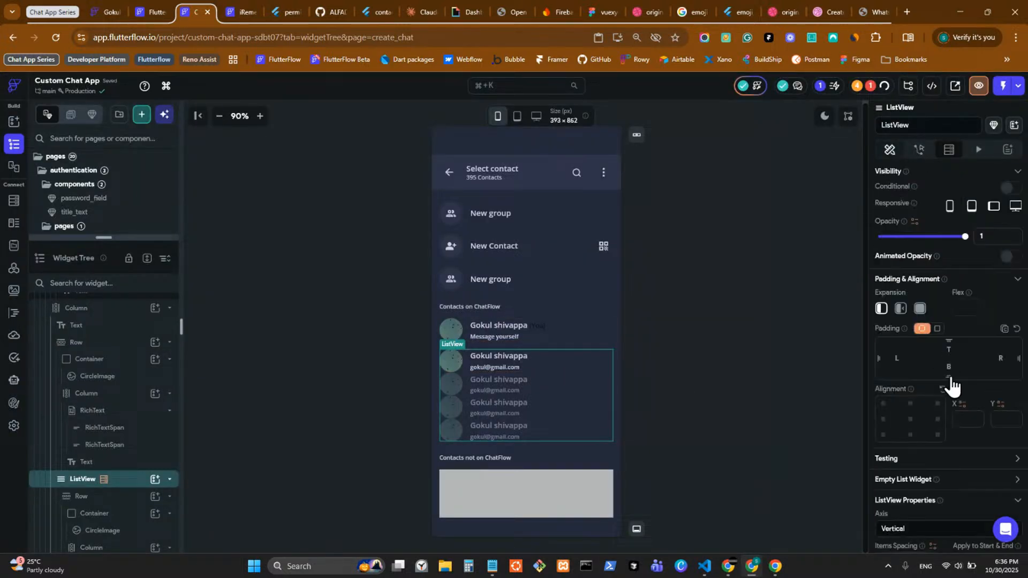
pyautogui.scroll(-3, 946, 374)
pyautogui.scroll(-3, 942, 381)
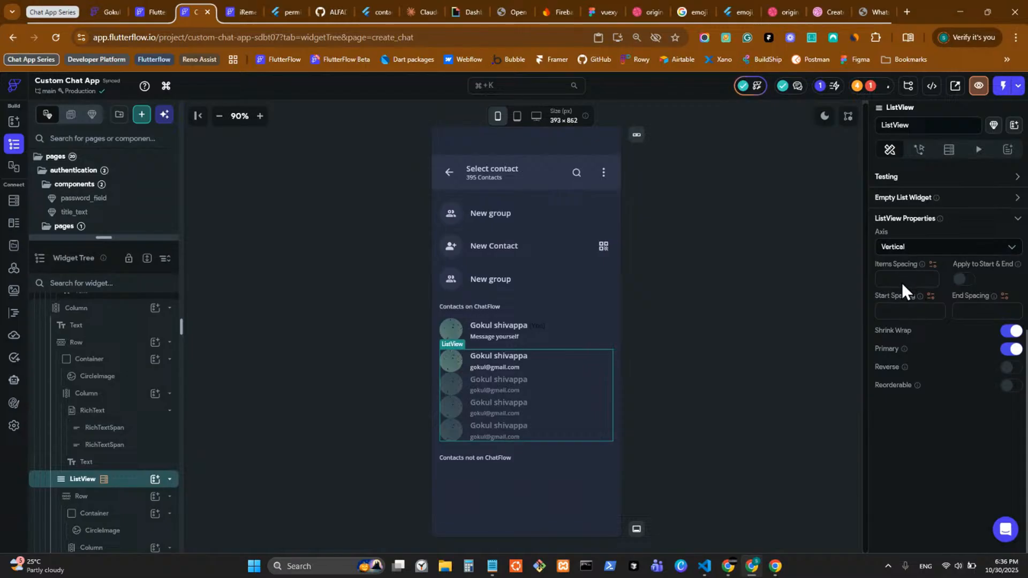
pyautogui.click(900, 279)
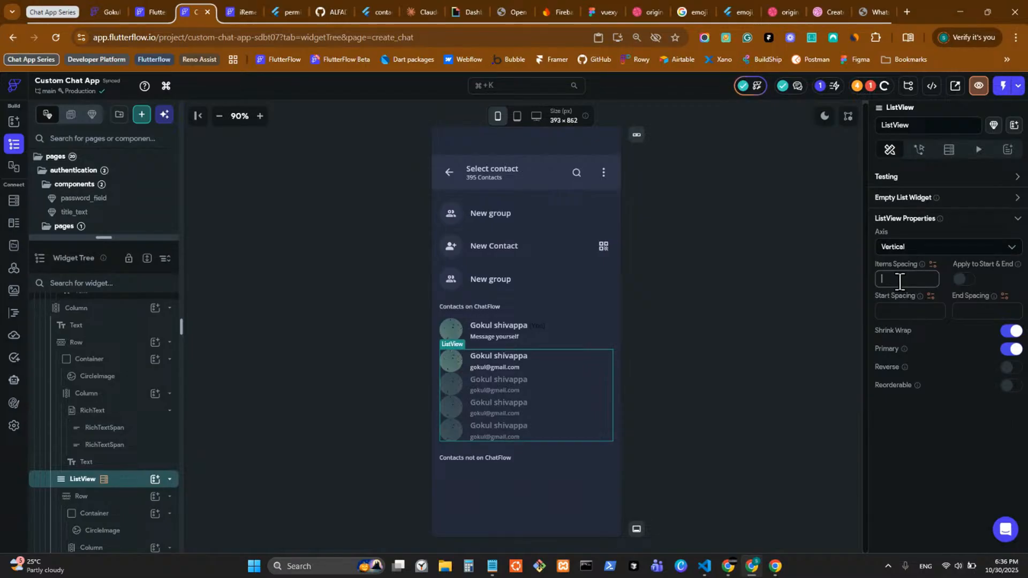
pyautogui.write('16')
pyautogui.click(687, 335)
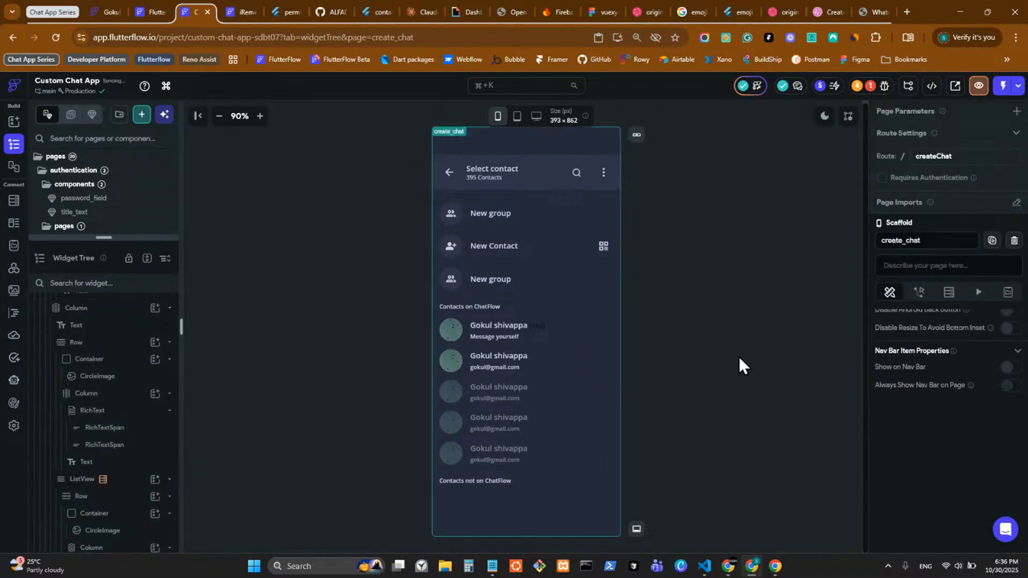
pyautogui.click(562, 337)
pyautogui.click(570, 371)
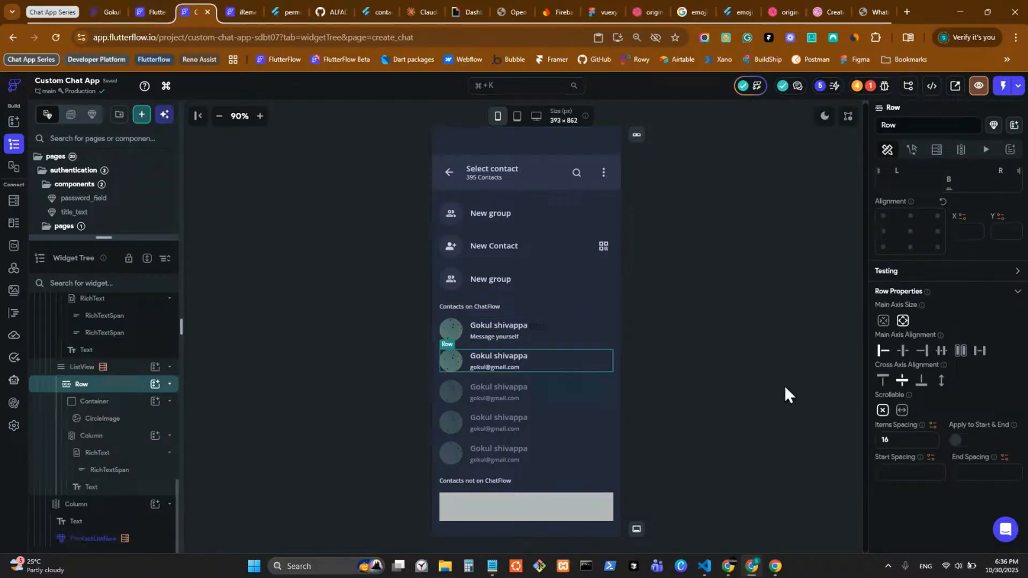
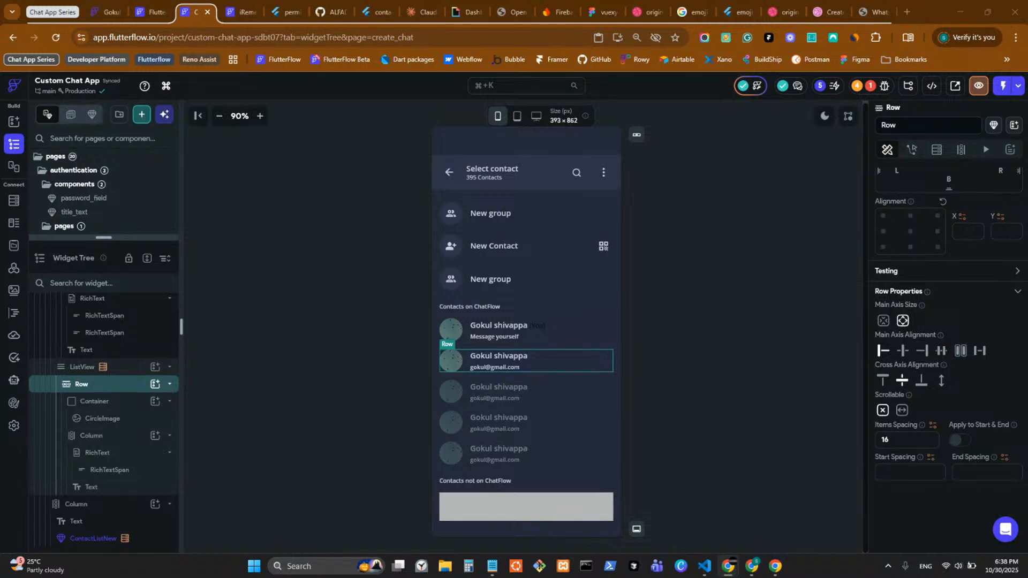
# Step: Drag the Pages/Widget Tree divider down until chat_view_main and the other chats components are visible
pyautogui.scroll(-1, 518, 498)
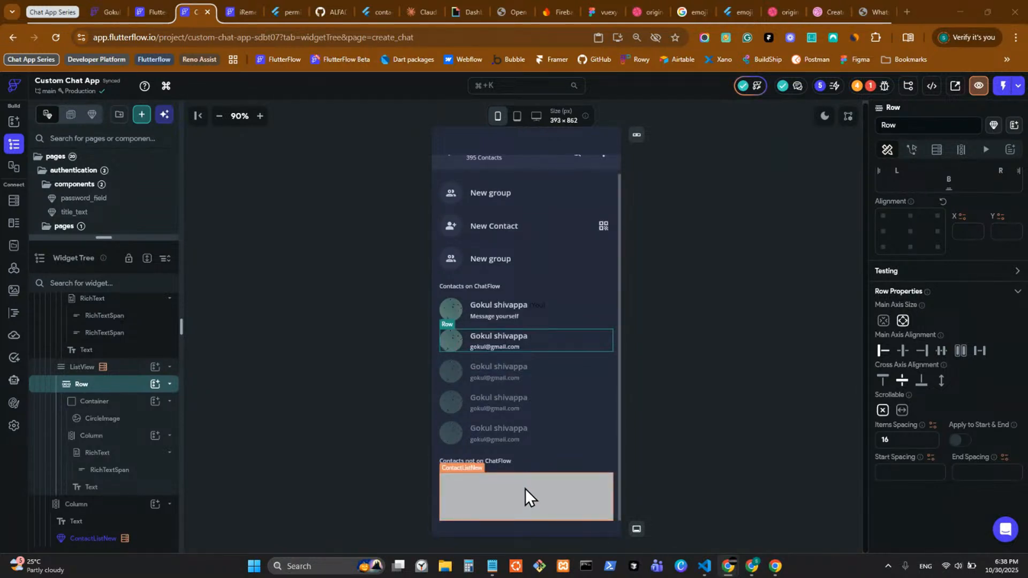
pyautogui.scroll(1, 525, 489)
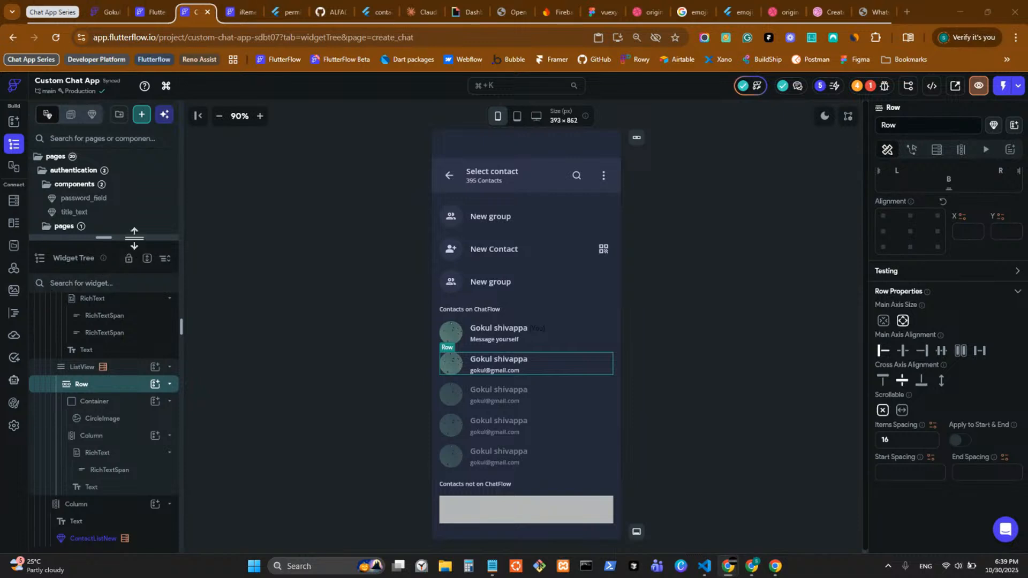
pyautogui.moveTo(134, 237); pyautogui.dragTo(134, 339)
pyautogui.scroll(-1, 553, 401)
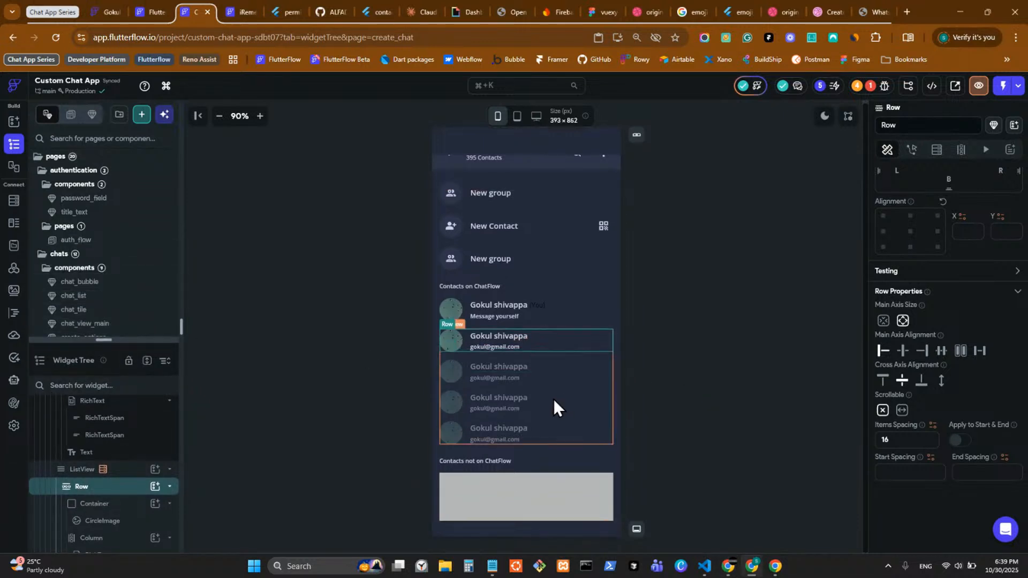
pyautogui.scroll(1, 554, 400)
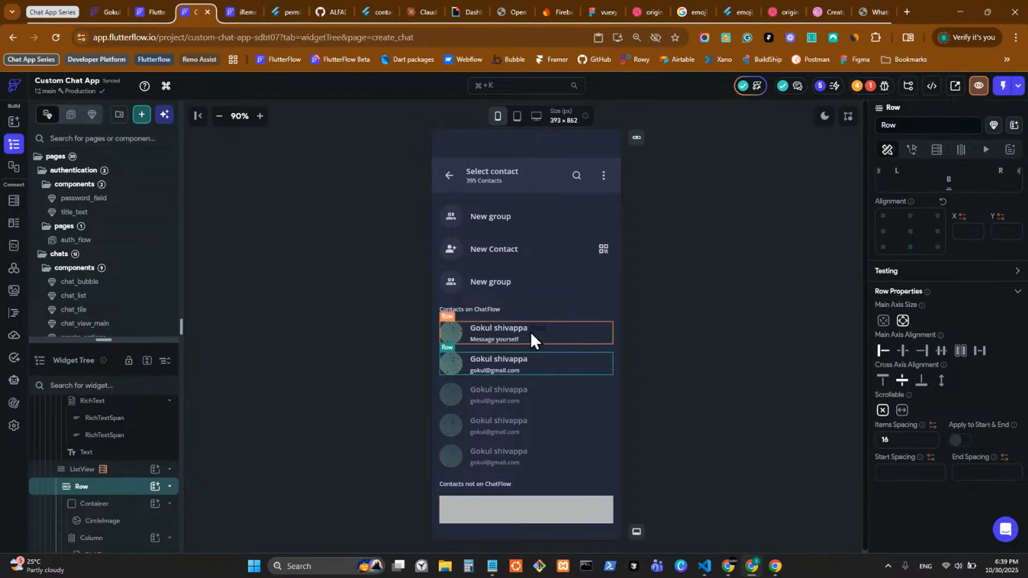
# Step: Bind the contact name TextSpan to the users document's display_name, with '--' as the default value
pyautogui.click(567, 336)
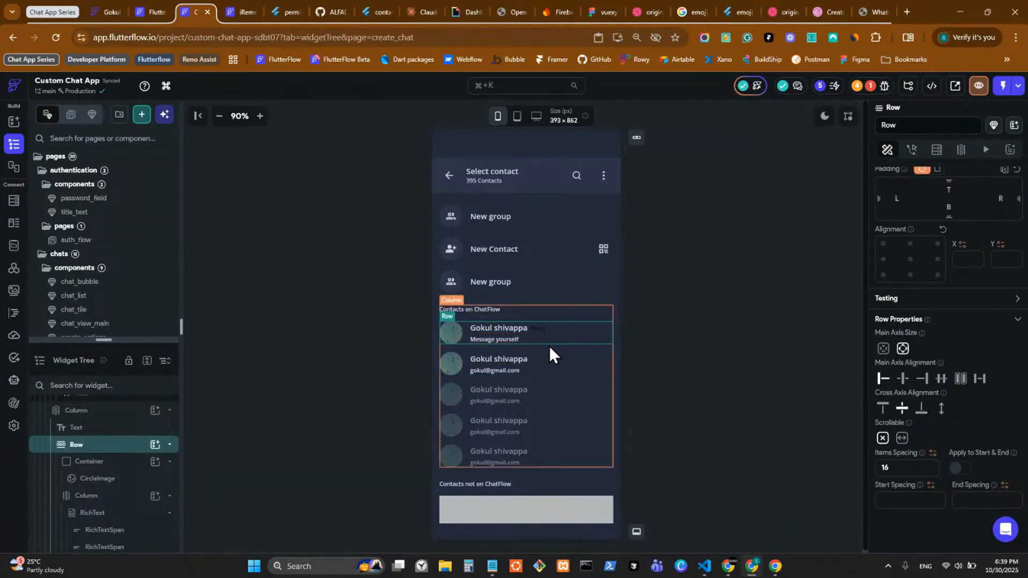
pyautogui.click(558, 365)
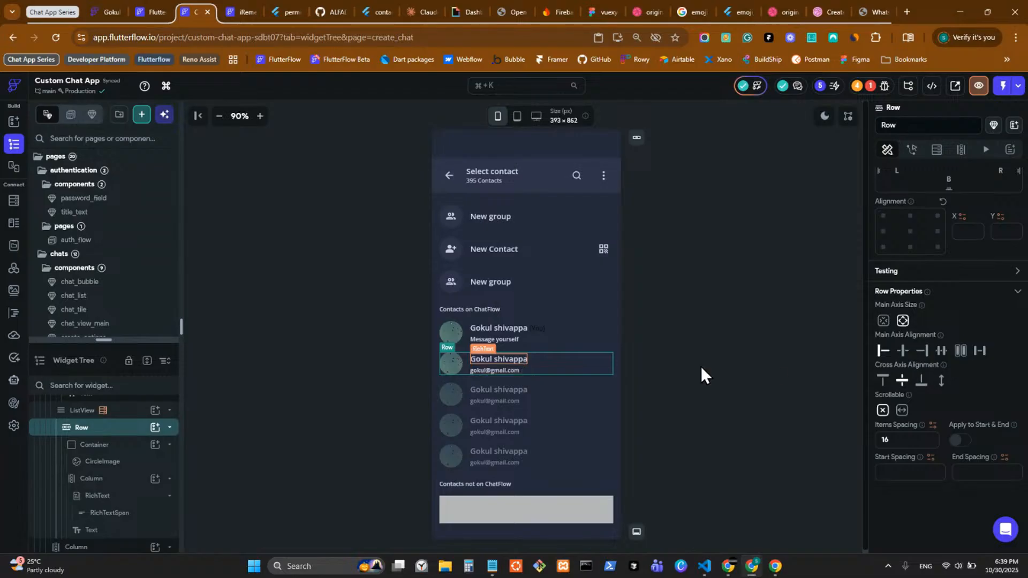
pyautogui.click(499, 360)
pyautogui.scroll(3, 942, 256)
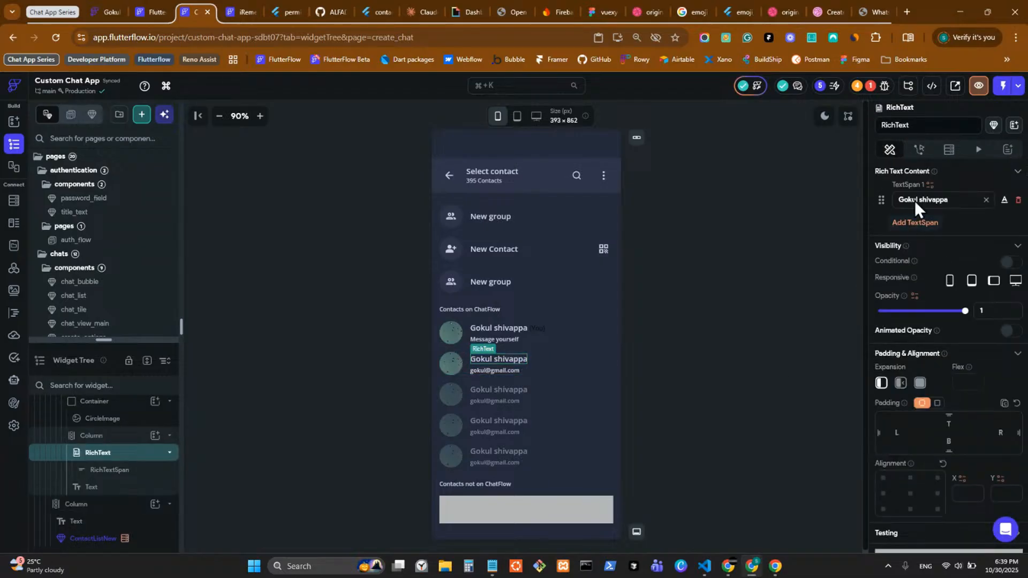
pyautogui.click(930, 184)
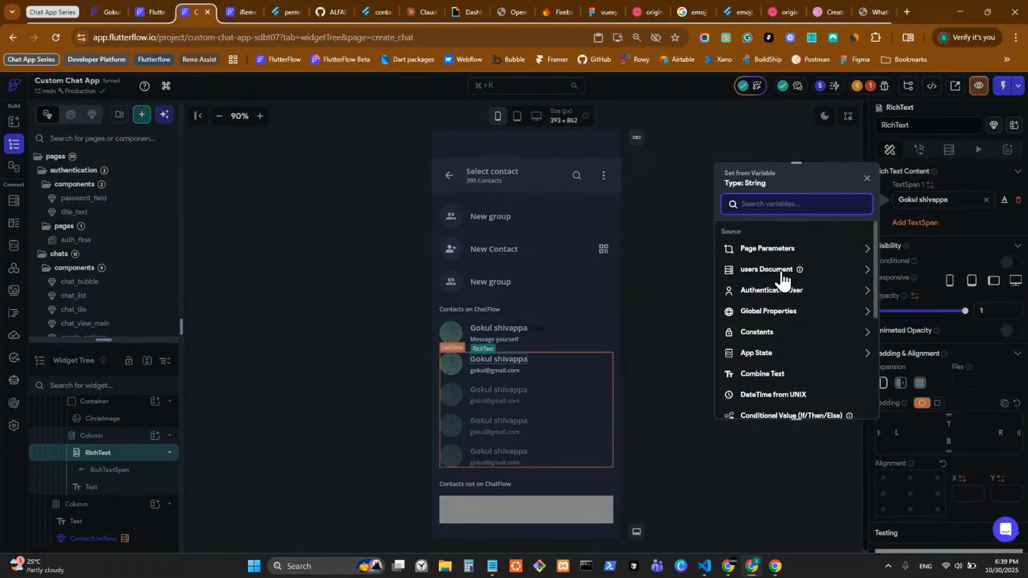
pyautogui.click(810, 271)
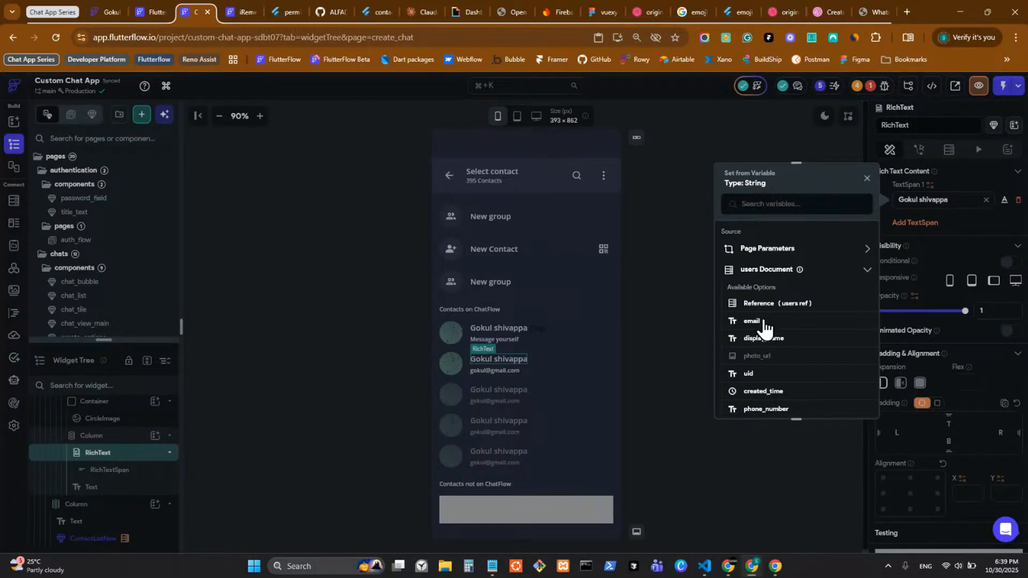
pyautogui.click(768, 341)
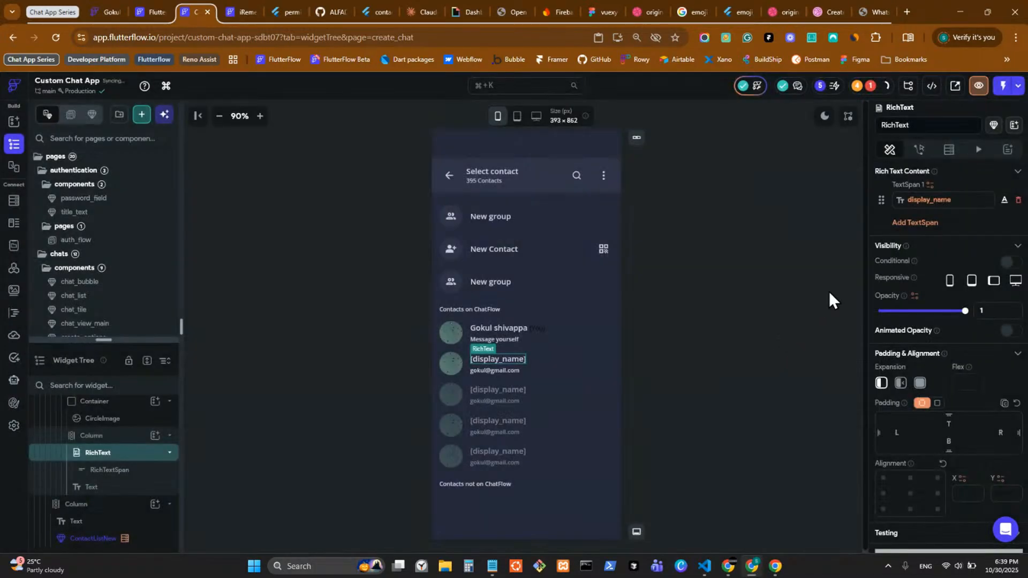
pyautogui.click(931, 200)
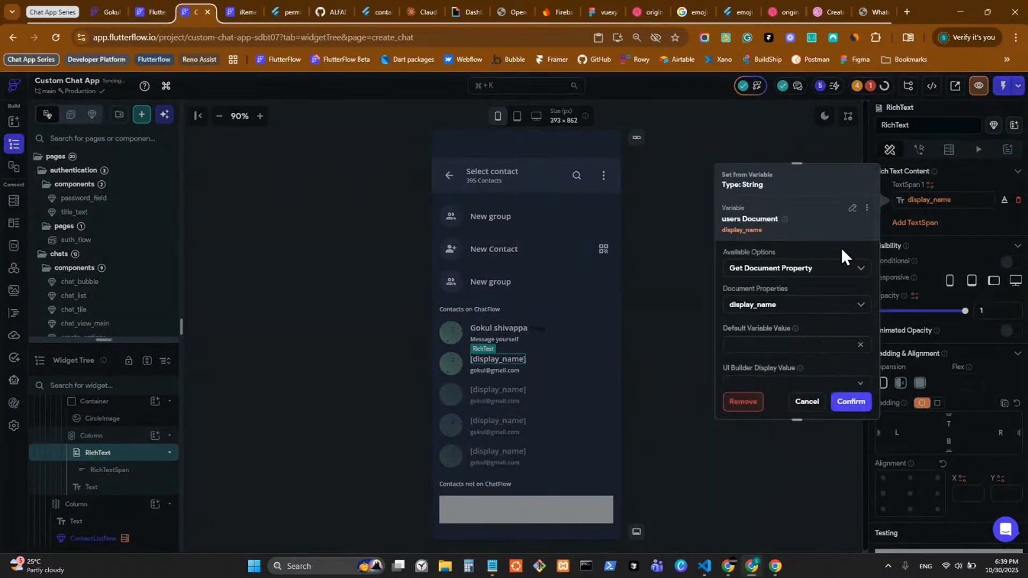
pyautogui.click(767, 345)
pyautogui.write('--')
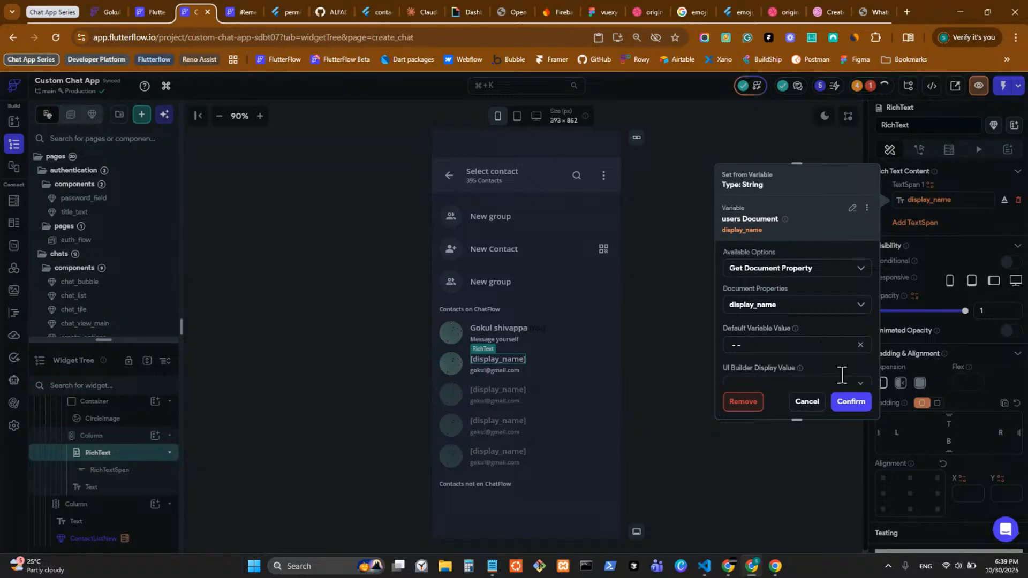
pyautogui.click(852, 403)
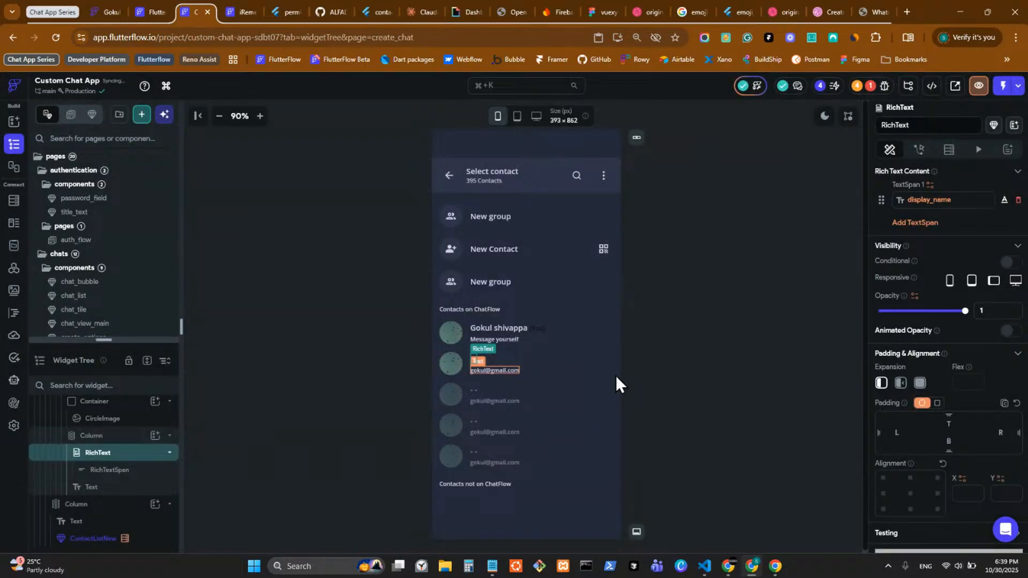
pyautogui.click(495, 371)
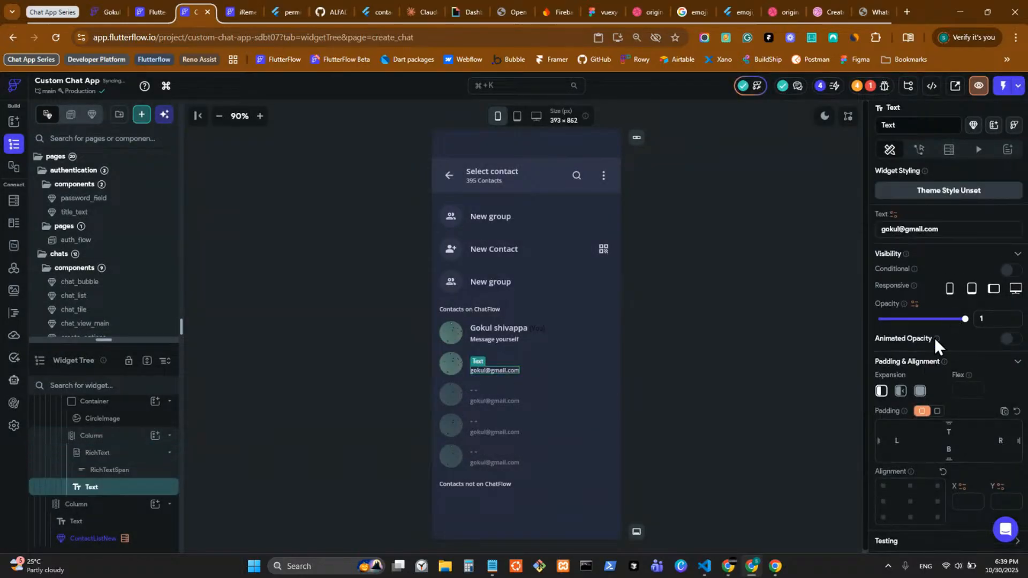
# Step: Bind the contact row's email Text to the users document's email field
pyautogui.click(894, 214)
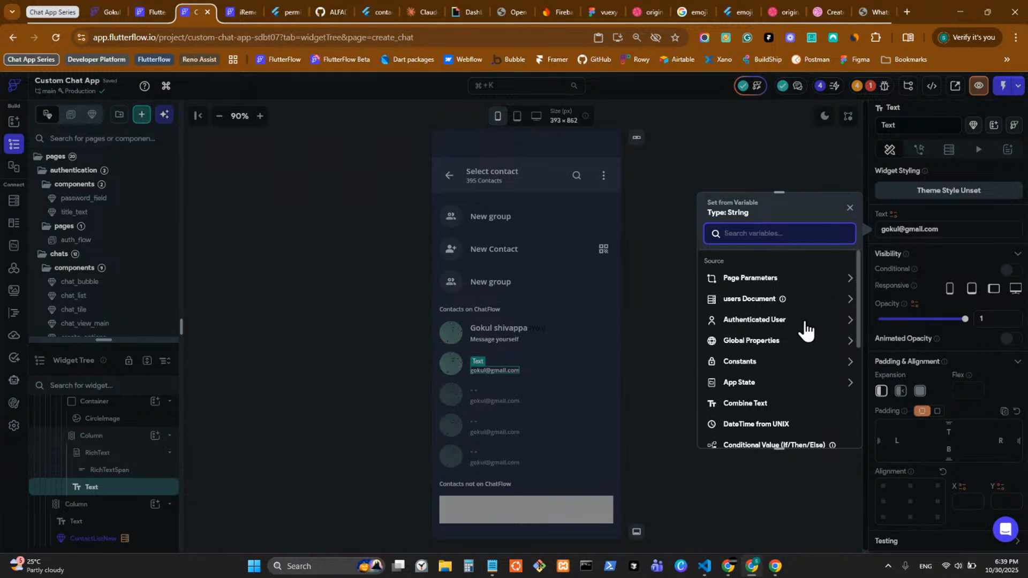
pyautogui.click(748, 298)
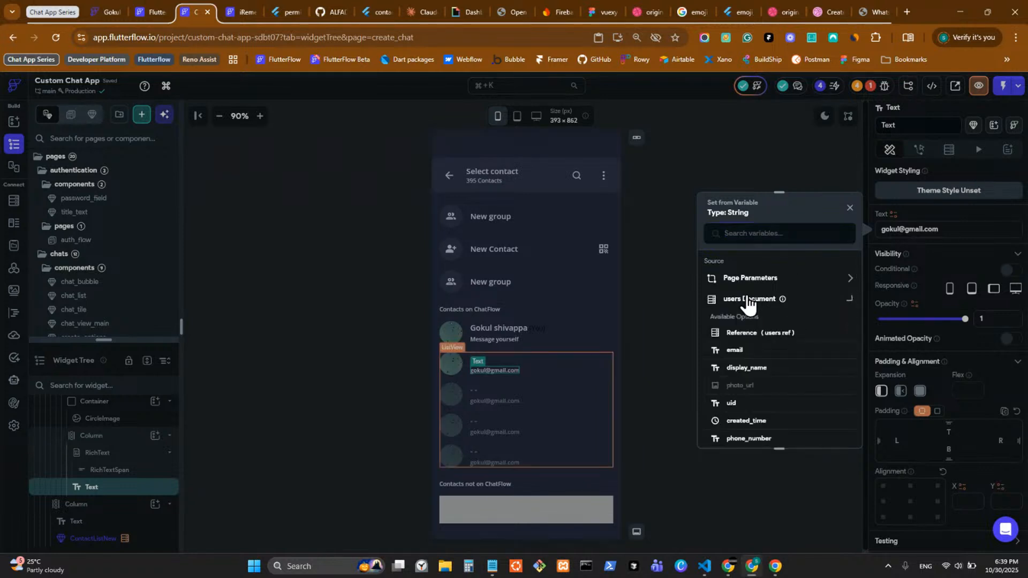
pyautogui.click(742, 350)
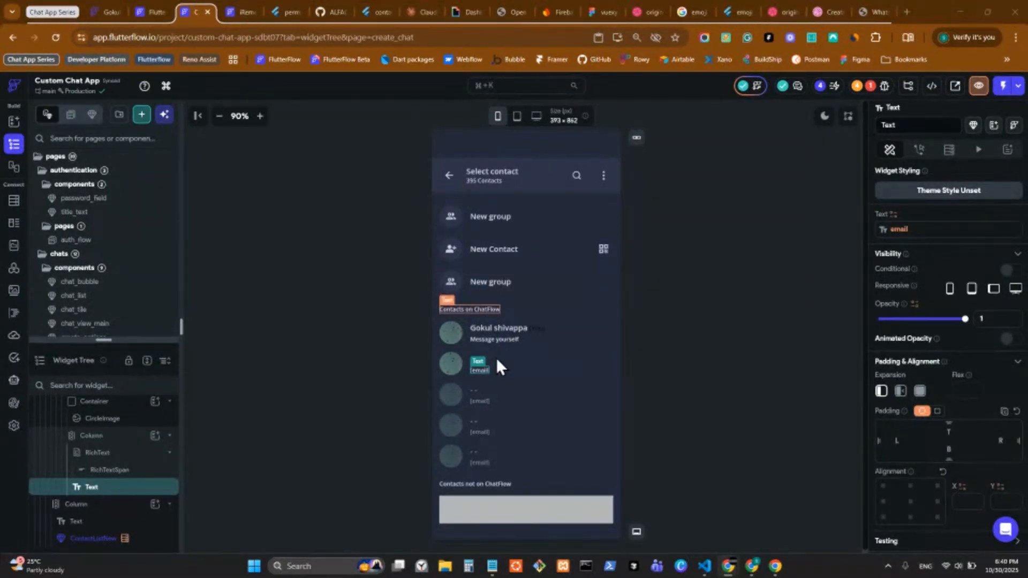
pyautogui.click(455, 367)
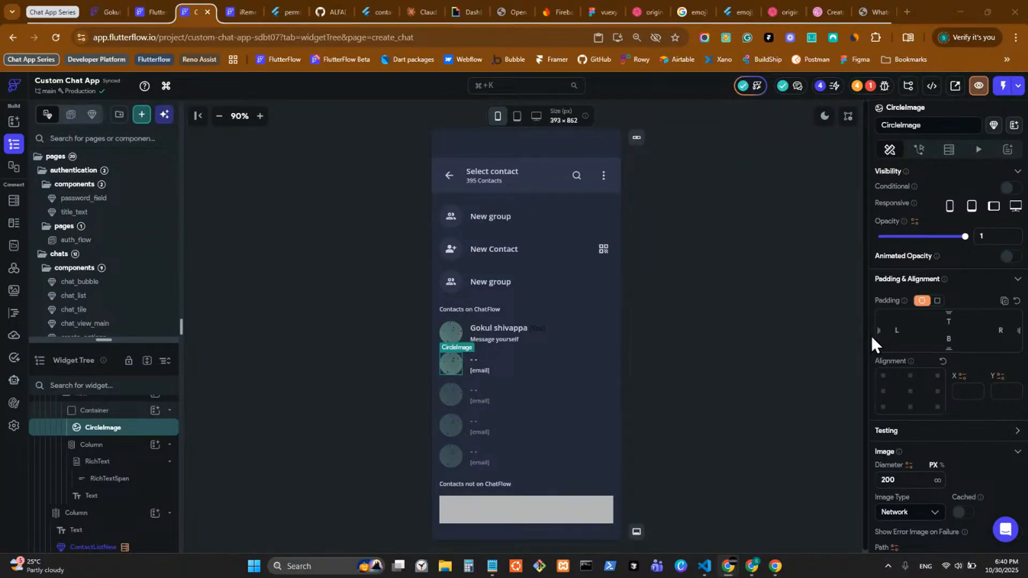
# Step: Bind the CircleImage's Path to the users document's photo_url field
pyautogui.scroll(-1, 849, 374)
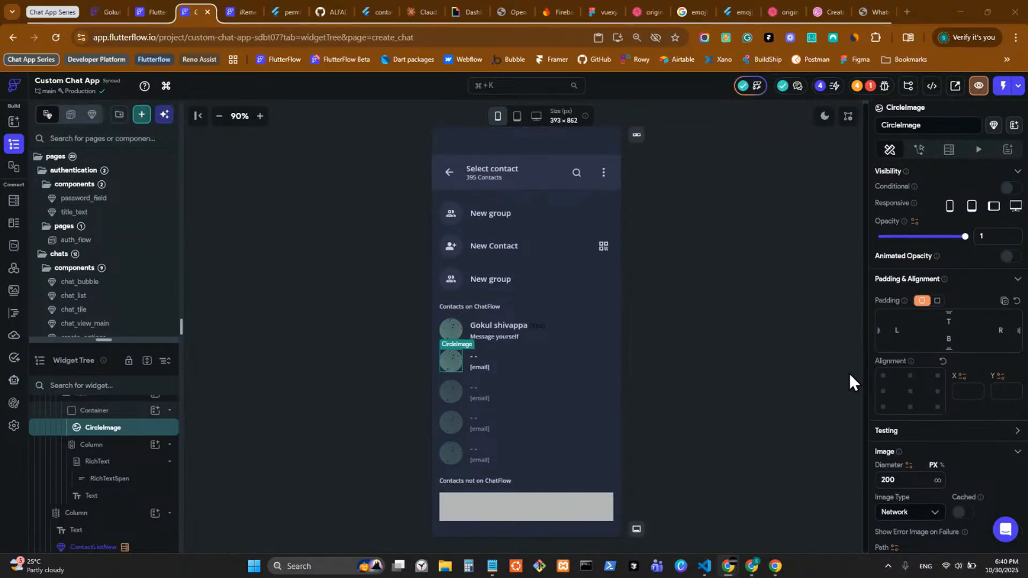
pyautogui.scroll(1, 849, 372)
pyautogui.scroll(-1, 849, 371)
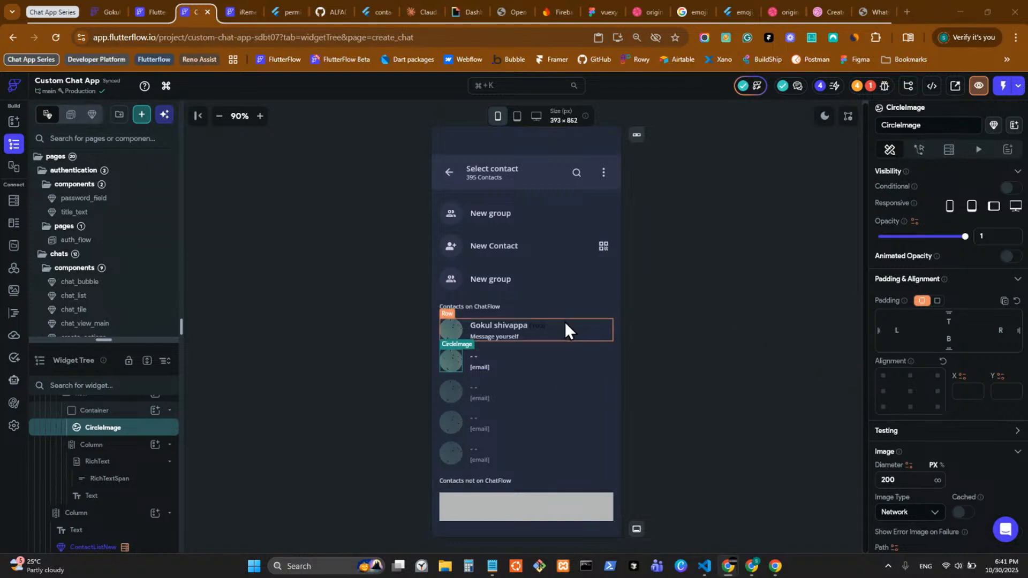
pyautogui.scroll(-3, 932, 413)
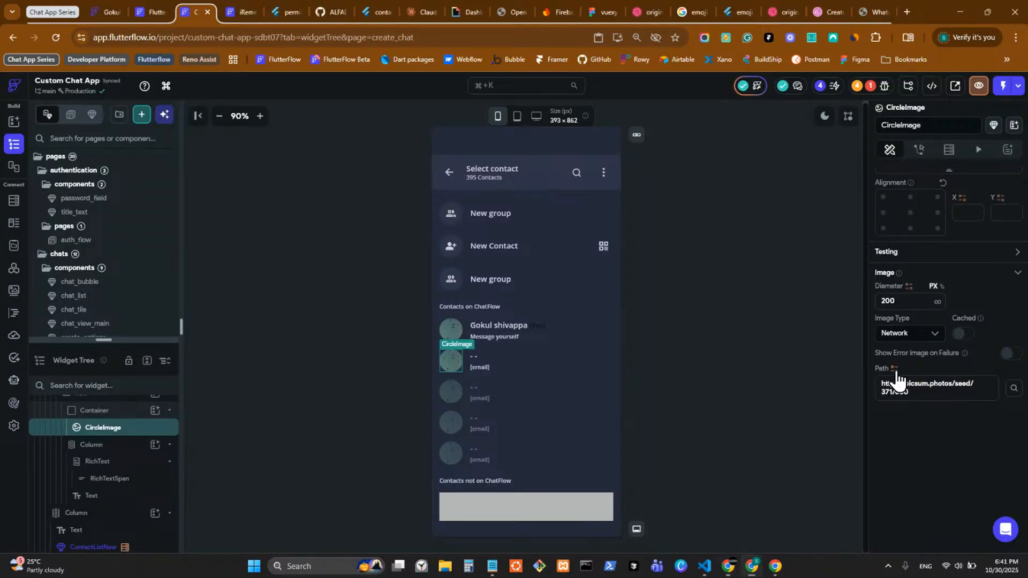
pyautogui.click(895, 369)
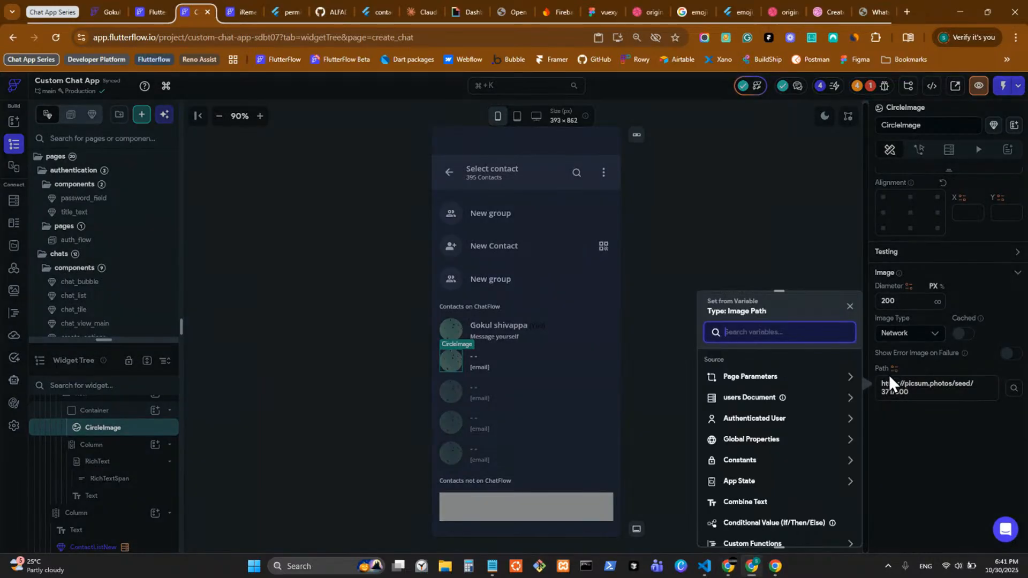
pyautogui.click(821, 397)
pyautogui.scroll(-1, 785, 500)
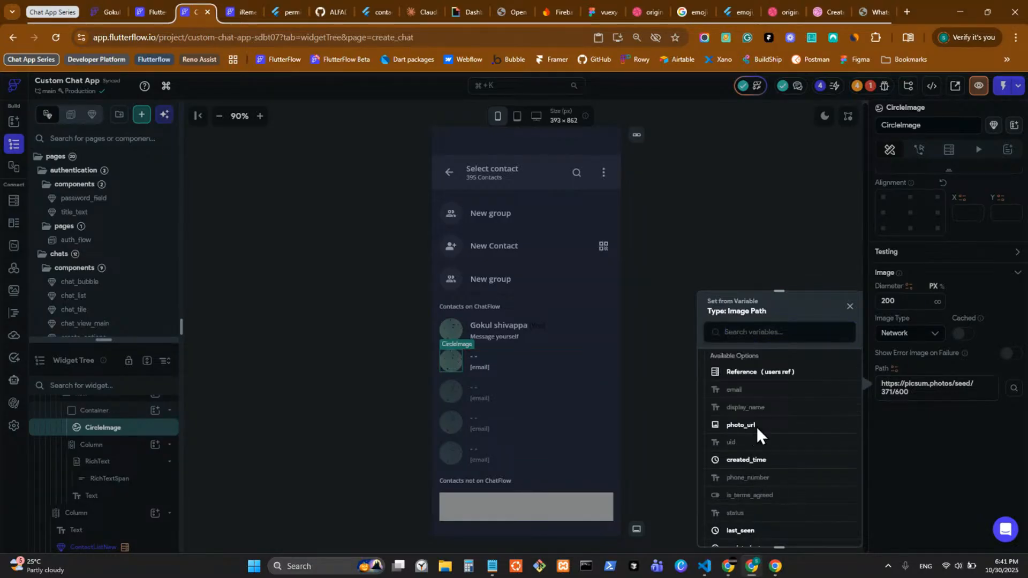
pyautogui.click(757, 426)
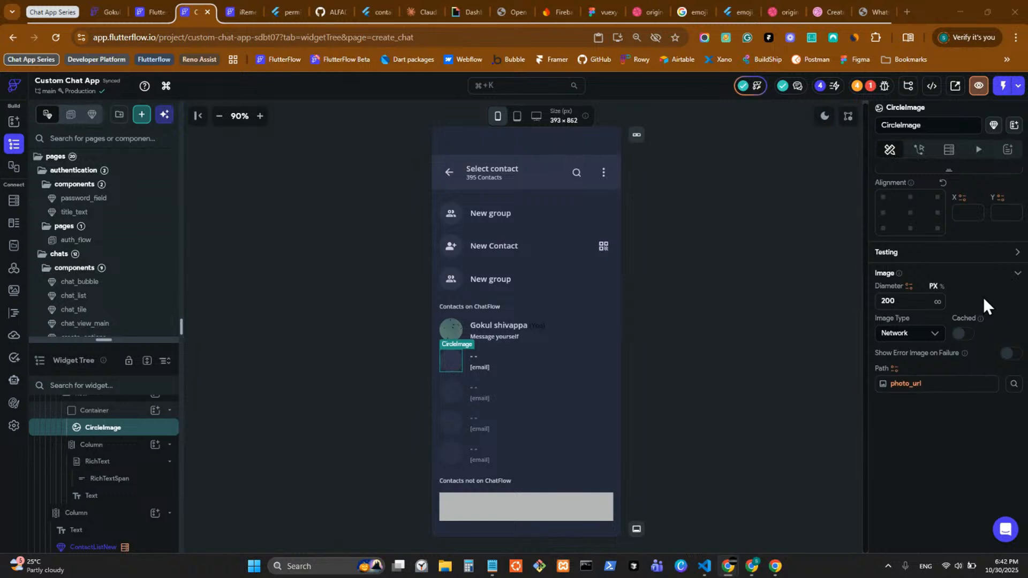
pyautogui.click(525, 363)
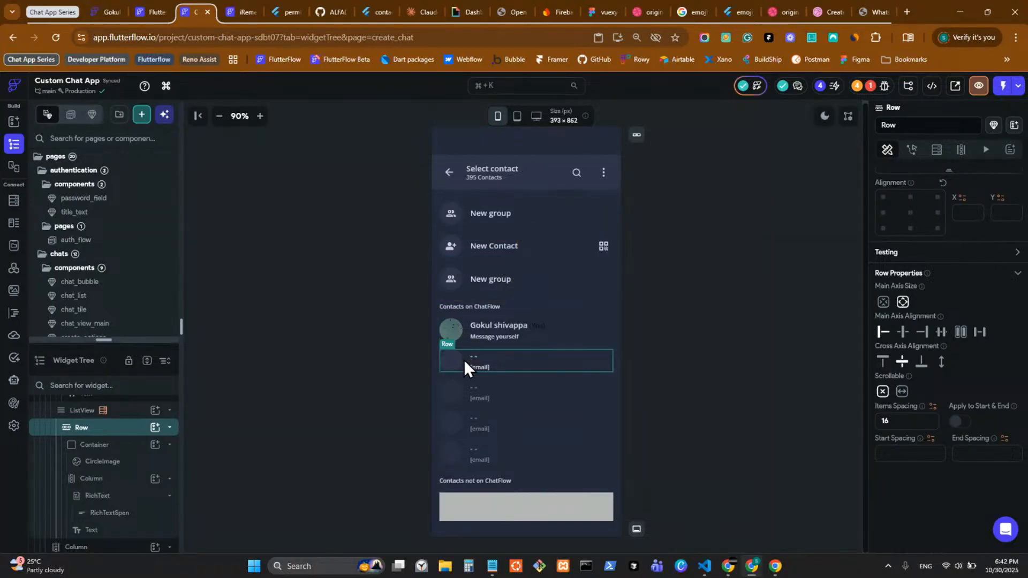
# Step: Open the contact row's widget options, then dismiss them without acting
pyautogui.scroll(-2, 490, 384)
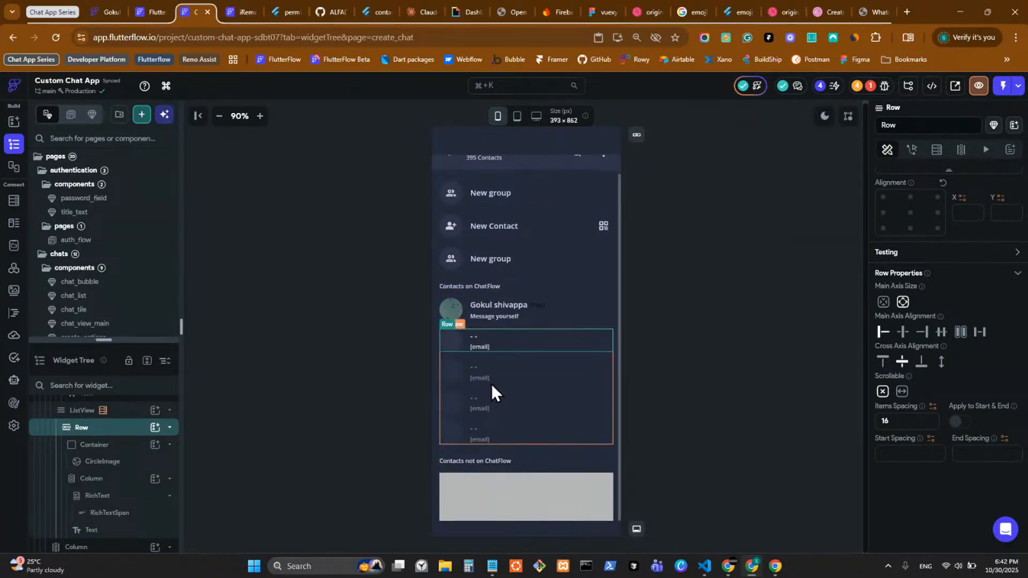
pyautogui.scroll(2, 496, 383)
pyautogui.scroll(-2, 496, 381)
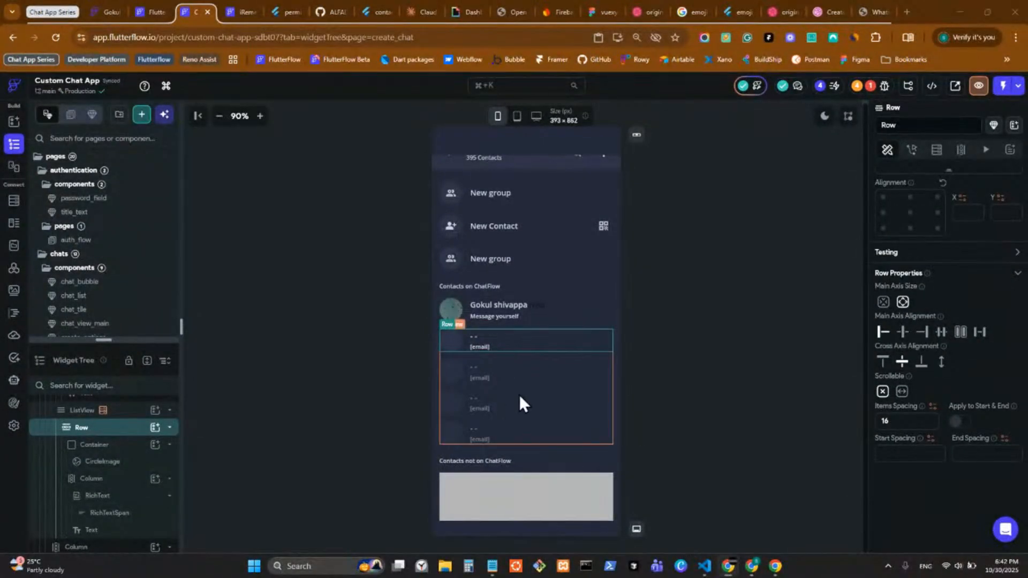
pyautogui.rightClick(467, 347)
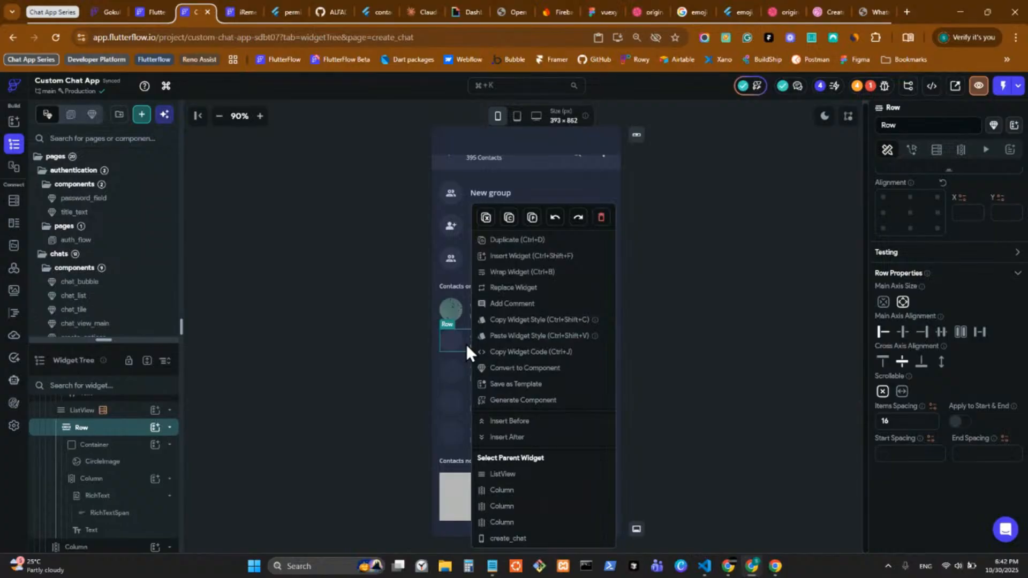
pyautogui.click(730, 381)
# Step: Check the email text's binding without changes, then bring up the contact row's widget options
pyautogui.click(476, 347)
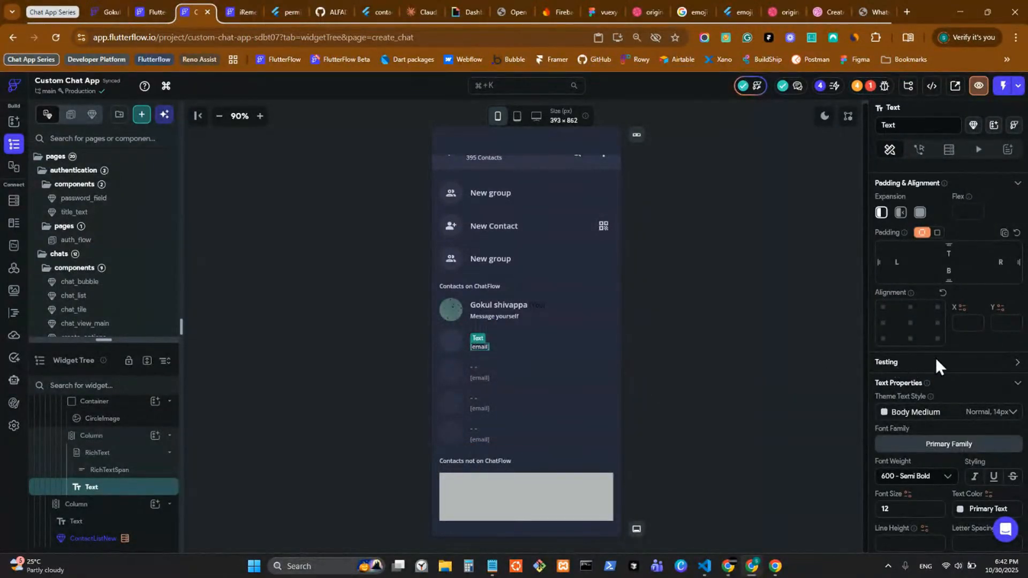
pyautogui.scroll(3, 937, 364)
pyautogui.click(900, 229)
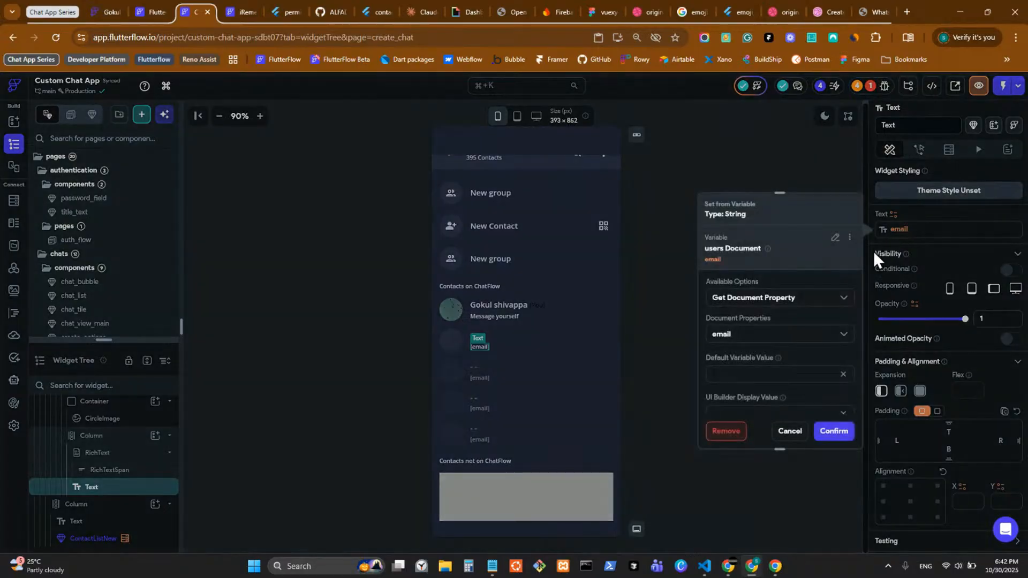
pyautogui.click(655, 328)
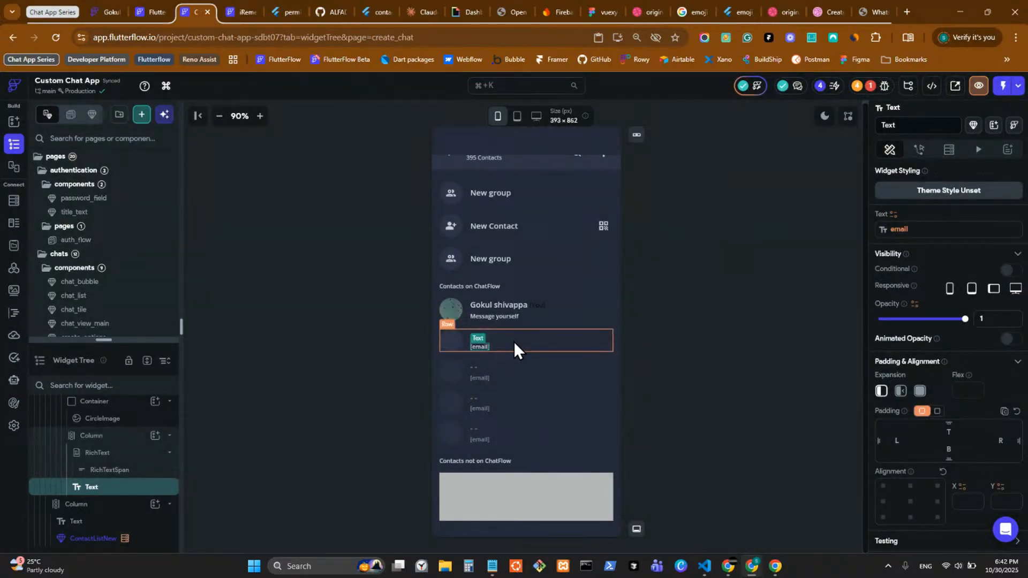
pyautogui.click(514, 343)
pyautogui.rightClick(513, 341)
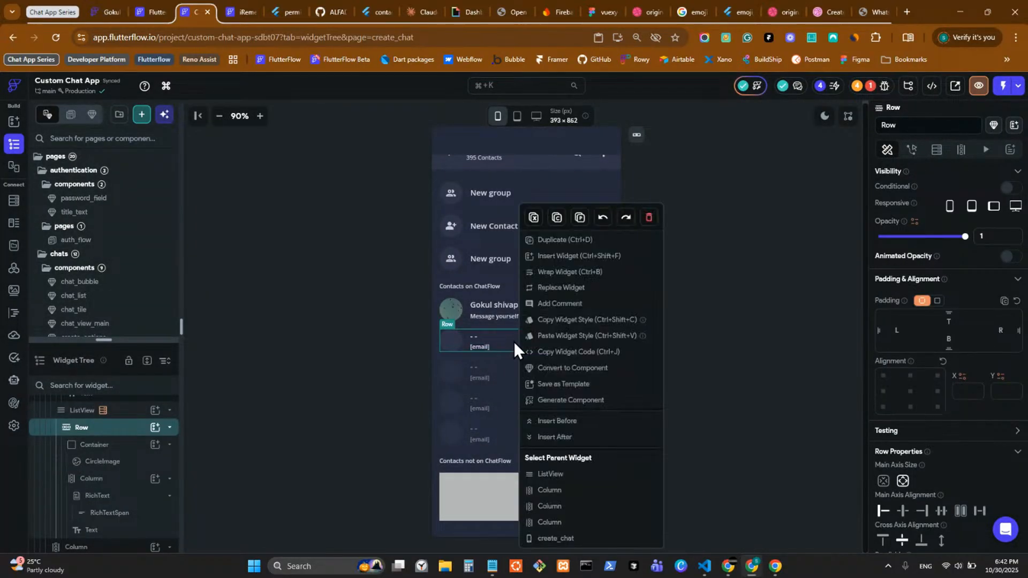
# Step: Convert the contact row into a component named contact_card
pyautogui.click(598, 370)
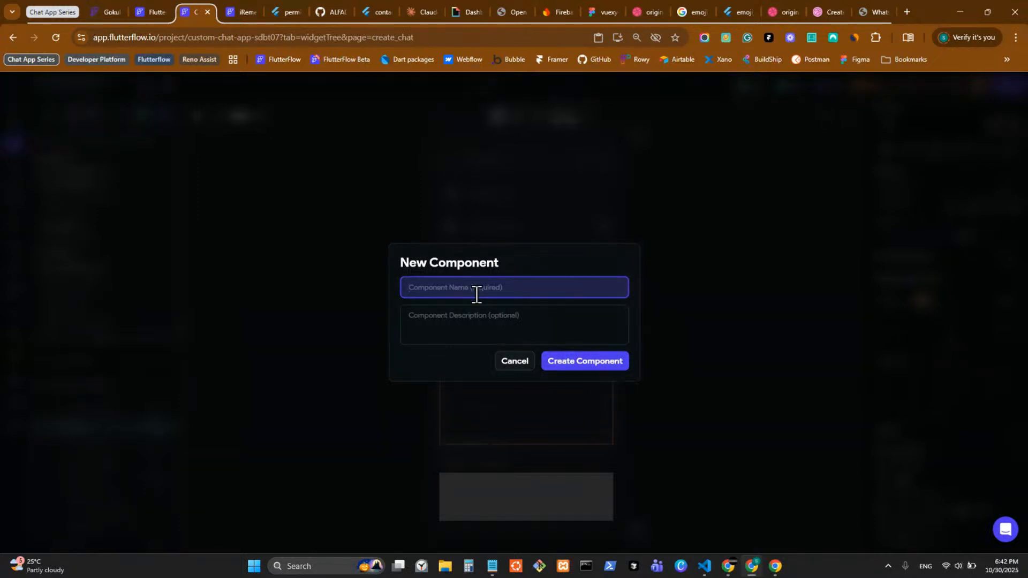
pyautogui.write('contact_card')
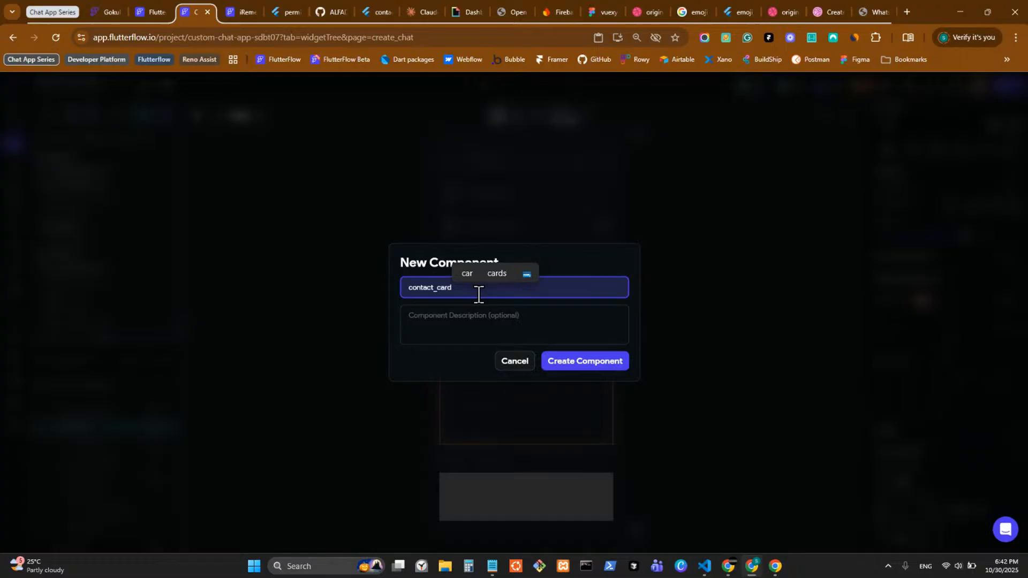
pyautogui.click(599, 372)
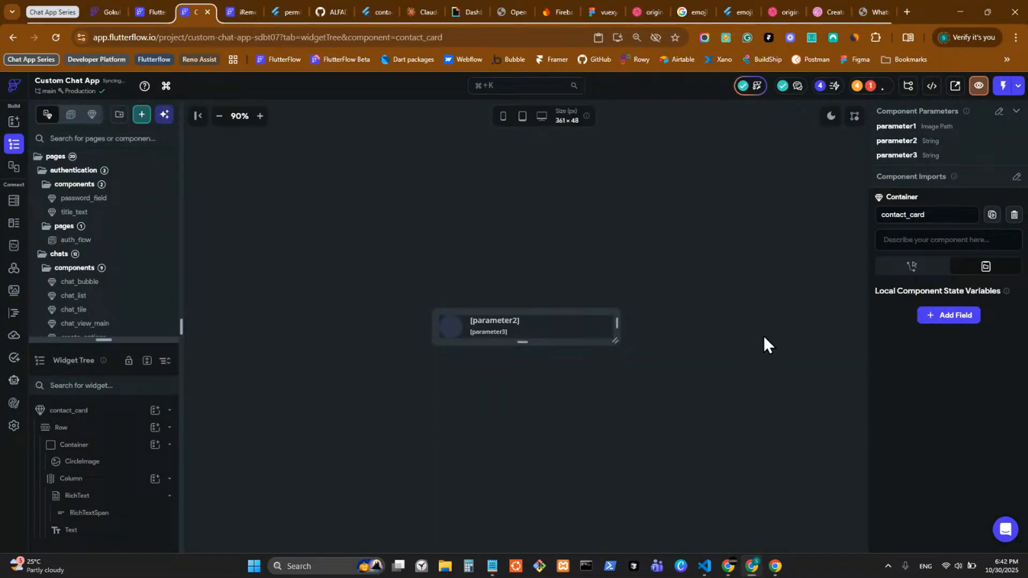
# Step: Rename contact_card's parameters to image, name and email and confirm
pyautogui.click(999, 111)
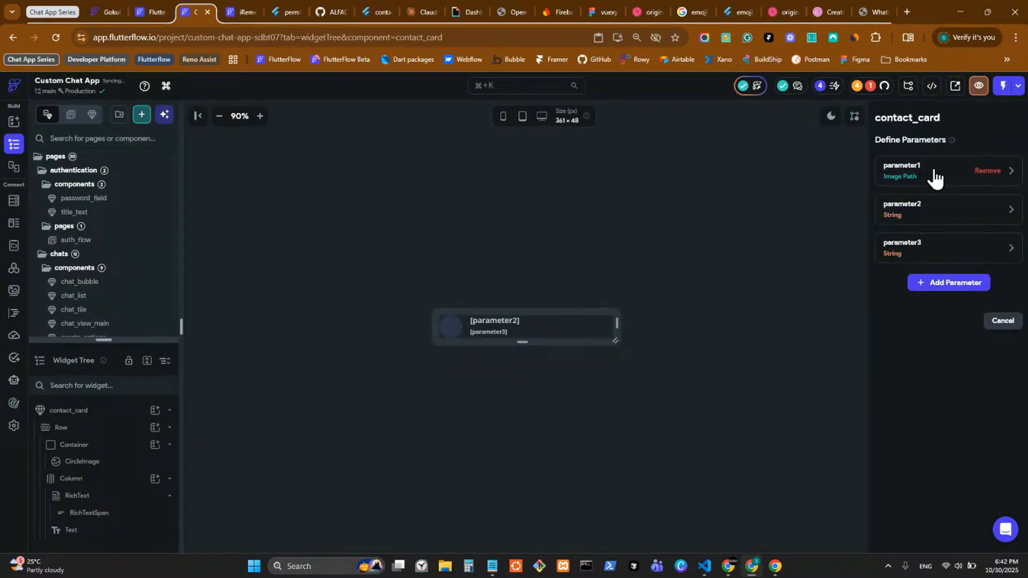
pyautogui.click(935, 174)
pyautogui.doubleClick(939, 204)
pyautogui.write('image')
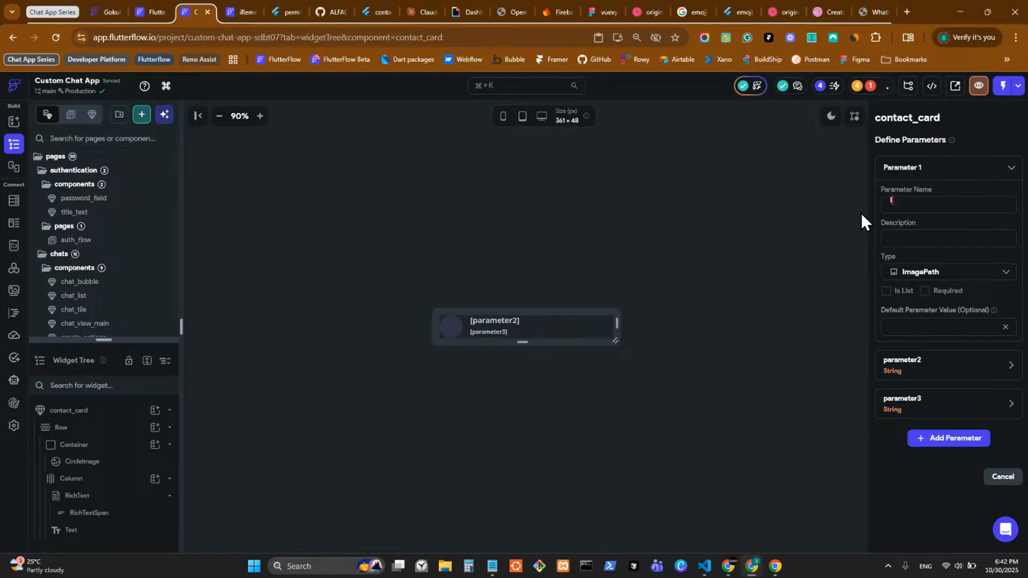
pyautogui.click(908, 379)
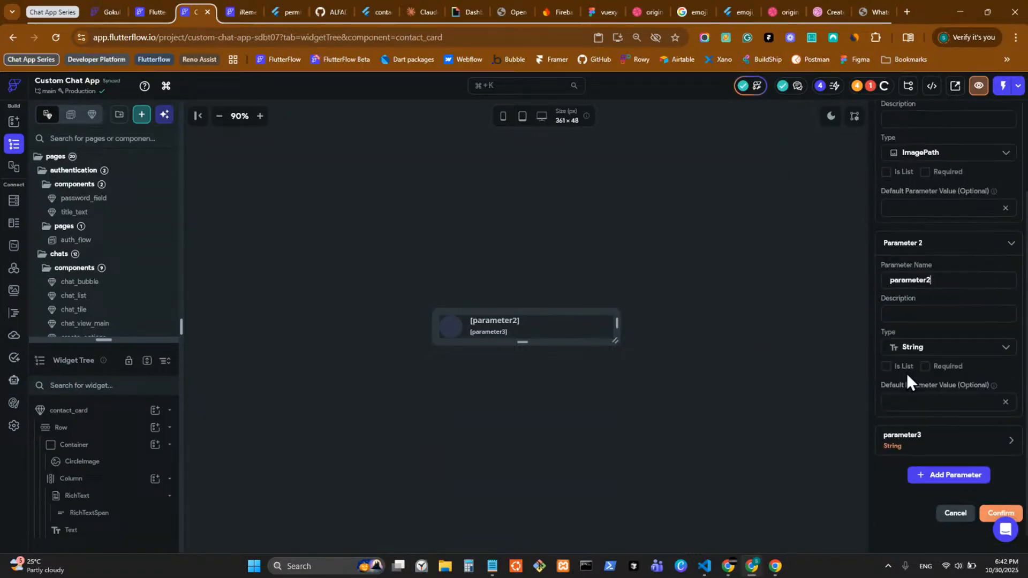
pyautogui.doubleClick(941, 280)
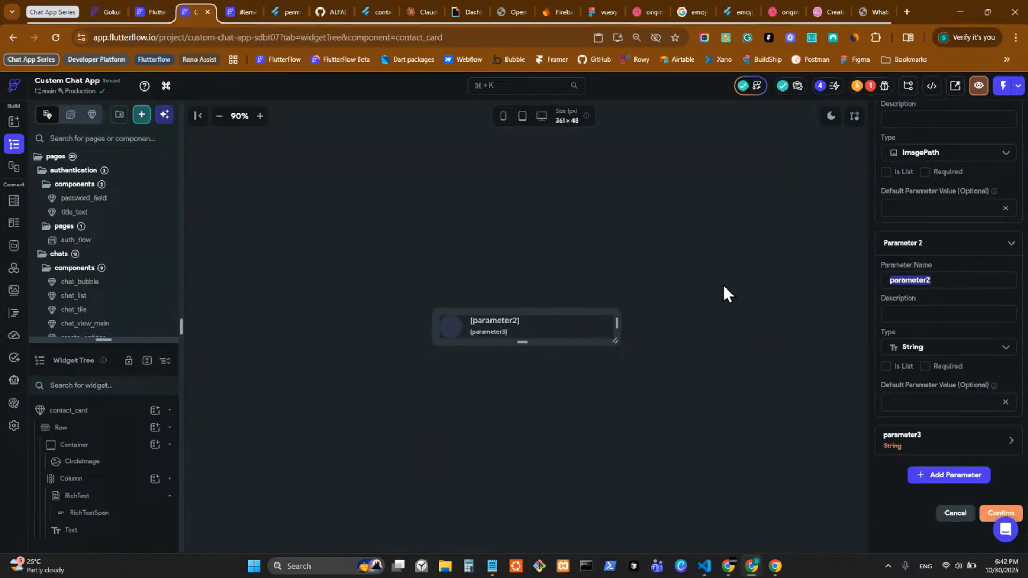
pyautogui.write('name')
pyautogui.click(893, 442)
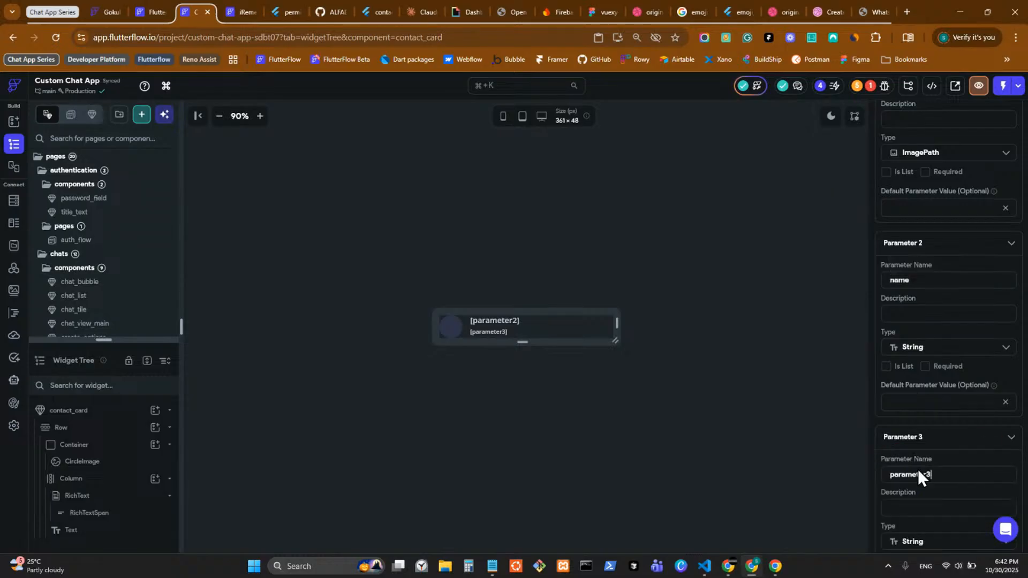
pyautogui.doubleClick(945, 415)
pyautogui.write('email')
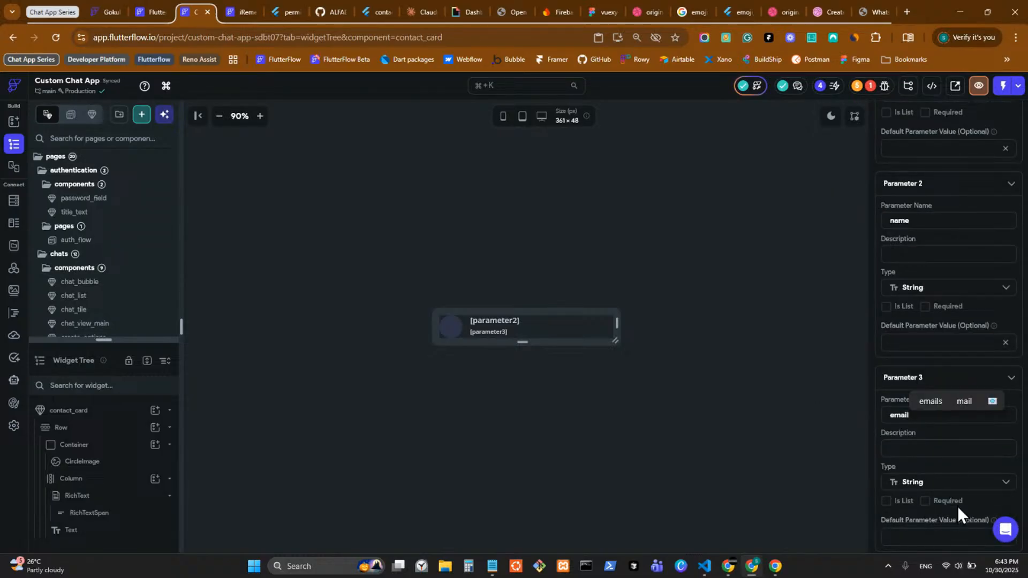
pyautogui.scroll(-3, 957, 506)
pyautogui.click(998, 490)
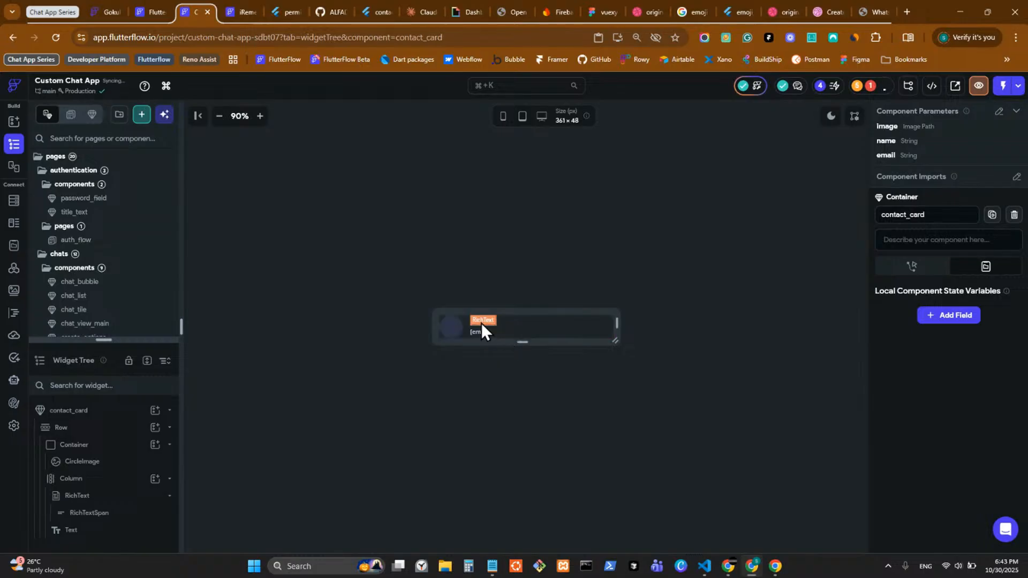
# Step: Select the component's CircleImage and rearrange the left panel
pyautogui.click(456, 333)
pyautogui.scroll(-5, 975, 468)
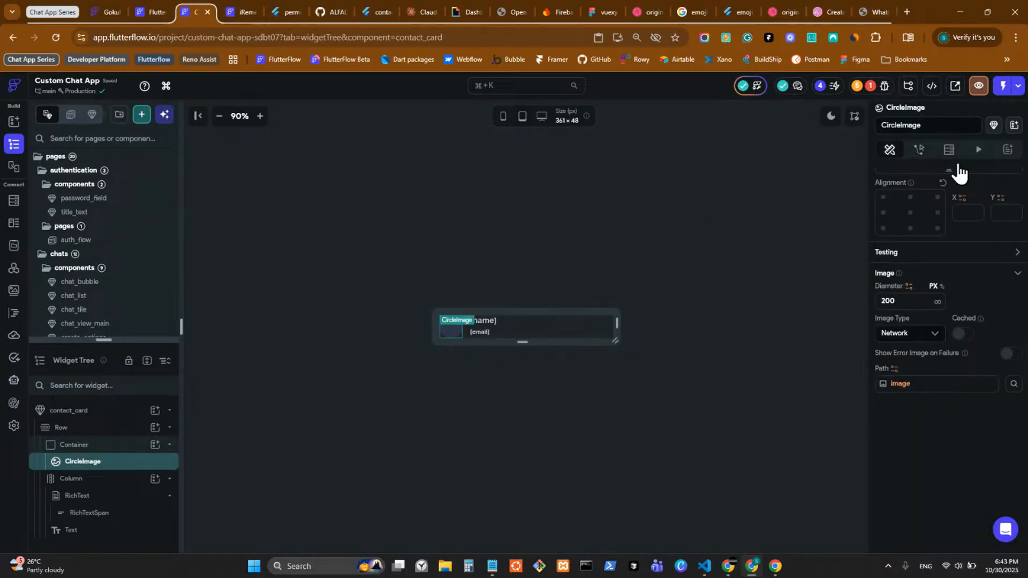
pyautogui.scroll(5, 982, 303)
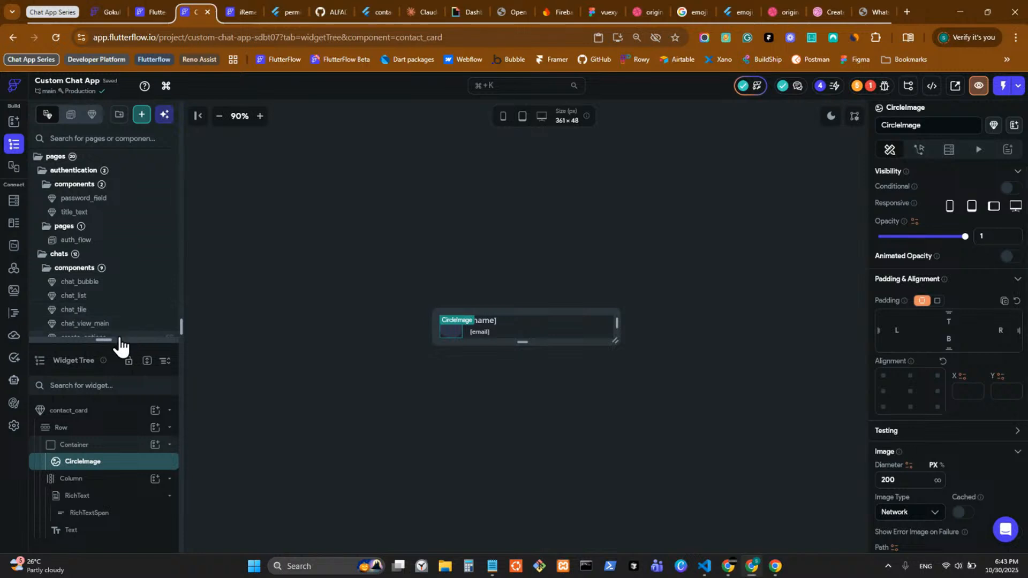
pyautogui.moveTo(115, 341); pyautogui.dragTo(132, 569)
# Step: Move contact_card into the shared folder and return to the create_chat page
pyautogui.scroll(-2, 119, 457)
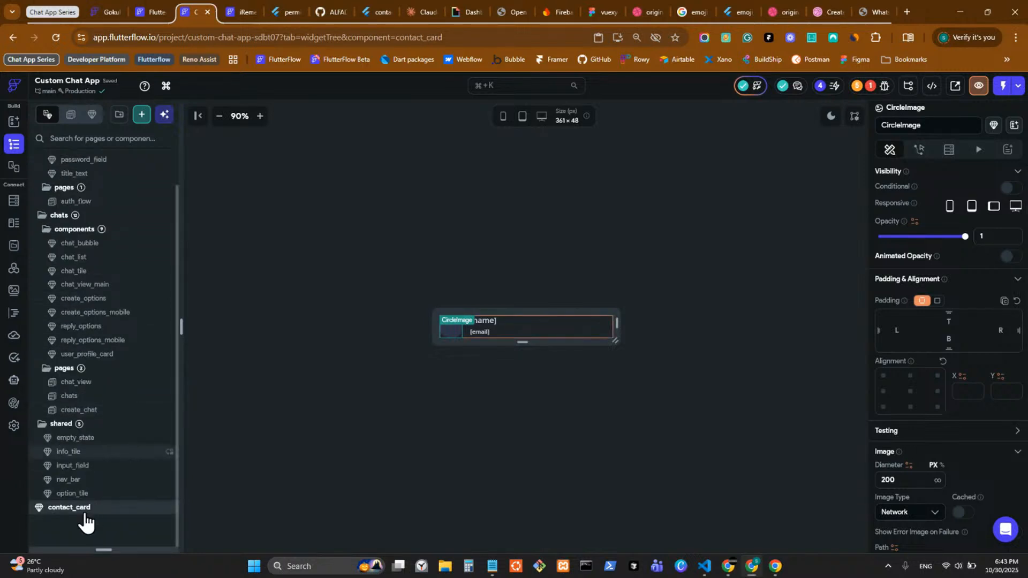
pyautogui.moveTo(85, 508); pyautogui.dragTo(115, 493)
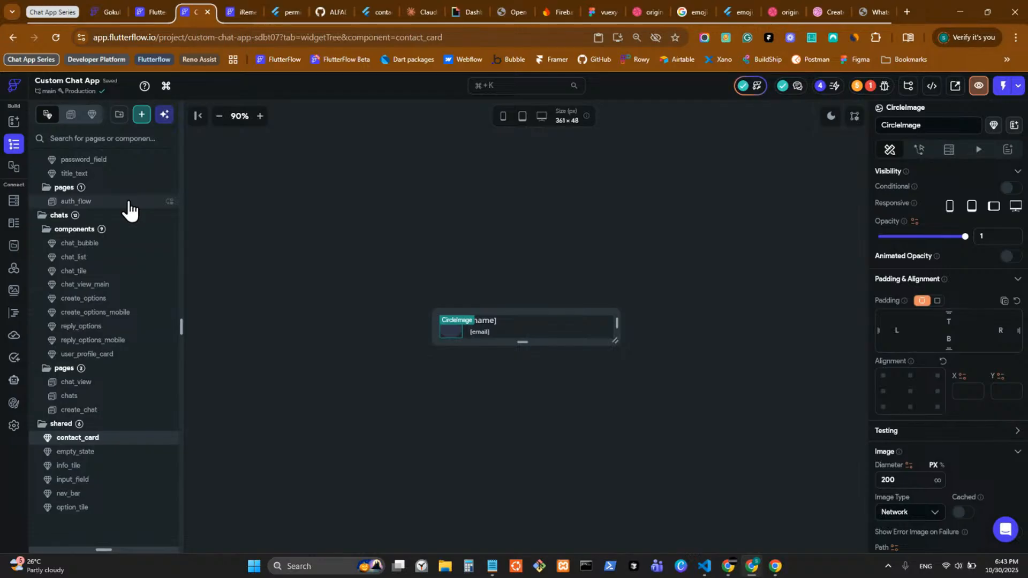
pyautogui.click(126, 412)
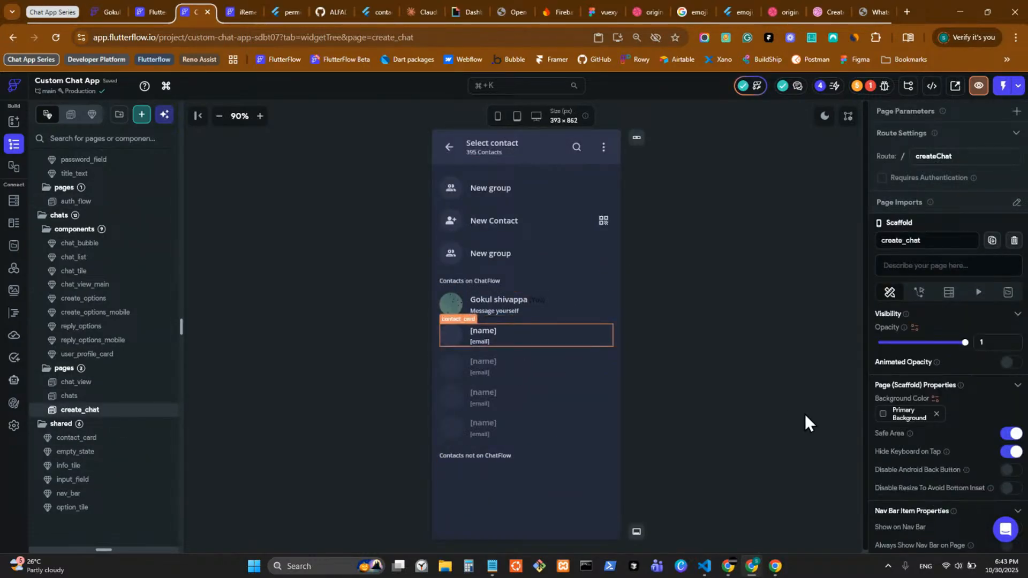
# Step: Open the contact_card instance for editing and show its Component Parameters definitions
pyautogui.click(456, 337)
pyautogui.click(563, 351)
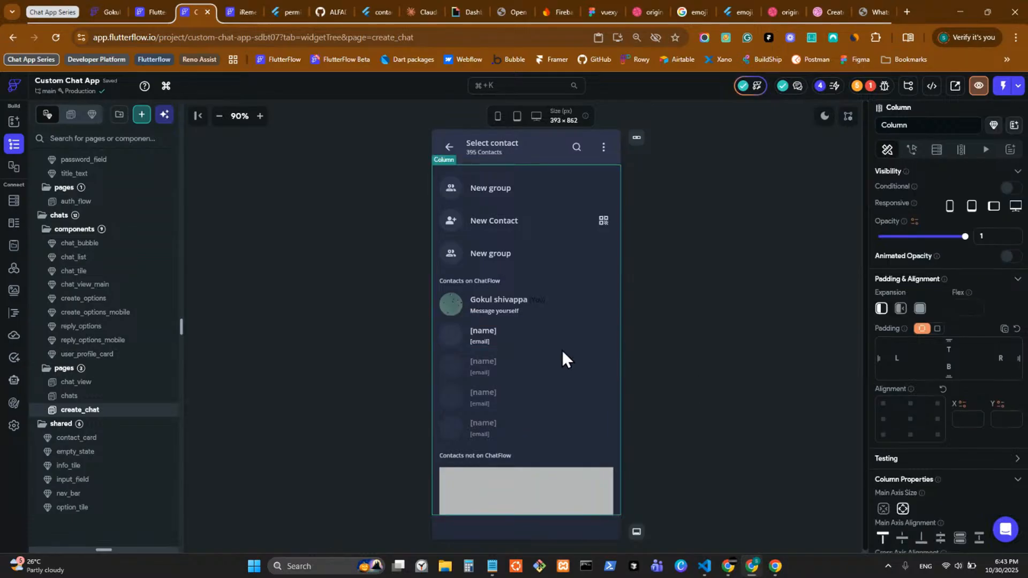
pyautogui.doubleClick(565, 339)
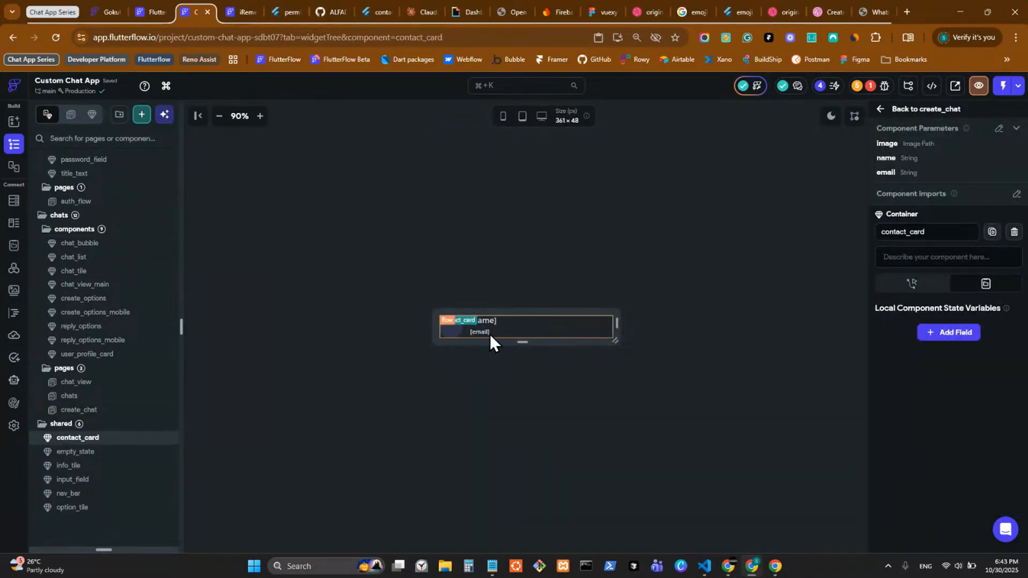
pyautogui.click(466, 331)
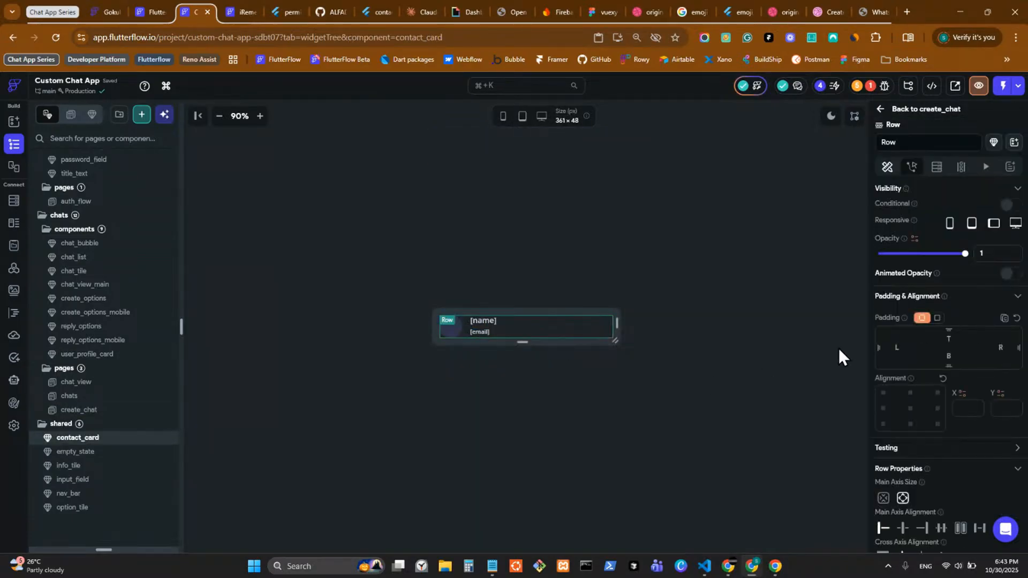
pyautogui.click(912, 167)
pyautogui.click(950, 262)
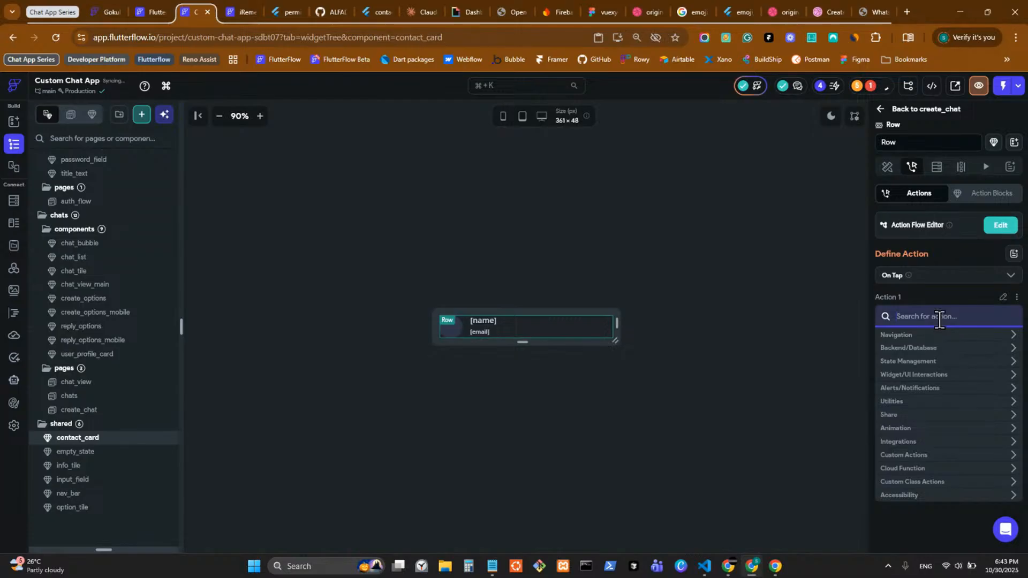
pyautogui.click(721, 286)
pyautogui.click(1000, 130)
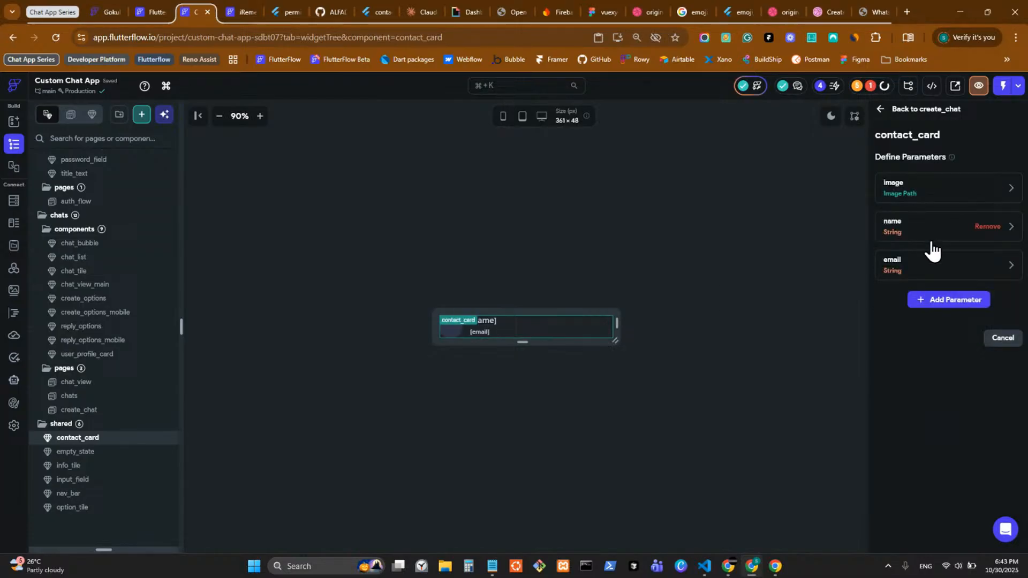
# Step: Add an optional Action-type parameter named onTap to contact_card
pyautogui.click(917, 301)
pyautogui.write('onTap')
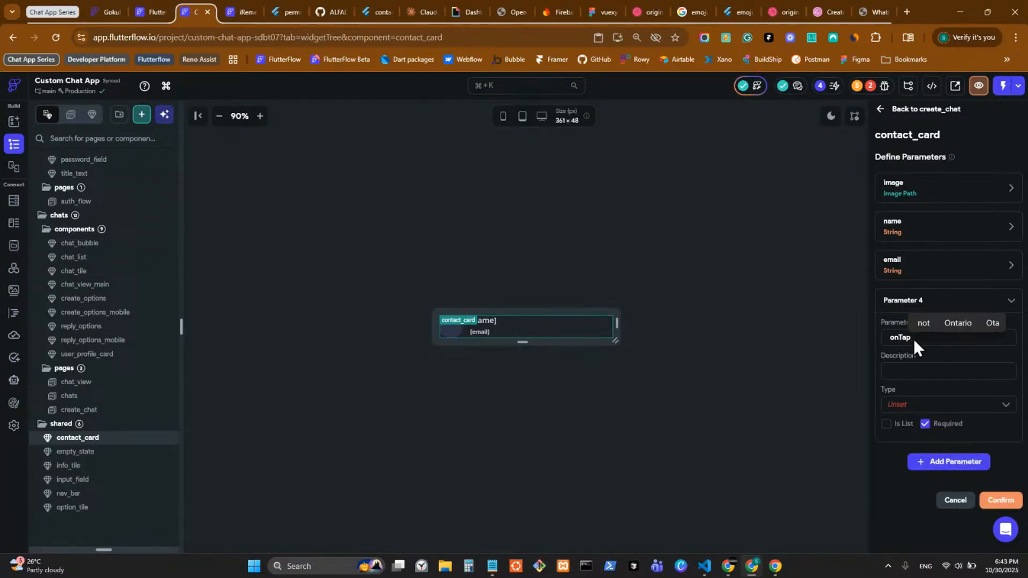
pyautogui.click(932, 405)
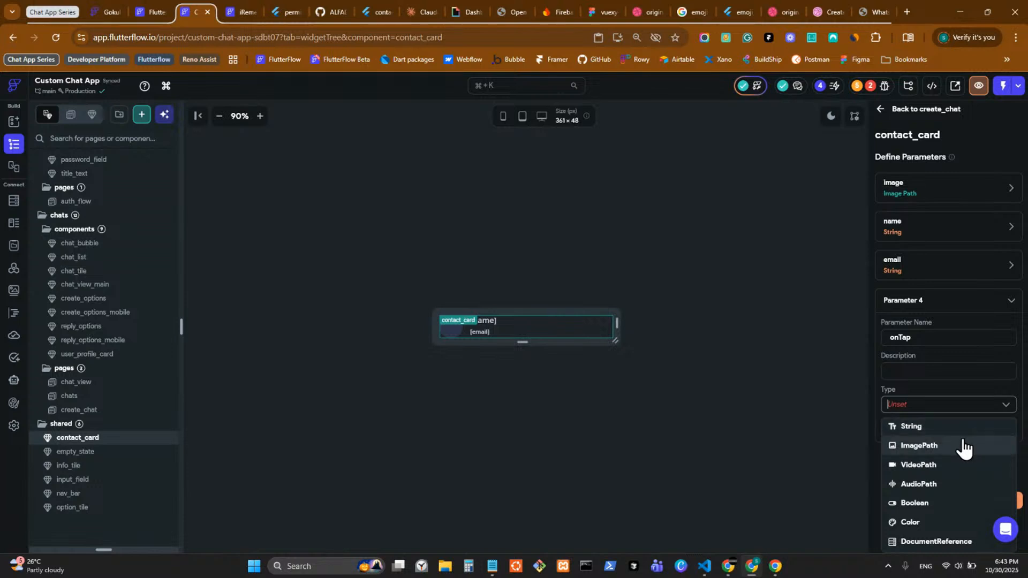
pyautogui.scroll(-2, 958, 471)
pyautogui.scroll(4, 949, 463)
pyautogui.scroll(-5, 949, 464)
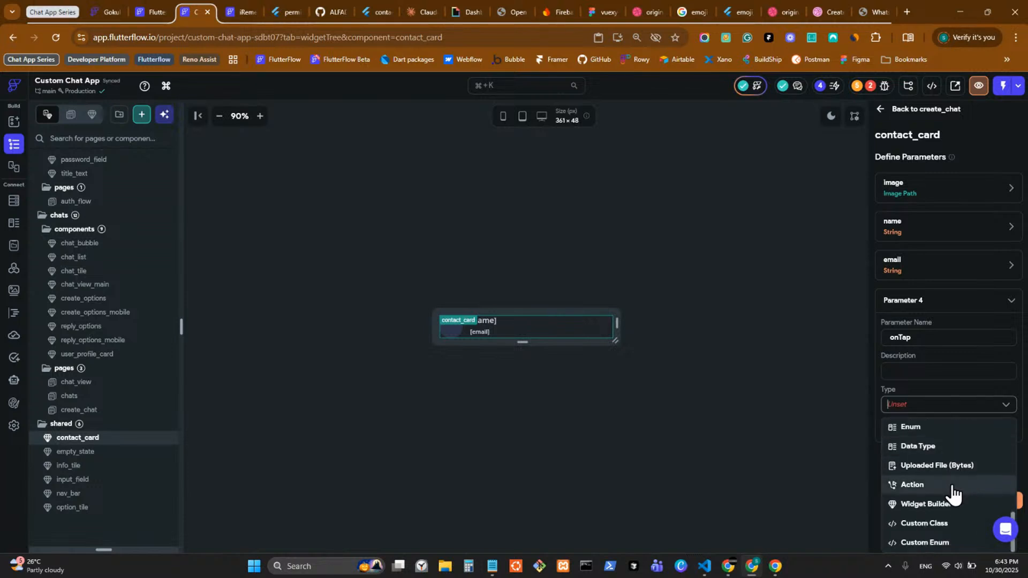
pyautogui.click(949, 485)
pyautogui.click(886, 423)
pyautogui.scroll(-1, 983, 470)
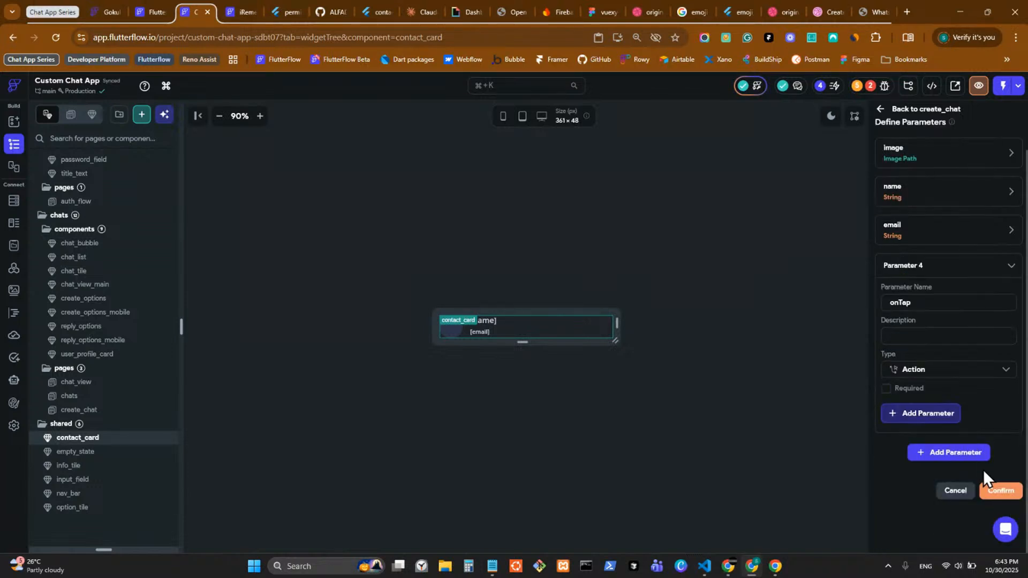
pyautogui.click(997, 492)
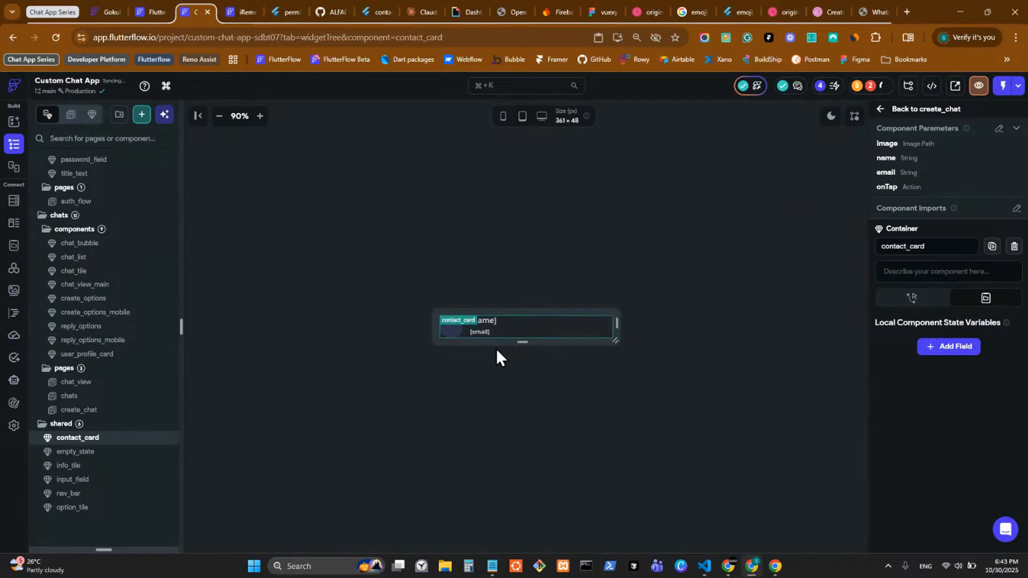
# Step: Add an Execute Callback action to the component that runs onTap
pyautogui.click(911, 298)
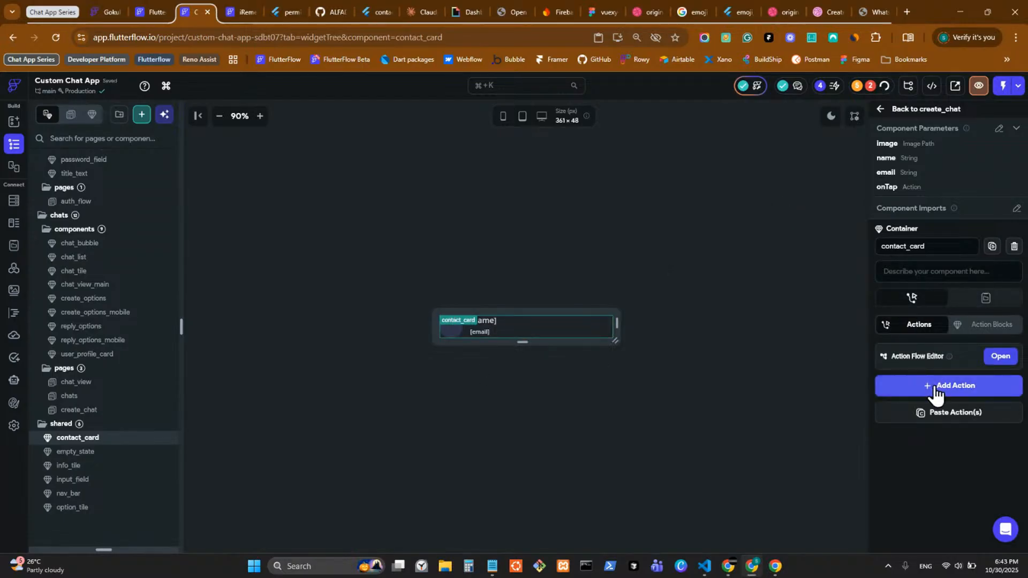
pyautogui.click(935, 387)
pyautogui.write('call')
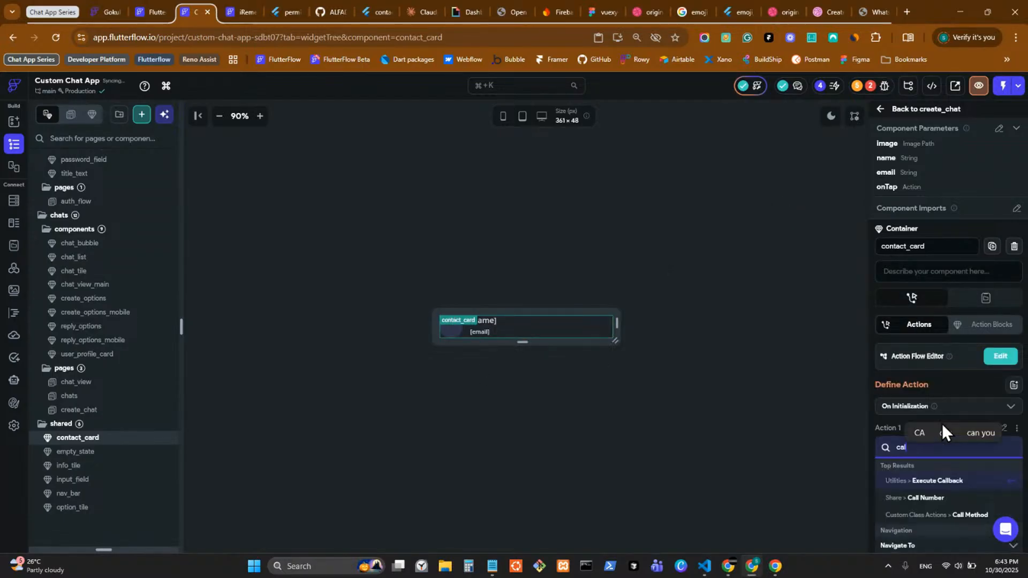
pyautogui.click(948, 481)
pyautogui.scroll(-3, 937, 464)
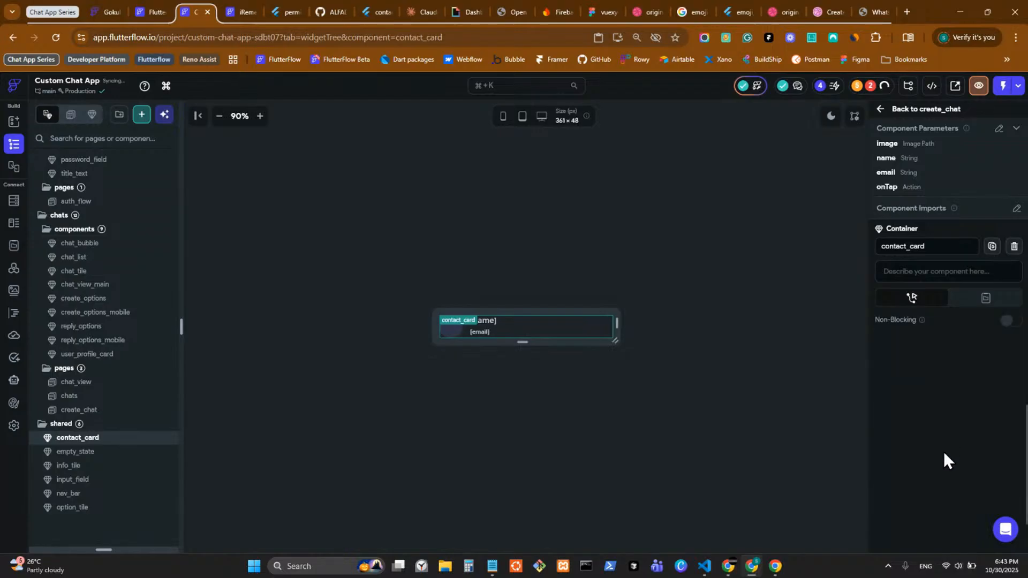
pyautogui.click(935, 358)
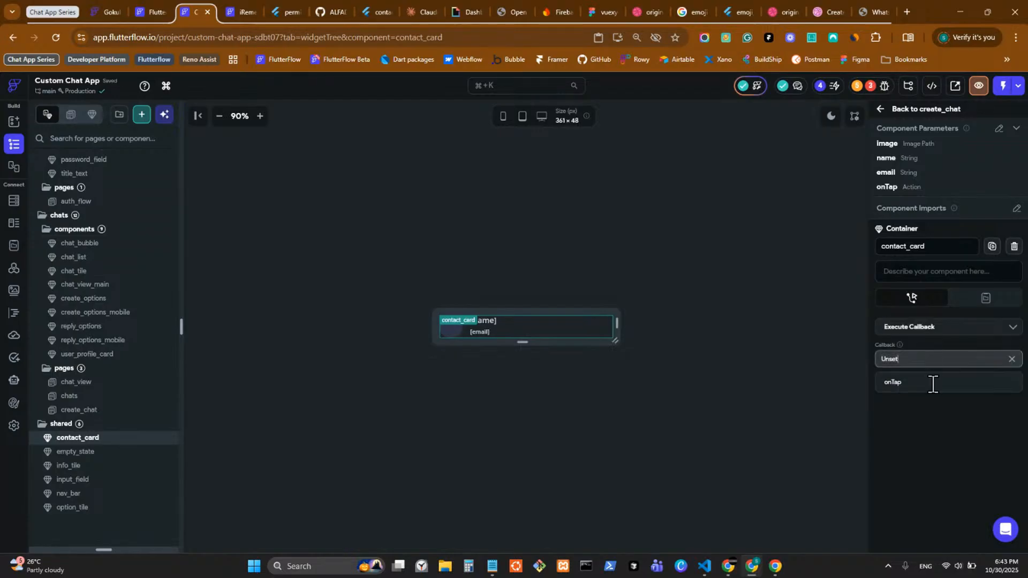
pyautogui.click(935, 383)
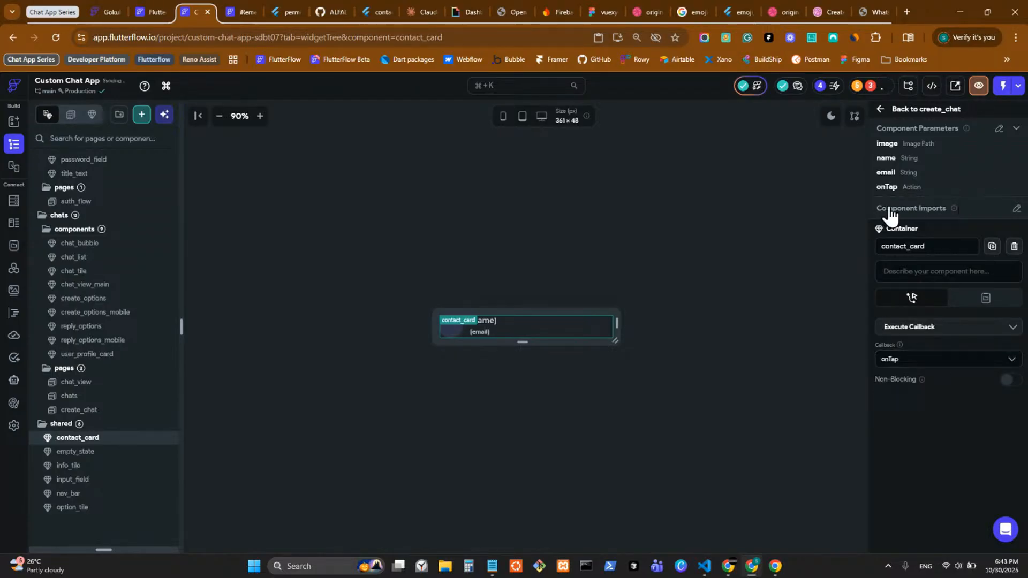
# Step: Back on create_chat, turn on Update Page on Changes for the first contact_card
pyautogui.click(903, 109)
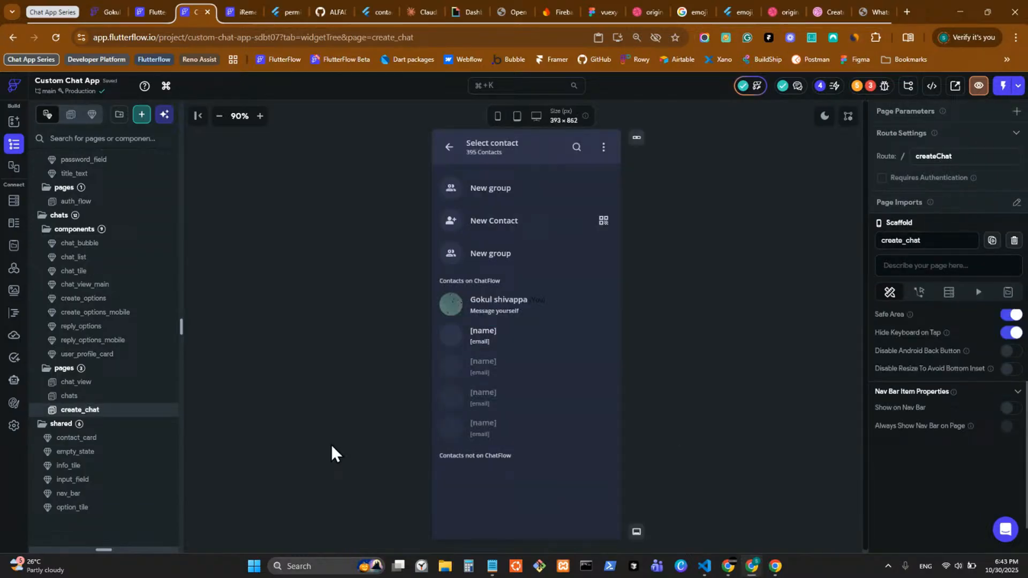
pyautogui.click(466, 348)
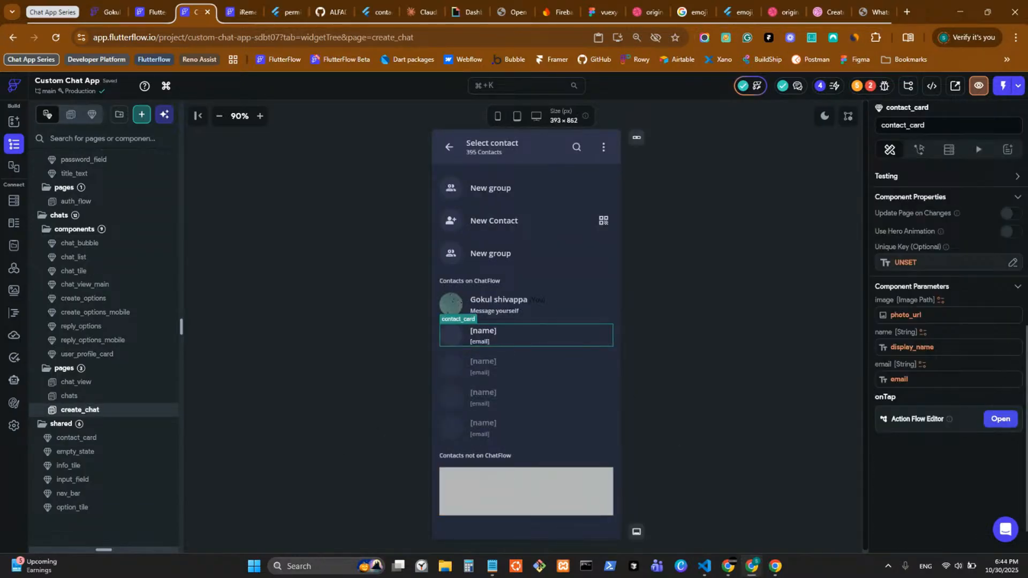
pyautogui.click(1010, 215)
# Step: Set contact_card's Unique Key to the users document reference's Document ID
pyautogui.click(914, 262)
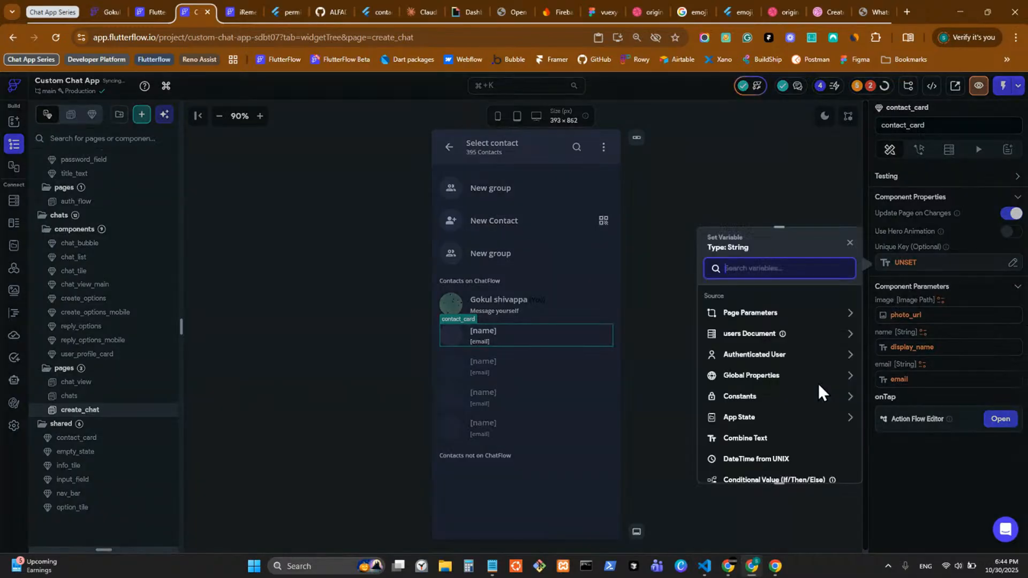
pyautogui.click(753, 334)
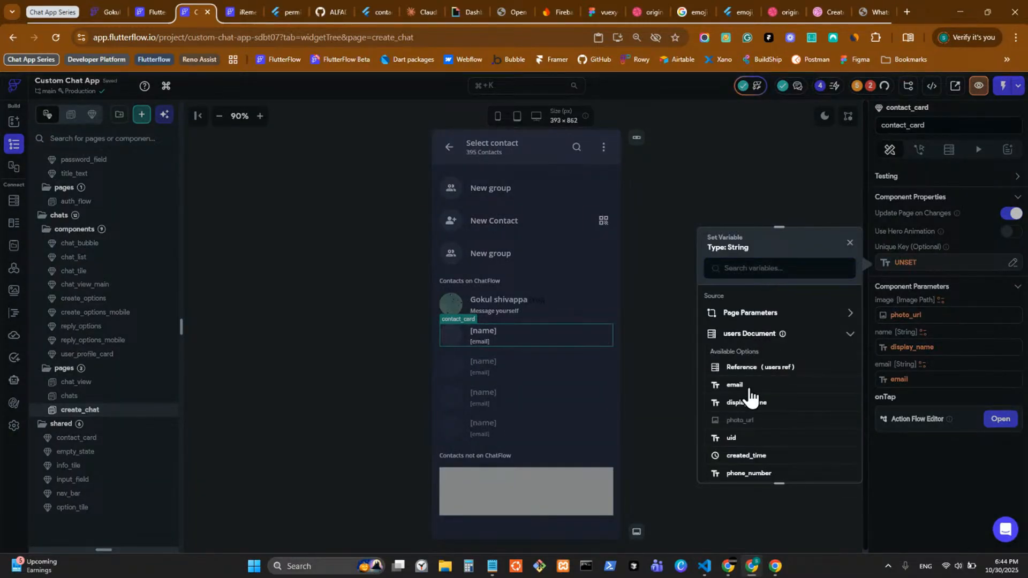
pyautogui.click(766, 368)
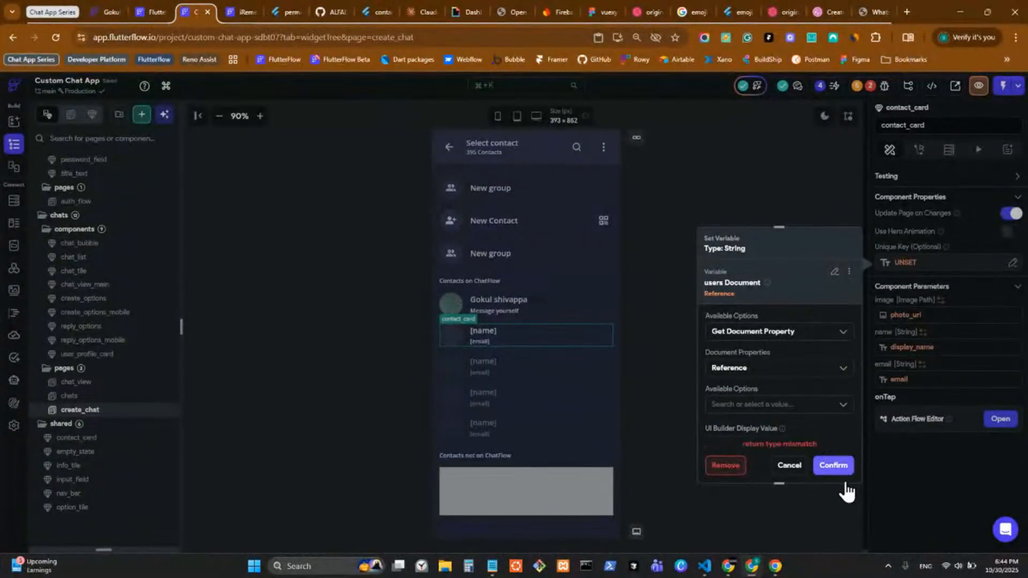
pyautogui.click(802, 411)
pyautogui.click(809, 428)
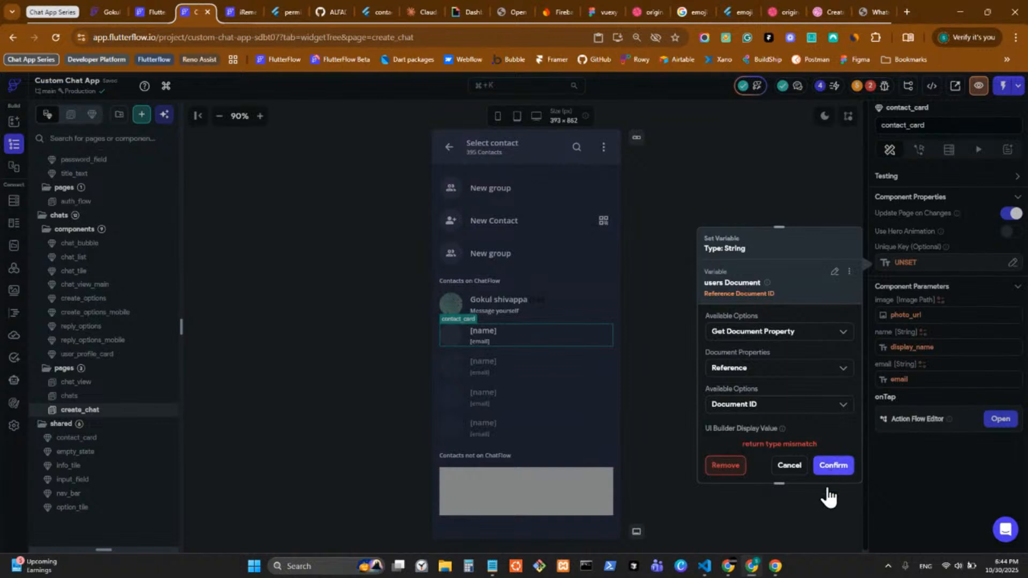
pyautogui.click(834, 466)
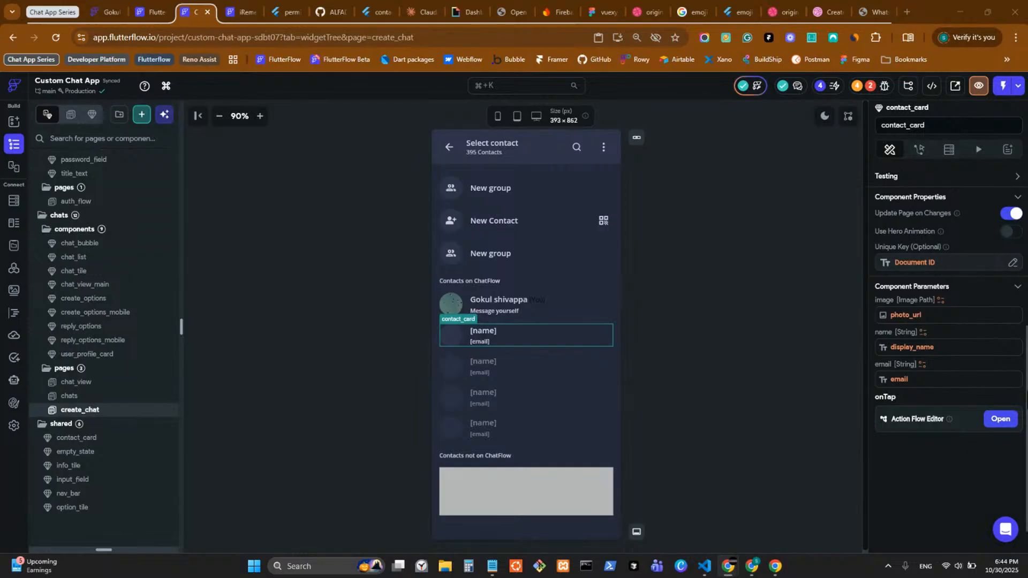
pyautogui.click(999, 421)
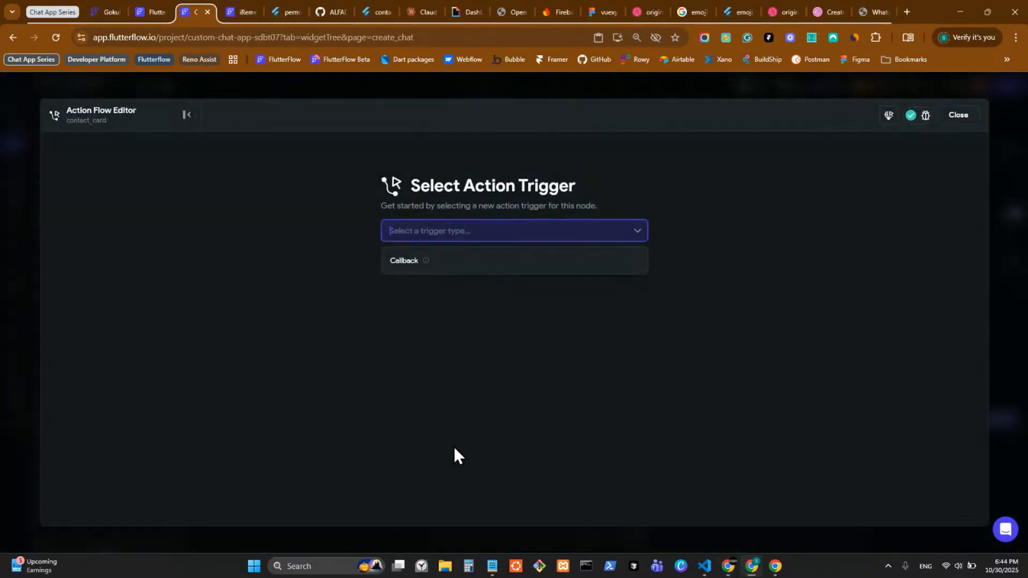
pyautogui.click(545, 271)
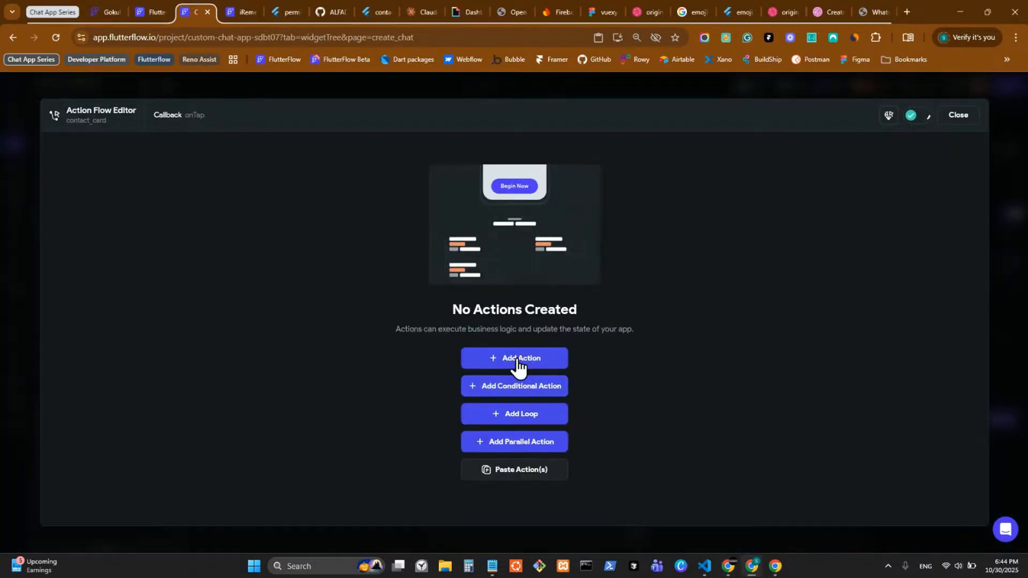
pyautogui.click(518, 368)
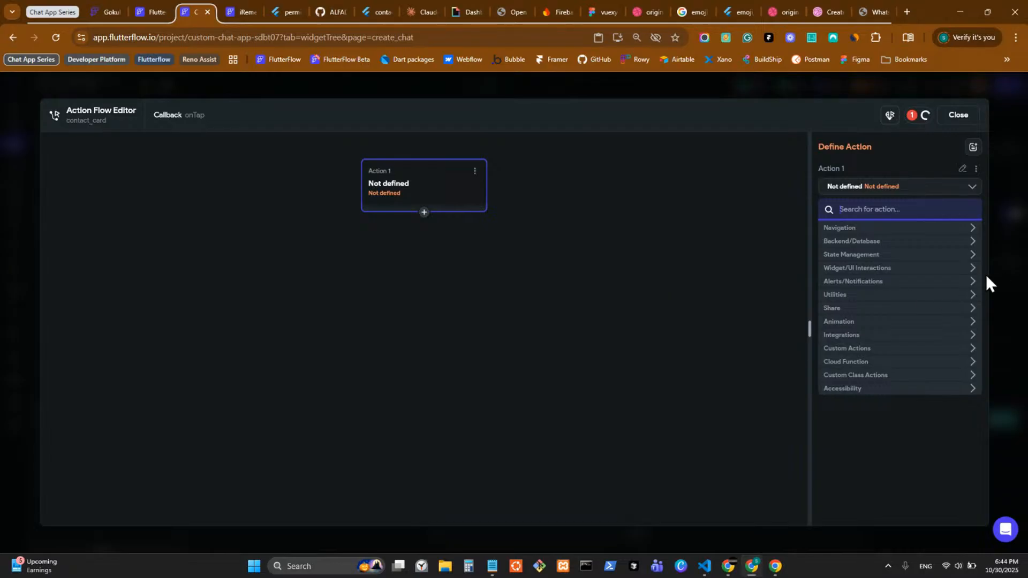
pyautogui.click(916, 231)
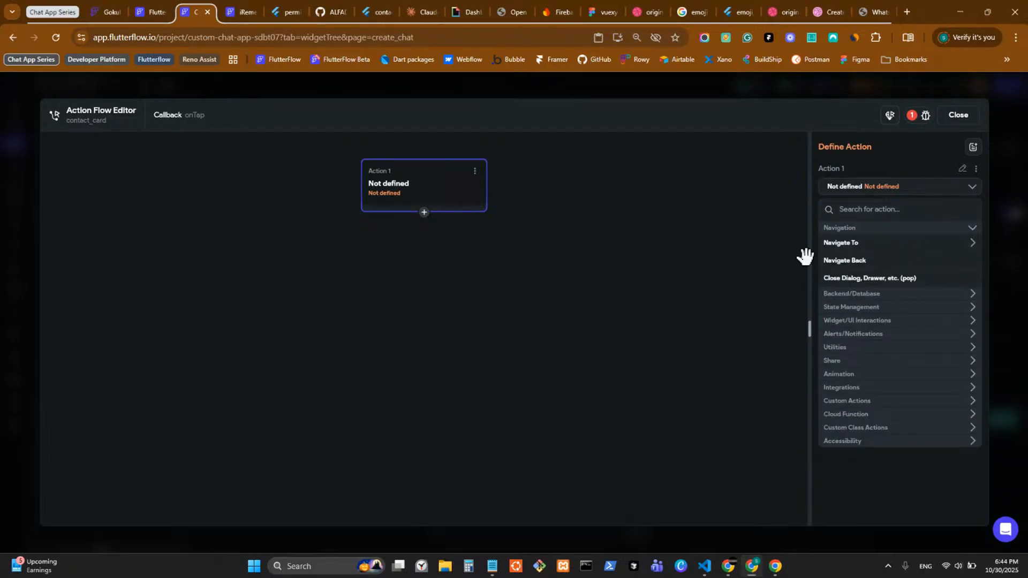
pyautogui.click(475, 171)
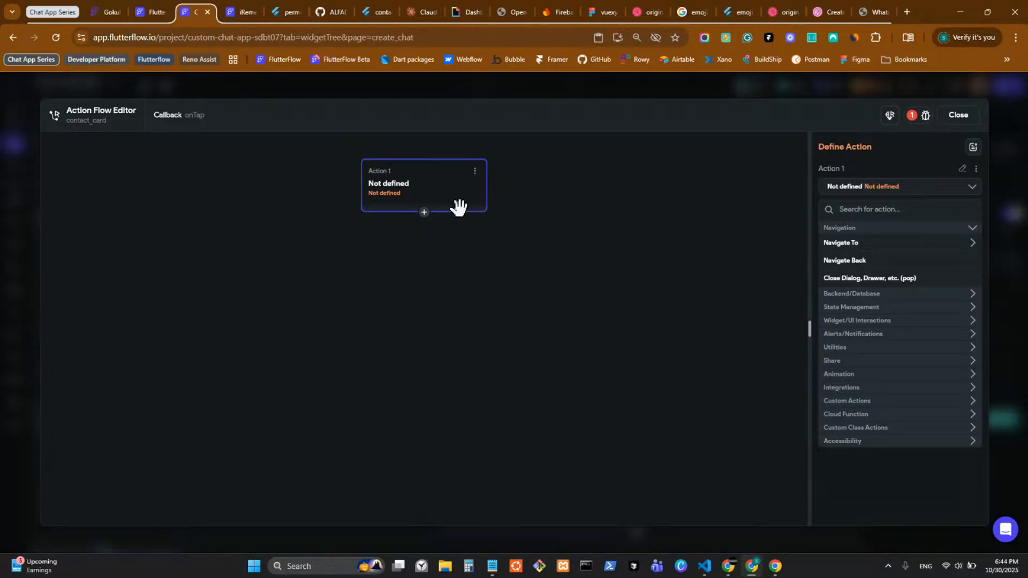
pyautogui.click(425, 255)
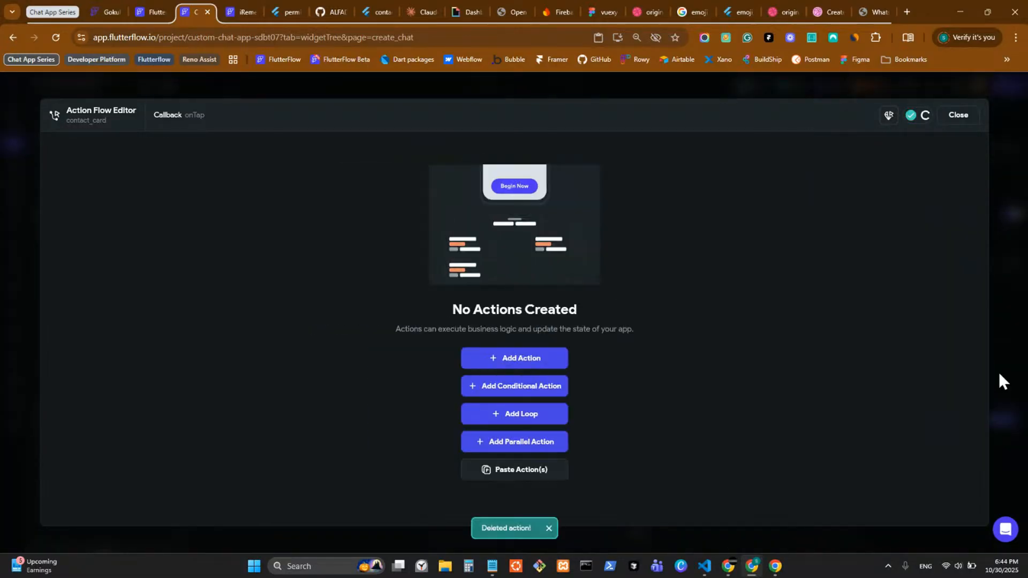
pyautogui.click(998, 371)
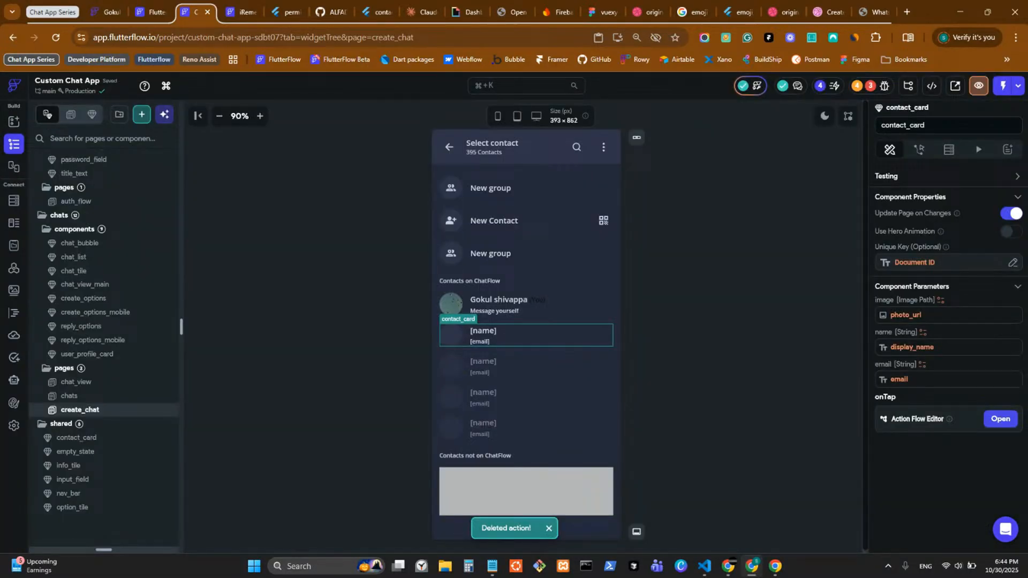
pyautogui.hotkey('alt', 'Tab')
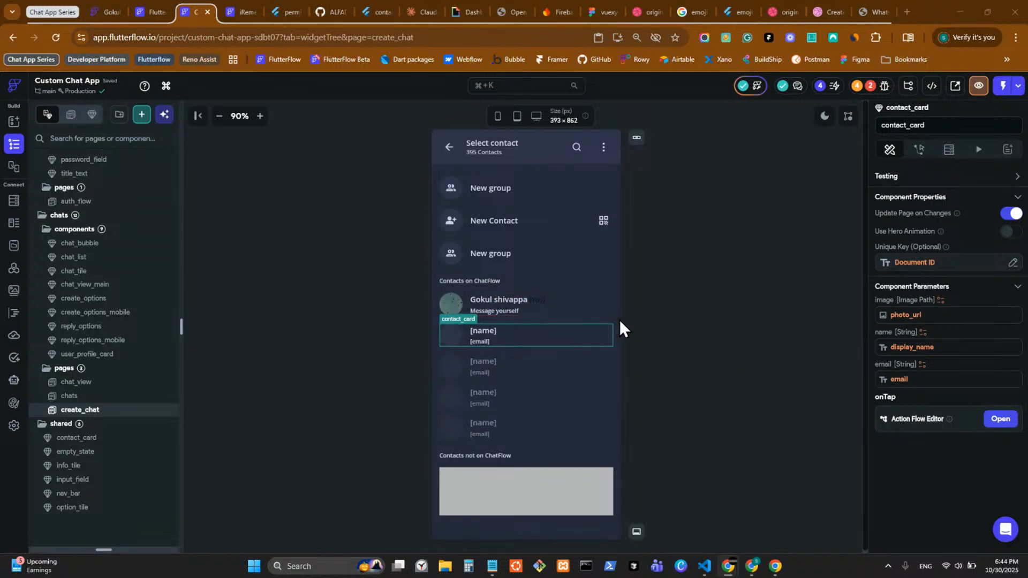
# Step: Open the chat_view page from the chats folder and select the page itself
pyautogui.click(119, 399)
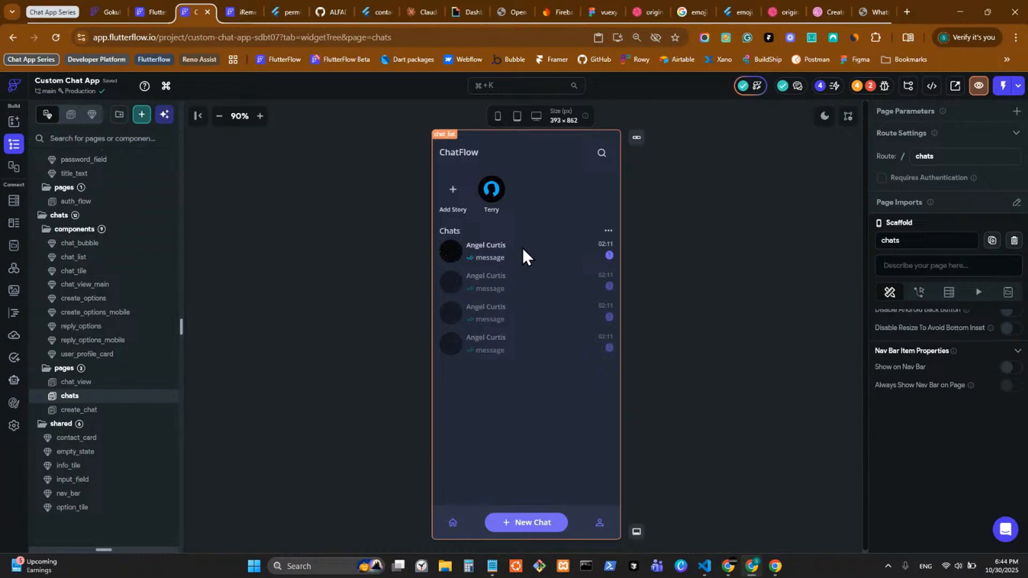
pyautogui.click(122, 382)
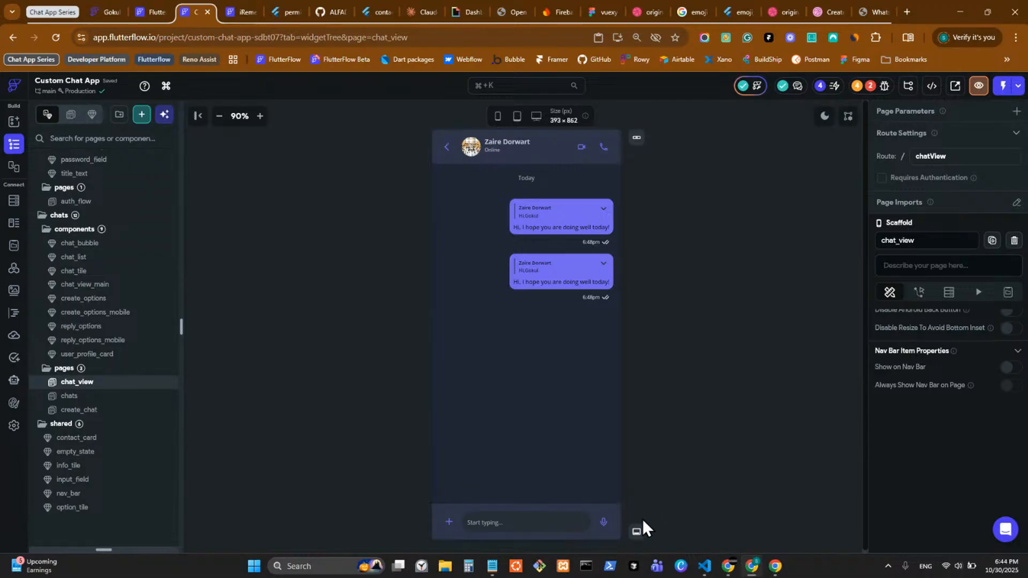
pyautogui.click(730, 303)
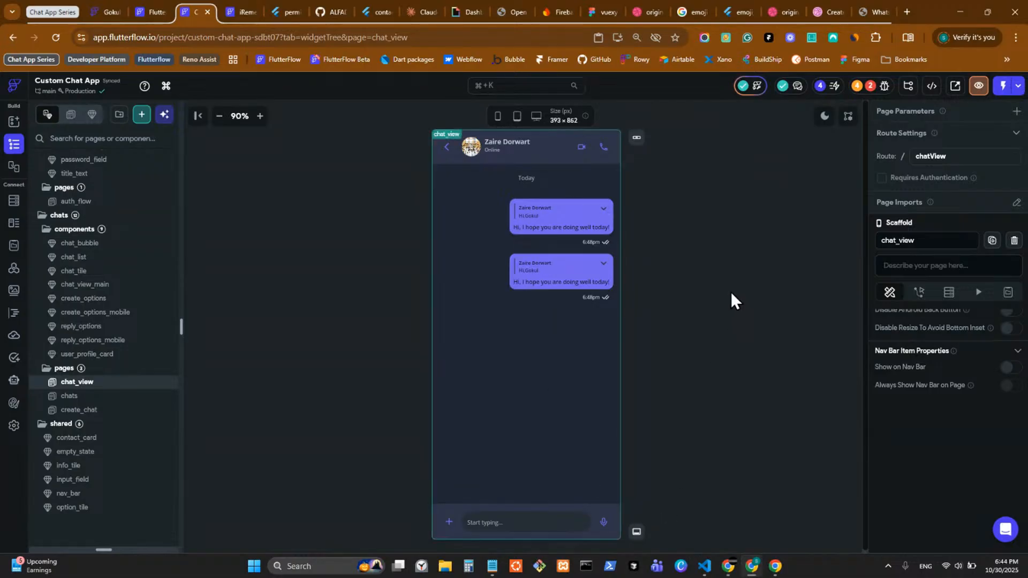
# Step: Start a chat_view page parameter, discard it, and open the Firestore data schema
pyautogui.click(1017, 111)
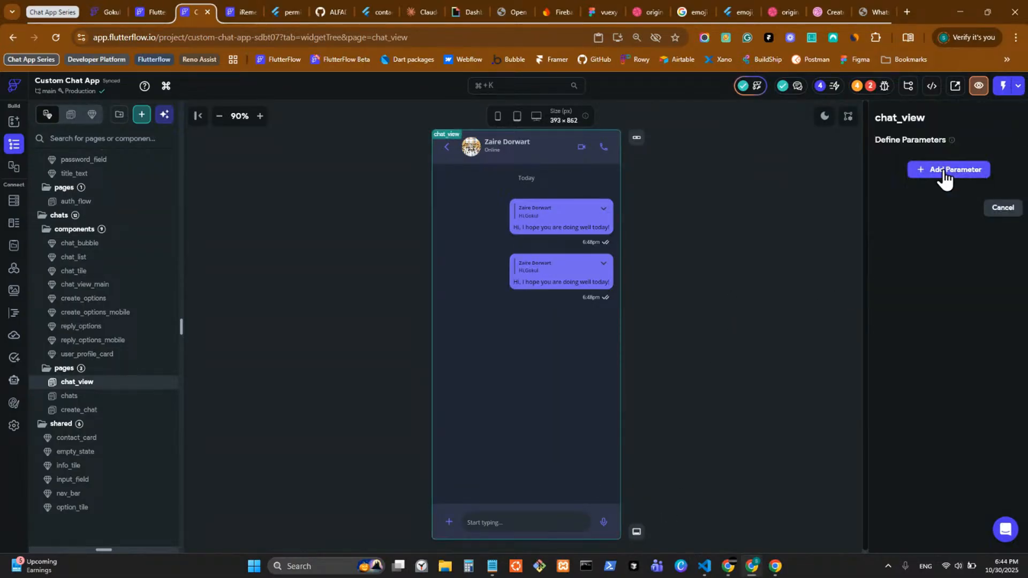
pyautogui.click(938, 171)
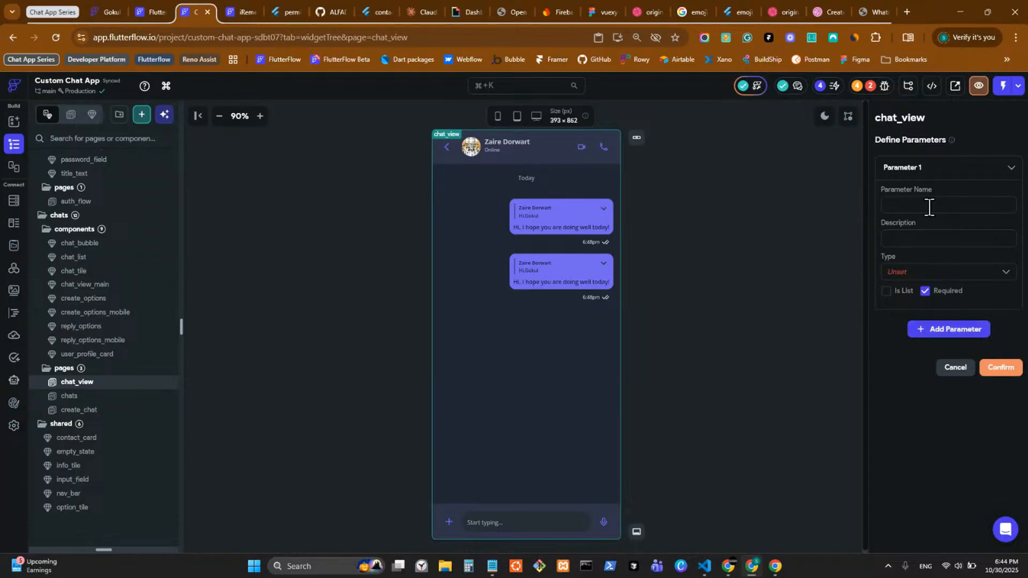
pyautogui.click(929, 207)
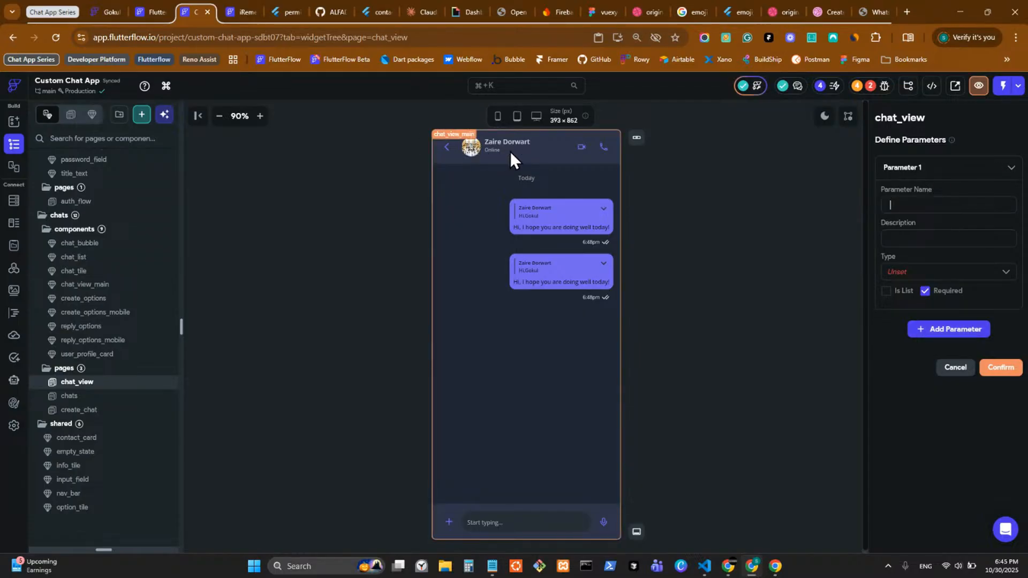
pyautogui.click(746, 349)
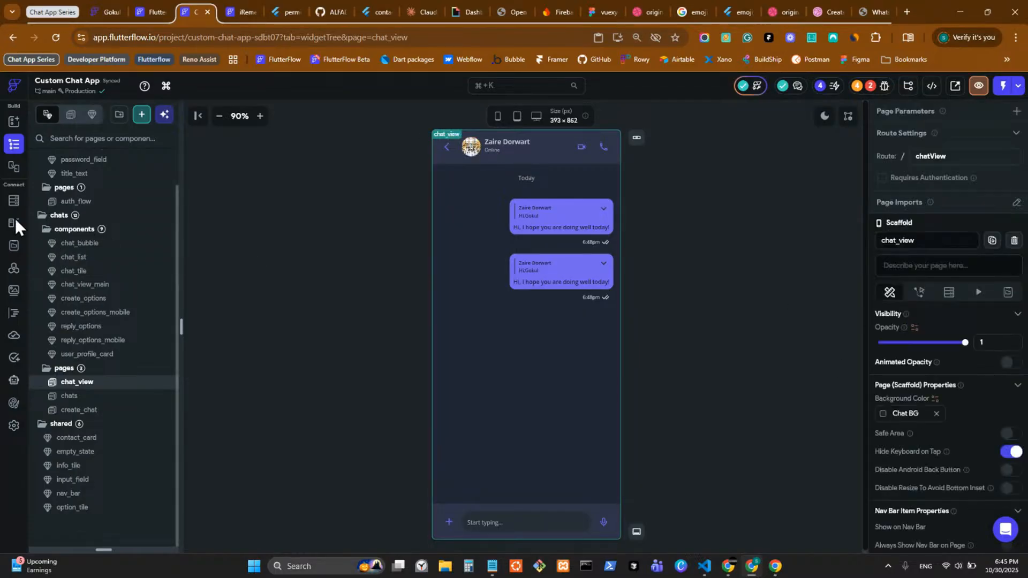
pyautogui.click(14, 202)
pyautogui.click(14, 224)
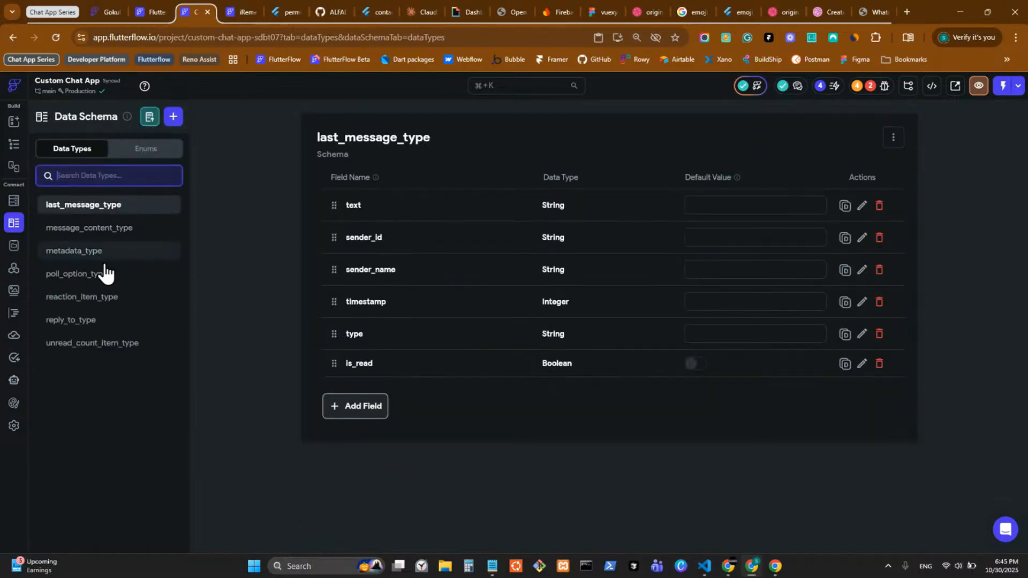
pyautogui.click(132, 253)
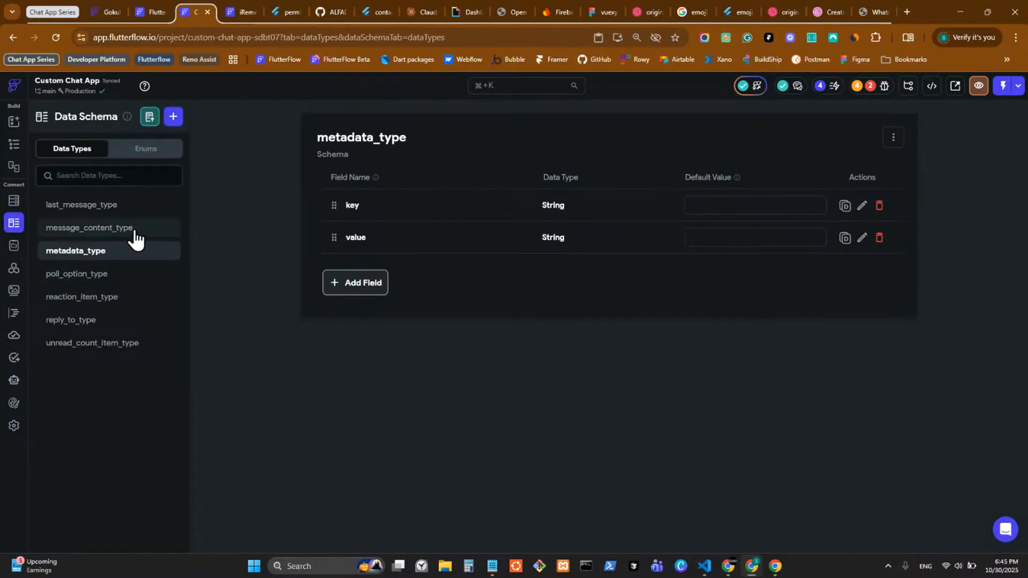
pyautogui.click(128, 228)
pyautogui.click(117, 205)
pyautogui.click(116, 275)
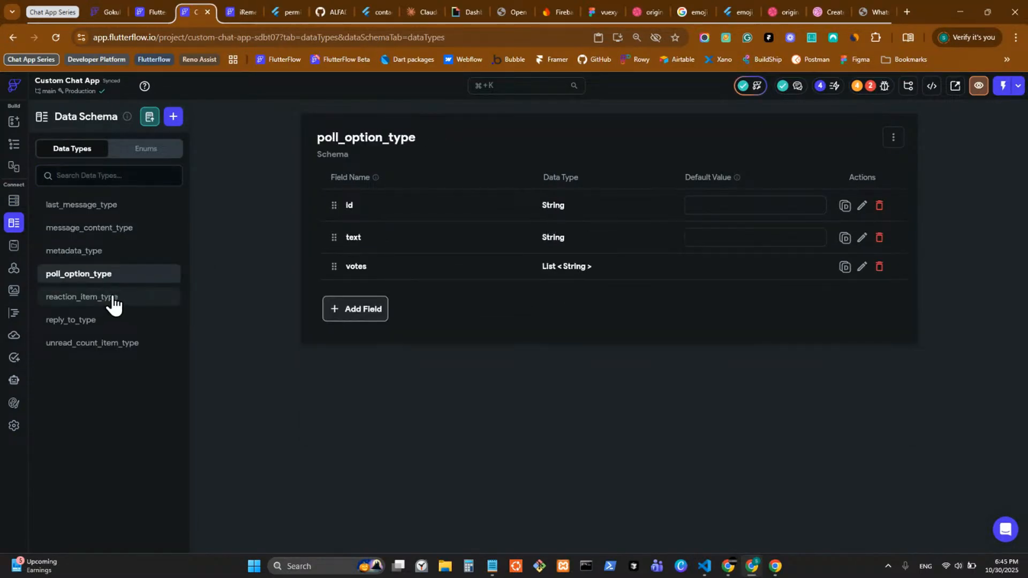
pyautogui.click(114, 303)
pyautogui.click(113, 321)
pyautogui.click(145, 344)
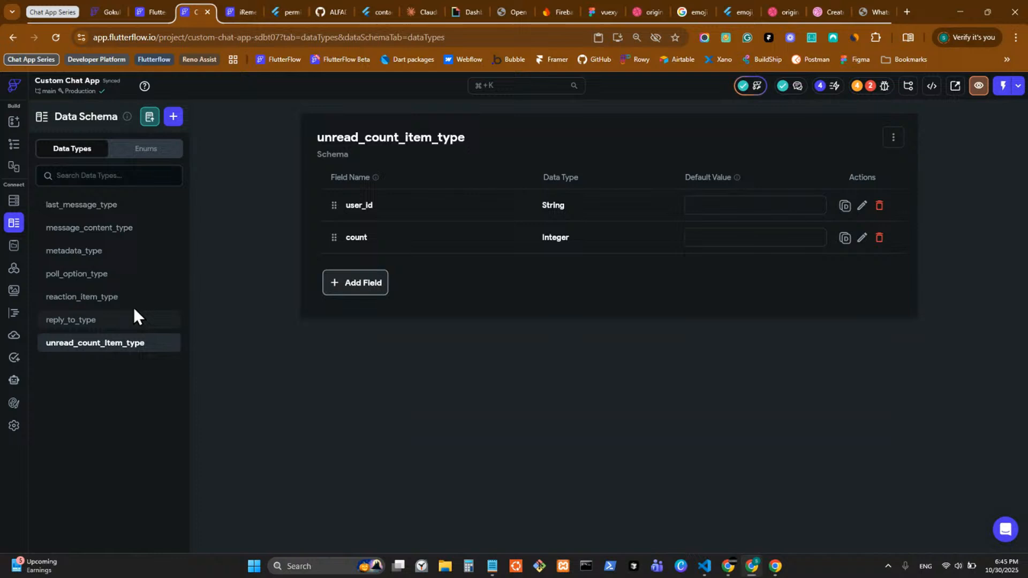
pyautogui.click(128, 208)
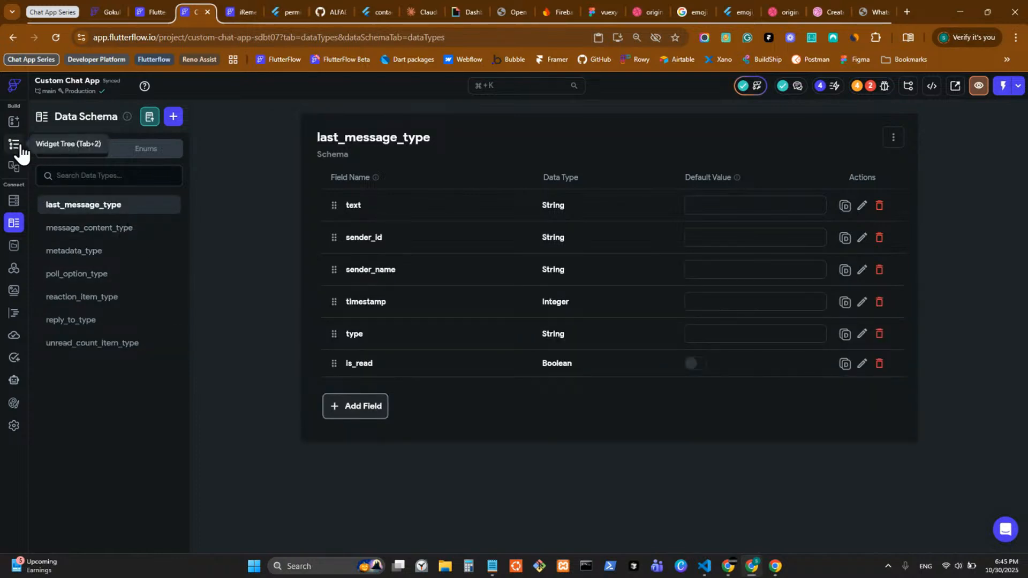
pyautogui.click(21, 151)
pyautogui.click(15, 224)
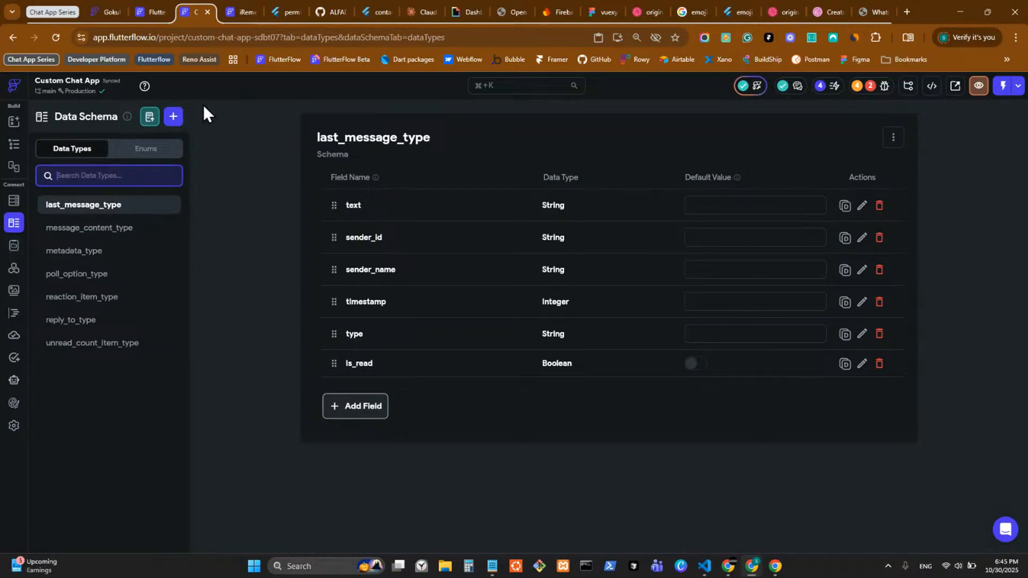
pyautogui.click(173, 117)
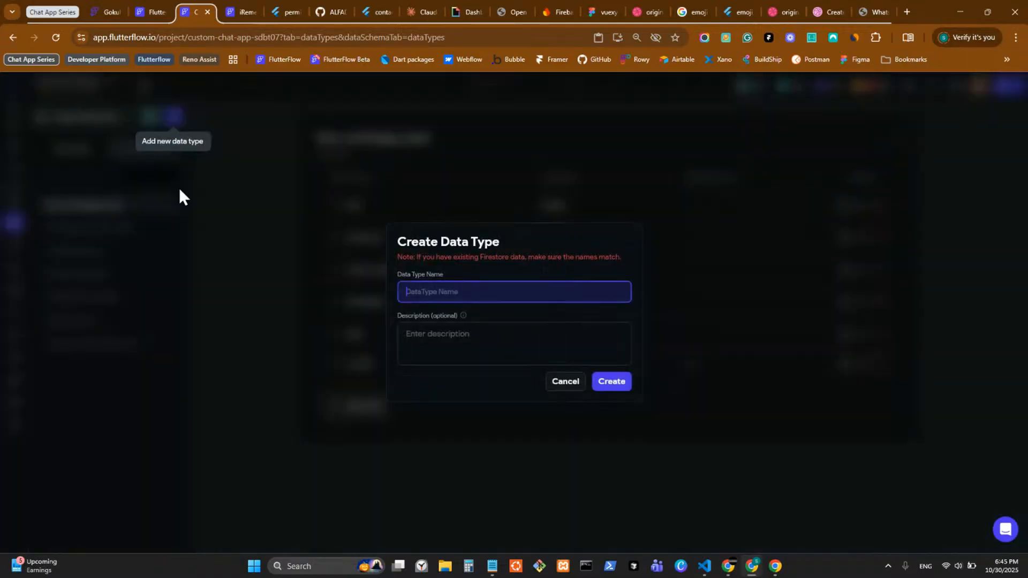
pyautogui.click(570, 382)
pyautogui.click(14, 144)
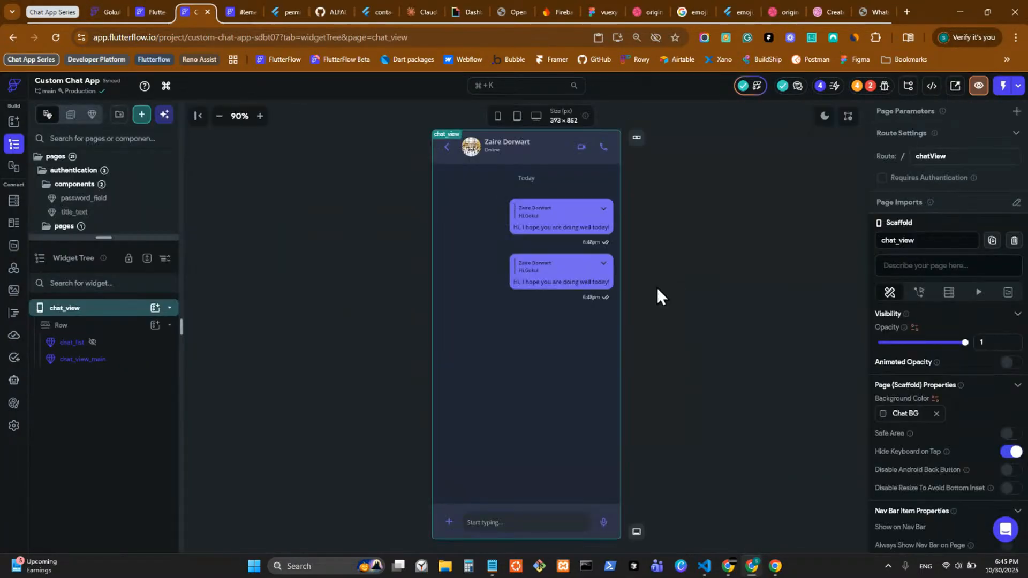
# Step: Add a page parameter to chat_view named userRef
pyautogui.click(777, 268)
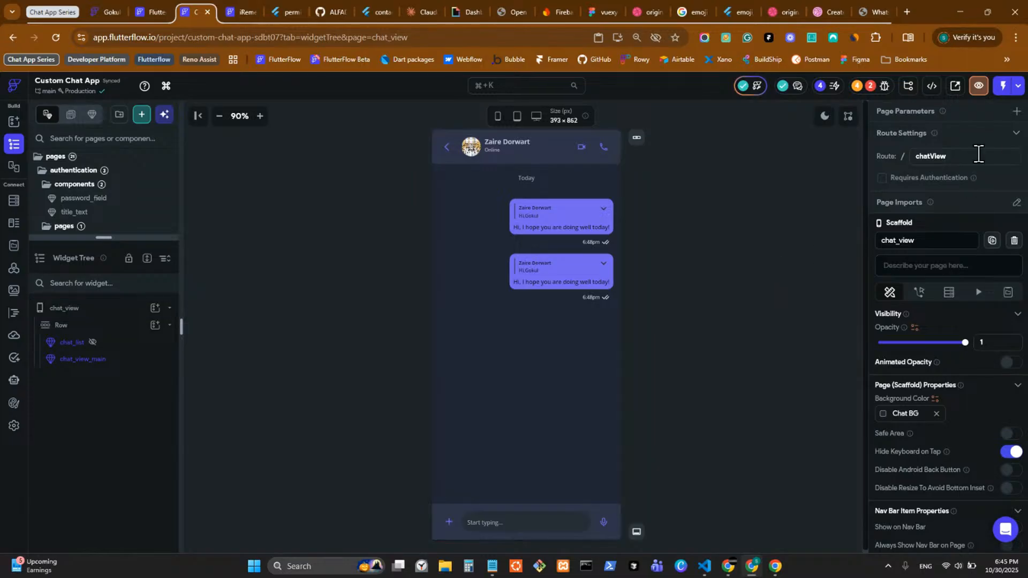
pyautogui.click(1017, 111)
pyautogui.click(932, 171)
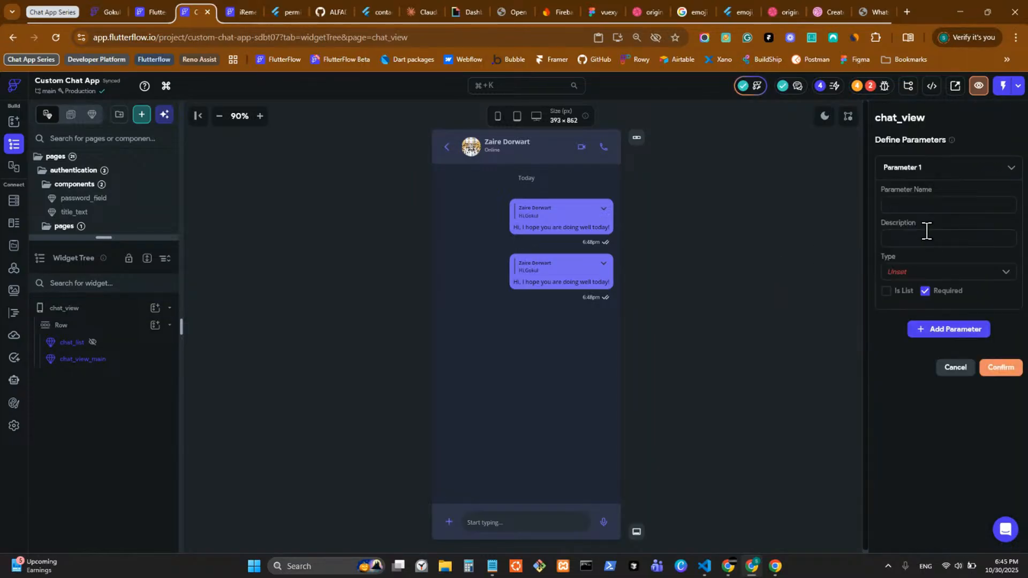
pyautogui.write('users')
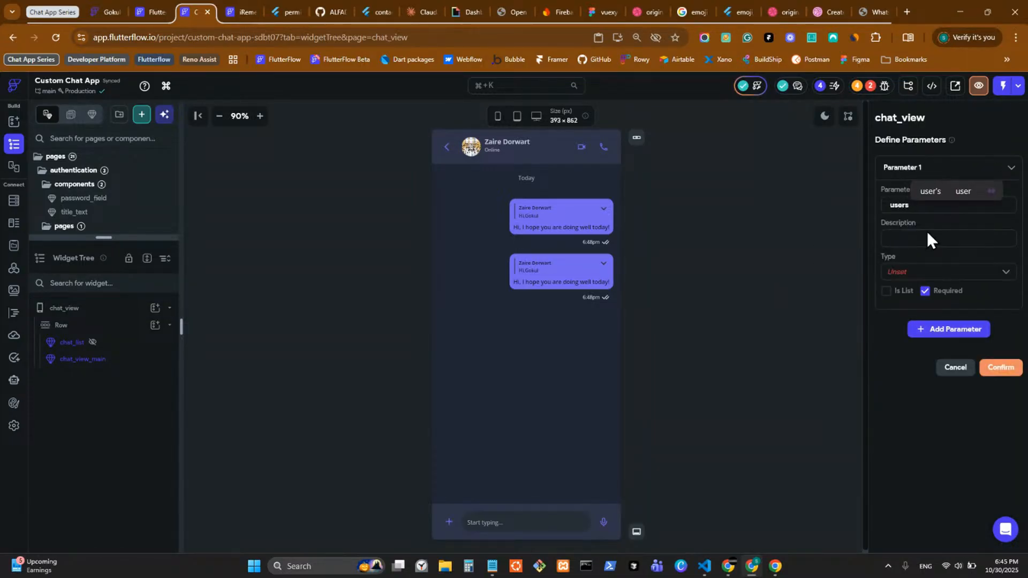
pyautogui.press('BackSpace')
pyautogui.write('Ref')
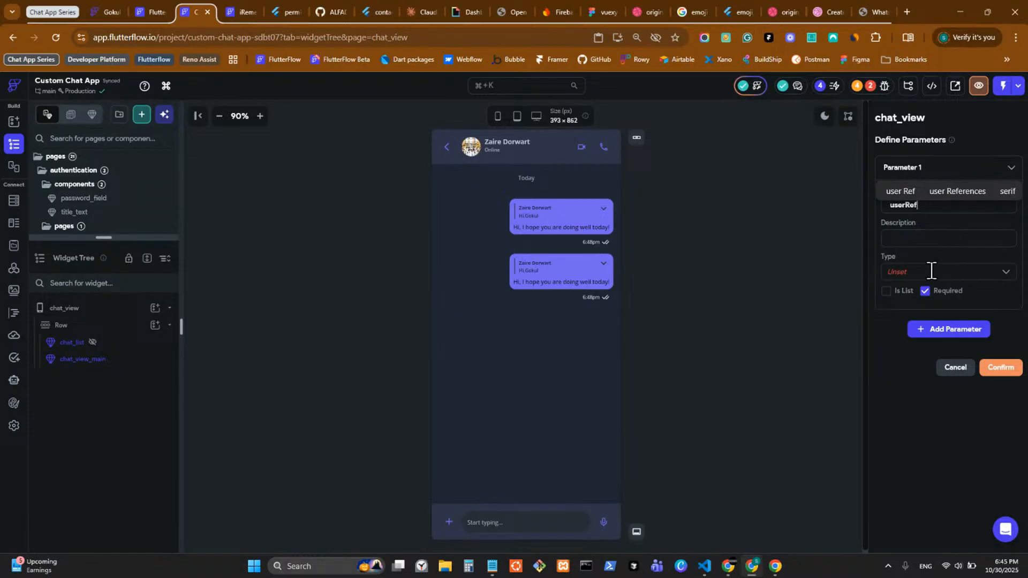
# Step: Make userRef a Document from the users collection, confirm, and select chat_view_main
pyautogui.click(932, 271)
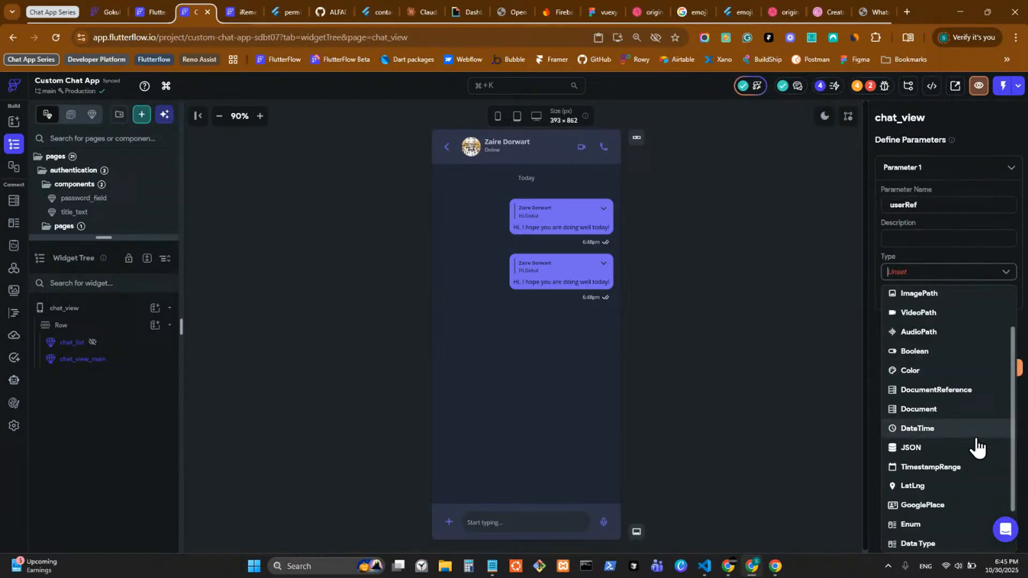
pyautogui.click(936, 411)
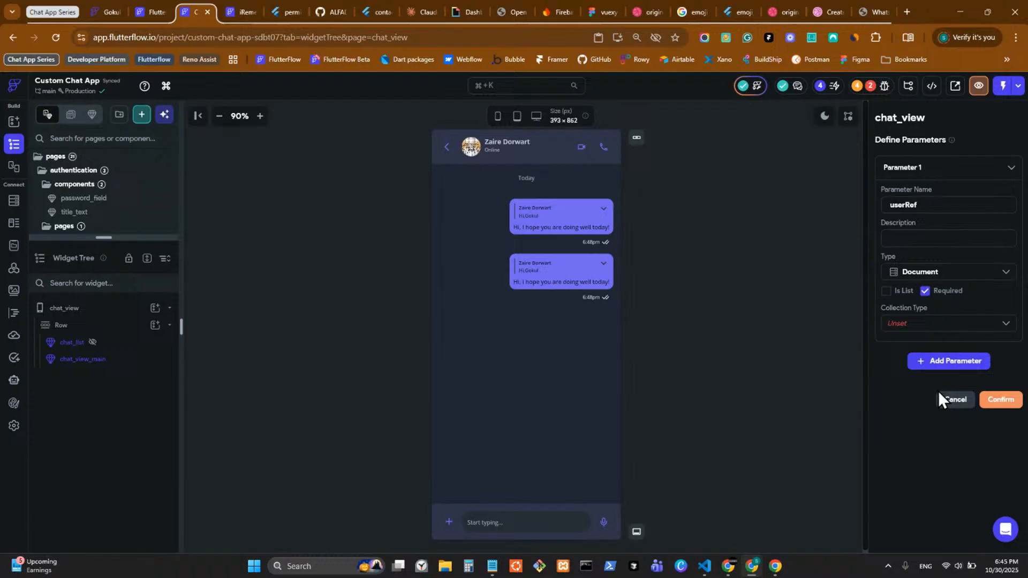
pyautogui.click(907, 323)
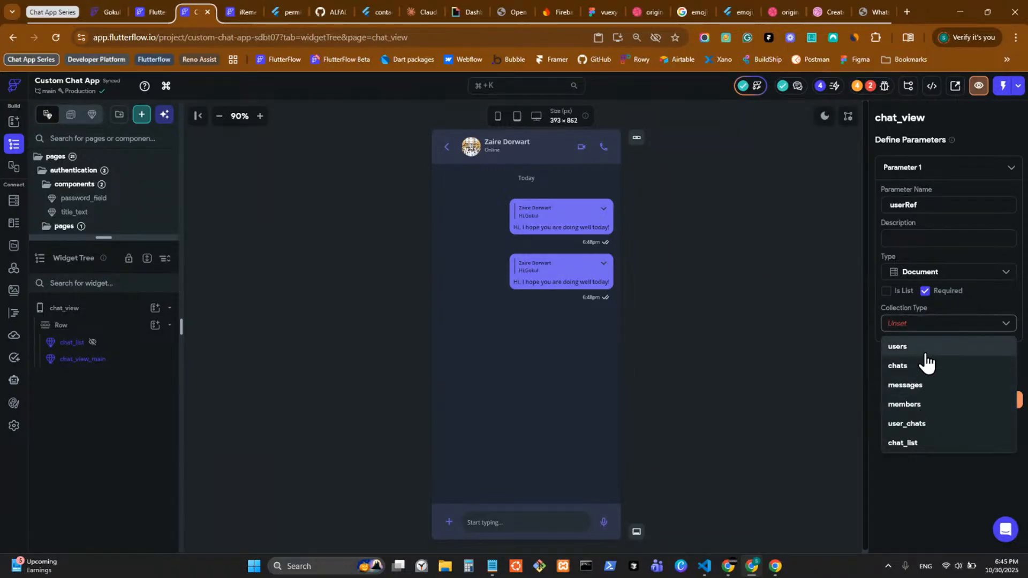
pyautogui.click(923, 347)
pyautogui.click(994, 413)
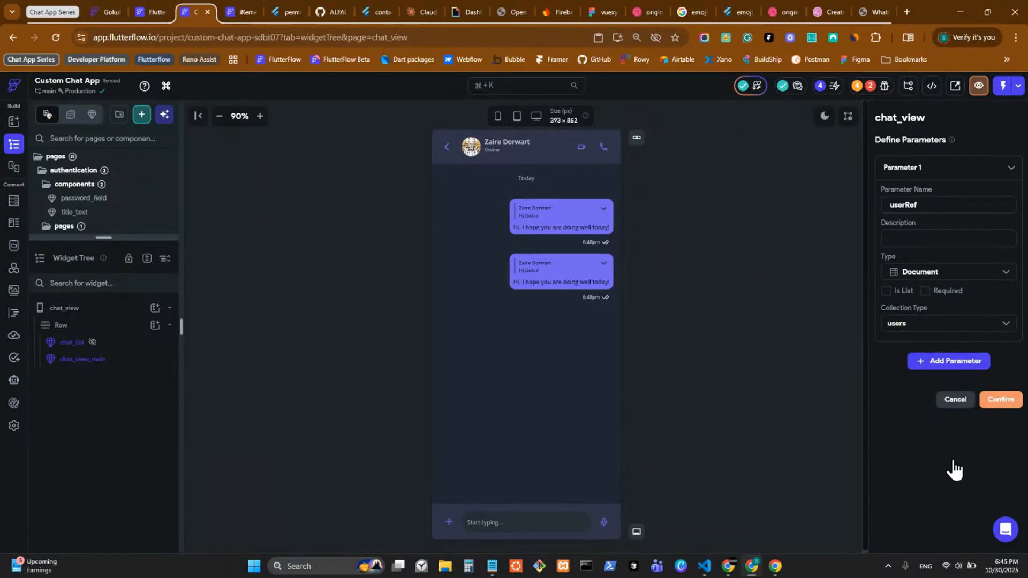
pyautogui.click(488, 150)
# Step: Glance at chat_view_main's parameter definitions, then return to the chat_view page
pyautogui.scroll(-4, 959, 398)
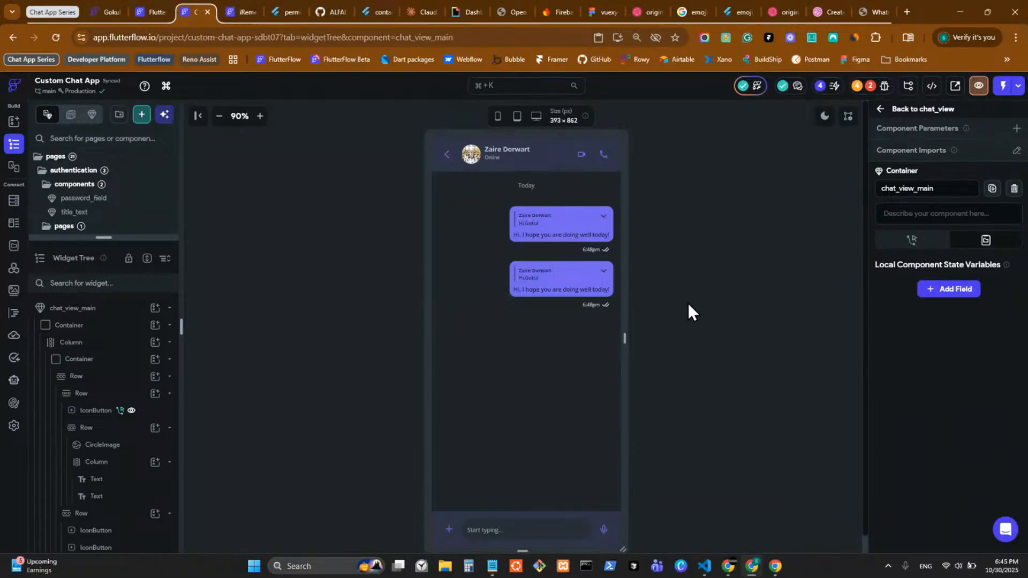
pyautogui.click(1017, 128)
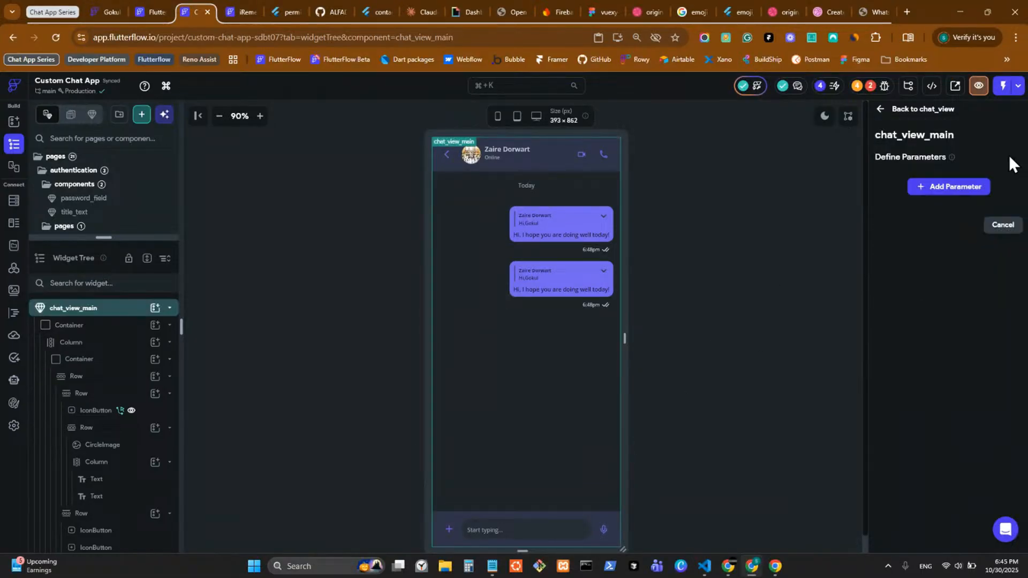
pyautogui.click(889, 111)
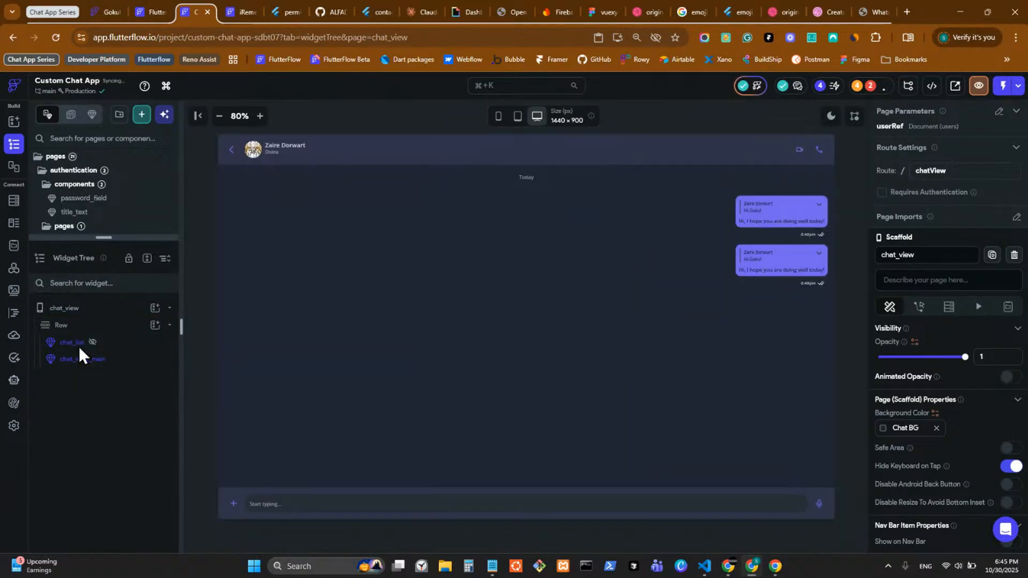
# Step: Toggle chat_list's visibility on and off, switch to mobile preview, and edit chat_view_main
pyautogui.moveTo(93, 343)
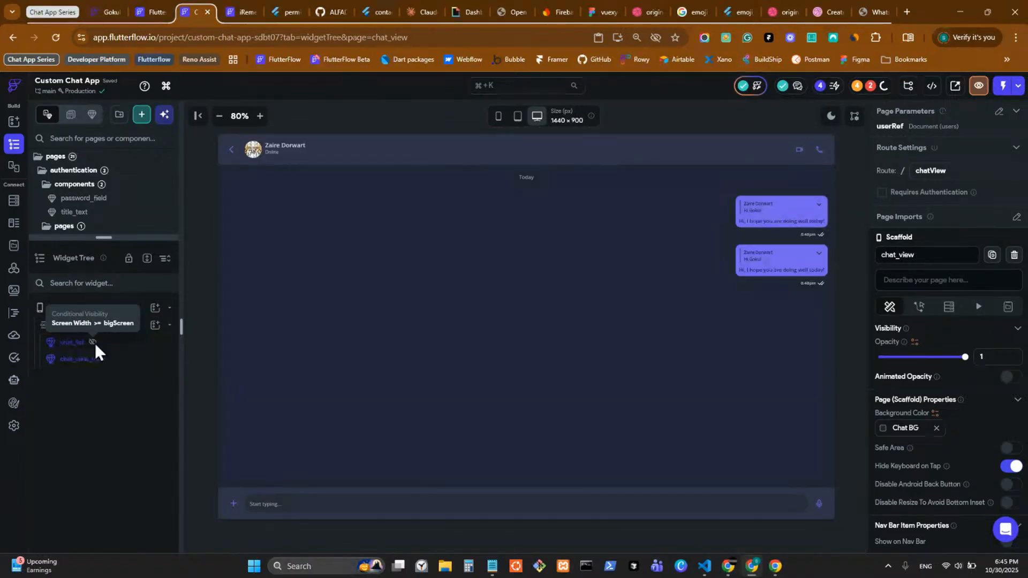
pyautogui.click(93, 343)
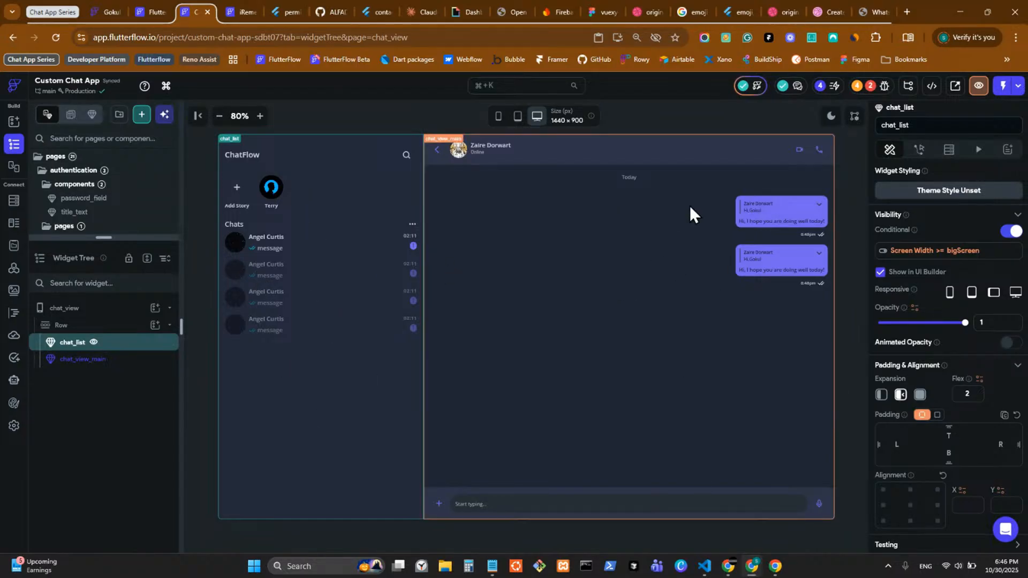
pyautogui.click(98, 343)
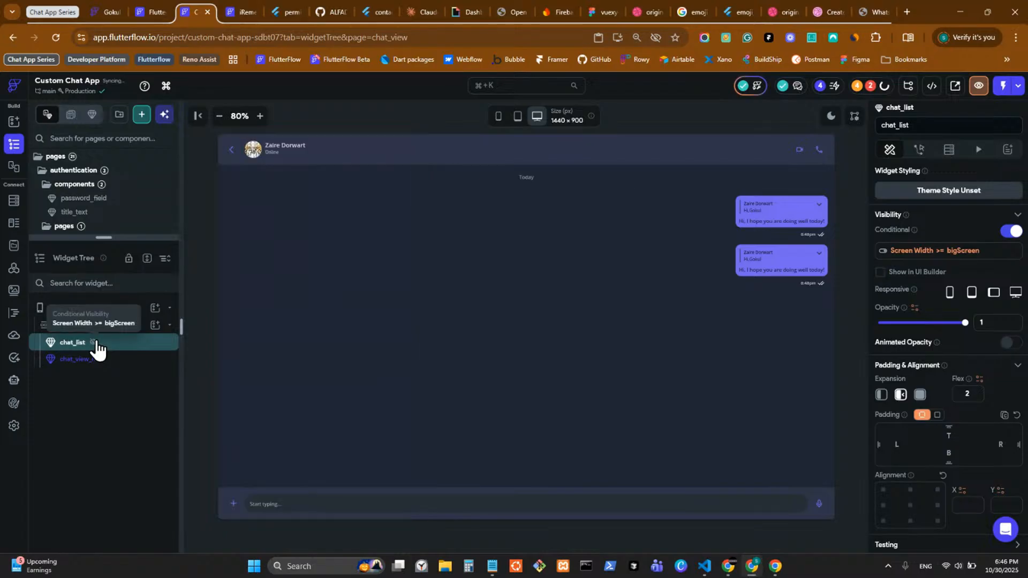
pyautogui.click(498, 116)
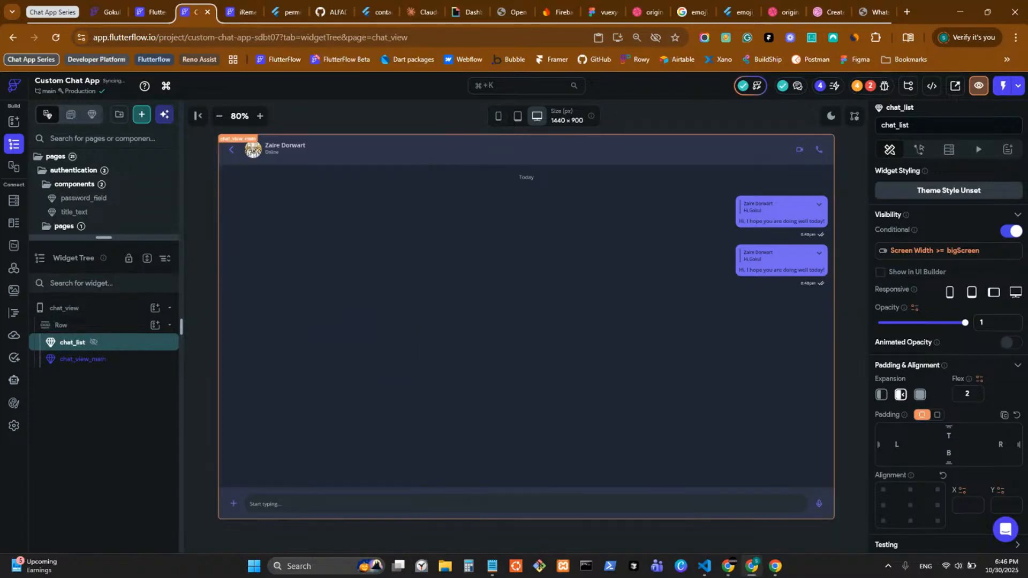
pyautogui.doubleClick(547, 220)
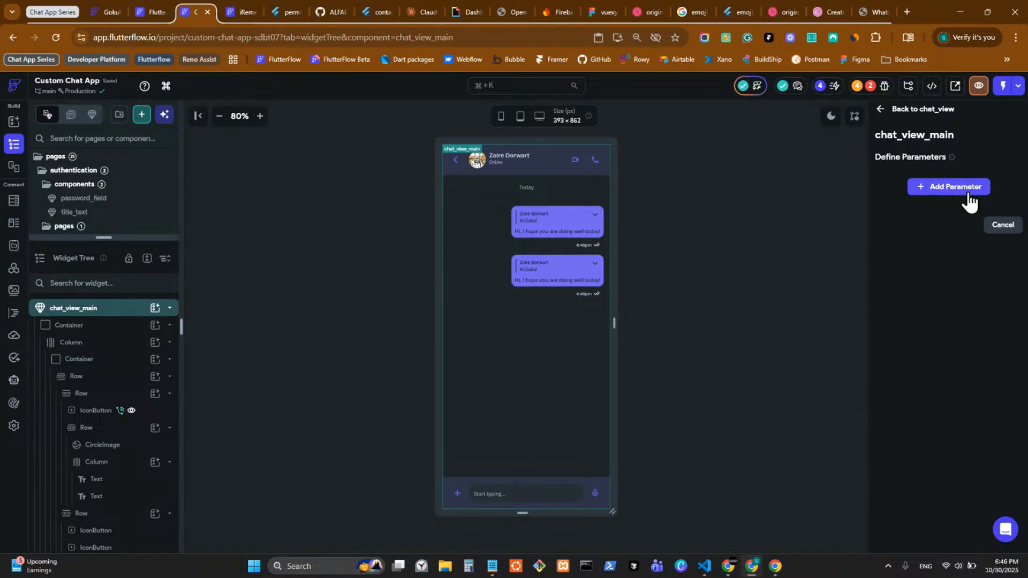
# Step: Add a userRef component parameter of type Document, collection users, and confirm it
pyautogui.click(966, 188)
pyautogui.write('us')
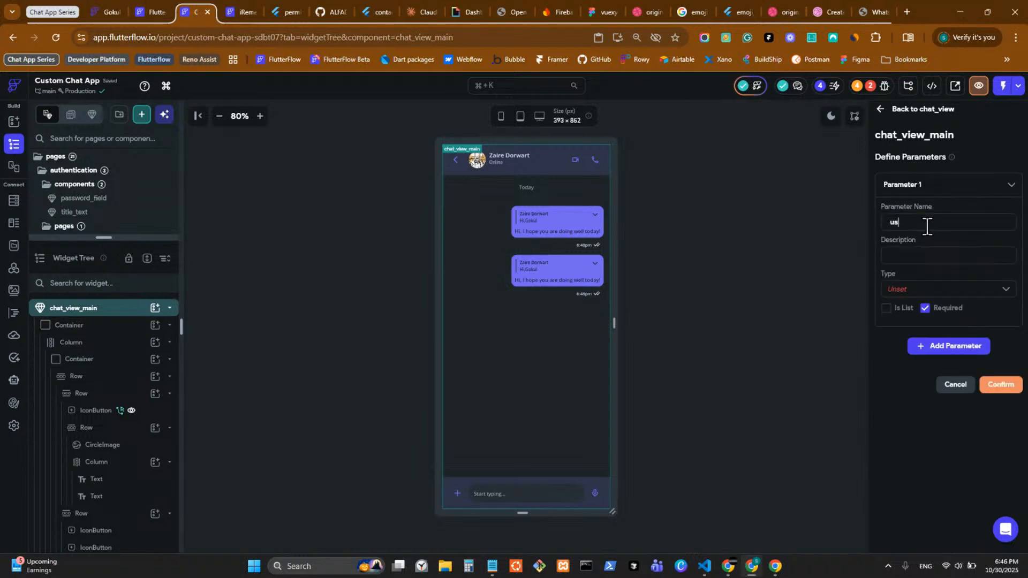
pyautogui.write('erRef')
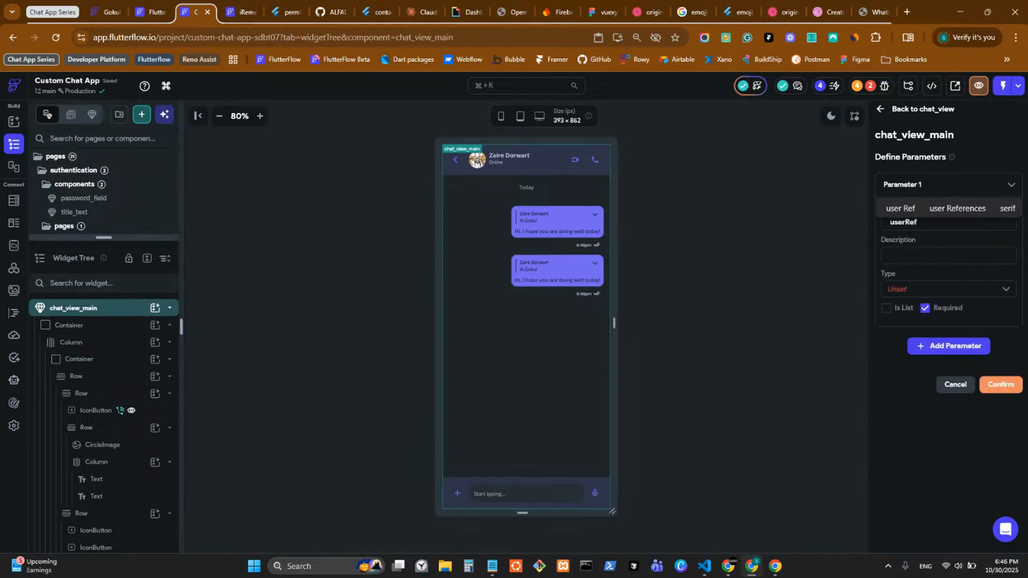
pyautogui.hotkey('alt', 'Tab')
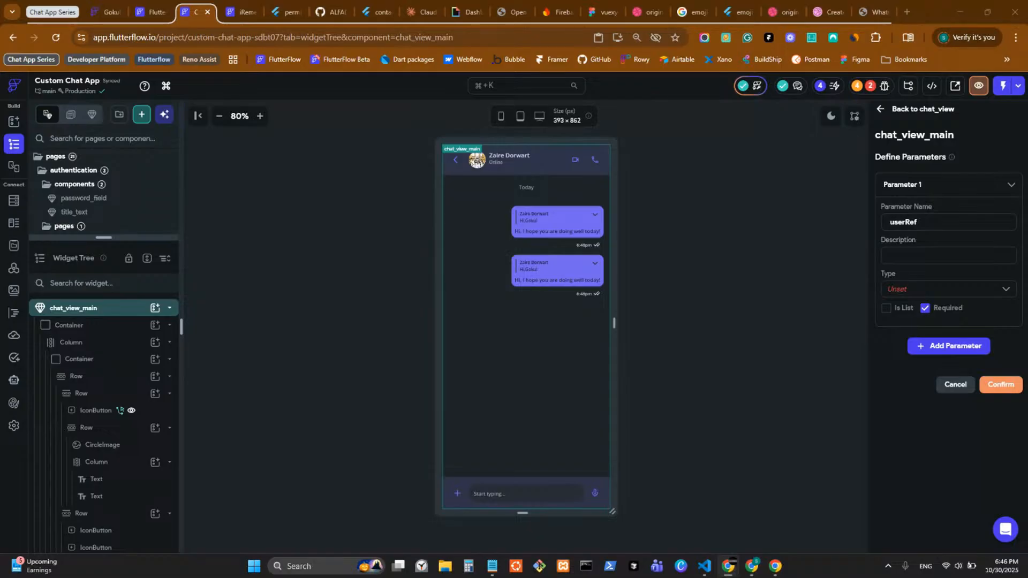
pyautogui.click(932, 289)
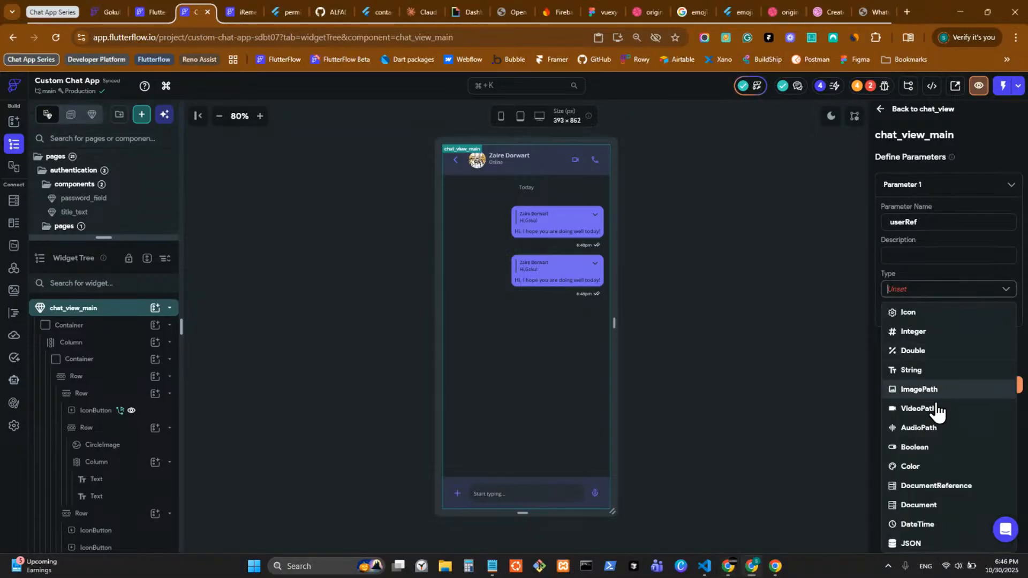
pyautogui.click(927, 506)
pyautogui.click(948, 340)
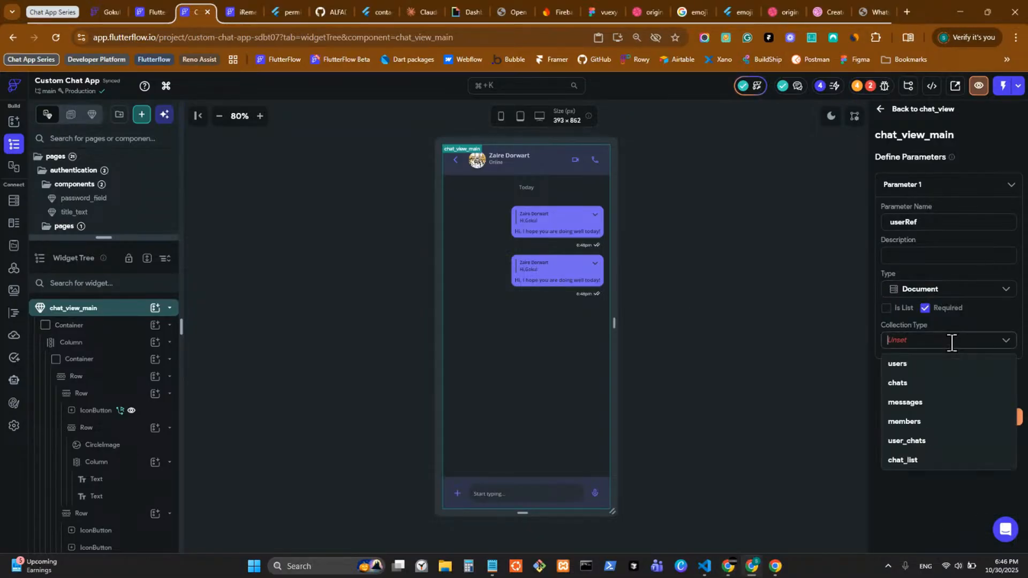
pyautogui.click(934, 364)
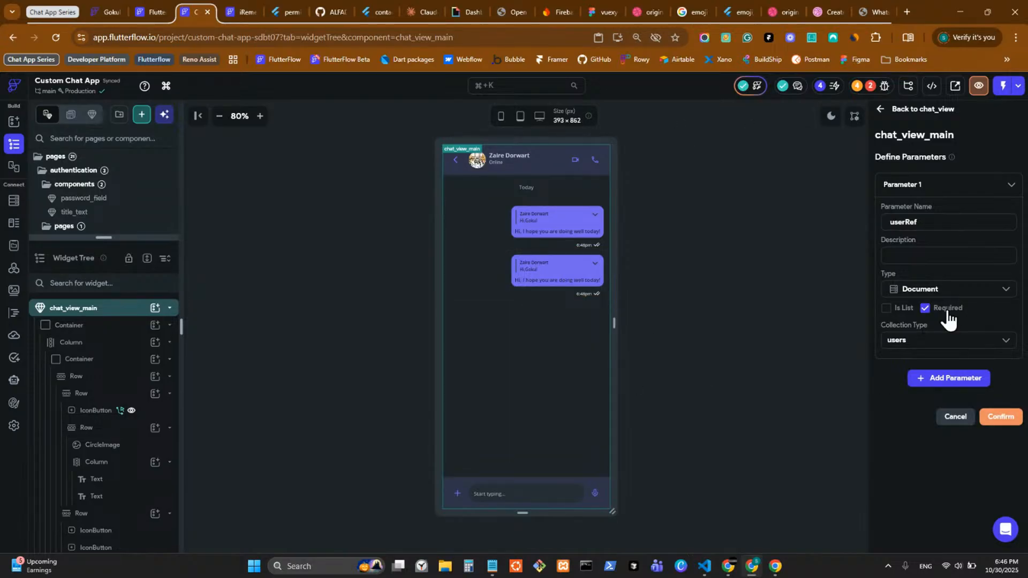
pyautogui.click(1009, 423)
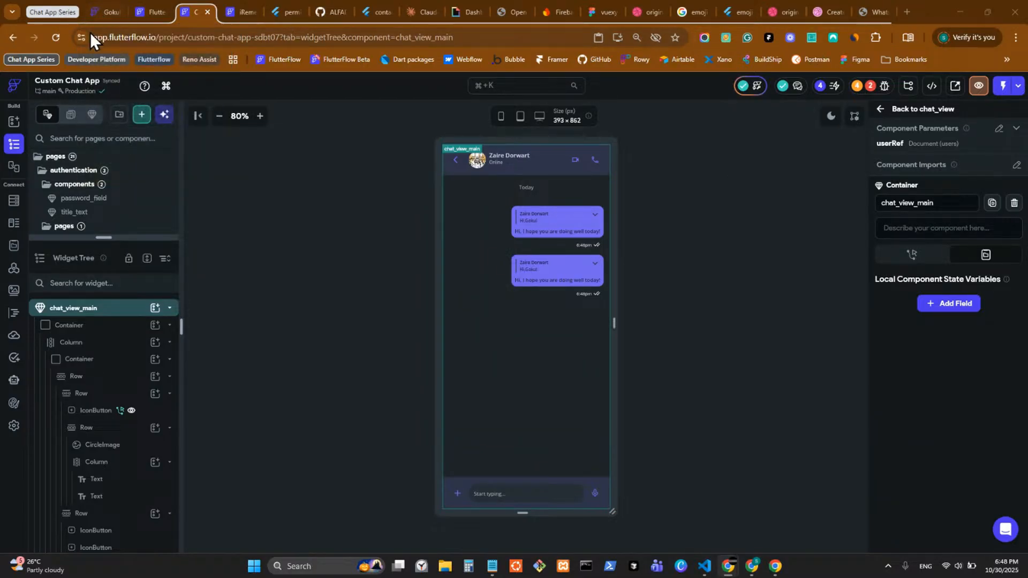
# Step: Open the FlutterFlow bookmark in a new tab and go to the FlutterFlow Community site
pyautogui.middleClick(285, 63)
pyautogui.click(861, 11)
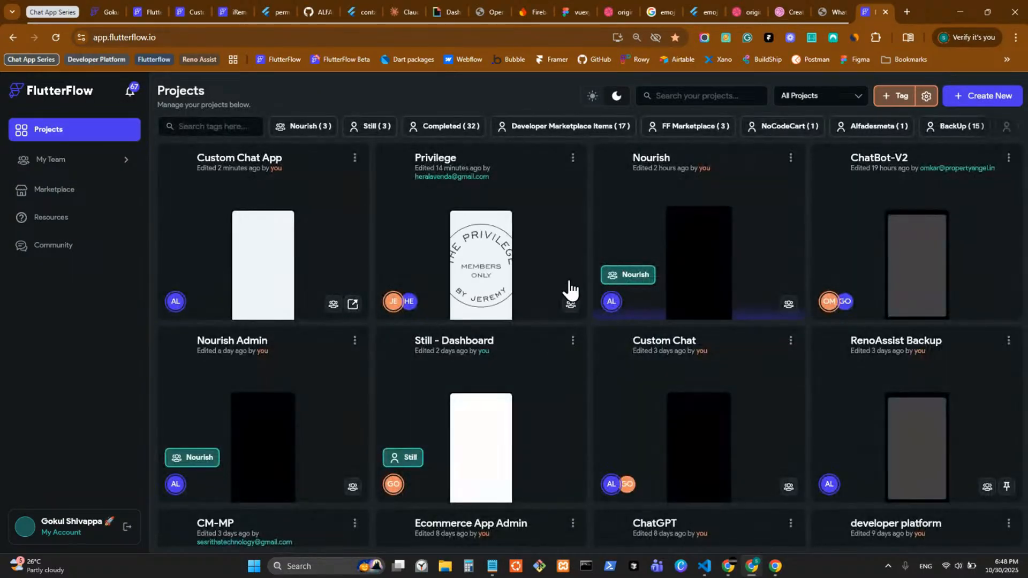
pyautogui.click(63, 247)
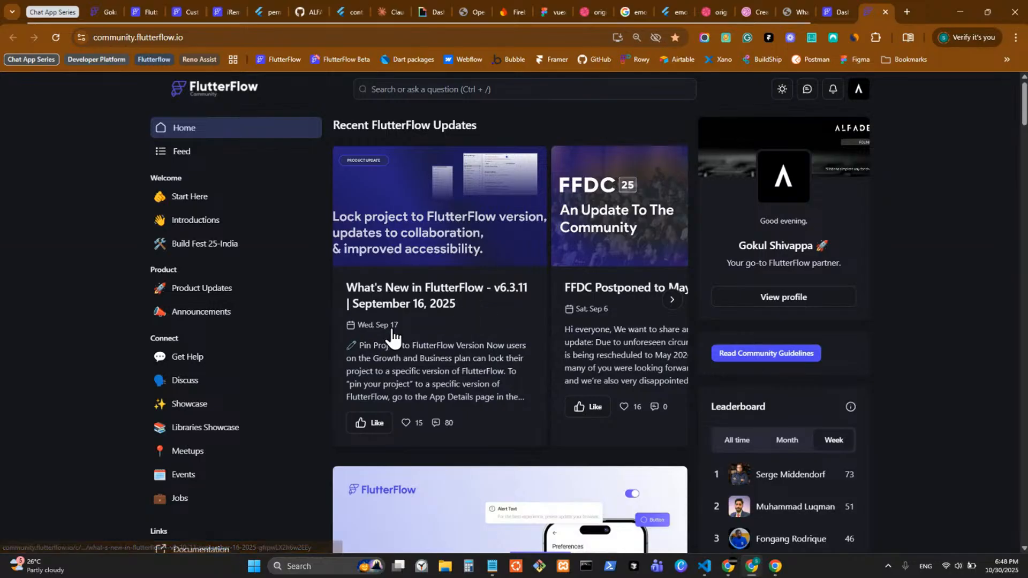
# Step: Scroll the community home page and browse the Get Help questions page
pyautogui.scroll(-1, 406, 332)
pyautogui.scroll(-6, 405, 321)
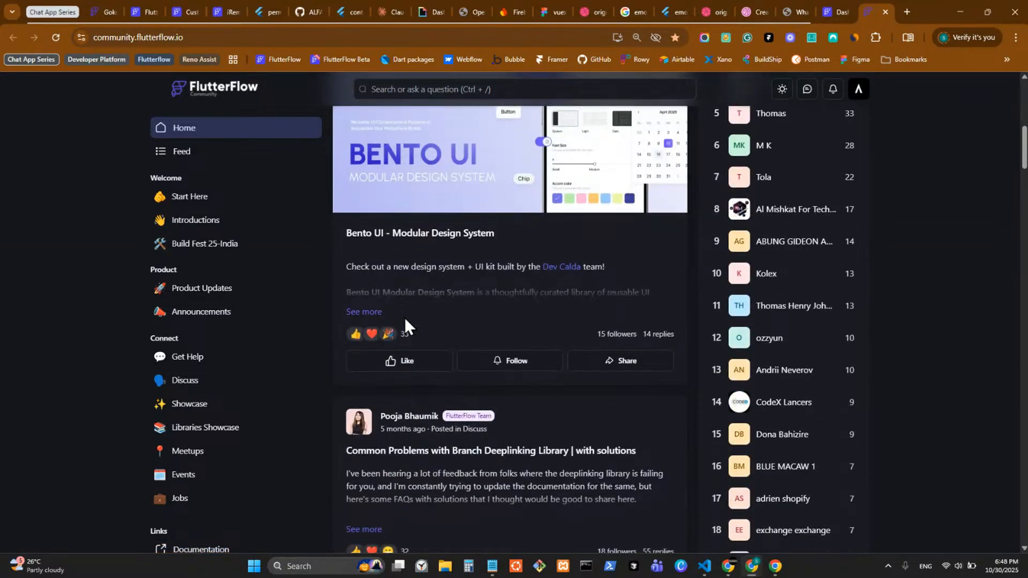
pyautogui.scroll(-4, 404, 317)
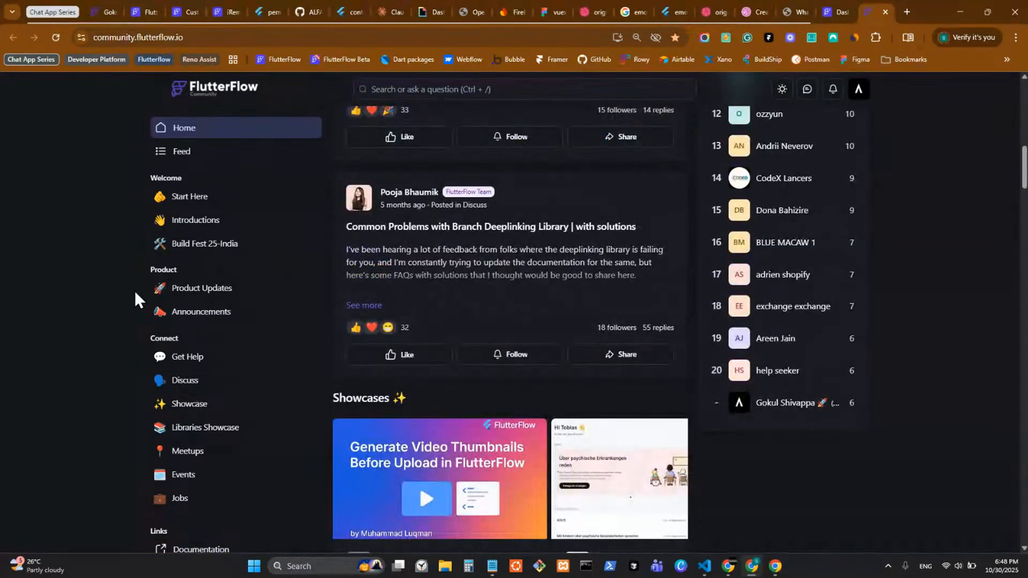
pyautogui.click(230, 359)
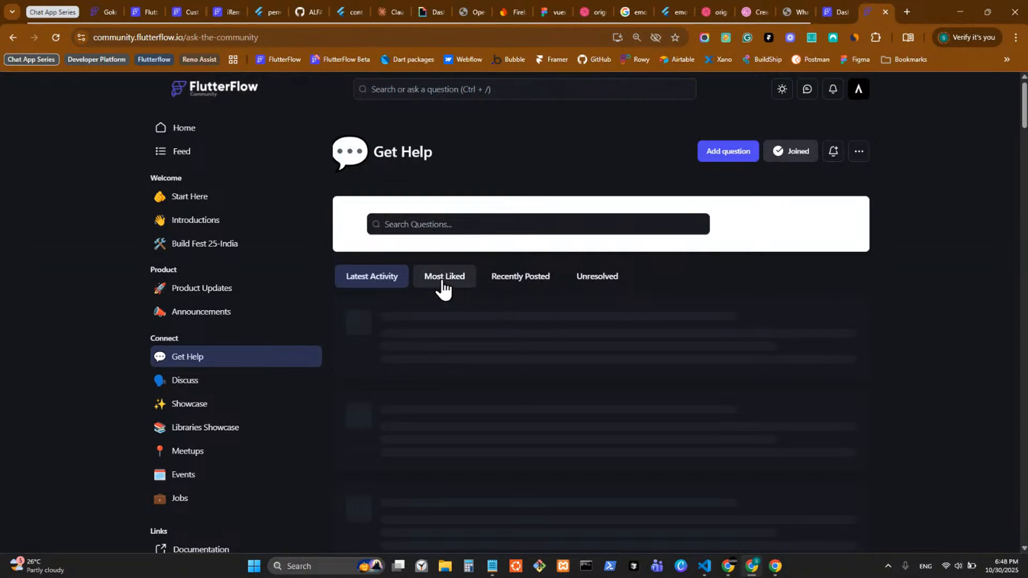
pyautogui.scroll(-5, 516, 397)
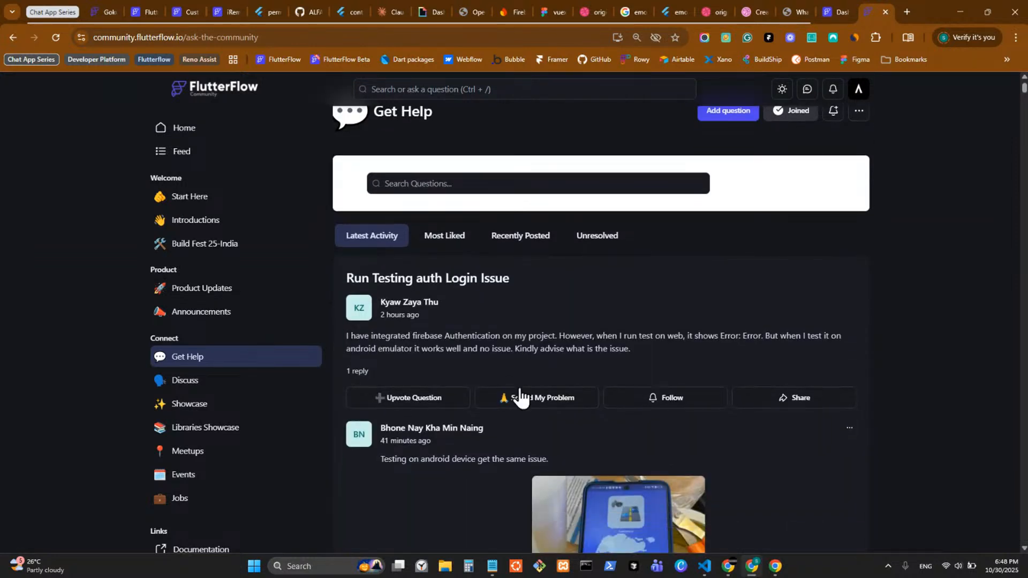
pyautogui.scroll(-7, 494, 291)
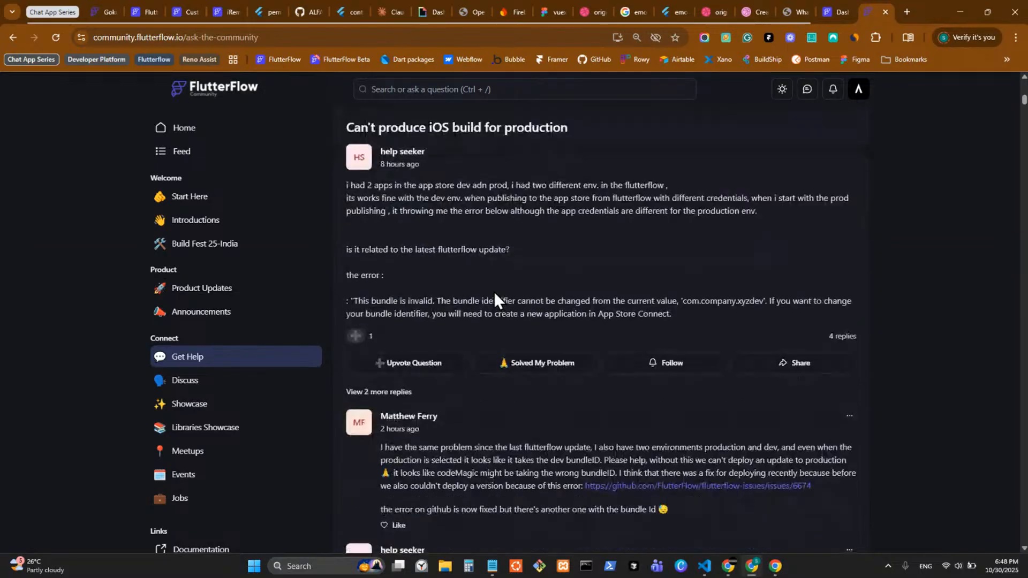
pyautogui.scroll(-4, 402, 380)
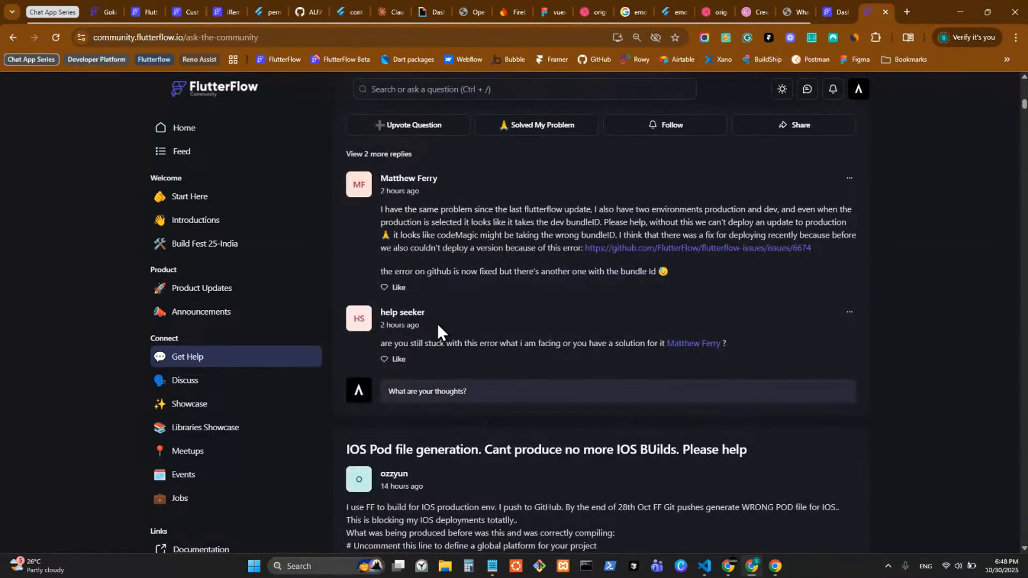
pyautogui.scroll(-10, 437, 323)
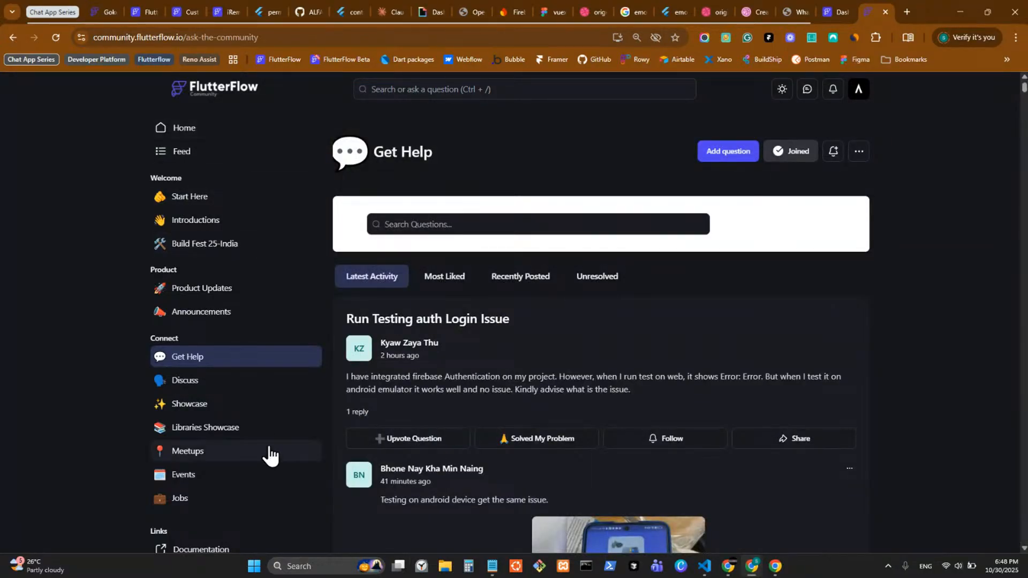
# Step: Browse the Showcase page's Community Content cards, then return to the community home feed
pyautogui.click(261, 414)
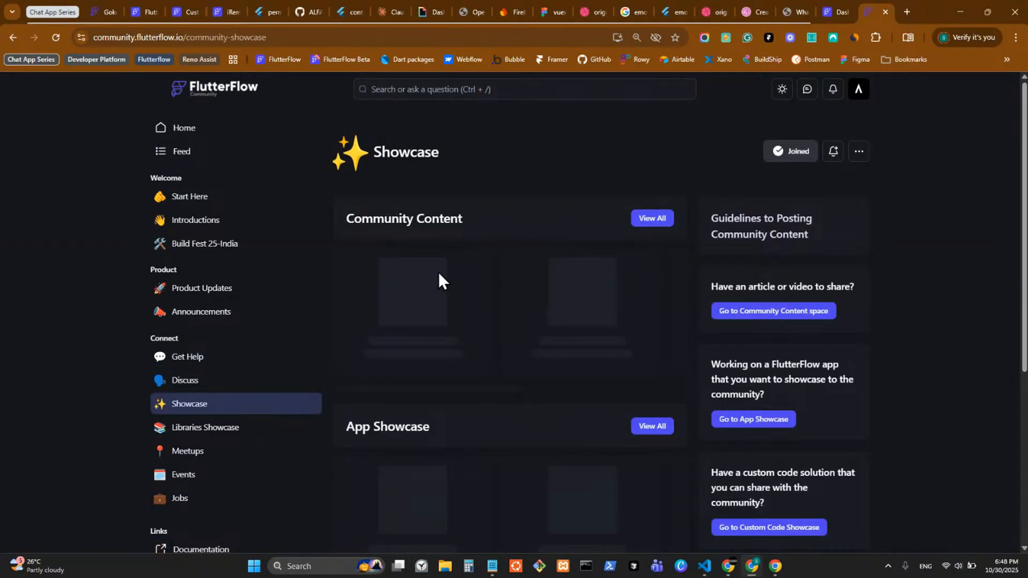
pyautogui.moveTo(554, 347); pyautogui.dragTo(446, 343)
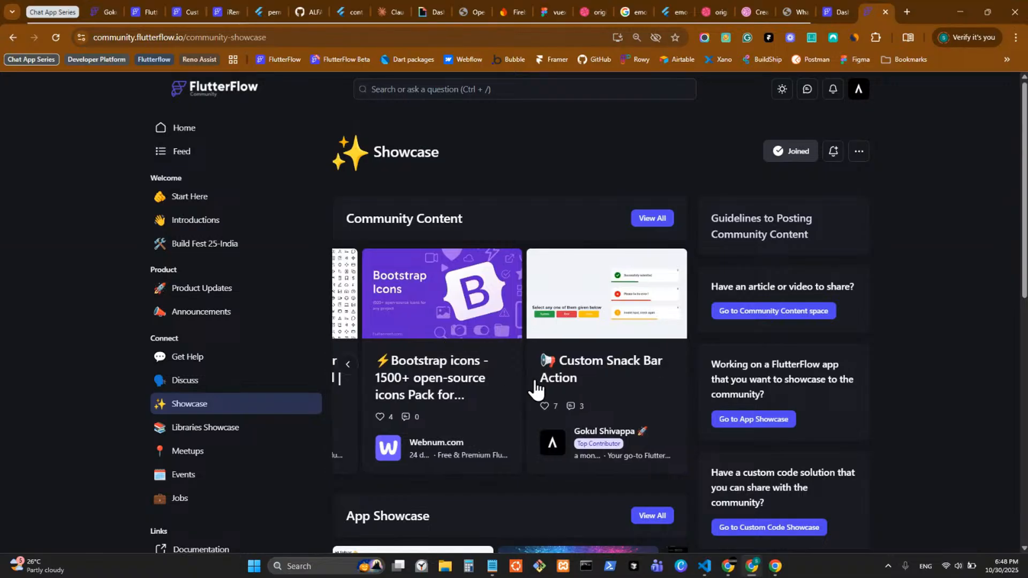
pyautogui.hscroll(-5, 481, 364)
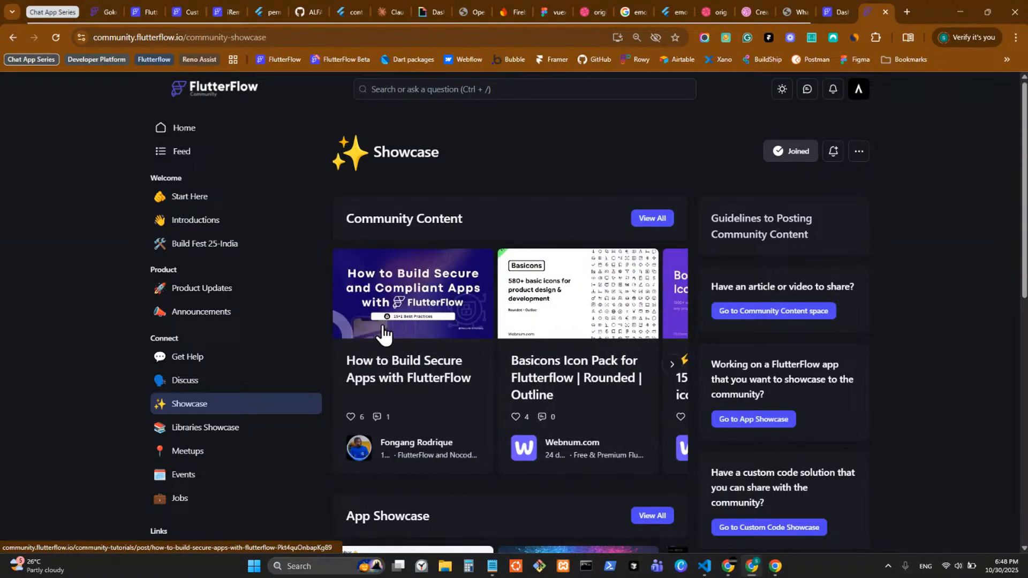
pyautogui.click(183, 128)
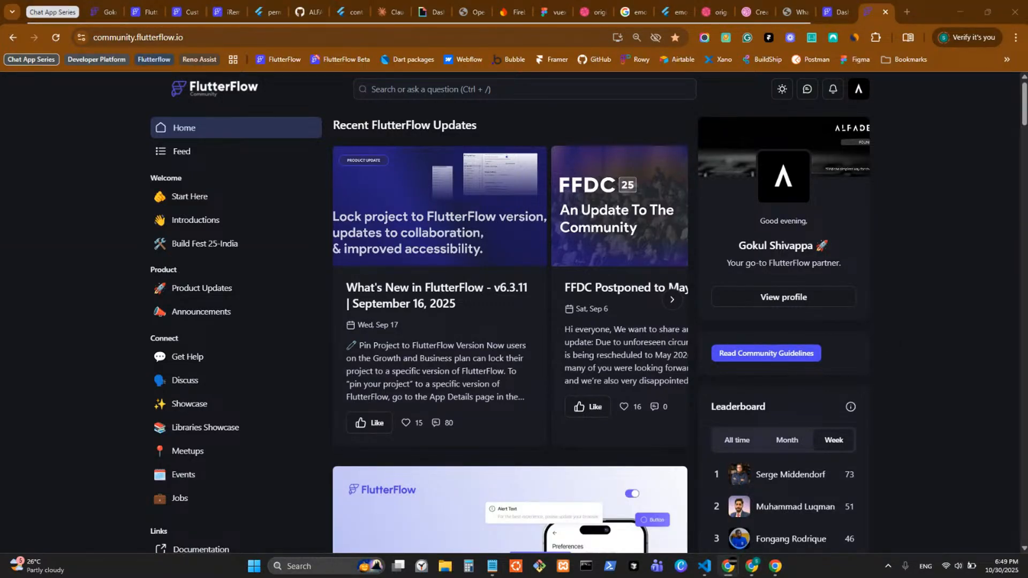
pyautogui.click(875, 2)
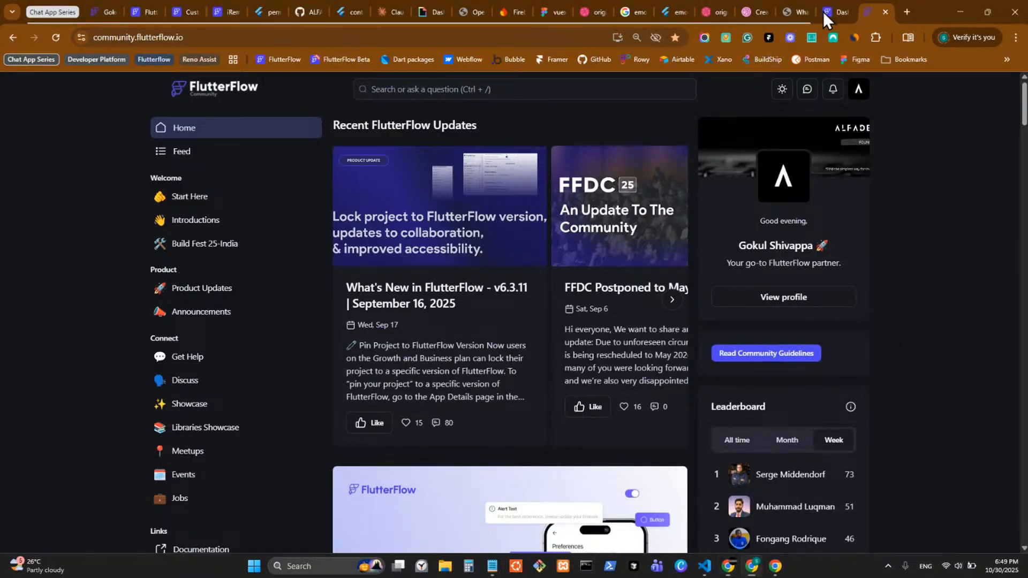
# Step: Close the community tab and the FlutterFlow projects dashboard tab
pyautogui.hotkey('ctrl', 'w')
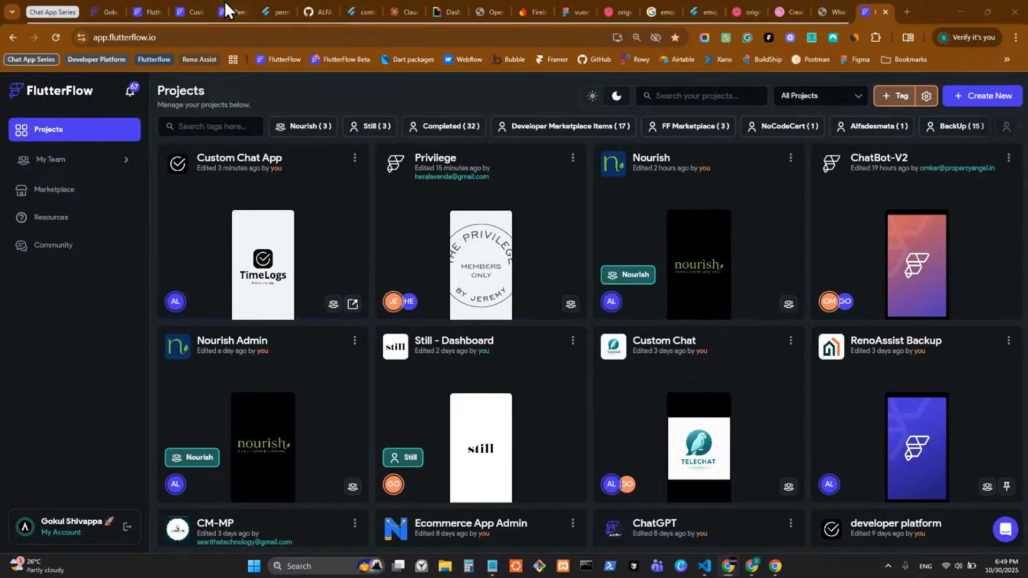
pyautogui.click(886, 11)
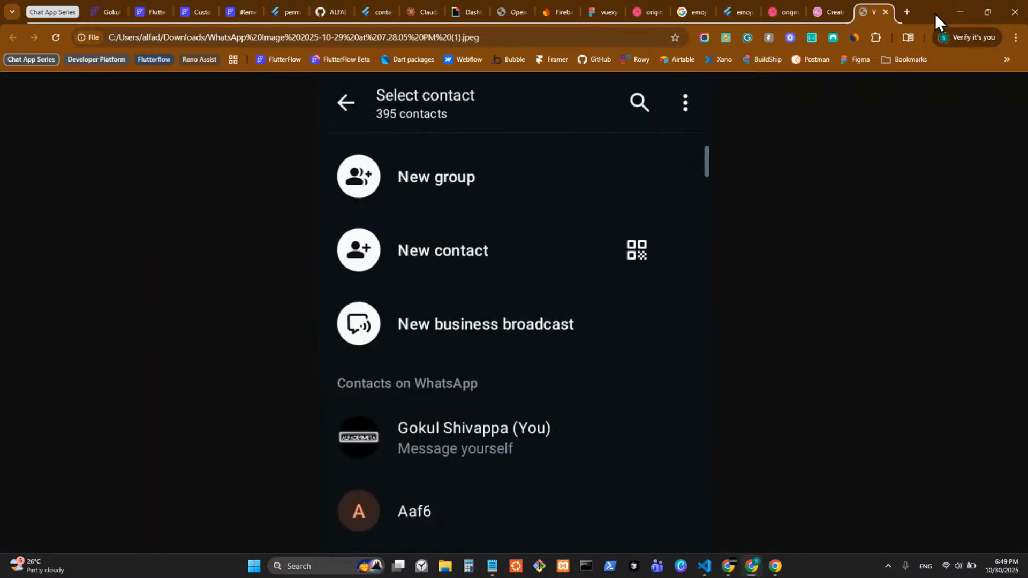
# Step: Snap FlutterFlow to the left half and gather the WhatsApp and Dribbble references in a right window
pyautogui.moveTo(935, 11); pyautogui.dragTo(423, 51)
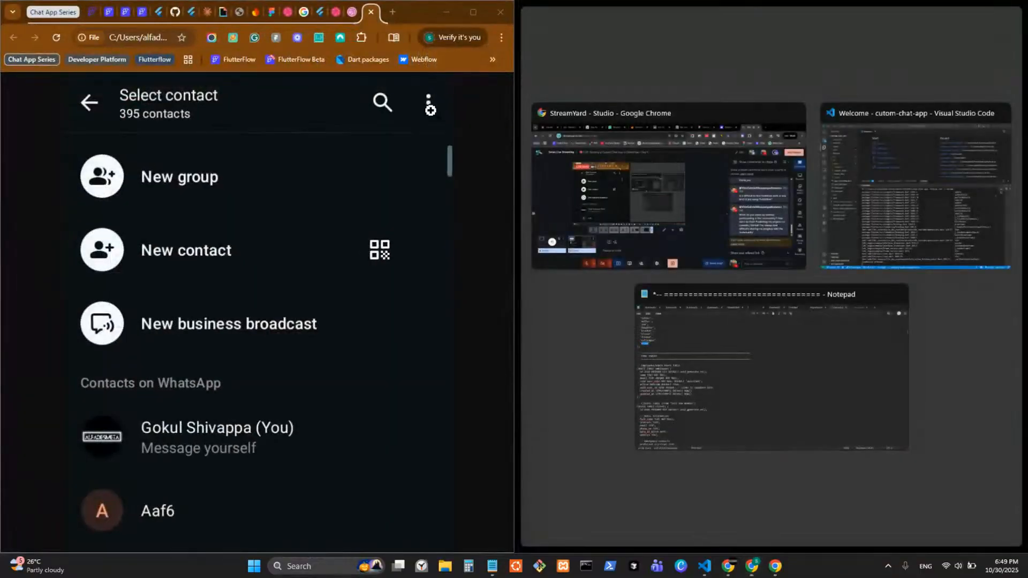
pyautogui.click(491, 242)
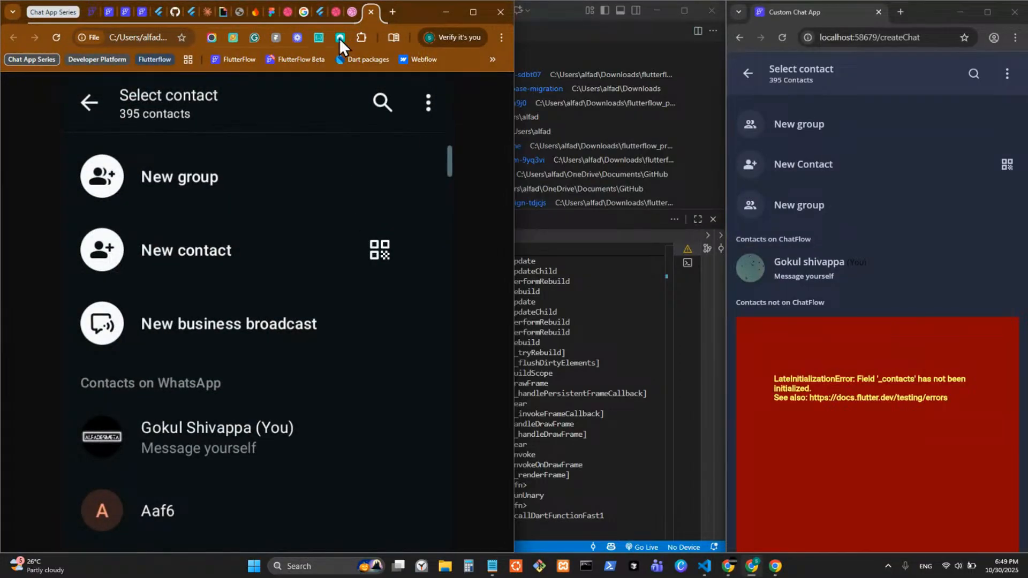
pyautogui.moveTo(338, 15); pyautogui.dragTo(430, 41)
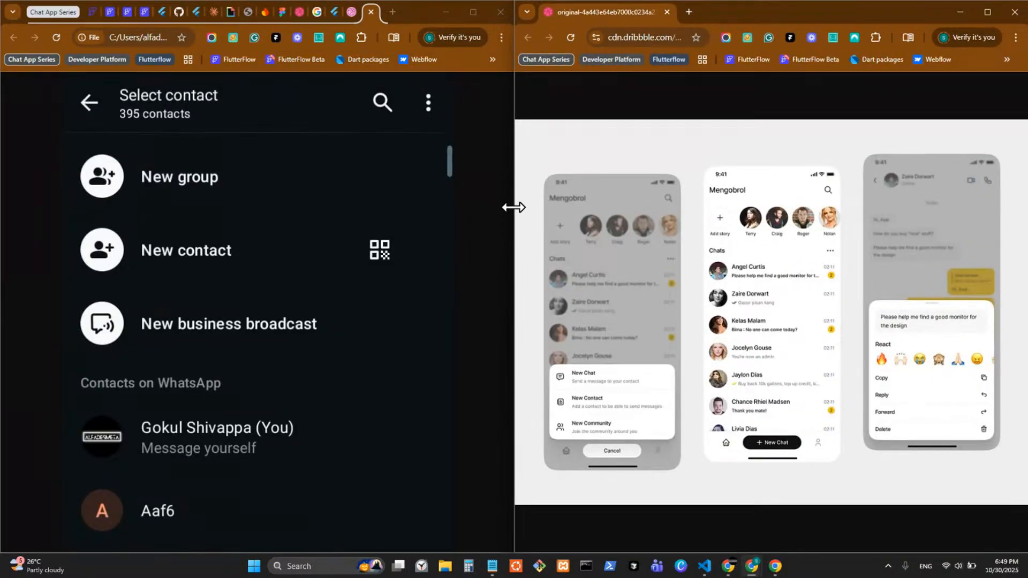
pyautogui.moveTo(511, 208); pyautogui.dragTo(620, 209)
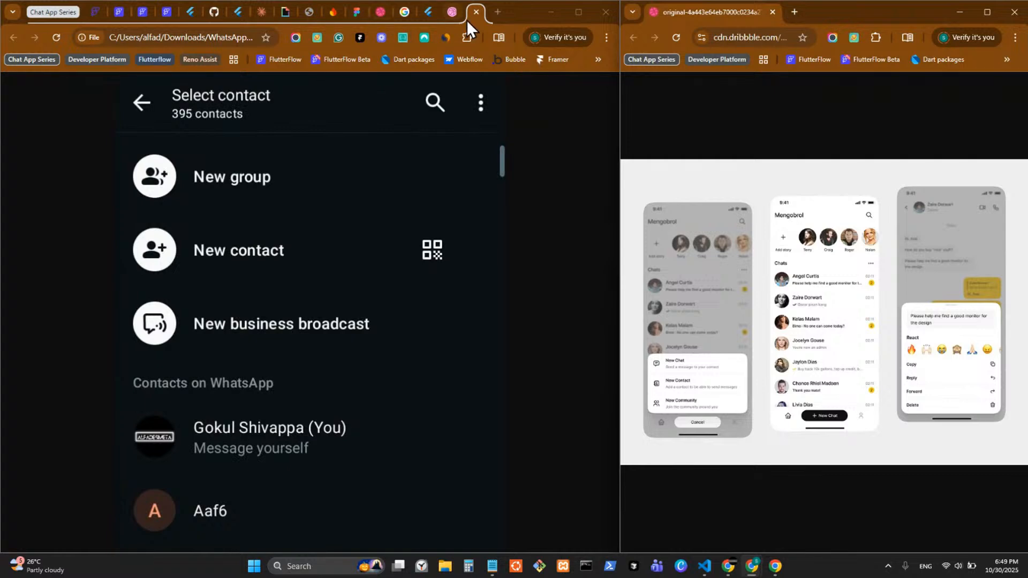
pyautogui.moveTo(468, 18); pyautogui.dragTo(760, 5)
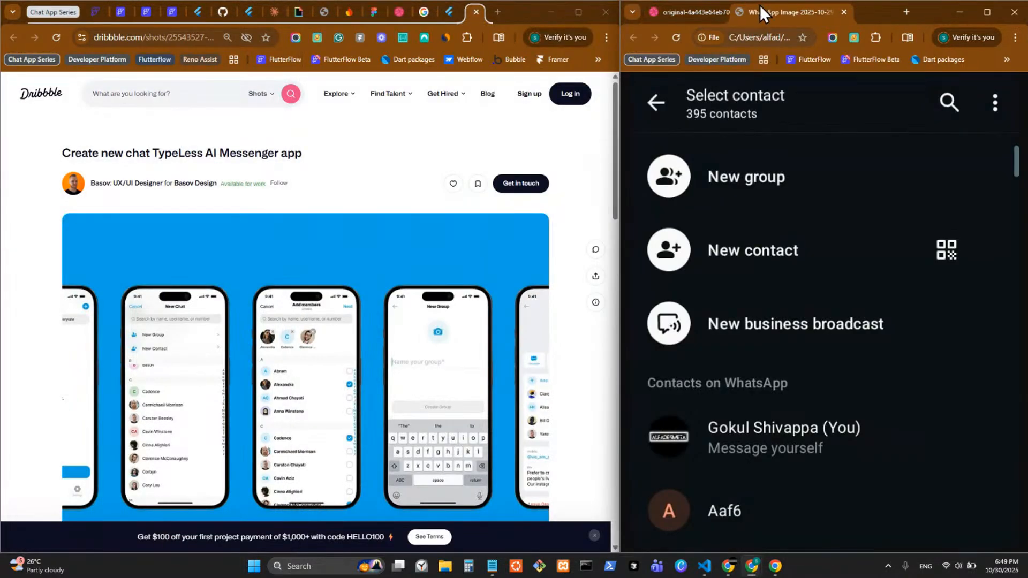
pyautogui.moveTo(473, 15); pyautogui.dragTo(849, 1)
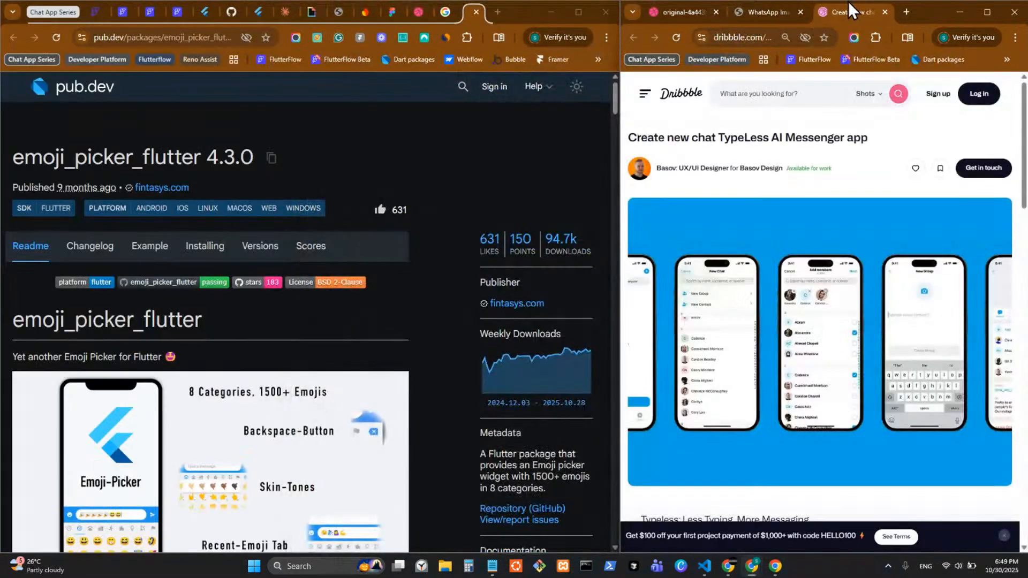
pyautogui.click(148, 17)
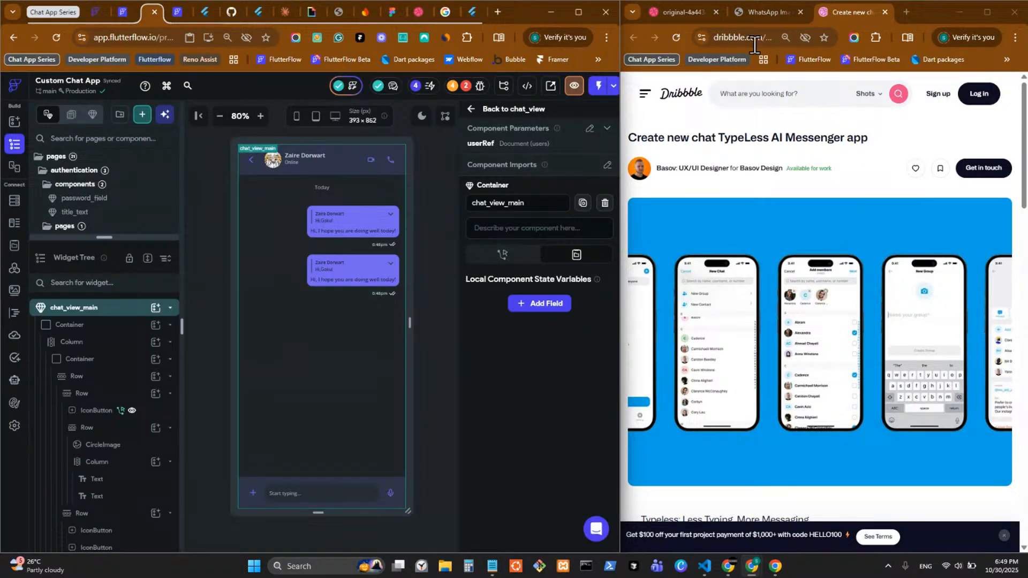
# Step: Show the chat app mockup on the right and inspect the header's CircleImage avatar
pyautogui.click(757, 15)
pyautogui.click(696, 13)
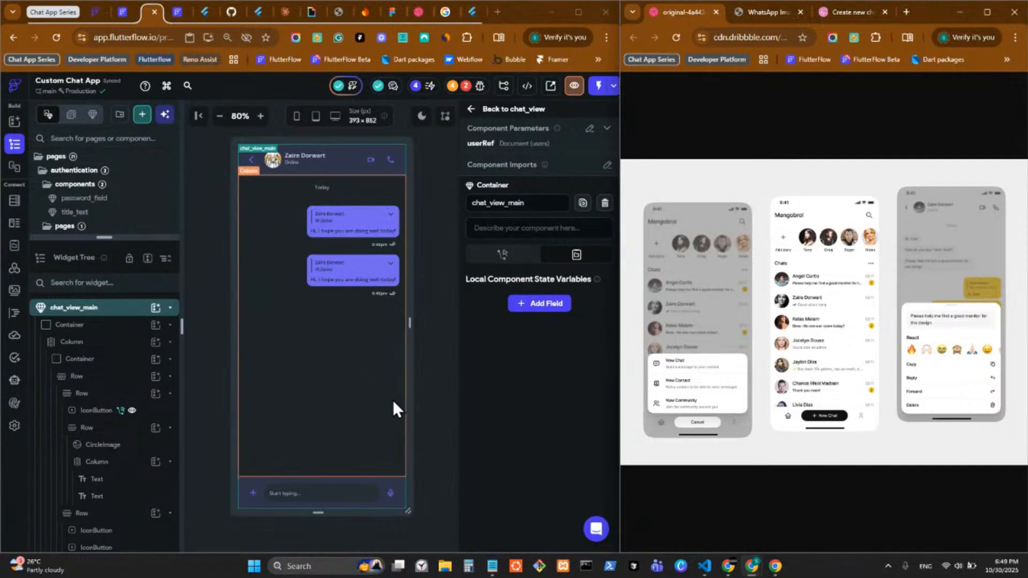
pyautogui.click(272, 163)
pyautogui.scroll(-5, 546, 230)
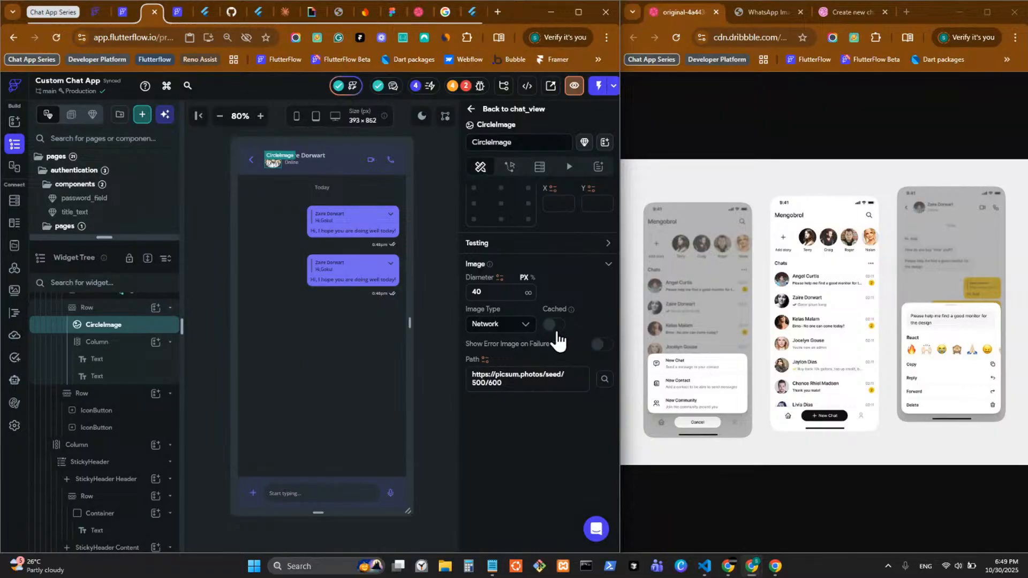
pyautogui.scroll(5, 557, 329)
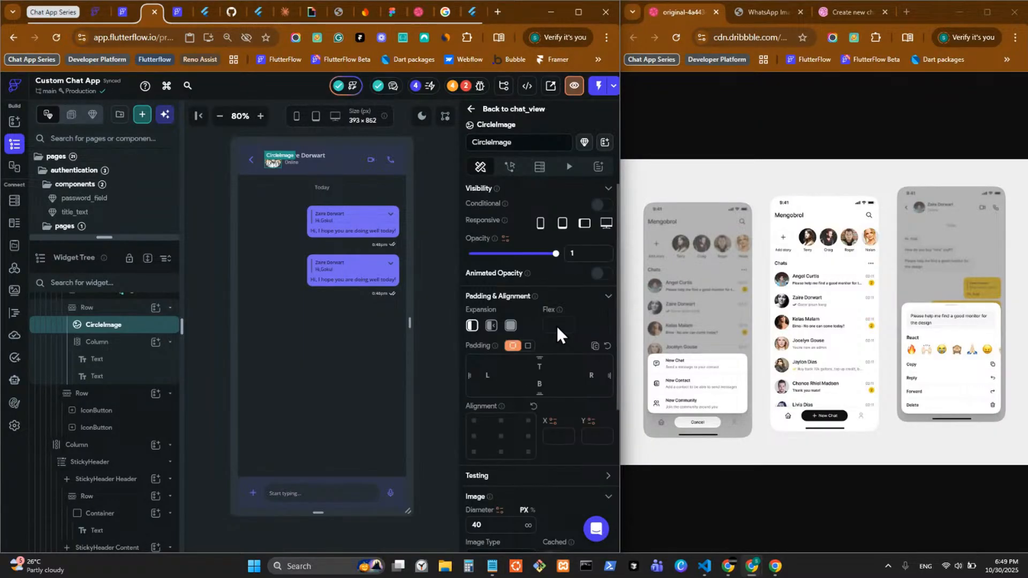
# Step: Select the root container, then the header Row, and dismiss its context menu
pyautogui.click(443, 228)
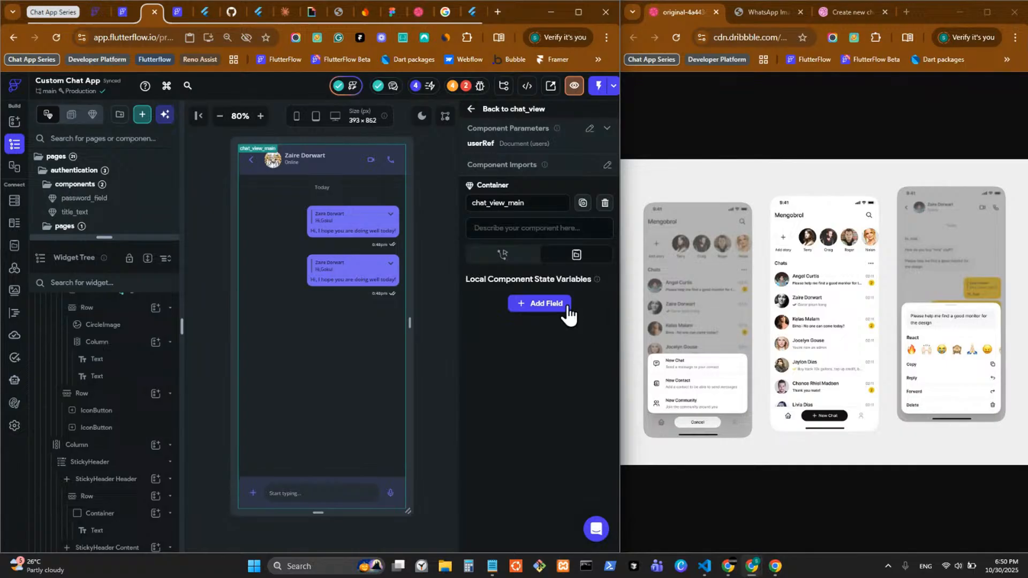
pyautogui.click(298, 166)
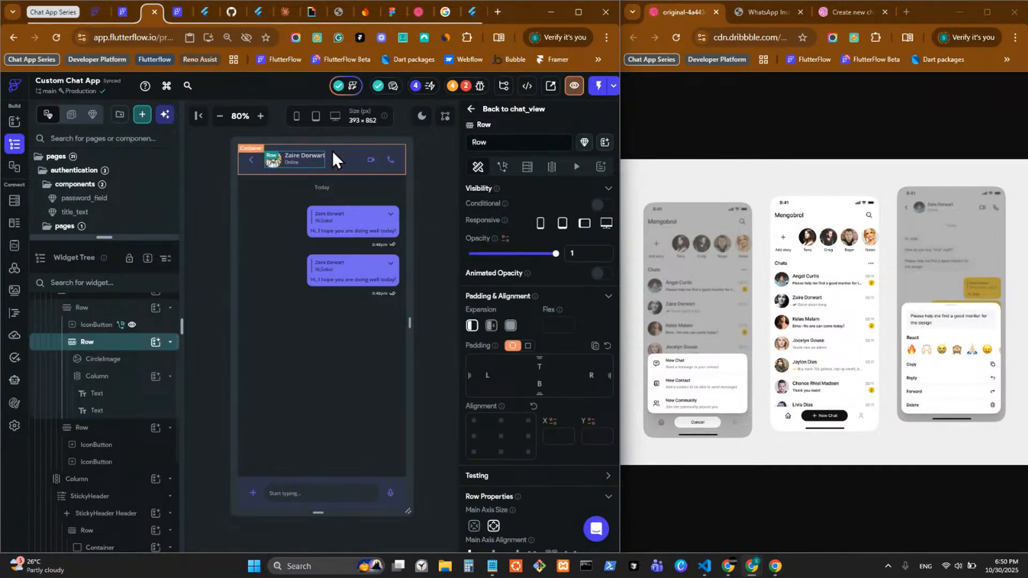
pyautogui.rightClick(286, 171)
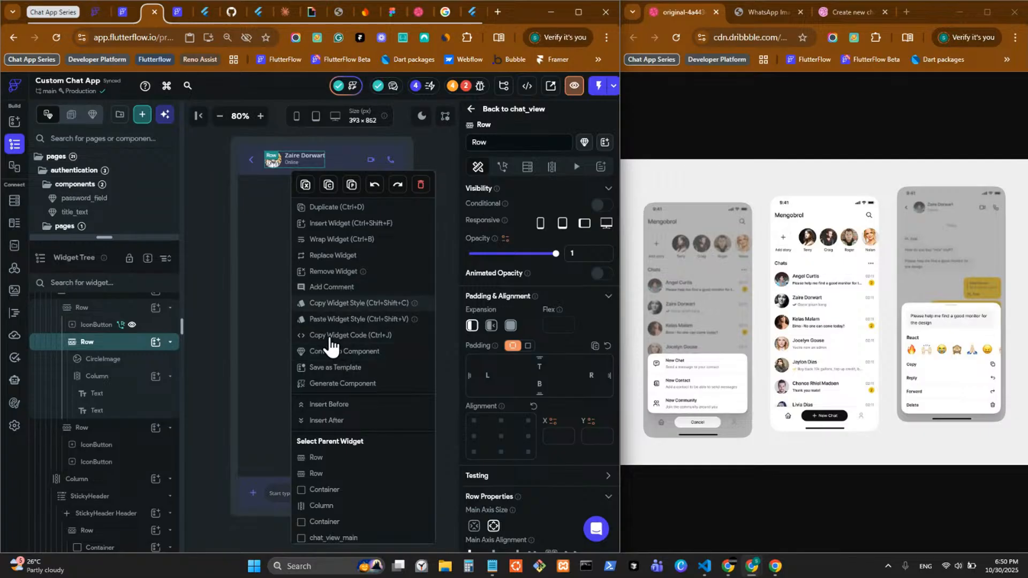
pyautogui.click(448, 217)
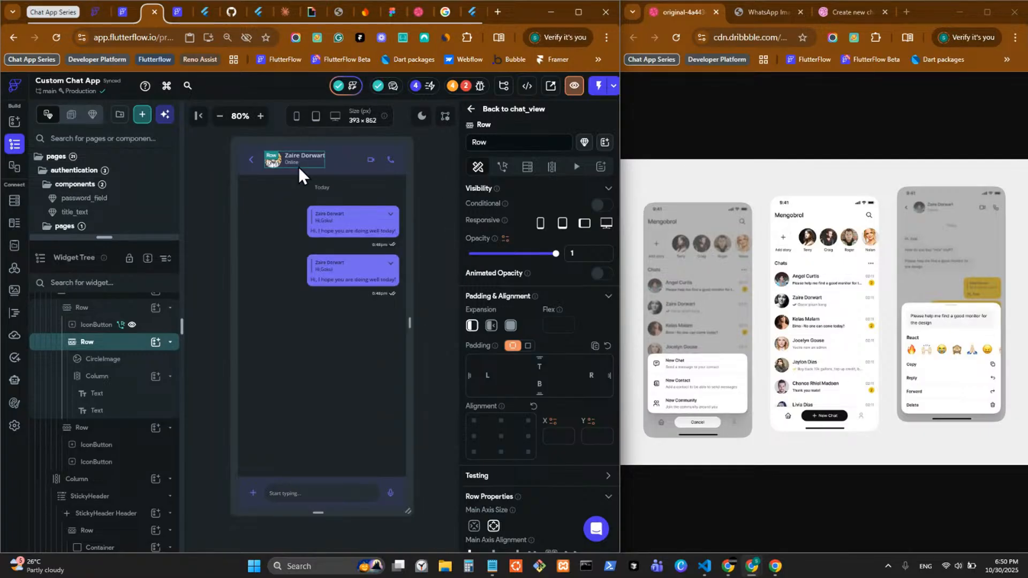
# Step: Start a backend query on the header Row, then cancel it
pyautogui.click(527, 167)
pyautogui.click(533, 192)
pyautogui.click(433, 191)
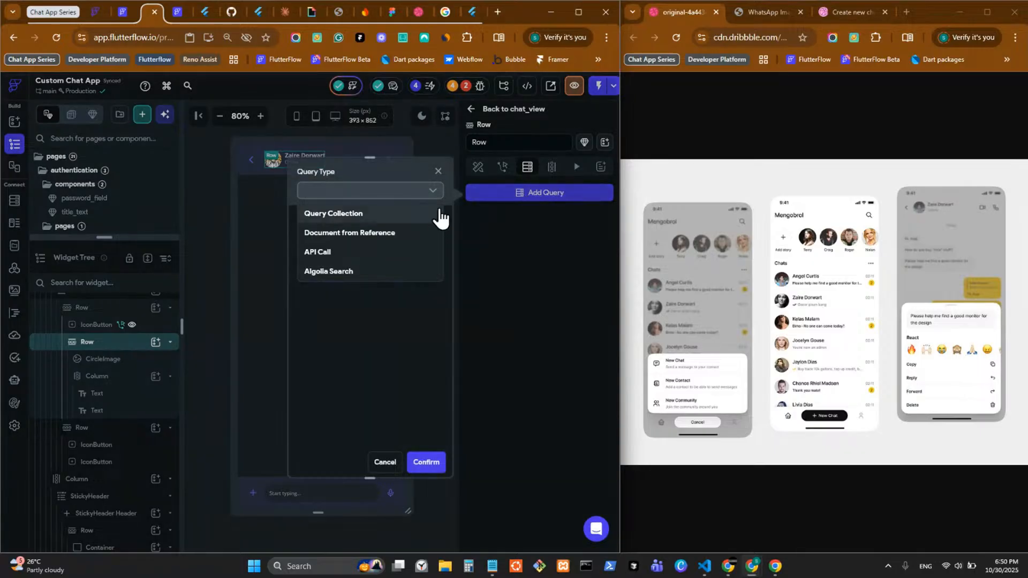
pyautogui.click(384, 462)
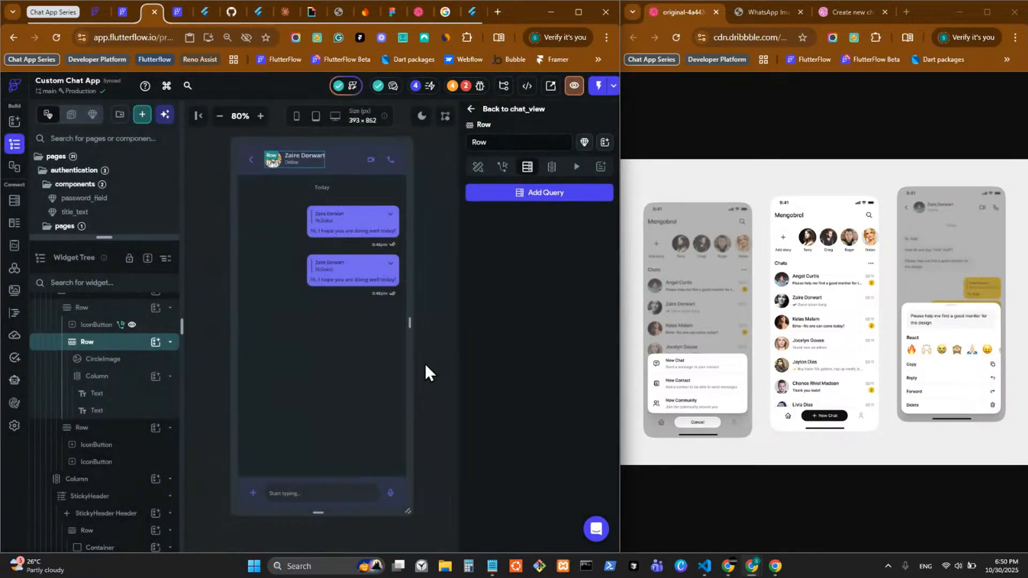
# Step: Change chat_view_main's userRef parameter type to DocumentReference
pyautogui.click(425, 365)
pyautogui.click(588, 130)
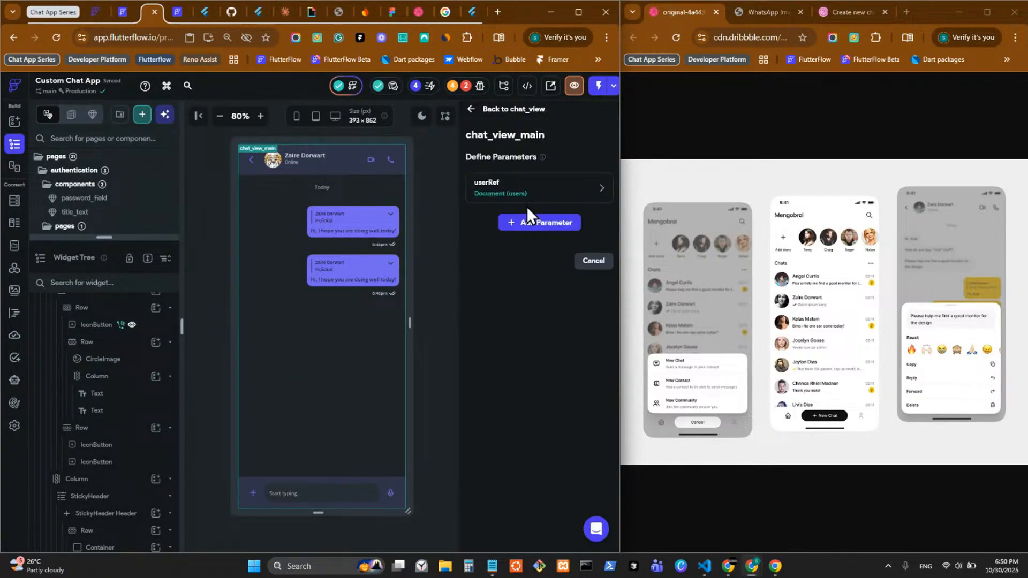
pyautogui.click(526, 204)
pyautogui.click(539, 297)
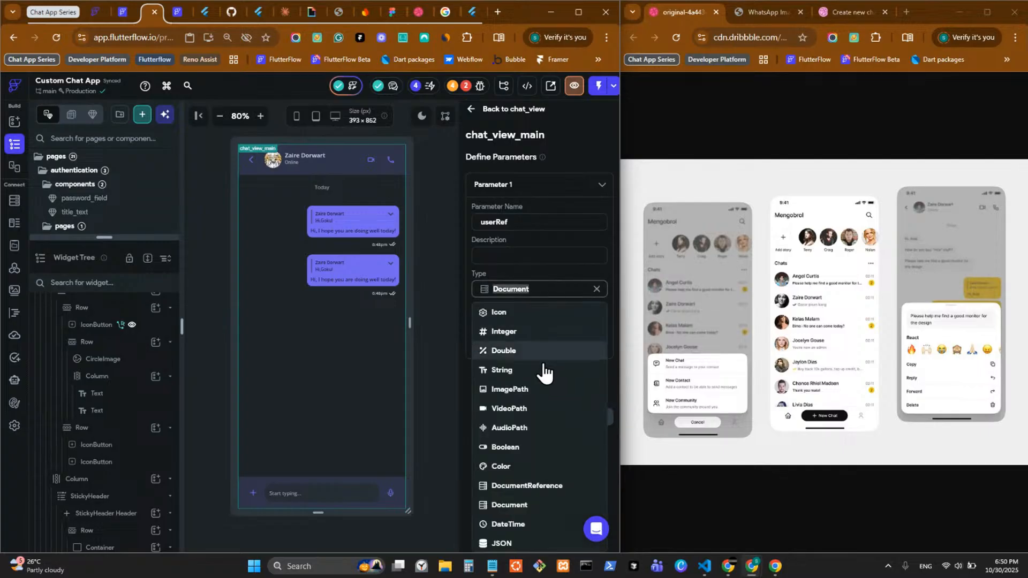
pyautogui.click(538, 488)
pyautogui.click(591, 417)
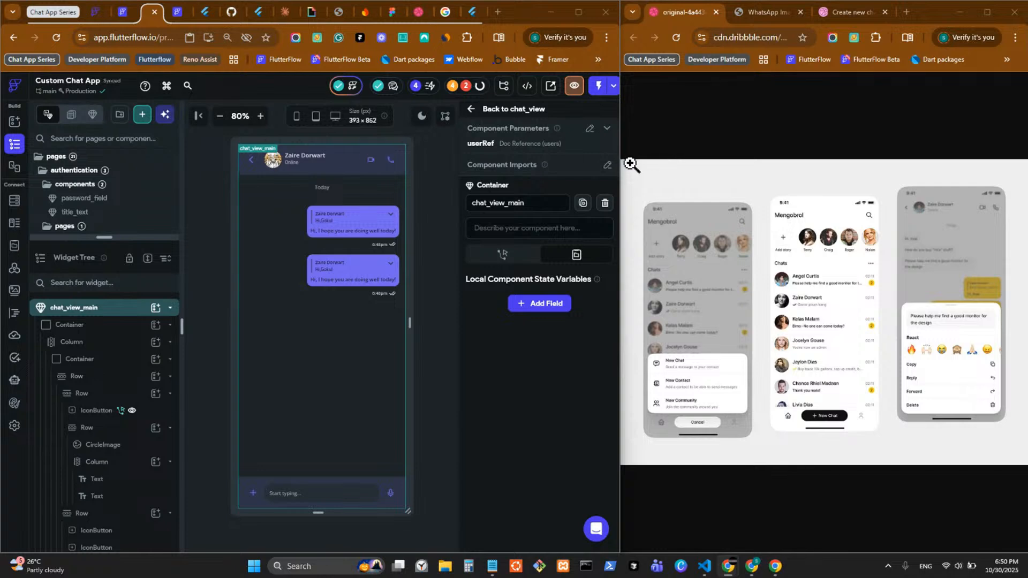
# Step: Change the chat_view page's userRef to DocumentReference, then reopen chat_view_main for editing
pyautogui.moveTo(624, 161); pyautogui.dragTo(717, 182)
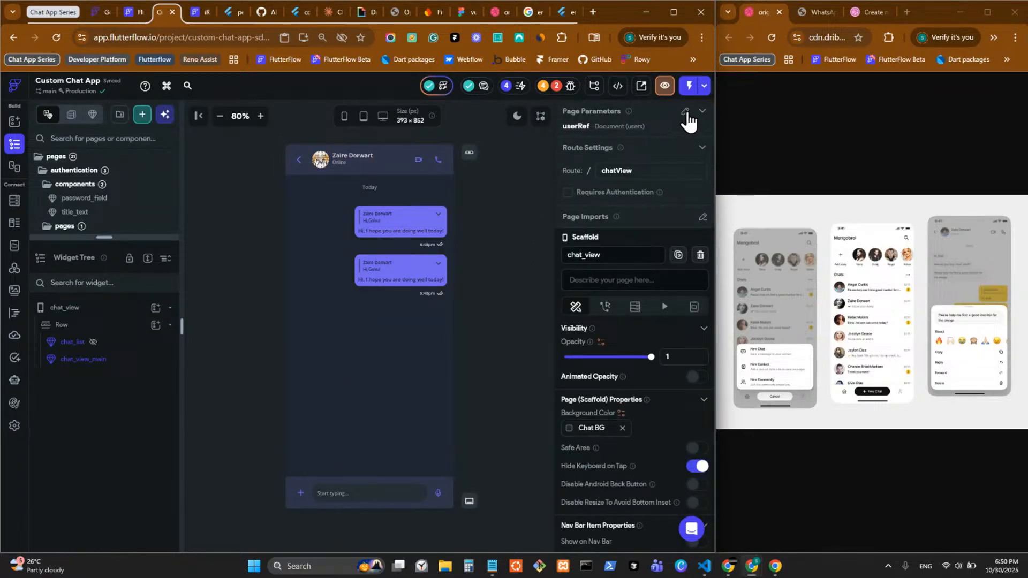
pyautogui.click(687, 111)
pyautogui.click(657, 176)
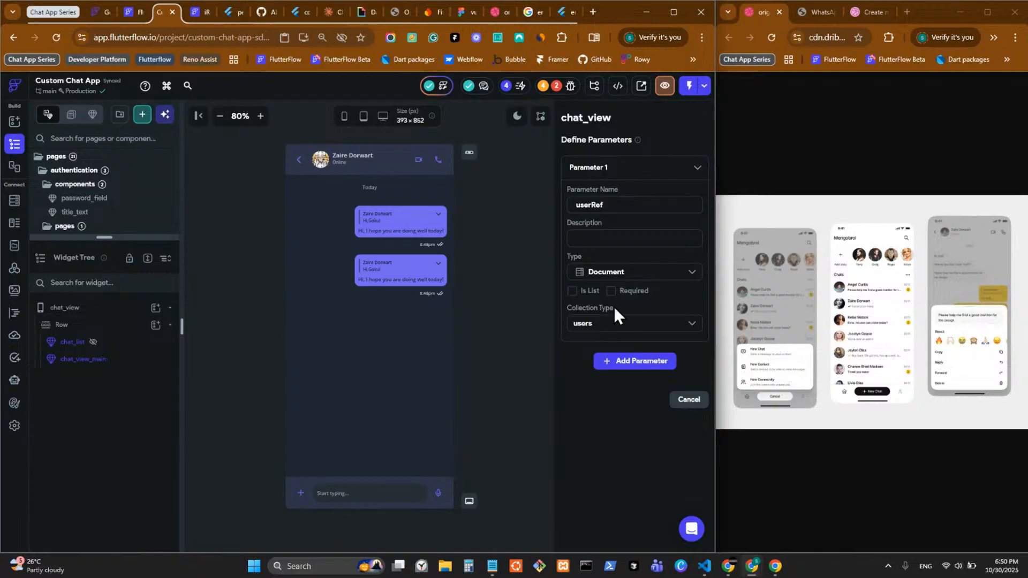
pyautogui.click(628, 274)
pyautogui.click(624, 449)
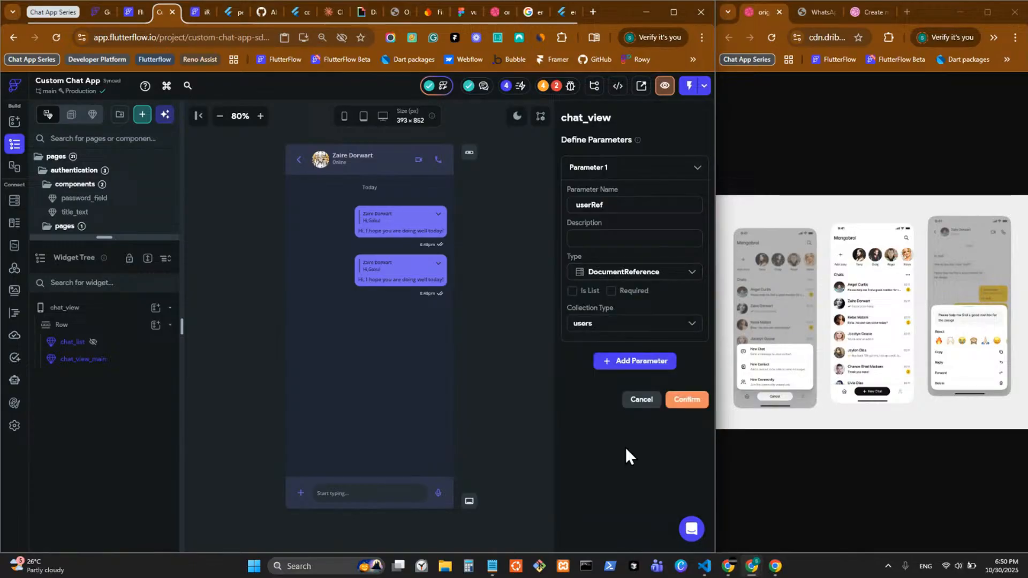
pyautogui.click(675, 403)
pyautogui.doubleClick(365, 229)
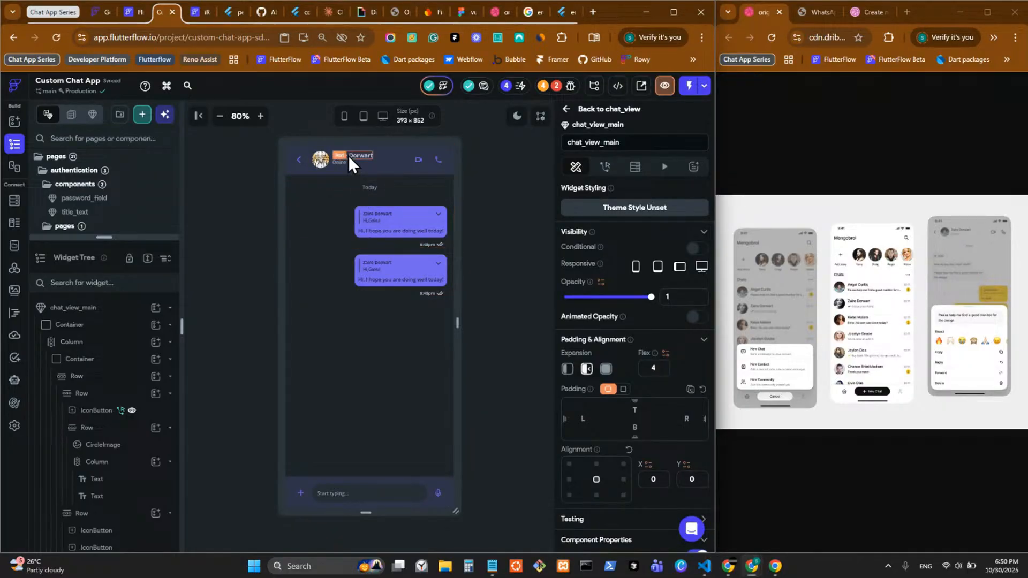
# Step: Copy the header avatar-and-name Row and wrap it in a ConditionalBuilder
pyautogui.click(330, 169)
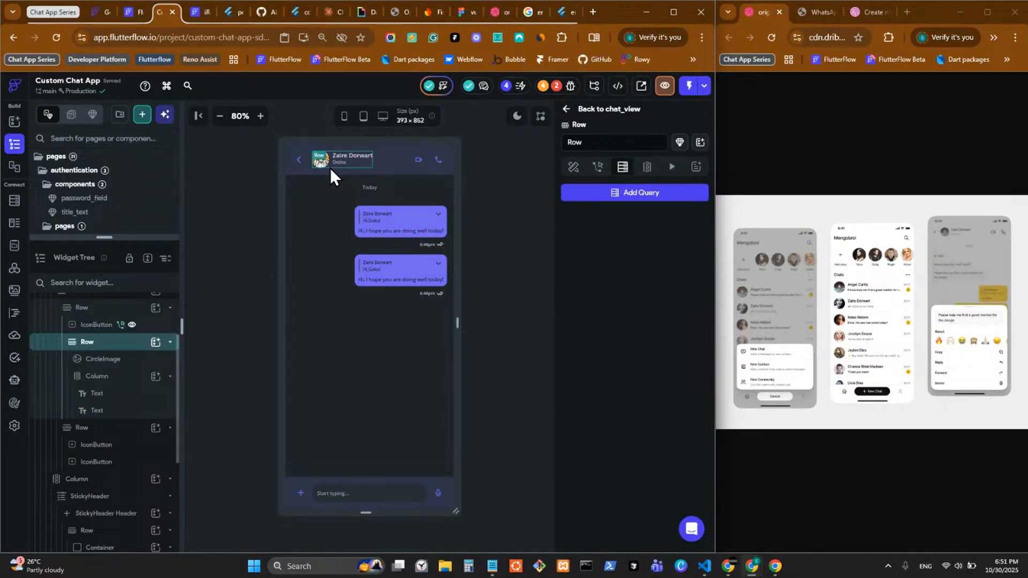
pyautogui.hotkey('ctrl', 'c')
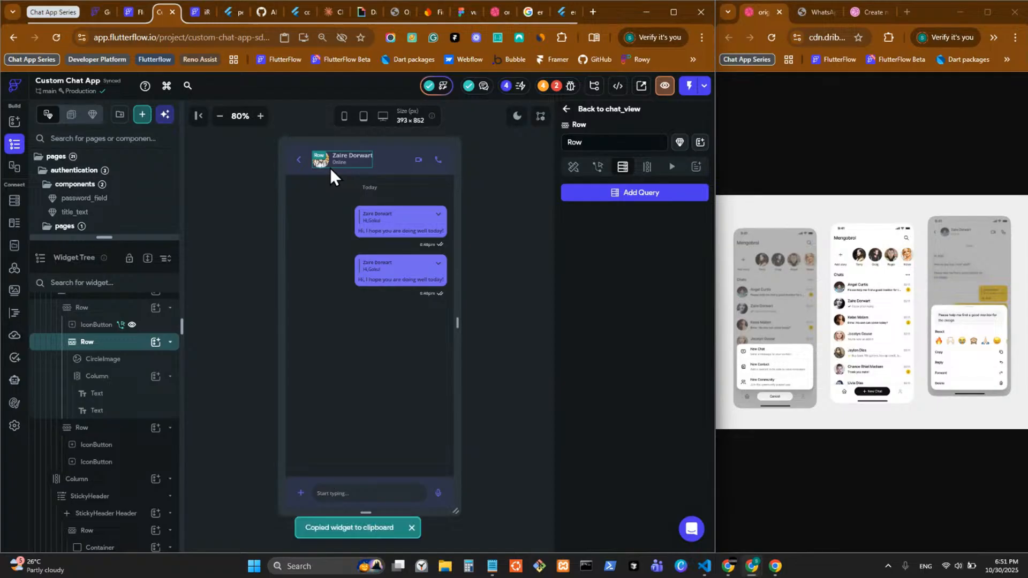
pyautogui.rightClick(329, 168)
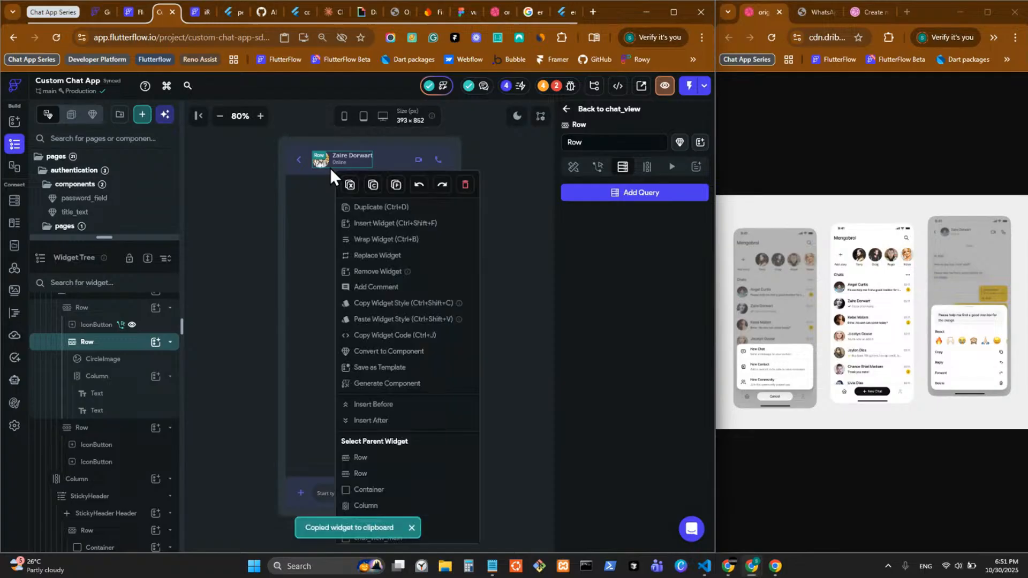
pyautogui.click(374, 240)
pyautogui.scroll(-2, 338, 421)
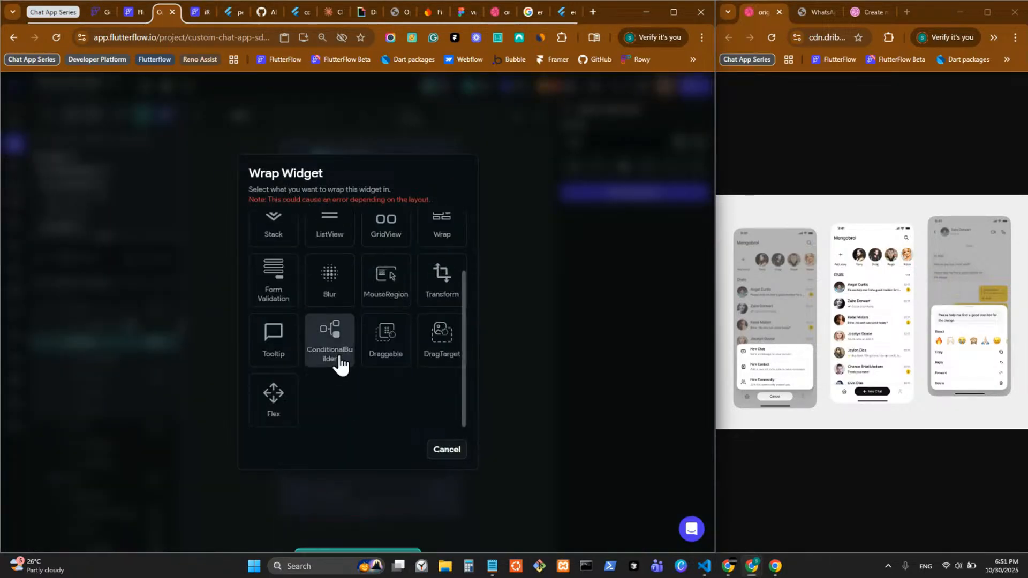
pyautogui.click(330, 343)
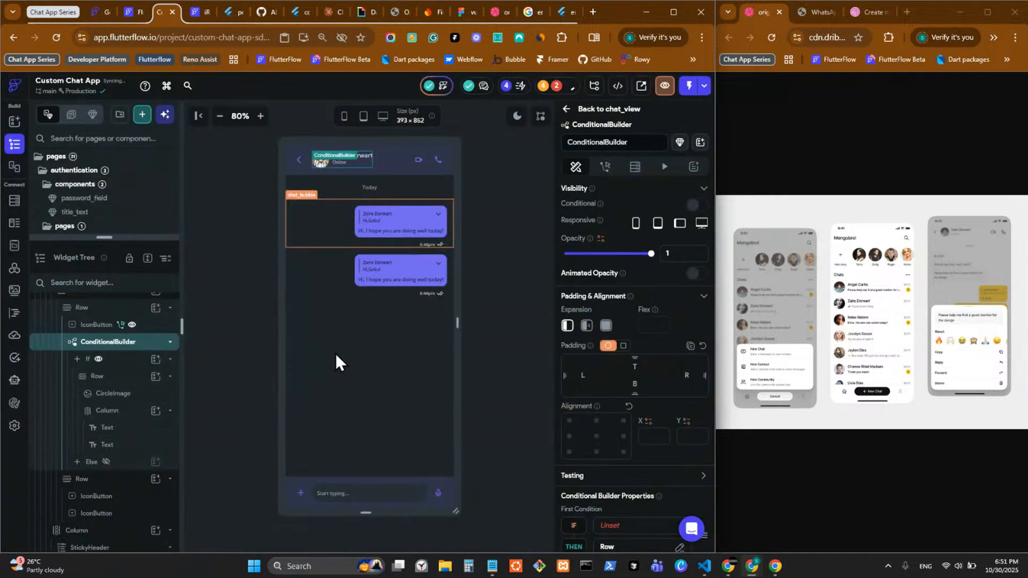
# Step: Undo the ConditionalBuilder wrap and reselect the header Row
pyautogui.hotkey('ctrl', 'z')
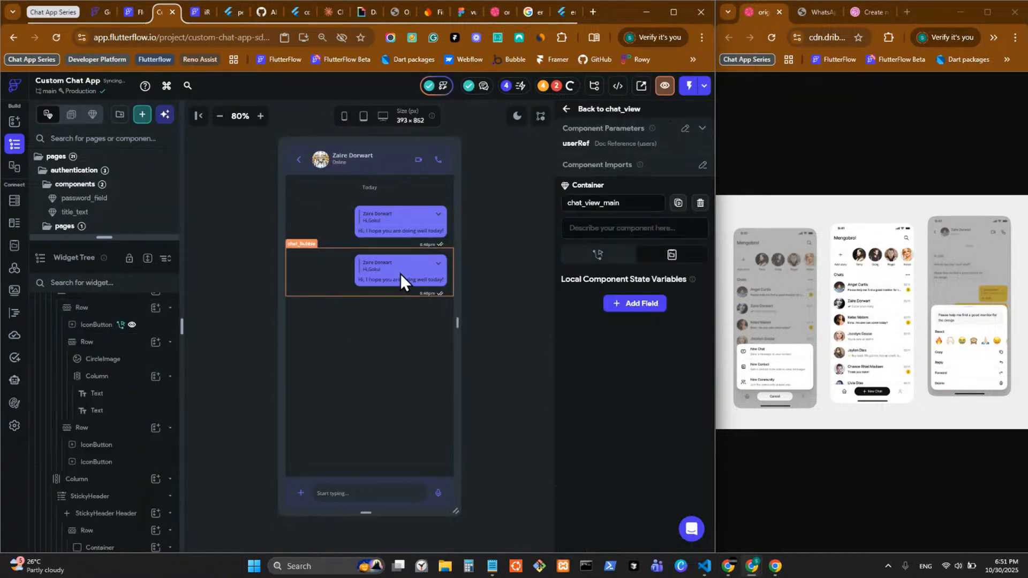
pyautogui.click(332, 165)
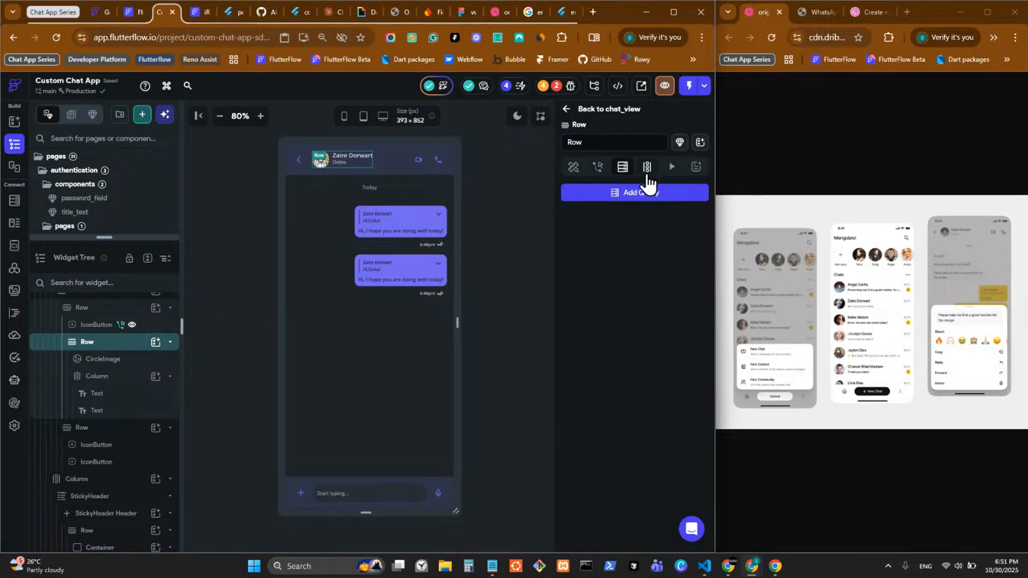
pyautogui.hotkey('alt', 'Tab')
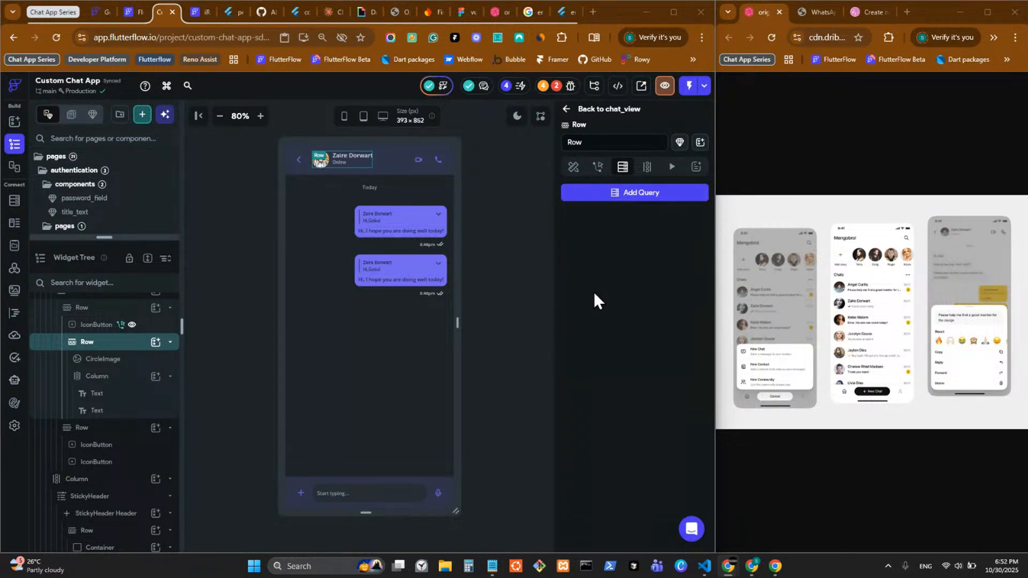
# Step: Give the header Row a Document from Reference query on users via userRef, then copy it
pyautogui.click(611, 196)
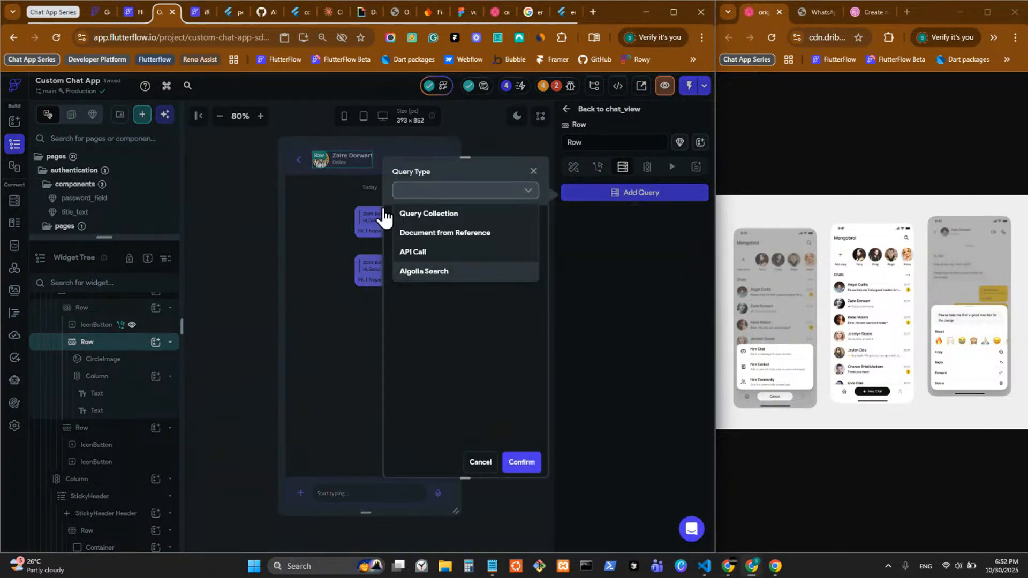
pyautogui.click(452, 233)
pyautogui.click(459, 249)
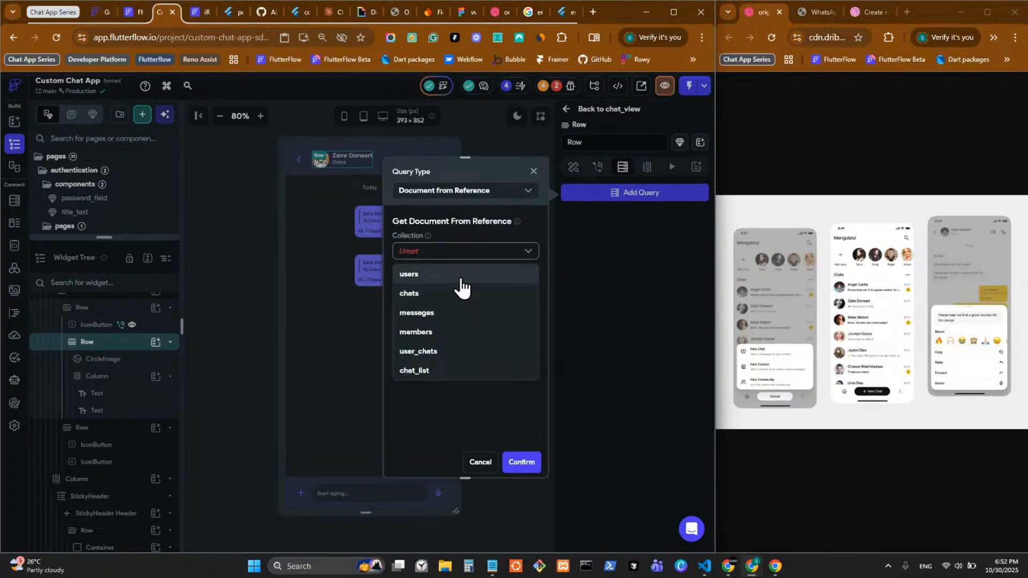
pyautogui.click(459, 284)
pyautogui.click(456, 275)
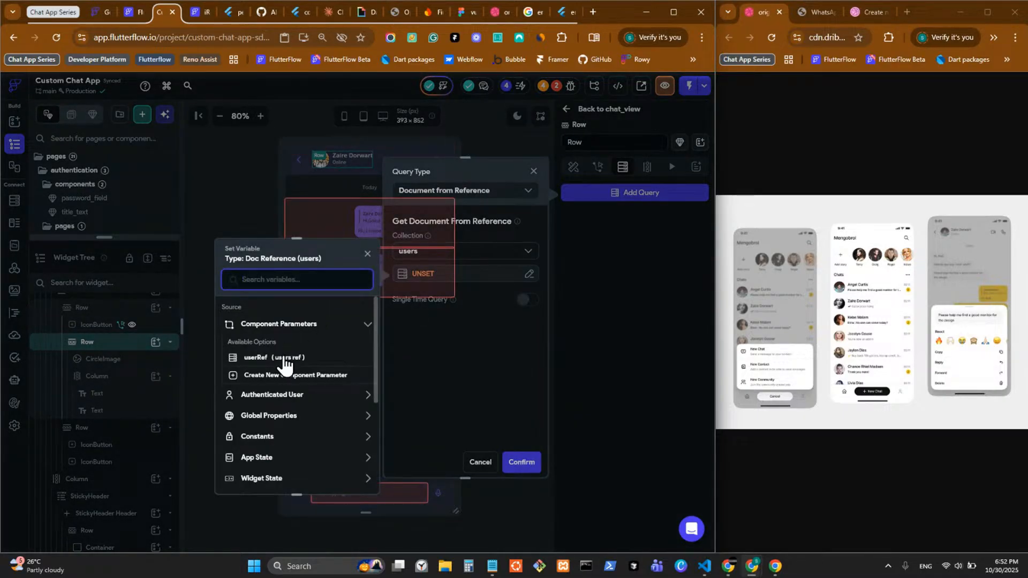
pyautogui.click(256, 359)
pyautogui.click(354, 476)
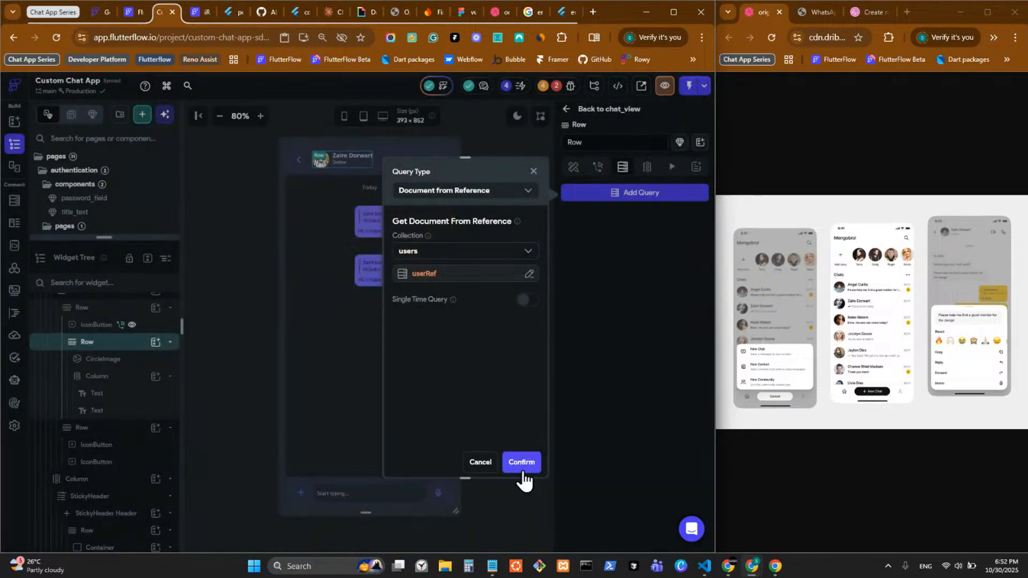
pyautogui.click(522, 462)
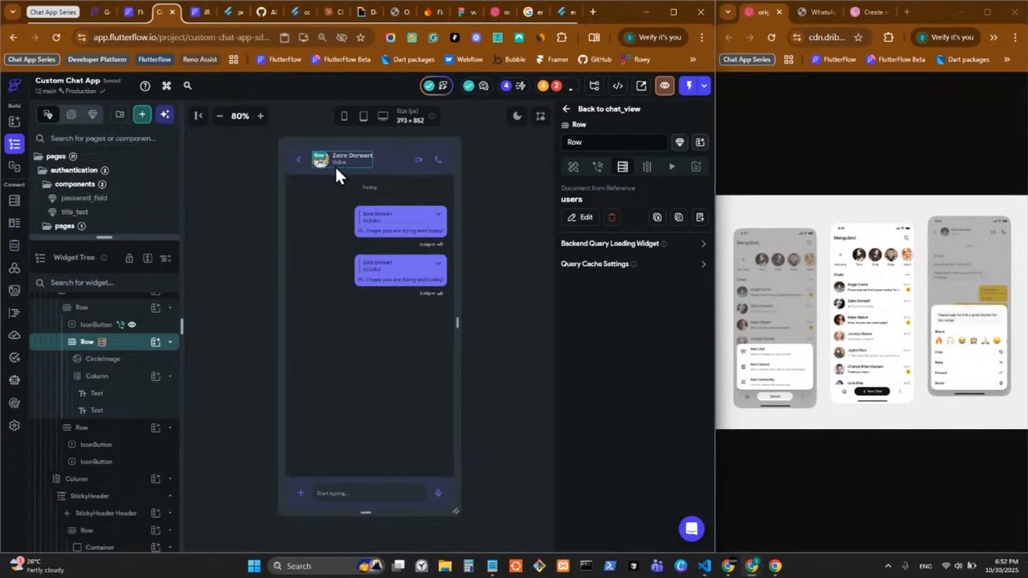
pyautogui.hotkey('ctrl', 'c')
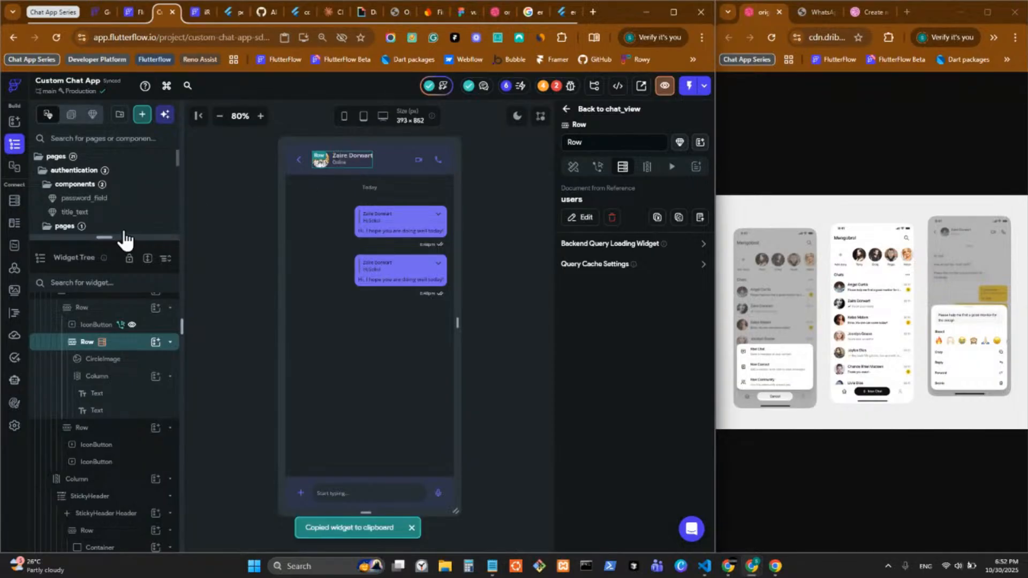
# Step: Look through create_chat, chat_tile and info_tile, then open the contact_card component
pyautogui.moveTo(124, 238); pyautogui.dragTo(122, 517)
pyautogui.scroll(-3, 135, 354)
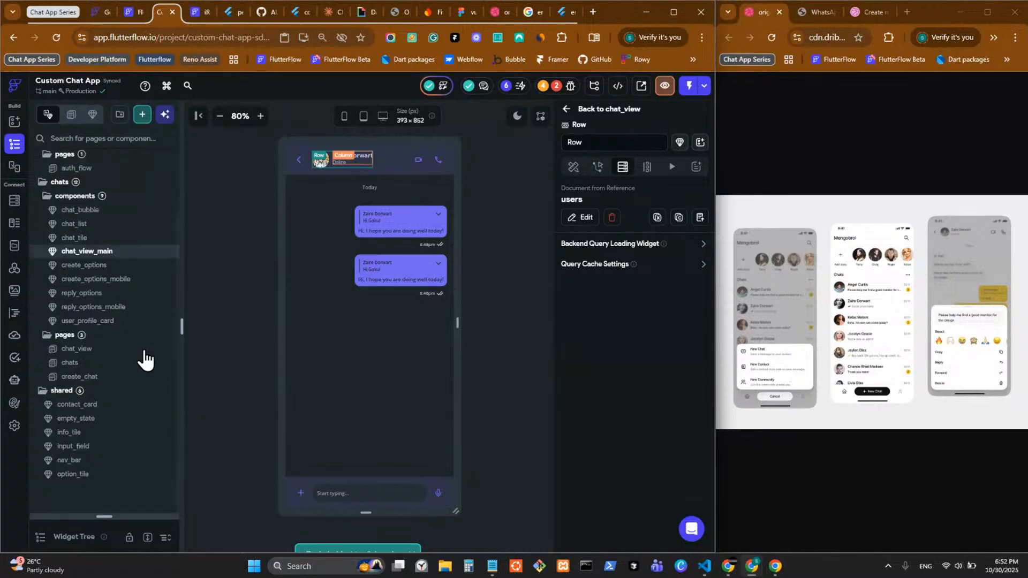
pyautogui.click(110, 378)
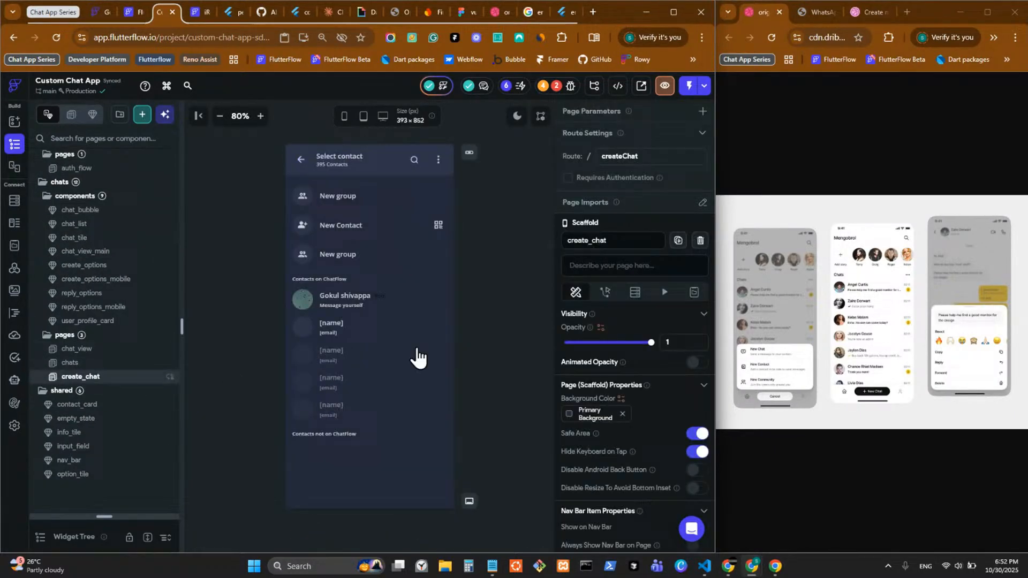
pyautogui.click(346, 330)
pyautogui.rightClick(346, 330)
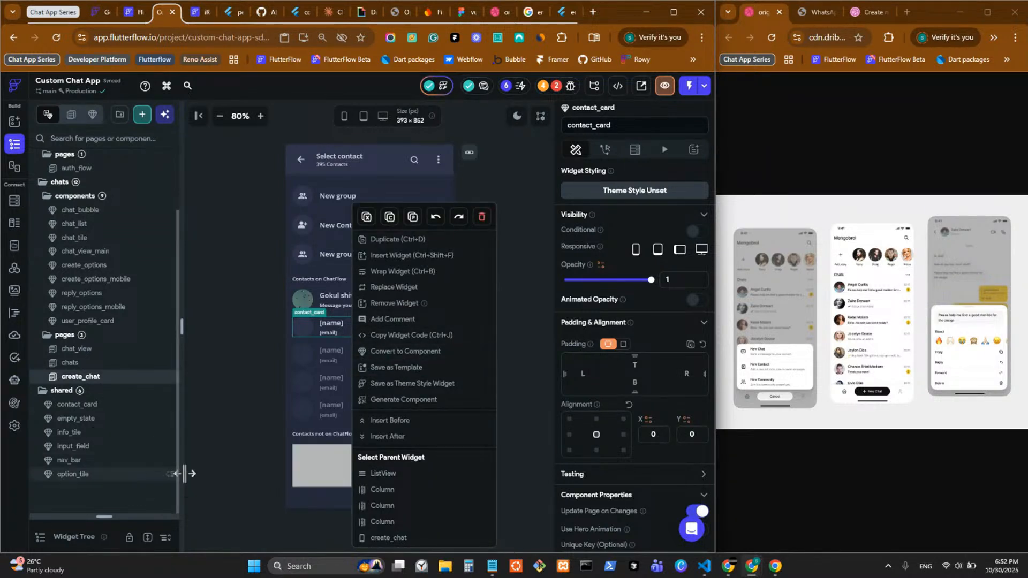
pyautogui.click(228, 404)
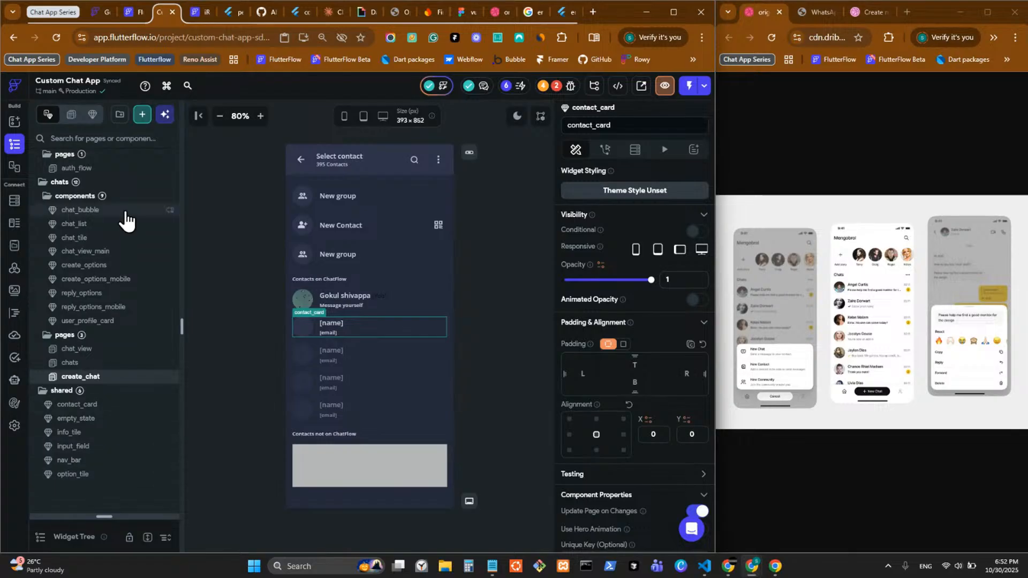
pyautogui.click(114, 238)
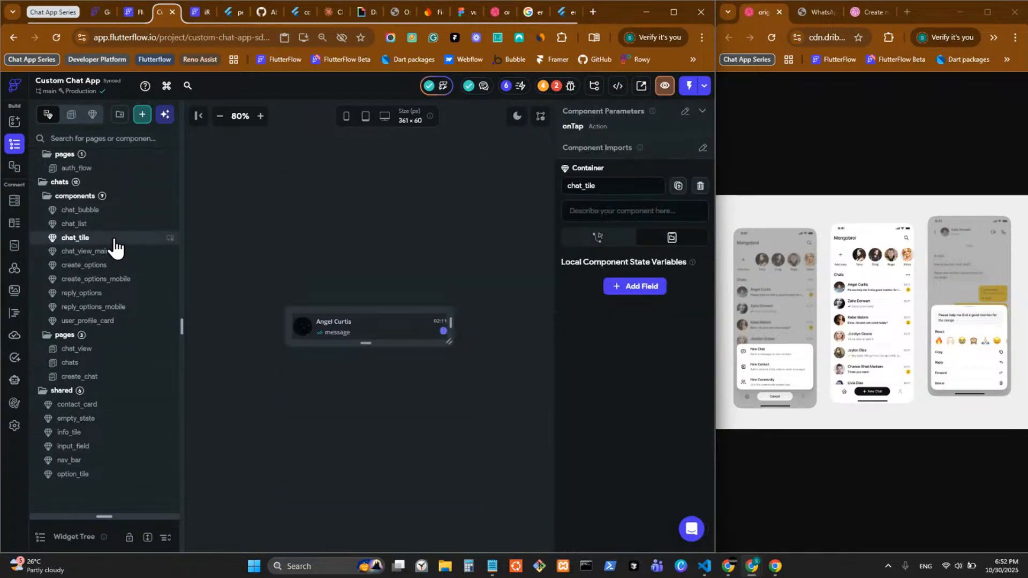
pyautogui.click(124, 434)
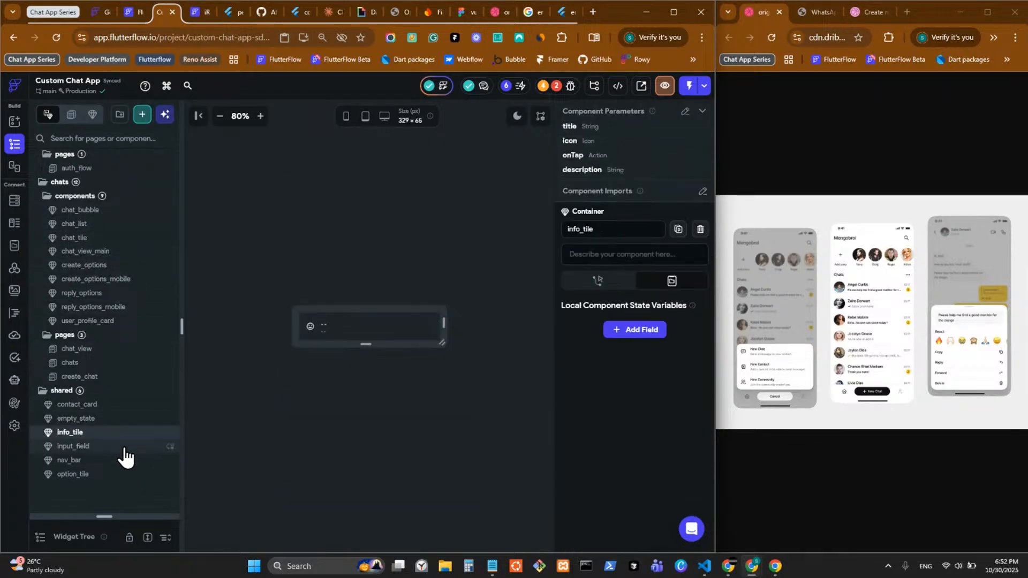
pyautogui.click(123, 406)
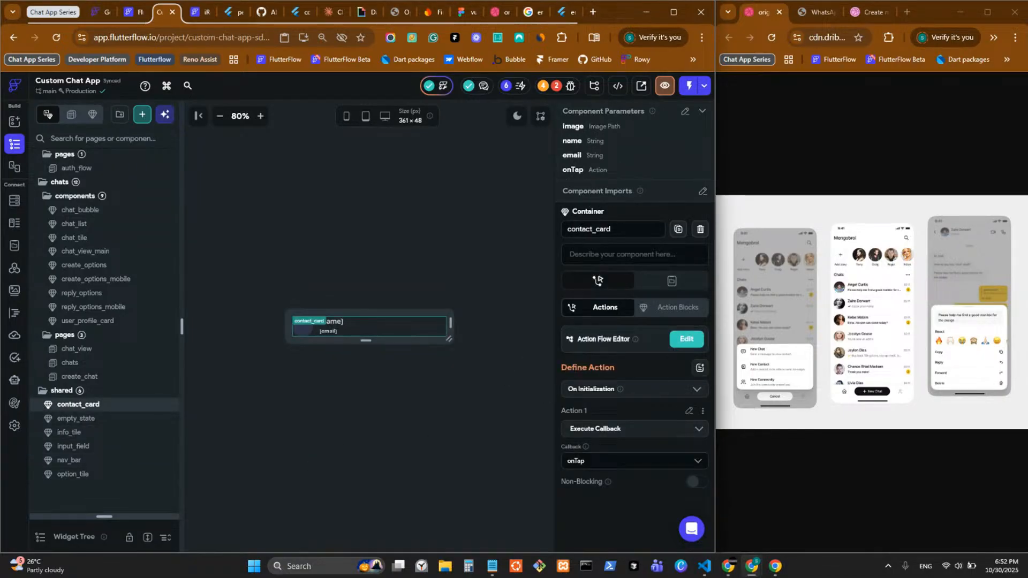
# Step: Rename contact_card's parameters name to 'title' and email to 'description', then go to chats
pyautogui.hotkey('alt', 'Tab')
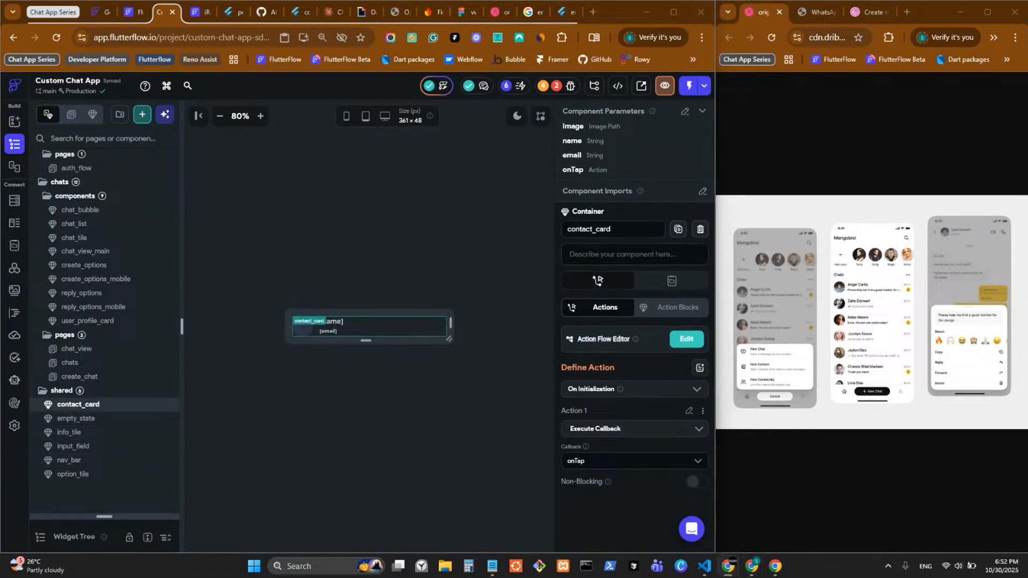
pyautogui.click(685, 115)
pyautogui.click(685, 114)
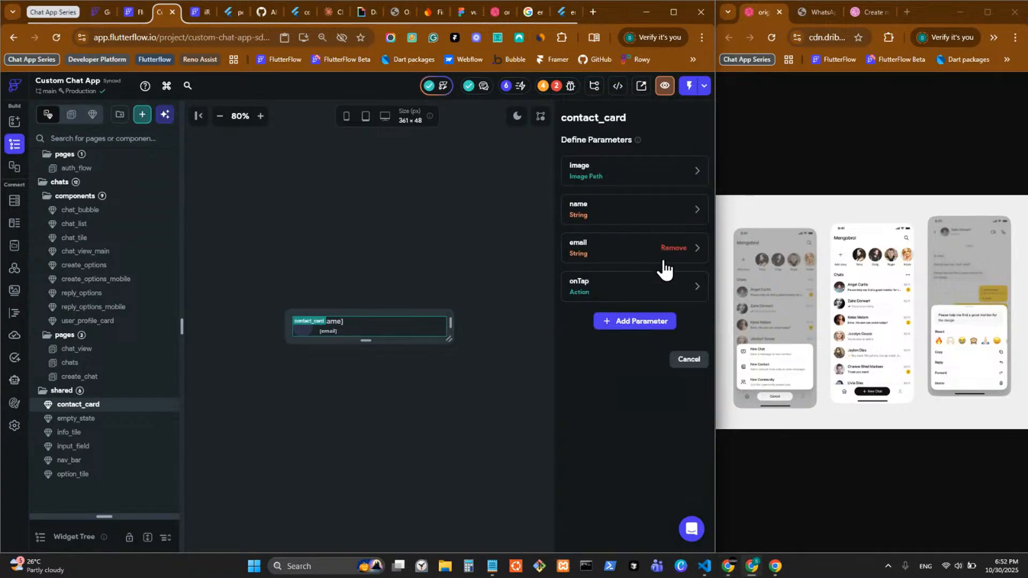
pyautogui.click(631, 262)
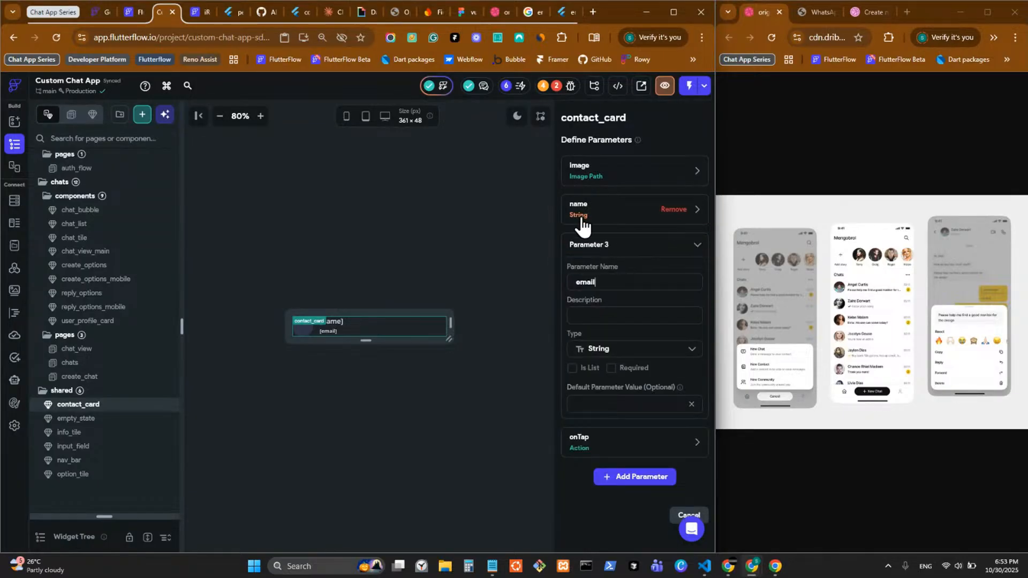
pyautogui.click(580, 214)
pyautogui.doubleClick(612, 243)
pyautogui.press('BackSpace')
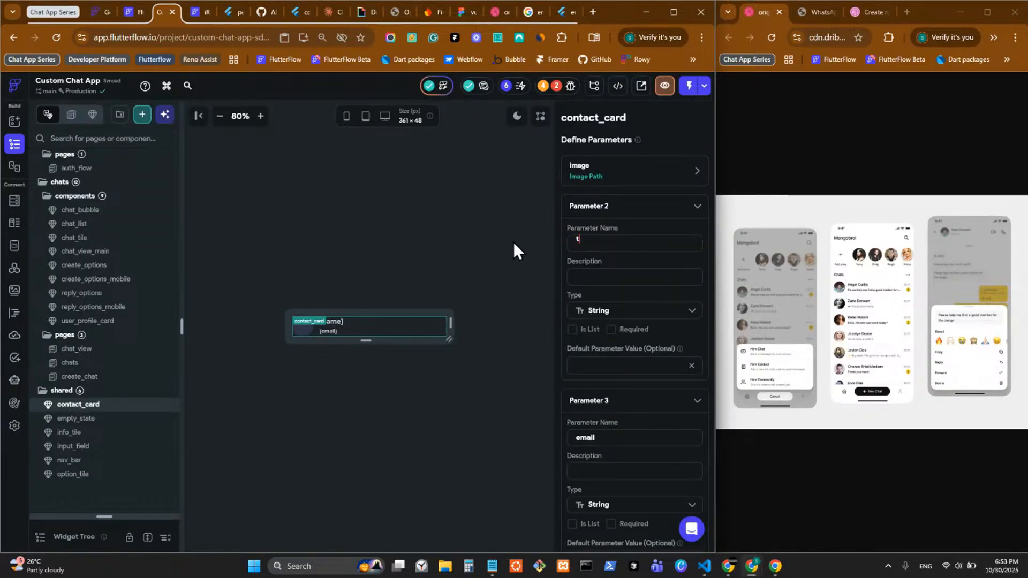
pyautogui.write('title')
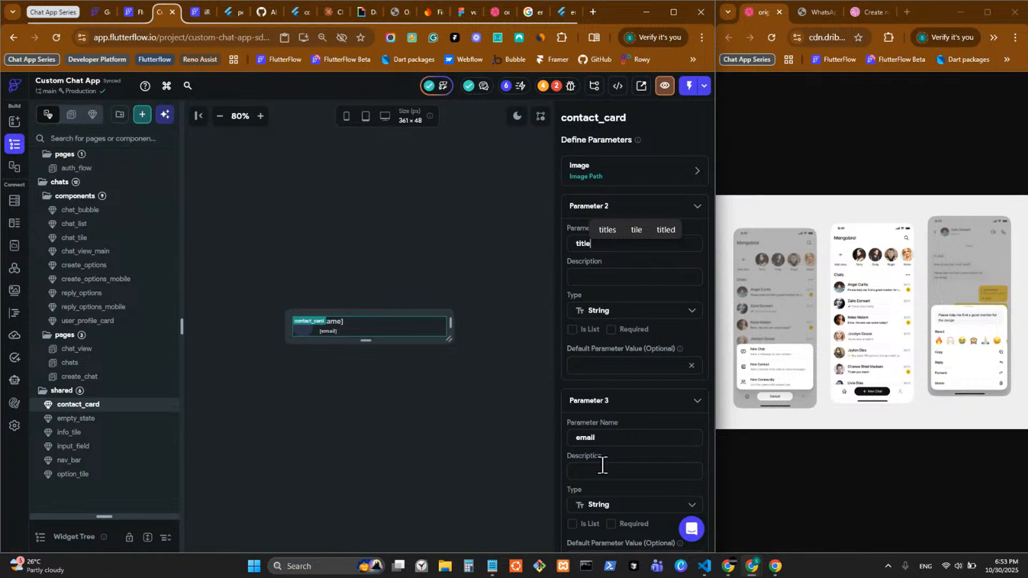
pyautogui.moveTo(608, 439); pyautogui.dragTo(548, 443)
pyautogui.write('des')
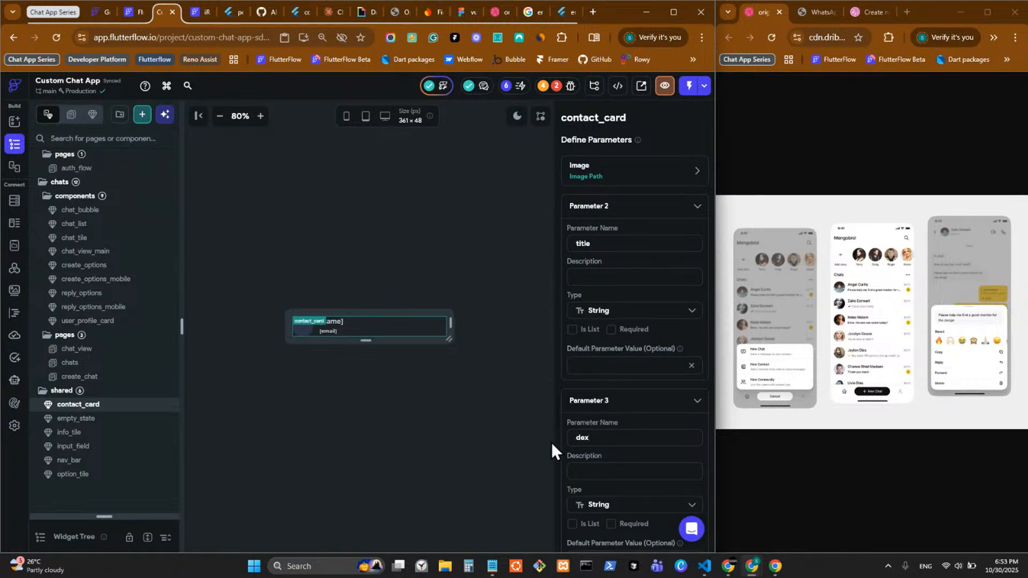
pyautogui.write('cription')
pyautogui.scroll(-3, 589, 434)
pyautogui.click(687, 489)
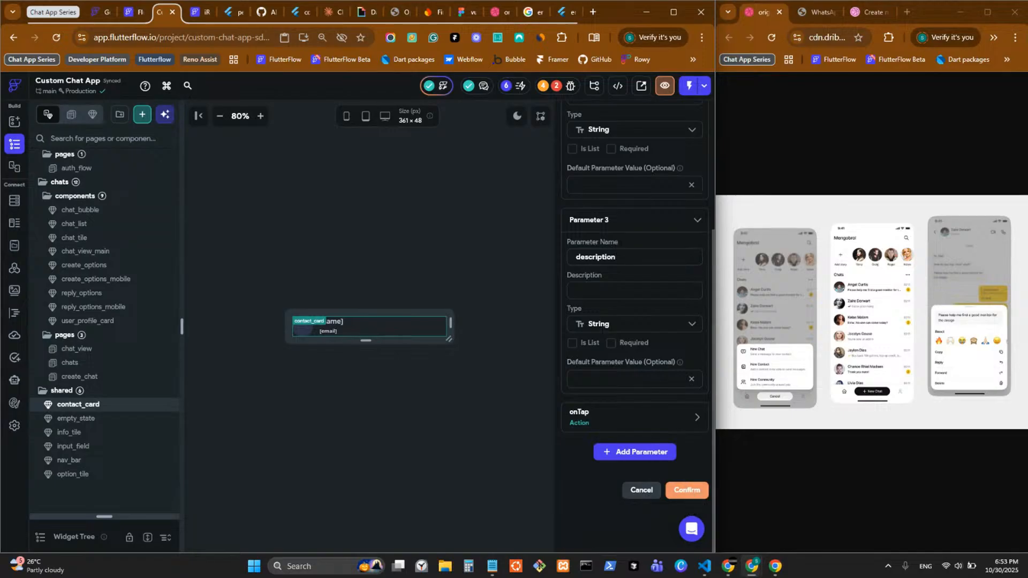
pyautogui.click(106, 365)
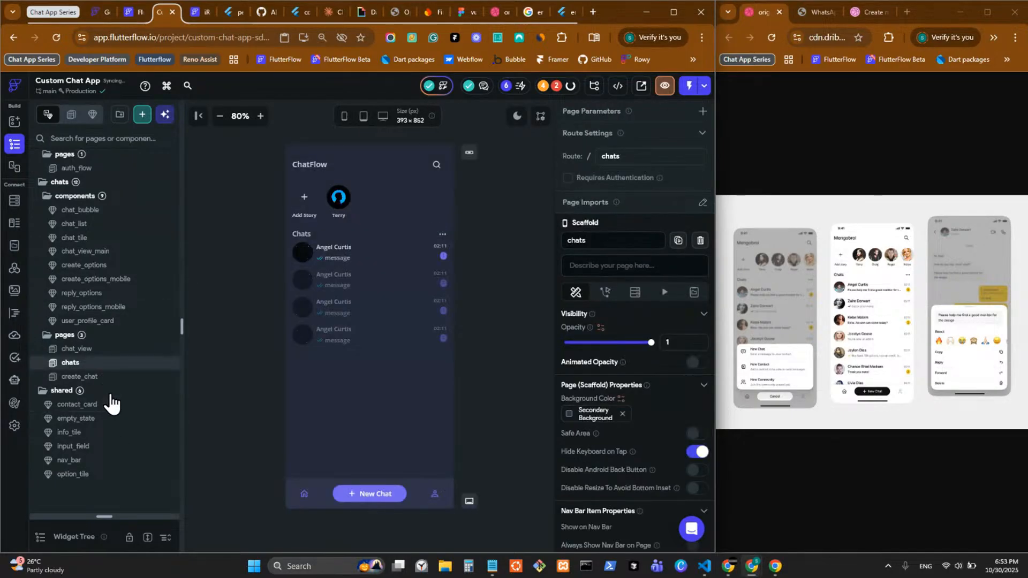
# Step: Open chat_view_main from the chat_view page and cut the users query off its header Row
pyautogui.click(106, 354)
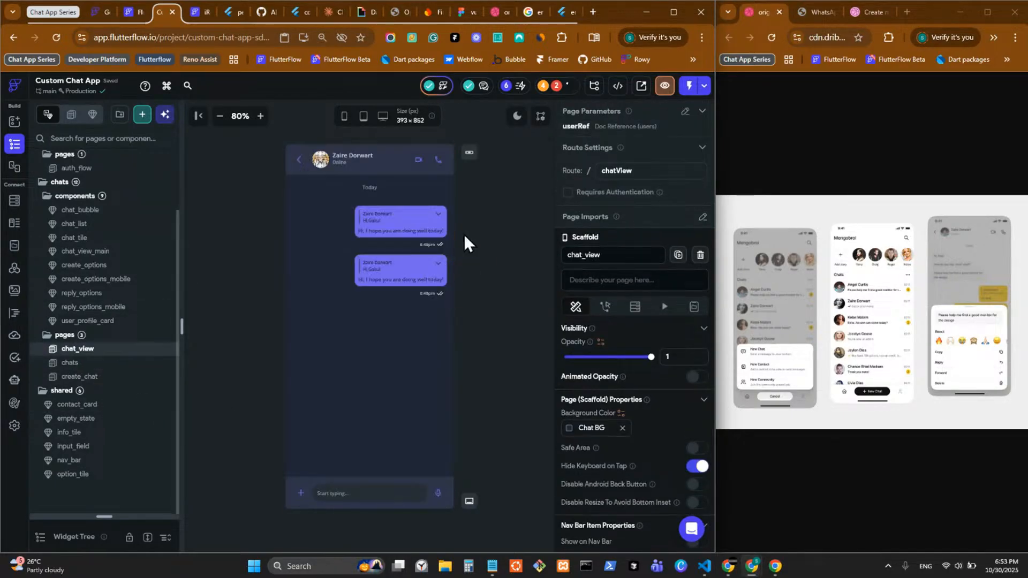
pyautogui.click(355, 166)
pyautogui.doubleClick(338, 169)
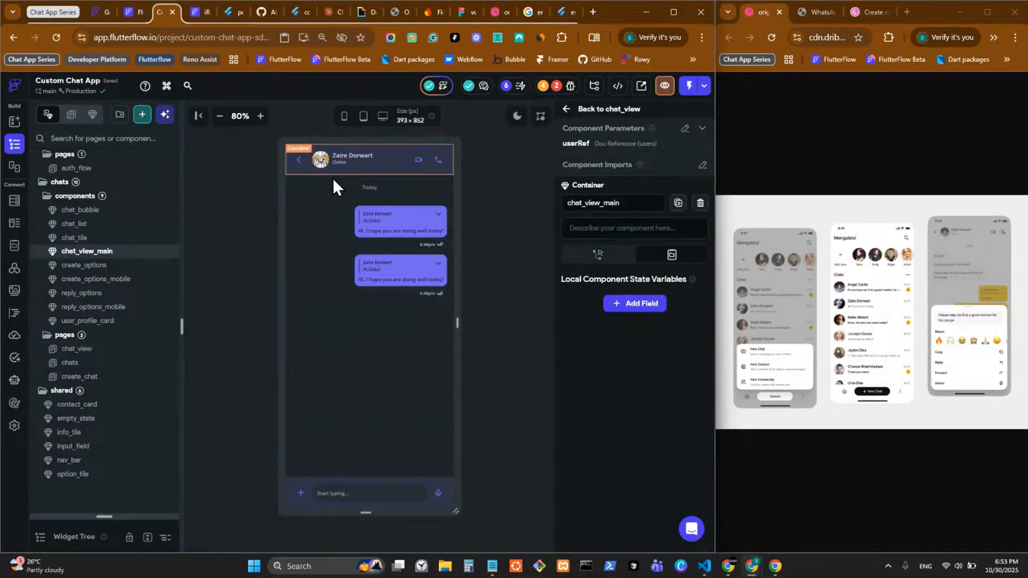
pyautogui.click(335, 165)
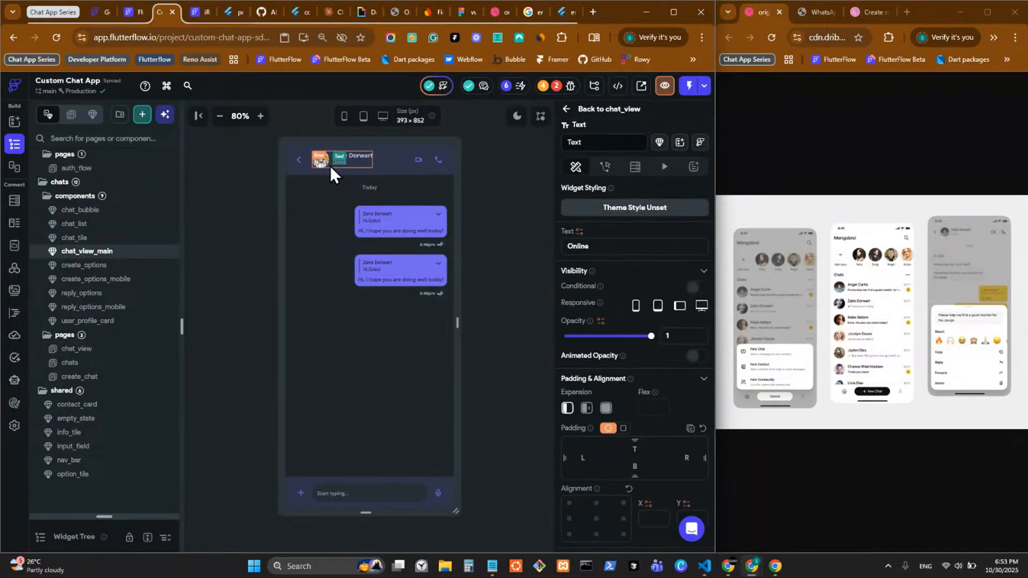
pyautogui.click(623, 167)
pyautogui.click(658, 217)
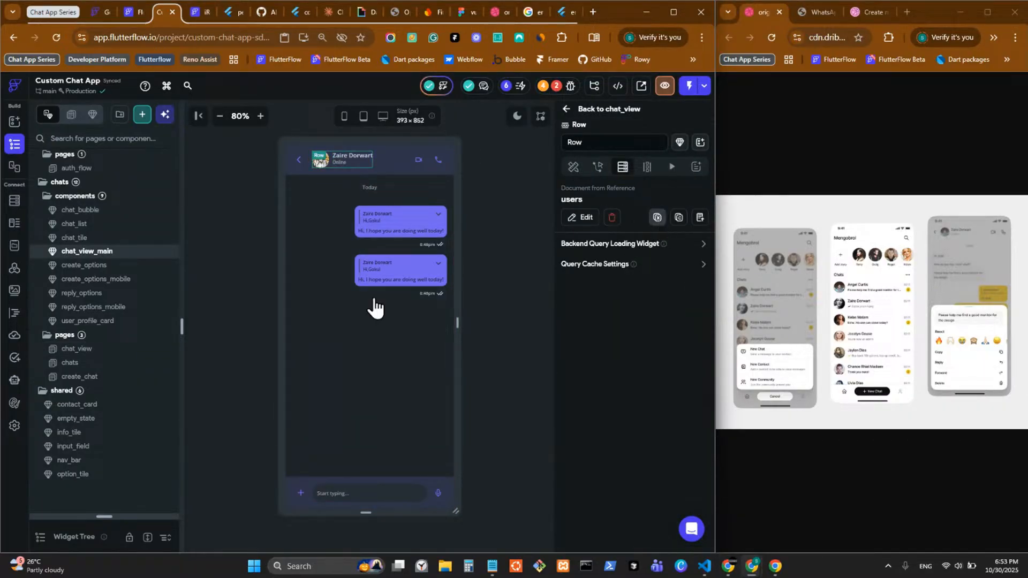
pyautogui.moveTo(124, 522); pyautogui.dragTo(132, 204)
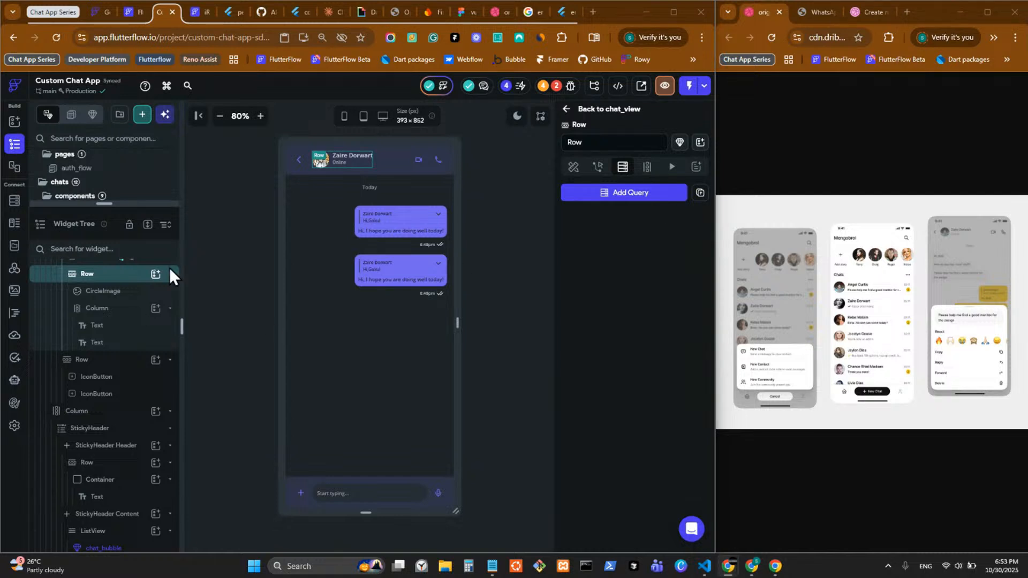
# Step: Inspect the header's CircleImage, contact name text and Online status text values
pyautogui.rightClick(114, 276)
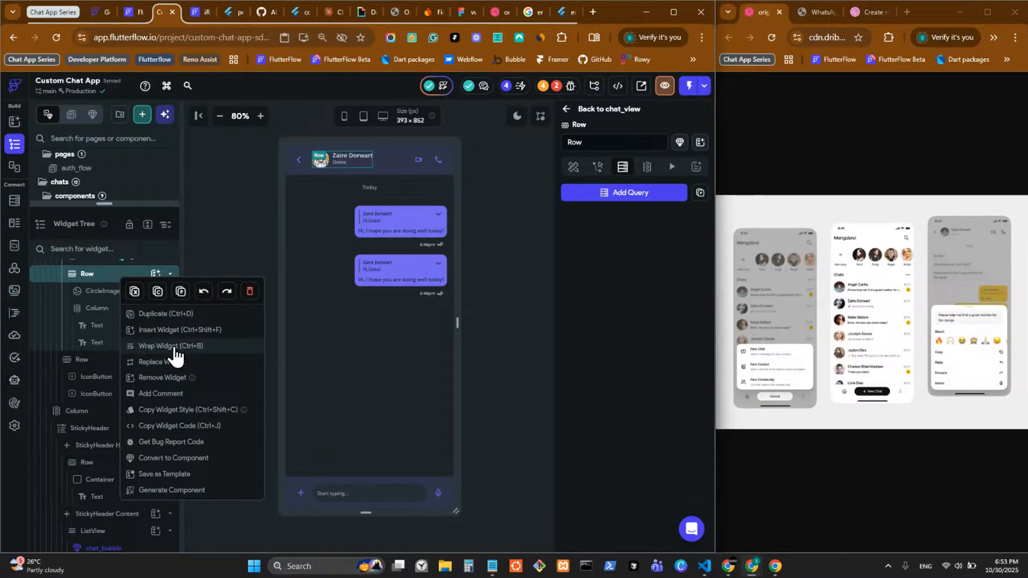
pyautogui.click(329, 162)
pyautogui.click(349, 157)
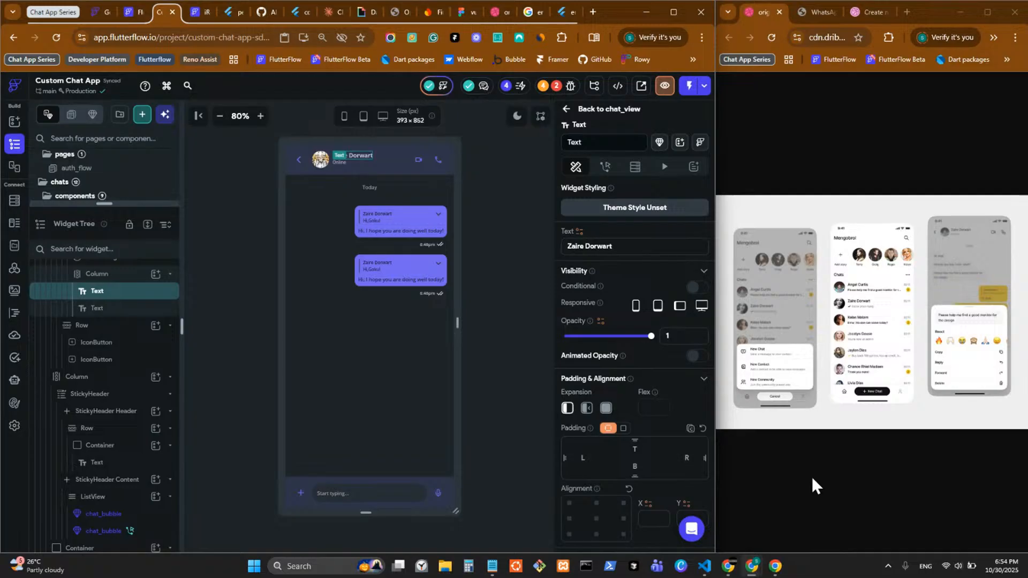
pyautogui.click(624, 246)
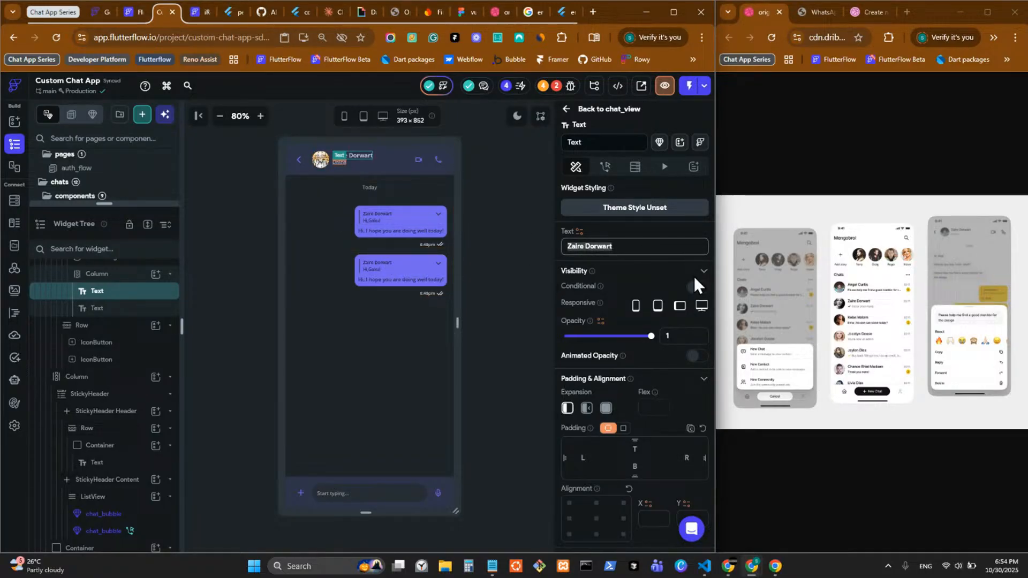
pyautogui.click(339, 162)
pyautogui.click(627, 246)
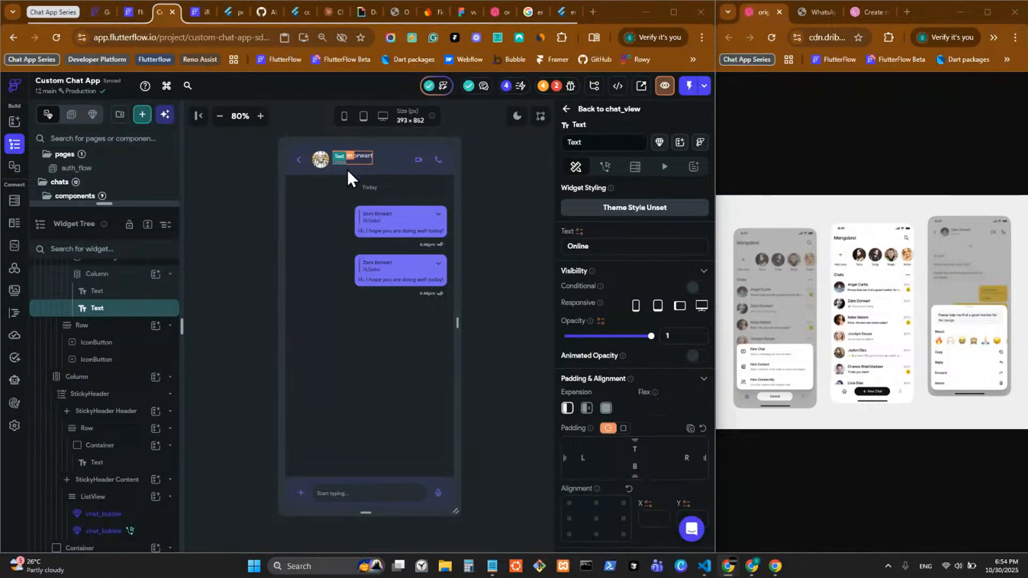
# Step: Delete the avatar-and-name Row from the header and select the back button's parent Row
pyautogui.click(333, 166)
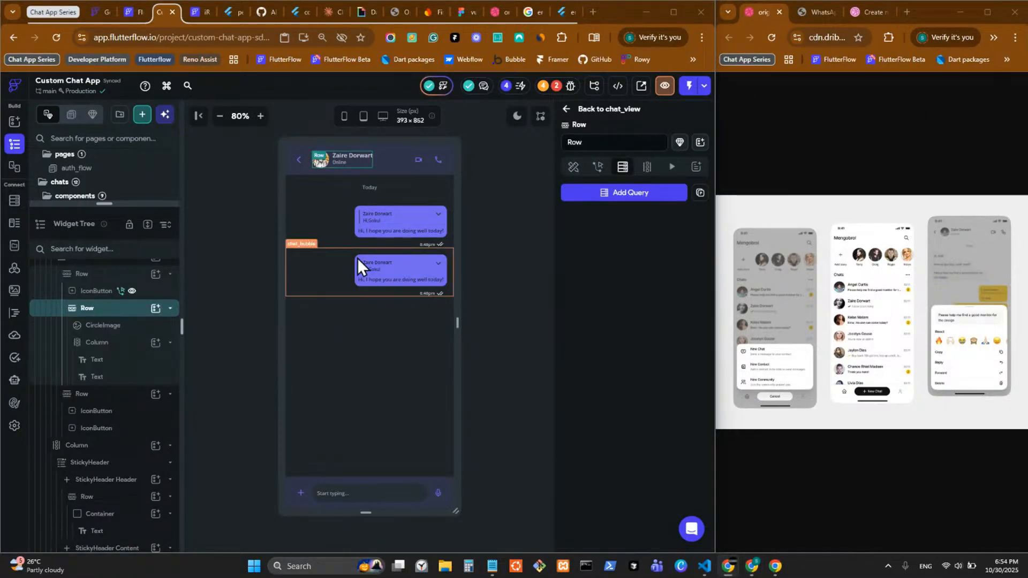
pyautogui.rightClick(341, 166)
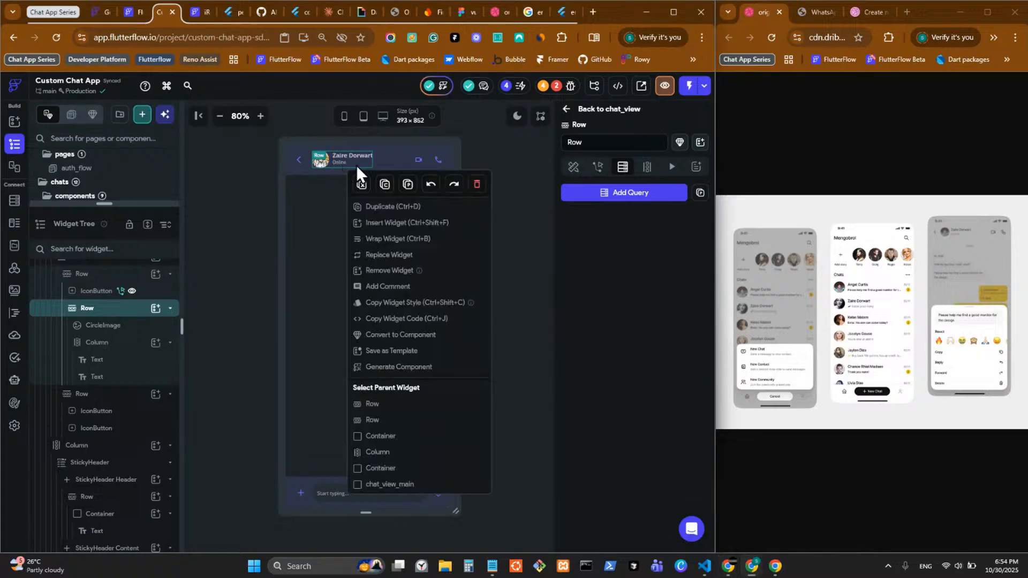
pyautogui.rightClick(358, 166)
pyautogui.click(397, 468)
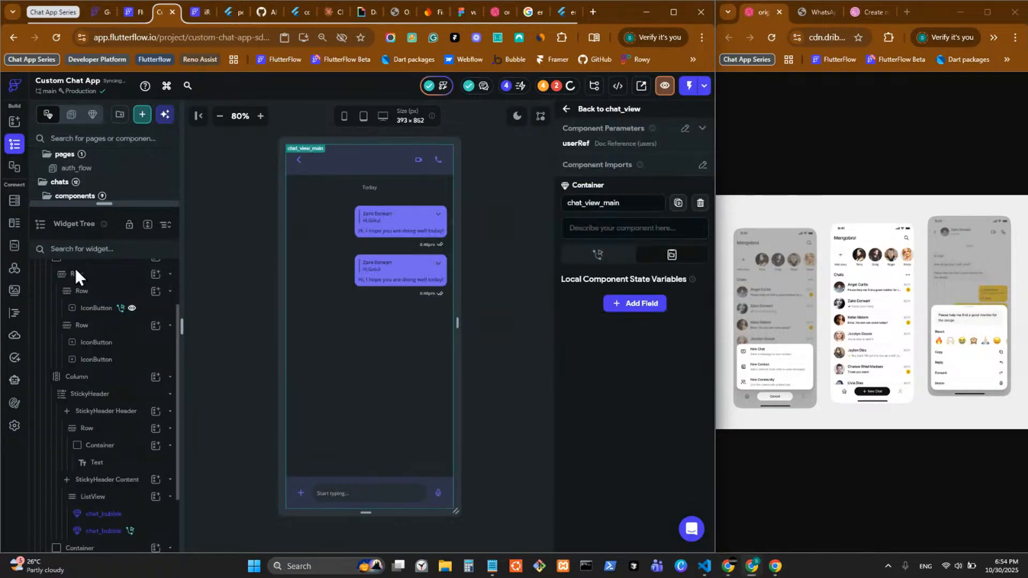
pyautogui.click(304, 162)
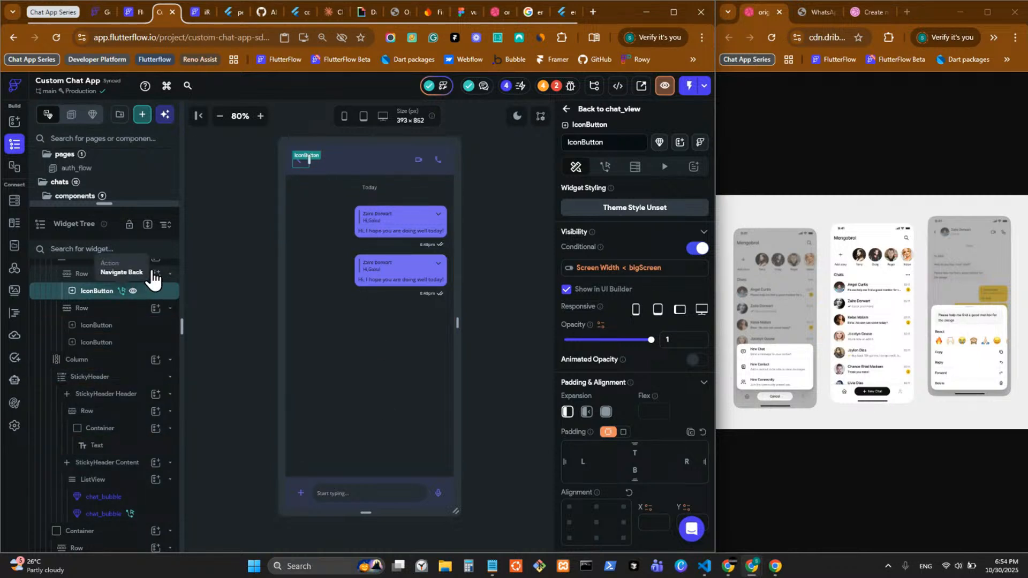
pyautogui.click(100, 276)
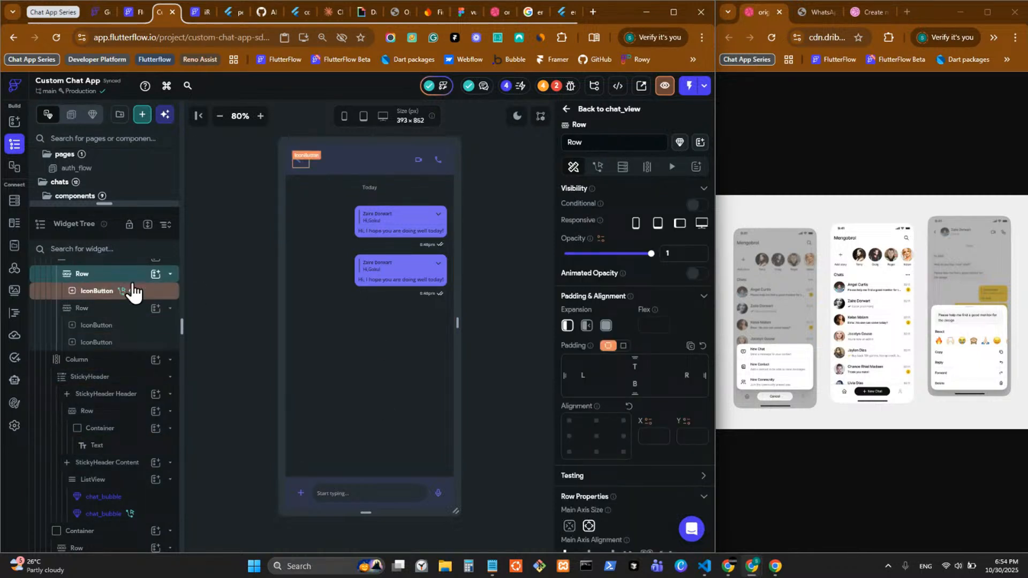
# Step: Insert a contact_card component, found by searching 'conta', into the back-button Row and enable Update Component on Changes
pyautogui.click(155, 275)
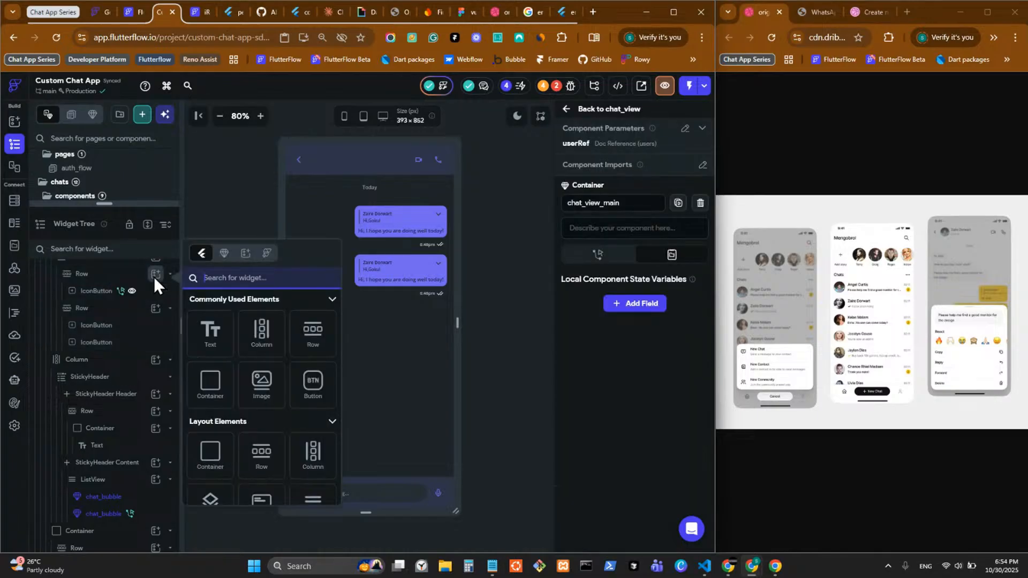
pyautogui.click(224, 253)
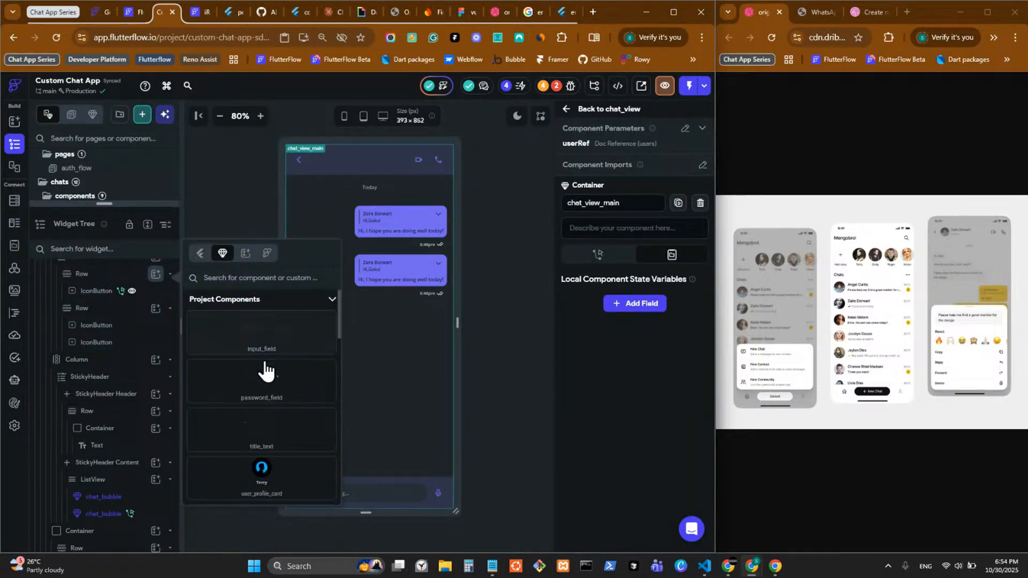
pyautogui.scroll(-3, 278, 383)
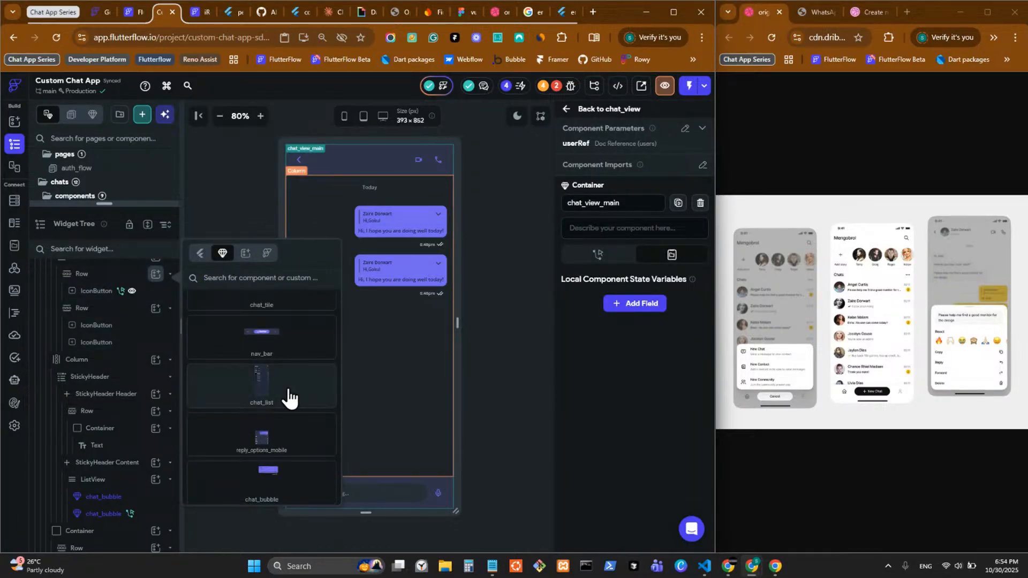
pyautogui.scroll(-5, 289, 396)
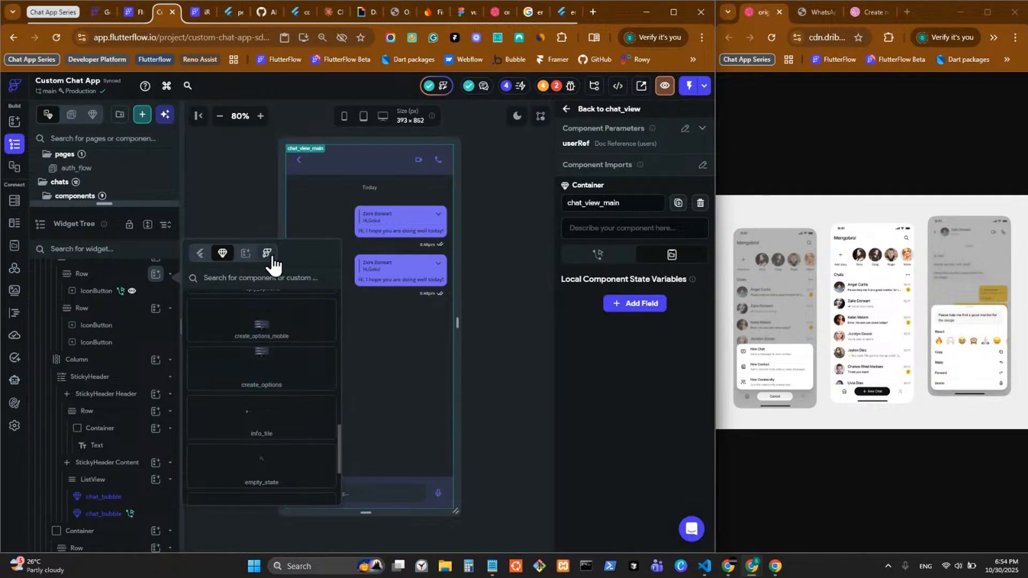
pyautogui.click(261, 274)
pyautogui.write('conta')
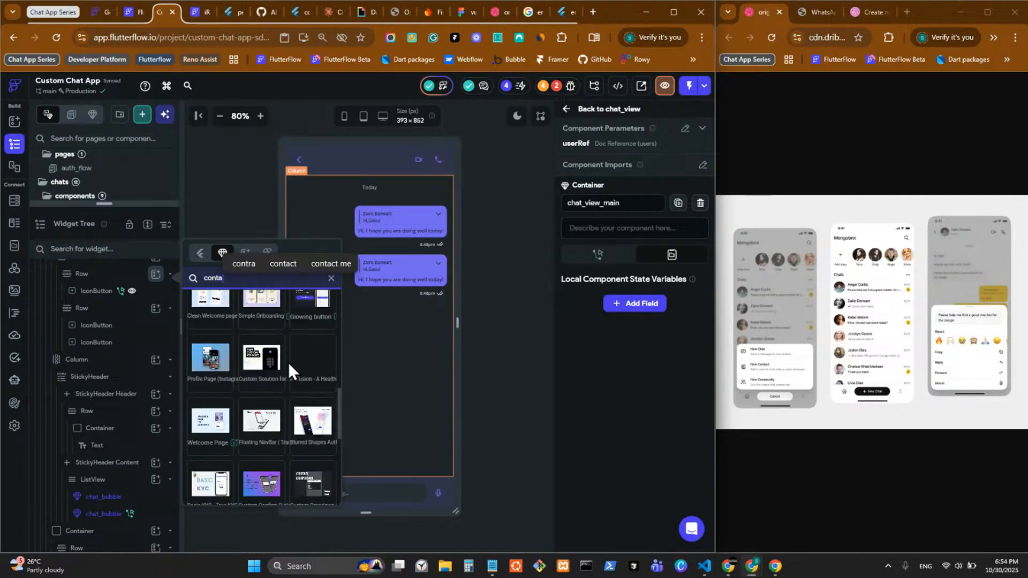
pyautogui.click(270, 343)
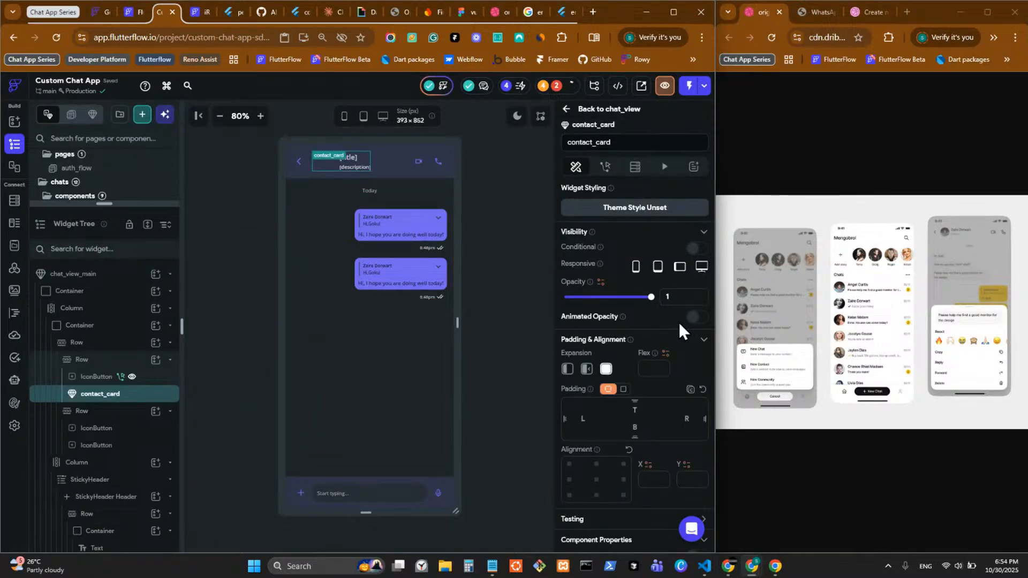
pyautogui.scroll(-5, 679, 322)
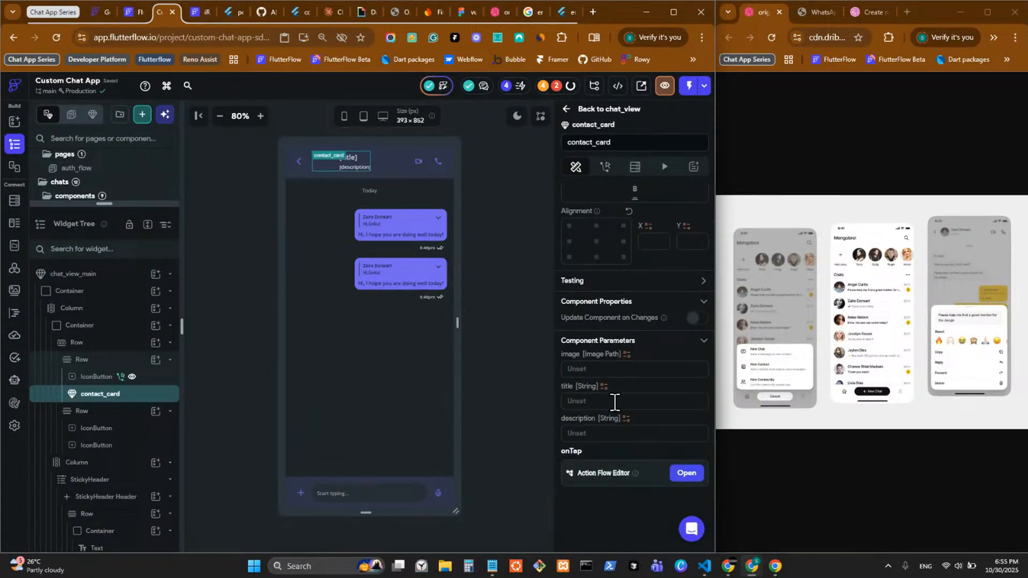
pyautogui.click(697, 318)
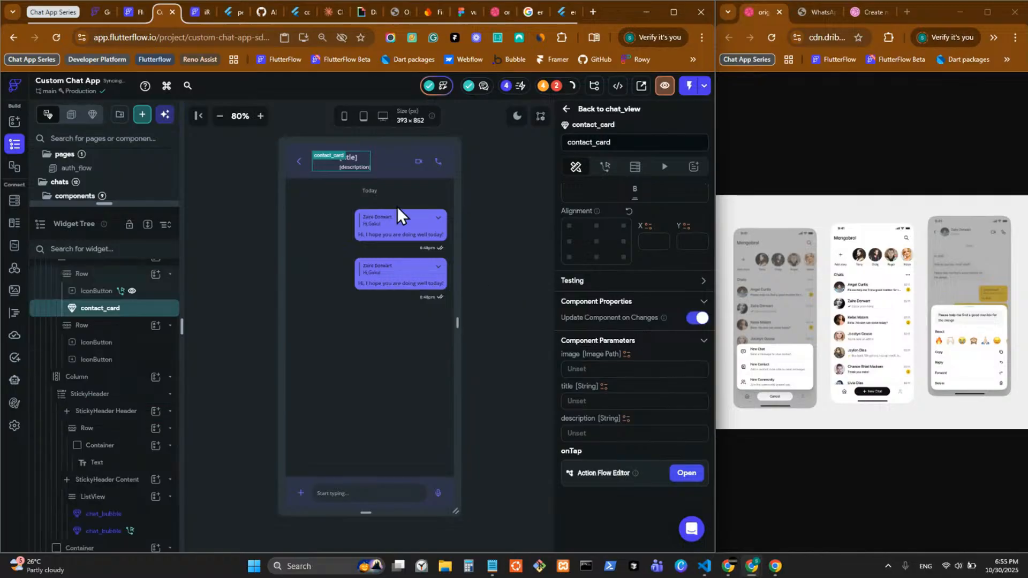
pyautogui.click(481, 201)
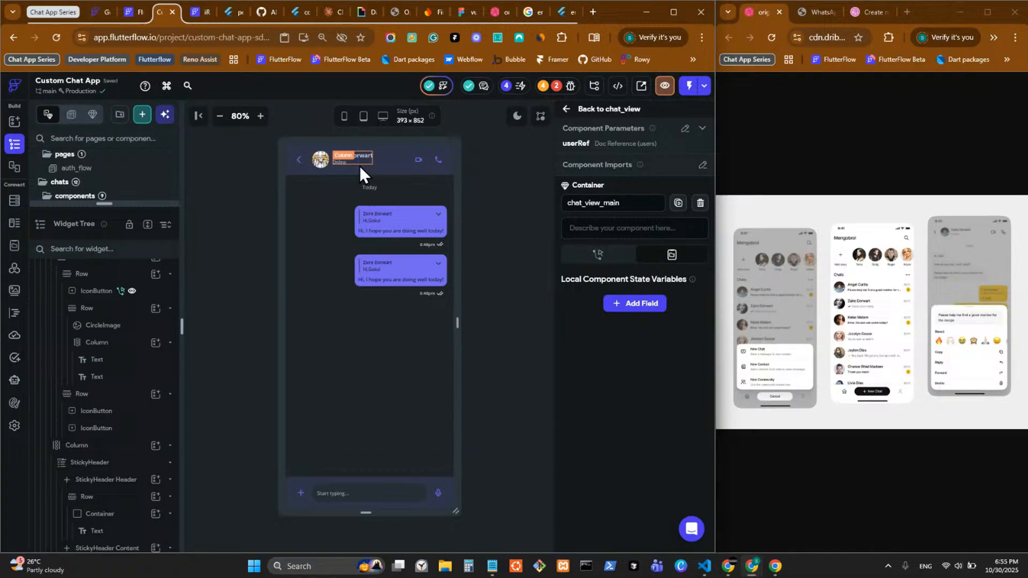
# Step: Copy the header avatar-and-name Row to the clipboard
pyautogui.click(332, 167)
pyautogui.hotkey('ctrl', 'c')
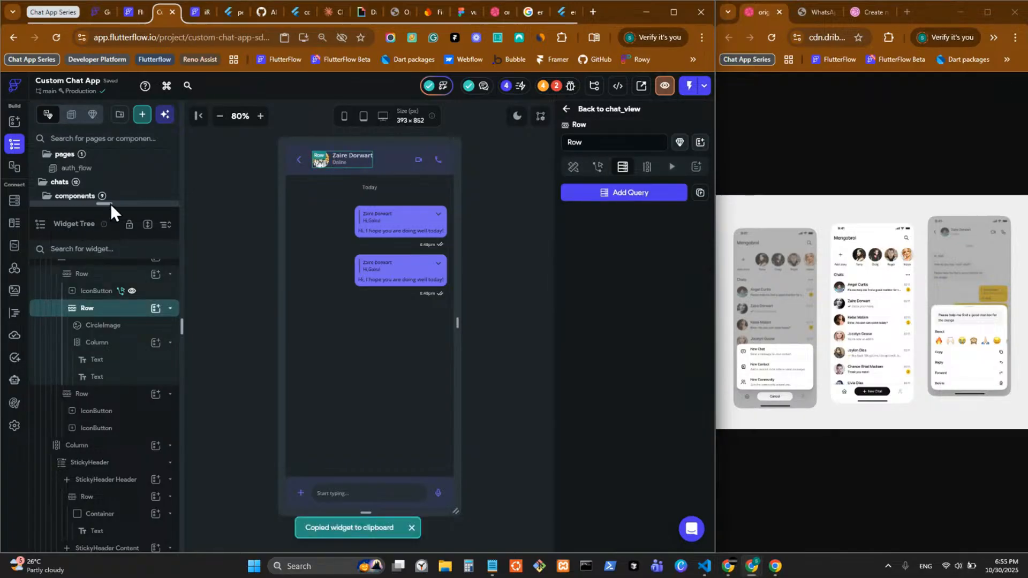
pyautogui.moveTo(110, 203); pyautogui.dragTo(83, 541)
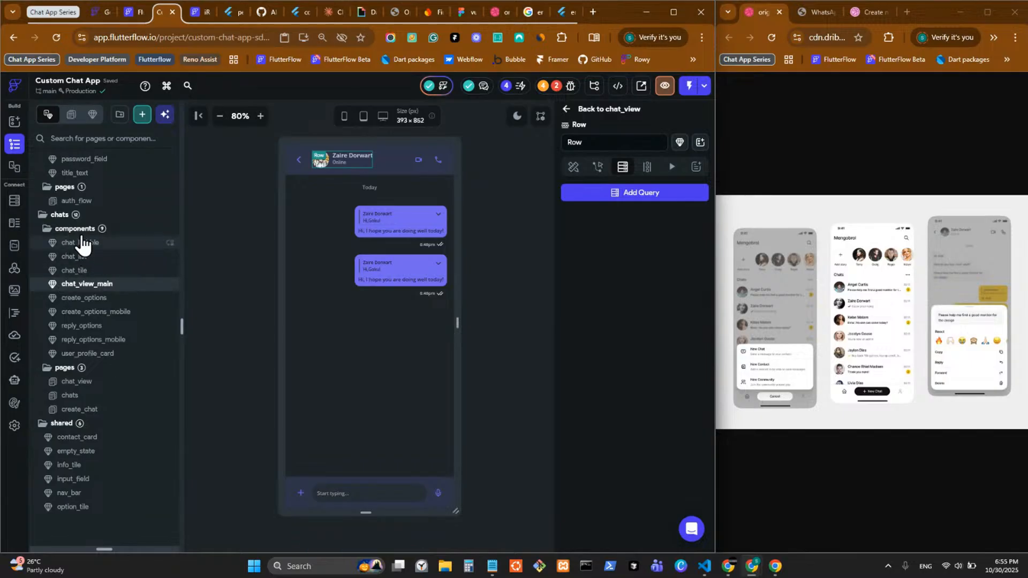
# Step: Create a blank component named user_info_loading_state in the chats components folder
pyautogui.rightClick(81, 233)
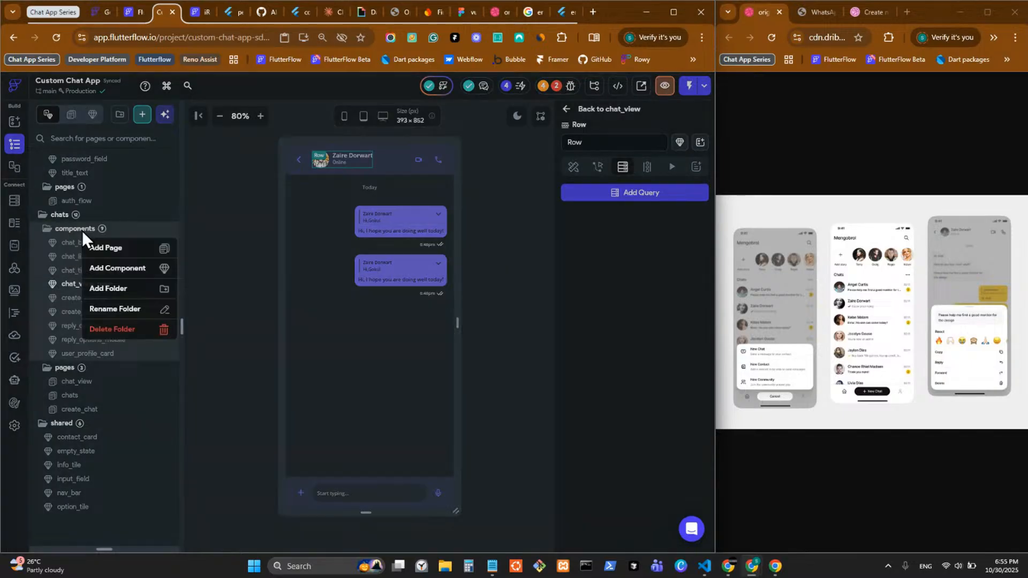
pyautogui.click(118, 268)
pyautogui.click(182, 290)
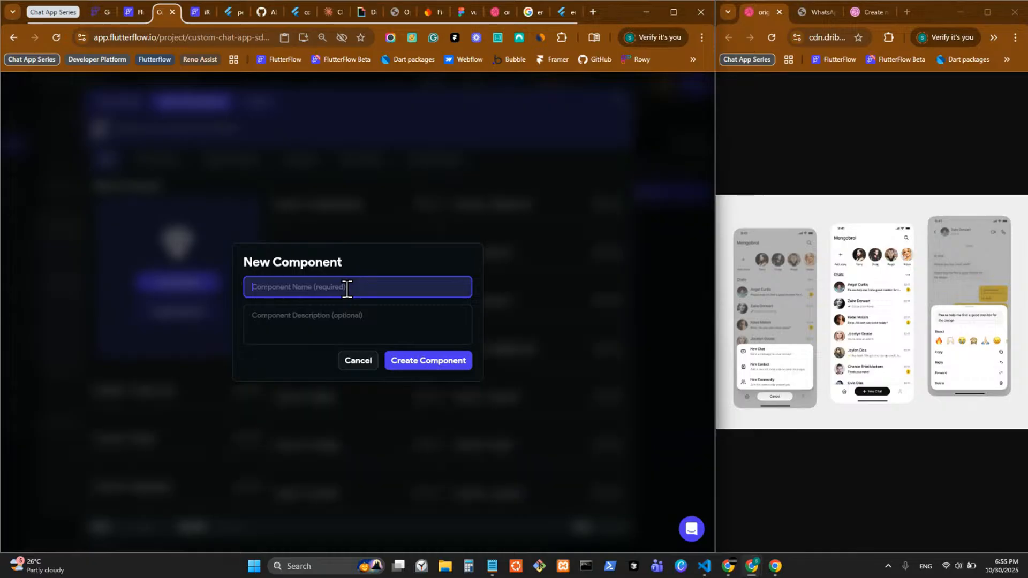
pyautogui.write('c')
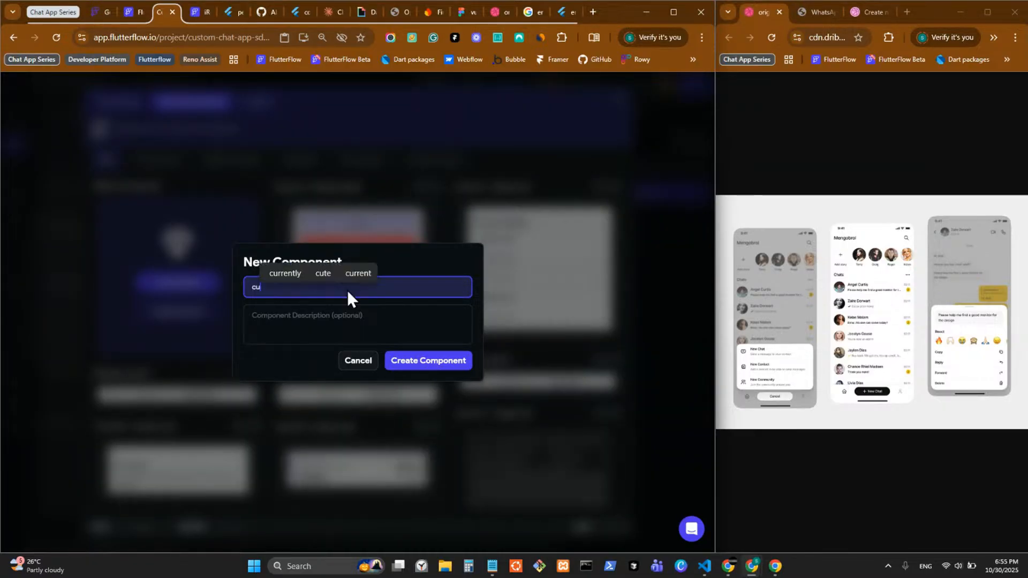
pyautogui.press('BackSpace')
pyautogui.write('u')
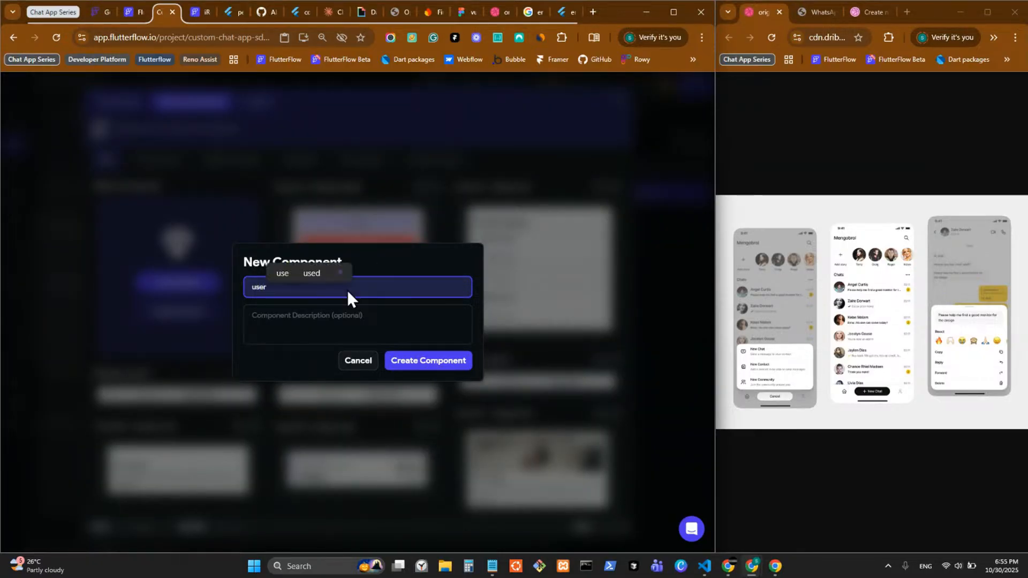
pyautogui.write('_')
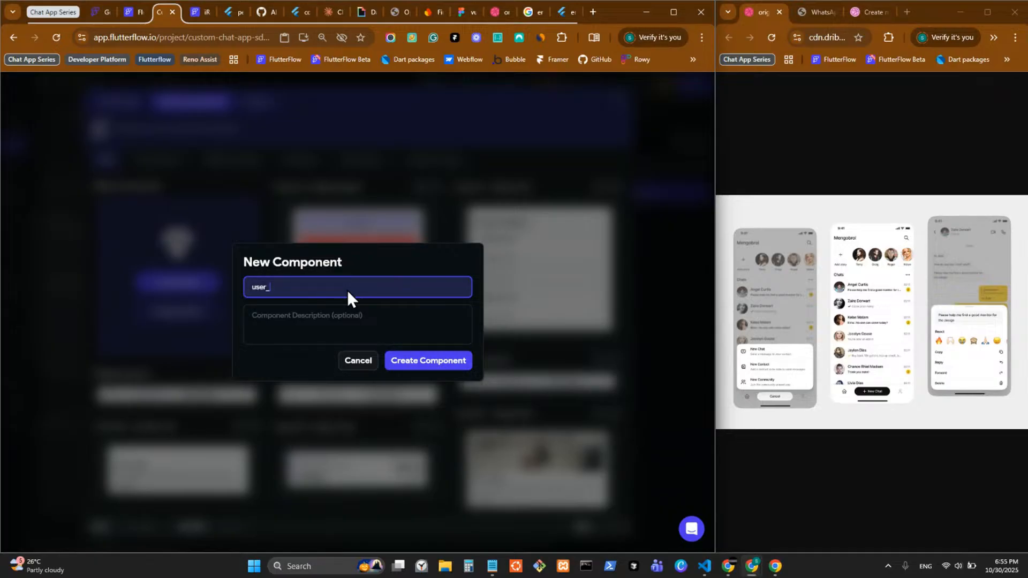
pyautogui.write('info_loa')
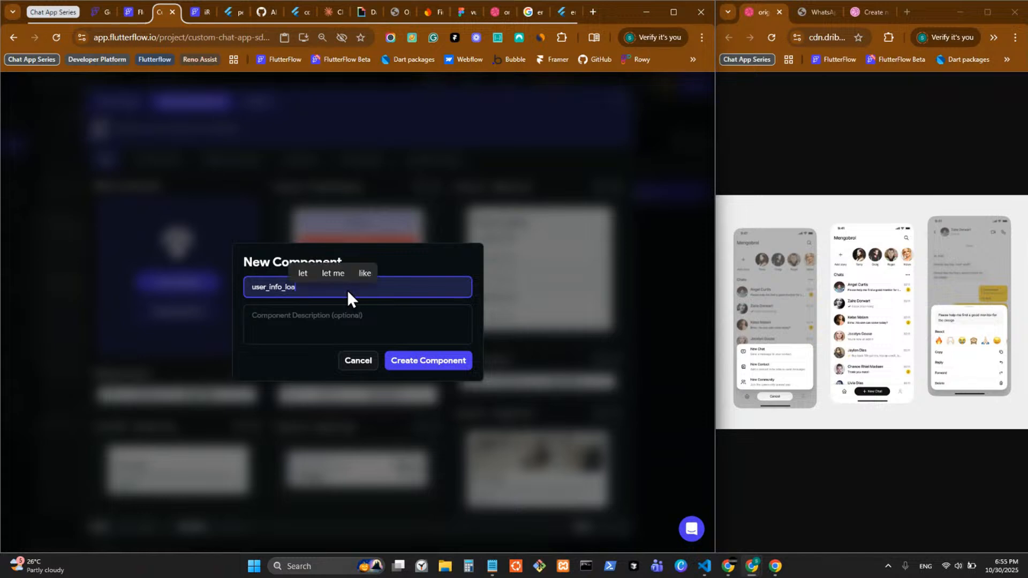
pyautogui.write('ding')
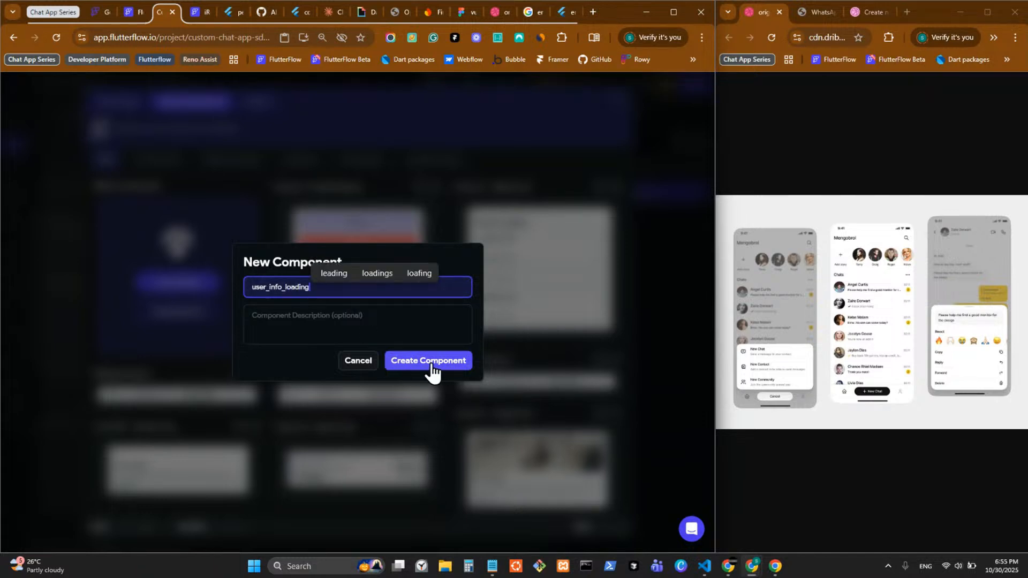
pyautogui.write('_state')
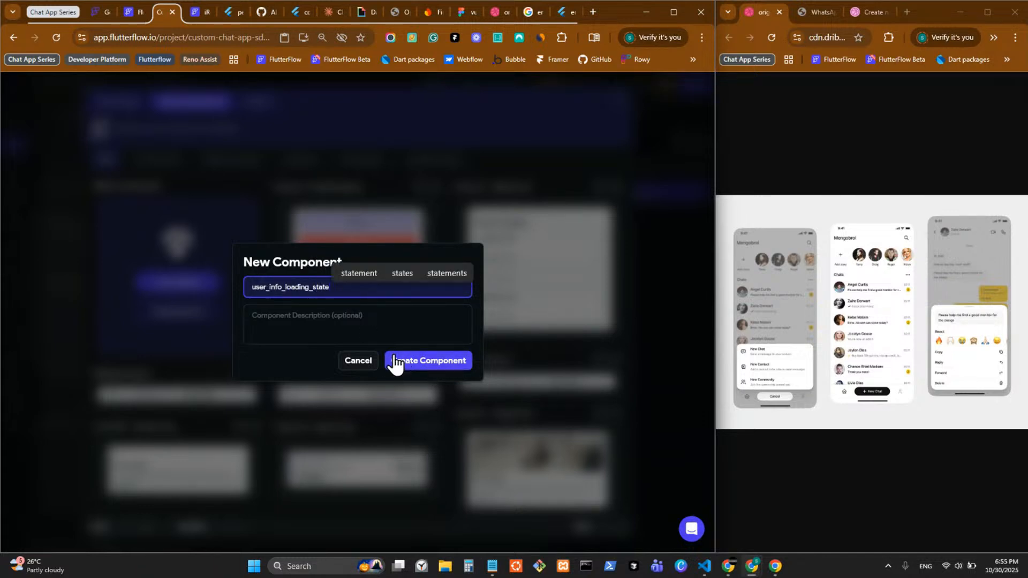
pyautogui.click(433, 365)
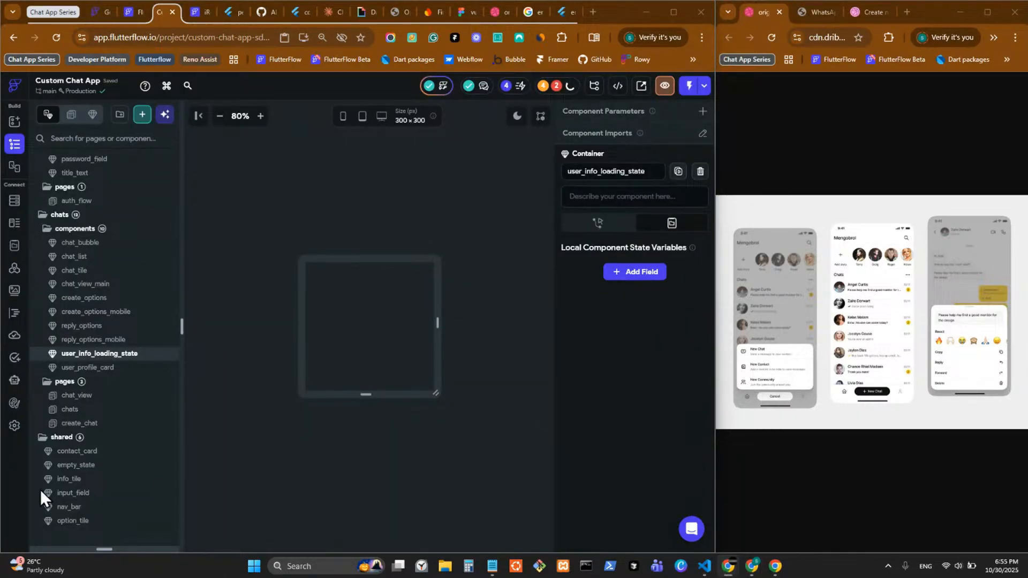
# Step: Paste the header Row into user_info_loading_state's root container and bring up its CircleImage's context menu
pyautogui.moveTo(132, 551); pyautogui.dragTo(141, 213)
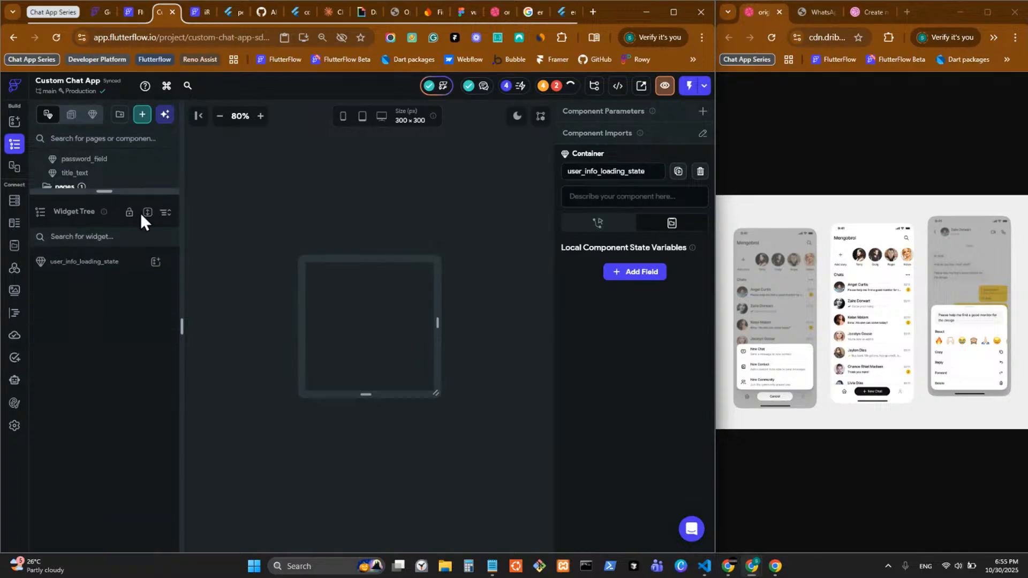
pyautogui.click(139, 267)
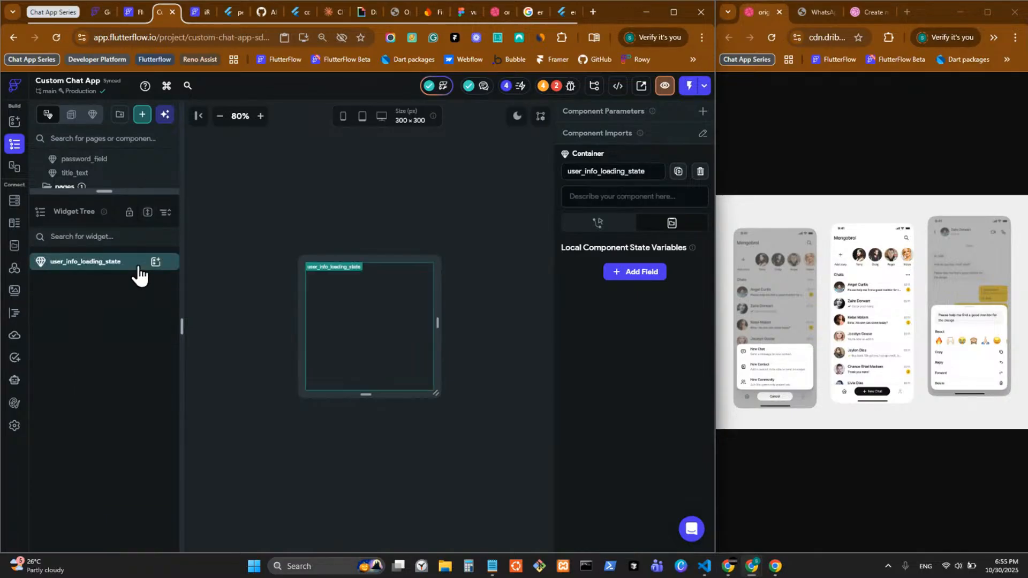
pyautogui.hotkey('ctrl', 'v')
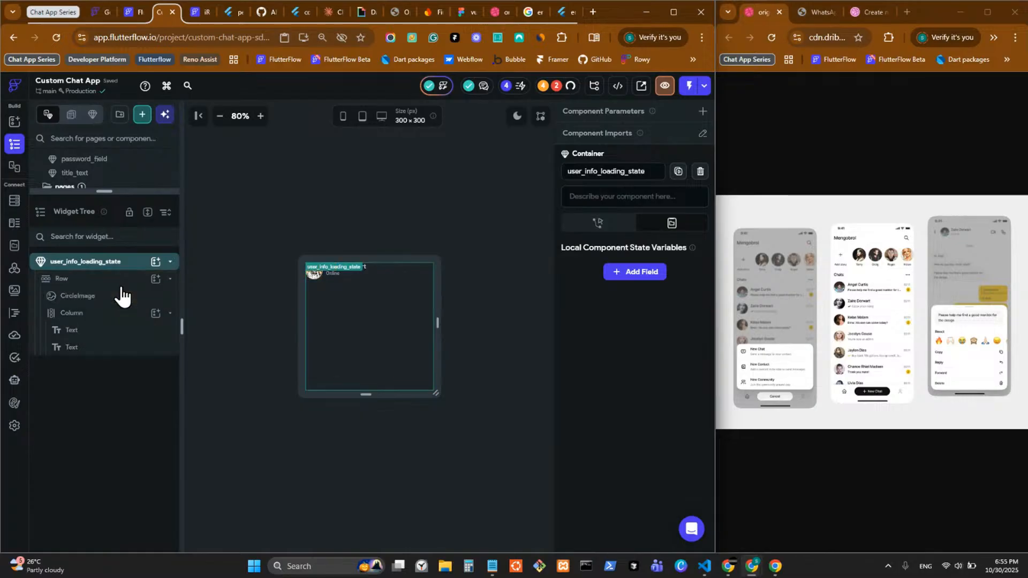
pyautogui.click(122, 287)
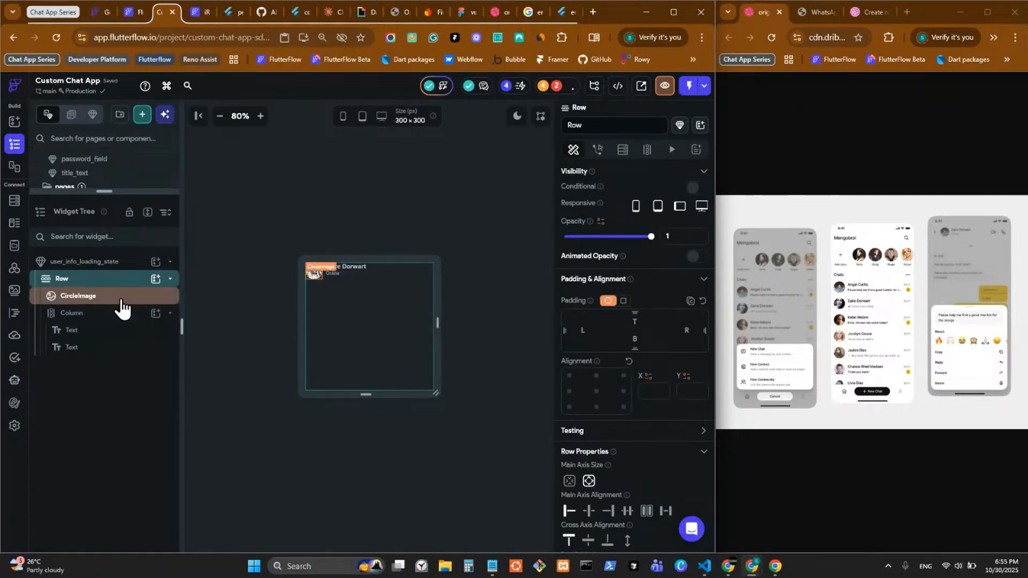
pyautogui.rightClick(121, 304)
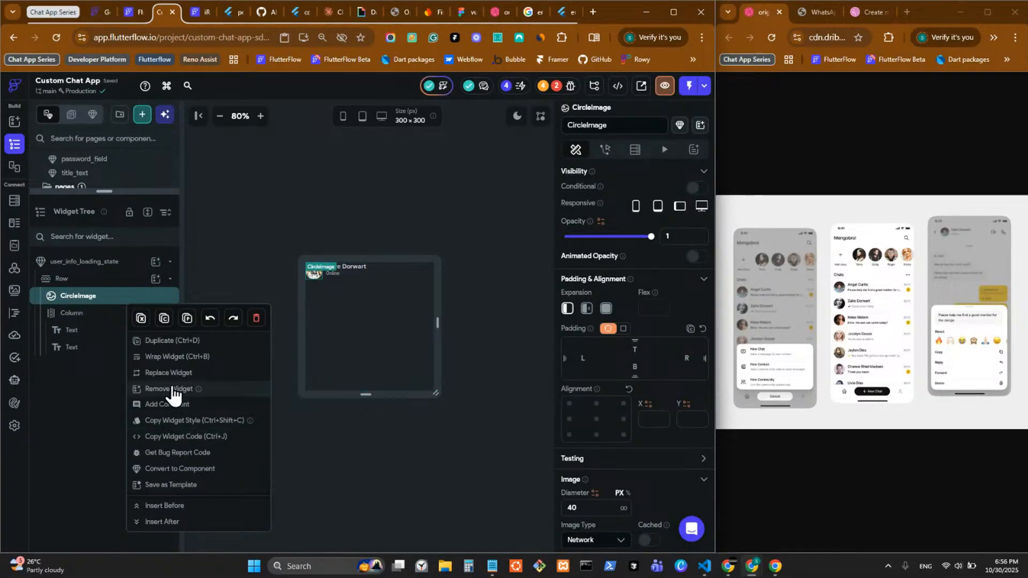
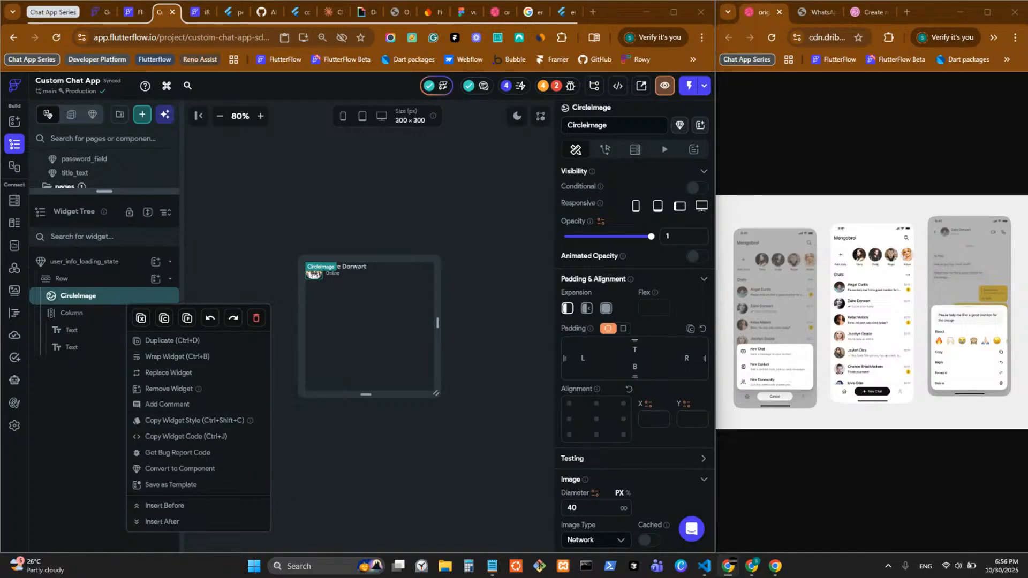
# Step: Wrap the avatar CircleImage in a new Container
pyautogui.click(203, 356)
pyautogui.click(273, 236)
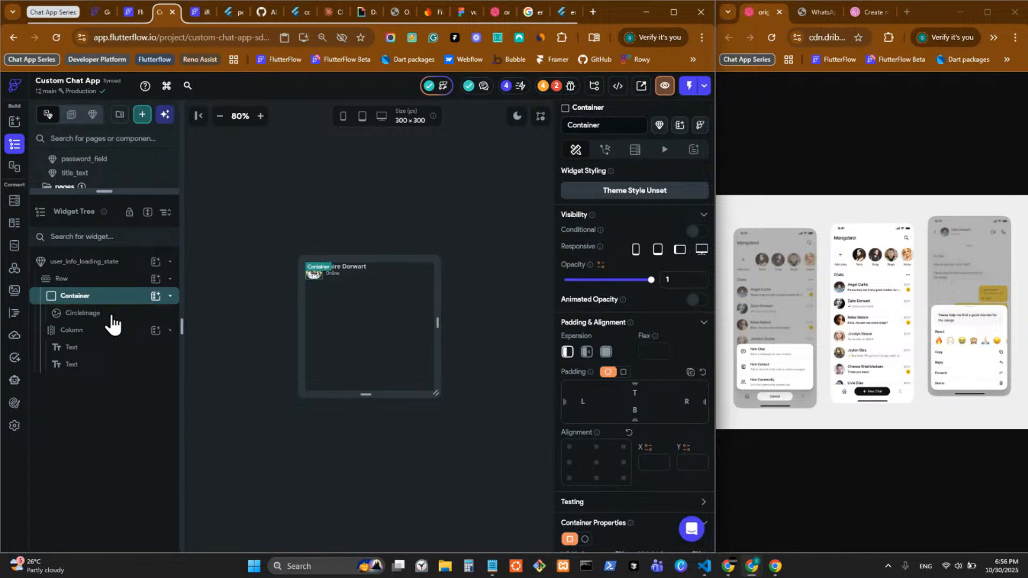
pyautogui.click(112, 318)
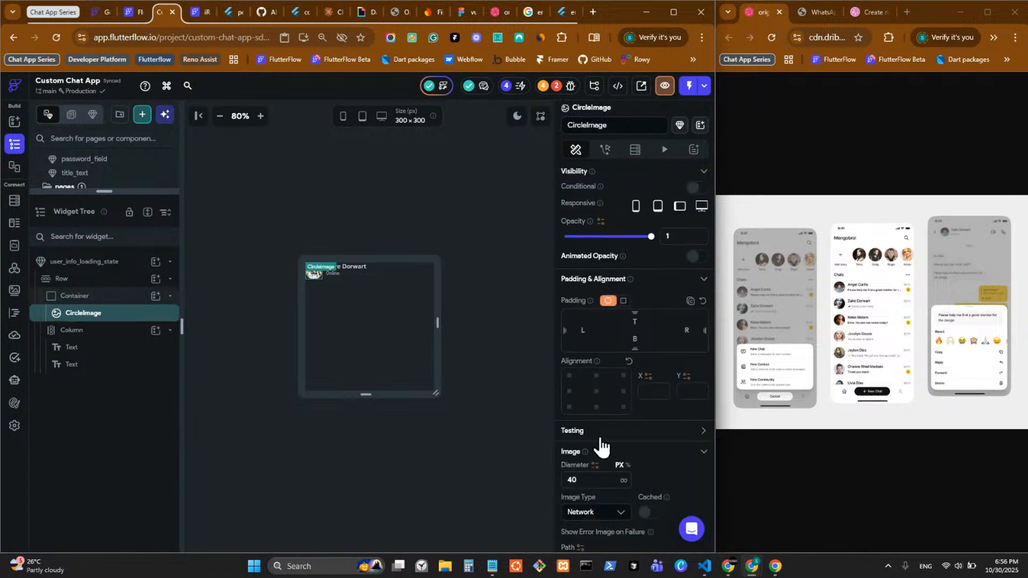
pyautogui.click(114, 298)
# Step: Make the Container a 40 px circle filled with BackDrop Overlay
pyautogui.scroll(-3, 616, 439)
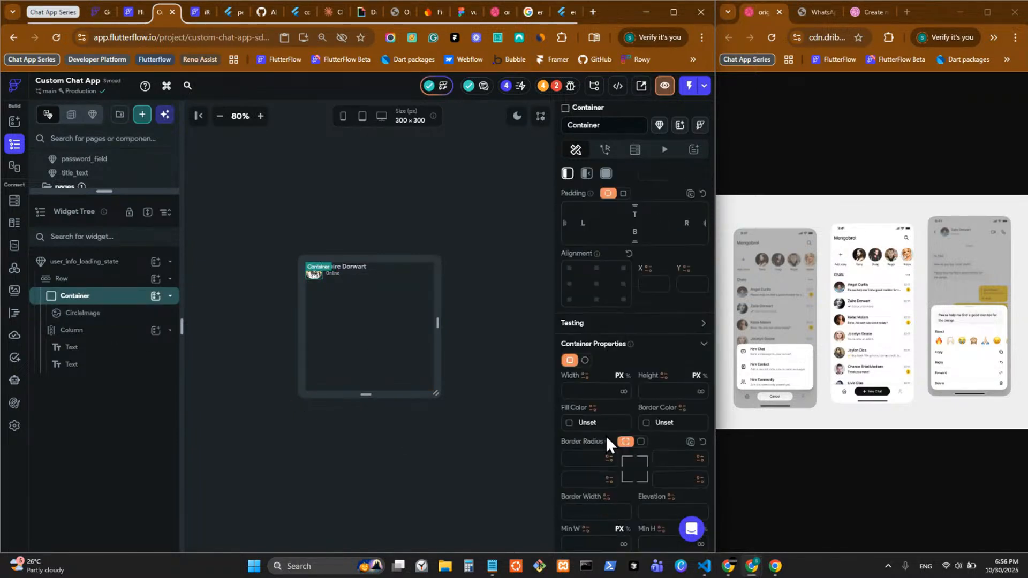
pyautogui.click(585, 360)
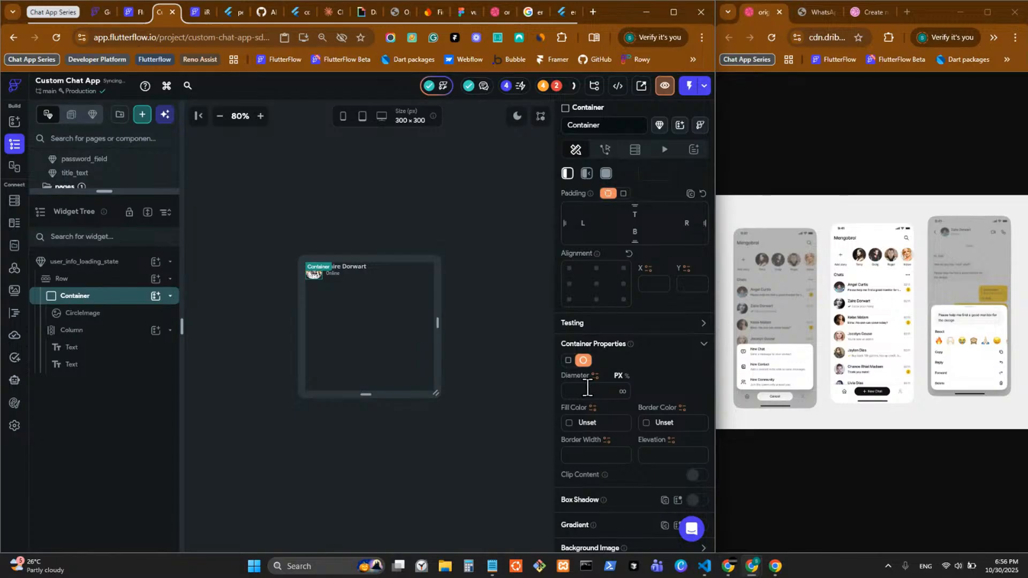
pyautogui.click(587, 390)
pyautogui.write('40')
pyautogui.click(584, 423)
pyautogui.scroll(-2, 429, 460)
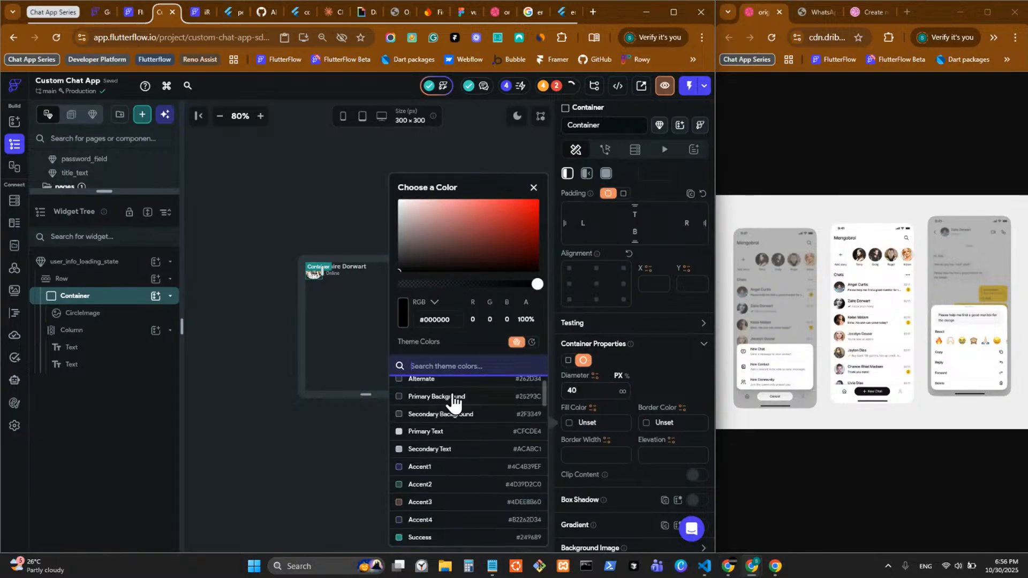
pyautogui.write('load')
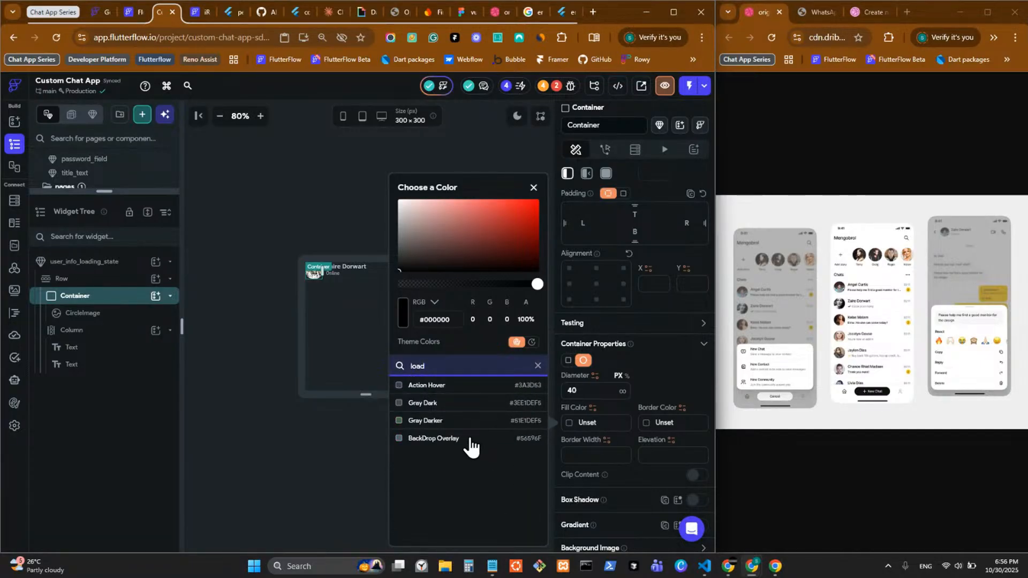
pyautogui.press('BackSpace')
pyautogui.press('BackSpace')
pyautogui.press('BackSpace')
pyautogui.press('BackSpace')
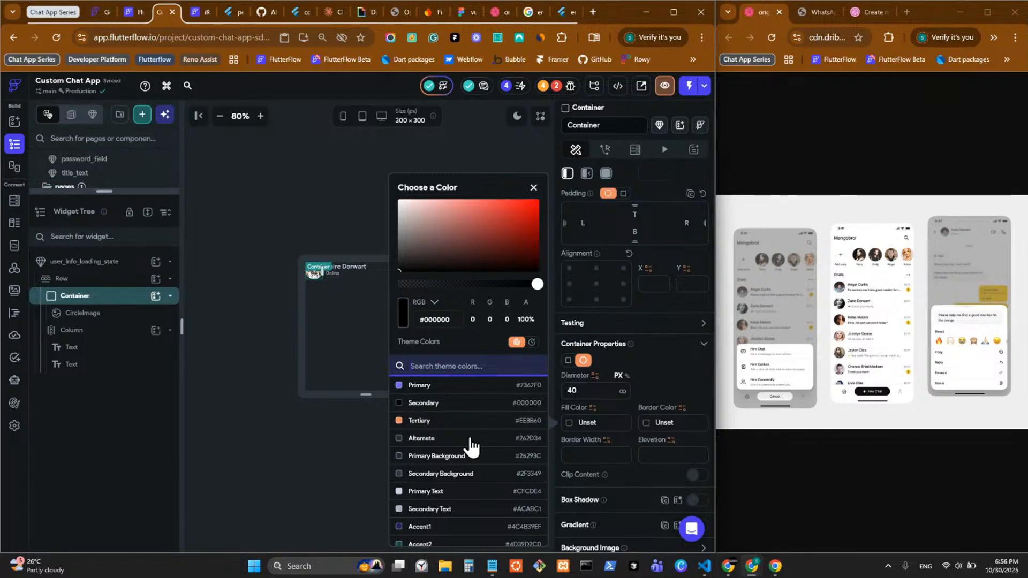
pyautogui.write('bor')
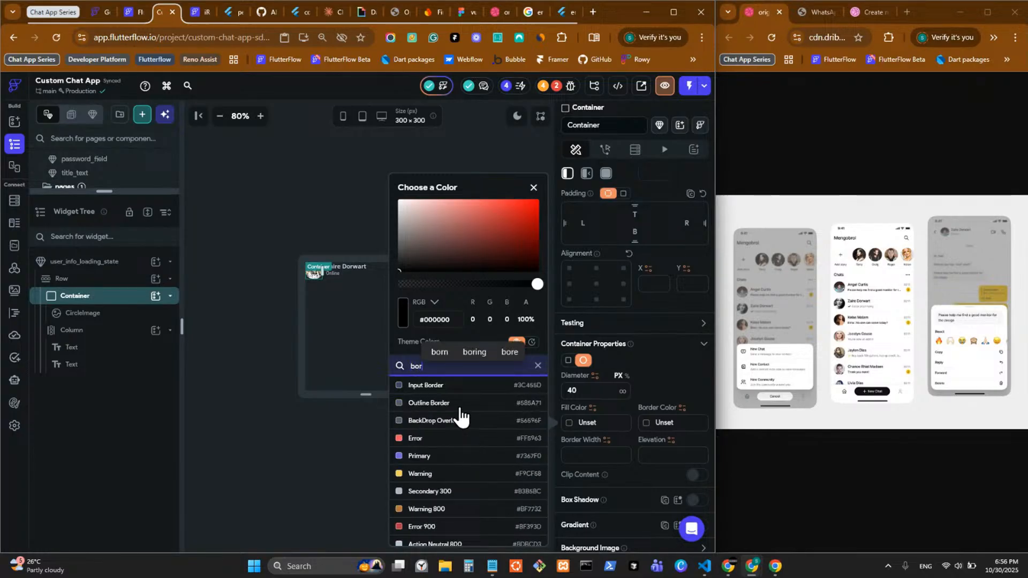
pyautogui.click(464, 426)
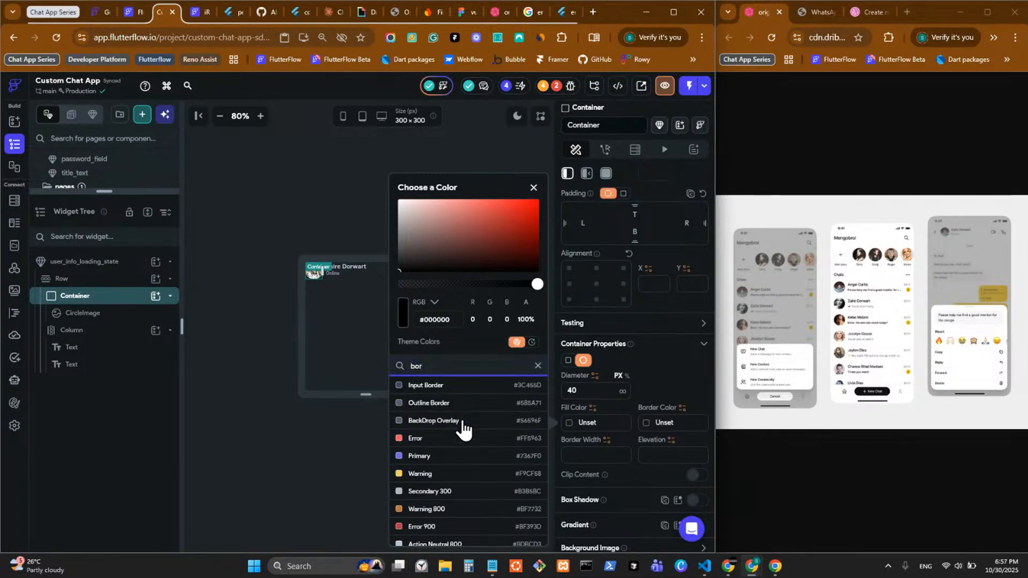
pyautogui.click(265, 297)
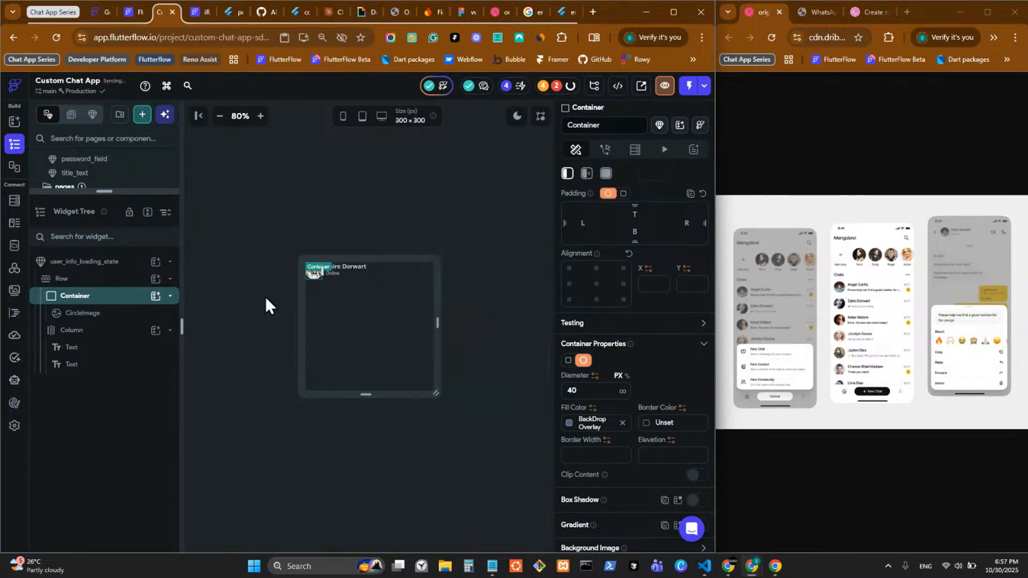
# Step: Delete the original CircleImage from inside the Container
pyautogui.click(120, 321)
pyautogui.rightClick(121, 322)
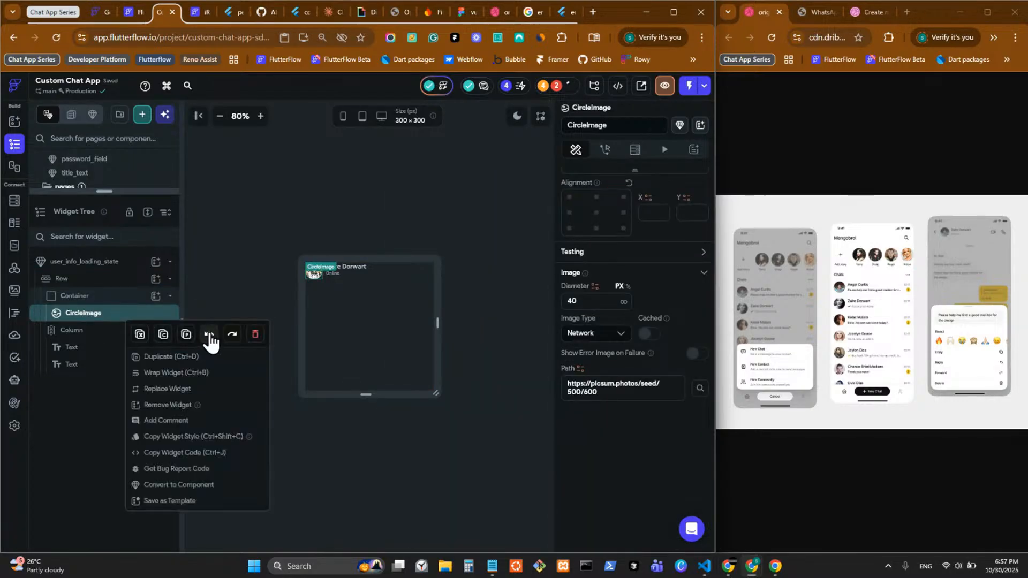
pyautogui.click(254, 338)
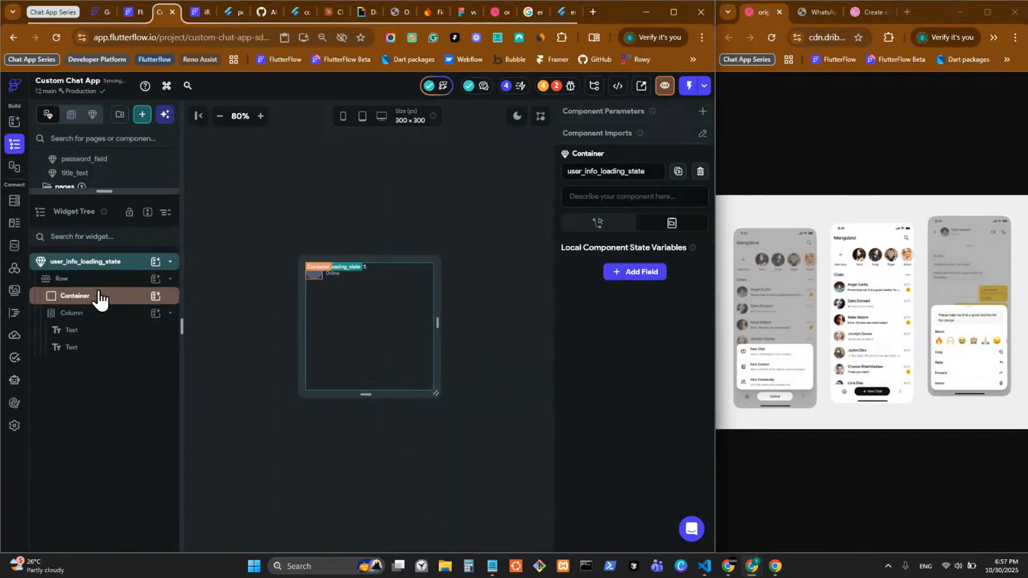
# Step: Wrap the name text in a 150-wide Container filled with BackDrop Overlay
pyautogui.click(107, 336)
pyautogui.rightClick(108, 339)
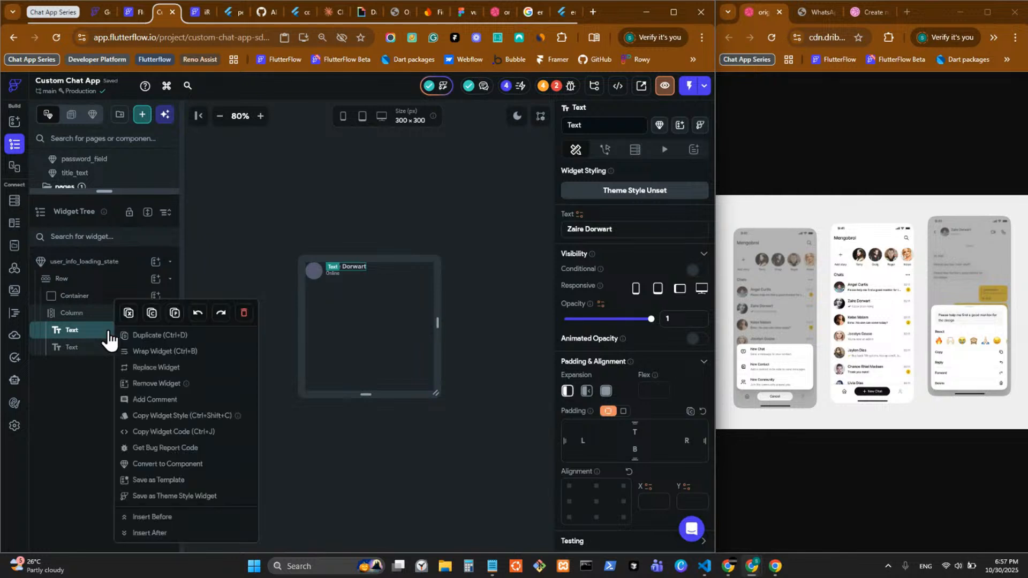
pyautogui.click(169, 355)
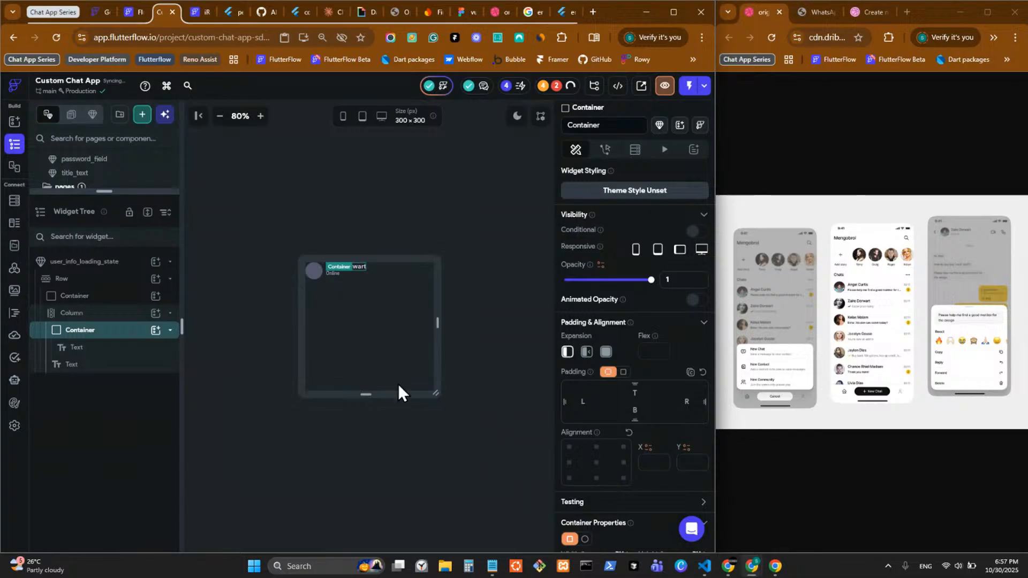
pyautogui.scroll(-3, 624, 454)
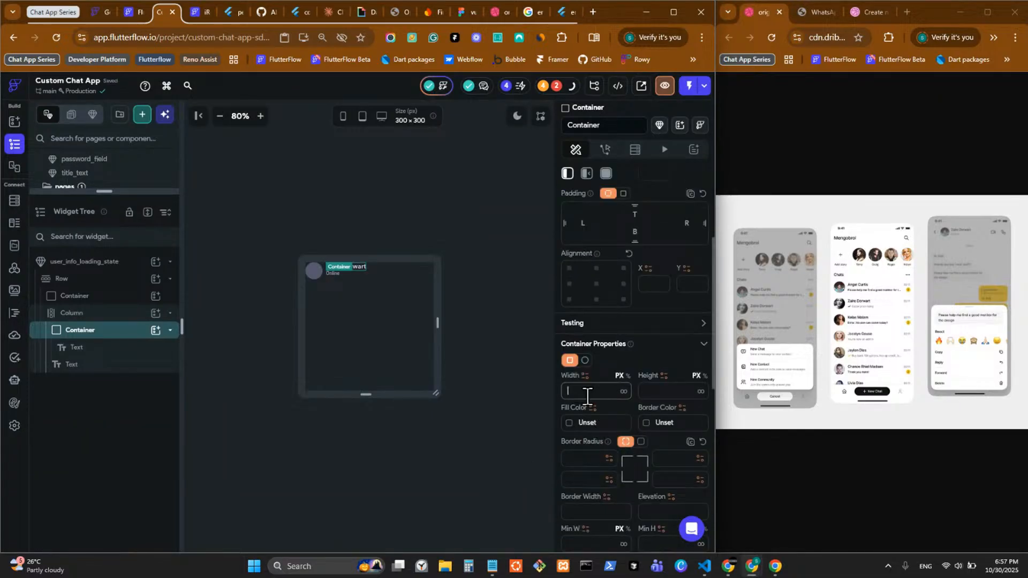
pyautogui.write('150')
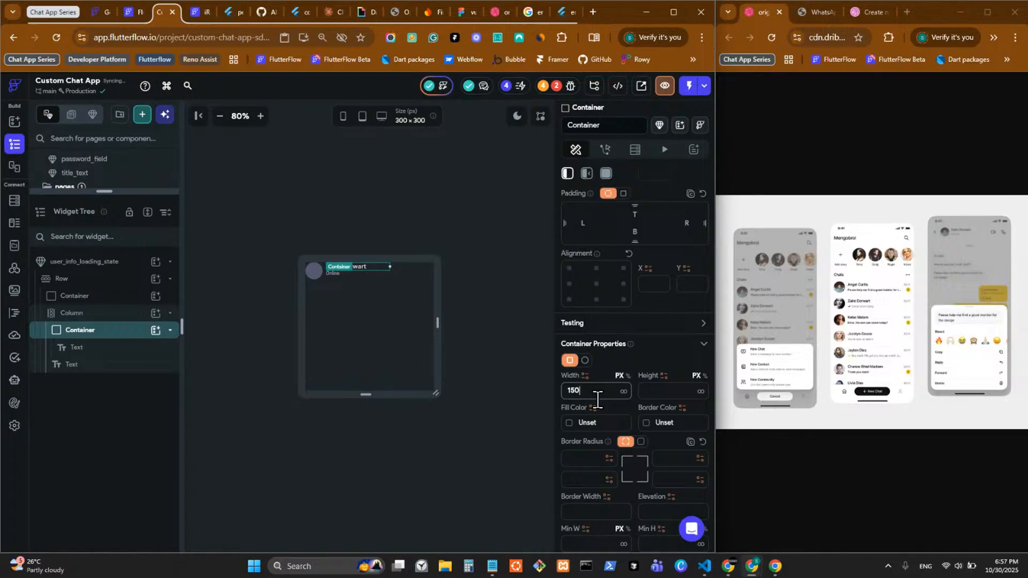
pyautogui.click(571, 423)
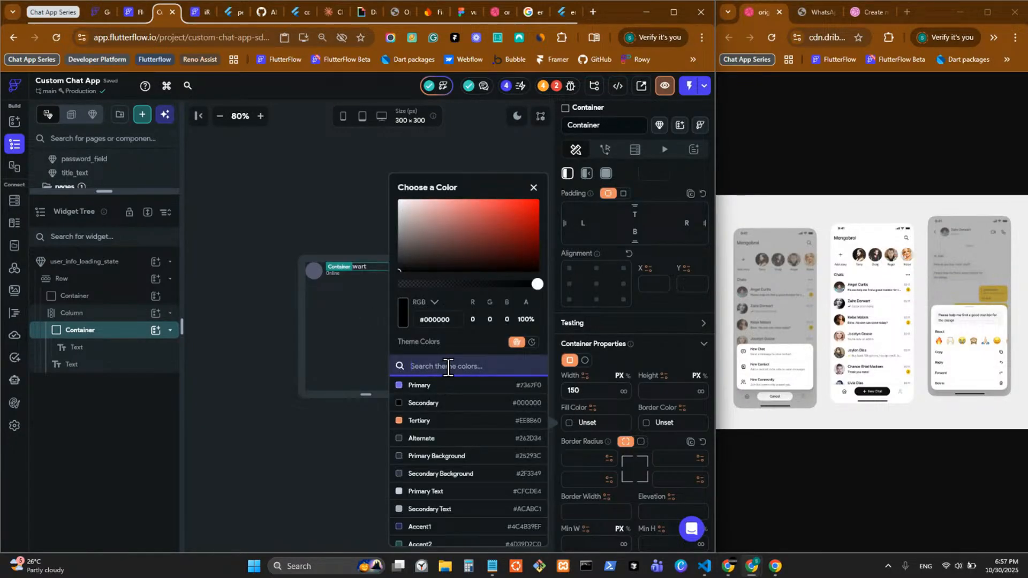
pyautogui.write('back')
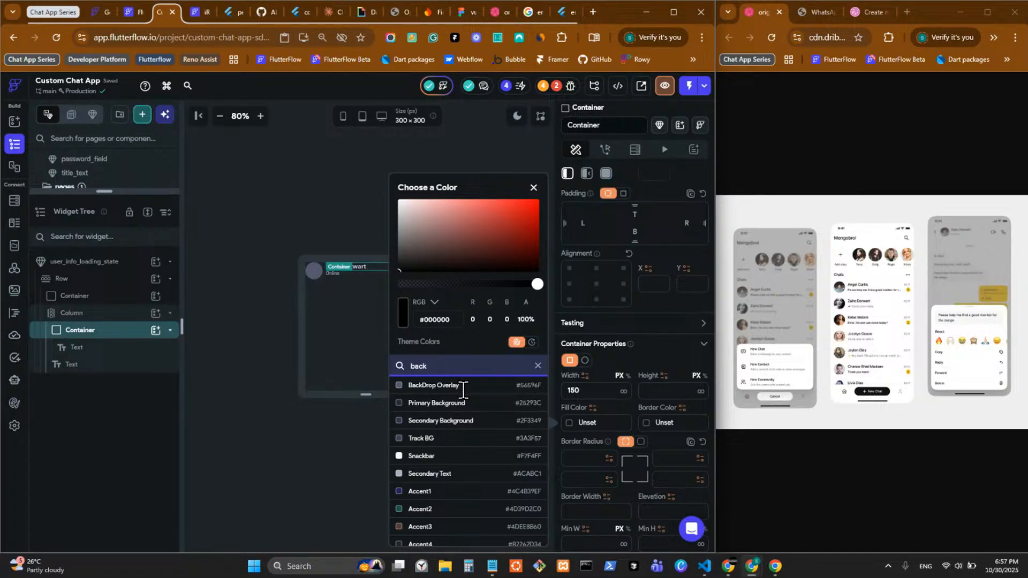
pyautogui.click(461, 386)
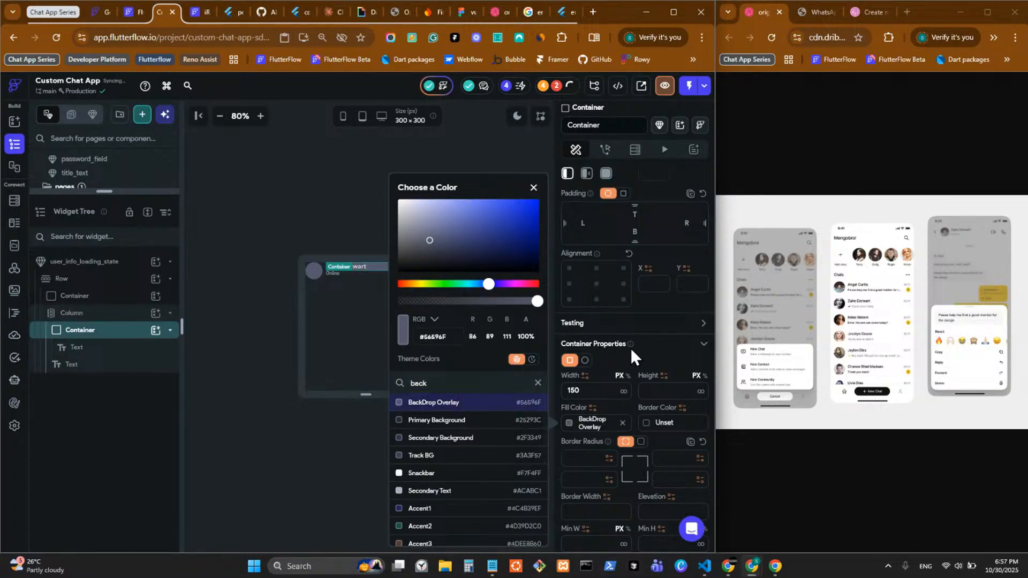
pyautogui.click(653, 349)
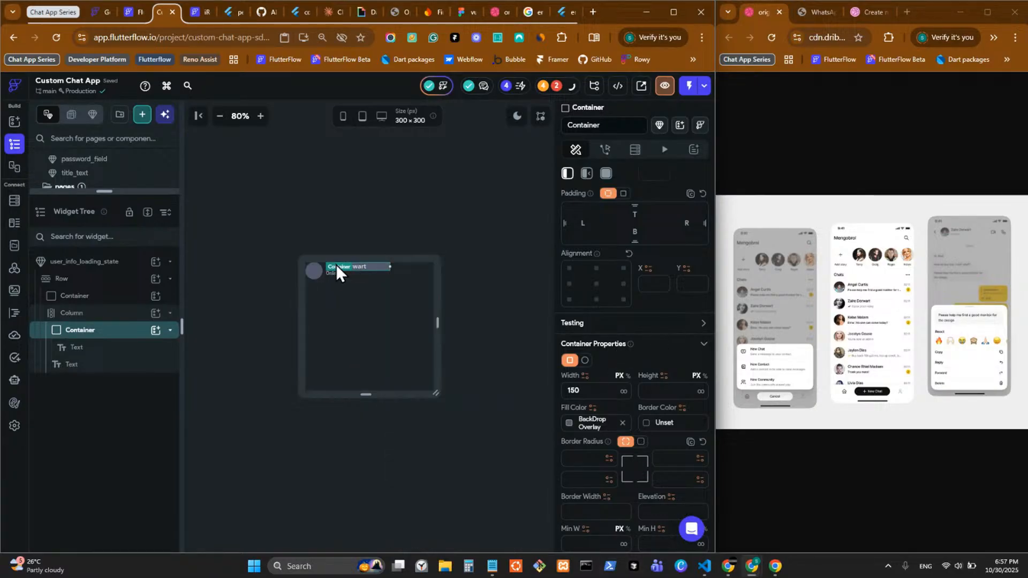
pyautogui.click(515, 118)
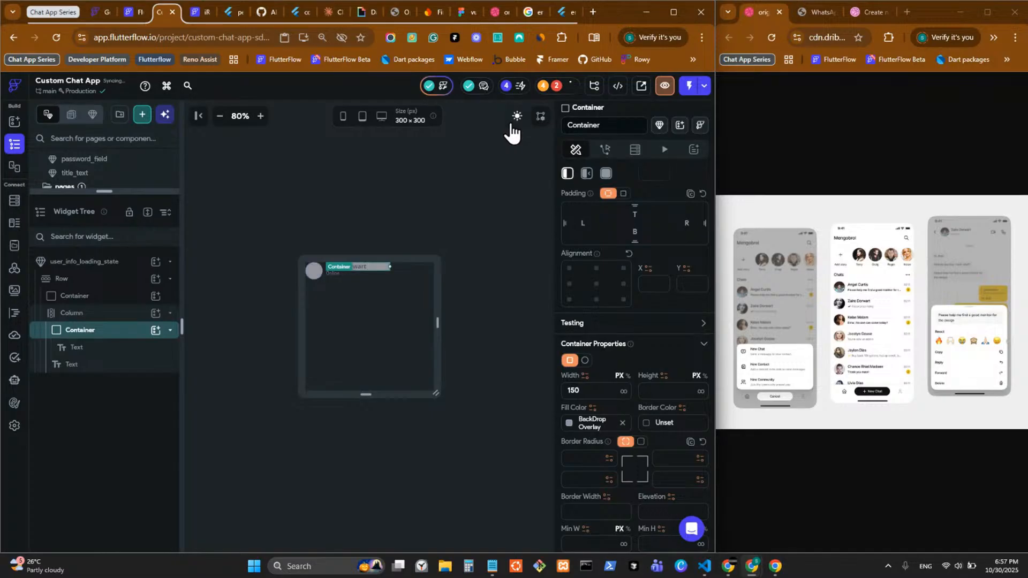
pyautogui.click(514, 118)
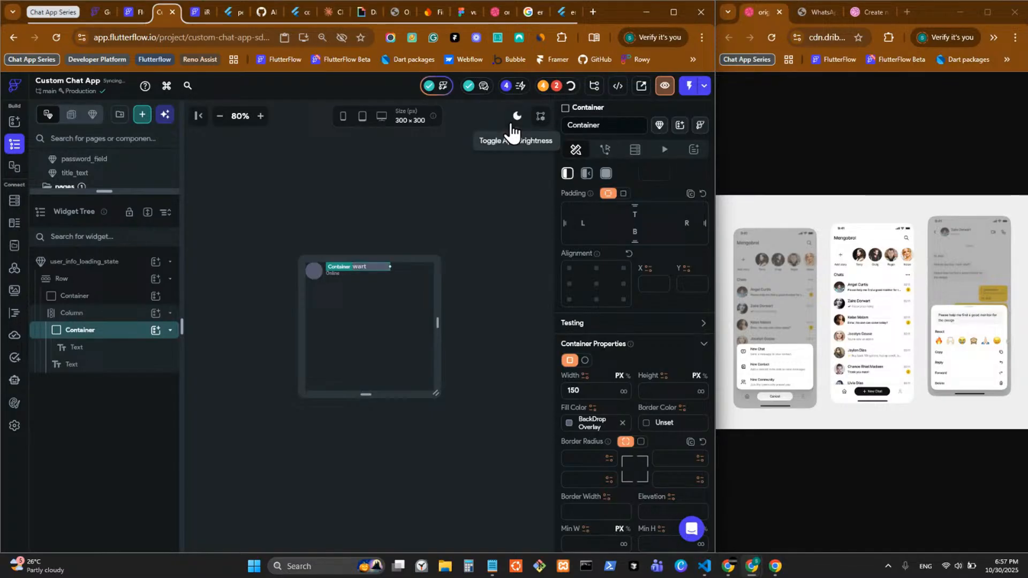
# Step: Set the name placeholder Container's height to 14
pyautogui.click(359, 270)
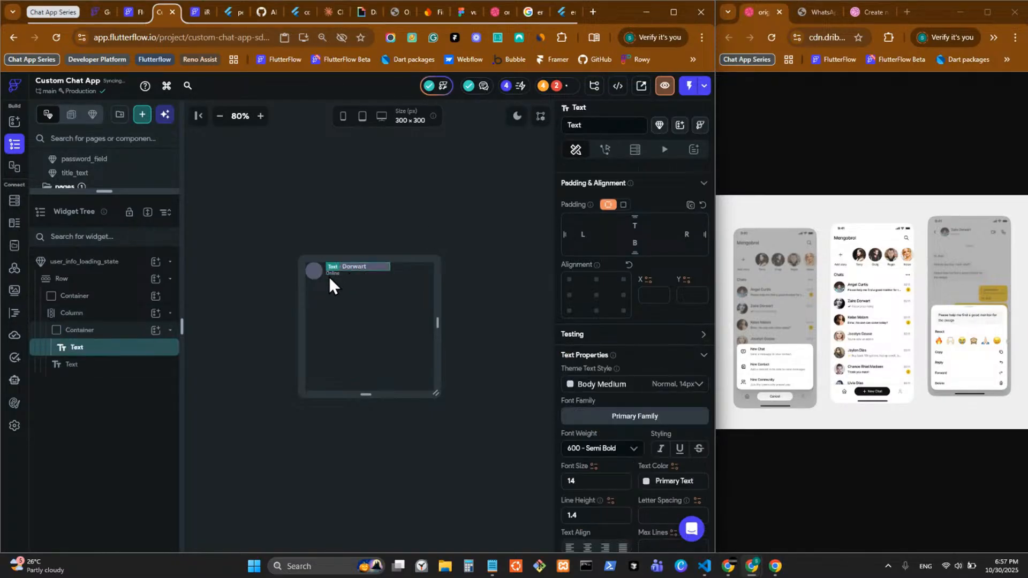
pyautogui.click(104, 334)
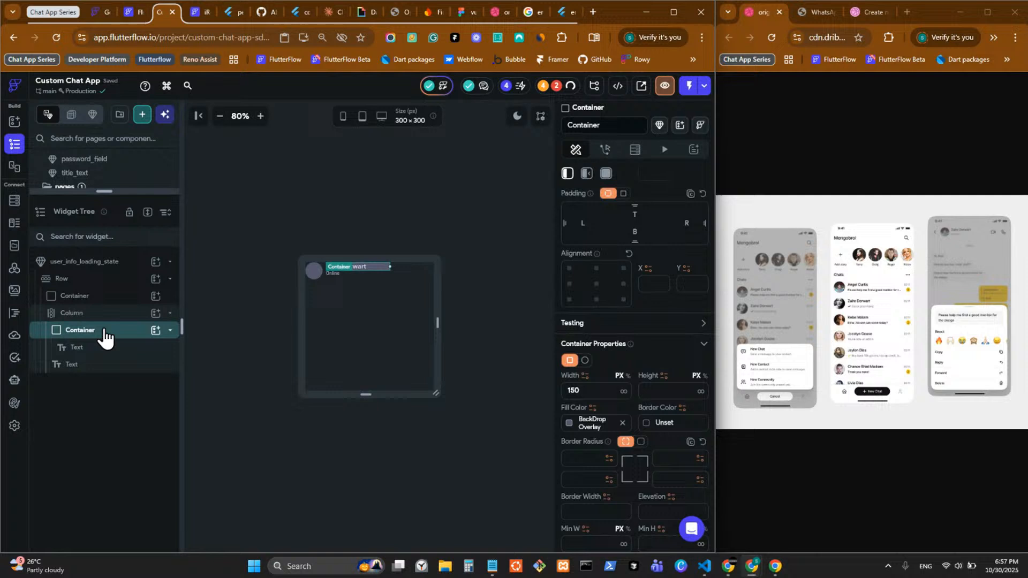
pyautogui.click(662, 390)
pyautogui.write('8')
pyautogui.press('BackSpace')
pyautogui.write('10')
pyautogui.press('BackSpace')
pyautogui.write('2')
pyautogui.press('BackSpace')
pyautogui.press('BackSpace')
pyautogui.write('14')
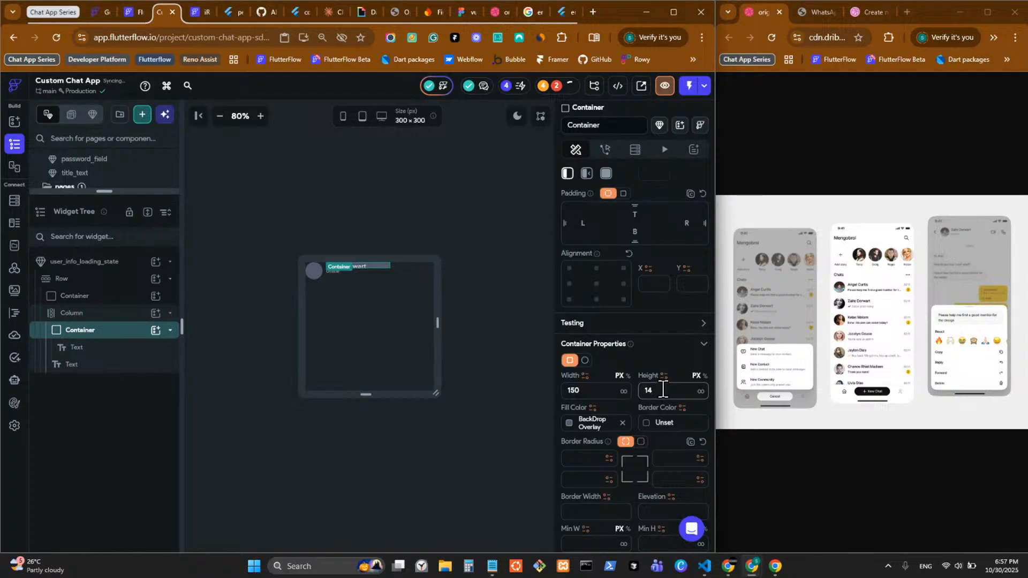
pyautogui.click(497, 265)
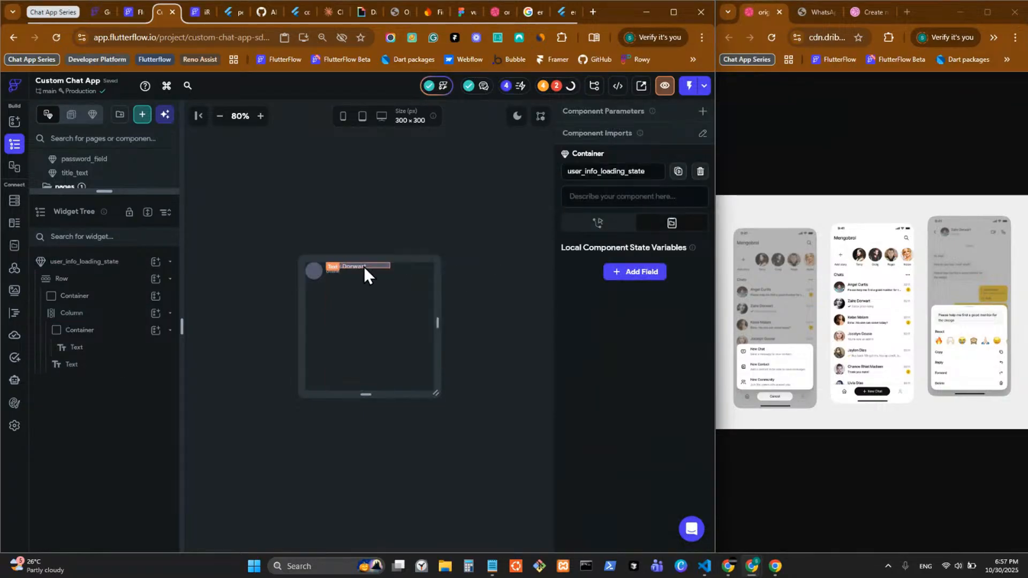
# Step: Remove the name text and round the 14-high bar's corners to a uniform radius of 12
pyautogui.click(117, 335)
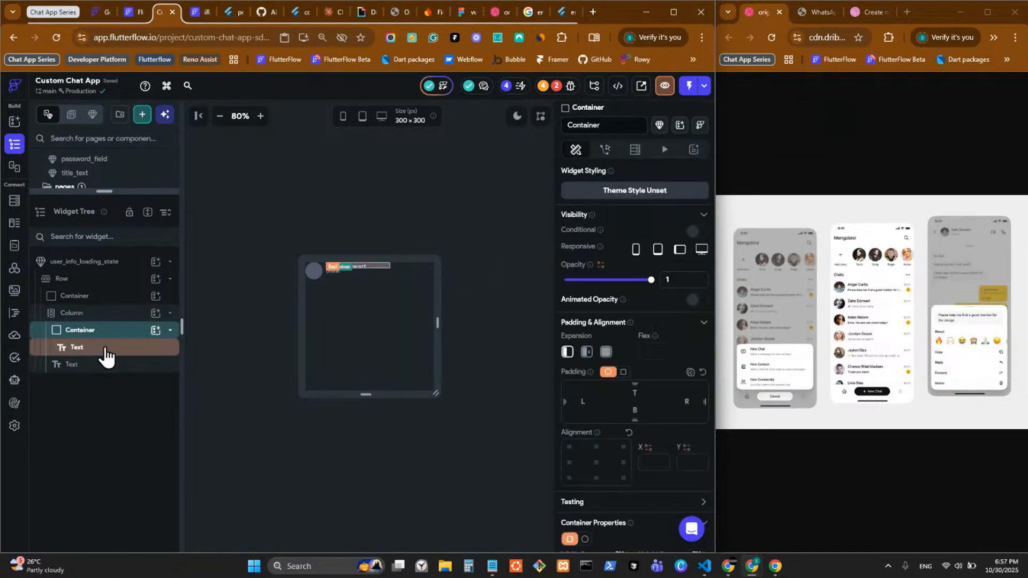
pyautogui.rightClick(110, 347)
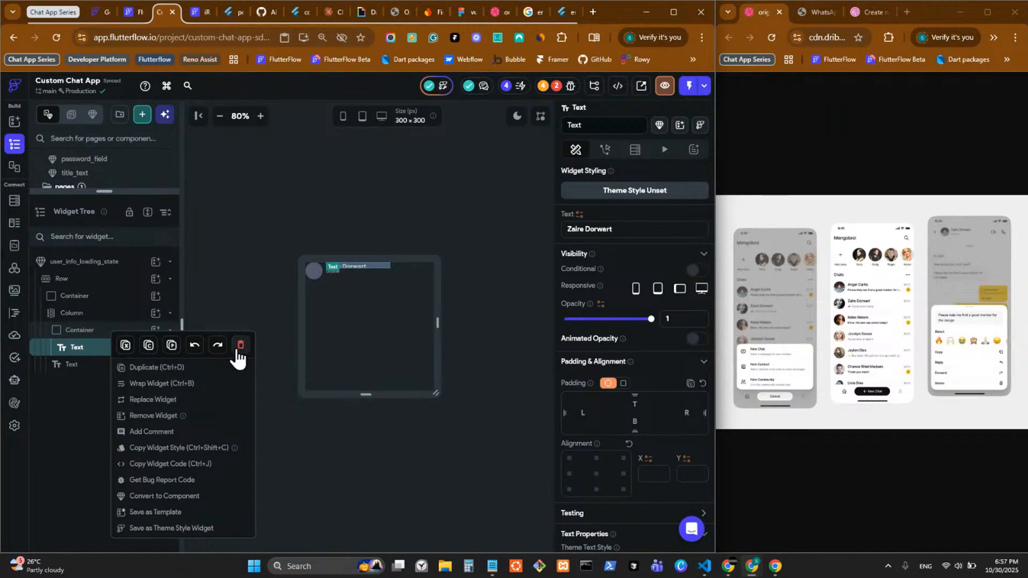
pyautogui.click(241, 345)
pyautogui.click(381, 268)
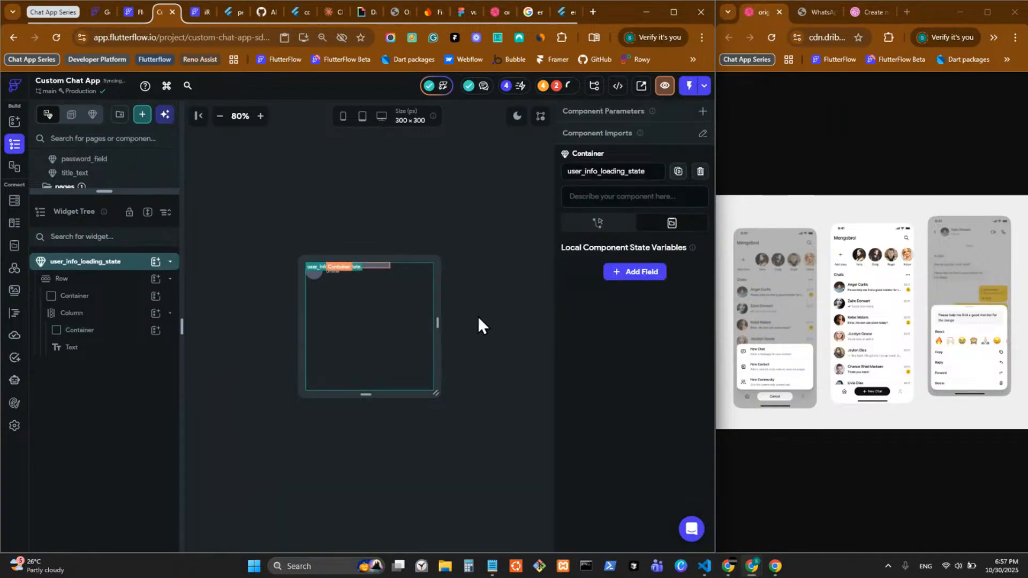
pyautogui.scroll(-5, 640, 400)
pyautogui.click(662, 327)
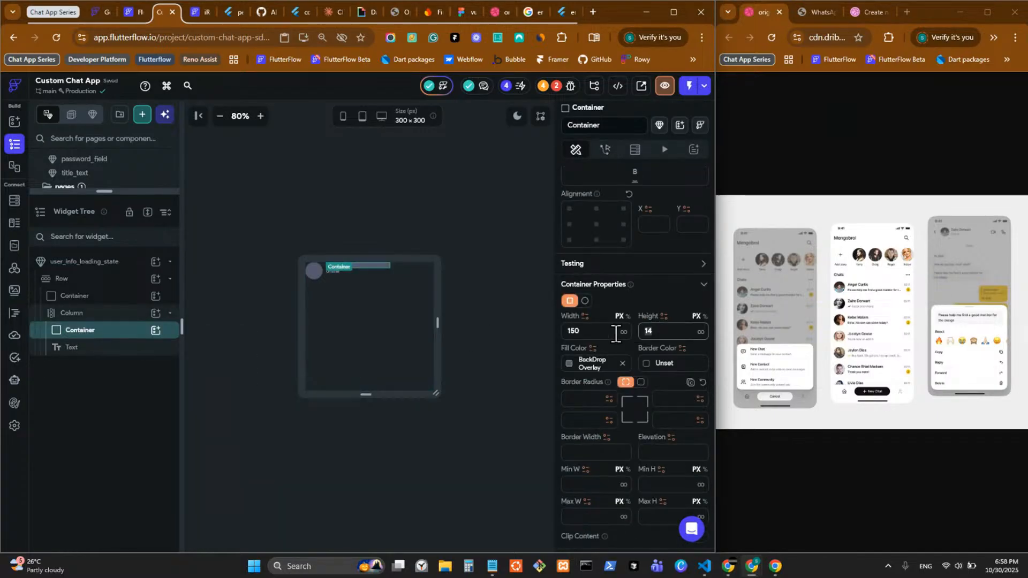
pyautogui.press('BackSpace')
pyautogui.write('2')
pyautogui.press('BackSpace')
pyautogui.write('4')
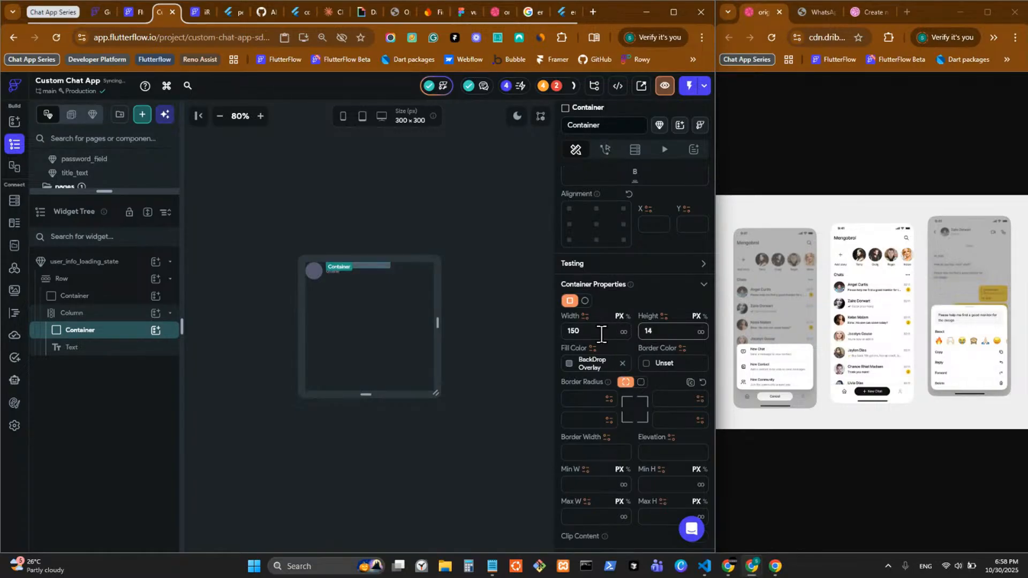
pyautogui.click(641, 382)
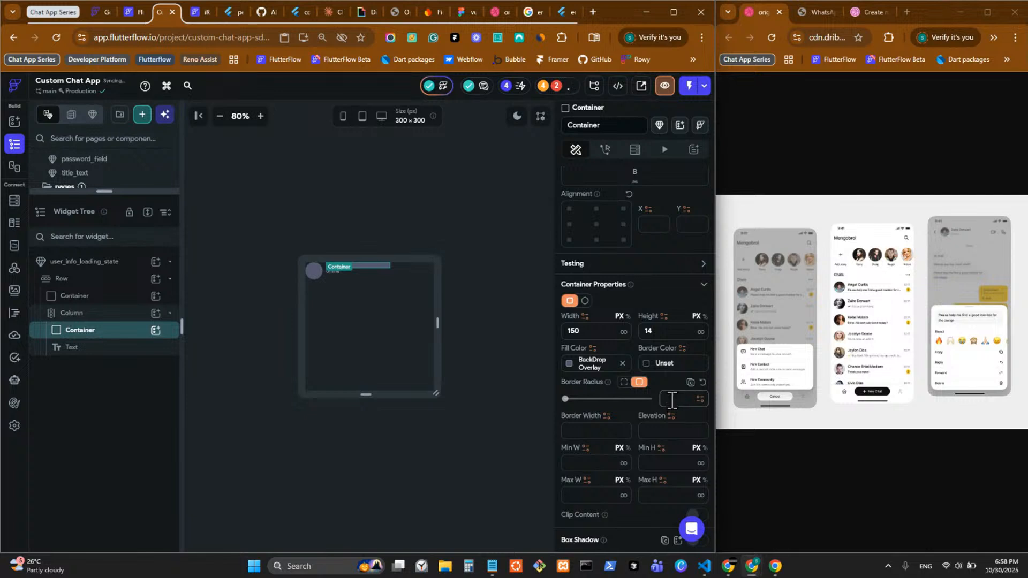
pyautogui.write('12')
# Step: Duplicate the bar with Ctrl+D, delete the Online text, and narrow the copy to 64 wide
pyautogui.hotkey('ctrl', 'd')
pyautogui.rightClick(338, 280)
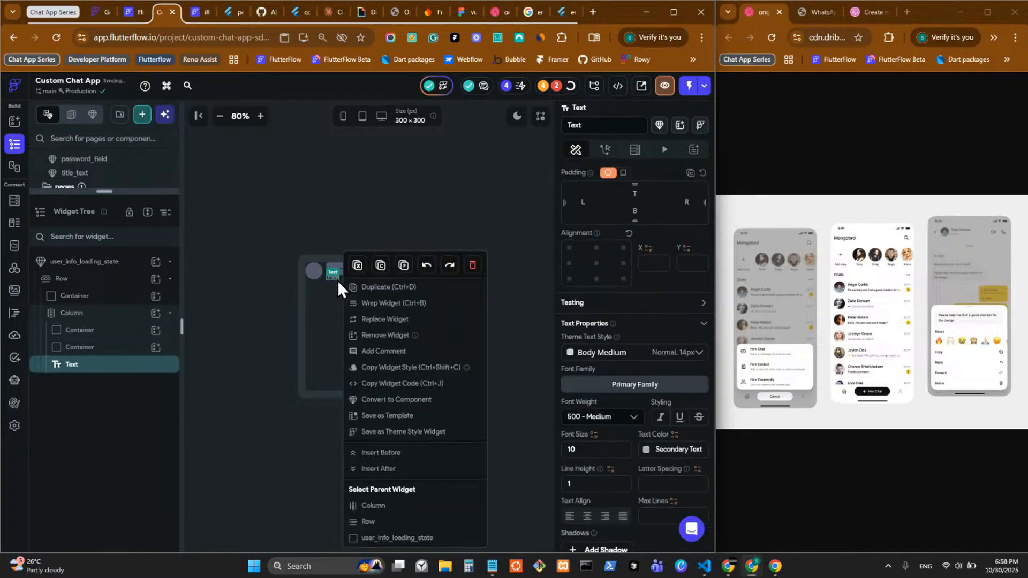
pyautogui.click(473, 265)
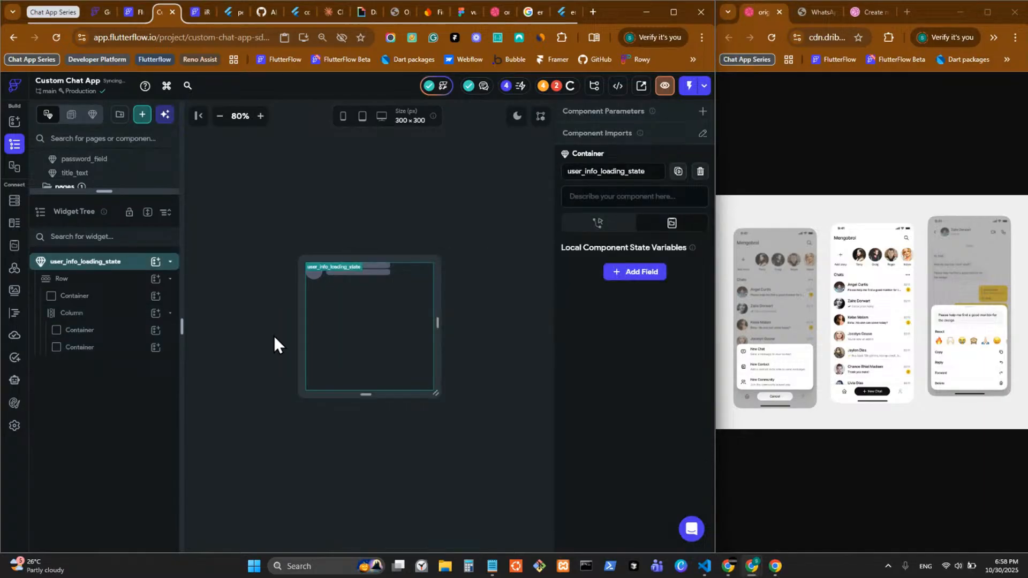
pyautogui.click(374, 273)
pyautogui.scroll(-2, 590, 439)
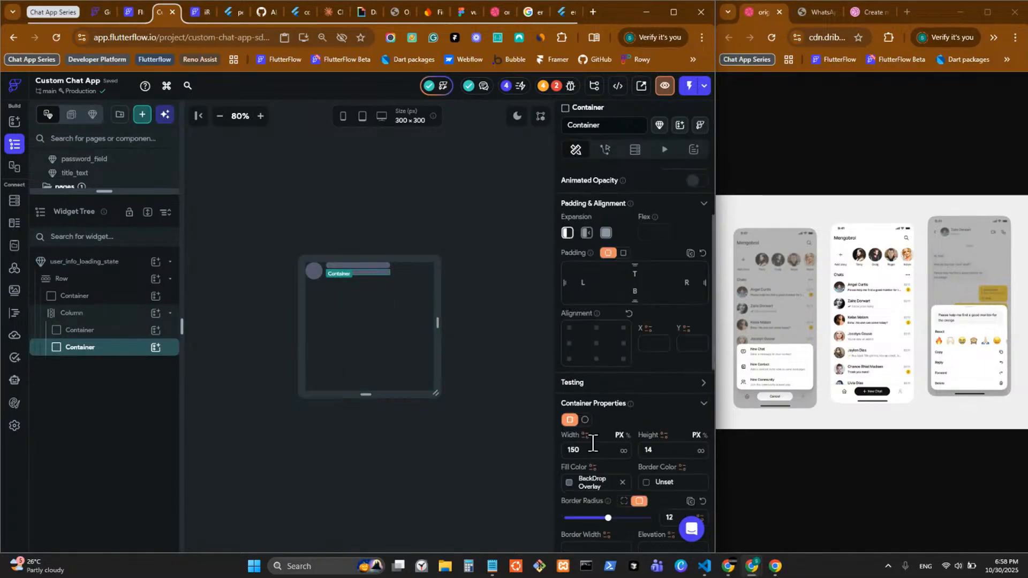
pyautogui.moveTo(590, 449); pyautogui.dragTo(531, 455)
pyautogui.write('64')
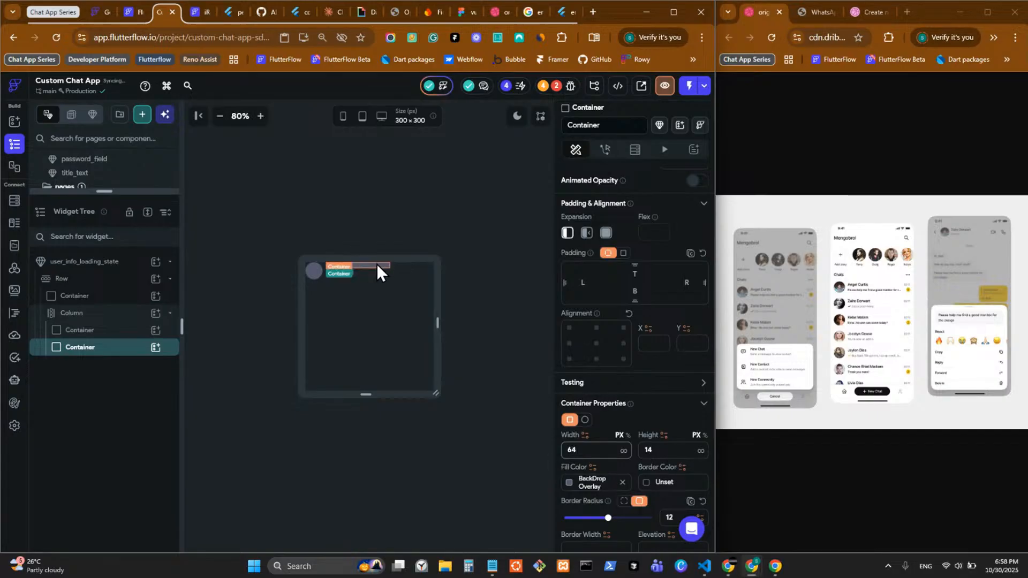
pyautogui.click(488, 284)
# Step: Add a Shimmer animation to the avatar placeholder container
pyautogui.click(316, 274)
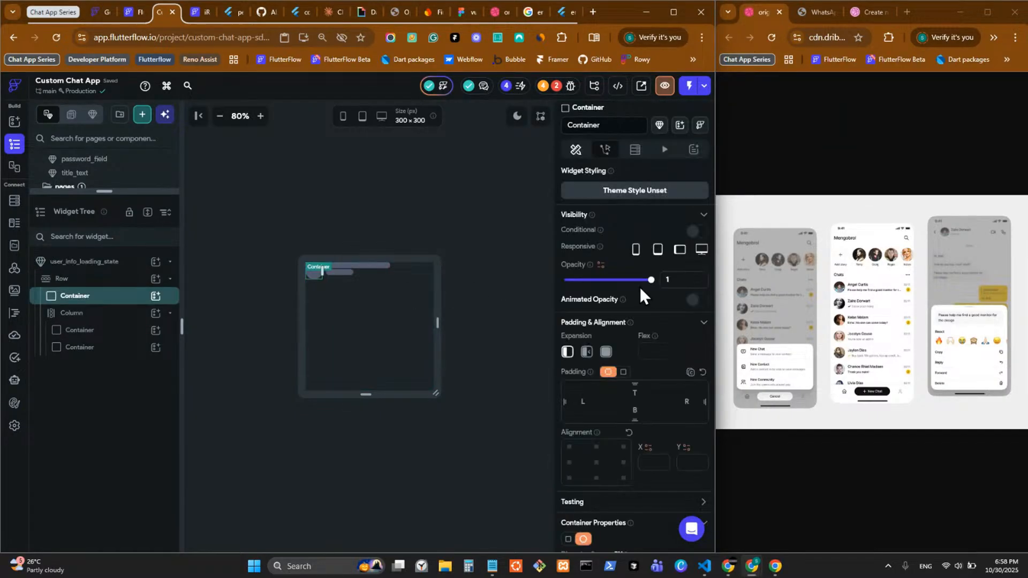
pyautogui.click(665, 149)
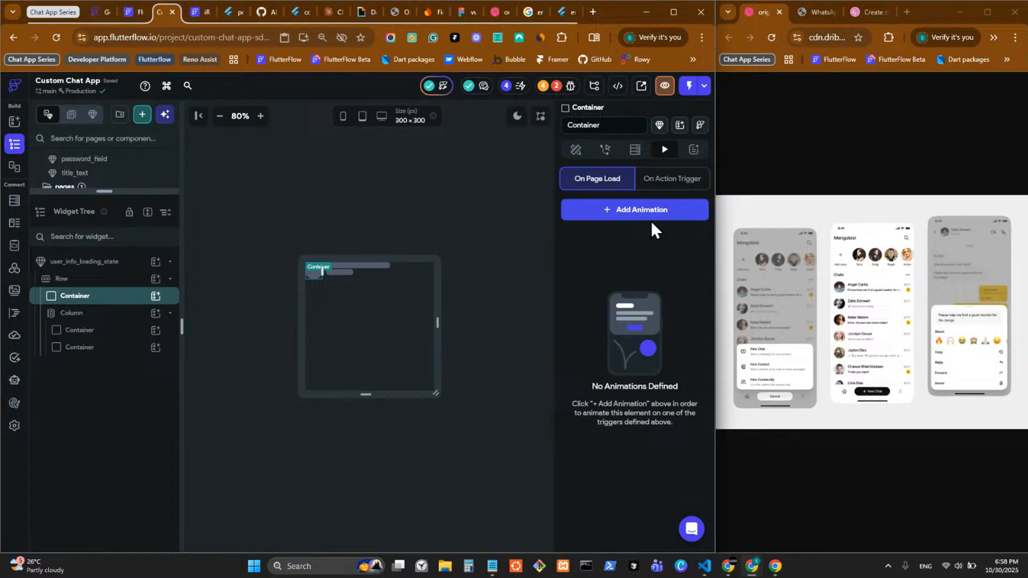
pyautogui.click(622, 214)
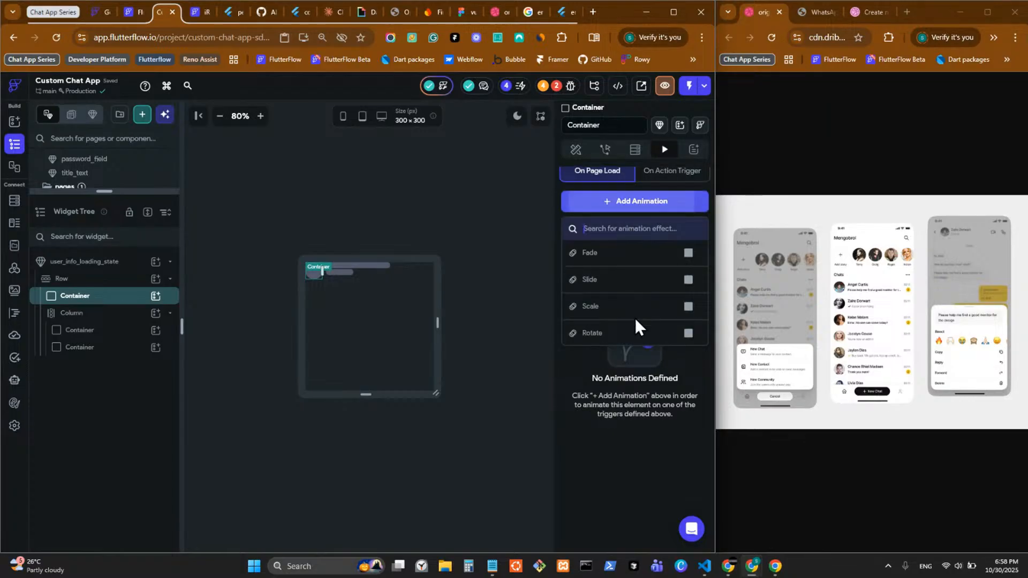
pyautogui.scroll(-2, 635, 319)
pyautogui.scroll(-2, 615, 278)
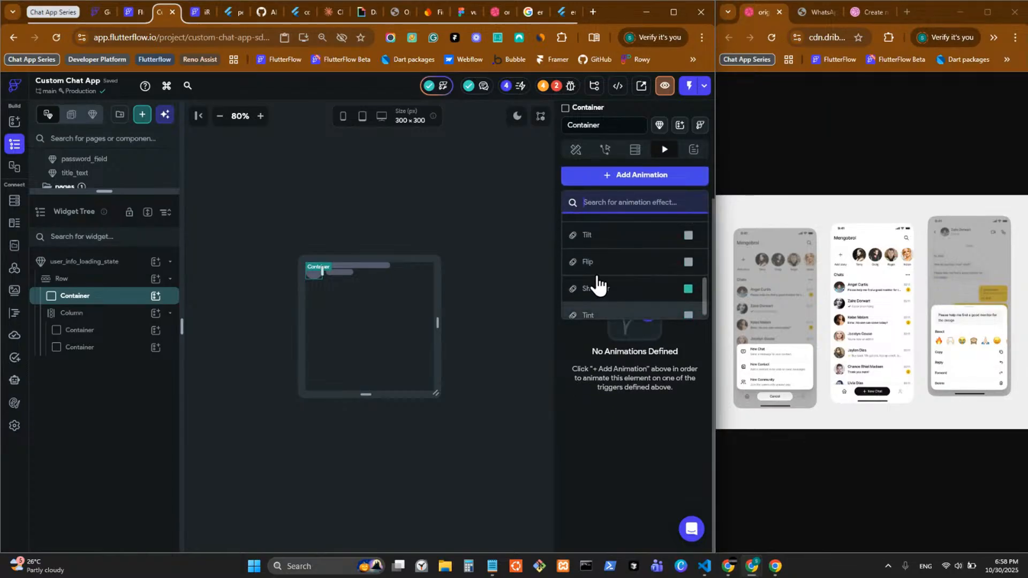
pyautogui.click(600, 290)
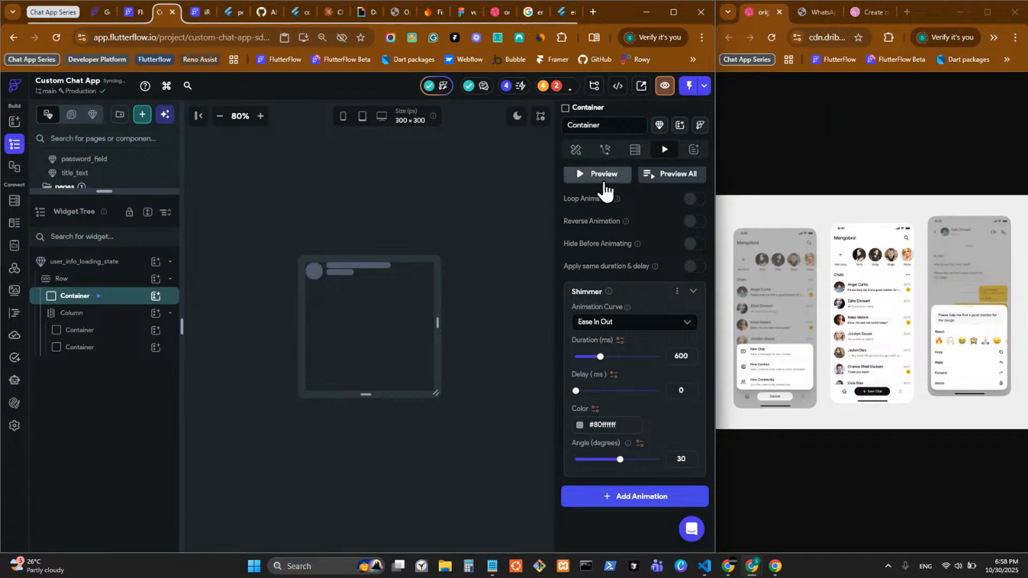
# Step: Add a Shimmer animation to the upper skeleton bar
pyautogui.click(383, 266)
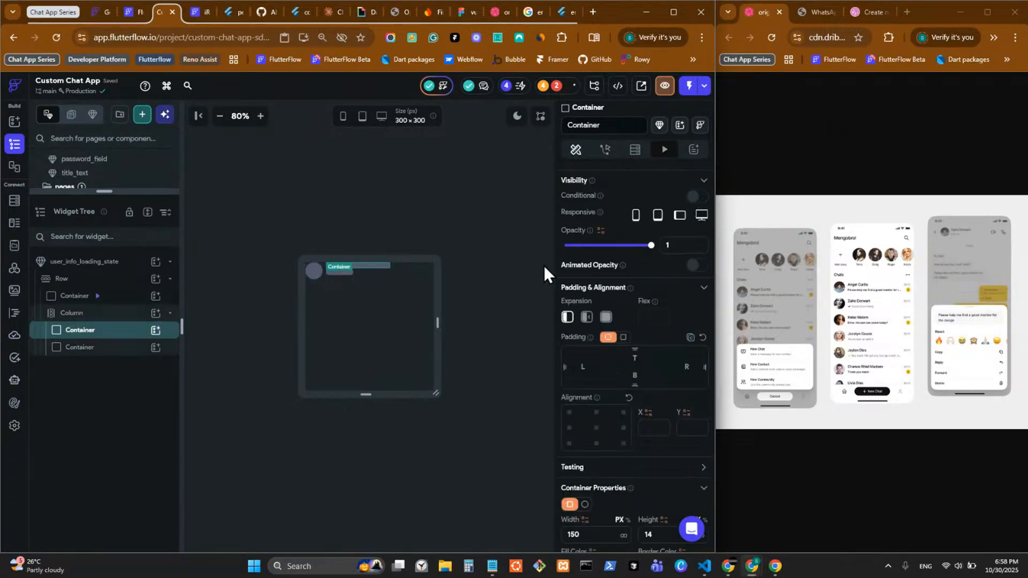
pyautogui.click(664, 150)
pyautogui.click(603, 175)
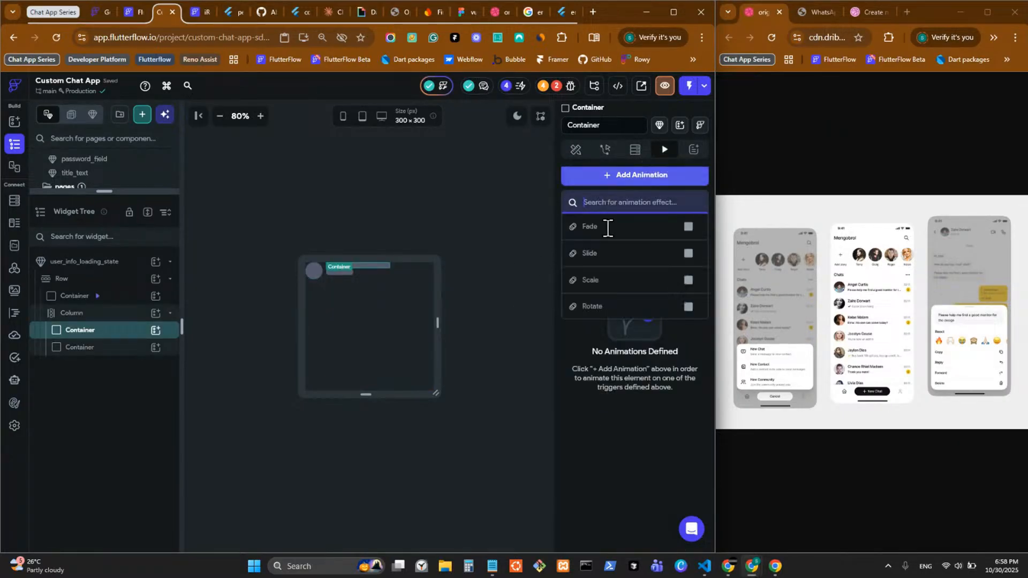
pyautogui.scroll(-2, 603, 268)
pyautogui.click(632, 306)
pyautogui.click(611, 281)
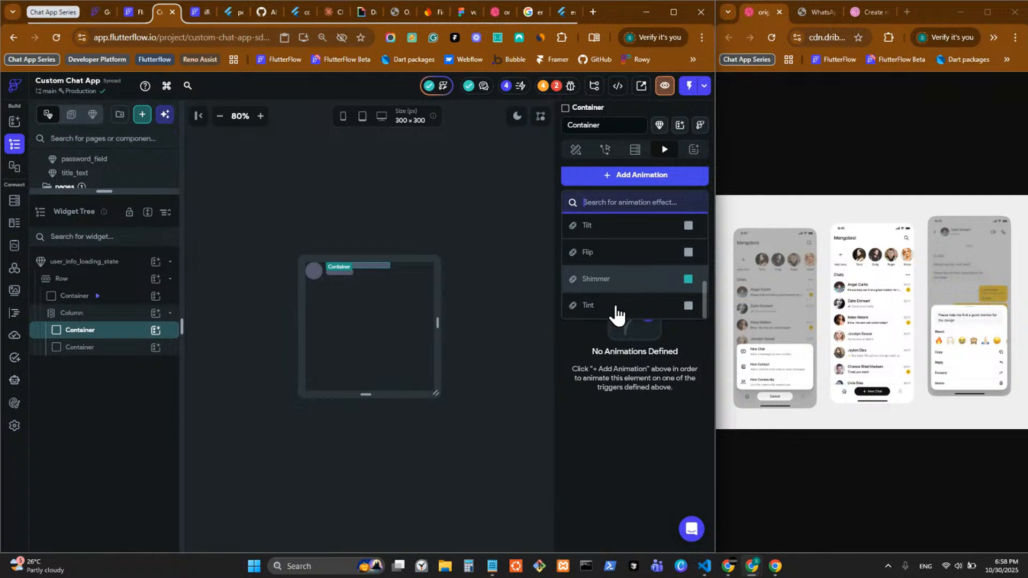
# Step: Add Shimmer to the lower skeleton bar and preview all animations together
pyautogui.click(346, 274)
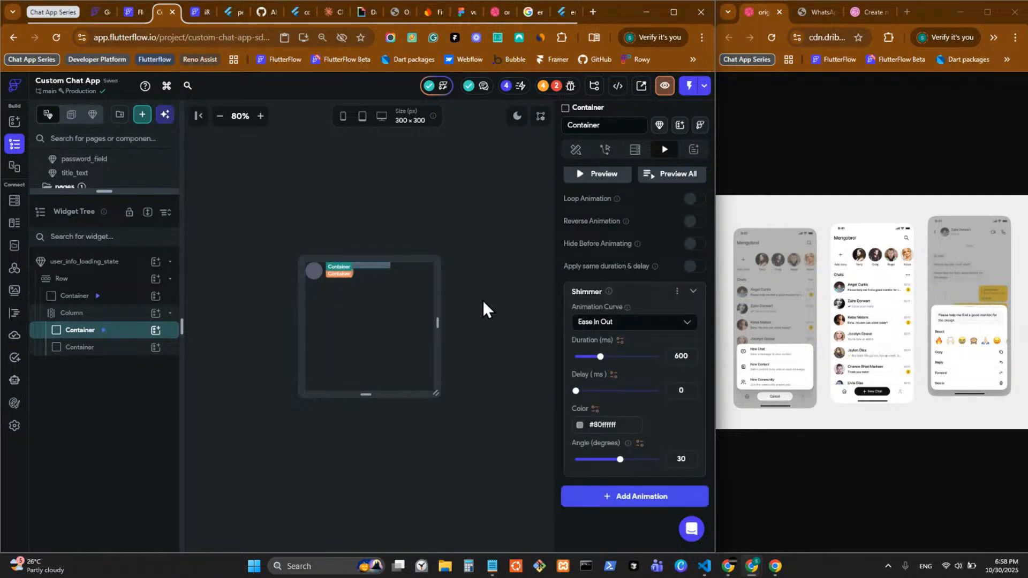
pyautogui.click(665, 151)
pyautogui.click(621, 178)
pyautogui.scroll(-3, 612, 230)
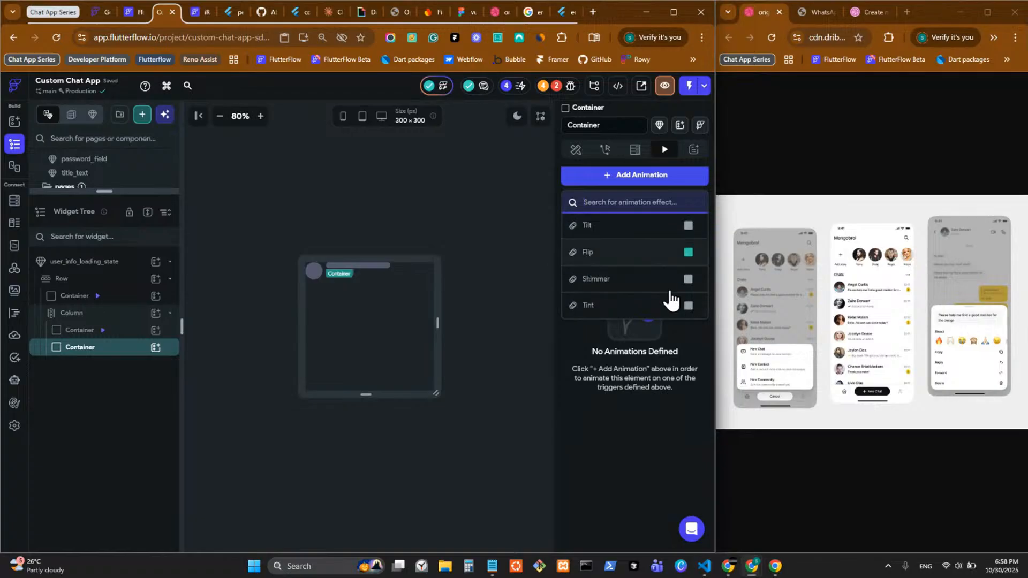
pyautogui.click(664, 292)
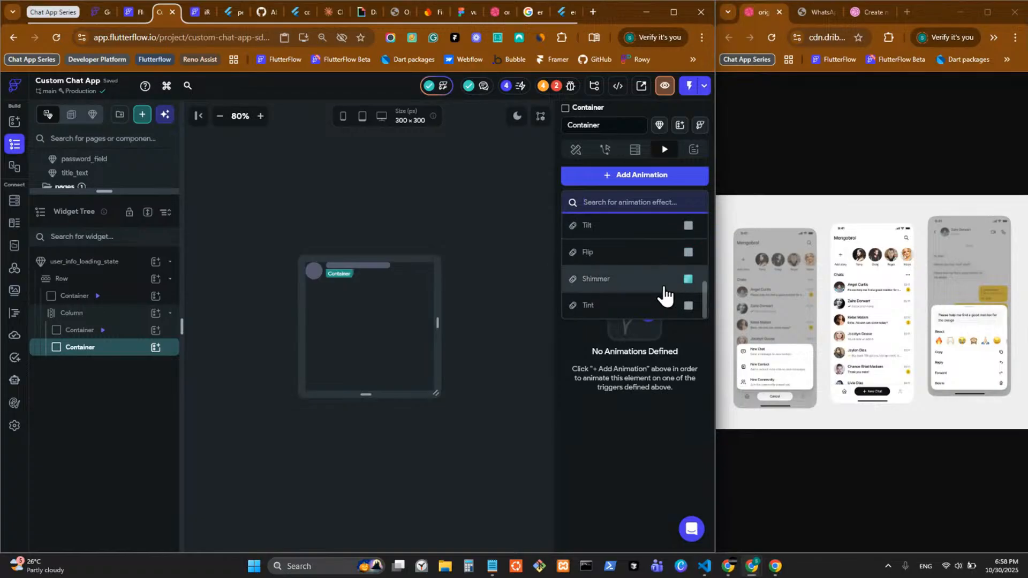
pyautogui.click(556, 248)
pyautogui.click(677, 178)
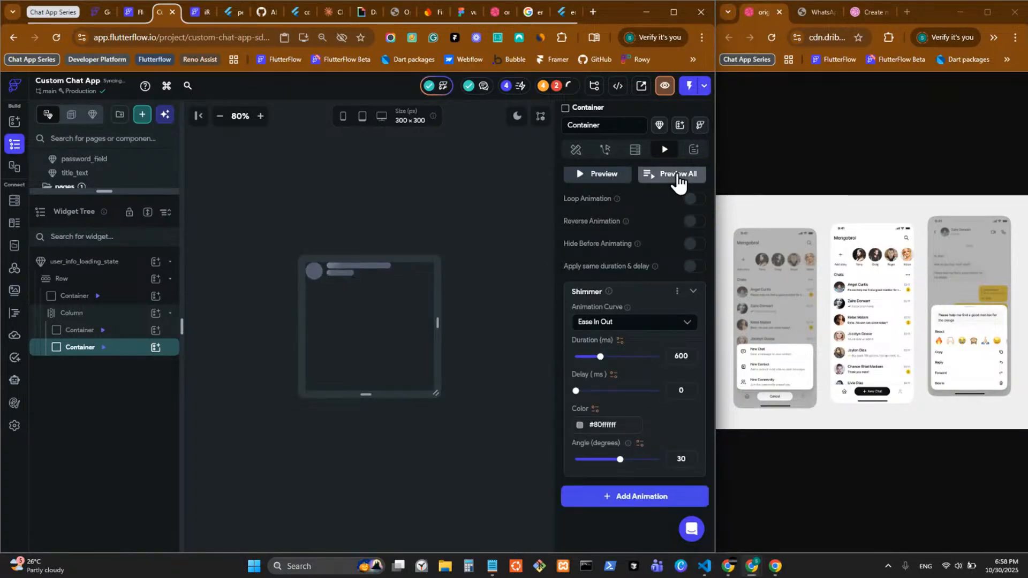
# Step: Set the bar Column's Main Axis Size to min
pyautogui.click(366, 272)
pyautogui.click(422, 316)
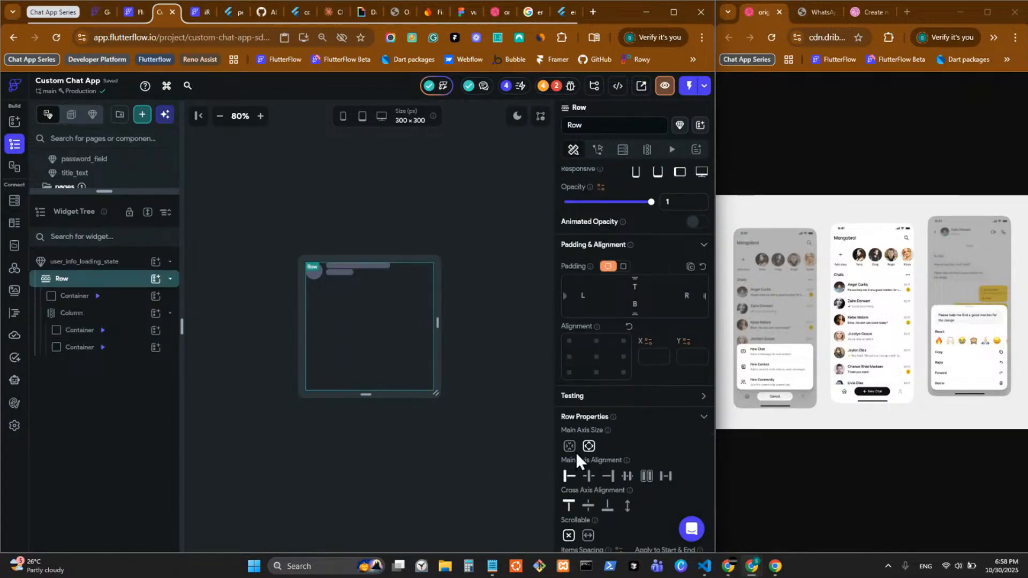
pyautogui.click(355, 295)
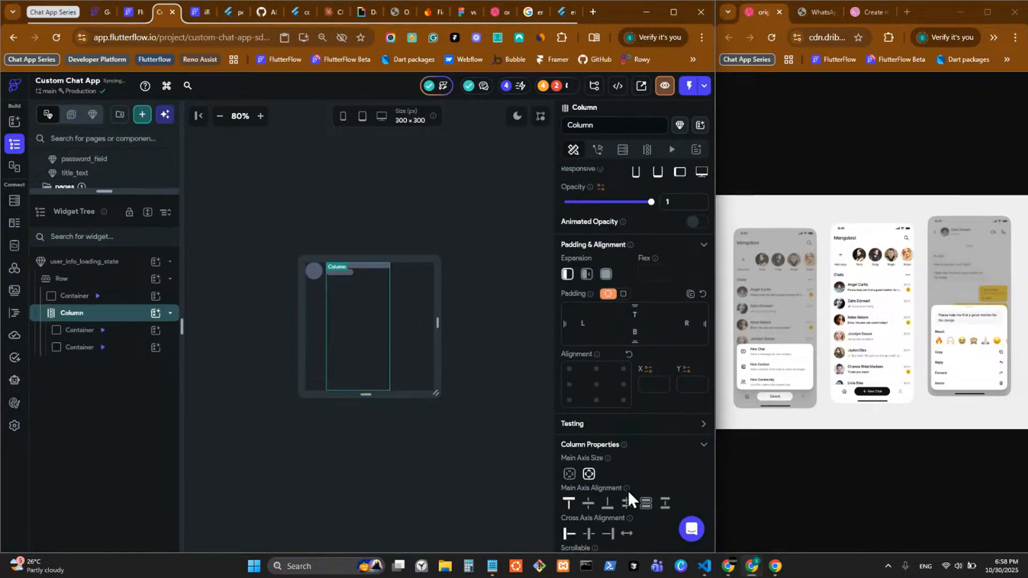
pyautogui.click(570, 473)
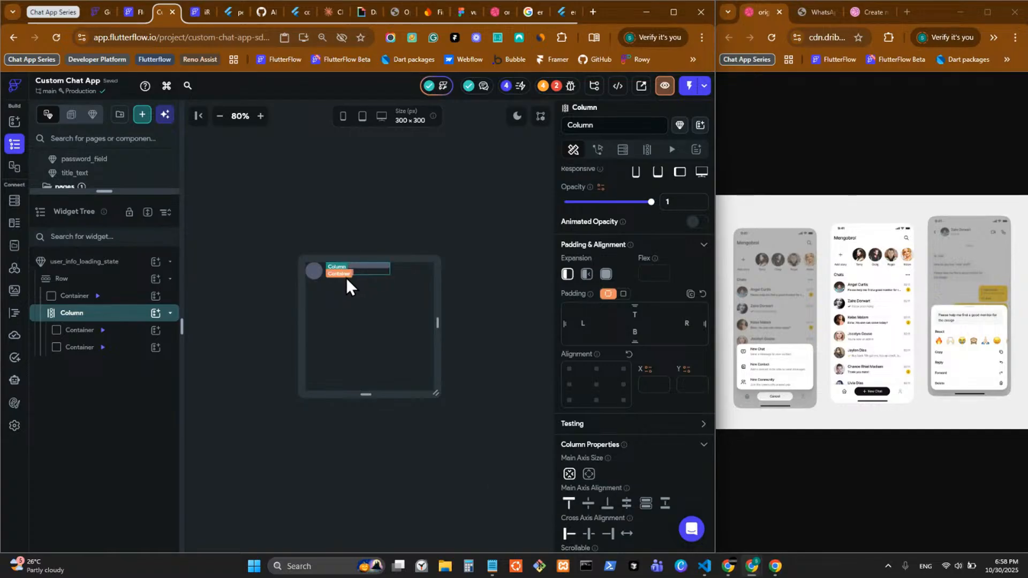
pyautogui.click(347, 278)
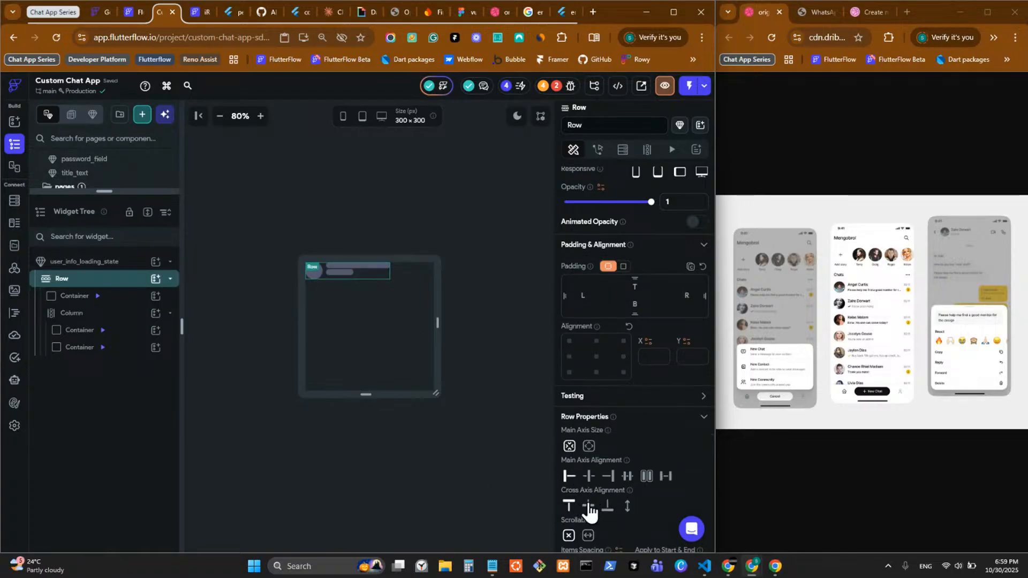
# Step: Move the dribbble reference tab to its own window, replay the shimmer preview, and expand the pages list
pyautogui.click(809, 18)
pyautogui.moveTo(497, 18); pyautogui.dragTo(828, 11)
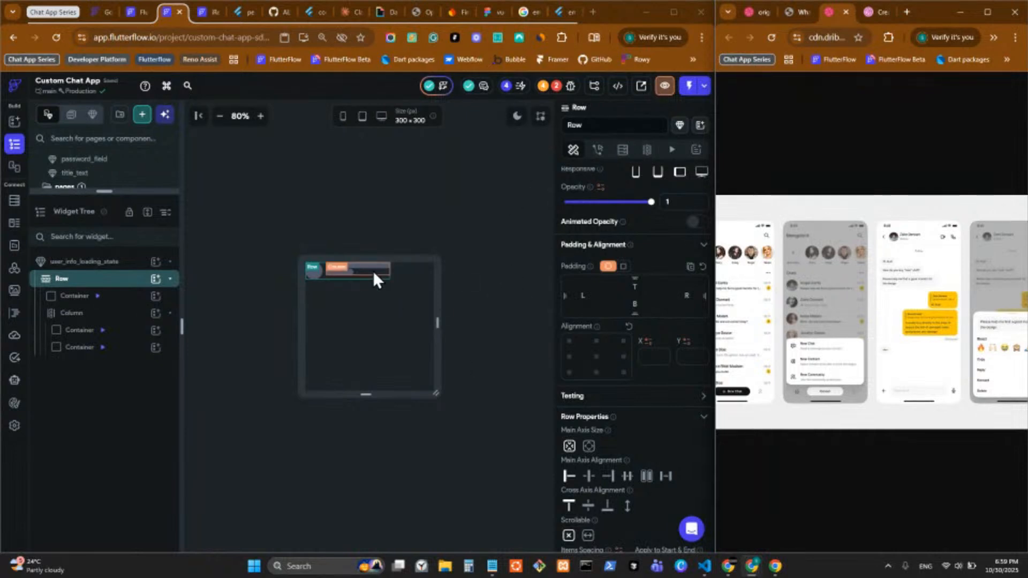
pyautogui.click(375, 265)
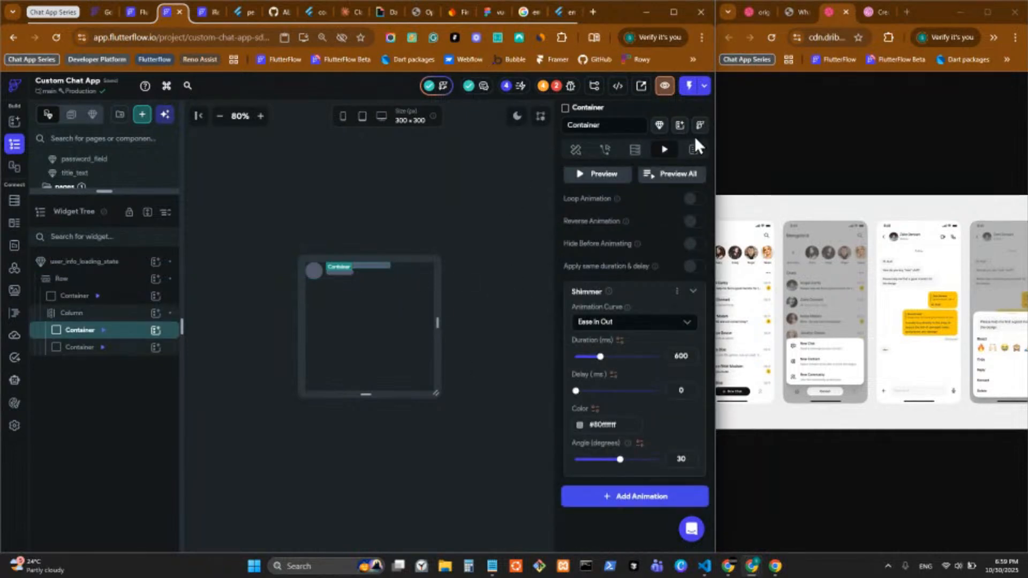
pyautogui.click(655, 180)
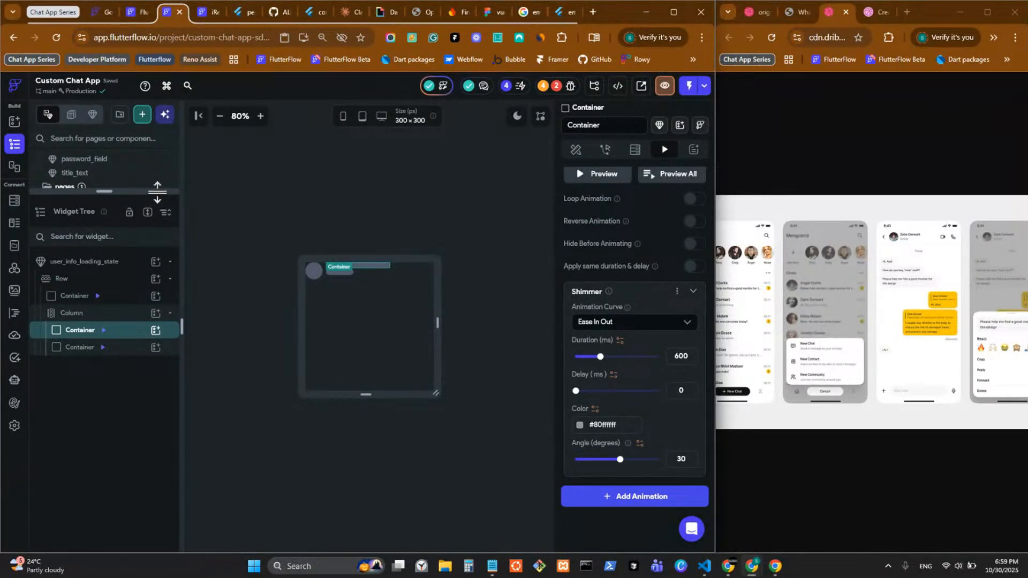
pyautogui.moveTo(157, 191); pyautogui.dragTo(155, 546)
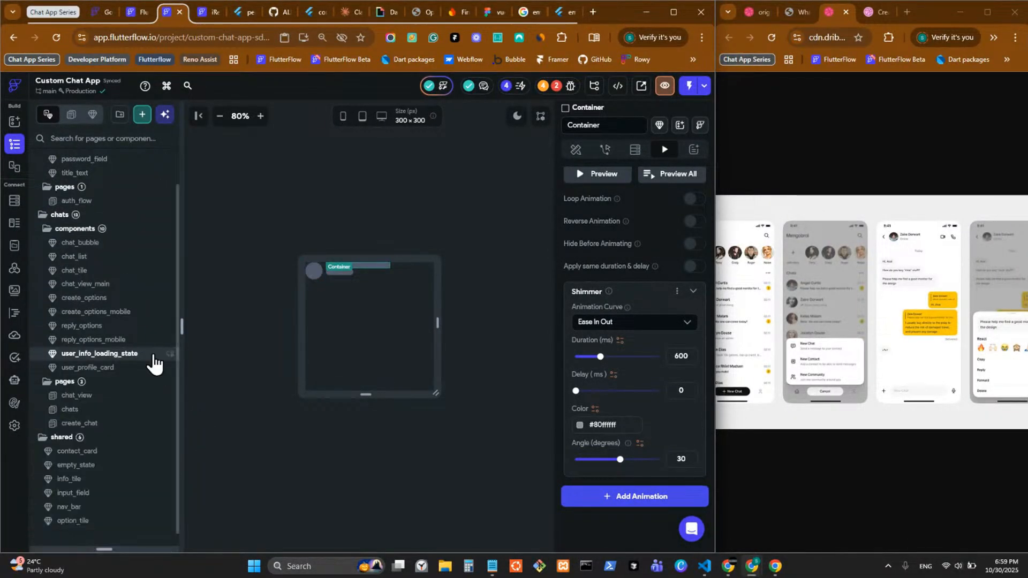
# Step: Open chat_view_main from the chat_view page and select its header Row
pyautogui.scroll(-1, 153, 364)
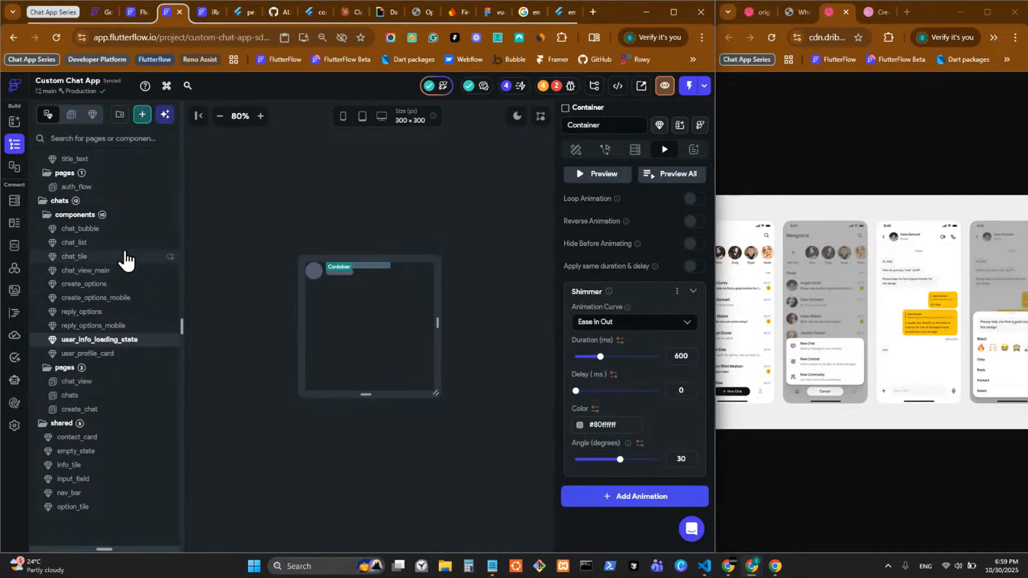
pyautogui.click(131, 393)
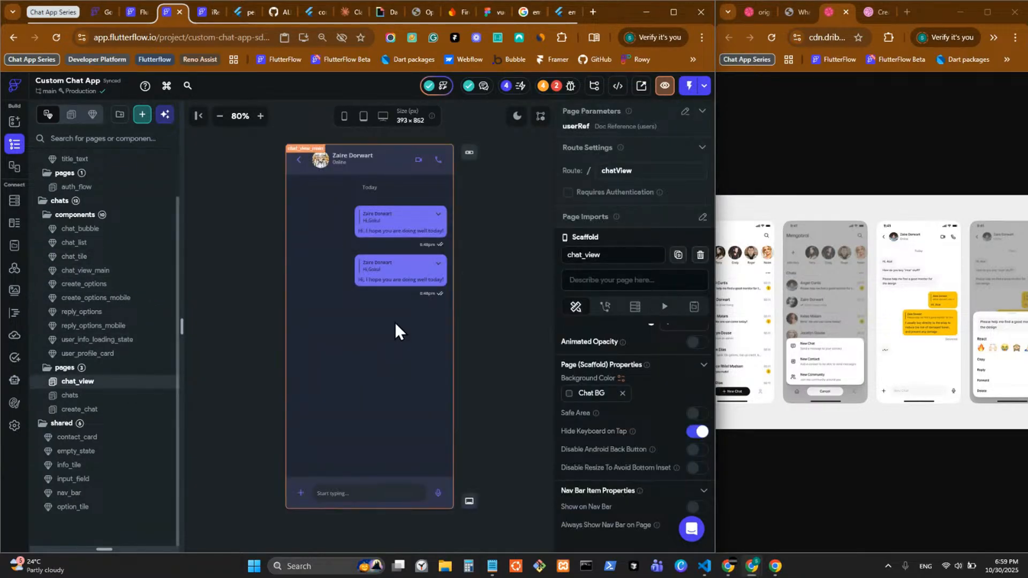
pyautogui.click(379, 207)
pyautogui.doubleClick(349, 155)
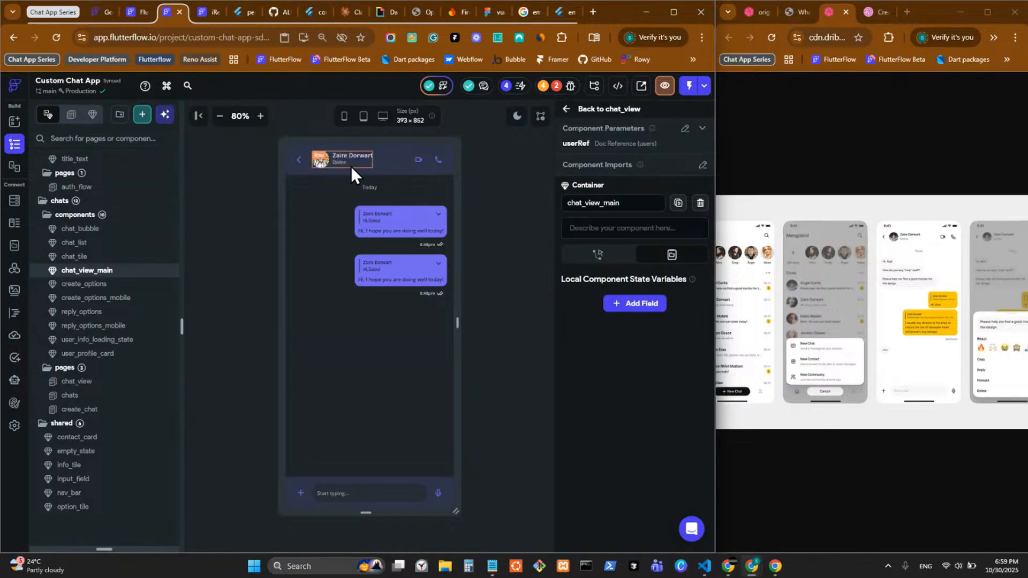
pyautogui.click(342, 166)
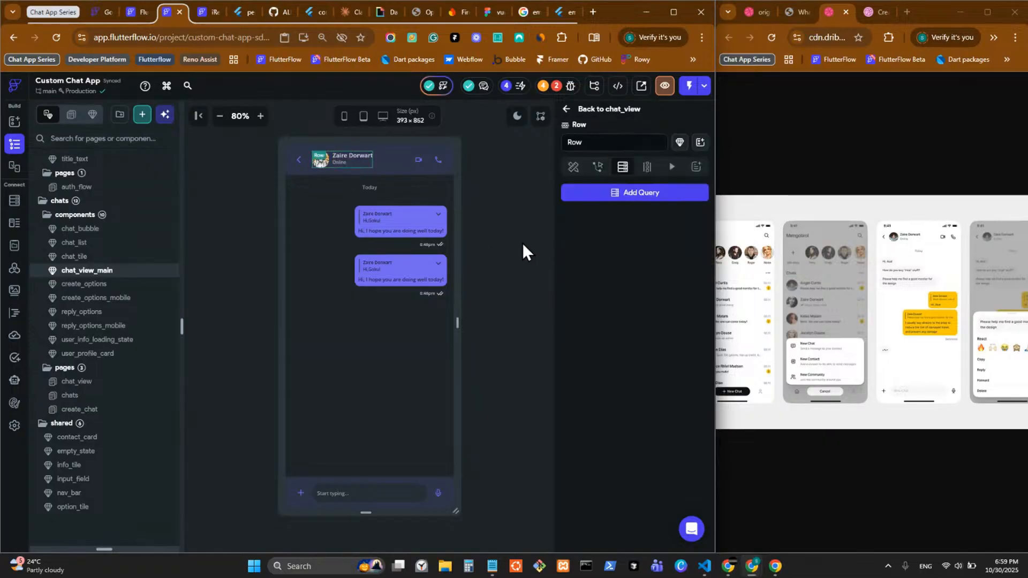
# Step: Add a users Document-from-Reference query on the header Row using the userRef parameter
pyautogui.click(626, 198)
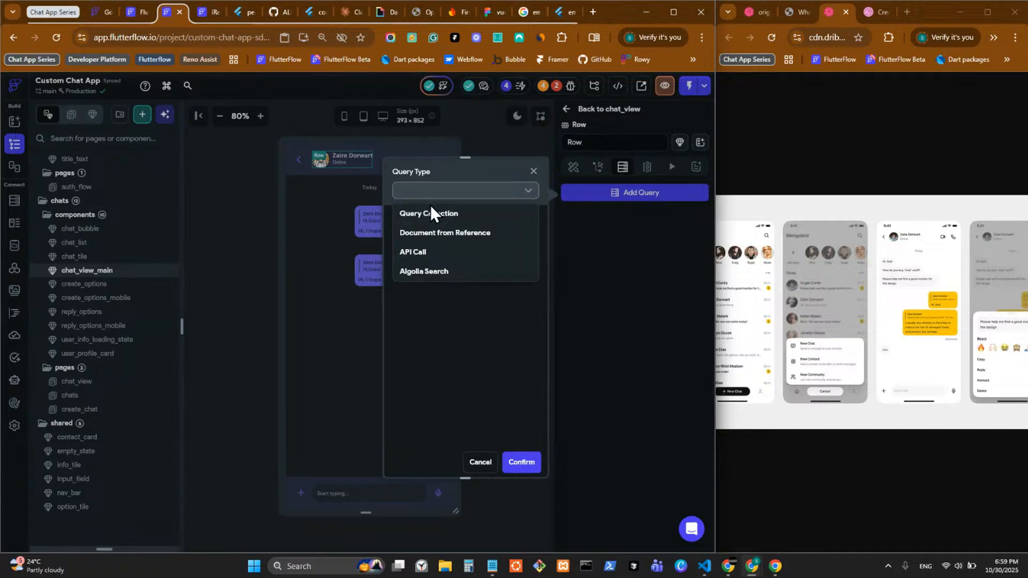
pyautogui.click(450, 234)
pyautogui.click(466, 251)
pyautogui.click(466, 273)
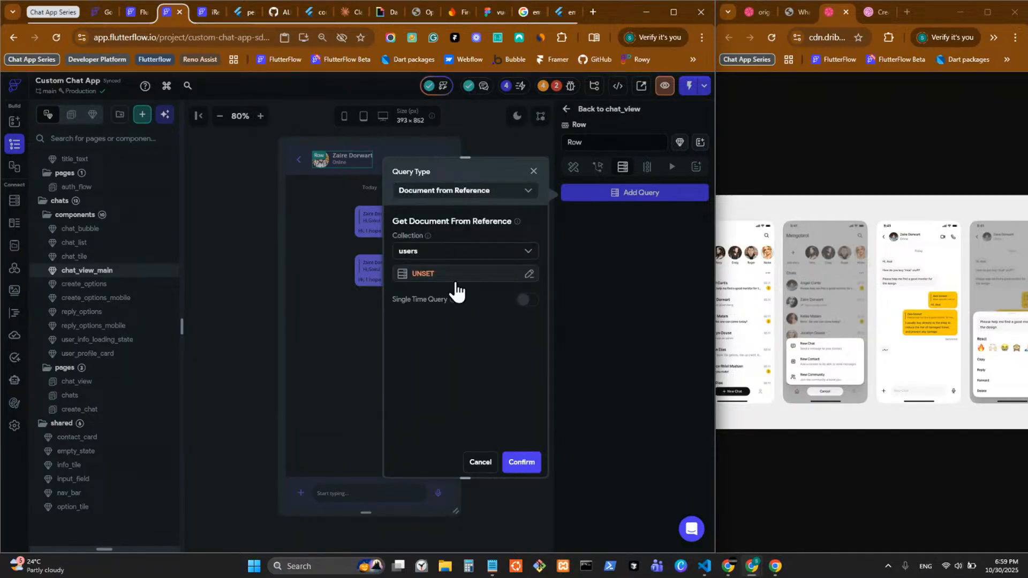
pyautogui.click(455, 277)
pyautogui.click(276, 359)
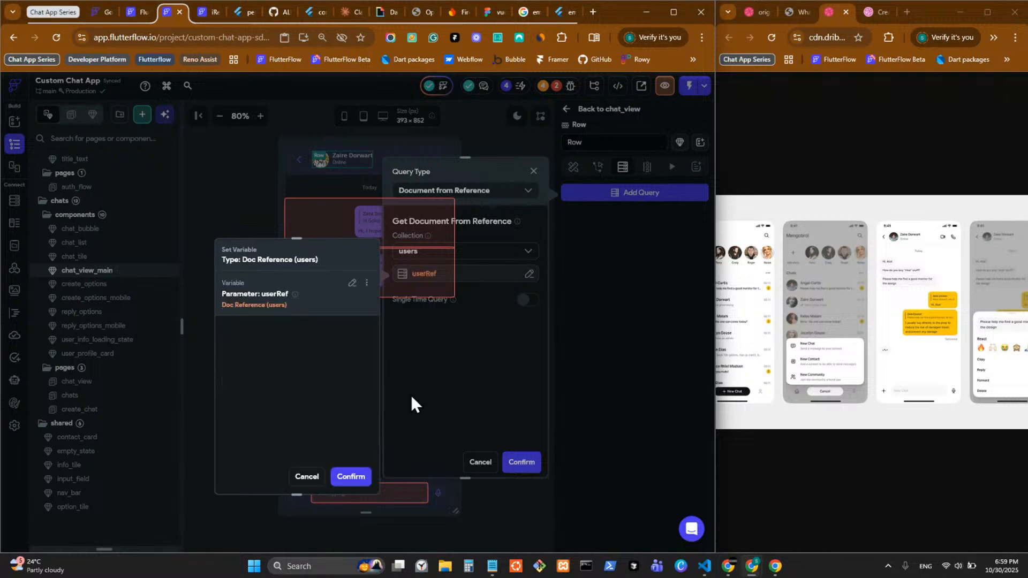
pyautogui.click(351, 478)
pyautogui.click(515, 463)
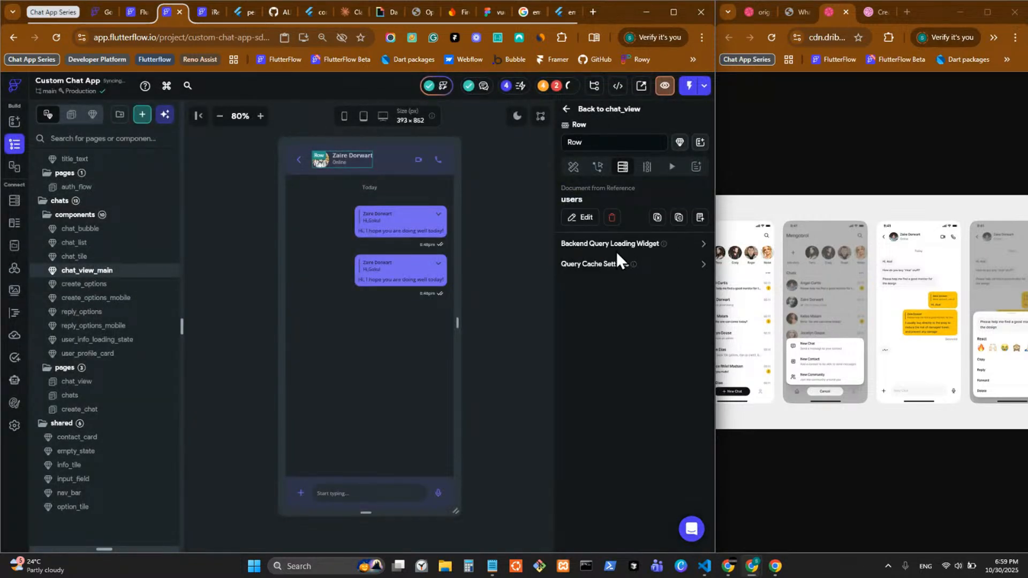
# Step: Set the query's loading widget to the user_info_loading_state component, viewable in the UI Builder
pyautogui.click(702, 245)
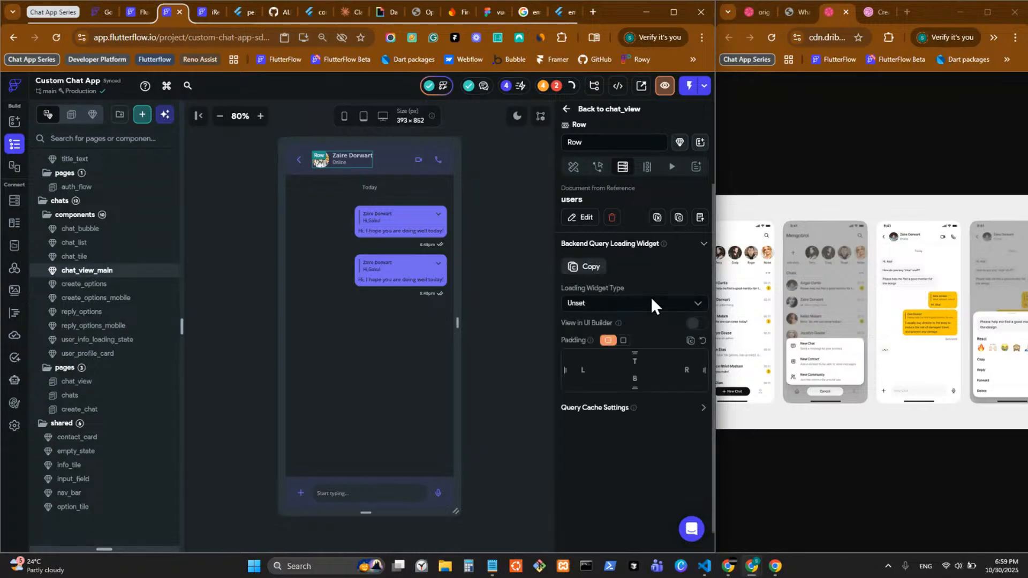
pyautogui.click(652, 301)
pyautogui.click(645, 365)
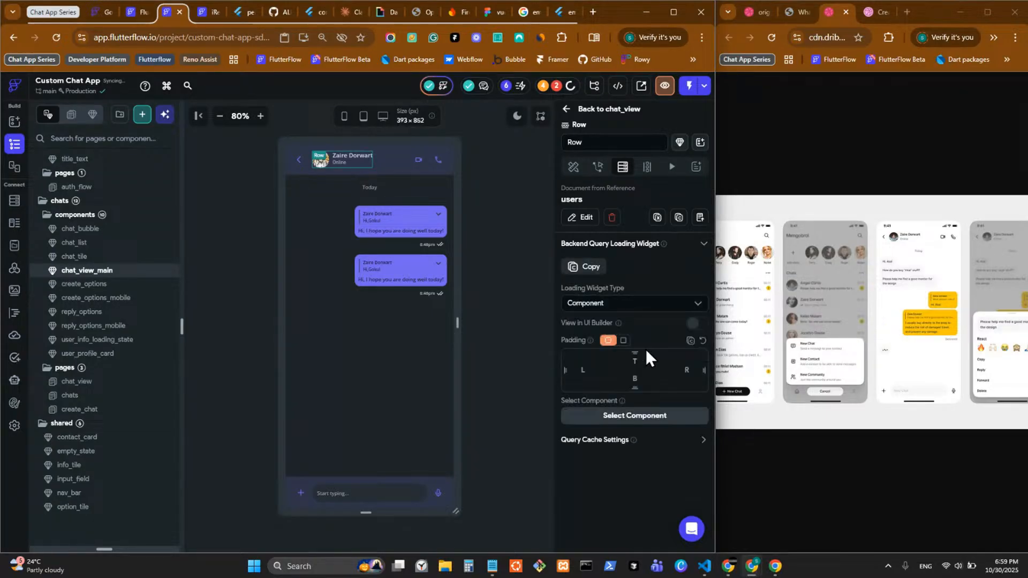
pyautogui.click(697, 323)
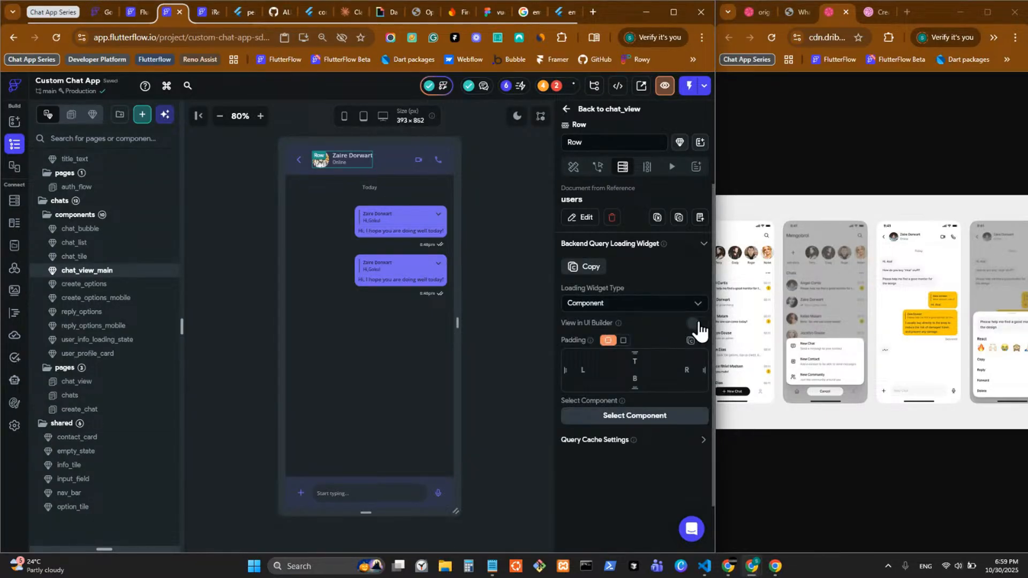
pyautogui.click(662, 417)
pyautogui.scroll(-3, 634, 375)
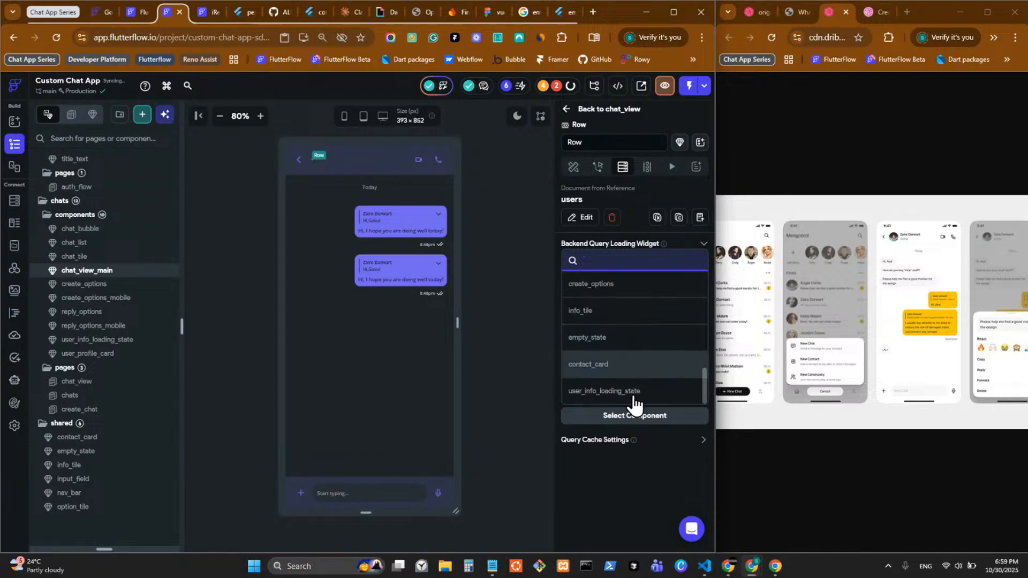
pyautogui.click(634, 397)
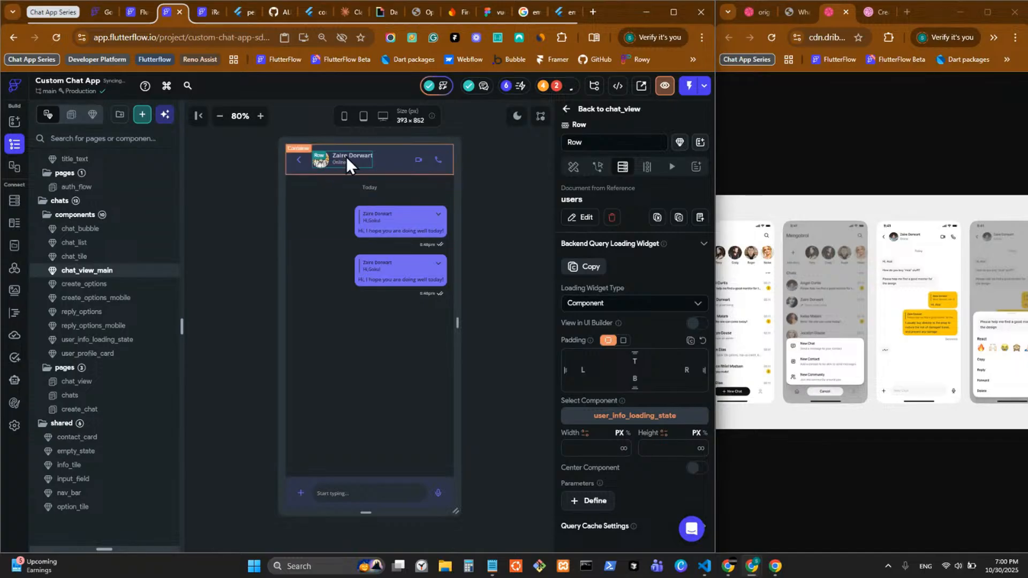
# Step: Bind the header name text to the users display_name field with default 'user'
pyautogui.click(351, 155)
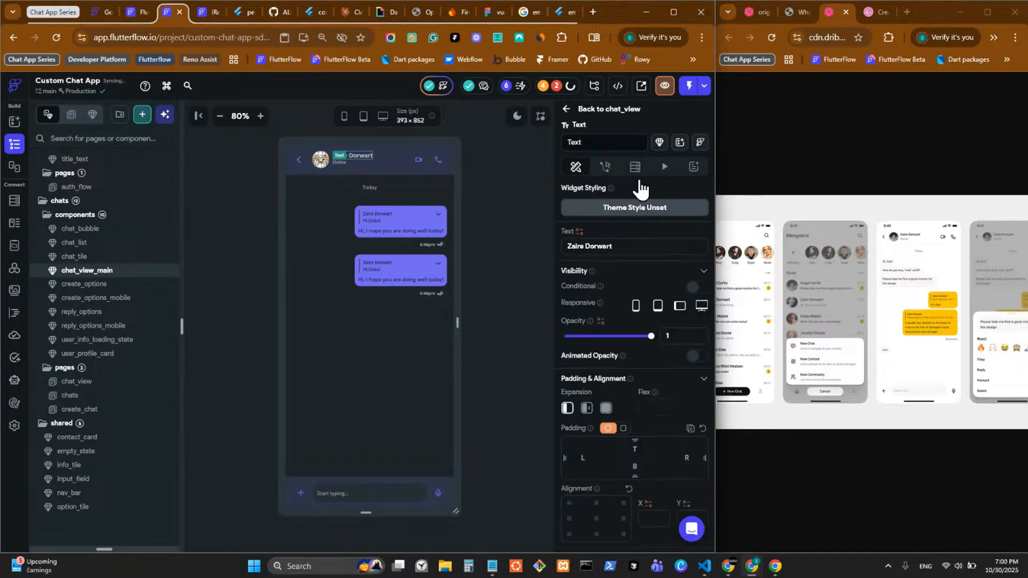
pyautogui.click(579, 232)
pyautogui.click(439, 369)
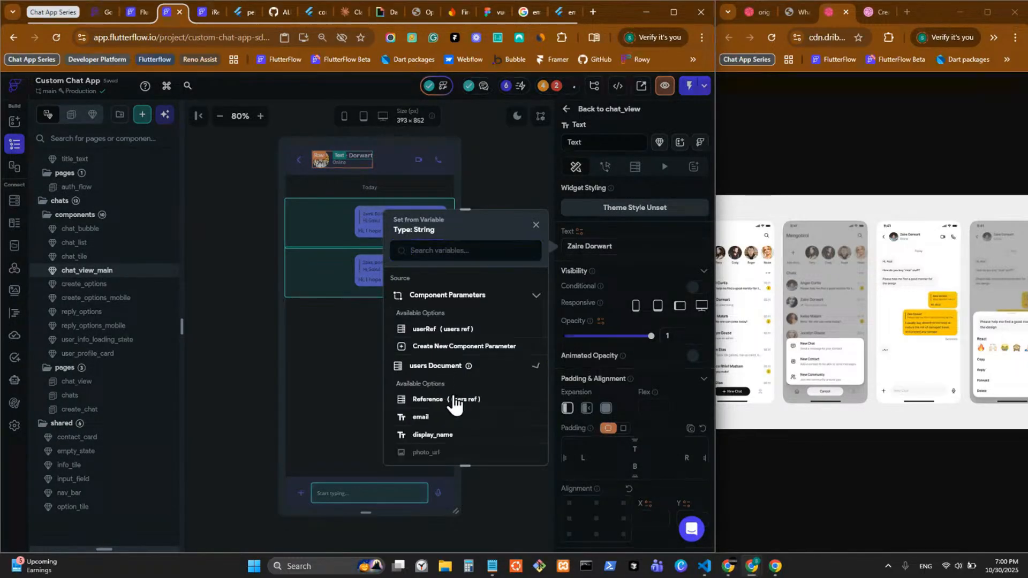
pyautogui.click(432, 435)
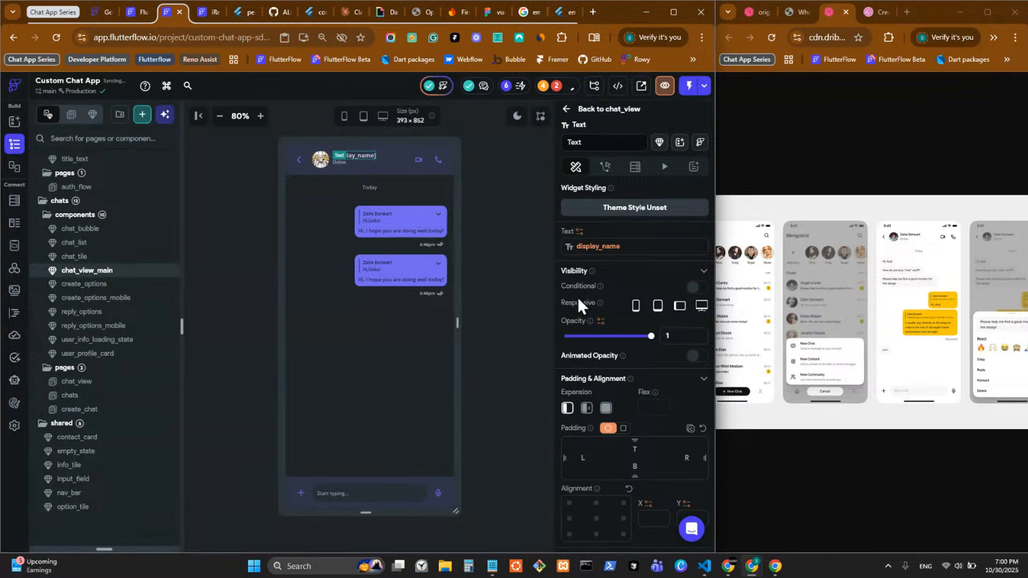
pyautogui.click(598, 248)
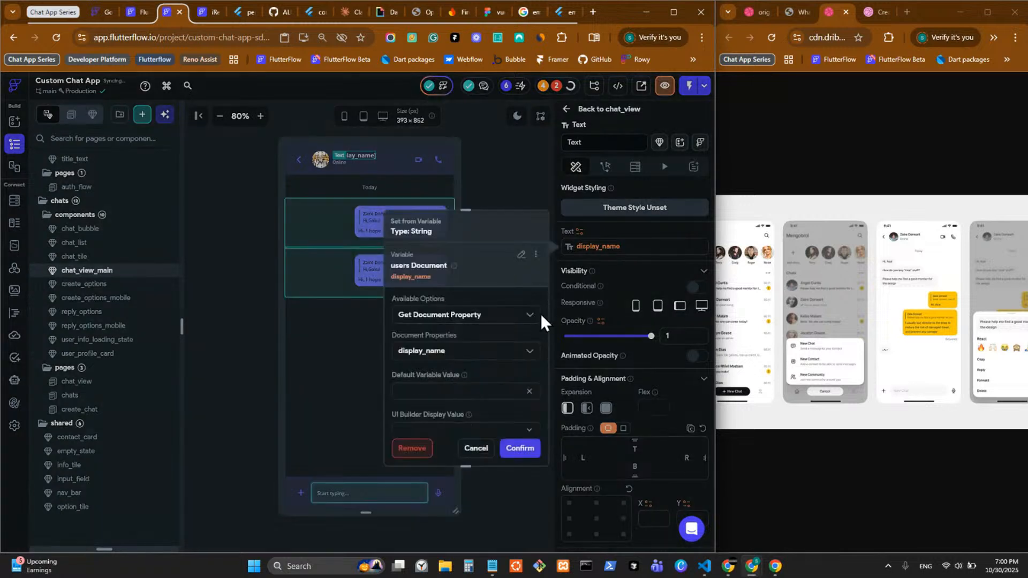
pyautogui.click(429, 395)
pyautogui.write('user')
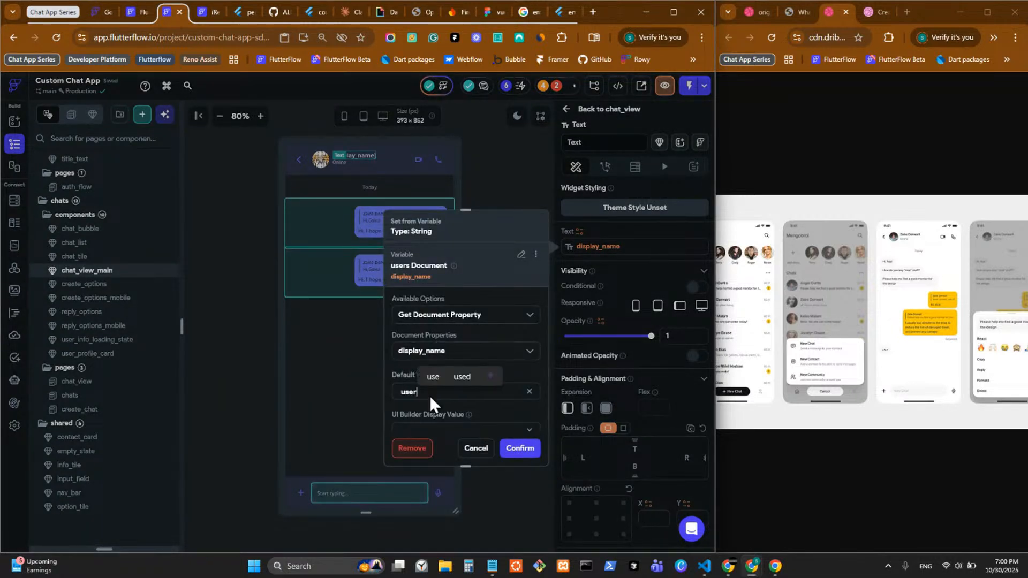
pyautogui.click(521, 448)
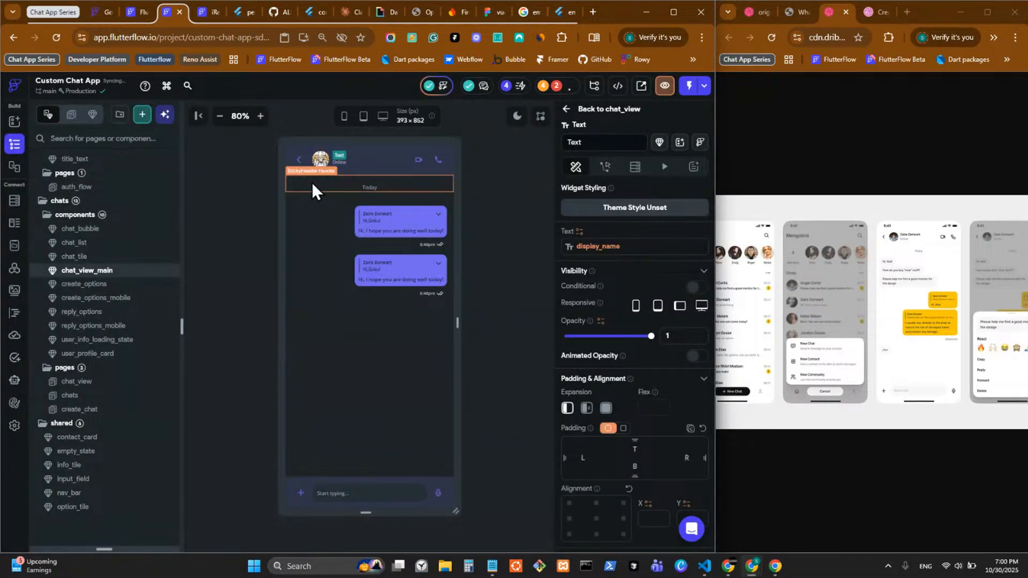
# Step: Bind the Online status text to the users document's status field
pyautogui.click(340, 162)
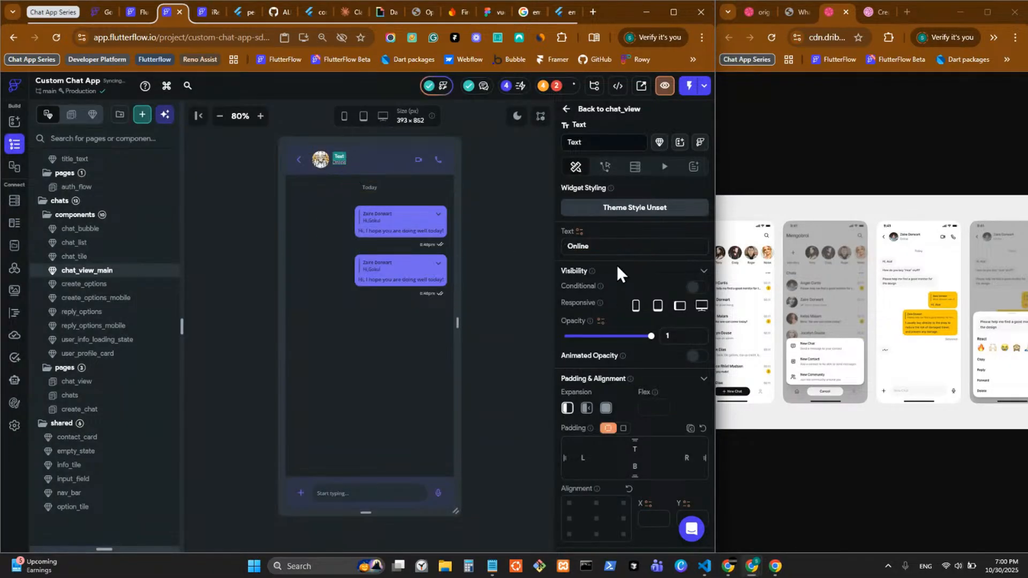
pyautogui.click(579, 232)
pyautogui.click(491, 372)
pyautogui.scroll(-3, 495, 385)
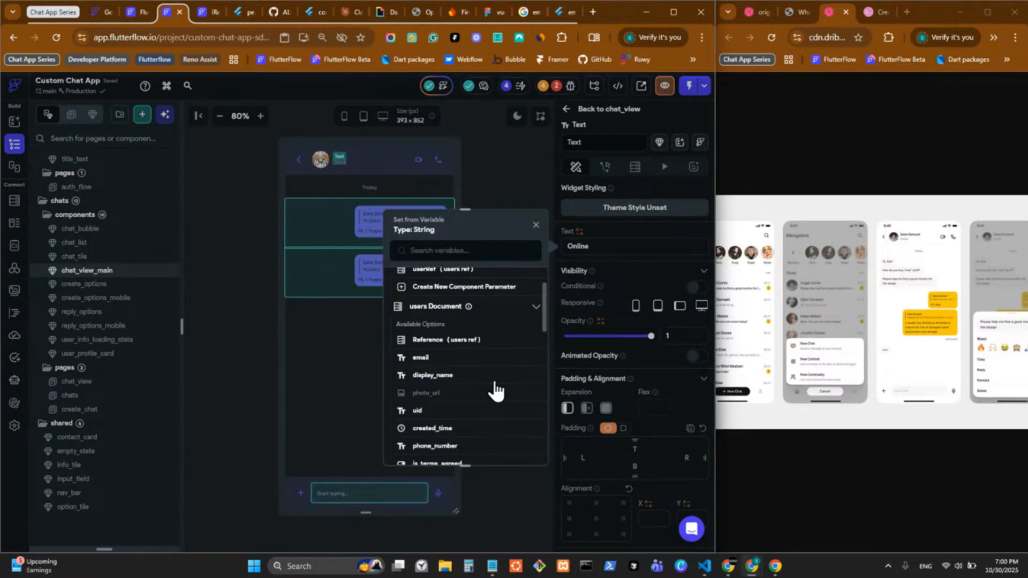
pyautogui.click(425, 425)
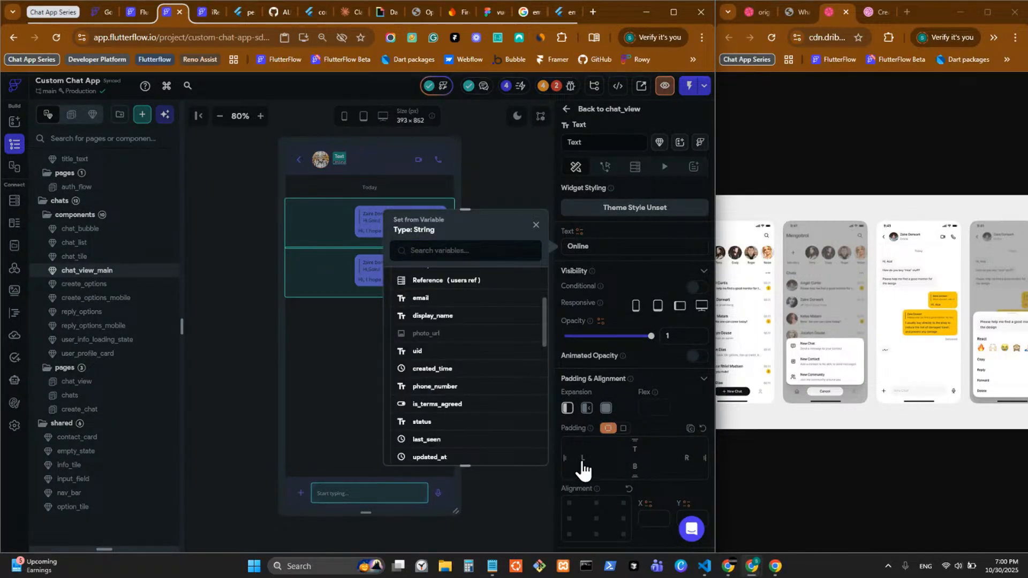
pyautogui.click(581, 462)
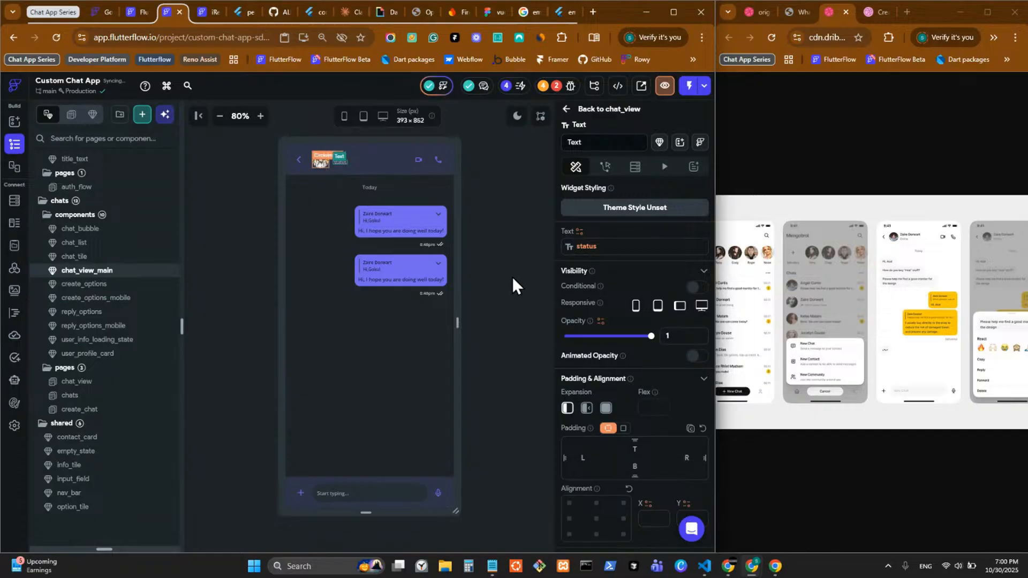
# Step: Bind the avatar CircleImage path to the users photo_url field
pyautogui.click(321, 162)
pyautogui.scroll(-5, 625, 316)
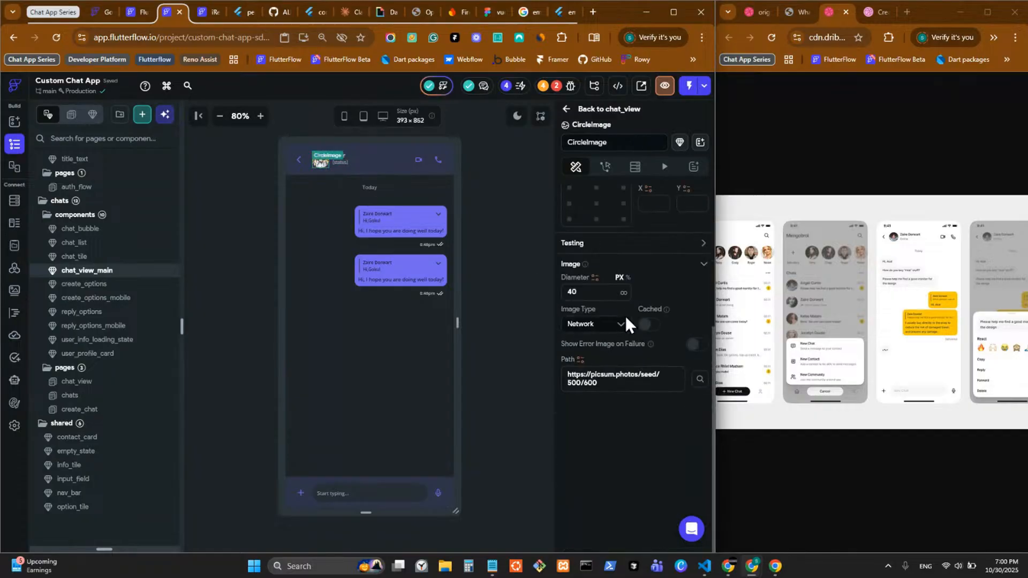
pyautogui.click(580, 360)
pyautogui.click(464, 450)
pyautogui.scroll(-2, 492, 448)
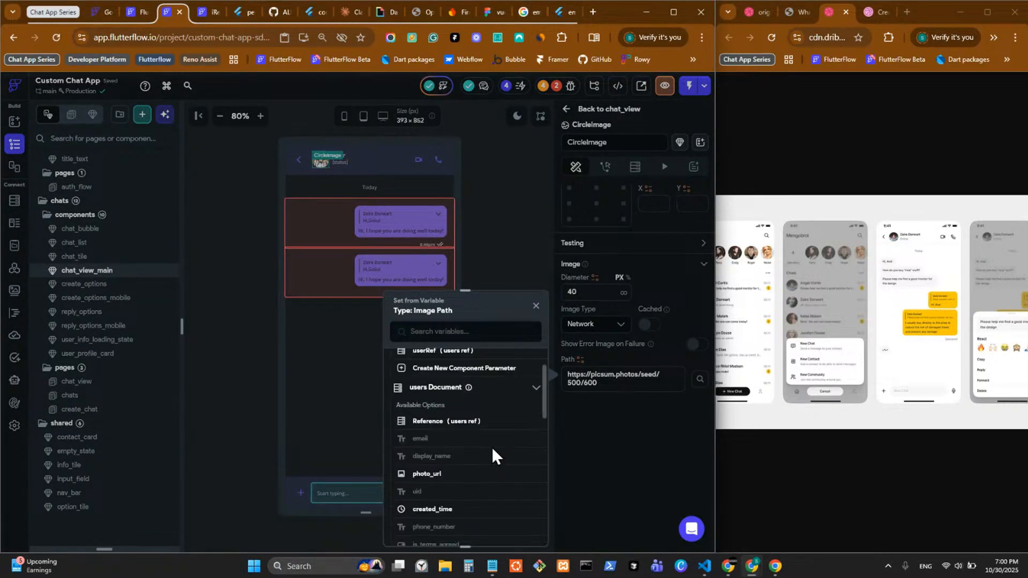
pyautogui.scroll(-3, 492, 448)
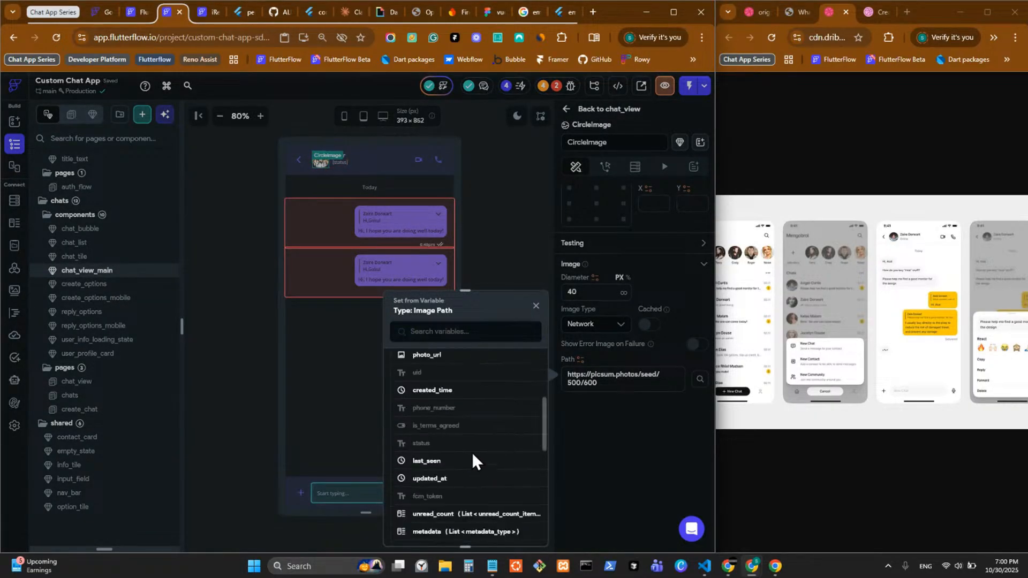
pyautogui.click(451, 360)
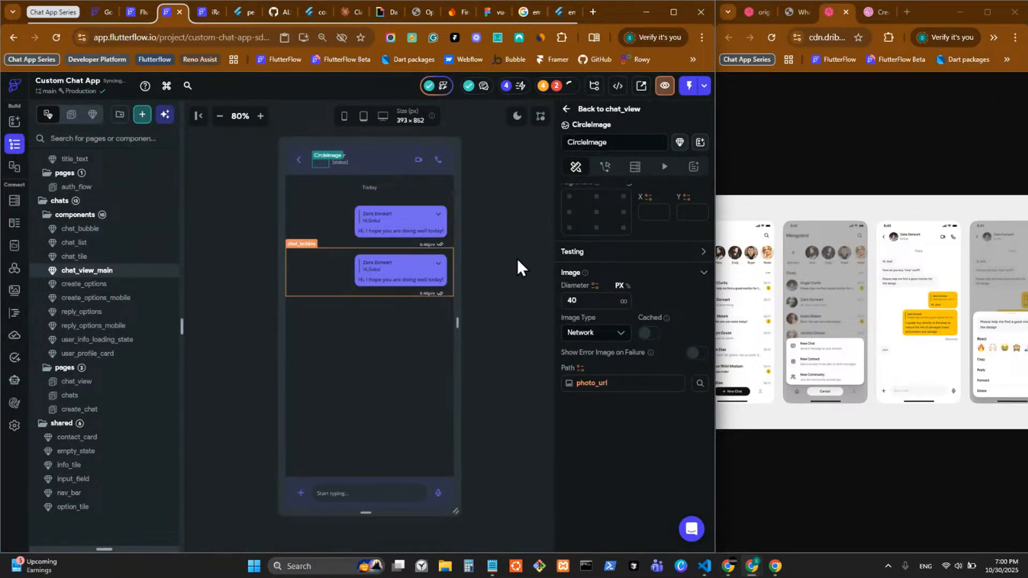
# Step: Inspect the 'Start typing...' TextField's properties and Actions, then select the adjacent mic button
pyautogui.click(499, 226)
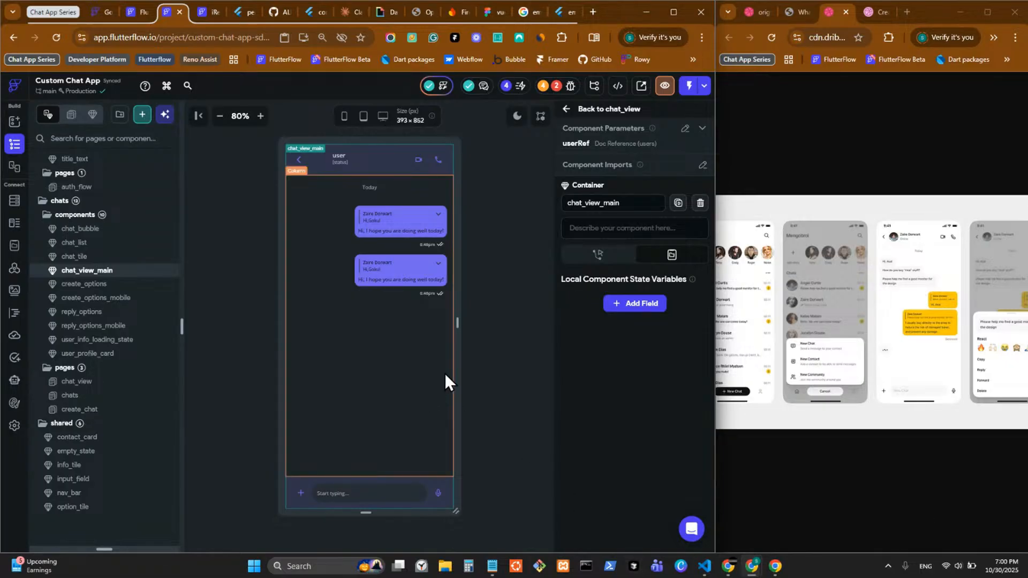
pyautogui.click(383, 498)
pyautogui.scroll(-3, 670, 456)
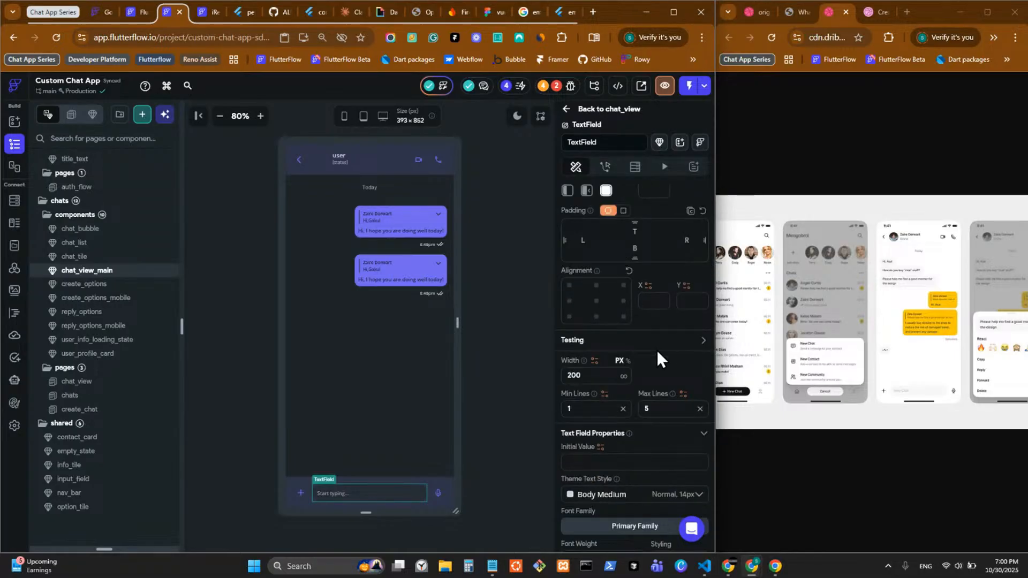
pyautogui.scroll(3, 622, 343)
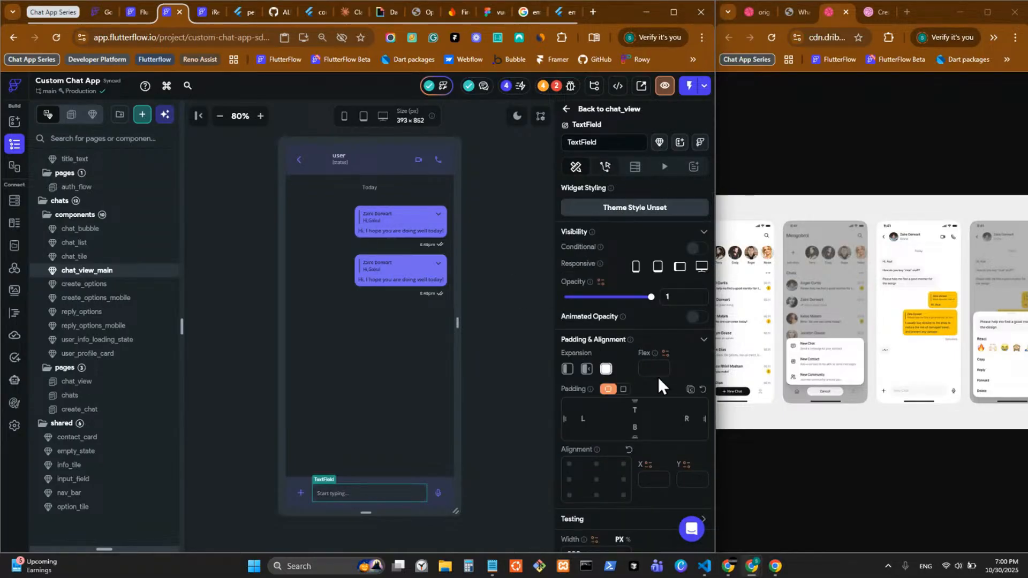
pyautogui.scroll(-5, 657, 377)
pyautogui.click(606, 167)
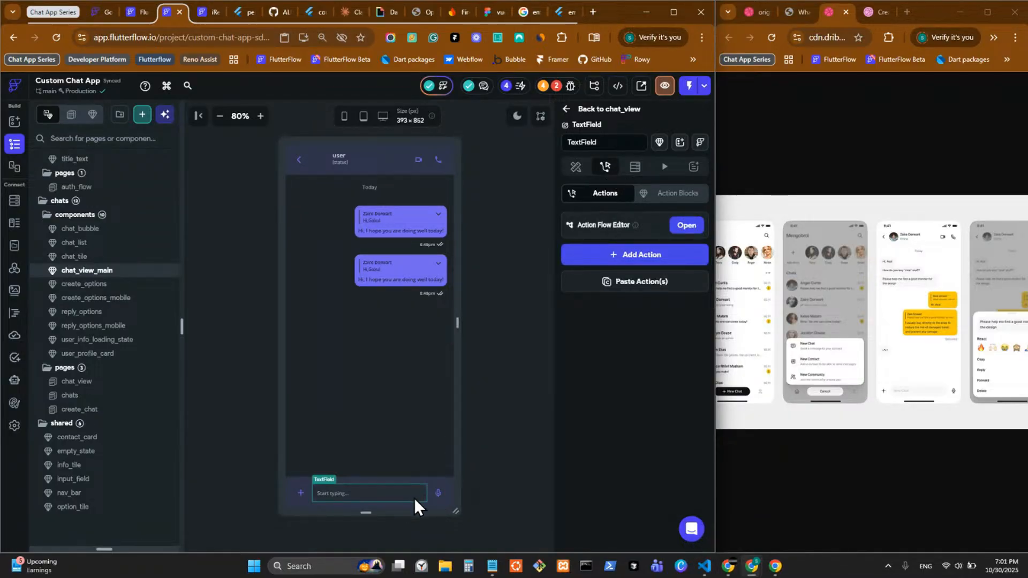
pyautogui.click(440, 494)
# Step: Swap the button's mic icon for the custom Send icon
pyautogui.scroll(-5, 638, 498)
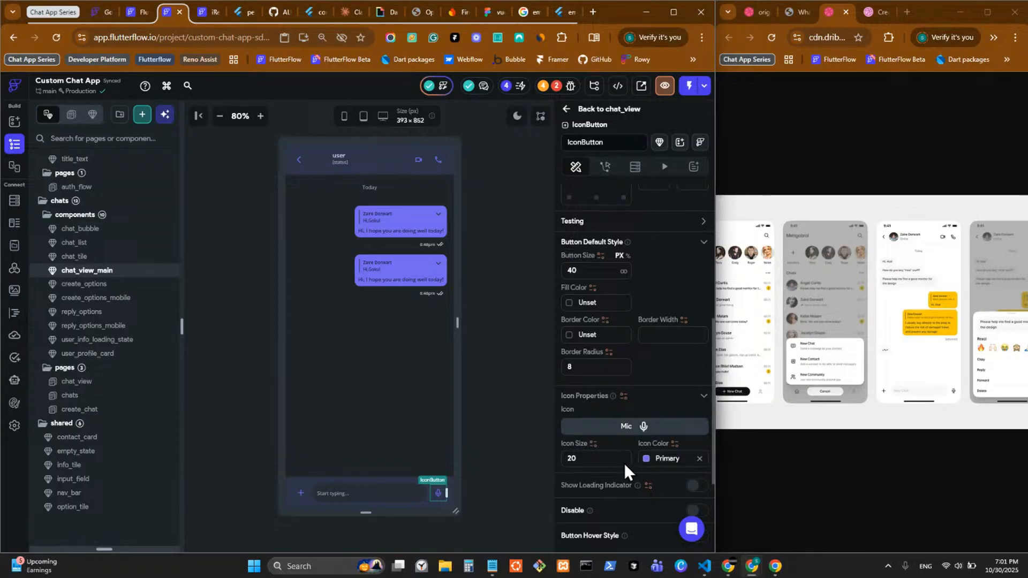
pyautogui.click(627, 428)
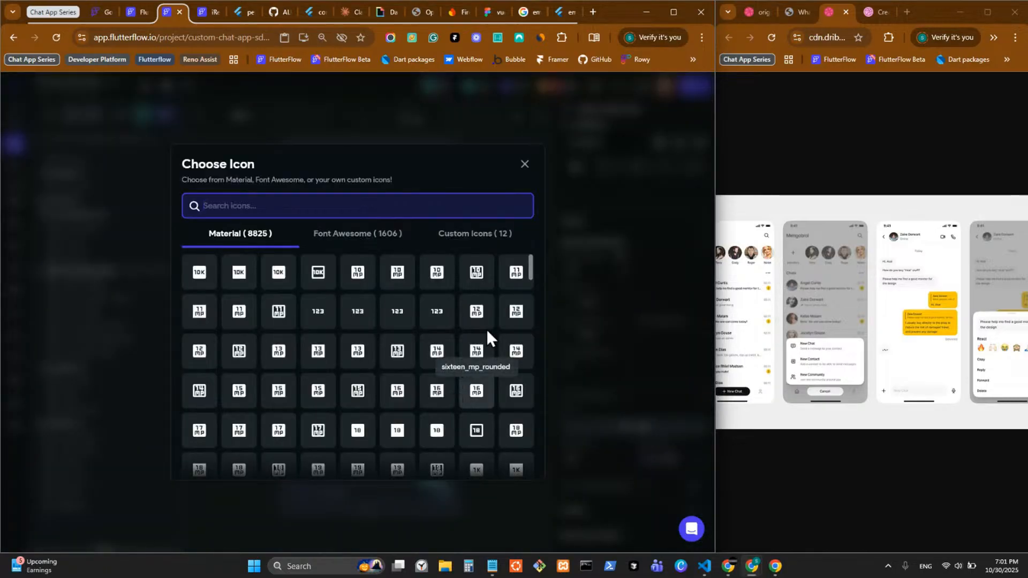
pyautogui.click(467, 234)
pyautogui.click(214, 322)
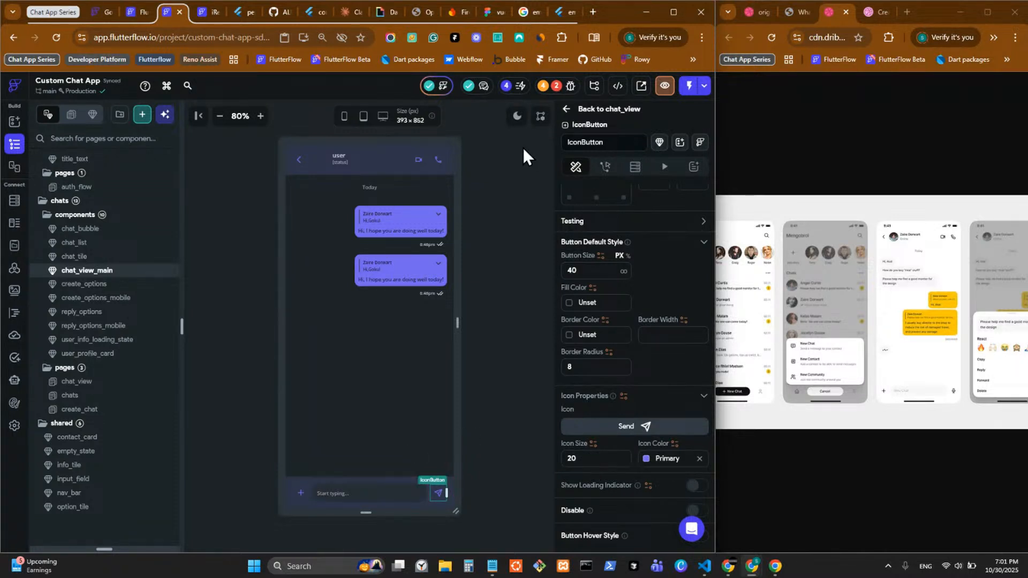
pyautogui.click(604, 167)
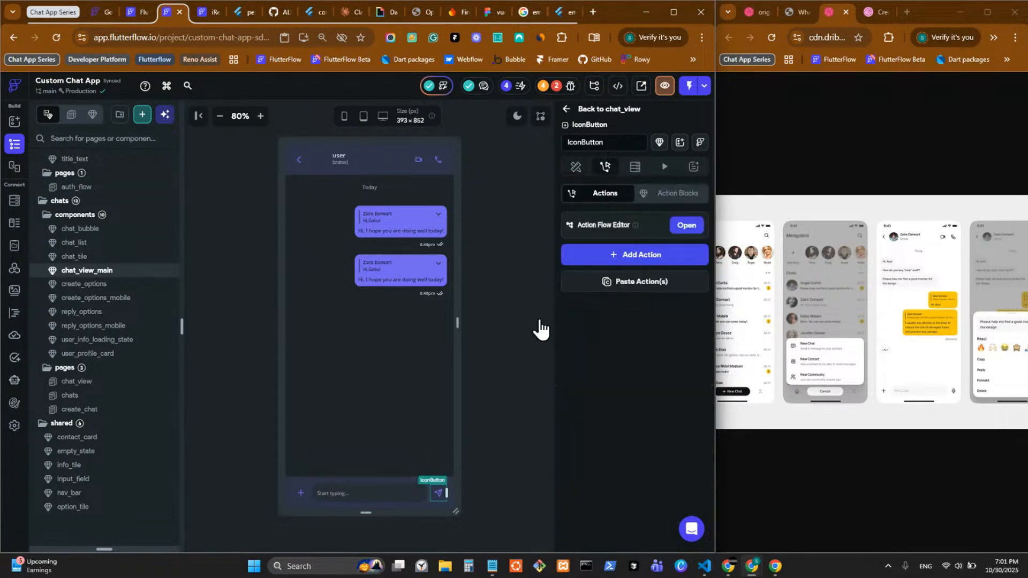
# Step: Rename the input TextField to 'message', then reselect the send button
pyautogui.click(363, 491)
pyautogui.click(603, 145)
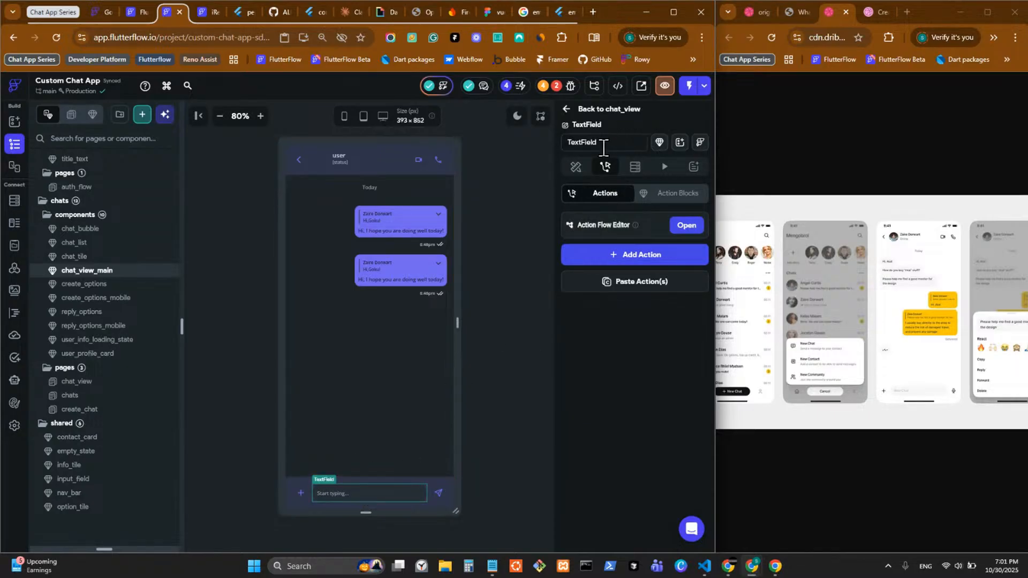
pyautogui.write('mesage')
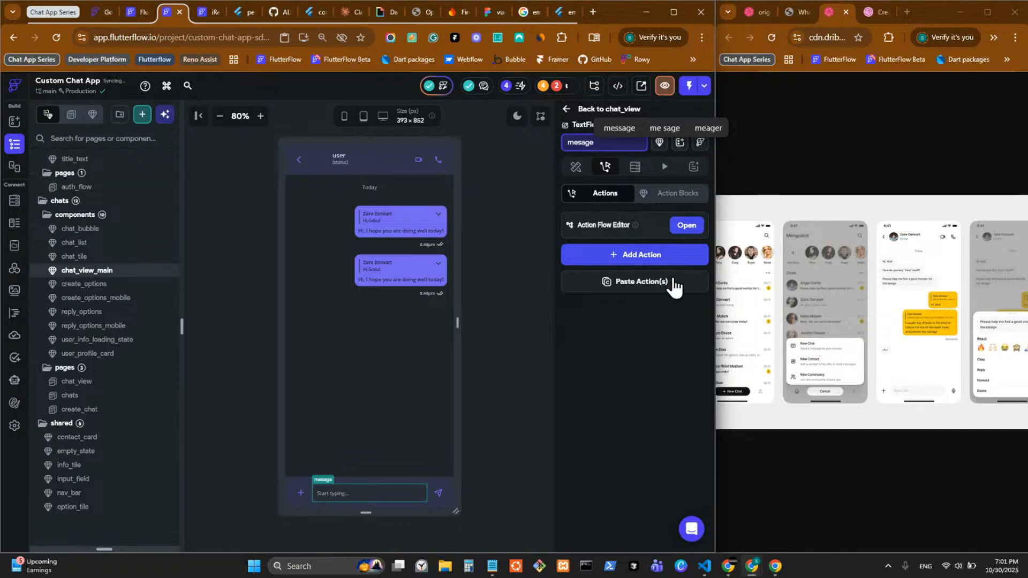
pyautogui.click(620, 128)
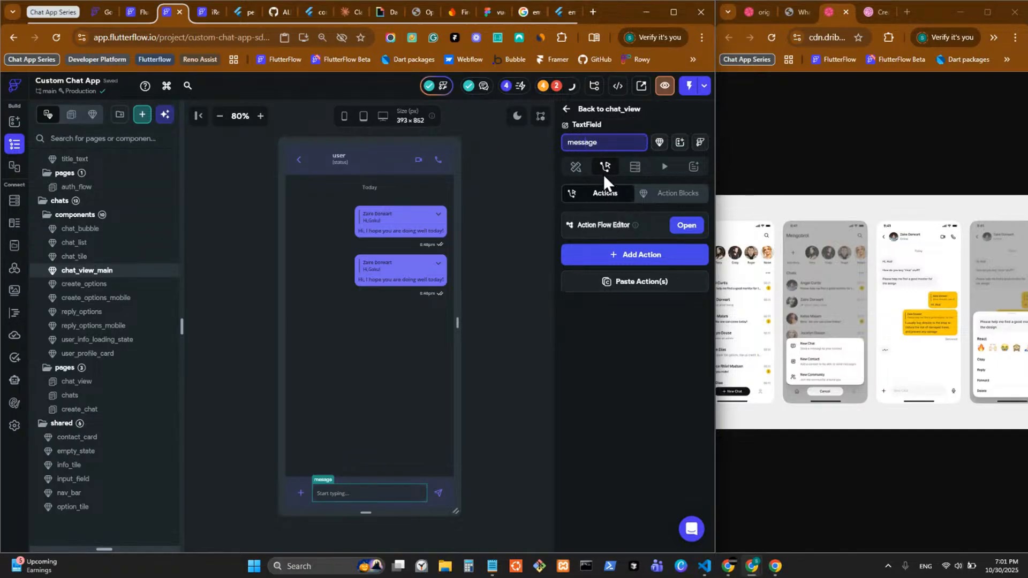
pyautogui.click(435, 493)
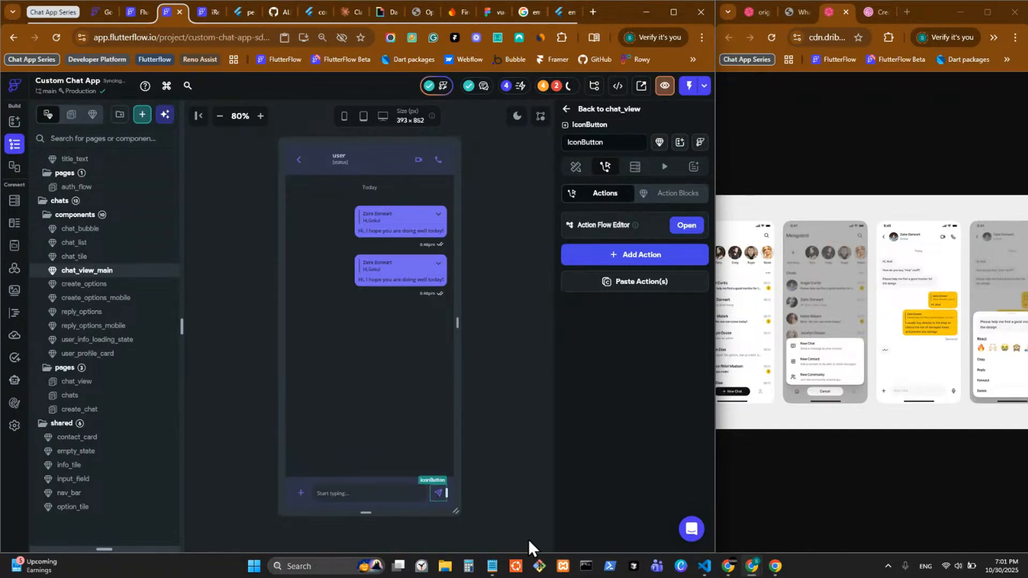
# Step: Add an On Tap trigger to the send icon button, then select the chat_view_main component
pyautogui.click(686, 225)
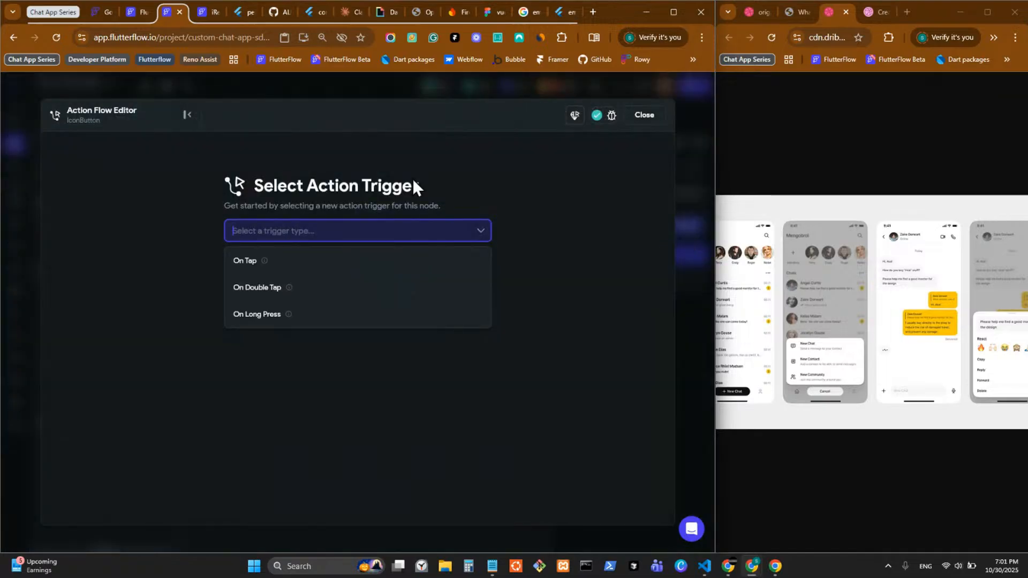
pyautogui.click(301, 261)
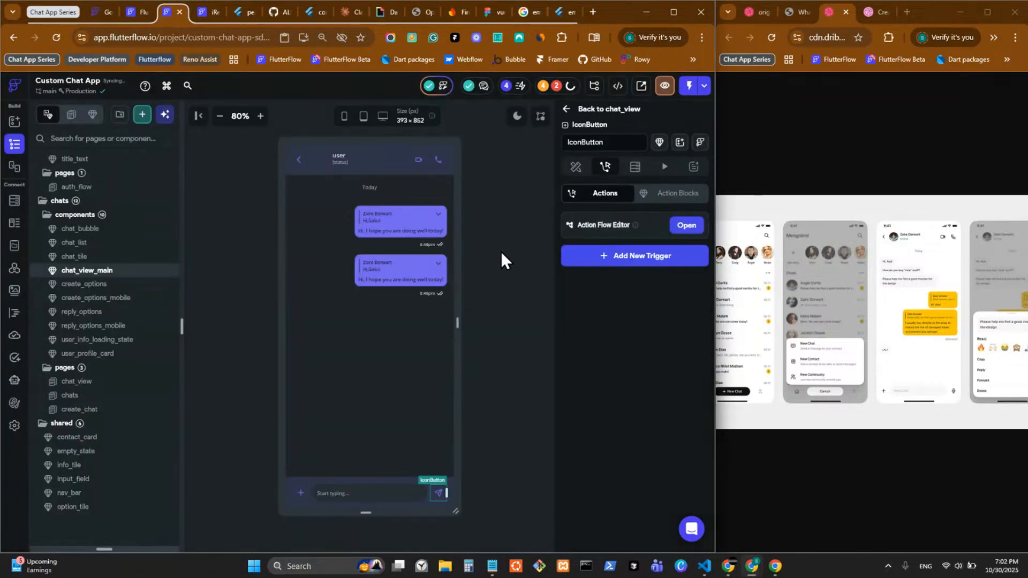
pyautogui.click(500, 251)
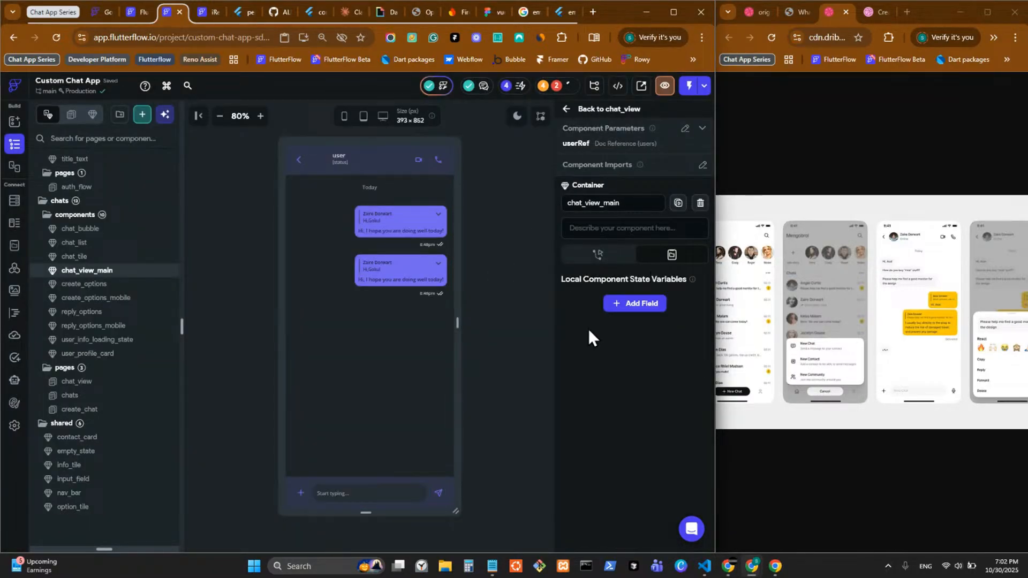
# Step: Add a new component state variable named chatsRef
pyautogui.click(641, 304)
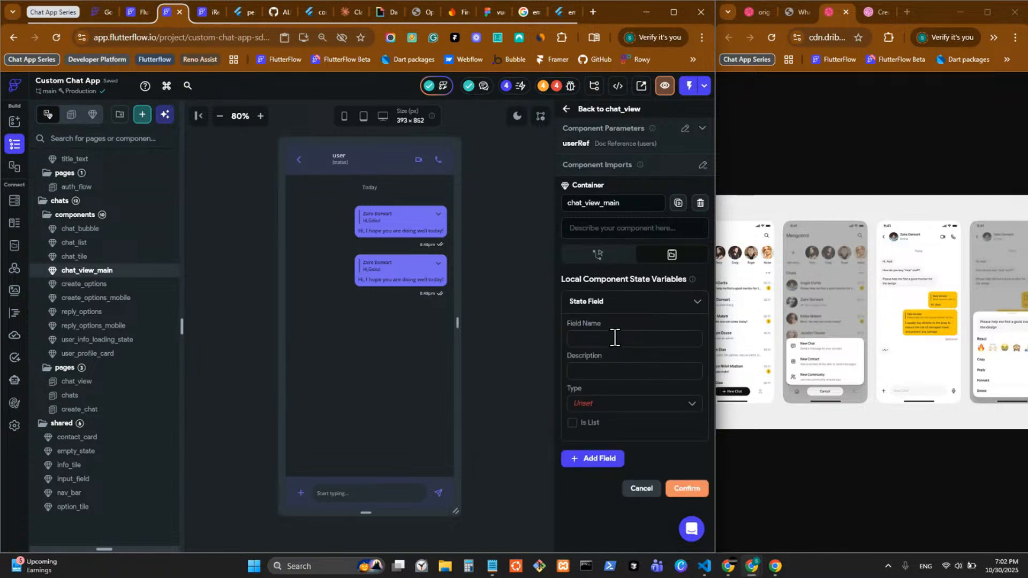
pyautogui.write('tDoc')
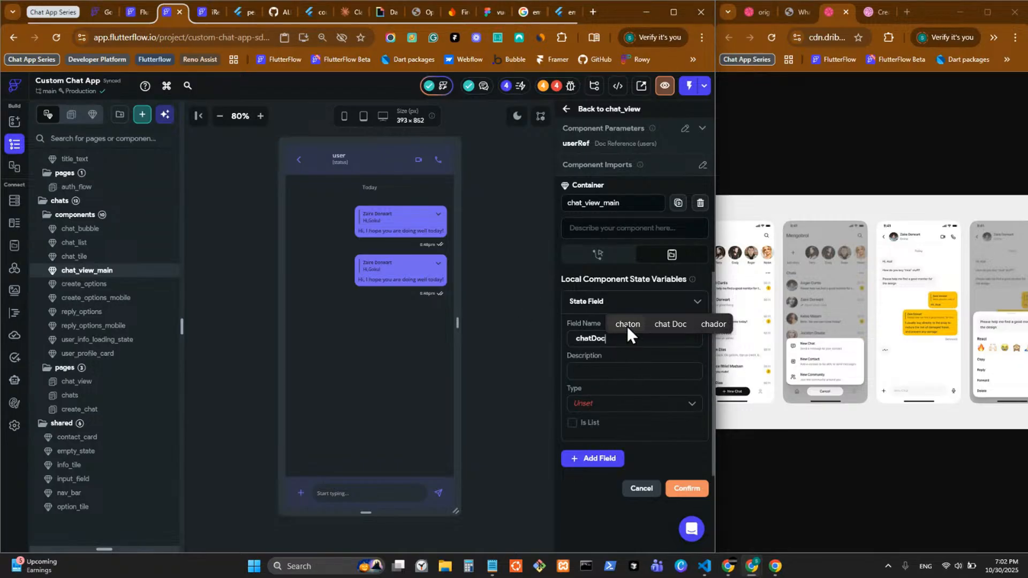
pyautogui.click(589, 405)
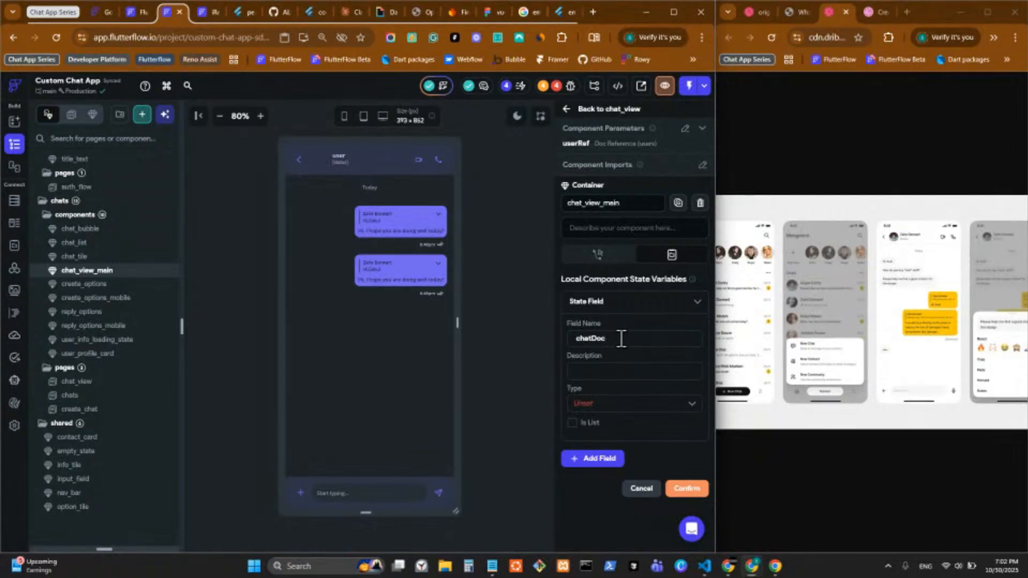
pyautogui.moveTo(621, 338); pyautogui.dragTo(596, 341)
pyautogui.write('sR')
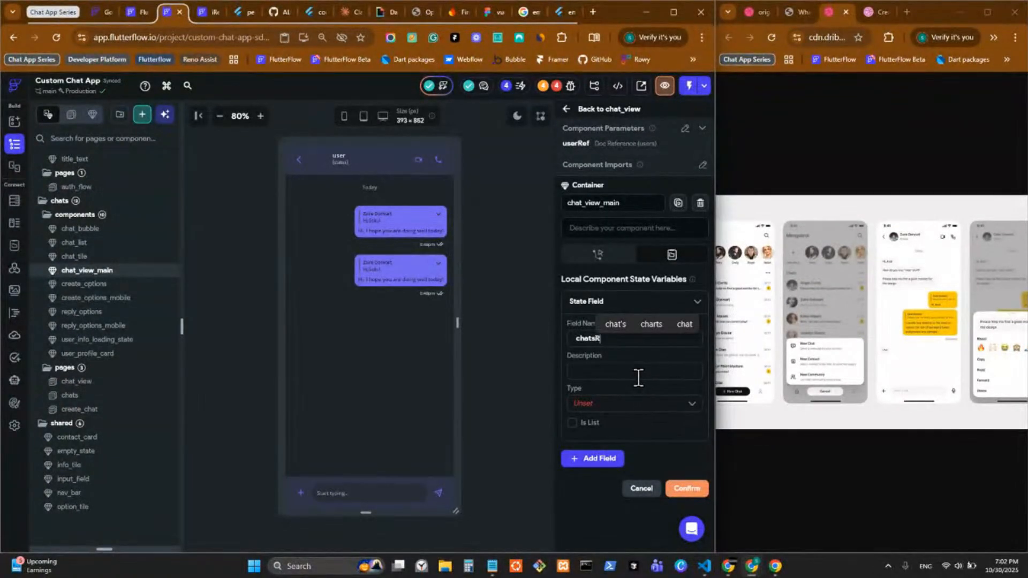
pyautogui.write('ef')
# Step: Make chatsRef a DocumentReference to the chats collection and save it
pyautogui.click(598, 403)
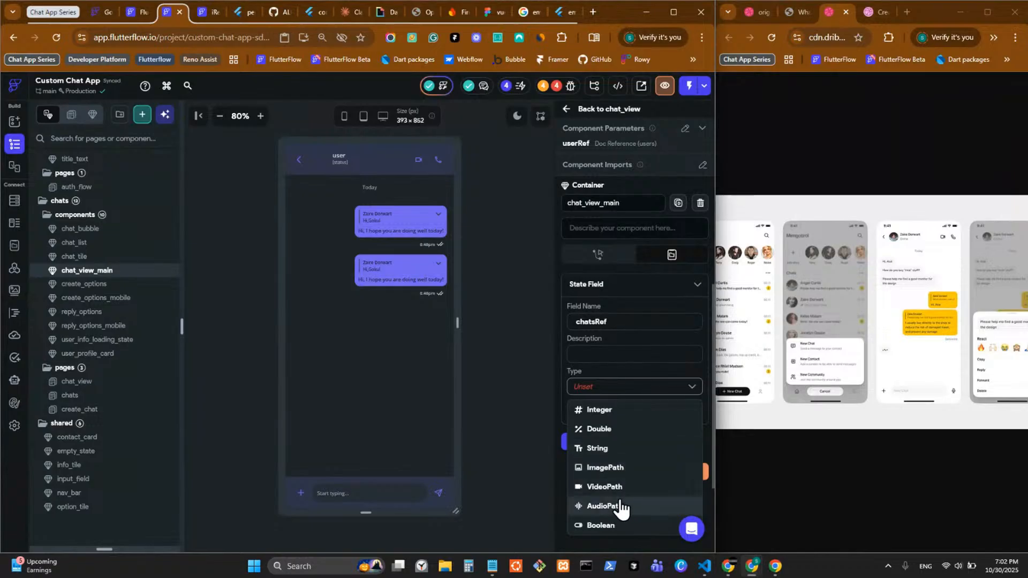
pyautogui.scroll(-5, 623, 487)
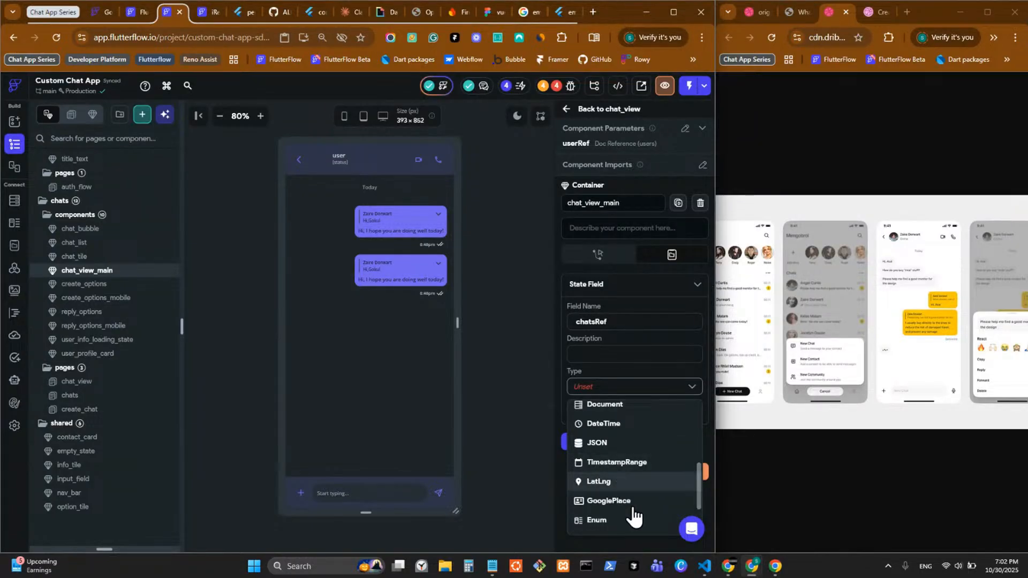
pyautogui.scroll(-3, 634, 516)
pyautogui.scroll(6, 634, 499)
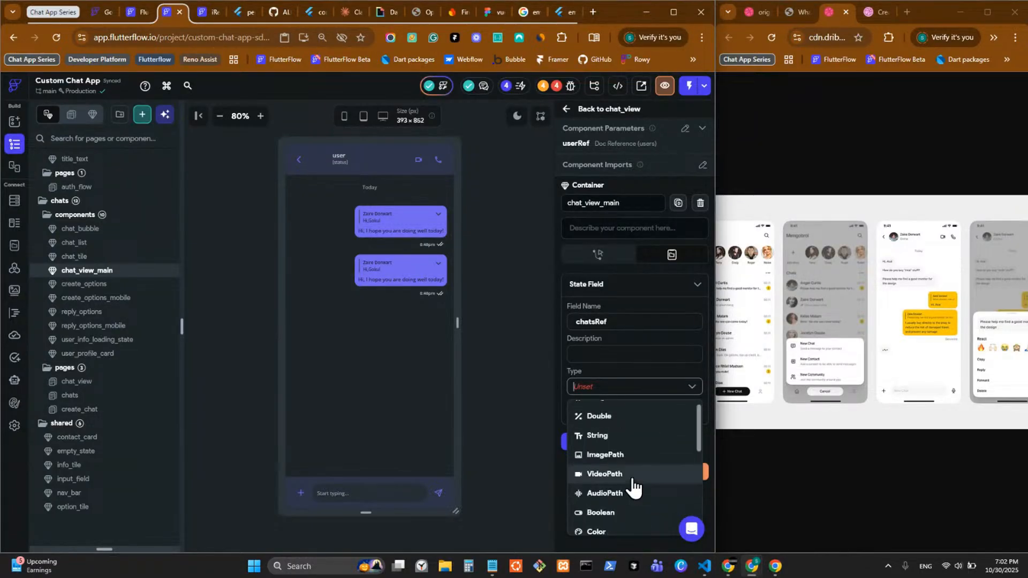
pyautogui.scroll(-4, 634, 487)
pyautogui.click(624, 430)
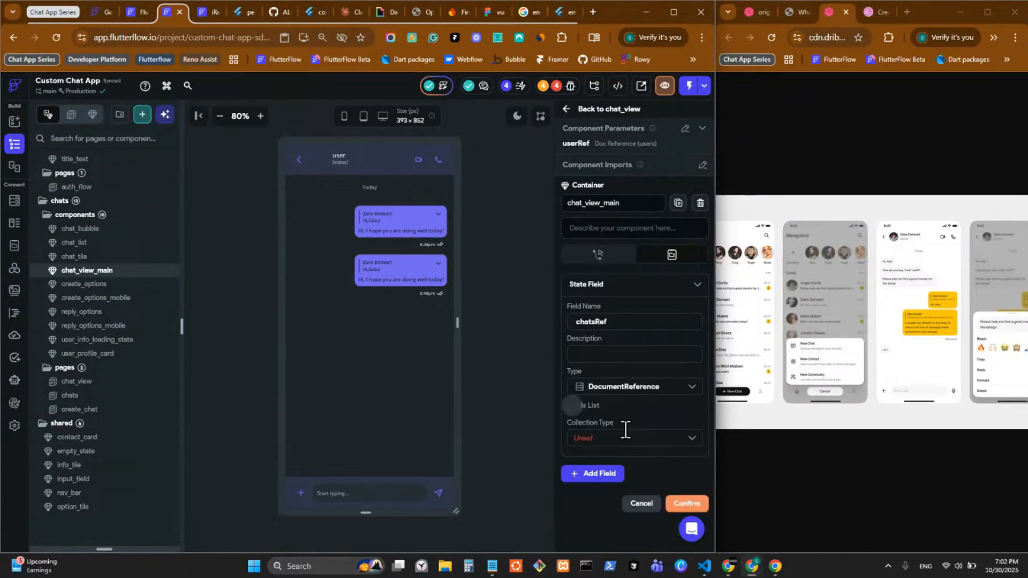
pyautogui.click(593, 434)
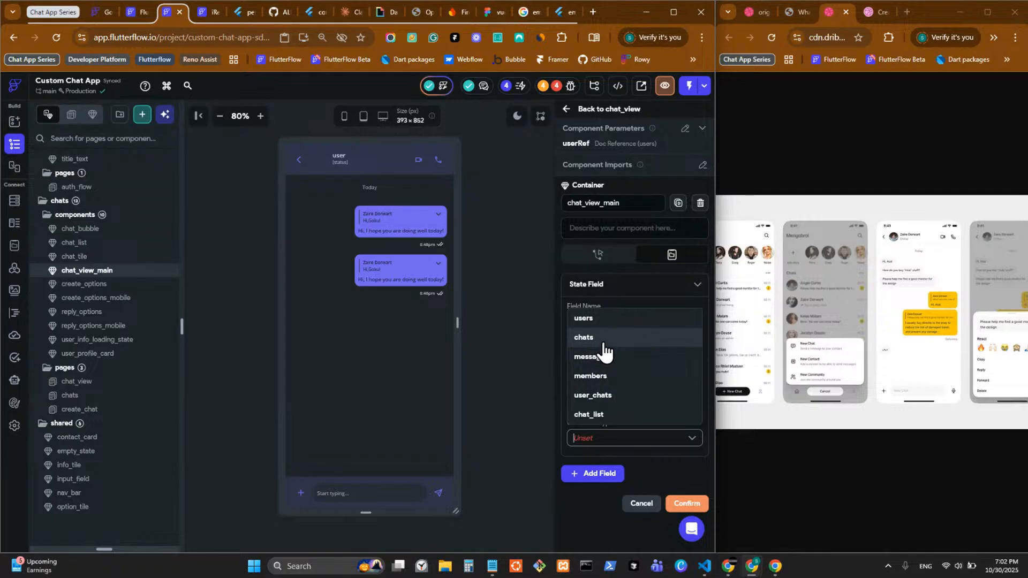
pyautogui.click(607, 343)
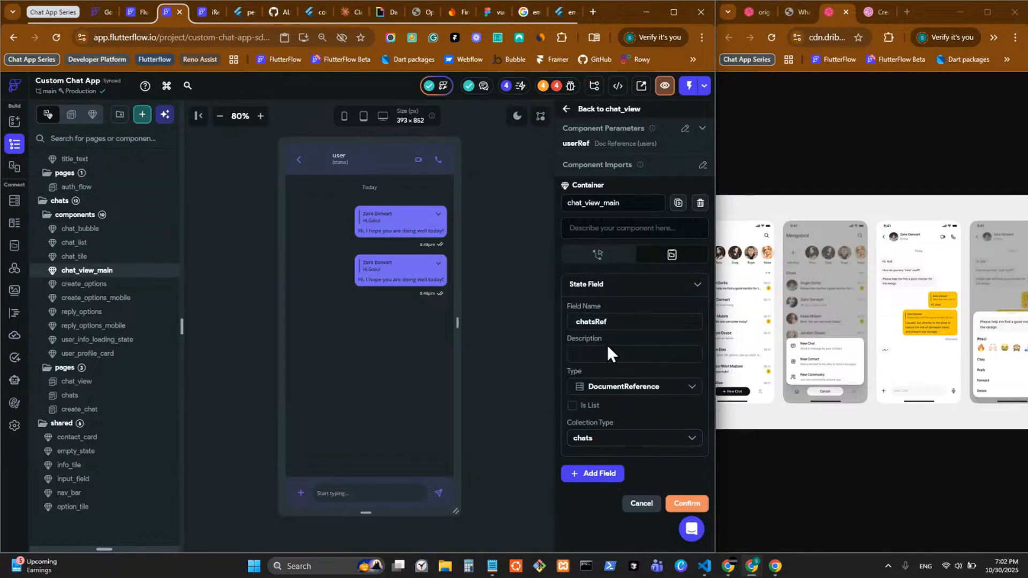
pyautogui.click(688, 504)
pyautogui.click(443, 494)
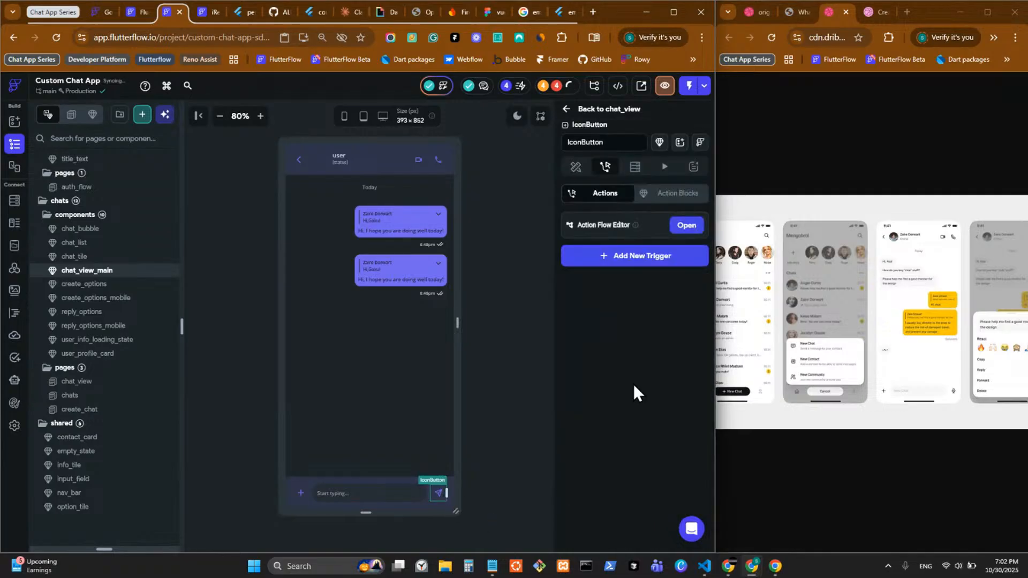
# Step: Start a single condition in the On Tap flow using Component State chatsRef as first value
pyautogui.click(687, 226)
pyautogui.click(471, 266)
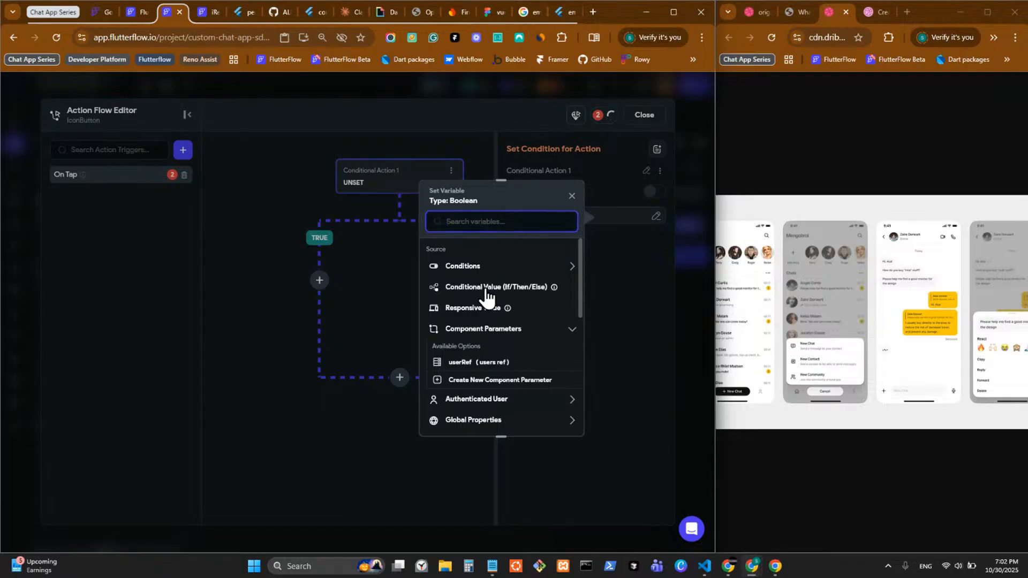
pyautogui.click(485, 299)
pyautogui.click(486, 286)
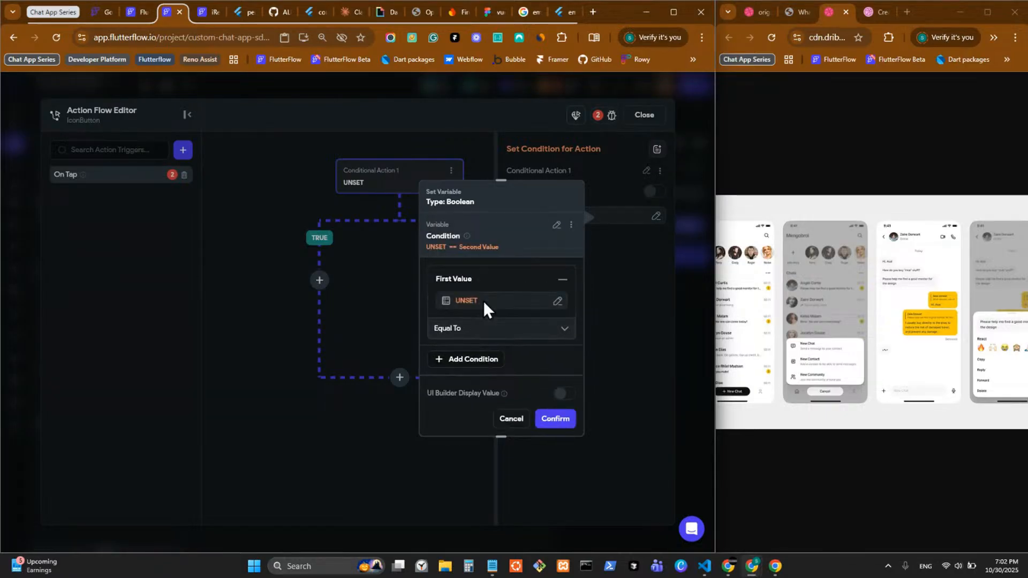
pyautogui.click(485, 302)
pyautogui.click(349, 427)
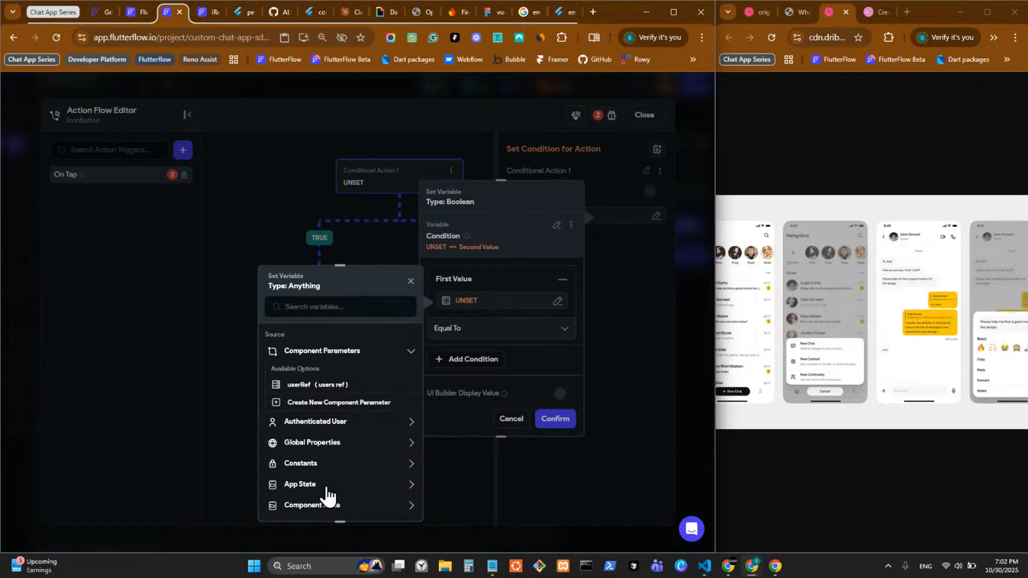
pyautogui.scroll(-3, 328, 490)
pyautogui.click(356, 389)
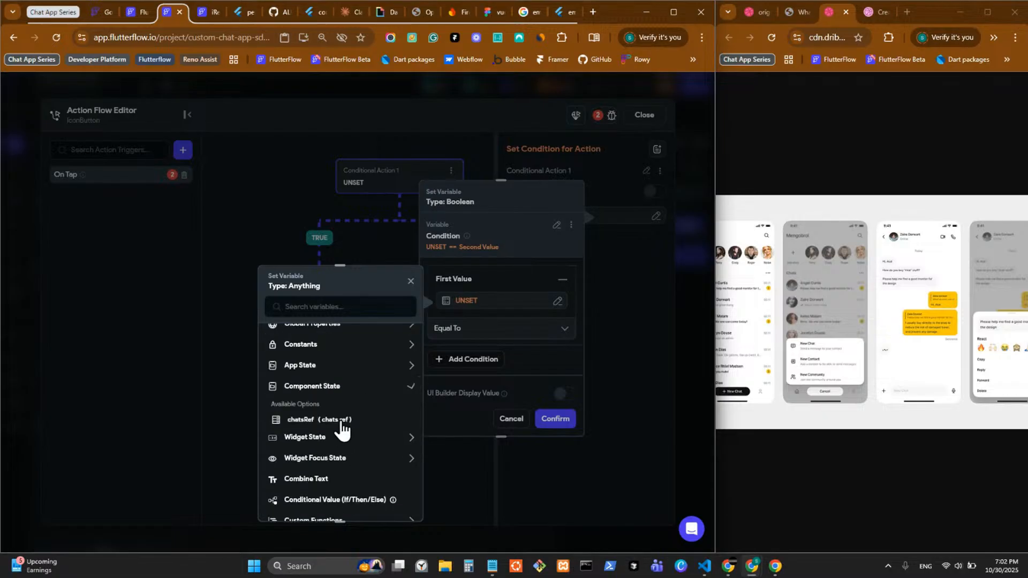
pyautogui.click(331, 426)
pyautogui.click(395, 504)
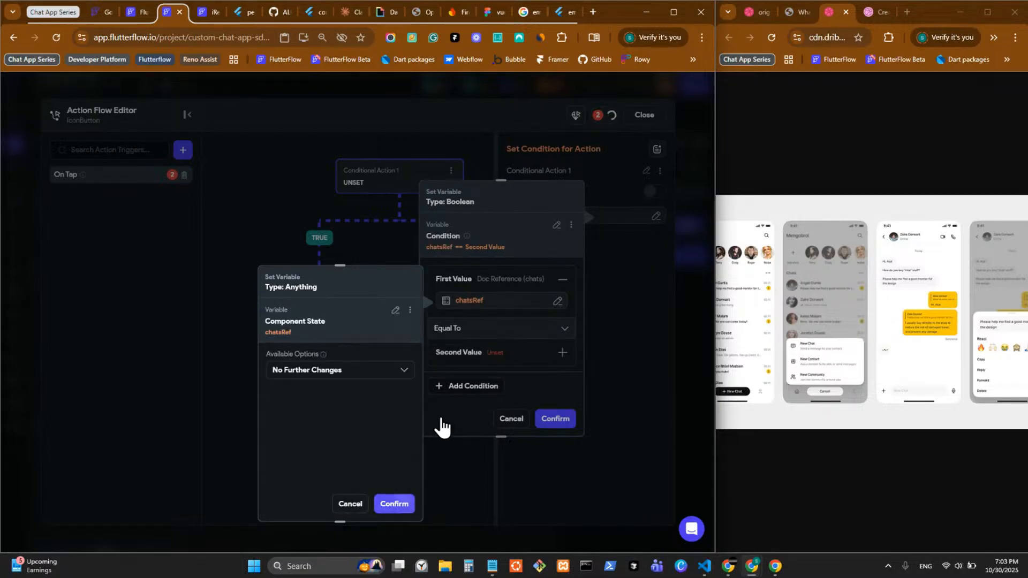
# Step: Set the comparison to Is Set and confirm the chatsRef condition
pyautogui.click(490, 329)
pyautogui.click(476, 393)
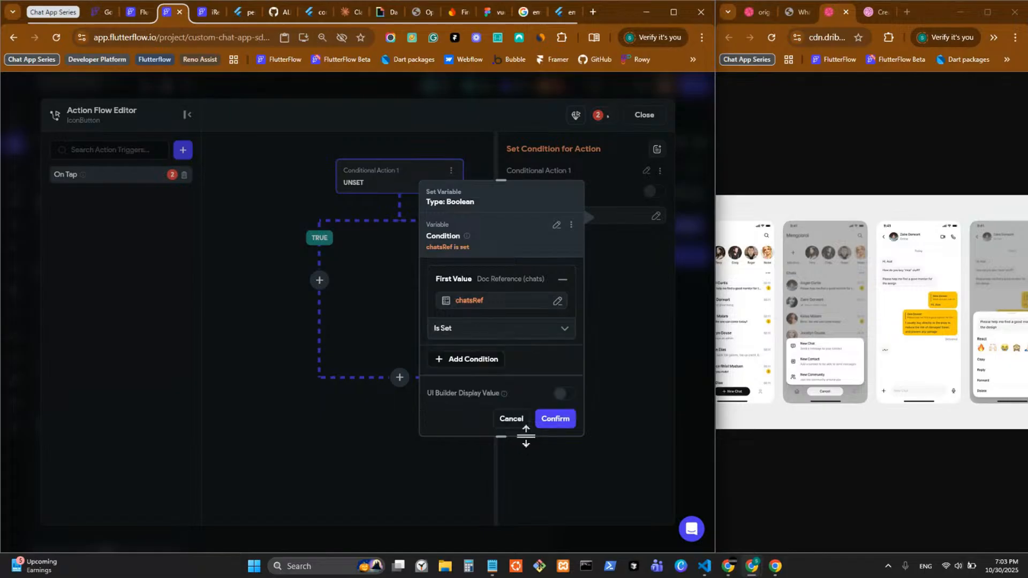
pyautogui.click(553, 421)
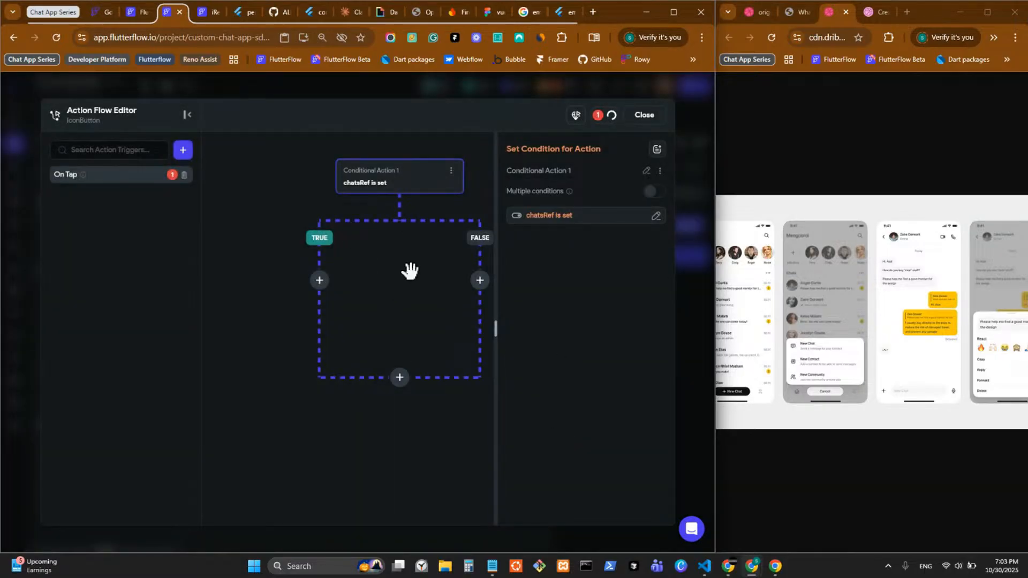
pyautogui.click(427, 285)
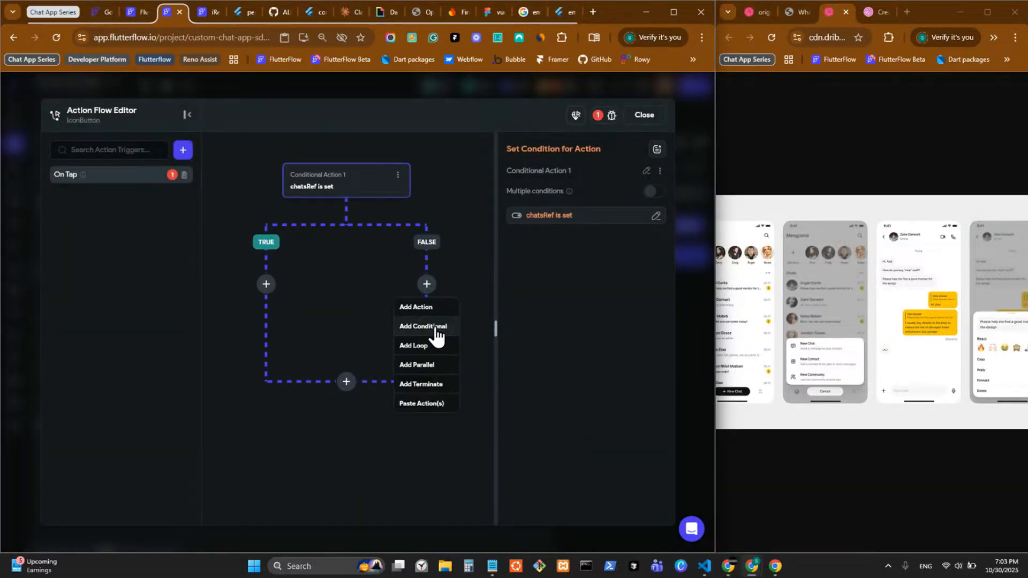
# Step: Add a Firestore Create Document action for the chats collection on FALSE, with a type field
pyautogui.click(427, 307)
pyautogui.click(267, 286)
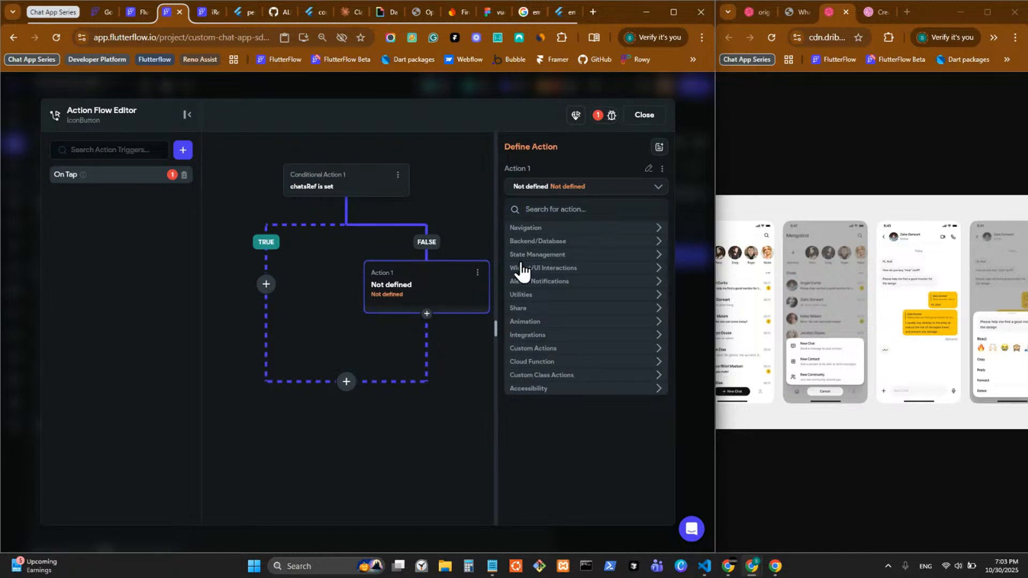
pyautogui.click(559, 213)
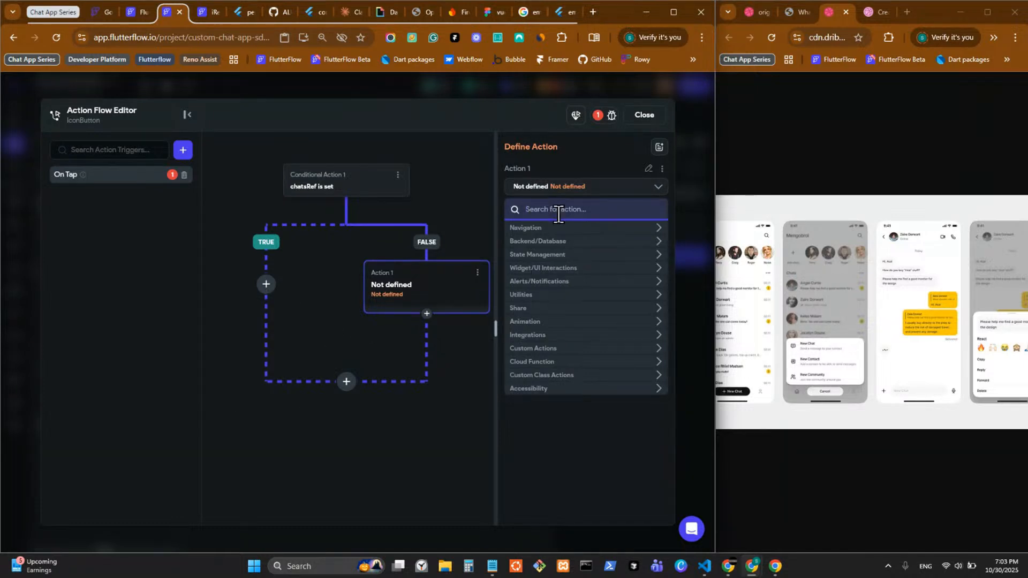
pyautogui.click(557, 242)
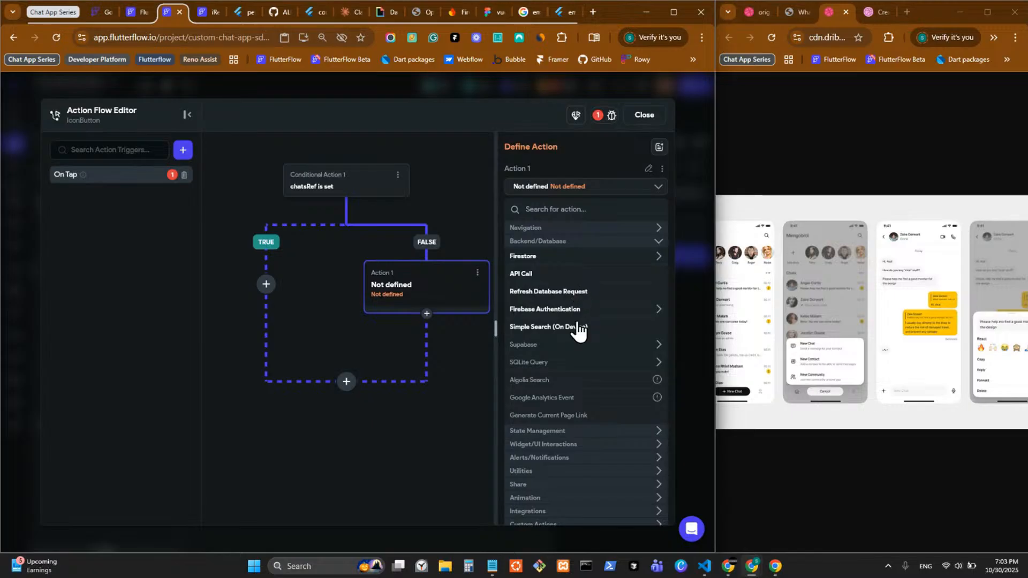
pyautogui.click(595, 267)
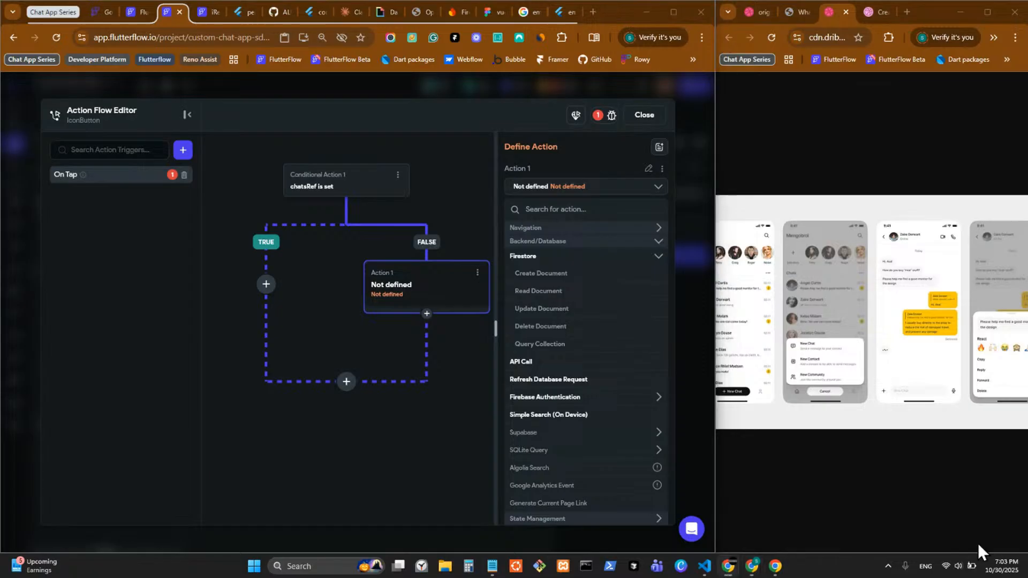
pyautogui.click(552, 283)
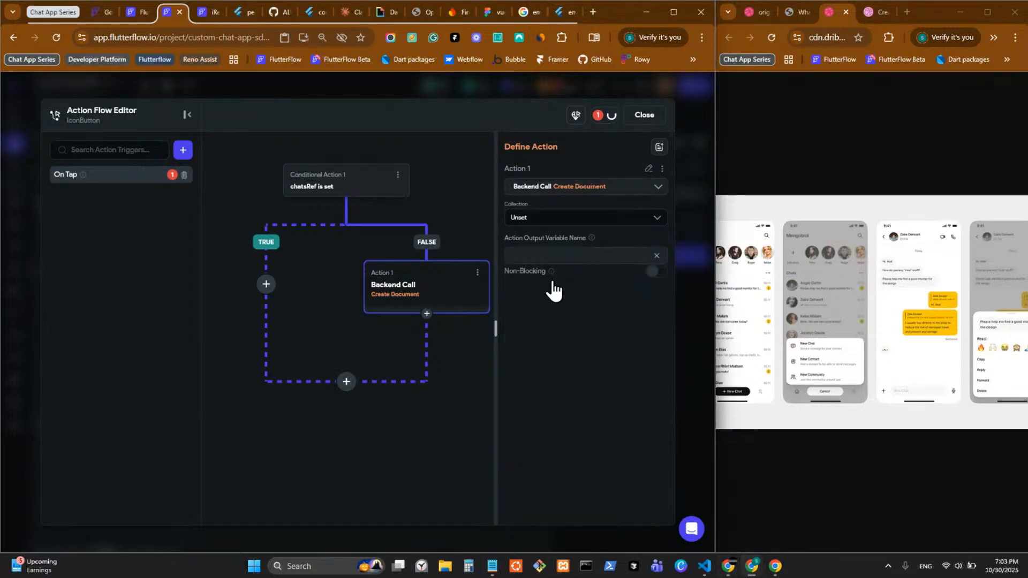
pyautogui.click(562, 217)
pyautogui.click(565, 261)
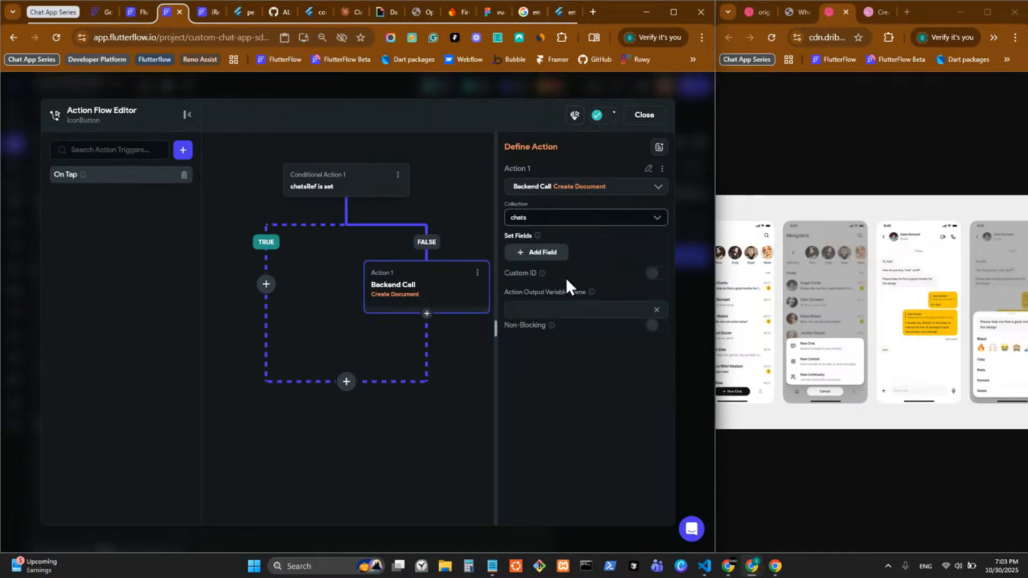
pyautogui.click(541, 252)
# Step: Add a second field to the chats document and set it to description
pyautogui.click(539, 292)
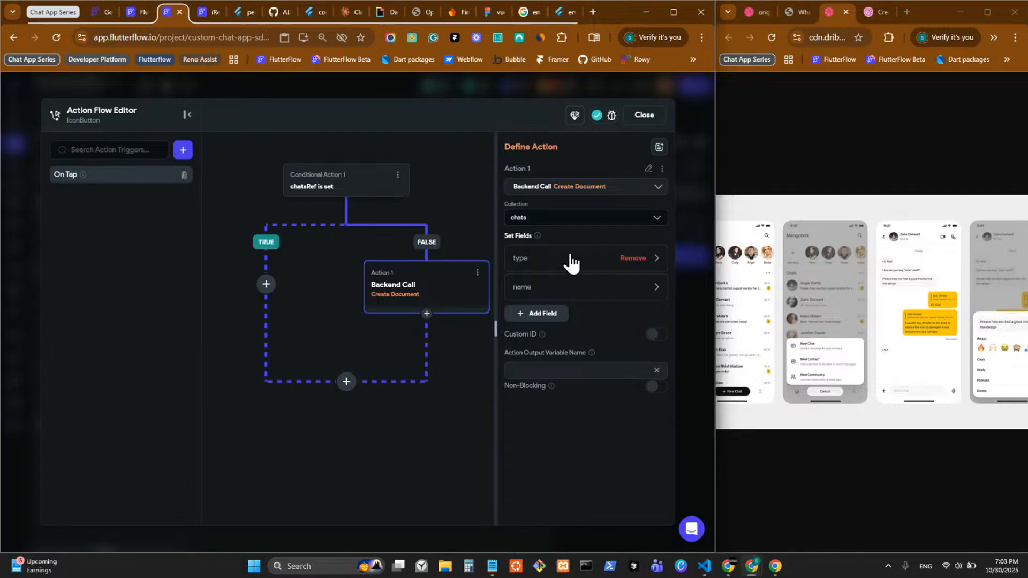
pyautogui.click(551, 319)
pyautogui.click(550, 324)
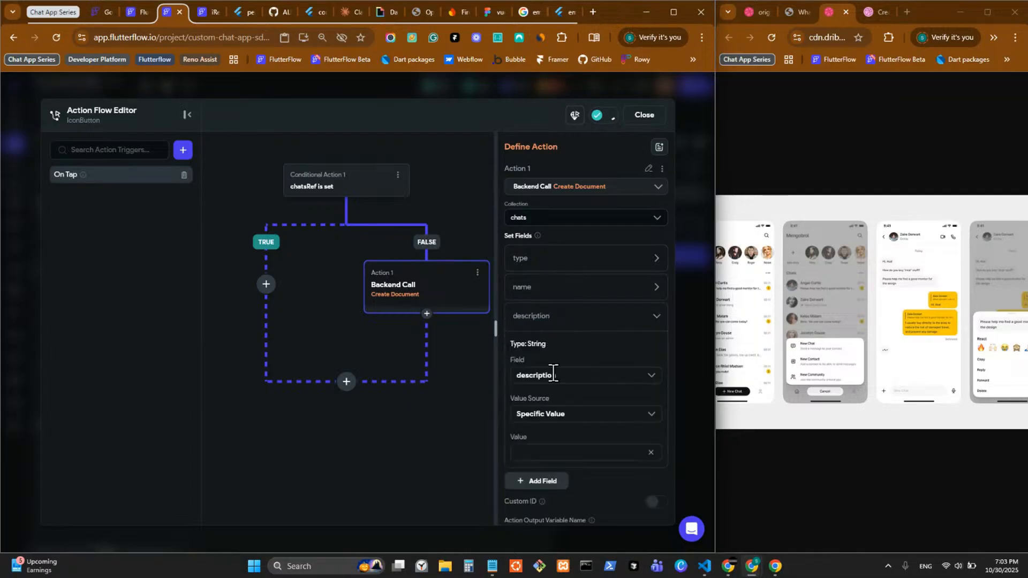
pyautogui.click(582, 373)
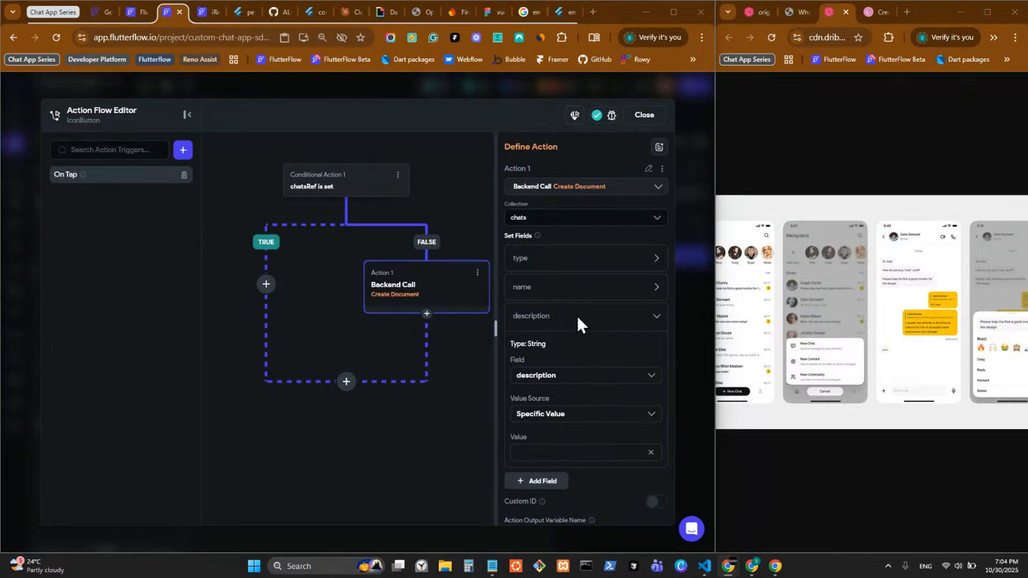
pyautogui.click(625, 294)
pyautogui.click(630, 288)
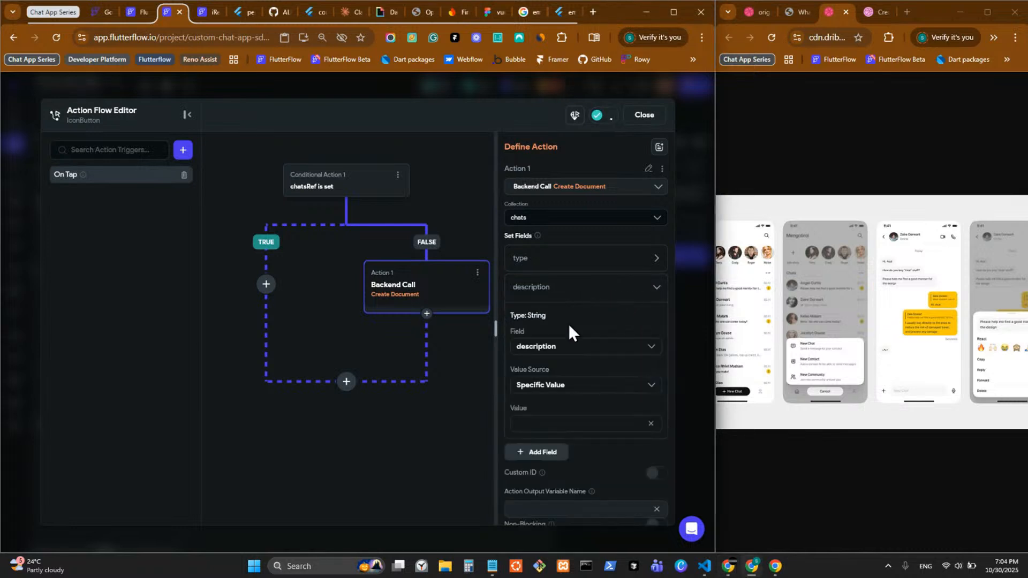
pyautogui.click(587, 351)
pyautogui.scroll(-1, 577, 428)
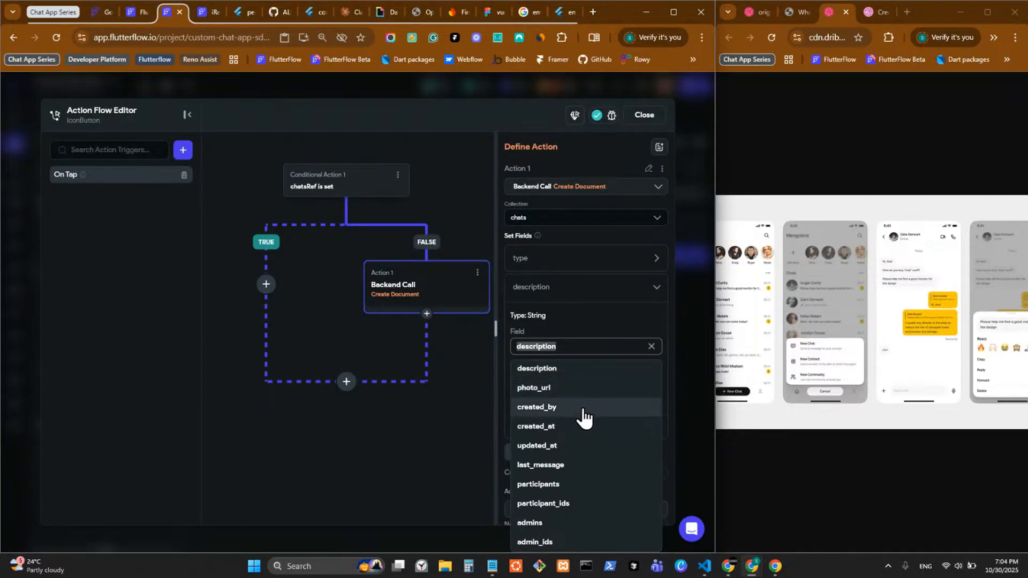
pyautogui.scroll(1, 576, 413)
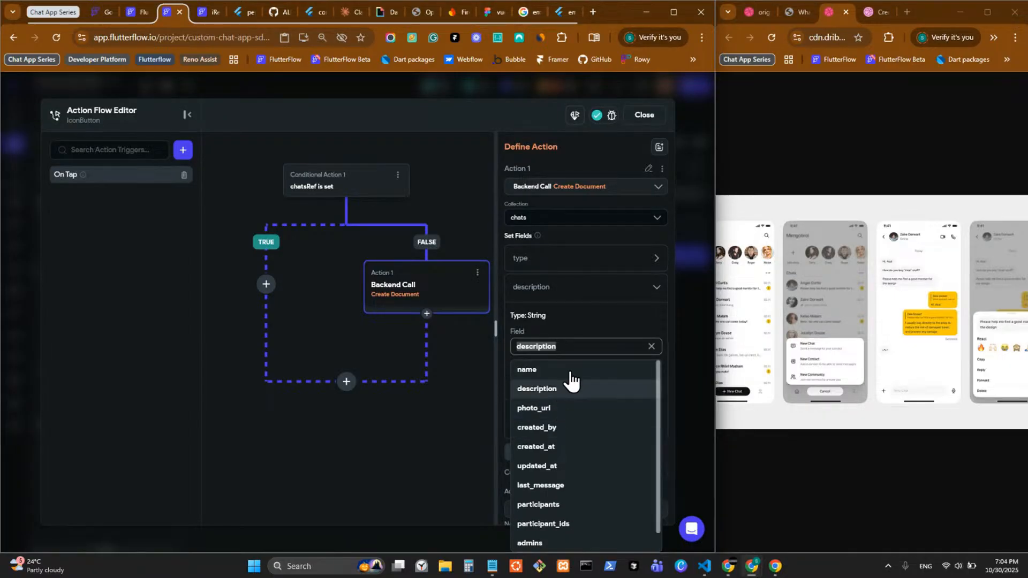
pyautogui.click(509, 378)
# Step: Add name, photo_url, created_by, created_at, updated_at, last_message, participants, participant_ids, admins and admin_ids fields
pyautogui.click(546, 453)
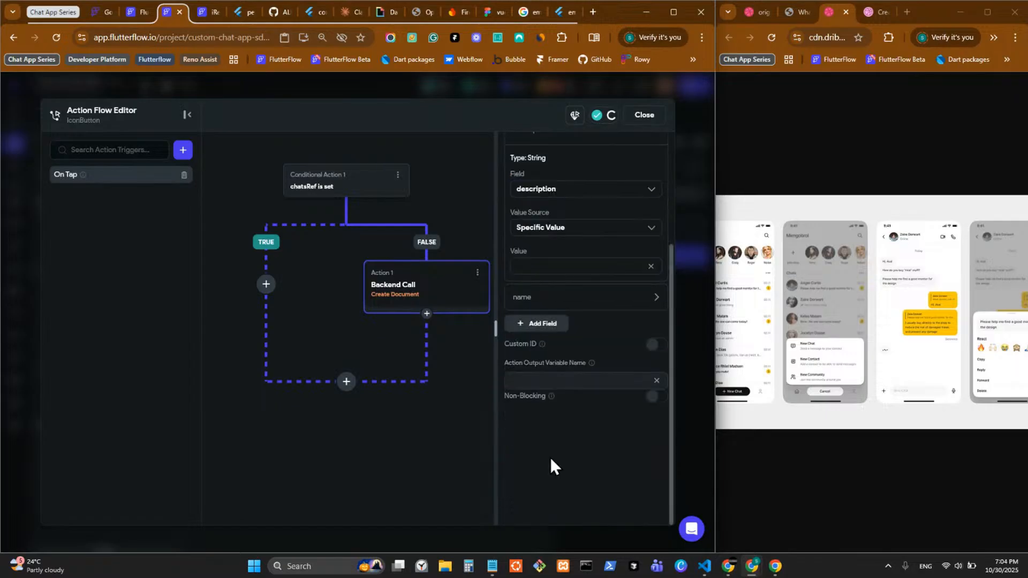
pyautogui.click(542, 325)
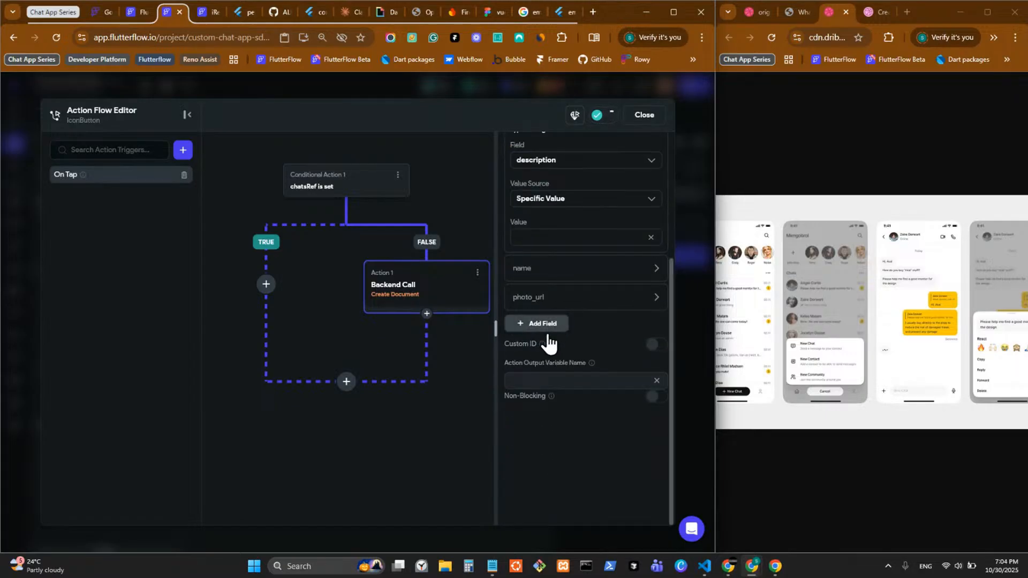
pyautogui.click(541, 326)
pyautogui.click(538, 354)
pyautogui.click(539, 382)
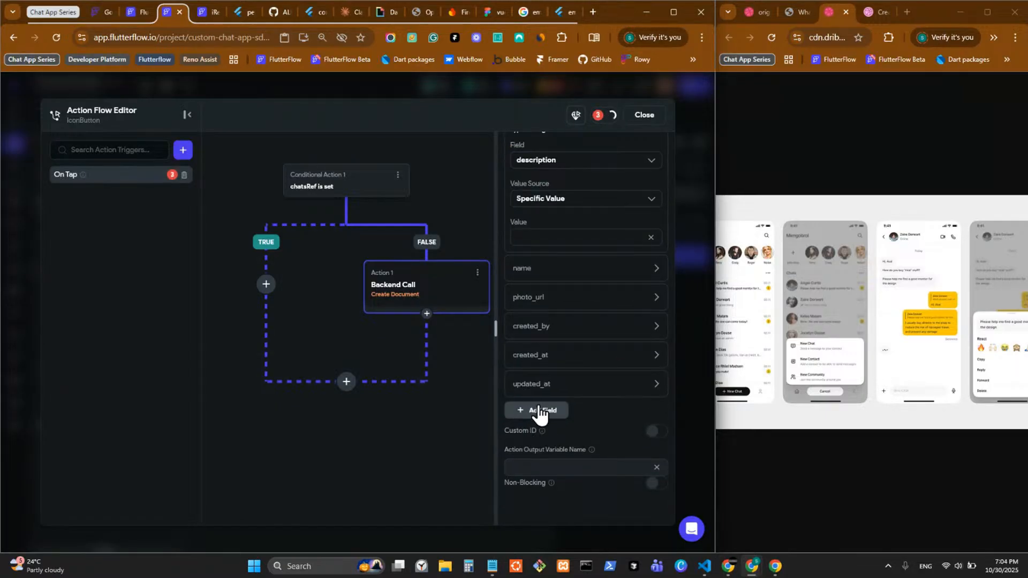
pyautogui.click(533, 414)
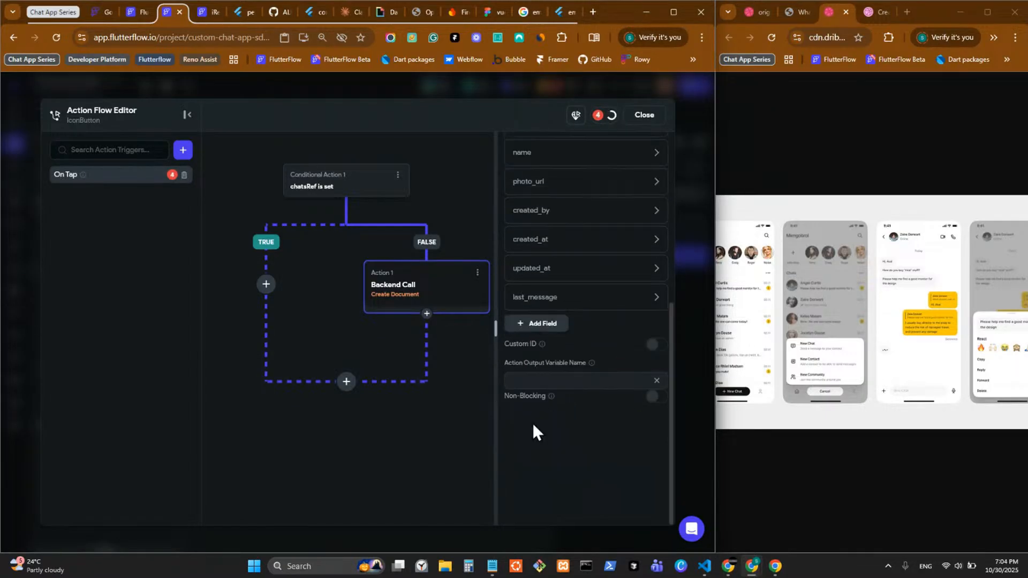
pyautogui.click(539, 328)
pyautogui.click(536, 353)
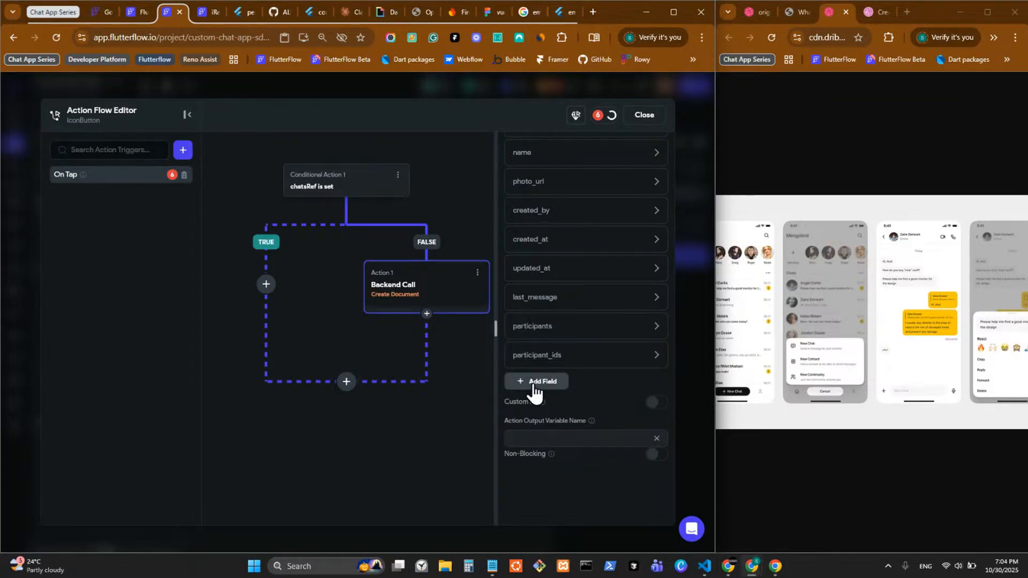
pyautogui.click(537, 383)
pyautogui.click(531, 414)
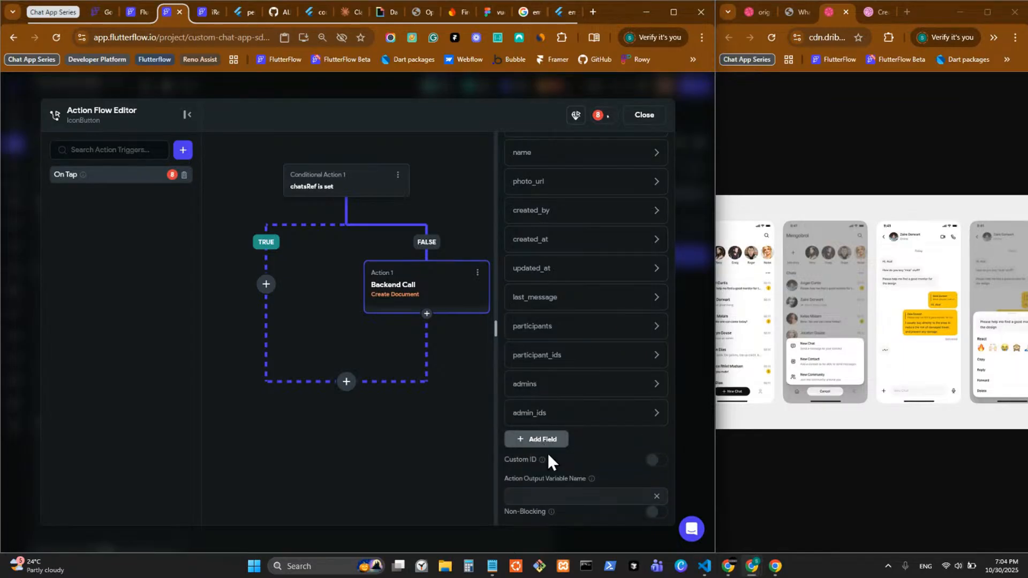
pyautogui.scroll(-1, 548, 453)
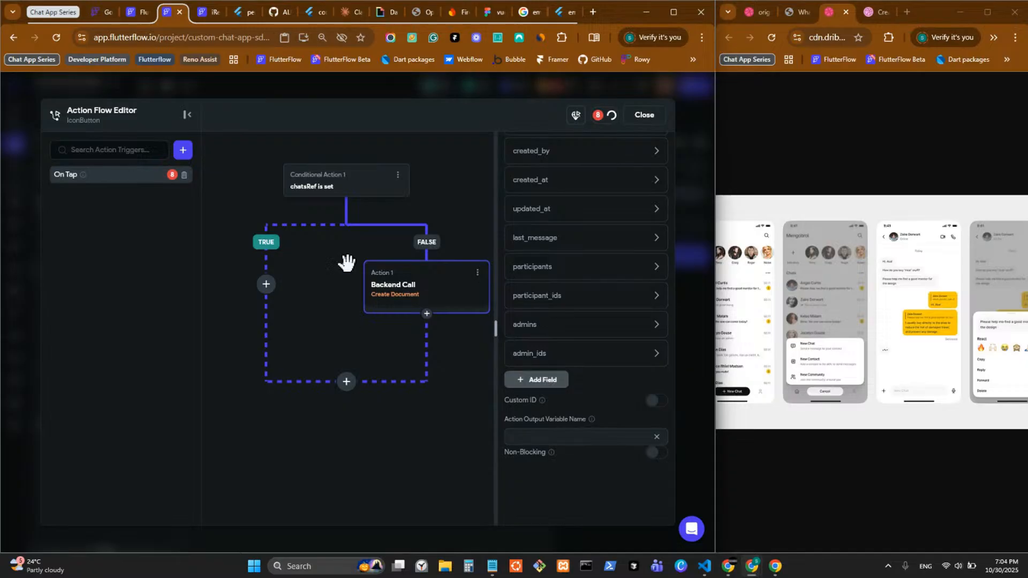
# Step: Cut the chatsRef conditional and start a new single condition on the On Tap trigger
pyautogui.click(396, 182)
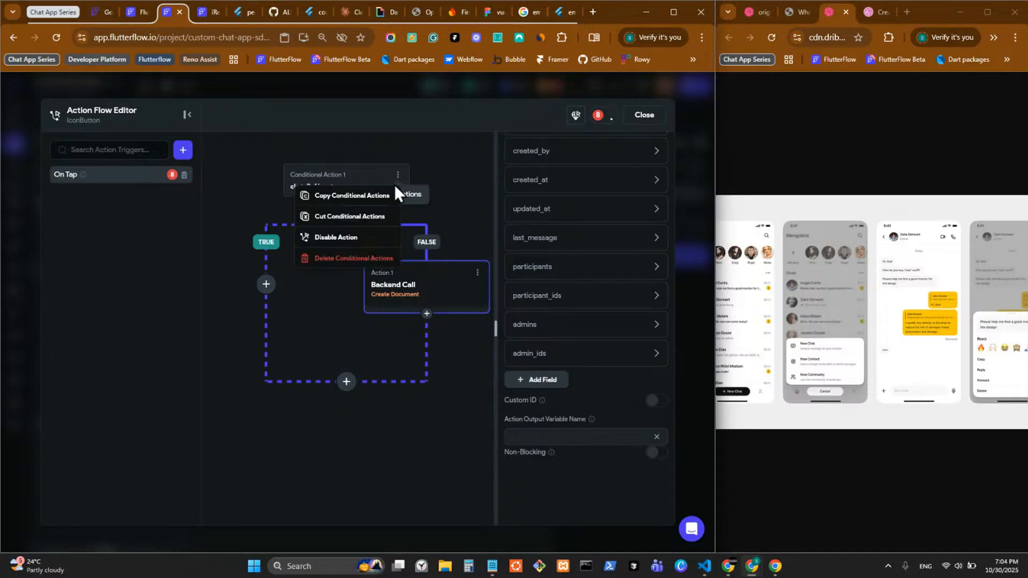
pyautogui.click(370, 223)
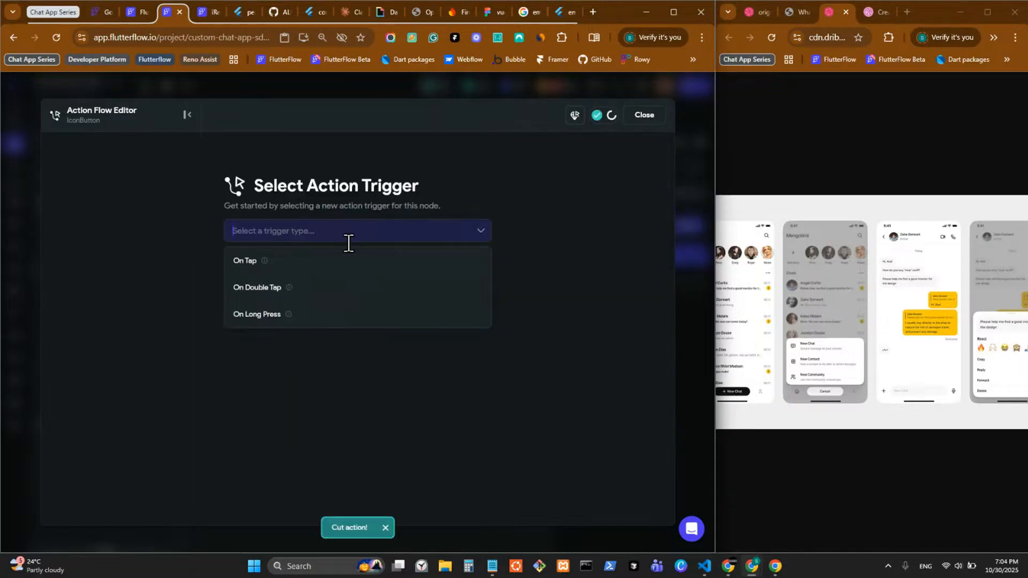
pyautogui.click(330, 268)
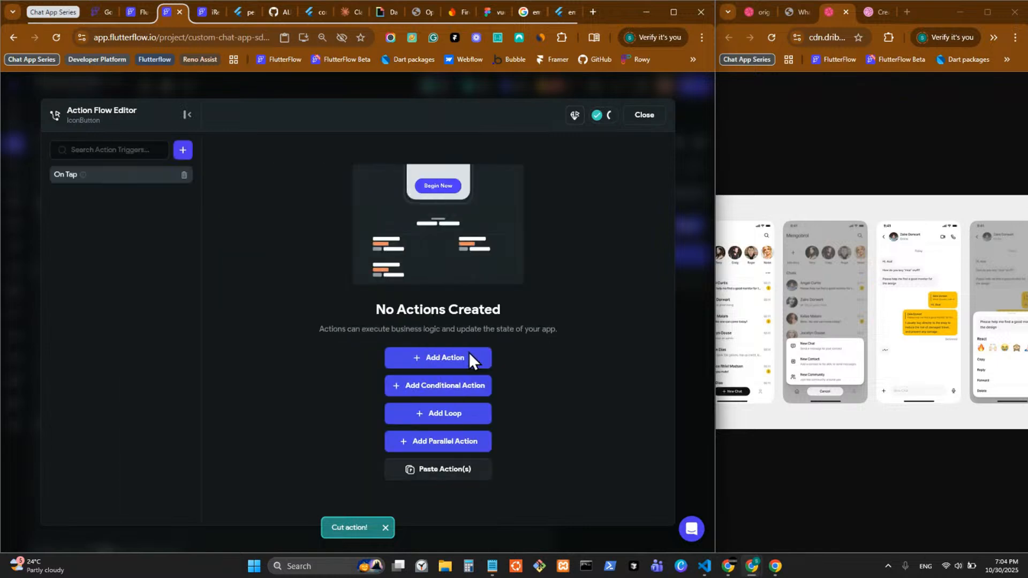
pyautogui.click(453, 390)
pyautogui.click(563, 216)
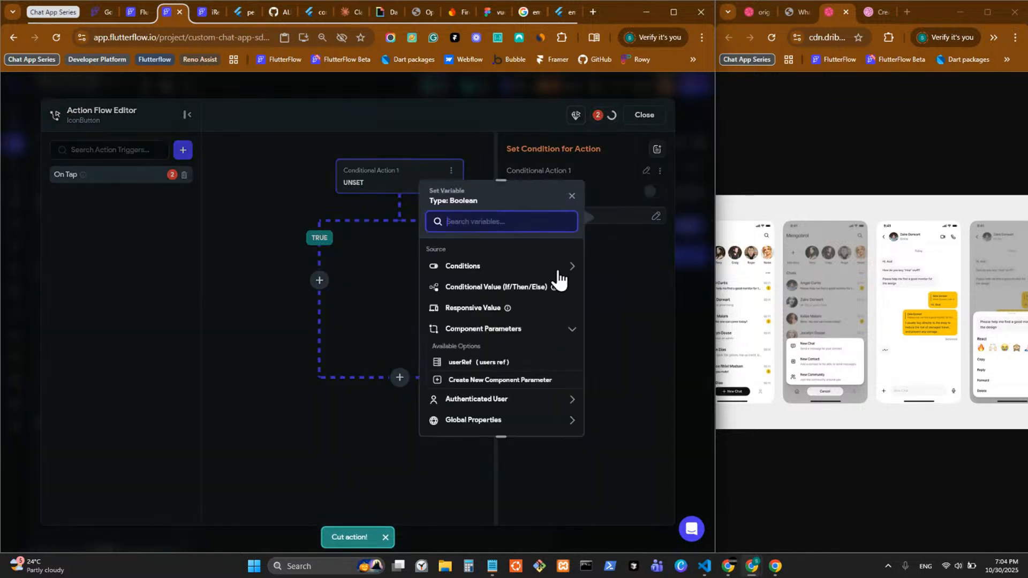
pyautogui.click(507, 272)
pyautogui.click(478, 302)
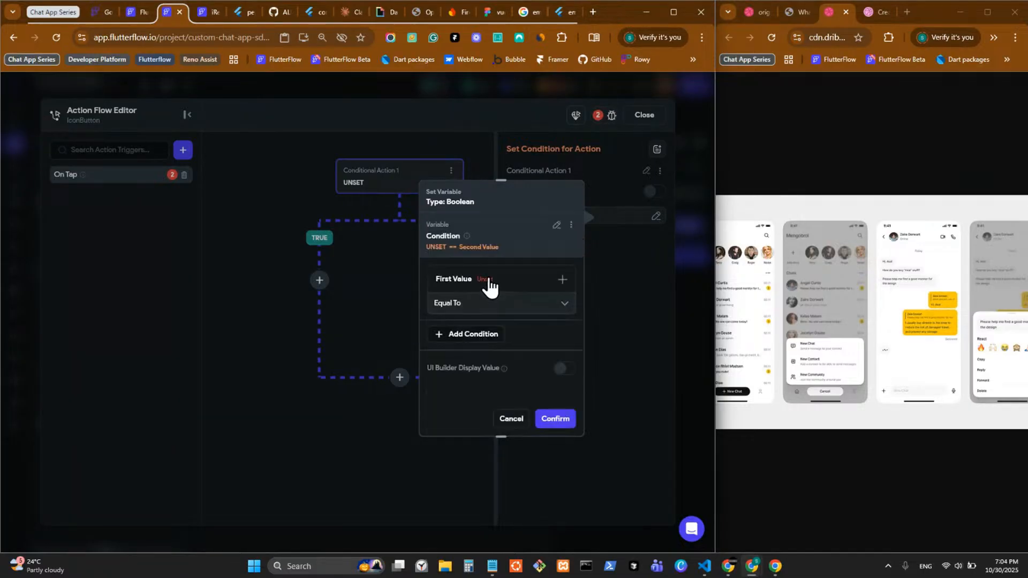
pyautogui.click(485, 281)
pyautogui.click(477, 300)
# Step: Set the condition to the message TextField being set and not empty
pyautogui.scroll(-1, 339, 458)
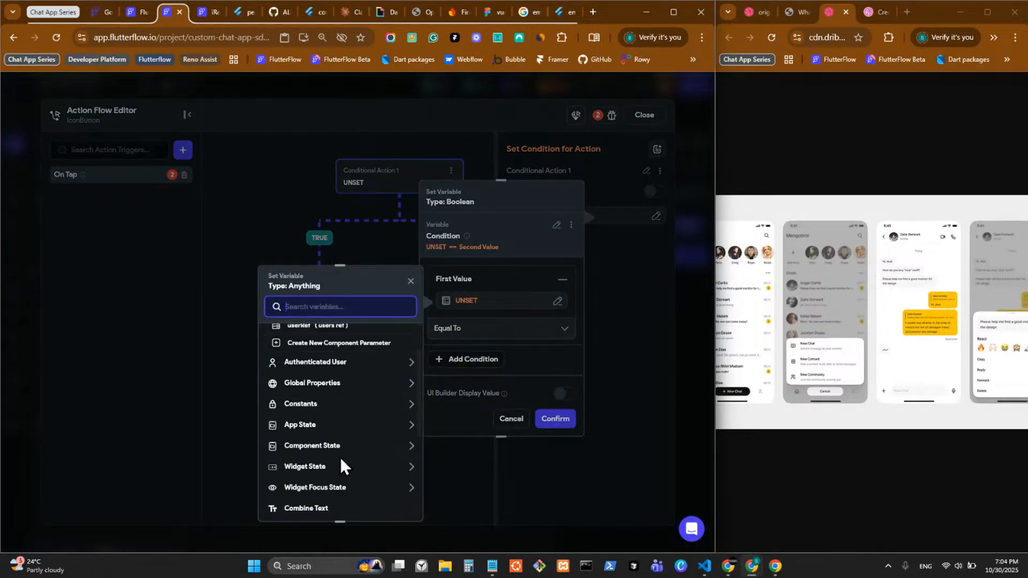
pyautogui.click(336, 468)
pyautogui.scroll(-1, 337, 474)
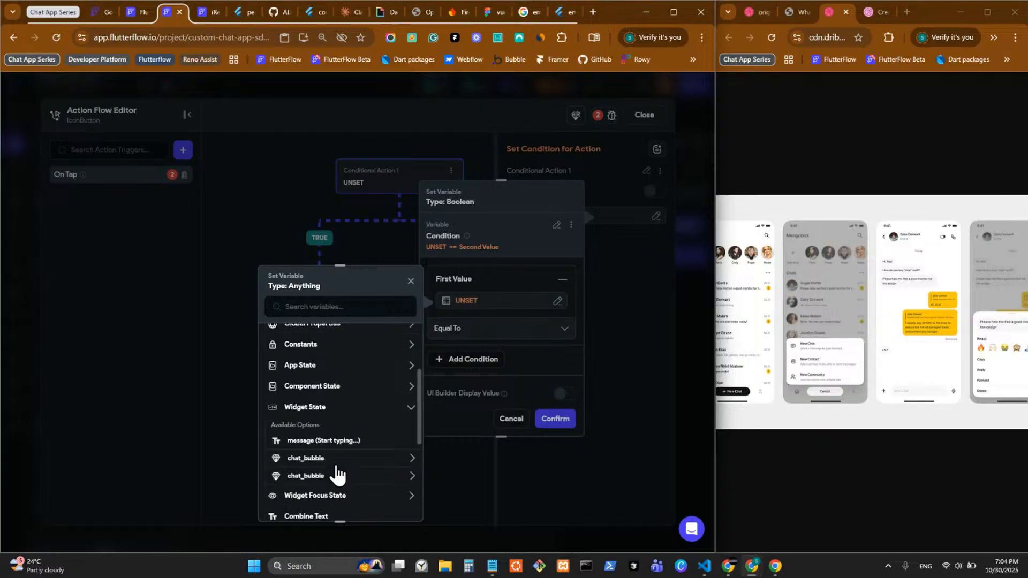
pyautogui.click(341, 441)
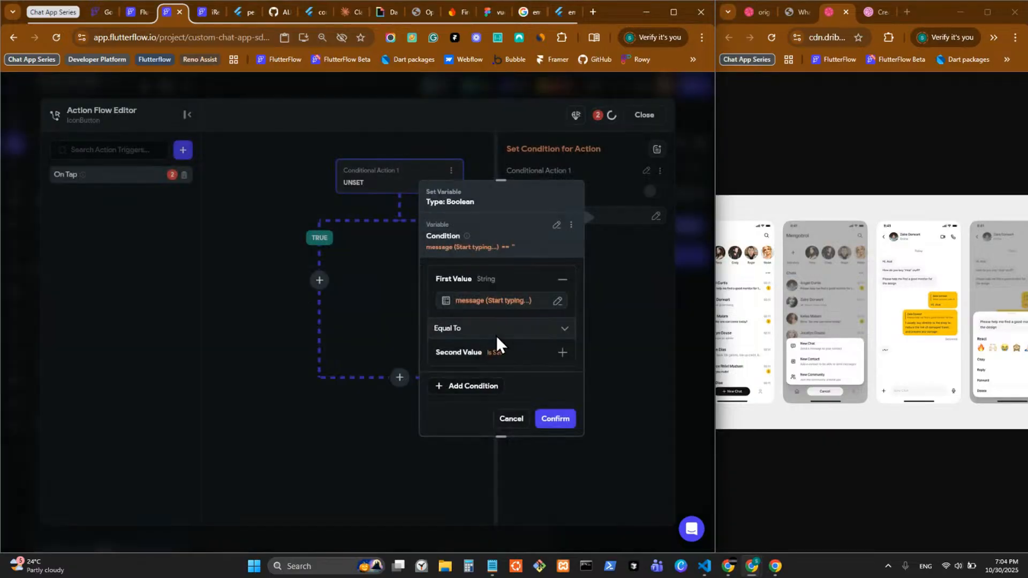
pyautogui.click(496, 329)
pyautogui.click(489, 391)
pyautogui.click(546, 423)
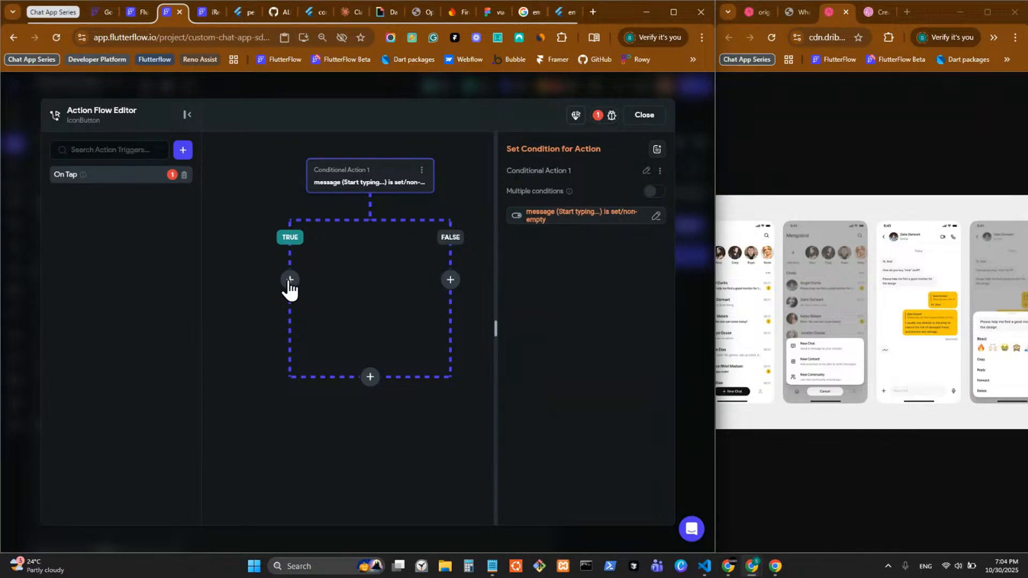
# Step: Paste the chatsRef condition under TRUE and add Terminate under FALSE
pyautogui.click(290, 279)
pyautogui.click(293, 401)
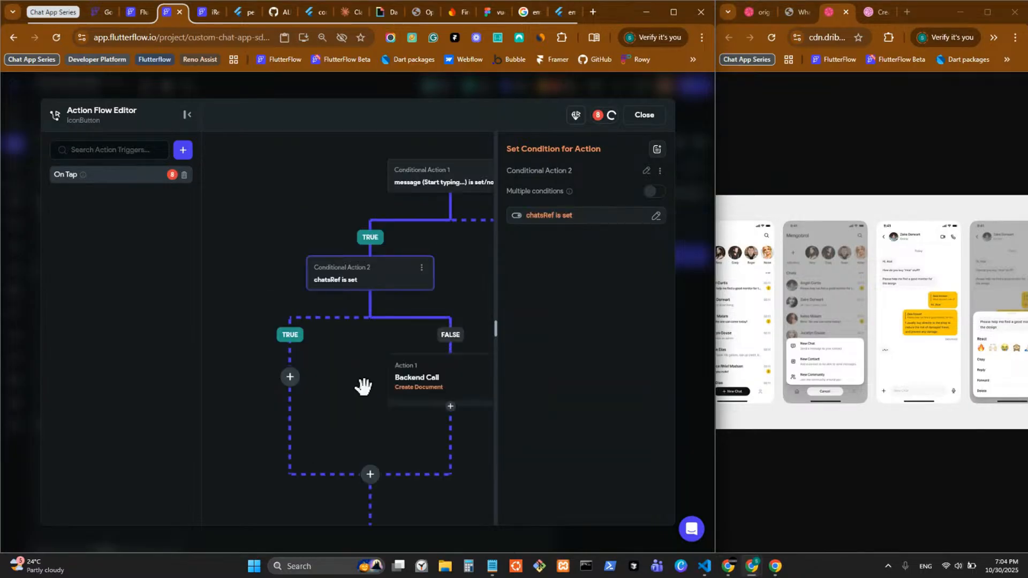
pyautogui.moveTo(361, 386); pyautogui.dragTo(196, 361)
pyautogui.click(438, 264)
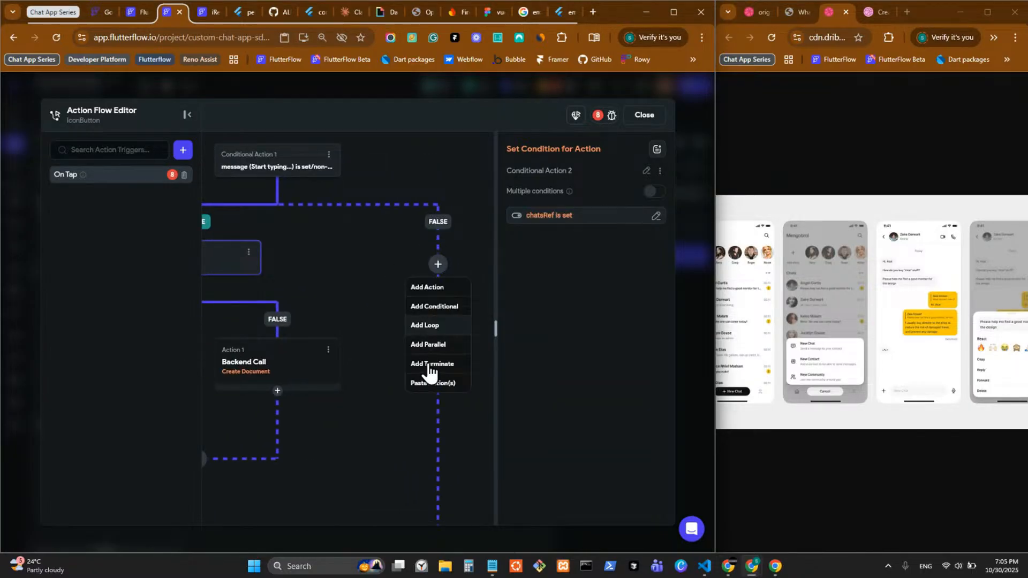
pyautogui.click(427, 366)
pyautogui.moveTo(381, 383); pyautogui.dragTo(522, 320)
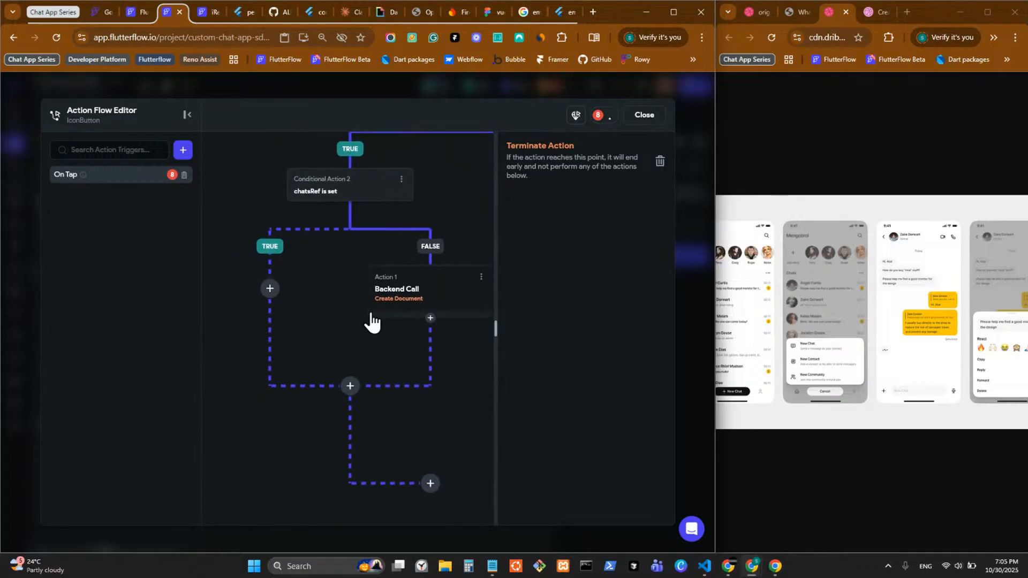
pyautogui.moveTo(316, 304); pyautogui.dragTo(248, 367)
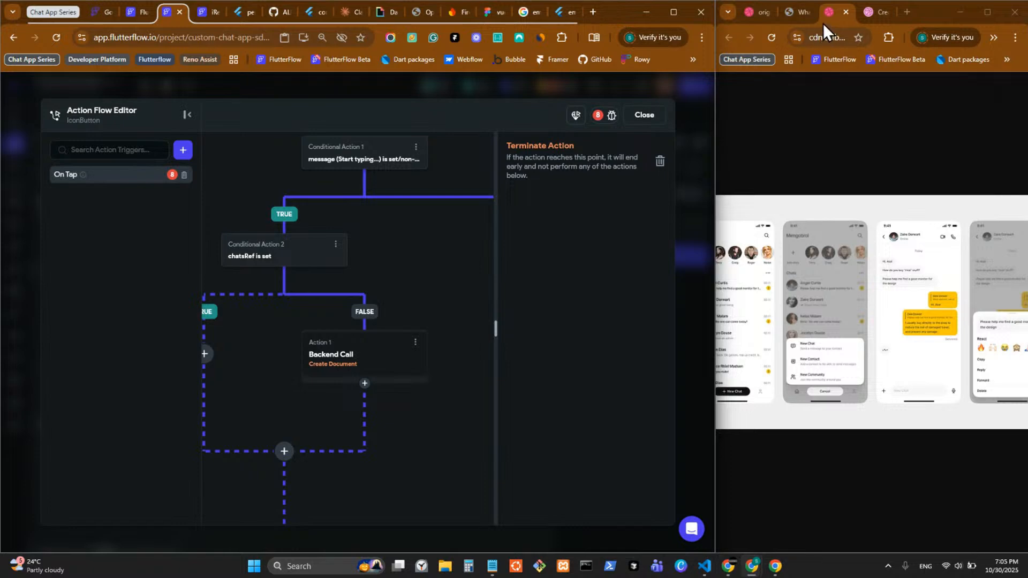
# Step: Close the action flow editor and look through the Dribbble design and app tabs
pyautogui.click(715, 126)
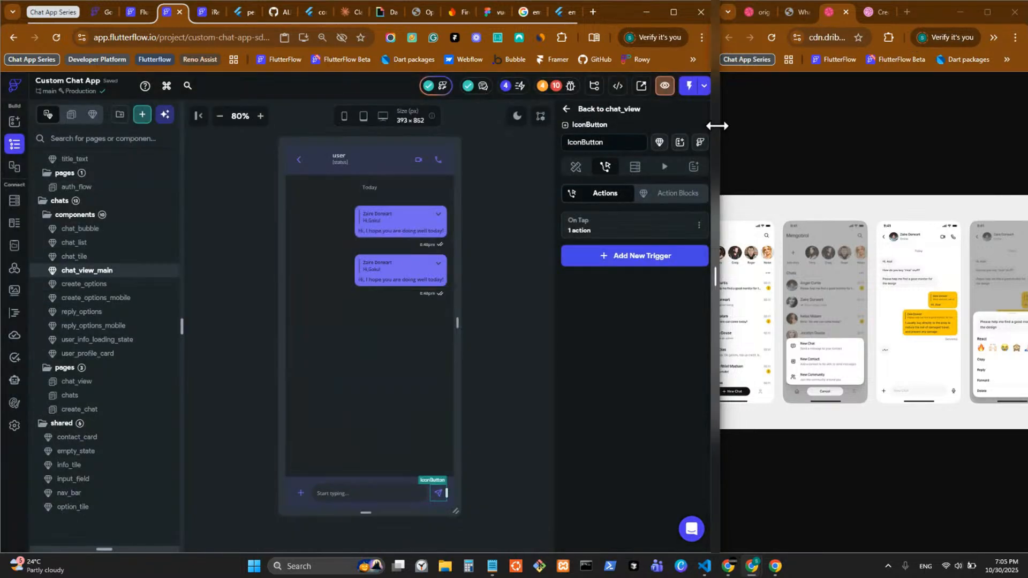
pyautogui.moveTo(716, 124); pyautogui.dragTo(845, 133)
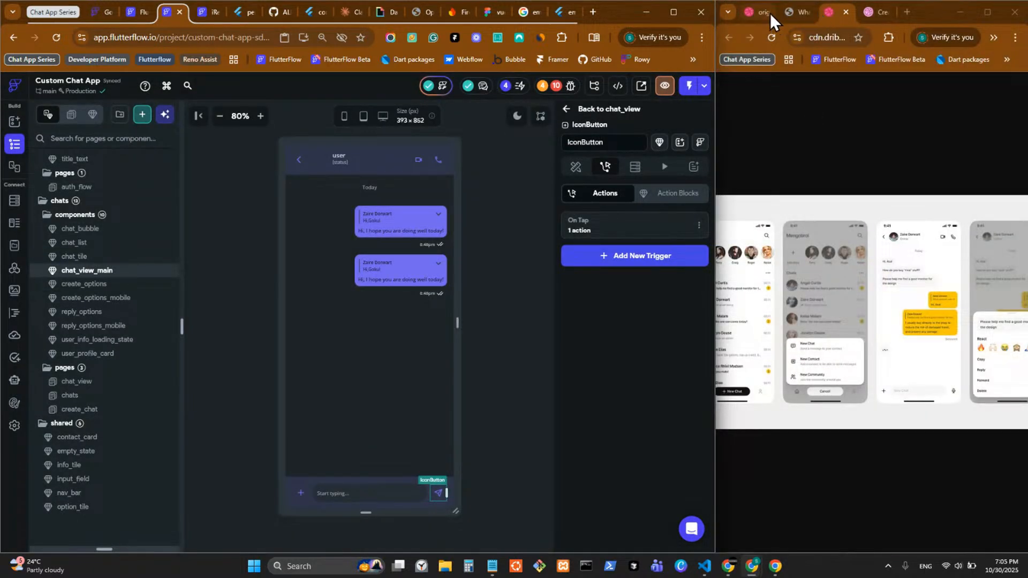
pyautogui.click(750, 12)
pyautogui.click(869, 18)
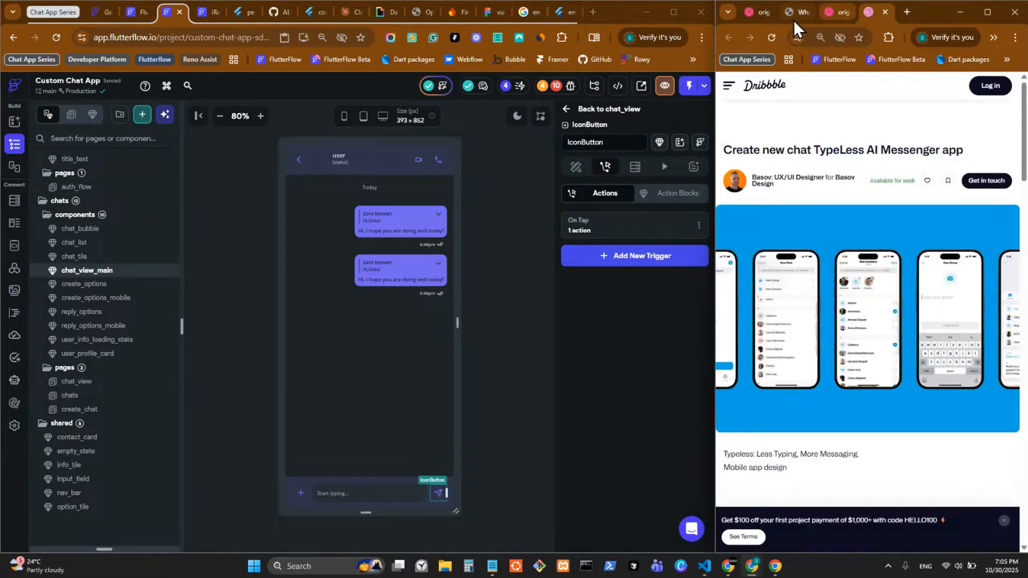
pyautogui.click(792, 17)
pyautogui.click(758, 12)
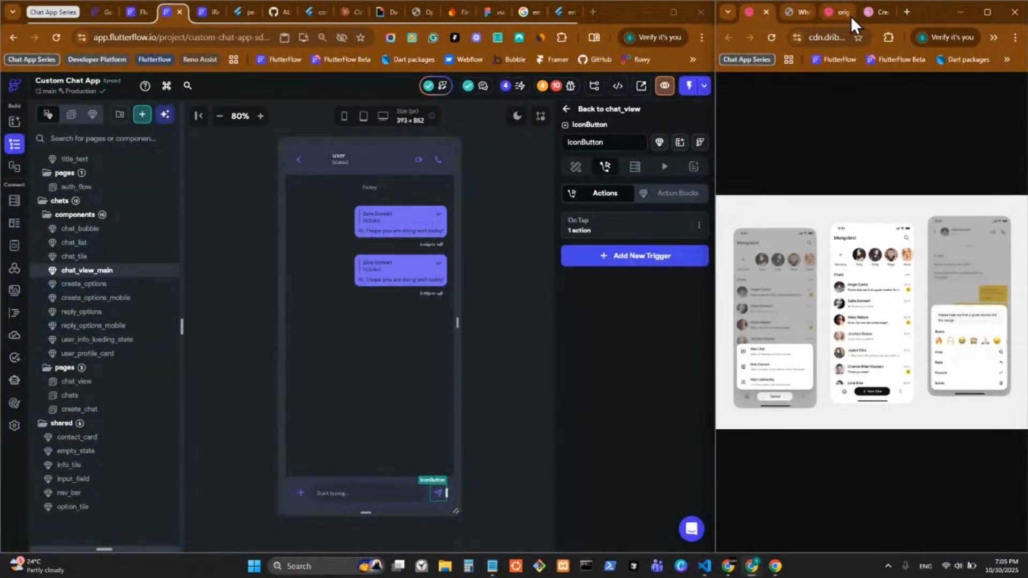
pyautogui.click(869, 15)
pyautogui.click(762, 18)
# Step: Move the Dribbble pages into the main browser, maximize it, and return to FlutterFlow
pyautogui.moveTo(762, 17); pyautogui.dragTo(532, 6)
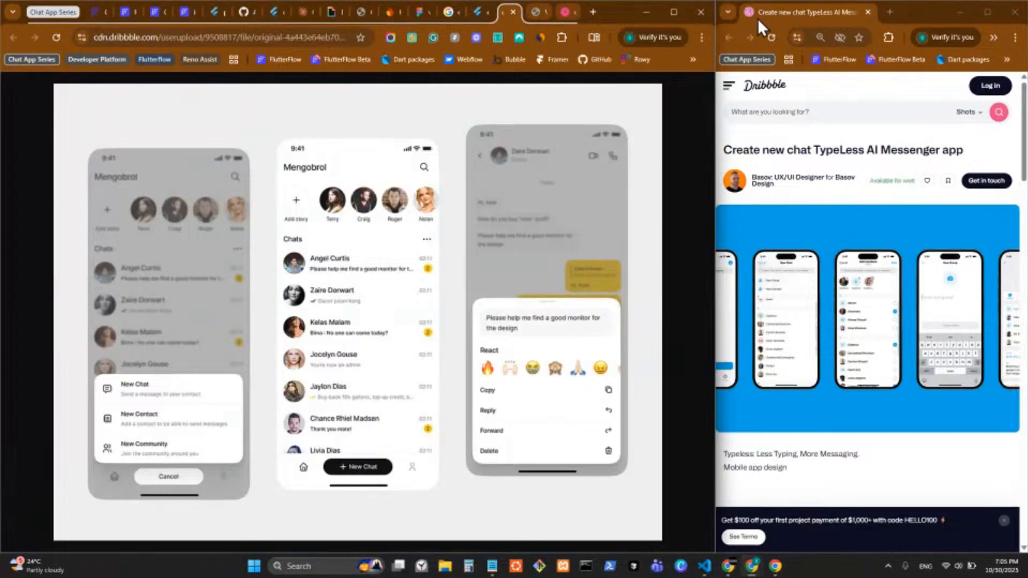
pyautogui.moveTo(757, 18); pyautogui.dragTo(557, 12)
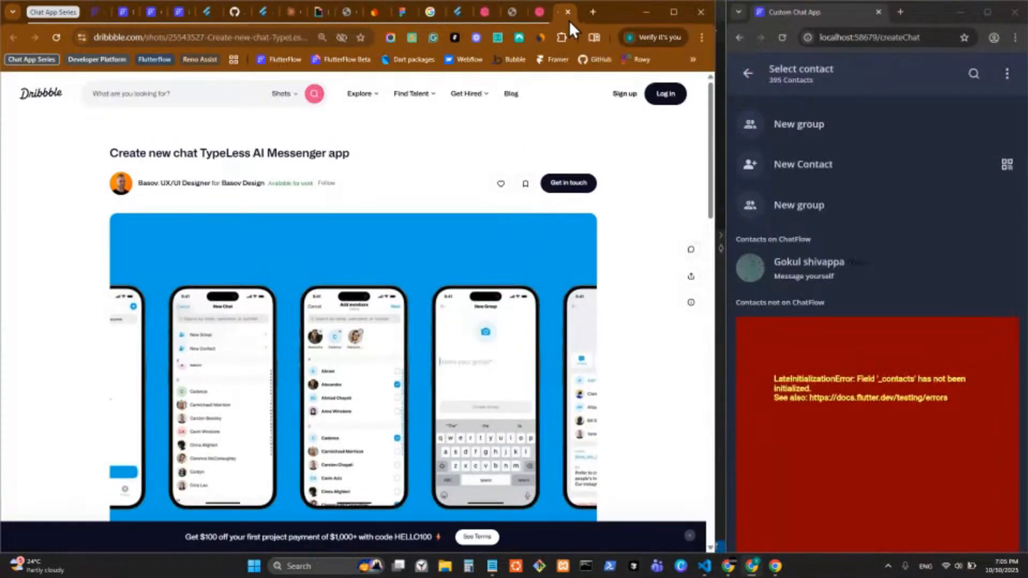
pyautogui.click(669, 18)
pyautogui.click(201, 10)
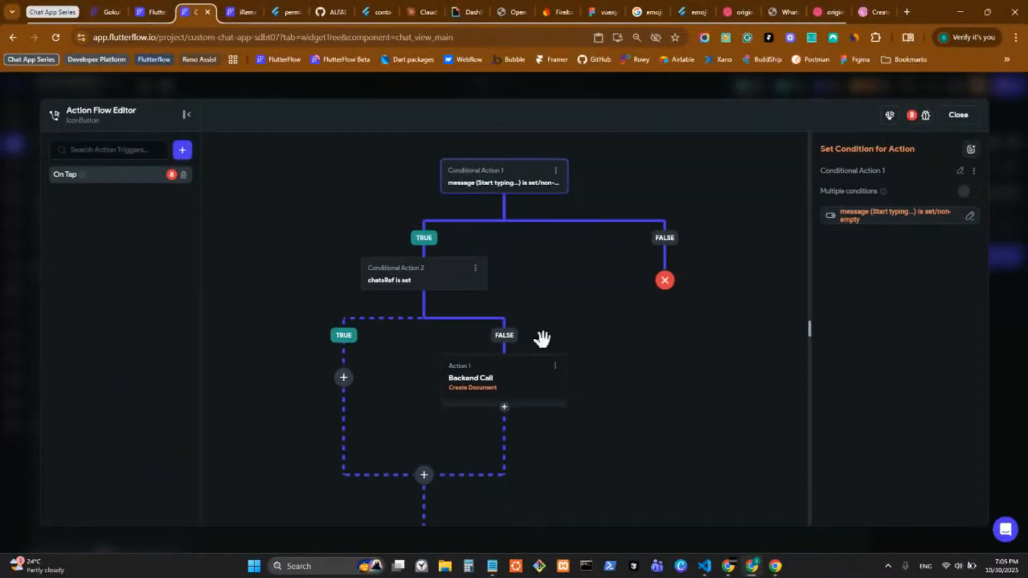
# Step: Remove the description, name, photo_url and updated_at fields from the Create Document action
pyautogui.moveTo(542, 338); pyautogui.dragTo(523, 233)
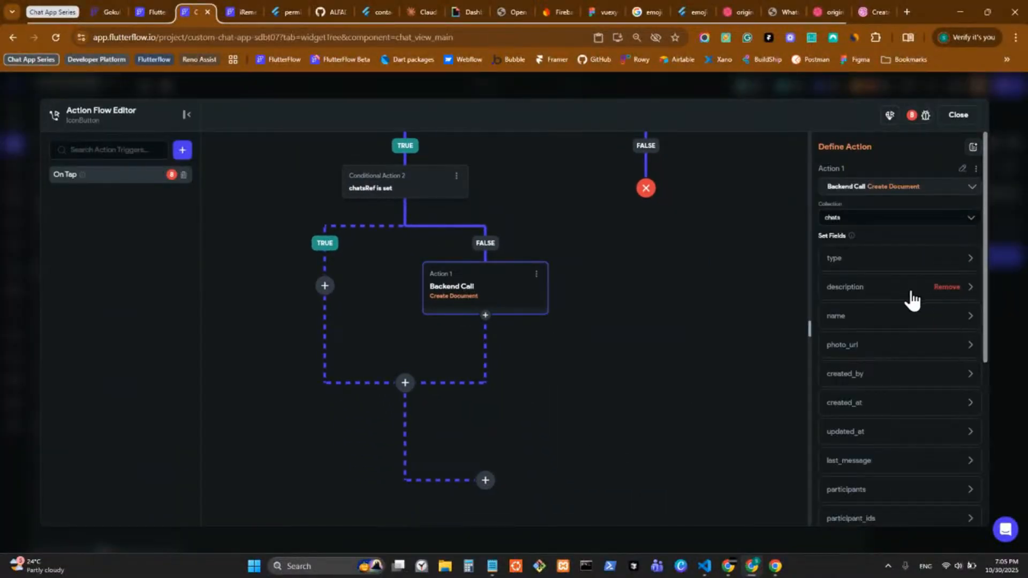
pyautogui.scroll(-3, 902, 305)
pyautogui.click(845, 426)
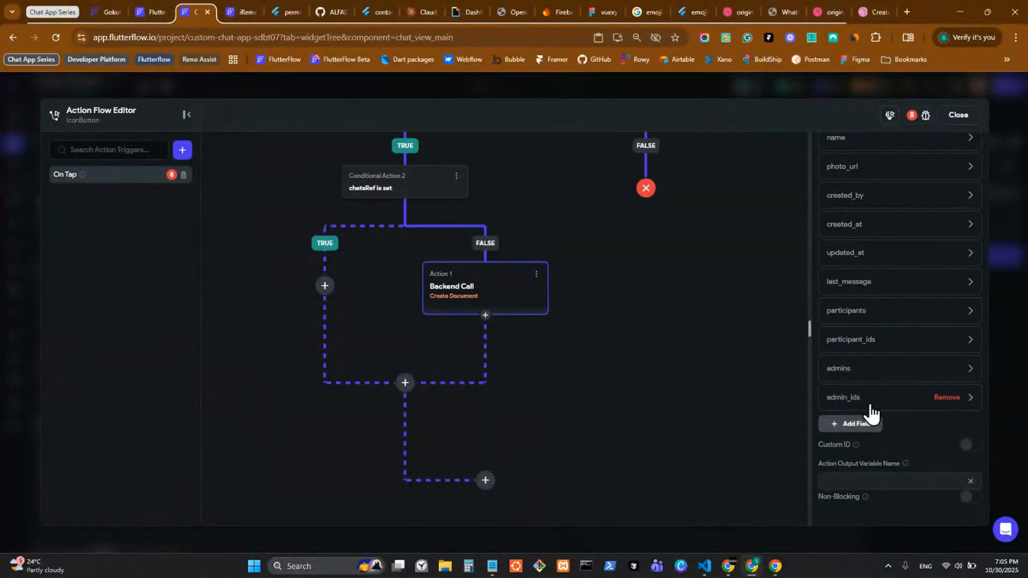
pyautogui.scroll(3, 870, 399)
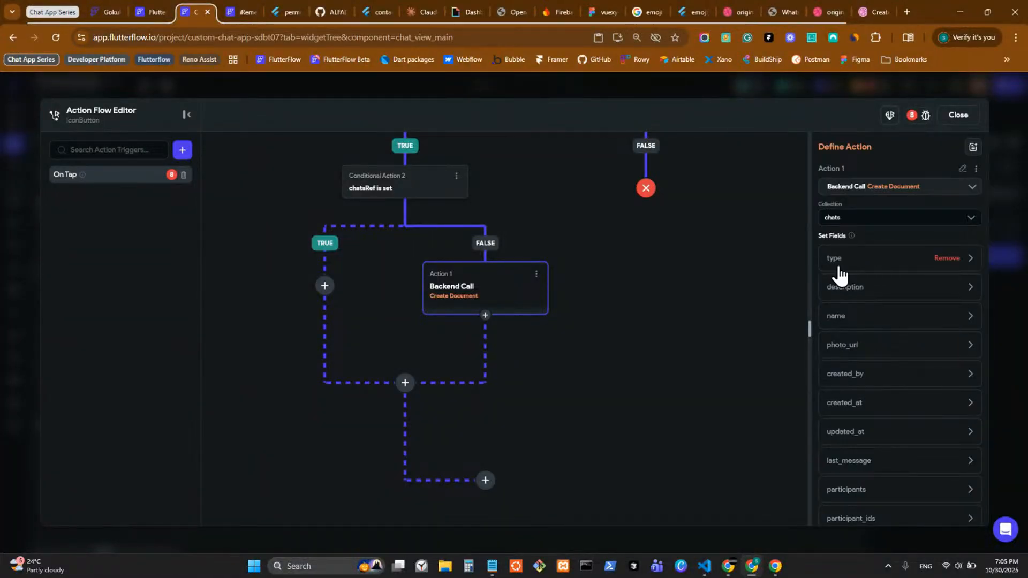
pyautogui.click(943, 292)
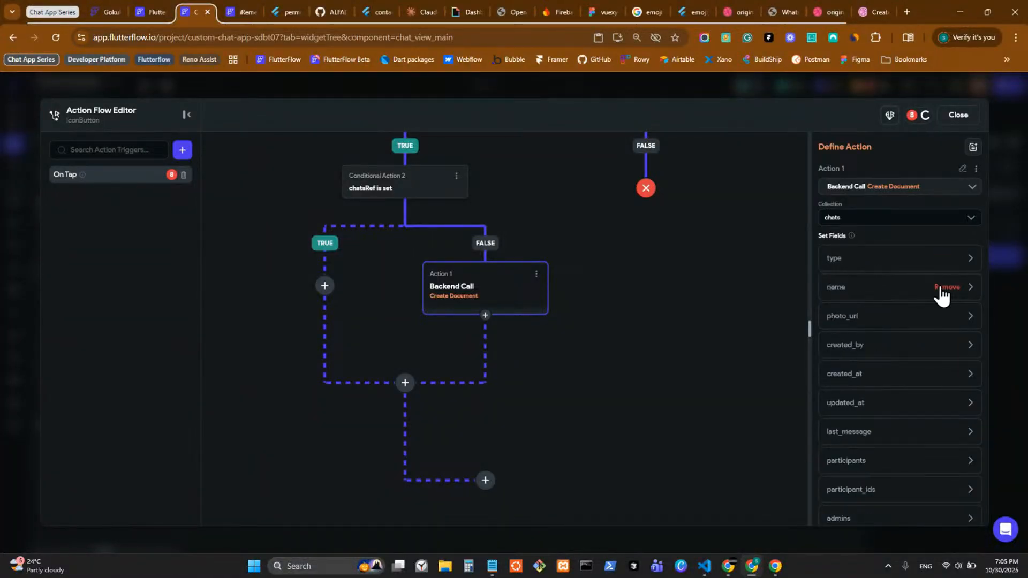
pyautogui.click(943, 292)
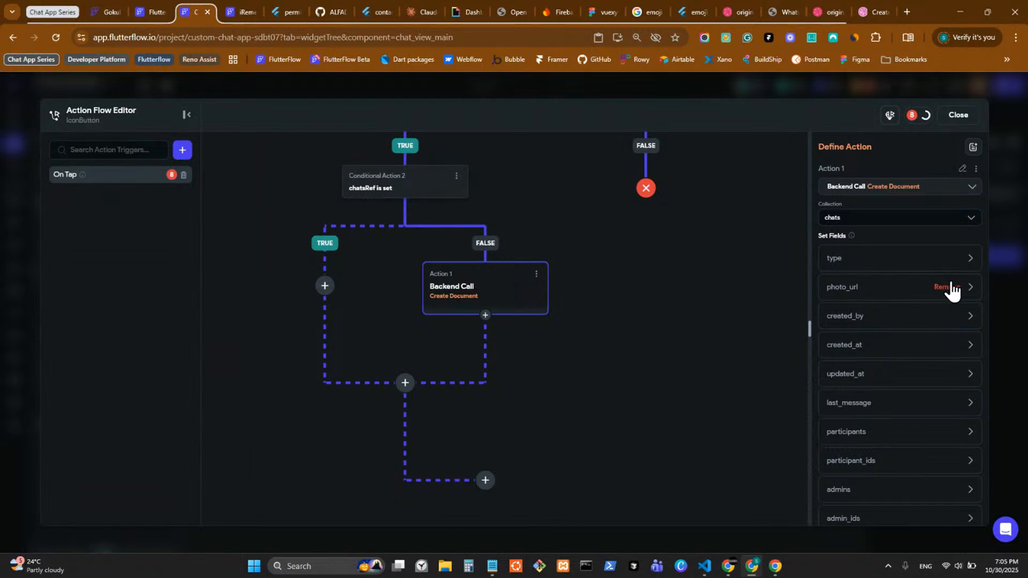
pyautogui.click(947, 289)
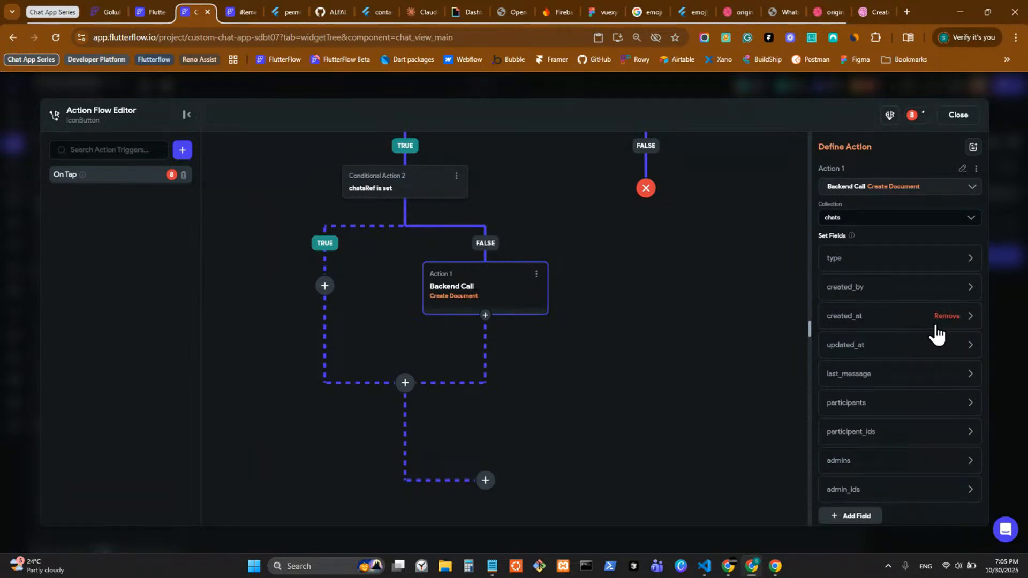
pyautogui.scroll(-1, 891, 361)
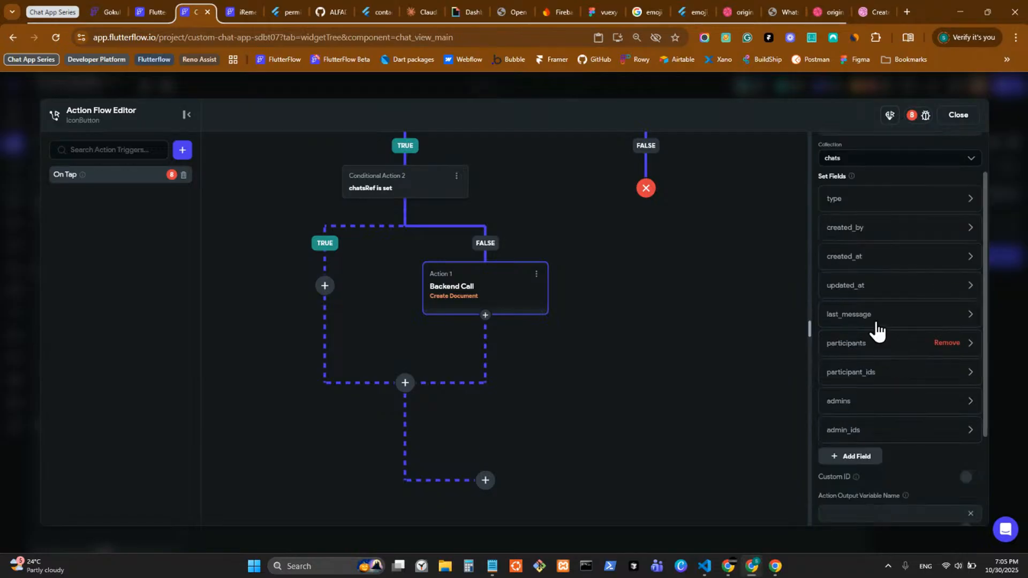
pyautogui.click(946, 288)
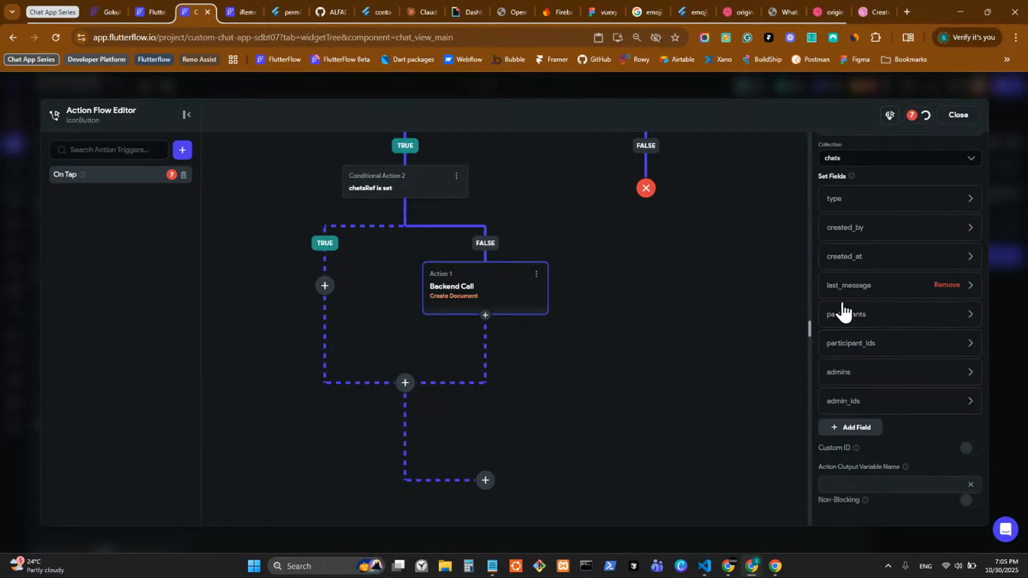
# Step: Add a new field row set to updated_at
pyautogui.click(854, 427)
pyautogui.scroll(-2, 862, 429)
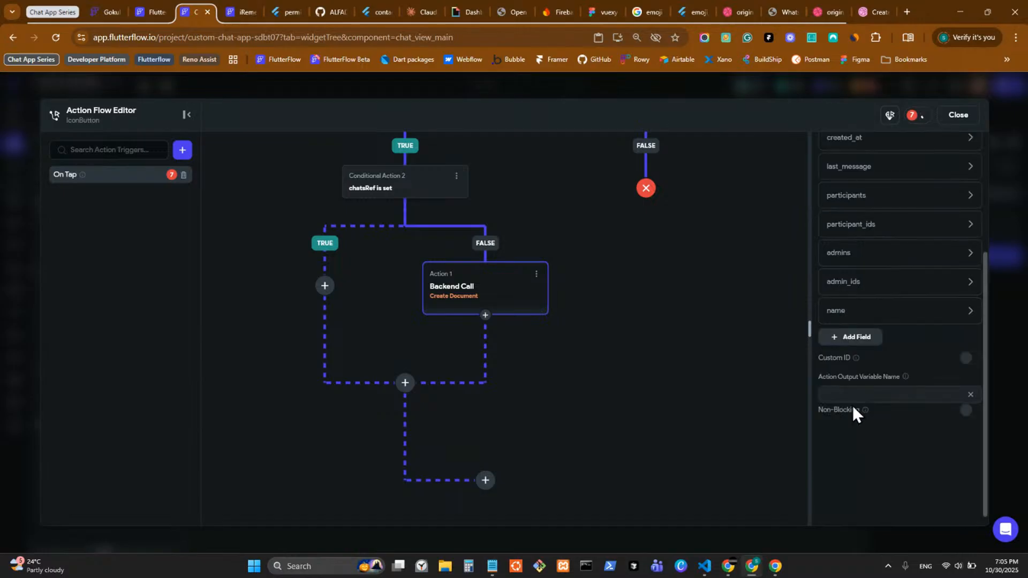
pyautogui.click(880, 313)
pyautogui.click(899, 410)
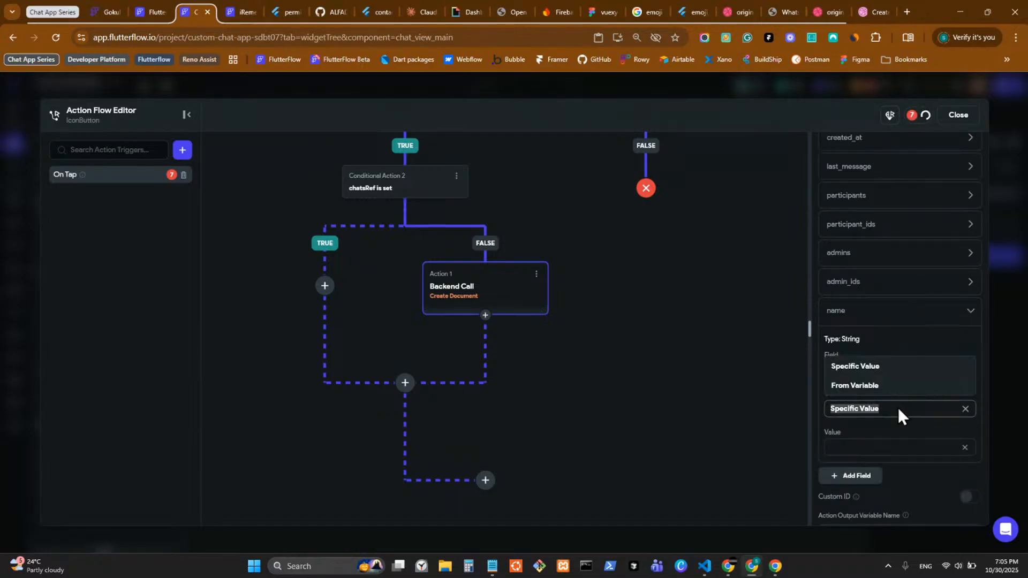
pyautogui.click(910, 343)
pyautogui.click(896, 371)
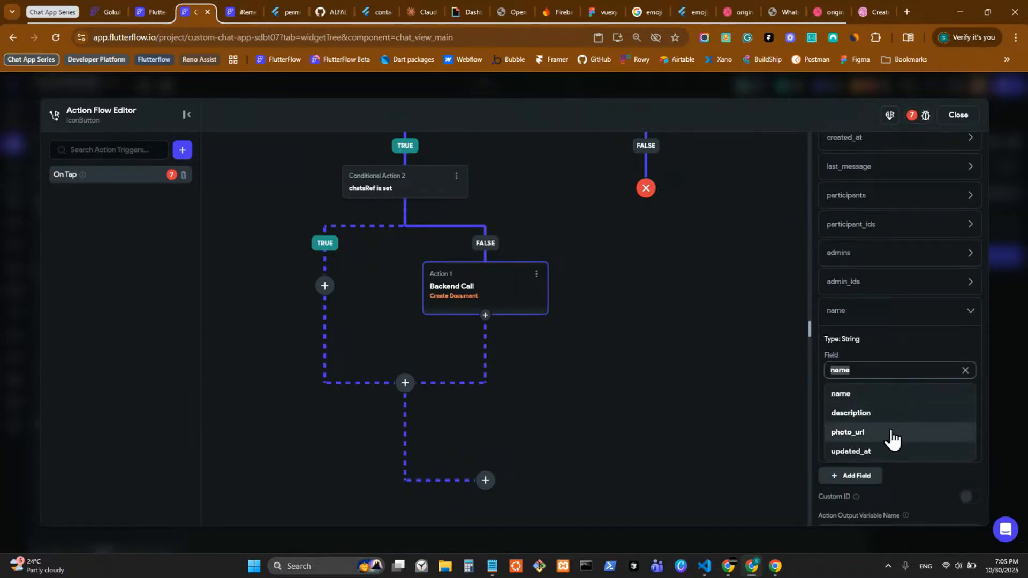
pyautogui.click(881, 452)
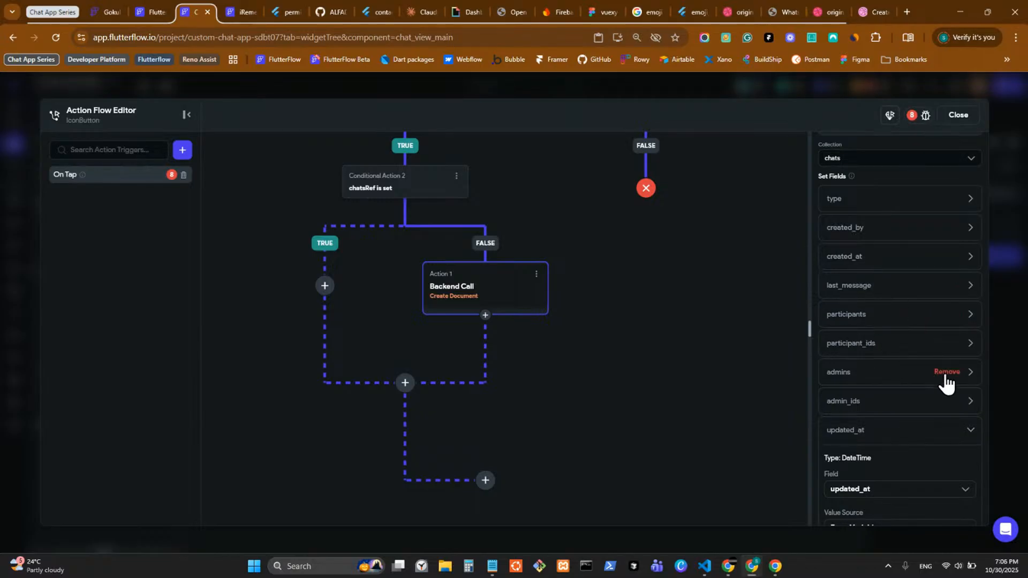
# Step: Remove the admins and admin_ids fields and close the action flow editor
pyautogui.click(946, 373)
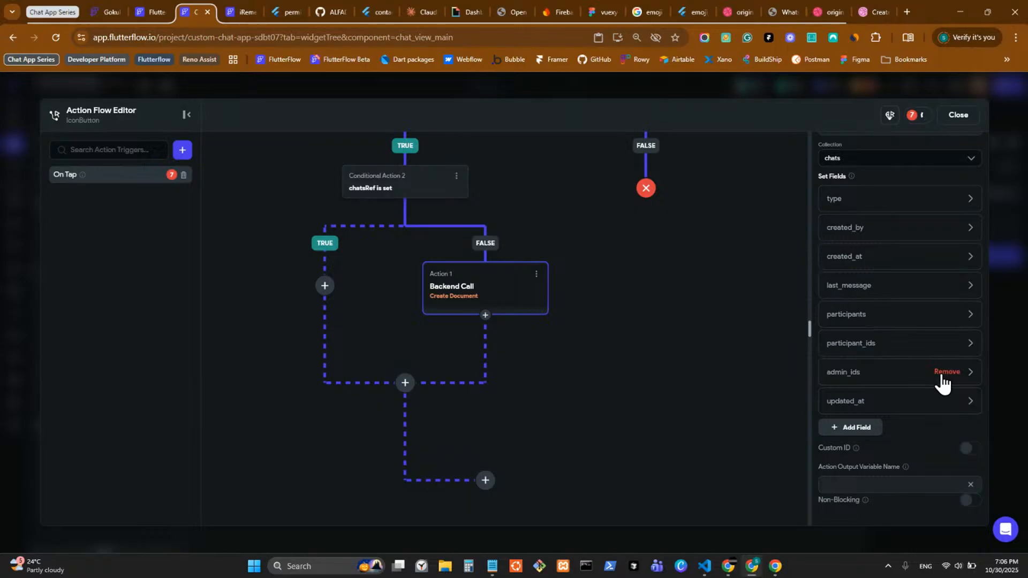
pyautogui.click(944, 375)
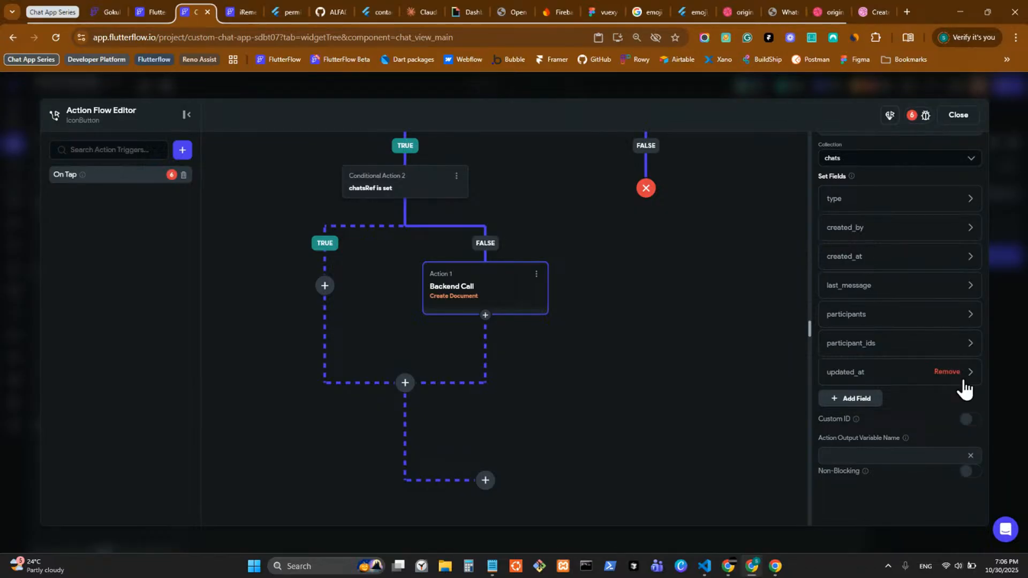
pyautogui.click(860, 204)
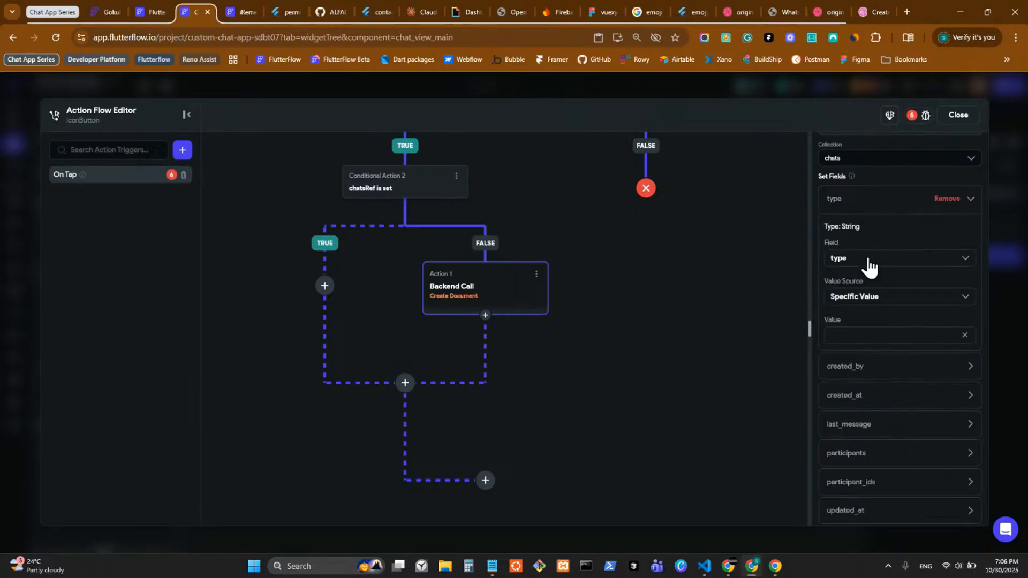
pyautogui.click(1001, 311)
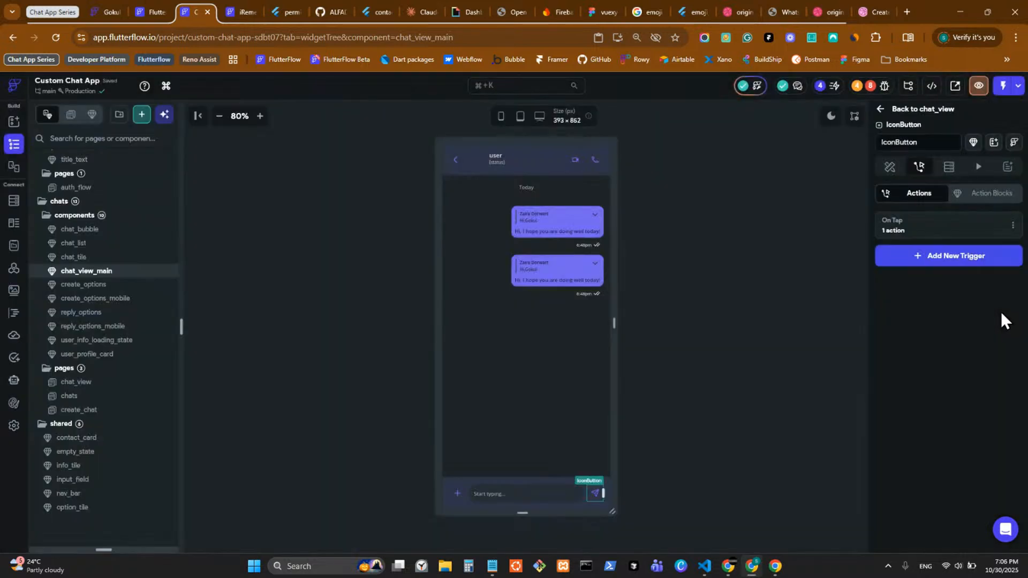
# Step: Review the custom data types: message_content_type, metadata_type, poll_option_type, reaction_item_type and last_message_type
pyautogui.click(6, 224)
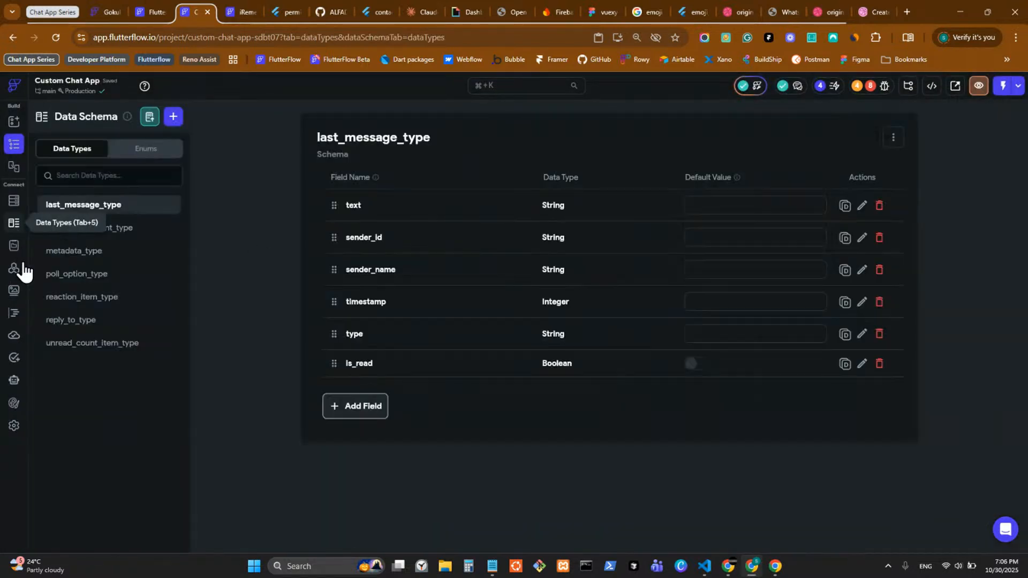
pyautogui.click(145, 234)
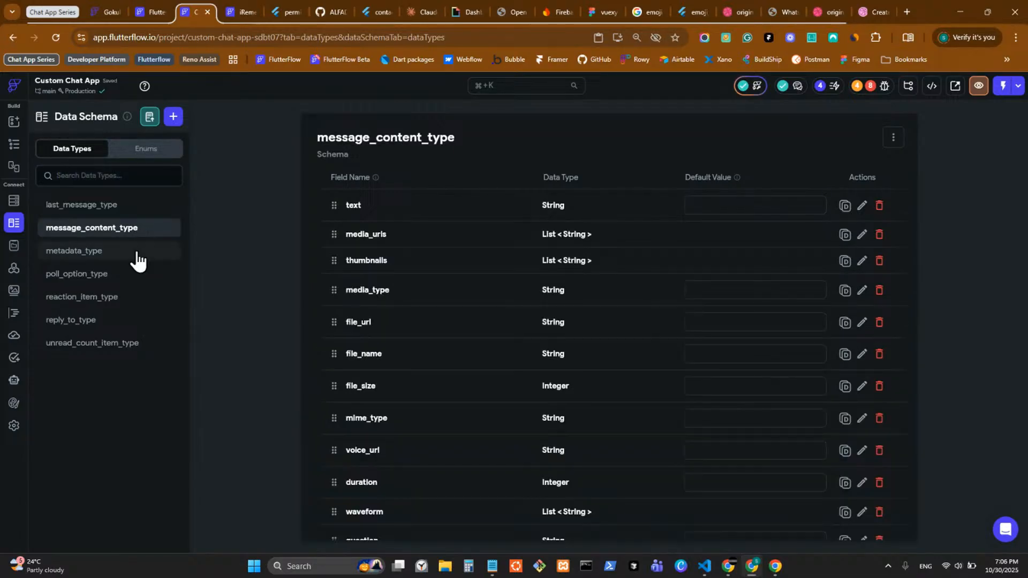
pyautogui.click(138, 251)
pyautogui.click(127, 272)
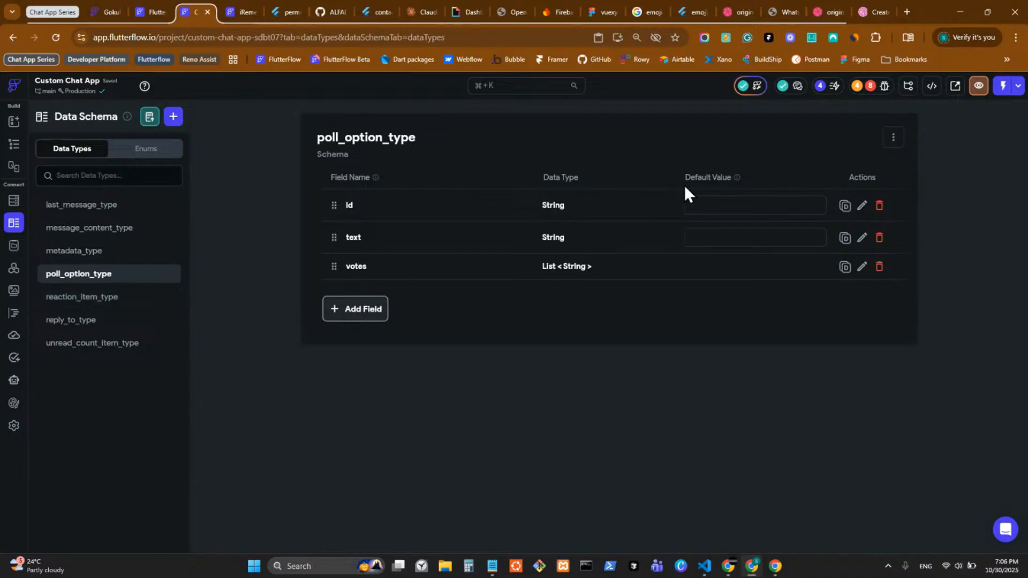
pyautogui.click(134, 258)
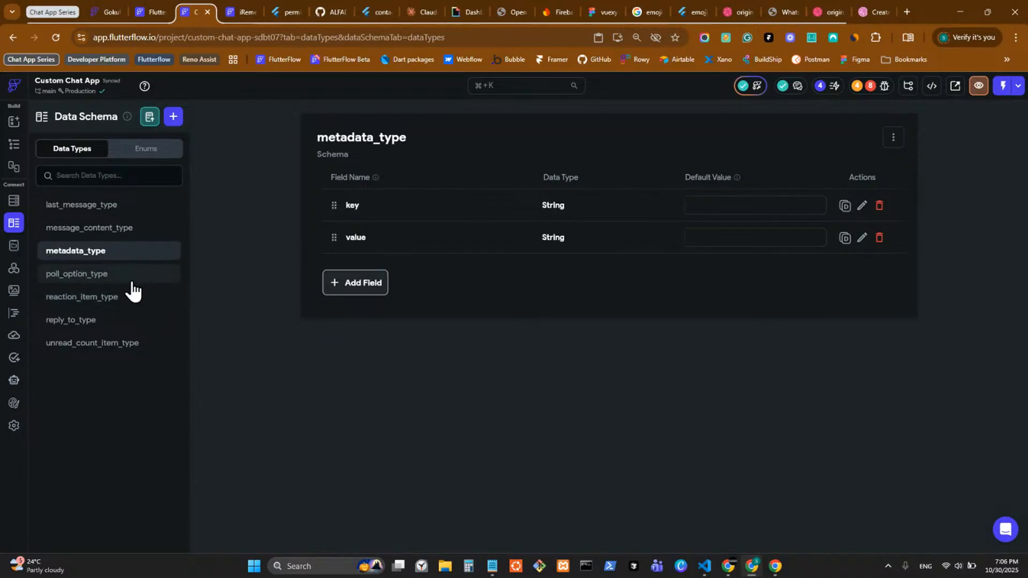
pyautogui.click(132, 276)
pyautogui.click(138, 298)
pyautogui.click(164, 206)
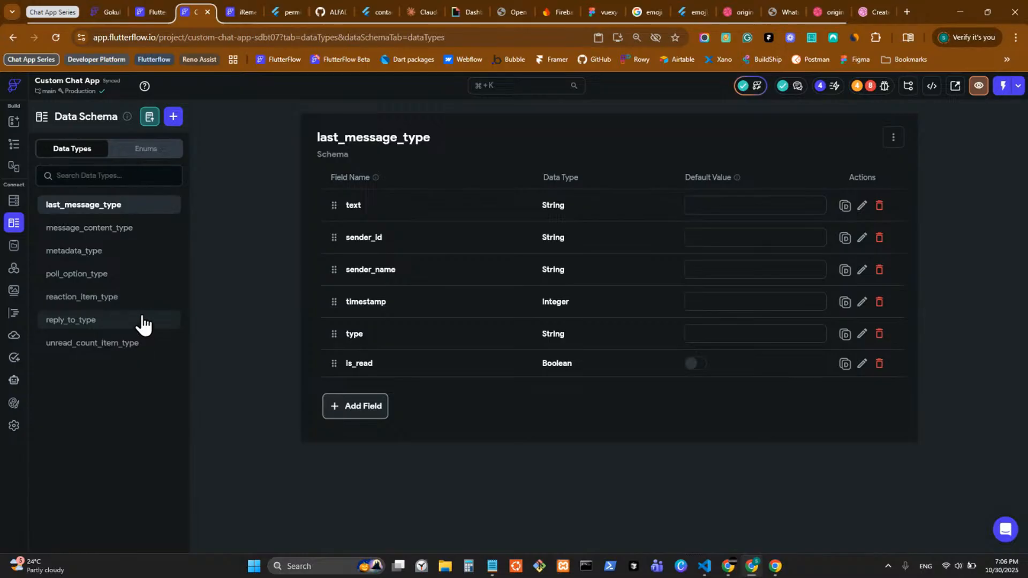
# Step: Read the chats collection's type field description (direct or group) unchanged, then return to chat_view_main
pyautogui.click(14, 201)
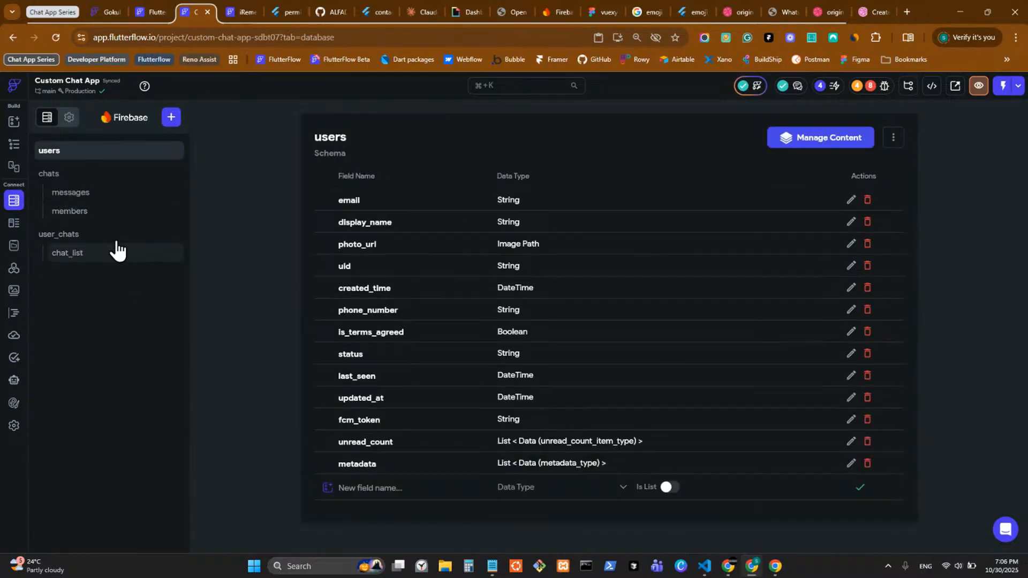
pyautogui.click(126, 199)
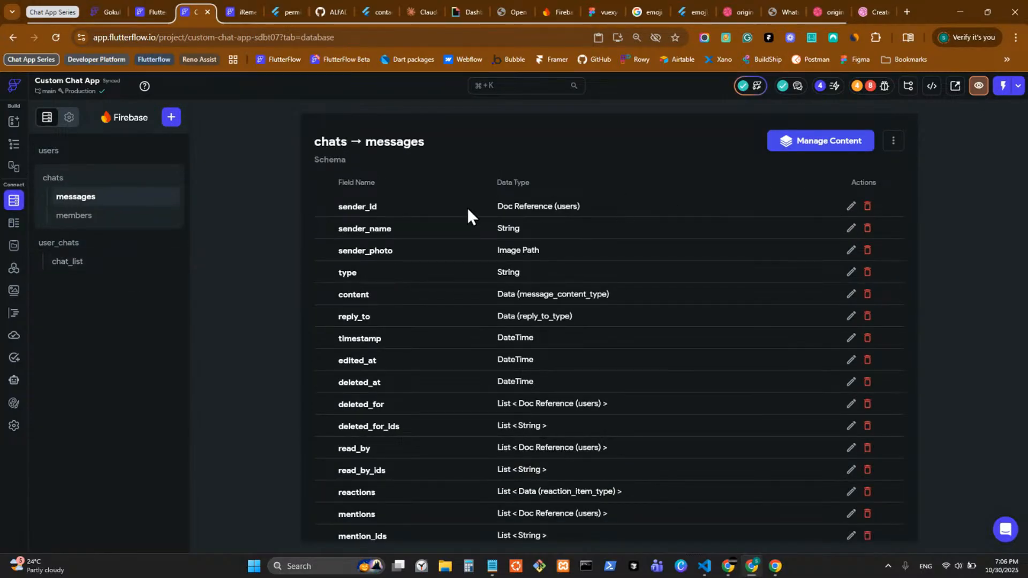
pyautogui.click(130, 178)
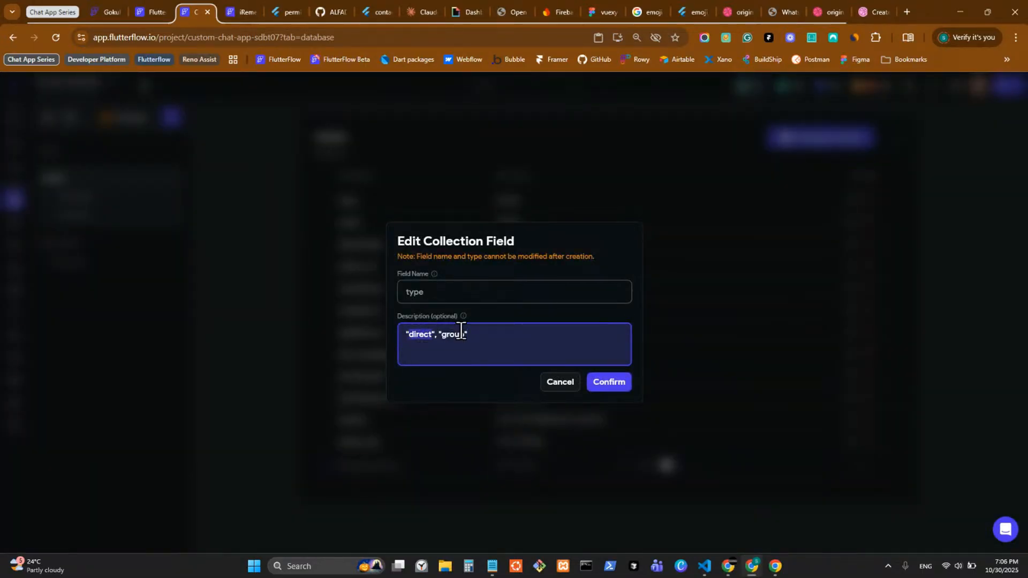
pyautogui.doubleClick(455, 334)
pyautogui.click(552, 385)
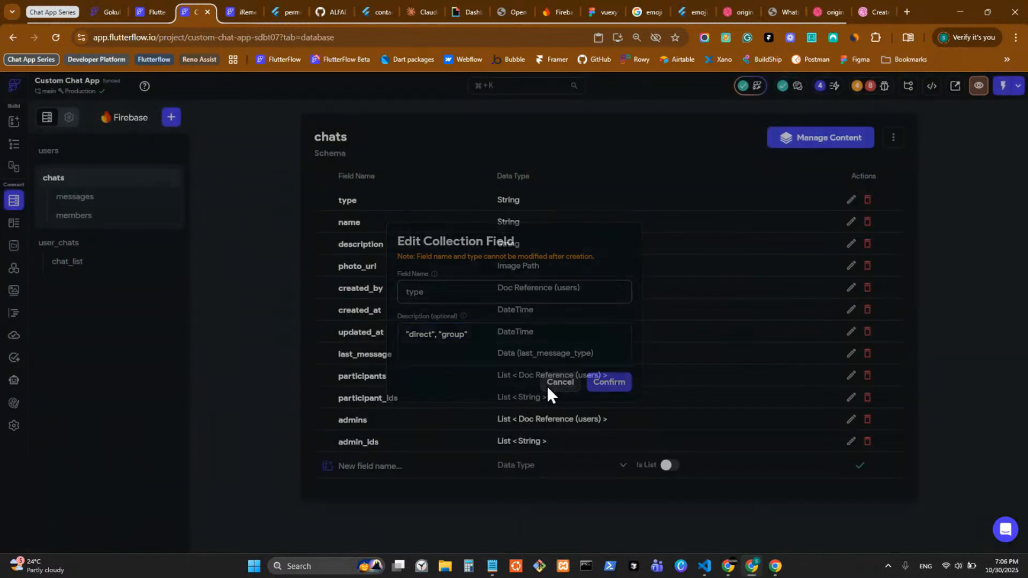
pyautogui.click(14, 147)
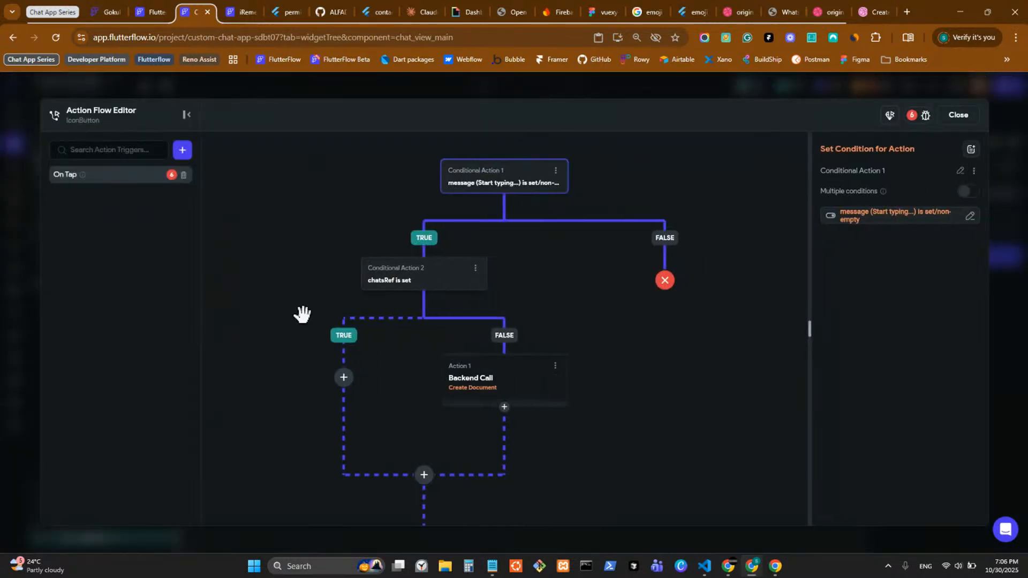
# Step: Set the chats Create Document's type field to the specific value 'direct'
pyautogui.click(589, 384)
pyautogui.click(860, 260)
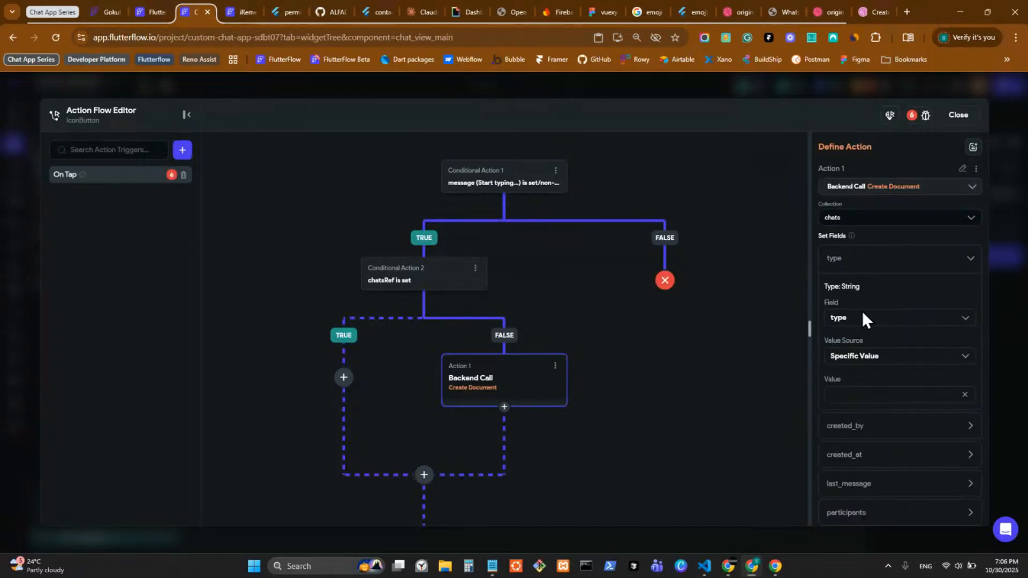
pyautogui.click(879, 356)
pyautogui.click(882, 382)
pyautogui.click(853, 395)
pyautogui.write('v')
pyautogui.moveTo(854, 398); pyautogui.dragTo(780, 395)
pyautogui.press('super+v')
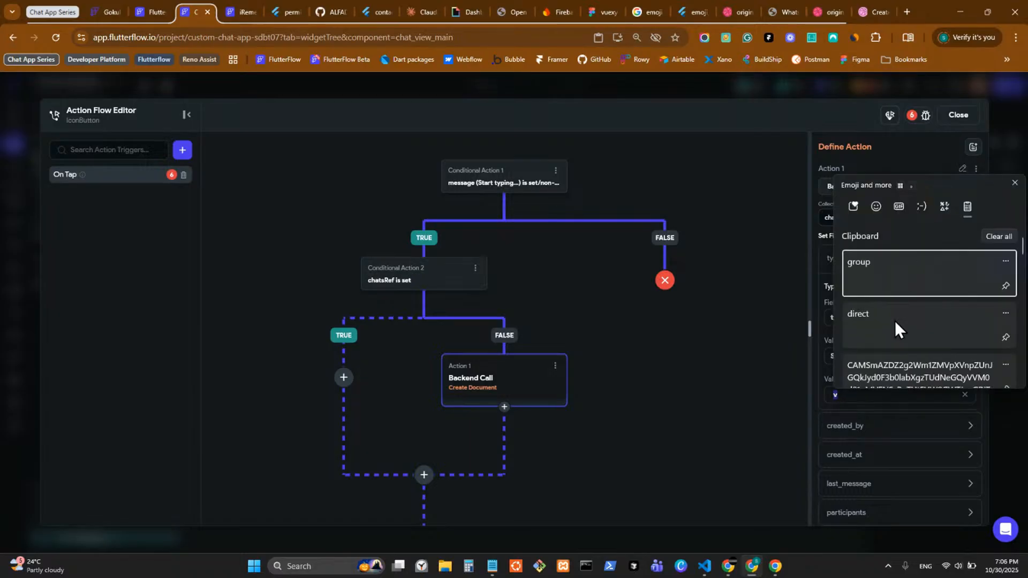
pyautogui.click(897, 342)
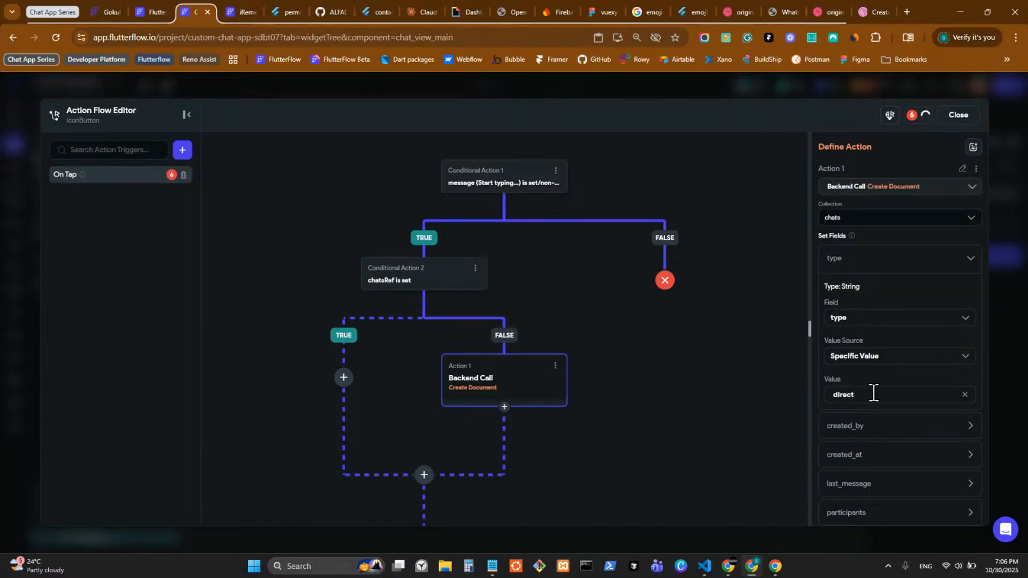
# Step: Set created_by to the authenticated user's reference
pyautogui.scroll(-1, 887, 439)
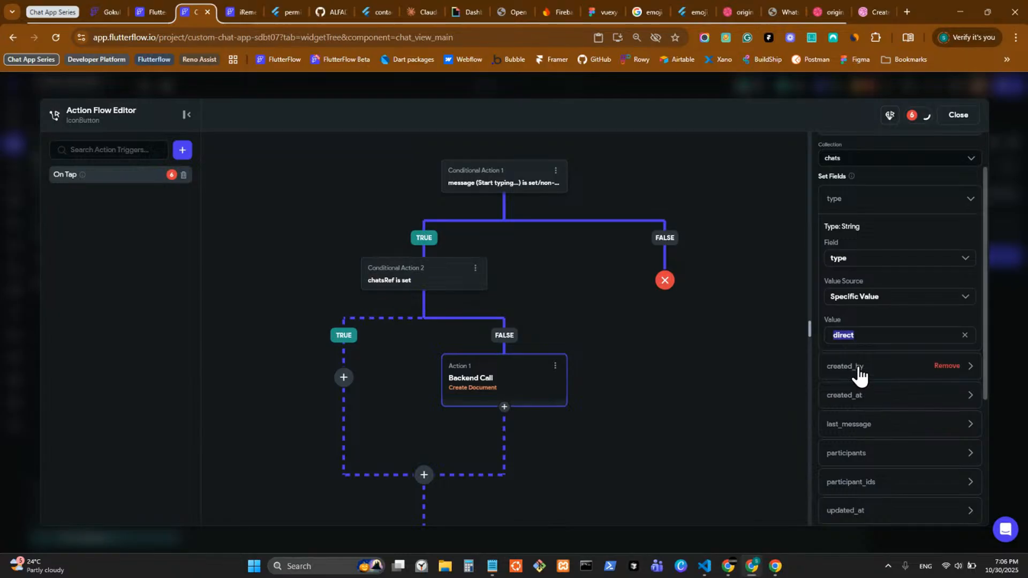
pyautogui.click(857, 370)
pyautogui.scroll(-1, 868, 420)
pyautogui.click(838, 396)
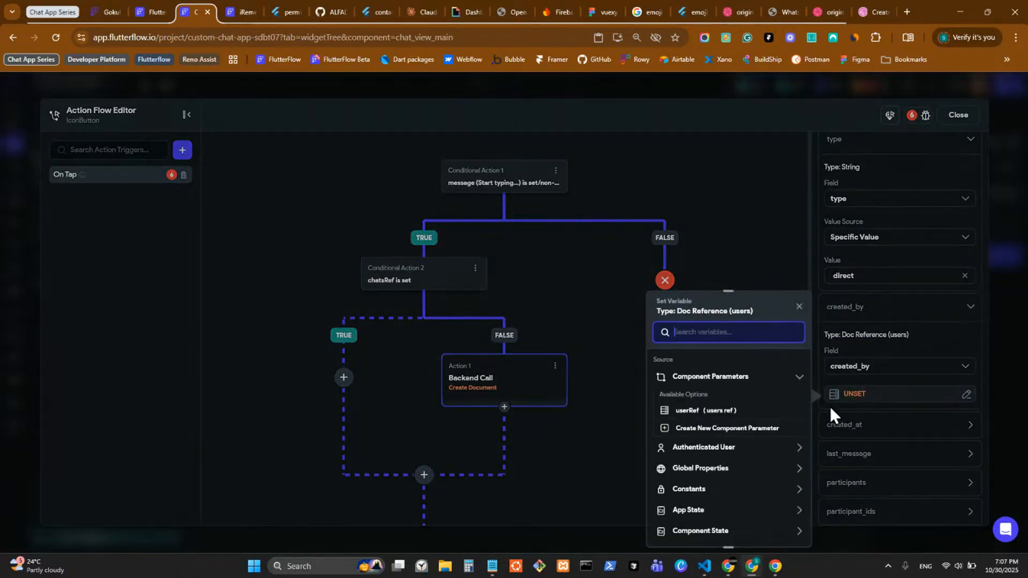
pyautogui.click(721, 448)
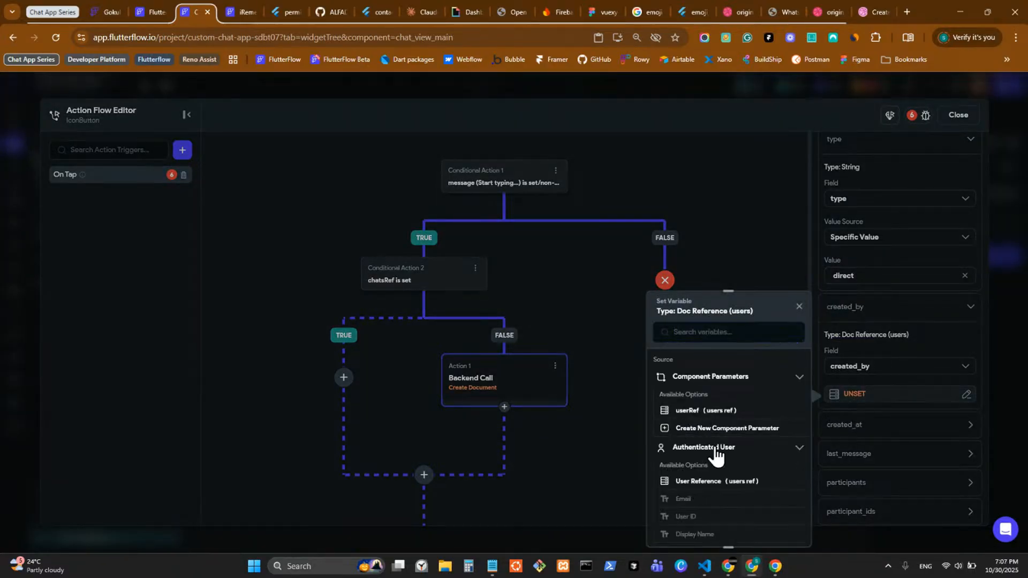
pyautogui.scroll(-1, 717, 431)
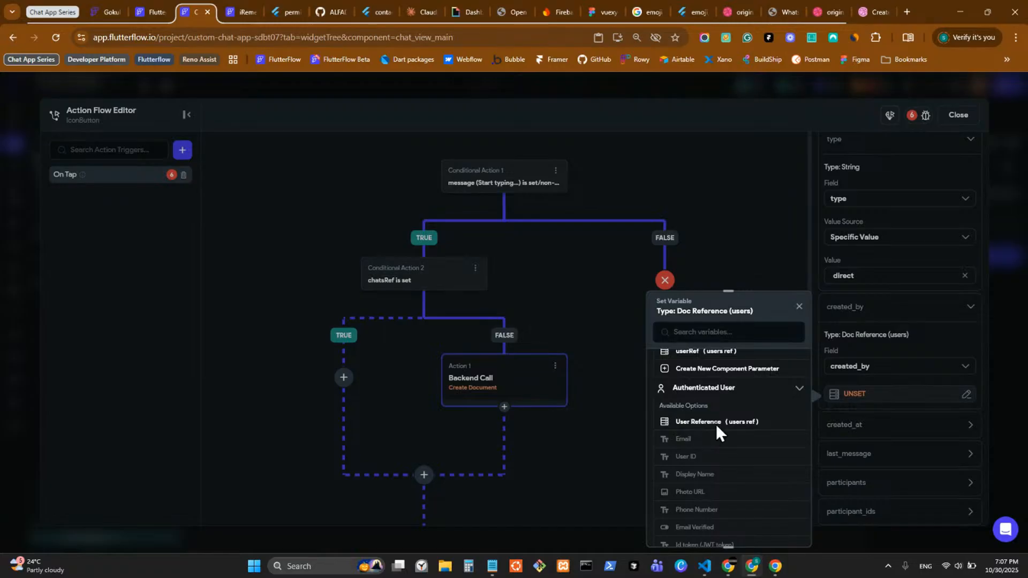
pyautogui.click(716, 425)
pyautogui.click(782, 528)
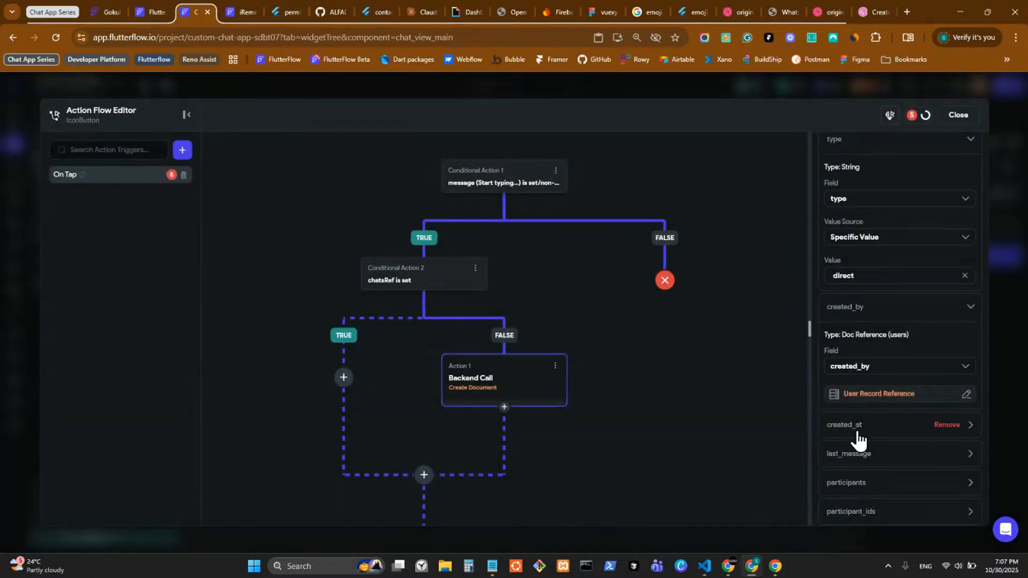
# Step: Set created_at to Global Properties > Current Time and expand the last_message field
pyautogui.click(857, 435)
pyautogui.click(853, 490)
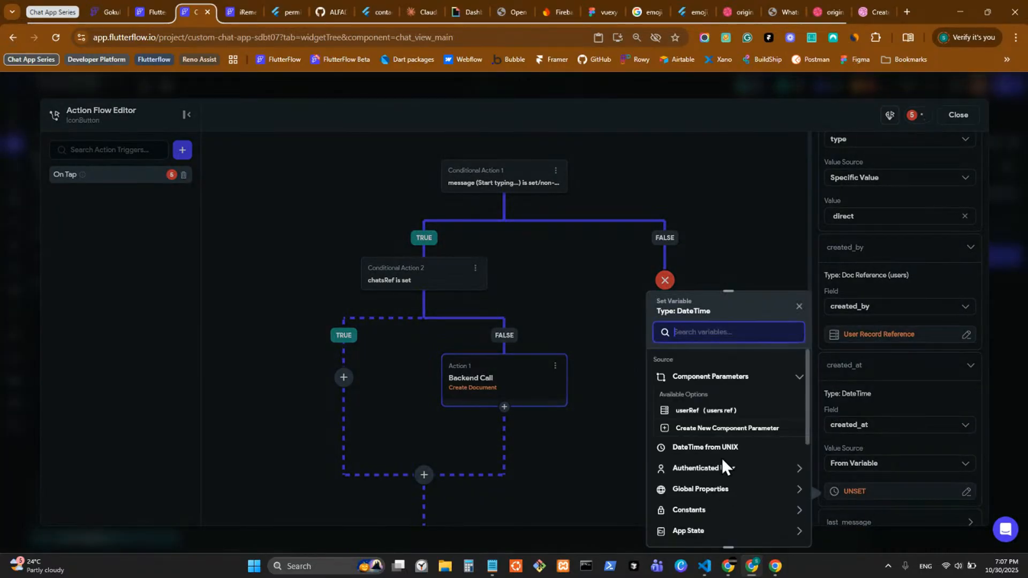
pyautogui.click(719, 494)
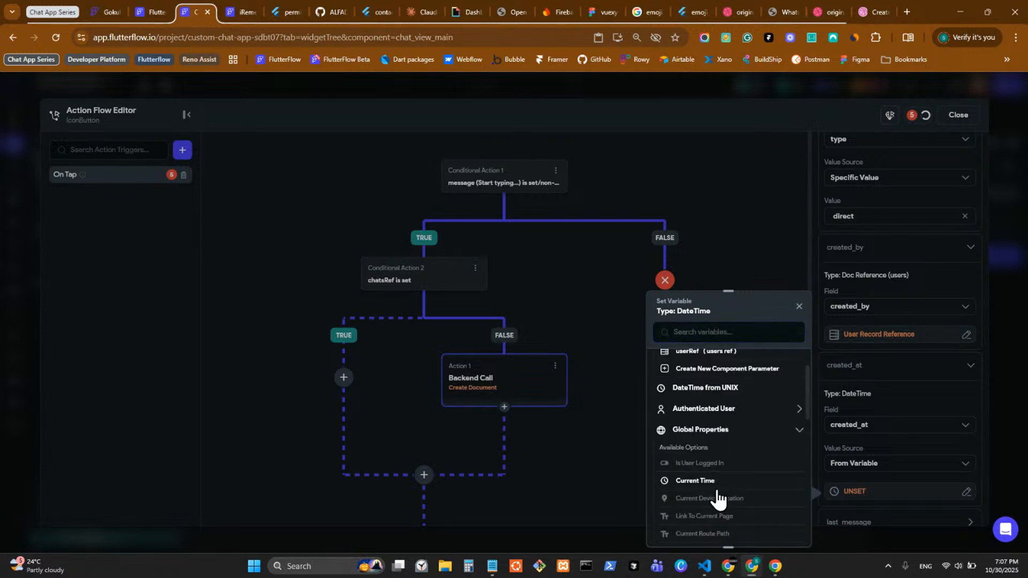
pyautogui.click(711, 482)
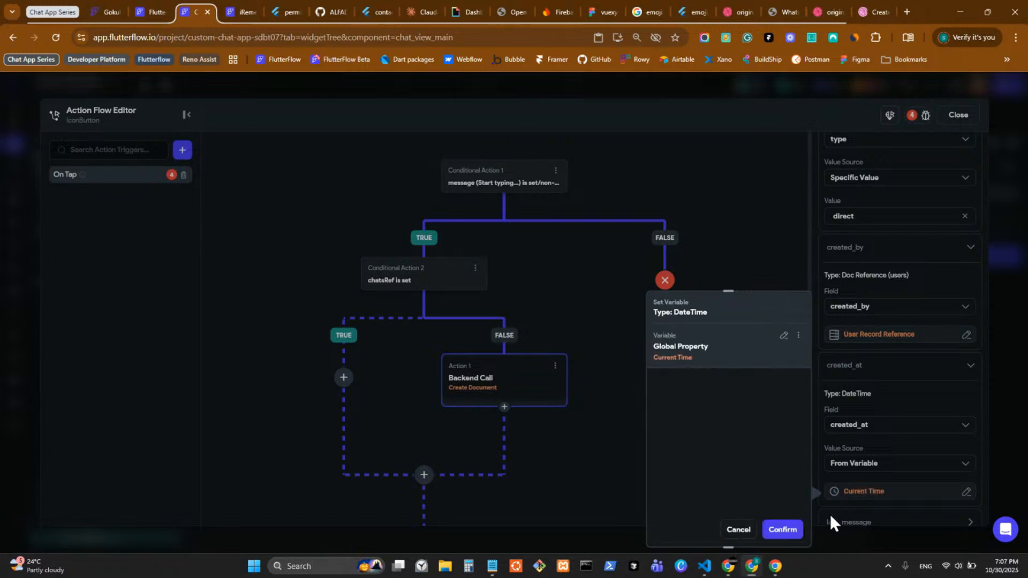
pyautogui.click(796, 532)
pyautogui.scroll(-1, 903, 448)
pyautogui.scroll(-1, 902, 448)
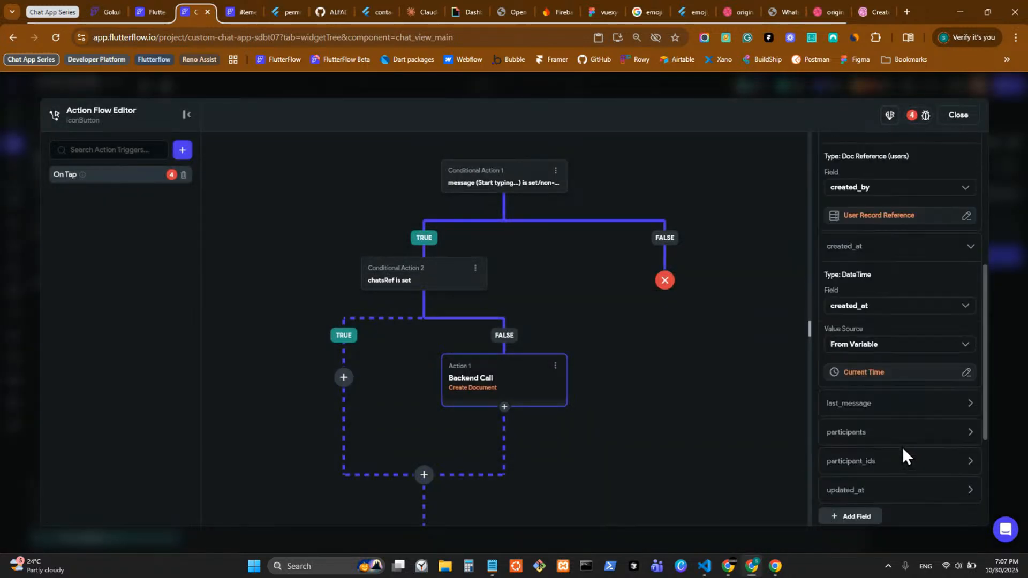
pyautogui.click(857, 406)
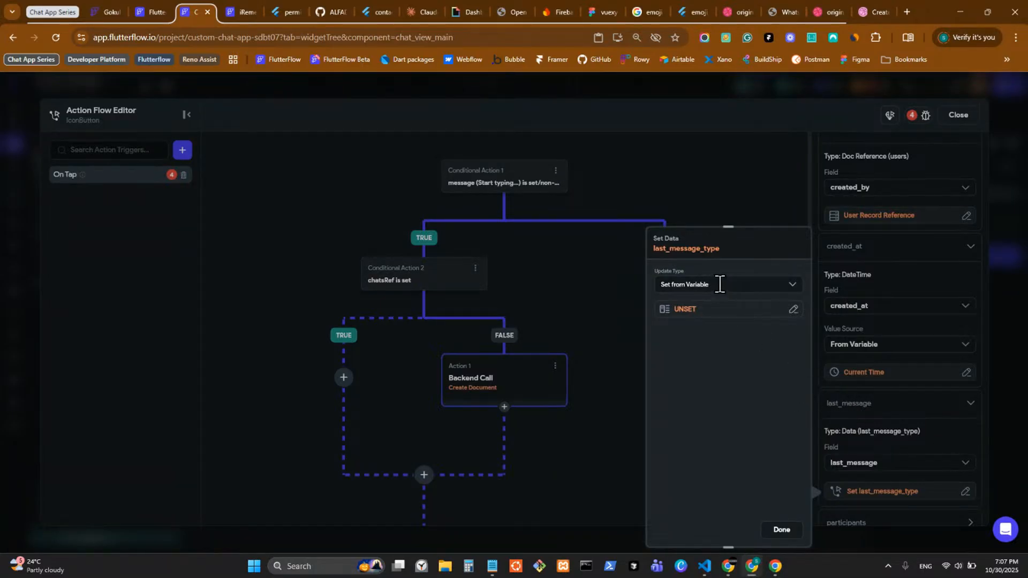
# Step: Switch last_message's update type to Set Individual Fields
pyautogui.click(705, 288)
pyautogui.click(706, 335)
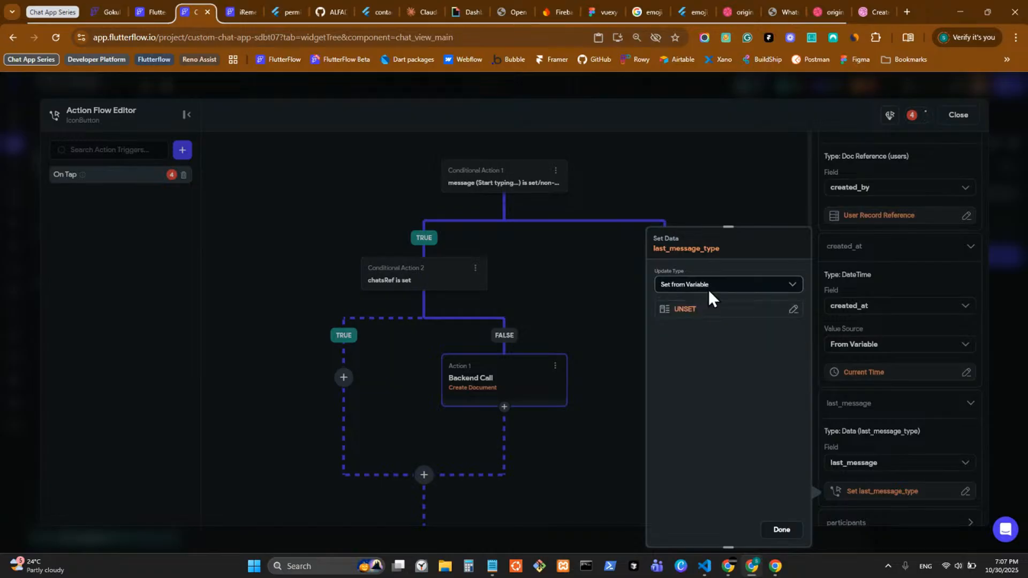
pyautogui.click(709, 289)
pyautogui.click(710, 312)
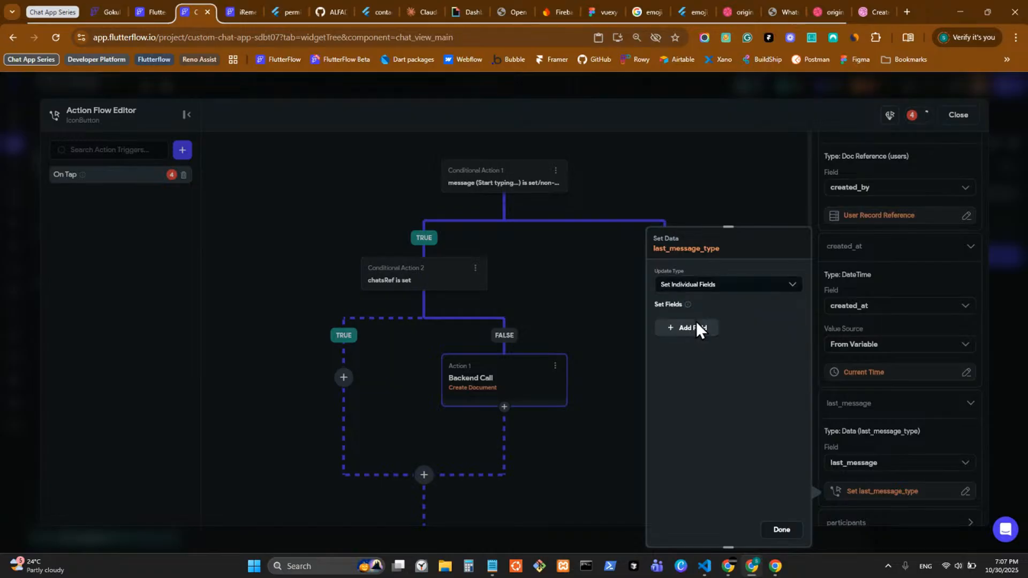
# Step: Add text, sender_id, sender_name, timestamp, type and is_read fields to last_message, expanding type
pyautogui.click(695, 329)
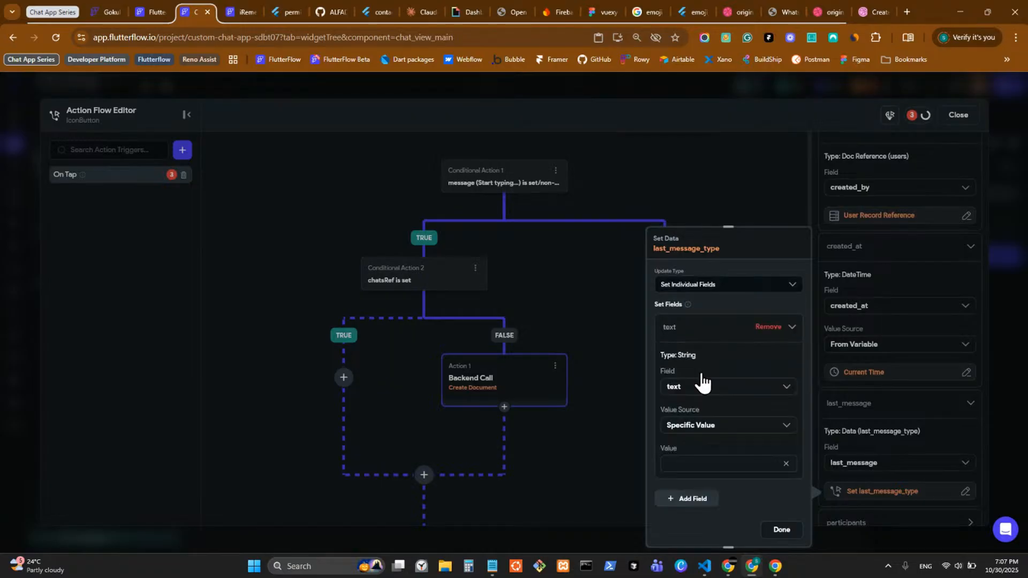
pyautogui.click(695, 506)
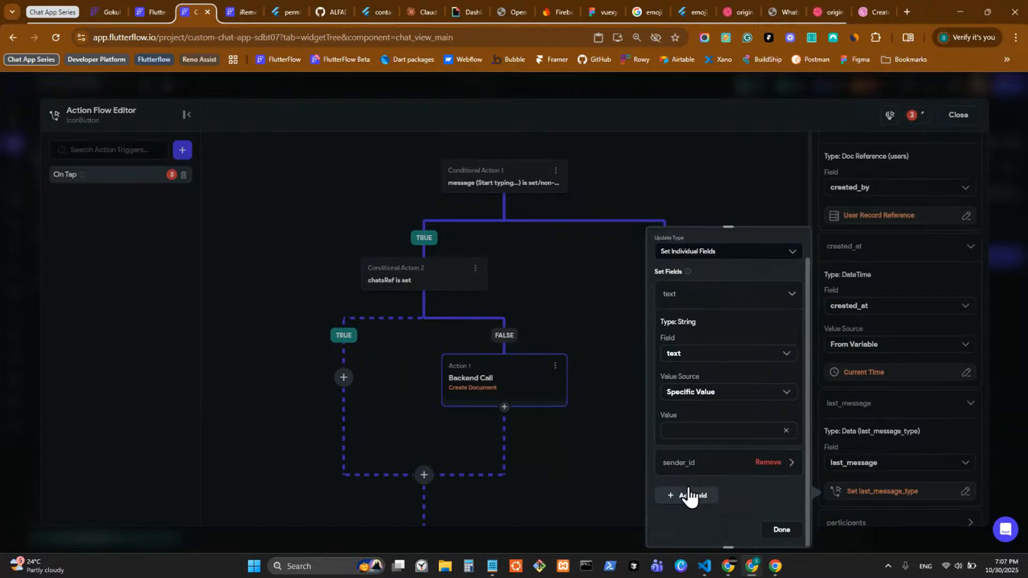
pyautogui.click(690, 496)
pyautogui.click(690, 497)
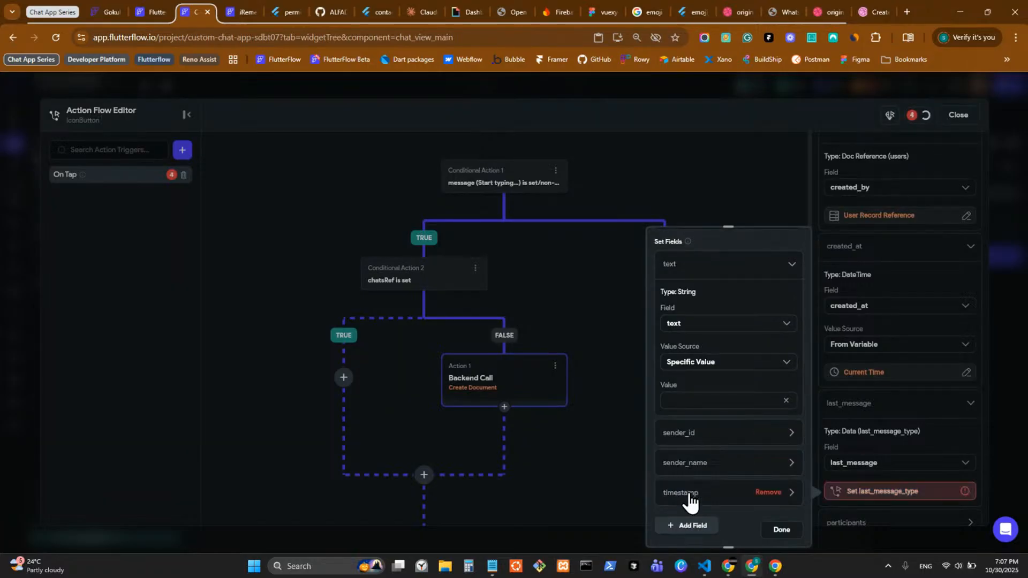
pyautogui.click(690, 497)
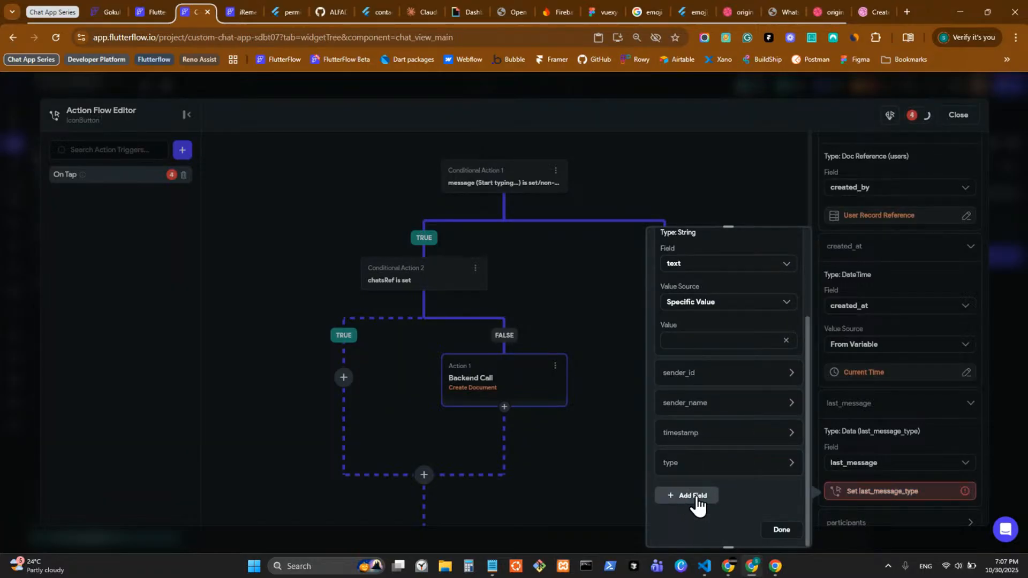
pyautogui.click(694, 500)
pyautogui.click(690, 460)
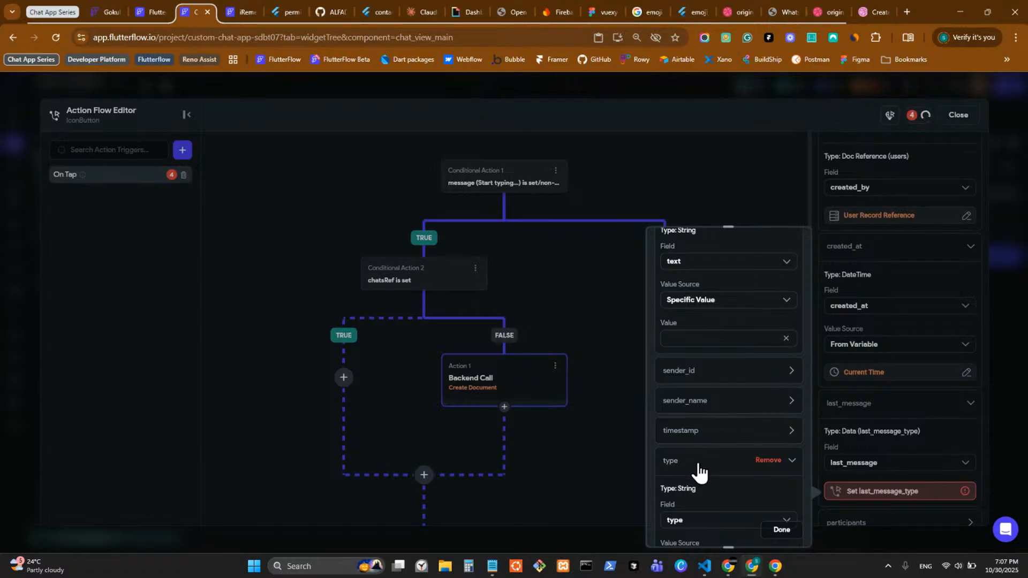
pyautogui.scroll(-3, 713, 474)
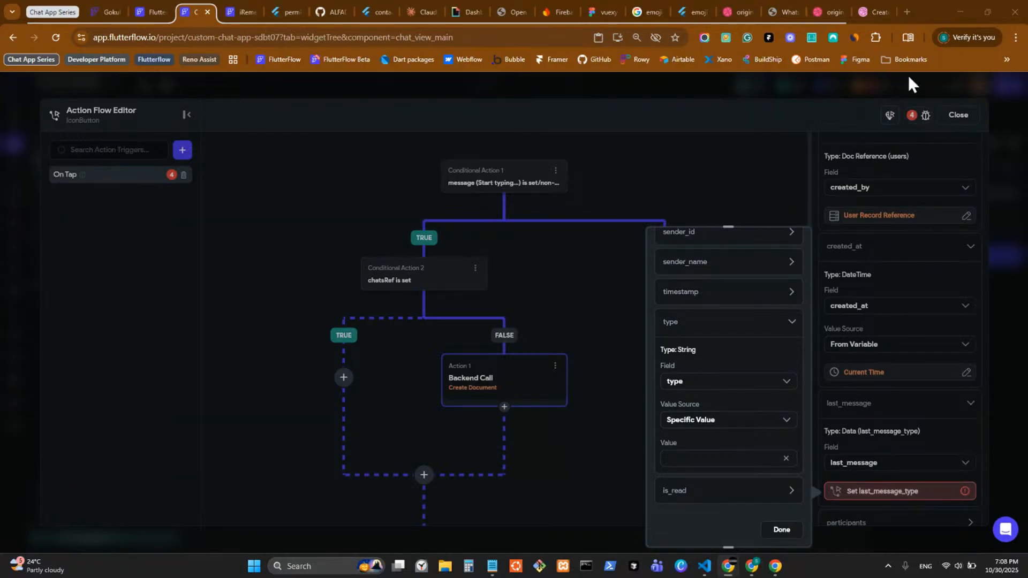
# Step: Load the Notion FlutterFlow Custom Chat Schema page in a new tab beside the project
pyautogui.click(907, 13)
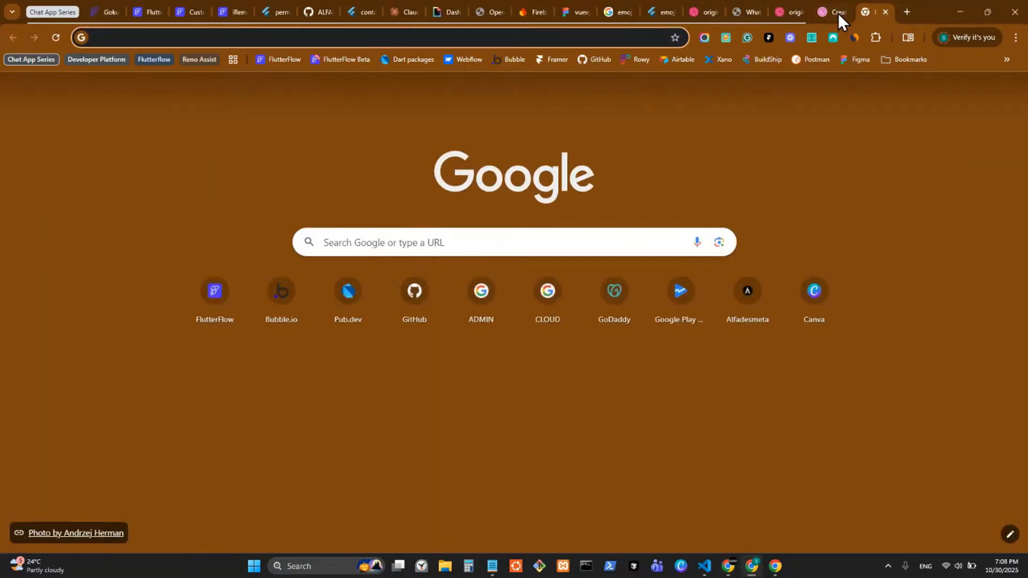
pyautogui.click(789, 15)
pyautogui.click(874, 13)
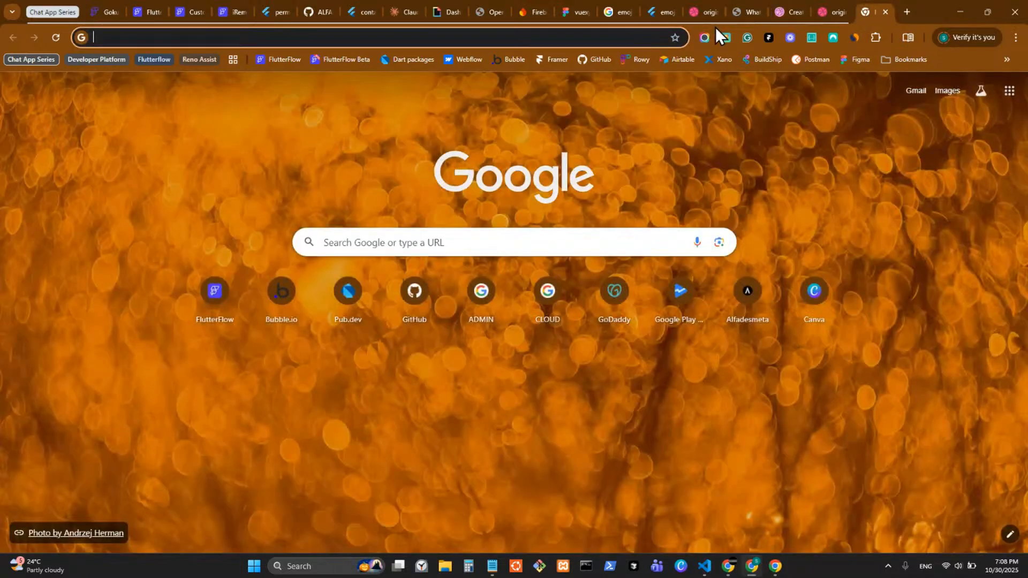
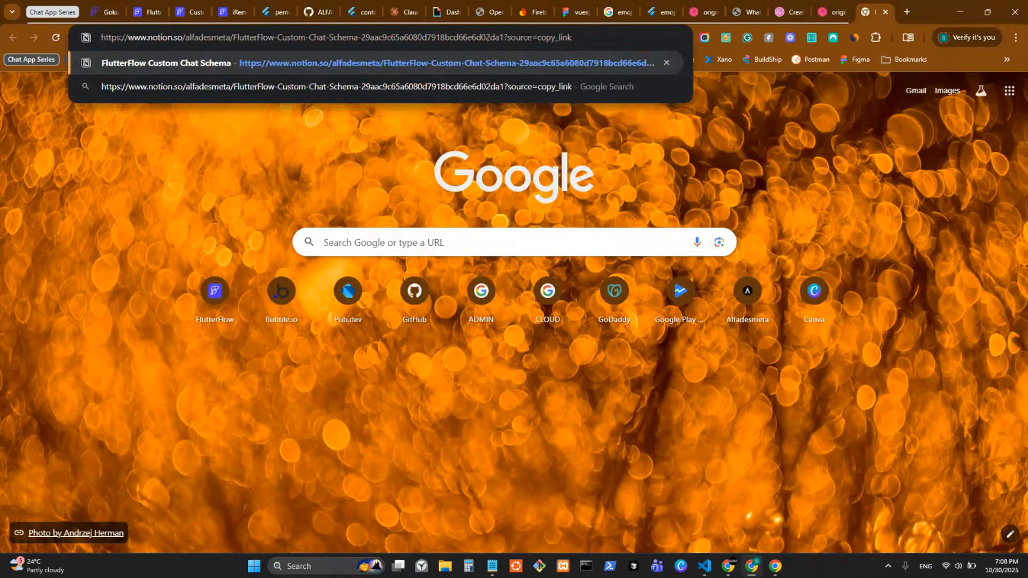
pyautogui.press('Return')
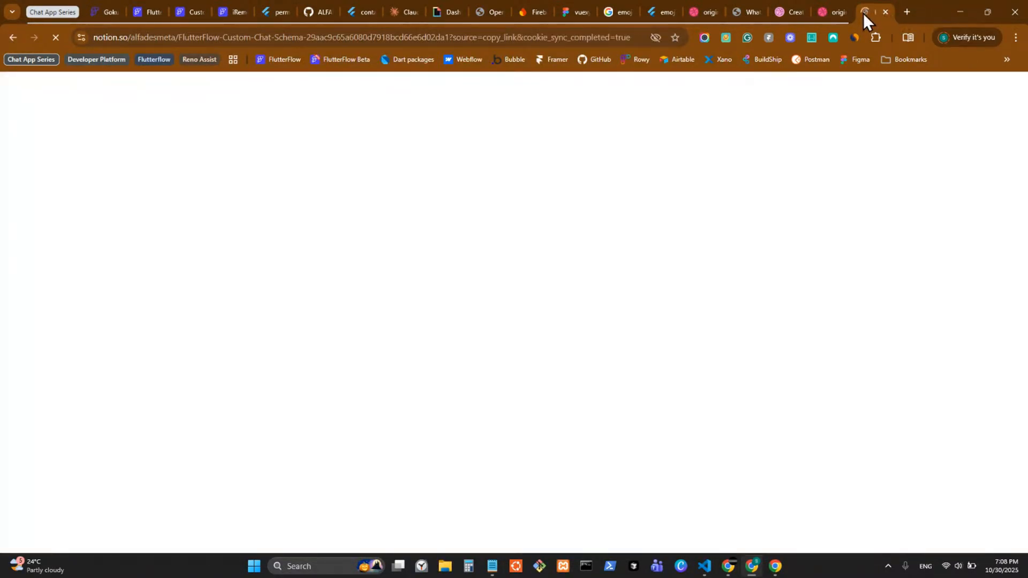
pyautogui.moveTo(863, 13); pyautogui.dragTo(225, 10)
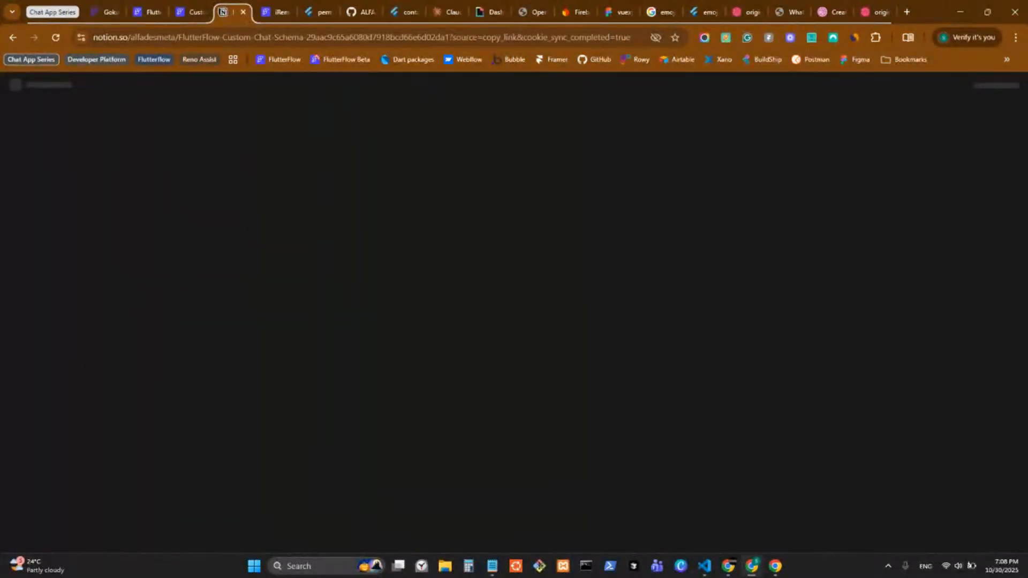
pyautogui.hotkey('alt', 'Tab')
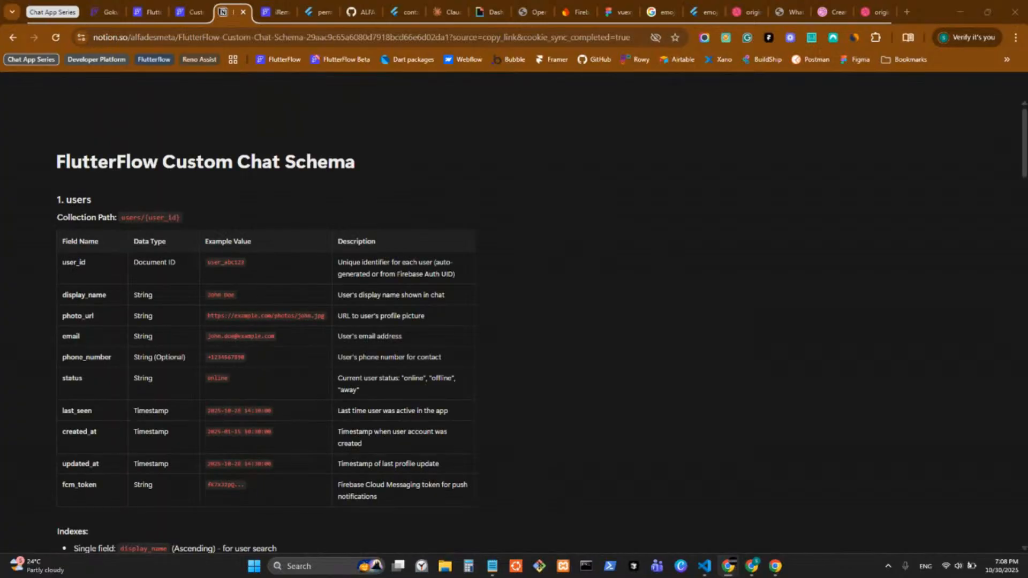
# Step: Review the schema's 2. chats table, then return to the FlutterFlow action editor
pyautogui.scroll(-4, 283, 416)
pyautogui.scroll(-8, 279, 396)
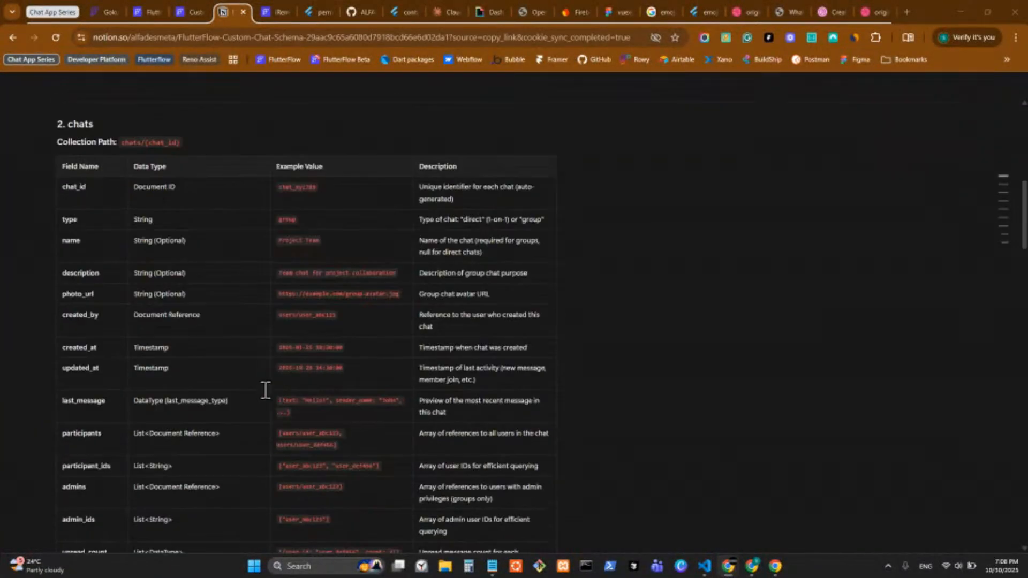
pyautogui.scroll(2, 172, 248)
pyautogui.scroll(-1, 172, 248)
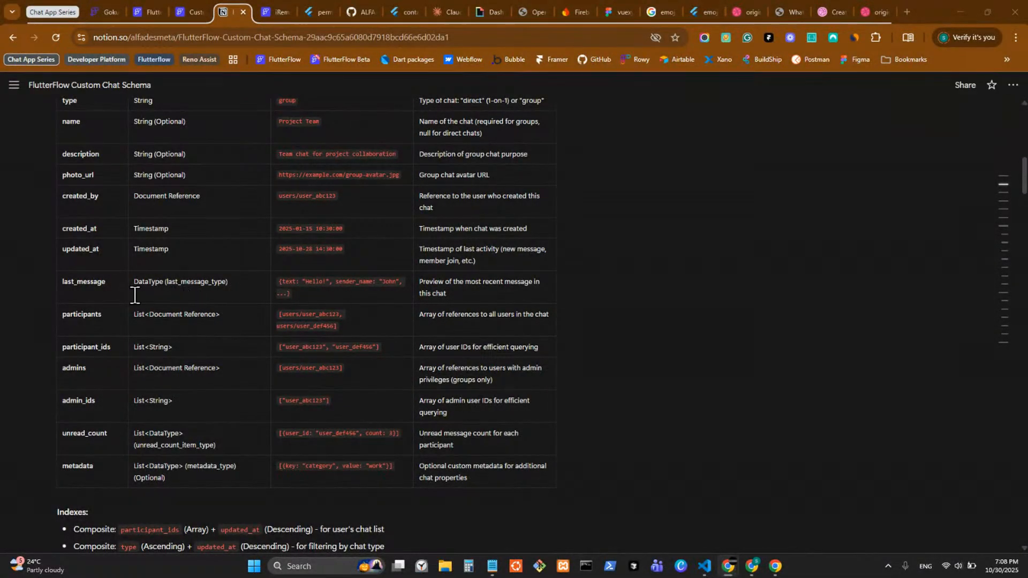
pyautogui.scroll(1, 134, 271)
pyautogui.scroll(-1, 141, 322)
pyautogui.scroll(1, 84, 269)
pyautogui.click(187, 16)
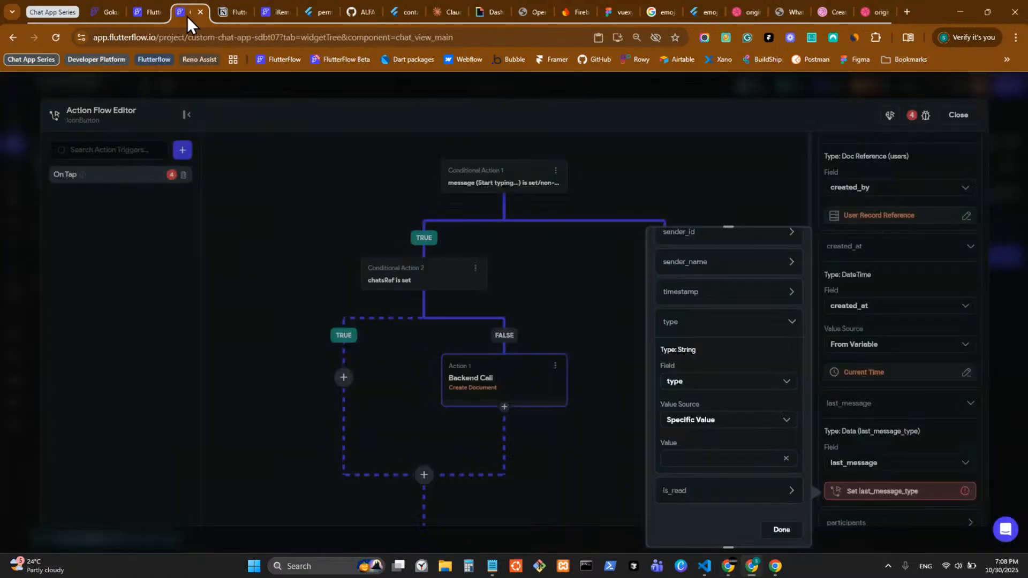
# Step: Switch to the Notion schema and scroll to the DataType 1: last_message_type table's six fields
pyautogui.scroll(4, 728, 331)
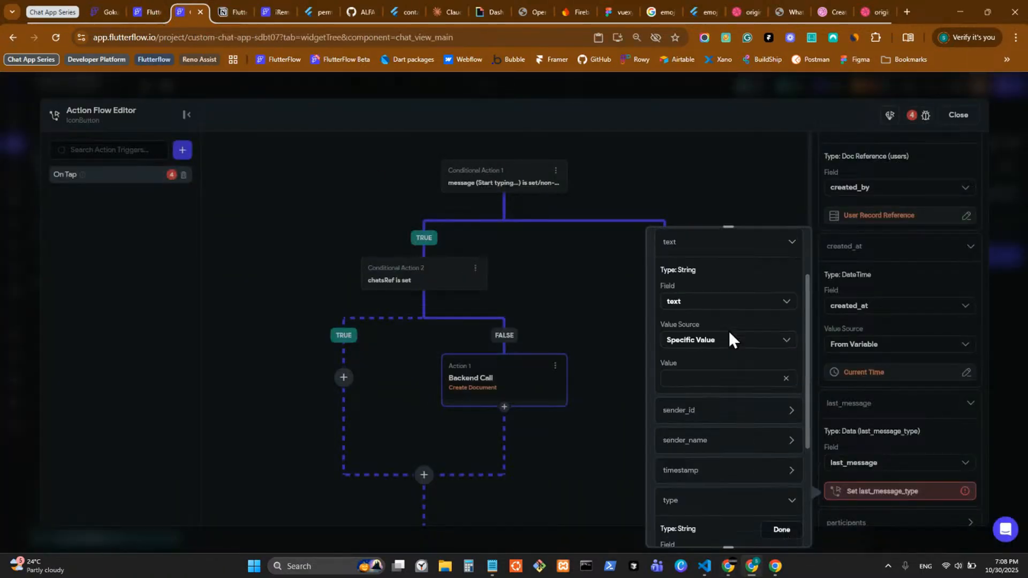
pyautogui.click(233, 13)
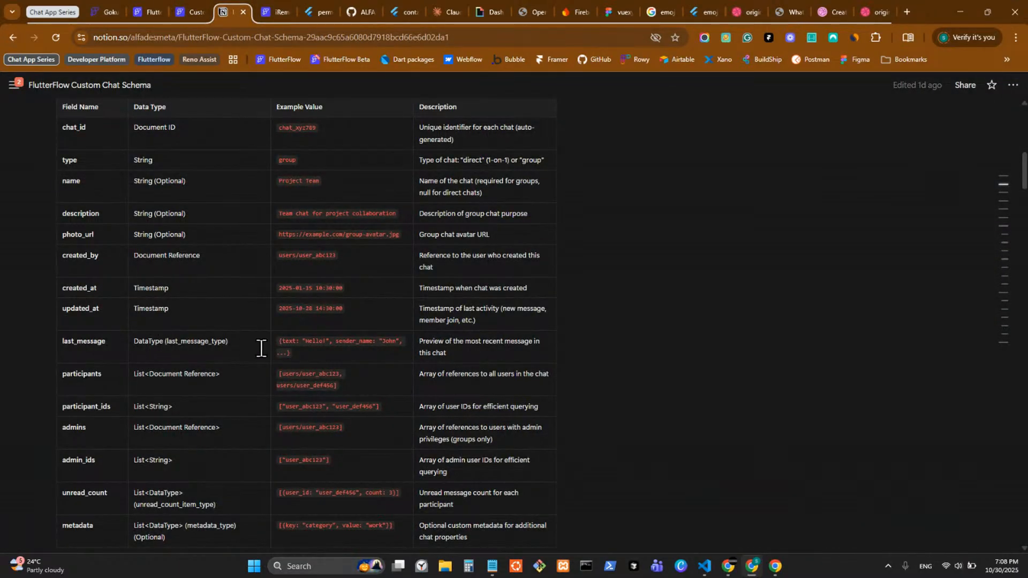
pyautogui.scroll(-20, 378, 364)
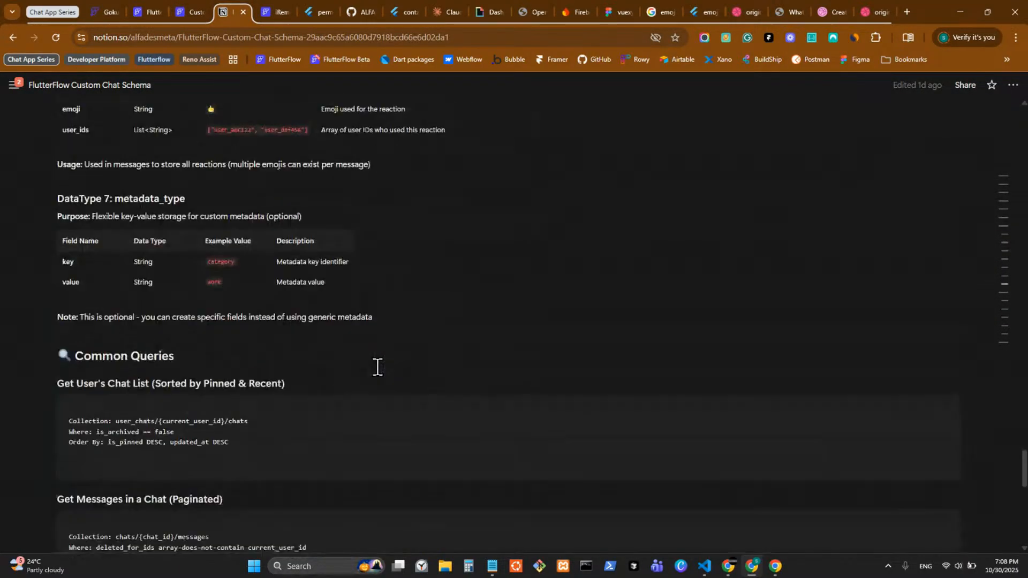
pyautogui.scroll(5, 378, 368)
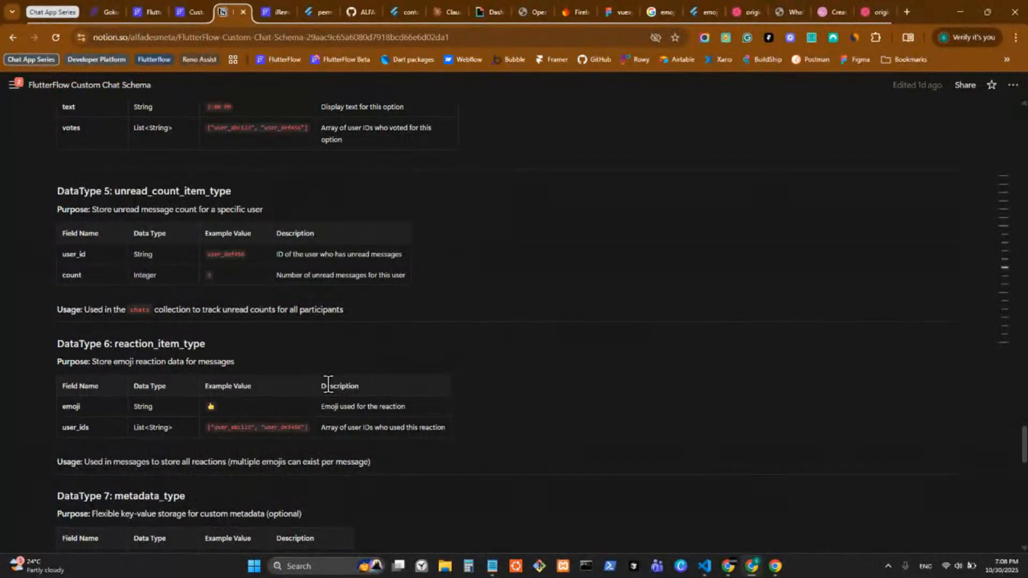
pyautogui.scroll(-4, 221, 359)
pyautogui.scroll(10, 145, 304)
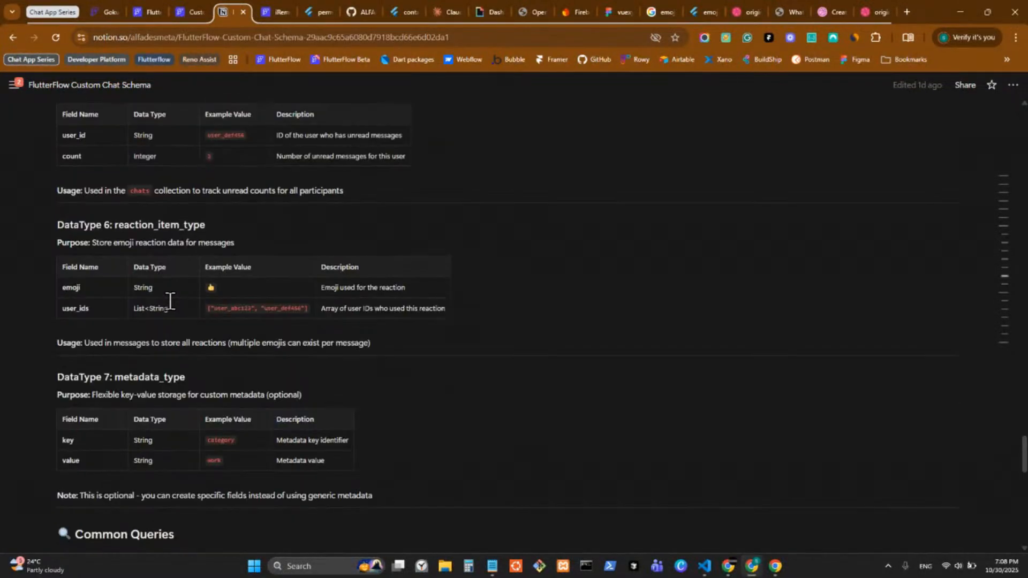
pyautogui.scroll(17, 165, 296)
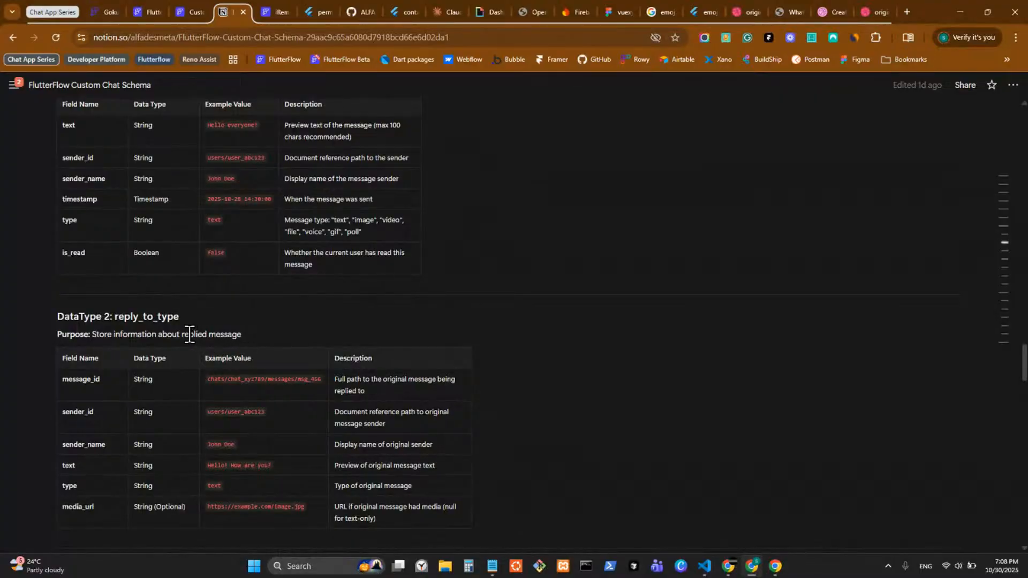
pyautogui.scroll(3, 189, 334)
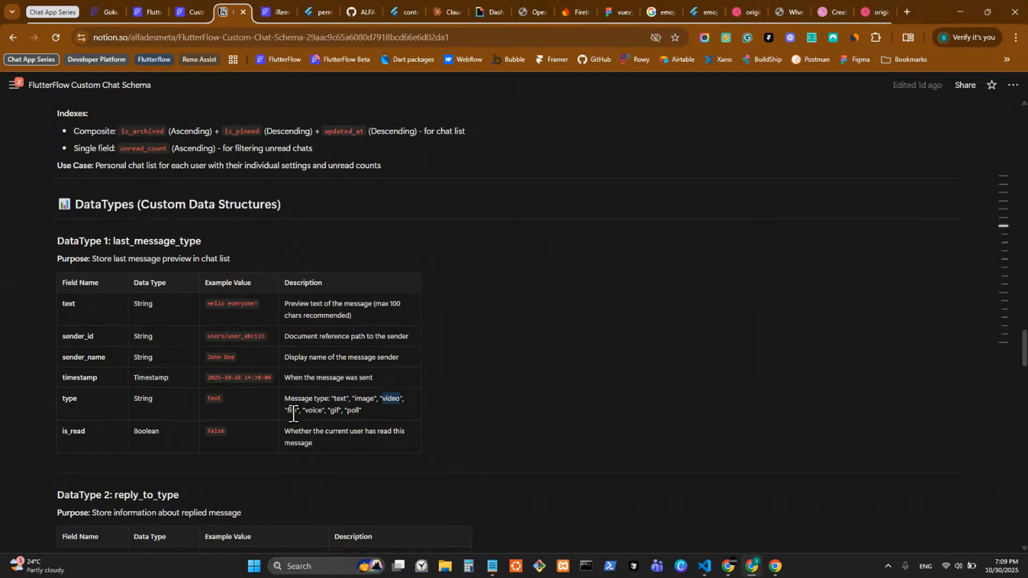
# Step: Read the file and text type values in Notion's last_message_type schema, then return to FlutterFlow
pyautogui.doubleClick(293, 411)
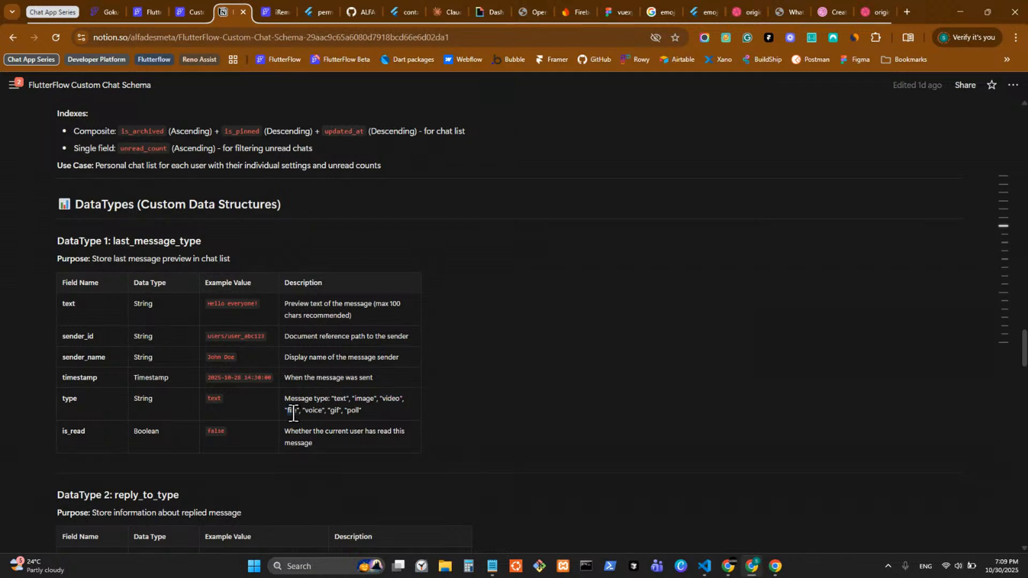
pyautogui.click(339, 404)
pyautogui.doubleClick(339, 399)
pyautogui.click(191, 21)
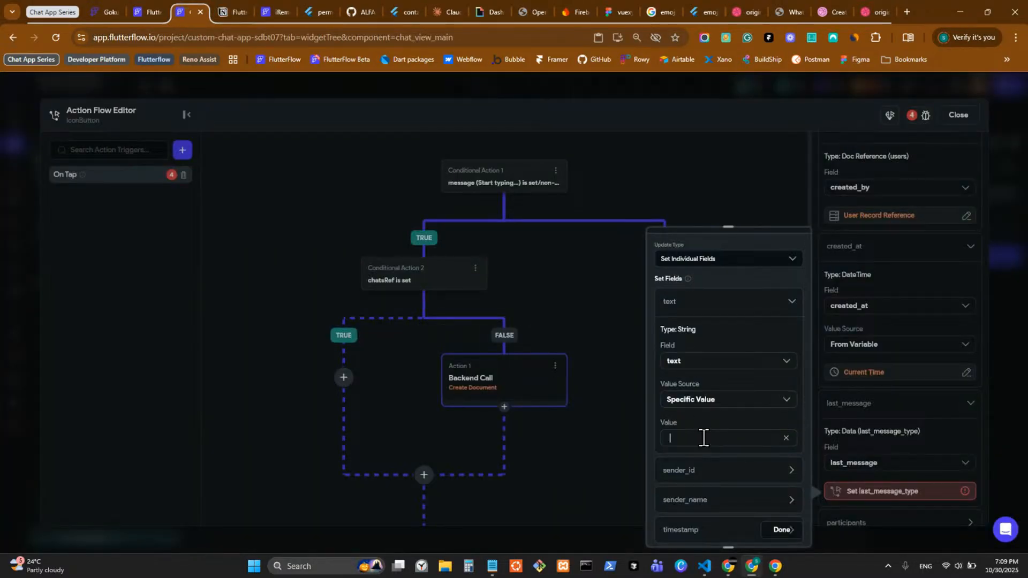
# Step: Set last_message's text field to the message input's Widget State value
pyautogui.click(722, 400)
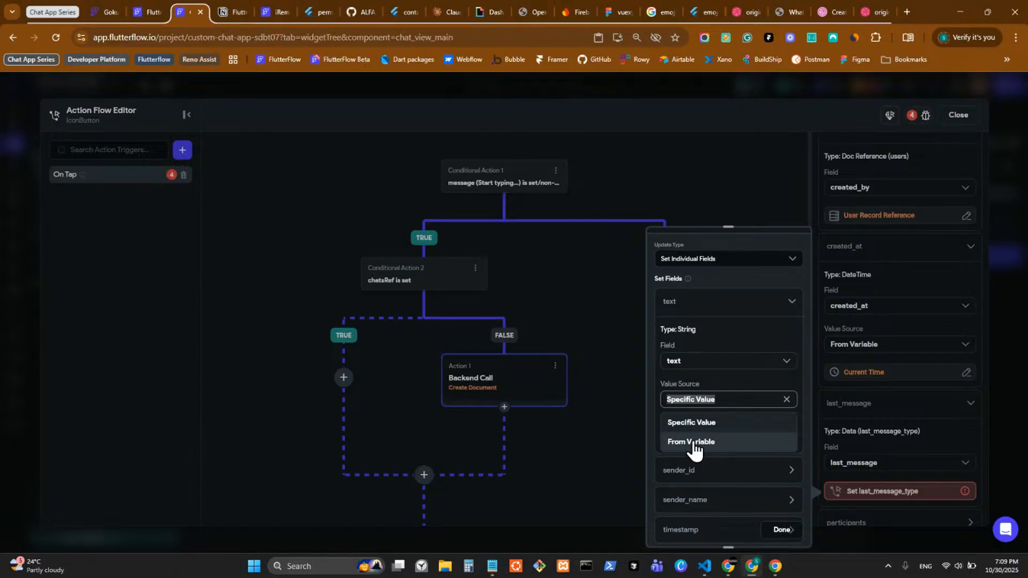
pyautogui.click(718, 442)
pyautogui.click(691, 429)
pyautogui.scroll(-1, 536, 501)
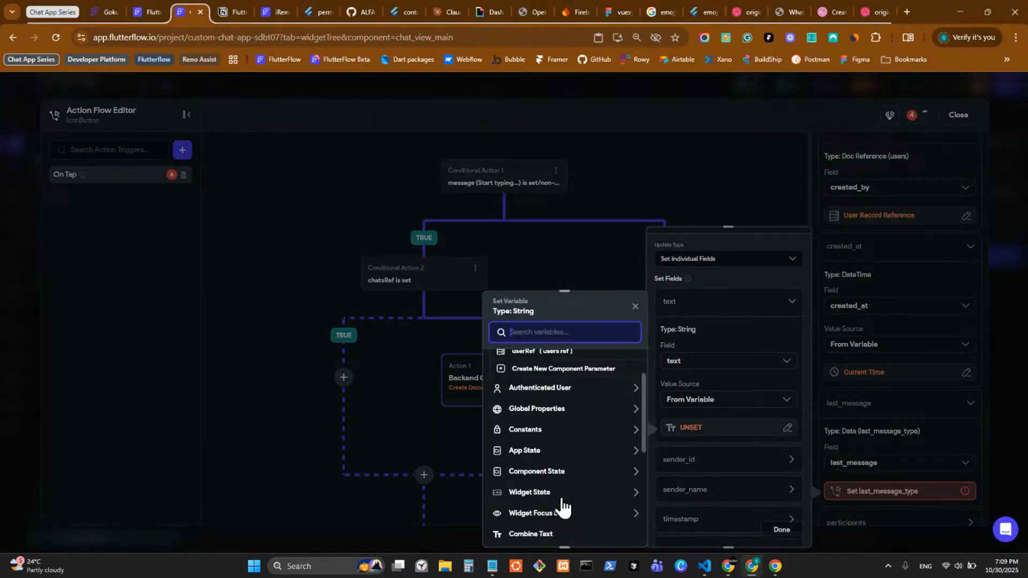
pyautogui.click(562, 499)
pyautogui.scroll(-1, 554, 491)
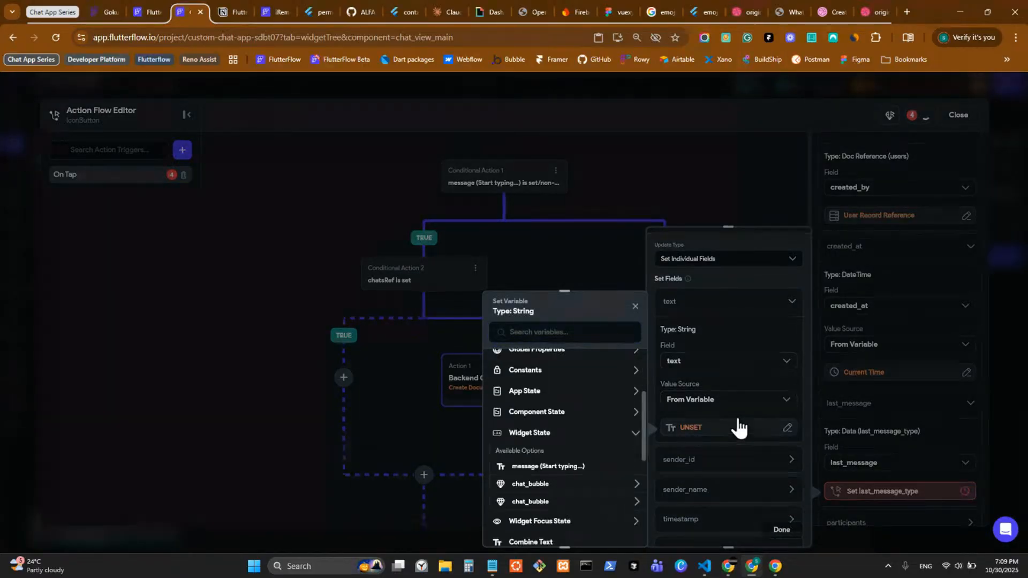
pyautogui.click(548, 467)
# Step: Set sender_id to the authenticated user's reference Document ID
pyautogui.click(696, 461)
pyautogui.scroll(-1, 701, 461)
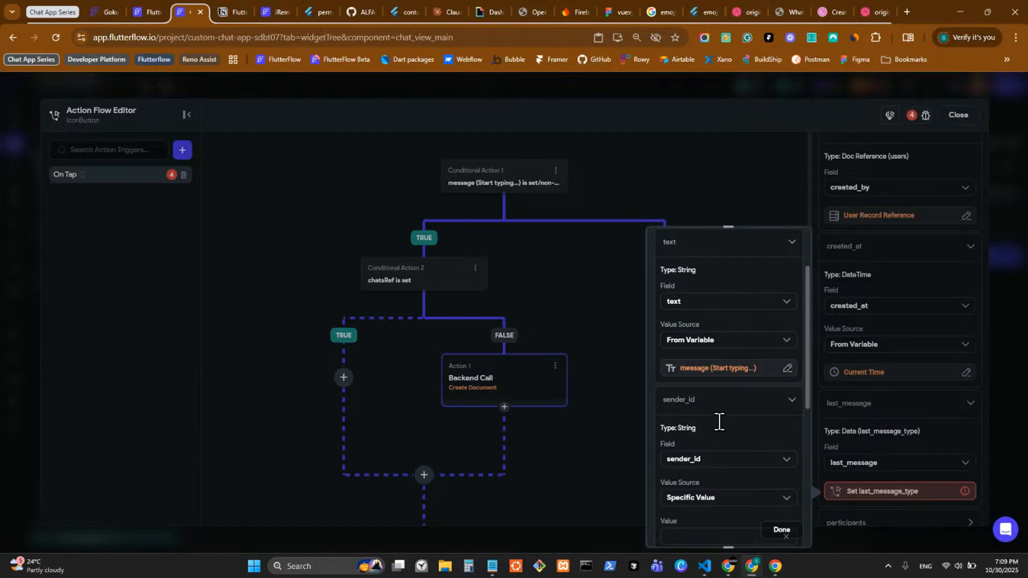
pyautogui.scroll(-1, 718, 423)
pyautogui.scroll(3, 718, 326)
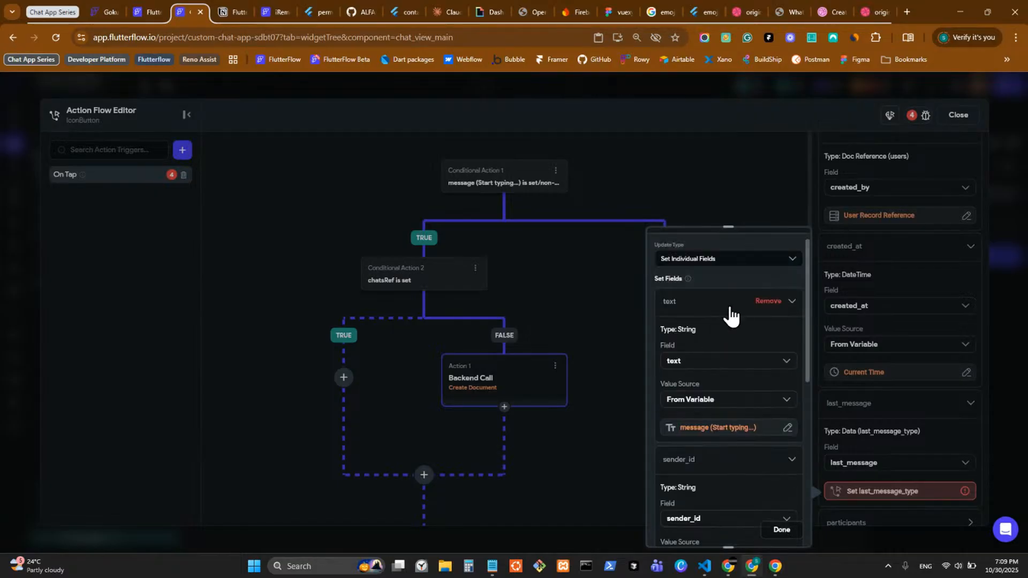
pyautogui.scroll(1, 714, 325)
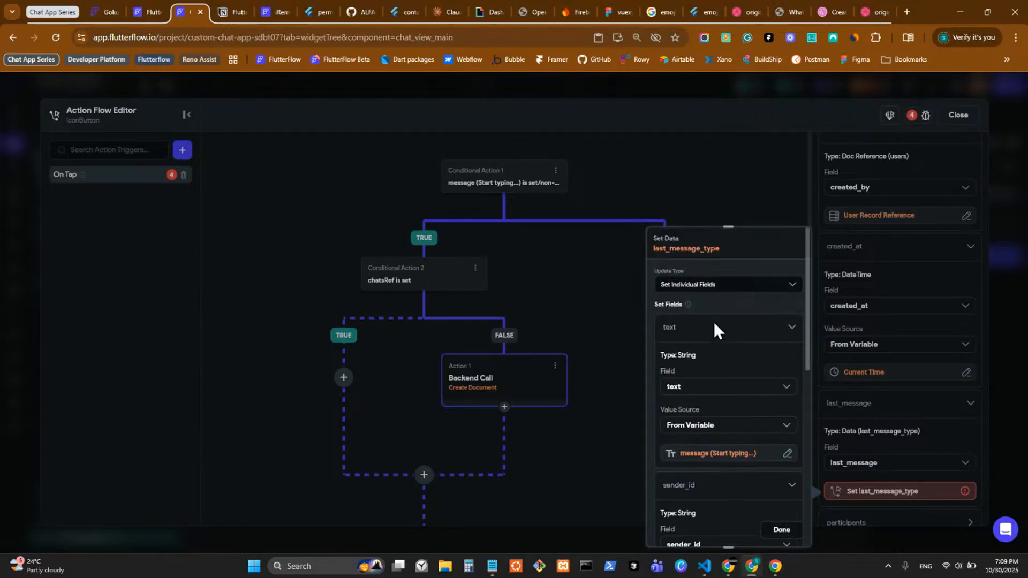
pyautogui.click(240, 9)
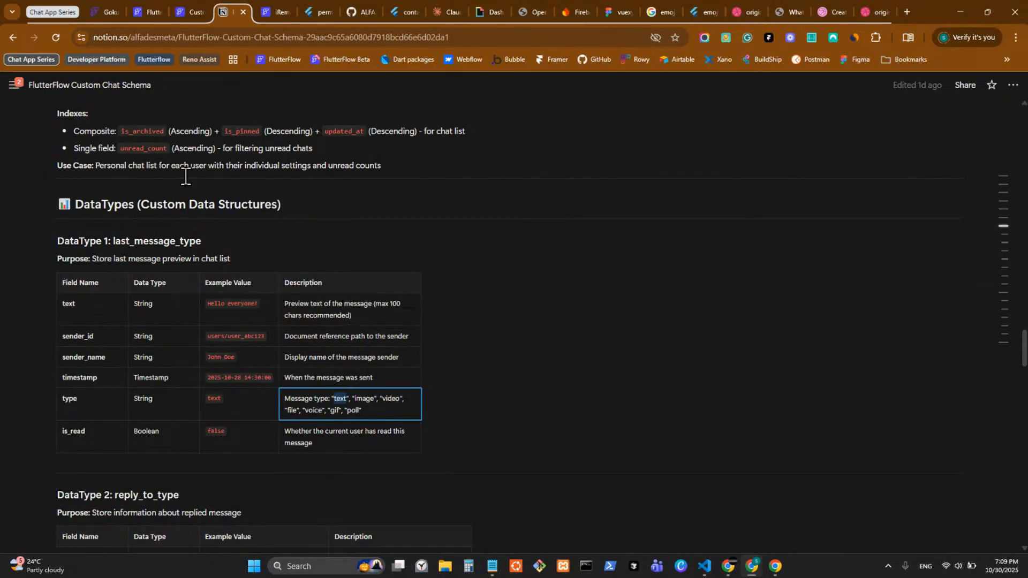
pyautogui.click(191, 14)
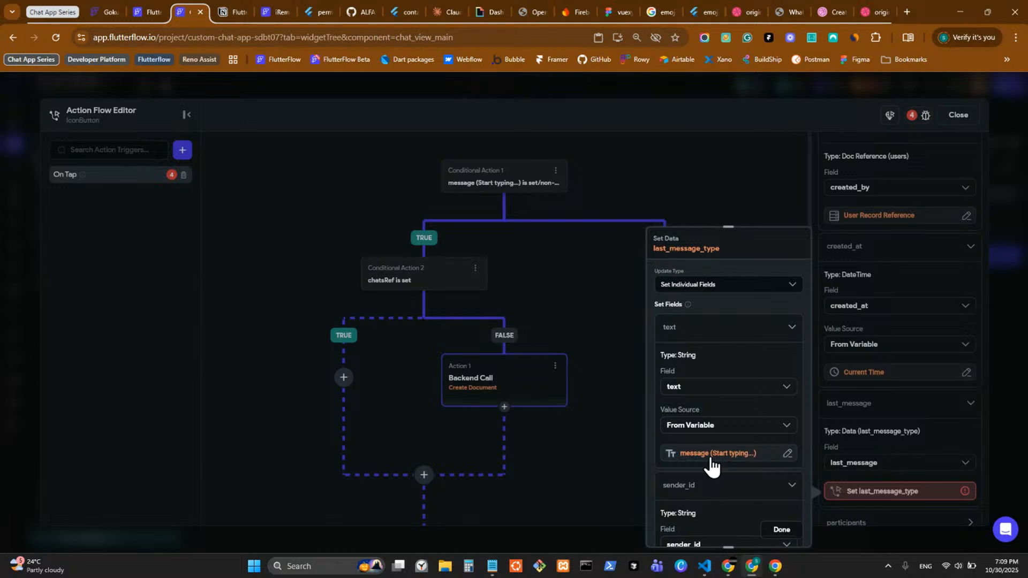
pyautogui.scroll(-3, 712, 464)
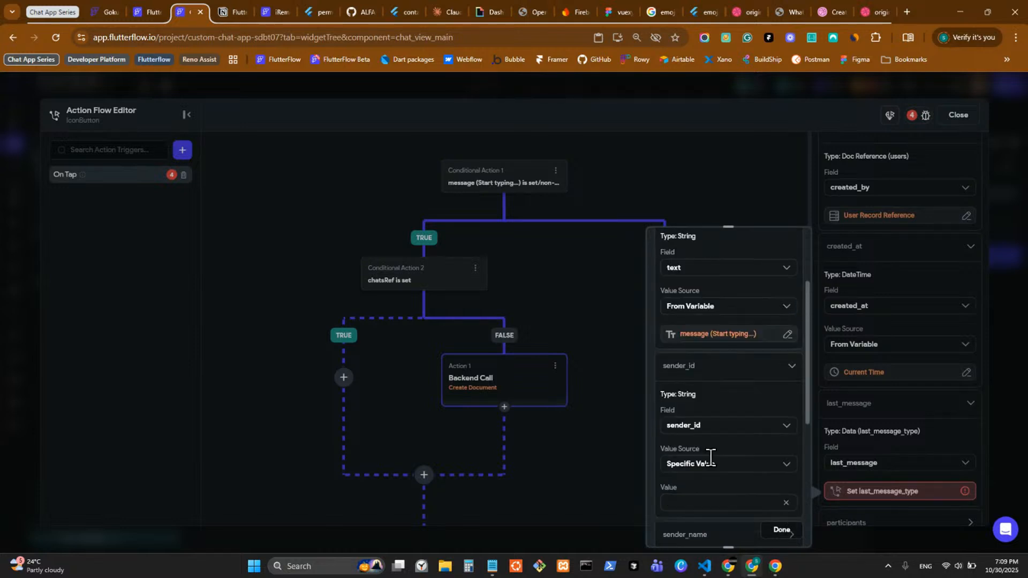
pyautogui.click(712, 463)
pyautogui.click(712, 449)
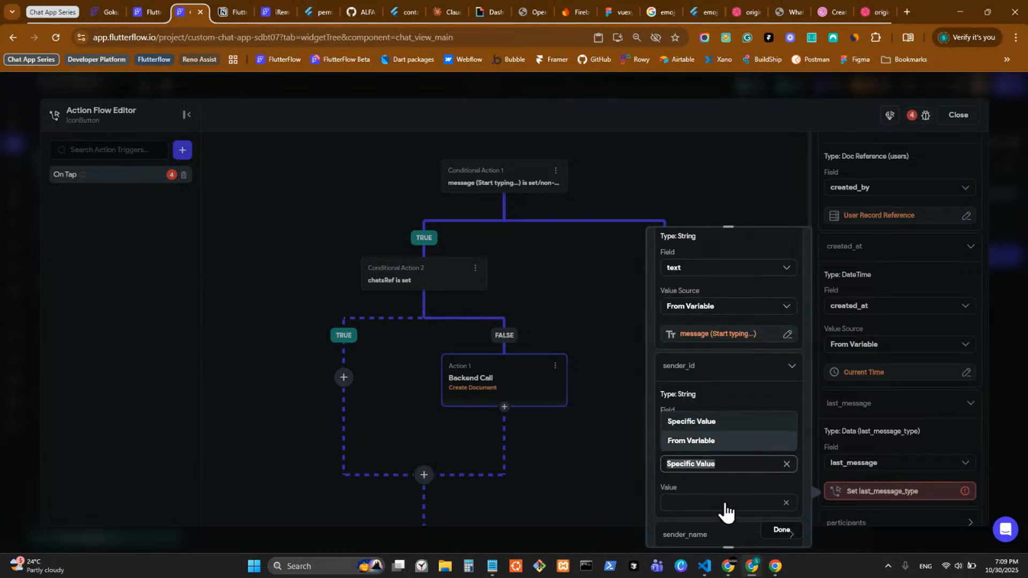
pyautogui.scroll(-1, 717, 499)
pyautogui.click(693, 440)
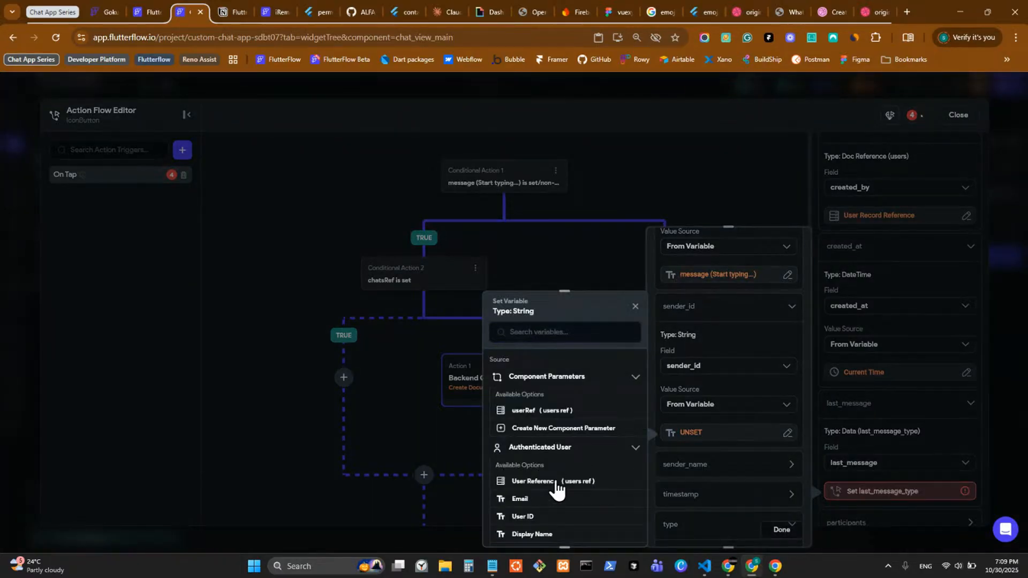
pyautogui.click(557, 485)
pyautogui.click(582, 399)
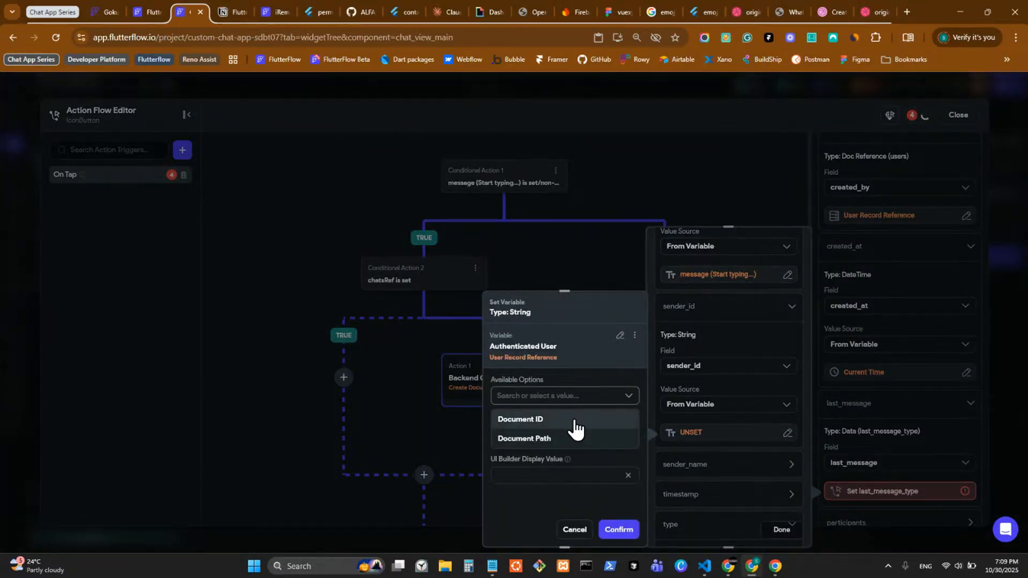
pyautogui.click(575, 420)
pyautogui.click(618, 529)
# Step: Set sender_name to the authenticated user's Display Name
pyautogui.click(691, 472)
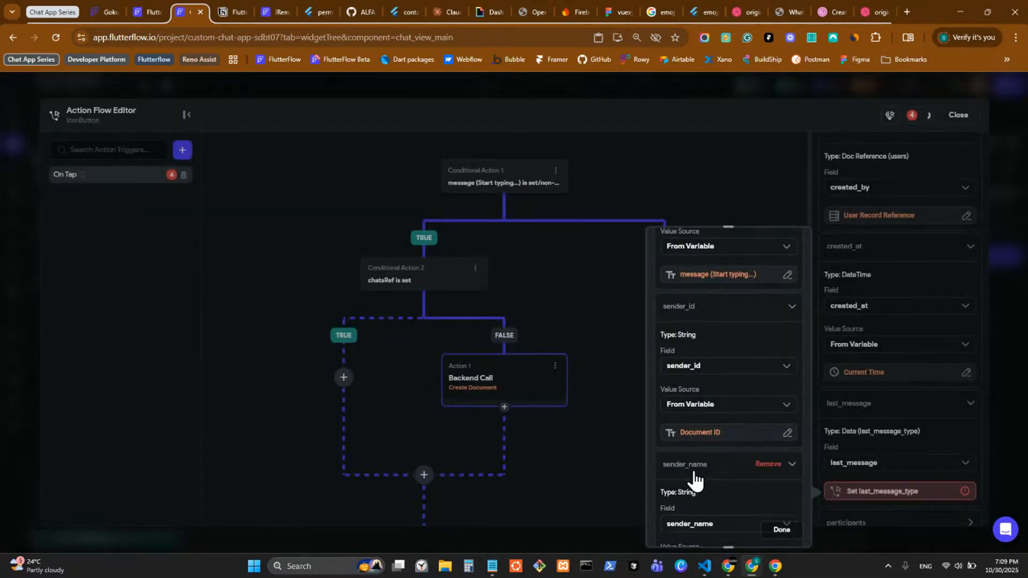
pyautogui.scroll(-1, 696, 460)
pyautogui.scroll(-2, 702, 479)
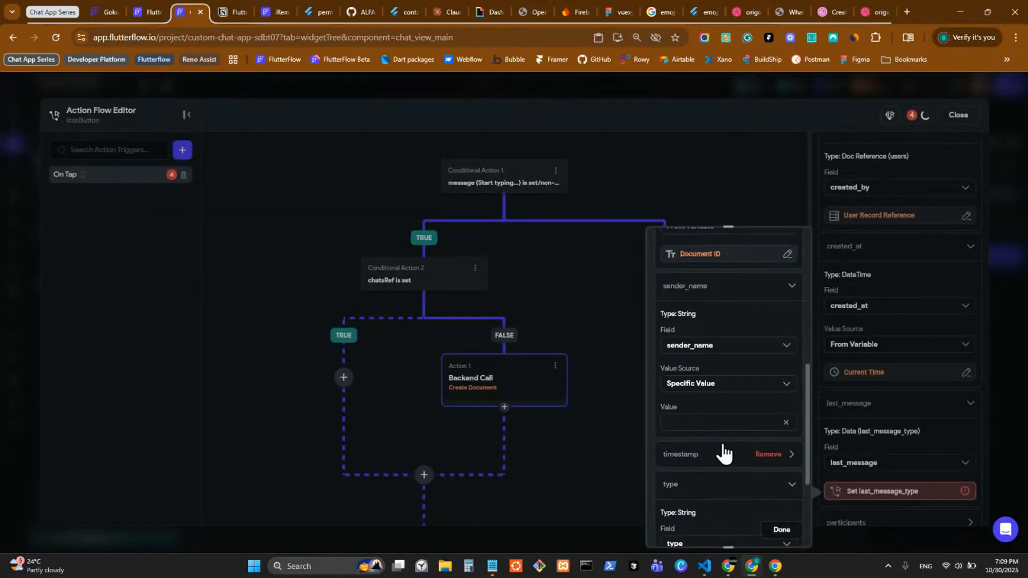
pyautogui.click(727, 384)
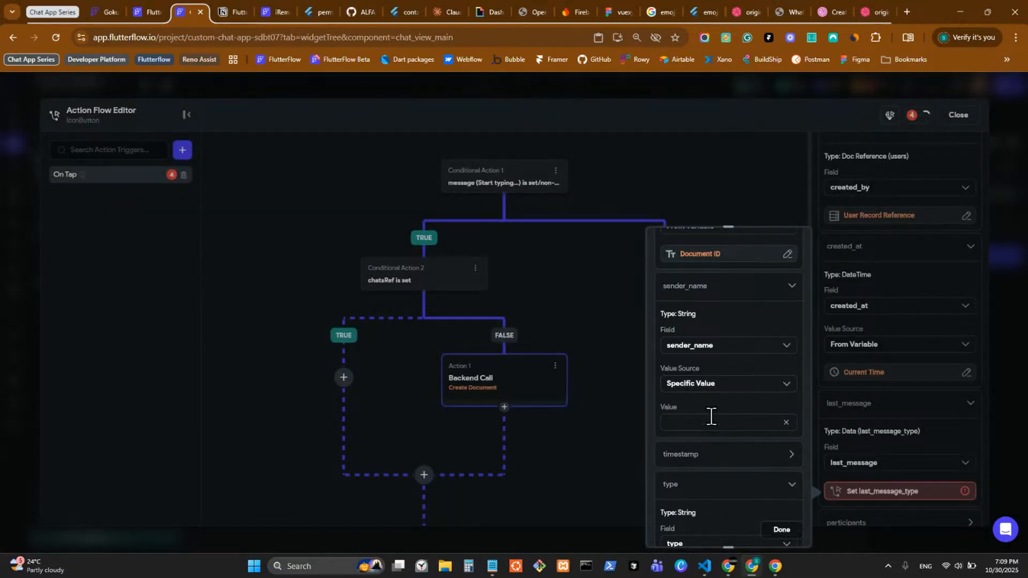
pyautogui.click(723, 384)
pyautogui.click(706, 427)
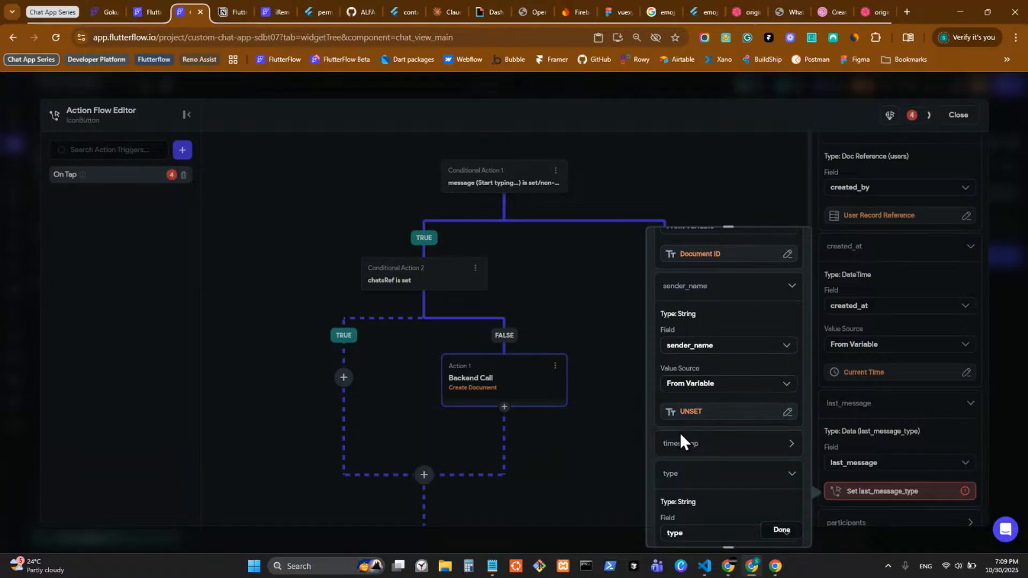
pyautogui.click(559, 449)
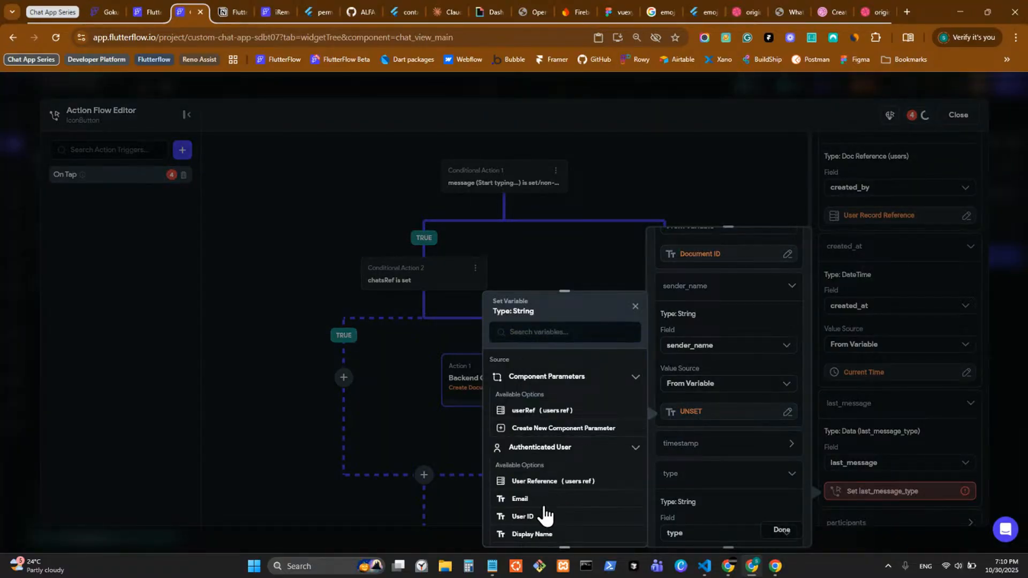
pyautogui.scroll(-1, 547, 530)
pyautogui.click(546, 475)
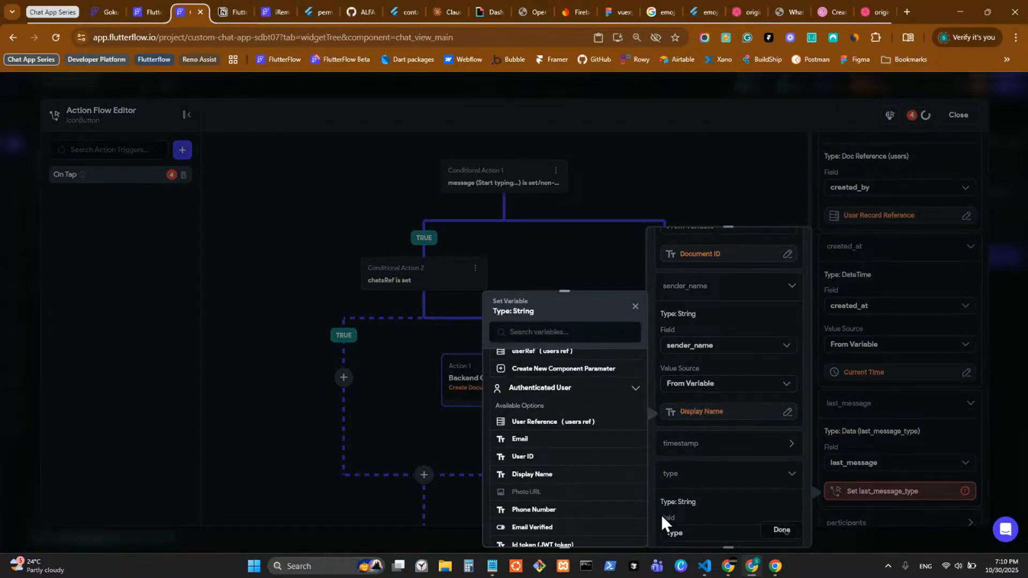
# Step: Set the timestamp field to the Current Time global property
pyautogui.click(711, 445)
pyautogui.scroll(-2, 711, 447)
pyautogui.click(706, 427)
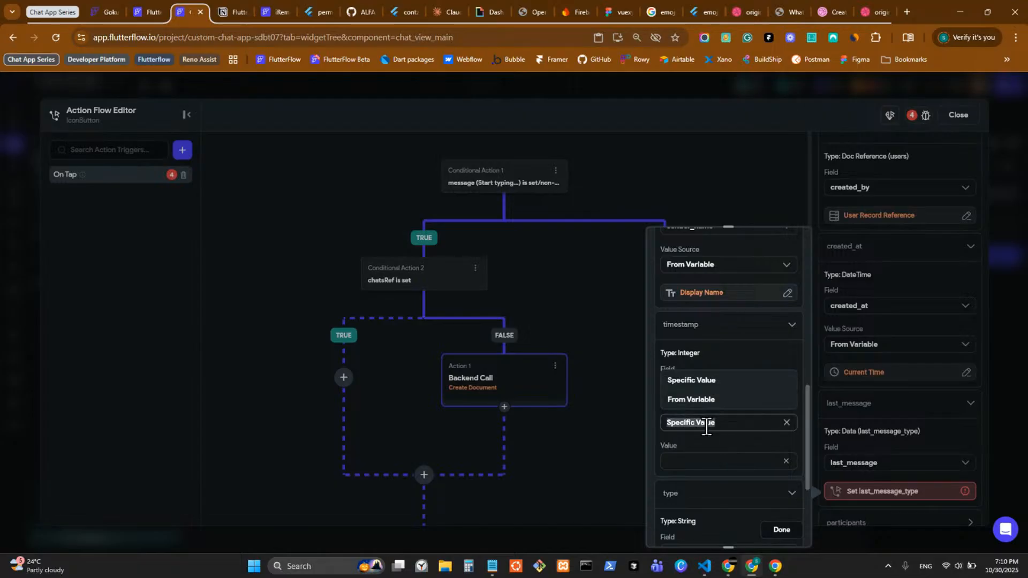
pyautogui.click(696, 399)
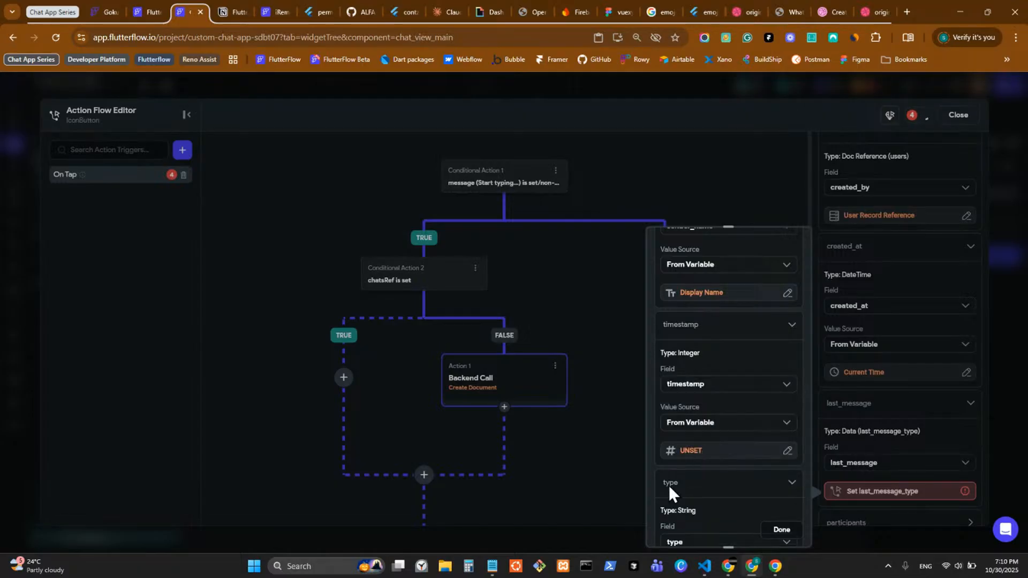
pyautogui.click(691, 451)
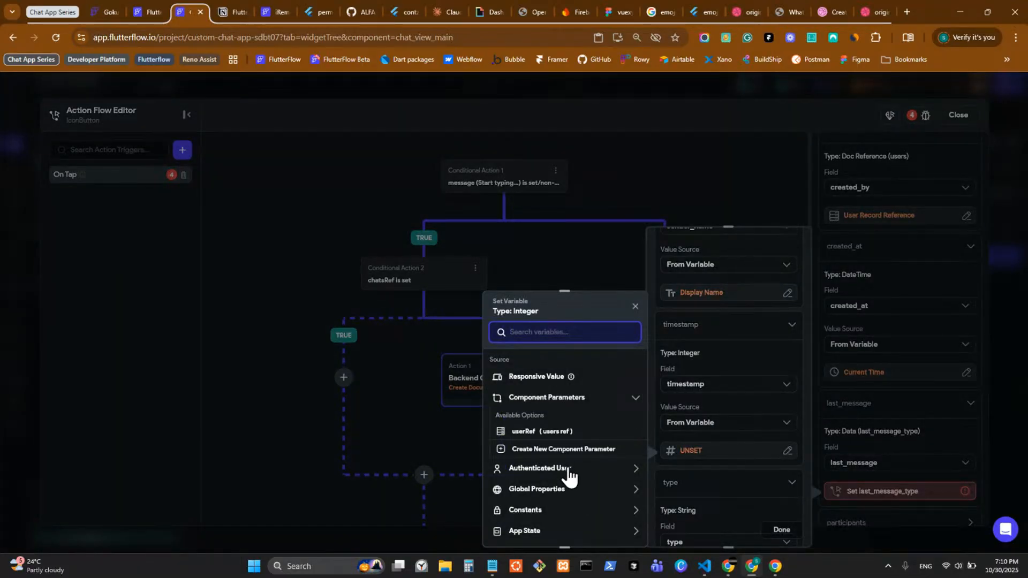
pyautogui.click(569, 476)
pyautogui.scroll(-1, 568, 475)
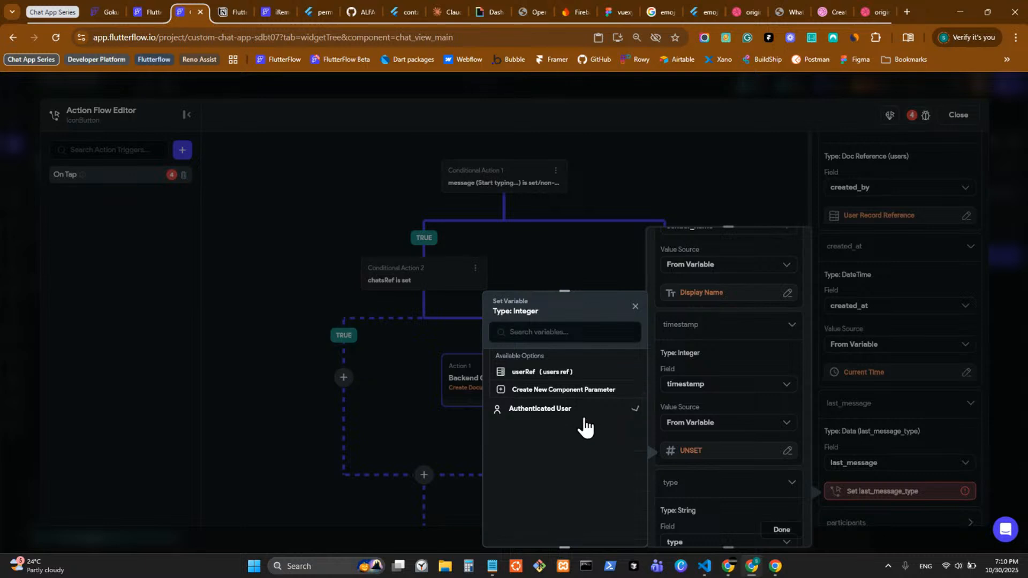
pyautogui.click(570, 436)
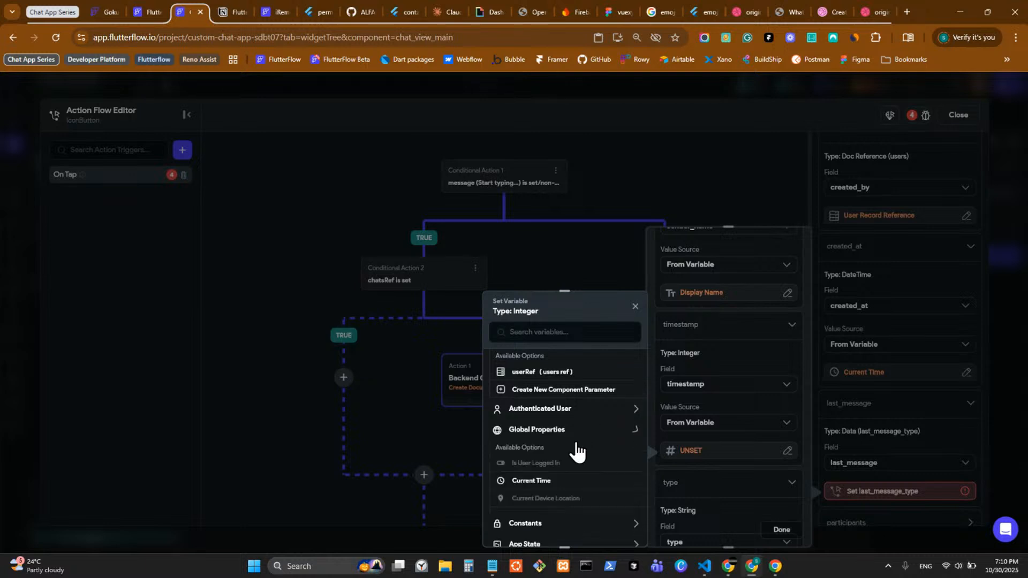
pyautogui.click(546, 481)
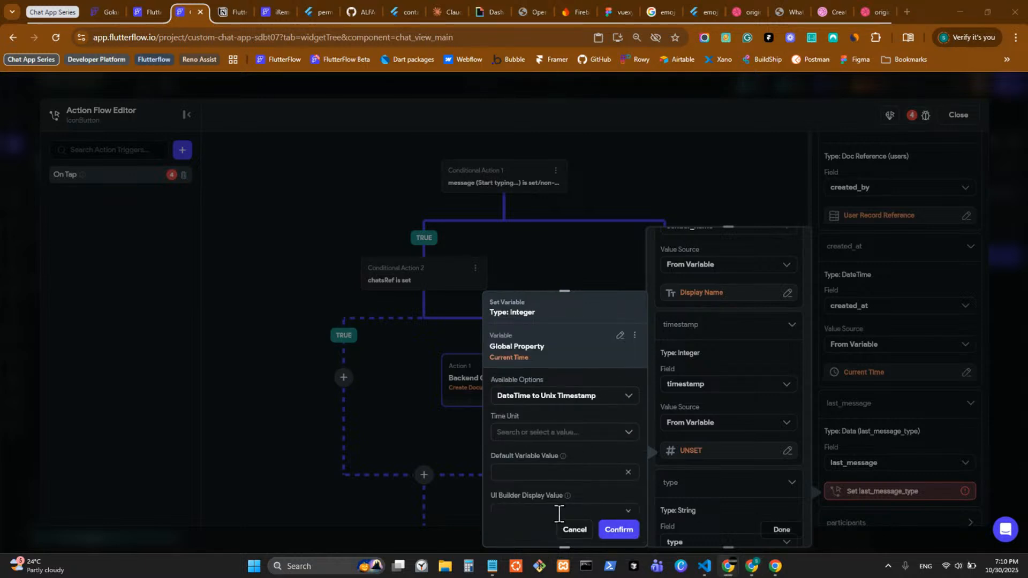
# Step: Convert the timestamp to Unix Seconds, confirm, and close the action flow editor
pyautogui.click(565, 433)
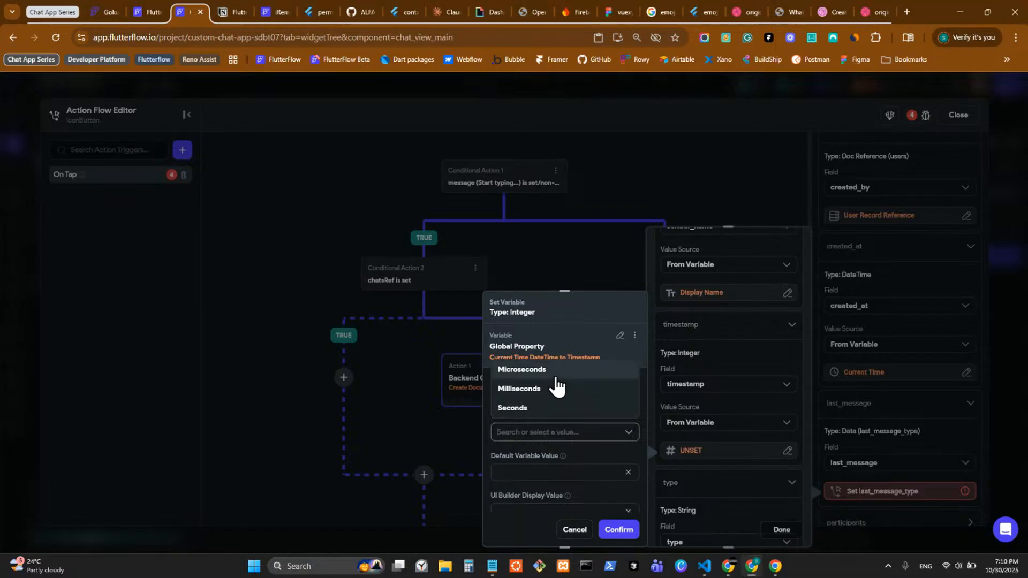
pyautogui.click(571, 469)
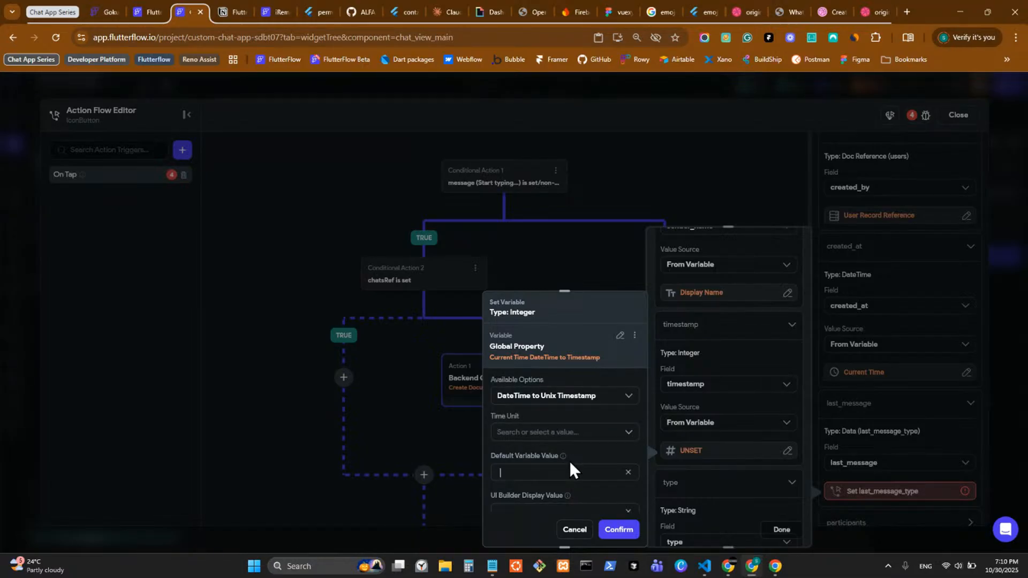
pyautogui.click(576, 434)
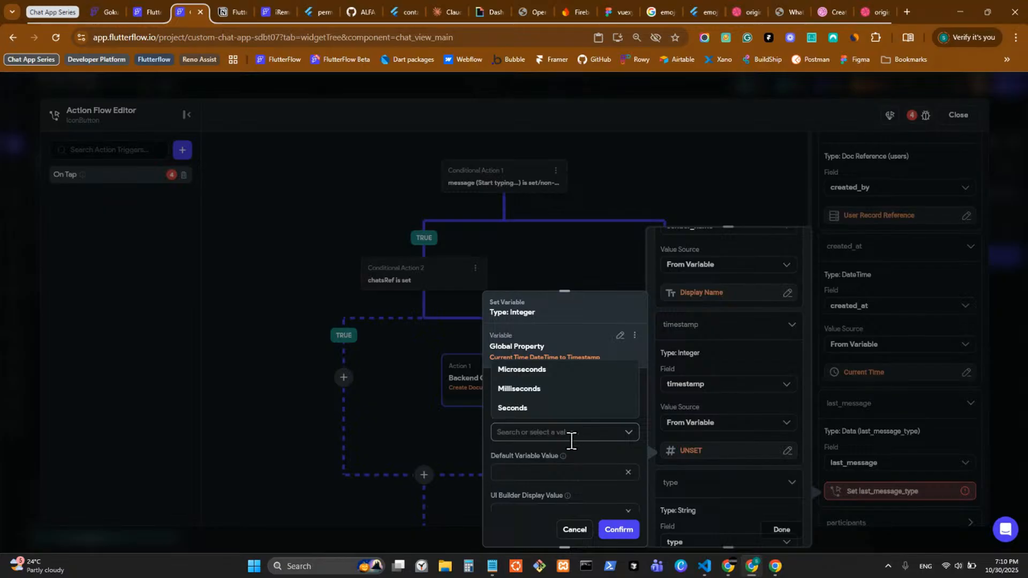
pyautogui.click(571, 416)
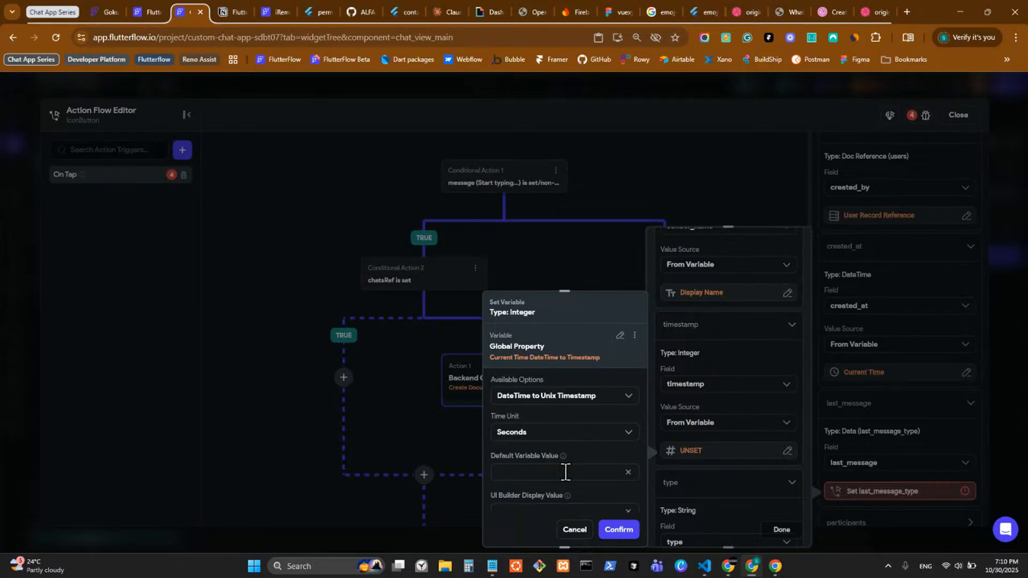
pyautogui.scroll(-1, 566, 472)
pyautogui.click(620, 530)
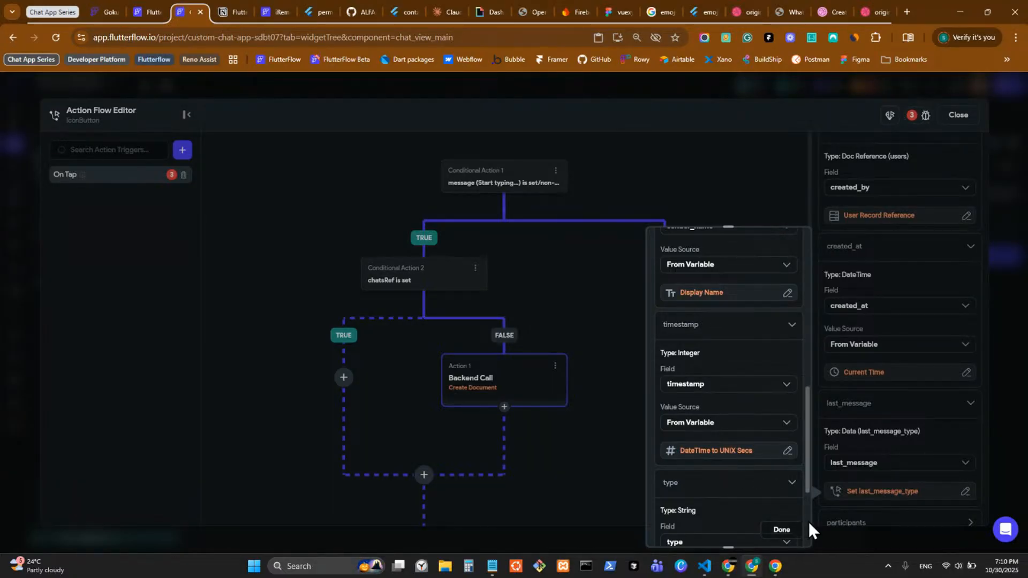
pyautogui.click(921, 454)
pyautogui.click(1016, 418)
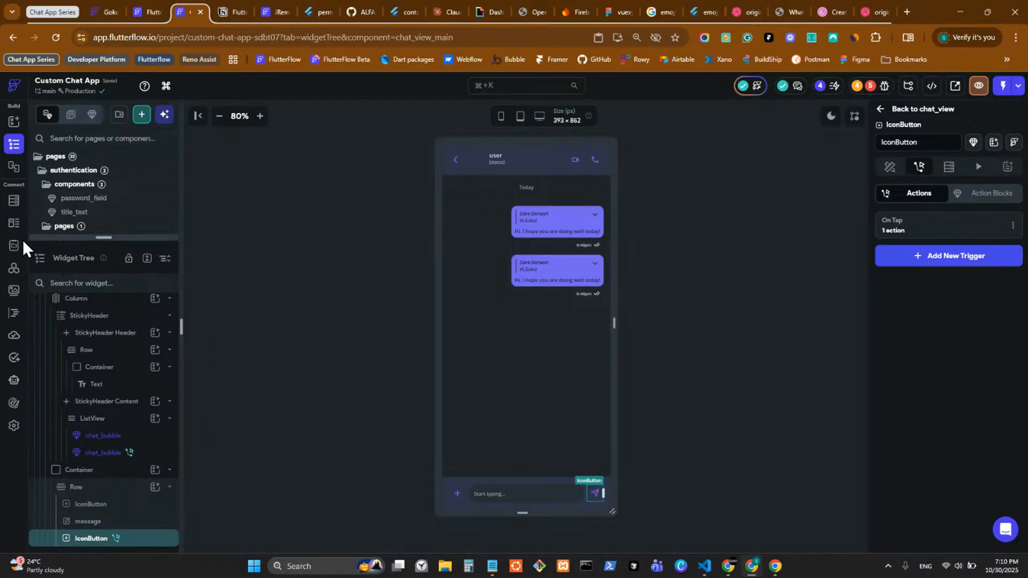
# Step: In the Data Schema, change last_message_type's timestamp field type to DateTime
pyautogui.click(10, 247)
pyautogui.click(11, 228)
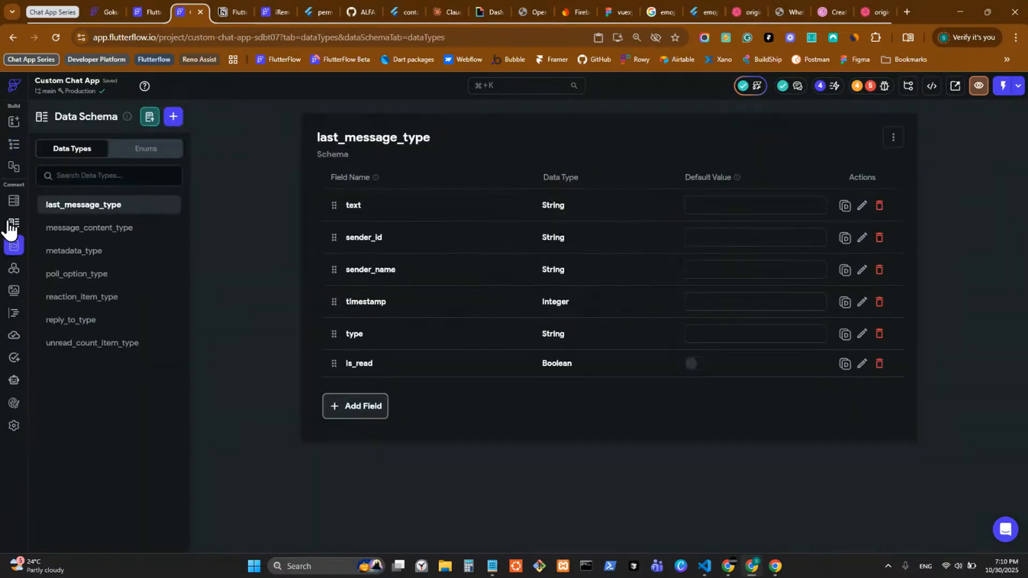
pyautogui.click(133, 235)
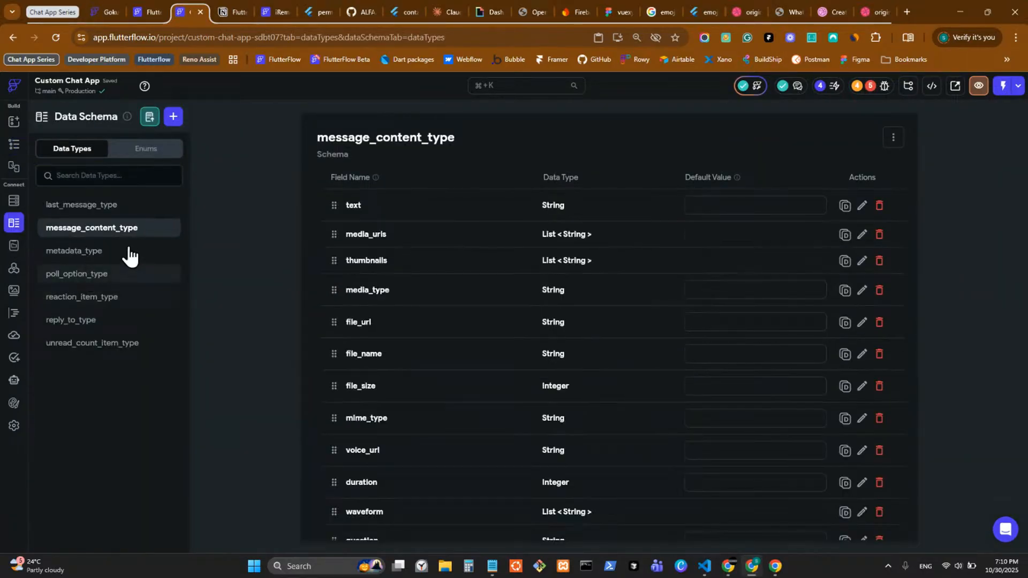
pyautogui.click(135, 208)
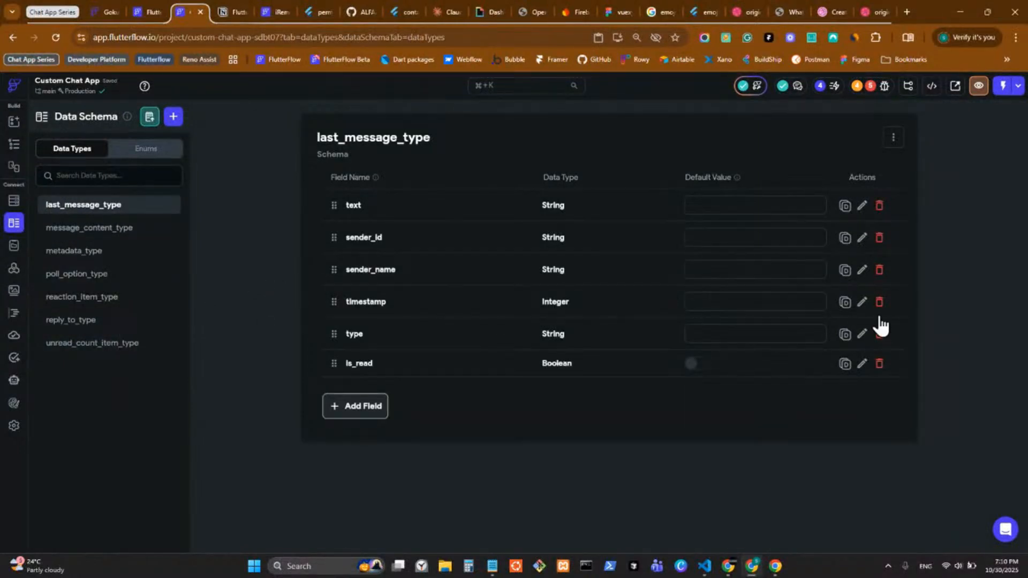
pyautogui.click(864, 304)
pyautogui.click(506, 355)
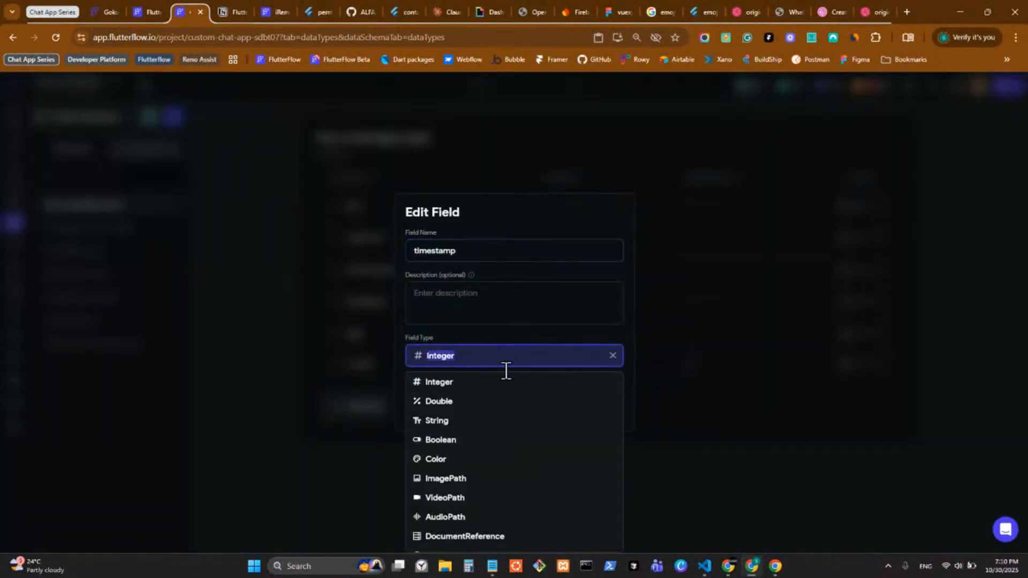
pyautogui.scroll(-3, 505, 495)
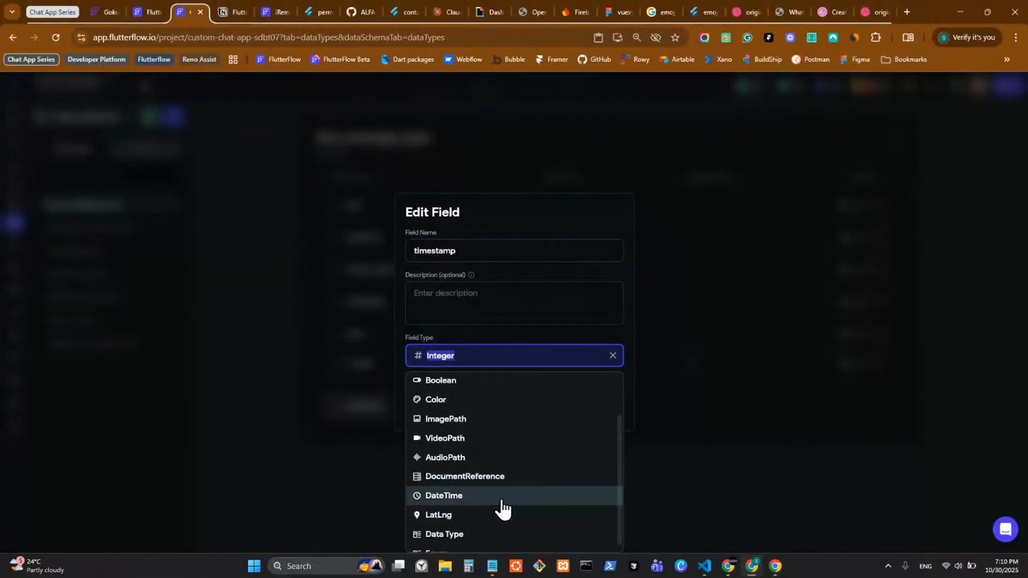
pyautogui.click(501, 494)
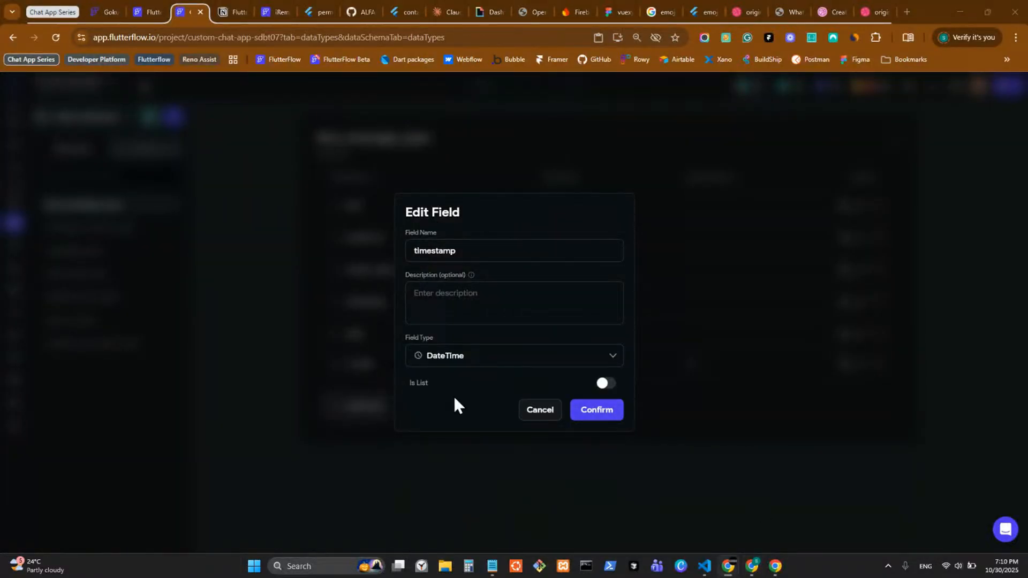
pyautogui.click(600, 420)
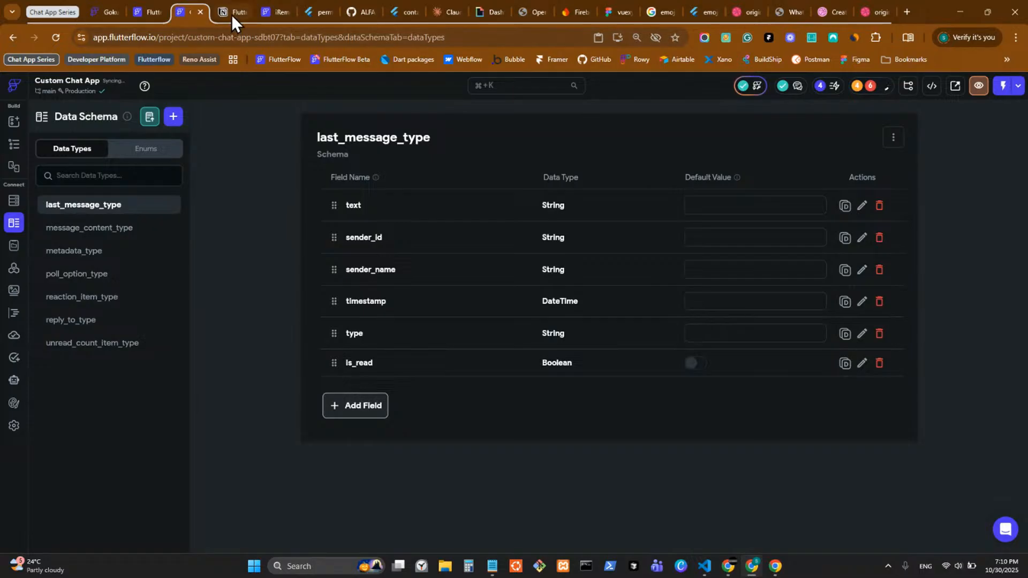
# Step: Check the Timestamp type in the Notion notes, then return to the widget tree
pyautogui.click(231, 13)
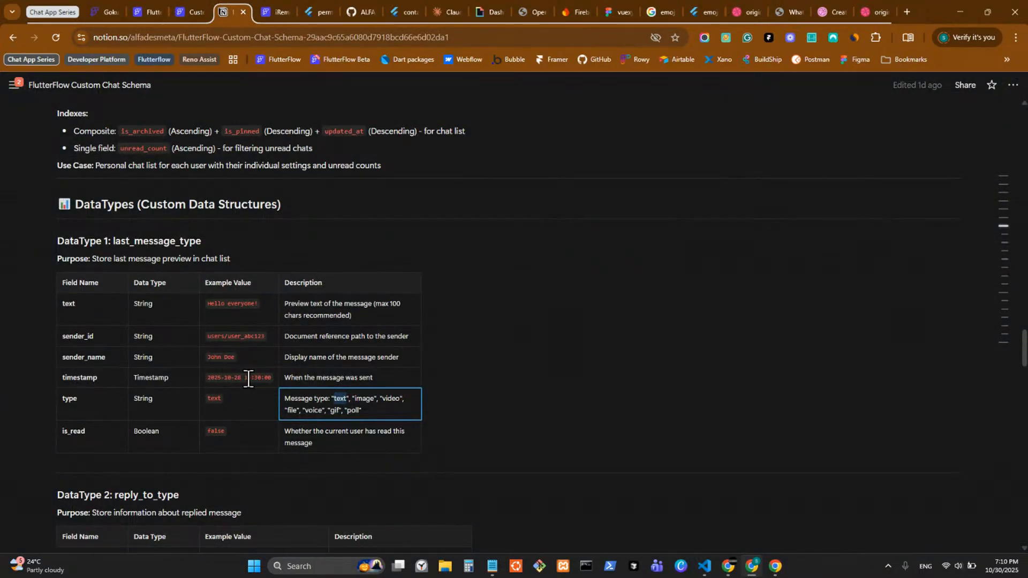
pyautogui.doubleClick(157, 378)
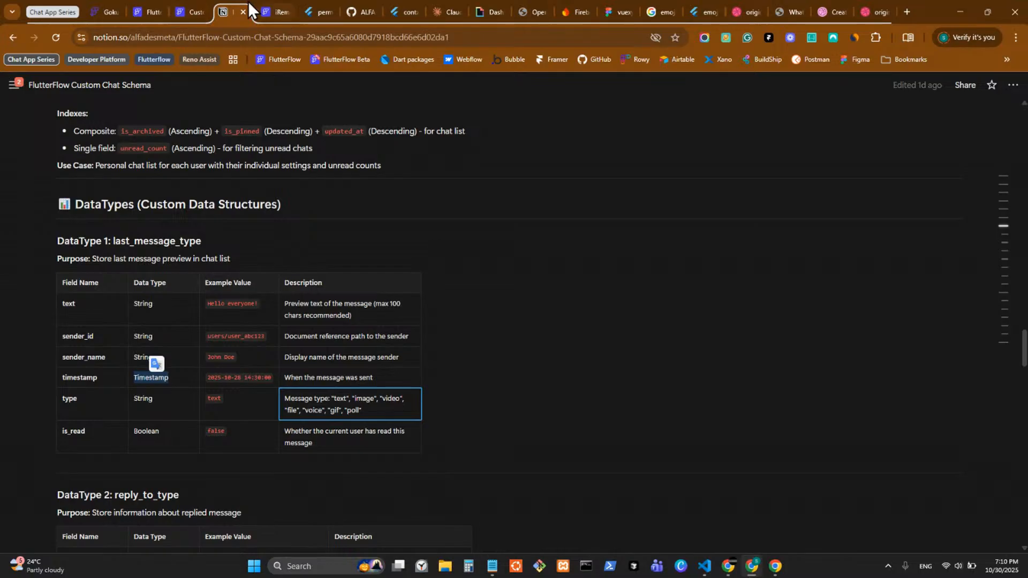
pyautogui.click(193, 9)
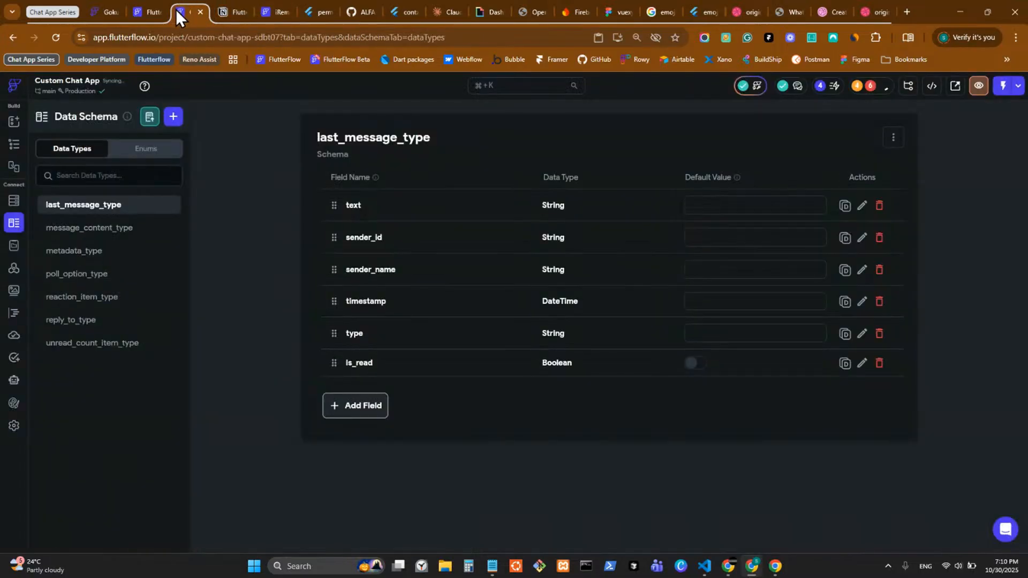
pyautogui.click(13, 147)
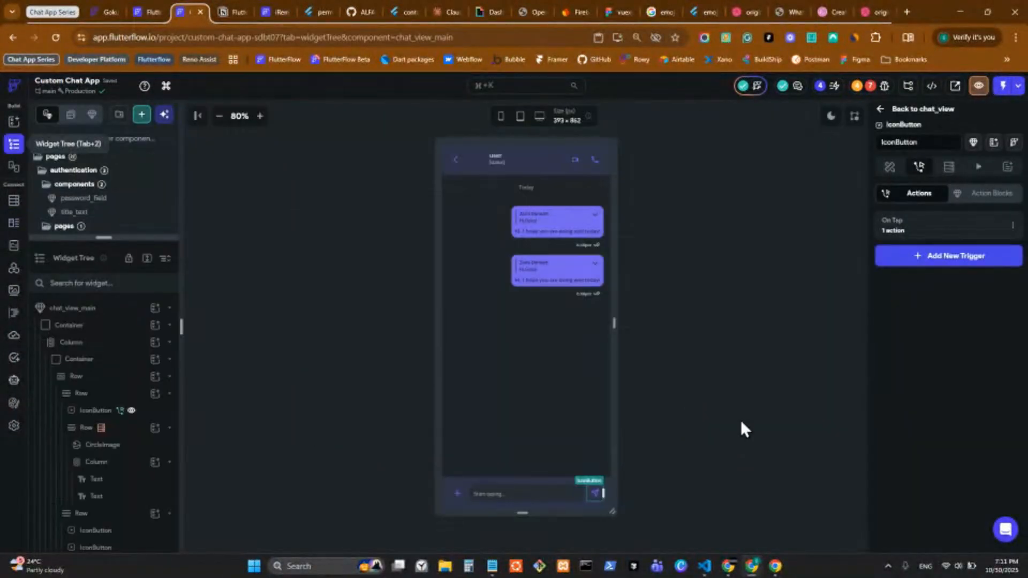
# Step: In the Create Document call, set last_message's timestamp to plain Current Time, no Unix conversion
pyautogui.click(919, 229)
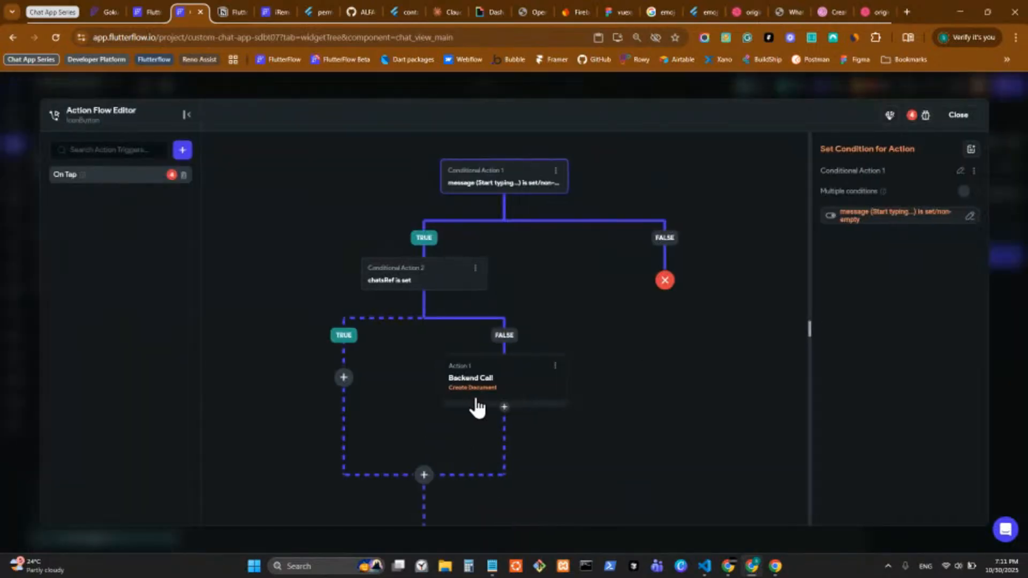
pyautogui.click(477, 406)
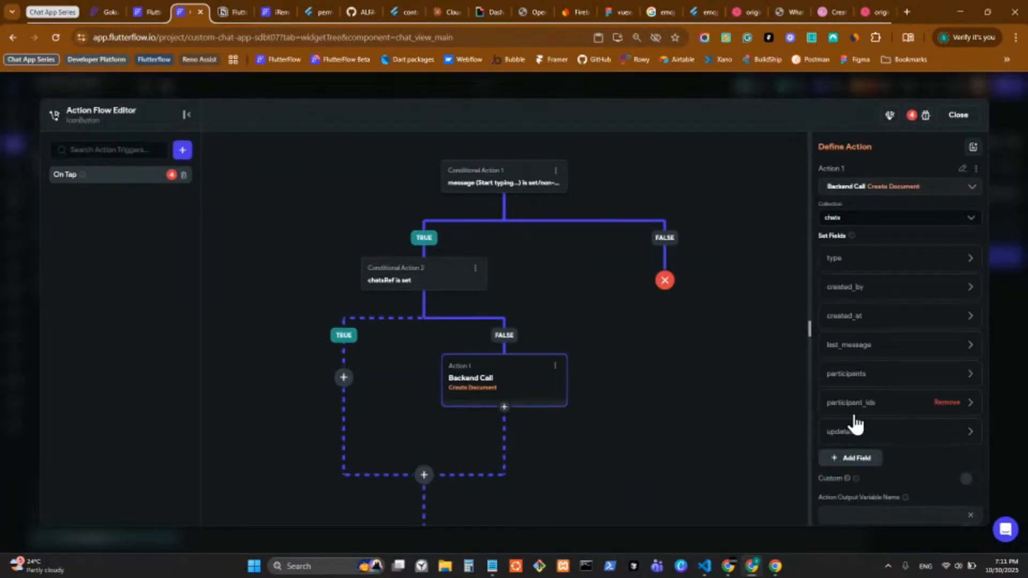
pyautogui.click(866, 348)
pyautogui.click(879, 437)
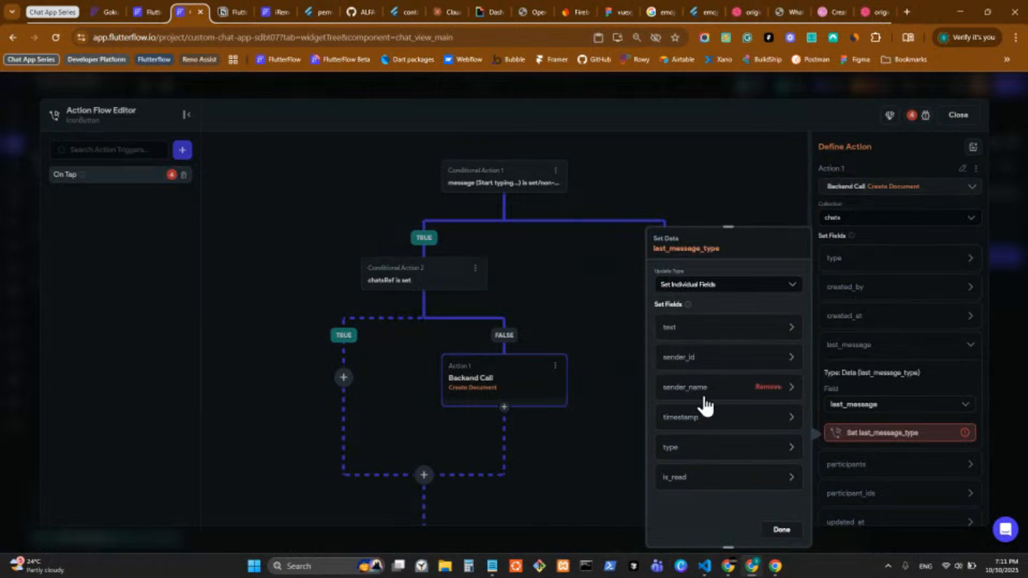
pyautogui.click(692, 417)
pyautogui.scroll(-2, 732, 503)
pyautogui.click(716, 430)
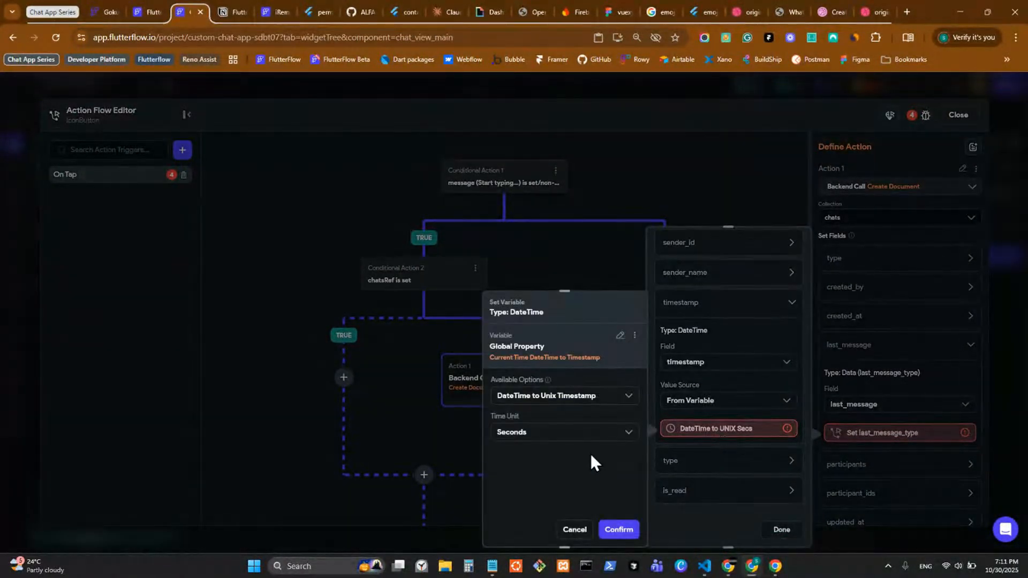
pyautogui.click(576, 395)
pyautogui.click(574, 423)
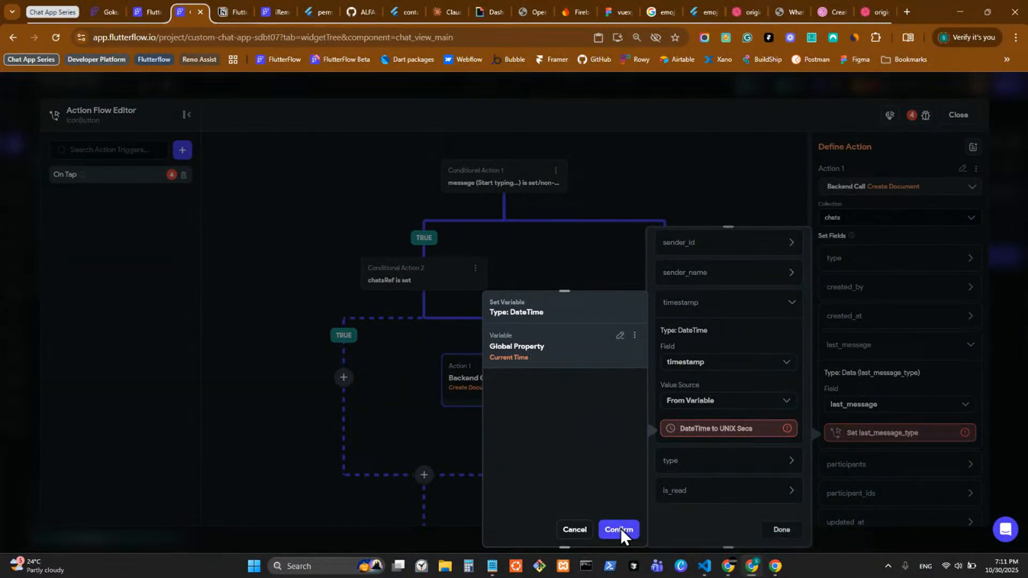
pyautogui.click(673, 461)
# Step: Set the last_message type value to 'text'
pyautogui.scroll(-3, 680, 475)
pyautogui.click(683, 480)
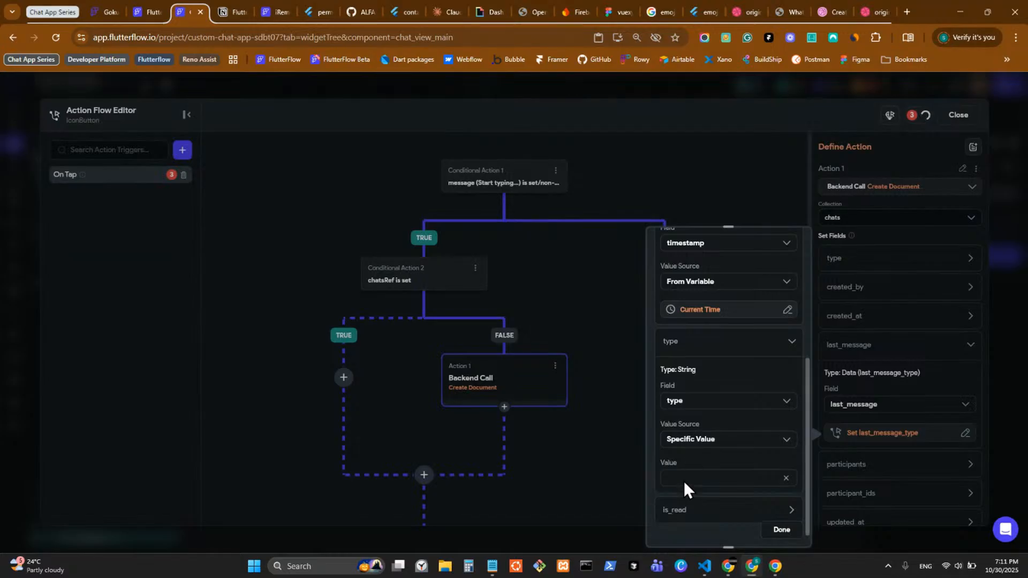
pyautogui.press('super+v')
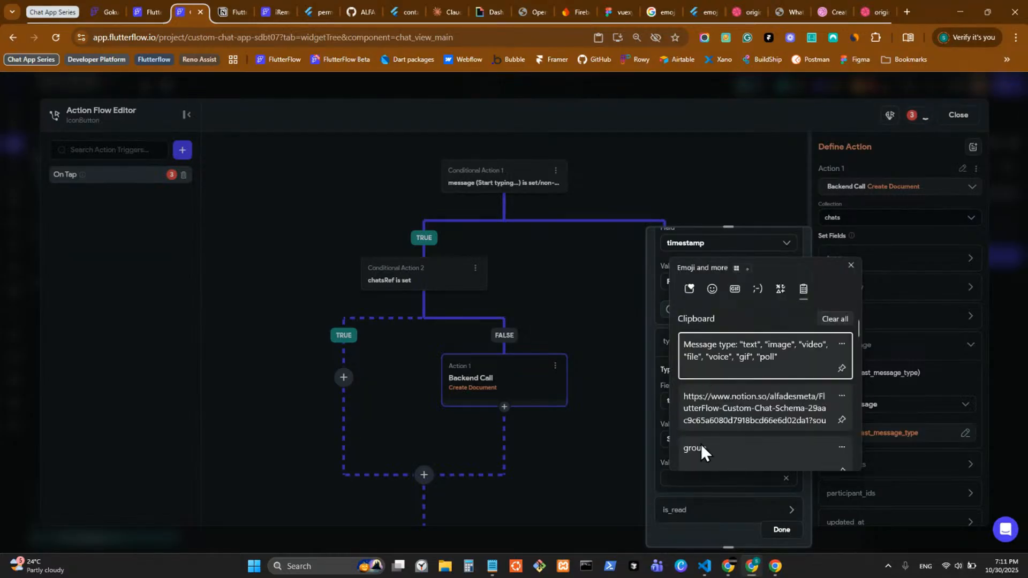
pyautogui.click(669, 531)
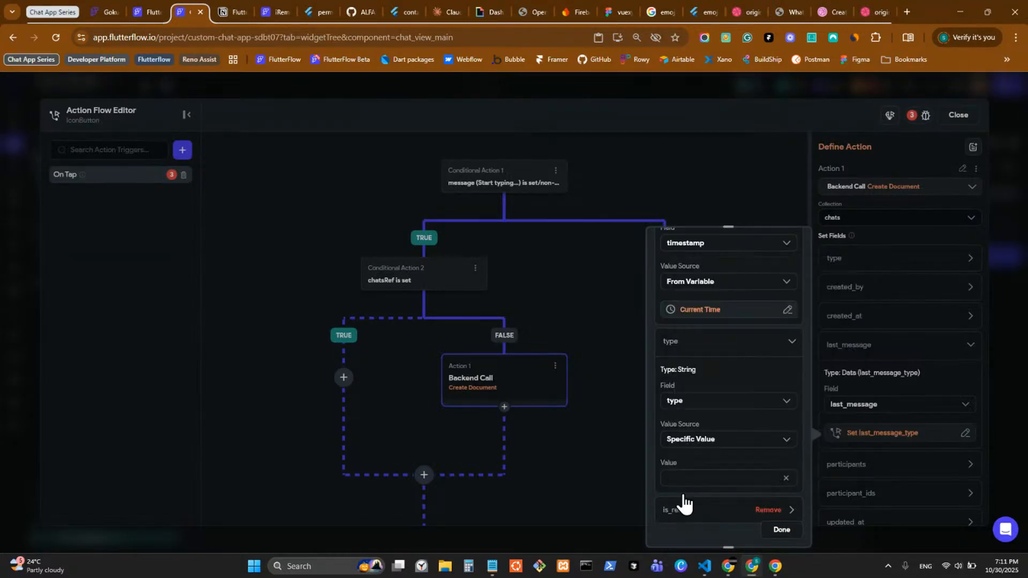
pyautogui.write('text')
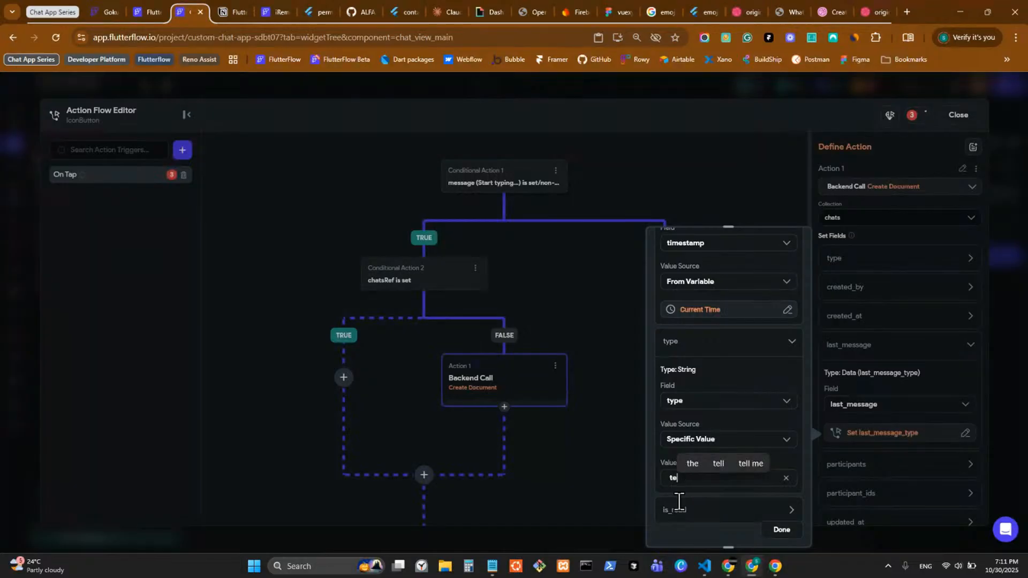
# Step: Set the is_read field to False
pyautogui.click(688, 517)
pyautogui.scroll(-3, 691, 514)
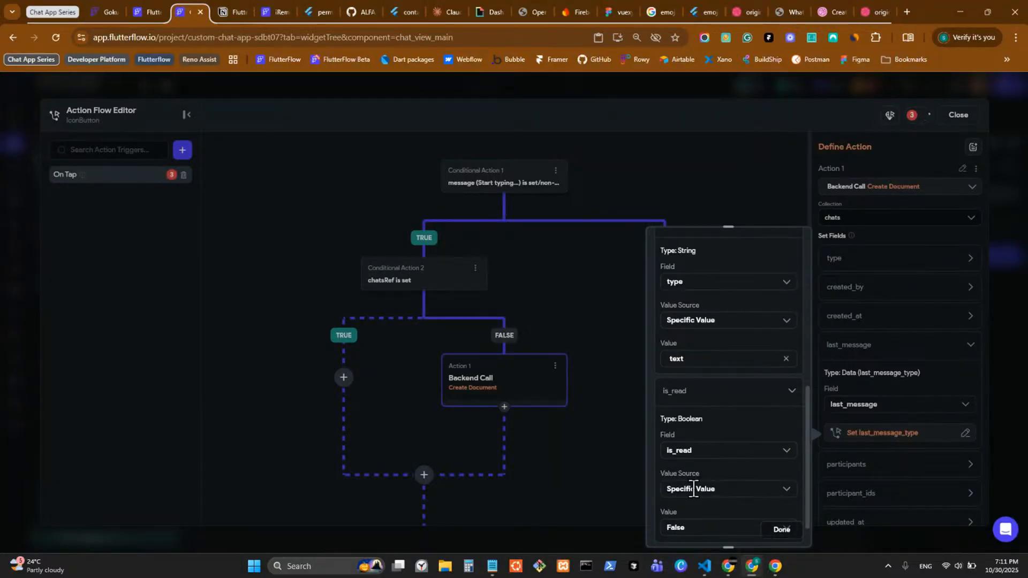
pyautogui.scroll(-1, 690, 488)
pyautogui.click(702, 488)
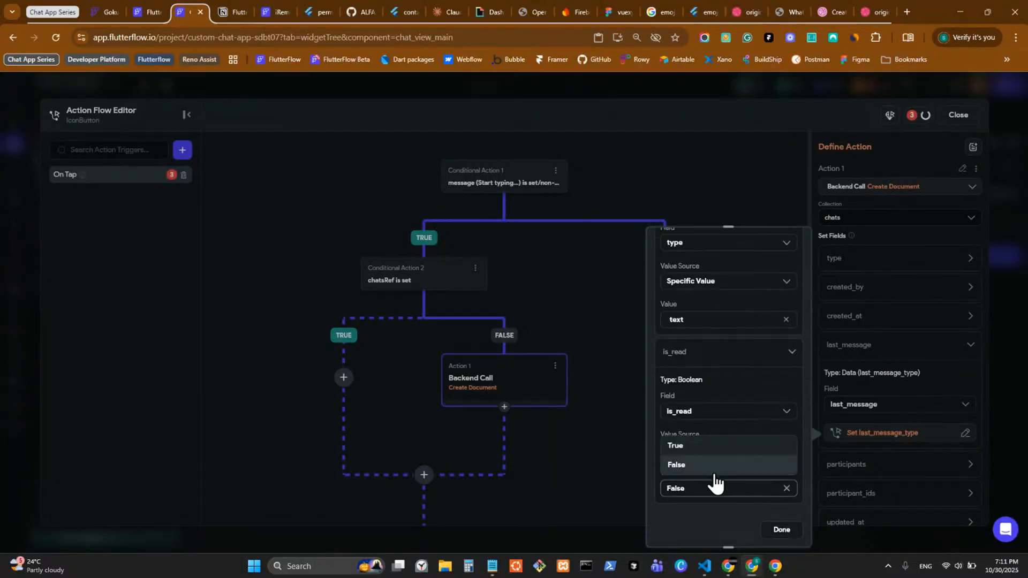
pyautogui.click(715, 469)
pyautogui.scroll(2, 718, 428)
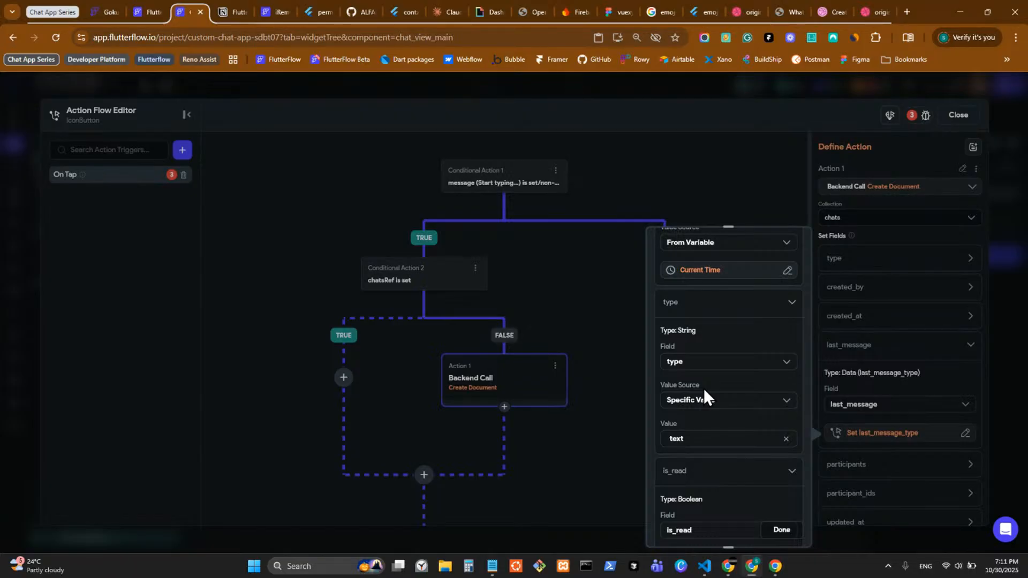
pyautogui.scroll(5, 704, 391)
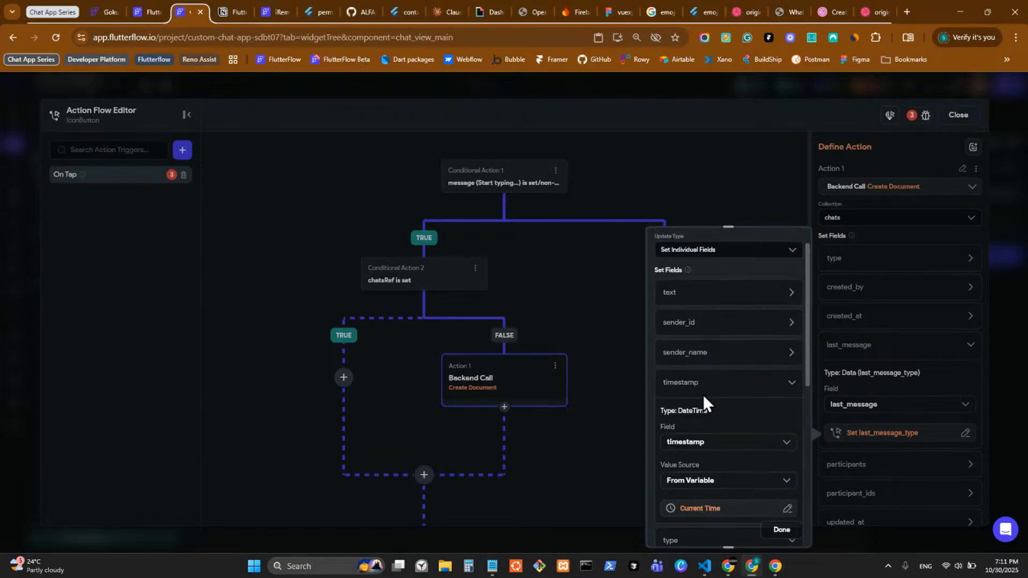
# Step: Review sender_id, close last_message's settings, then reopen them at the text field
pyautogui.click(699, 322)
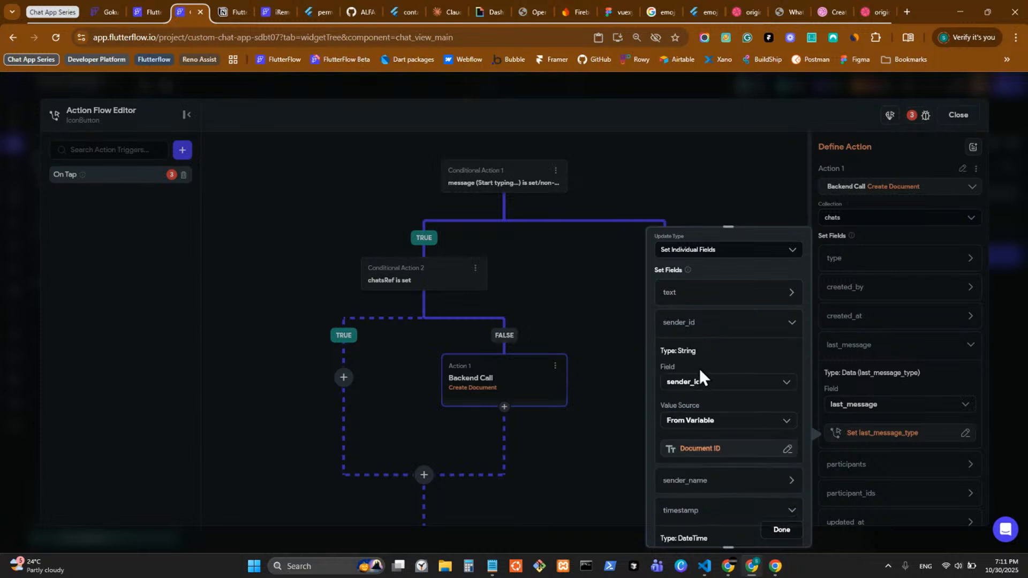
pyautogui.scroll(-10, 701, 371)
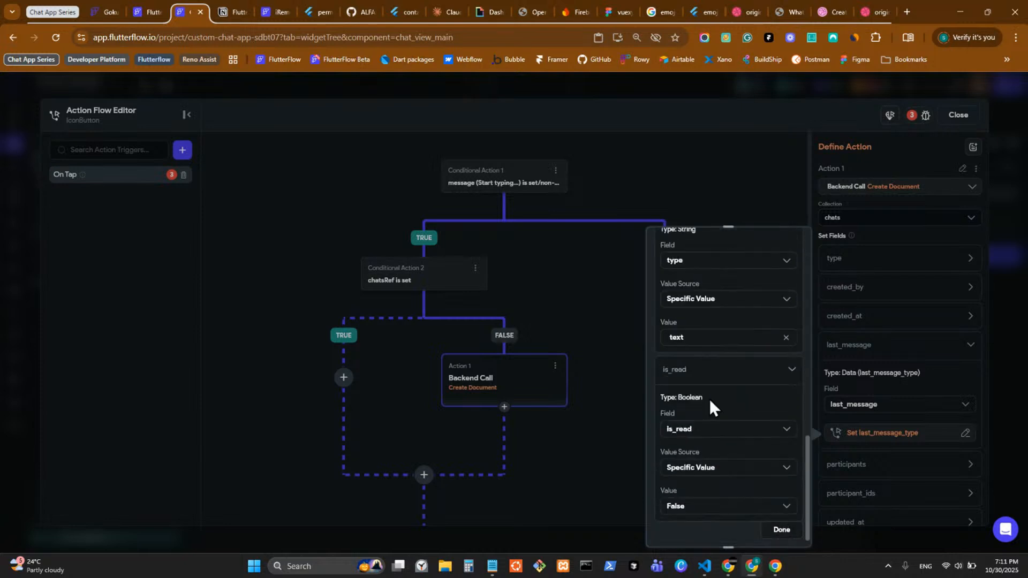
pyautogui.scroll(-1, 710, 400)
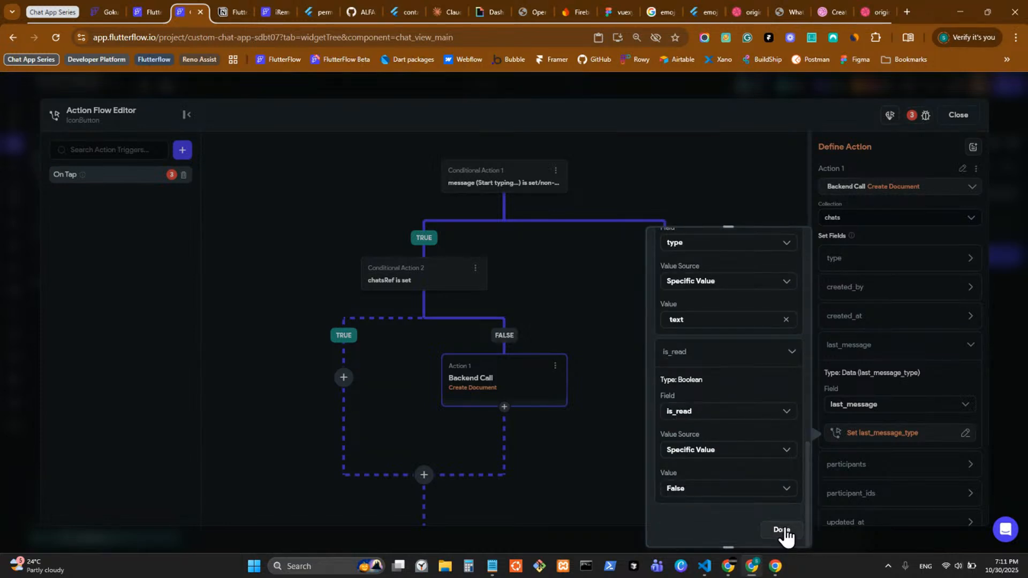
pyautogui.click(783, 531)
pyautogui.click(883, 434)
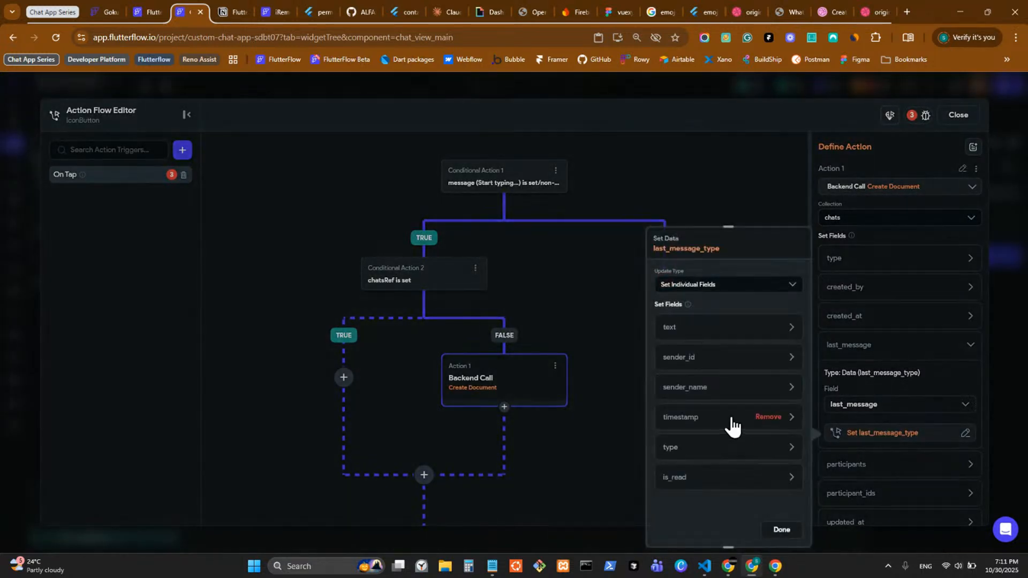
pyautogui.click(709, 331)
# Step: Open a new Claude chat in a tab beside the FlutterFlow project
pyautogui.click(728, 457)
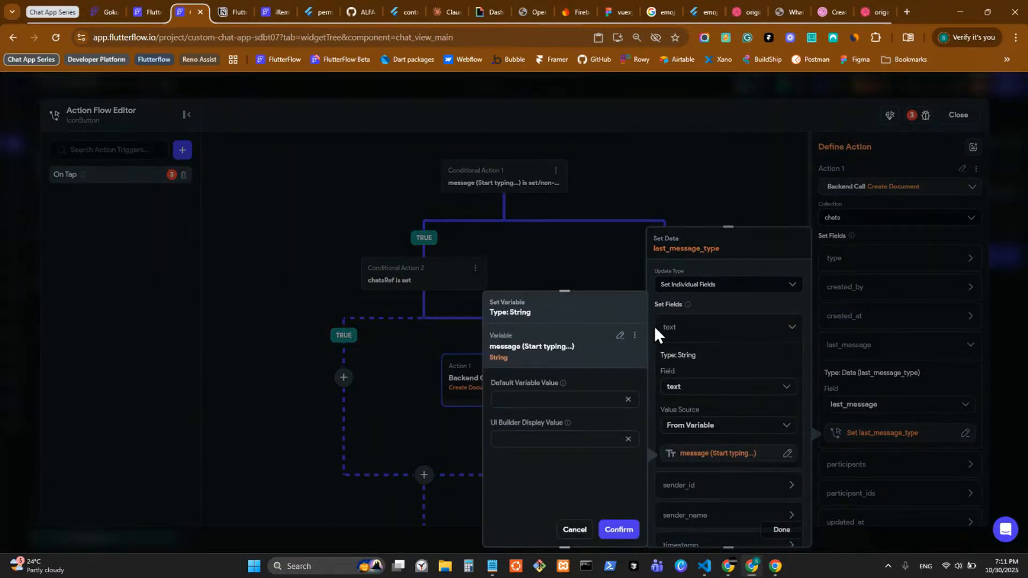
pyautogui.click(617, 261)
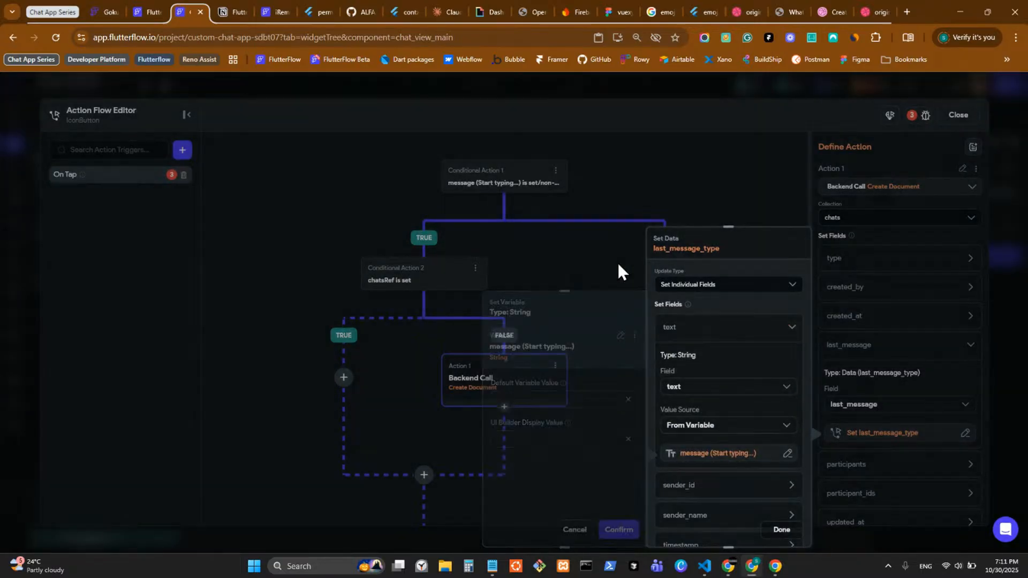
pyautogui.click(438, 11)
pyautogui.moveTo(437, 9); pyautogui.dragTo(206, 1)
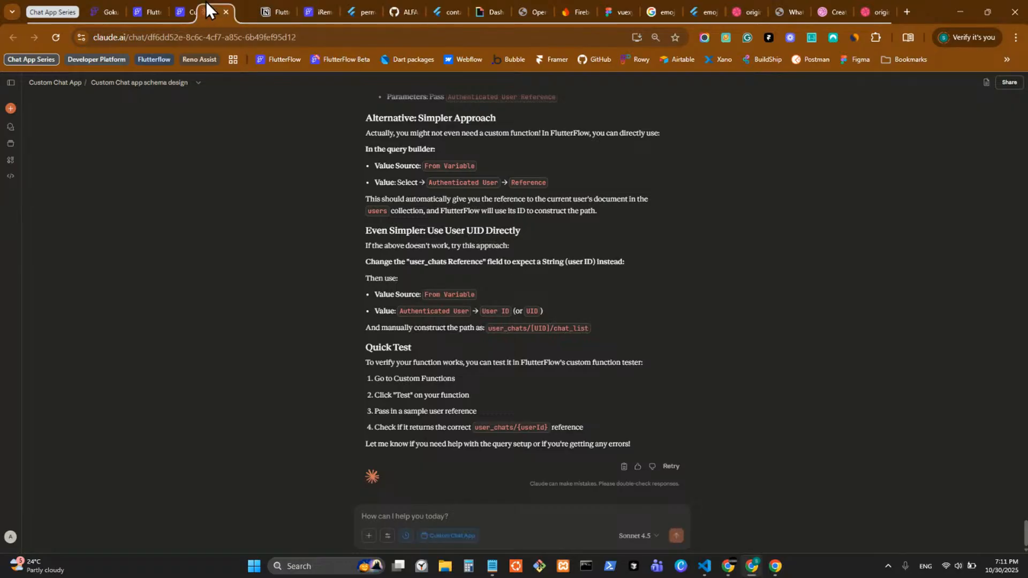
pyautogui.middleClick(11, 108)
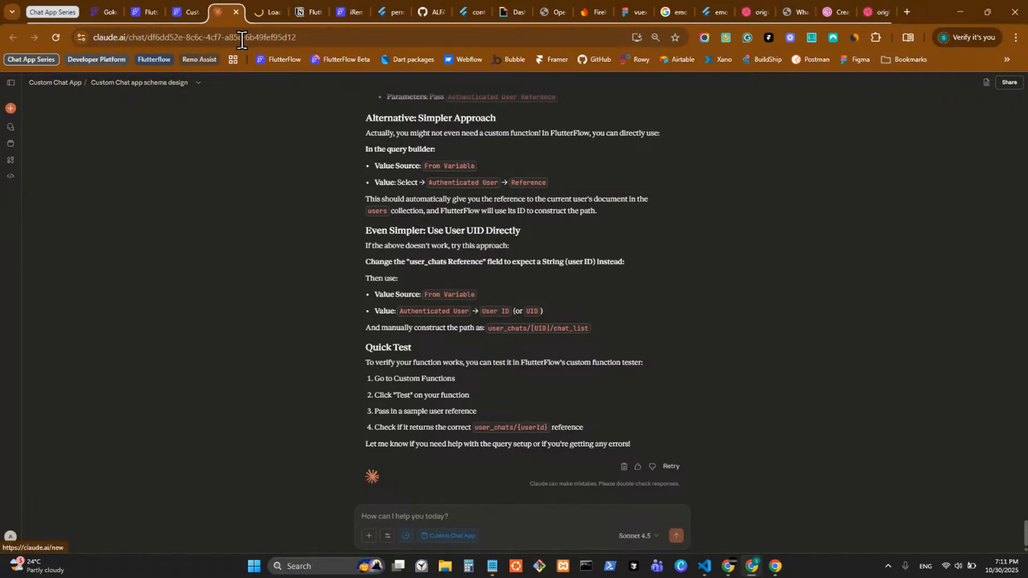
pyautogui.moveTo(249, 13); pyautogui.dragTo(204, 15)
pyautogui.click(186, 12)
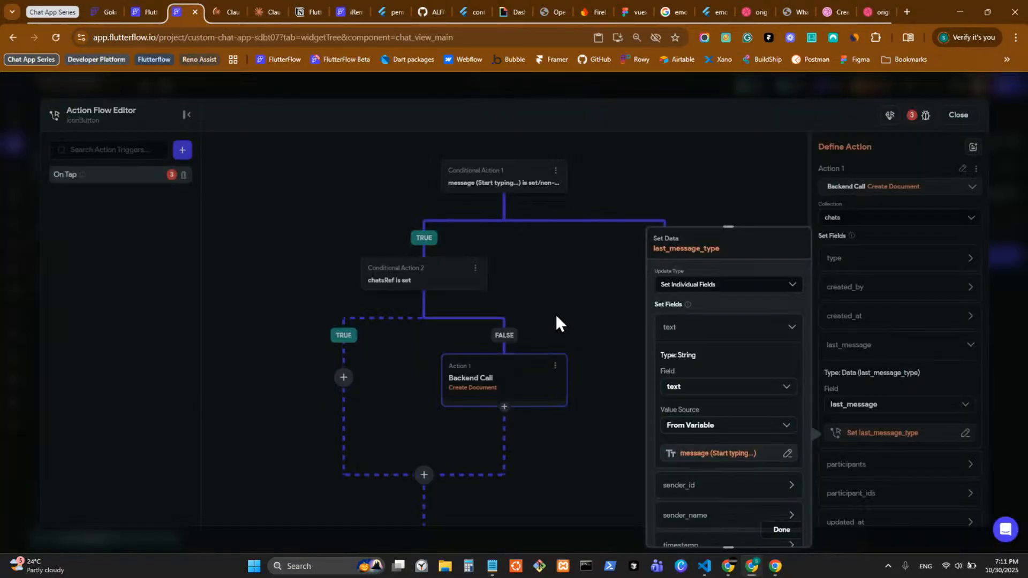
# Step: List alternative value sources for the text field, down to Inline Function
pyautogui.scroll(-1, 737, 406)
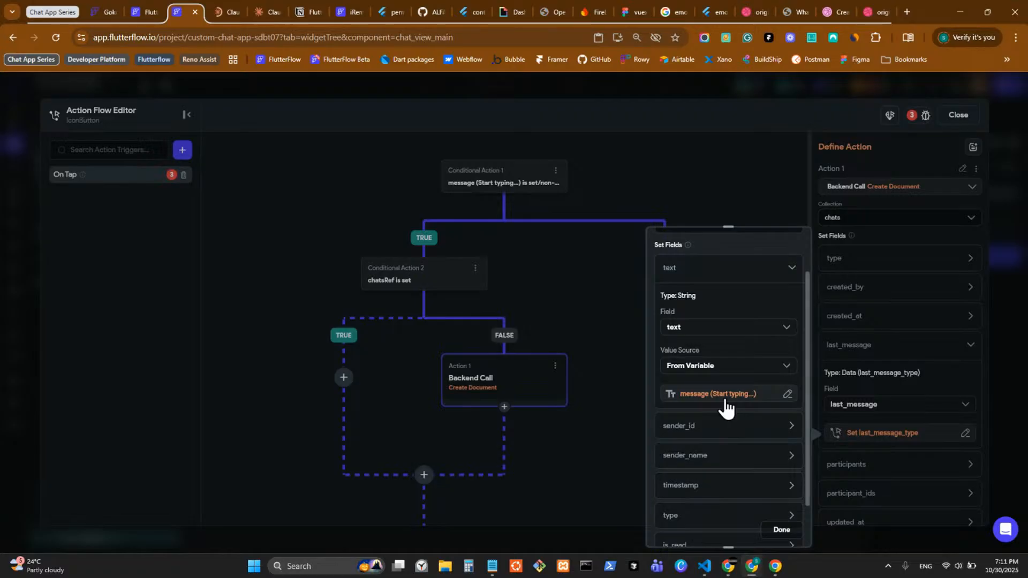
pyautogui.click(720, 397)
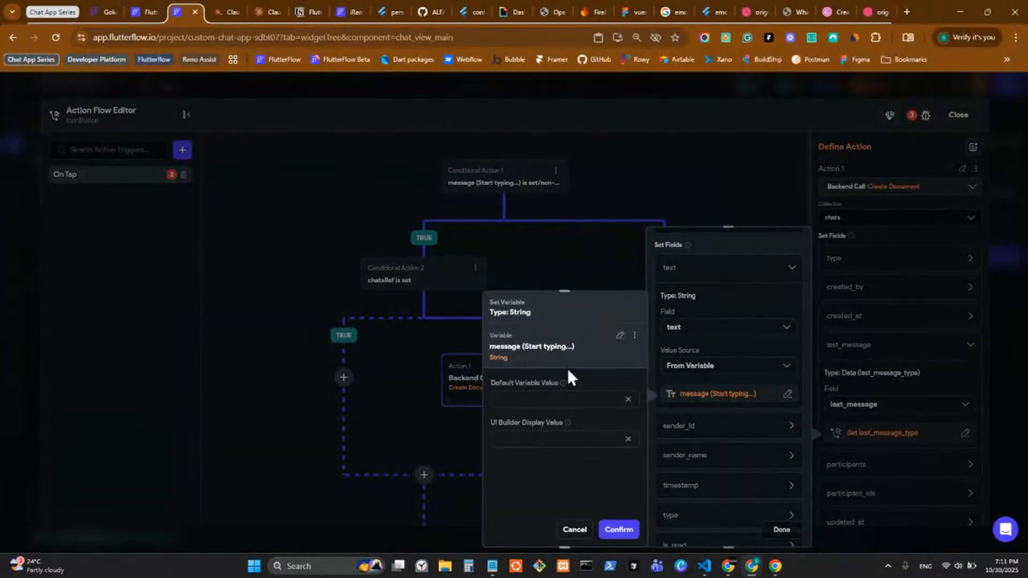
pyautogui.click(621, 335)
pyautogui.scroll(-2, 601, 442)
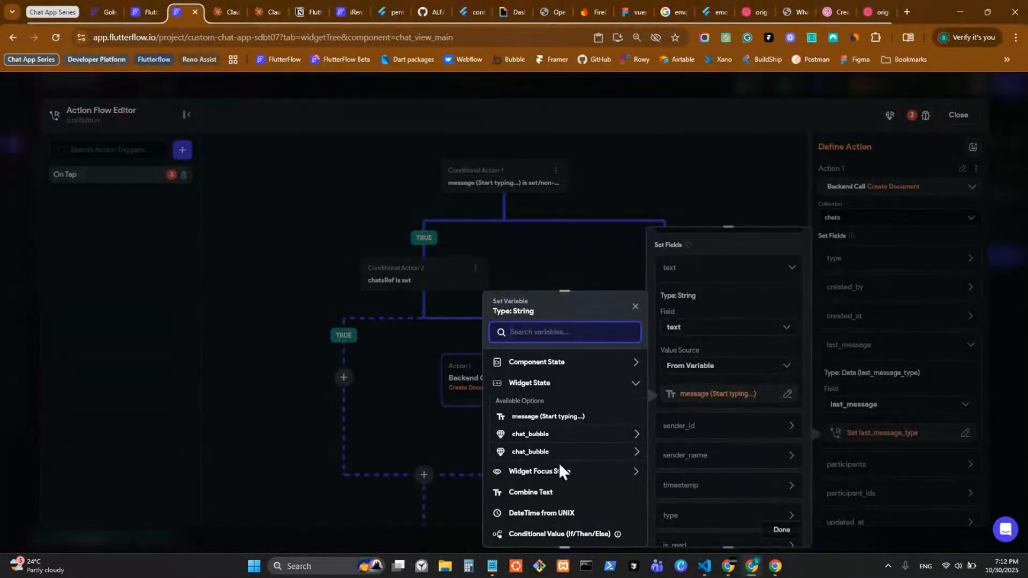
pyautogui.scroll(-3, 576, 467)
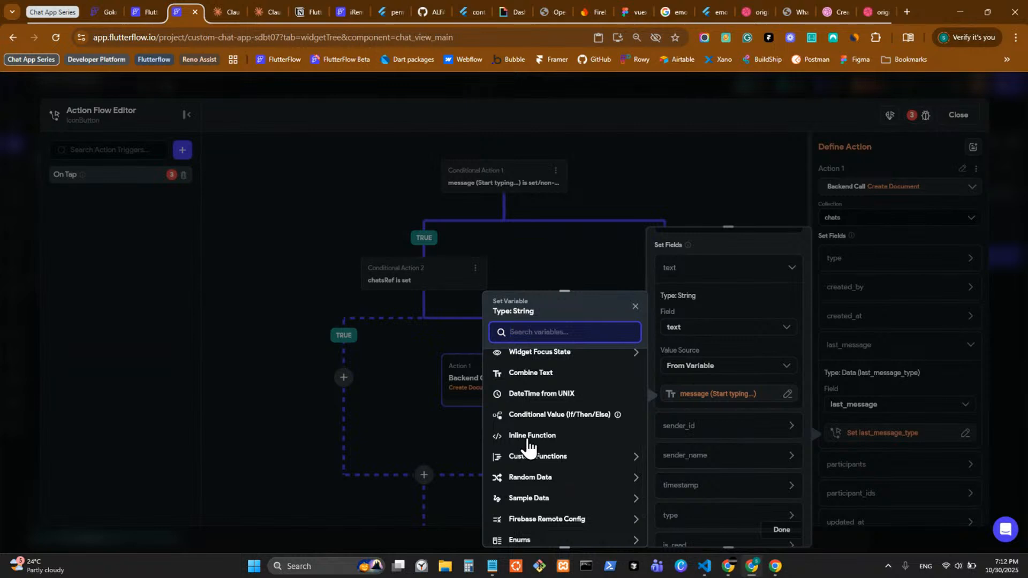
# Step: Switch the text value to an inline function and add its first argument
pyautogui.click(529, 445)
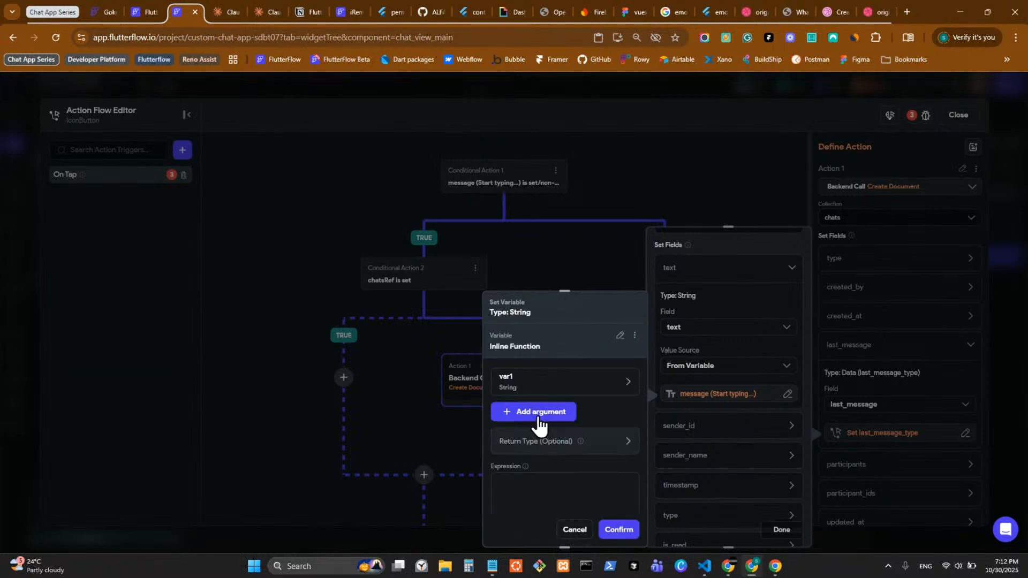
pyautogui.click(537, 392)
pyautogui.scroll(-3, 561, 477)
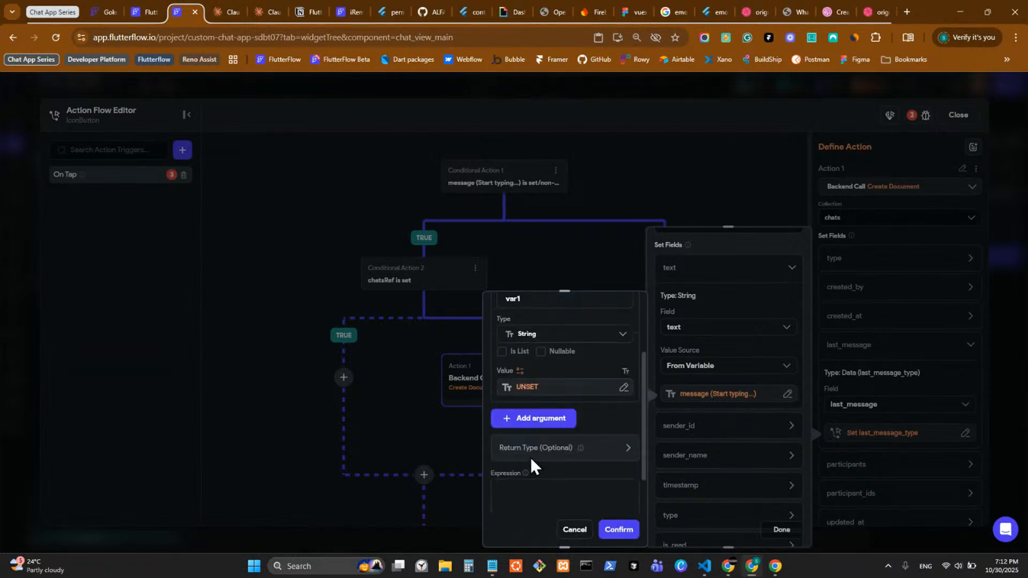
pyautogui.scroll(-1, 538, 455)
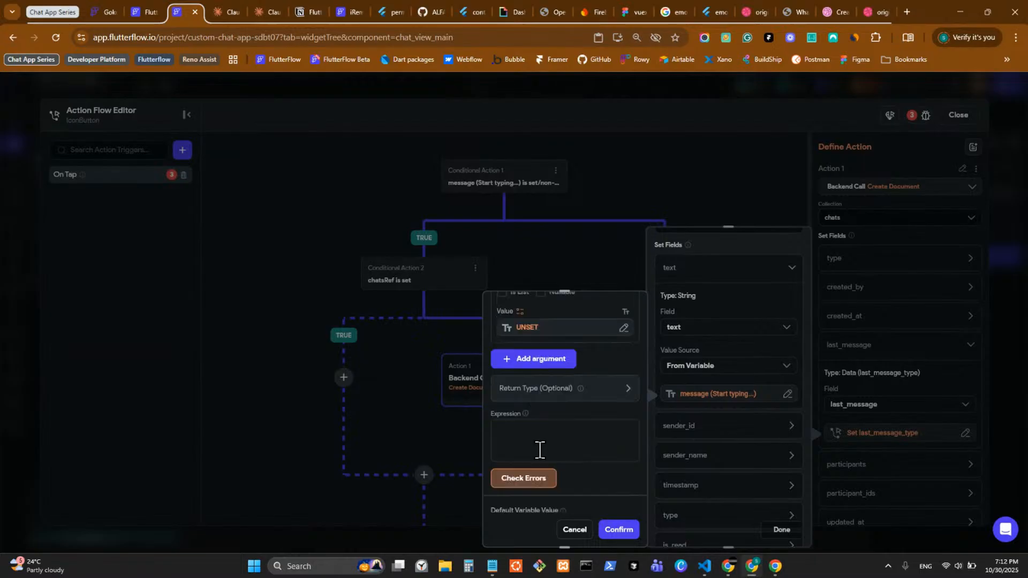
pyautogui.click(533, 444)
pyautogui.scroll(3, 583, 386)
pyautogui.scroll(-3, 576, 422)
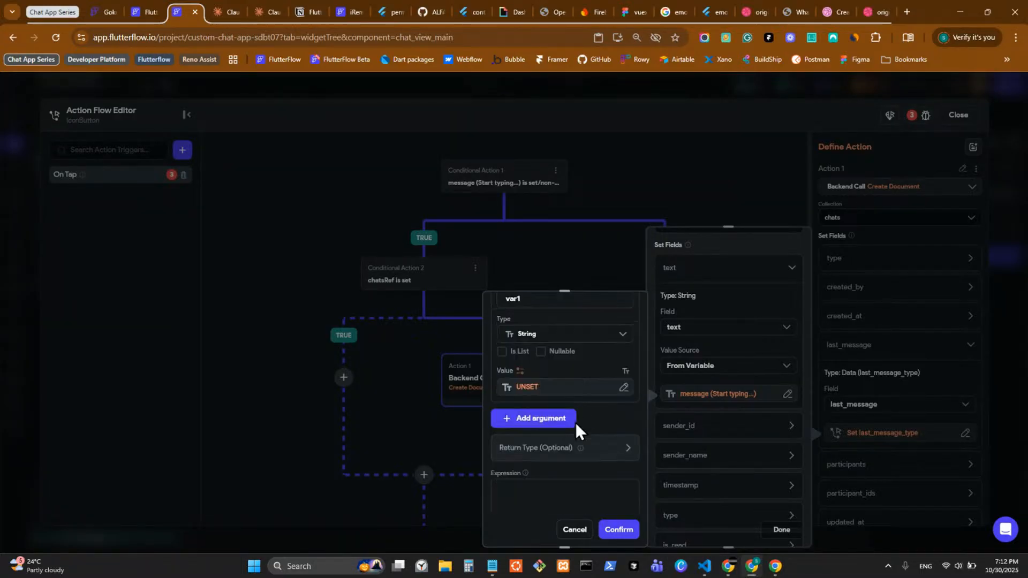
pyautogui.scroll(-2, 591, 438)
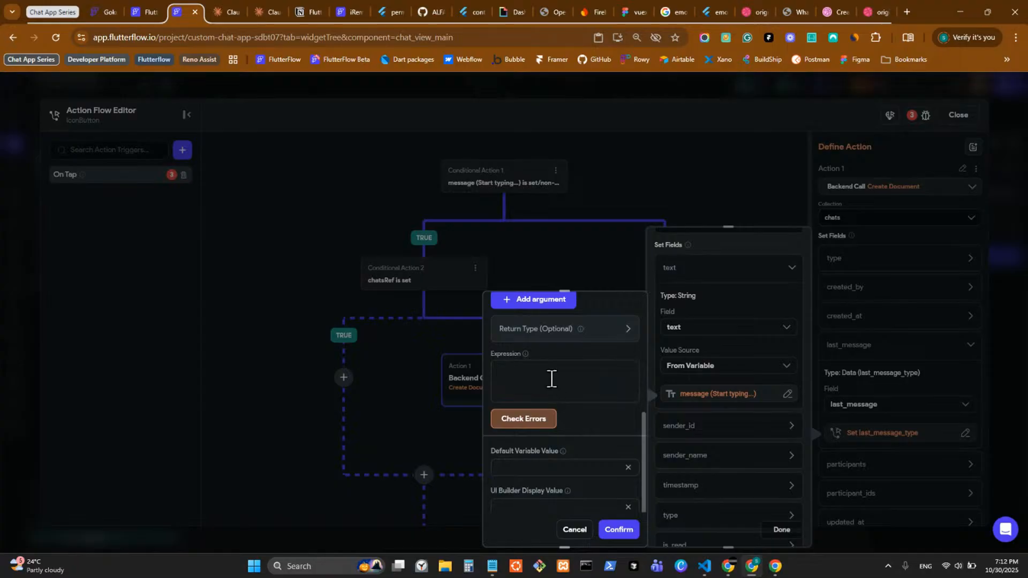
pyautogui.scroll(5, 560, 429)
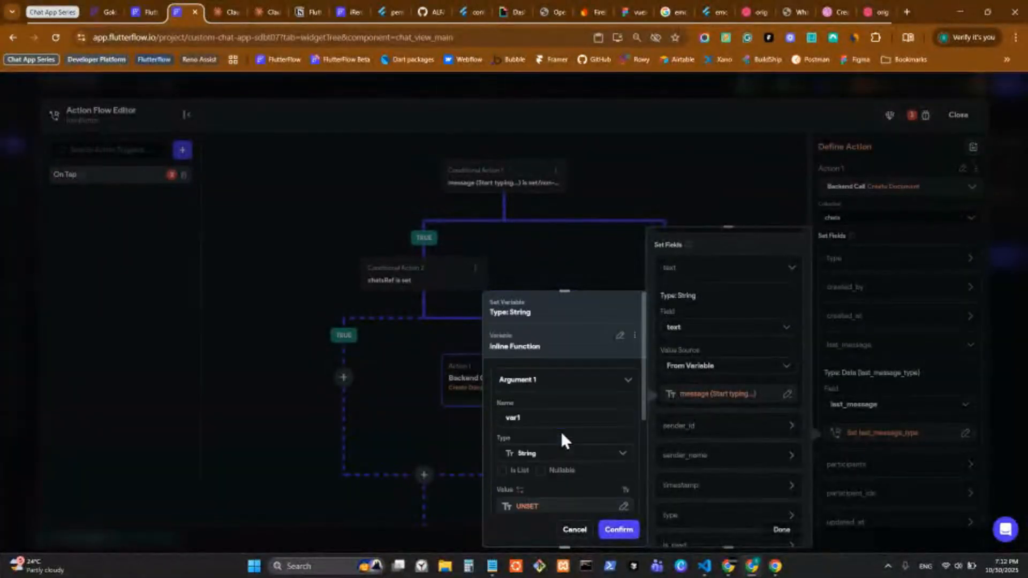
pyautogui.scroll(-2, 567, 417)
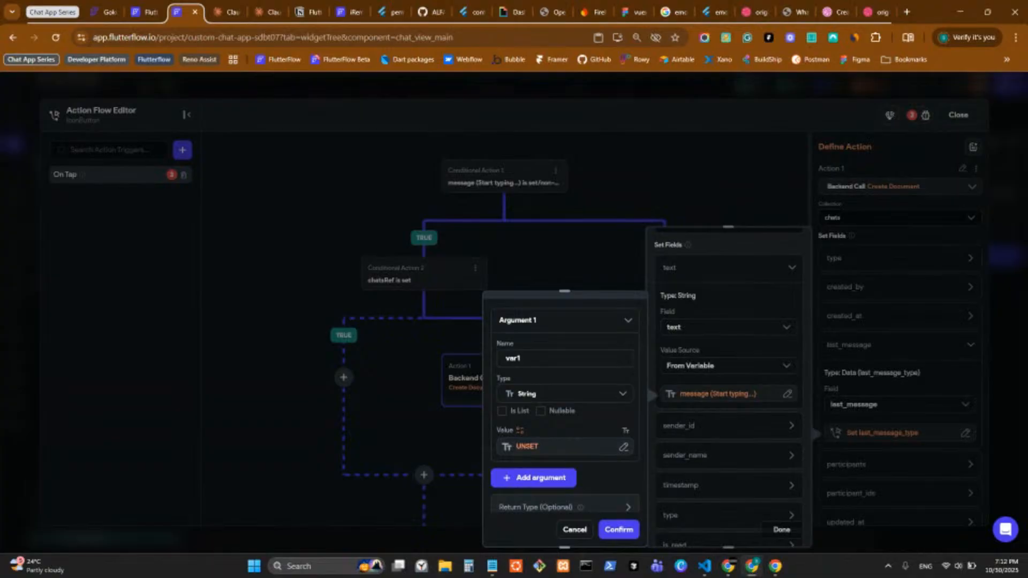
# Step: Screenshot the argument editor area to the clipboard
pyautogui.hotkey('alt', 's')
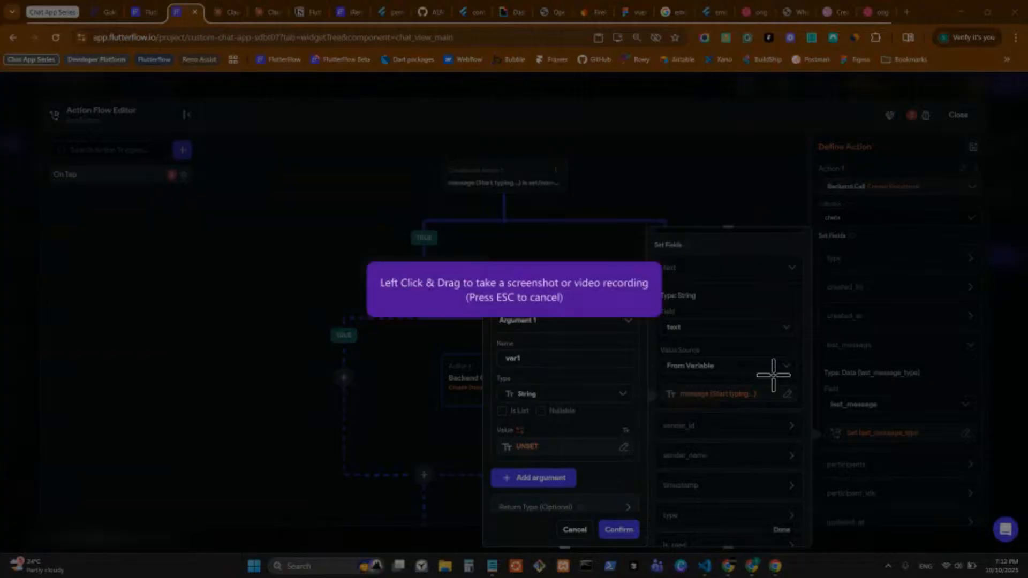
pyautogui.moveTo(479, 293); pyautogui.dragTo(647, 549)
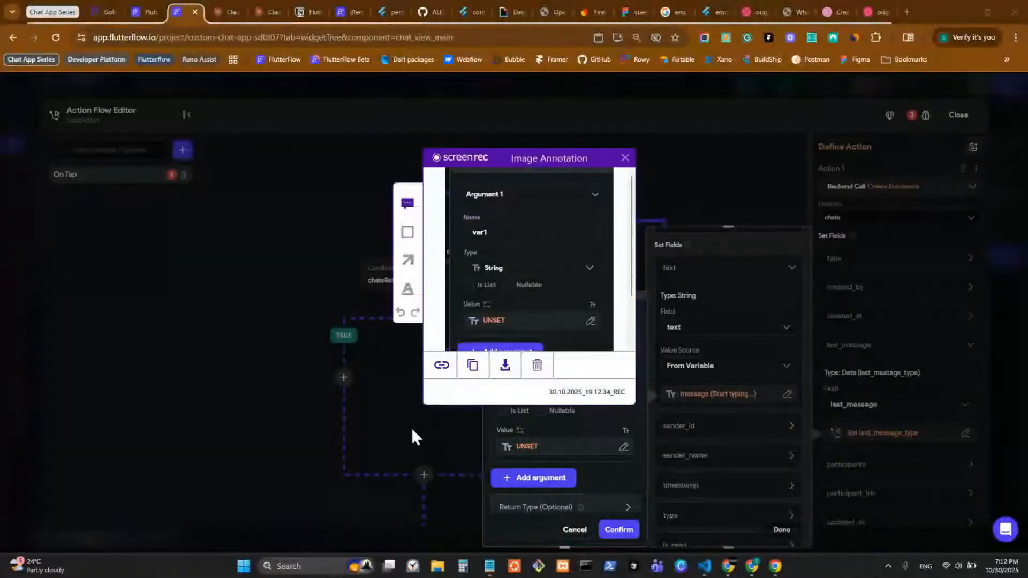
pyautogui.click(473, 369)
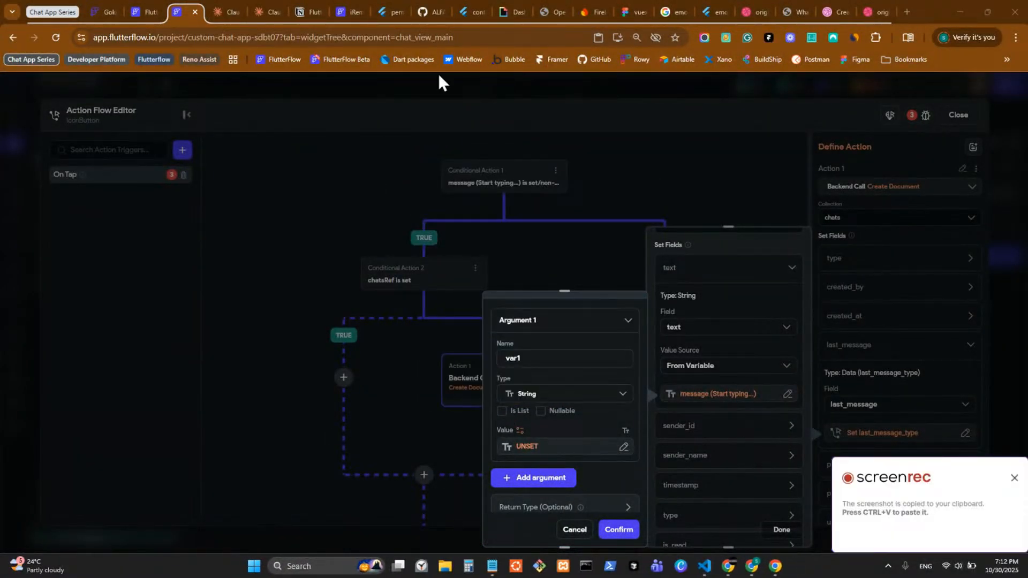
pyautogui.scroll(-1, 547, 355)
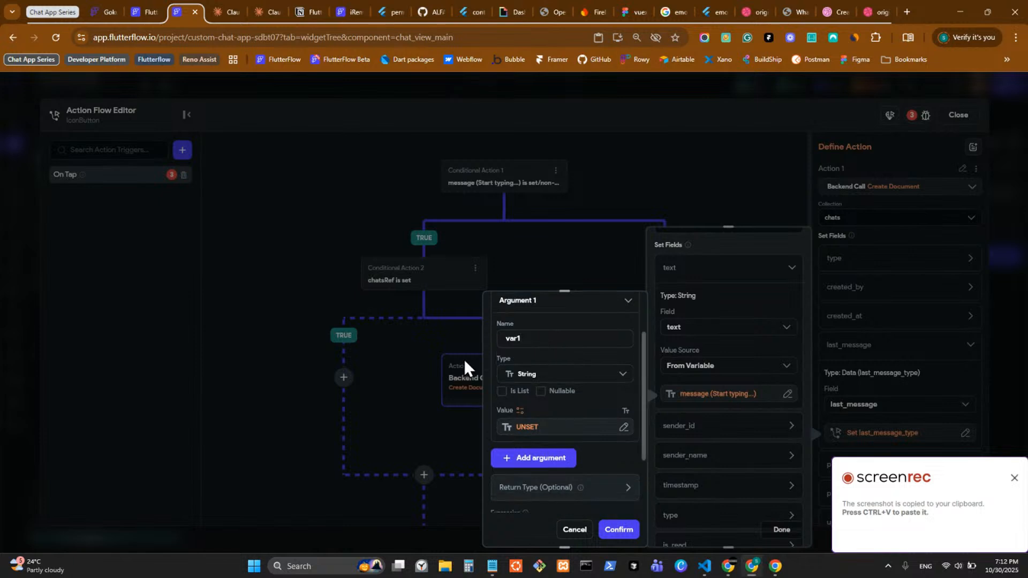
# Step: Name the argument 'message' and bind it to the message (Start typing...) widget state
pyautogui.doubleClick(537, 339)
pyautogui.write('mess')
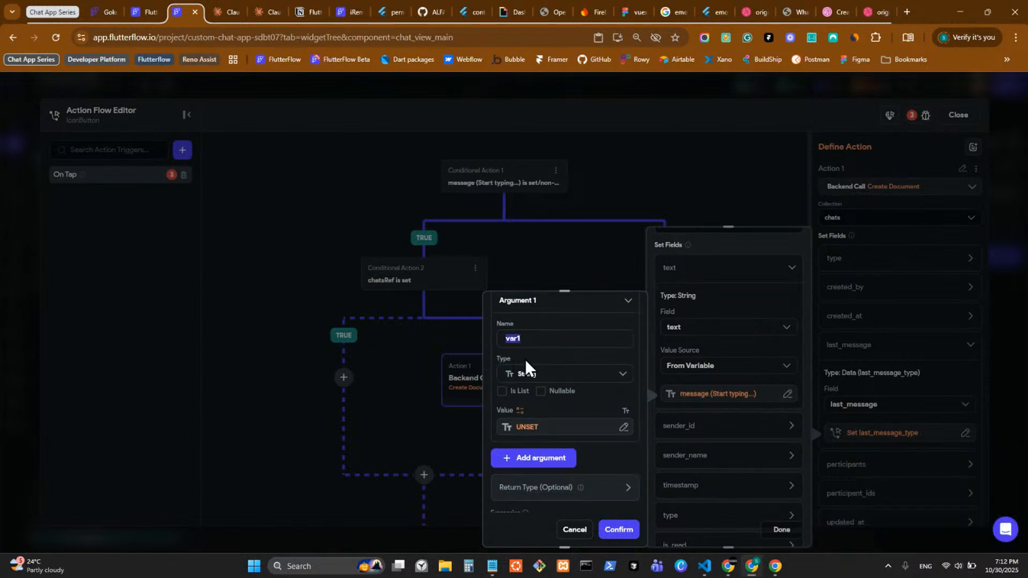
pyautogui.write('age')
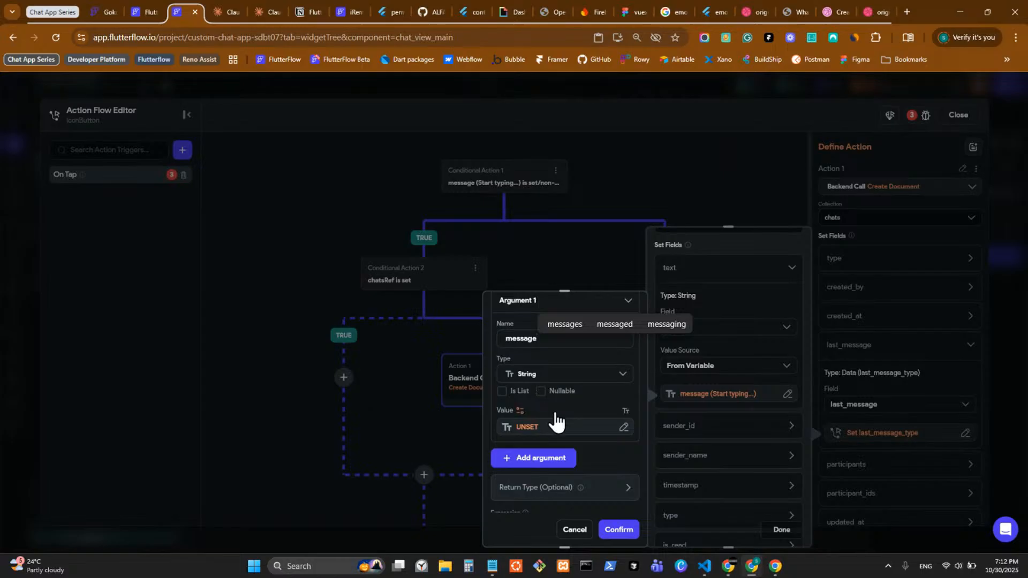
pyautogui.scroll(-3, 534, 383)
pyautogui.click(530, 369)
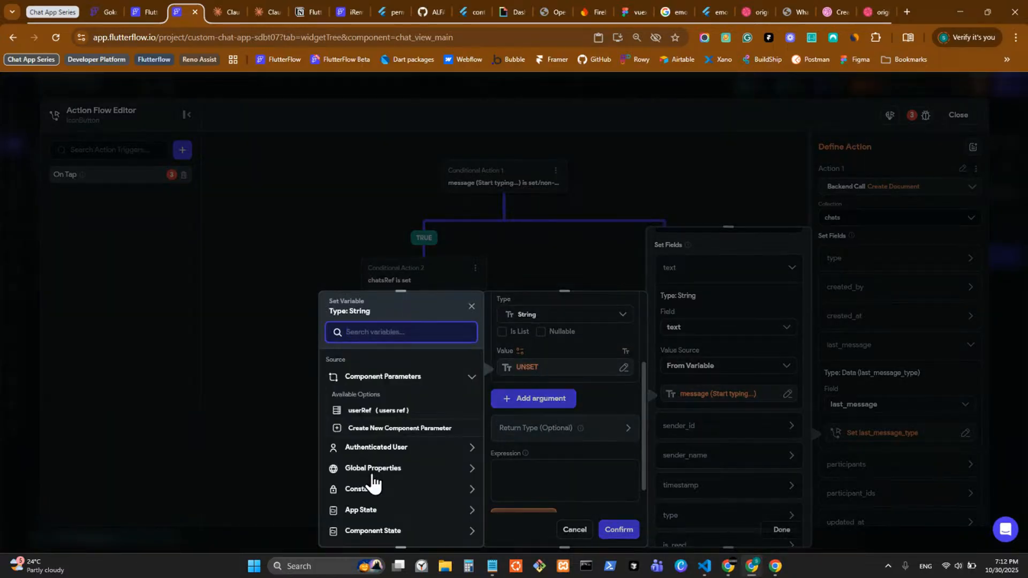
pyautogui.scroll(-2, 378, 486)
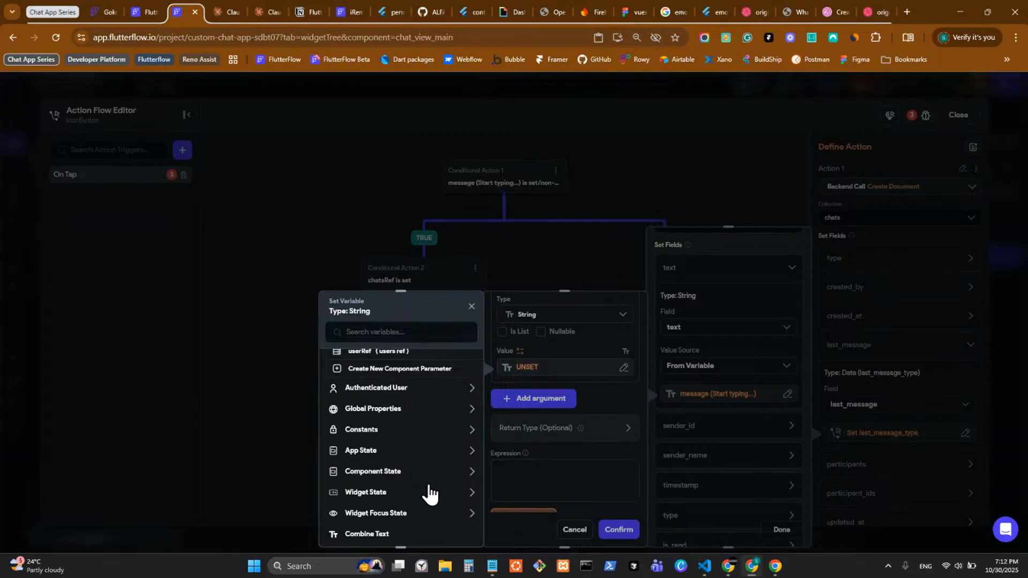
pyautogui.click(414, 502)
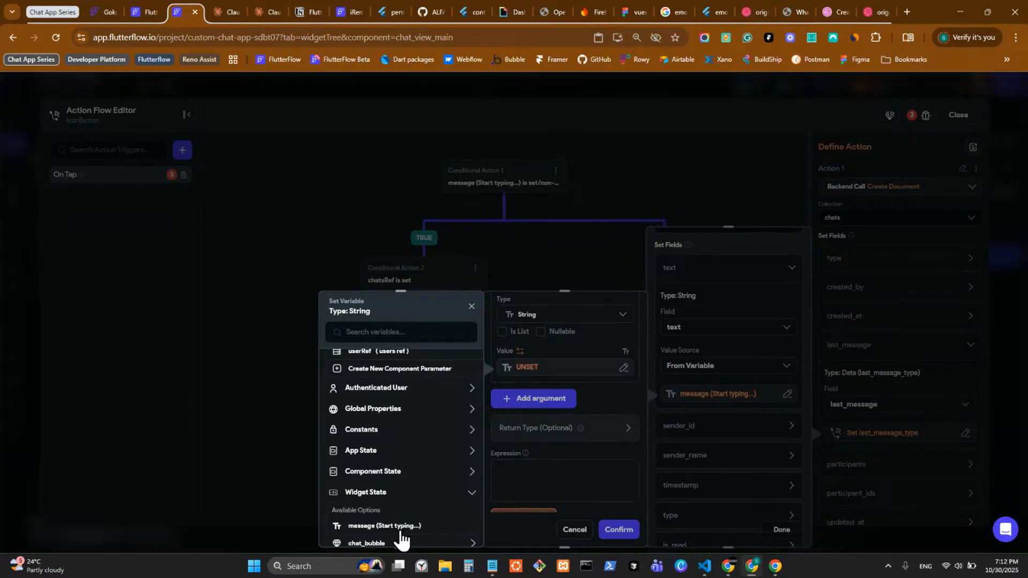
pyautogui.click(400, 528)
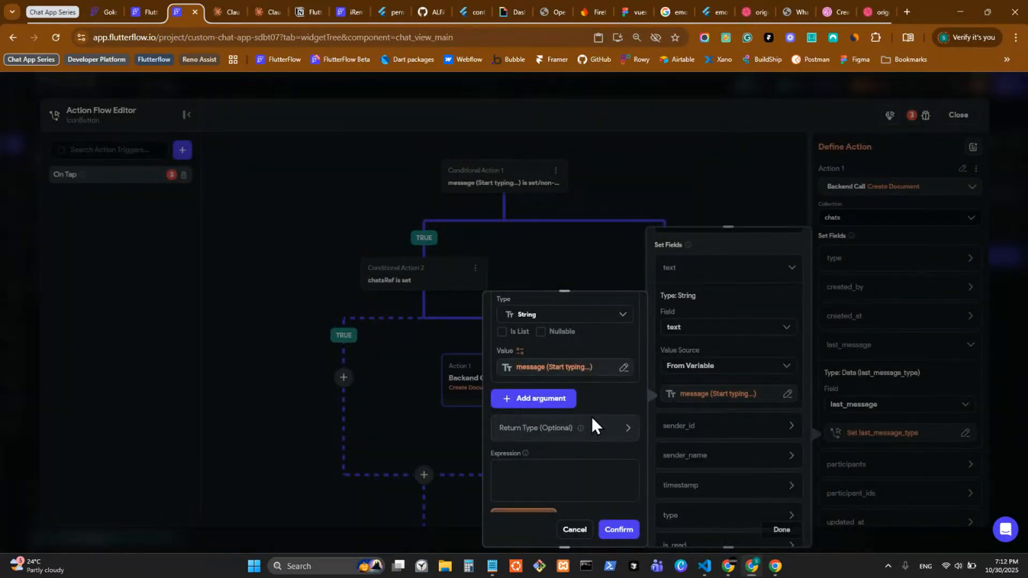
pyautogui.scroll(2, 607, 419)
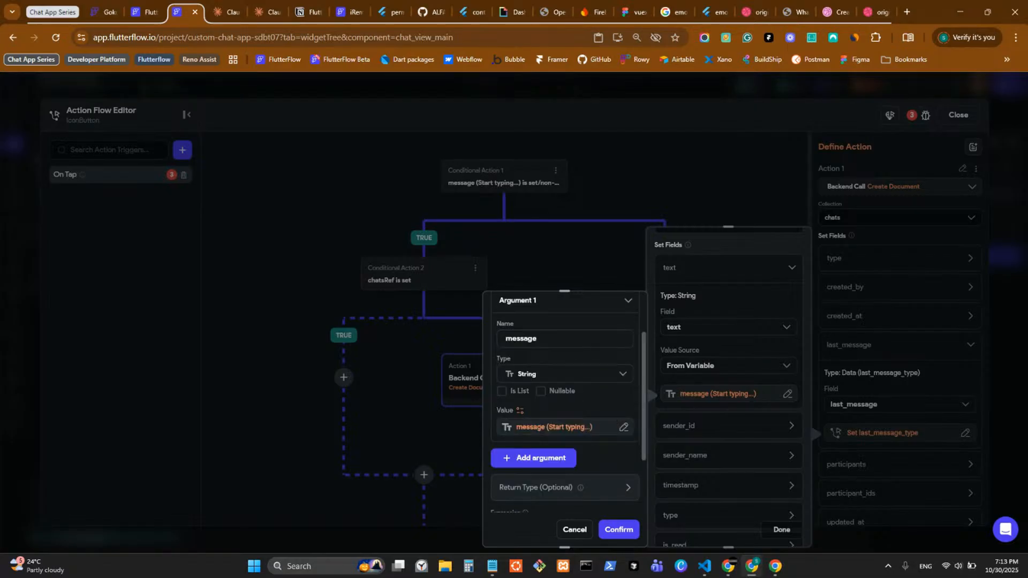
# Step: Screenshot the inline function's argument dialog with ScreenRec, copy it, and switch to Claude
pyautogui.hotkey('alt', 's')
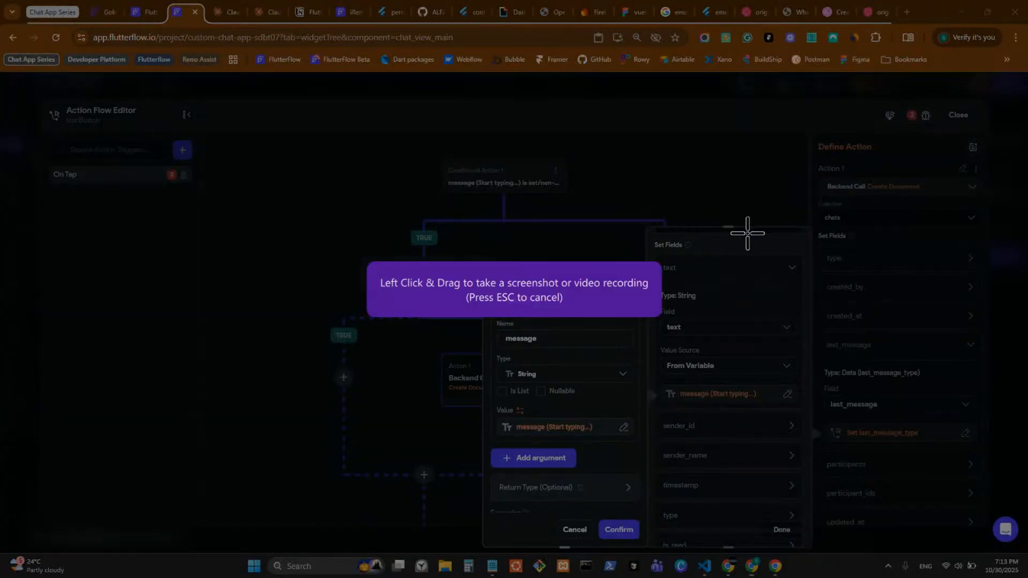
pyautogui.moveTo(482, 283)
pyautogui.mouseDown()
pyautogui.moveTo(587, 500)
pyautogui.moveTo(657, 556)
pyautogui.mouseUp()
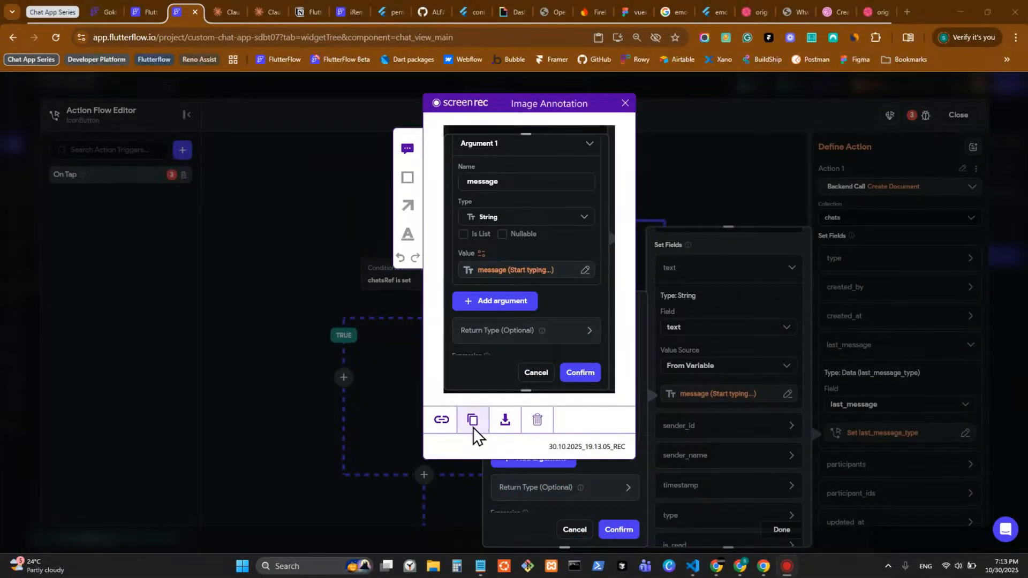
pyautogui.click(472, 420)
pyautogui.click(262, 13)
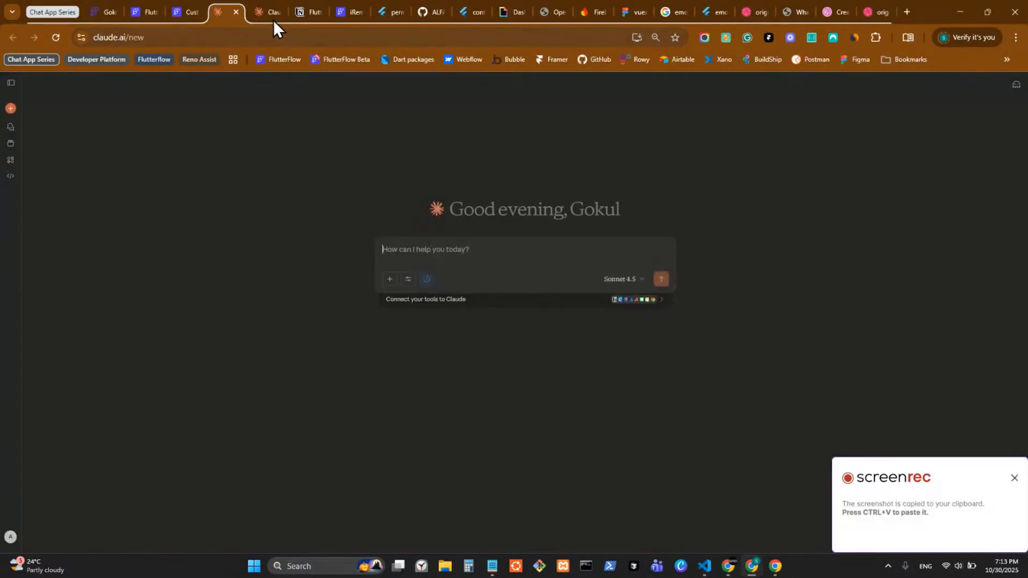
# Step: Ask Claude for an inline function that truncates the message to 100 characters with an ellipsis, screenshot attached
pyautogui.click(227, 16)
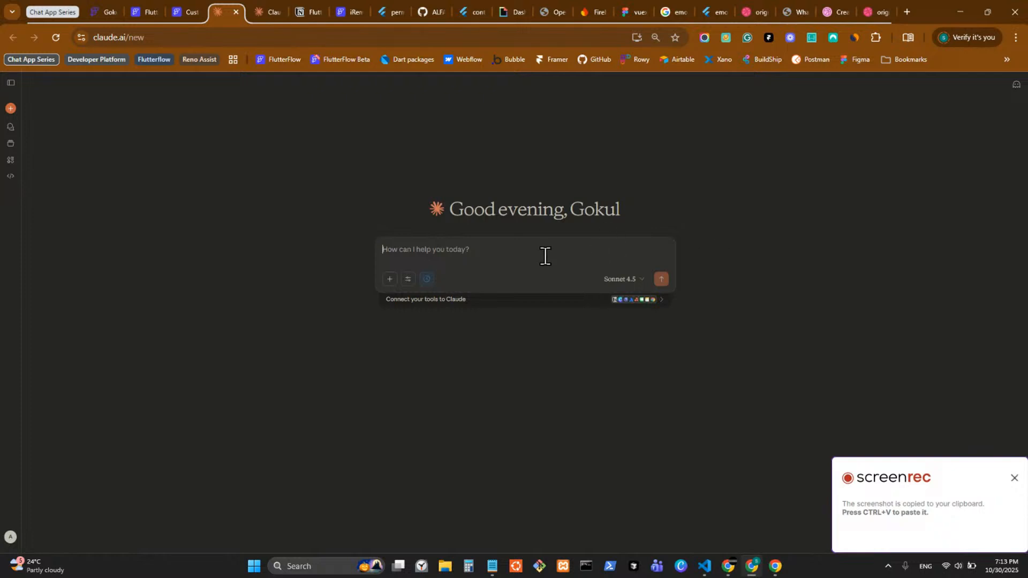
pyautogui.write('write m')
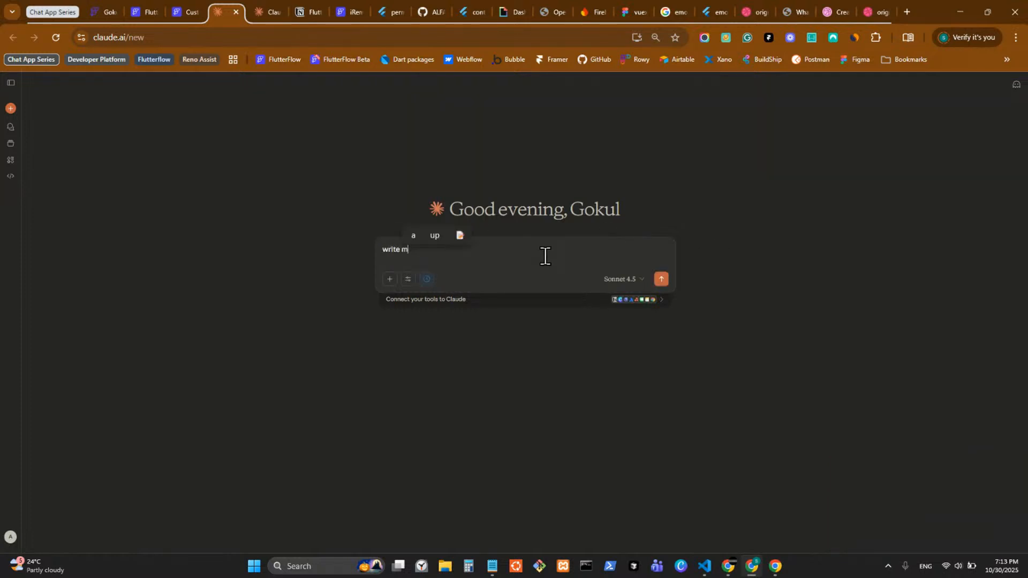
pyautogui.write('e a inl')
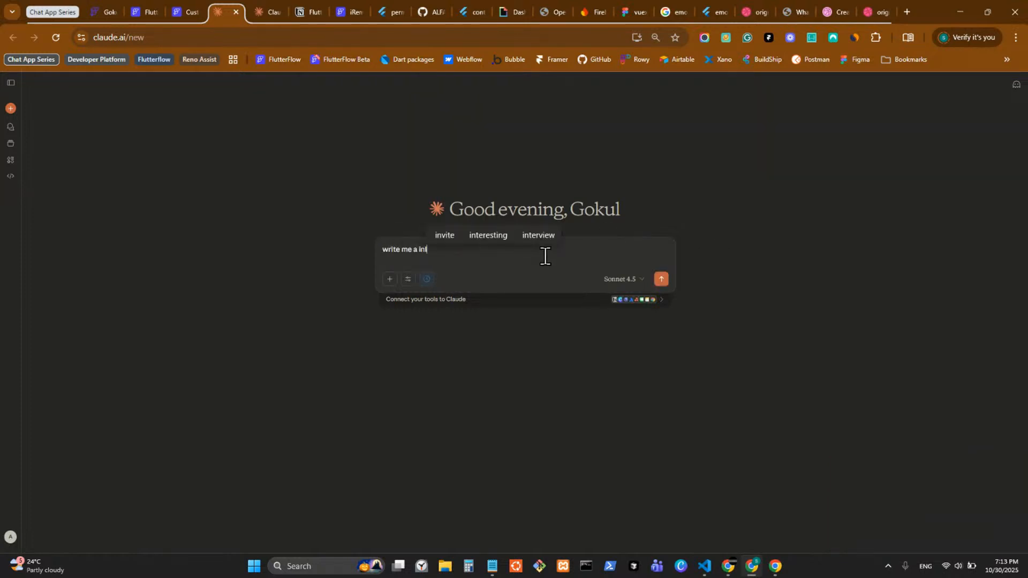
pyautogui.write('ine functio')
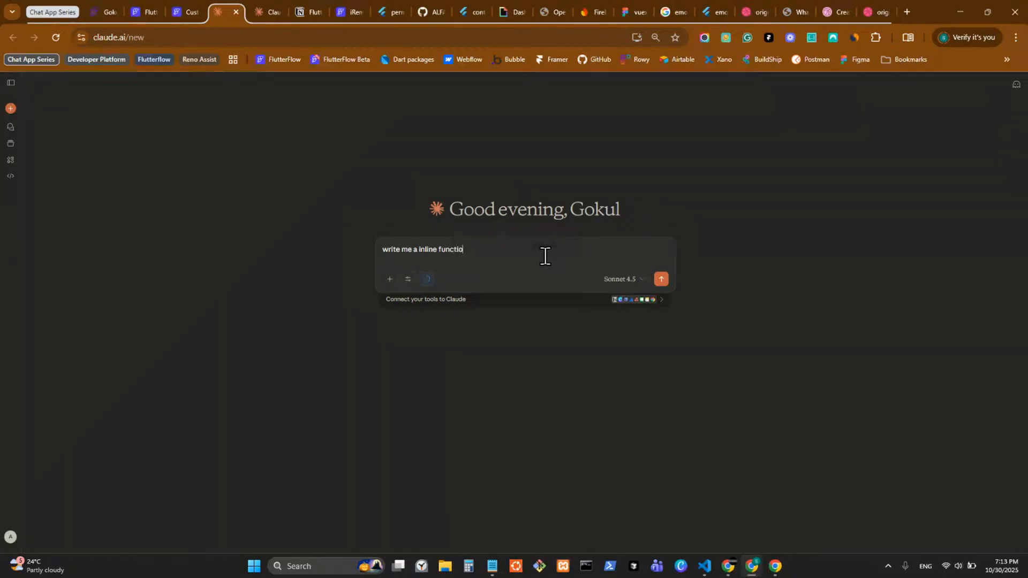
pyautogui.write('n')
pyautogui.write('to add in FlutterFlow w')
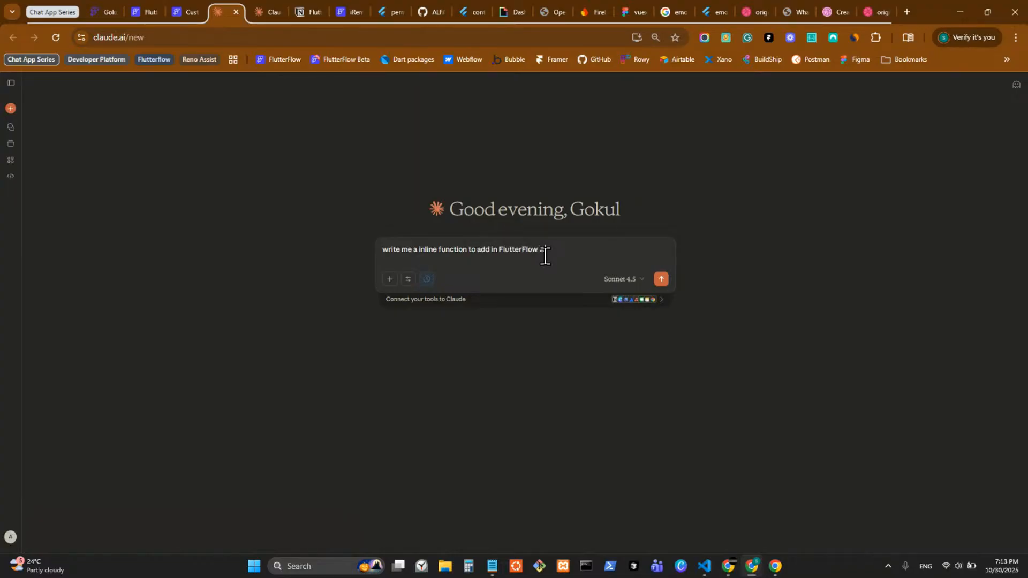
pyautogui.write('i')
pyautogui.press('BackSpace')
pyautogui.press('BackSpace')
pyautogui.write('wherre')
pyautogui.press('BackSpace')
pyautogui.write("re I'm passing the u")
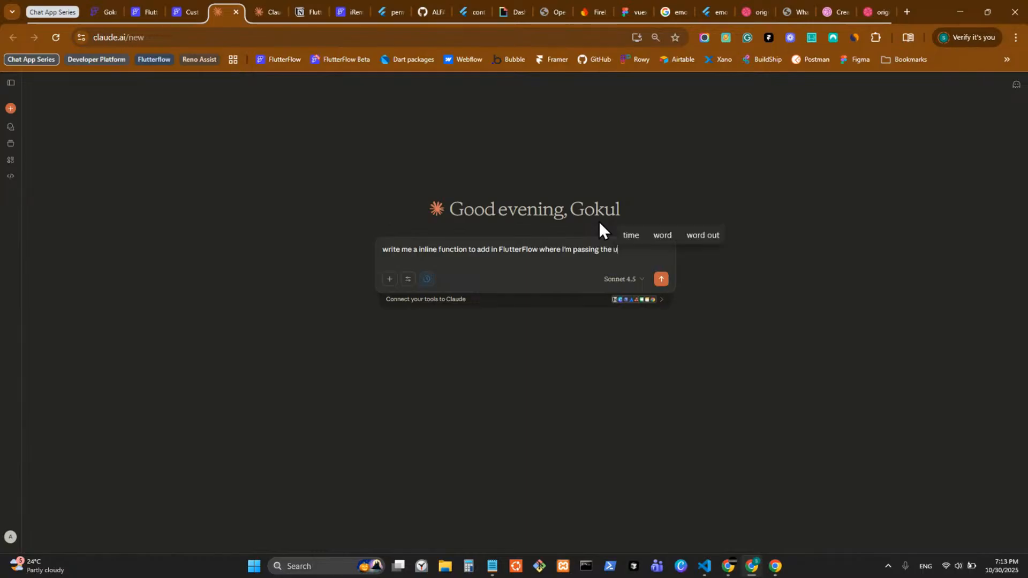
pyautogui.write('ser typed ')
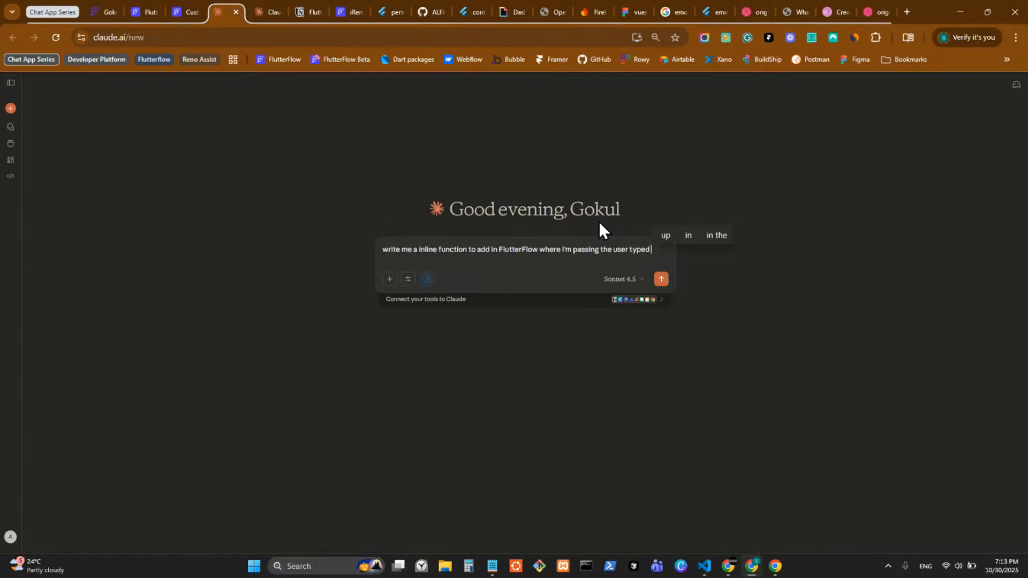
pyautogui.write('message and i want')
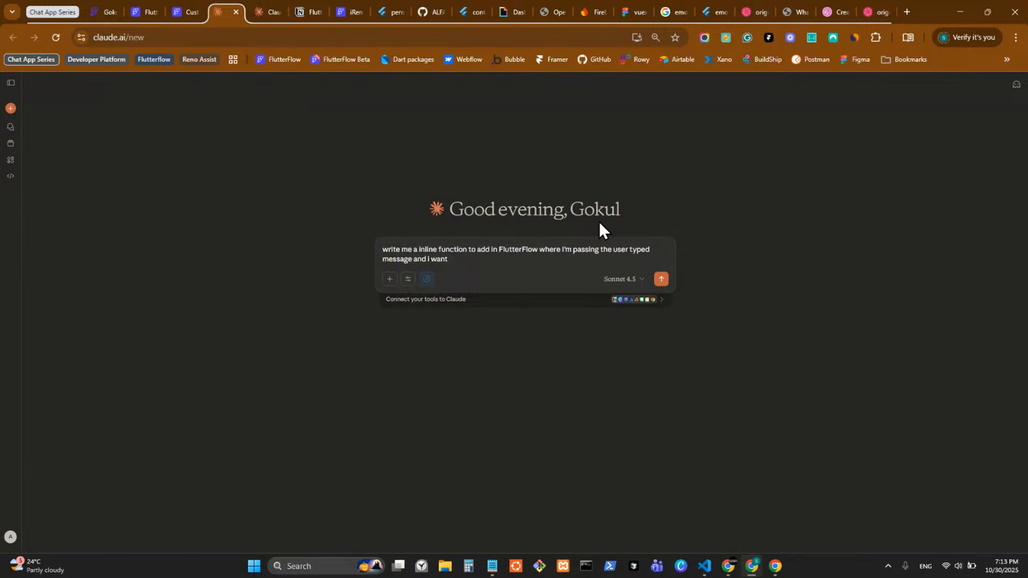
pyautogui.write(' tou to just l')
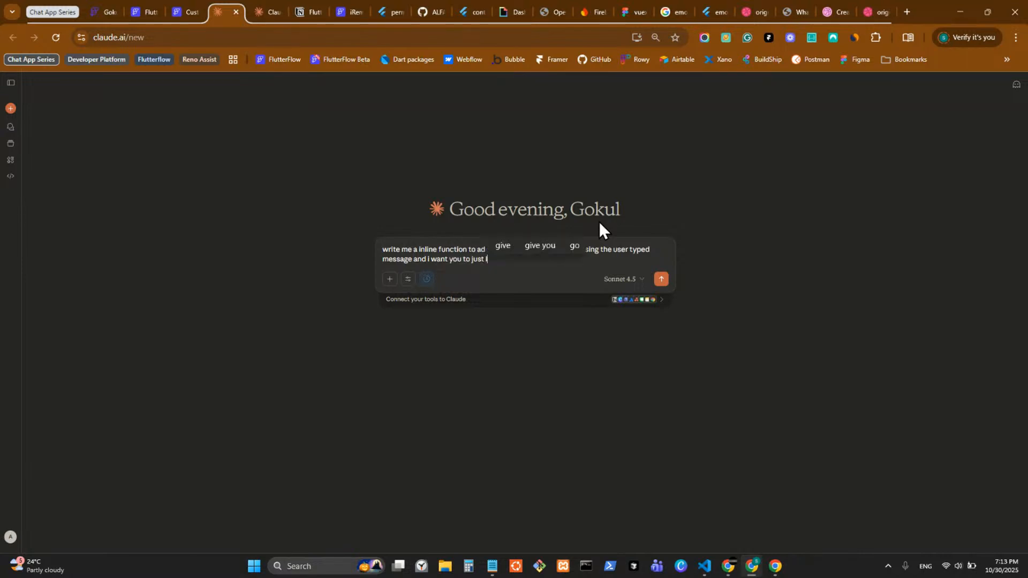
pyautogui.write('imit it')
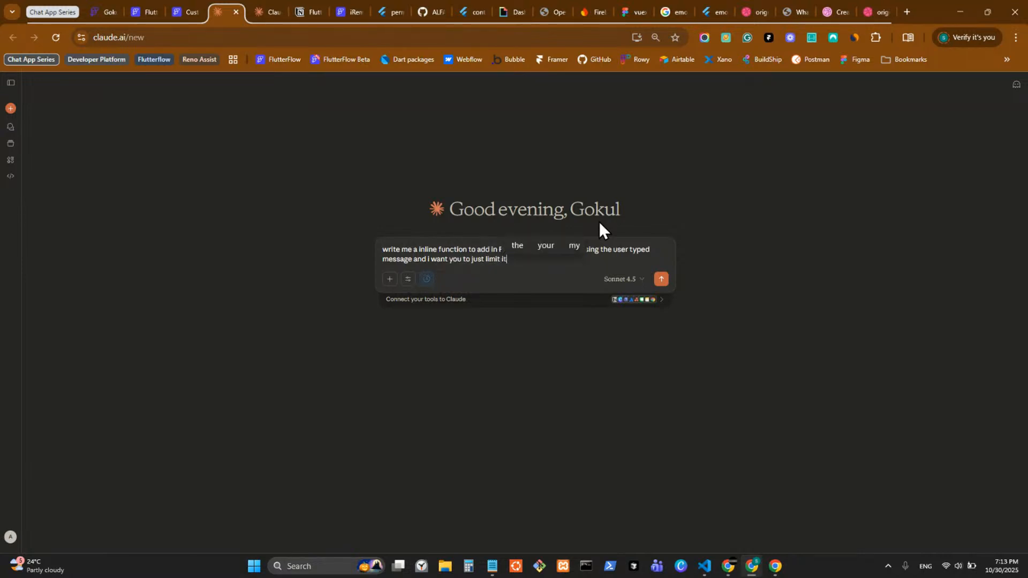
pyautogui.write(' to')
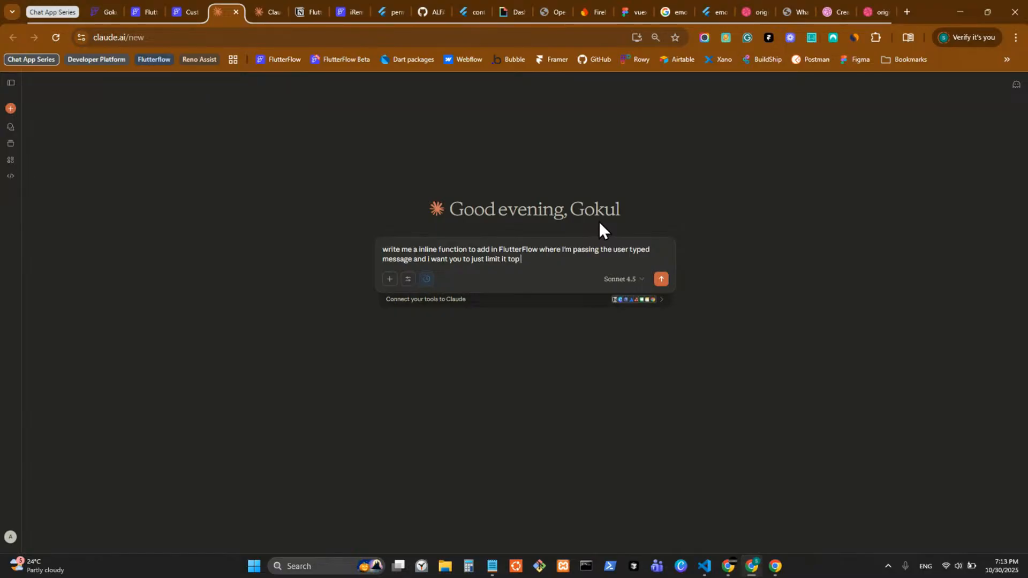
pyautogui.write(' 100 chars')
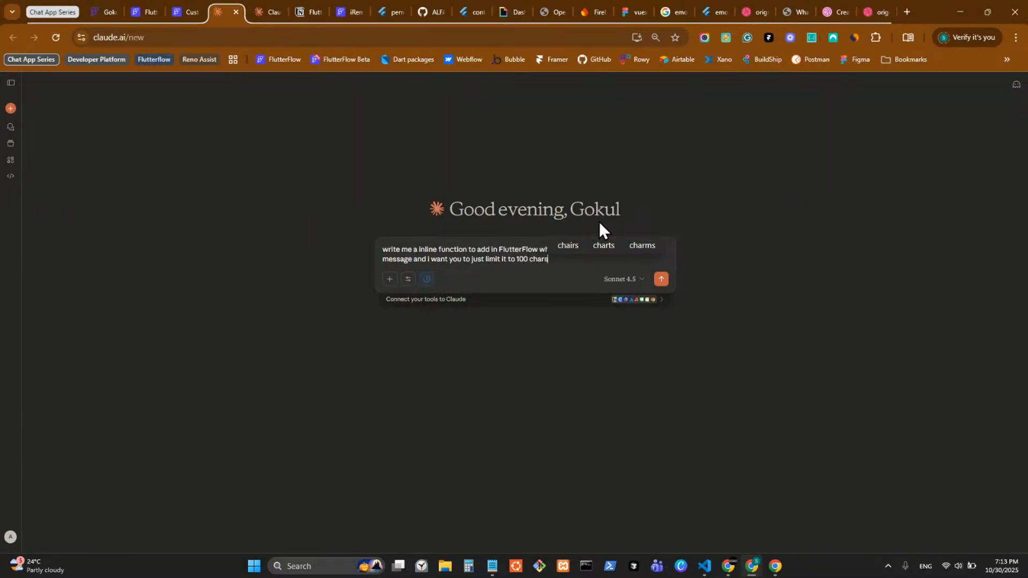
pyautogui.write(' and add ')
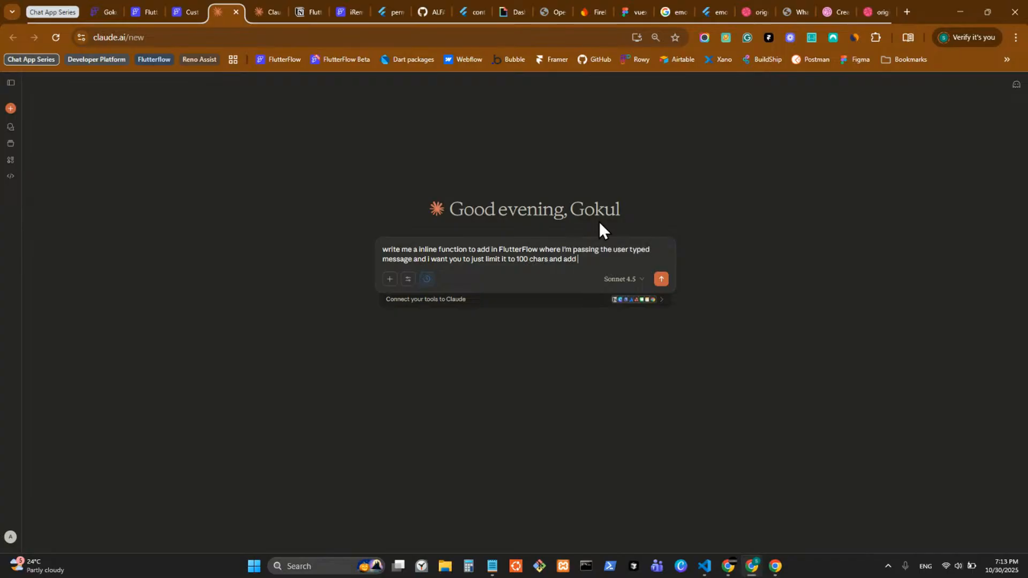
pyautogui.write('a elip')
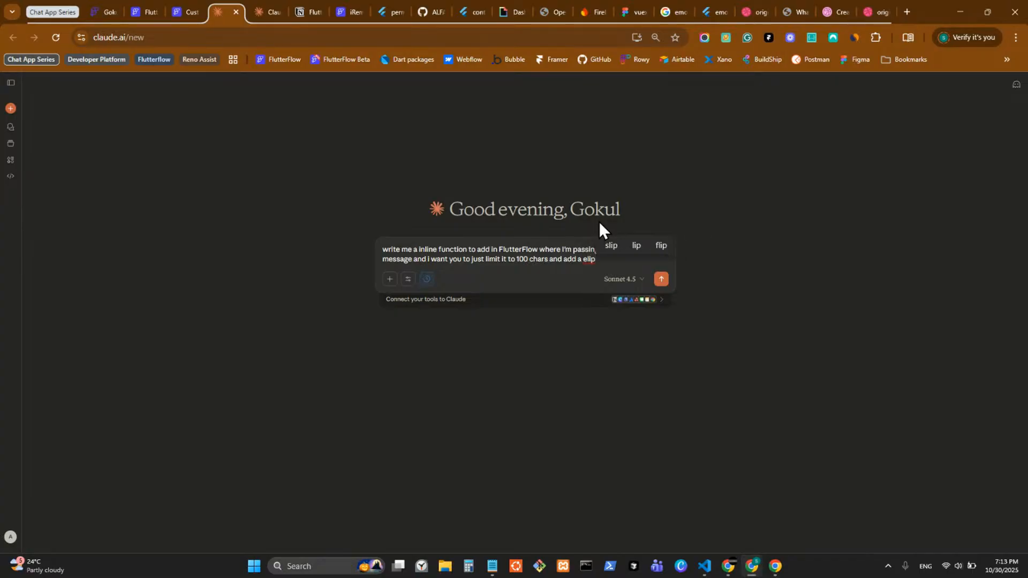
pyautogui.write('s')
pyautogui.click(670, 245)
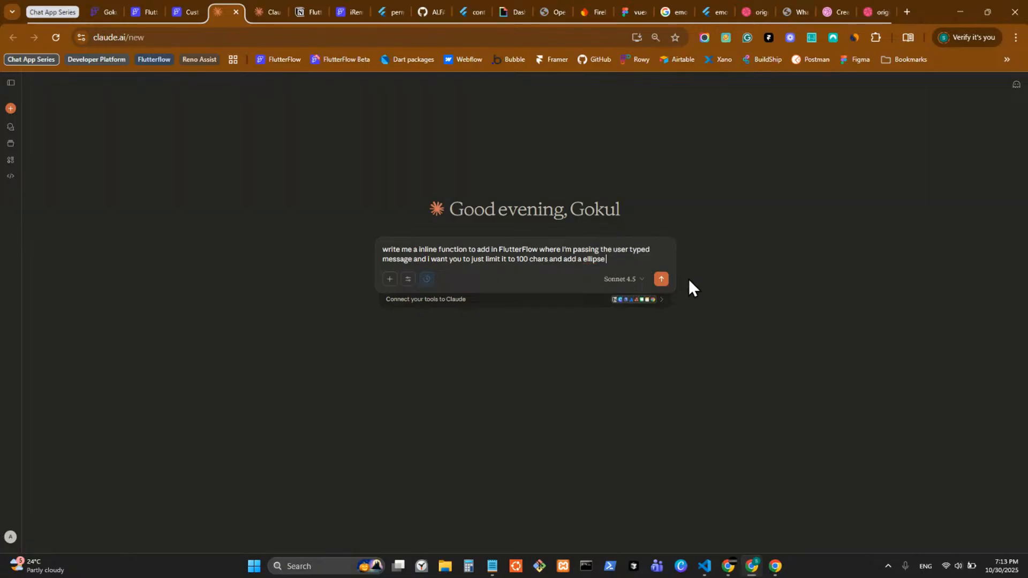
pyautogui.write('l')
pyautogui.write('at the end')
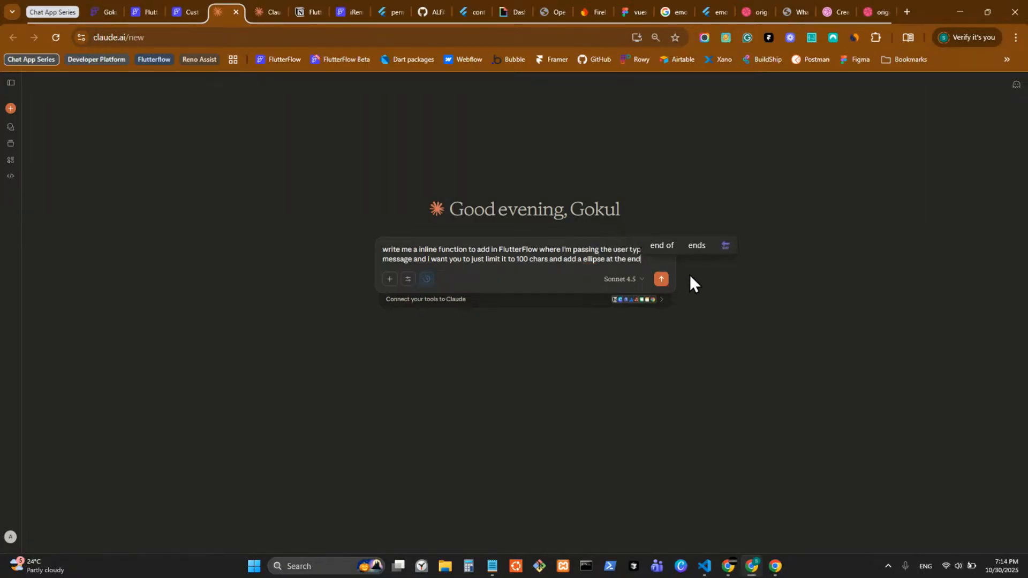
pyautogui.write('()')
pyautogui.write('...')
pyautogui.hotkey('ctrl', 'v')
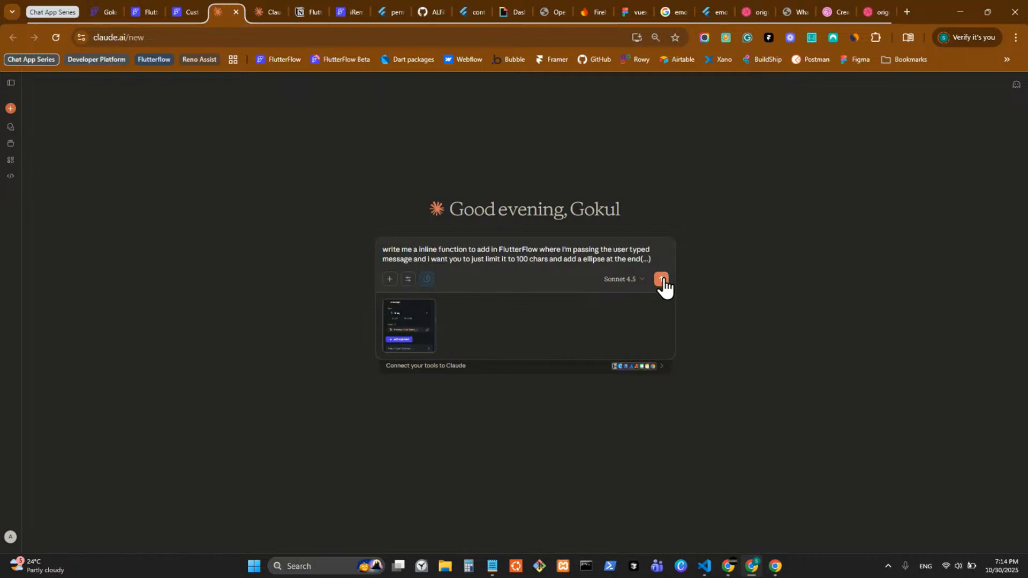
pyautogui.click(662, 280)
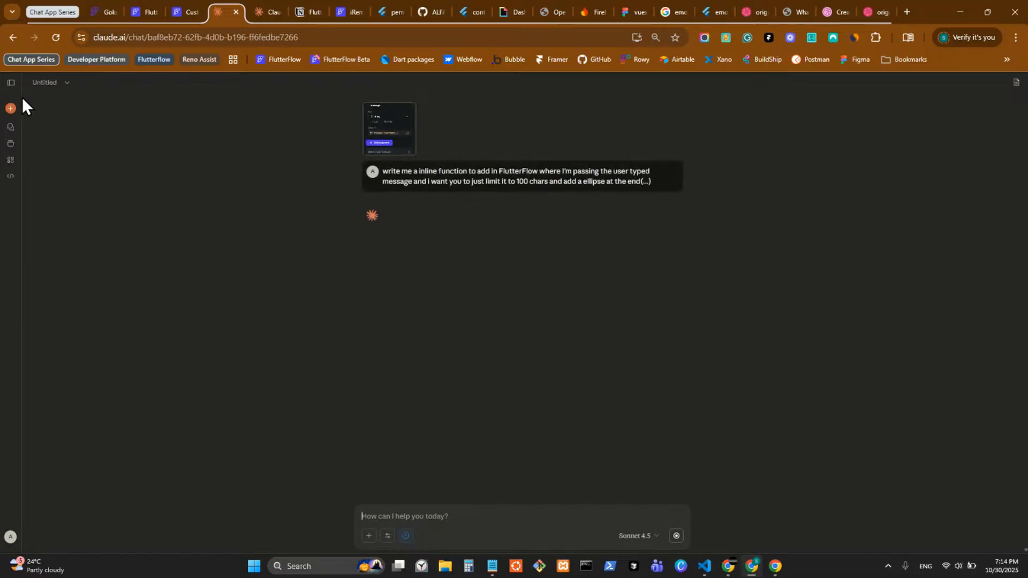
# Step: Look over the recent chats list and the new truncate chat's options, then hide the list
pyautogui.click(12, 83)
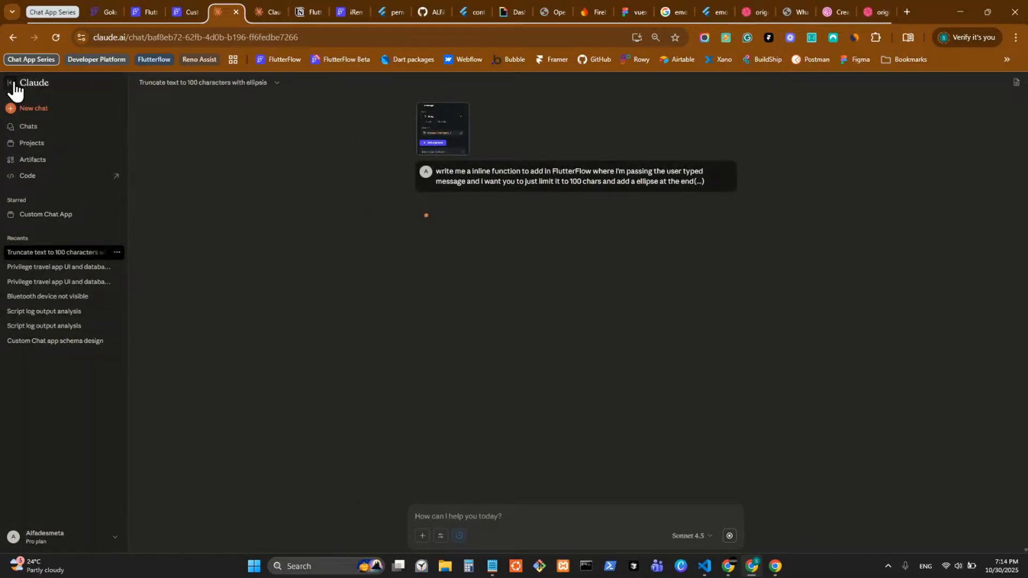
pyautogui.click(12, 84)
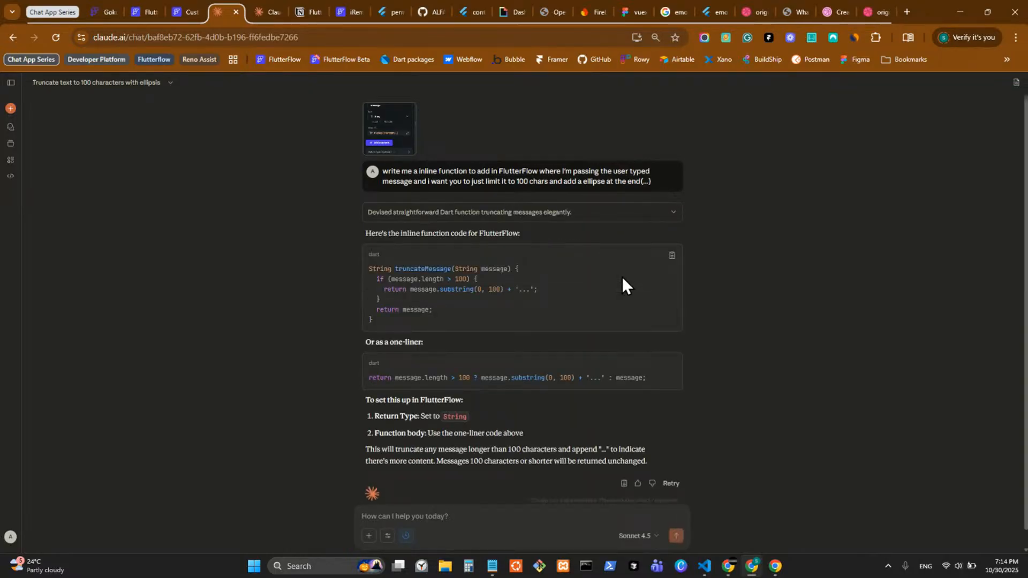
pyautogui.click(11, 82)
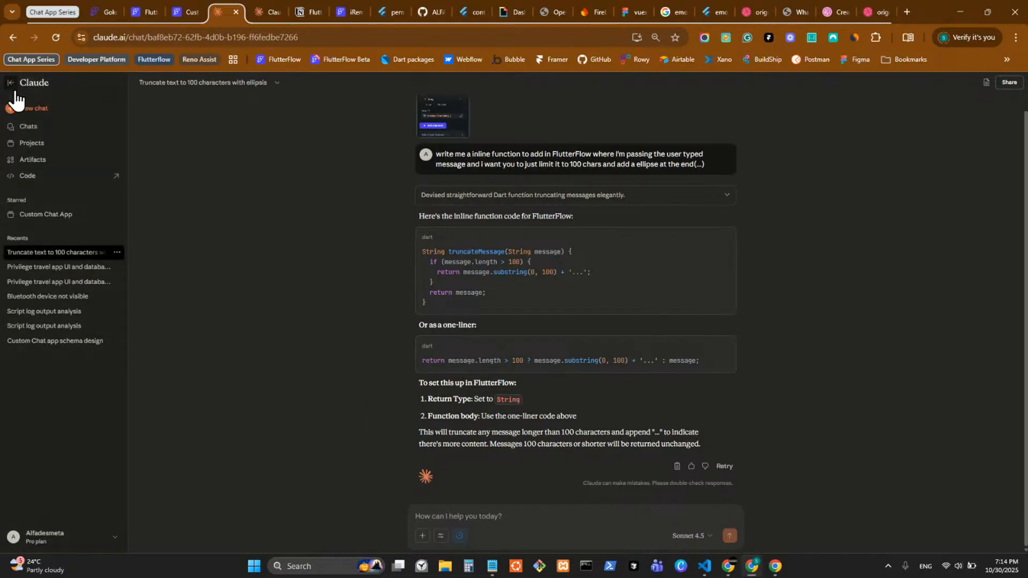
pyautogui.click(117, 252)
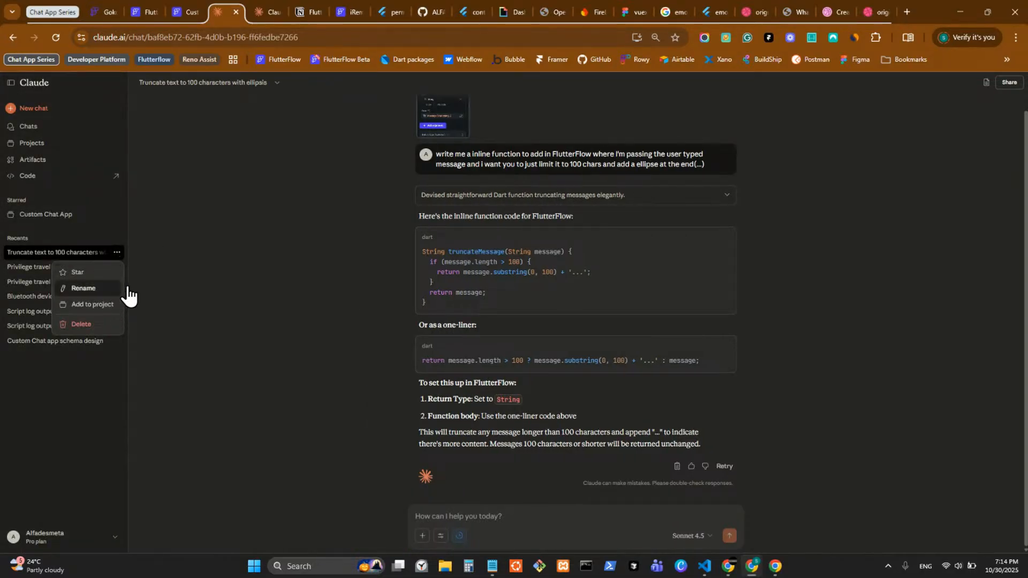
pyautogui.click(215, 260)
pyautogui.click(277, 83)
pyautogui.click(315, 120)
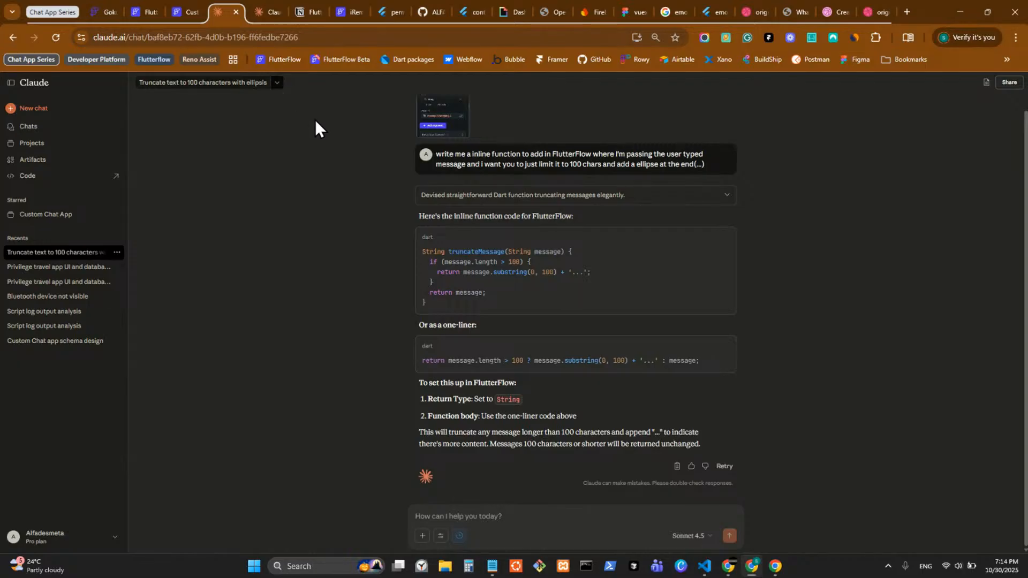
pyautogui.click(11, 83)
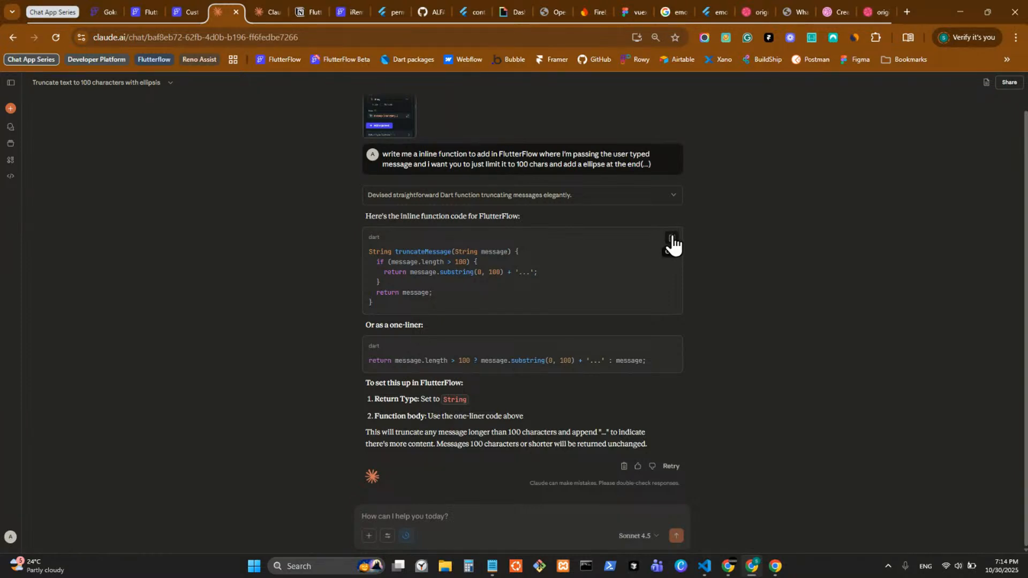
# Step: Copy the truncateMessage function and then the one-liner return expression from Claude's reply
pyautogui.click(672, 238)
pyautogui.click(671, 347)
pyautogui.click(180, 12)
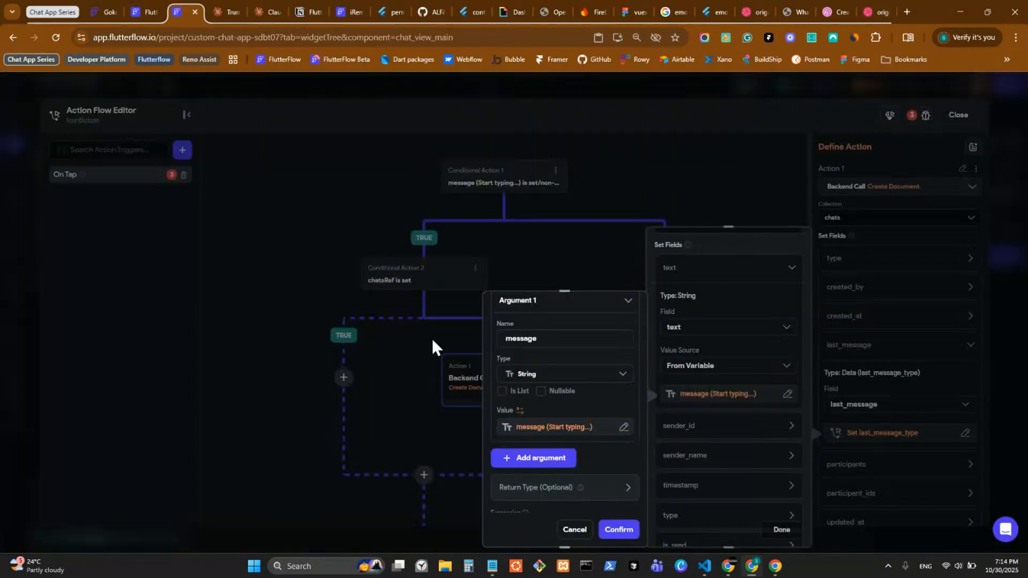
# Step: Paste the one-liner truncation expression into the Expression field and check it for errors
pyautogui.scroll(-3, 518, 475)
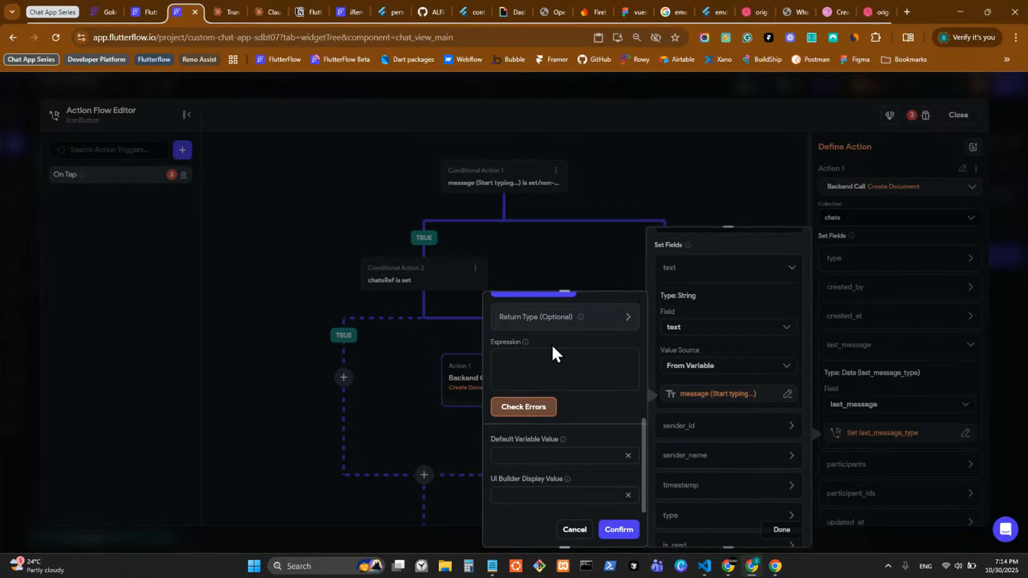
pyautogui.click(542, 360)
pyautogui.hotkey('ctrl', 'v')
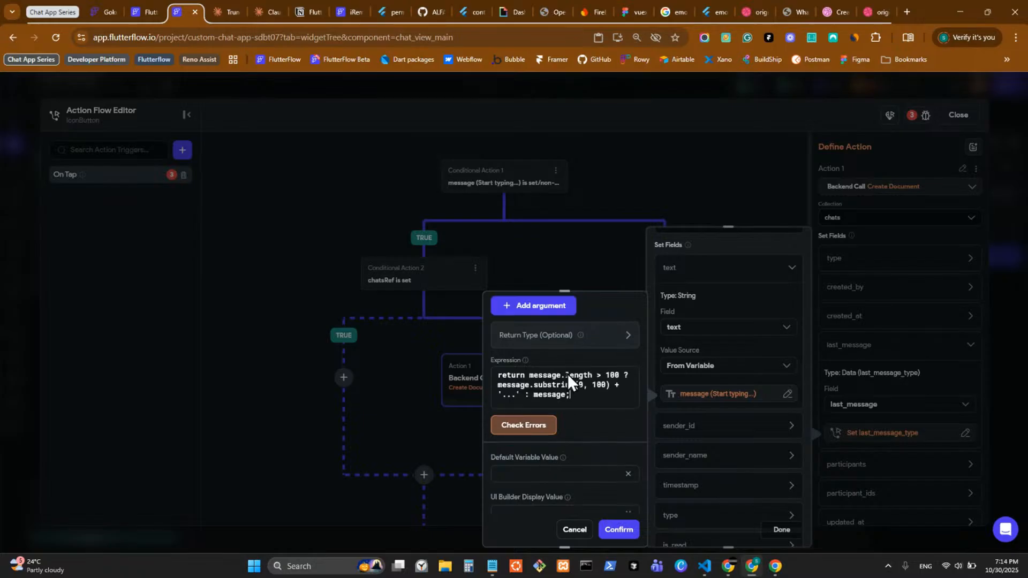
pyautogui.click(531, 429)
# Step: Replace the expression with Claude's full truncateMessage function and check it for errors
pyautogui.click(227, 15)
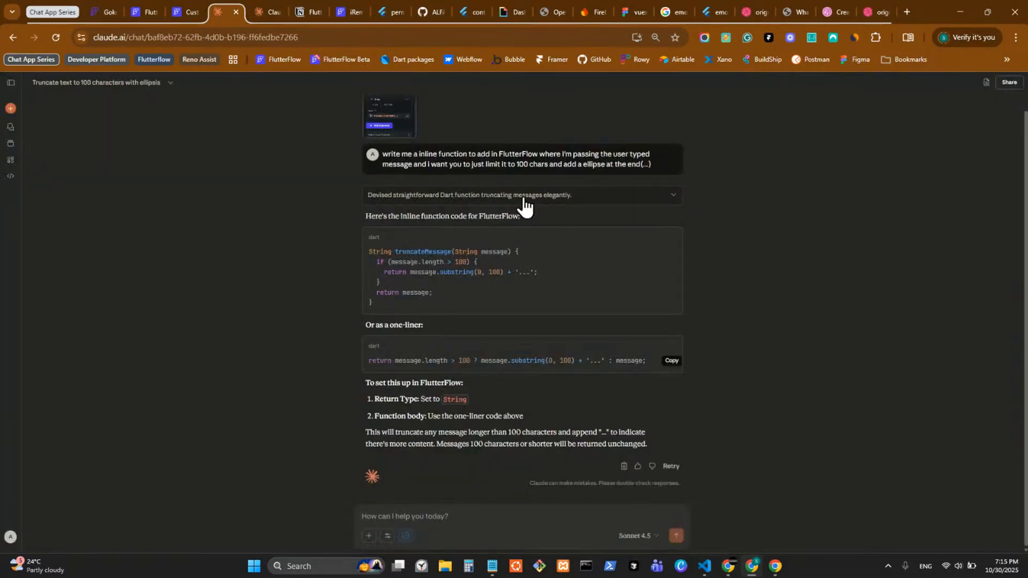
pyautogui.click(672, 239)
pyautogui.click(184, 12)
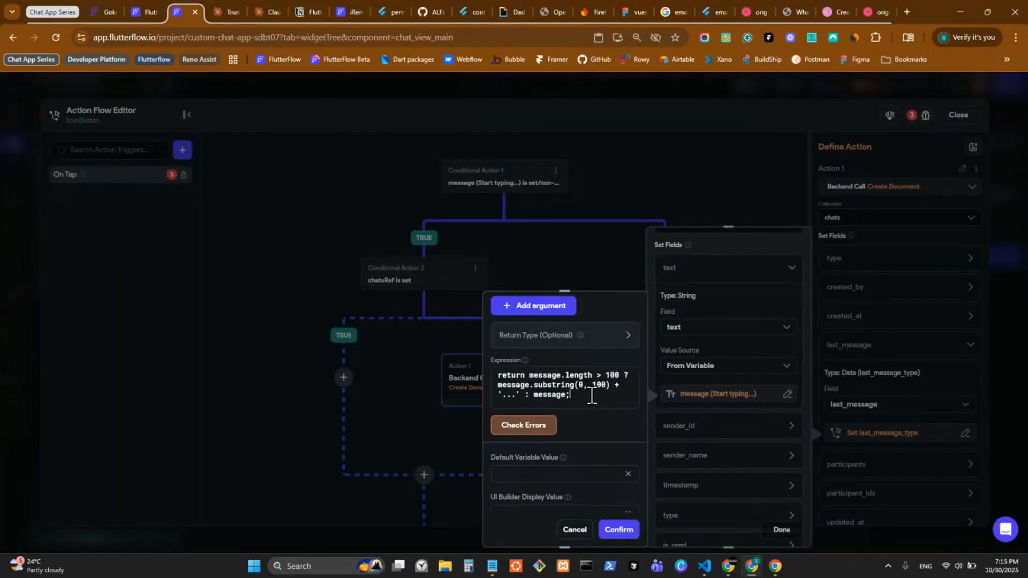
pyautogui.hotkey('ctrl', 'a')
pyautogui.hotkey('ctrl', 'v')
pyautogui.click(523, 435)
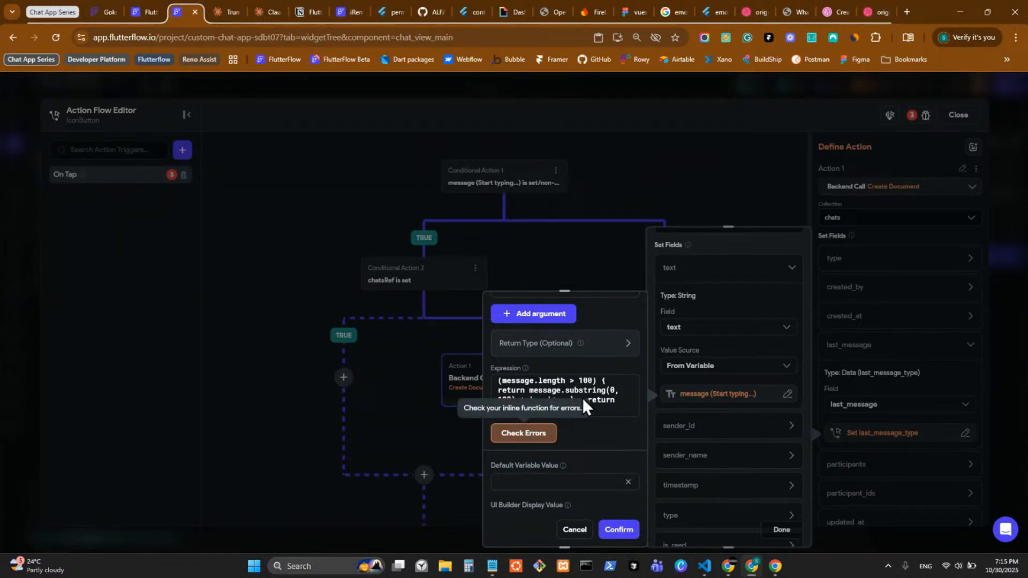
pyautogui.moveTo(529, 372)
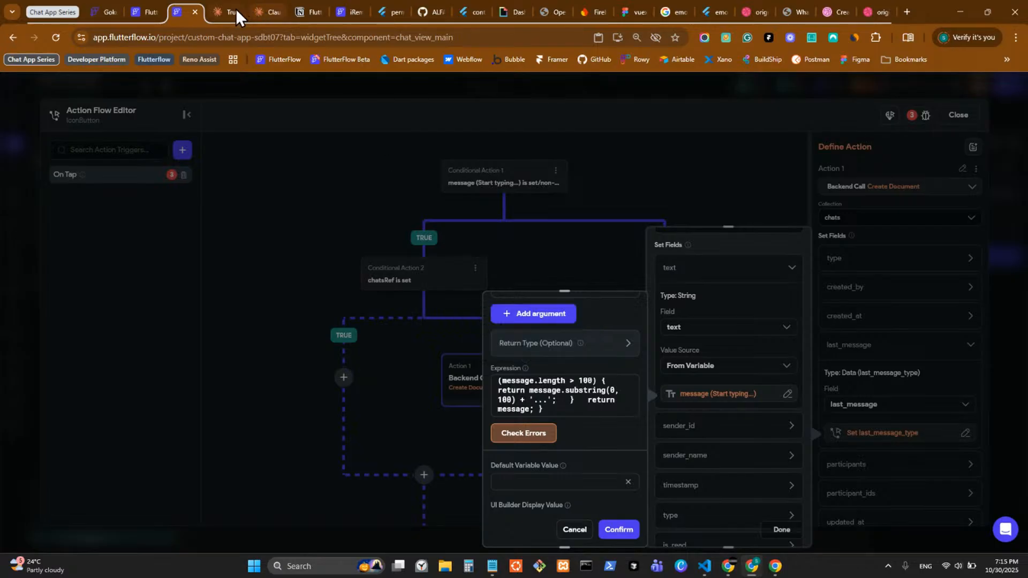
pyautogui.hotkey('ctrl', 'Tab')
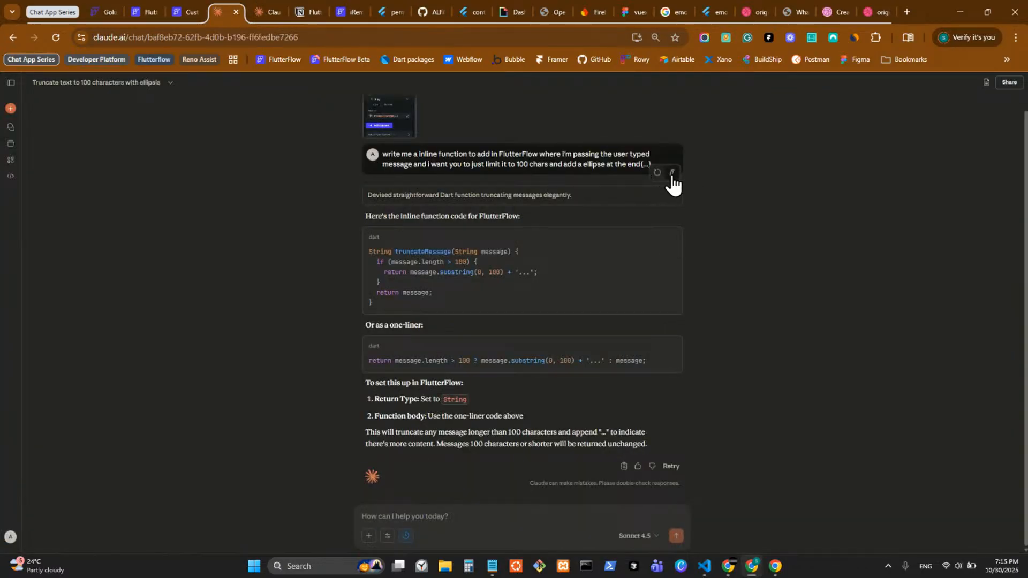
# Step: Edit the sent prompt to say 'inline function (math expression)' and resubmit it
pyautogui.click(672, 173)
pyautogui.click(467, 132)
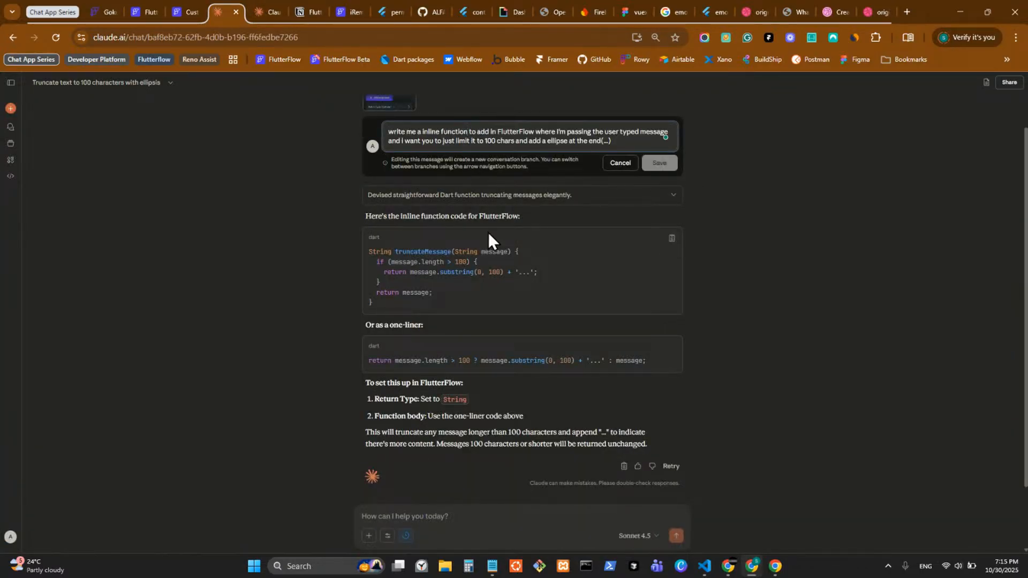
pyautogui.write('(math')
pyautogui.write(' e')
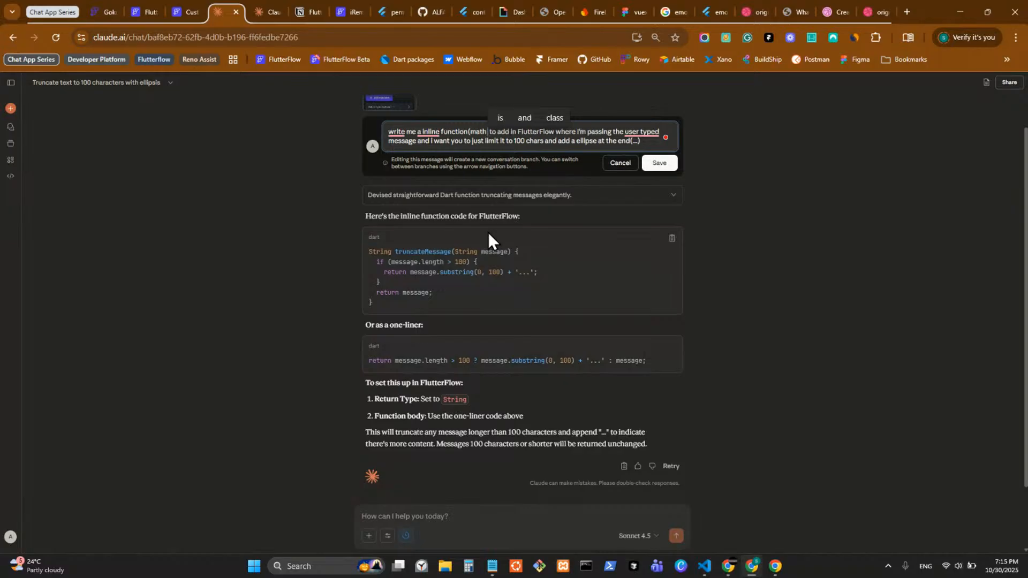
pyautogui.write('xpression')
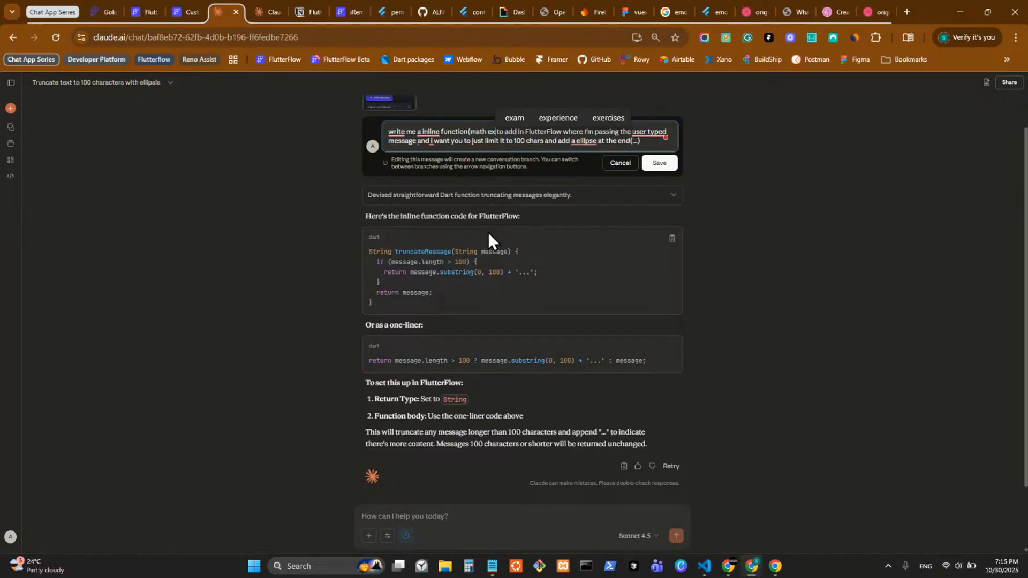
pyautogui.write(')')
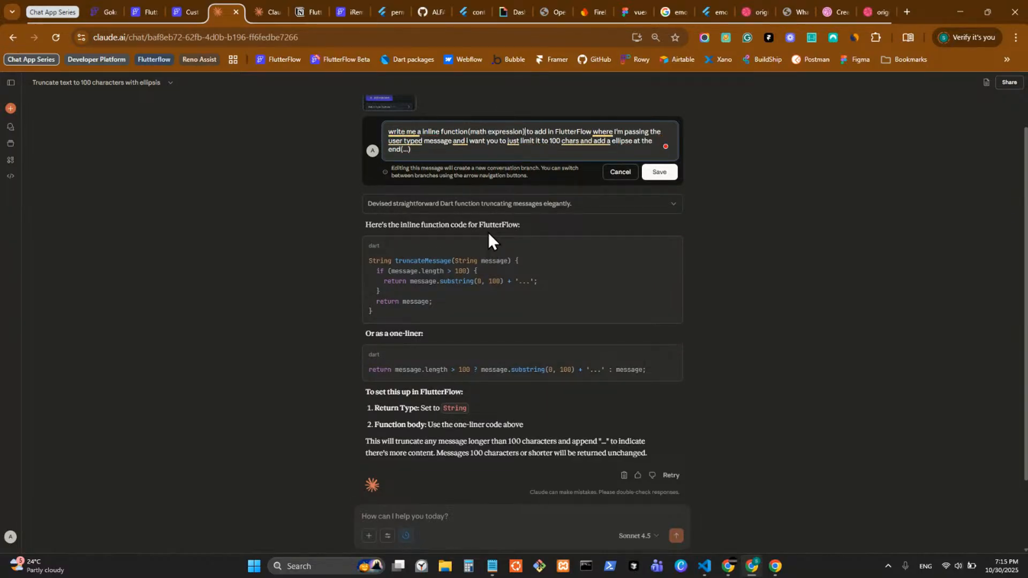
pyautogui.press('Return')
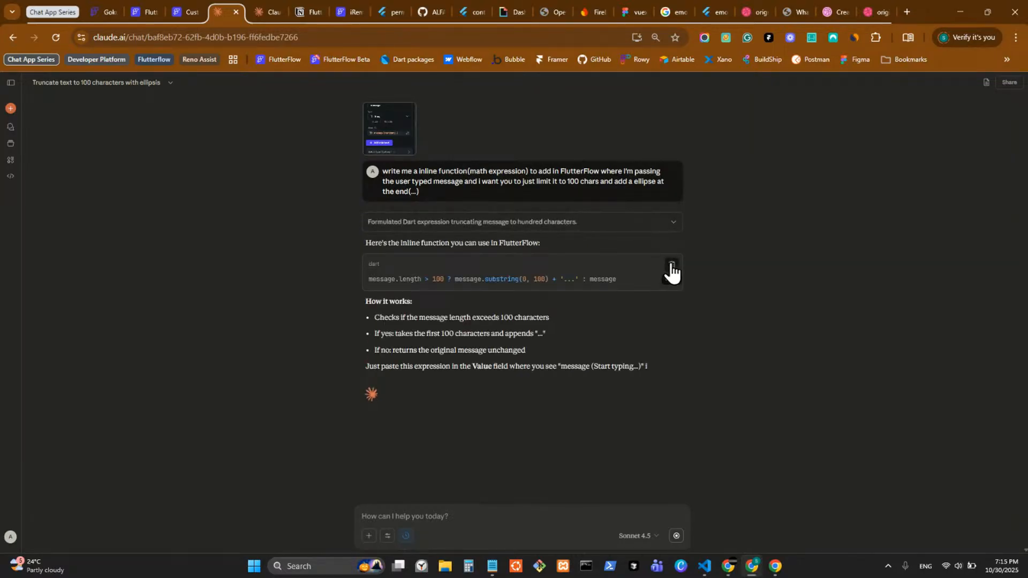
pyautogui.click(177, 9)
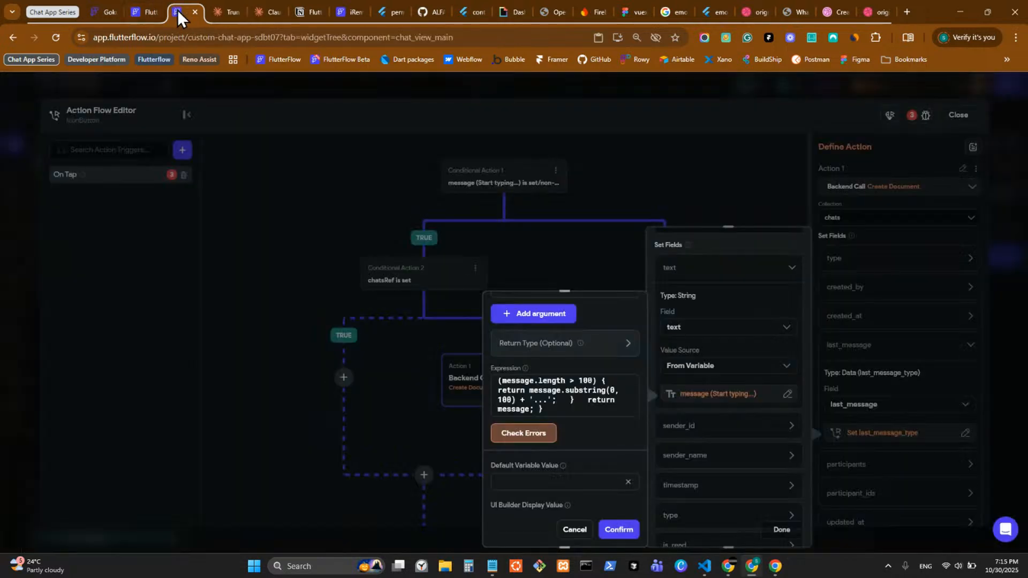
# Step: Re-paste the truncateMessage function, run Check Errors, and select the Expression field's help text
pyautogui.click(567, 410)
pyautogui.hotkey('ctrl', 'a')
pyautogui.hotkey('ctrl', 'v')
pyautogui.click(519, 439)
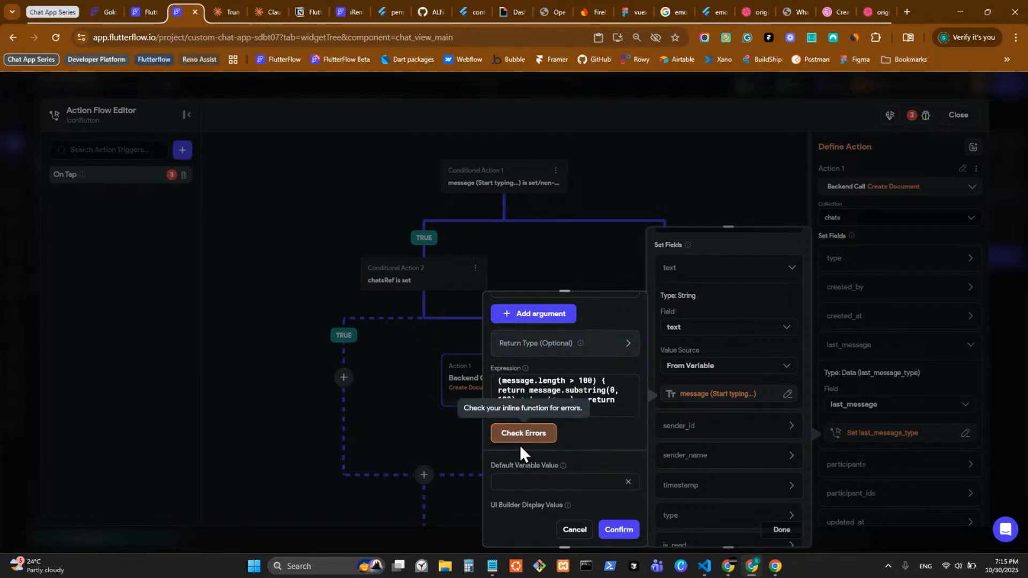
pyautogui.scroll(5, 578, 388)
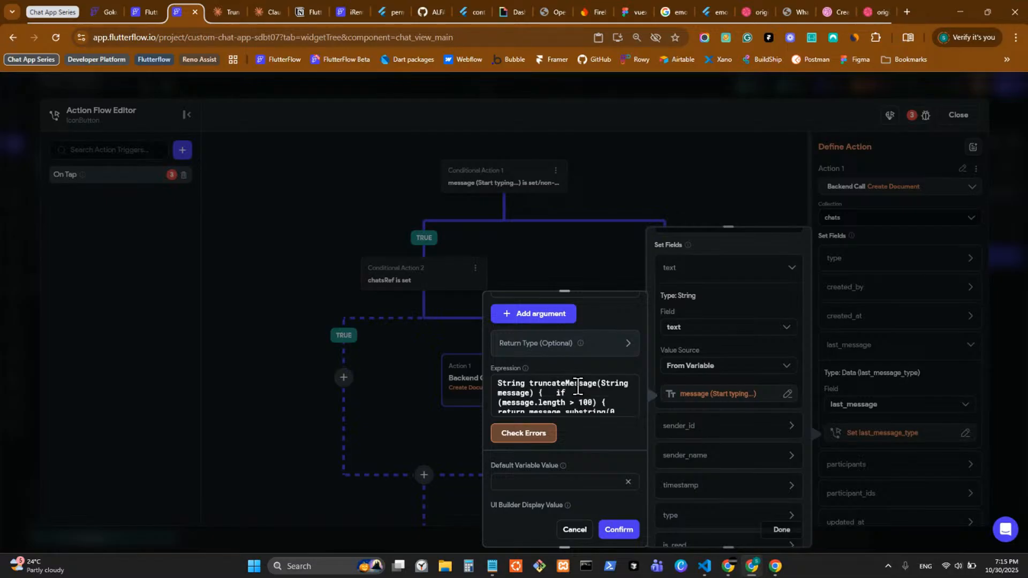
pyautogui.scroll(-3, 559, 397)
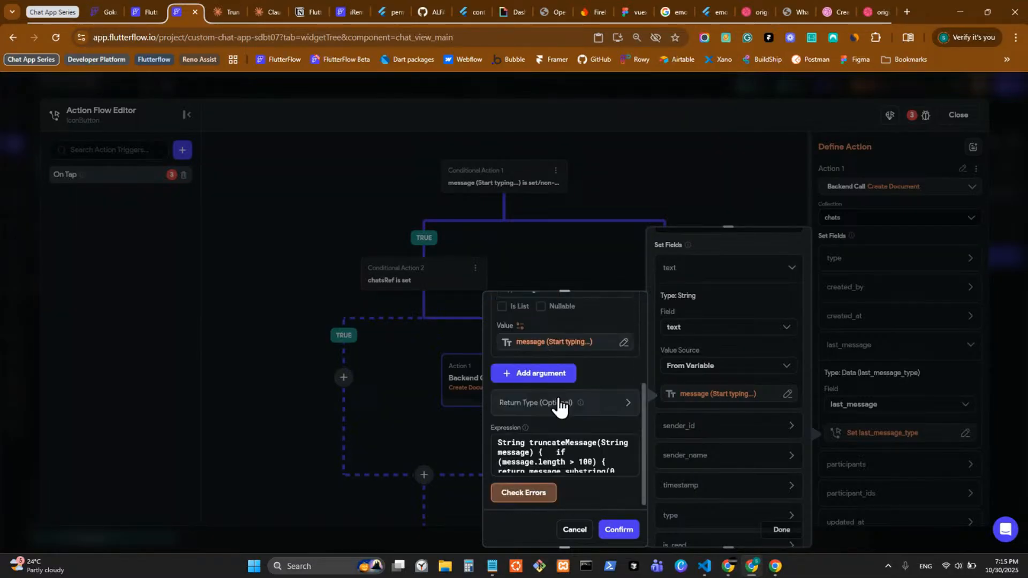
pyautogui.scroll(-2, 594, 451)
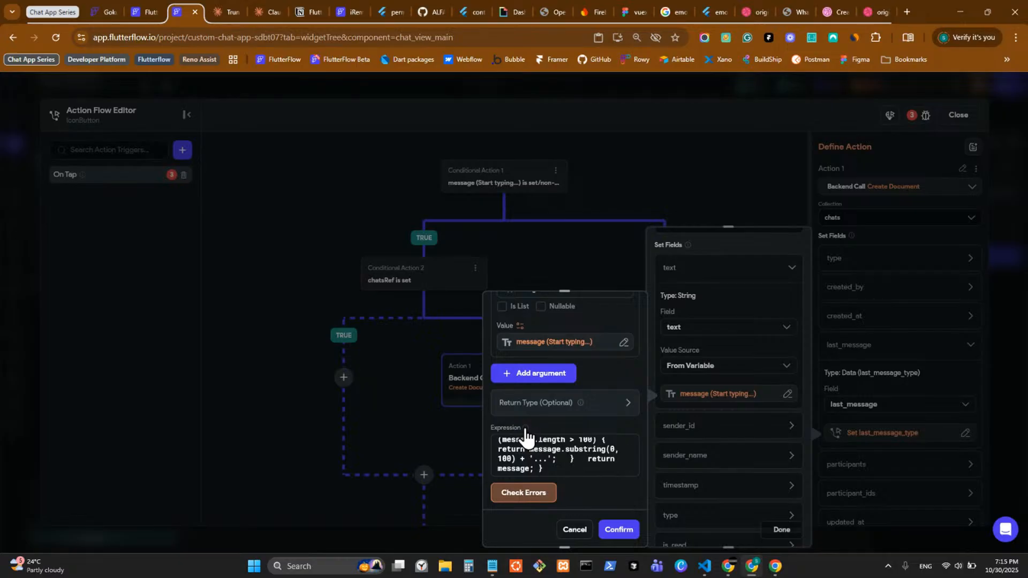
pyautogui.moveTo(525, 429)
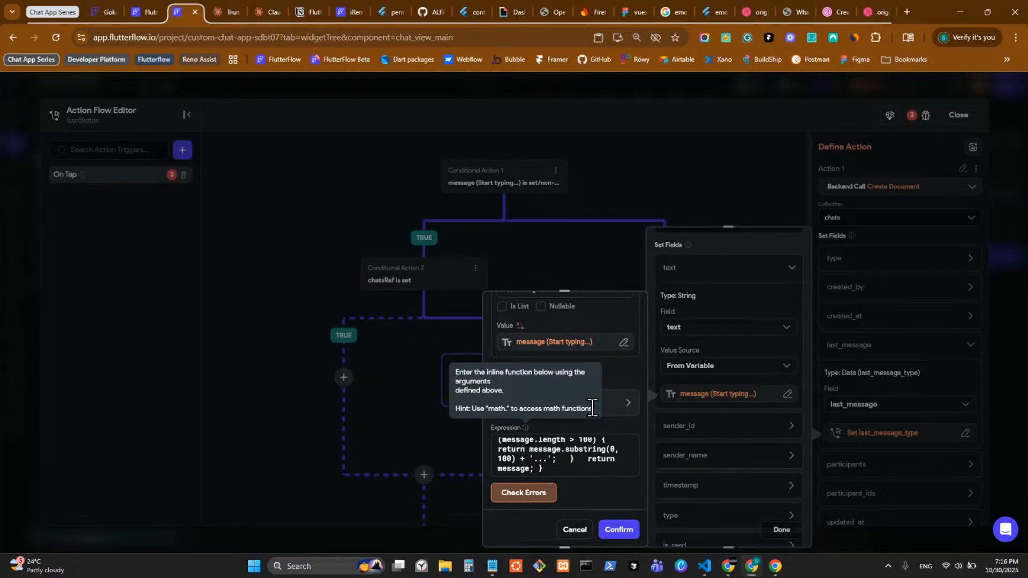
pyautogui.moveTo(593, 408); pyautogui.dragTo(453, 372)
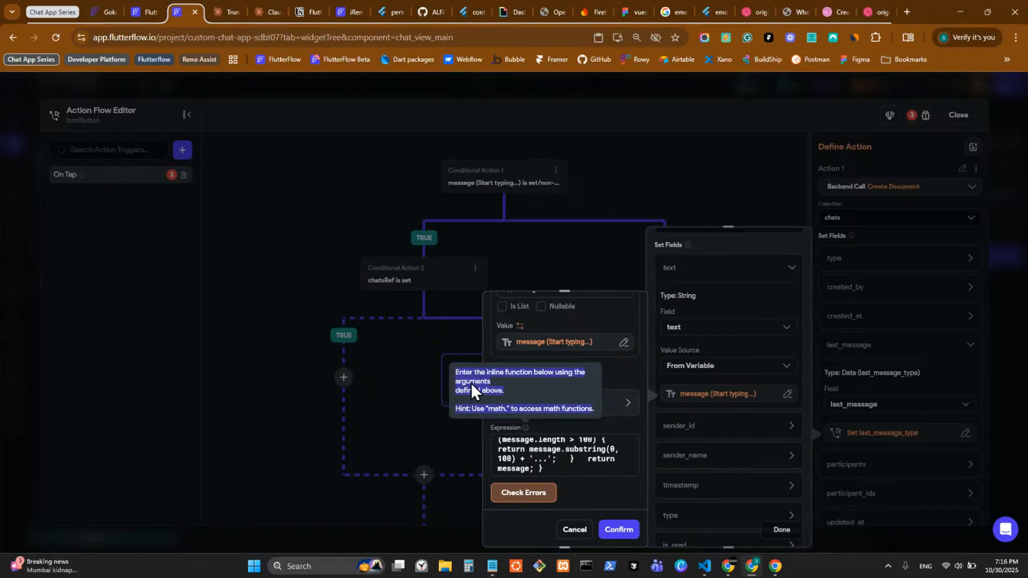
pyautogui.click(230, 8)
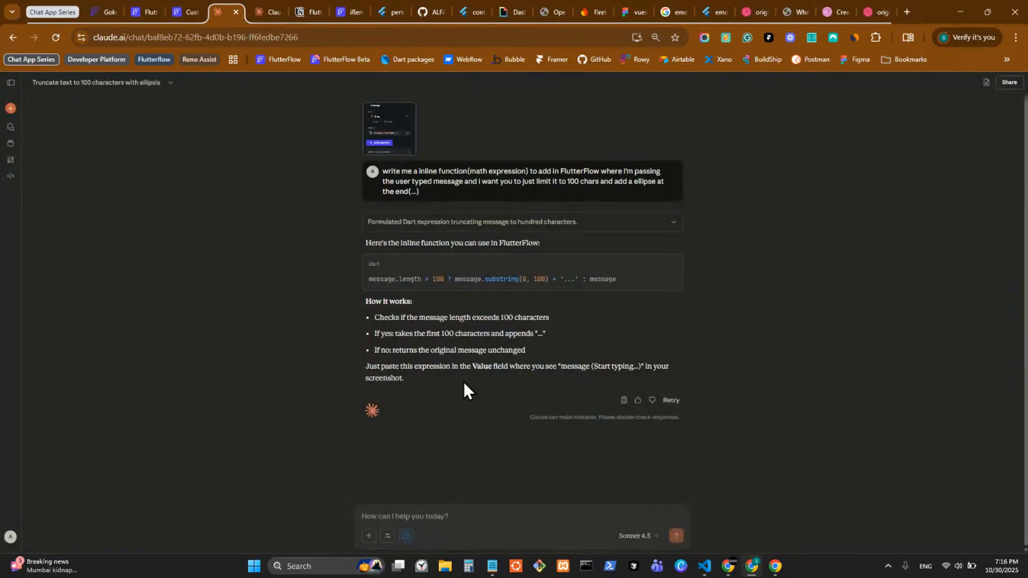
# Step: Send Claude the help text plus '(it has errors)' and copy its string-interpolation expression
pyautogui.click(473, 519)
pyautogui.hotkey('ctrl', 'v')
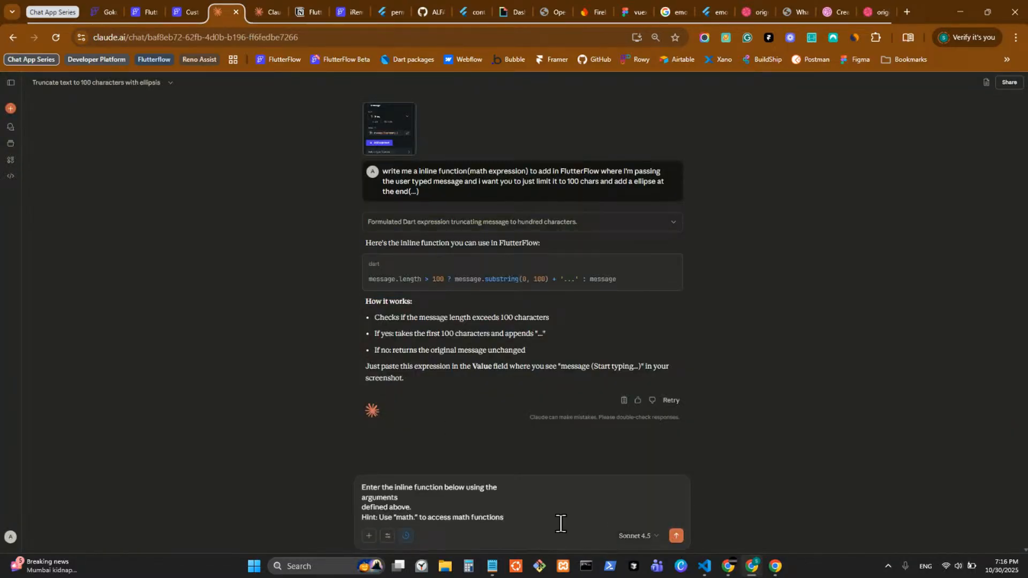
pyautogui.write('( it w')
pyautogui.press('BackSpace')
pyautogui.write('has eer')
pyautogui.press('BackSpace')
pyautogui.write('rrors)')
pyautogui.press('Return')
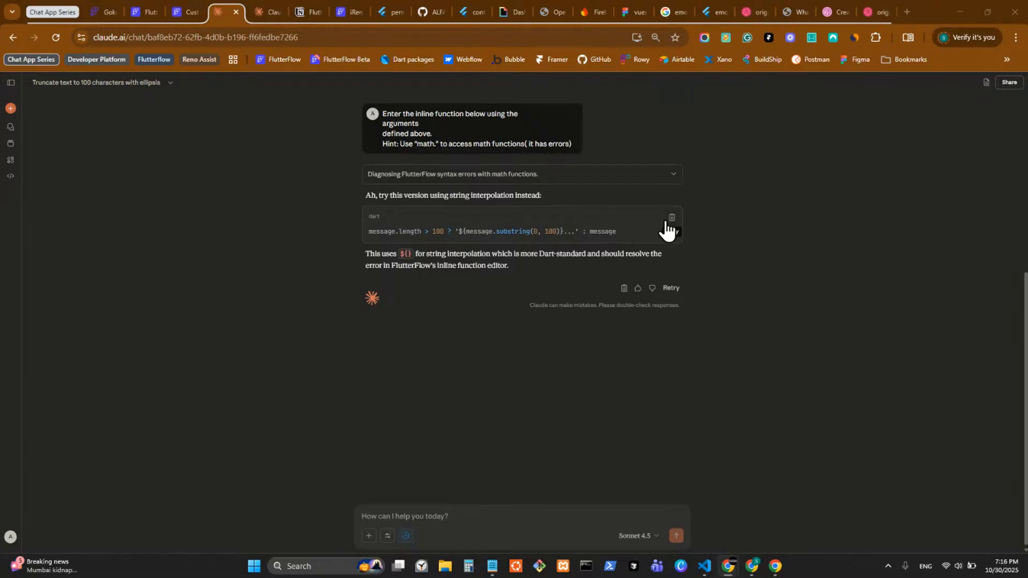
pyautogui.click(668, 230)
pyautogui.click(202, 12)
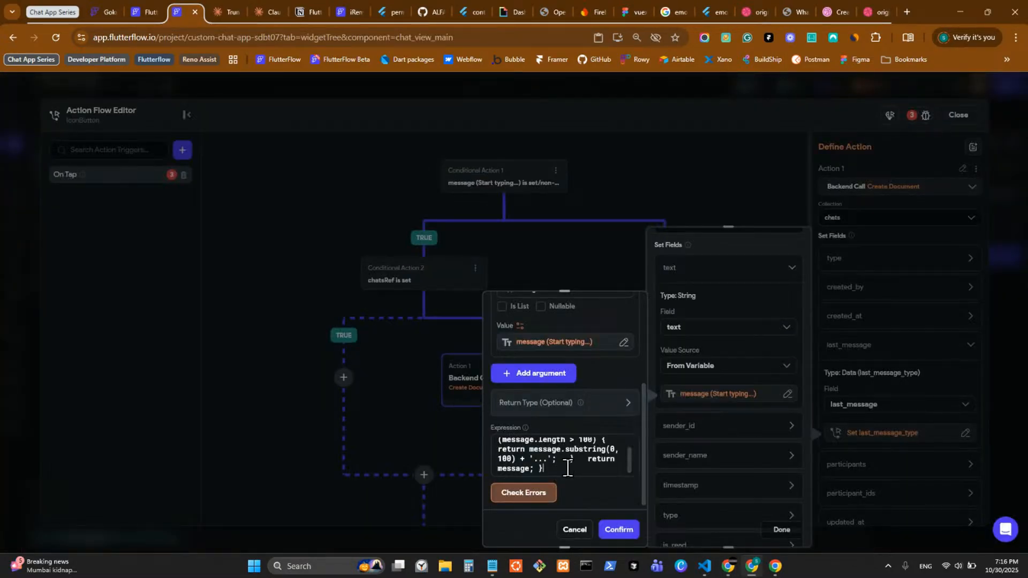
# Step: Replace the expression with the message.length > 100 ternary, verify No Errors, and apply it
pyautogui.hotkey('ctrl', 'a')
pyautogui.hotkey('ctrl', 'v')
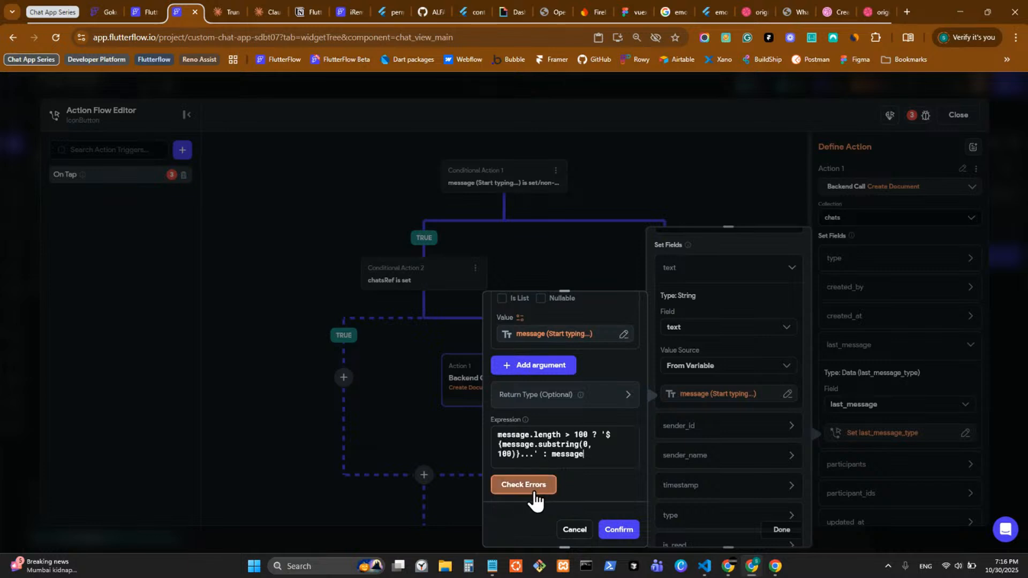
pyautogui.click(530, 493)
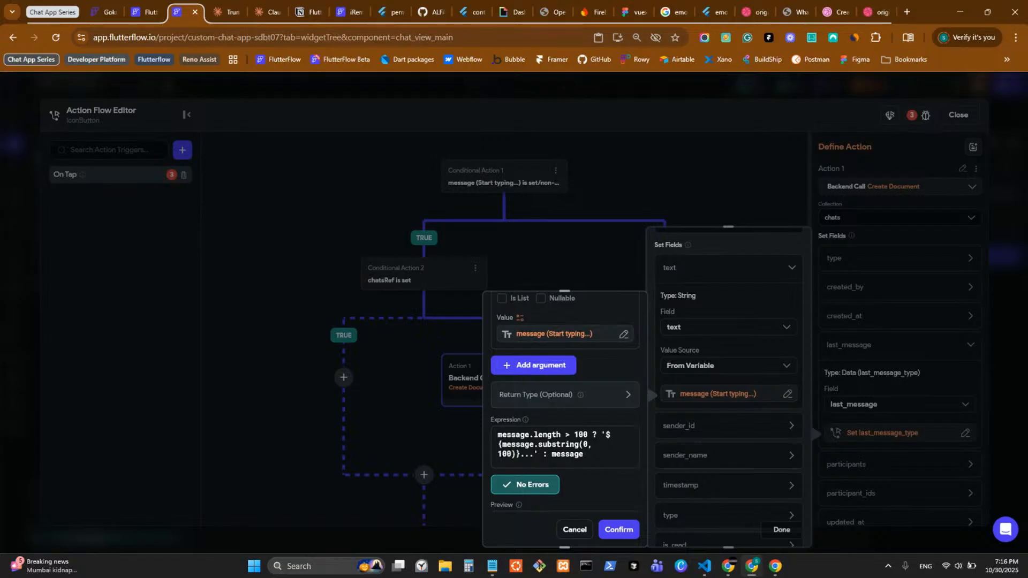
pyautogui.scroll(-3, 635, 482)
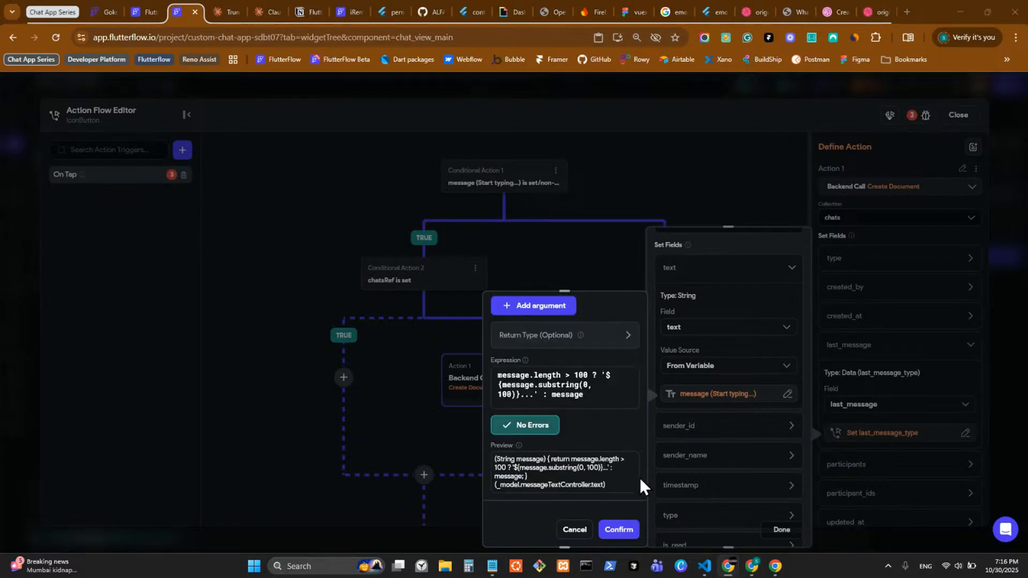
pyautogui.scroll(-1, 627, 484)
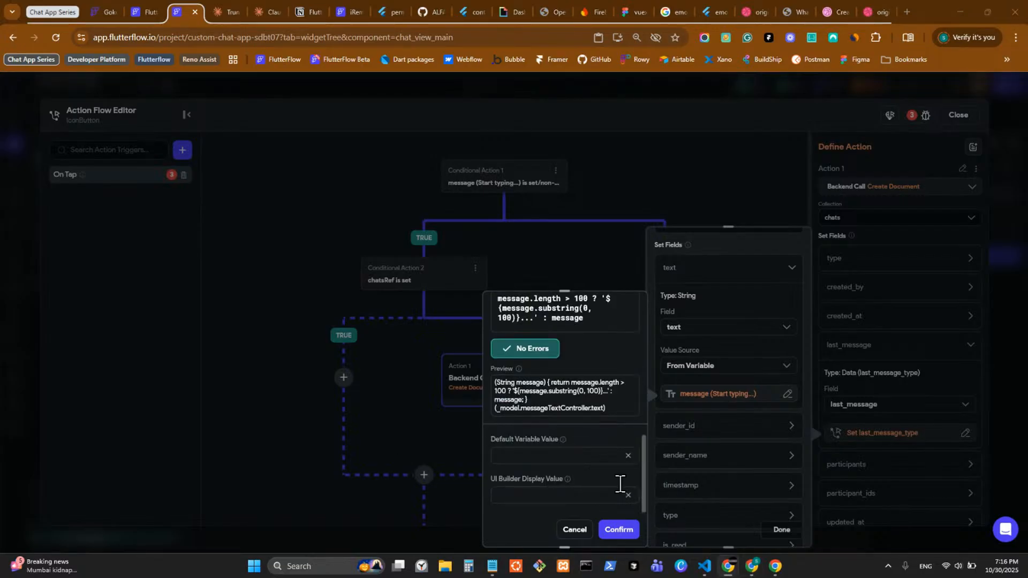
pyautogui.click(616, 528)
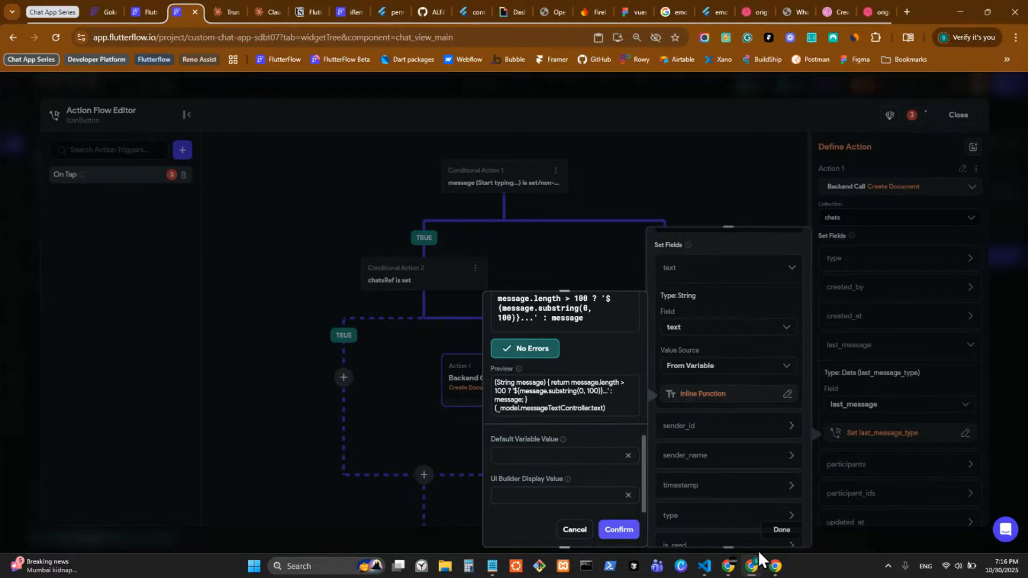
# Step: Reopen the inline function to review it, then bring Notepad up full screen
pyautogui.click(709, 398)
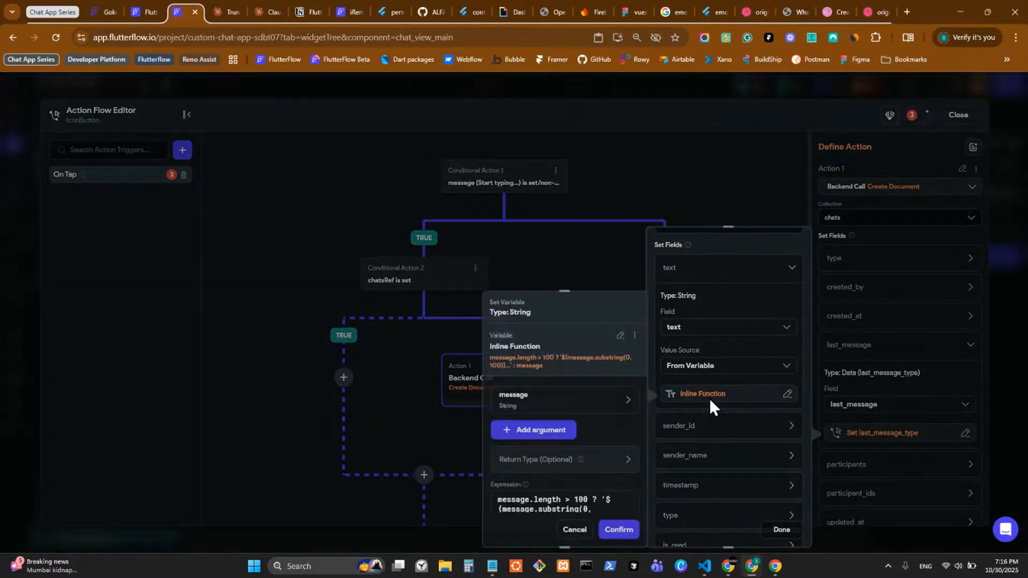
pyautogui.scroll(-1, 592, 472)
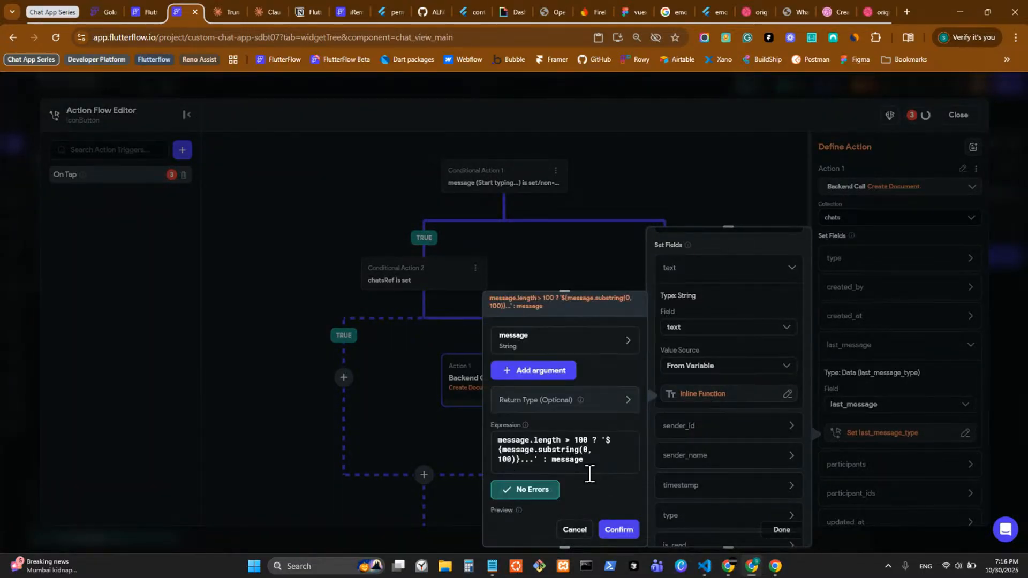
pyautogui.click(492, 569)
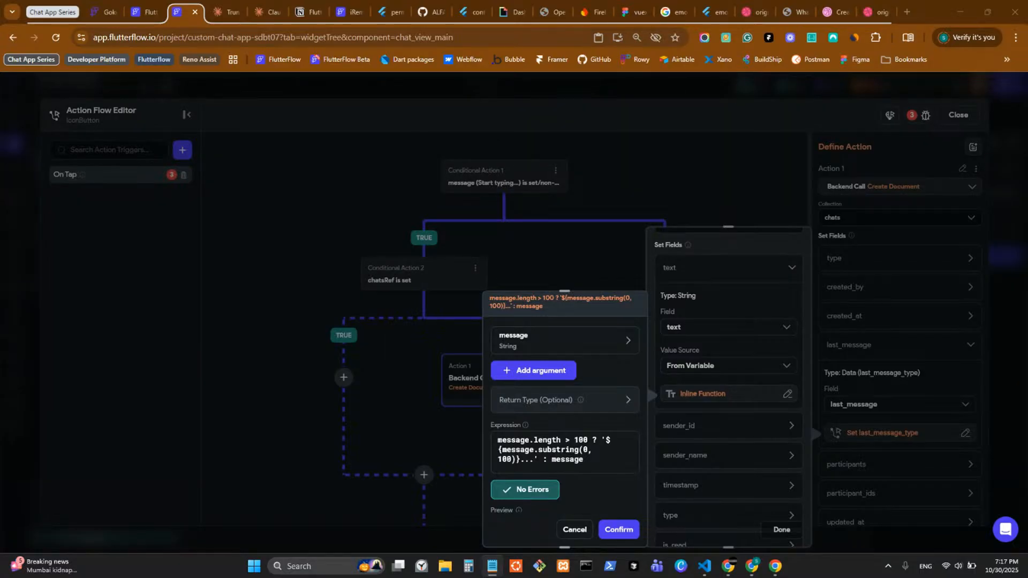
pyautogui.moveTo(629, 84); pyautogui.dragTo(627, 1)
# Step: Paste the sample message into Notepad, change its ending to 'success...', and drag Notepad aside
pyautogui.hotkey('ctrl', 'v')
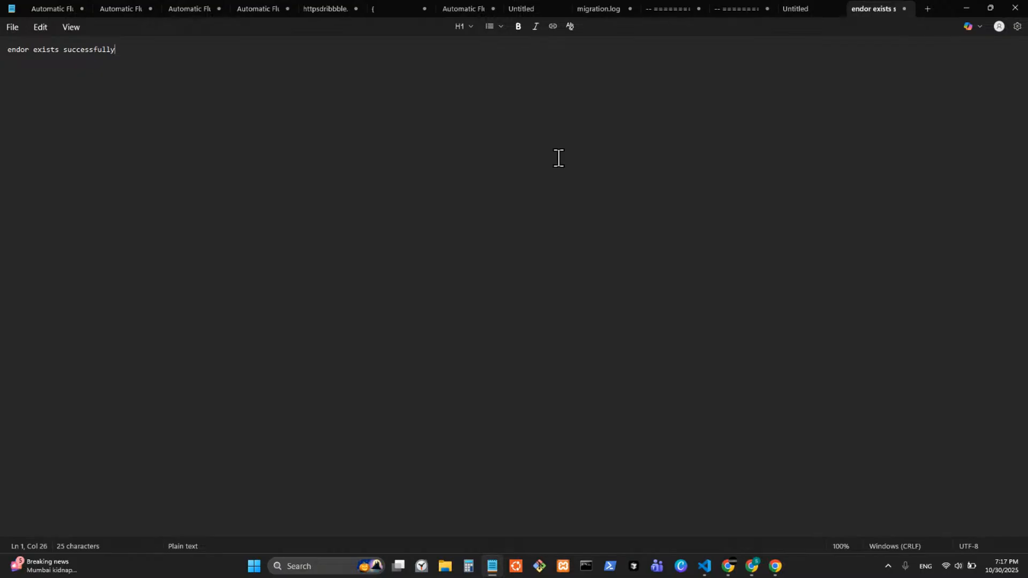
pyautogui.press('BackSpace')
pyautogui.press('BackSpace')
pyautogui.press('BackSpace')
pyautogui.press('BackSpace')
pyautogui.press('BackSpace')
pyautogui.write('...')
pyautogui.moveTo(115, 52); pyautogui.dragTo(15, 75)
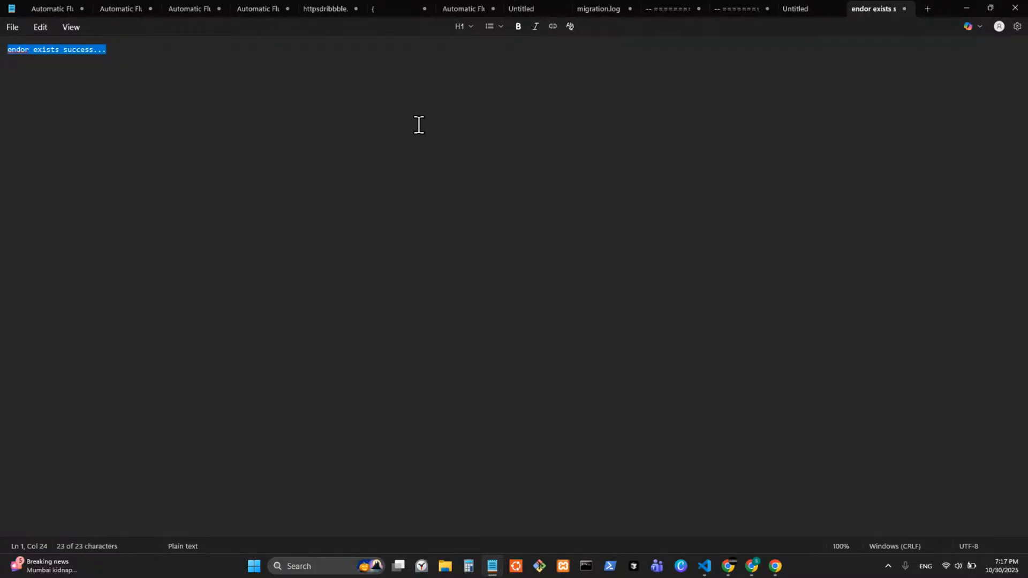
pyautogui.moveTo(940, 14); pyautogui.dragTo(1027, 11)
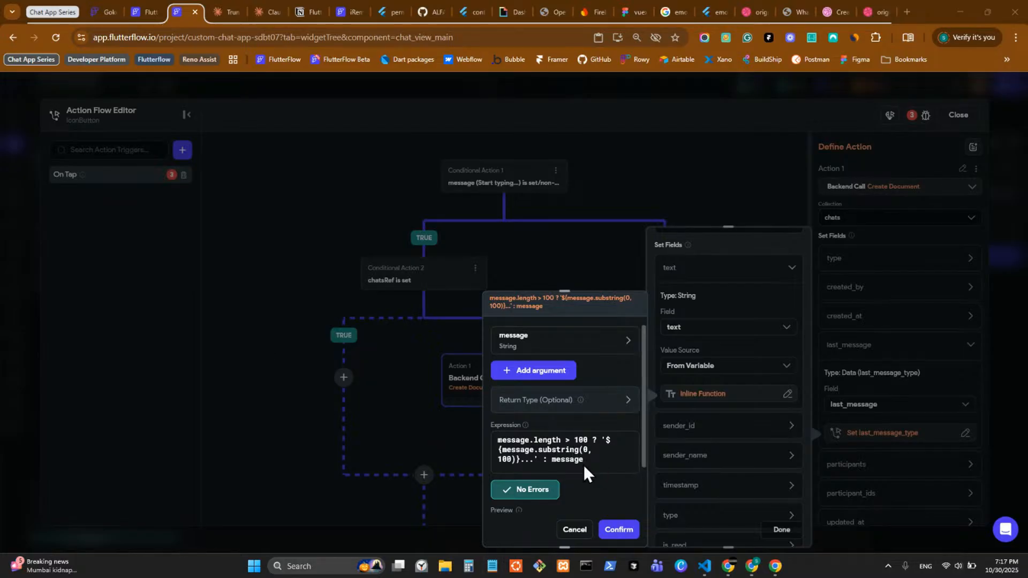
# Step: Confirm the truncation expression, review the sender_id, timestamp, type and is_read fields, and check issues
pyautogui.click(618, 531)
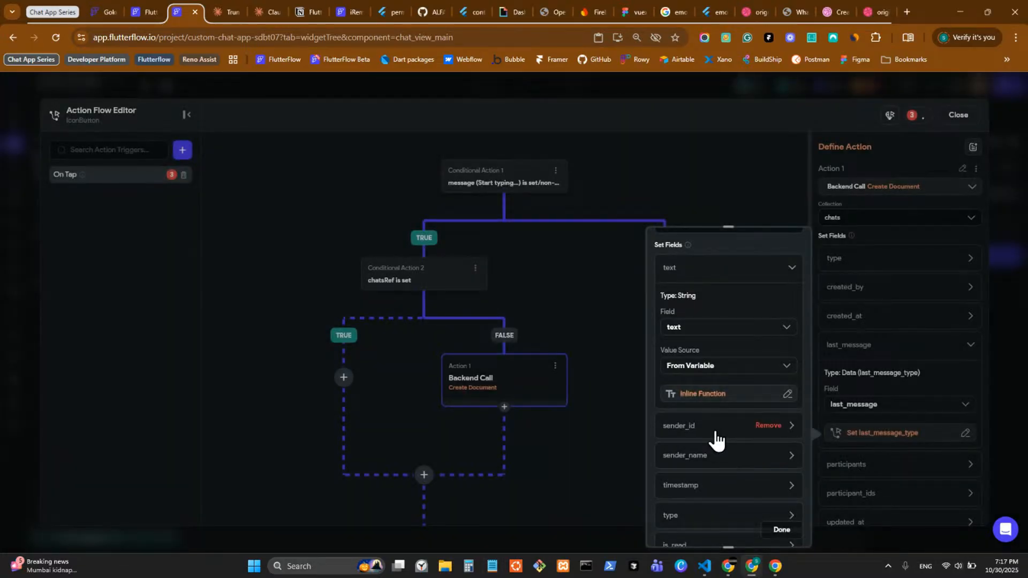
pyautogui.click(712, 434)
pyautogui.scroll(-5, 709, 450)
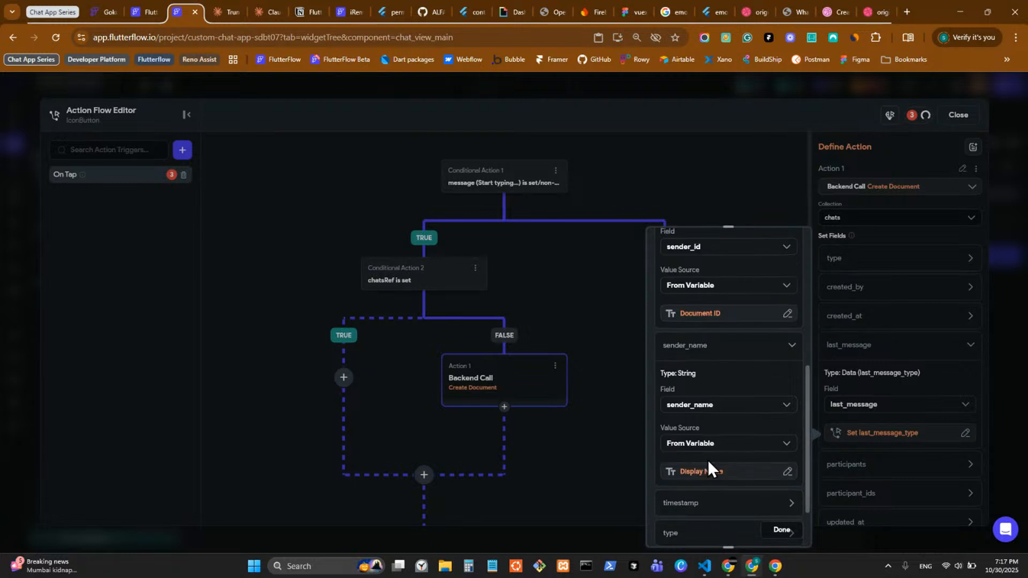
pyautogui.scroll(-1, 702, 498)
pyautogui.click(700, 433)
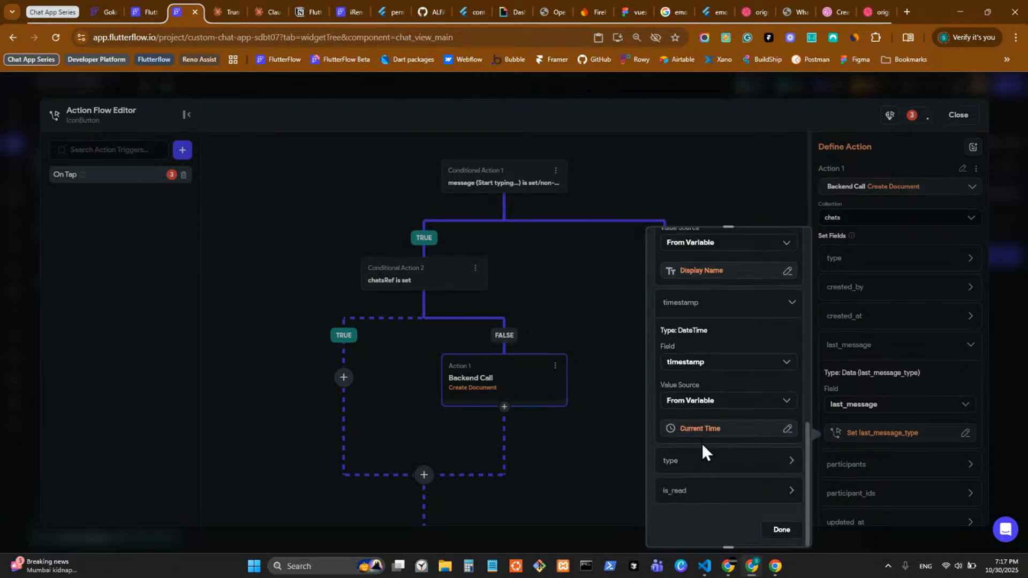
pyautogui.click(704, 461)
pyautogui.scroll(-3, 705, 461)
pyautogui.click(705, 489)
pyautogui.scroll(-3, 705, 487)
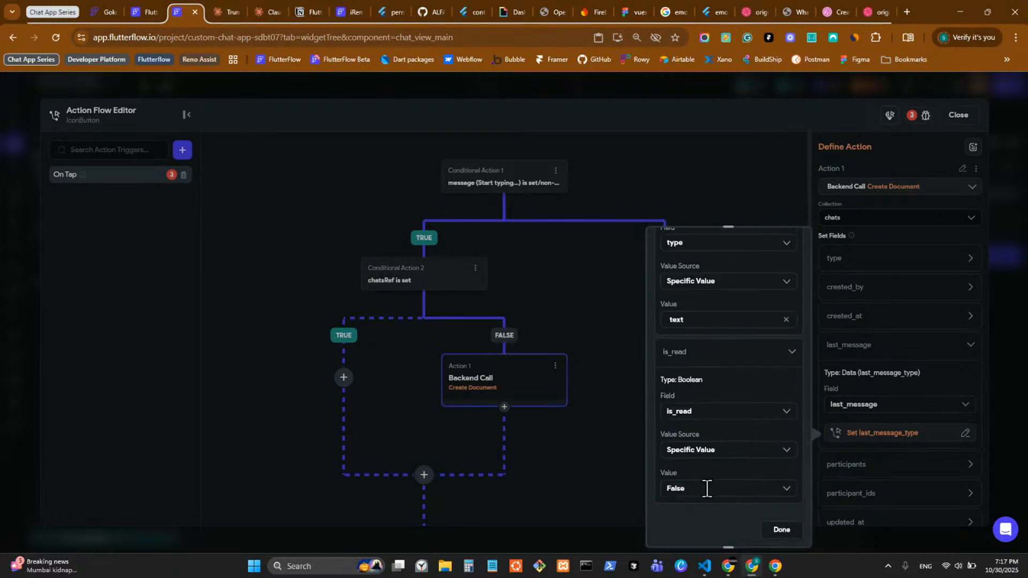
pyautogui.click(782, 529)
pyautogui.scroll(-2, 931, 444)
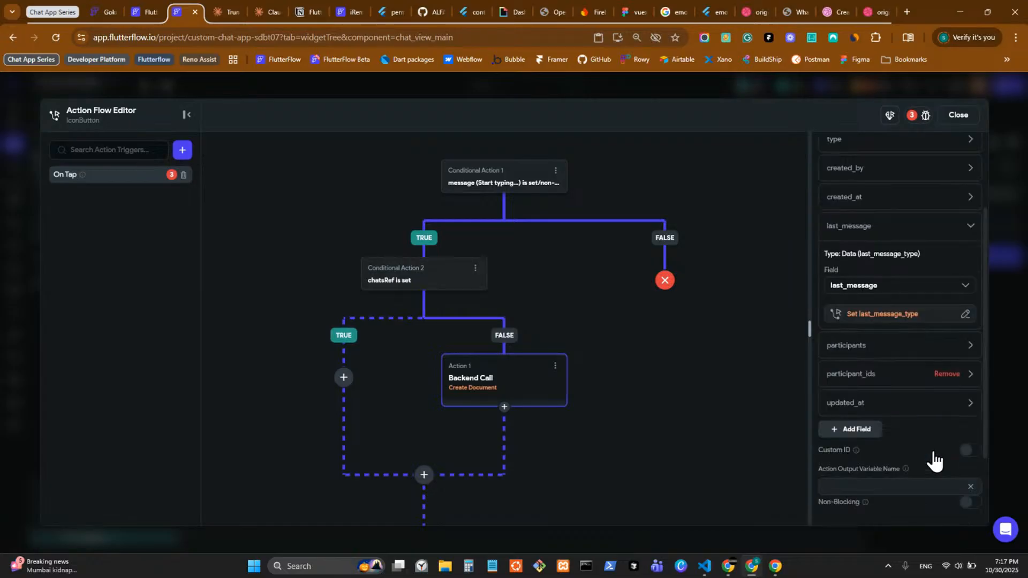
pyautogui.scroll(-2, 880, 356)
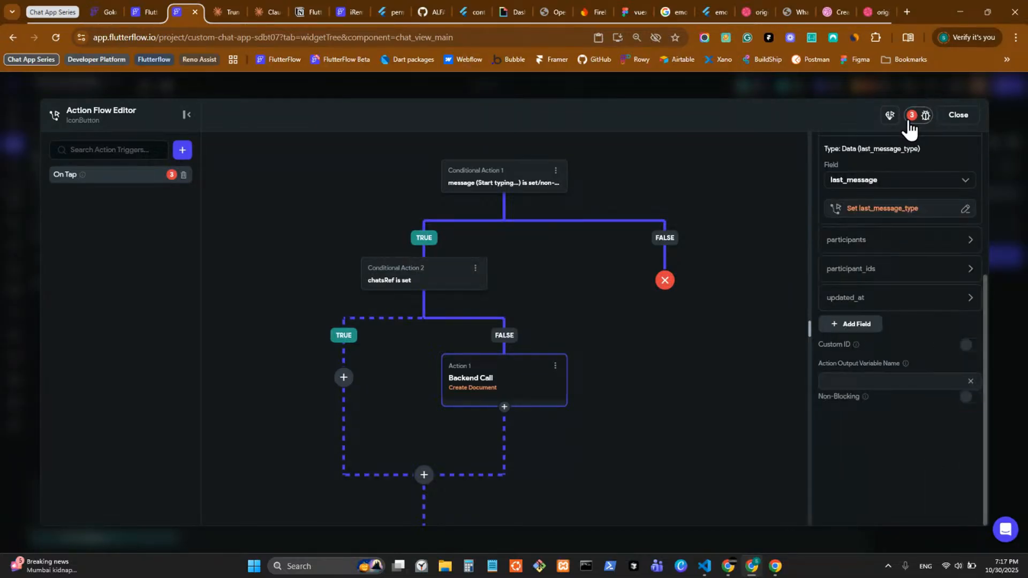
pyautogui.click(911, 118)
pyautogui.click(957, 346)
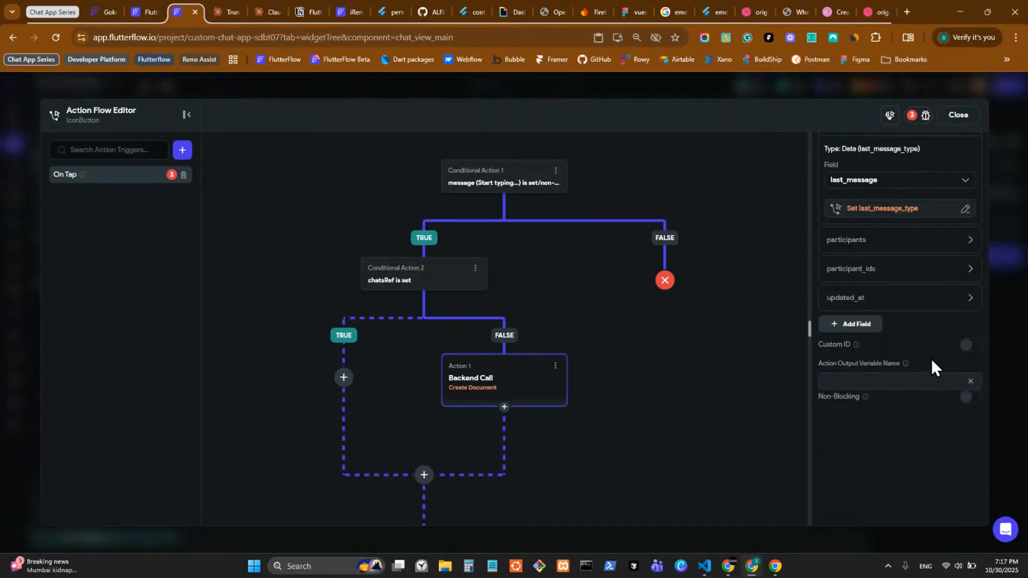
# Step: Set the participants List Update Type to Add First Item and close the Action Flow Editor
pyautogui.click(892, 248)
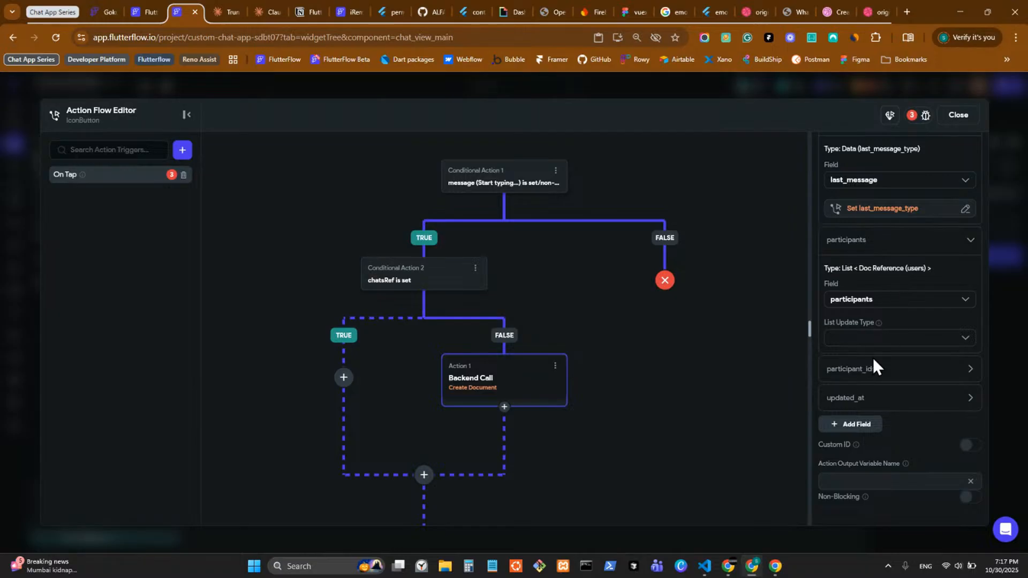
pyautogui.click(874, 339)
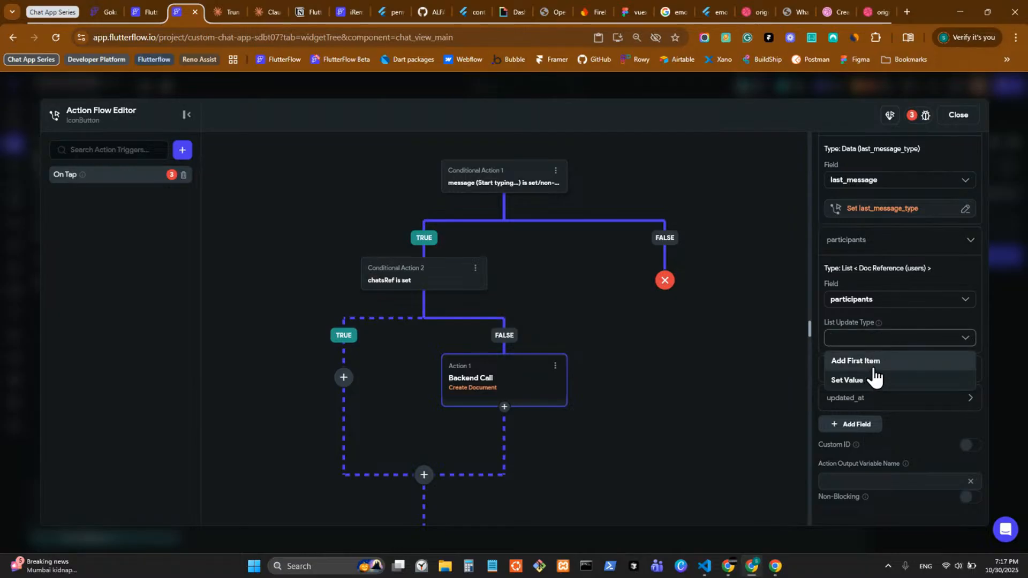
pyautogui.click(873, 367)
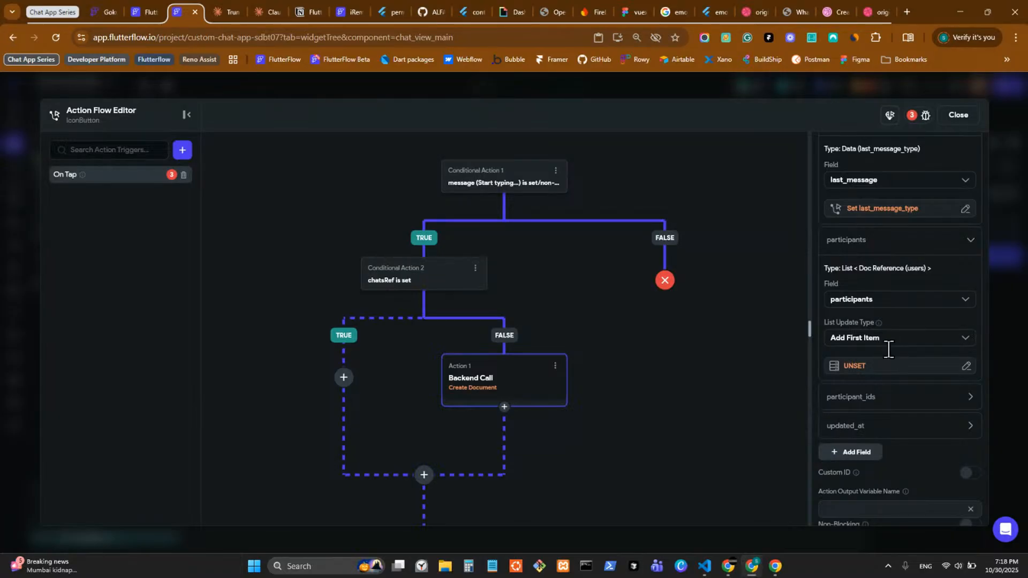
pyautogui.click(875, 369)
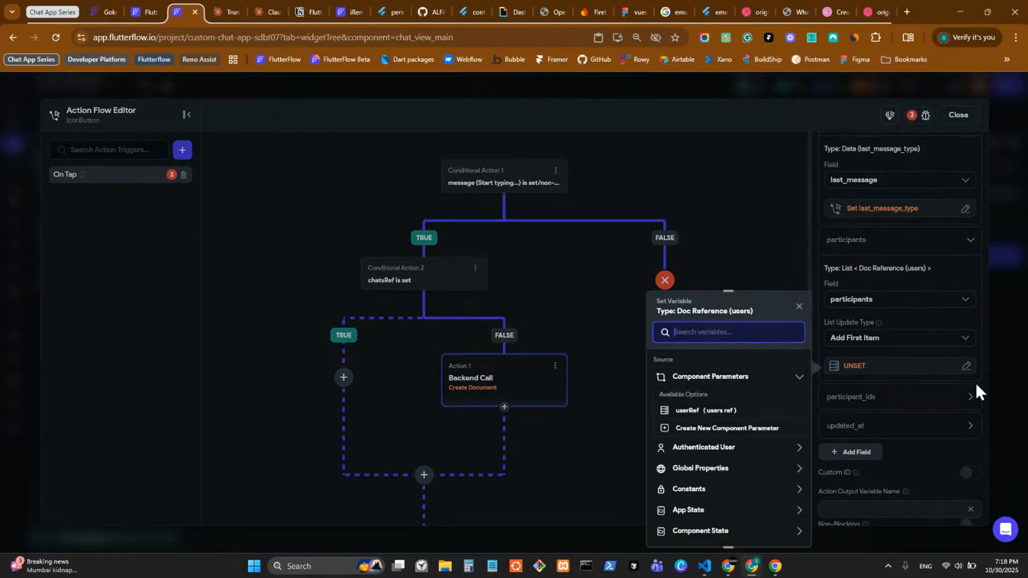
pyautogui.click(998, 355)
pyautogui.click(823, 285)
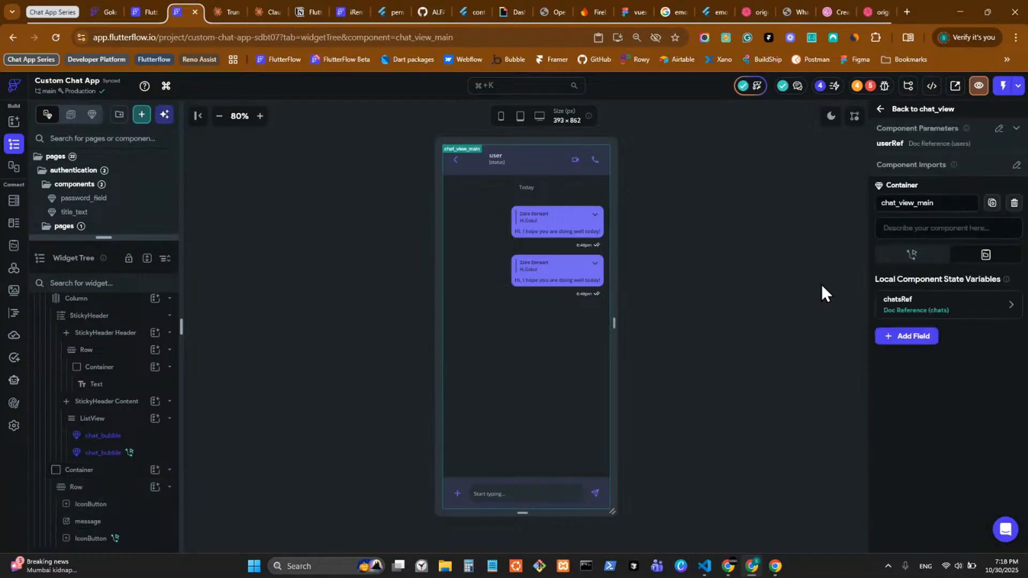
# Step: Create state field 'users' as a DocumentReference list pointing to the users collection
pyautogui.click(915, 336)
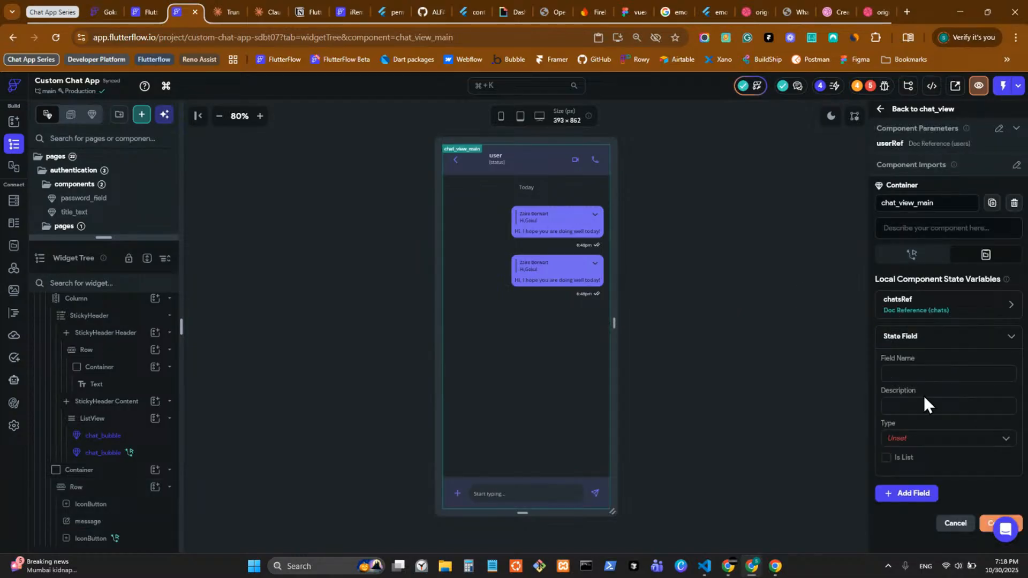
pyautogui.write('users')
pyautogui.click(932, 440)
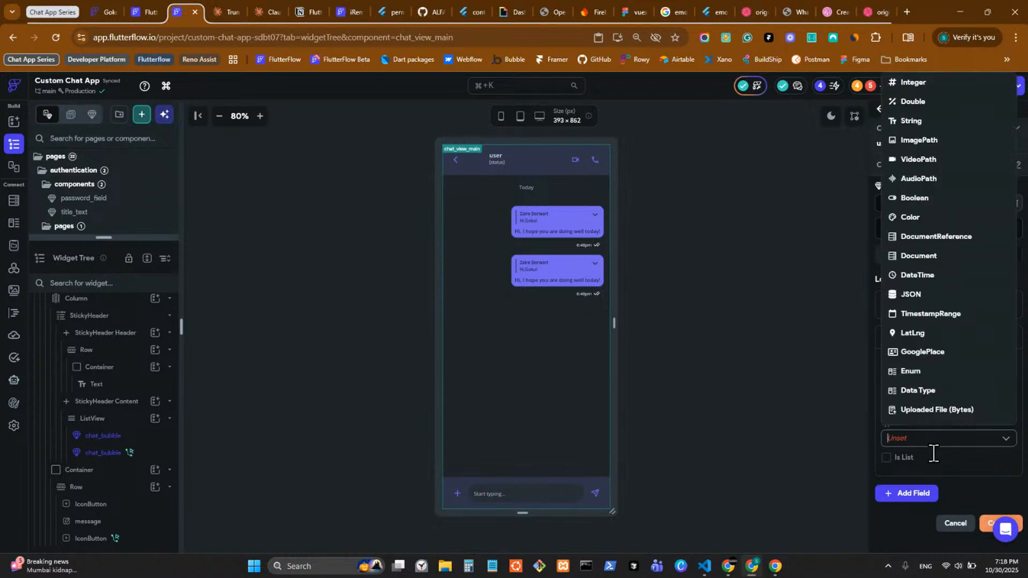
pyautogui.click(952, 245)
pyautogui.scroll(-1, 946, 426)
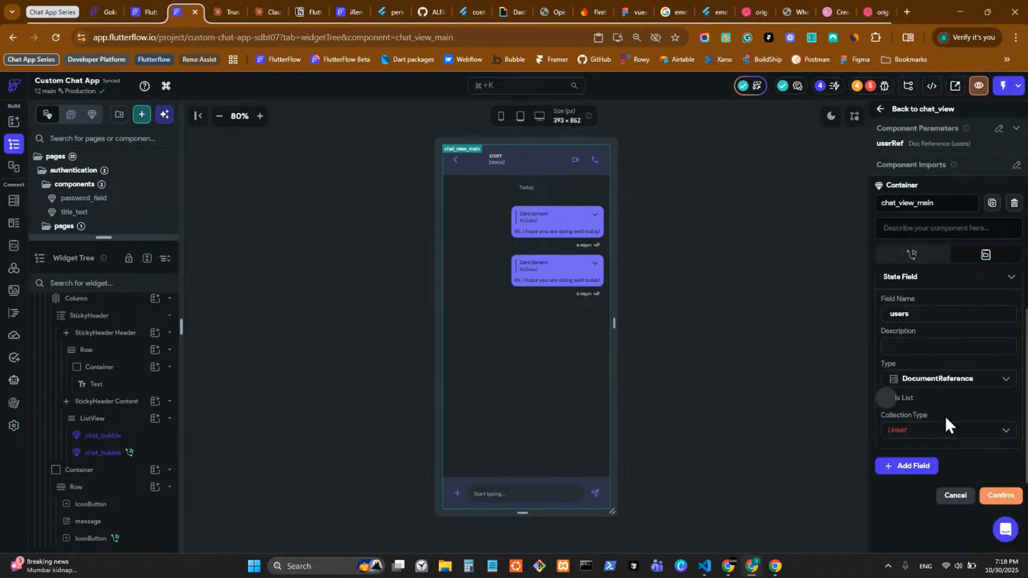
pyautogui.click(924, 433)
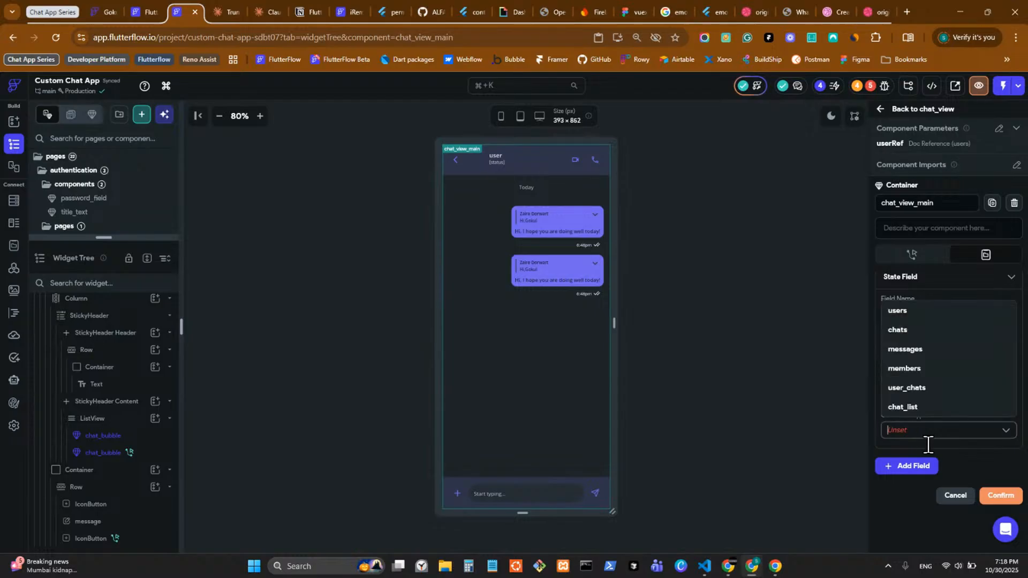
pyautogui.click(919, 315)
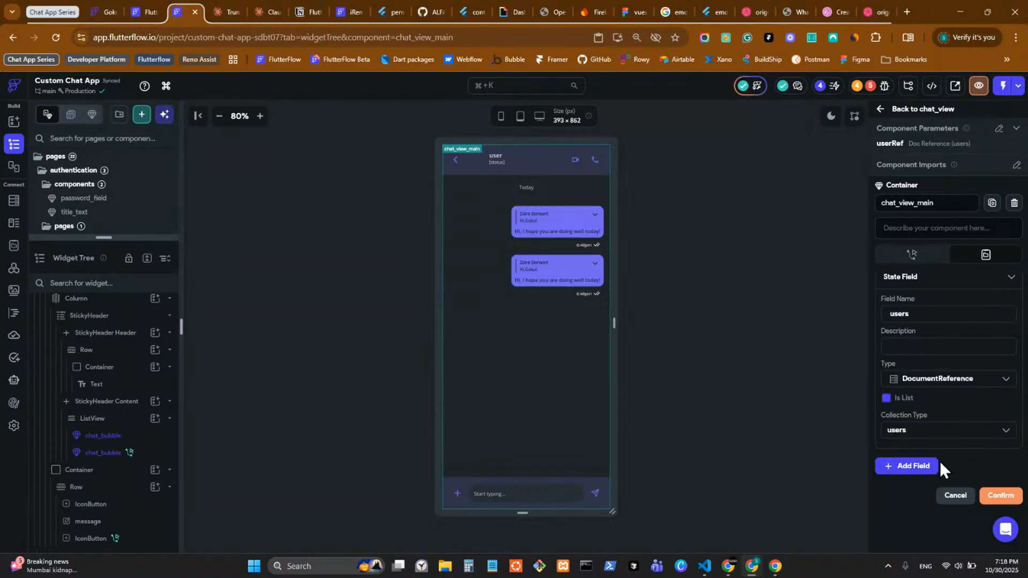
pyautogui.click(999, 499)
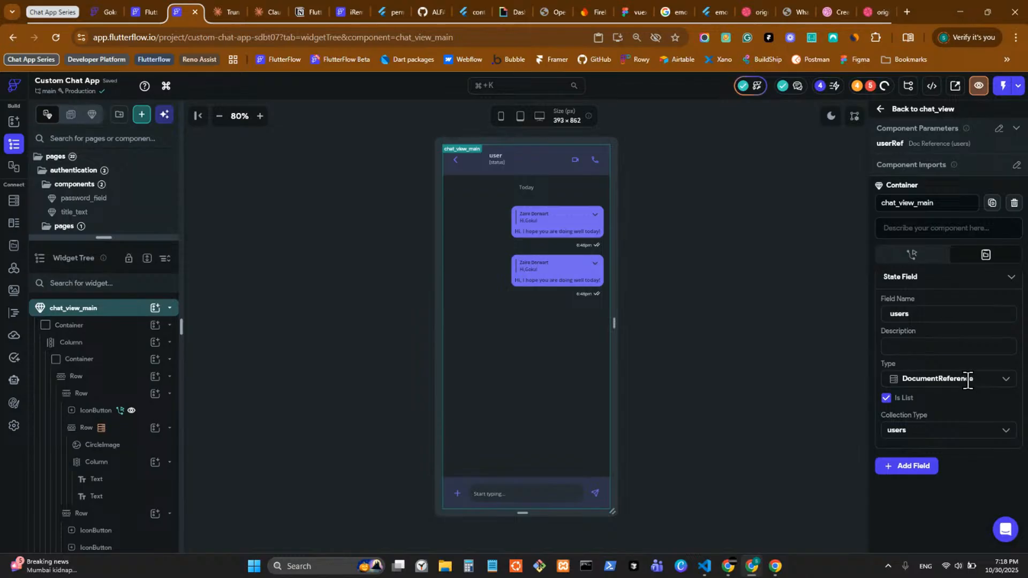
pyautogui.click(913, 255)
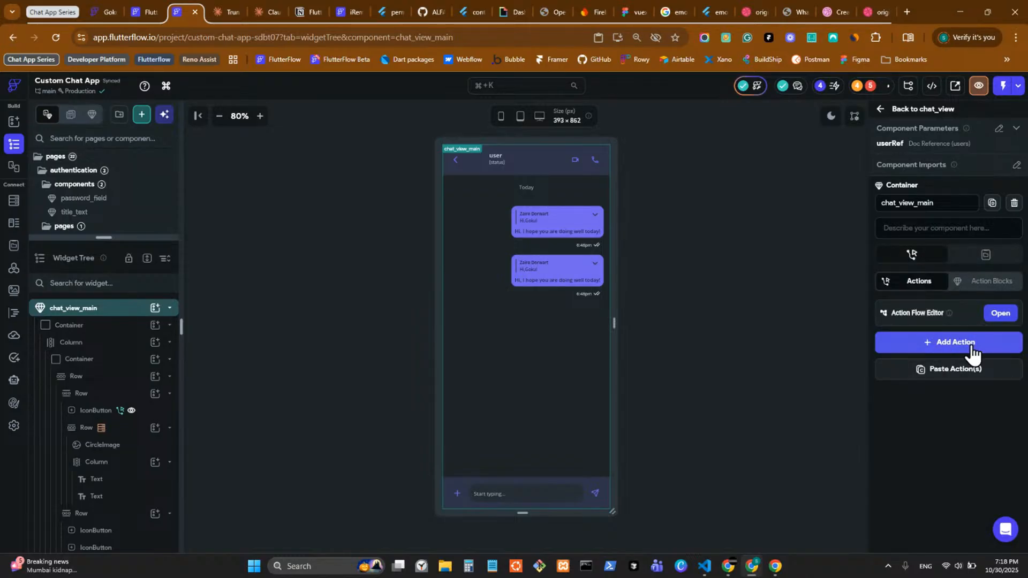
# Step: Add an On Initialization Update Component State action that appends the userRef parameter to users
pyautogui.click(949, 343)
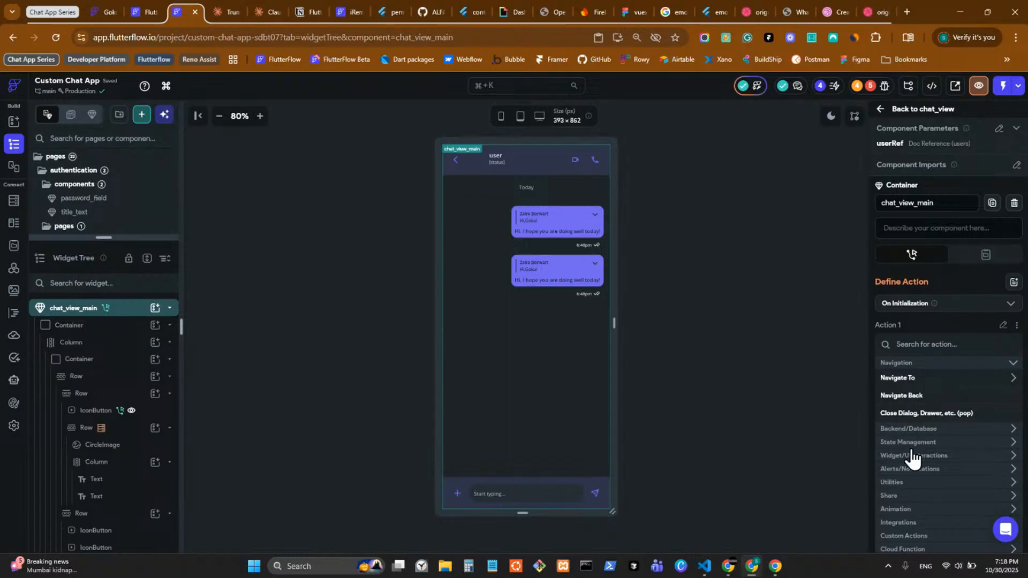
pyautogui.click(909, 444)
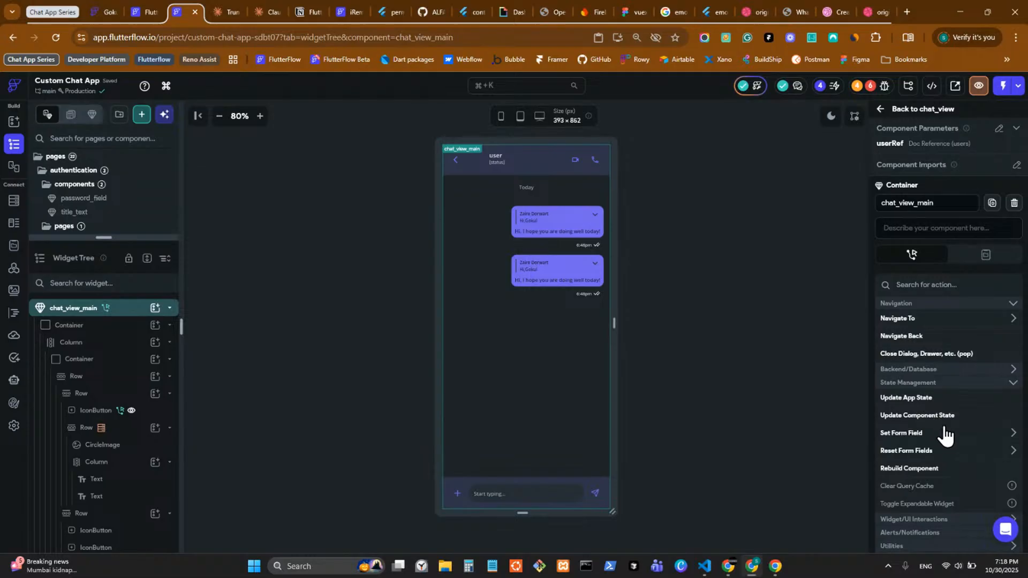
pyautogui.click(915, 416)
pyautogui.click(939, 335)
pyautogui.click(562, 294)
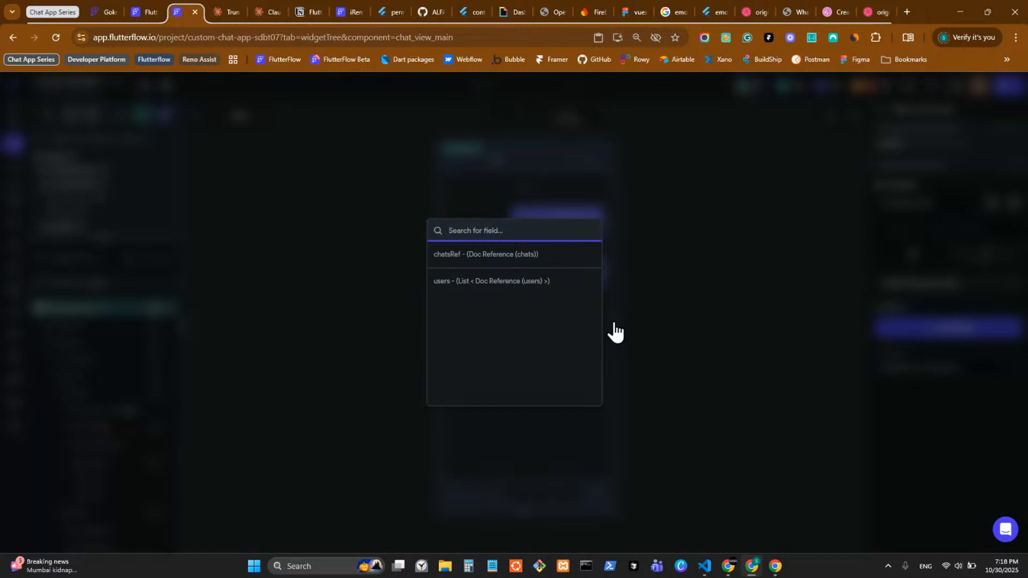
pyautogui.click(915, 377)
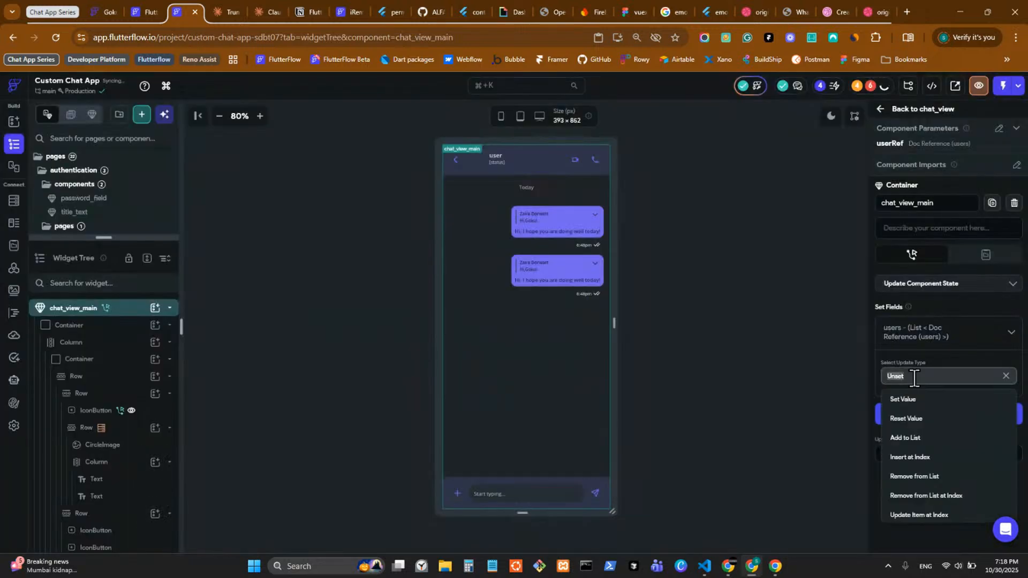
pyautogui.click(931, 440)
pyautogui.click(926, 415)
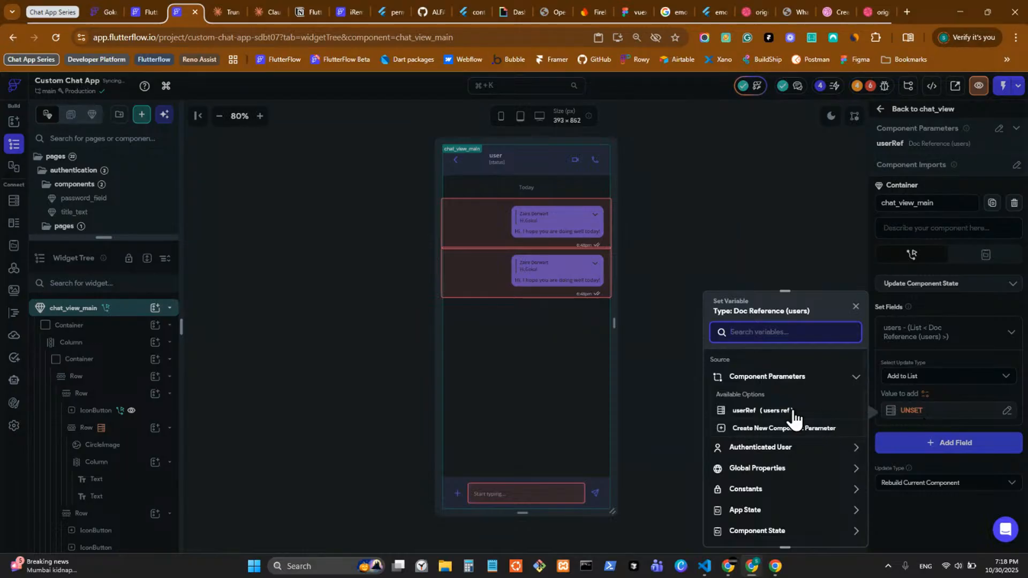
pyautogui.click(776, 411)
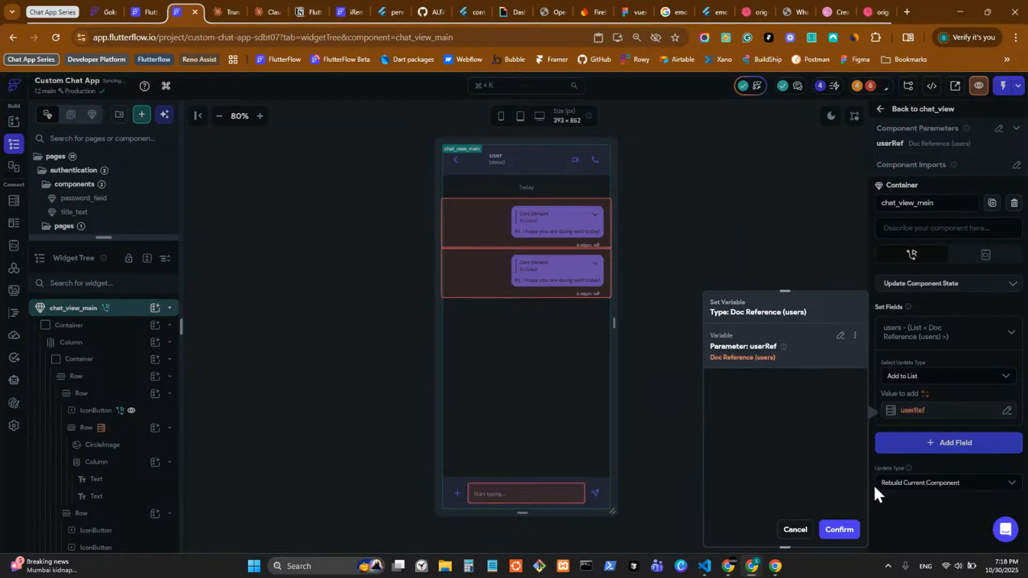
pyautogui.click(978, 484)
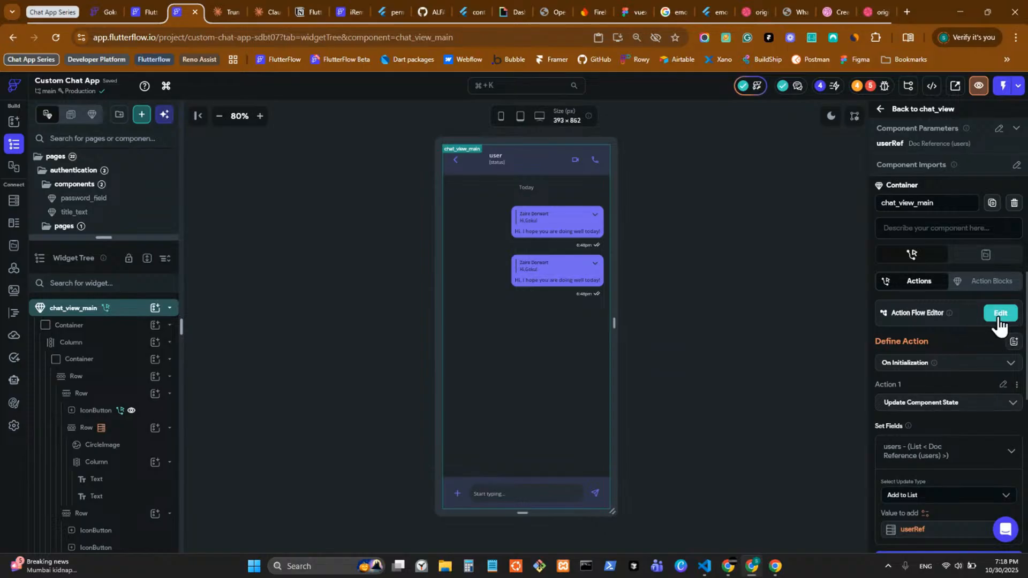
pyautogui.click(999, 315)
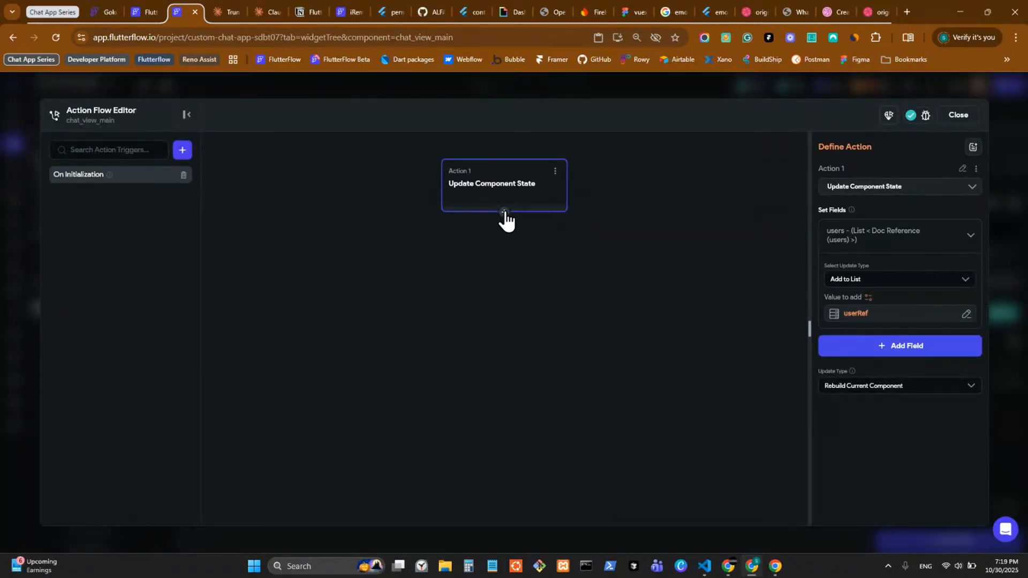
# Step: Delete the Update Component State initialization action
pyautogui.click(555, 172)
pyautogui.click(504, 253)
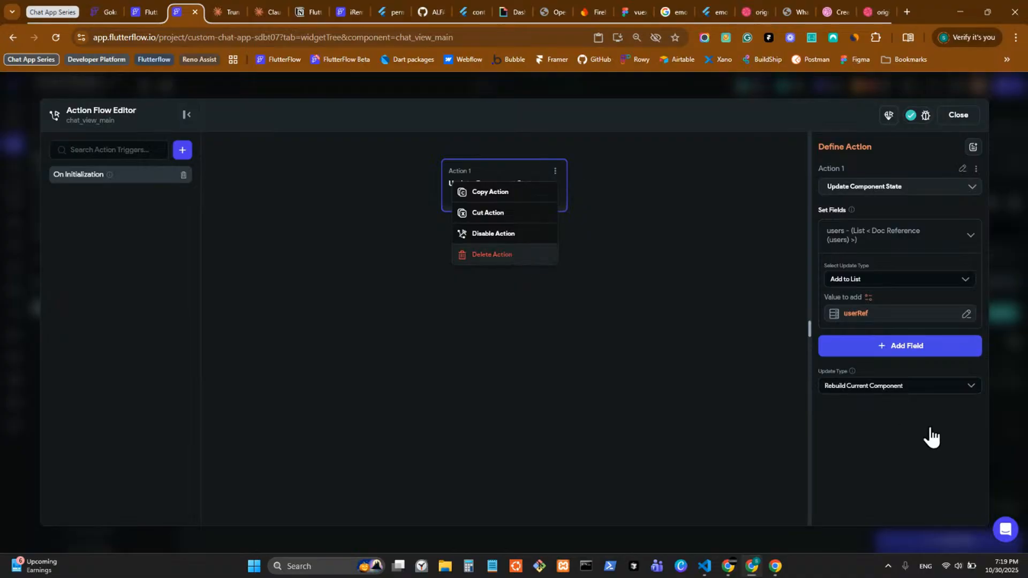
pyautogui.click(995, 368)
# Step: Remove the users local state variable and bring up the send button's On Tap actions
pyautogui.click(990, 256)
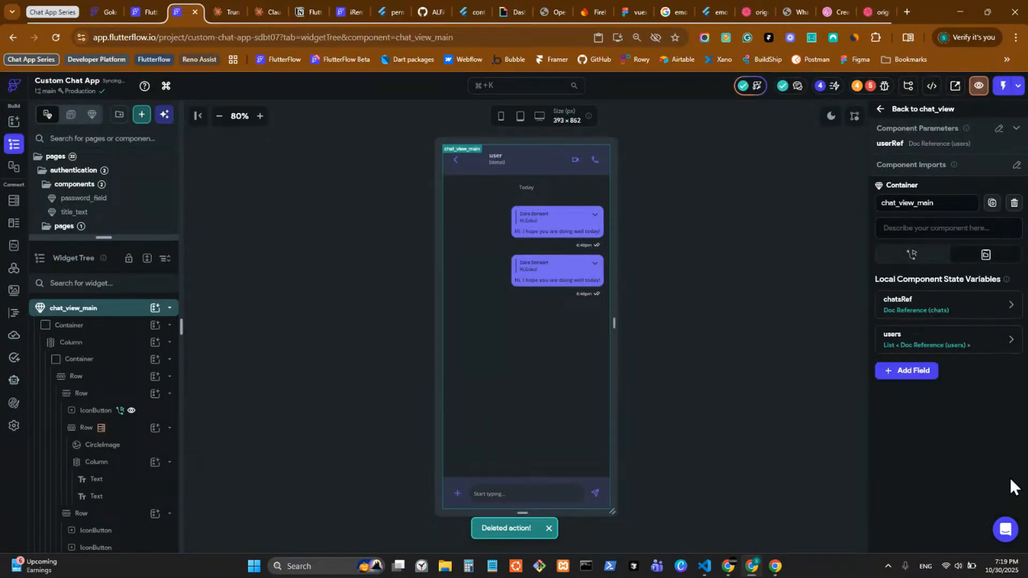
pyautogui.click(990, 339)
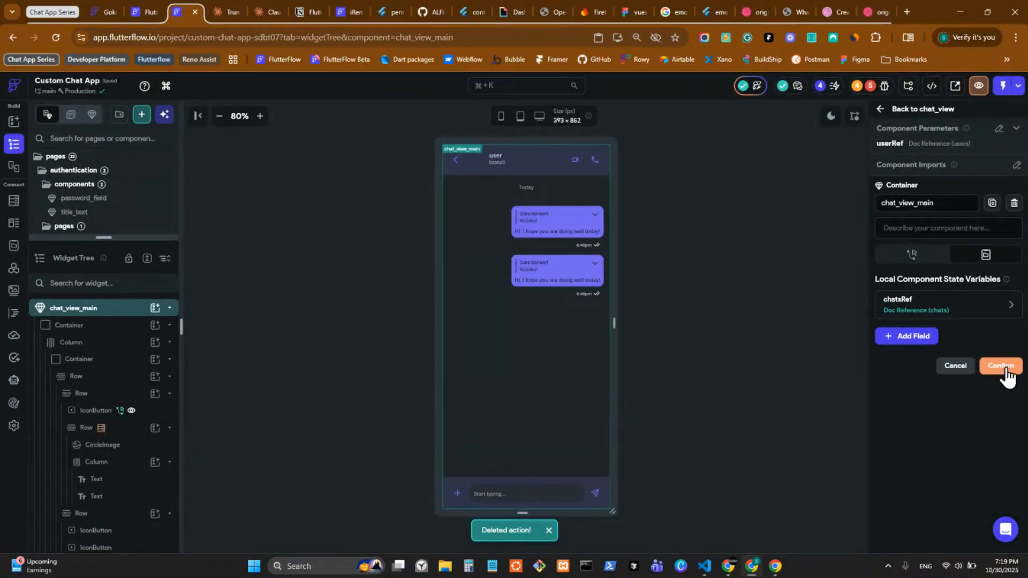
pyautogui.click(1000, 365)
pyautogui.click(596, 493)
pyautogui.click(935, 231)
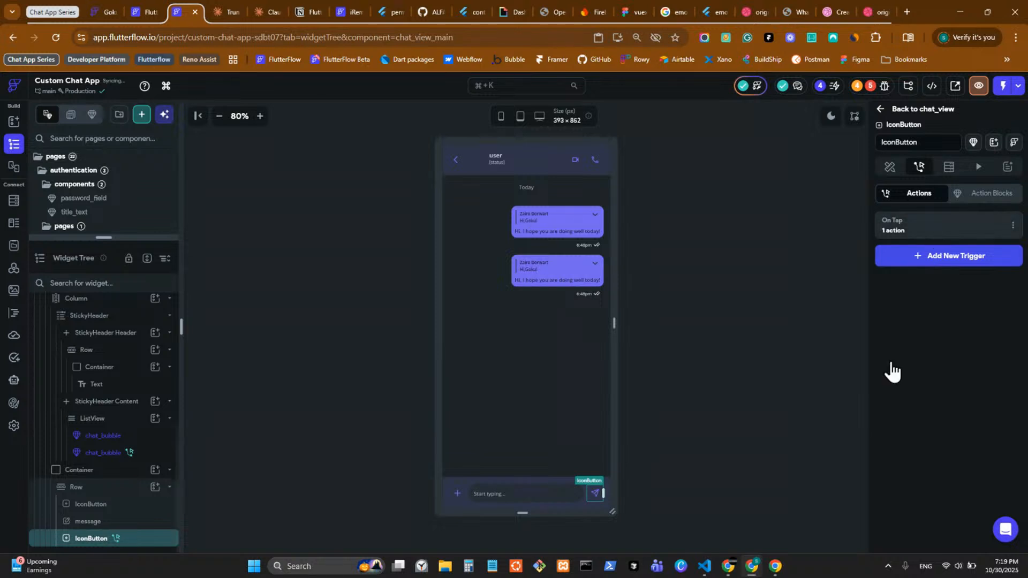
pyautogui.click(489, 388)
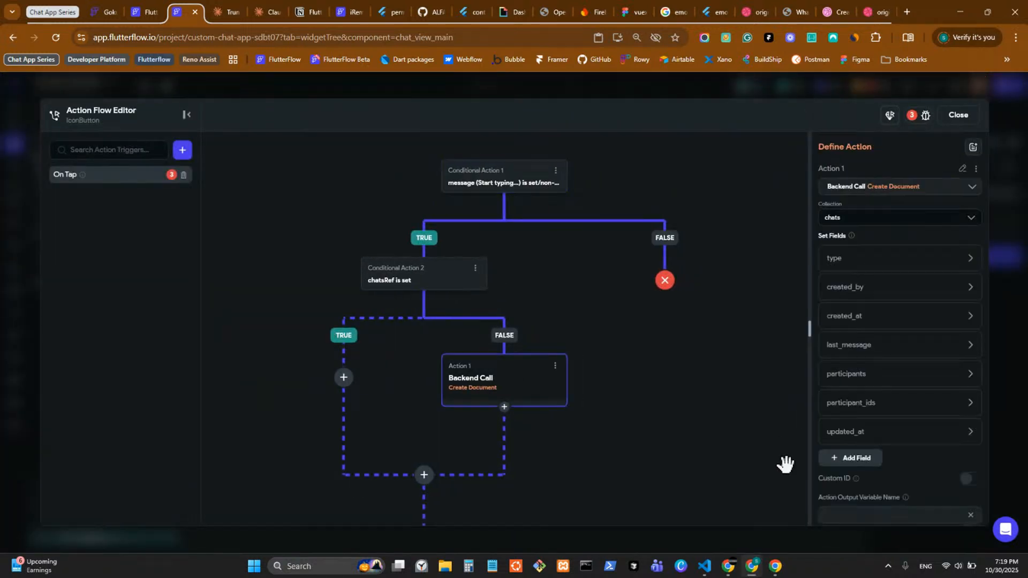
pyautogui.click(862, 375)
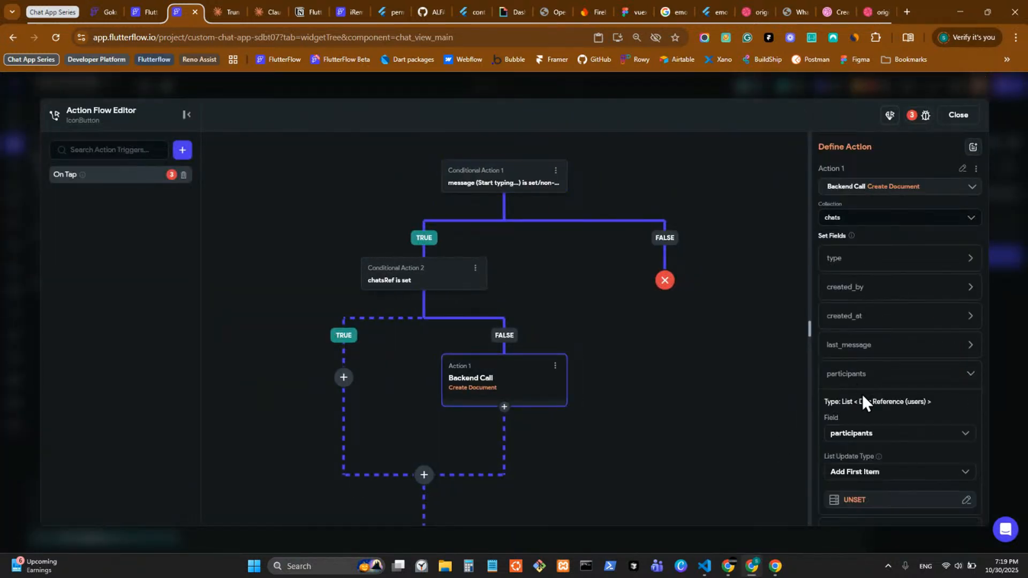
pyautogui.scroll(-2, 860, 391)
pyautogui.click(855, 381)
pyautogui.scroll(-3, 724, 450)
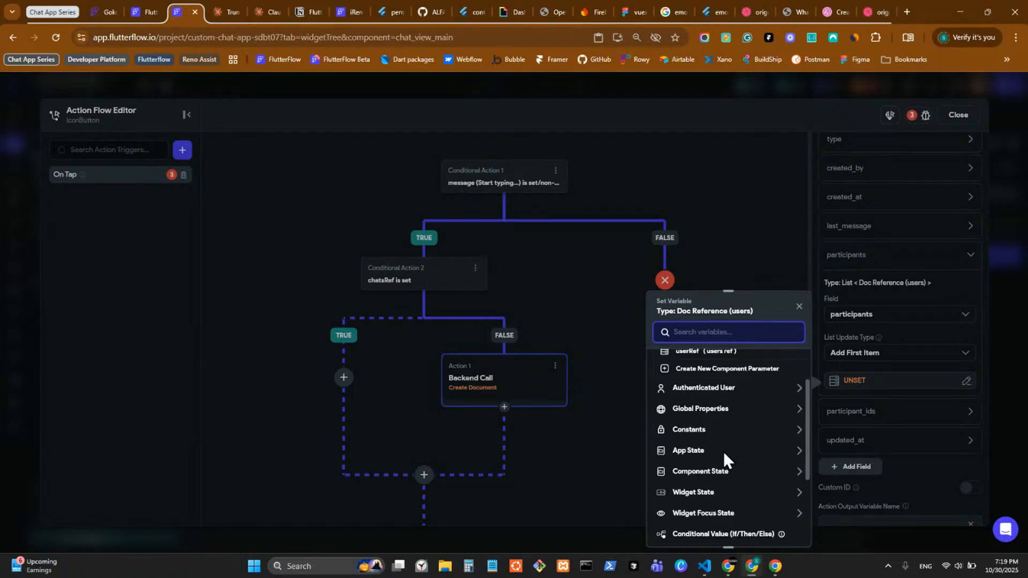
pyautogui.scroll(-1, 712, 442)
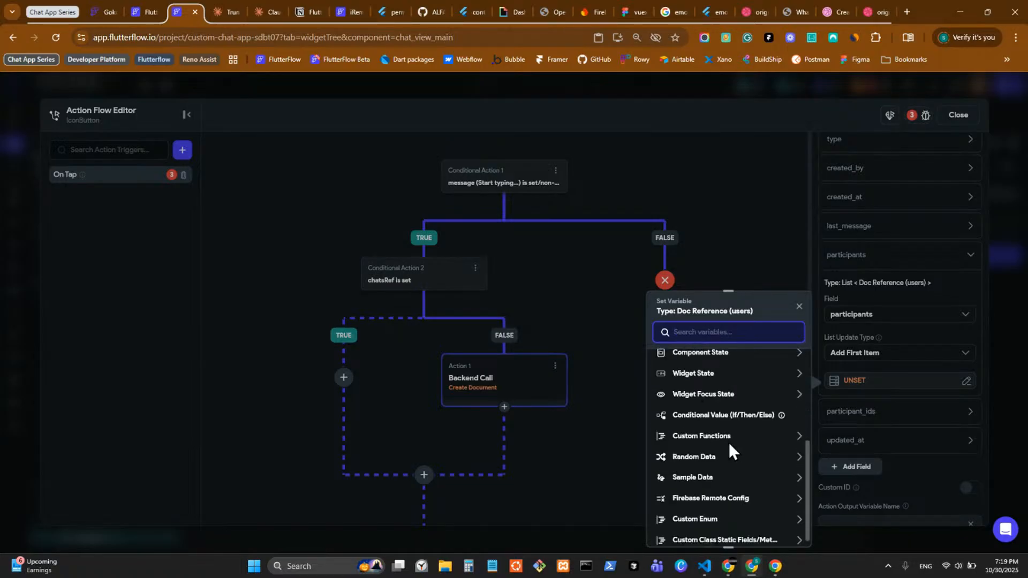
pyautogui.scroll(2, 712, 442)
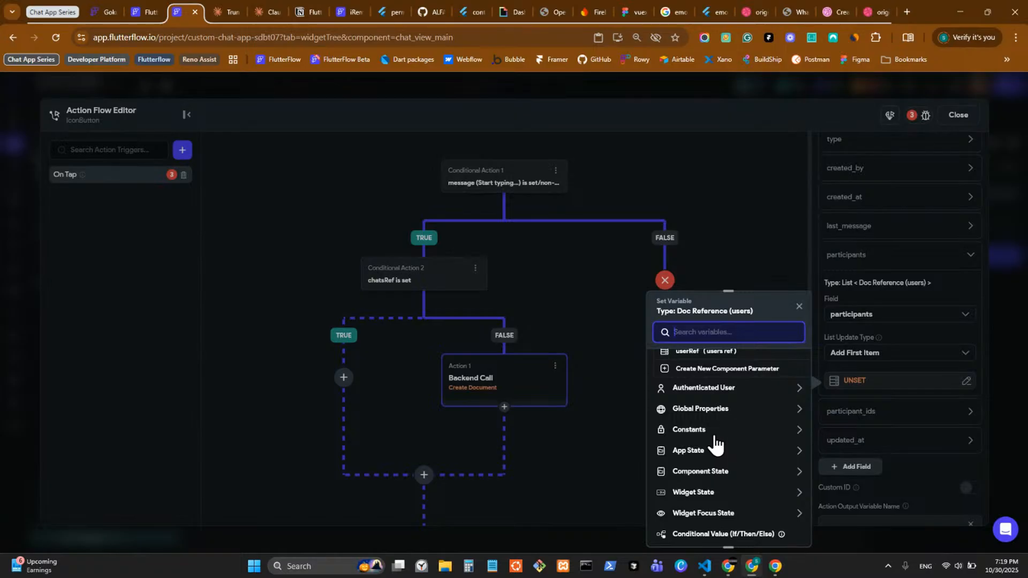
pyautogui.scroll(1, 718, 443)
pyautogui.scroll(-2, 732, 443)
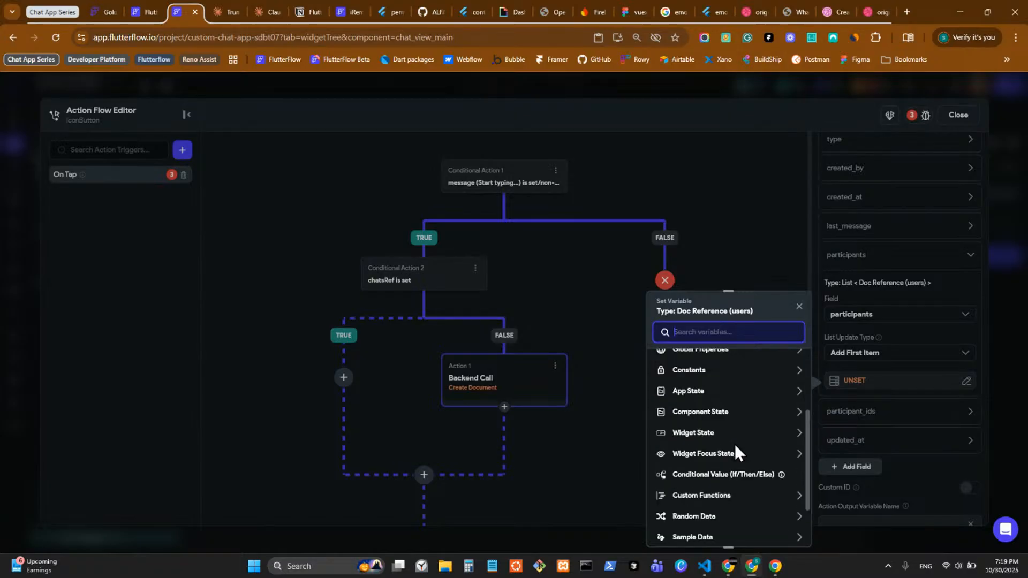
pyautogui.scroll(-2, 735, 447)
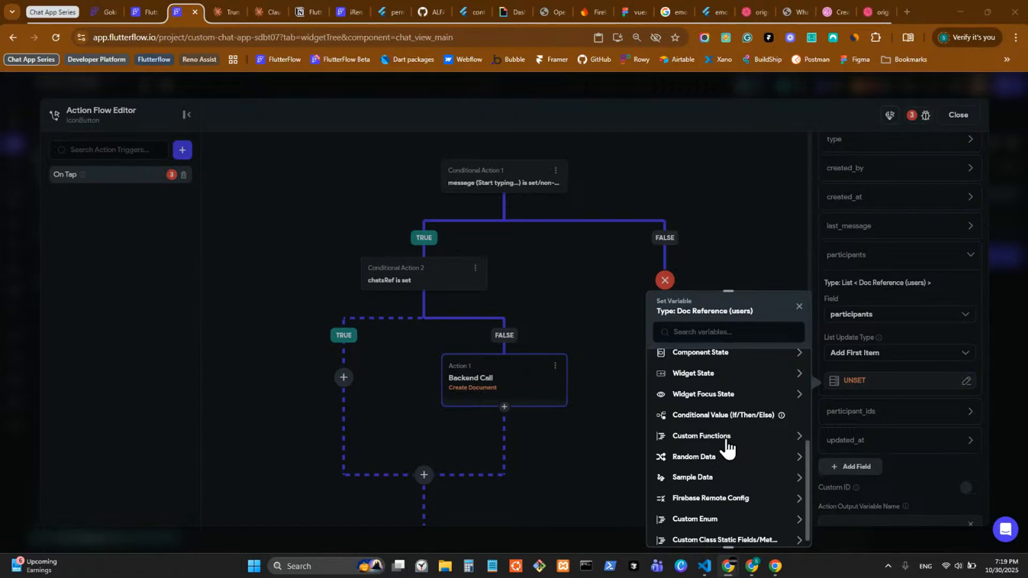
pyautogui.scroll(1, 727, 407)
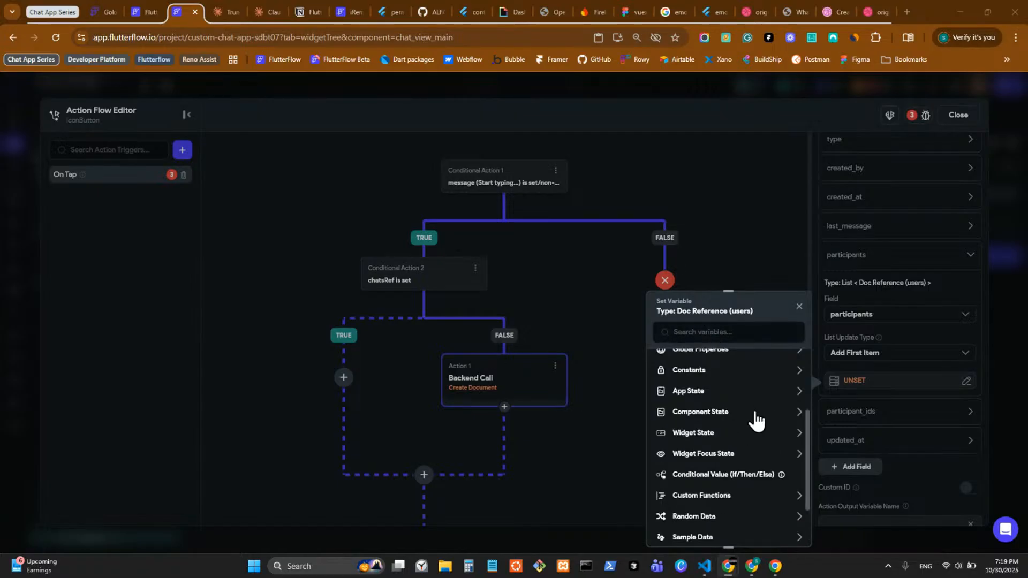
pyautogui.click(717, 333)
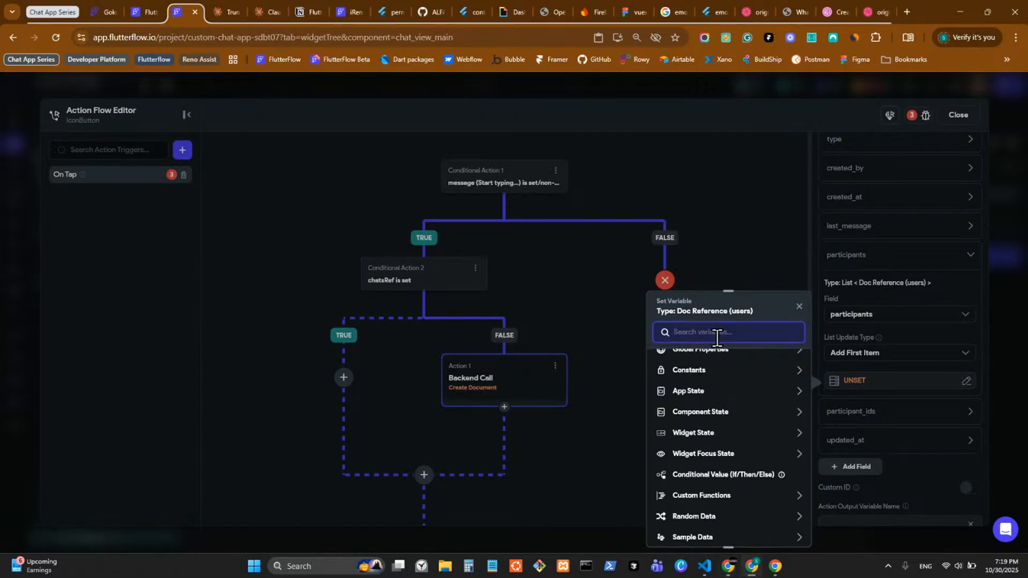
pyautogui.write('func')
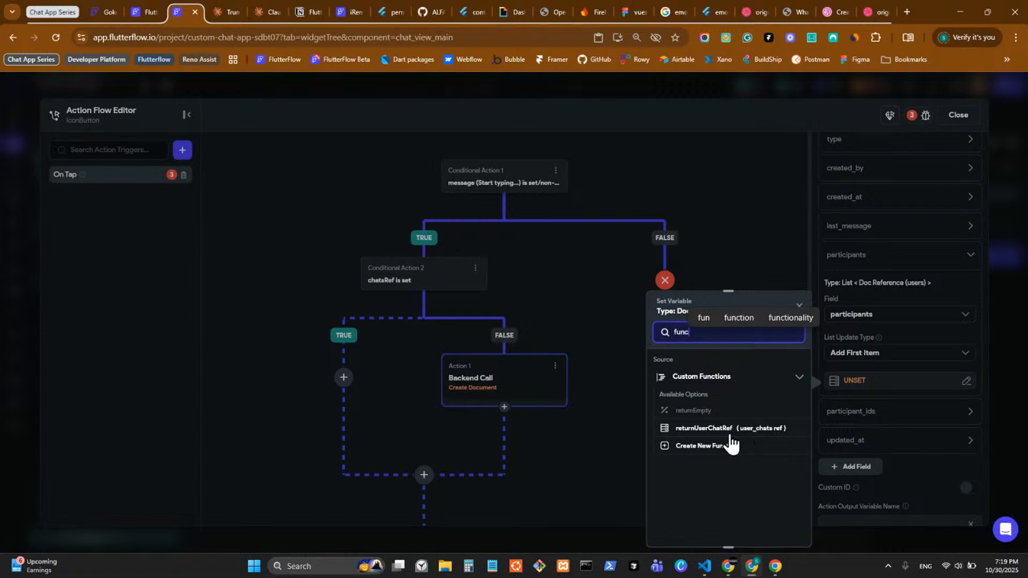
pyautogui.click(935, 440)
pyautogui.click(993, 388)
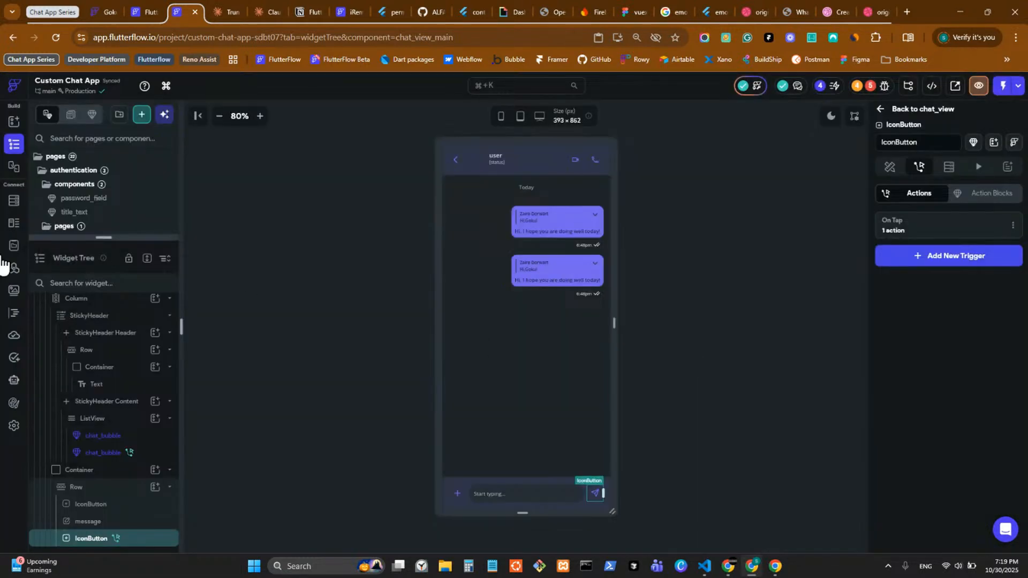
# Step: Go to the Custom Code page, then open the FlutterFlow projects dashboard in a new tab
pyautogui.click(11, 314)
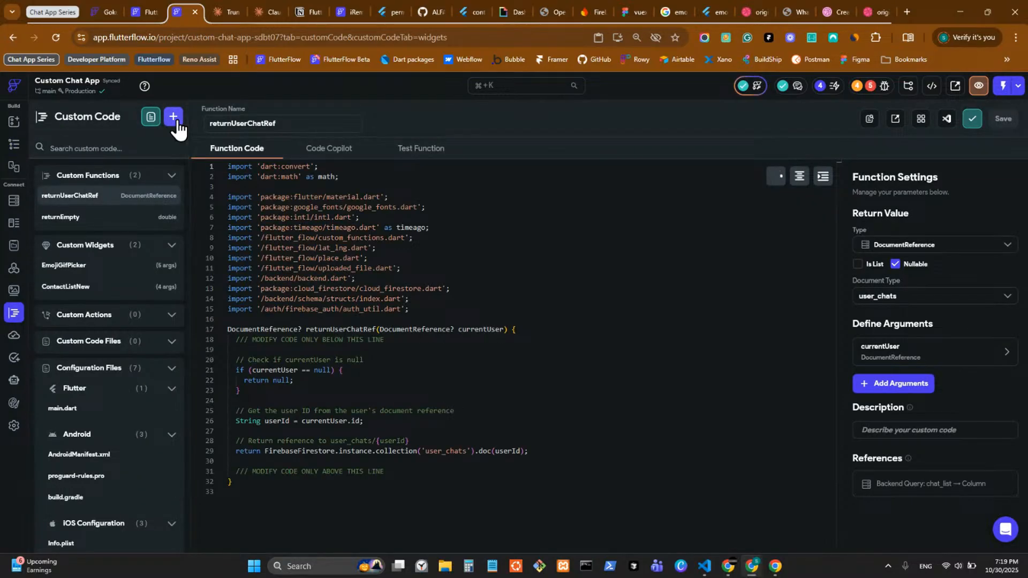
pyautogui.click(175, 118)
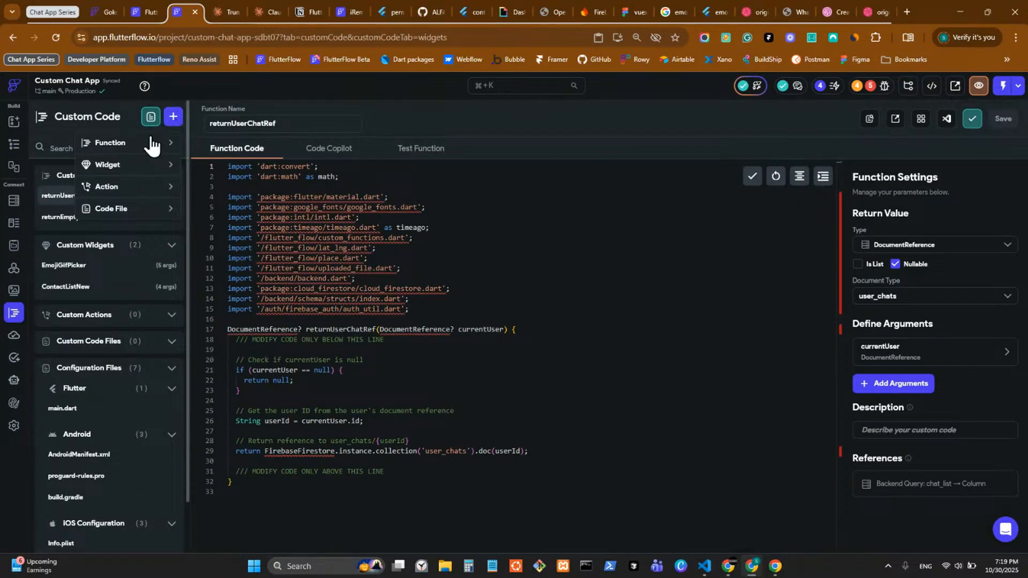
pyautogui.click(56, 141)
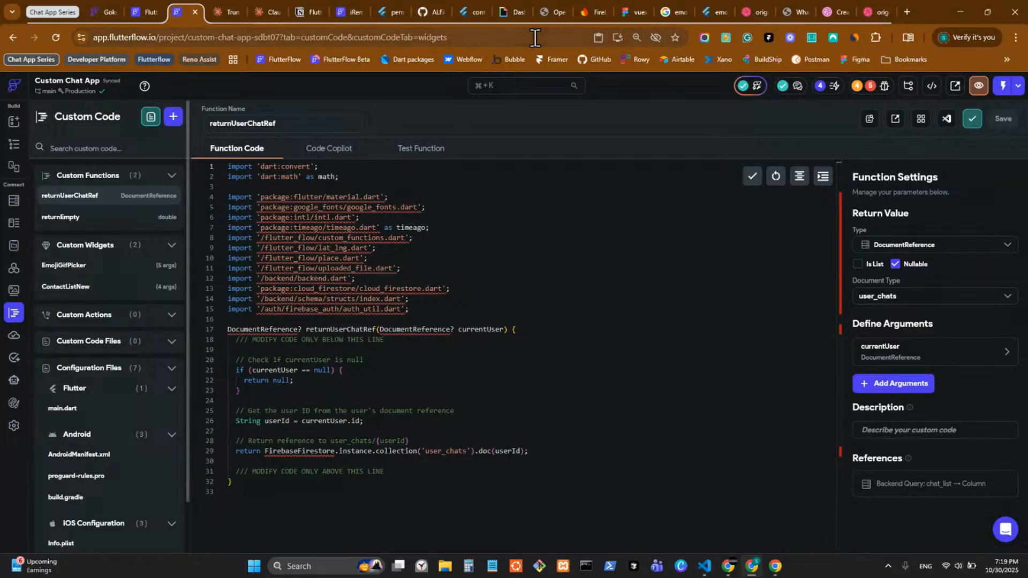
pyautogui.middleClick(278, 59)
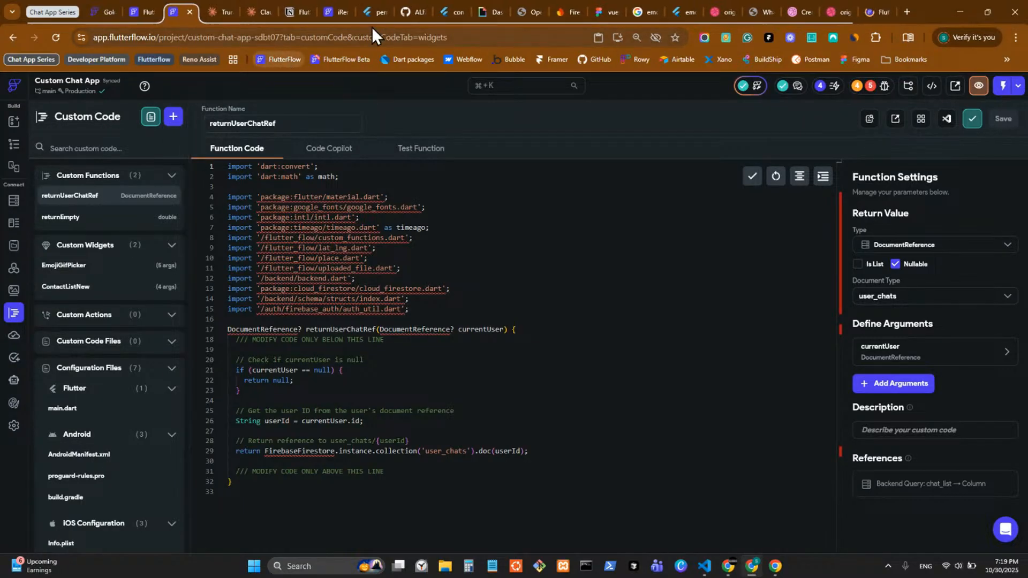
pyautogui.click(869, 14)
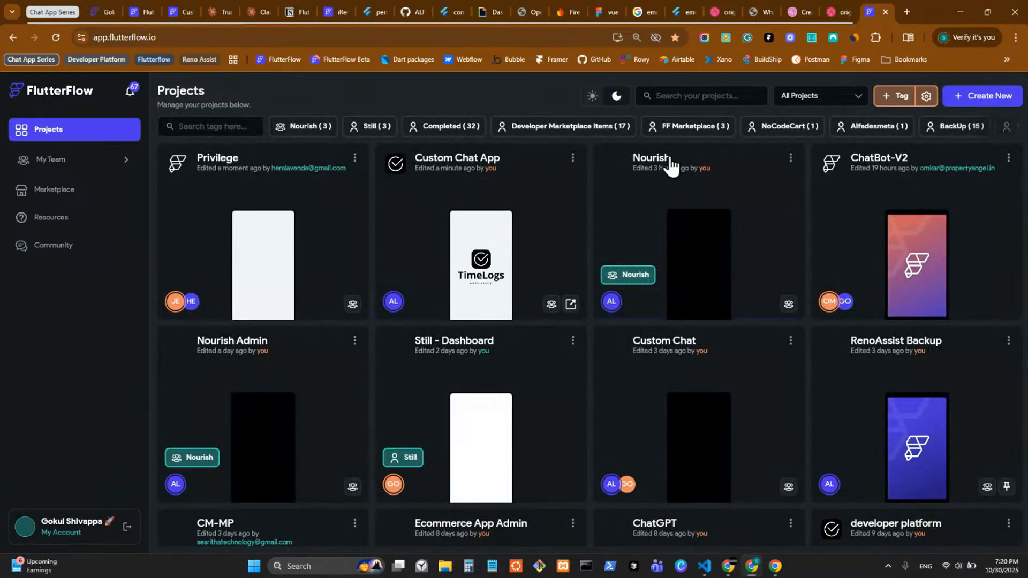
# Step: Search projects for 'utili' and open the Utility Custom Functions project
pyautogui.click(737, 96)
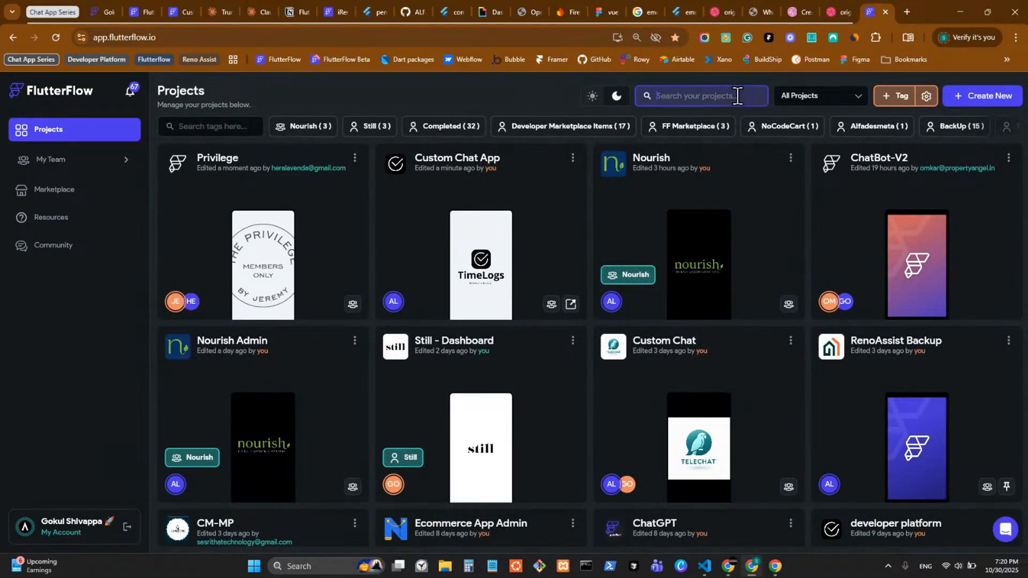
pyautogui.write('utili')
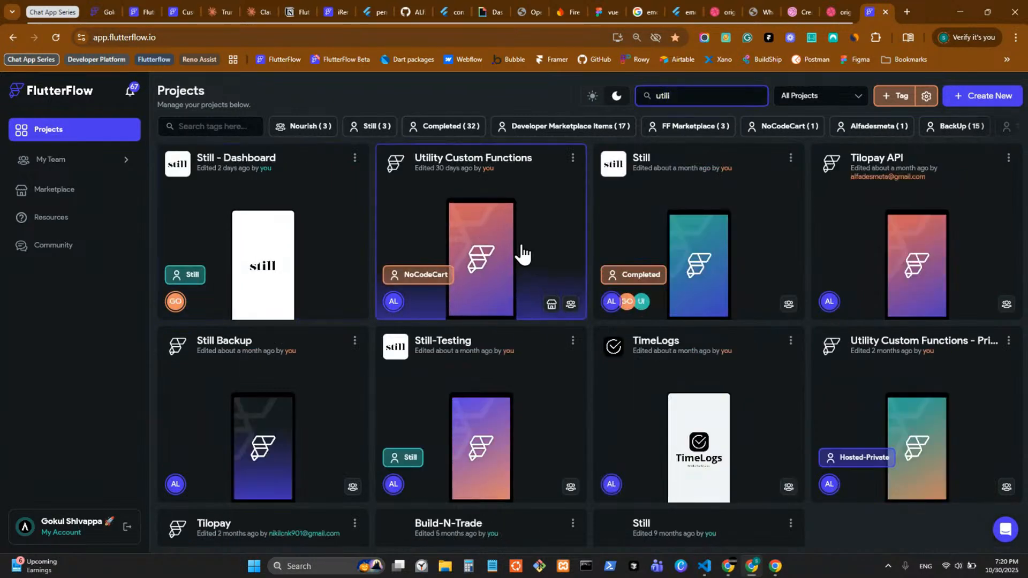
pyautogui.click(522, 255)
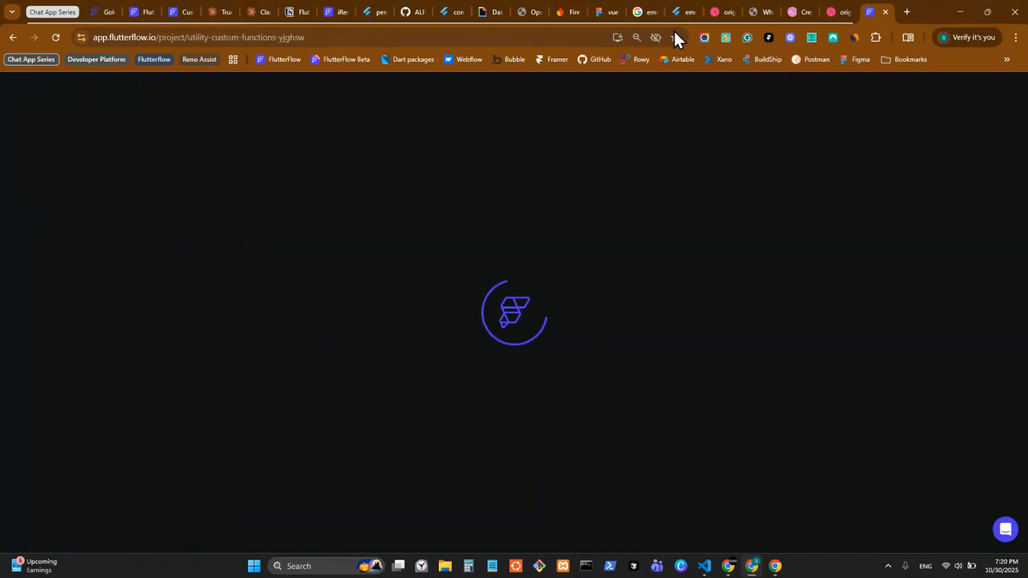
pyautogui.moveTo(873, 7); pyautogui.dragTo(225, 7)
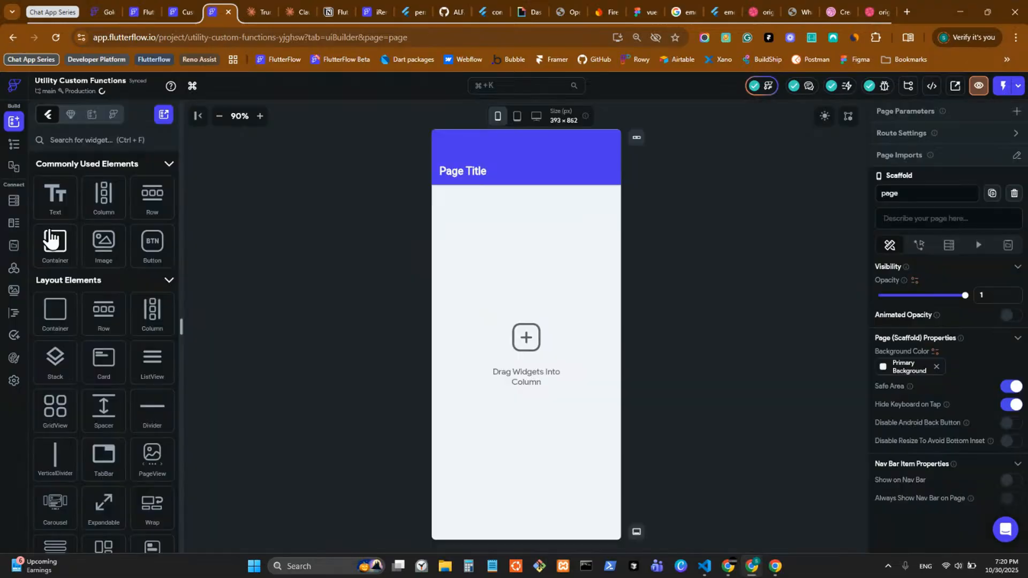
# Step: Show that project's custom functions list and start a blank browser tab
pyautogui.click(14, 313)
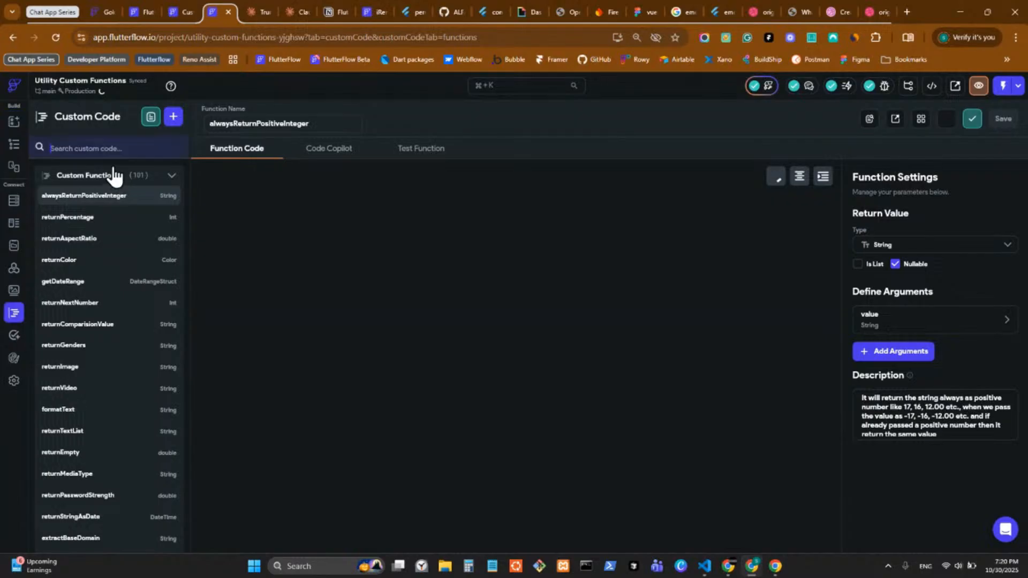
pyautogui.click(103, 152)
pyautogui.click(909, 12)
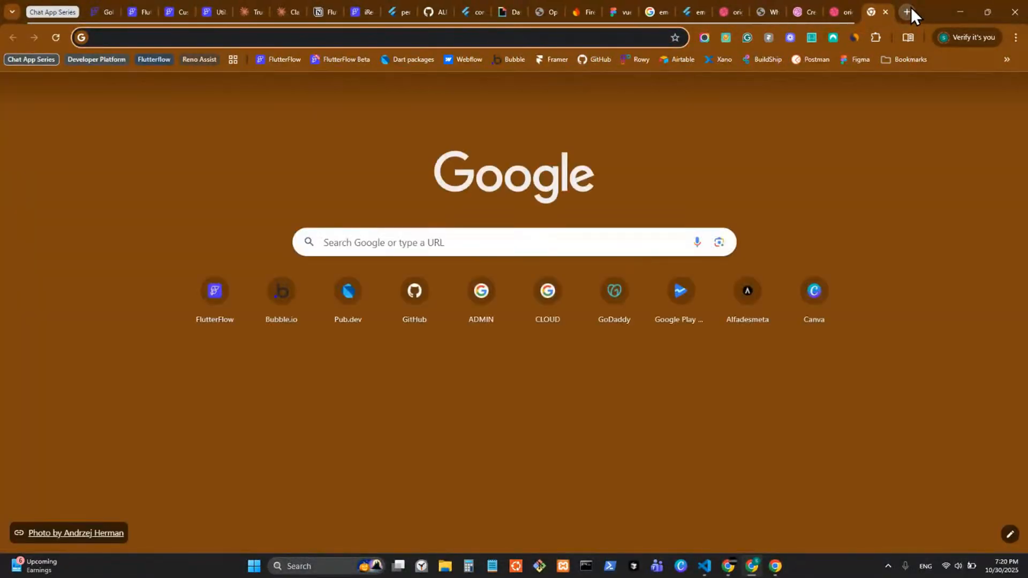
# Step: Load the Utility Custom Functions web app and search its library for 'Combine'
pyautogui.write('u')
pyautogui.press('Return')
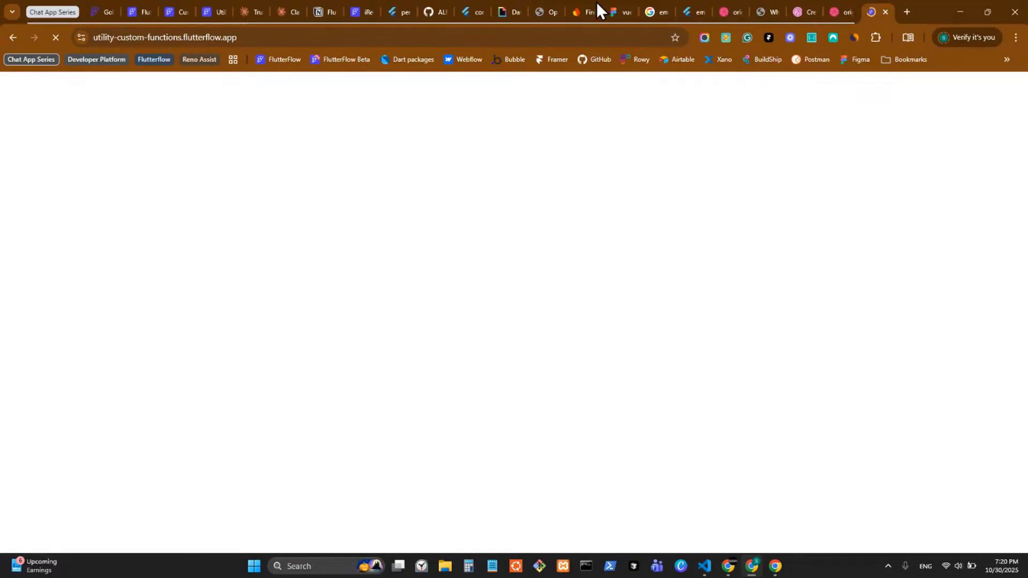
pyautogui.moveTo(597, 2); pyautogui.dragTo(213, 14)
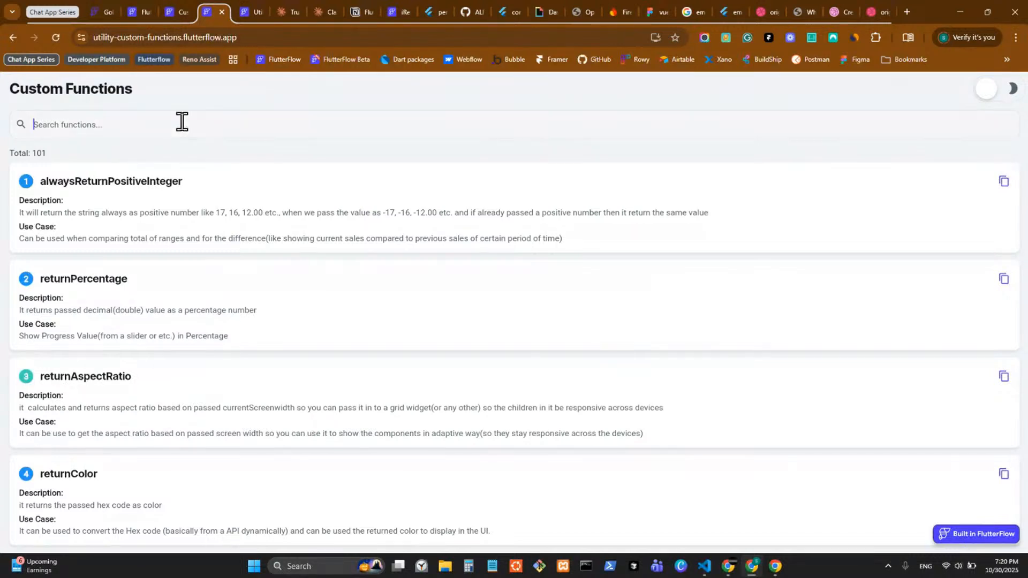
pyautogui.click(183, 123)
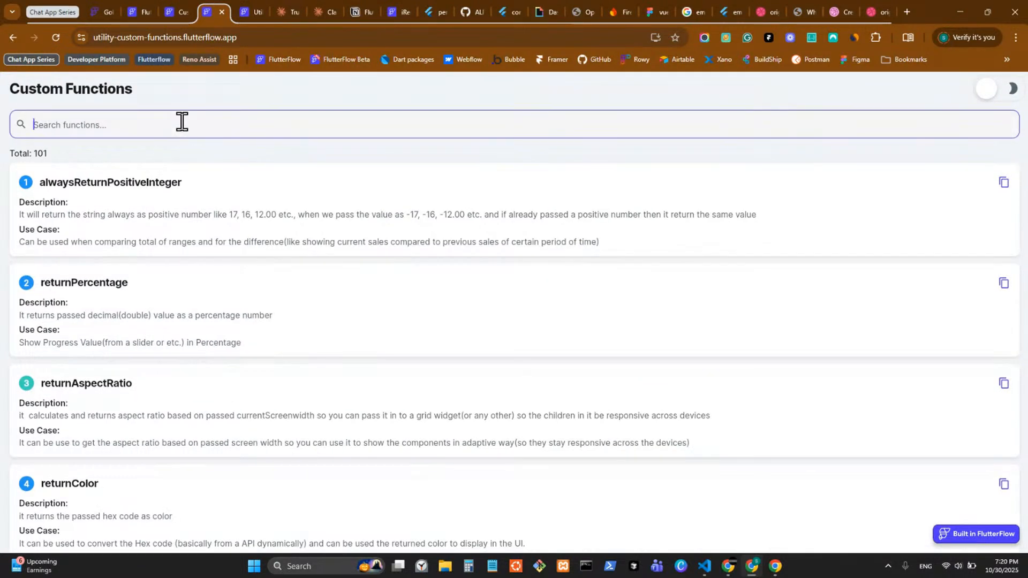
pyautogui.write('Com')
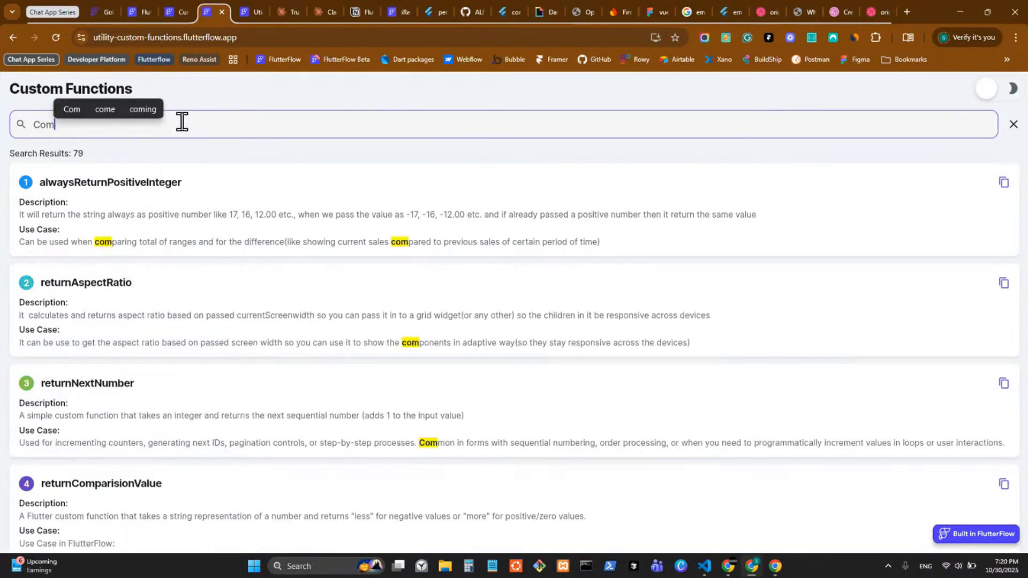
pyautogui.write('bile u')
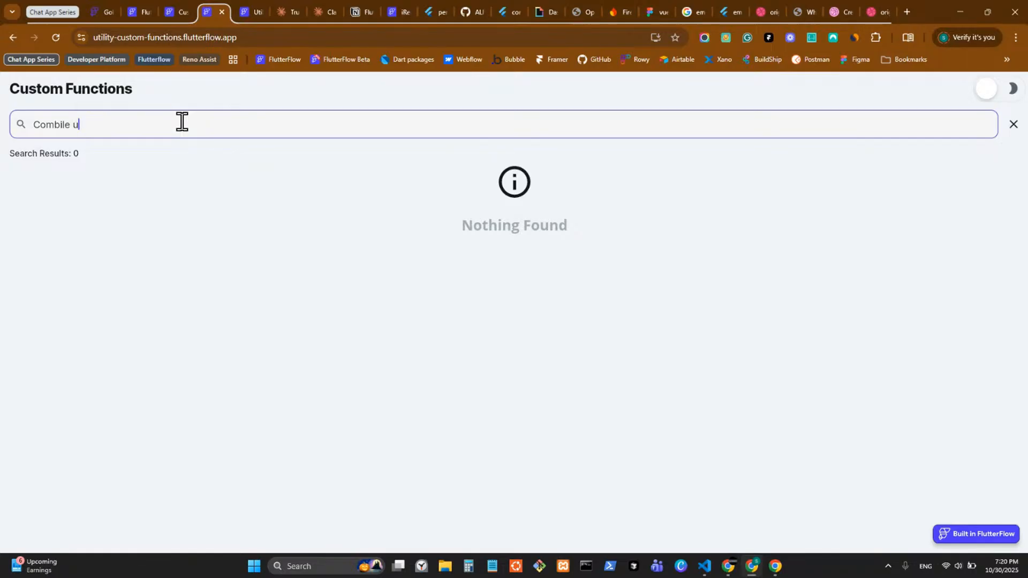
pyautogui.press('BackSpace')
pyautogui.press('BackSpace')
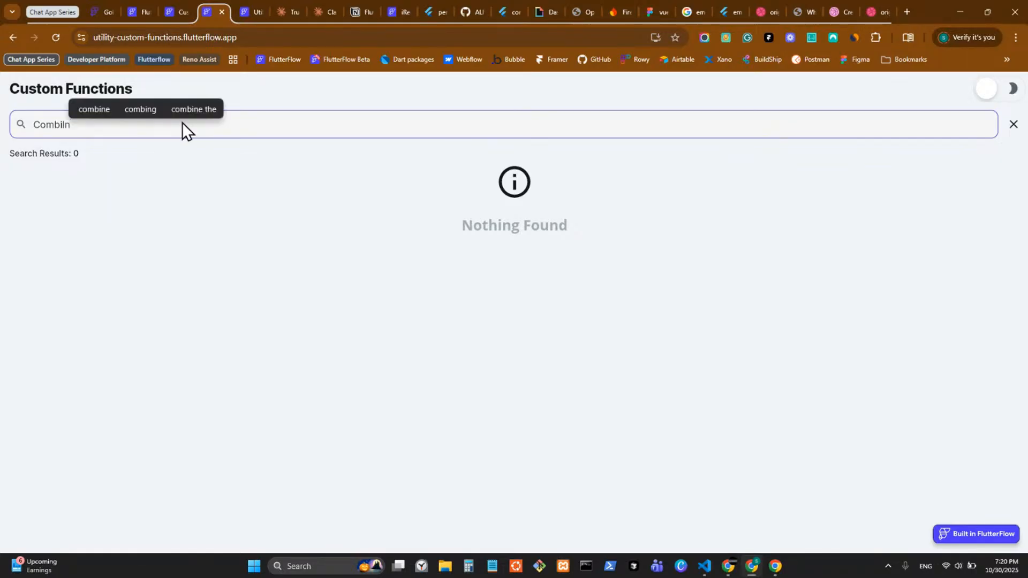
pyautogui.write('ne')
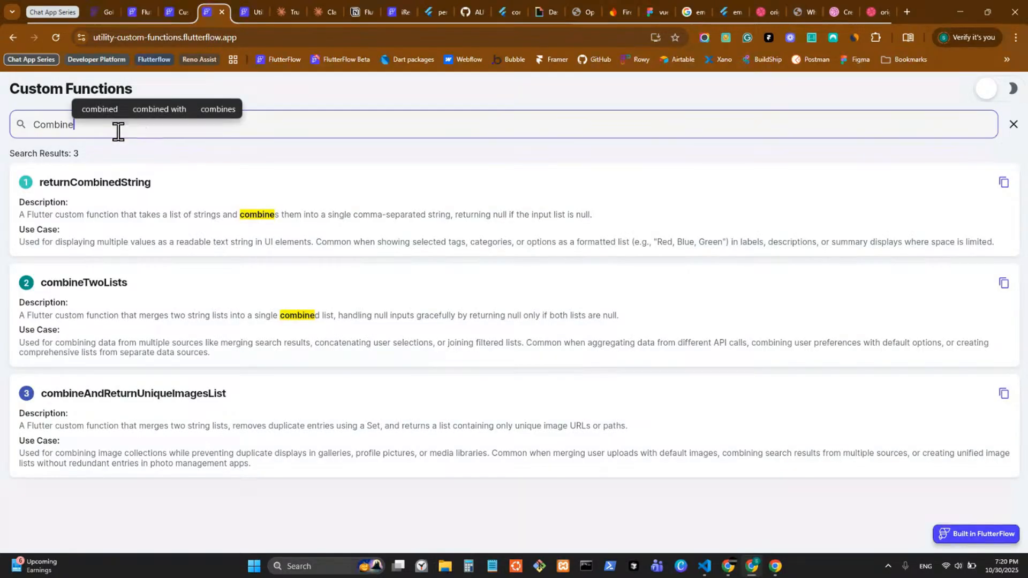
pyautogui.click(139, 214)
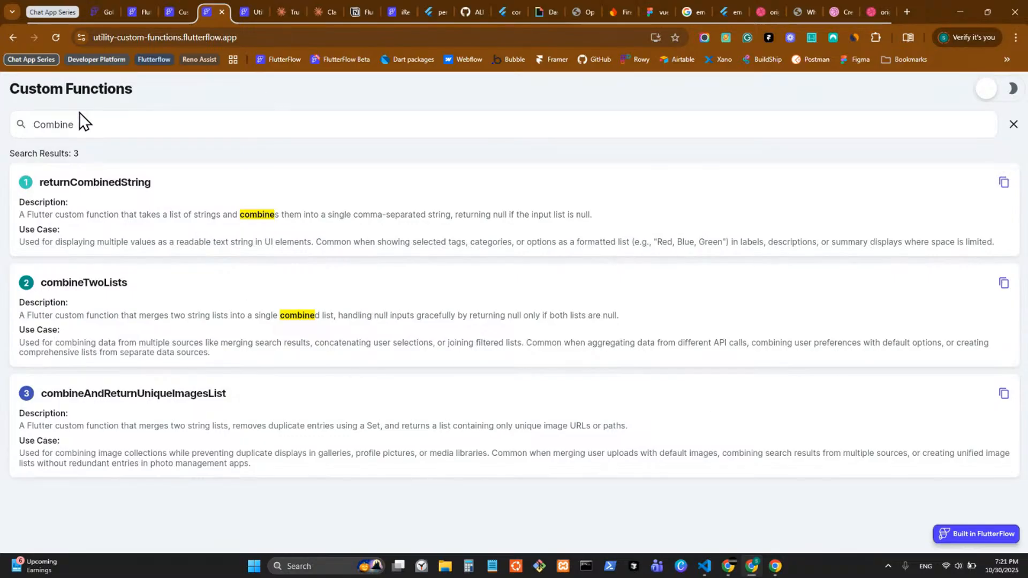
# Step: Search the library for 'Users' and 'User', then close it and return to FlutterFlow's custom code
pyautogui.click(92, 124)
pyautogui.moveTo(91, 124); pyautogui.dragTo(34, 124)
pyautogui.write('Use')
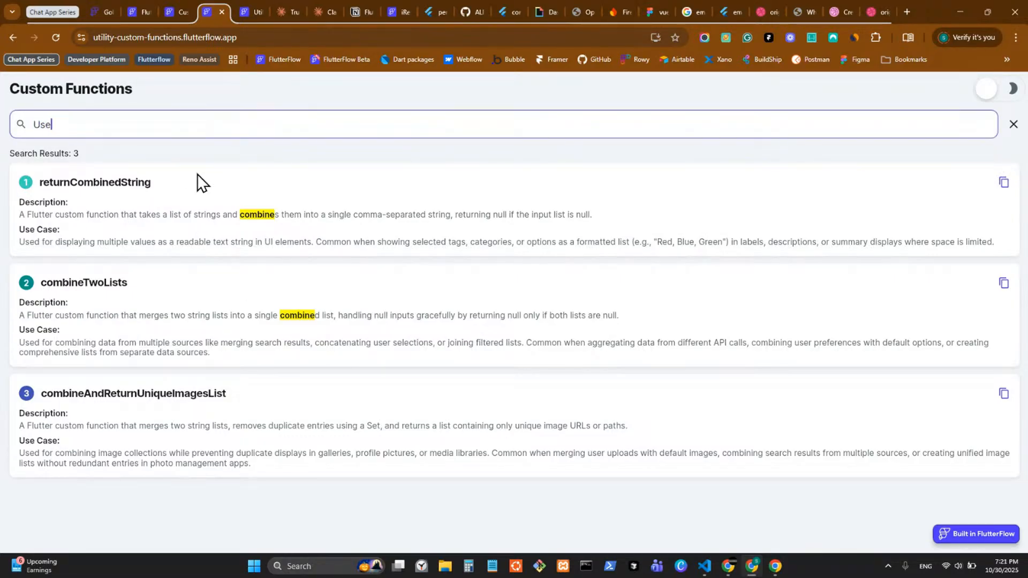
pyautogui.write('r')
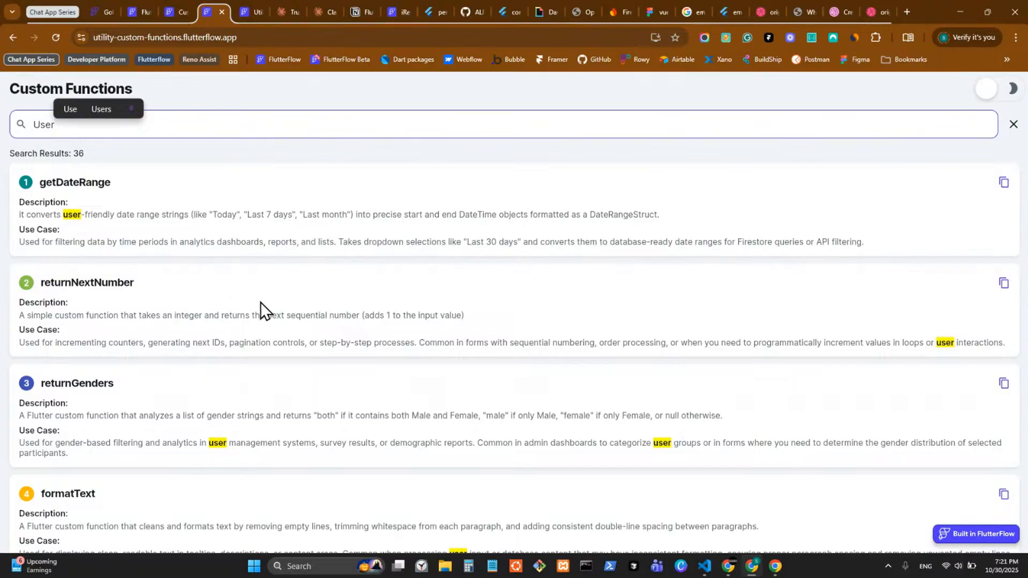
pyautogui.write('s')
pyautogui.scroll(-3, 239, 340)
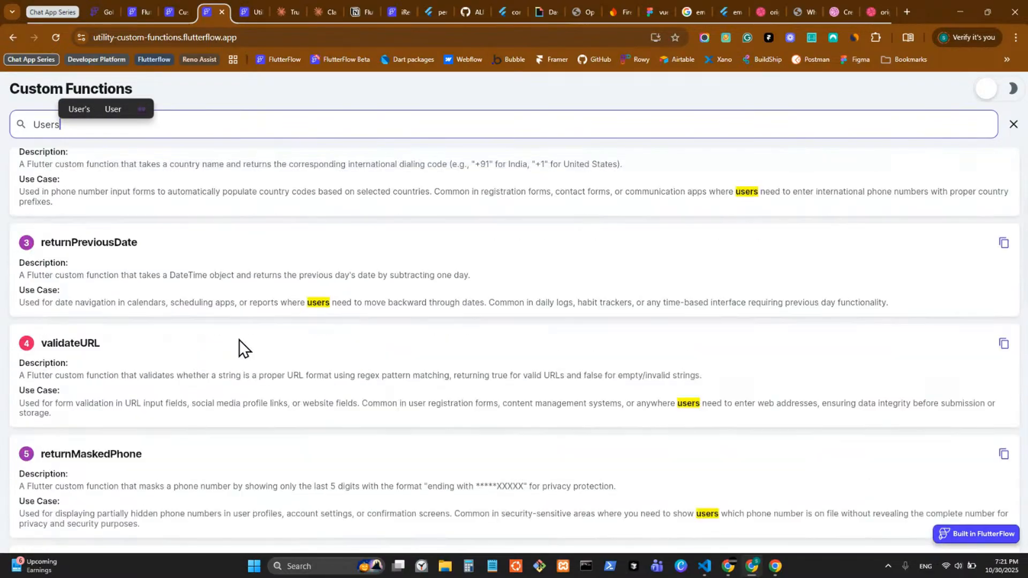
pyautogui.scroll(-6, 241, 338)
pyautogui.scroll(10, 241, 337)
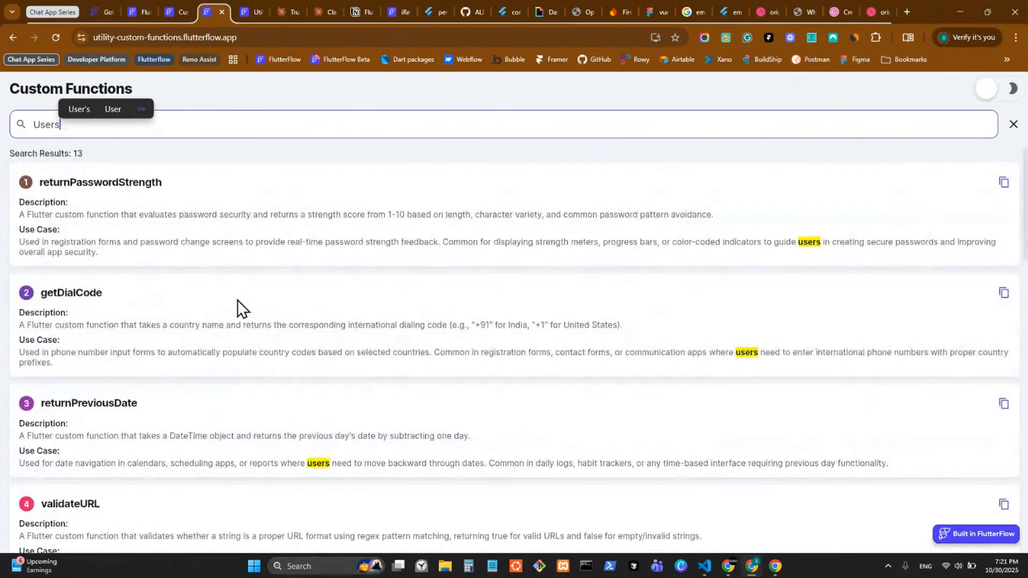
pyautogui.press('BackSpace')
pyautogui.press('BackSpace')
pyautogui.press('BackSpace')
pyautogui.press('BackSpace')
pyautogui.press('BackSpace')
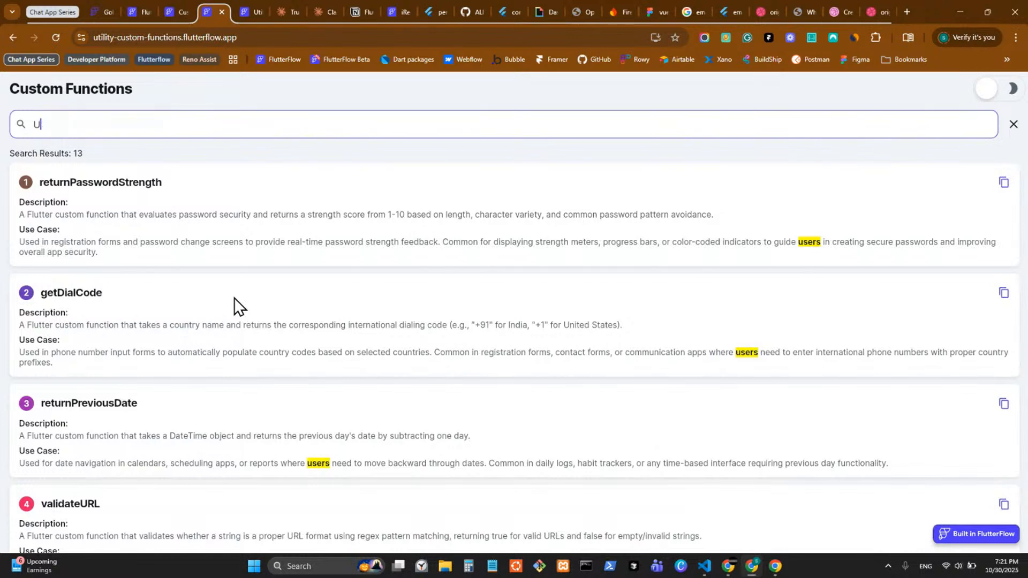
pyautogui.write('Use')
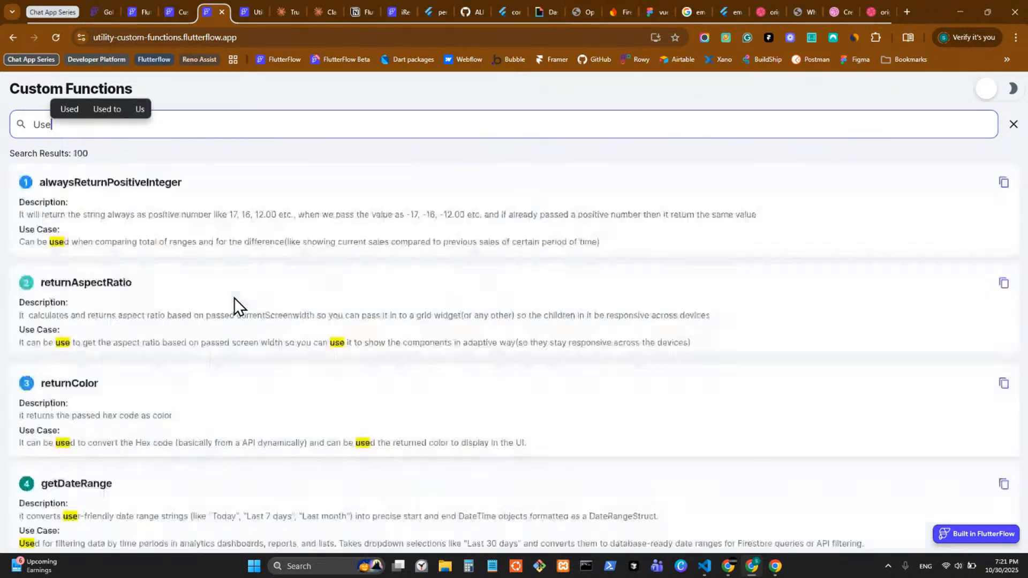
pyautogui.write('r a')
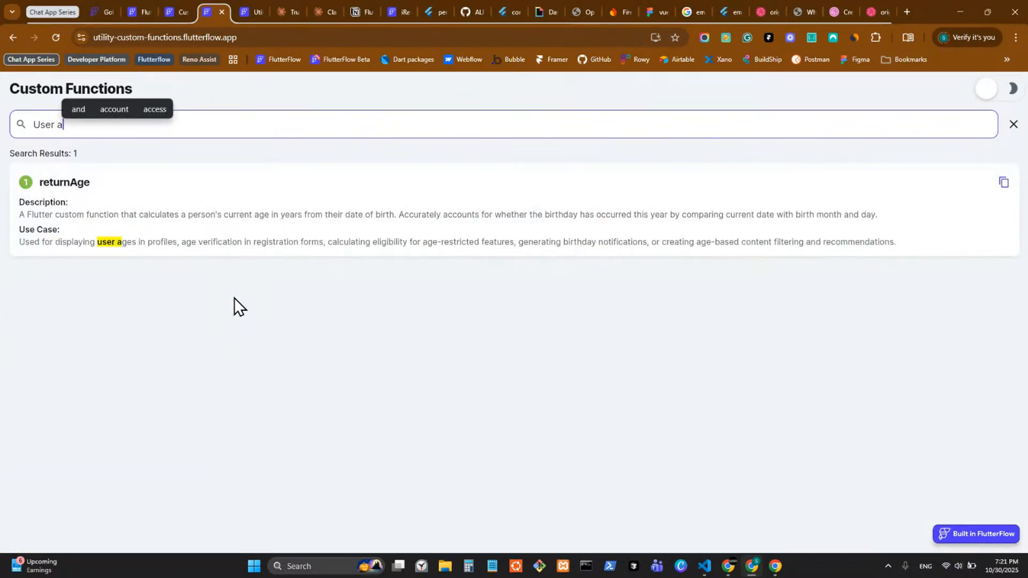
pyautogui.press('BackSpace')
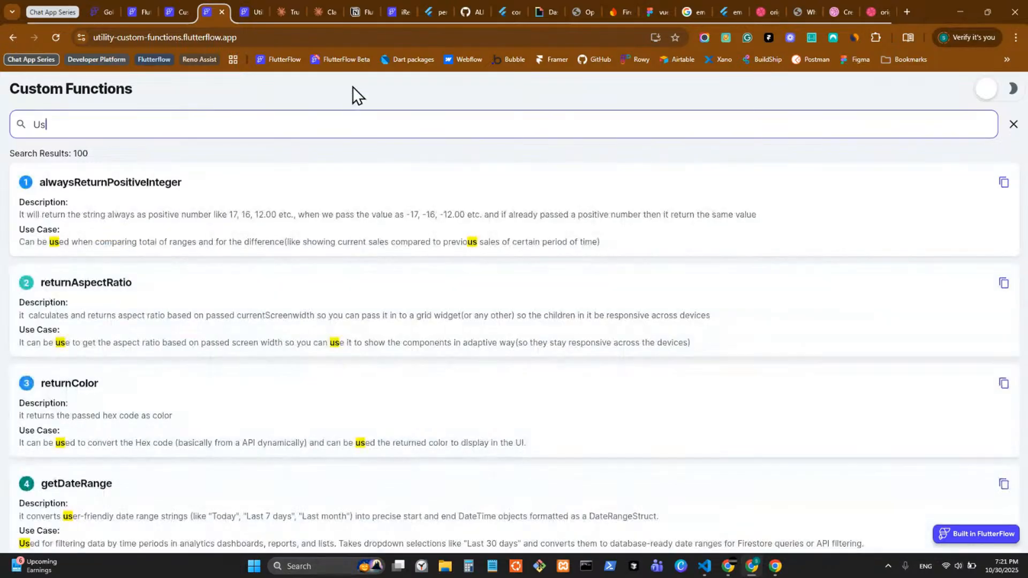
pyautogui.middleClick(243, 11)
pyautogui.click(176, 13)
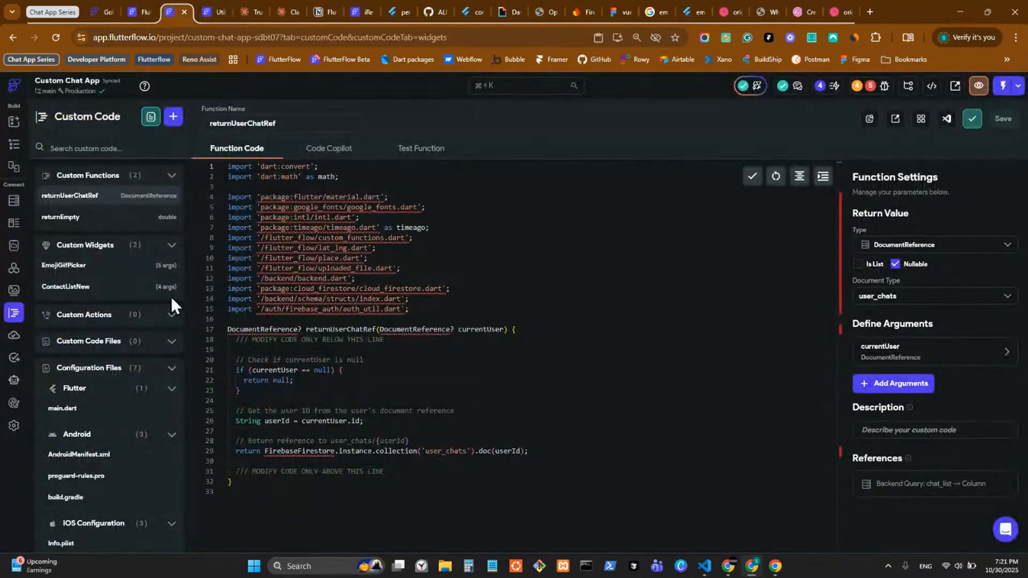
# Step: Add a new custom function and name it combineUsers
pyautogui.click(325, 153)
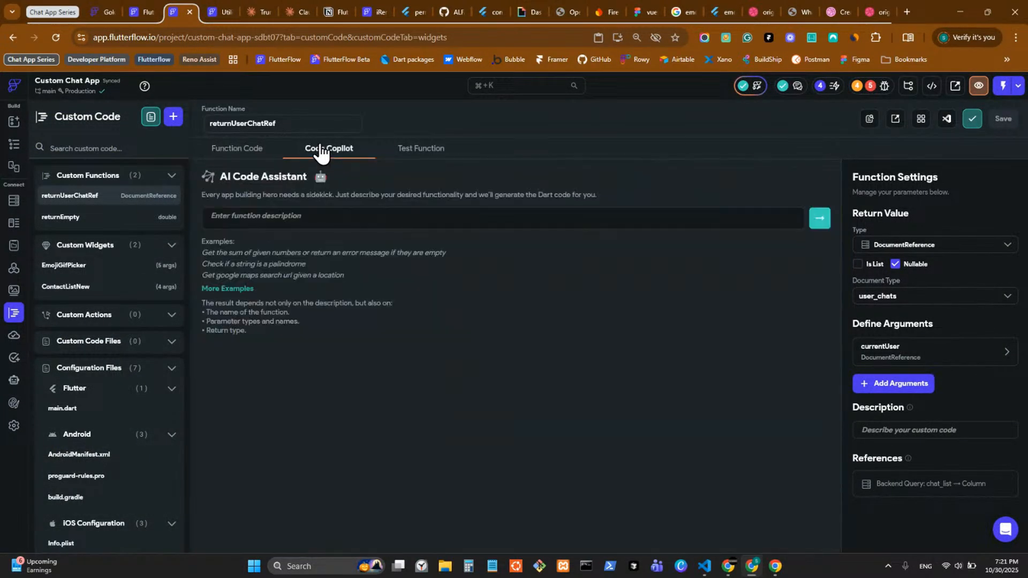
pyautogui.click(173, 117)
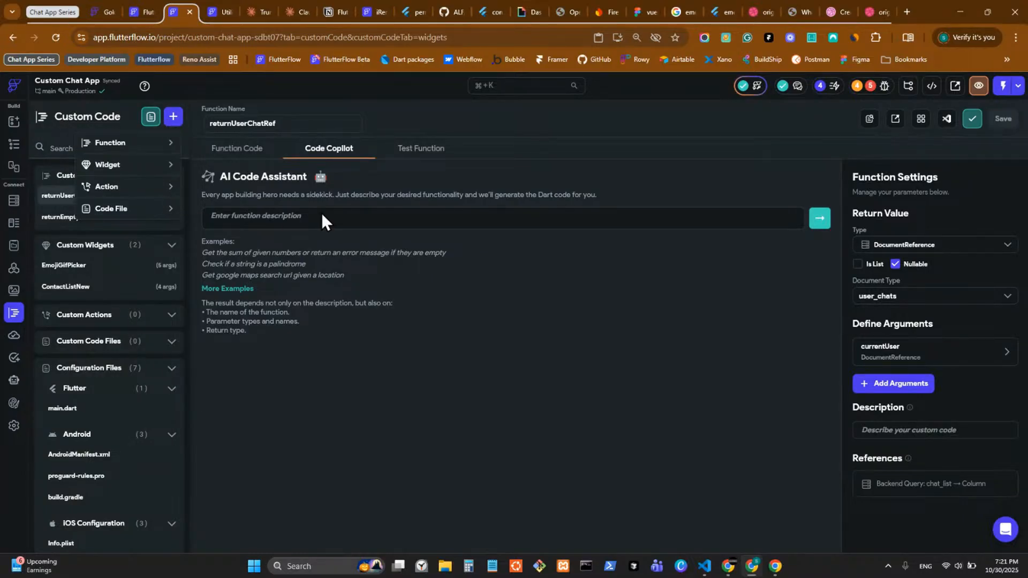
pyautogui.click(279, 191)
pyautogui.click(238, 150)
pyautogui.click(173, 116)
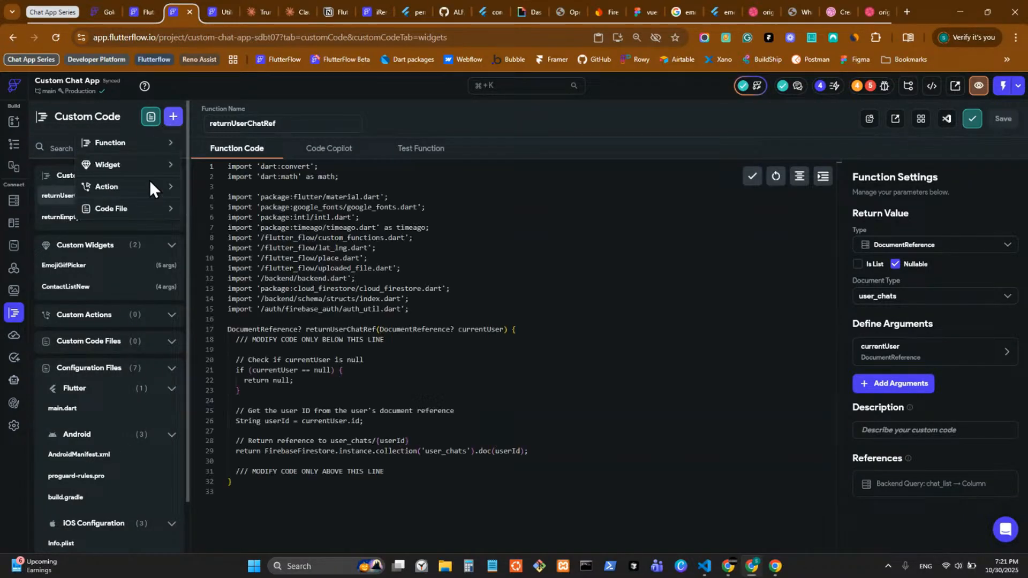
pyautogui.click(116, 144)
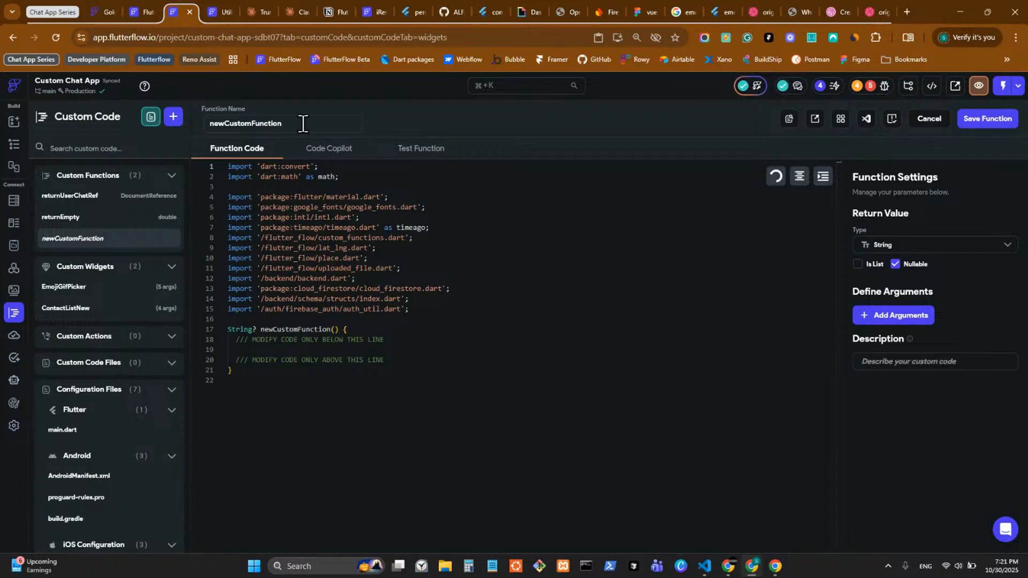
pyautogui.moveTo(303, 124); pyautogui.dragTo(207, 132)
pyautogui.write('com')
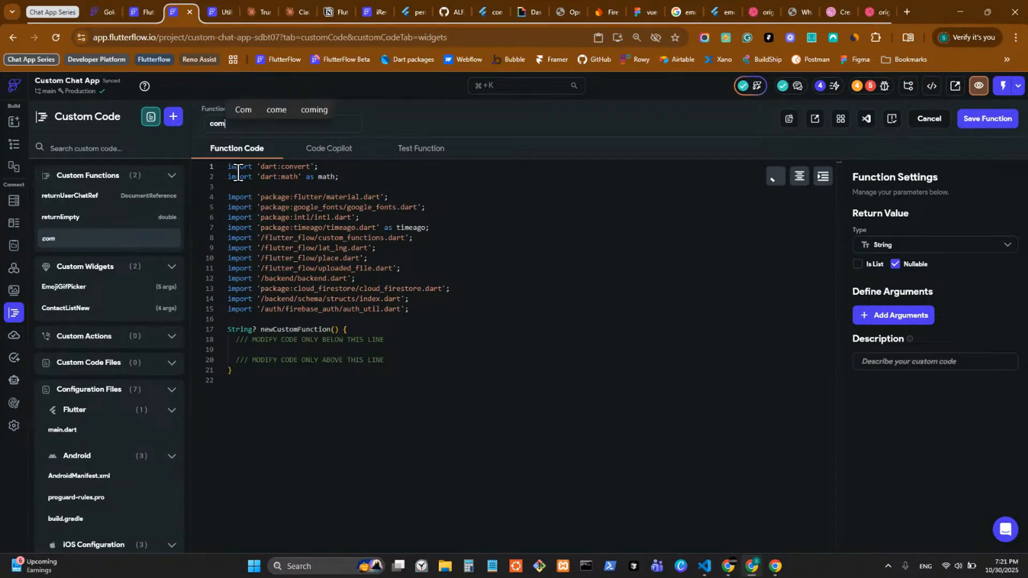
pyautogui.write('bileus')
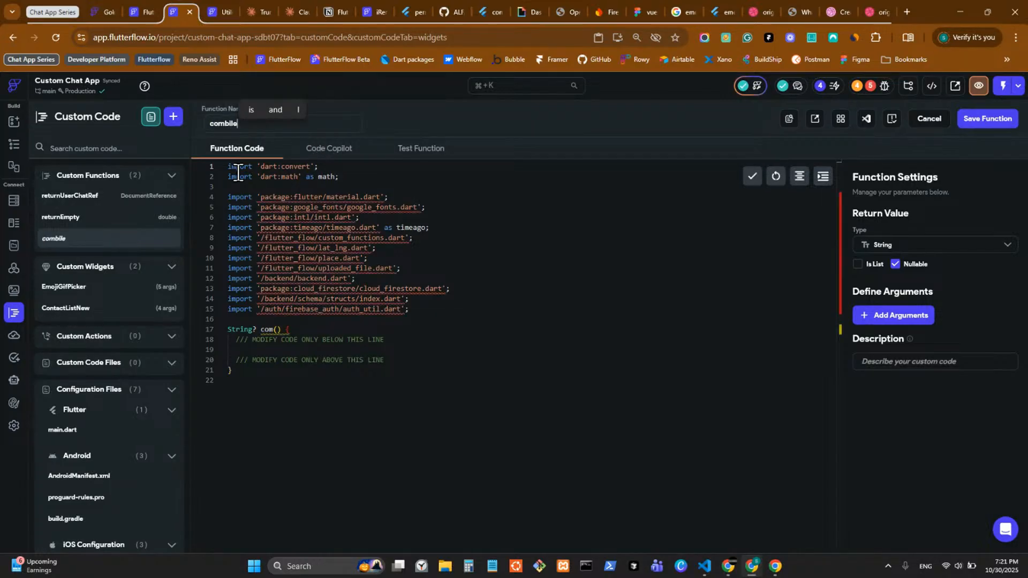
pyautogui.press('BackSpace')
pyautogui.press('BackSpace')
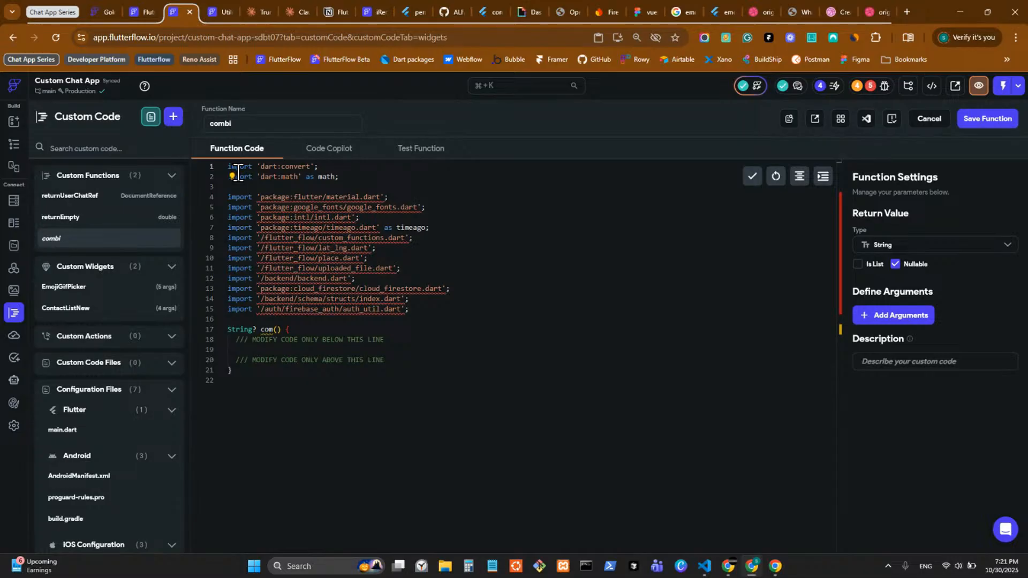
pyautogui.write('eUsers')
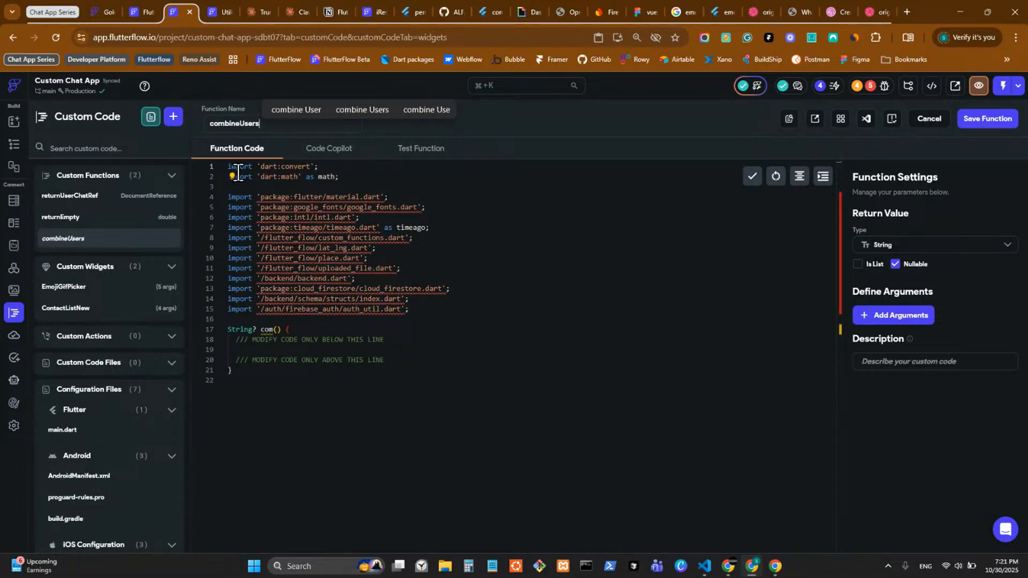
pyautogui.click(331, 149)
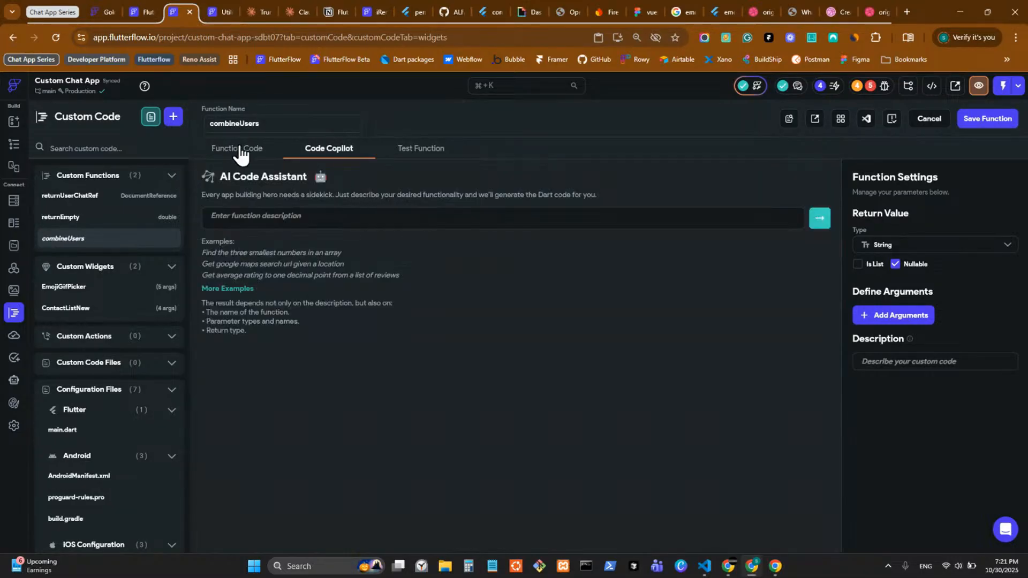
pyautogui.click(237, 149)
# Step: Set its return type to a non-nullable list of users DocumentReferences
pyautogui.click(905, 245)
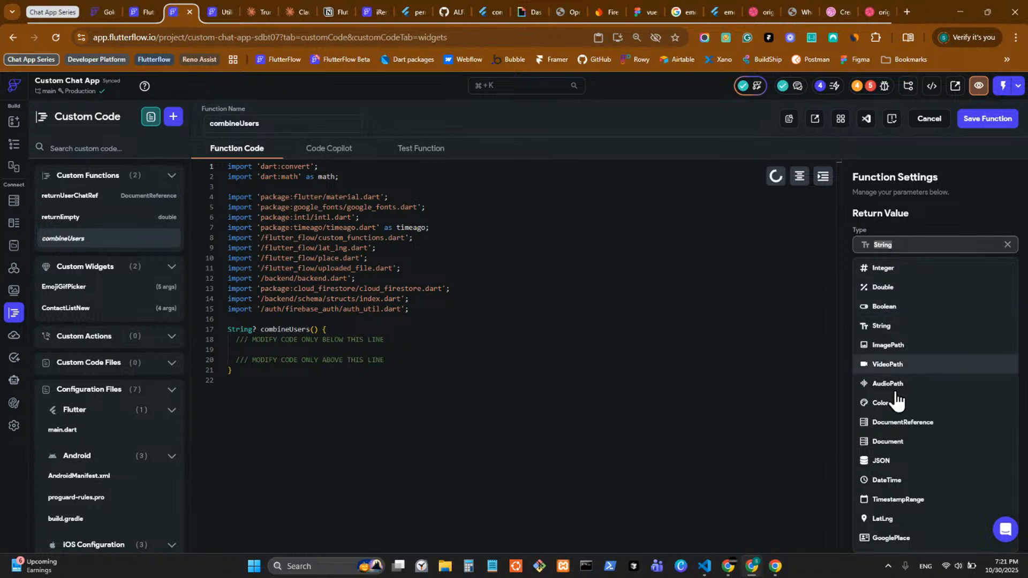
pyautogui.click(904, 423)
pyautogui.click(858, 264)
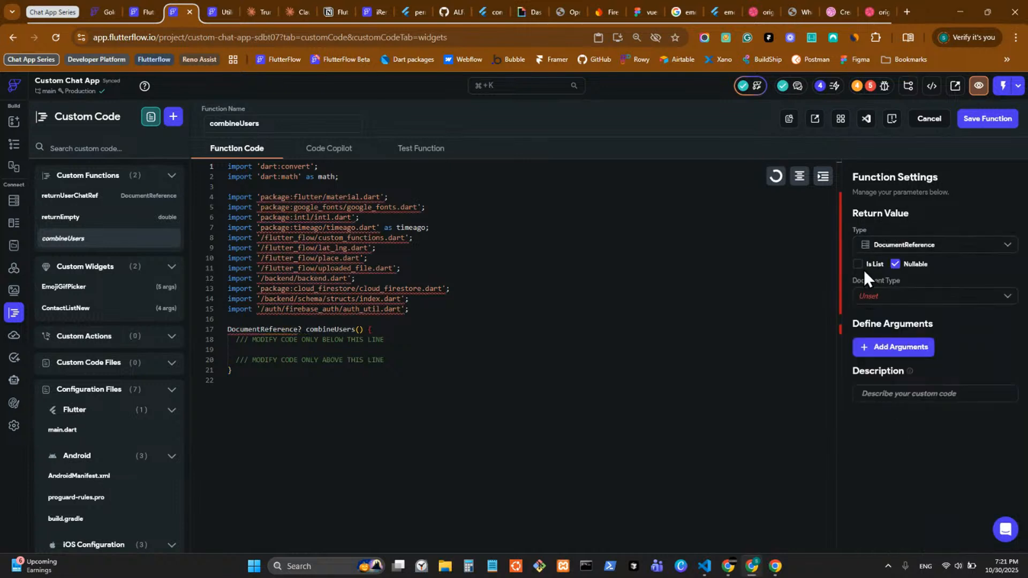
pyautogui.click(893, 298)
pyautogui.click(893, 321)
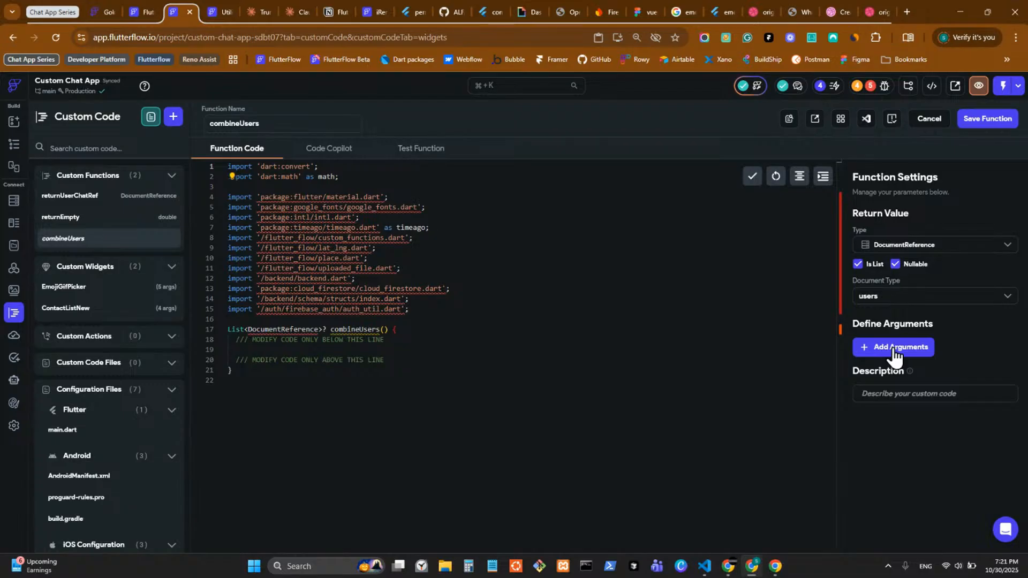
pyautogui.click(895, 264)
# Step: Add an argument userA of type DocumentReference to users
pyautogui.click(904, 351)
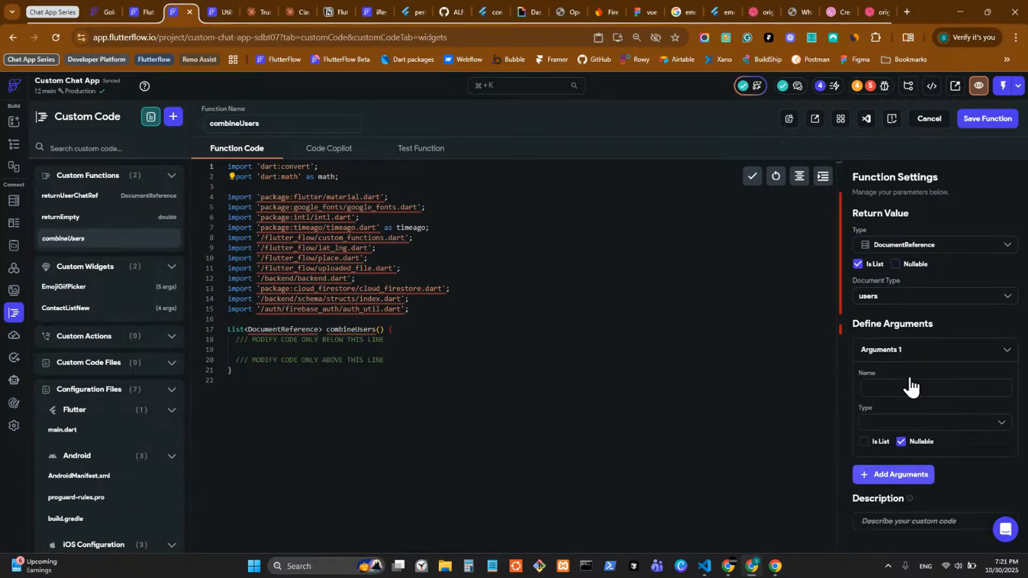
pyautogui.click(907, 389)
pyautogui.write('userA')
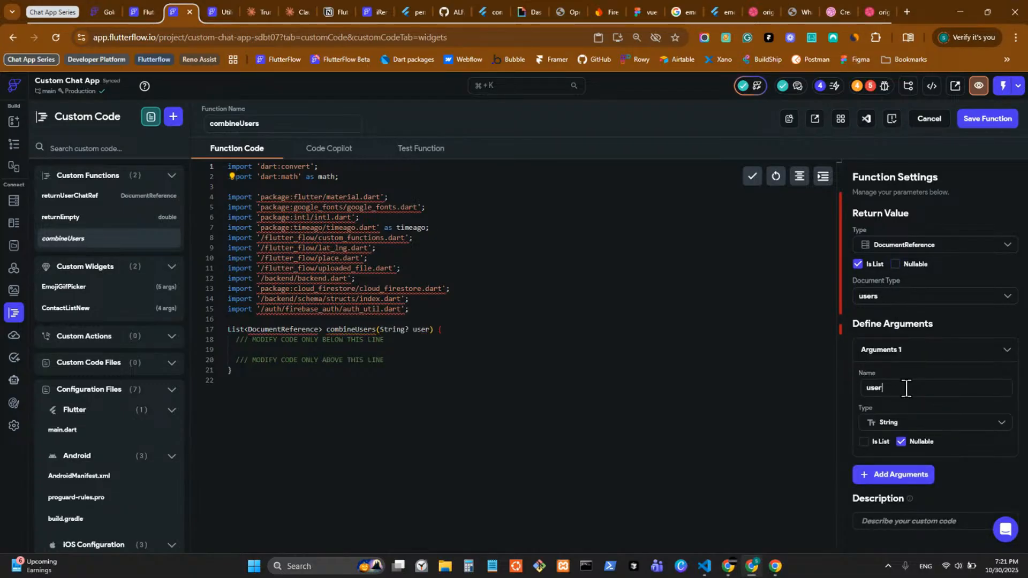
pyautogui.click(908, 422)
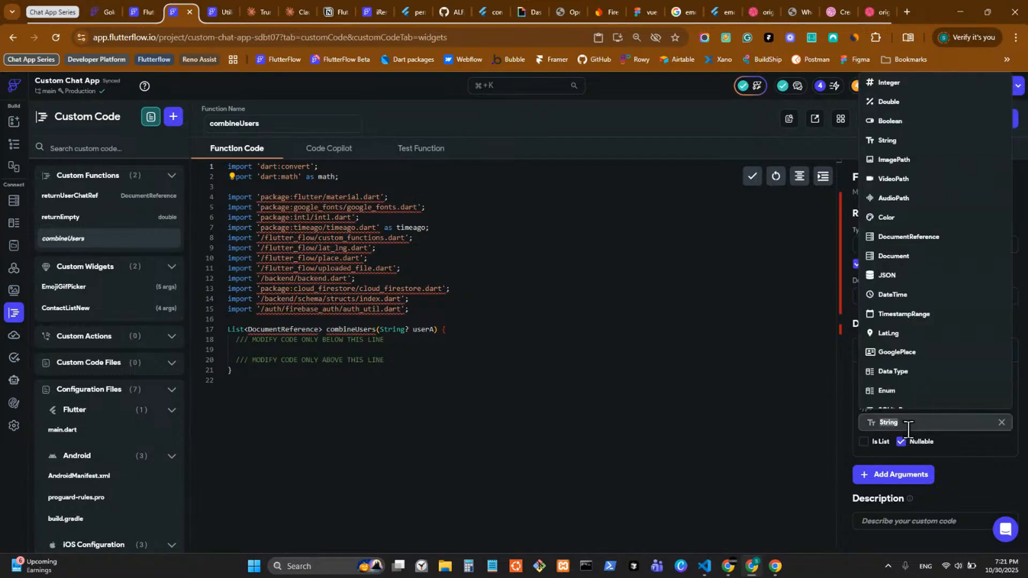
pyautogui.click(912, 235)
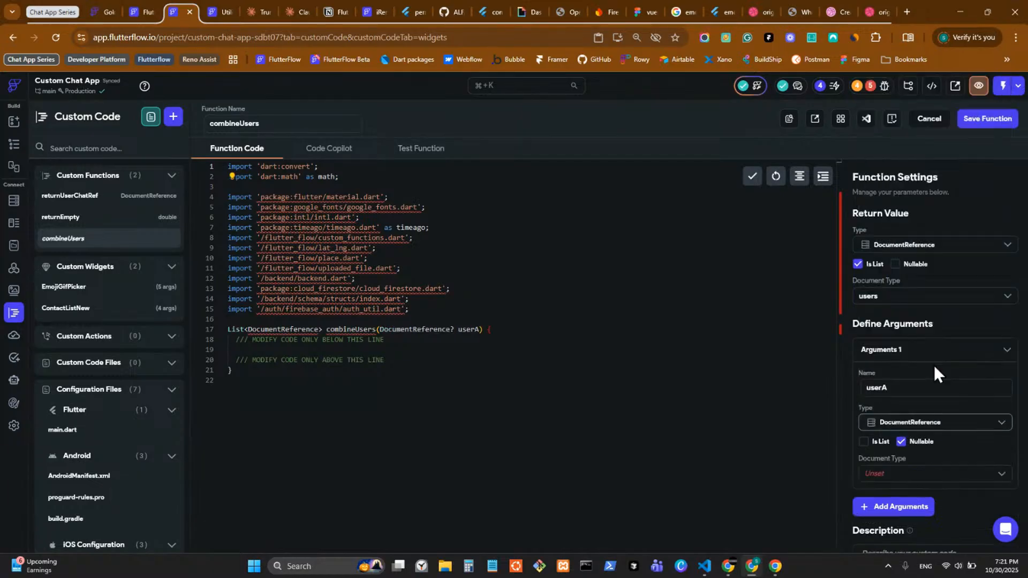
pyautogui.click(889, 474)
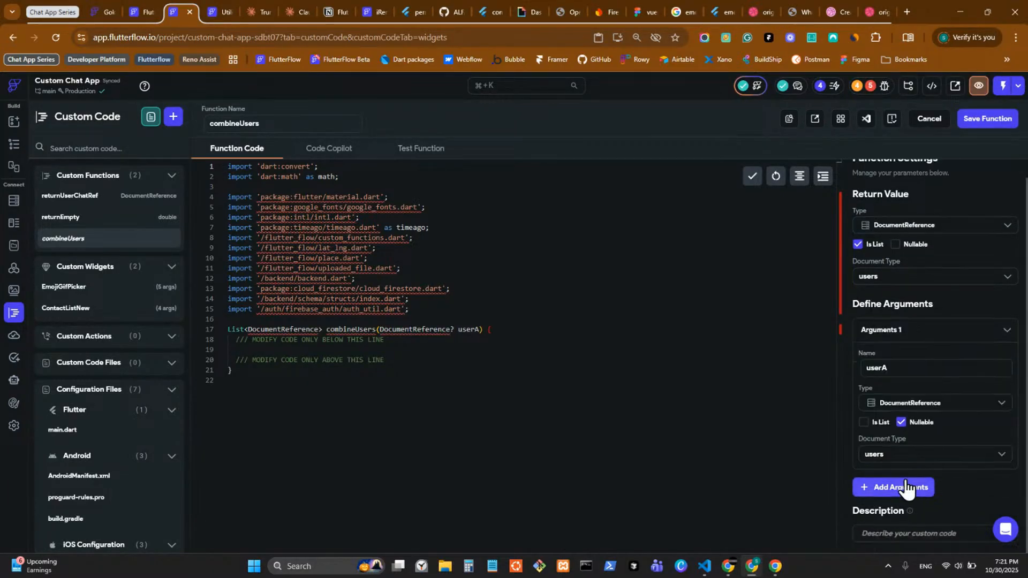
pyautogui.click(895, 489)
# Step: Add a second argument userB, also a users DocumentReference
pyautogui.click(892, 399)
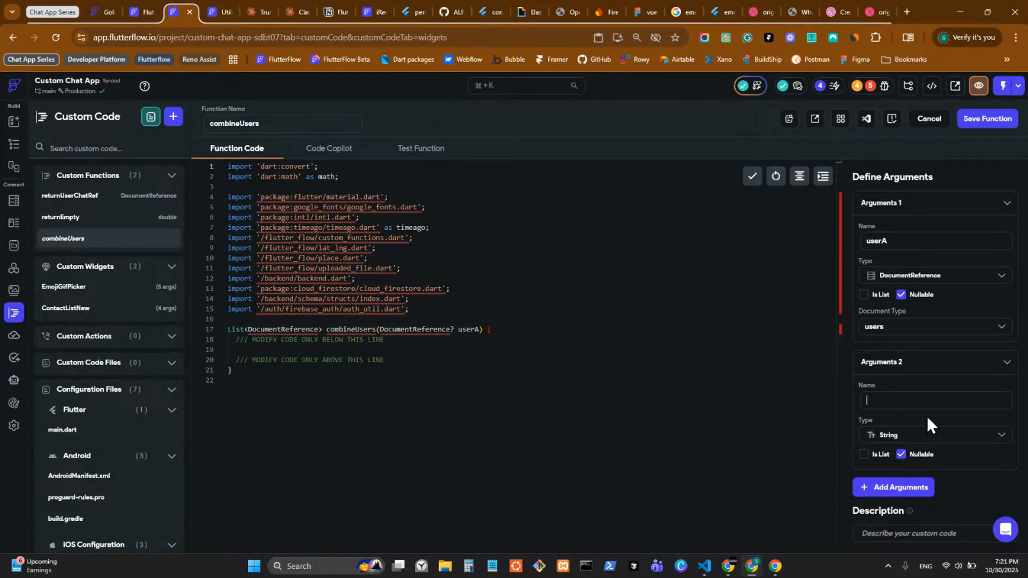
pyautogui.write('userb')
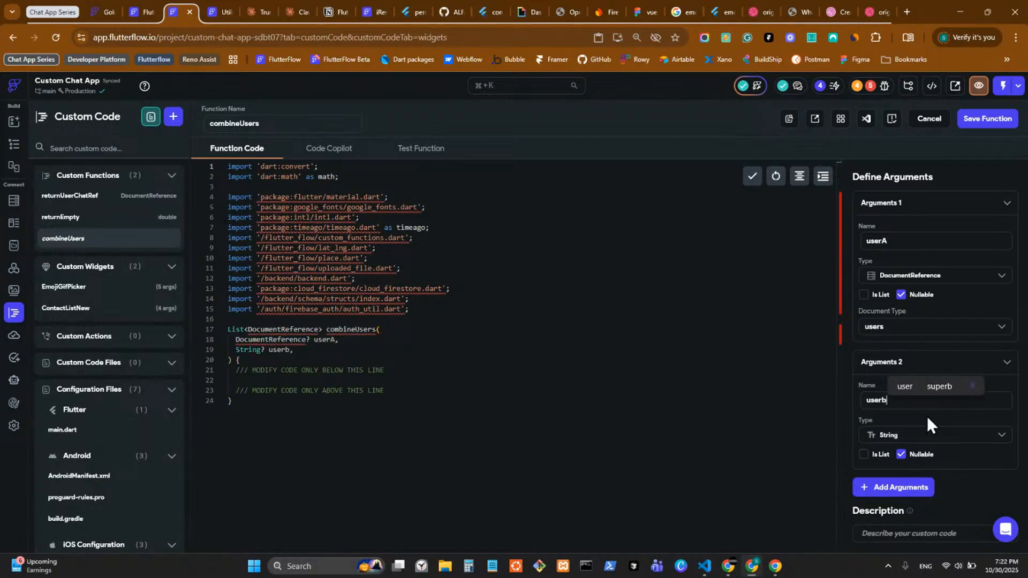
pyautogui.press('BackSpace')
pyautogui.write('B')
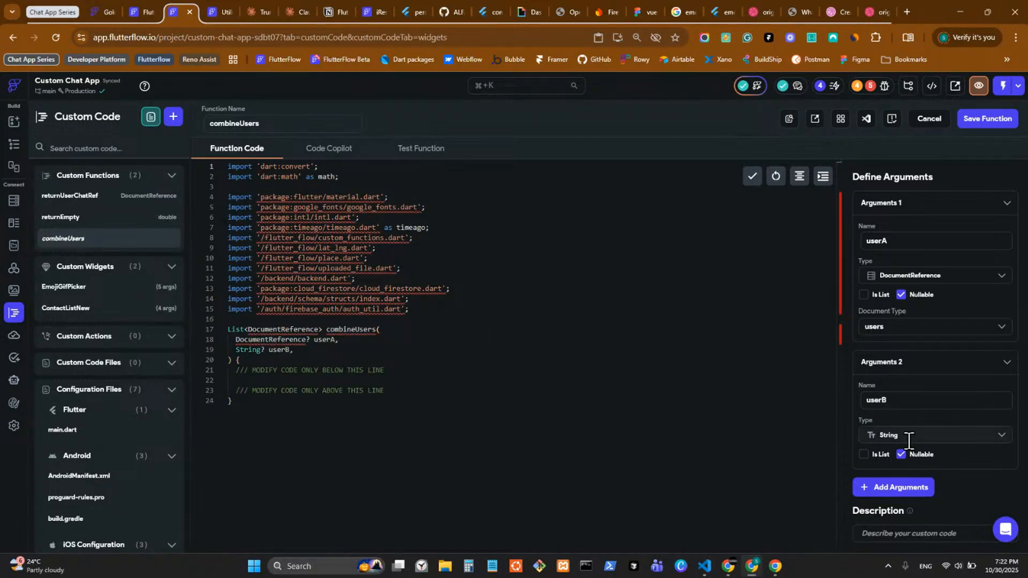
pyautogui.click(909, 437)
pyautogui.click(887, 217)
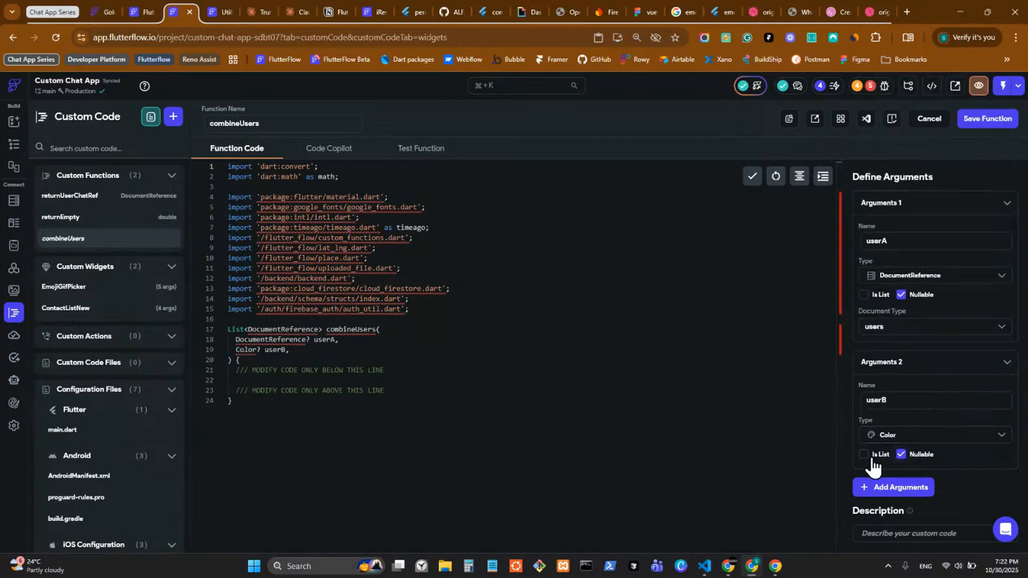
pyautogui.click(881, 435)
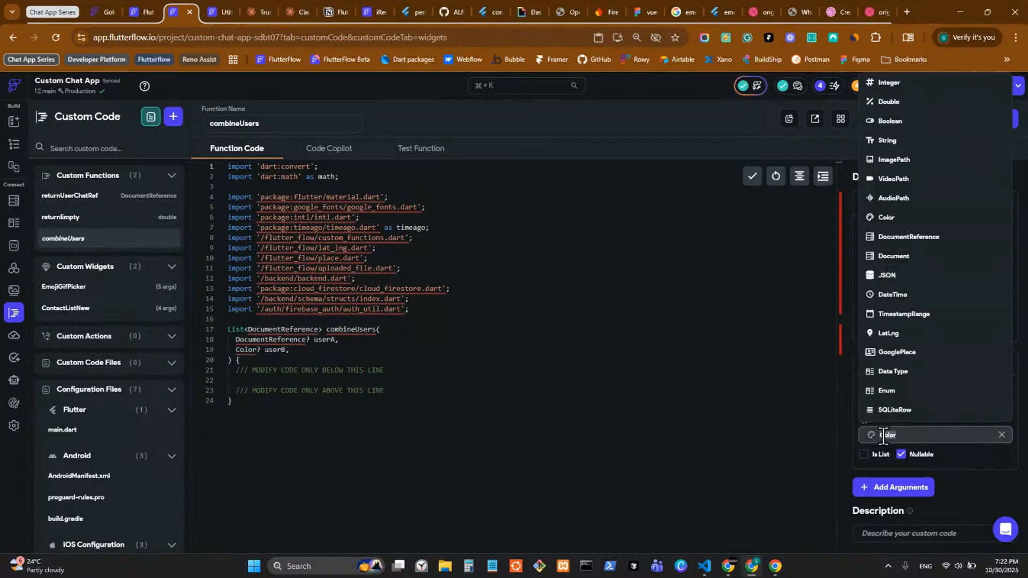
pyautogui.click(935, 238)
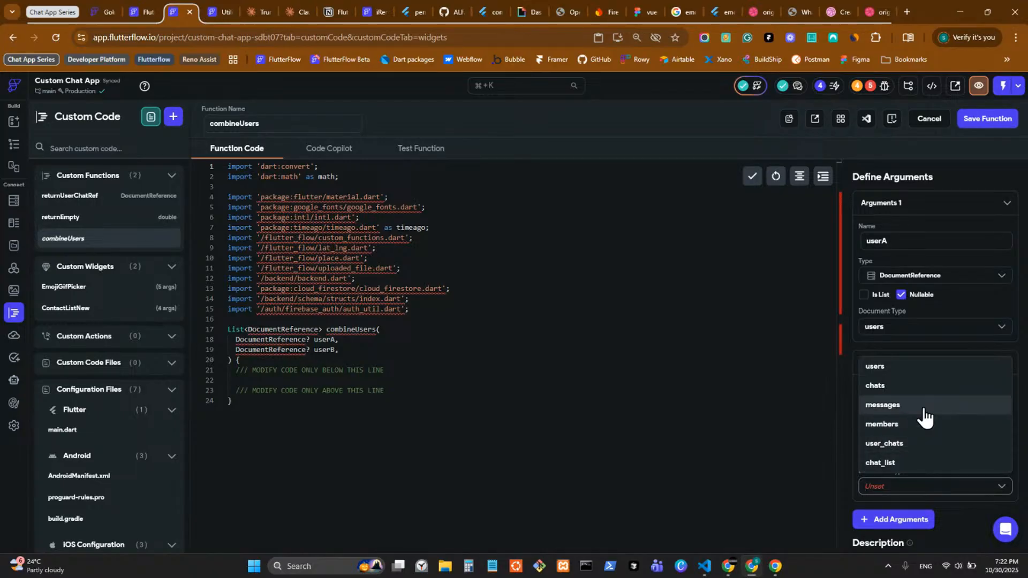
pyautogui.click(901, 368)
pyautogui.scroll(-1, 934, 533)
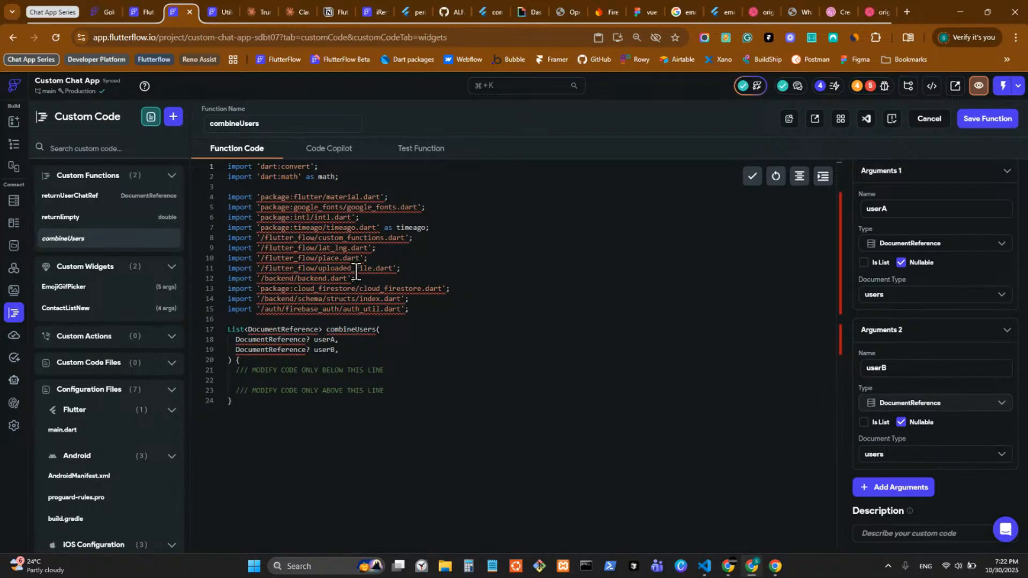
pyautogui.click(357, 167)
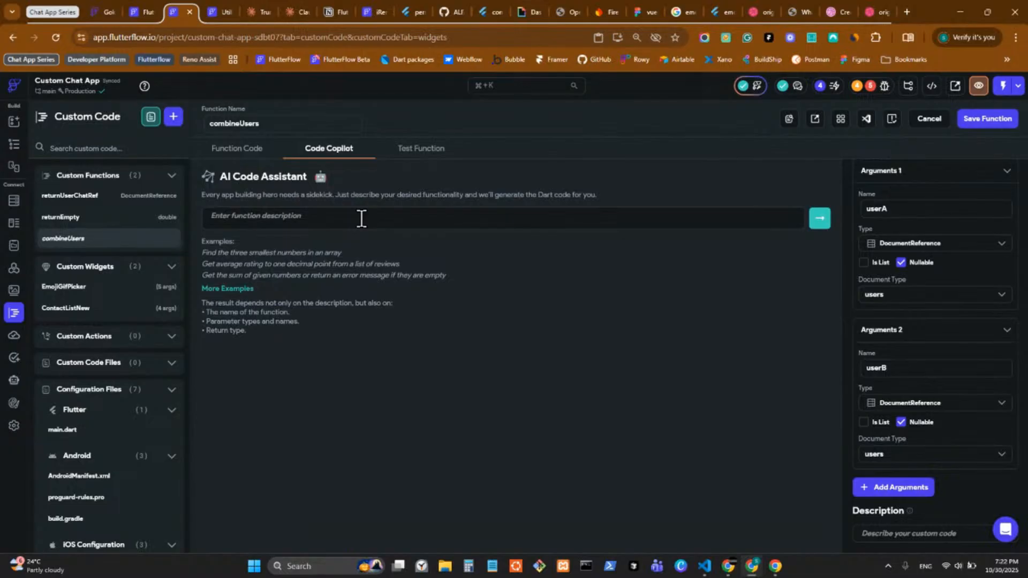
# Step: Prompt the AI assistant to return a list of users combining userA and userB, and generate
pyautogui.write('return li')
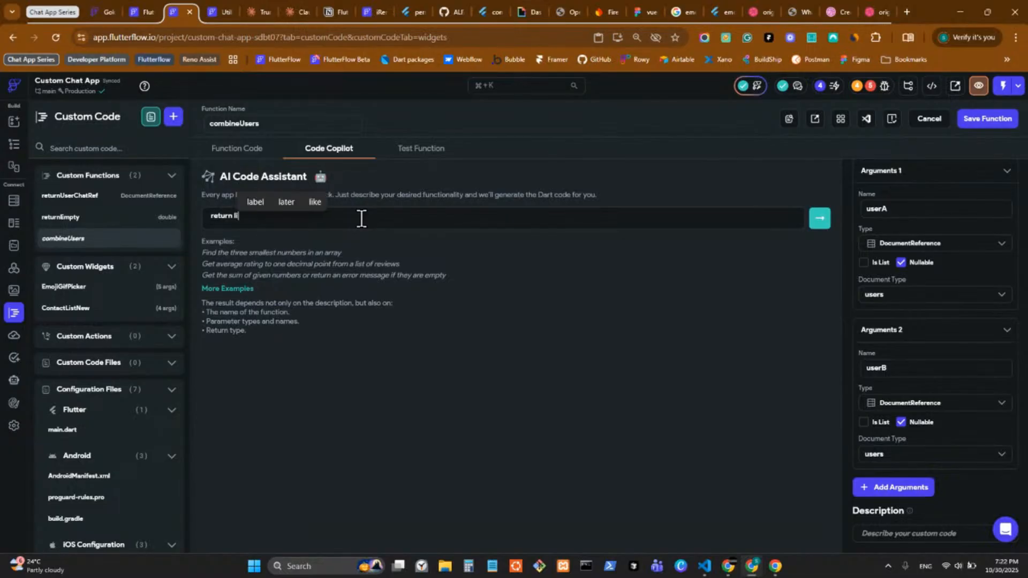
pyautogui.write('st of usre')
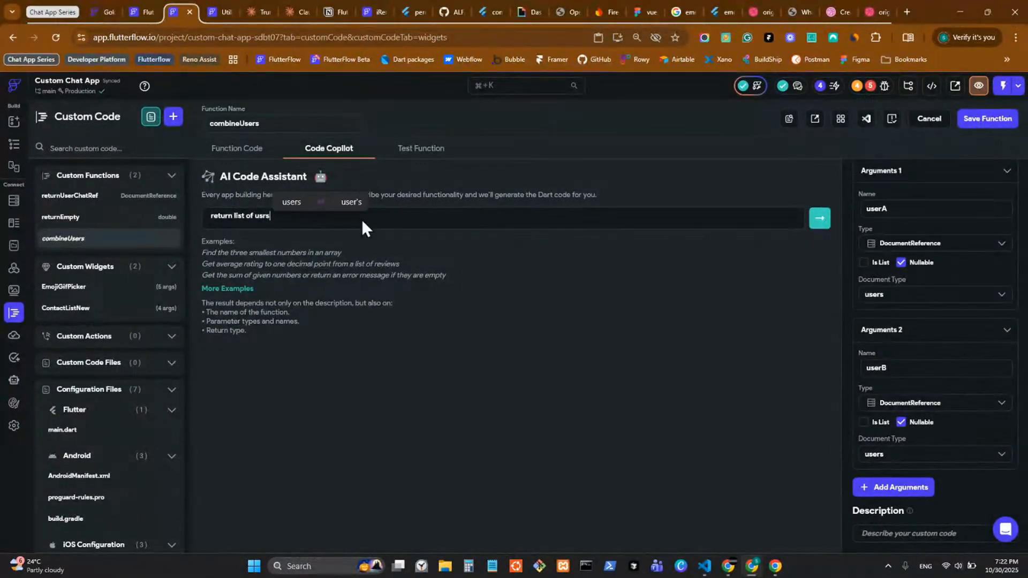
pyautogui.press('BackSpace')
pyautogui.press('BackSpace')
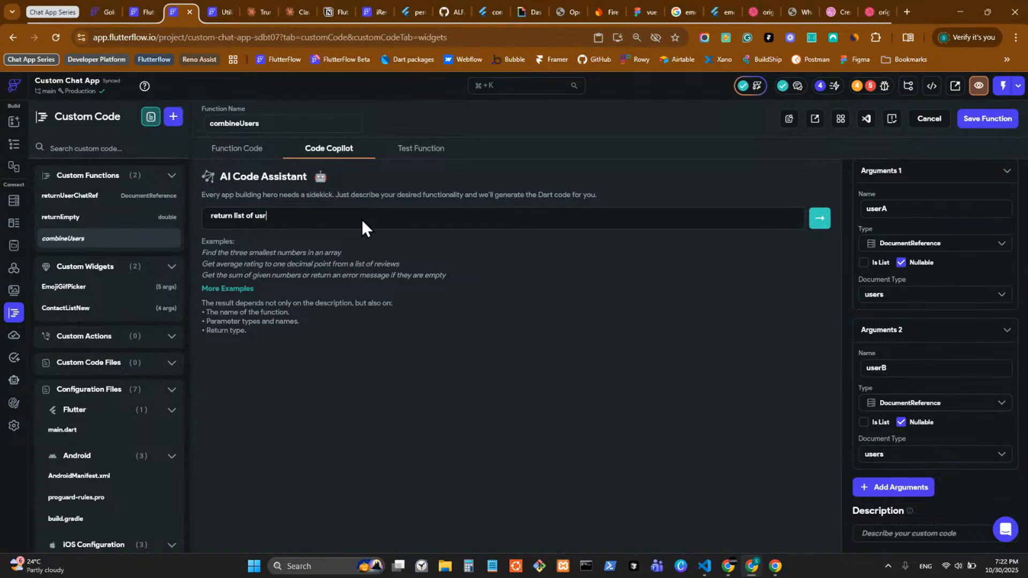
pyautogui.write('ers b')
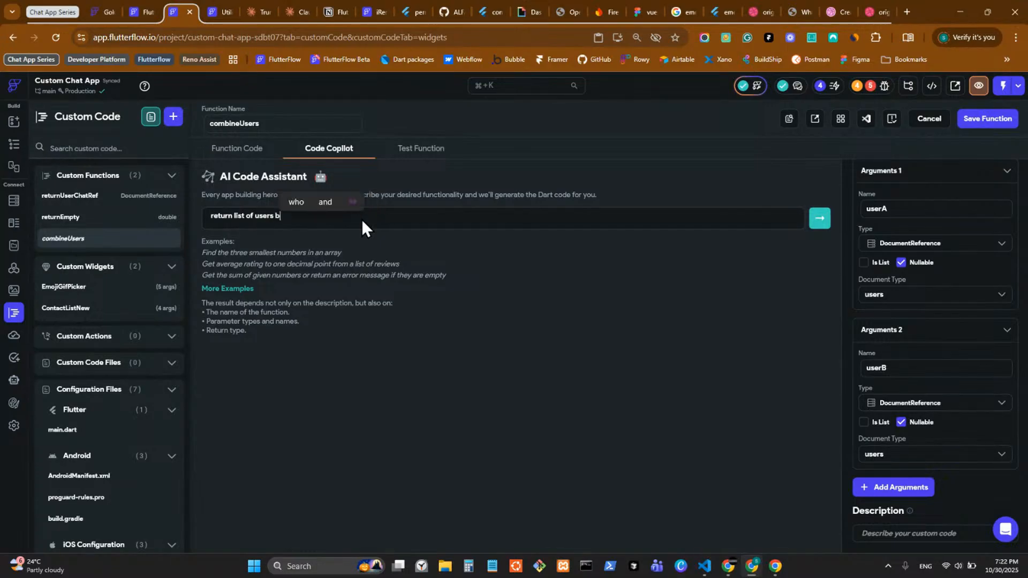
pyautogui.write('y c')
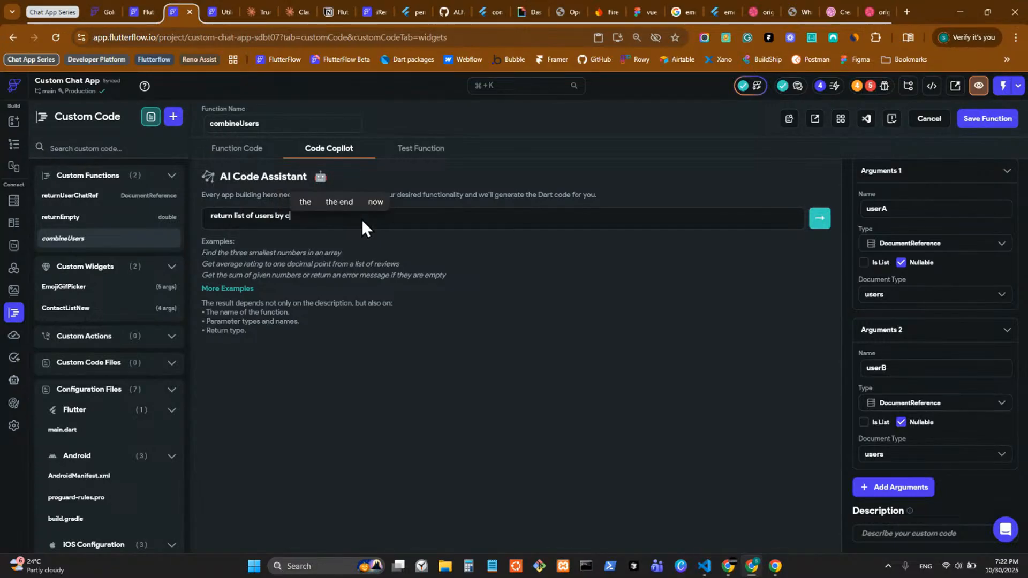
pyautogui.write('ombining ')
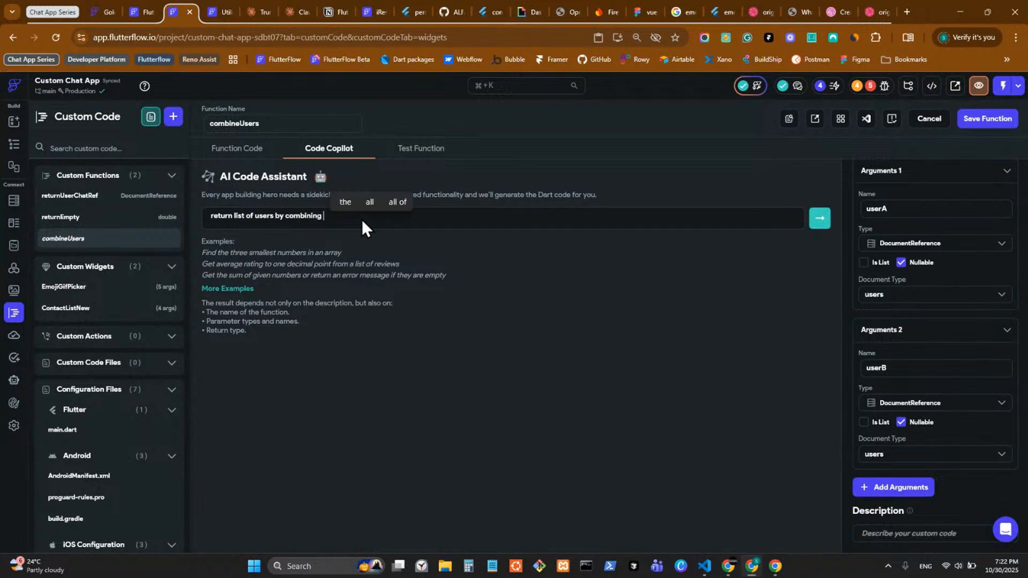
pyautogui.write('the passed')
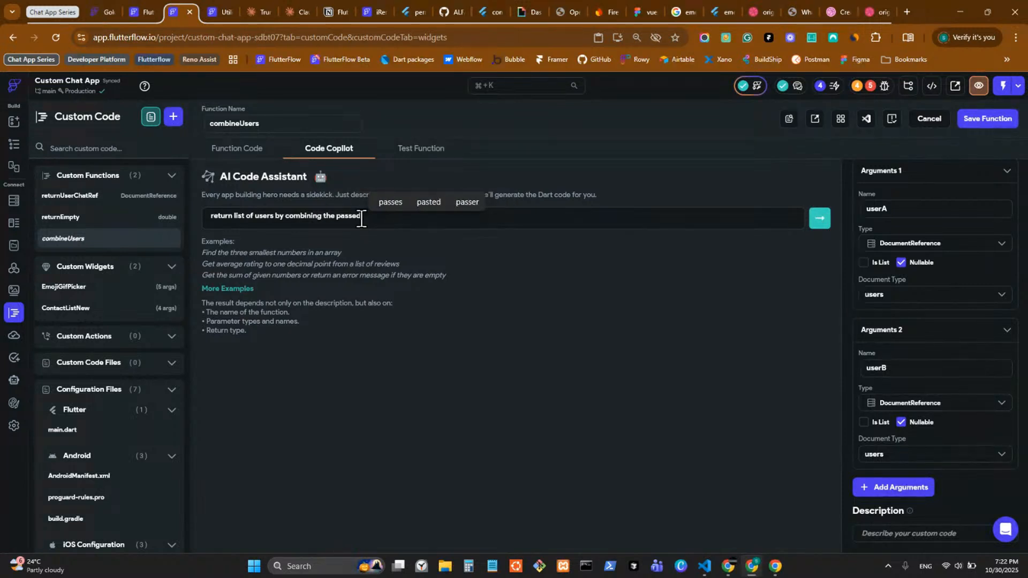
pyautogui.write(' userrA and')
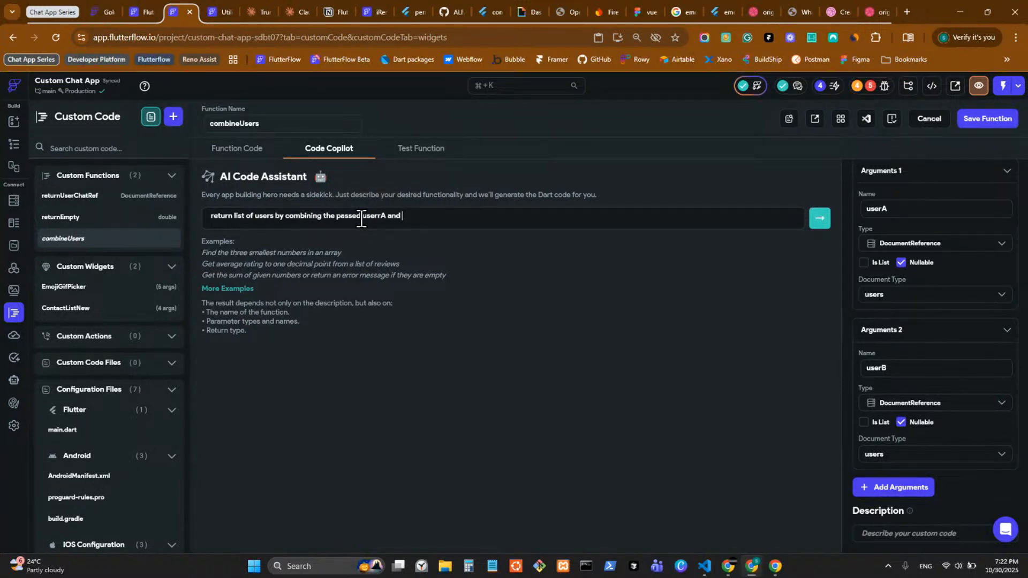
pyautogui.press('BackSpace')
pyautogui.press('BackSpace')
pyautogui.press('BackSpace')
pyautogui.press('BackSpace')
pyautogui.press('BackSpace')
pyautogui.press('BackSpace')
pyautogui.write('A and userB')
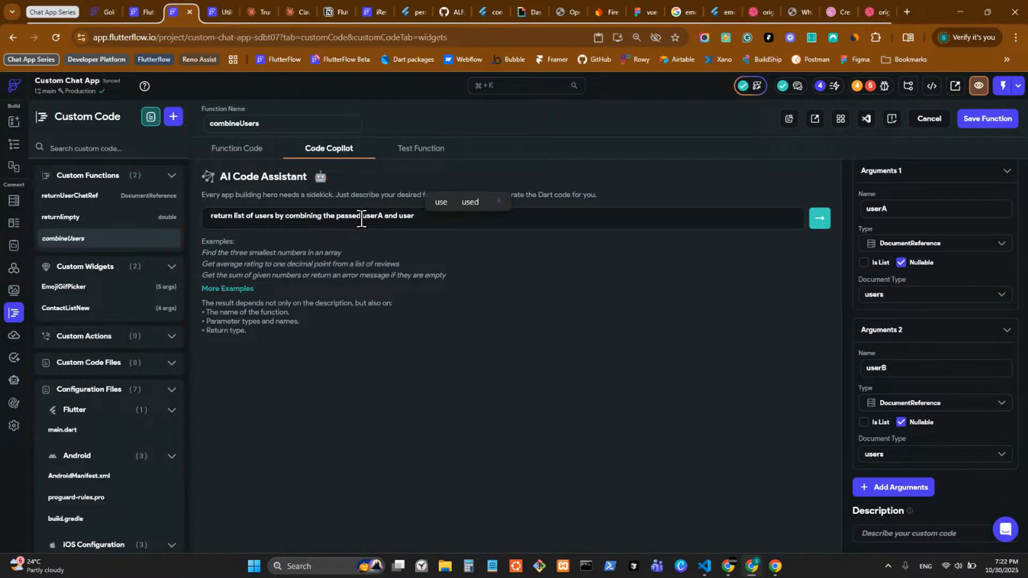
pyautogui.click(819, 219)
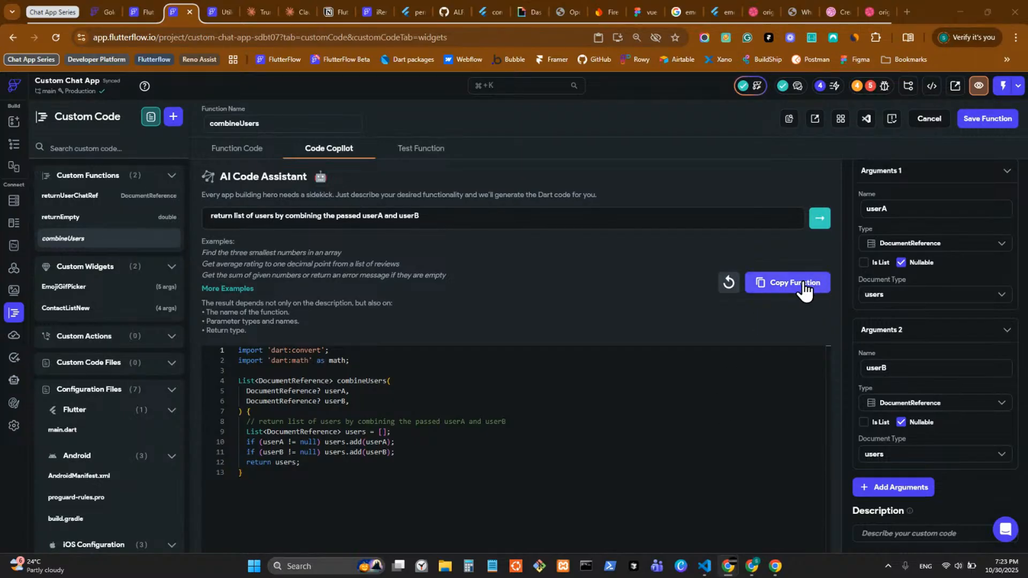
# Step: Copy the generated code into combineUsers, save the function, and run the error check
pyautogui.click(785, 287)
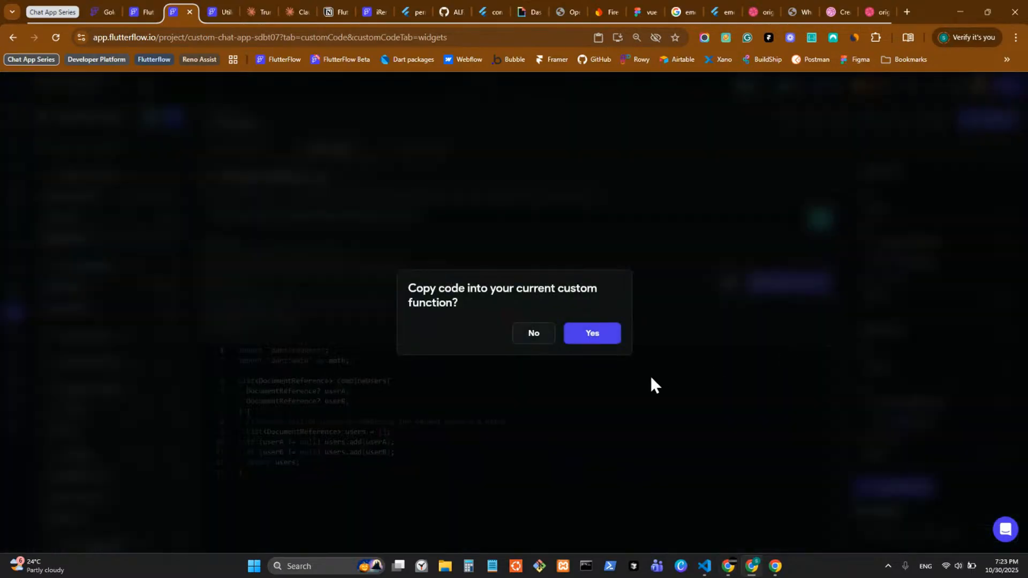
pyautogui.click(598, 334)
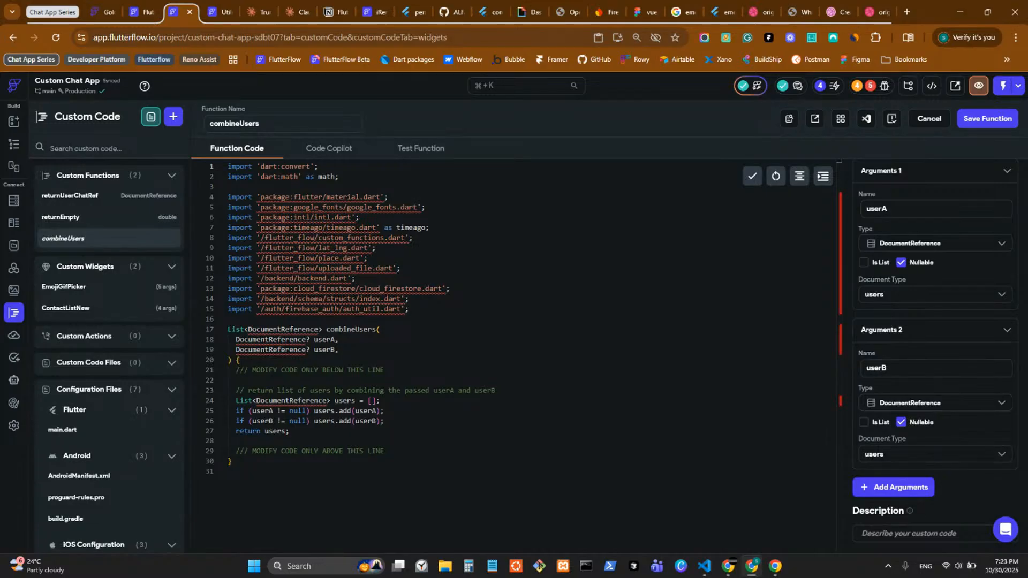
pyautogui.hotkey('alt', 'Tab')
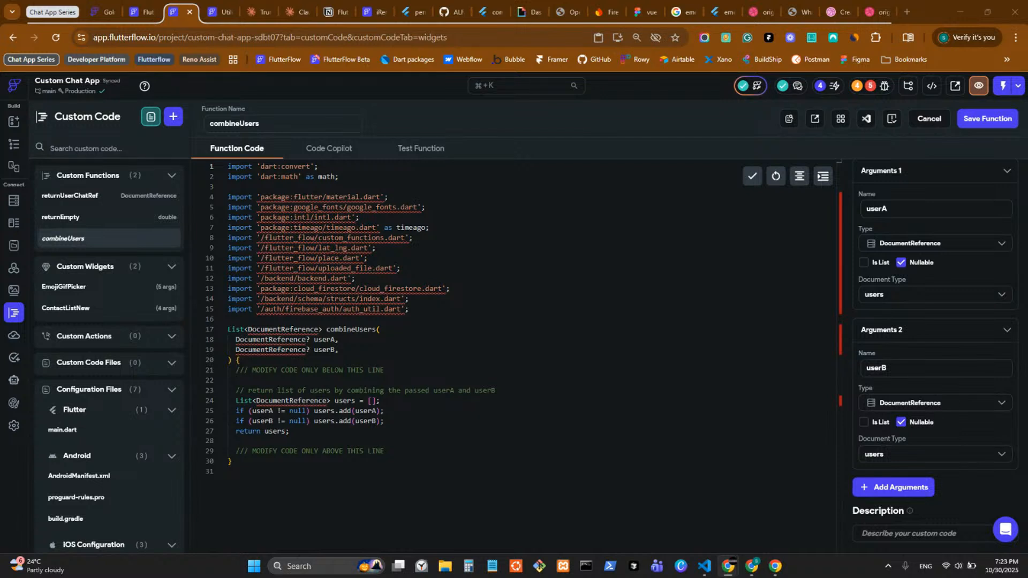
pyautogui.click(976, 119)
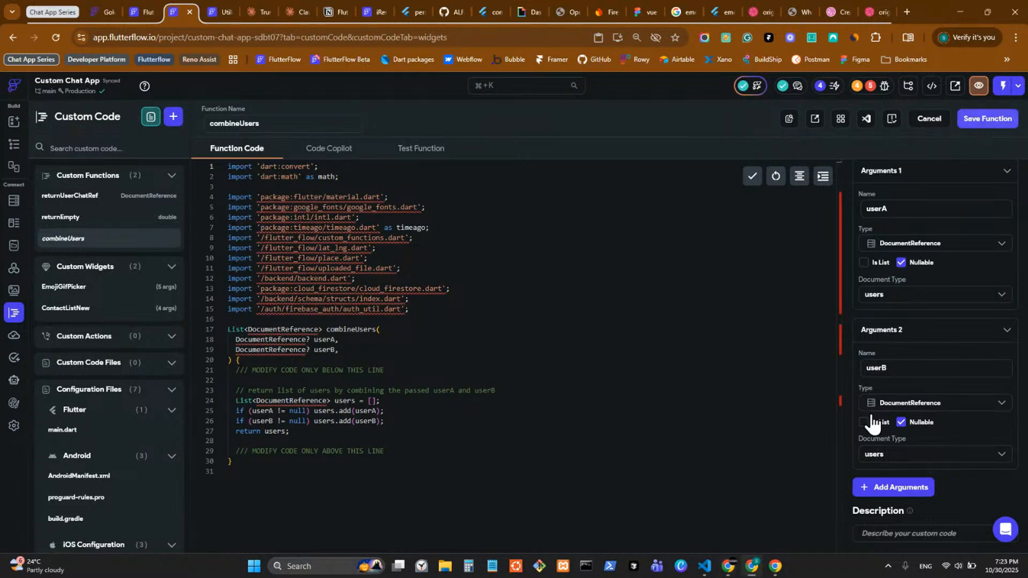
pyautogui.click(972, 123)
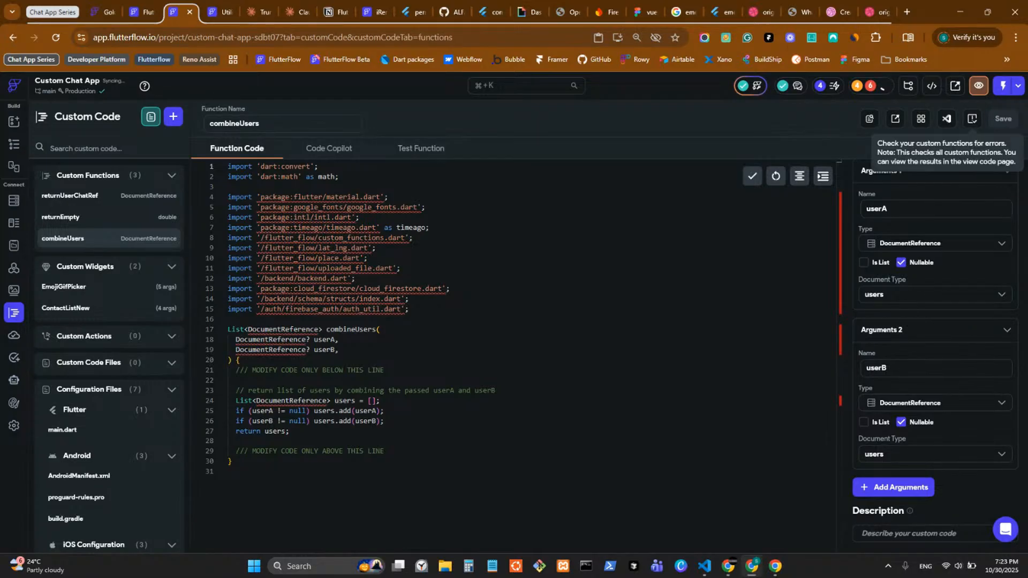
pyautogui.click(972, 119)
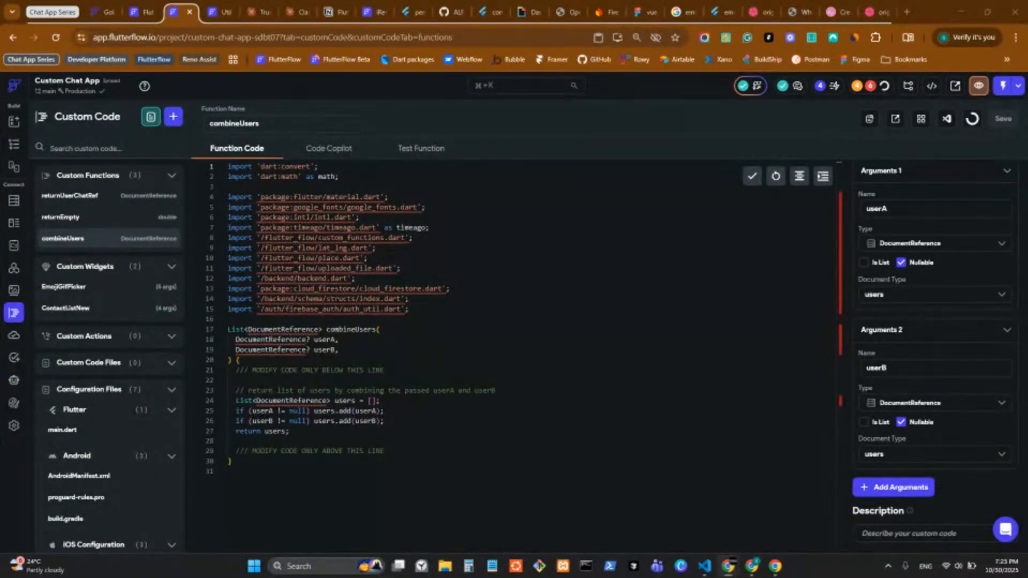
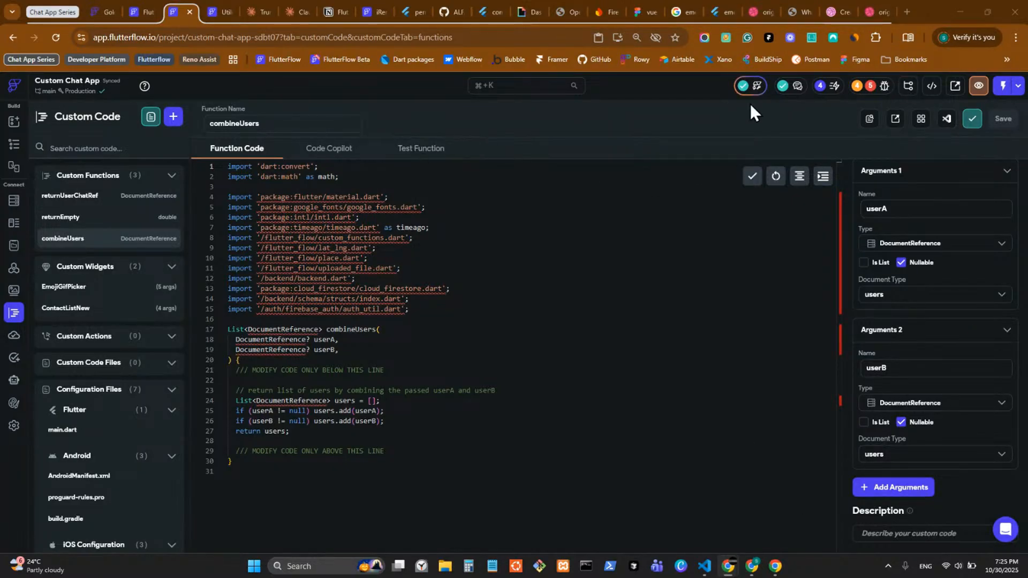
# Step: Inspect the participants field of the send button's Create Document call, then close the editor
pyautogui.click(15, 145)
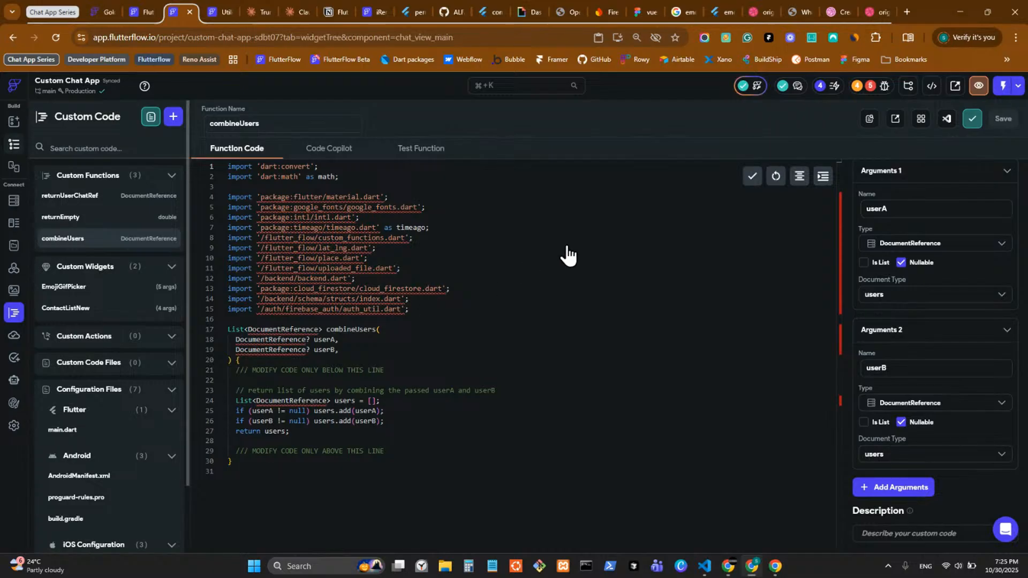
pyautogui.click(938, 230)
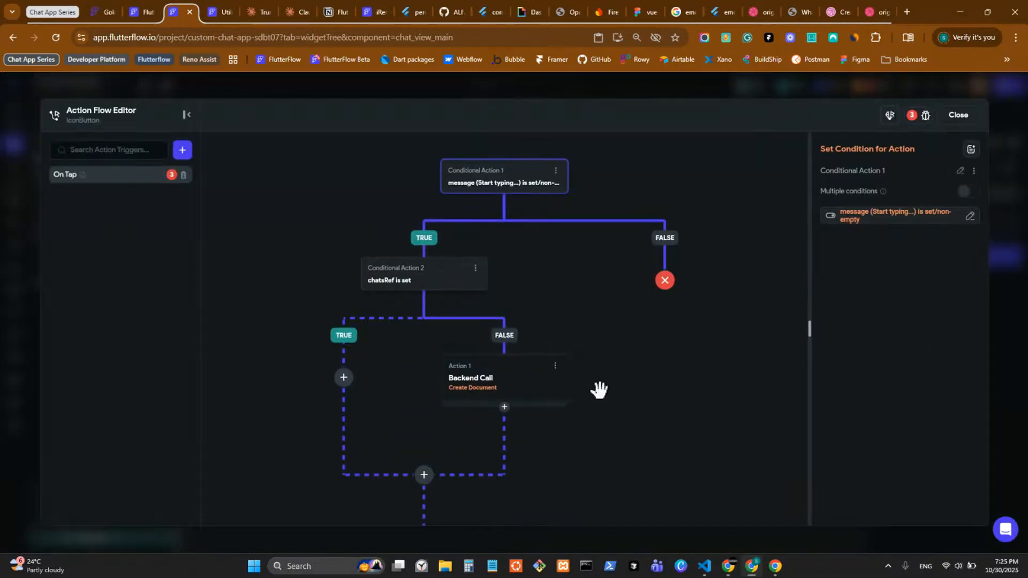
pyautogui.click(523, 399)
pyautogui.scroll(-3, 930, 466)
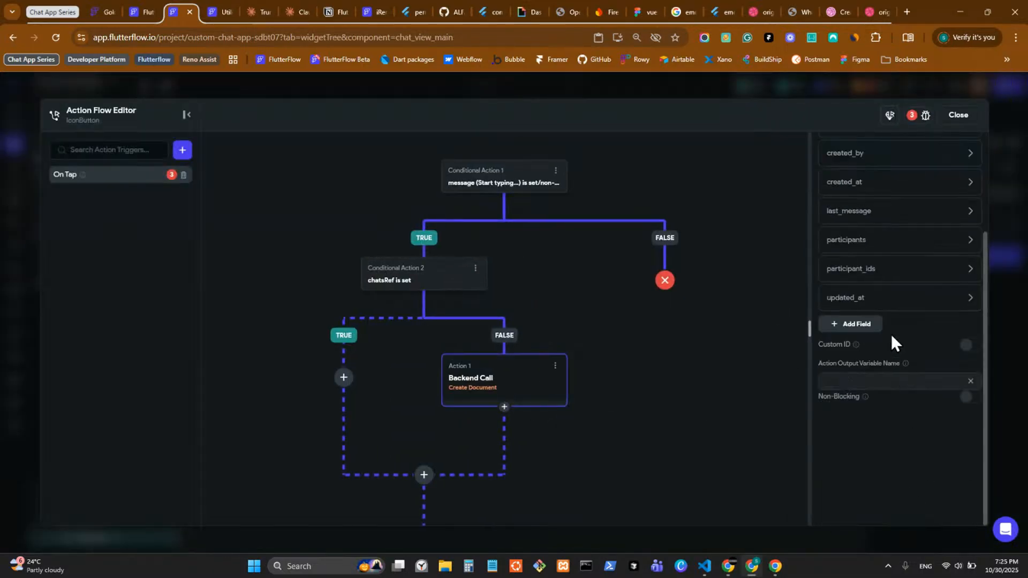
pyautogui.click(866, 242)
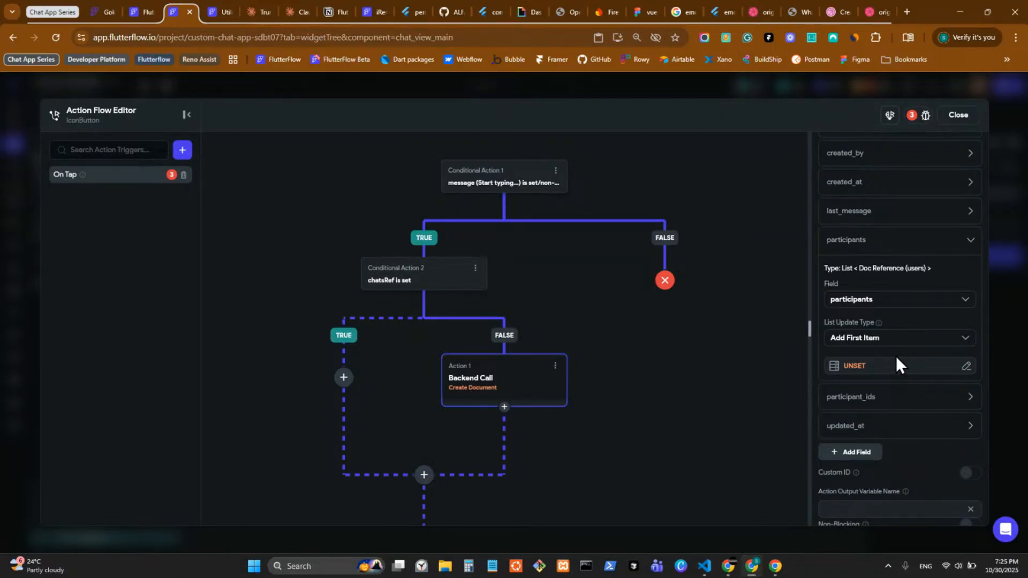
pyautogui.click(1002, 346)
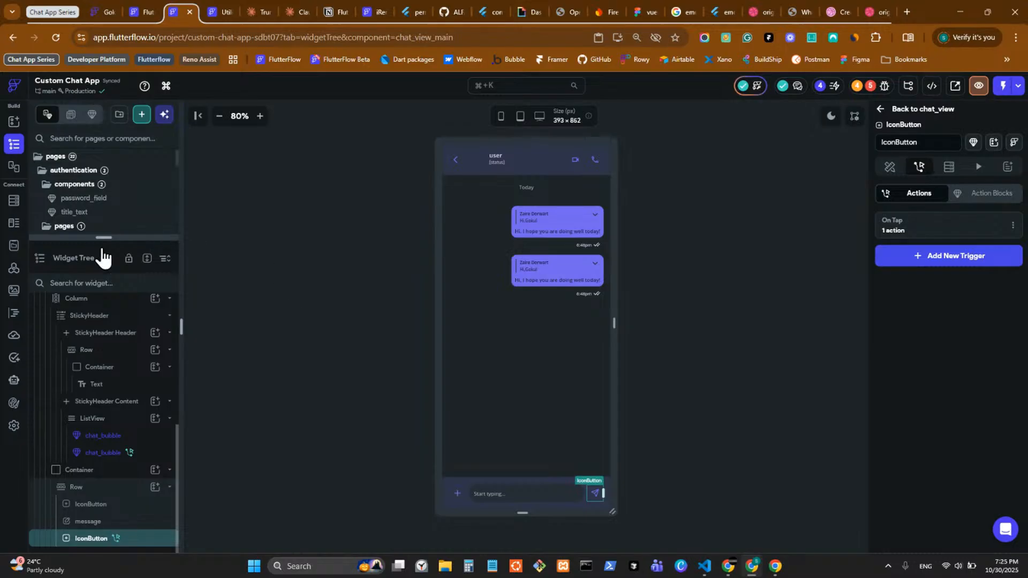
# Step: Review combineUsers' userB argument, then reopen the send button's On Tap action flow
pyautogui.click(14, 312)
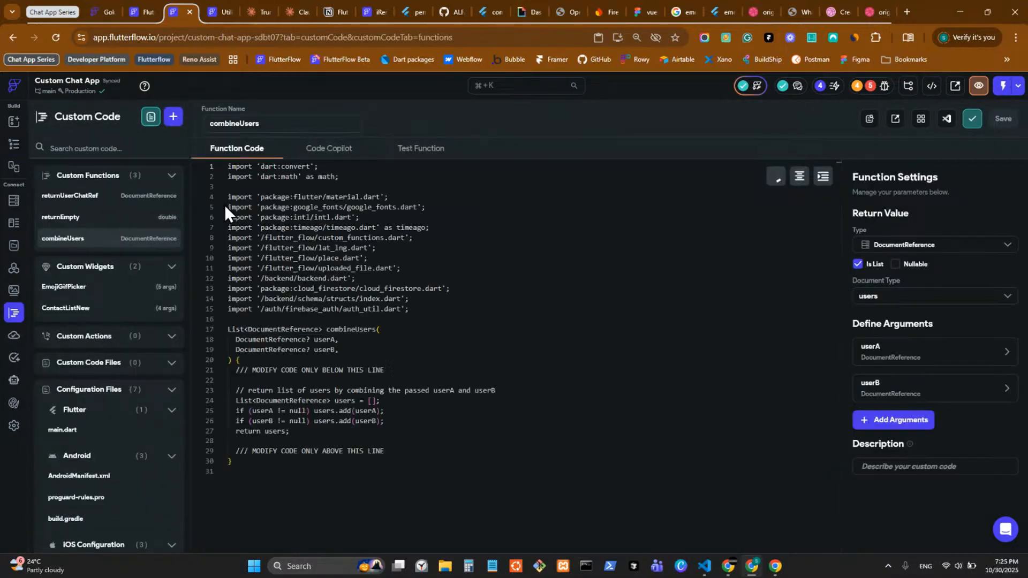
pyautogui.click(892, 398)
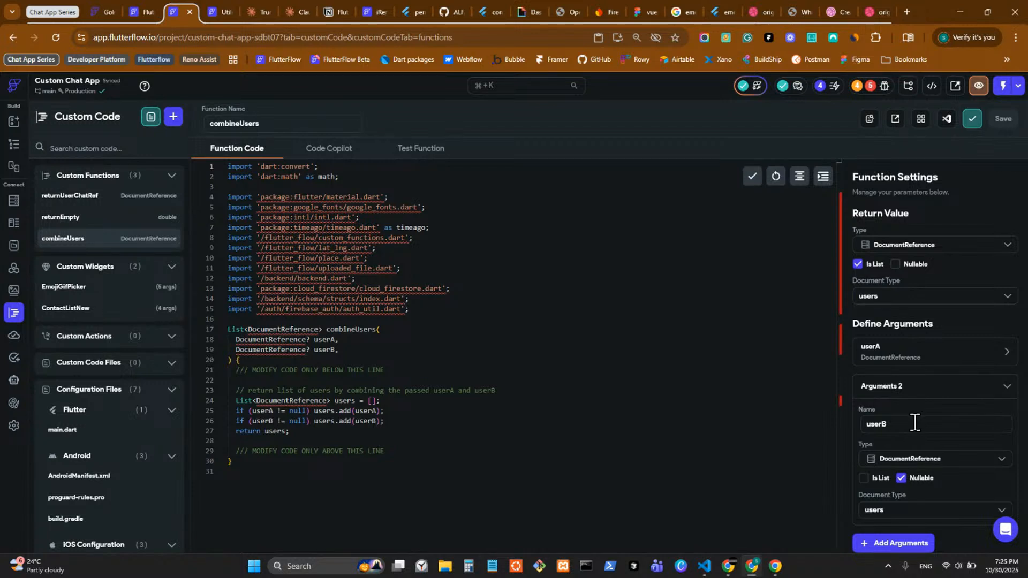
pyautogui.hotkey('ctrl', 'a')
pyautogui.click(20, 152)
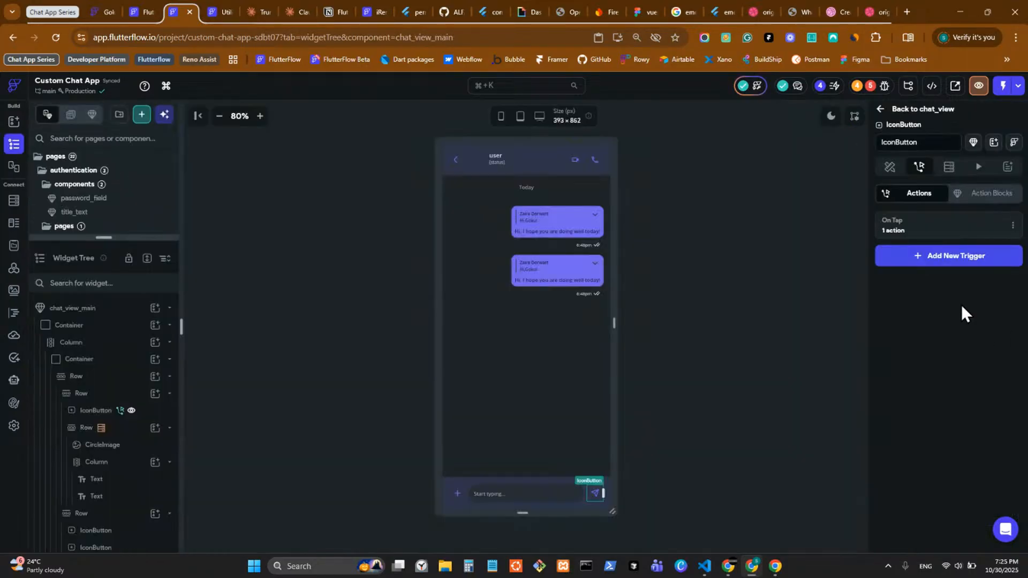
pyautogui.click(946, 225)
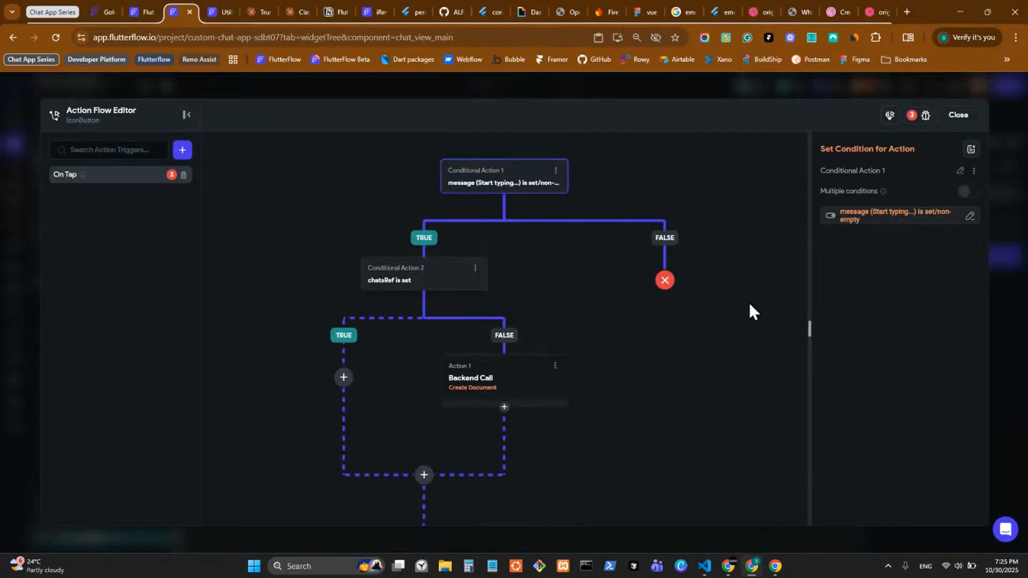
# Step: Expand the Create Document participants field and set its List Update Type to Set Value
pyautogui.click(497, 385)
pyautogui.scroll(-2, 857, 348)
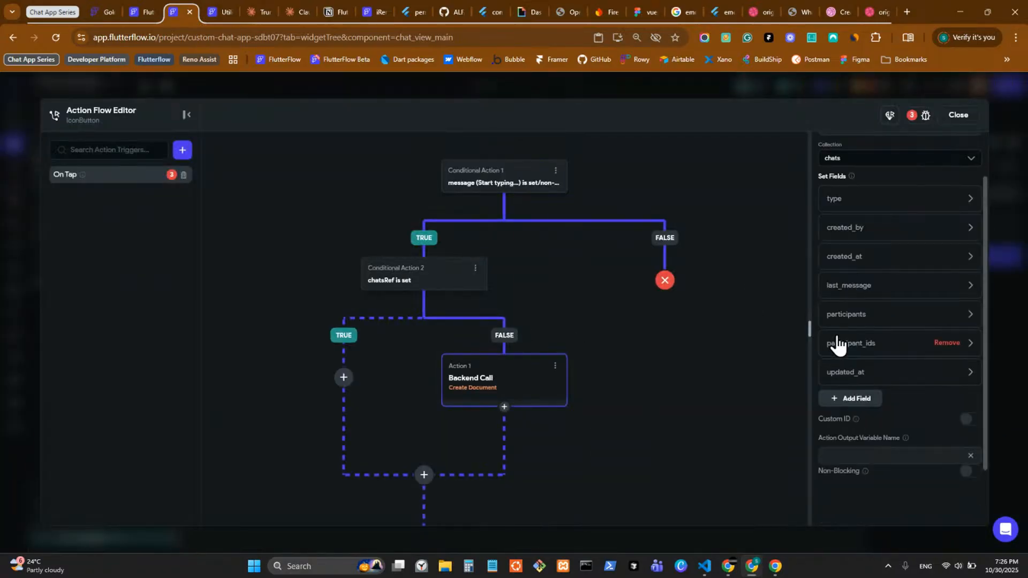
pyautogui.click(873, 316)
pyautogui.click(857, 440)
pyautogui.scroll(-3, 694, 500)
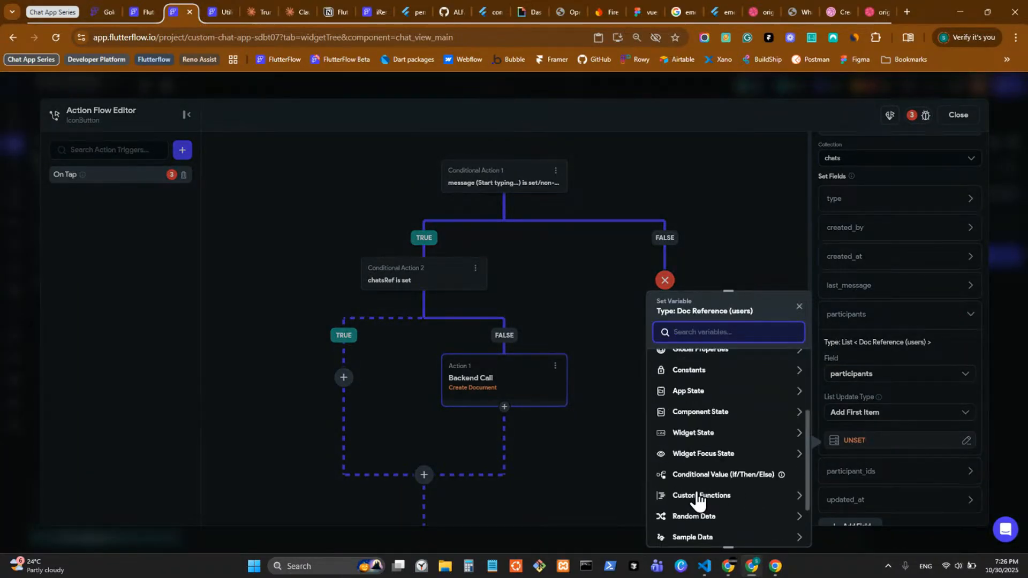
pyautogui.click(830, 413)
pyautogui.click(897, 411)
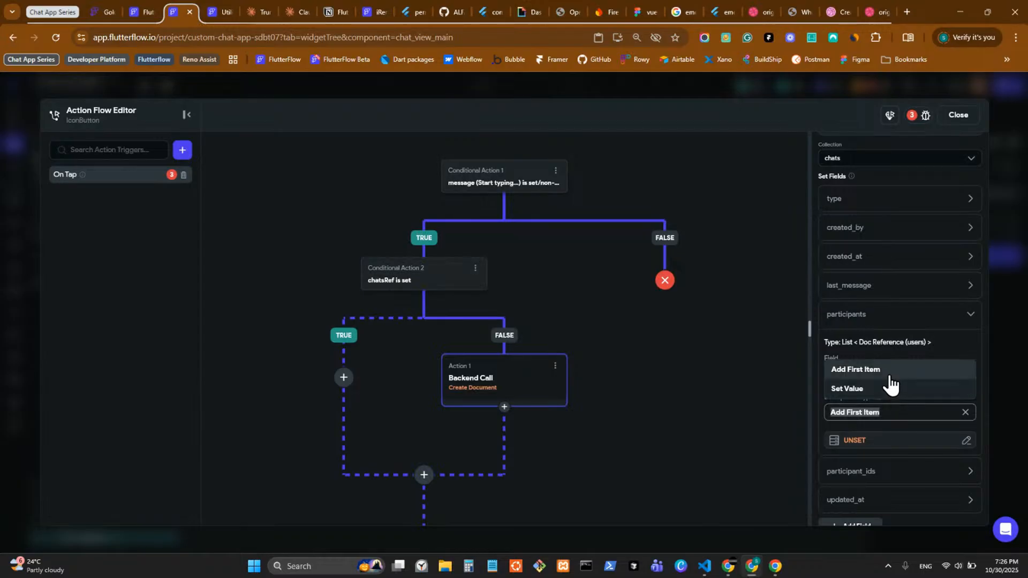
pyautogui.click(857, 389)
# Step: Set participants to combineUsers, with userA as the authenticated user's reference
pyautogui.click(854, 441)
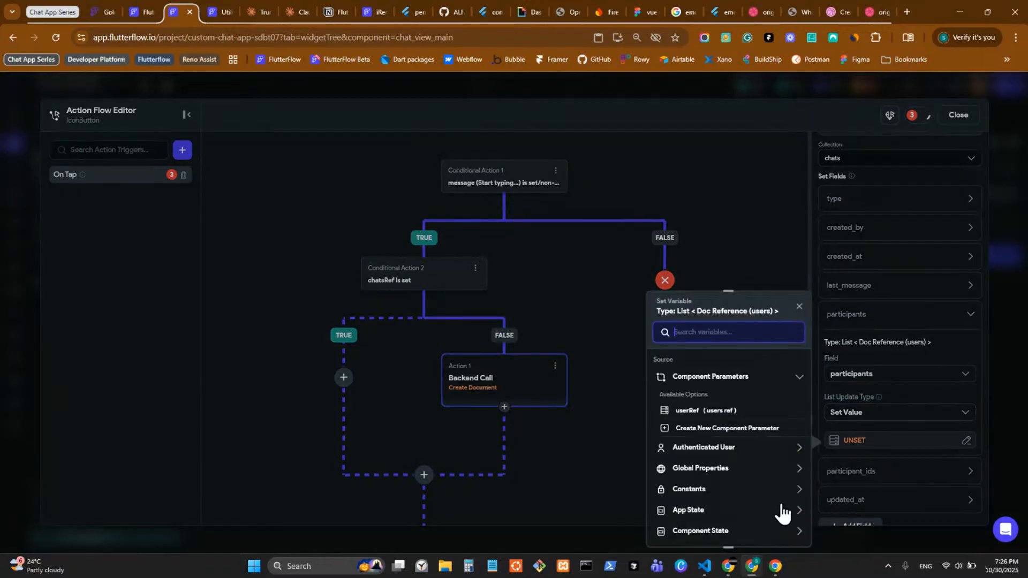
pyautogui.scroll(-3, 742, 442)
pyautogui.click(741, 442)
pyautogui.scroll(-1, 734, 458)
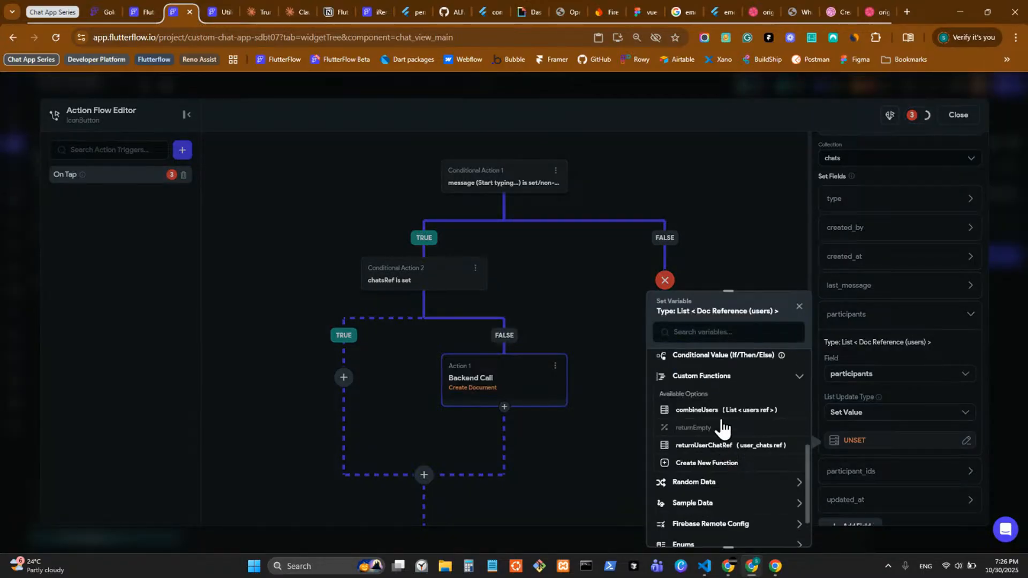
pyautogui.click(723, 423)
pyautogui.scroll(-1, 688, 464)
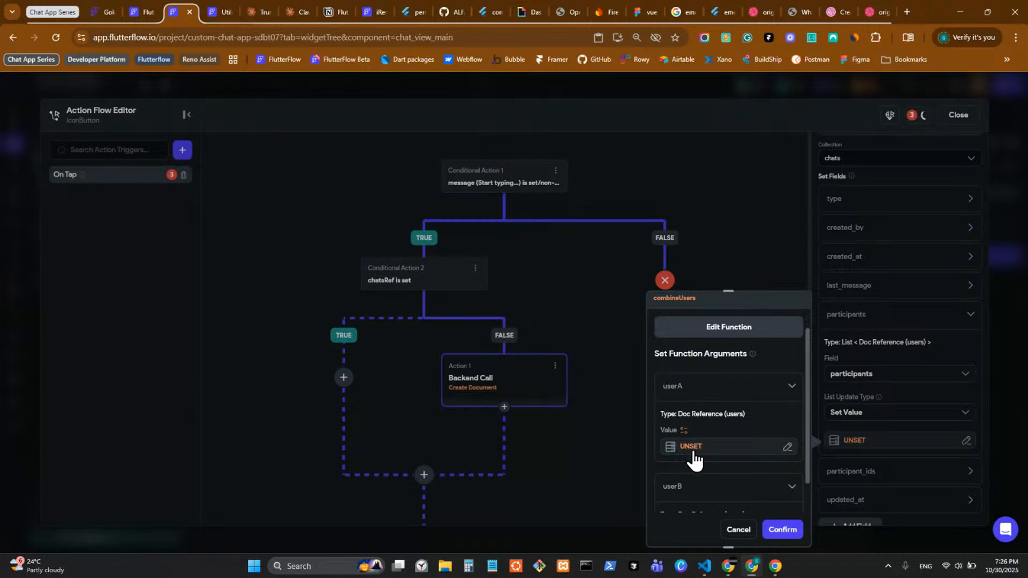
pyautogui.click(687, 449)
pyautogui.click(568, 449)
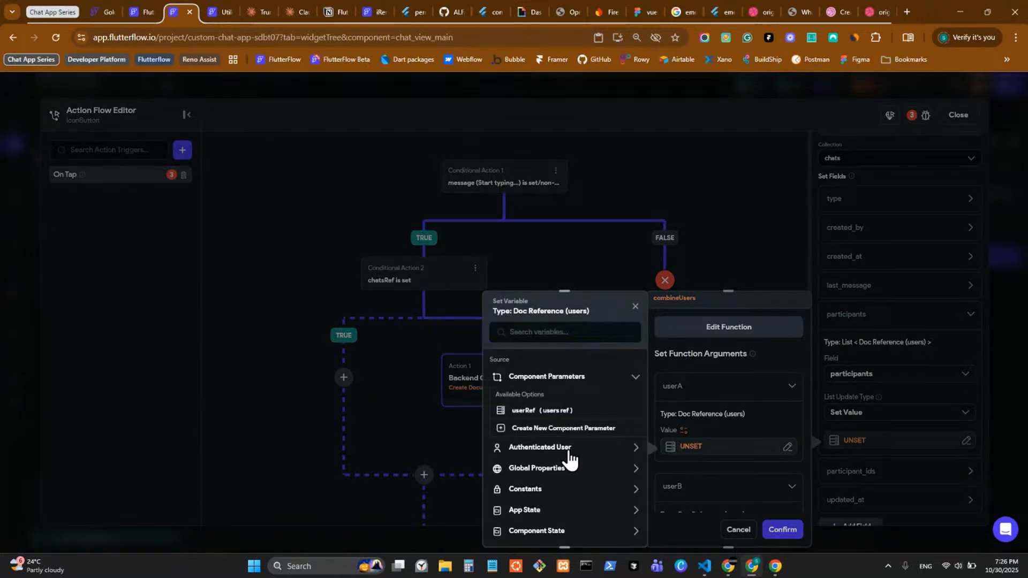
pyautogui.click(567, 483)
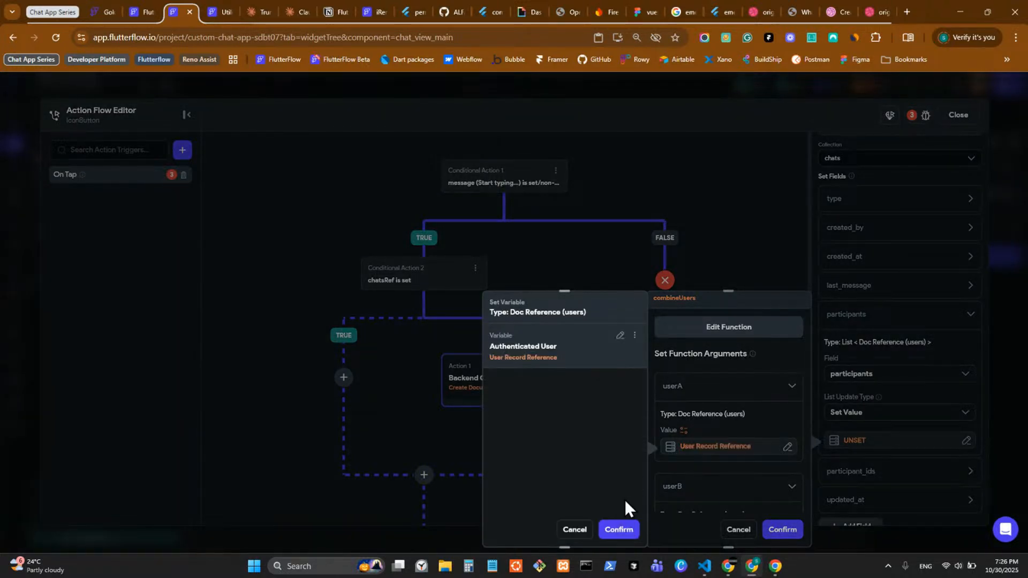
pyautogui.click(621, 529)
pyautogui.scroll(-1, 720, 492)
# Step: Set combineUsers' userB to the userRef parameter and confirm the function arguments
pyautogui.click(683, 489)
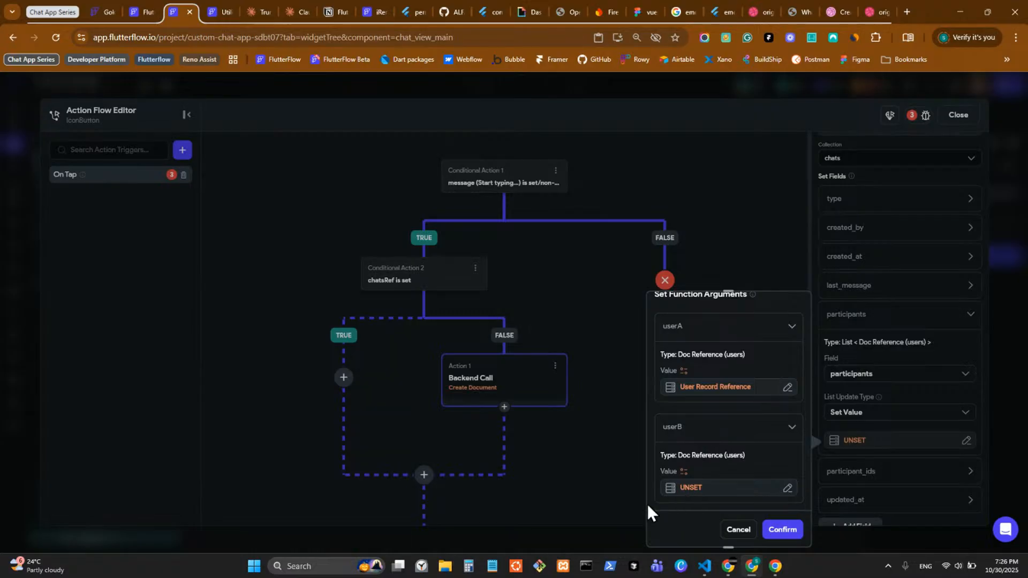
pyautogui.click(555, 409)
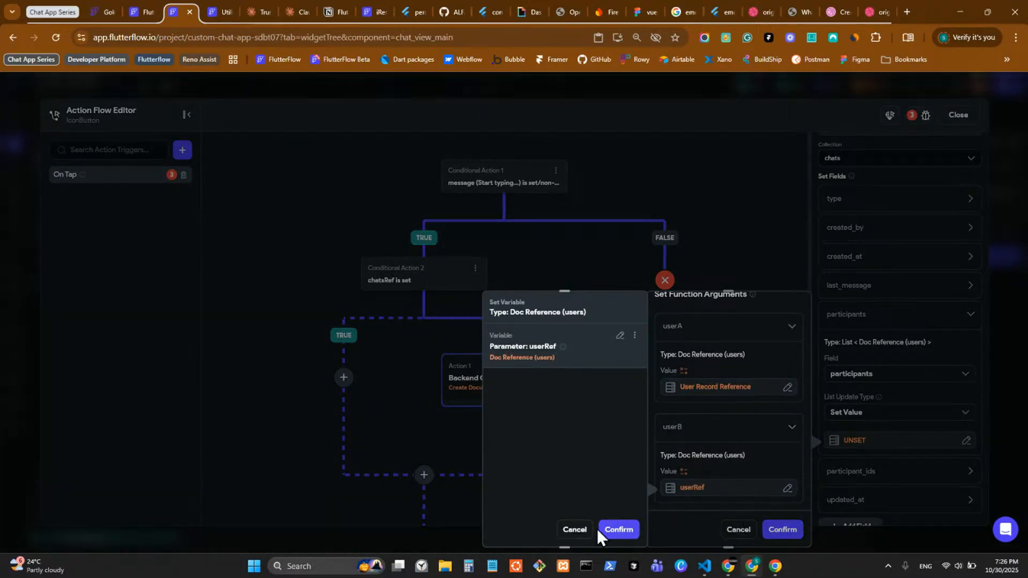
pyautogui.click(629, 532)
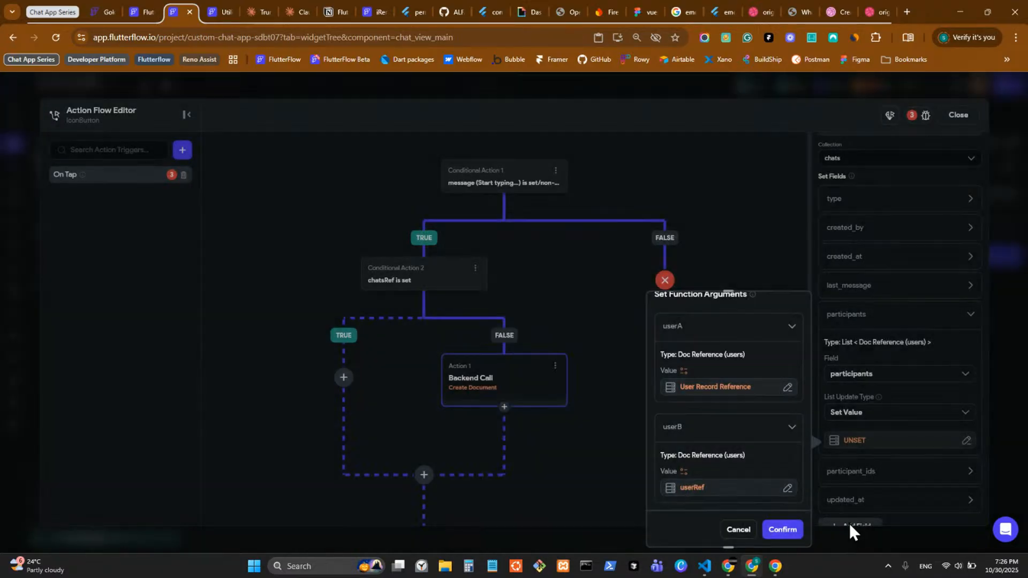
pyautogui.scroll(-1, 771, 495)
pyautogui.click(786, 529)
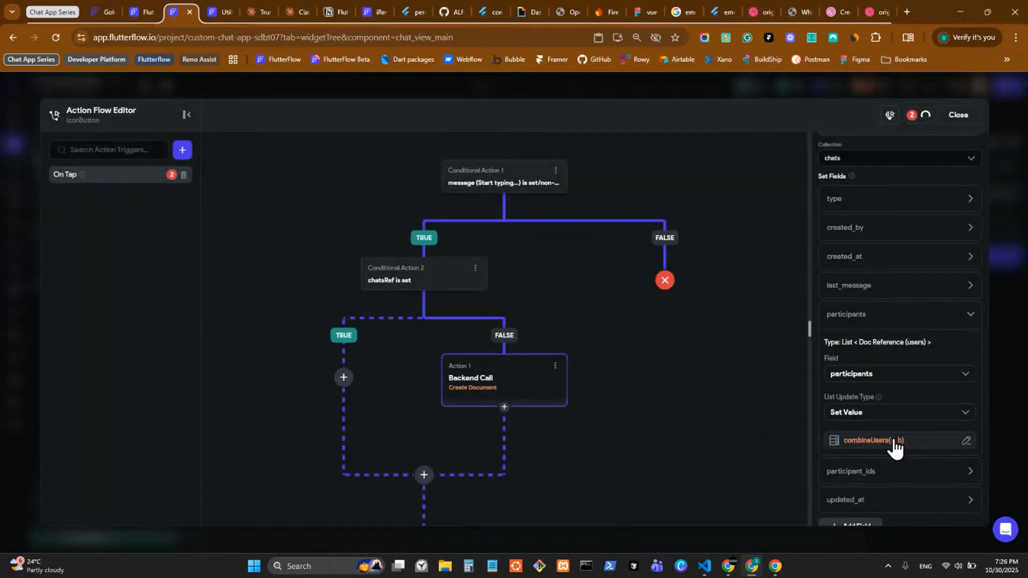
pyautogui.scroll(-2, 857, 407)
pyautogui.click(845, 356)
pyautogui.scroll(-1, 865, 359)
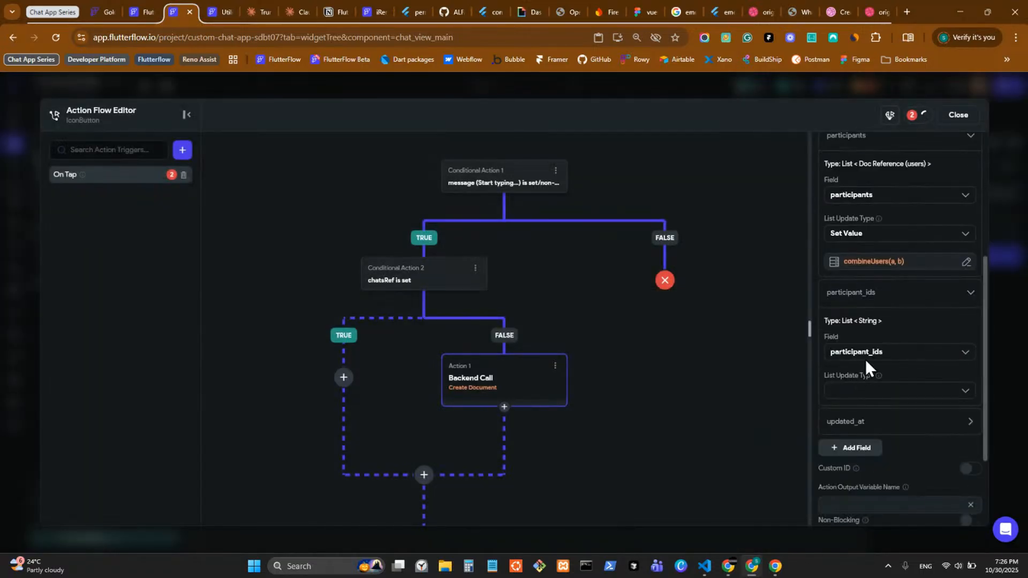
# Step: Copy the combineUsers value and paste it into participant_ids using Set Value
pyautogui.click(871, 261)
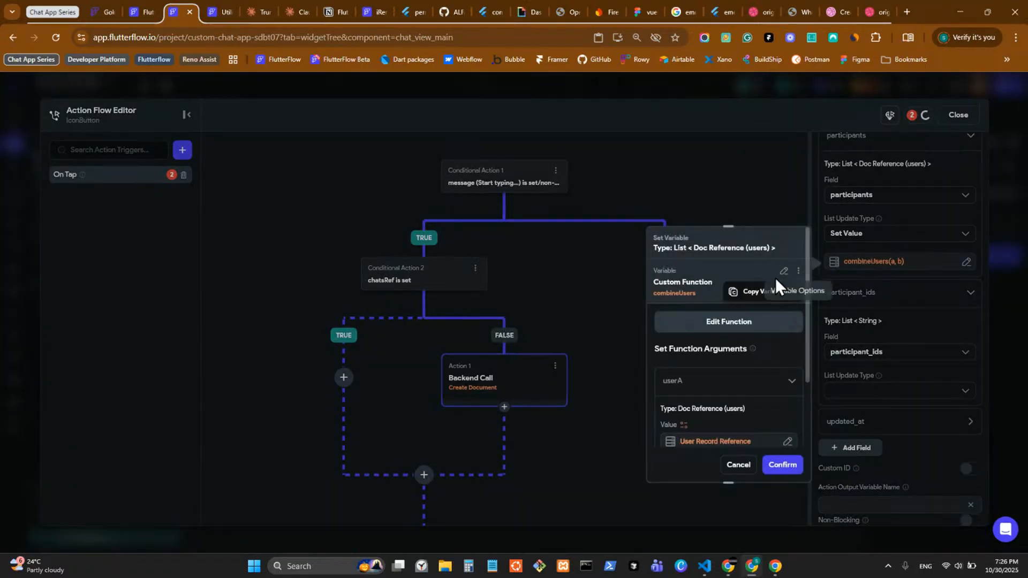
pyautogui.click(744, 292)
pyautogui.click(873, 389)
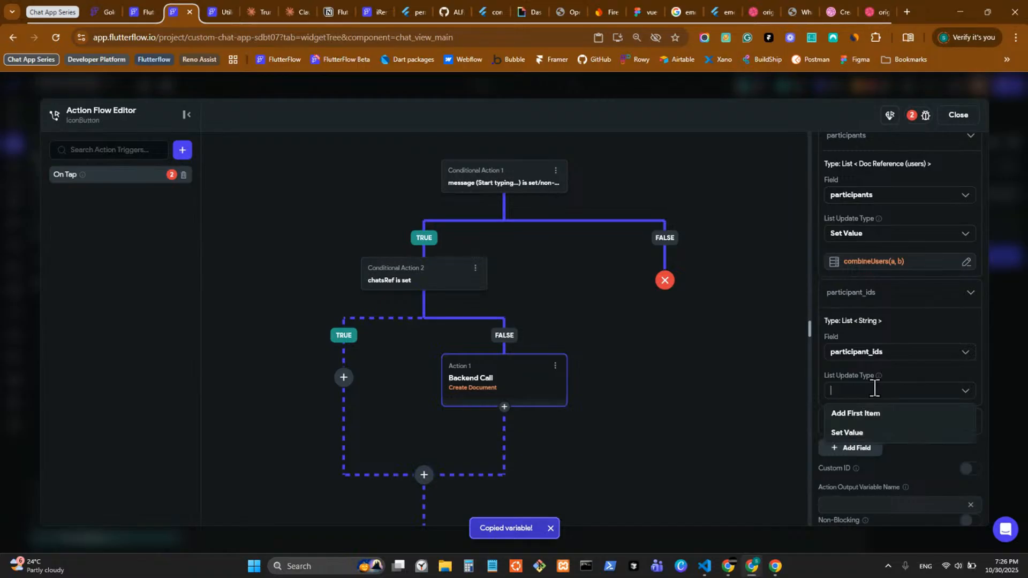
pyautogui.click(857, 432)
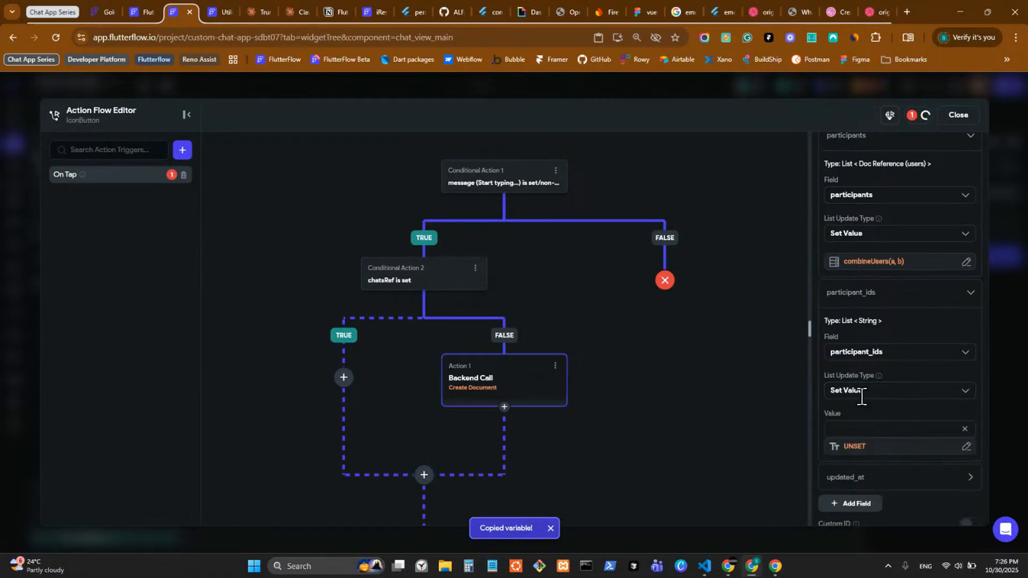
pyautogui.click(865, 447)
pyautogui.click(782, 307)
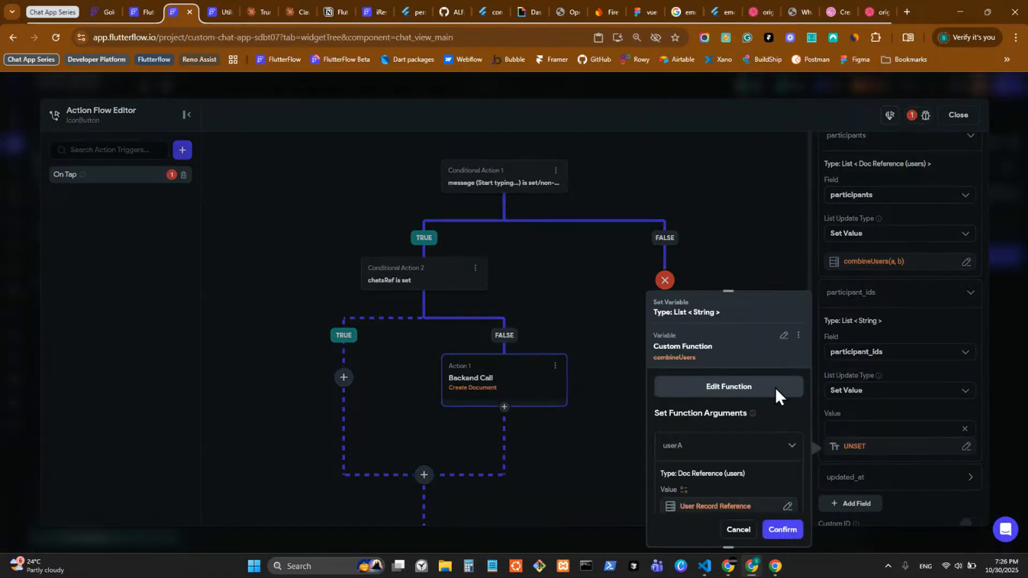
pyautogui.scroll(-3, 774, 407)
# Step: Try mapping the combineUsers list items to Document ID, then discard the argument settings
pyautogui.click(750, 490)
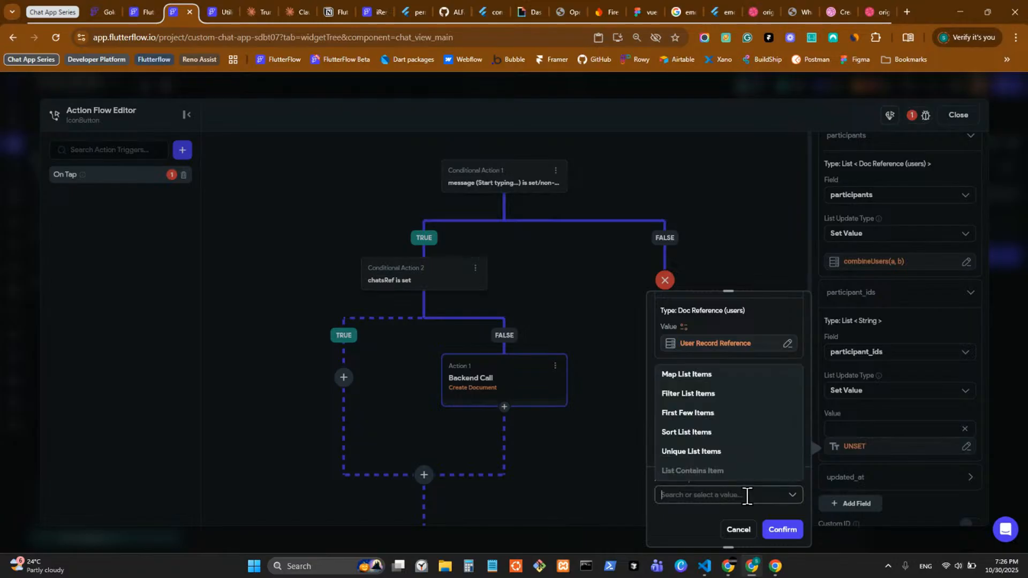
pyautogui.click(722, 375)
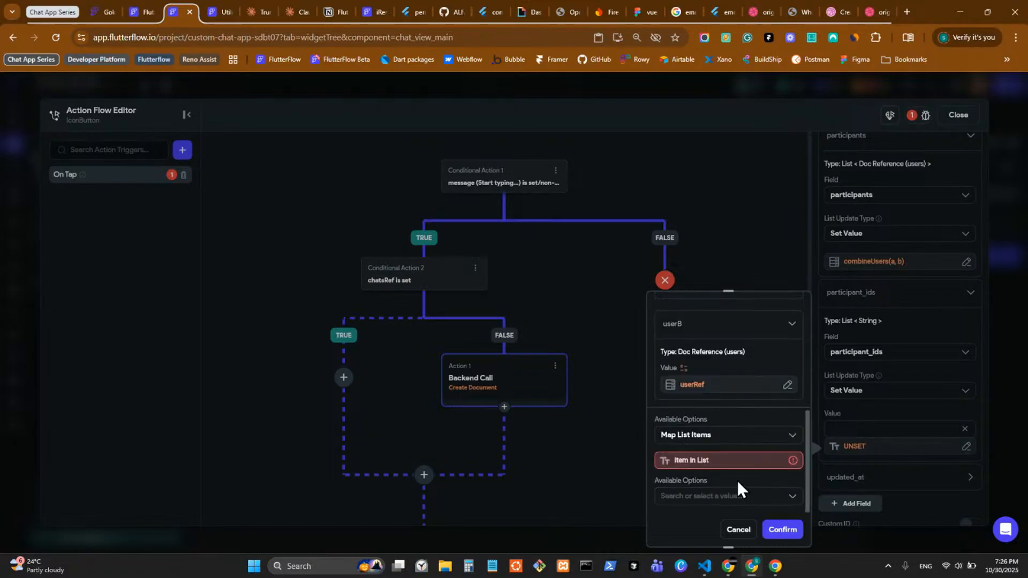
pyautogui.click(725, 460)
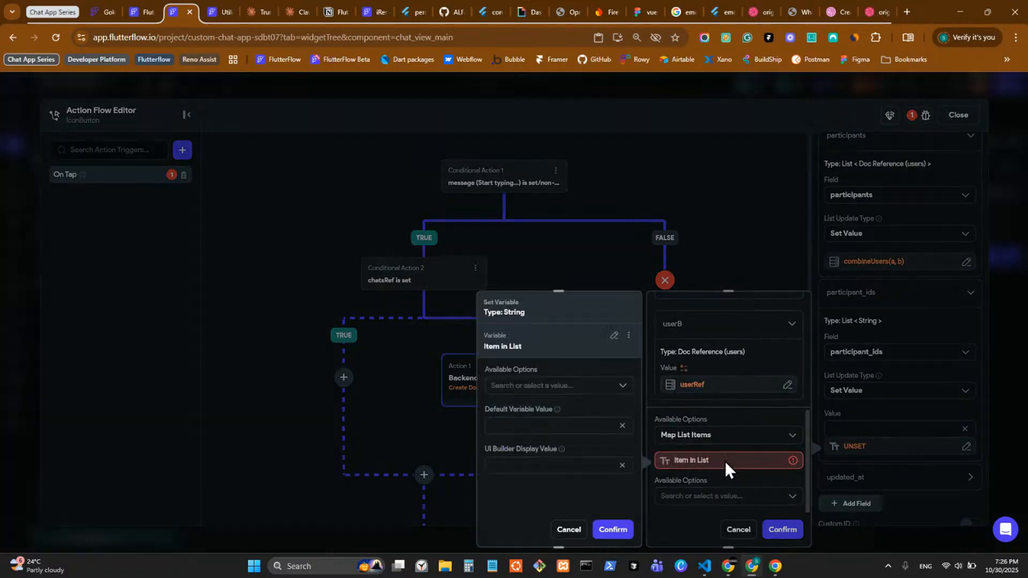
pyautogui.click(575, 386)
pyautogui.click(536, 408)
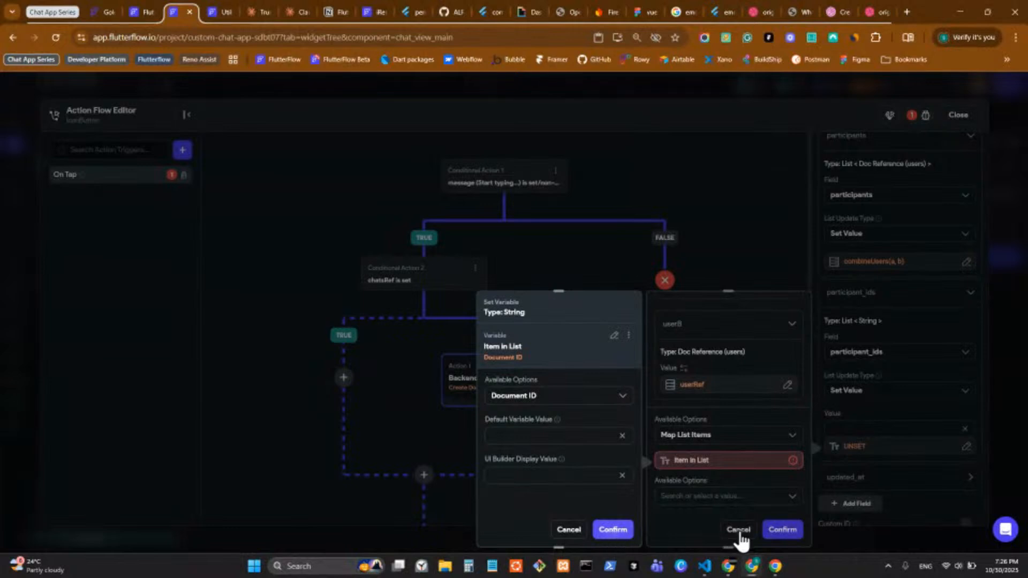
pyautogui.click(781, 530)
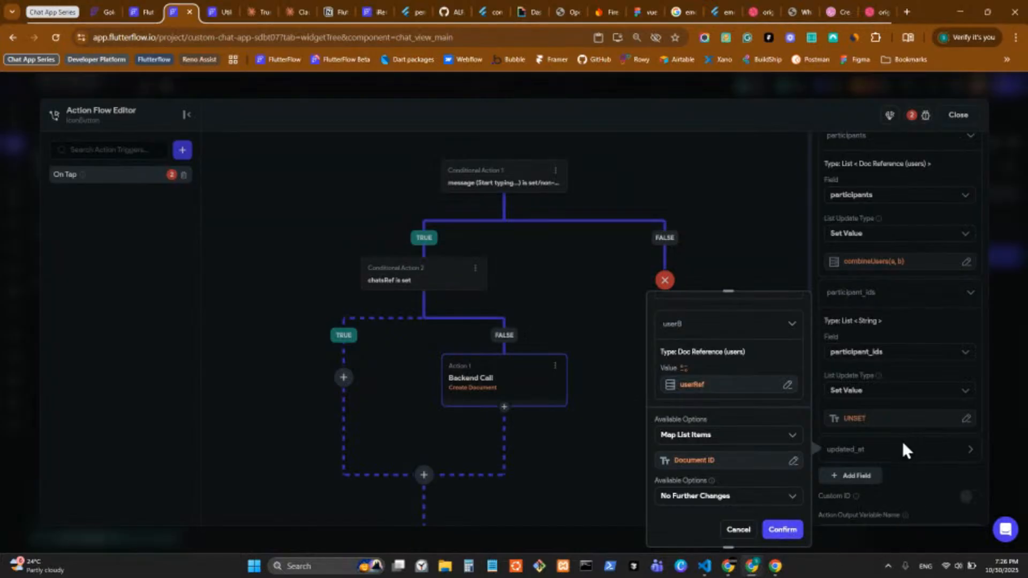
pyautogui.scroll(4, 706, 451)
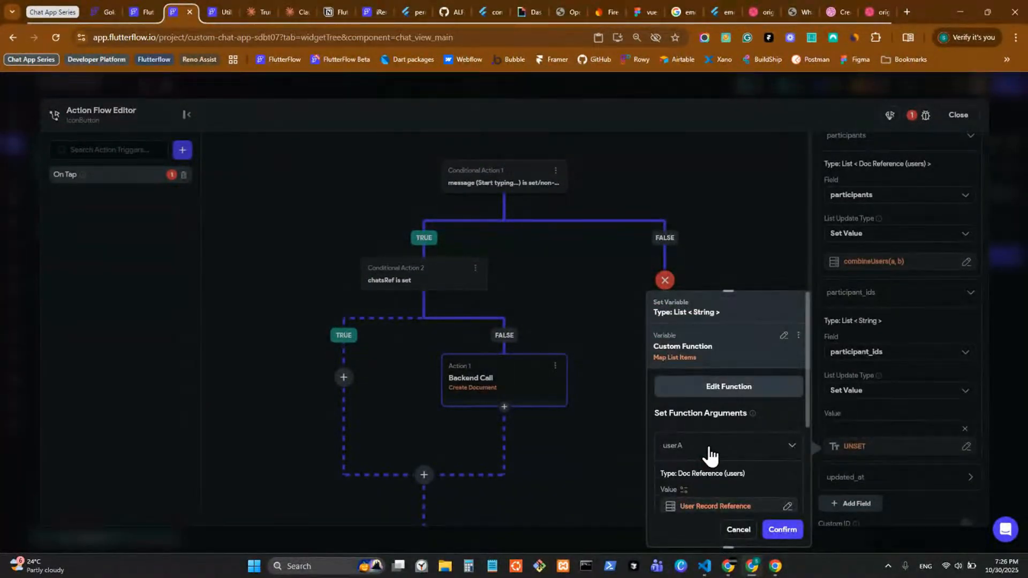
pyautogui.scroll(-3, 712, 461)
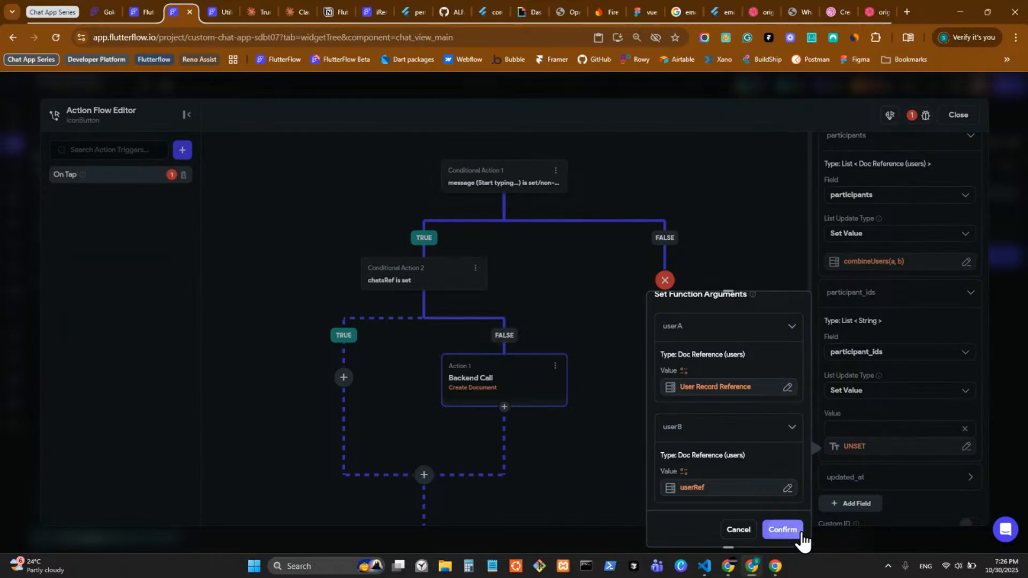
pyautogui.scroll(-2, 762, 475)
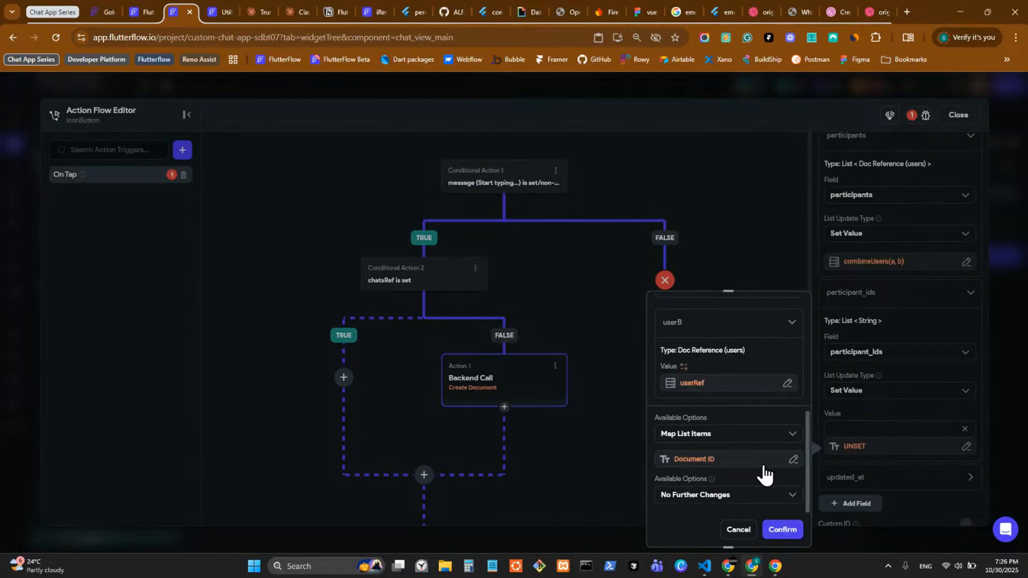
pyautogui.click(739, 530)
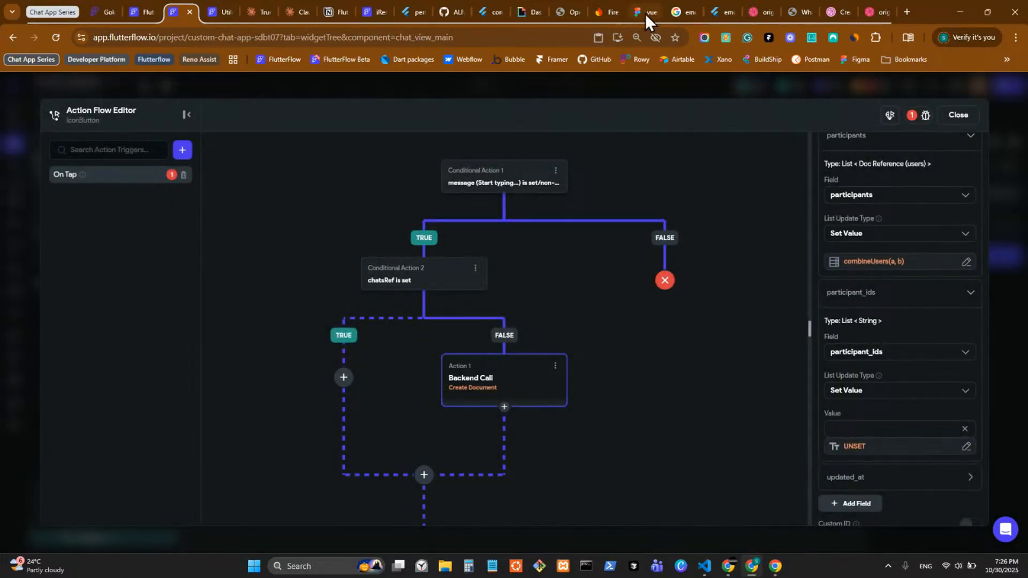
# Step: After checking the custom functions reference, paste the combineUsers variable into participant_ids again
pyautogui.click(214, 11)
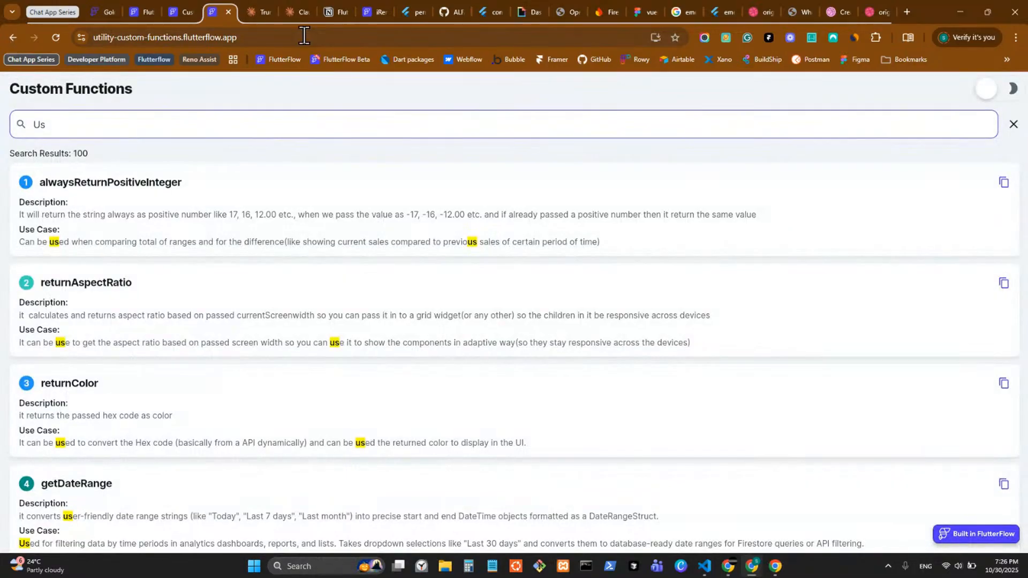
pyautogui.click(181, 8)
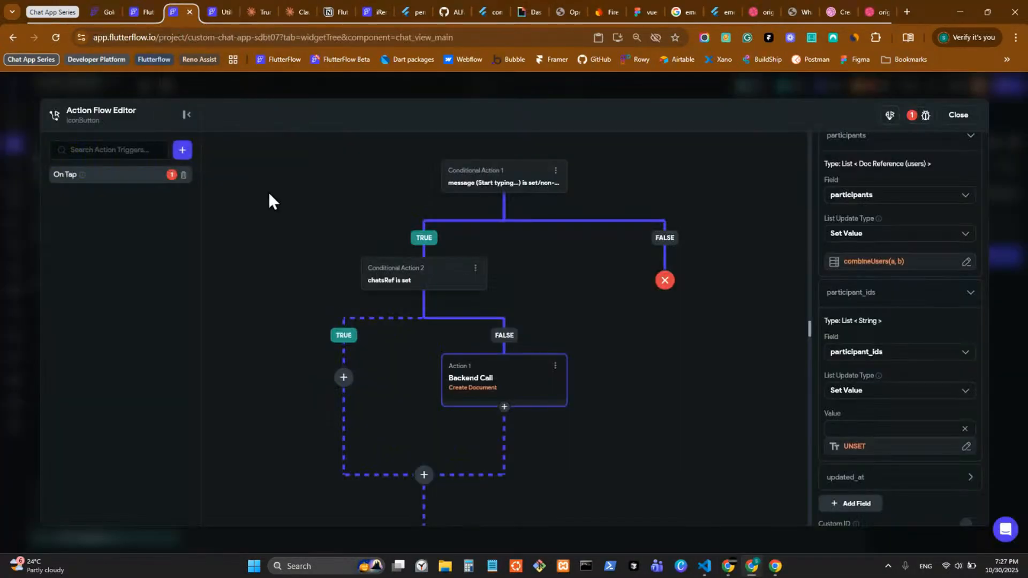
pyautogui.click(859, 272)
pyautogui.click(799, 271)
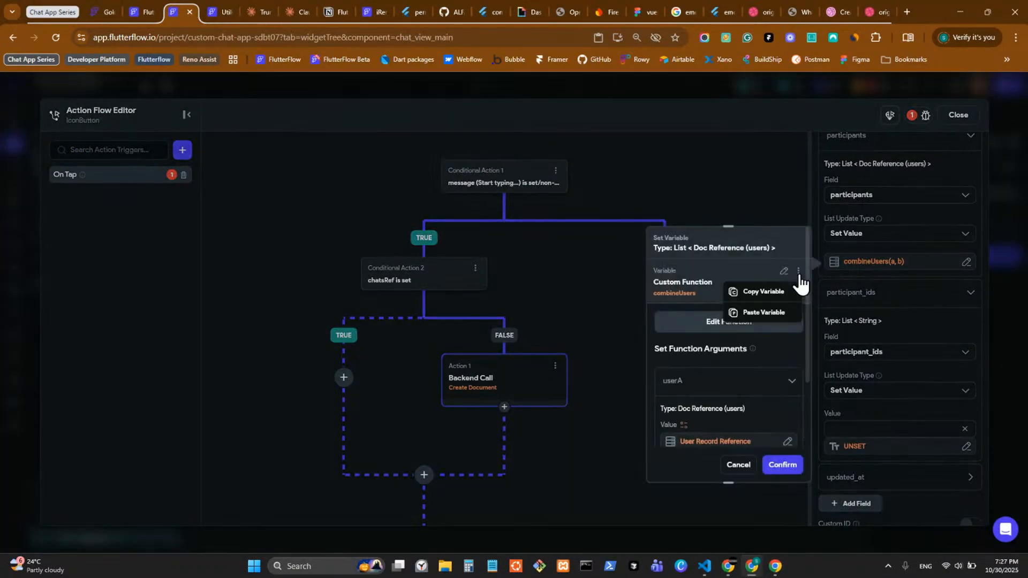
pyautogui.click(750, 293)
pyautogui.click(860, 427)
pyautogui.click(851, 445)
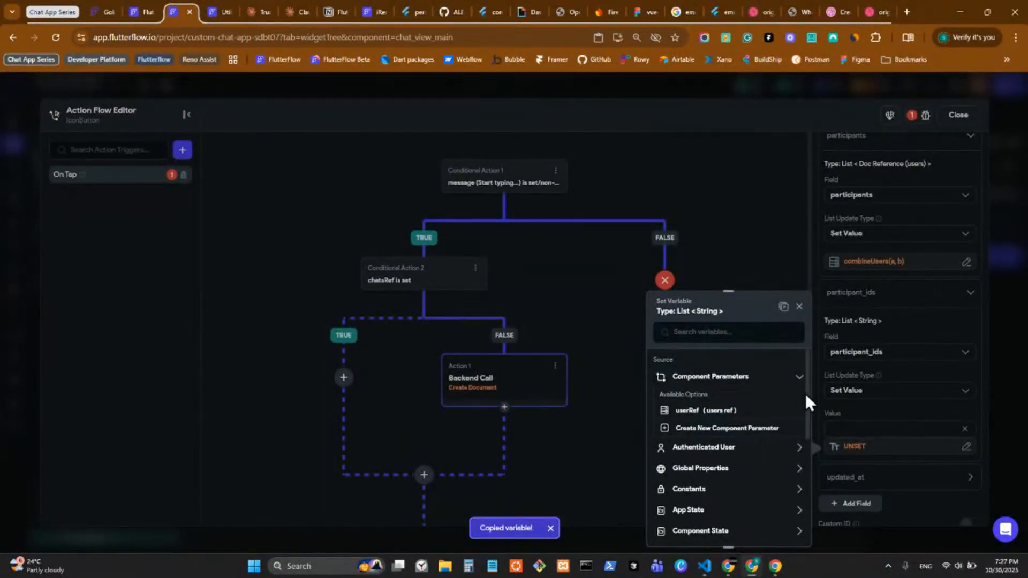
pyautogui.click(783, 307)
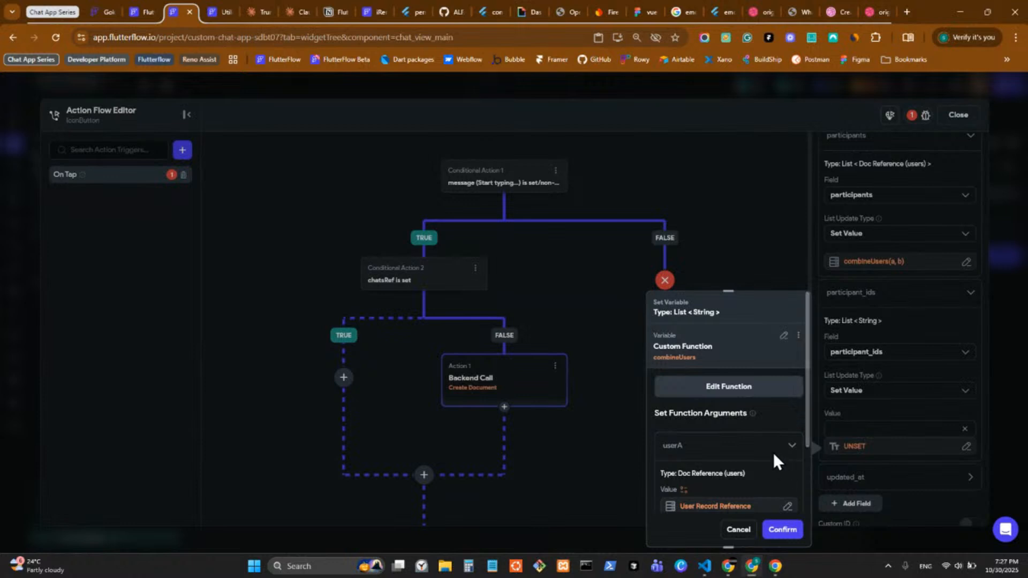
# Step: Map each combineUsers list item to its Document ID
pyautogui.scroll(-3, 775, 458)
pyautogui.click(720, 493)
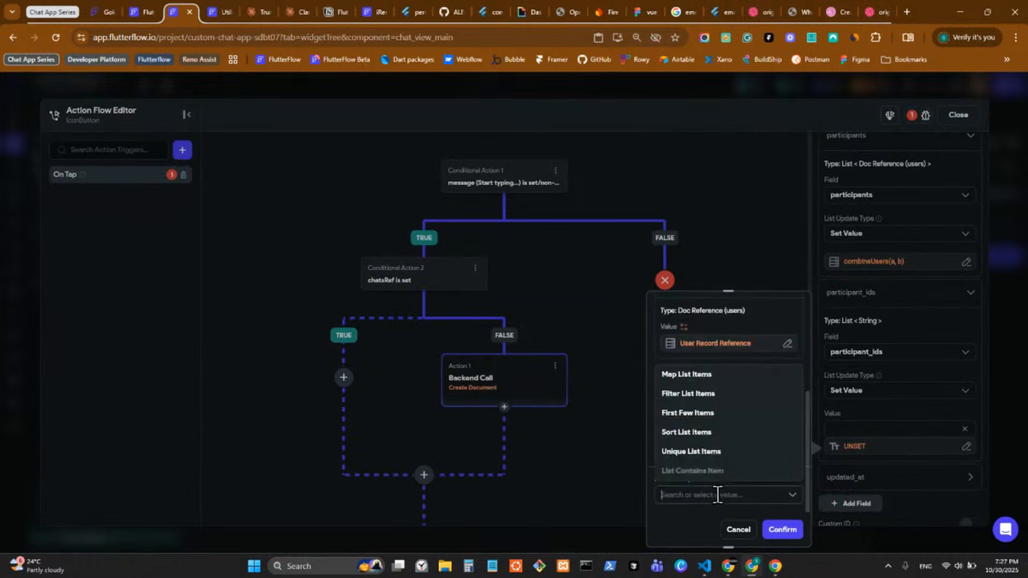
pyautogui.click(703, 376)
pyautogui.click(705, 461)
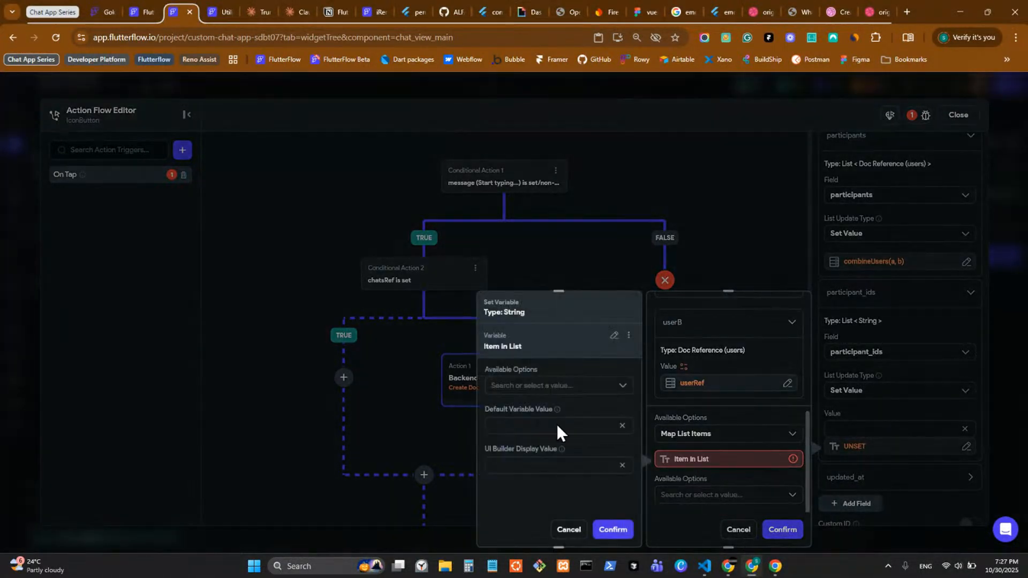
pyautogui.click(583, 385)
pyautogui.click(559, 410)
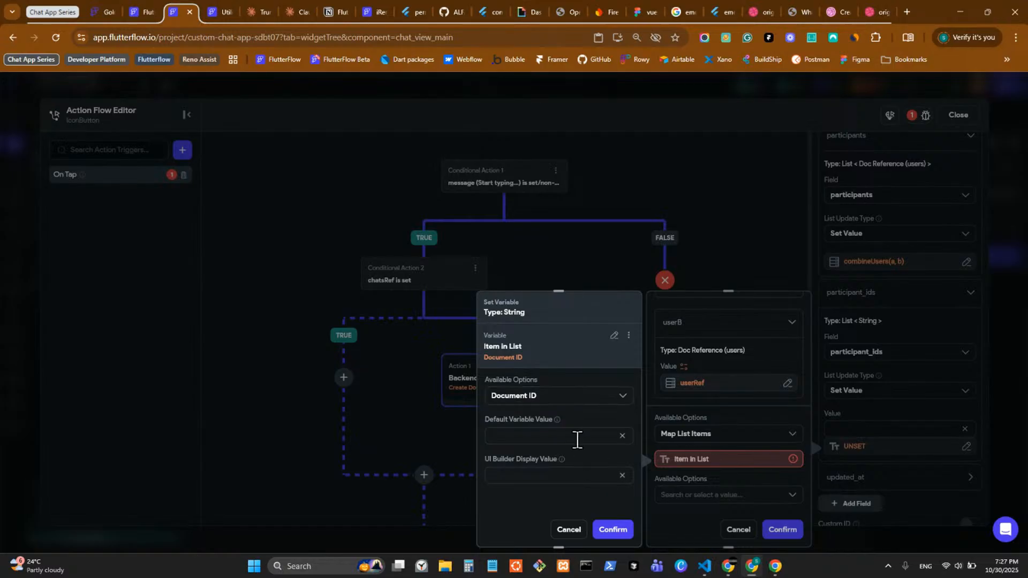
pyautogui.click(618, 532)
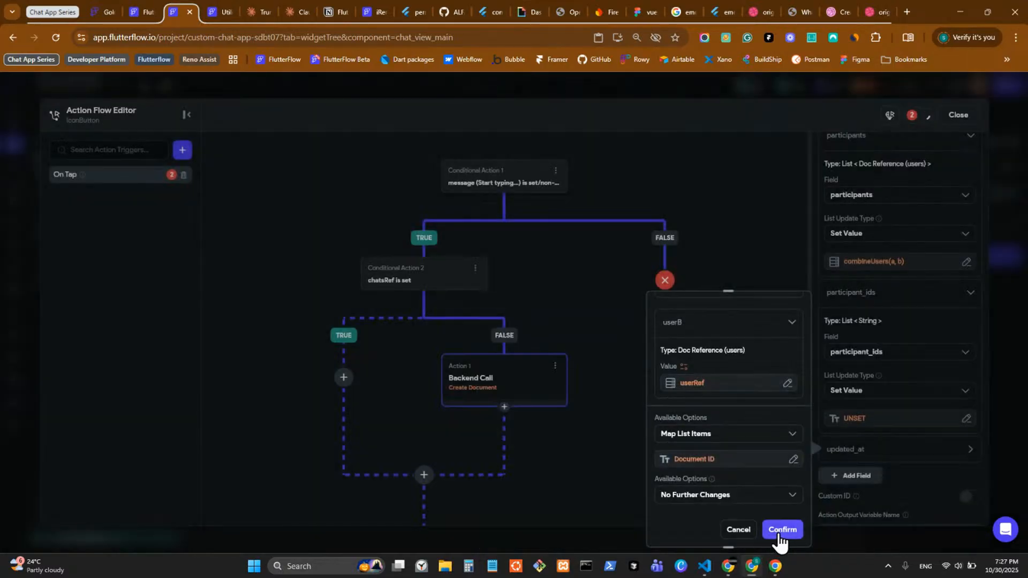
# Step: Keep No Further Changes, cancel the participant_ids value, and close the Action Flow Editor
pyautogui.click(743, 497)
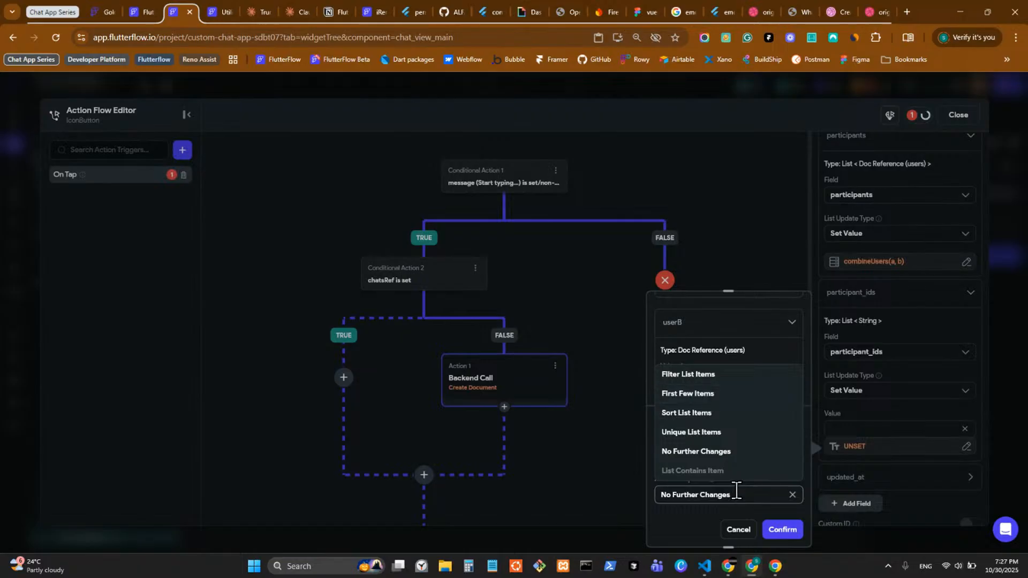
pyautogui.click(785, 533)
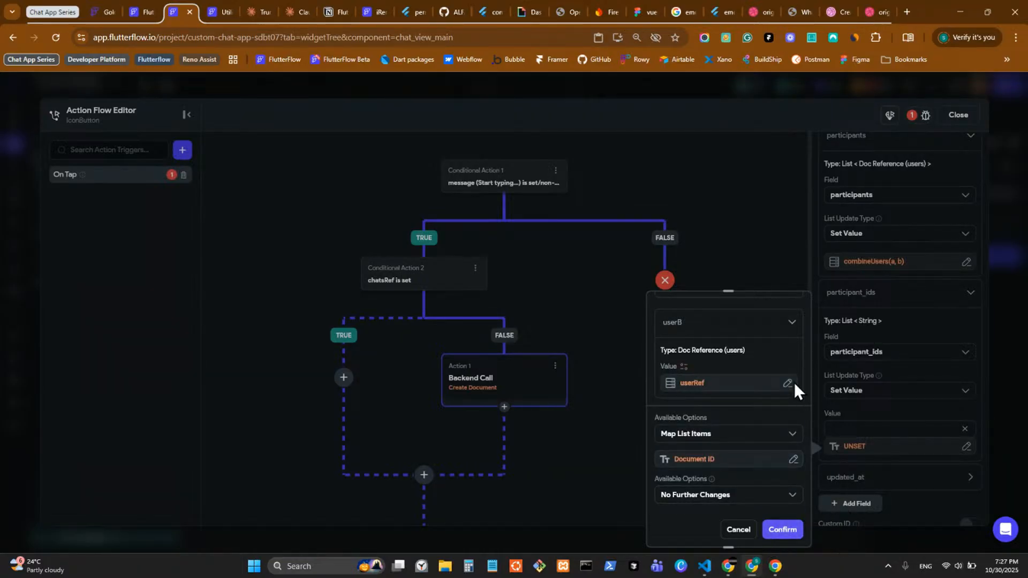
pyautogui.scroll(5, 794, 382)
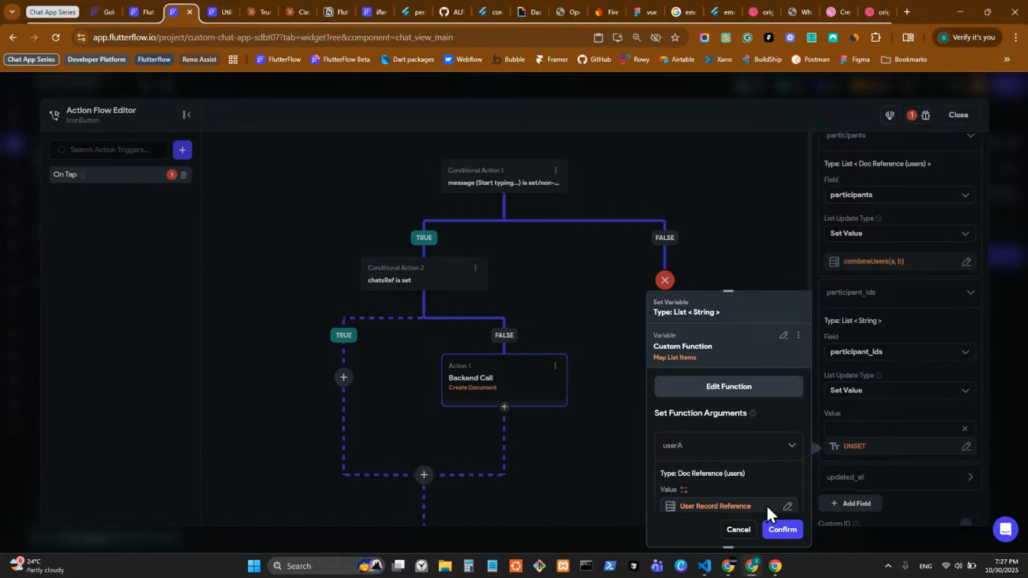
pyautogui.click(739, 532)
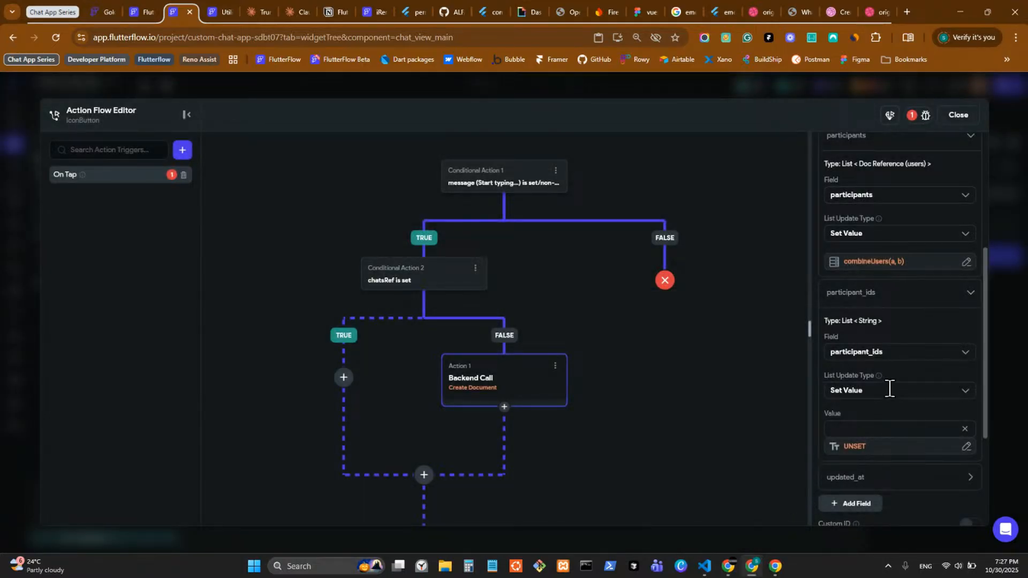
pyautogui.click(1004, 391)
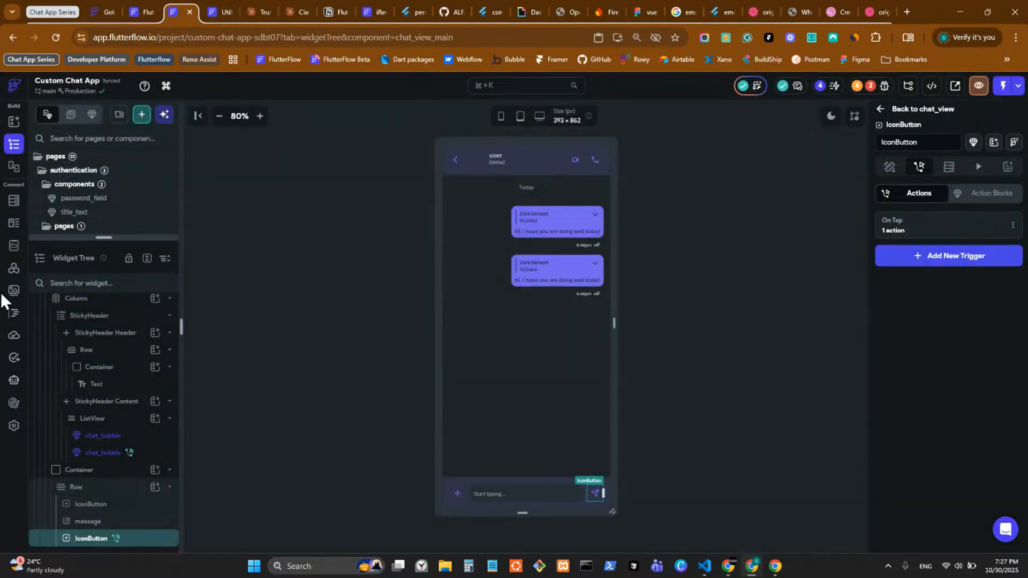
# Step: Create a custom function returnStrings returning a list, with an argument named users
pyautogui.click(14, 312)
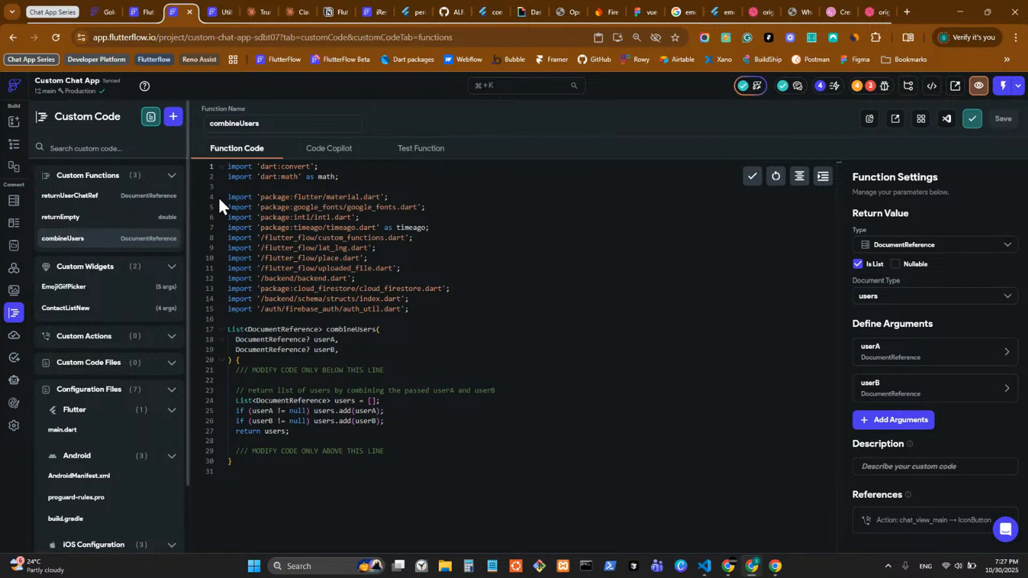
pyautogui.click(173, 117)
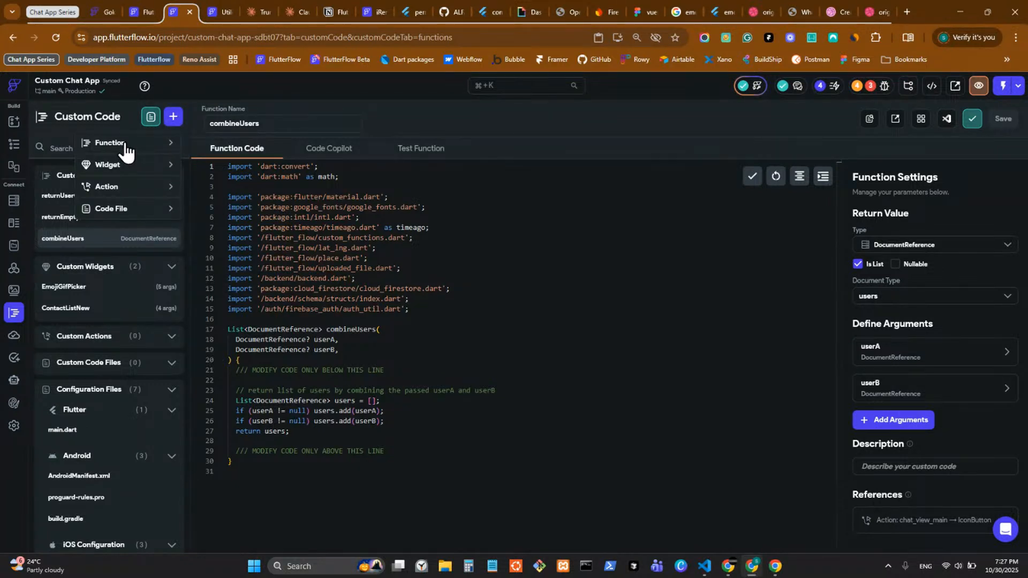
pyautogui.click(124, 146)
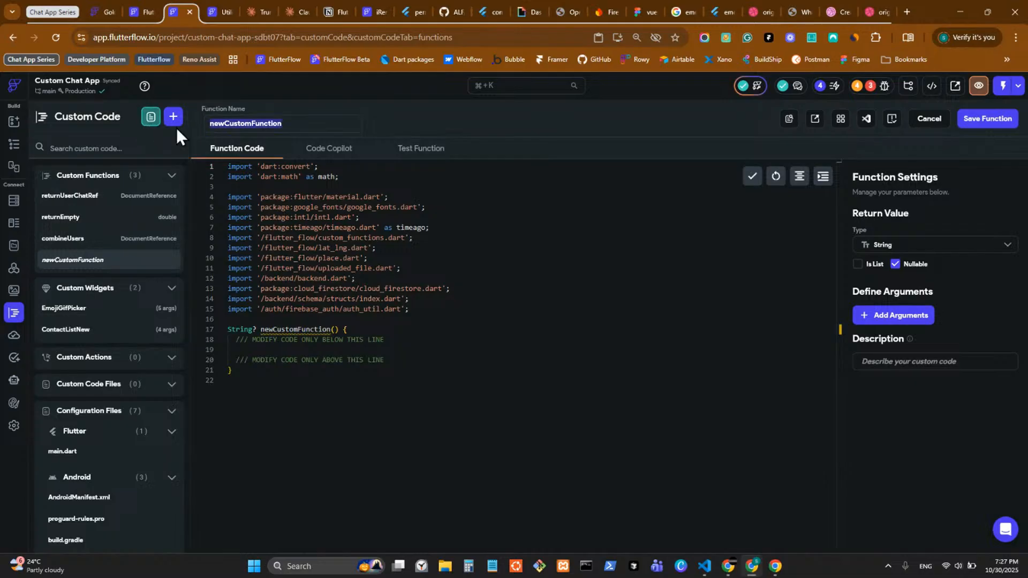
pyautogui.write('return')
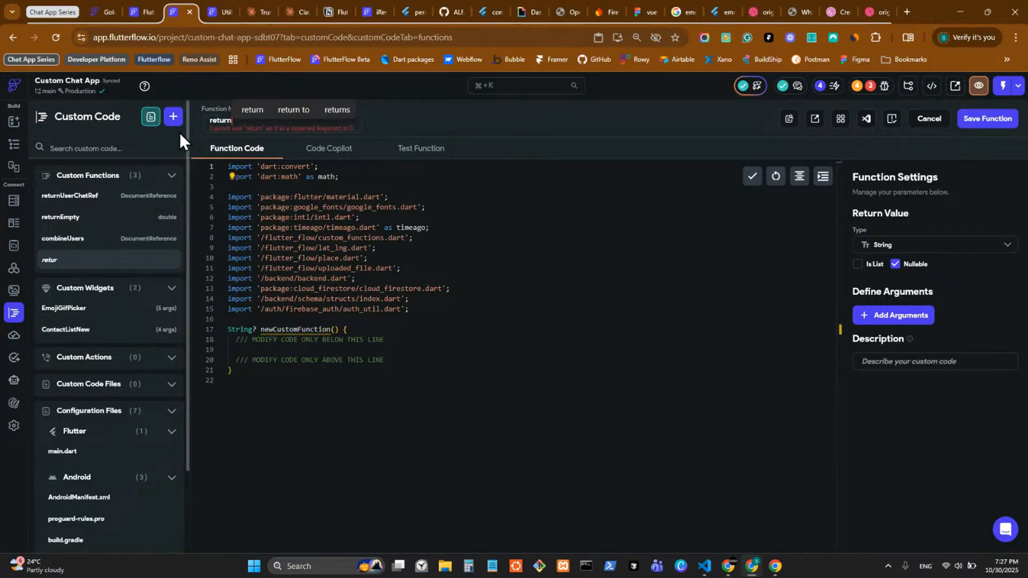
pyautogui.write('Str')
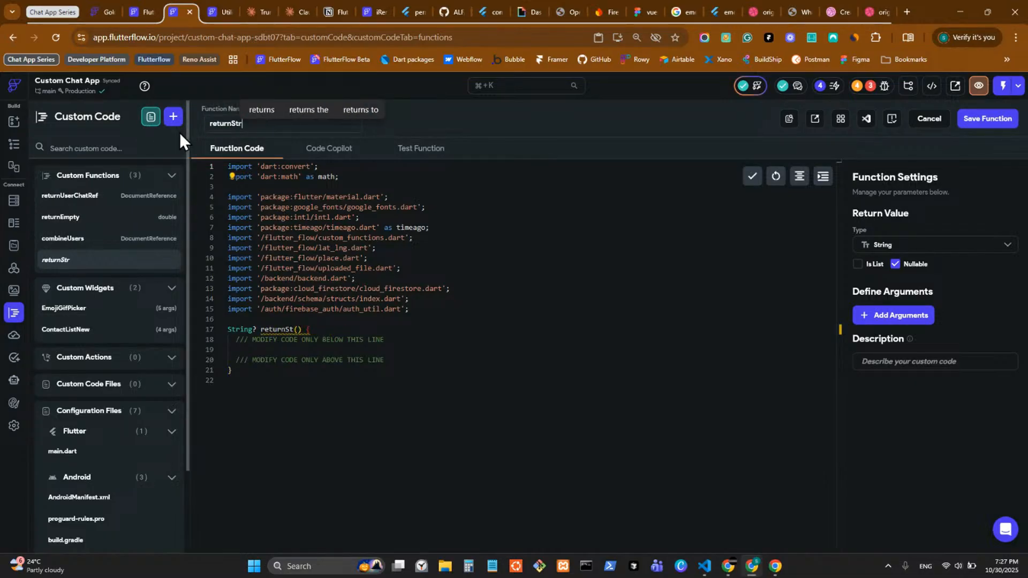
pyautogui.write('ings')
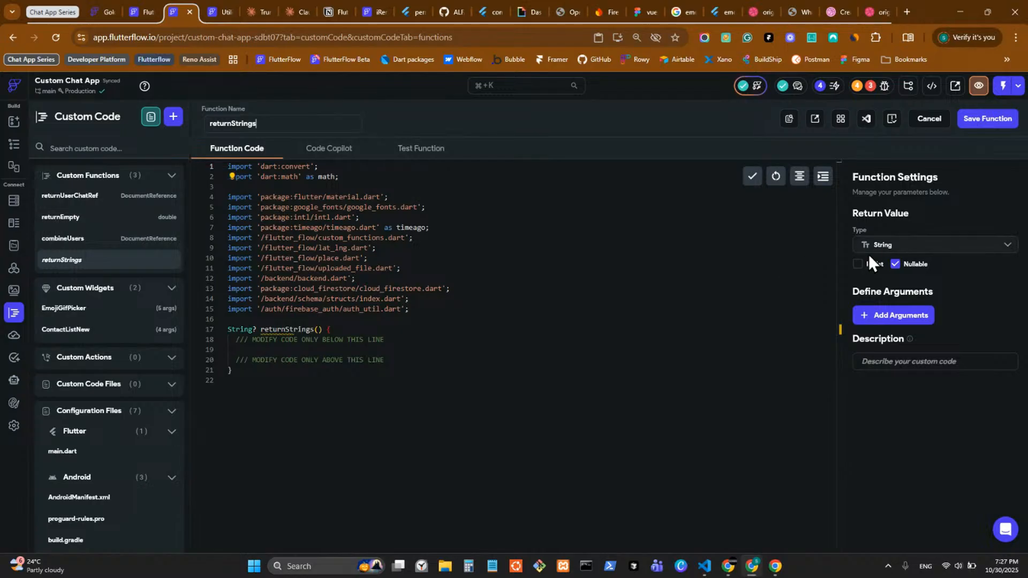
pyautogui.click(858, 264)
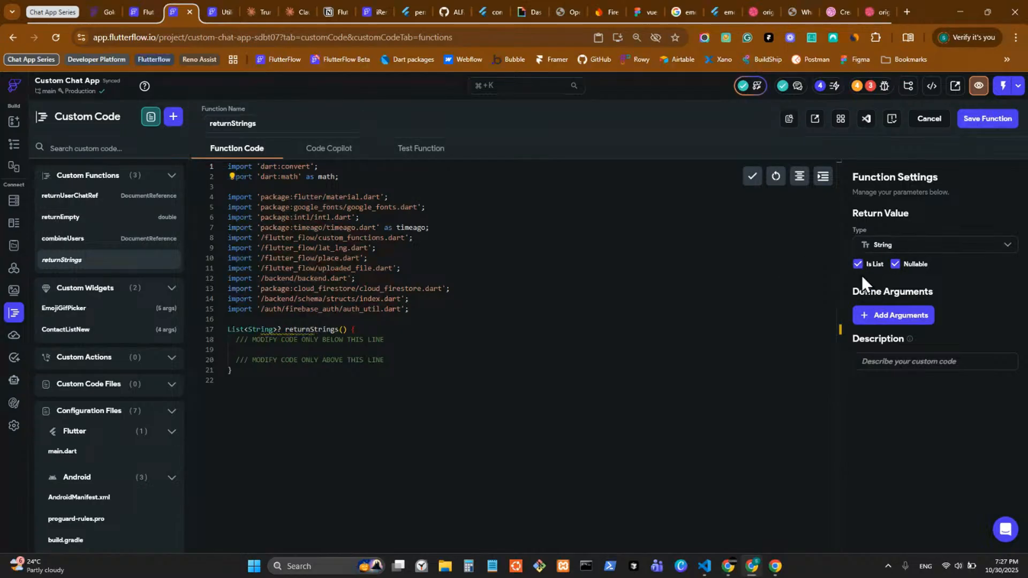
pyautogui.click(893, 316)
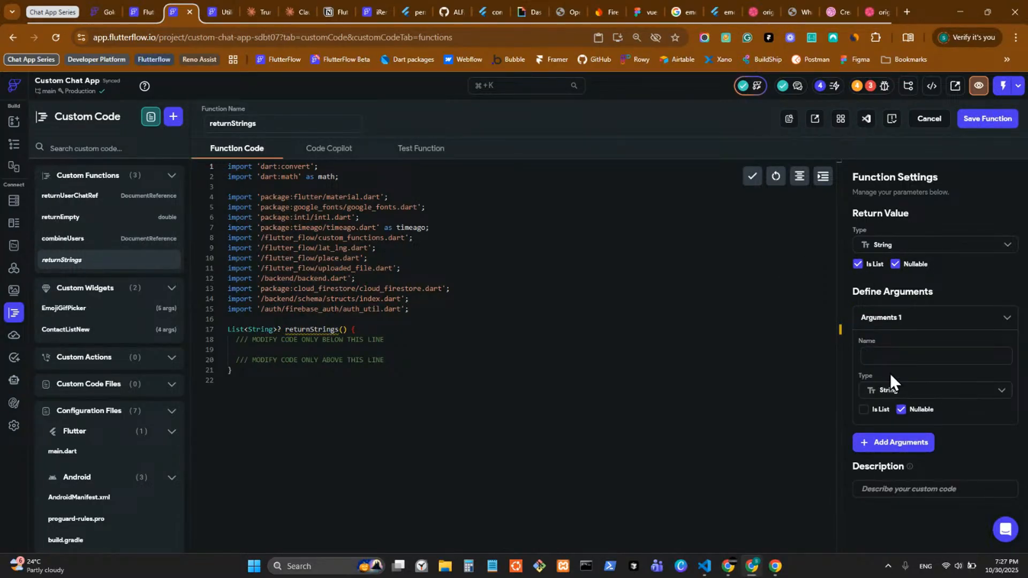
pyautogui.write('users')
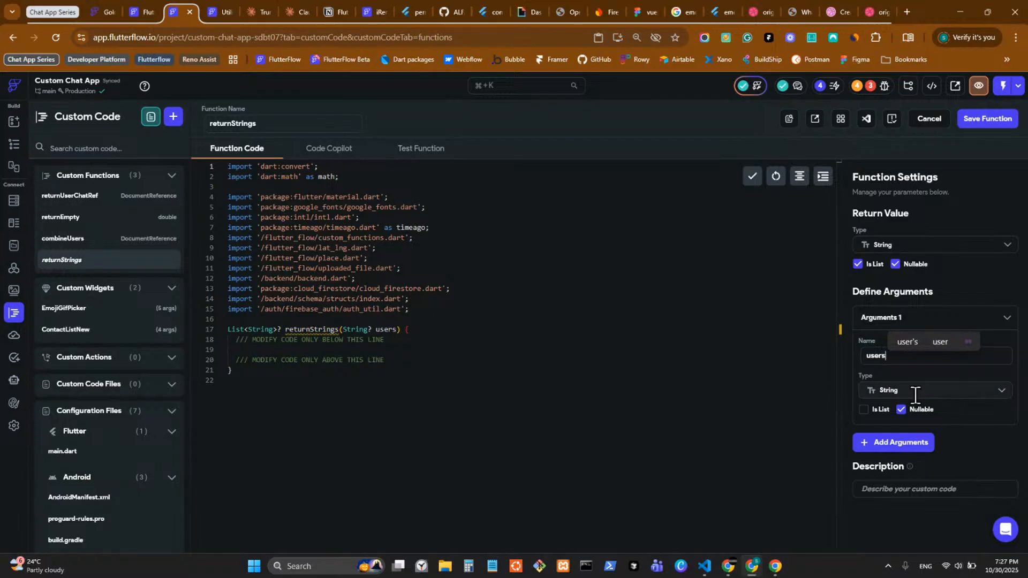
# Step: Make users a list of users DocumentReferences, then open Code Copilot
pyautogui.click(915, 392)
pyautogui.scroll(-3, 914, 428)
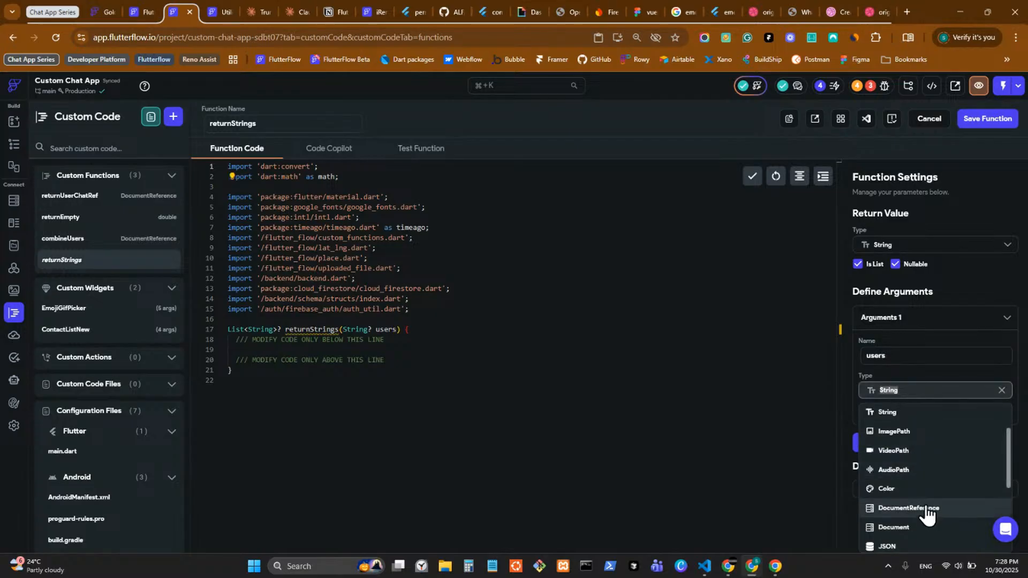
pyautogui.click(920, 512)
pyautogui.click(864, 409)
pyautogui.click(881, 442)
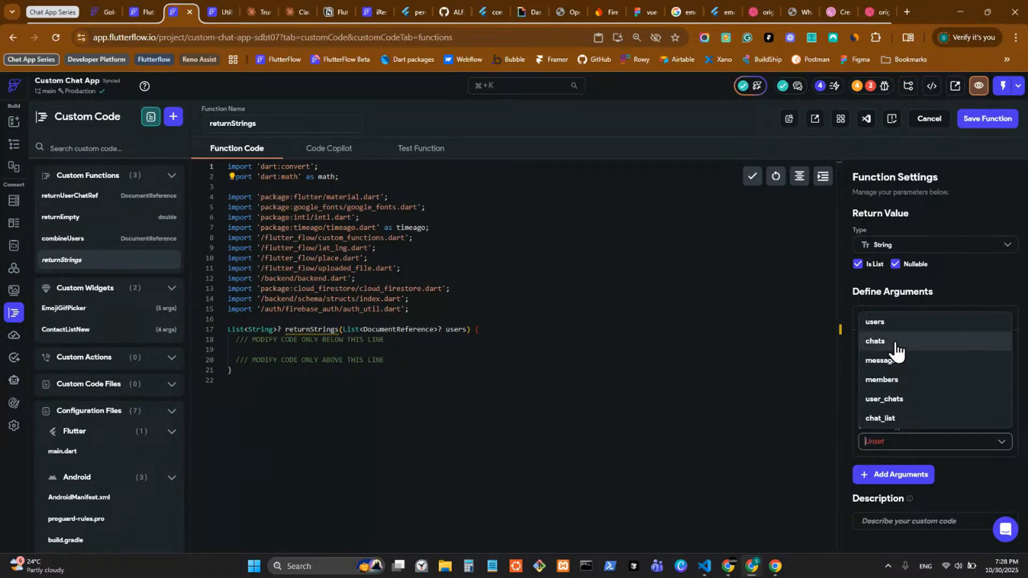
pyautogui.click(881, 323)
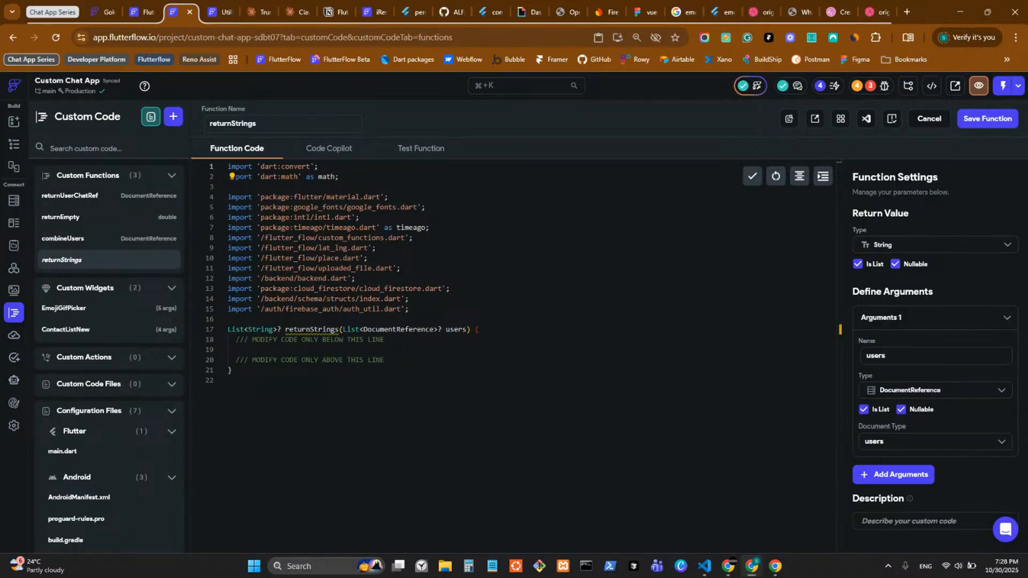
pyautogui.hotkey('alt', 'Tab')
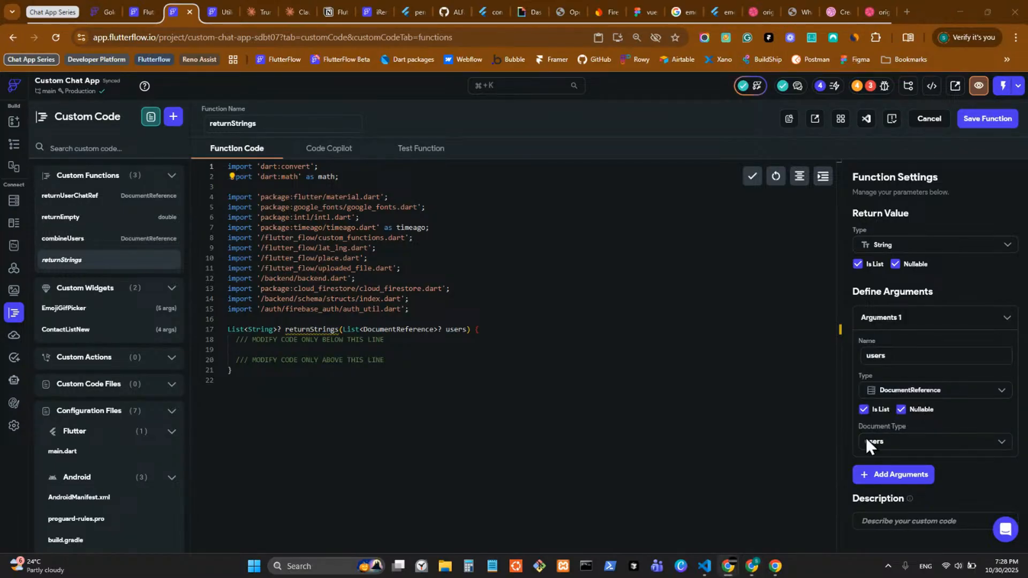
pyautogui.click(344, 152)
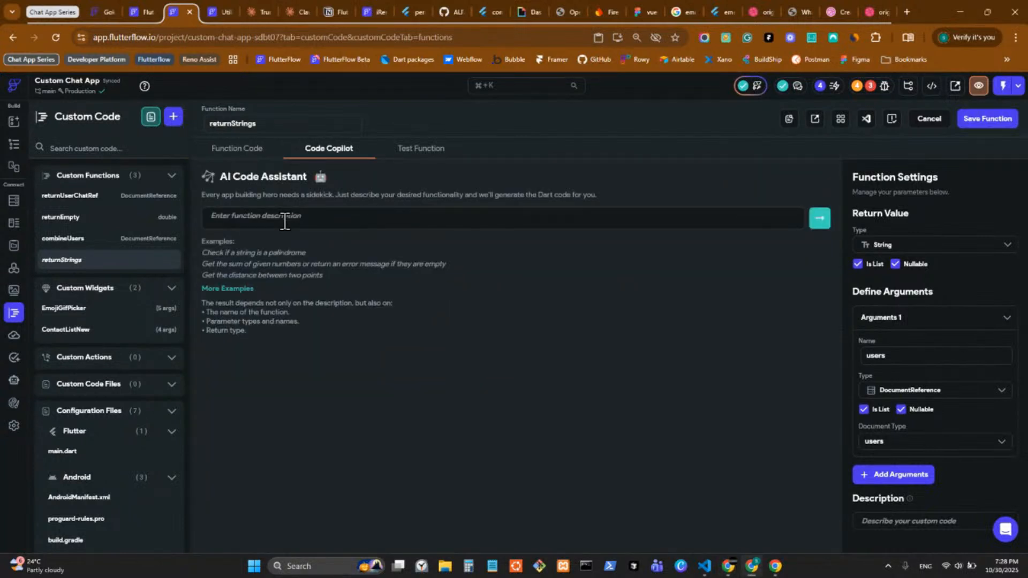
# Step: Ask Code Copilot to 'return the passes users references document ID as list of strings' and insert the result
pyautogui.click(285, 222)
pyautogui.write('return the passes users')
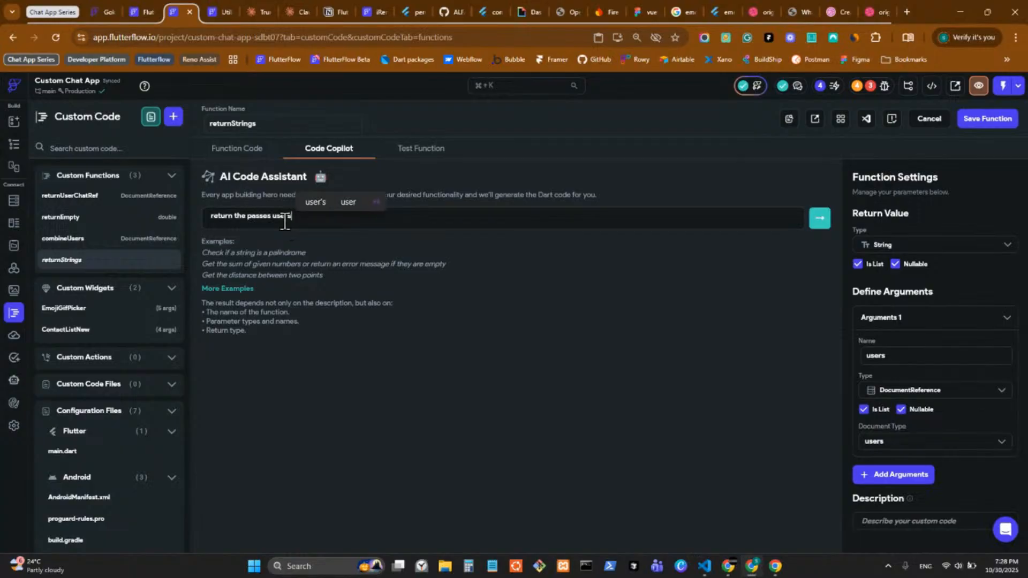
pyautogui.write(' referes')
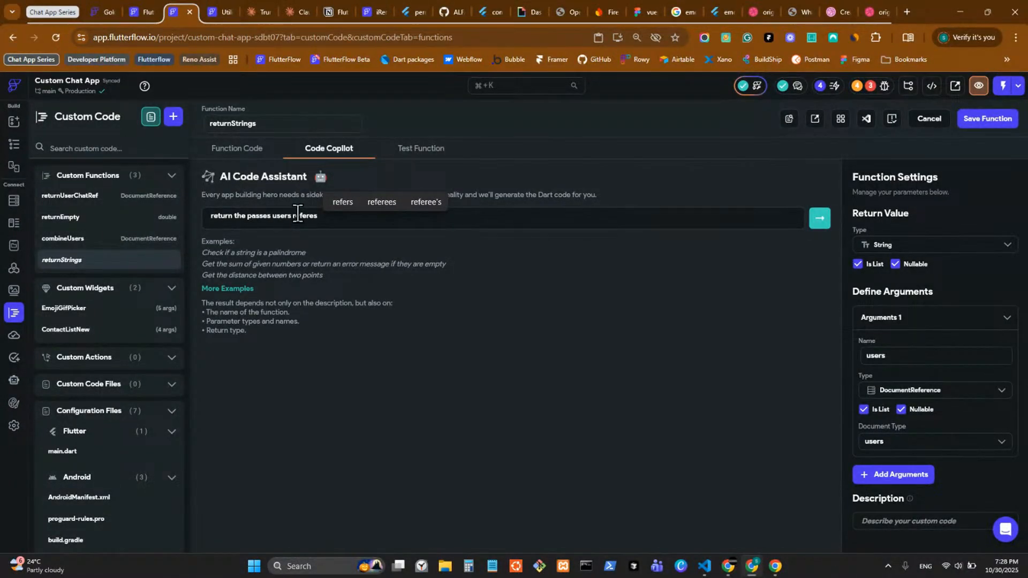
pyautogui.press('BackSpace')
pyautogui.write('n')
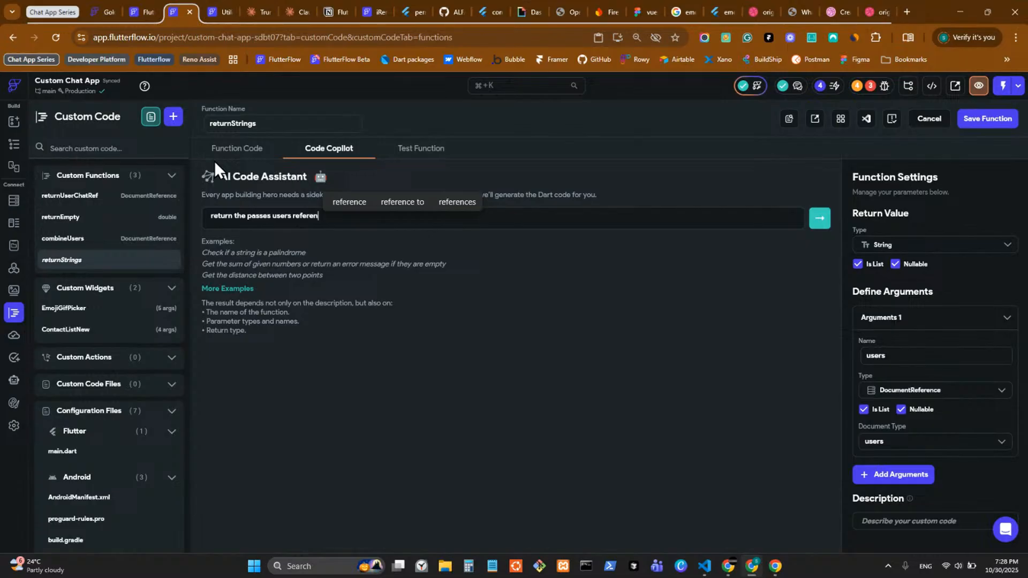
pyautogui.write('ces docu')
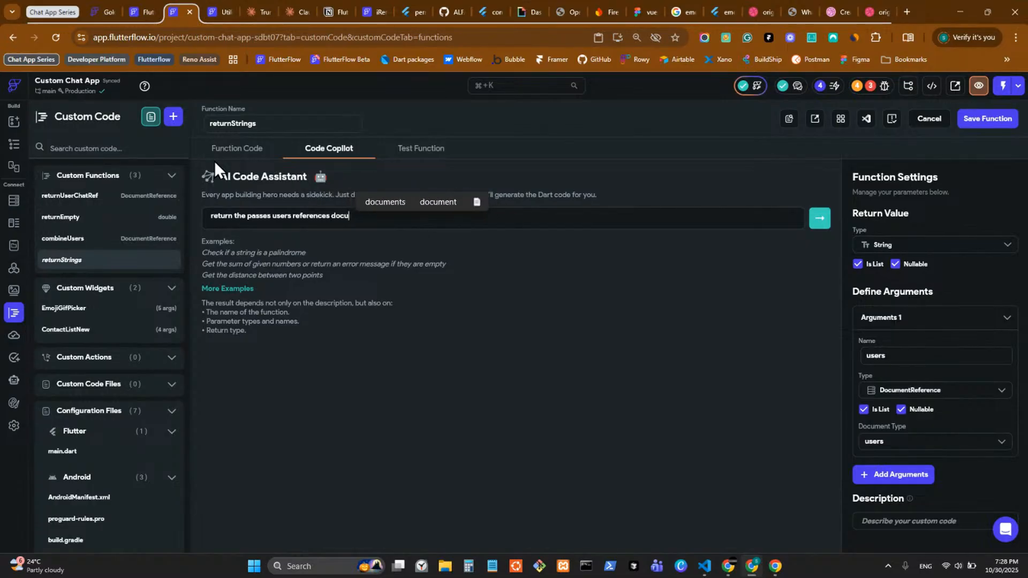
pyautogui.write('ment ID as')
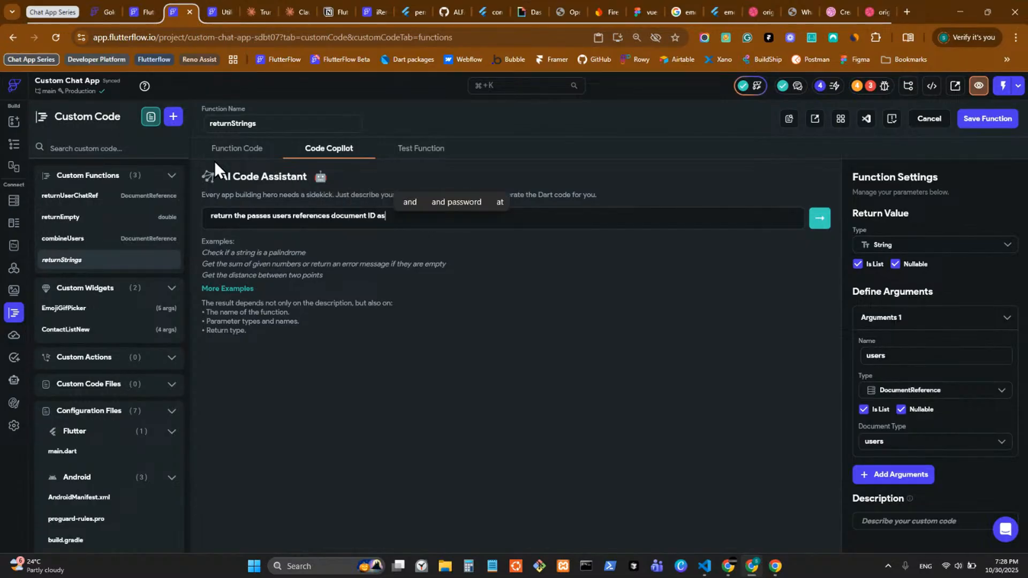
pyautogui.write(' list')
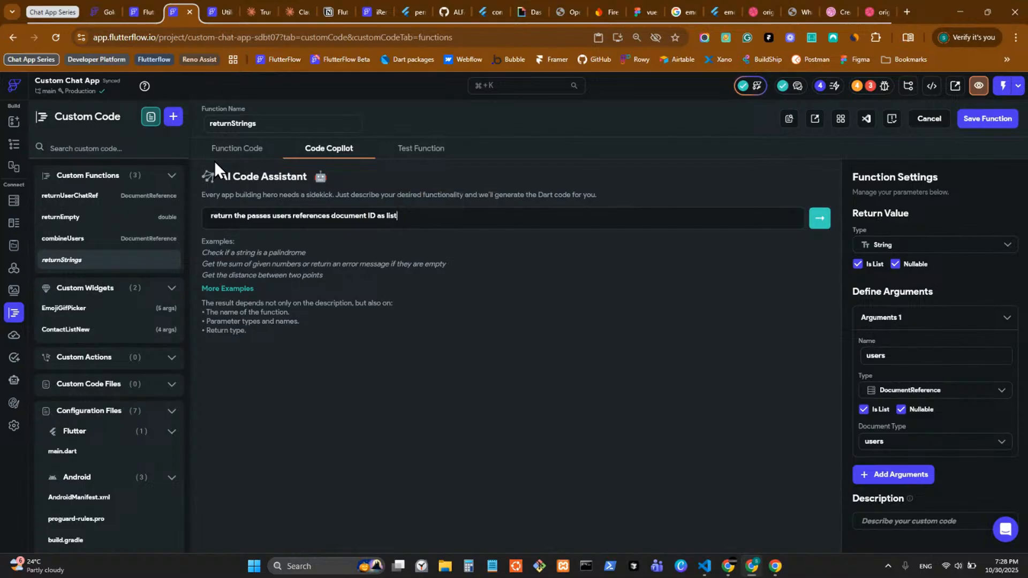
pyautogui.write(' of strings')
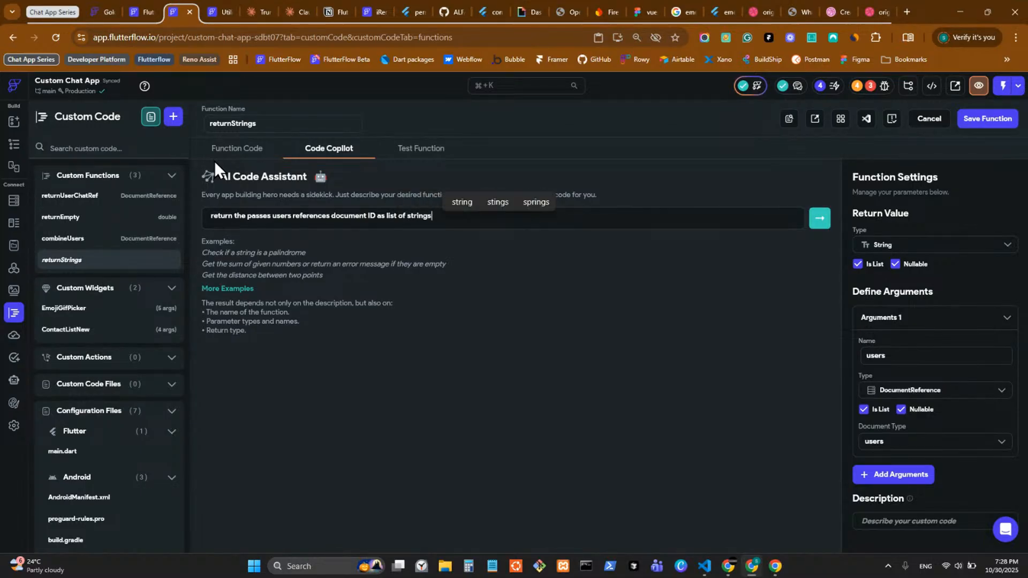
pyautogui.click(818, 223)
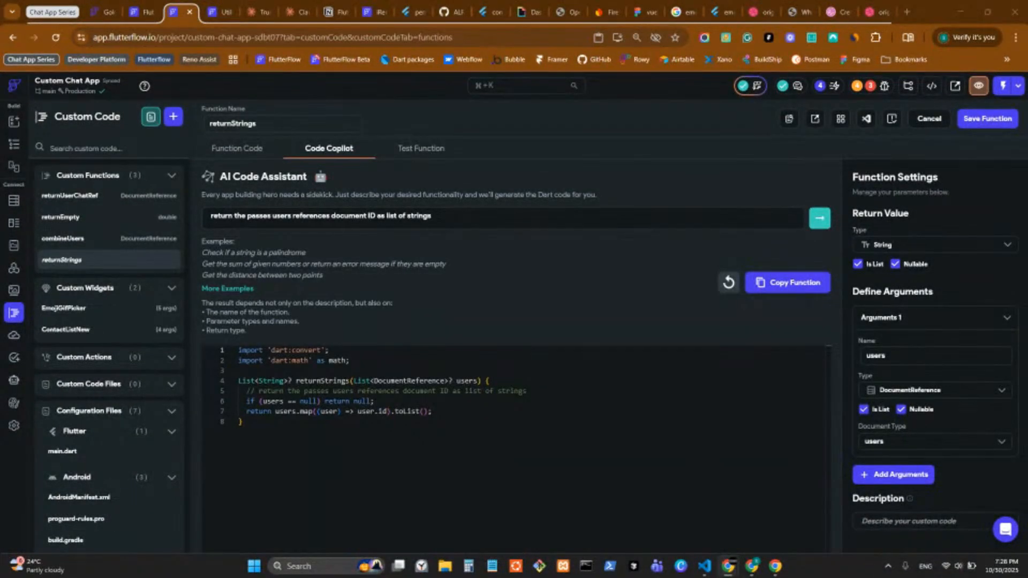
pyautogui.click(772, 283)
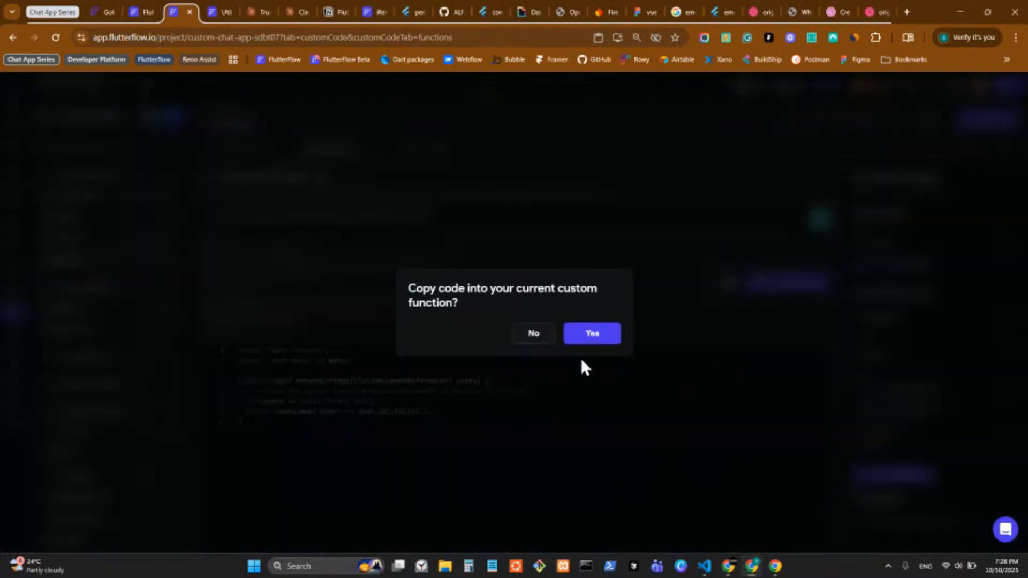
pyautogui.click(605, 337)
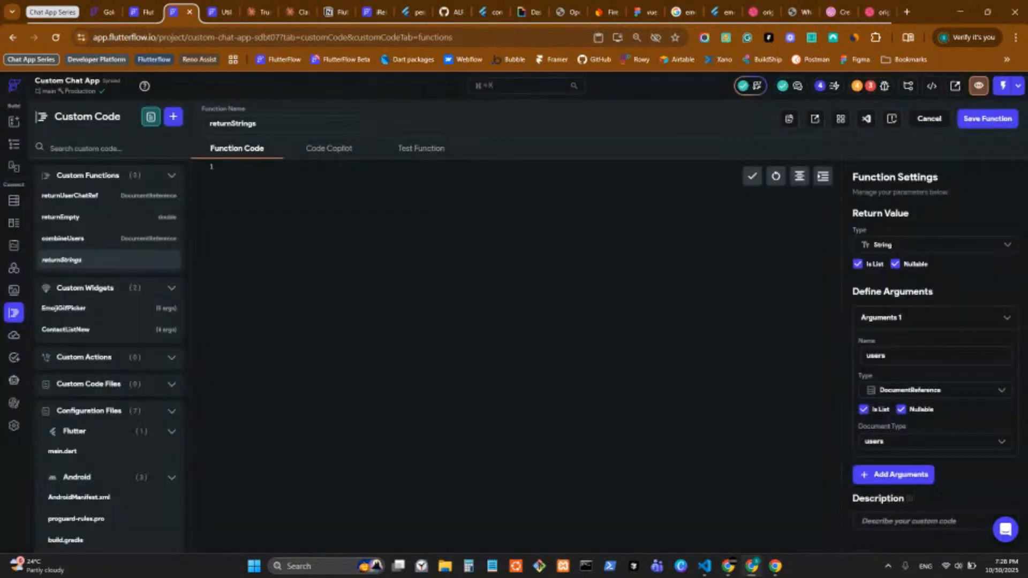
# Step: Save returnStrings, run its error check, and open the Test Function view
pyautogui.click(988, 119)
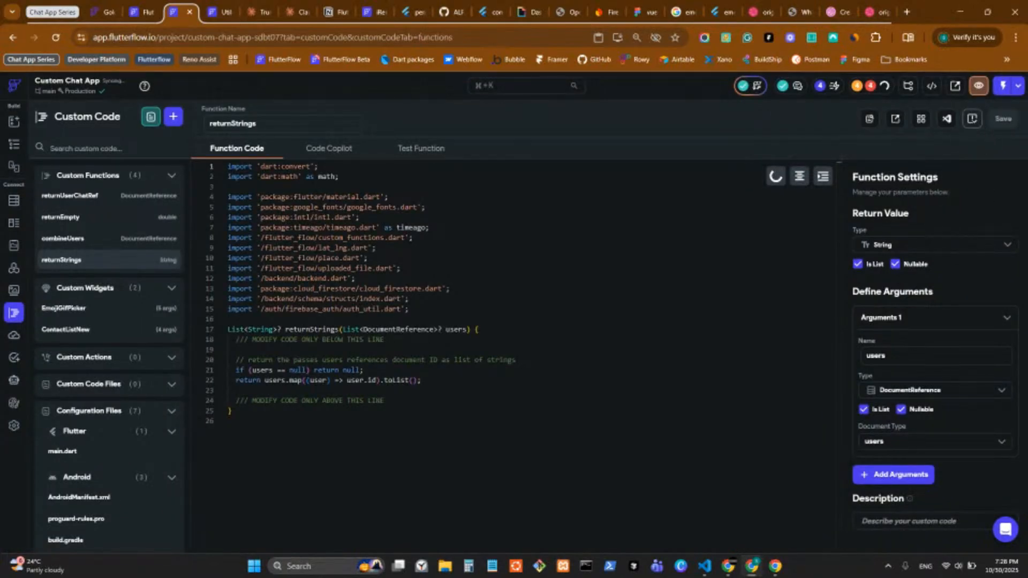
pyautogui.click(973, 119)
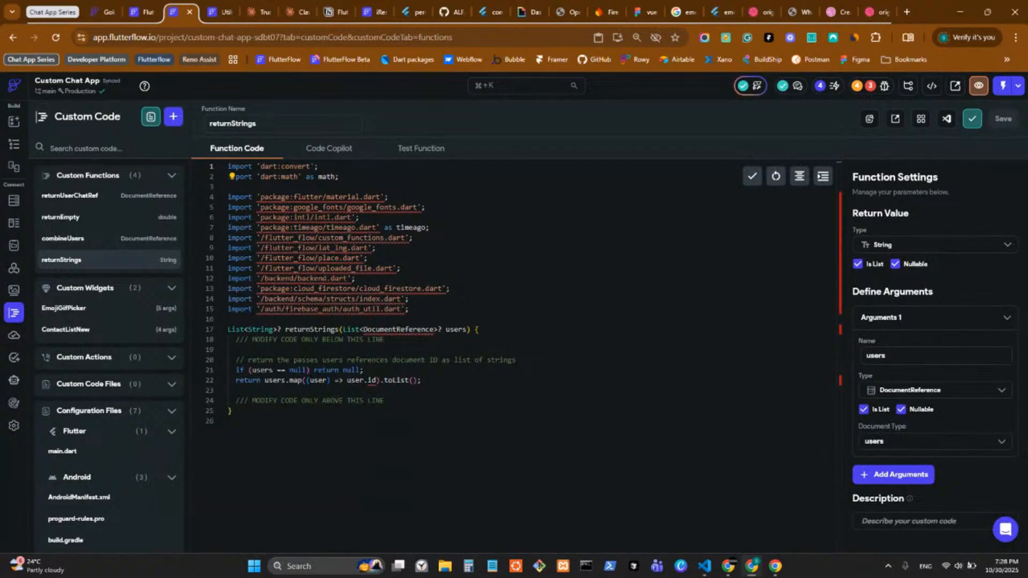
pyautogui.hotkey('alt', 'Tab')
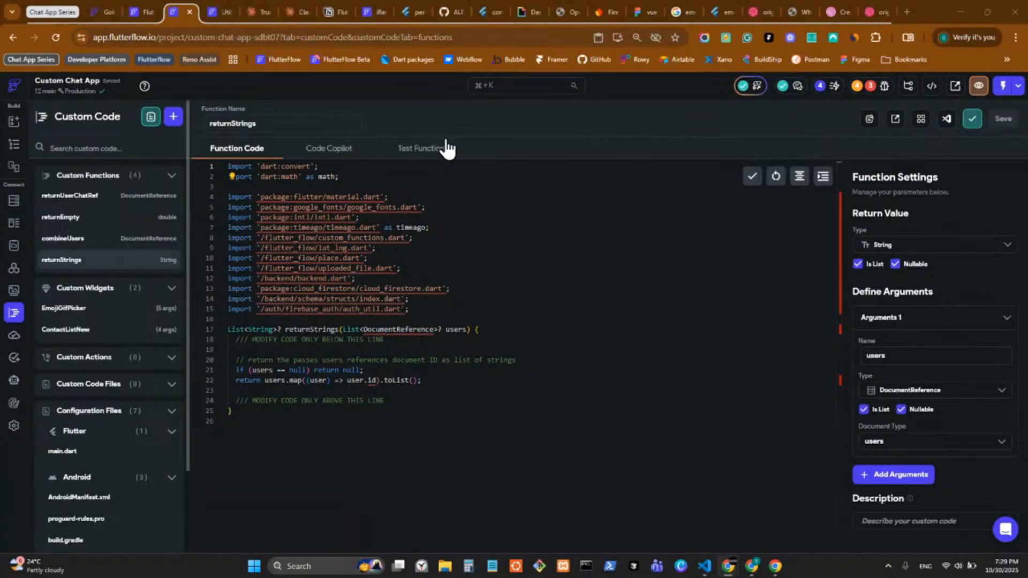
pyautogui.click(435, 150)
# Step: Add a second user reference to the users test list, then return to the chat_view page
pyautogui.click(291, 222)
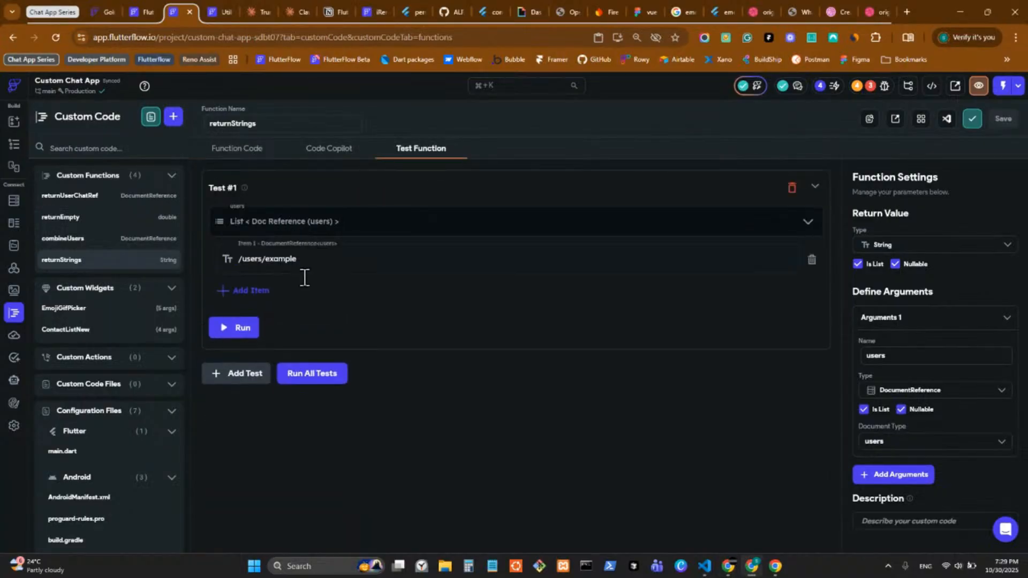
pyautogui.click(251, 291)
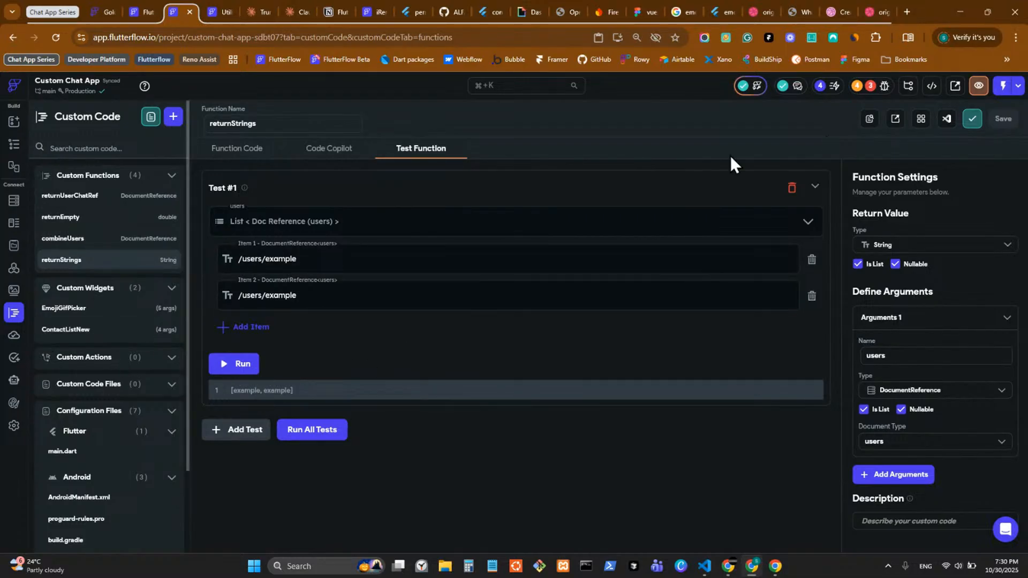
pyautogui.click(14, 146)
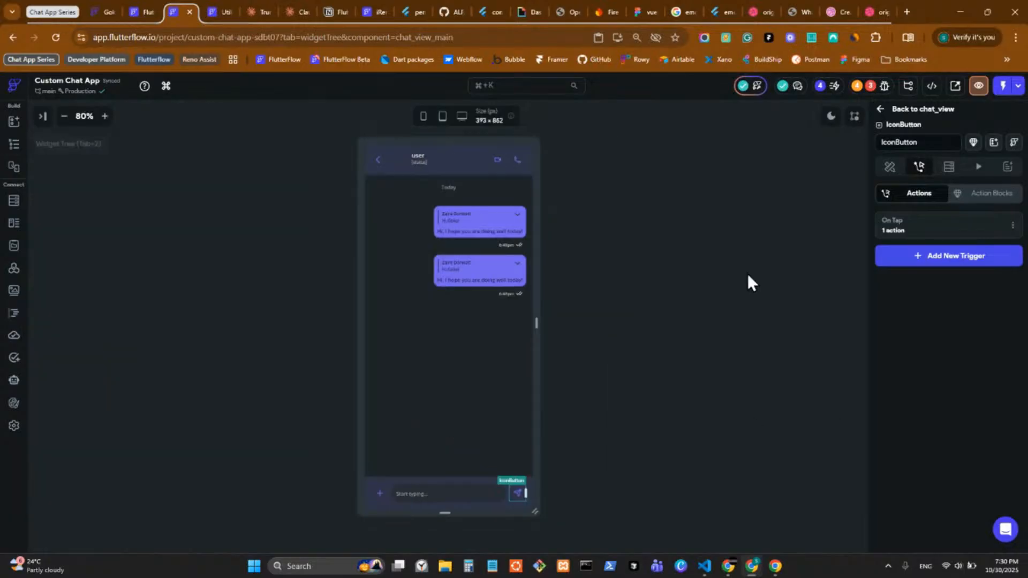
# Step: Reopen the send button's Create Document call and copy the participants' combineUsers variable
pyautogui.click(952, 232)
pyautogui.click(483, 386)
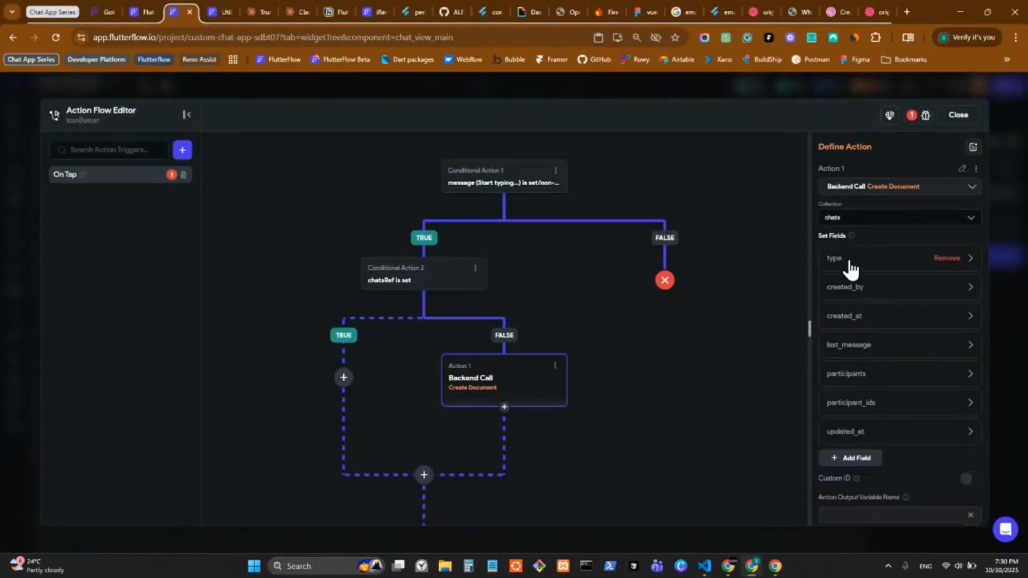
pyautogui.click(865, 402)
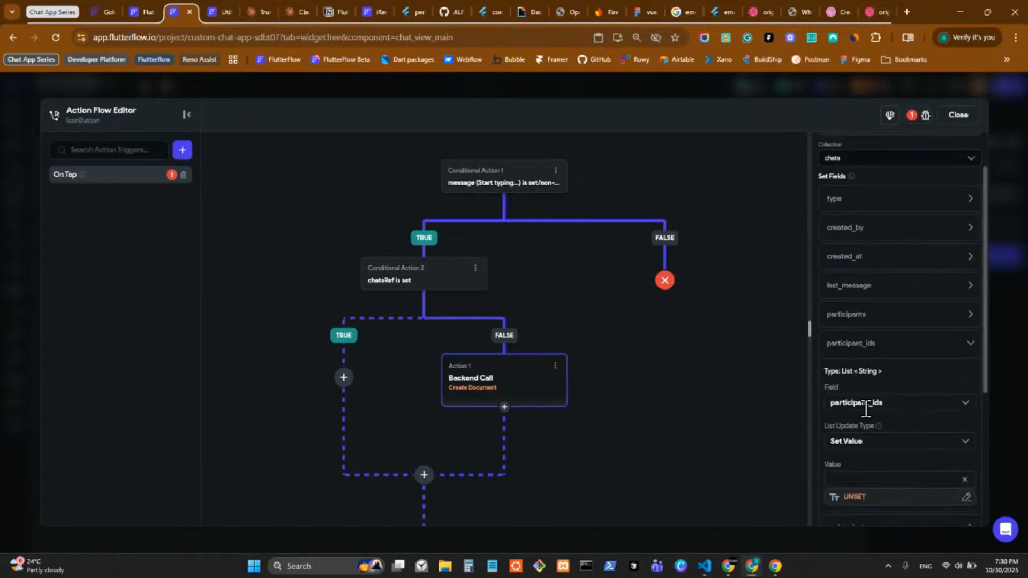
pyautogui.click(876, 346)
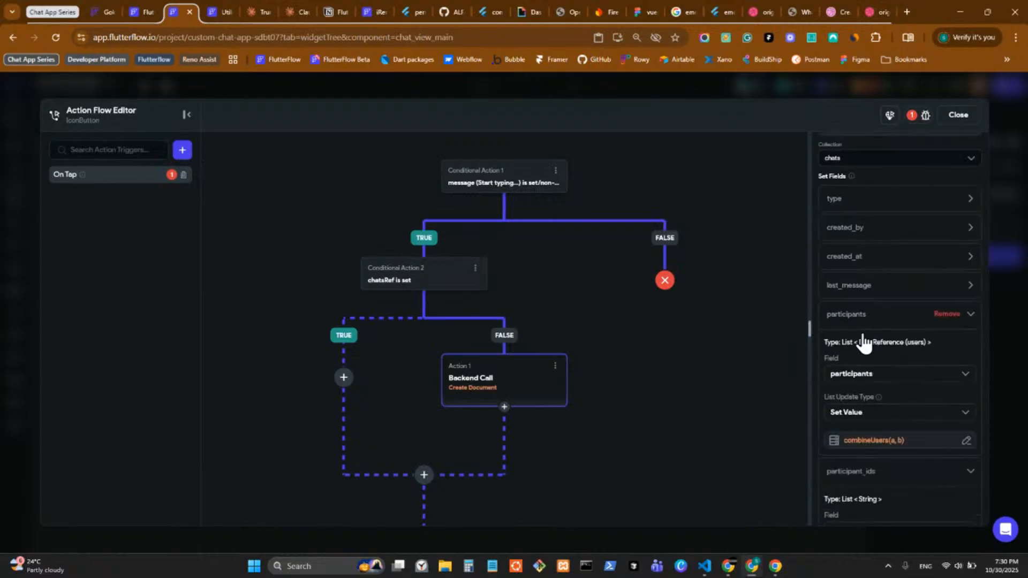
pyautogui.click(863, 447)
pyautogui.click(799, 336)
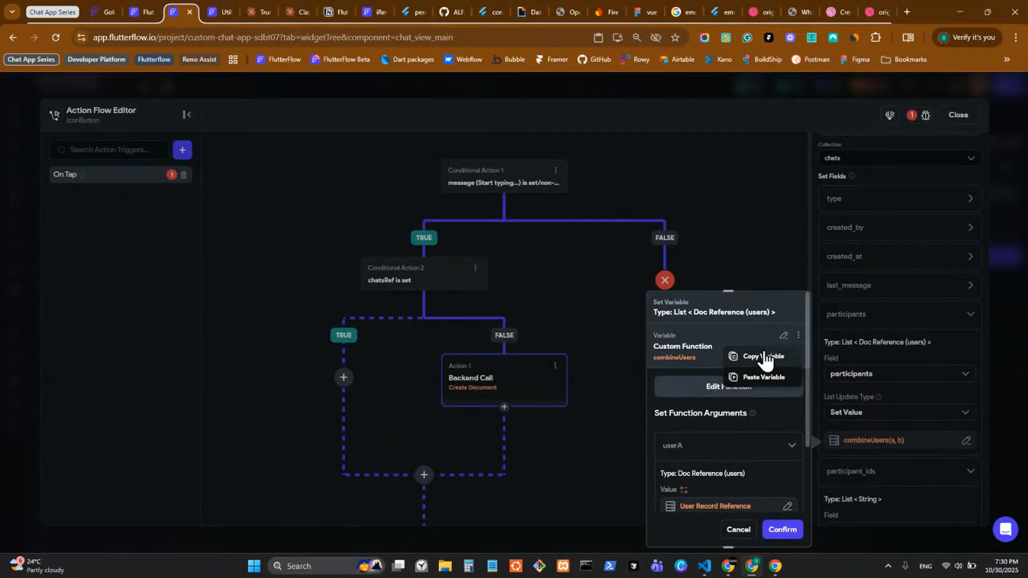
pyautogui.click(765, 356)
pyautogui.click(854, 369)
pyautogui.scroll(-6, 860, 423)
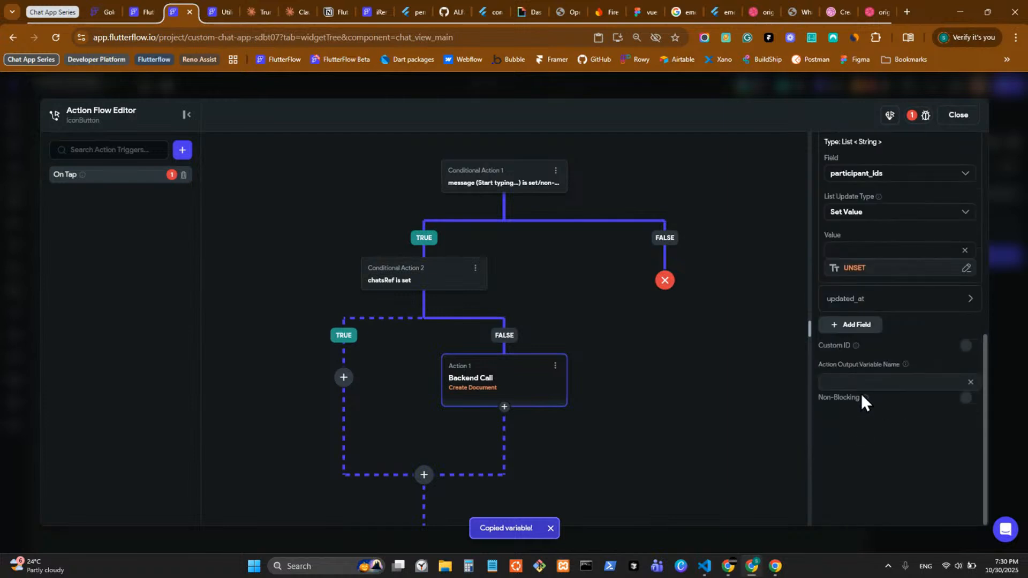
# Step: Set participant_ids to returnStrings with combineUsers(a, b) as its users argument
pyautogui.click(853, 270)
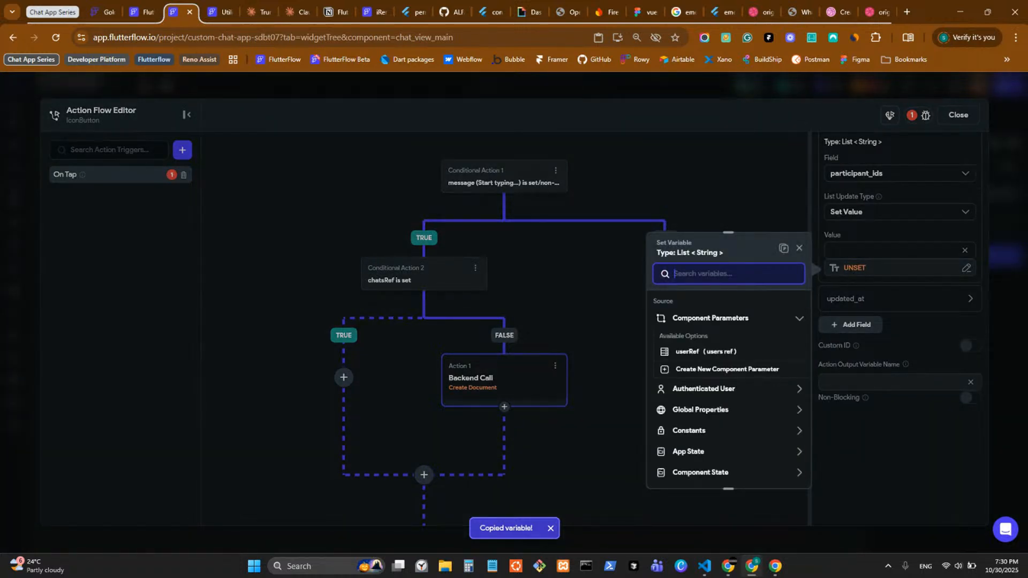
pyautogui.hotkey('alt', 'Tab')
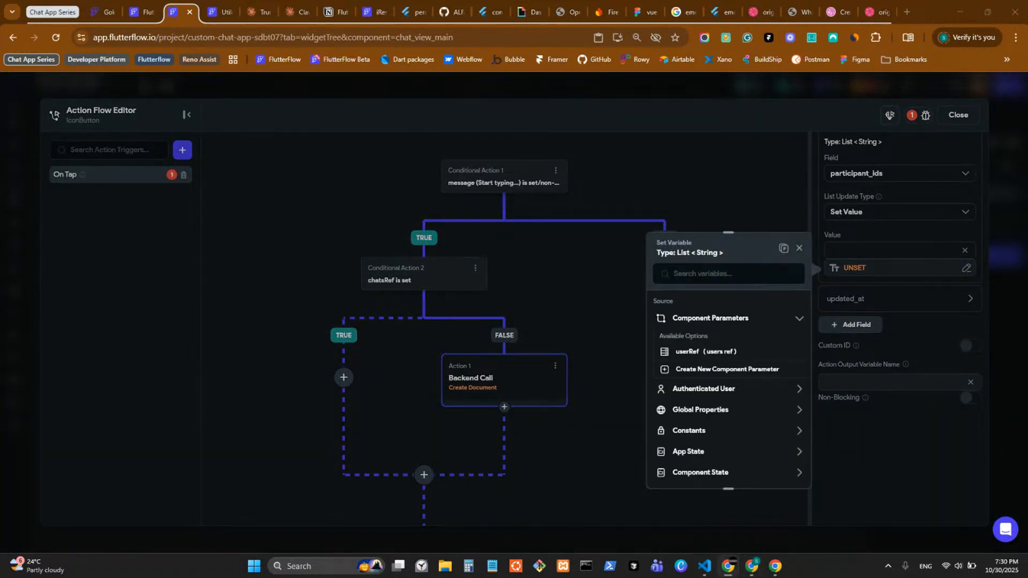
pyautogui.scroll(-2, 712, 387)
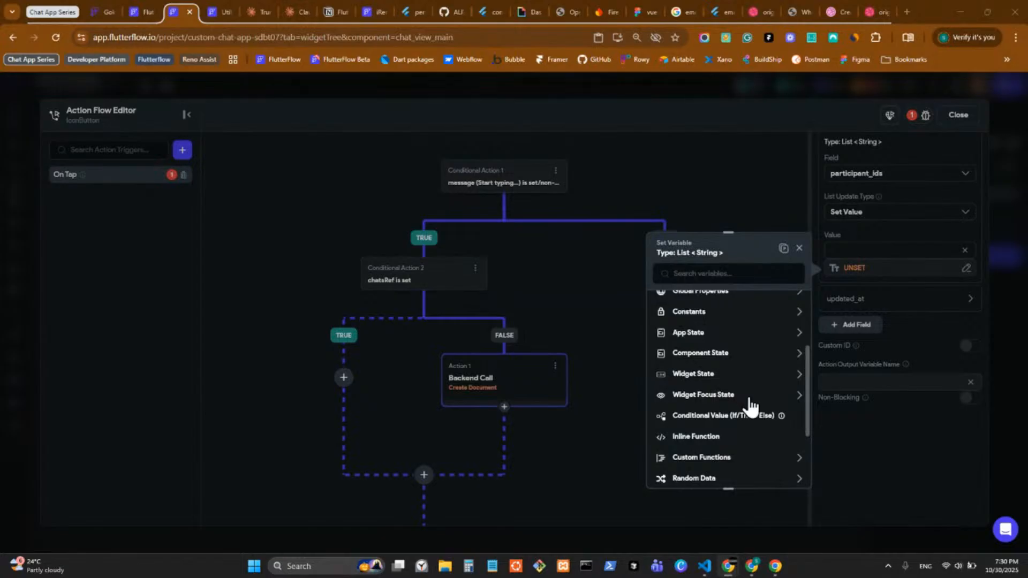
pyautogui.scroll(-1, 752, 410)
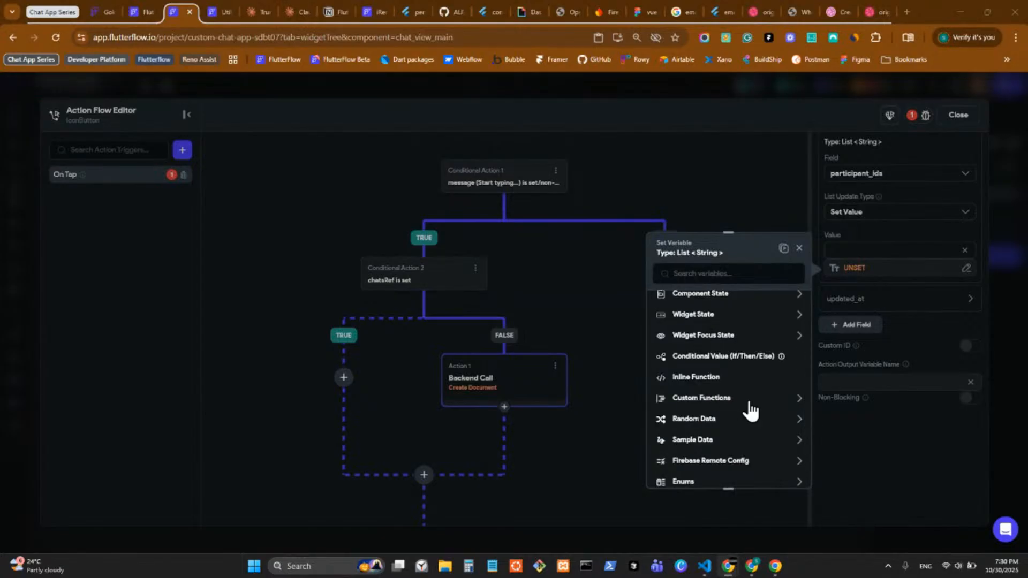
pyautogui.click(749, 405)
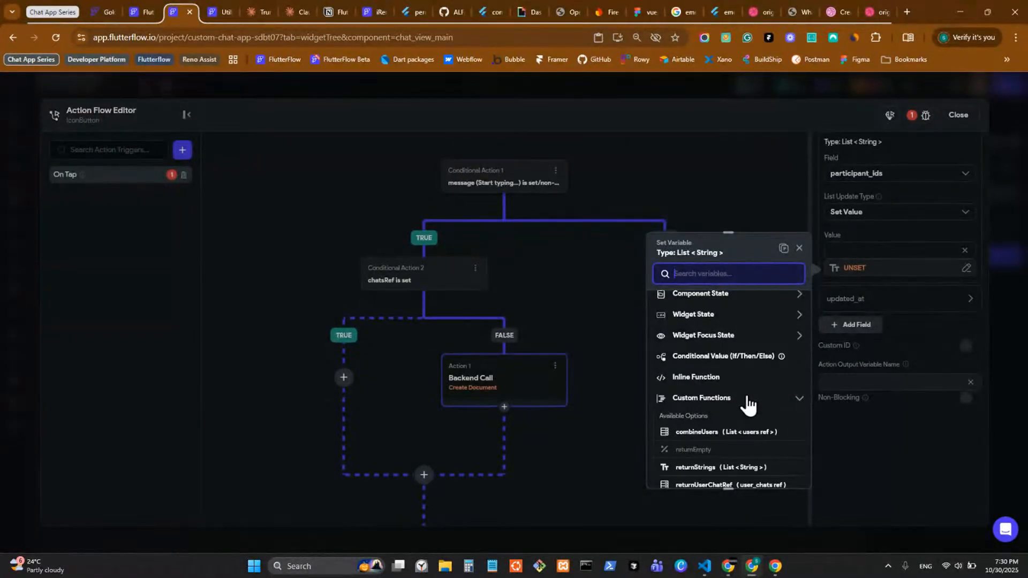
pyautogui.scroll(-1, 748, 405)
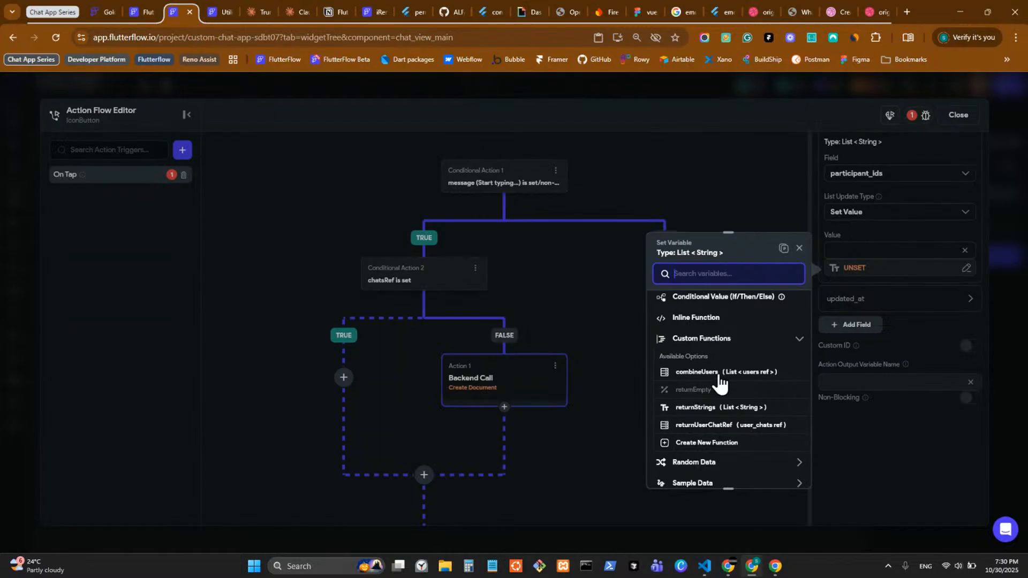
pyautogui.click(702, 408)
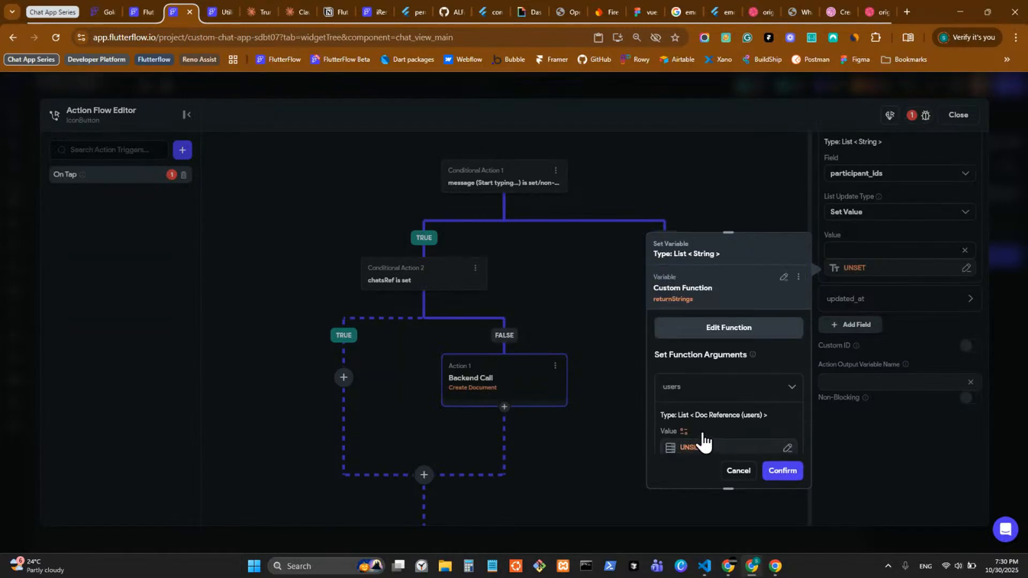
pyautogui.scroll(-1, 705, 443)
pyautogui.click(704, 388)
pyautogui.click(621, 311)
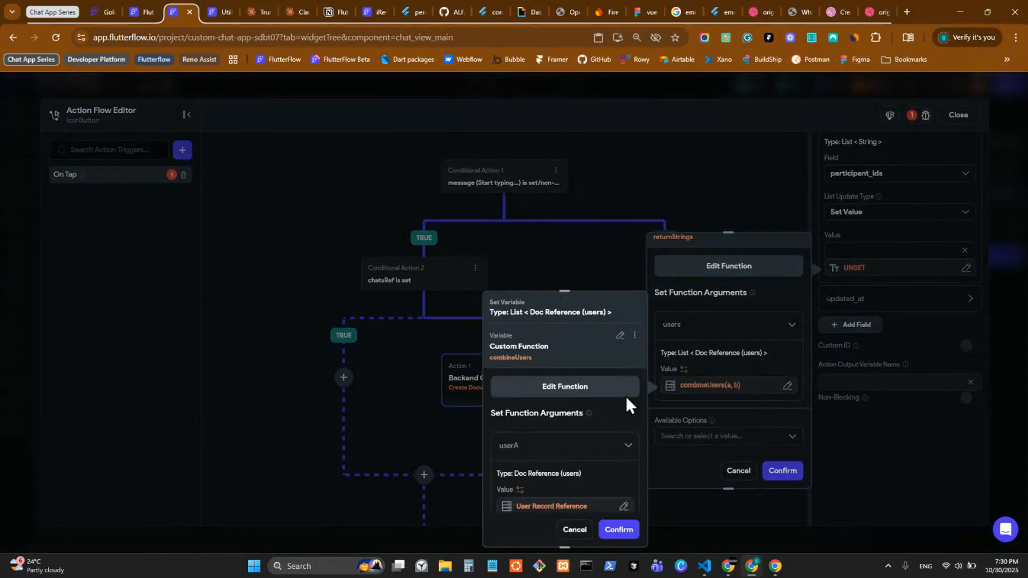
pyautogui.click(618, 530)
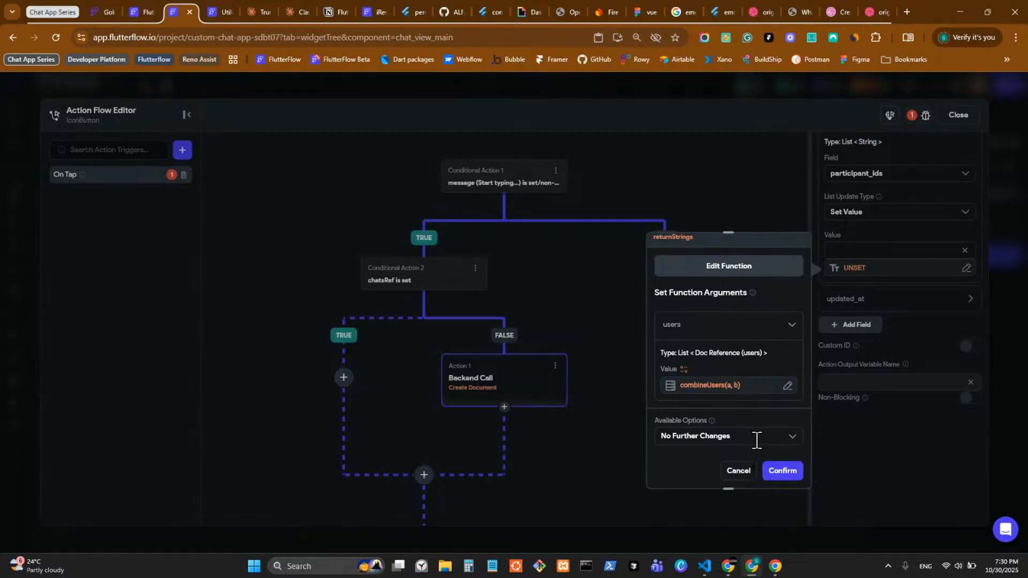
pyautogui.click(786, 474)
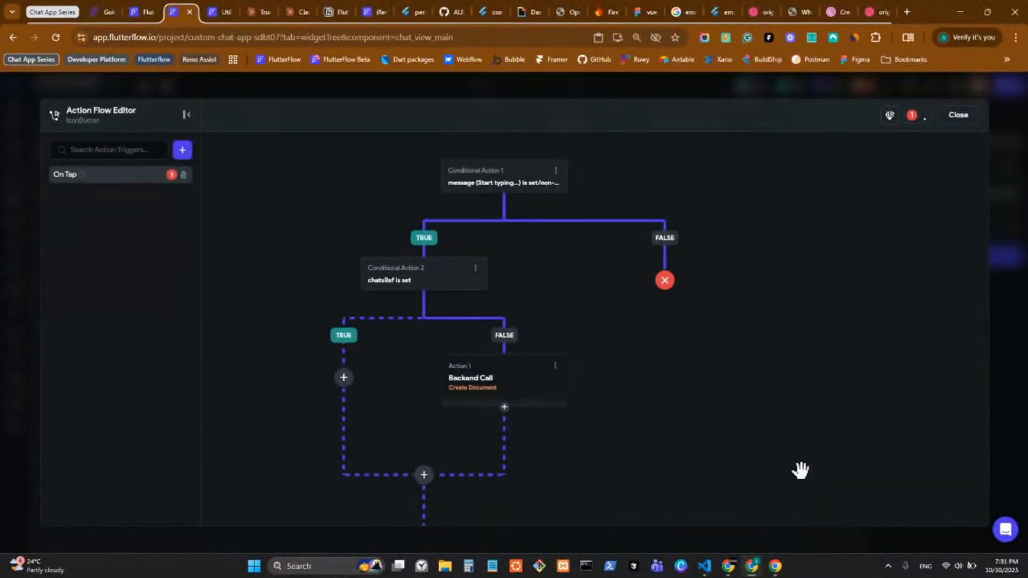
# Step: Set the Create Document updated_at field to Global Properties > Current Time
pyautogui.click(590, 390)
pyautogui.scroll(-4, 889, 395)
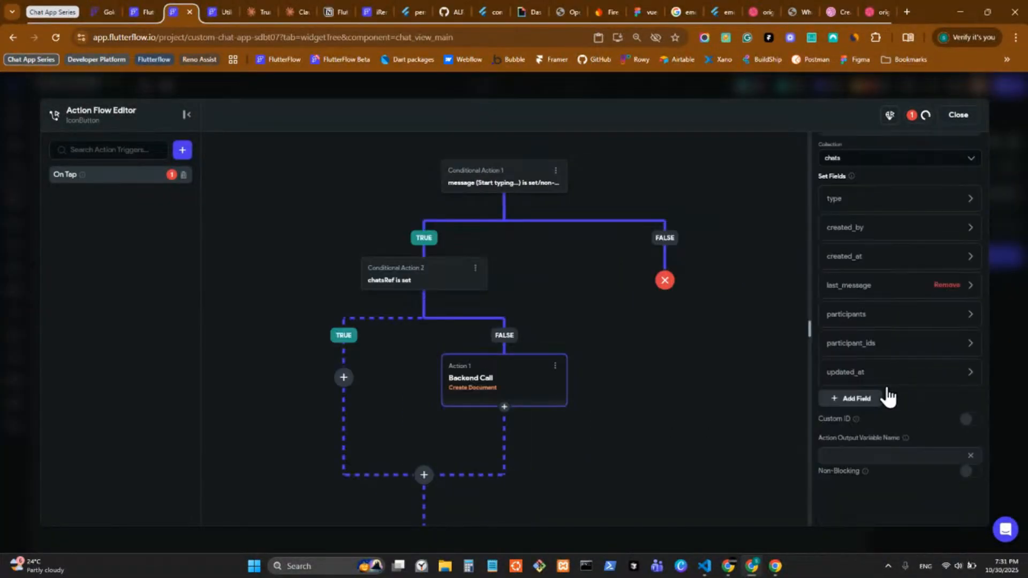
pyautogui.click(857, 303)
pyautogui.scroll(-3, 859, 310)
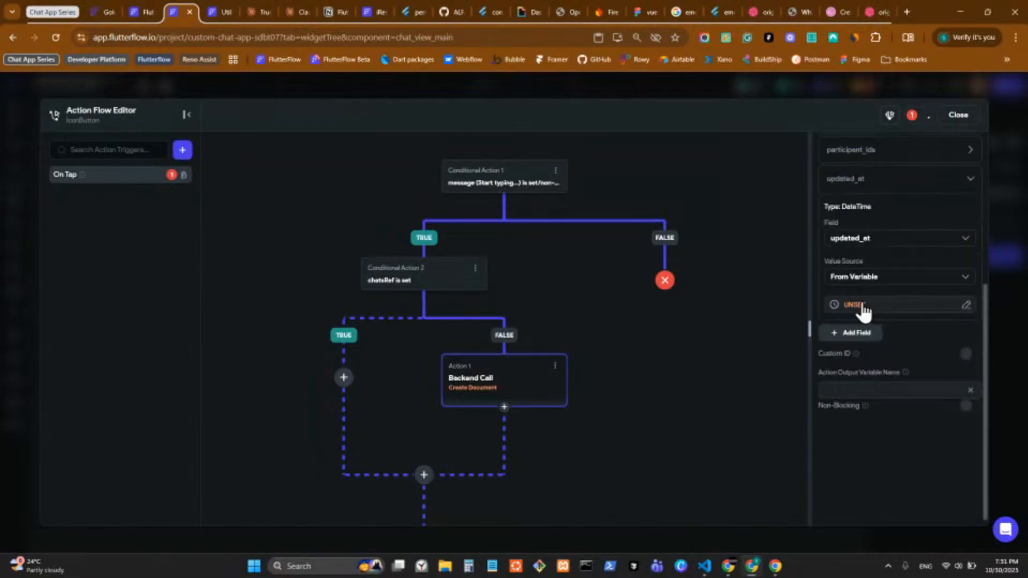
pyautogui.click(856, 306)
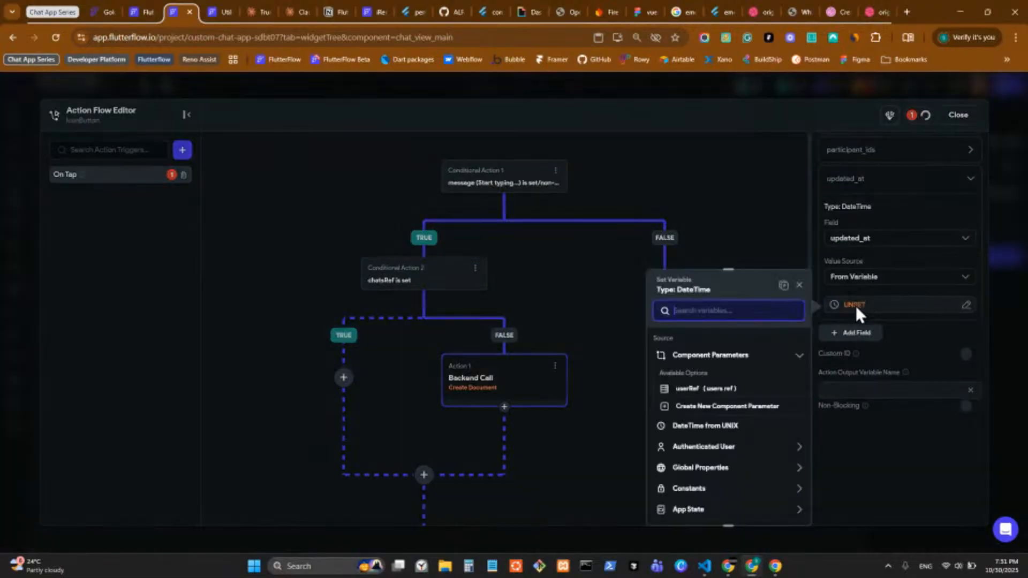
pyautogui.click(710, 471)
pyautogui.scroll(-3, 710, 474)
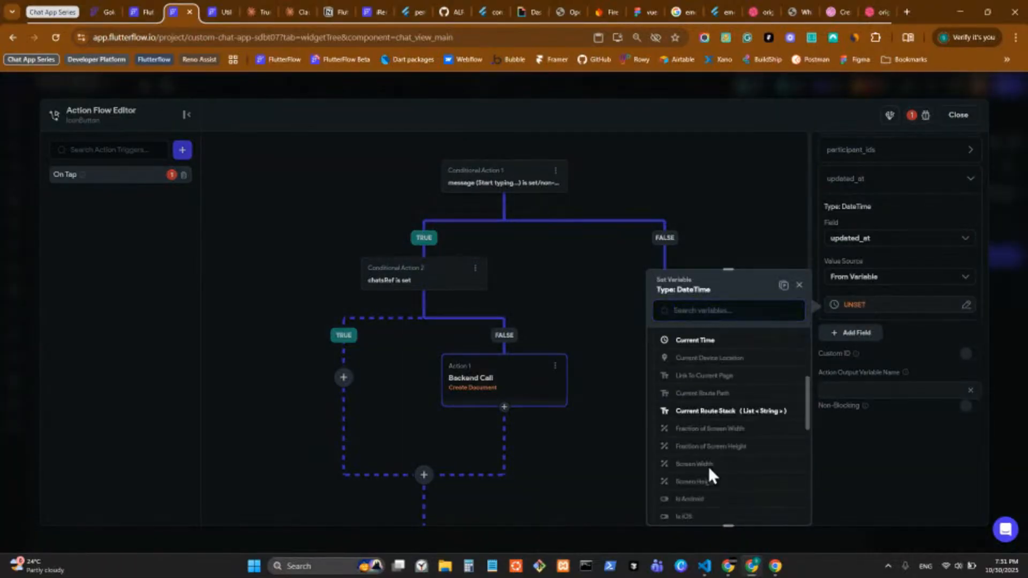
pyautogui.click(704, 343)
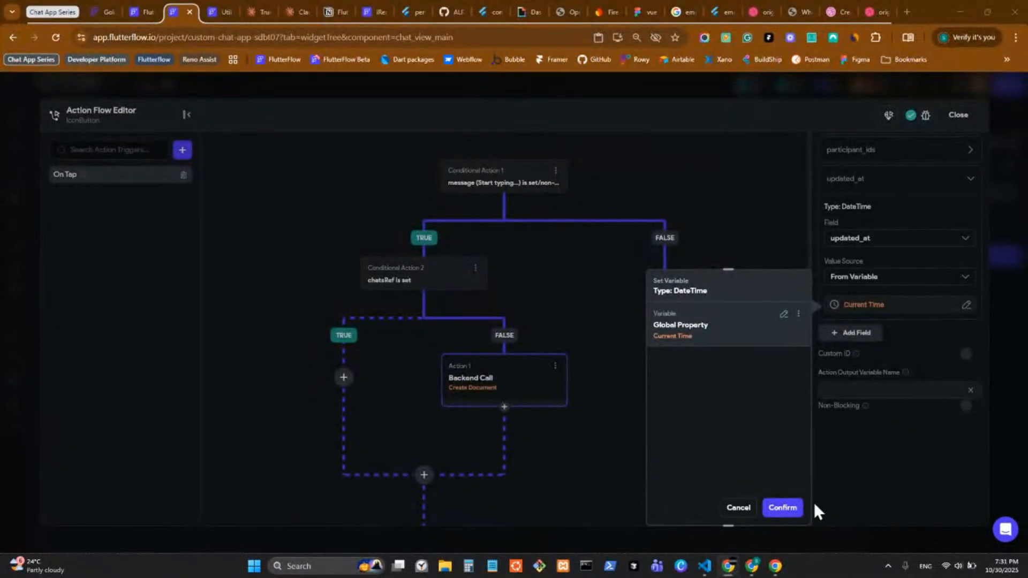
pyautogui.click(783, 508)
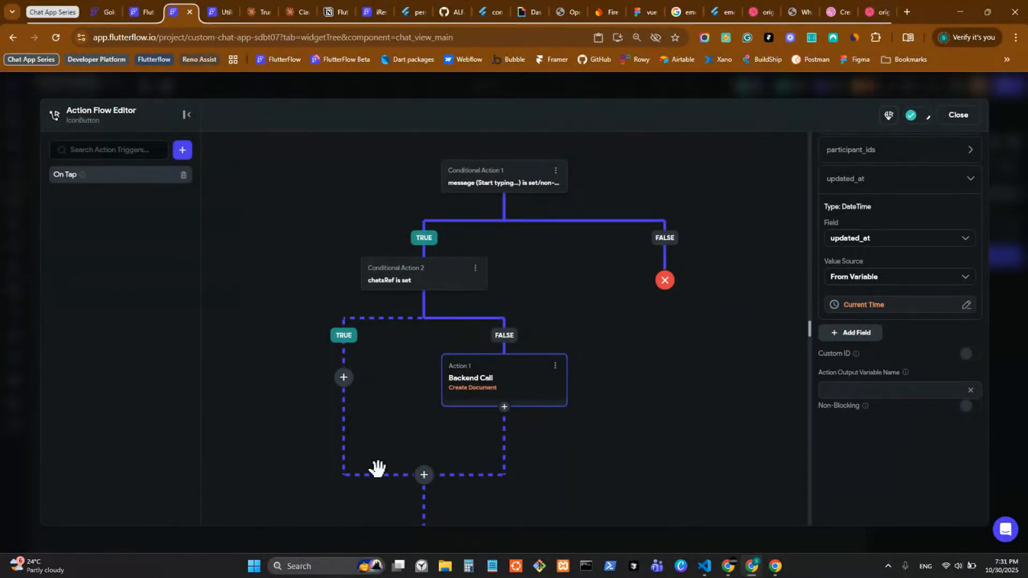
# Step: Name the action's output variable chatDoc
pyautogui.click(866, 388)
pyautogui.write('chat')
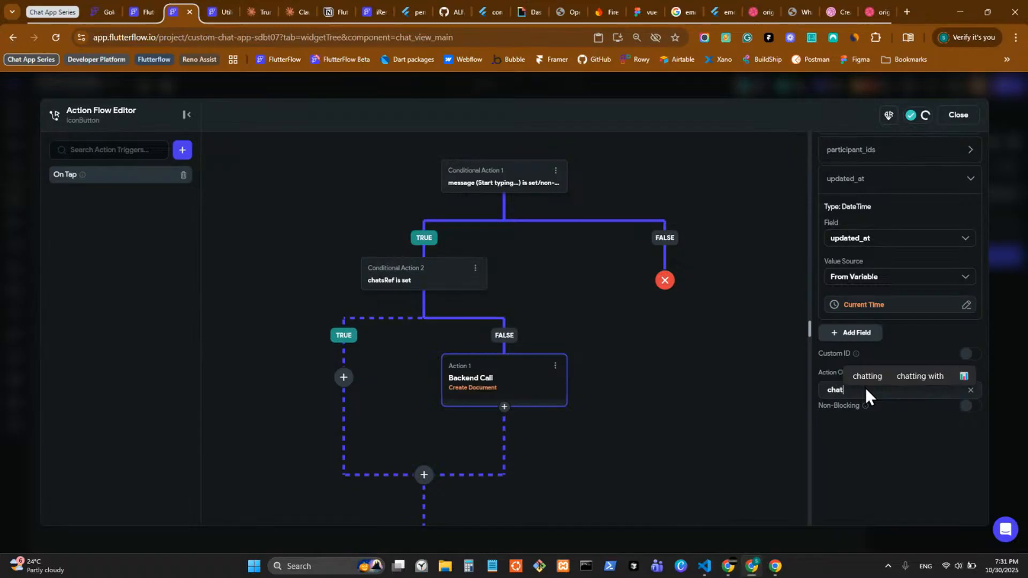
pyautogui.write('Dc')
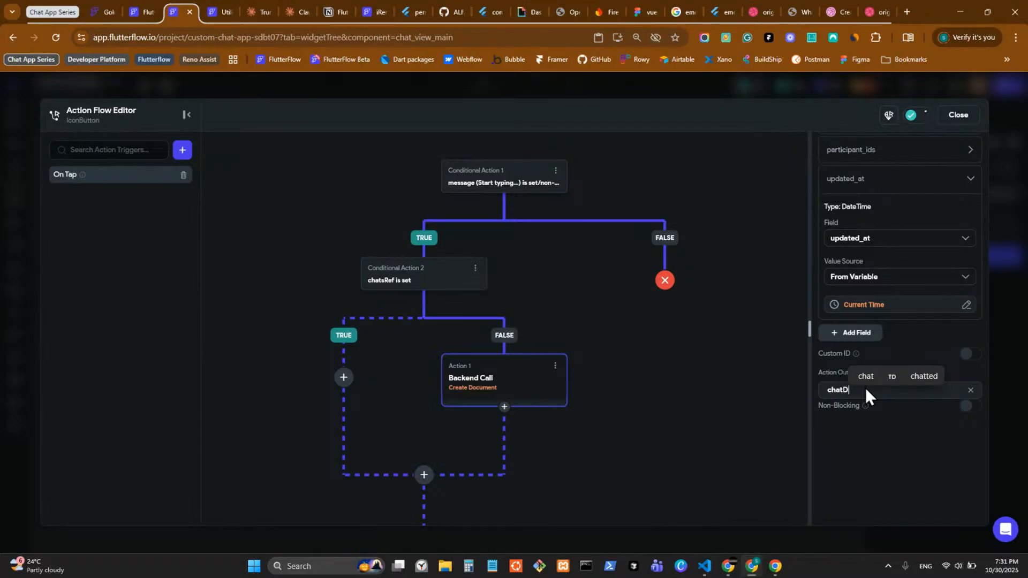
pyautogui.press('BackSpace')
pyautogui.press('BackSpace')
pyautogui.write('Doc')
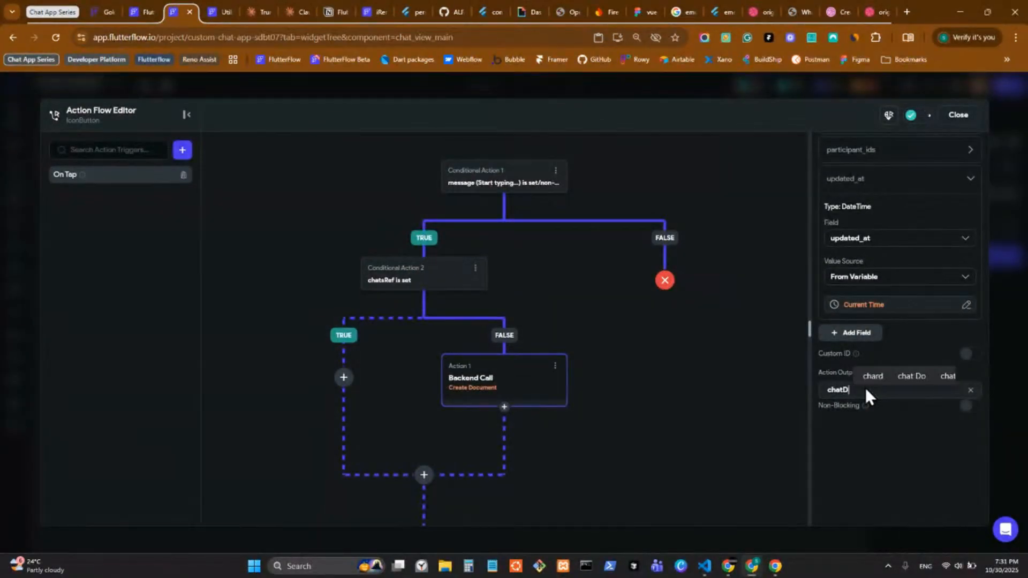
# Step: Add a second action after Create Document of type Update Component State
pyautogui.click(504, 408)
pyautogui.click(526, 435)
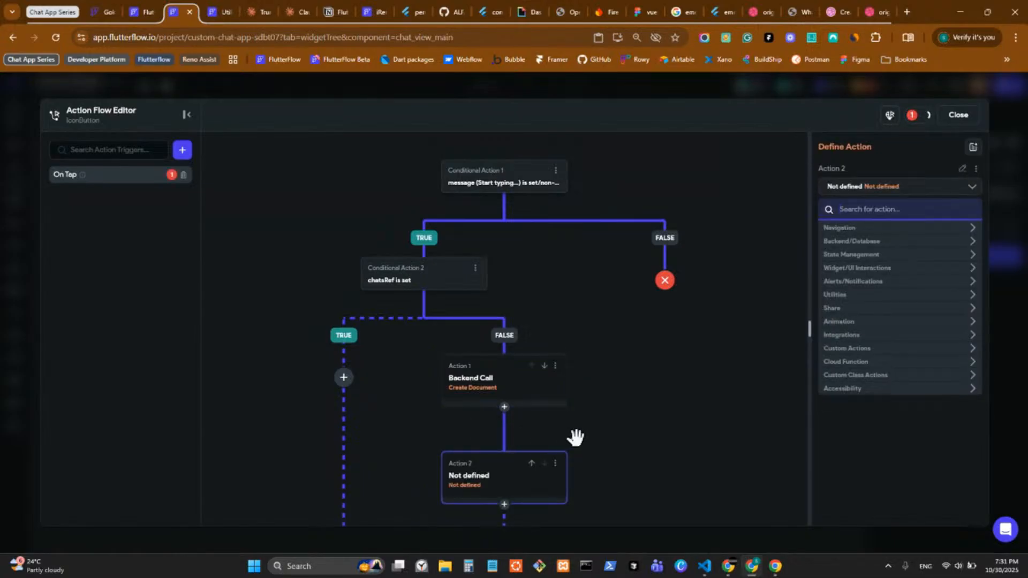
pyautogui.scroll(-3, 579, 321)
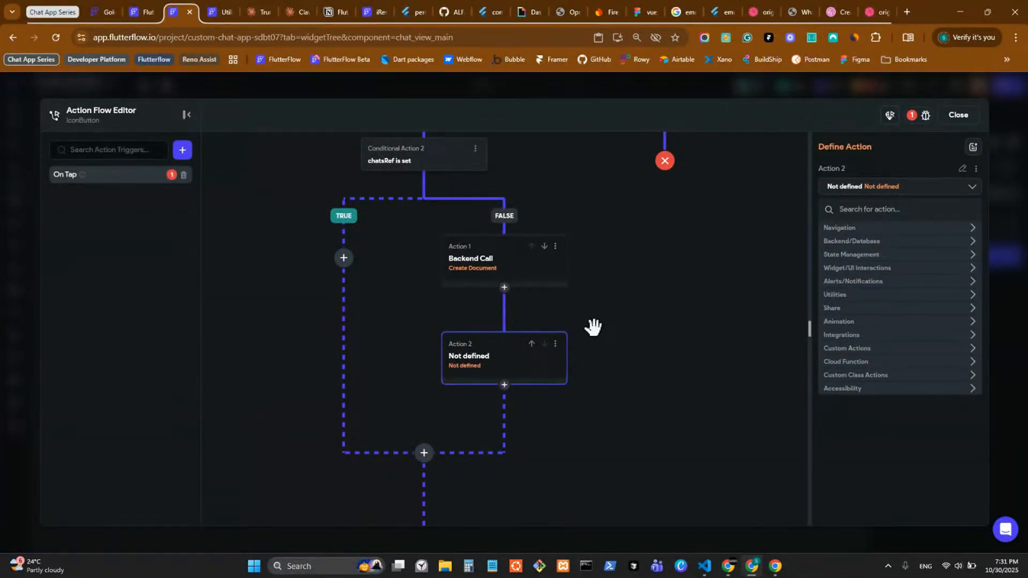
pyautogui.click(875, 242)
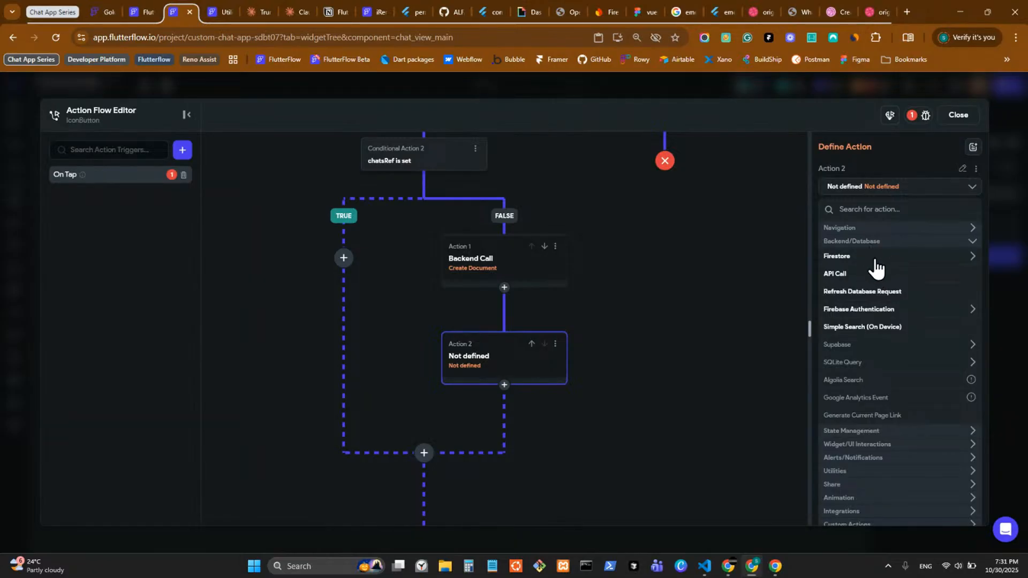
pyautogui.click(880, 230)
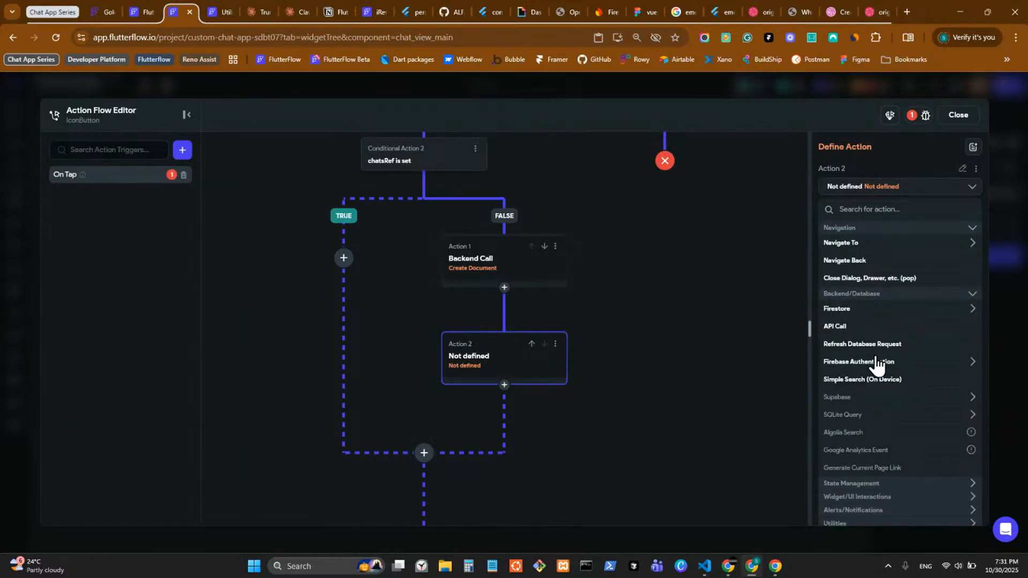
pyautogui.click(874, 294)
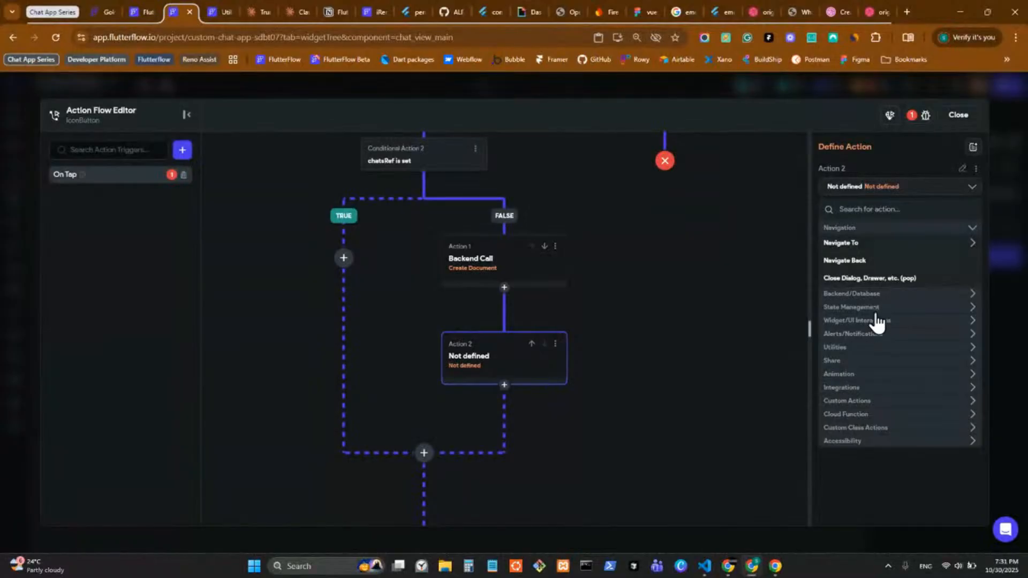
pyautogui.click(877, 310)
pyautogui.click(876, 342)
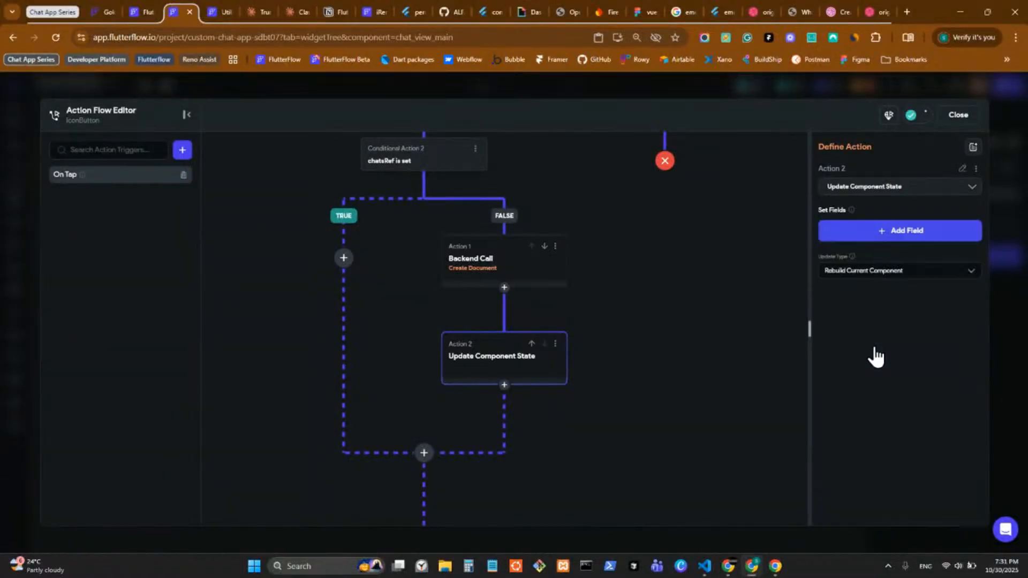
# Step: Add the chatsRef field and set its value to the chatDoc action output's Reference
pyautogui.click(880, 240)
pyautogui.click(517, 264)
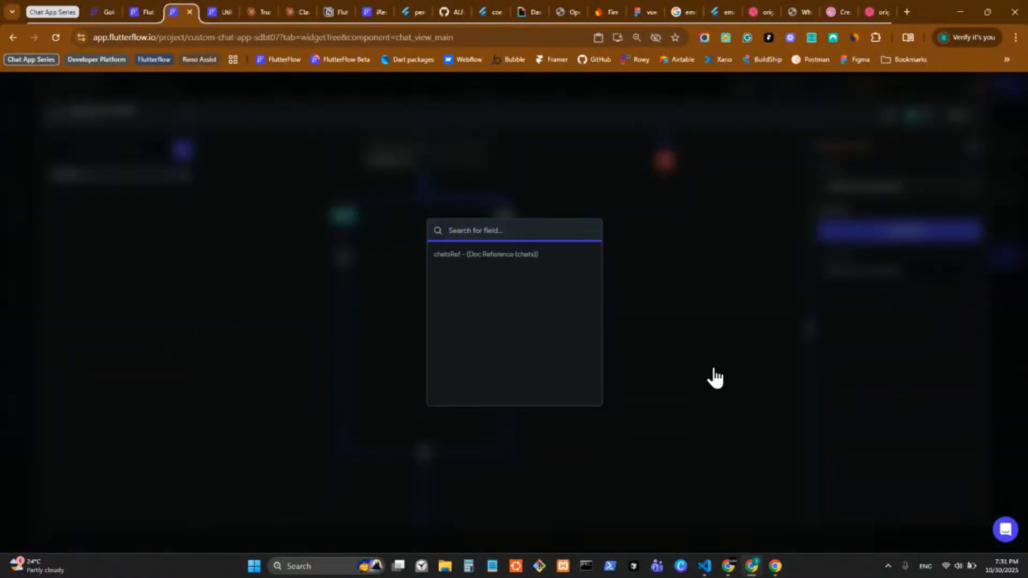
pyautogui.click(876, 279)
pyautogui.click(874, 321)
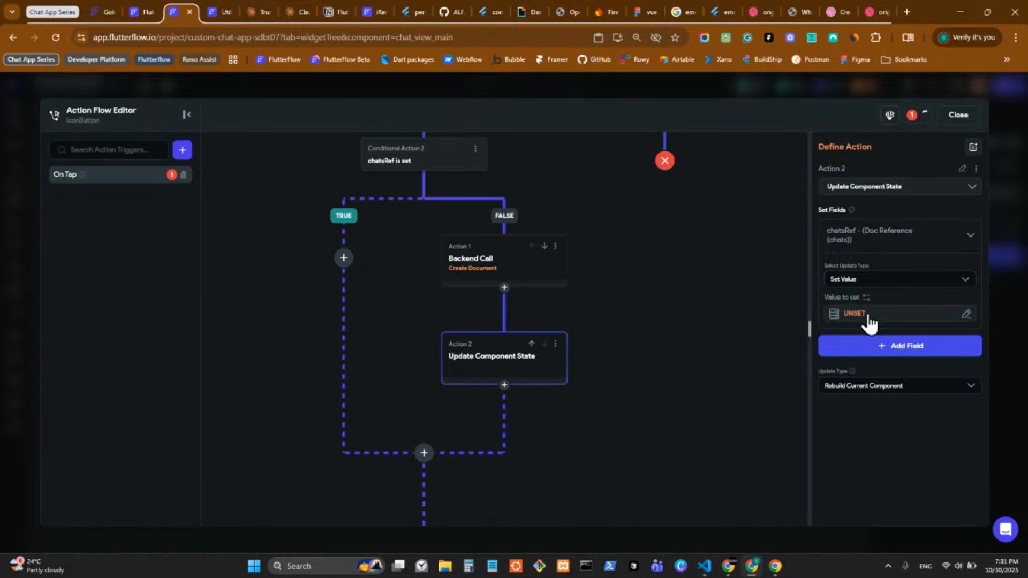
pyautogui.click(870, 316)
pyautogui.scroll(-3, 736, 449)
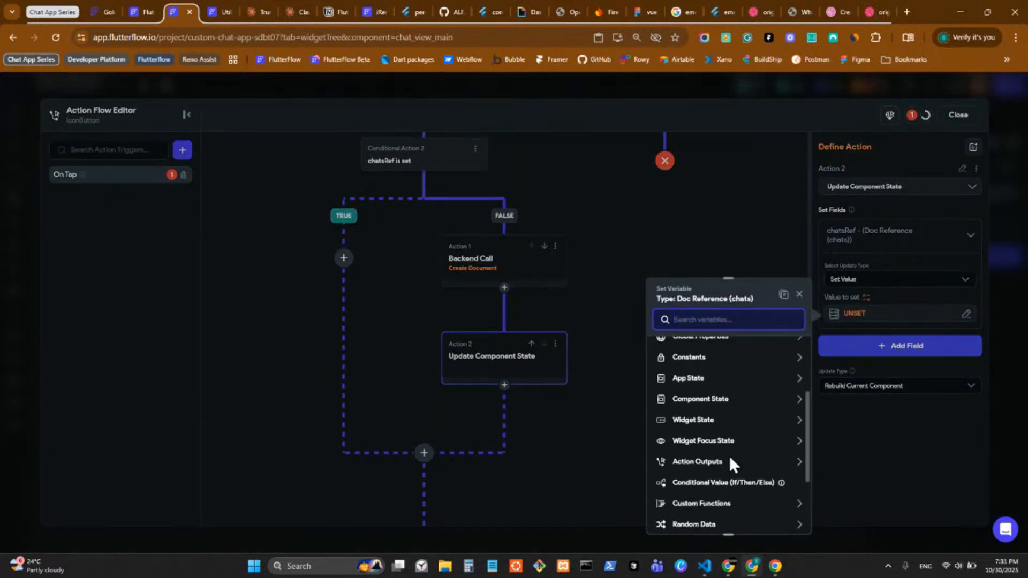
pyautogui.click(724, 464)
pyautogui.scroll(-1, 724, 466)
pyautogui.click(720, 440)
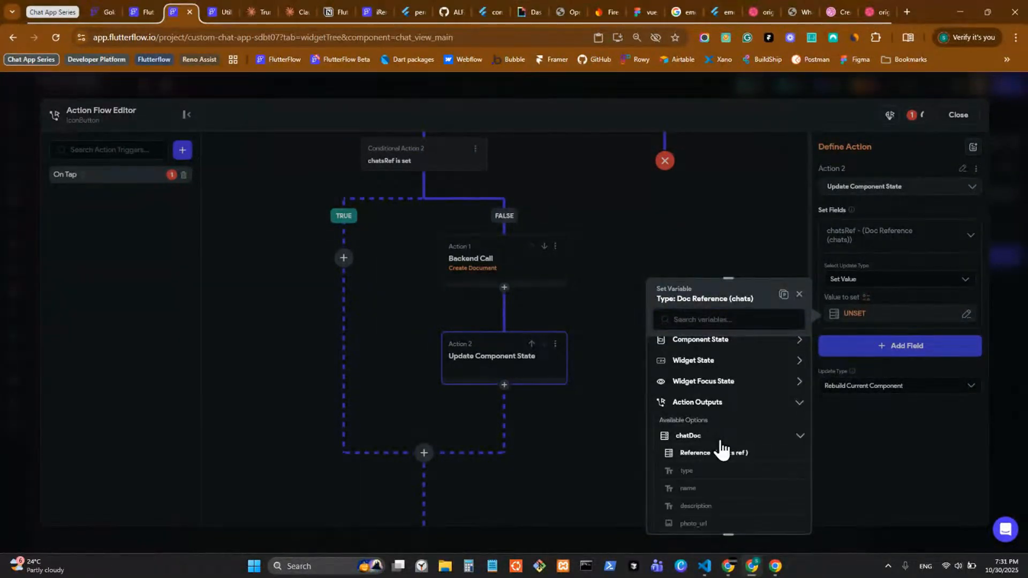
pyautogui.click(718, 459)
pyautogui.click(782, 517)
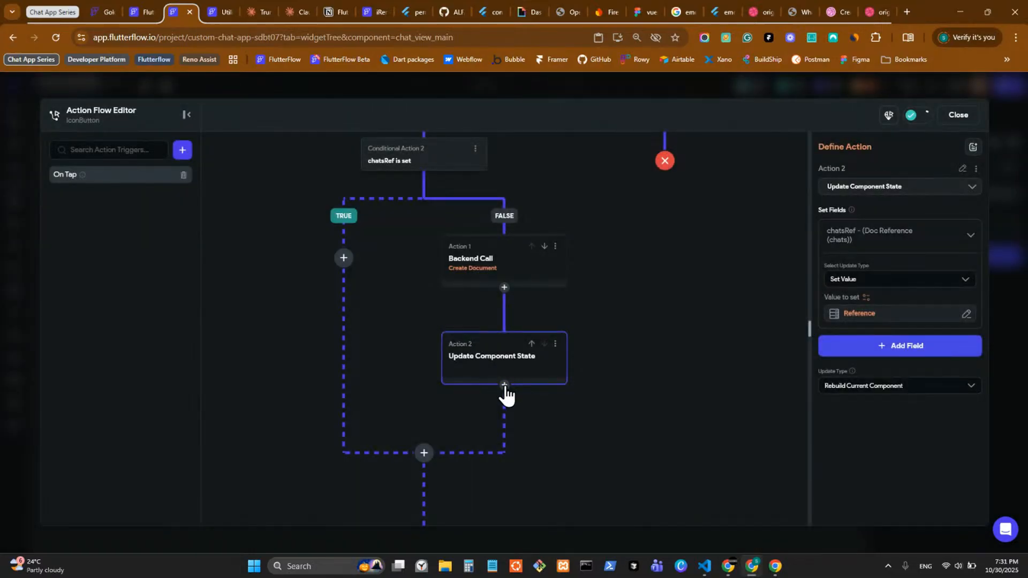
pyautogui.click(504, 385)
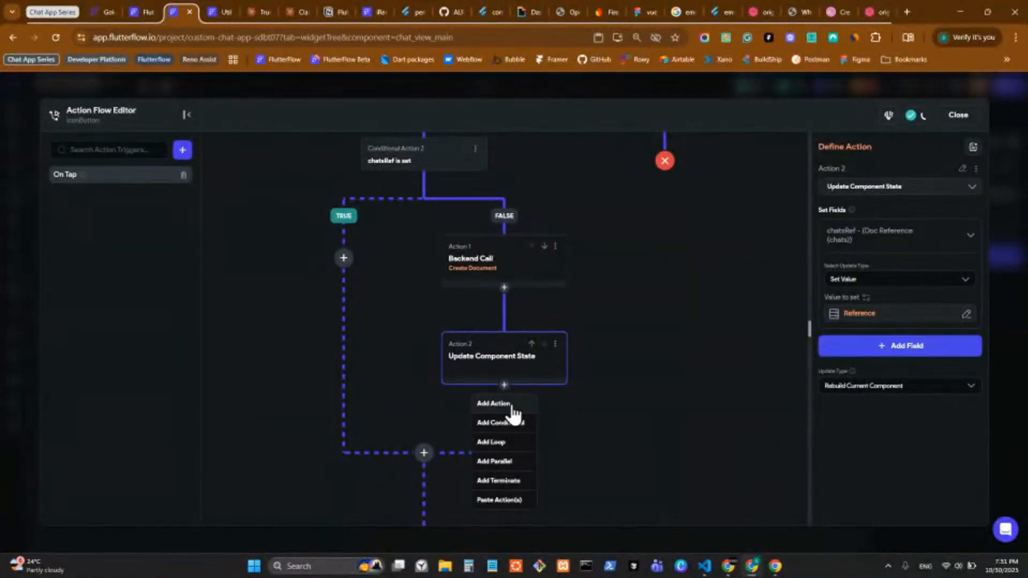
# Step: Add a third action, Clear Text Fields/Pin Codes, that clears the message field
pyautogui.press('Return')
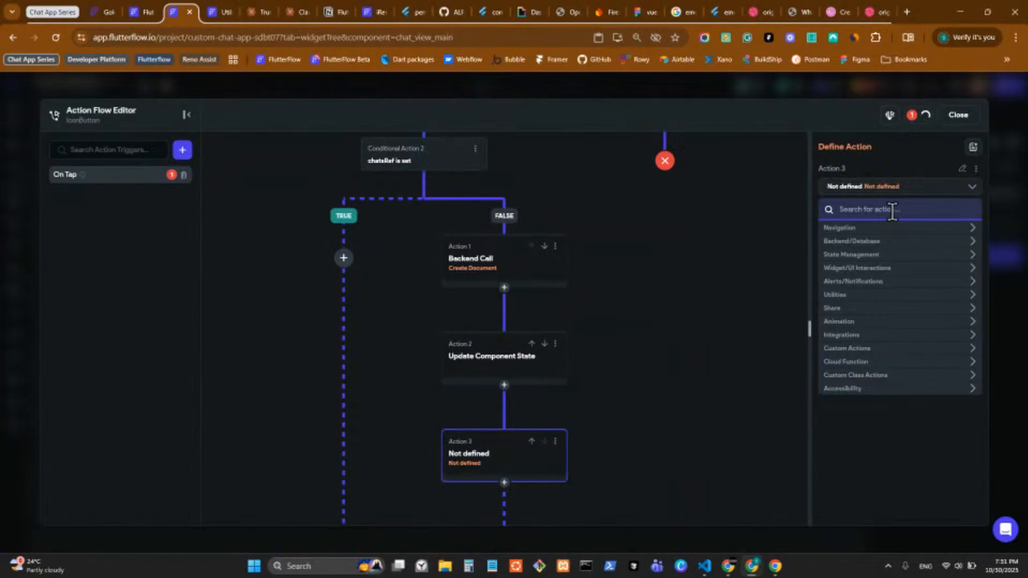
pyautogui.write('clear')
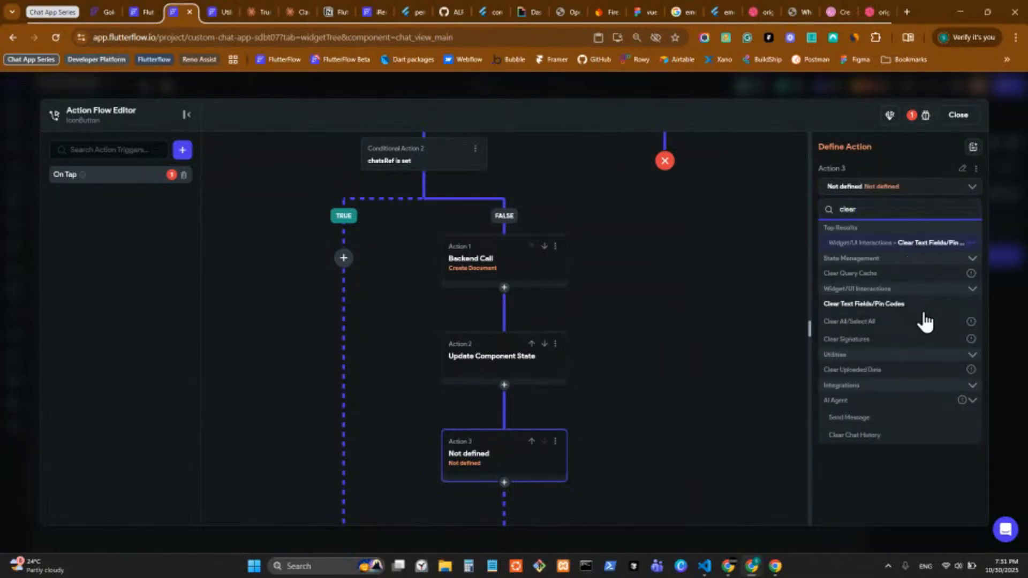
pyautogui.click(863, 244)
pyautogui.click(824, 224)
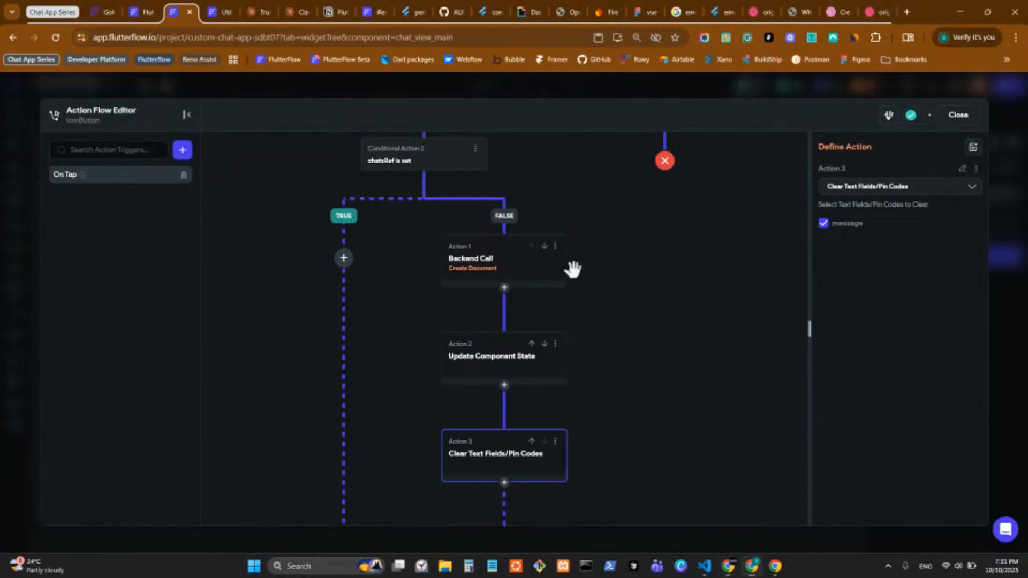
pyautogui.scroll(-1, 568, 265)
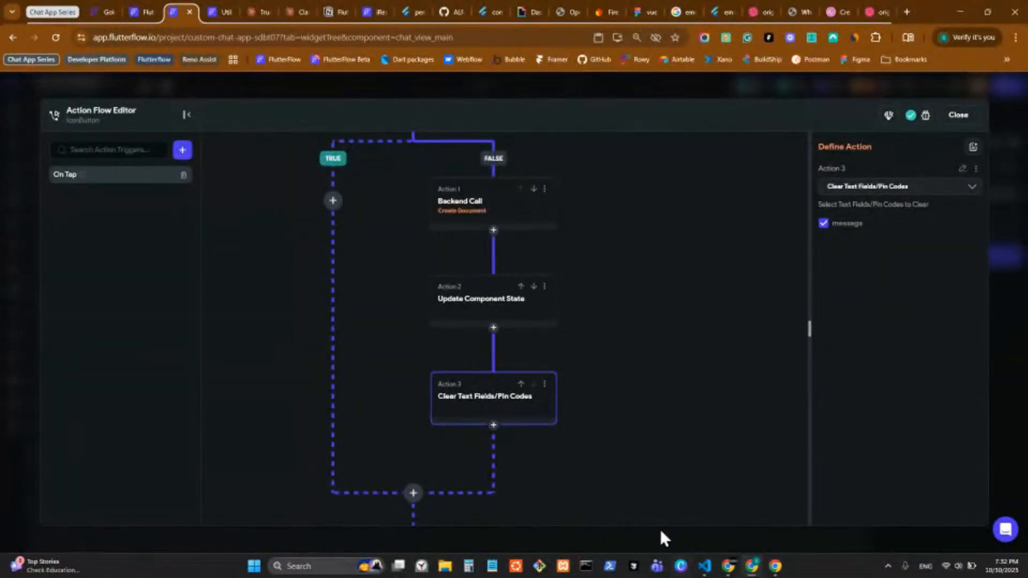
# Step: Add a Terminate step after clearing the field and bring the chatsRef condition into view
pyautogui.click(493, 426)
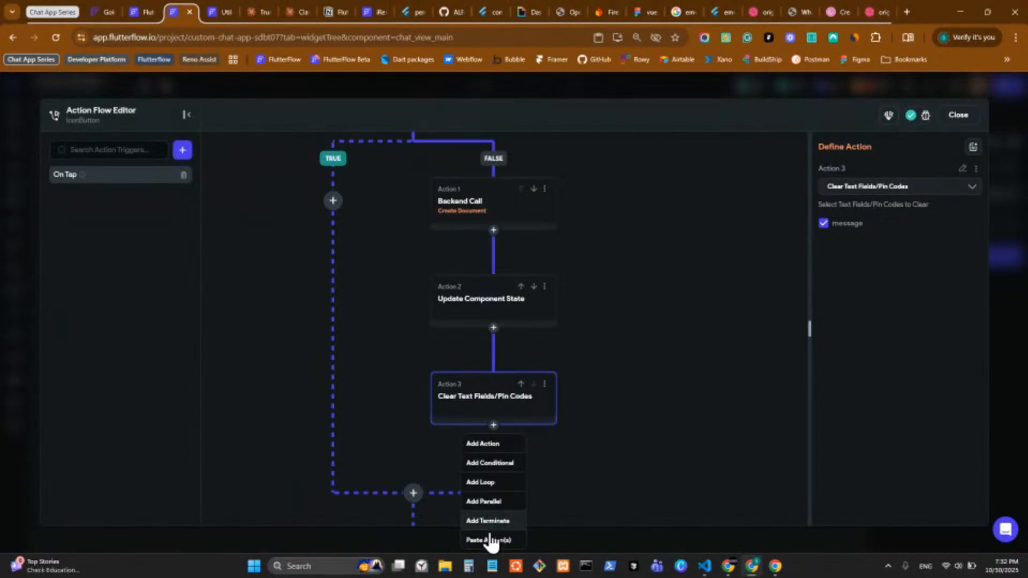
pyautogui.click(489, 523)
pyautogui.scroll(2, 621, 348)
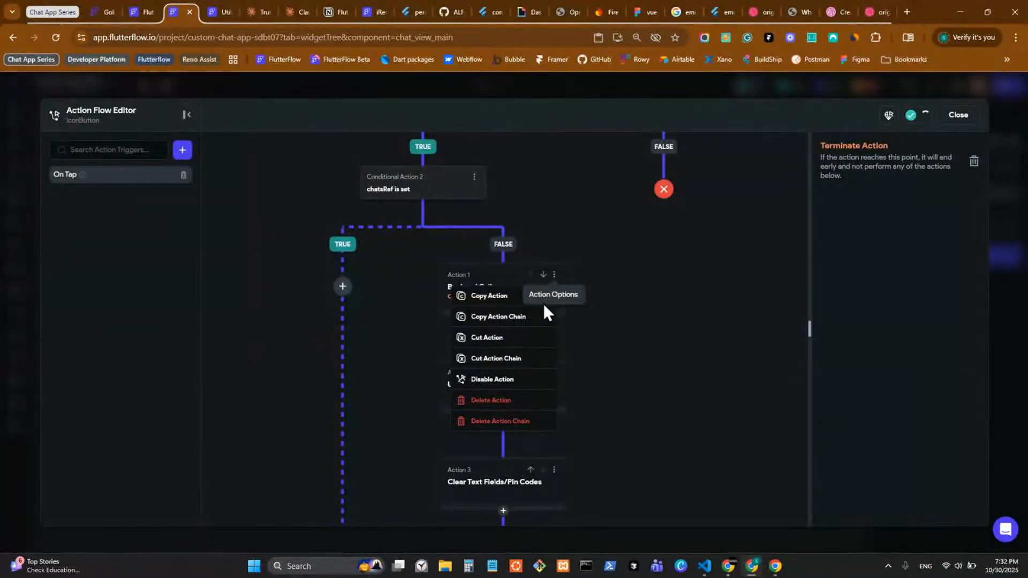
pyautogui.click(675, 316)
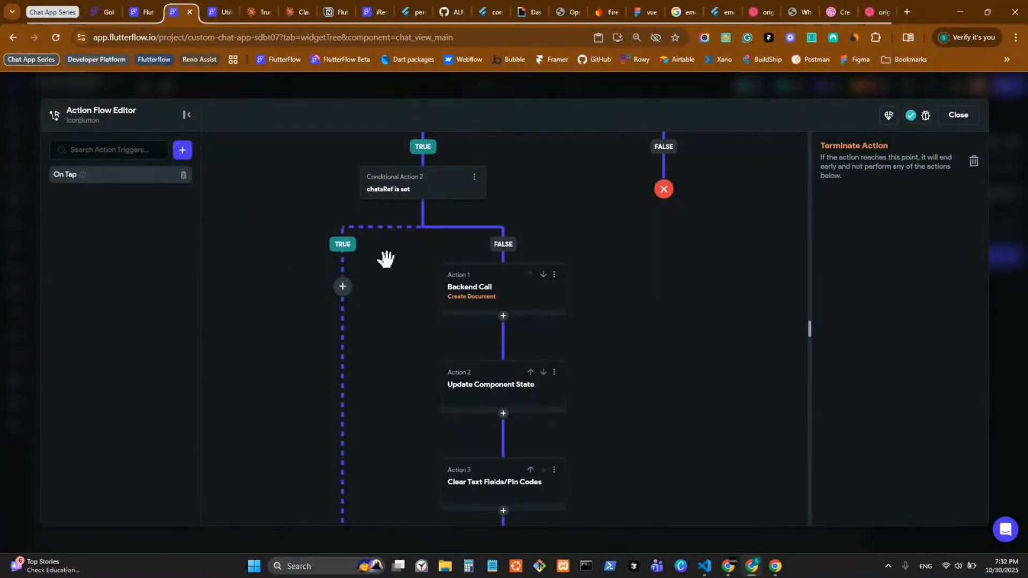
pyautogui.moveTo(378, 260); pyautogui.dragTo(405, 279)
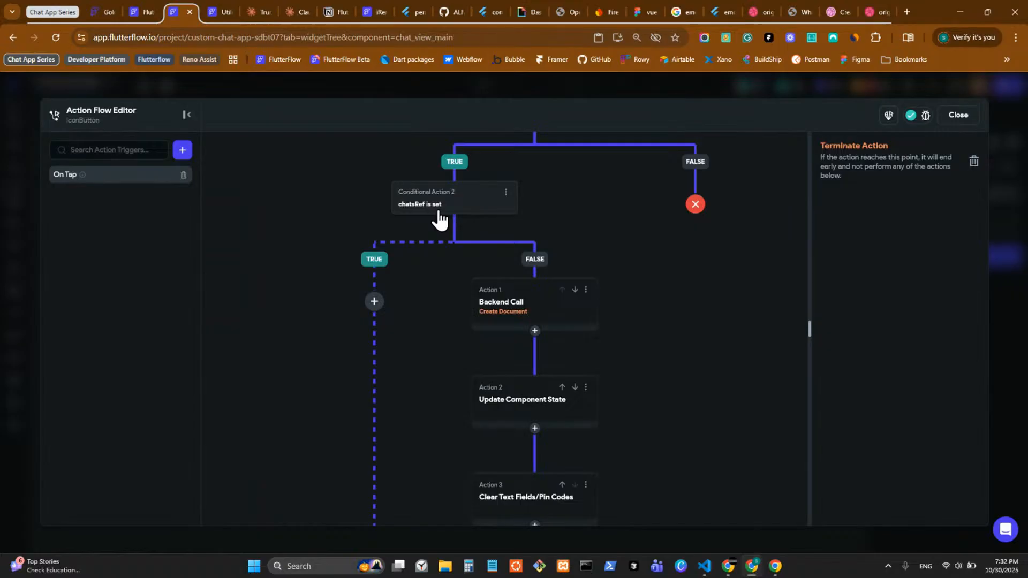
# Step: Add a Firestore Create Document action on the TRUE branch targeting the messages collection
pyautogui.click(374, 304)
pyautogui.click(378, 301)
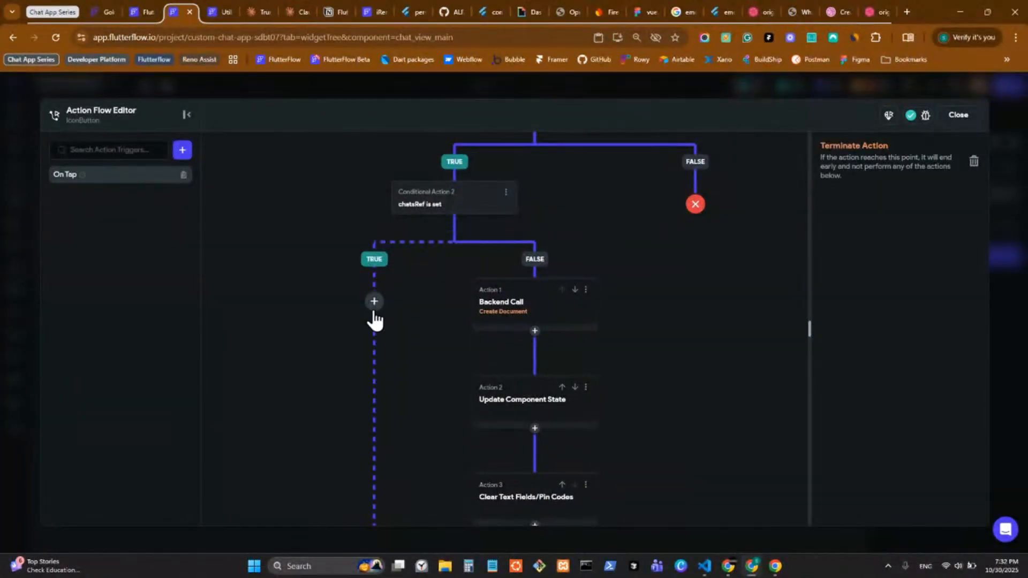
pyautogui.click(373, 309)
pyautogui.click(375, 326)
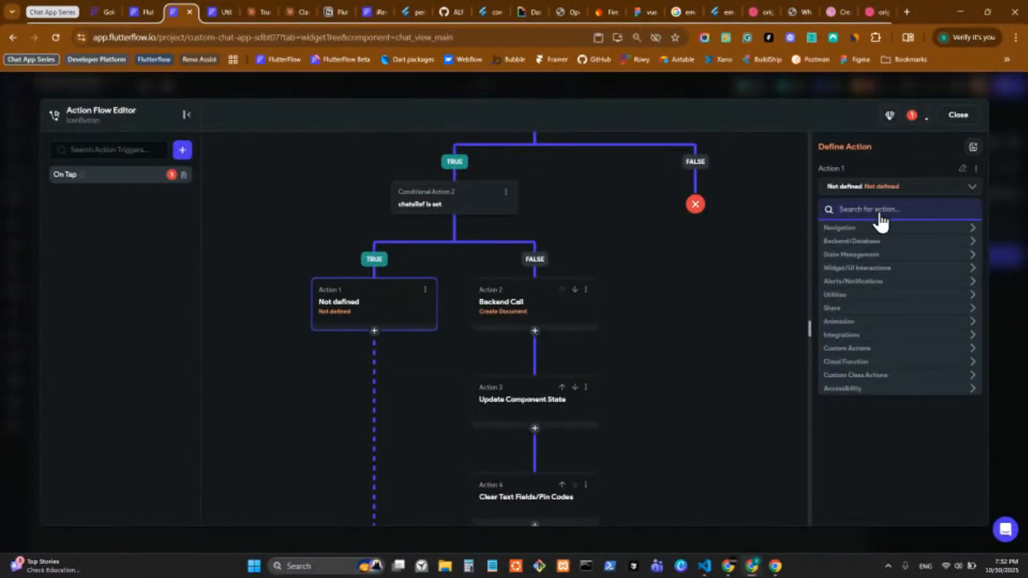
pyautogui.click(874, 244)
pyautogui.click(873, 258)
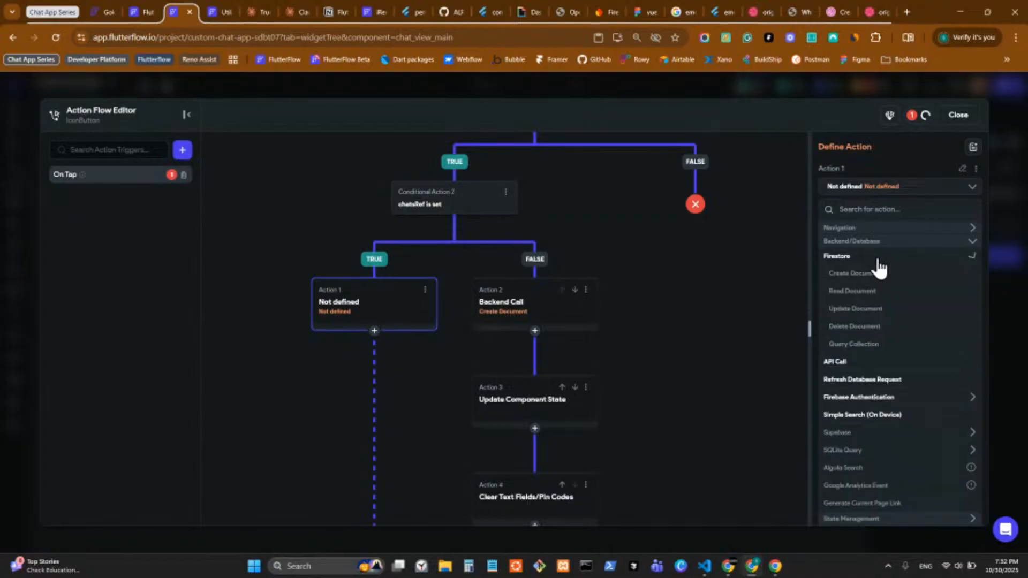
pyautogui.click(871, 273)
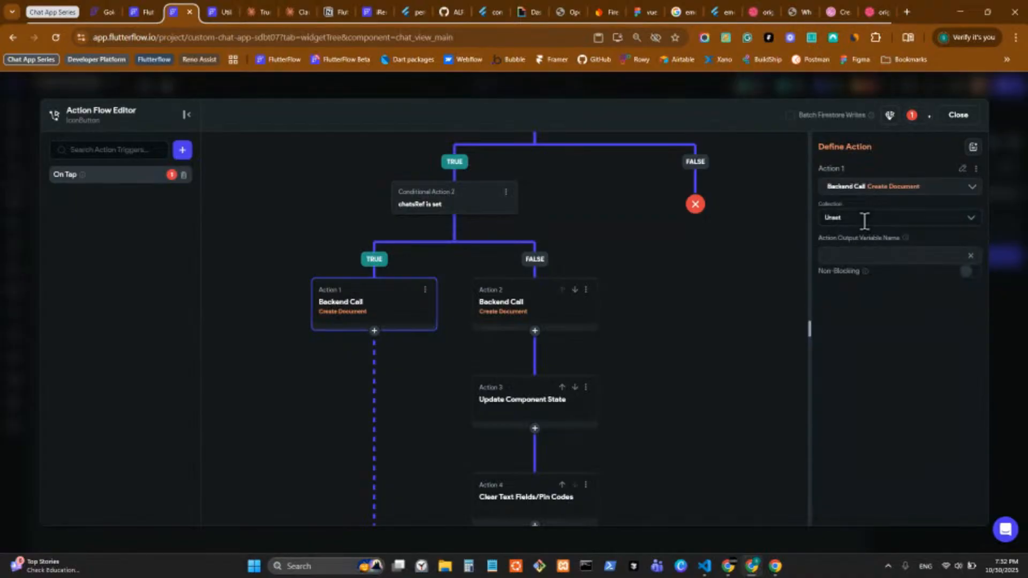
pyautogui.click(865, 218)
pyautogui.click(872, 280)
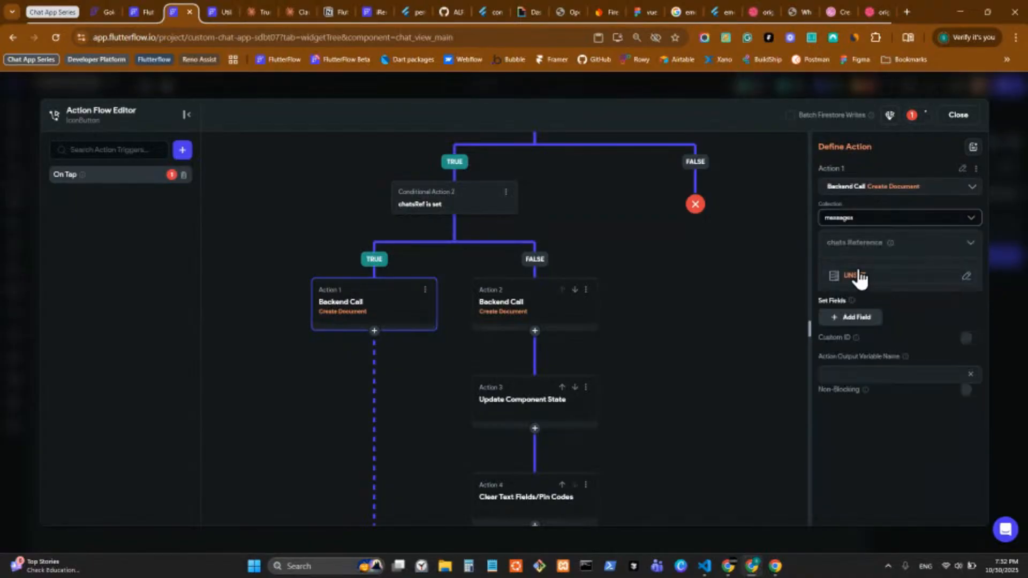
# Step: Set the document's chats reference to the component state chatsRef
pyautogui.click(856, 283)
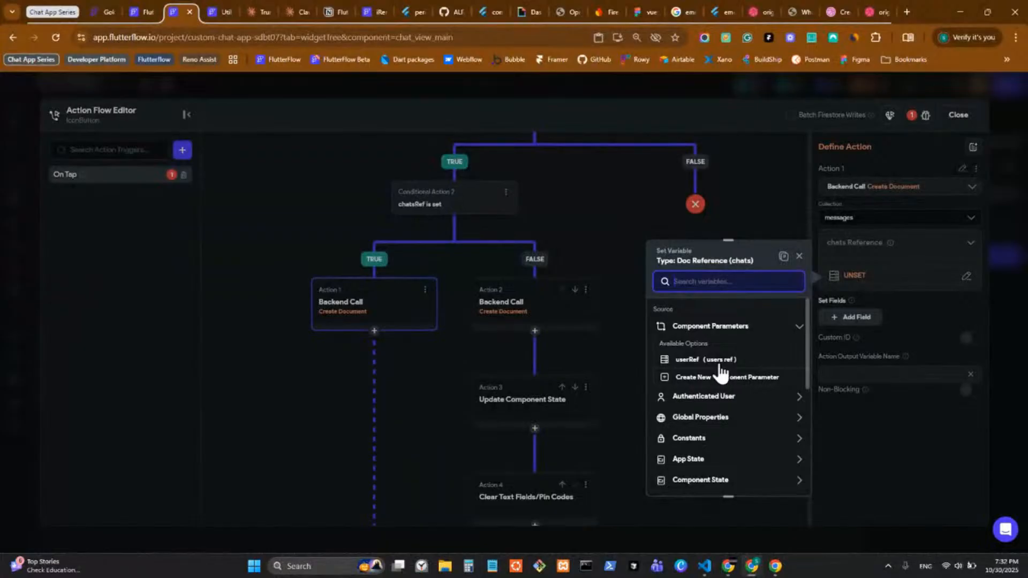
pyautogui.scroll(-1, 731, 431)
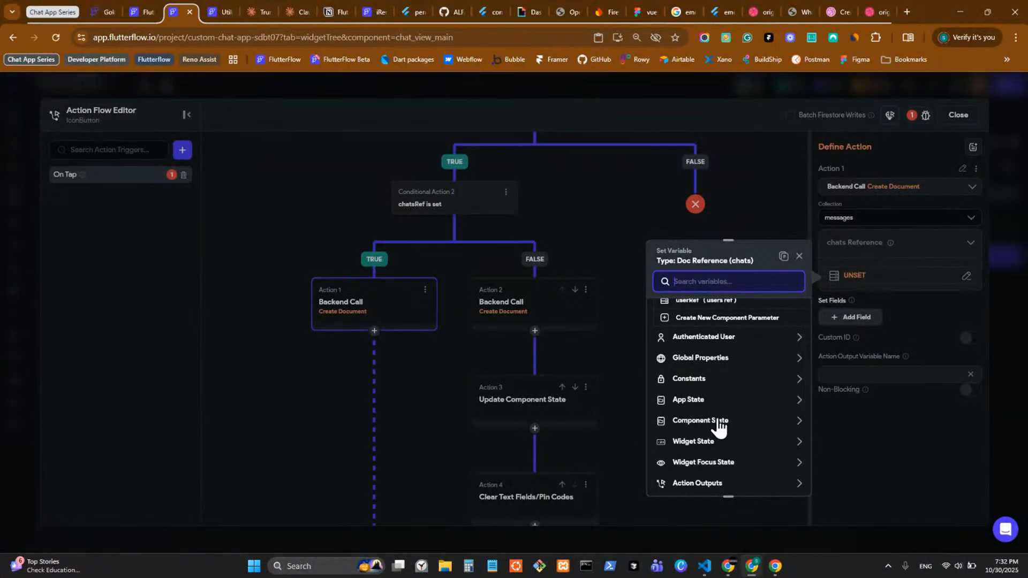
pyautogui.click(719, 423)
pyautogui.scroll(-1, 720, 424)
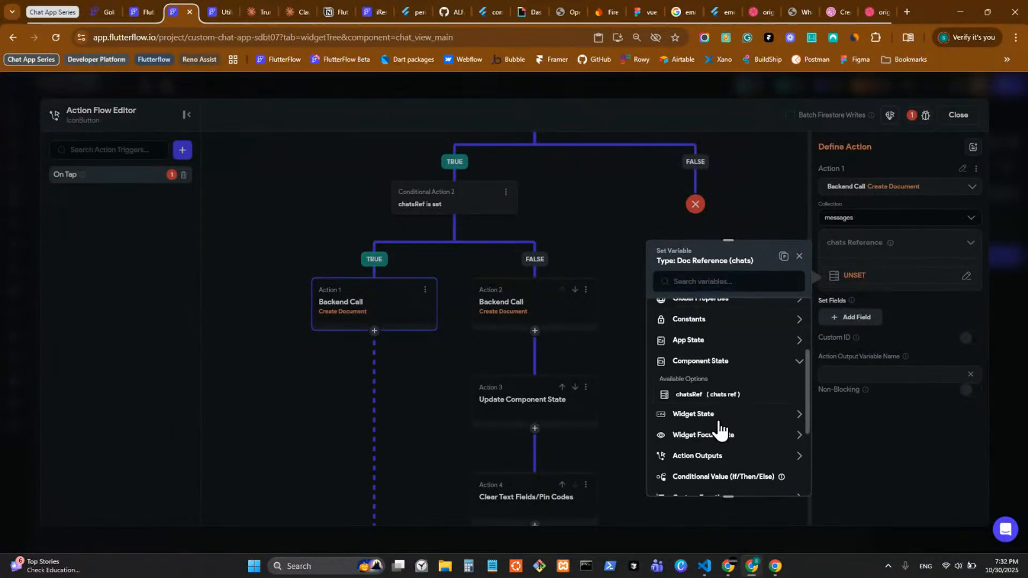
pyautogui.click(708, 396)
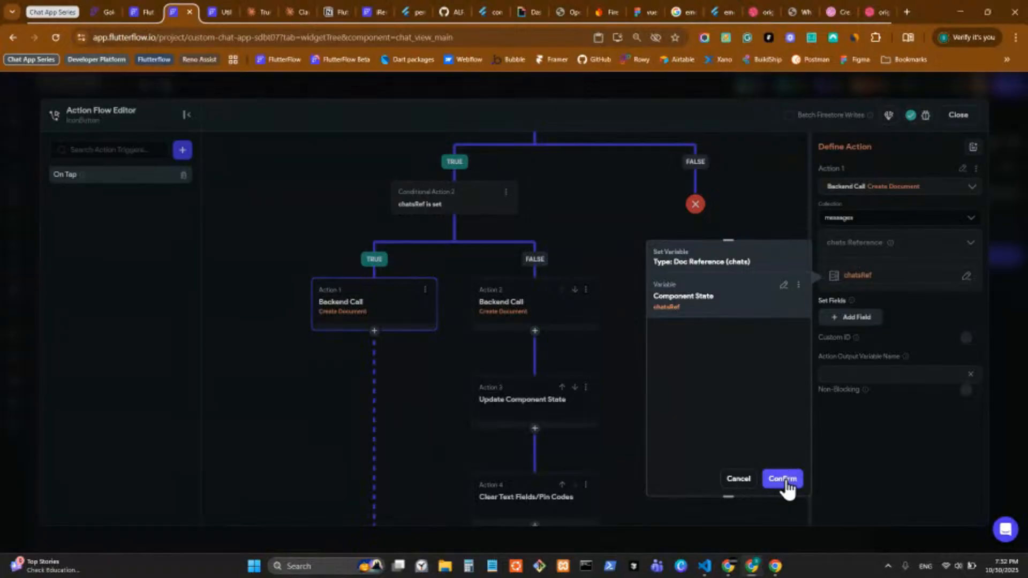
# Step: Confirm chatsRef, then add sender_id, sender_name, sender_photo, type, content, reply_to, timestamp and edited_at fields
pyautogui.click(837, 437)
pyautogui.click(851, 317)
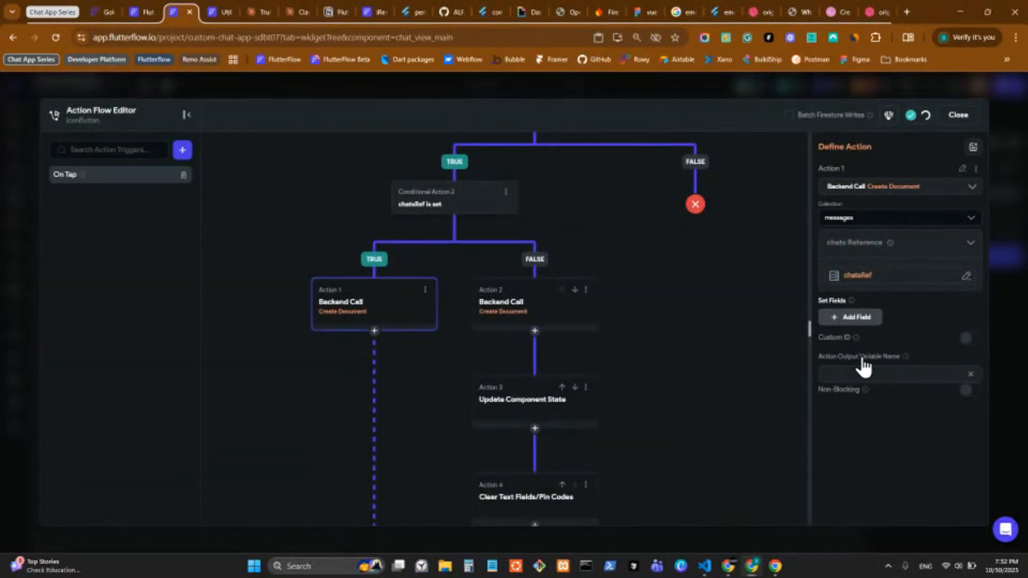
pyautogui.click(852, 324)
pyautogui.scroll(-1, 854, 407)
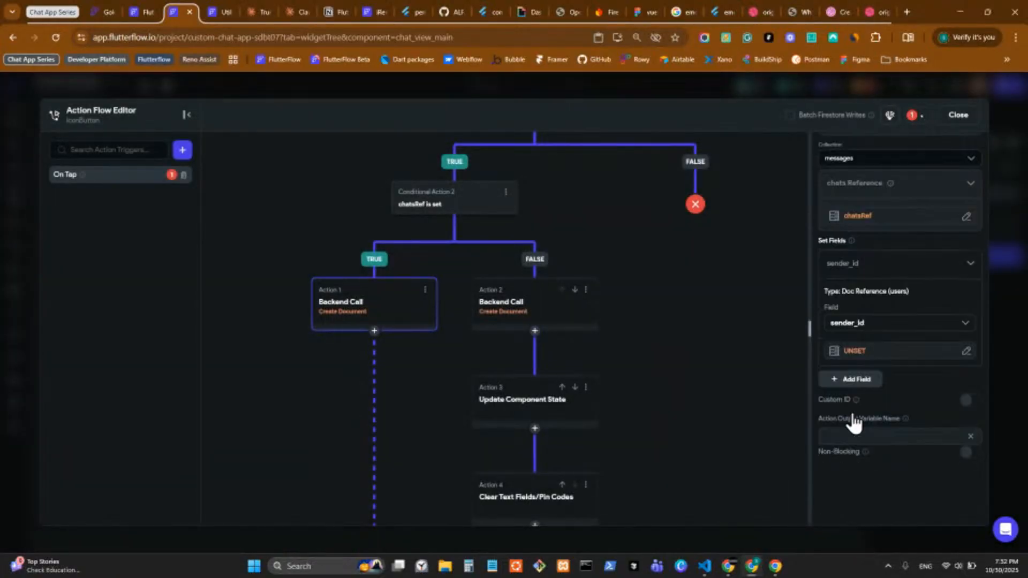
pyautogui.click(850, 380)
pyautogui.scroll(-2, 852, 354)
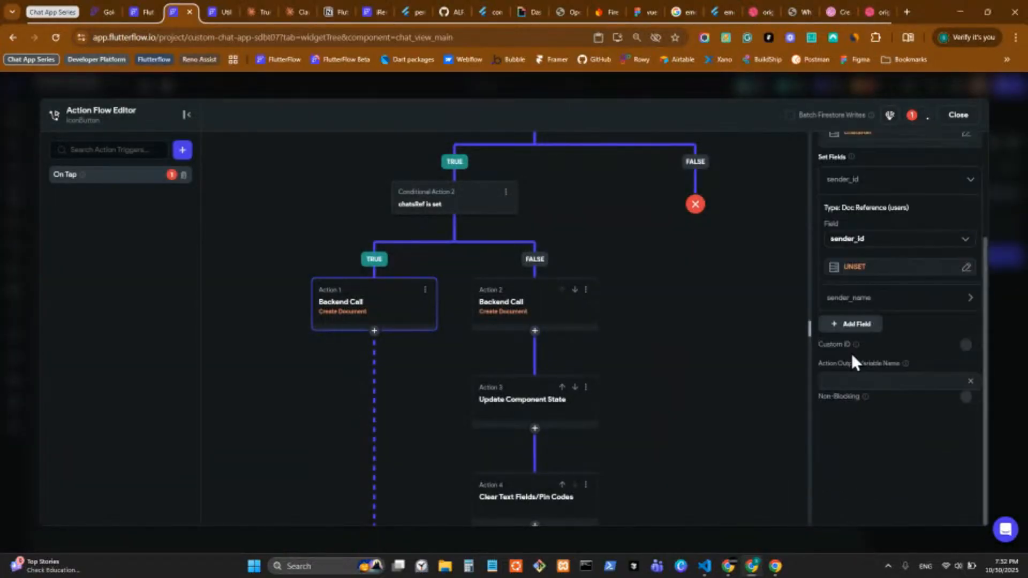
pyautogui.click(852, 326)
pyautogui.scroll(-1, 852, 328)
pyautogui.click(849, 324)
pyautogui.scroll(-1, 846, 327)
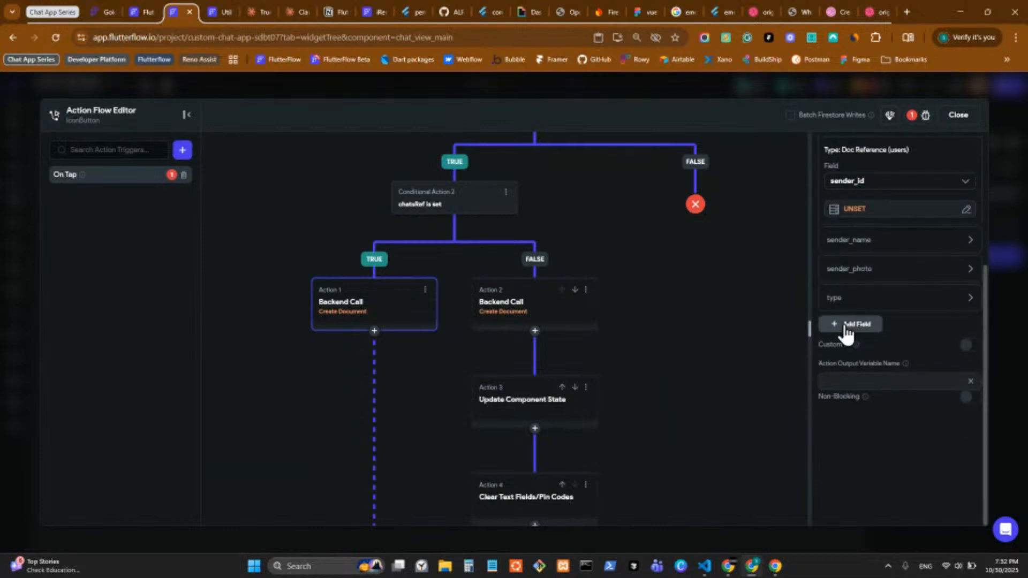
pyautogui.click(845, 326)
pyautogui.scroll(-1, 846, 332)
pyautogui.click(846, 328)
pyautogui.scroll(-1, 847, 333)
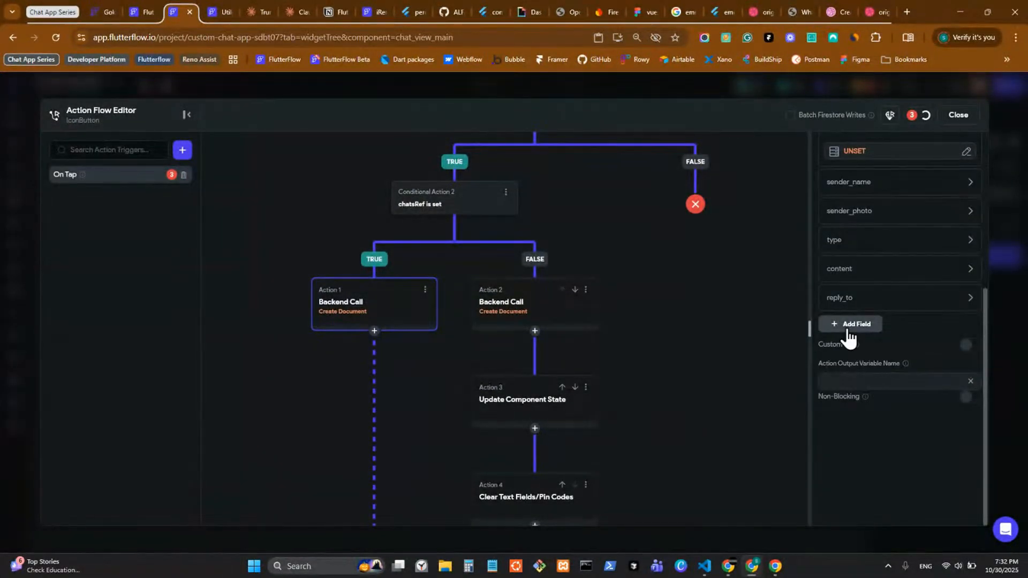
pyautogui.click(847, 327)
pyautogui.scroll(-1, 848, 332)
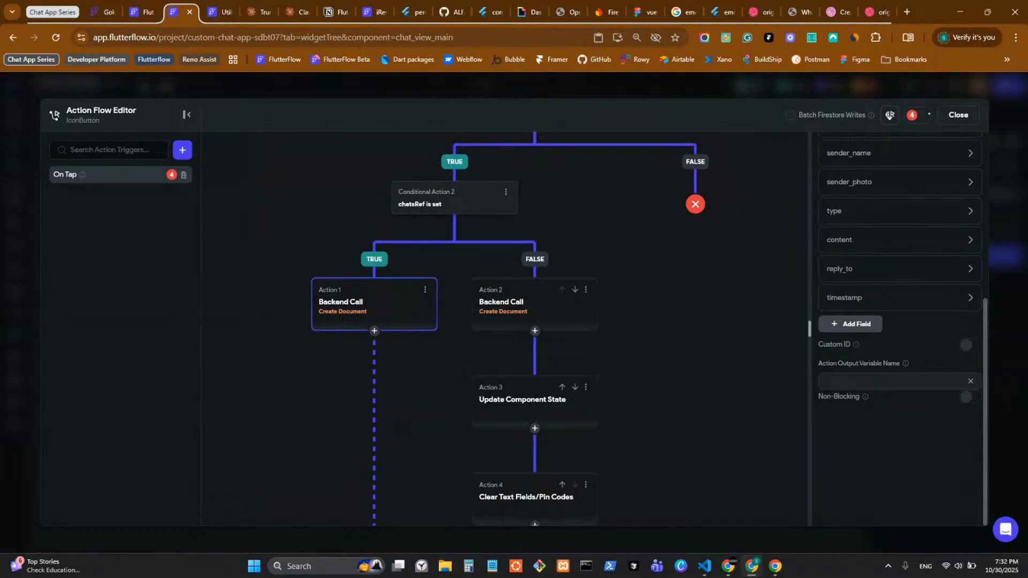
pyautogui.click(849, 325)
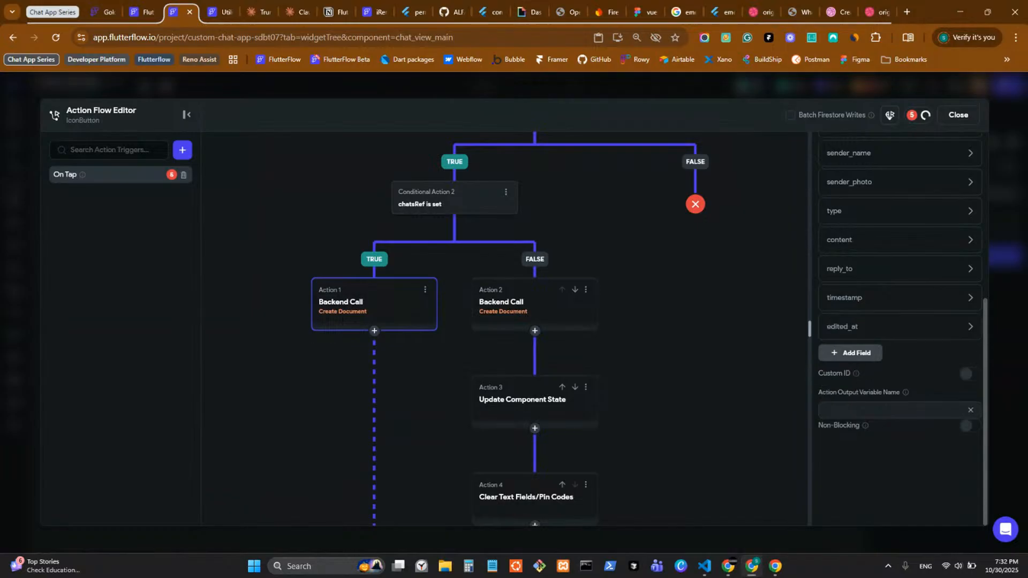
# Step: Add deleted_at, deleted_for, deleted_for_ids, read_by, reactions, mentions, mention_ids and metadata fields
pyautogui.click(859, 350)
pyautogui.scroll(-2, 860, 353)
pyautogui.click(858, 331)
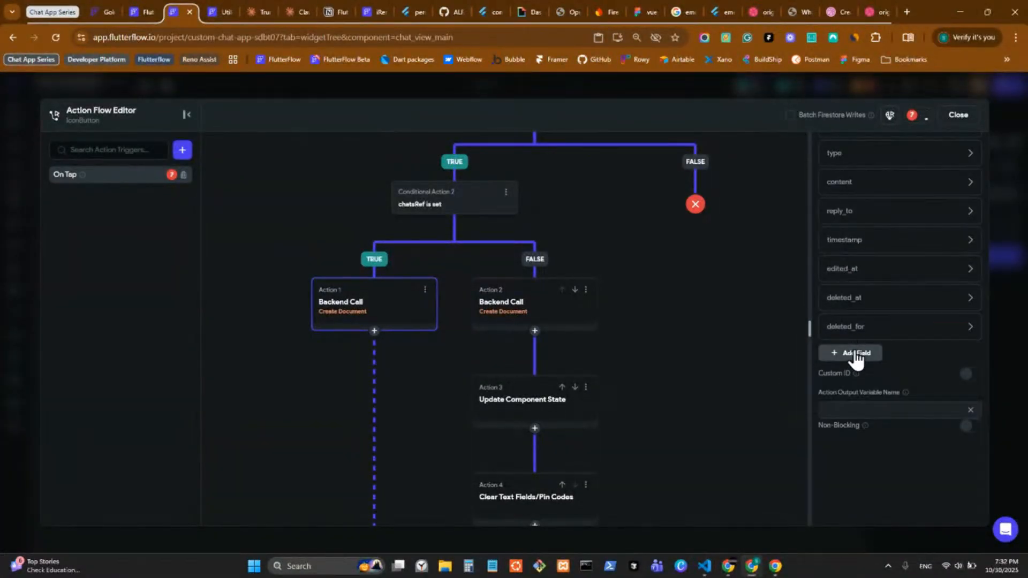
pyautogui.click(857, 356)
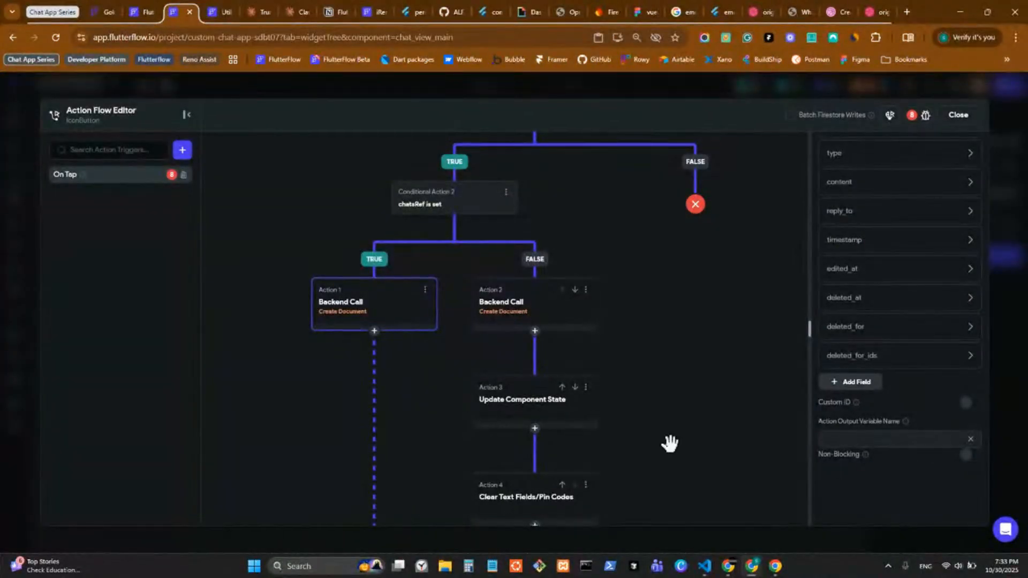
pyautogui.scroll(-2, 696, 407)
pyautogui.click(862, 385)
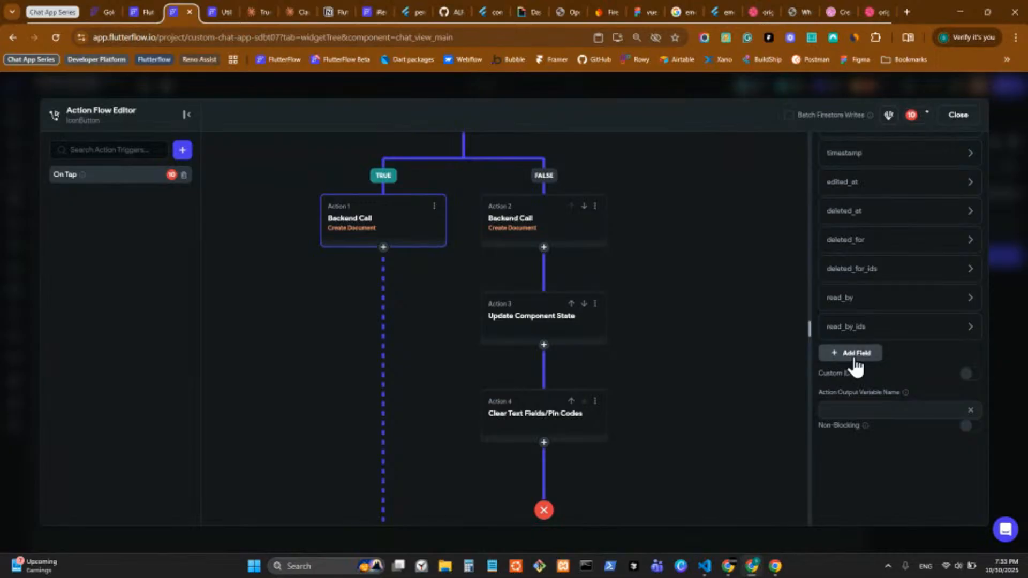
pyautogui.click(855, 360)
pyautogui.click(851, 386)
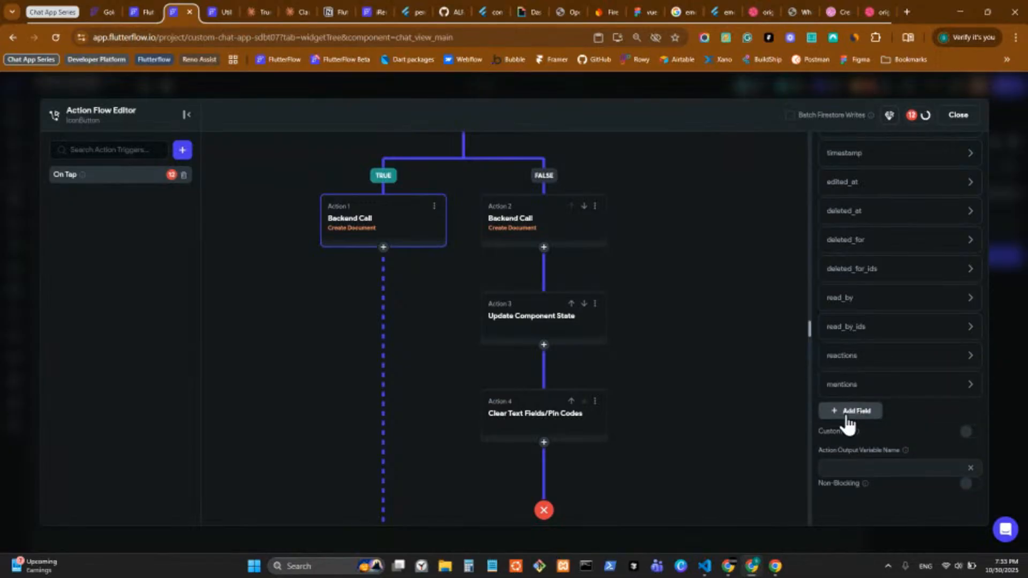
pyautogui.click(848, 410)
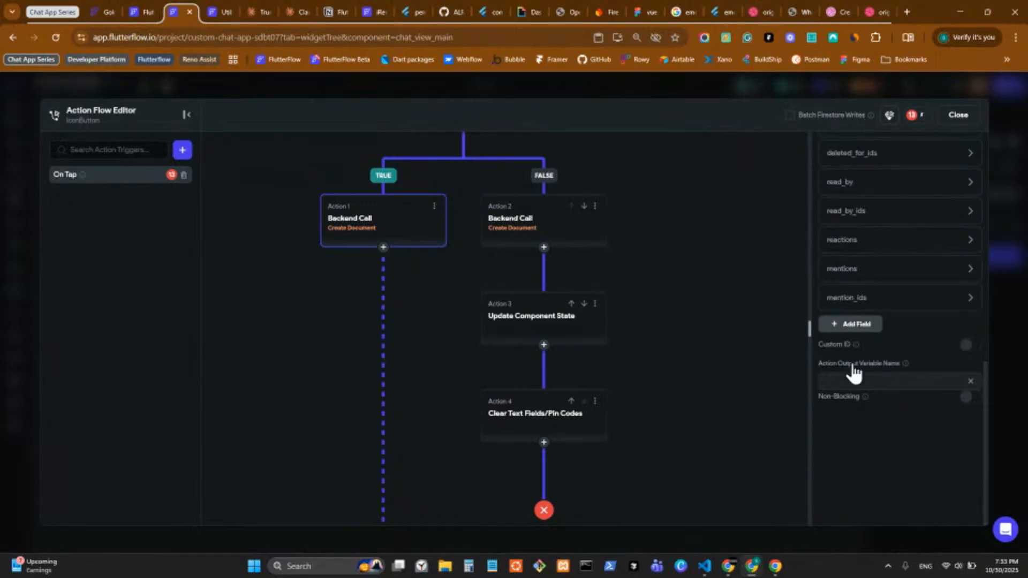
pyautogui.click(853, 325)
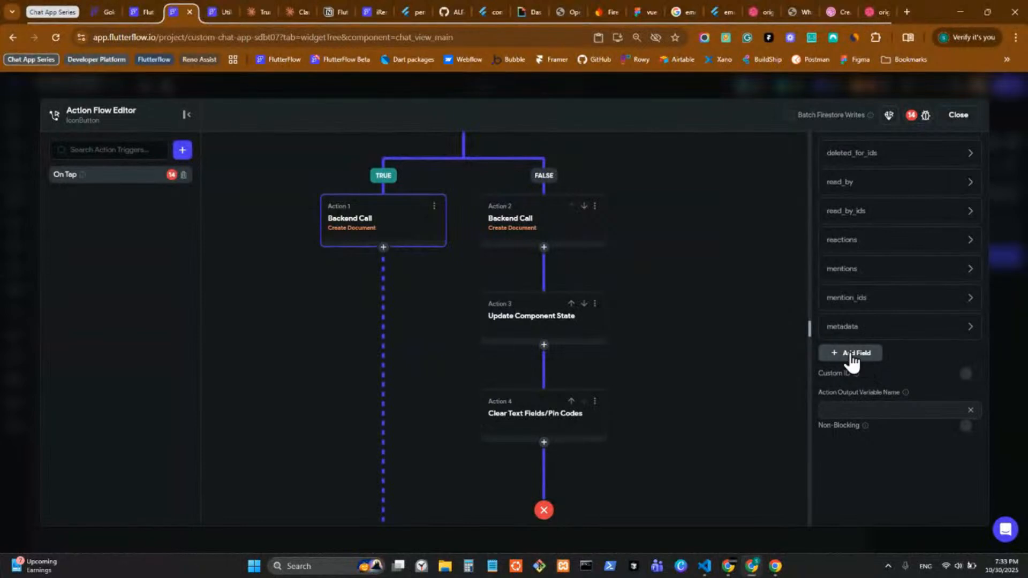
pyautogui.scroll(1, 901, 343)
pyautogui.scroll(1, 902, 349)
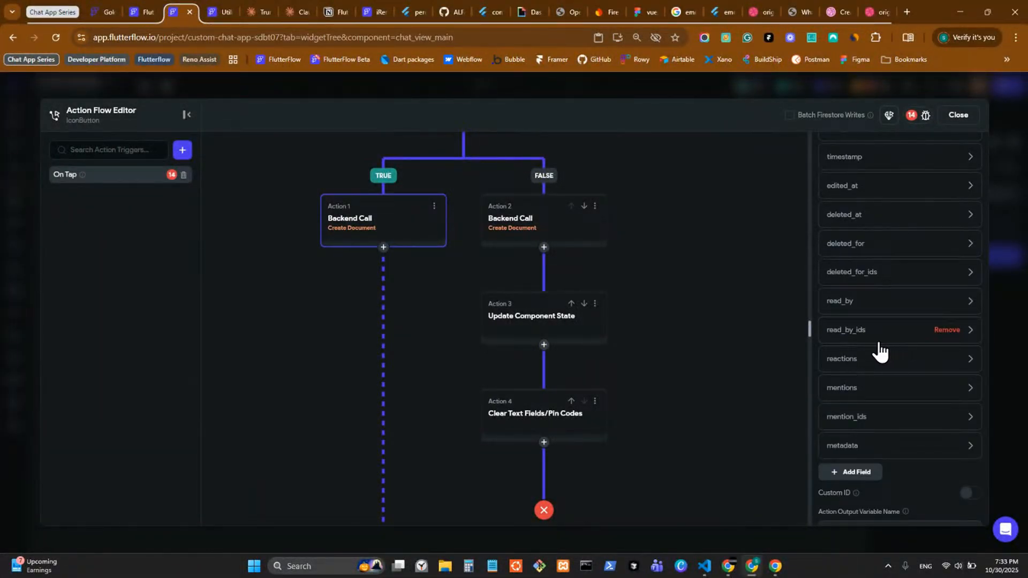
# Step: Remove the deleted_for, deleted_for_ids, read_by and read_by_ids fields from the message
pyautogui.scroll(1, 881, 365)
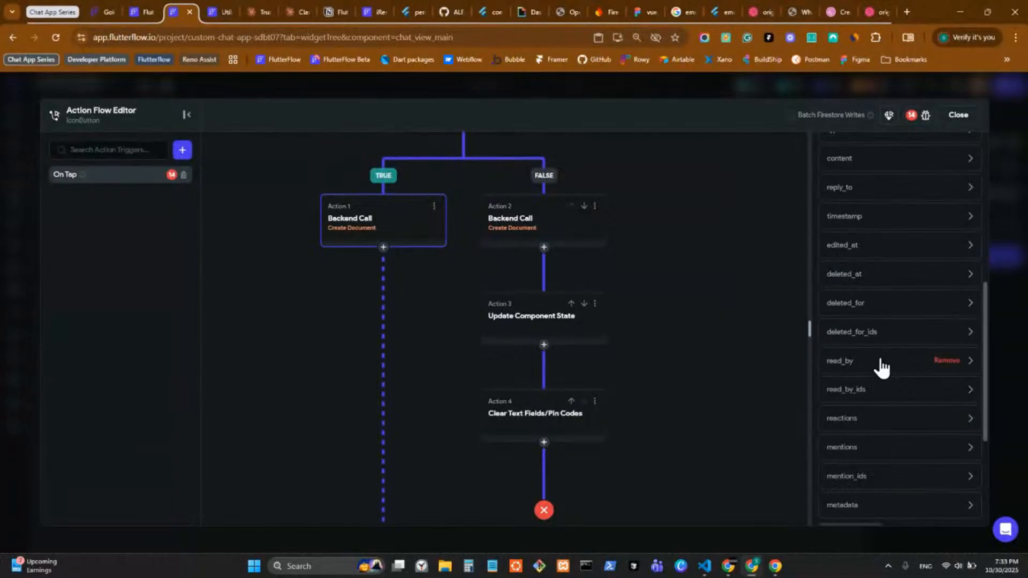
pyautogui.click(917, 308)
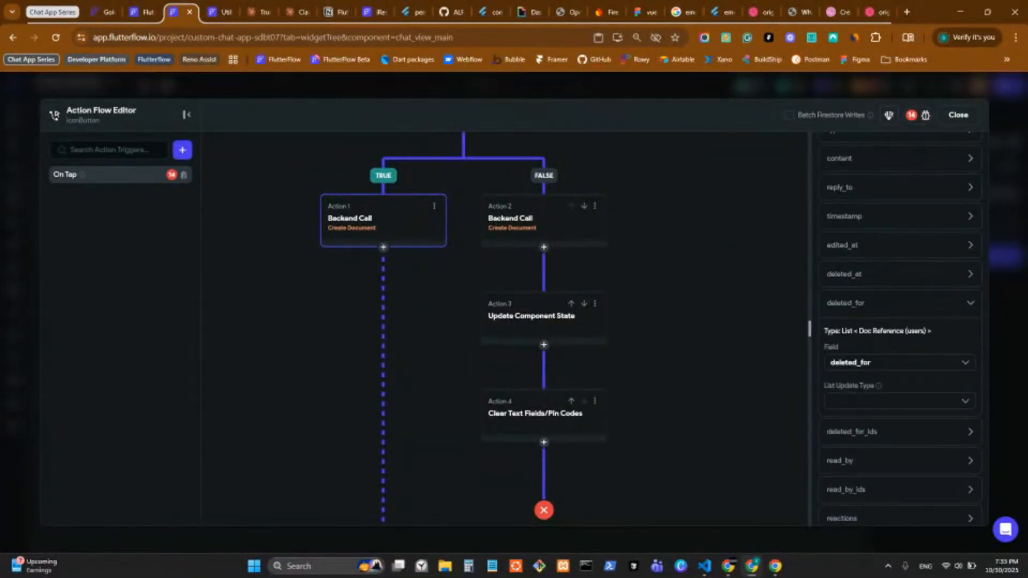
pyautogui.click(924, 400)
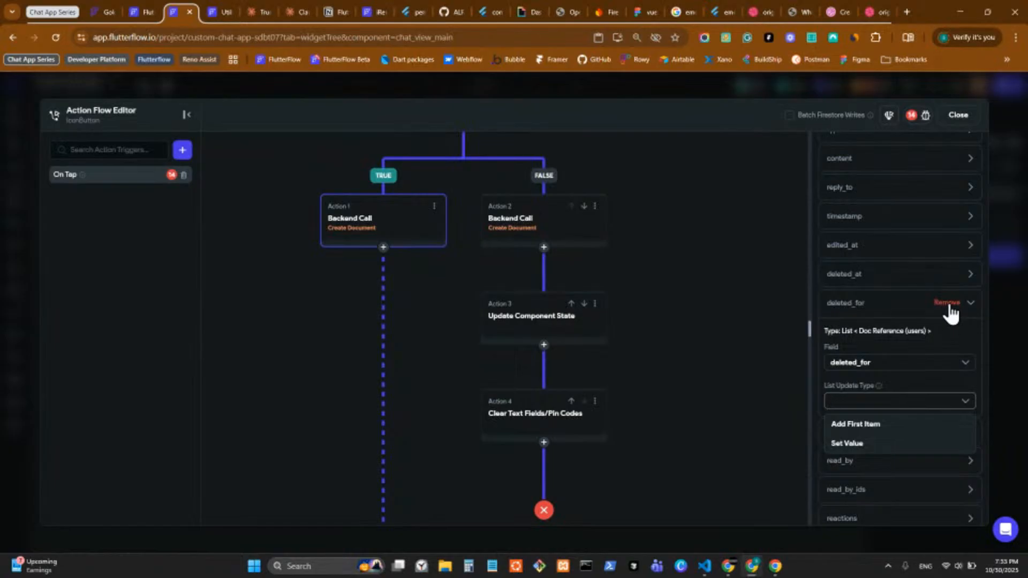
pyautogui.click(949, 308)
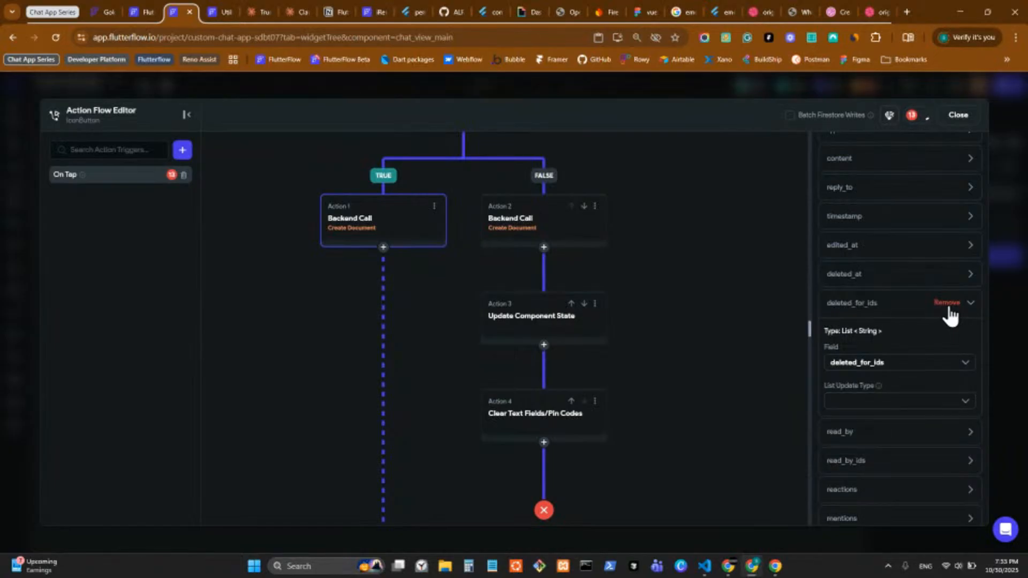
pyautogui.click(949, 309)
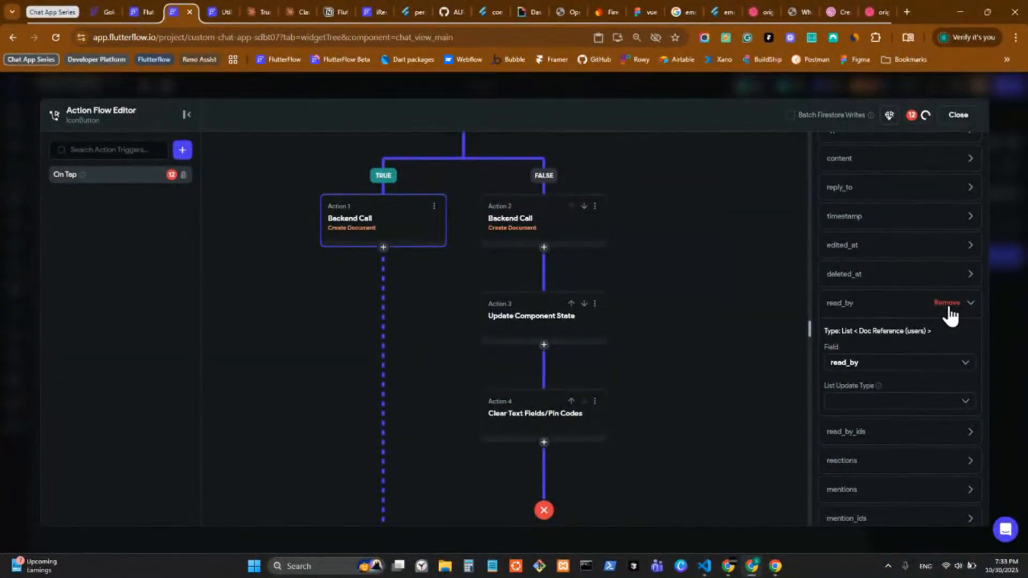
pyautogui.click(949, 309)
pyautogui.click(948, 310)
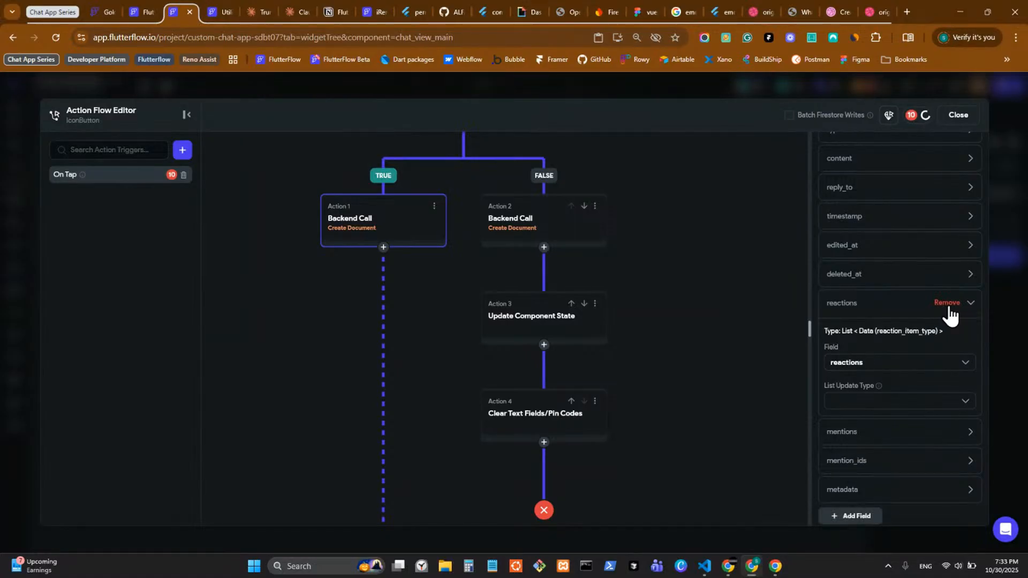
# Step: Remove the reactions, mentions, mention_ids, metadata, deleted_at and edited_at fields
pyautogui.click(948, 309)
pyautogui.click(948, 309)
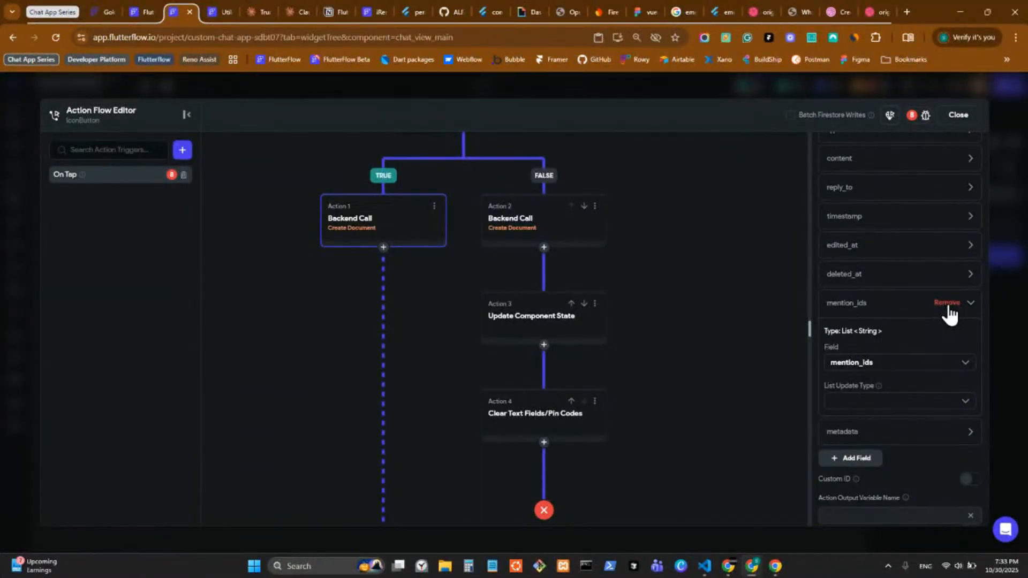
pyautogui.click(948, 310)
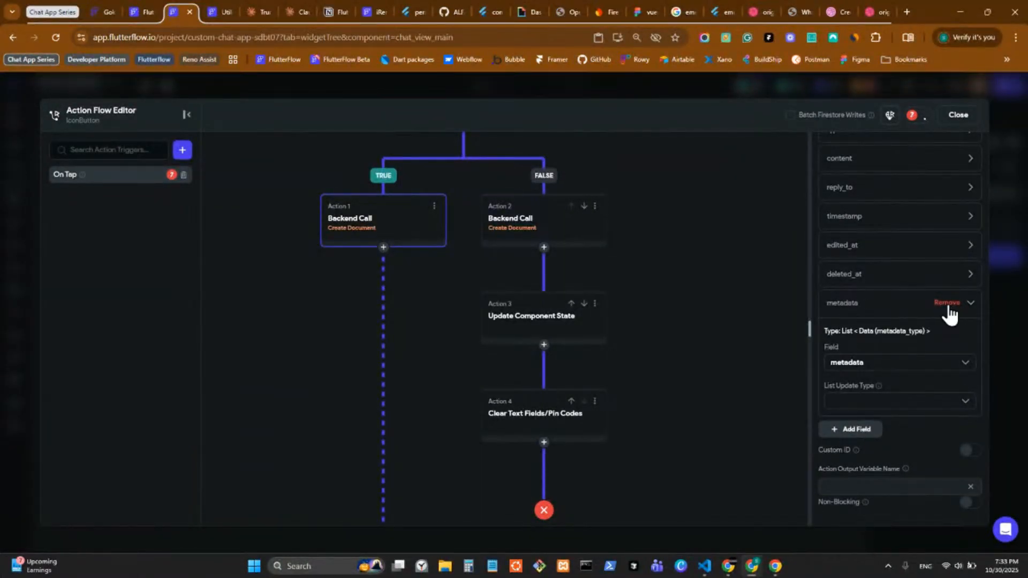
pyautogui.click(948, 309)
pyautogui.click(945, 299)
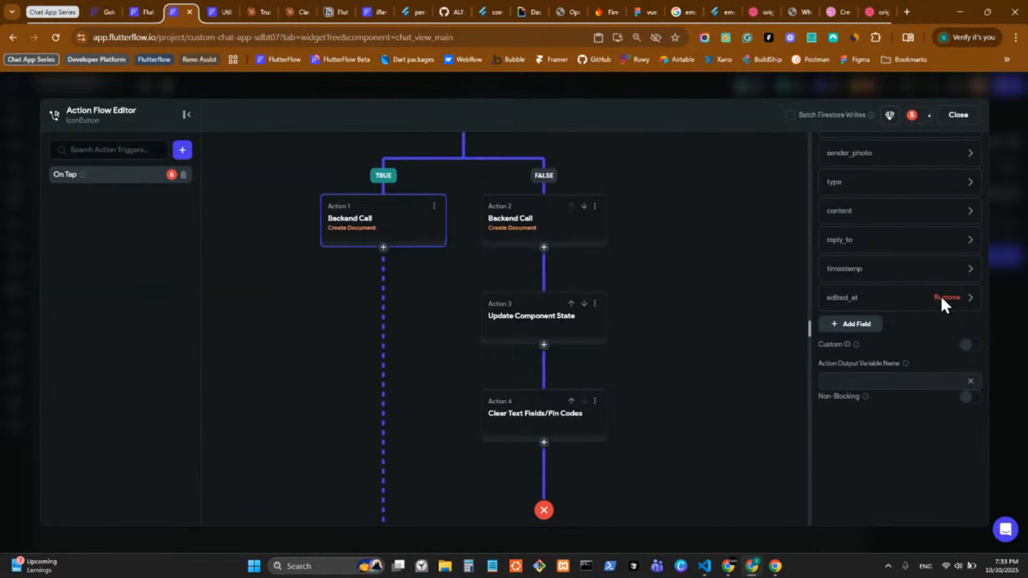
pyautogui.click(944, 298)
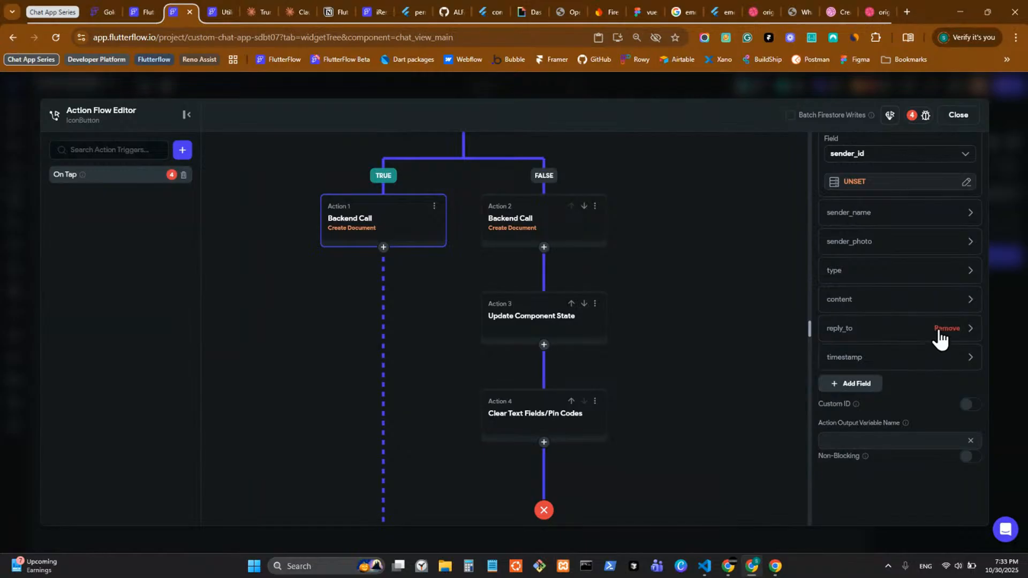
# Step: Review the value settings for reply_to, reply_to_type and the content field's message_content_type
pyautogui.click(878, 329)
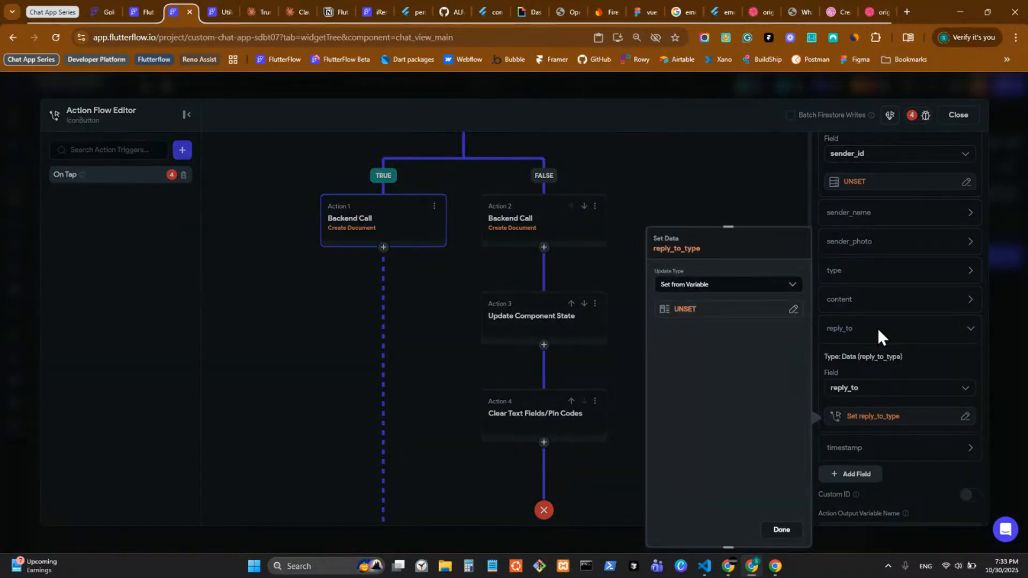
pyautogui.click(878, 329)
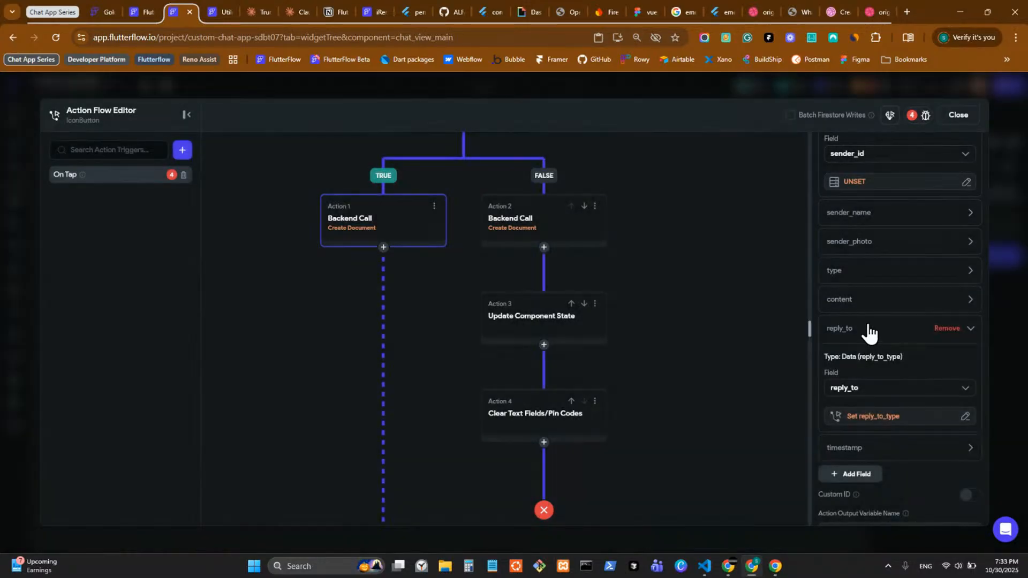
pyautogui.click(866, 420)
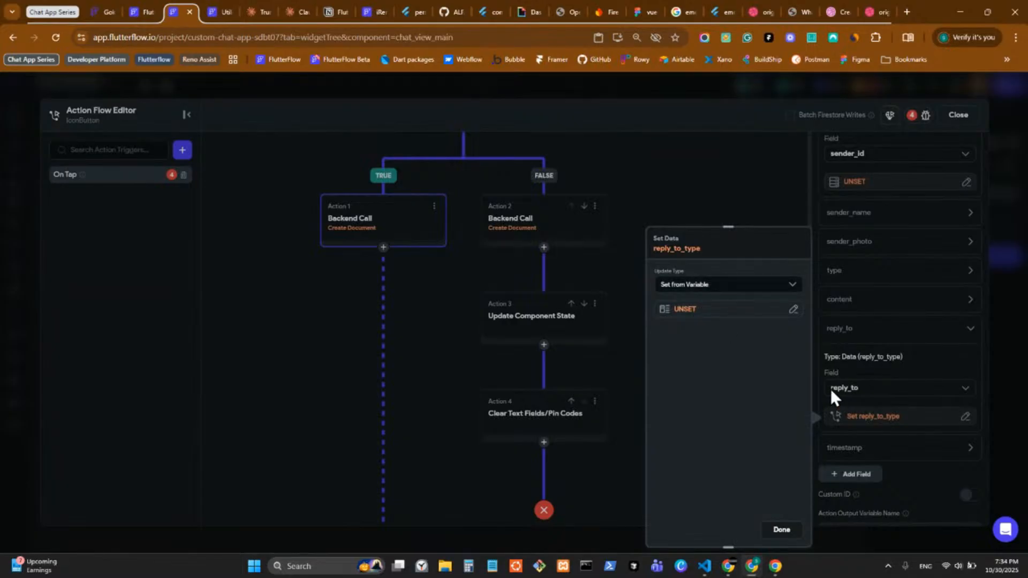
pyautogui.click(918, 376)
pyautogui.click(863, 306)
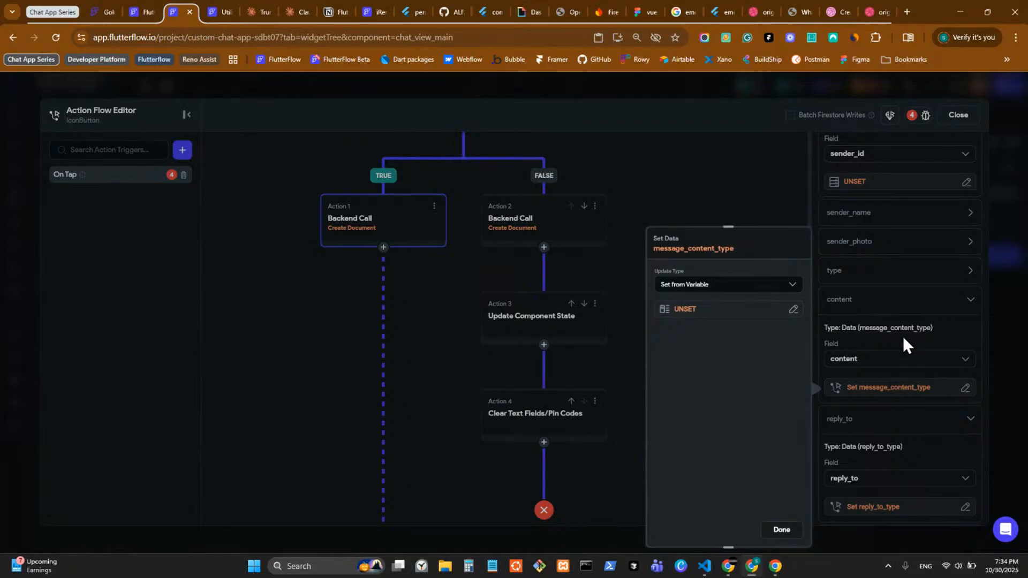
pyautogui.click(891, 333)
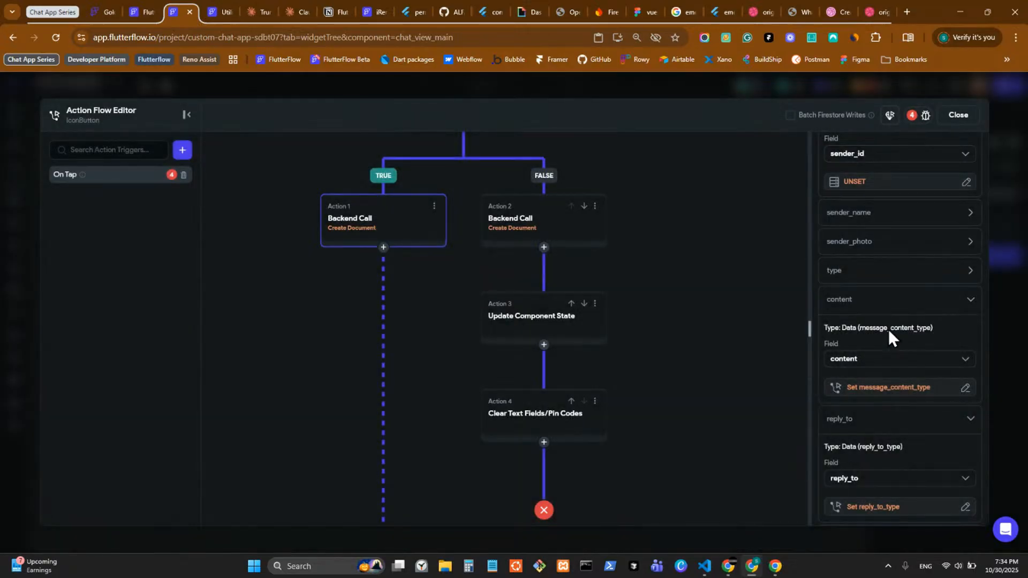
# Step: Expand the type, sender_photo and sender_name fields, then close the action flow editor
pyautogui.click(856, 272)
pyautogui.click(874, 250)
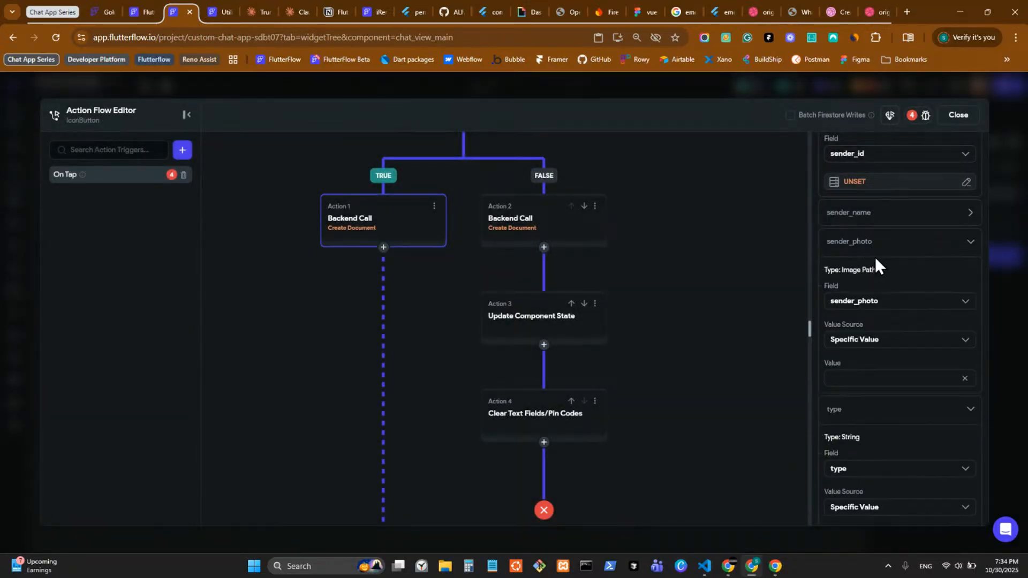
pyautogui.click(875, 220)
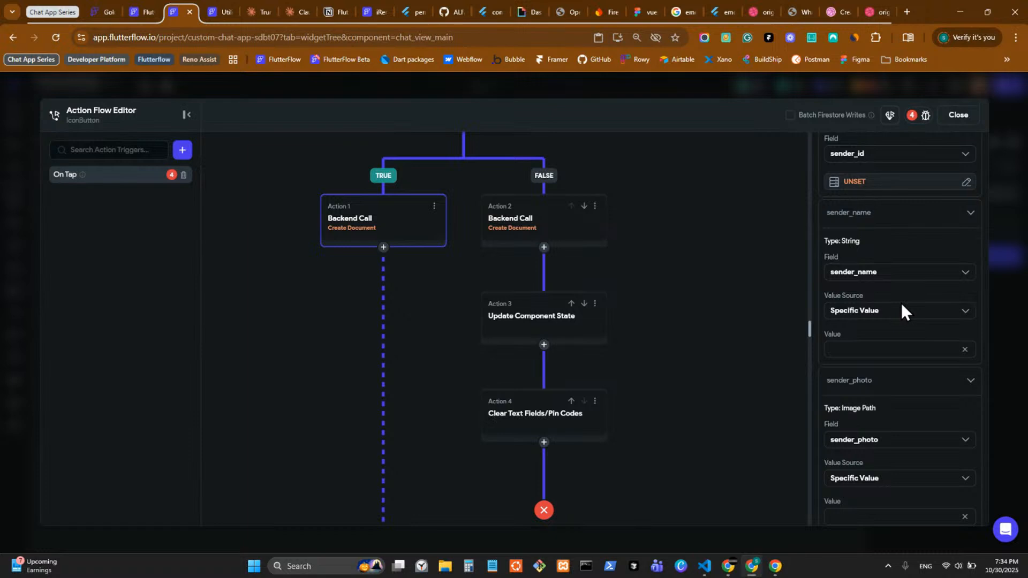
pyautogui.scroll(5, 901, 303)
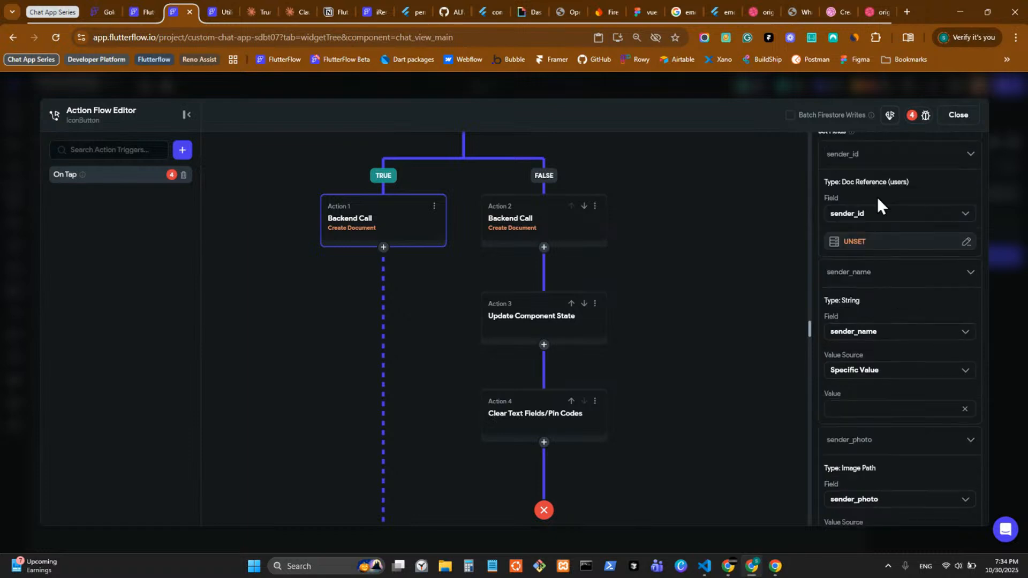
pyautogui.click(999, 338)
pyautogui.click(14, 201)
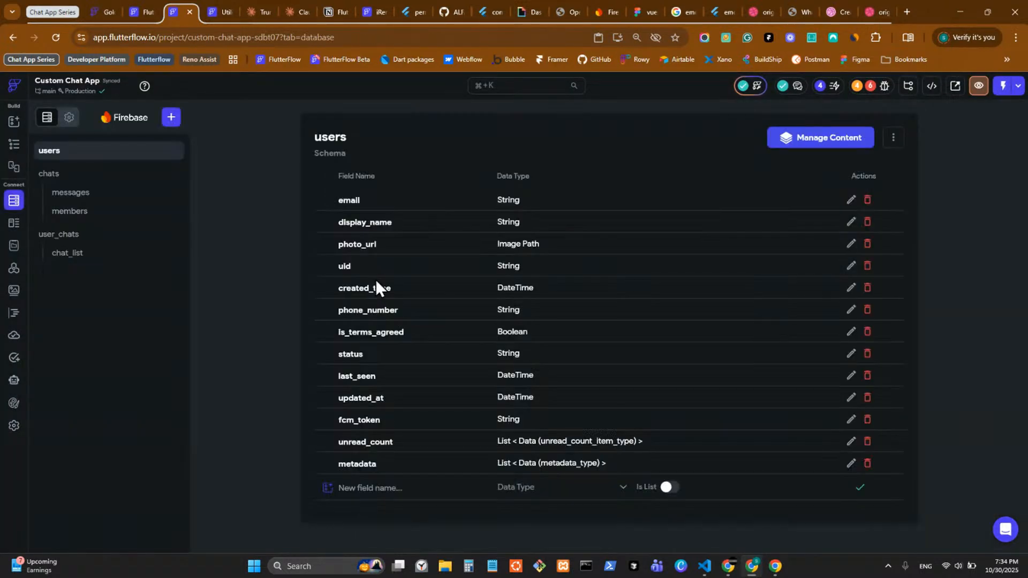
pyautogui.click(110, 196)
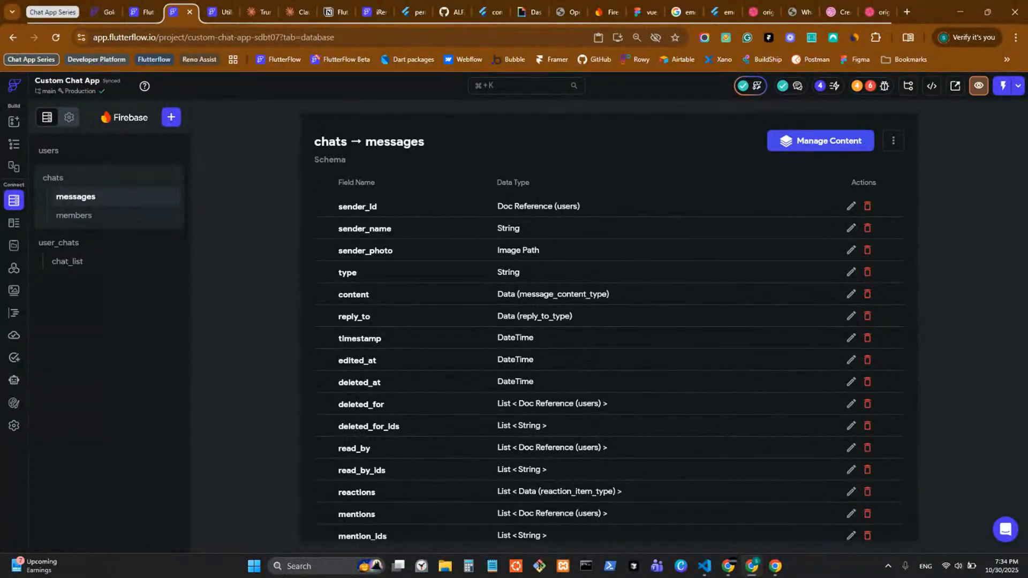
pyautogui.hotkey('alt', 'Tab')
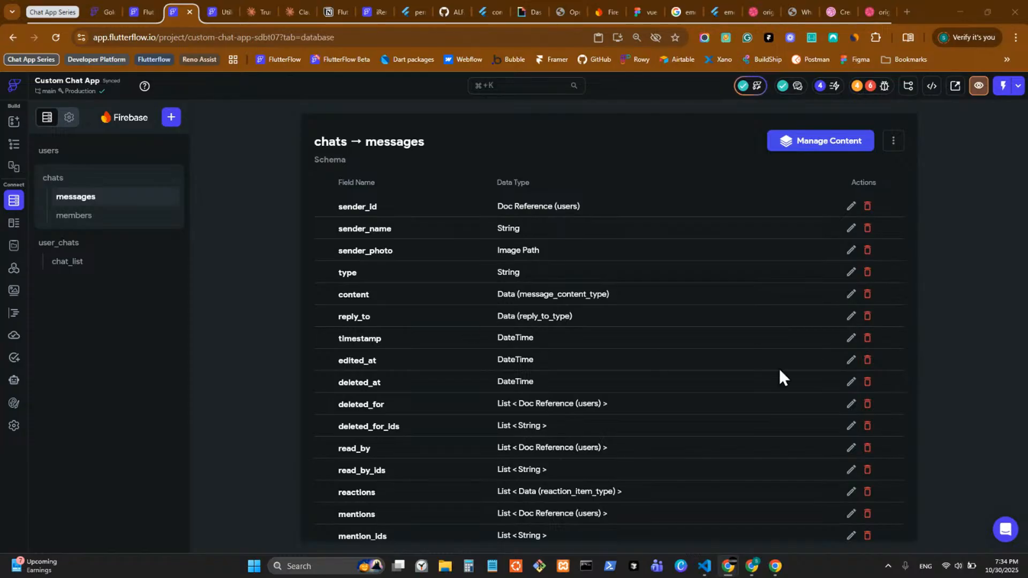
pyautogui.scroll(-2, 507, 348)
pyautogui.scroll(2, 524, 326)
pyautogui.click(851, 294)
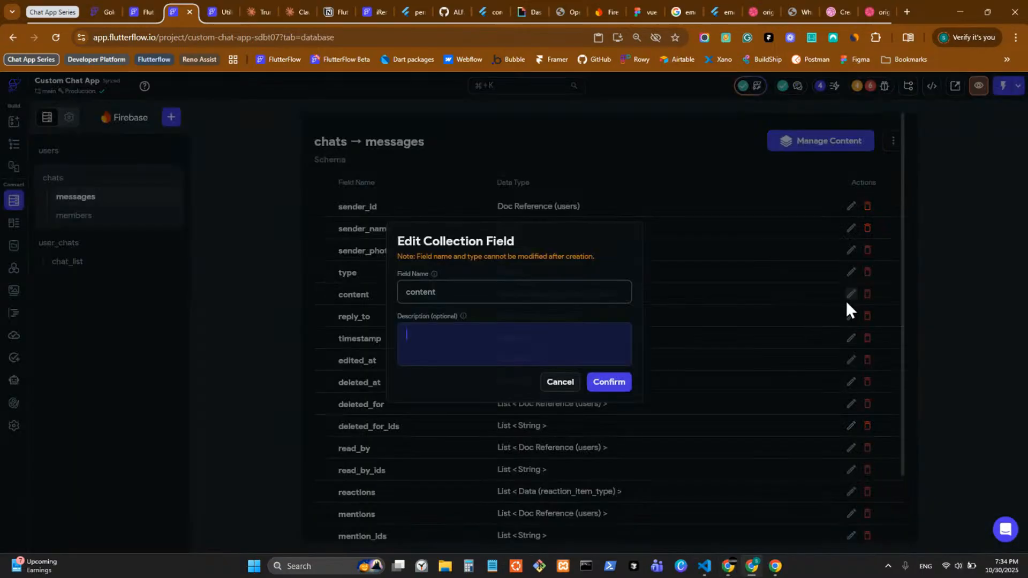
pyautogui.click(562, 383)
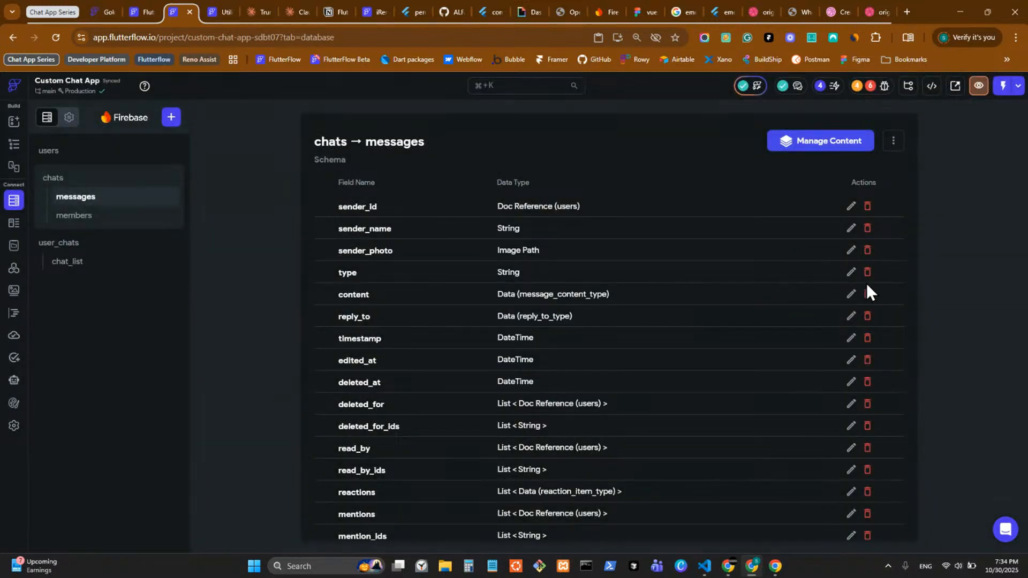
pyautogui.click(851, 273)
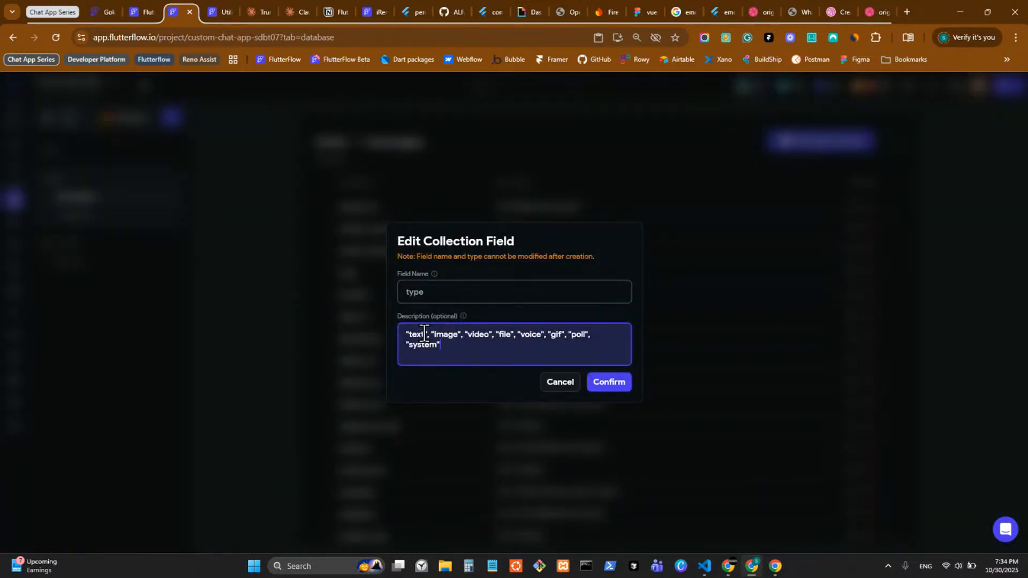
pyautogui.click(557, 385)
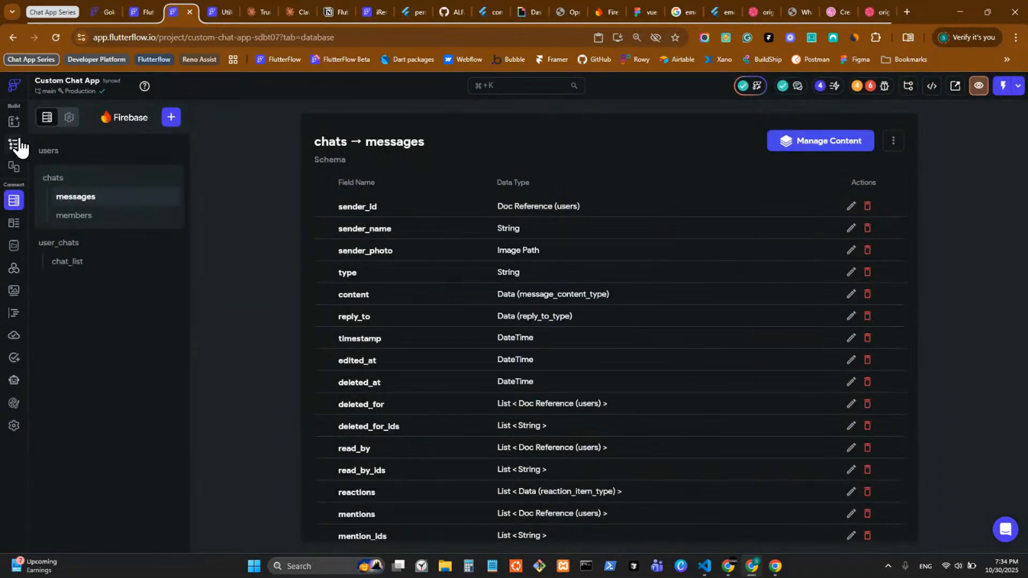
pyautogui.click(15, 145)
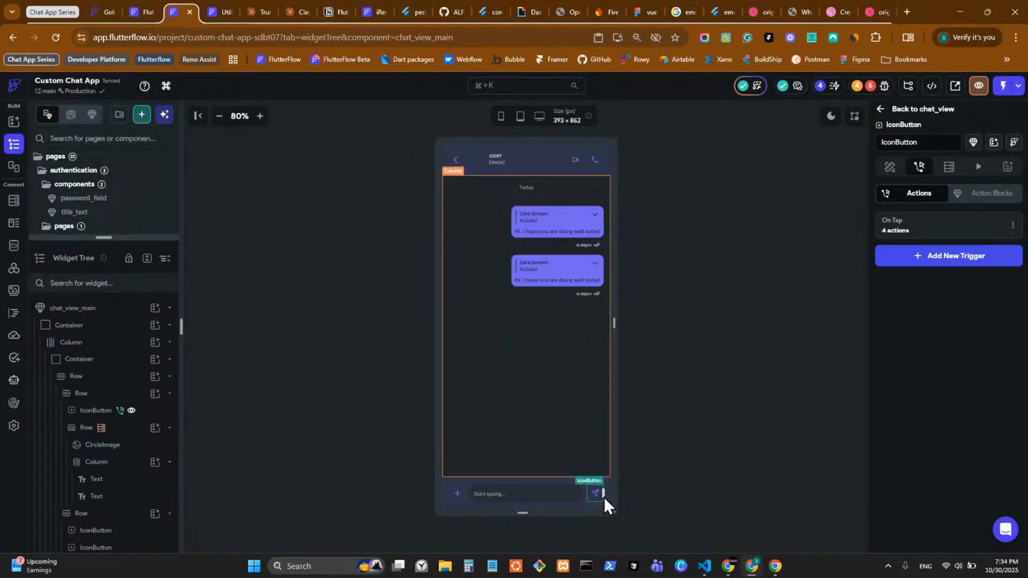
# Step: Reopen the send button's Create Document action and set the type field to 'text'
pyautogui.click(922, 229)
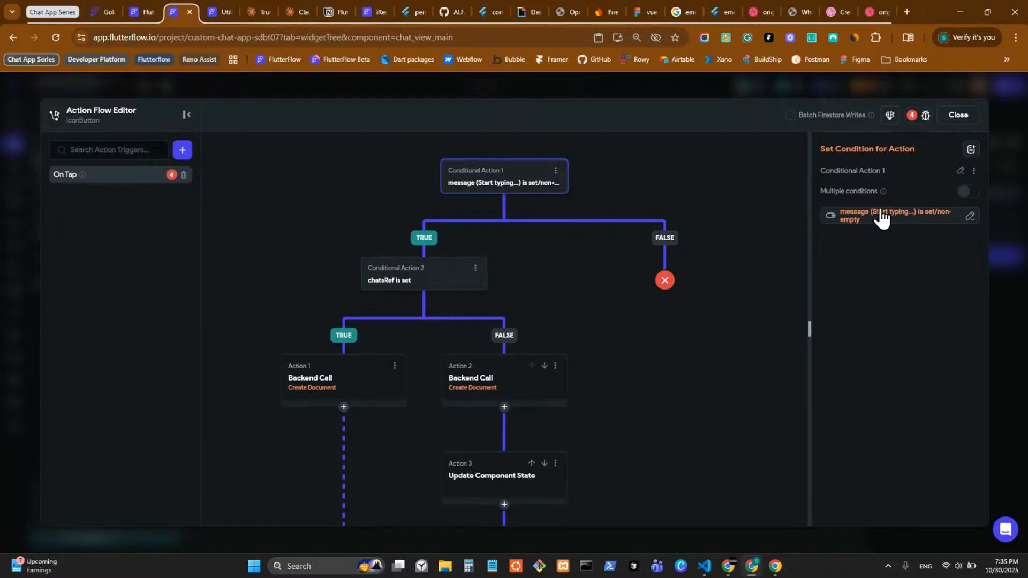
pyautogui.click(327, 396)
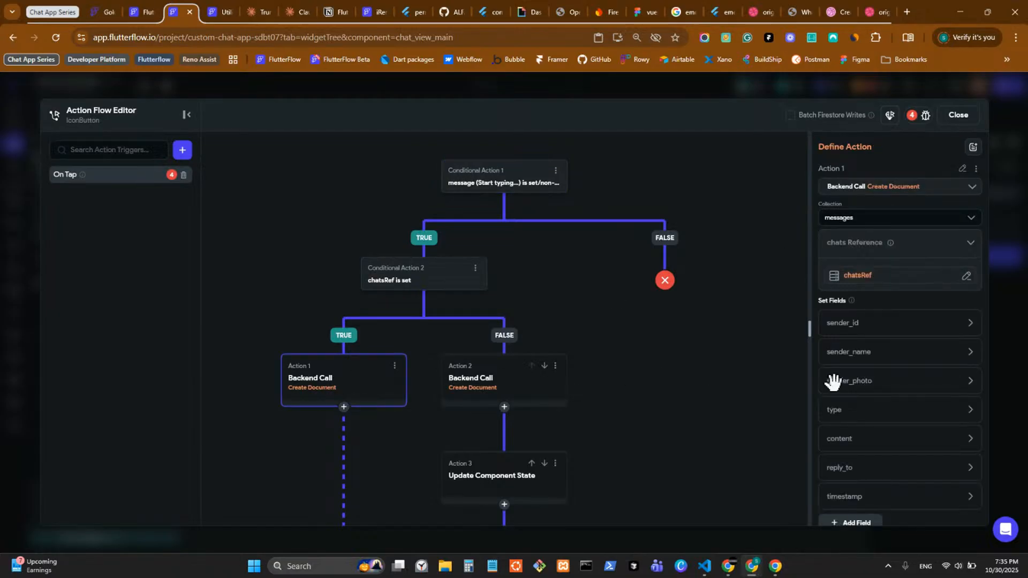
pyautogui.scroll(-1, 882, 408)
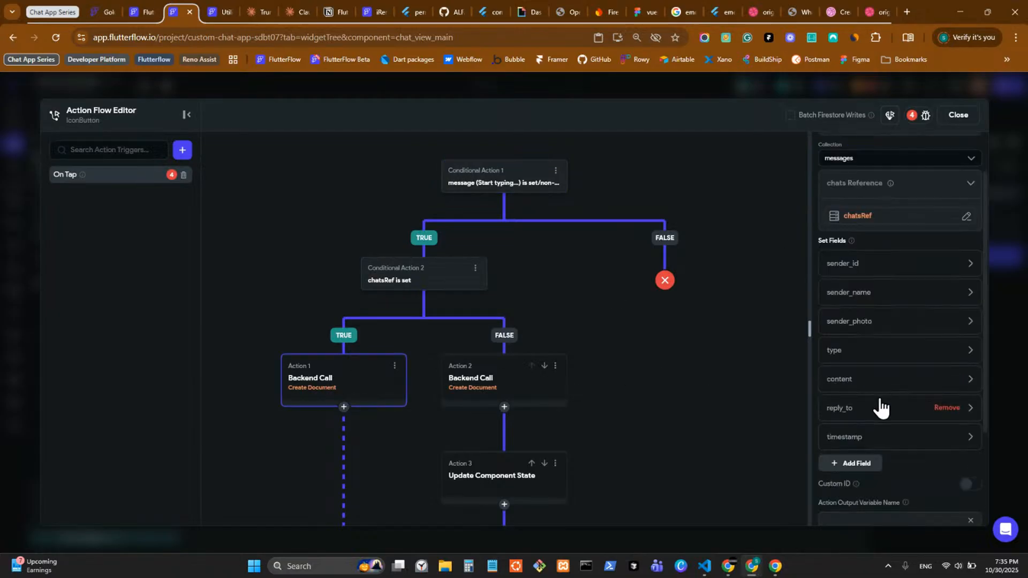
pyautogui.click(862, 354)
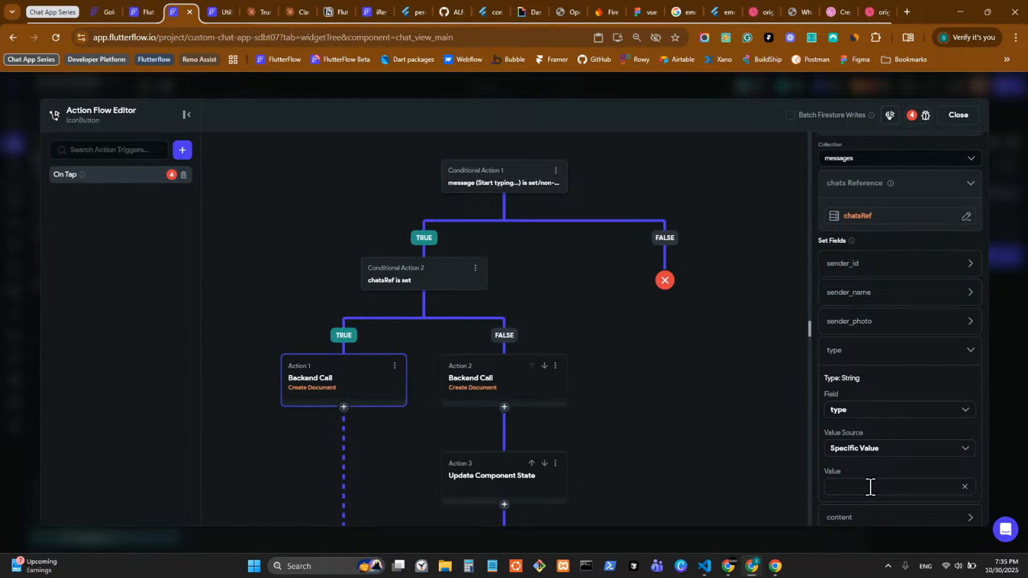
pyautogui.write('text')
# Step: Bind sender_id to the signed-in user's reference
pyautogui.click(867, 268)
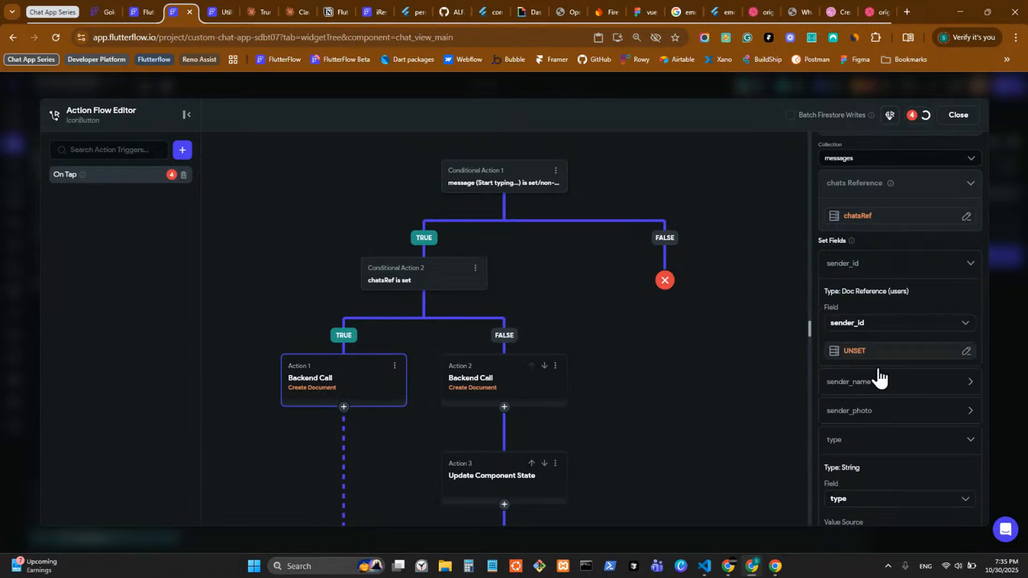
pyautogui.scroll(-1, 878, 369)
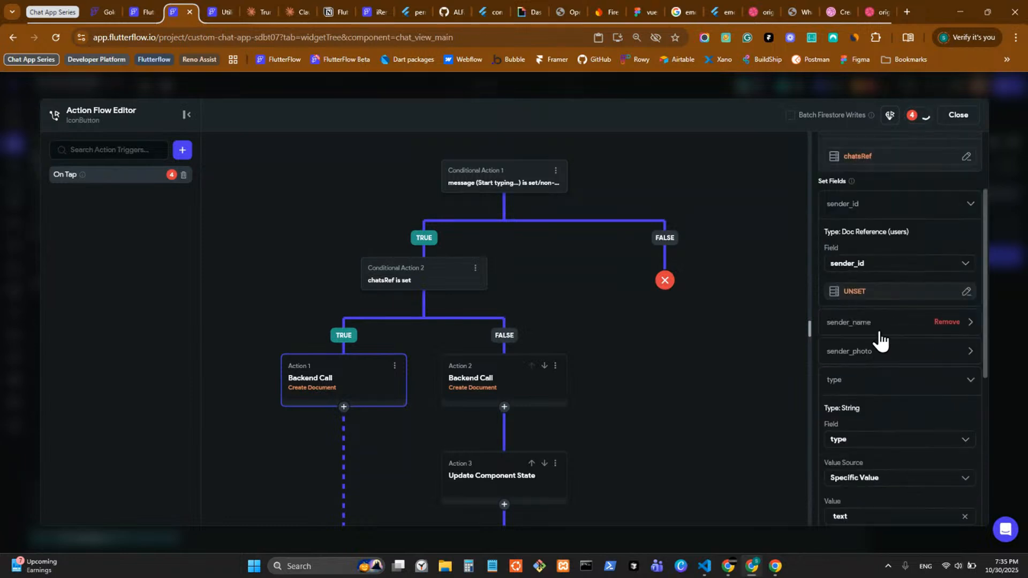
pyautogui.click(865, 291)
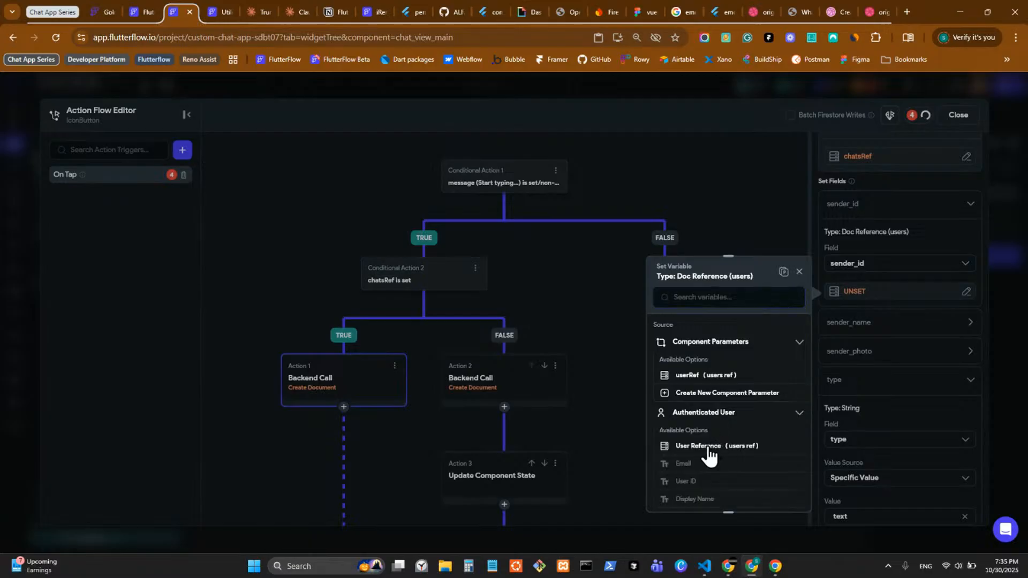
pyautogui.click(707, 447)
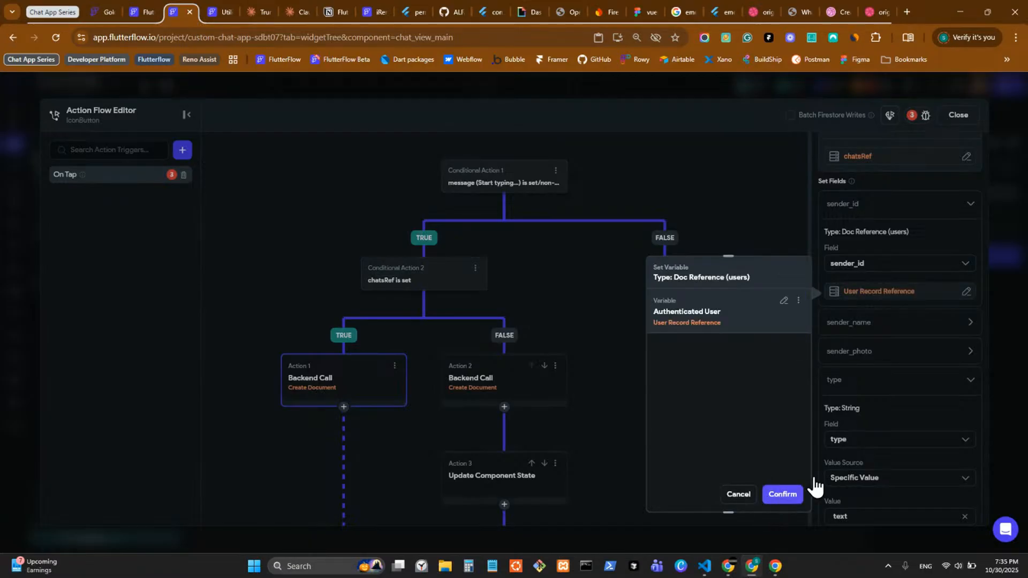
pyautogui.click(782, 494)
# Step: Set sender_name's value source to From Variable, bound to Authenticated User Display Name
pyautogui.click(878, 322)
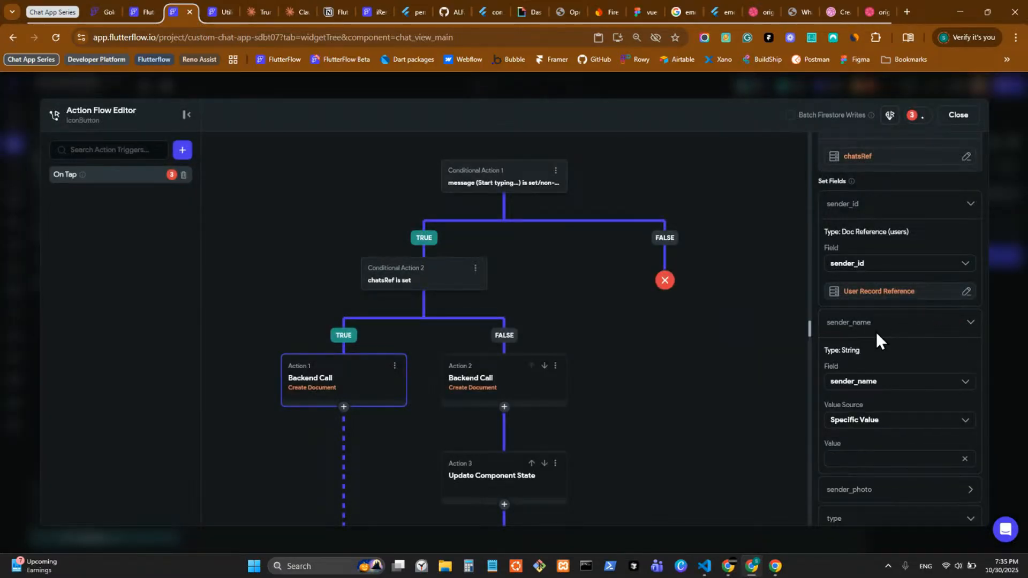
pyautogui.scroll(-3, 872, 360)
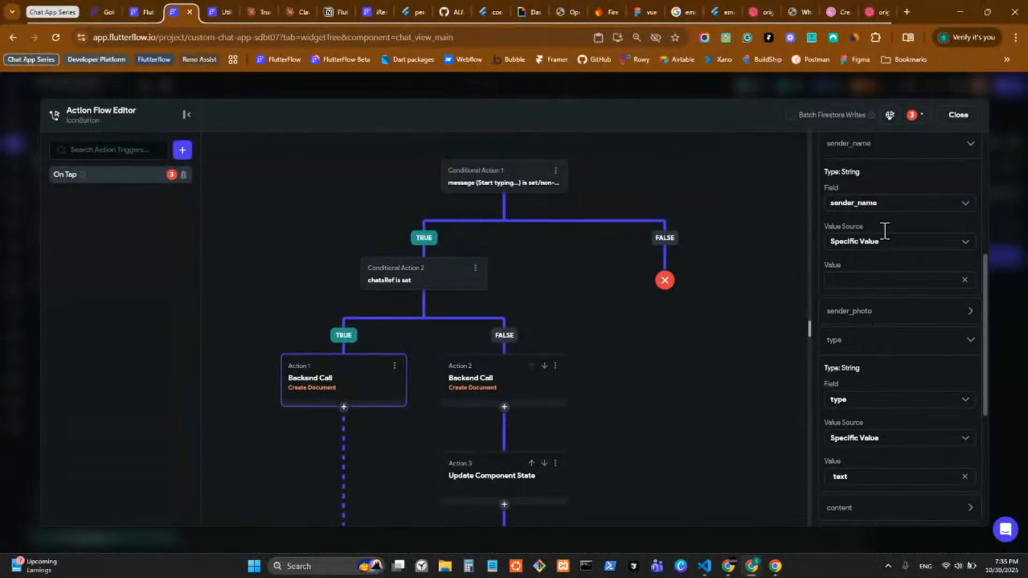
pyautogui.click(886, 241)
pyautogui.click(887, 276)
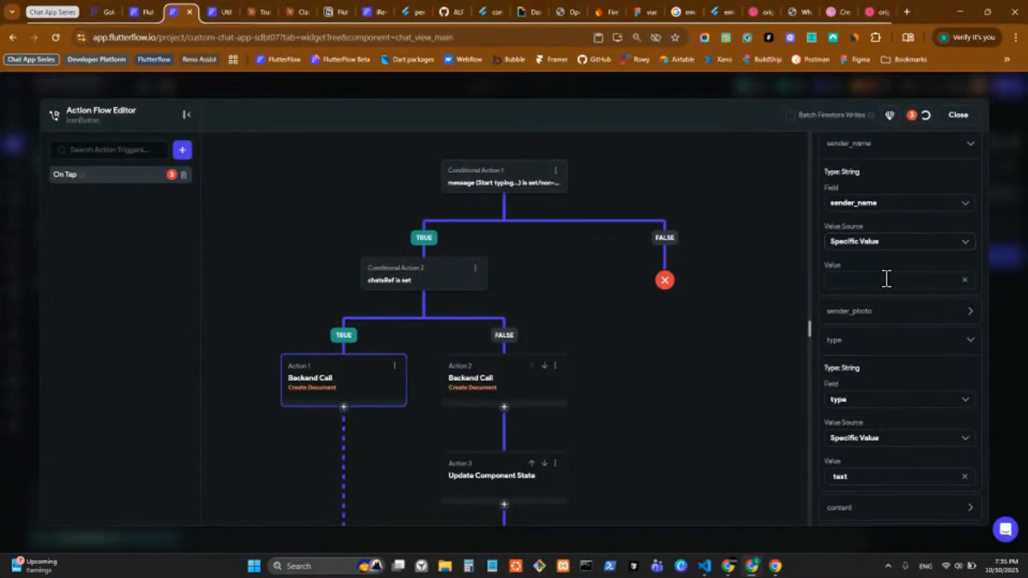
pyautogui.click(893, 241)
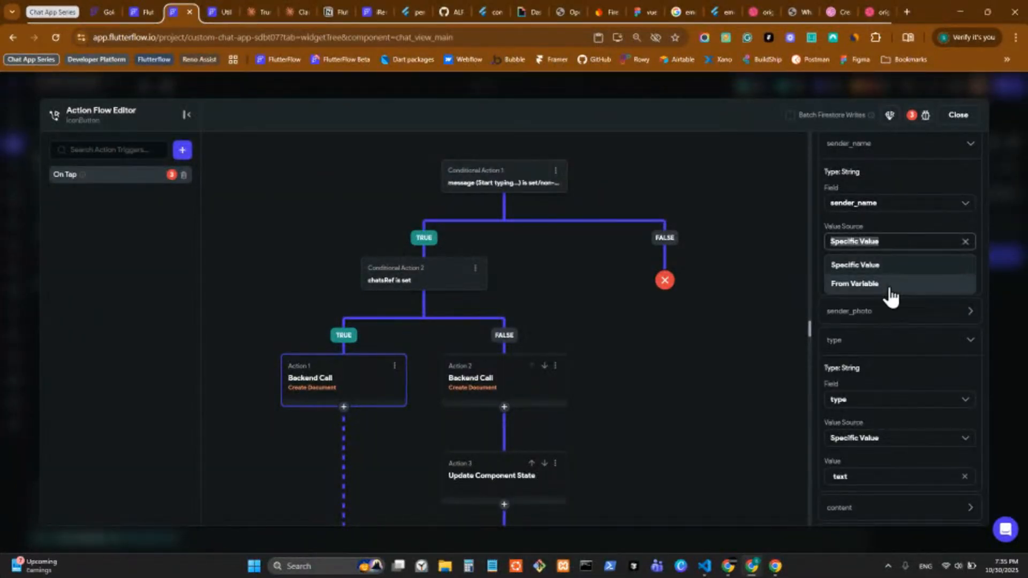
pyautogui.click(887, 285)
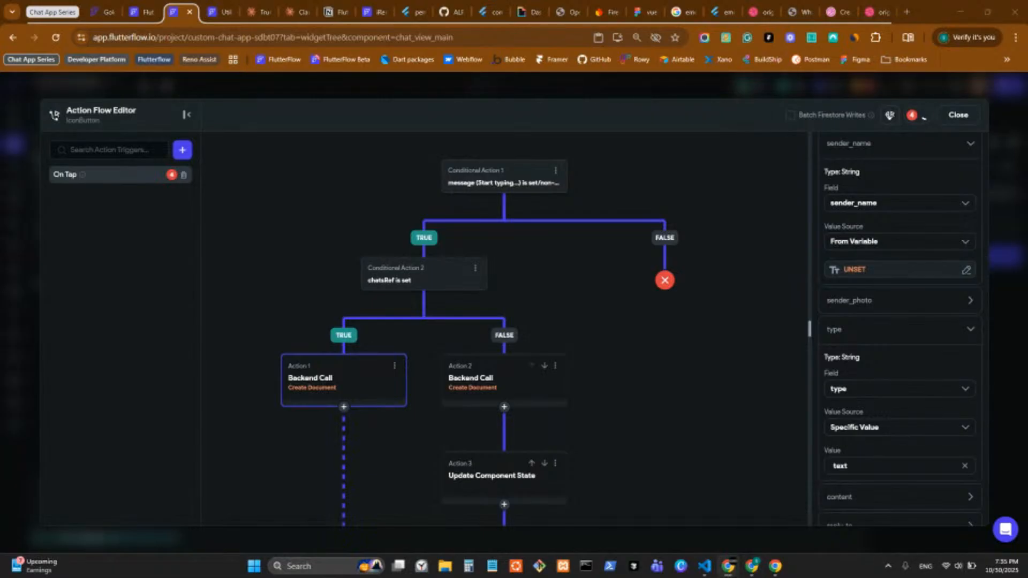
pyautogui.click(856, 270)
pyautogui.click(735, 390)
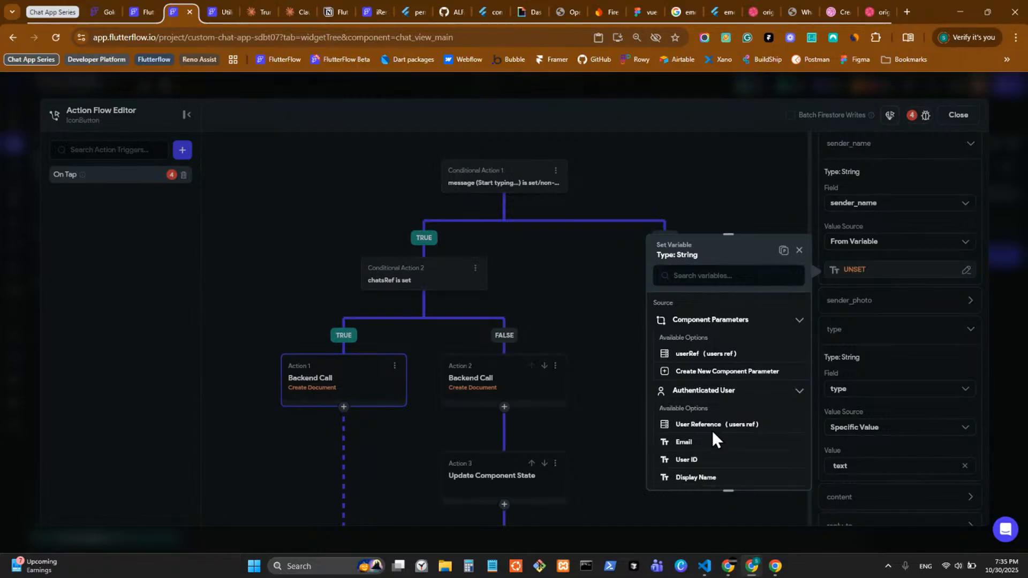
pyautogui.click(697, 476)
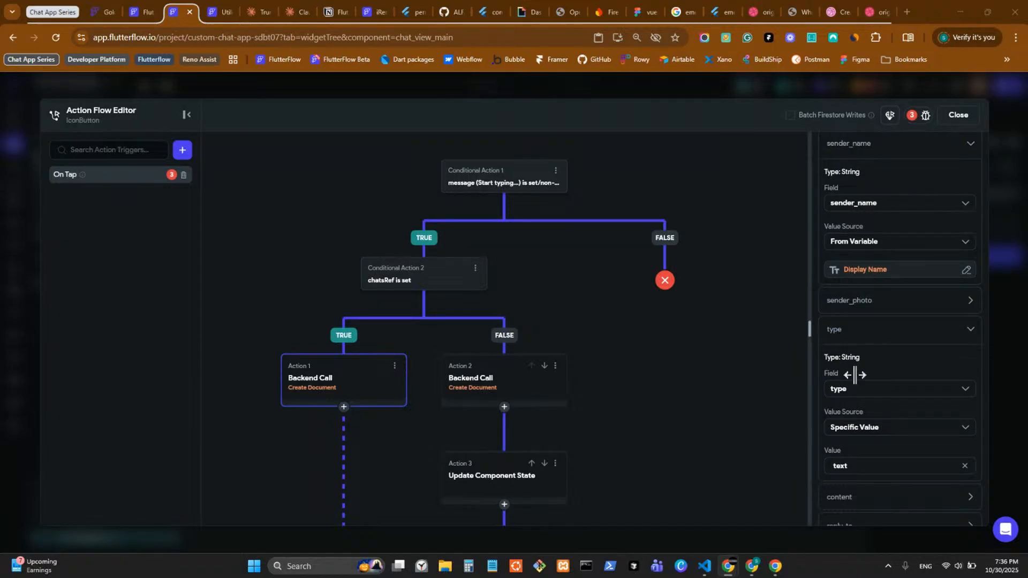
# Step: Scroll through the message fields and briefly inspect the content field's data settings
pyautogui.scroll(-2, 859, 377)
pyautogui.scroll(1, 867, 342)
pyautogui.scroll(4, 875, 307)
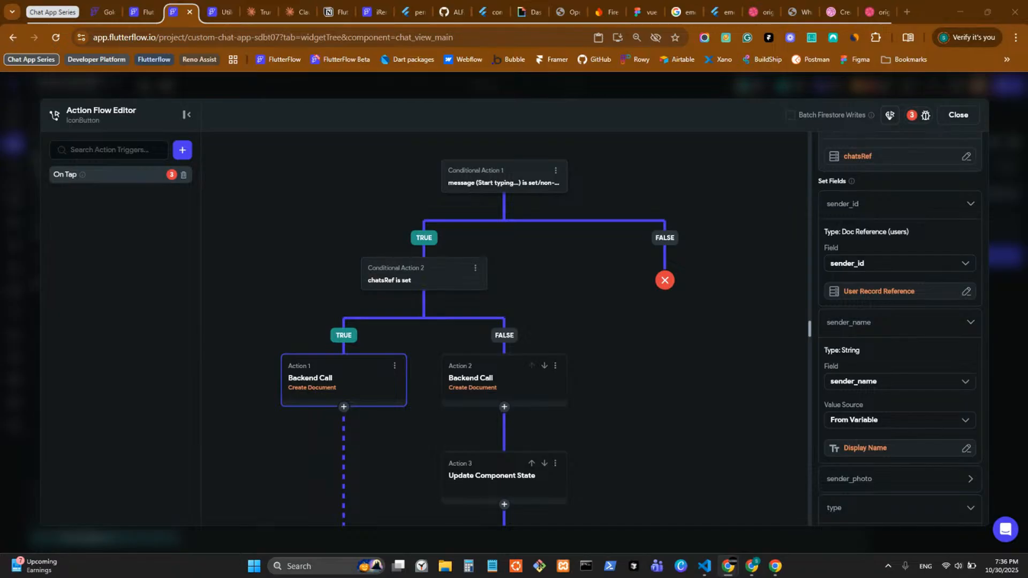
pyautogui.scroll(-3, 877, 236)
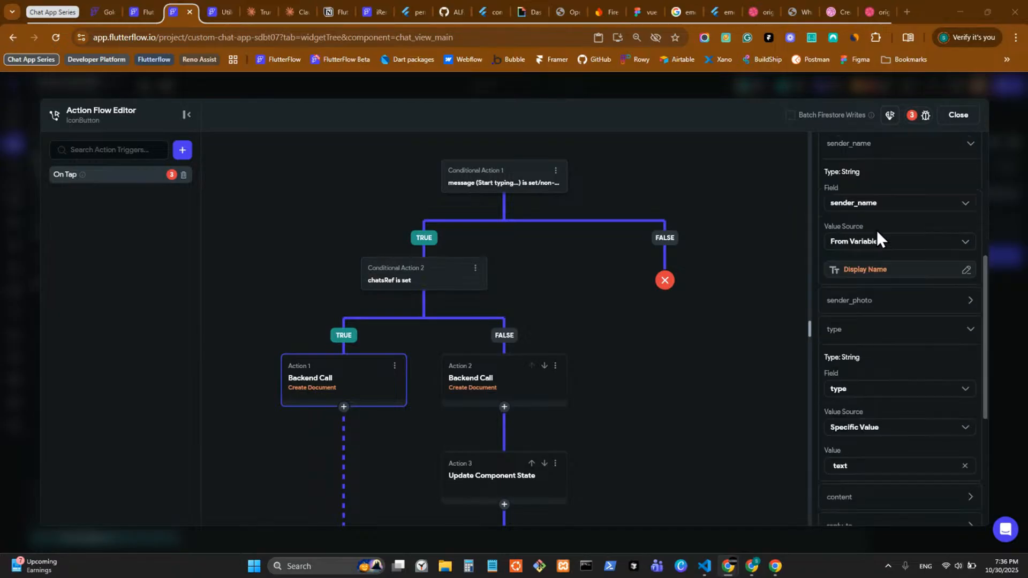
pyautogui.scroll(-1, 878, 234)
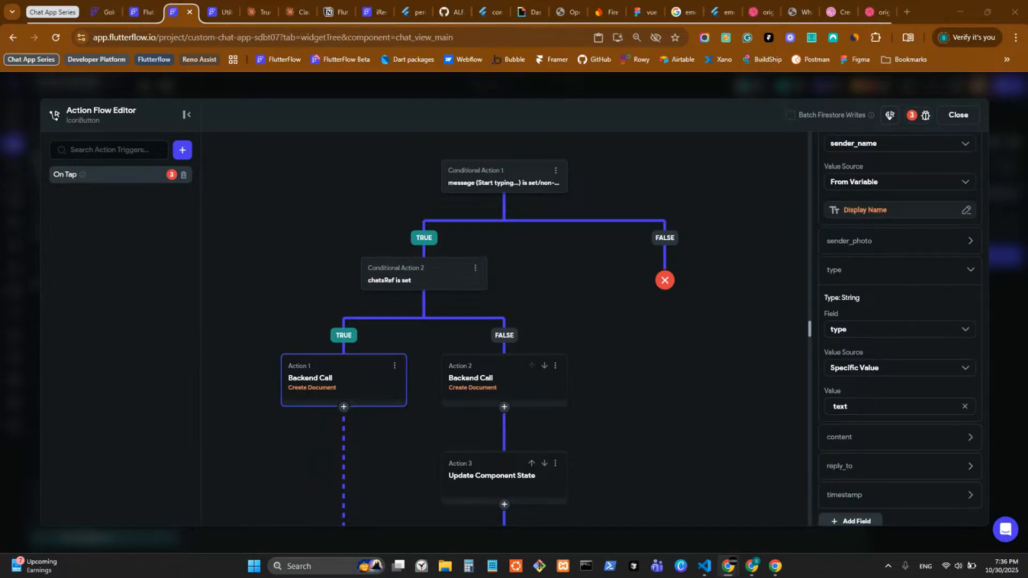
pyautogui.scroll(-2, 860, 432)
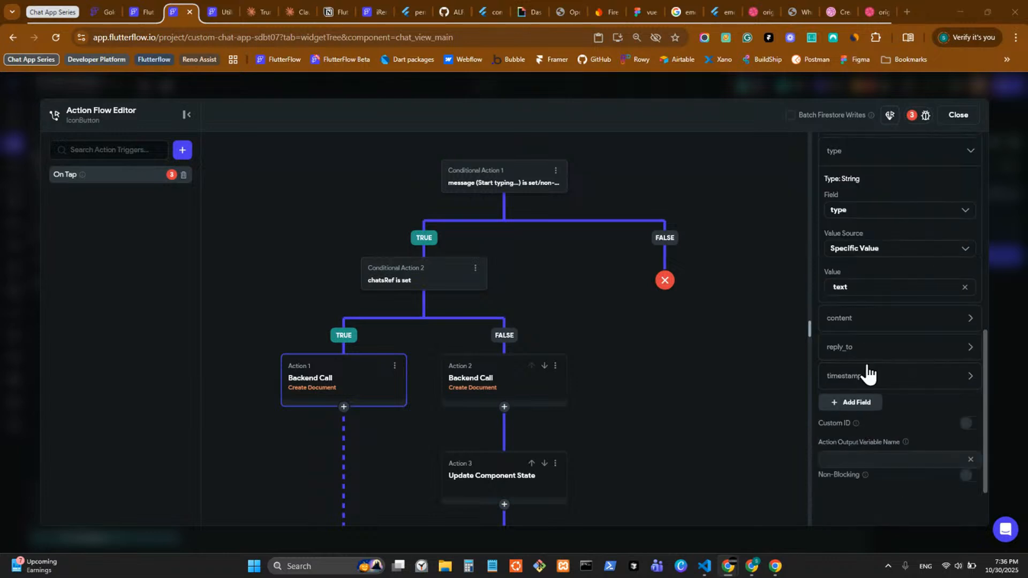
pyautogui.click(881, 324)
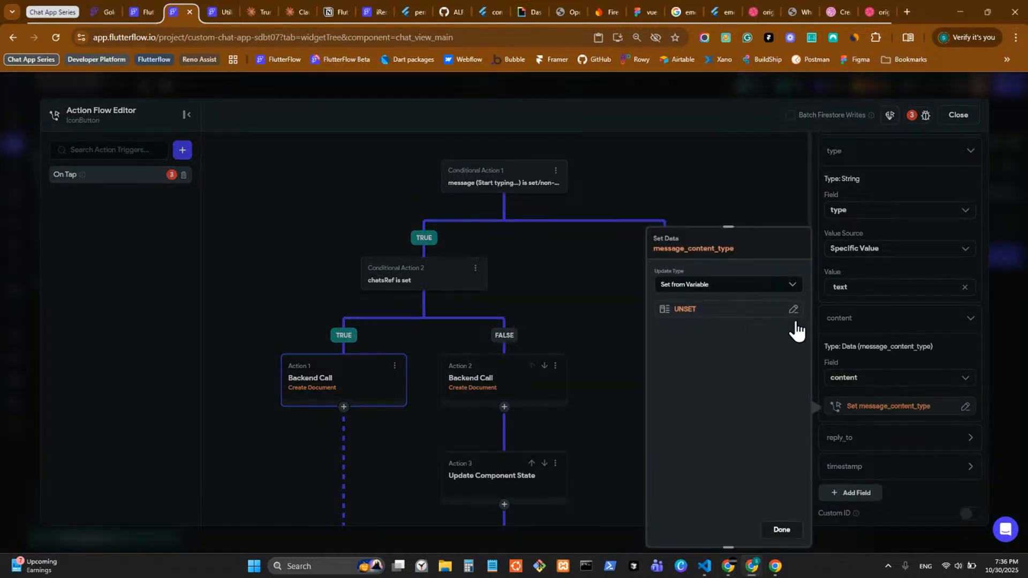
pyautogui.click(898, 342)
pyautogui.scroll(4, 899, 343)
pyautogui.scroll(3, 872, 305)
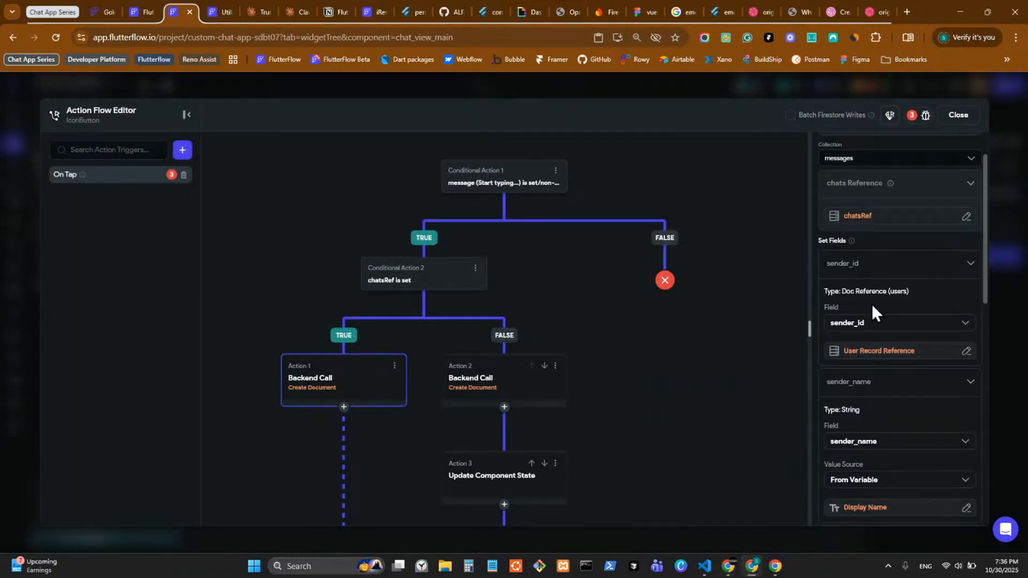
pyautogui.scroll(1, 879, 279)
pyautogui.scroll(-2, 883, 300)
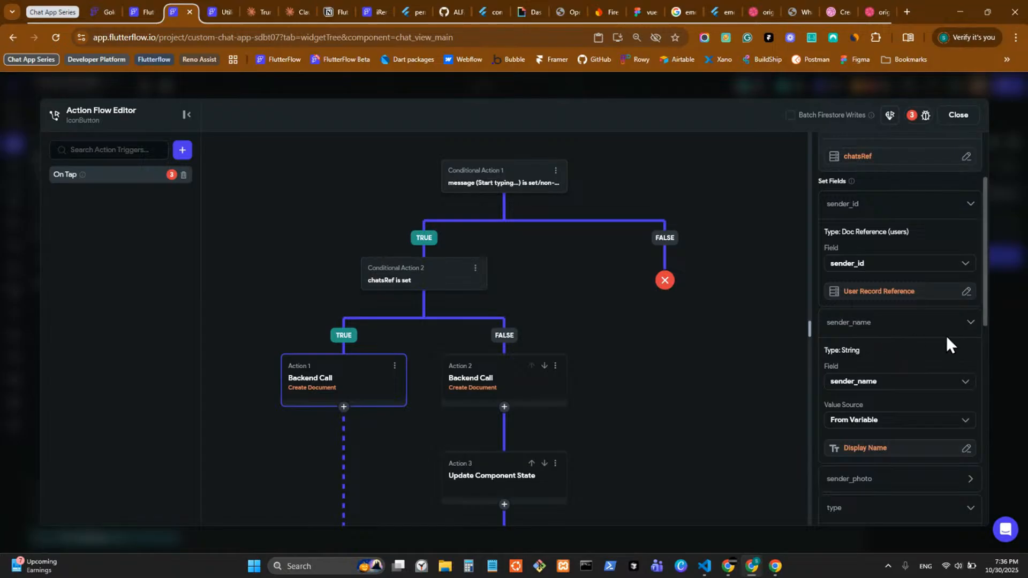
pyautogui.hotkey('alt', 'Tab')
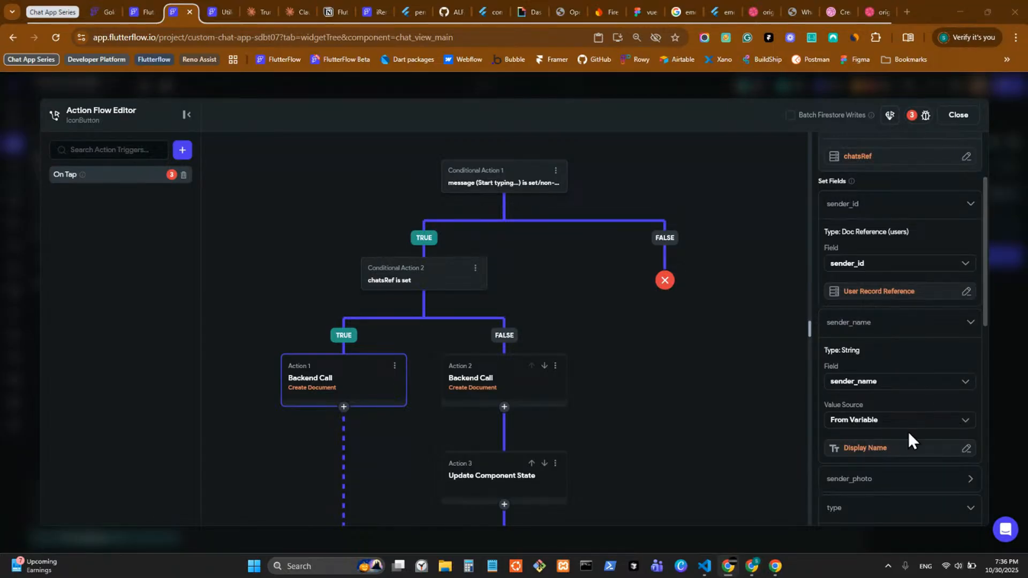
pyautogui.scroll(-3, 905, 428)
# Step: Set sender_photo's value source to From Variable, bound to Authenticated User Photo URL
pyautogui.click(879, 311)
pyautogui.scroll(-2, 883, 322)
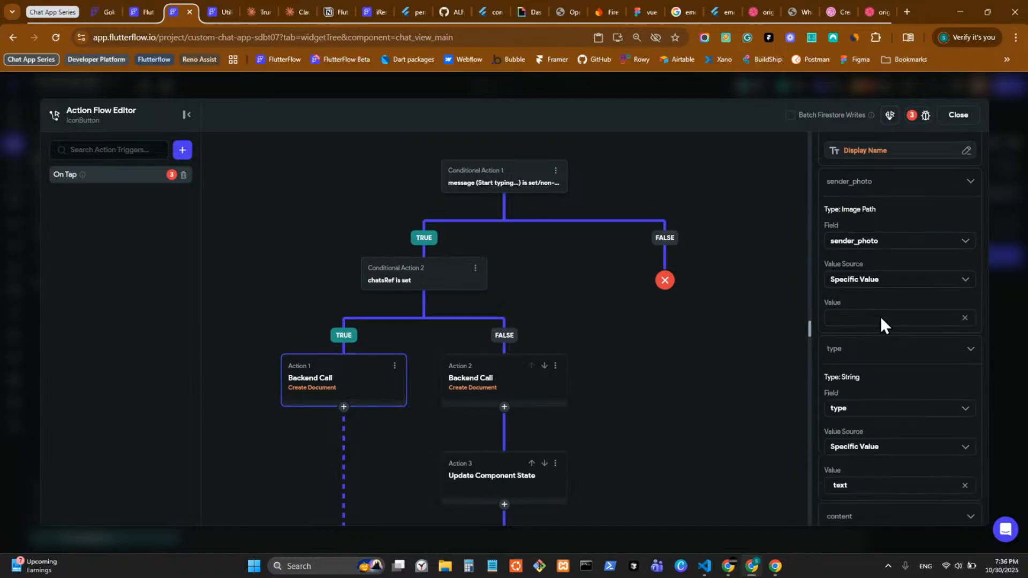
pyautogui.click(887, 280)
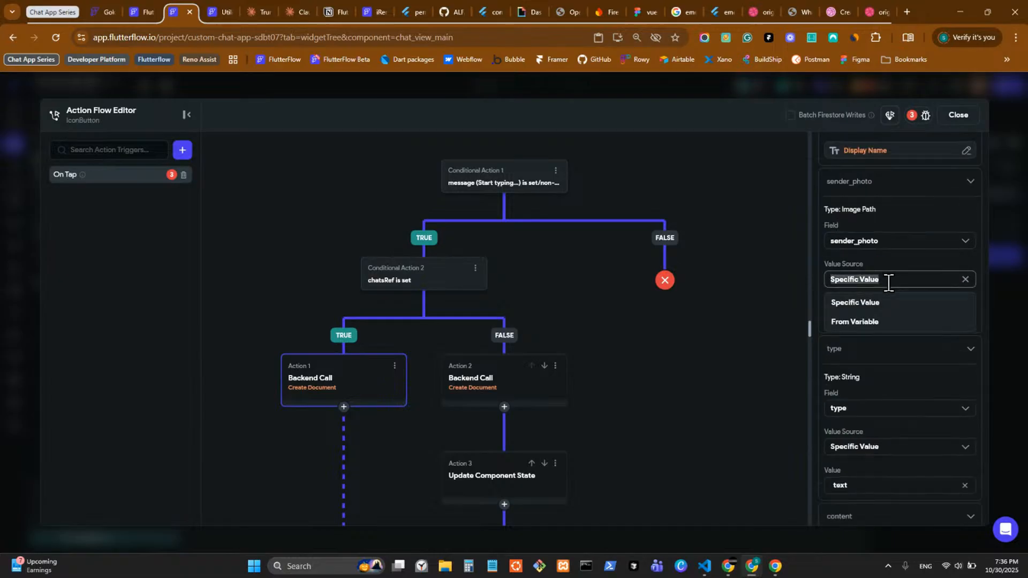
pyautogui.click(883, 322)
pyautogui.click(857, 308)
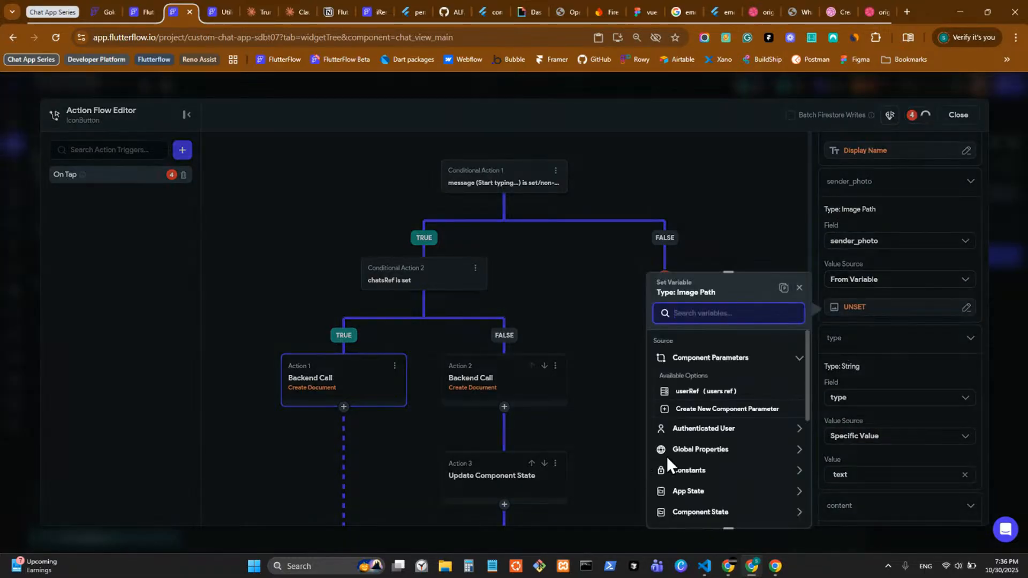
pyautogui.click(713, 429)
pyautogui.scroll(-1, 715, 434)
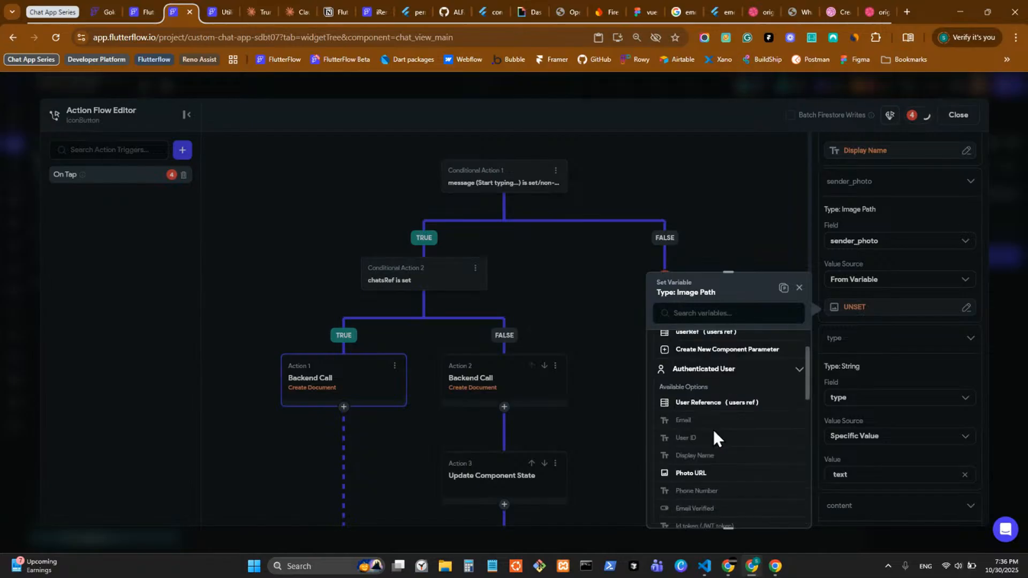
pyautogui.click(691, 473)
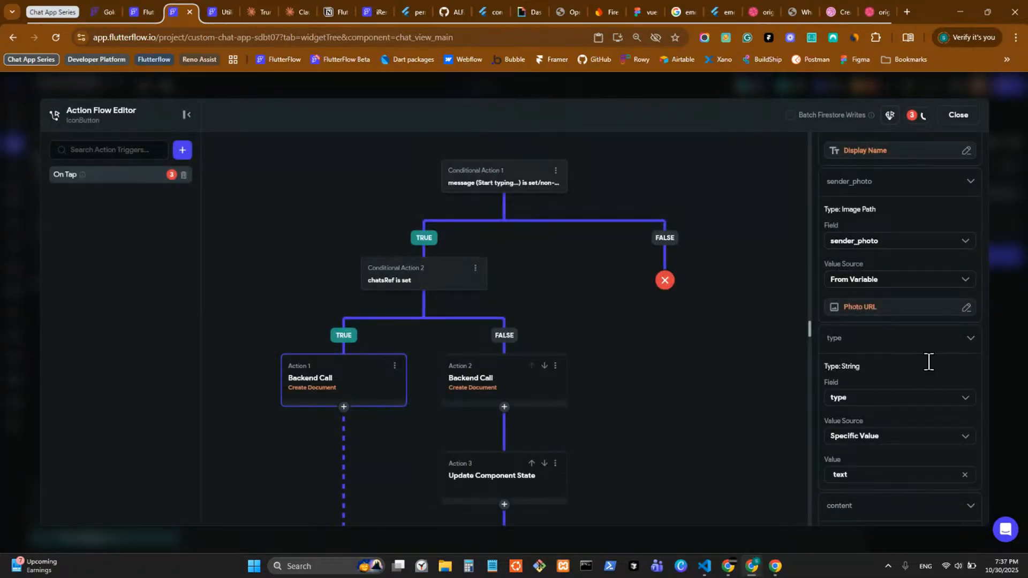
pyautogui.scroll(-1, 878, 399)
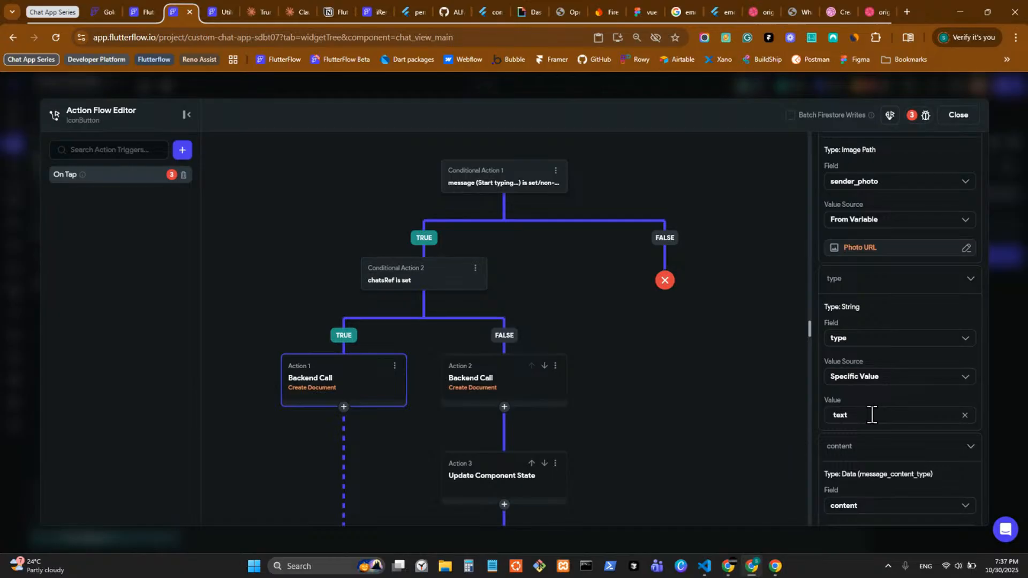
# Step: Open the variable picker for the new message's timestamp field, browsing the authenticated user values
pyautogui.scroll(-2, 871, 414)
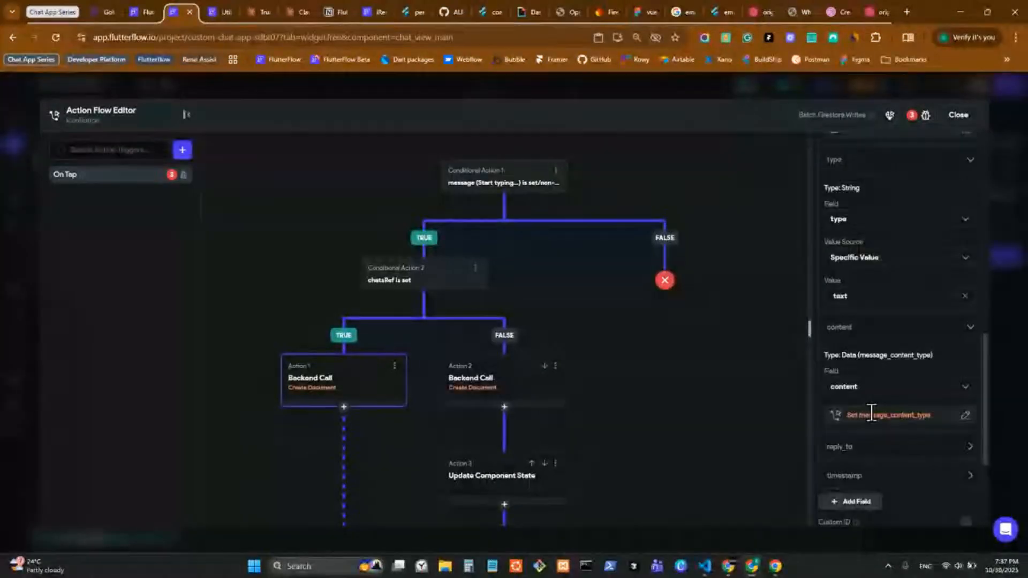
pyautogui.click(866, 447)
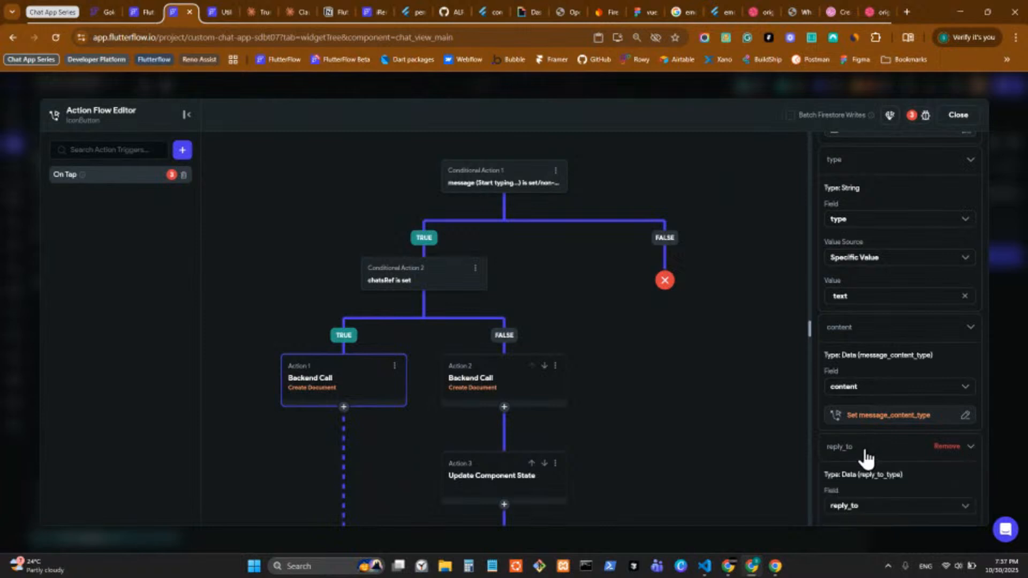
pyautogui.click(869, 426)
pyautogui.scroll(-3, 836, 399)
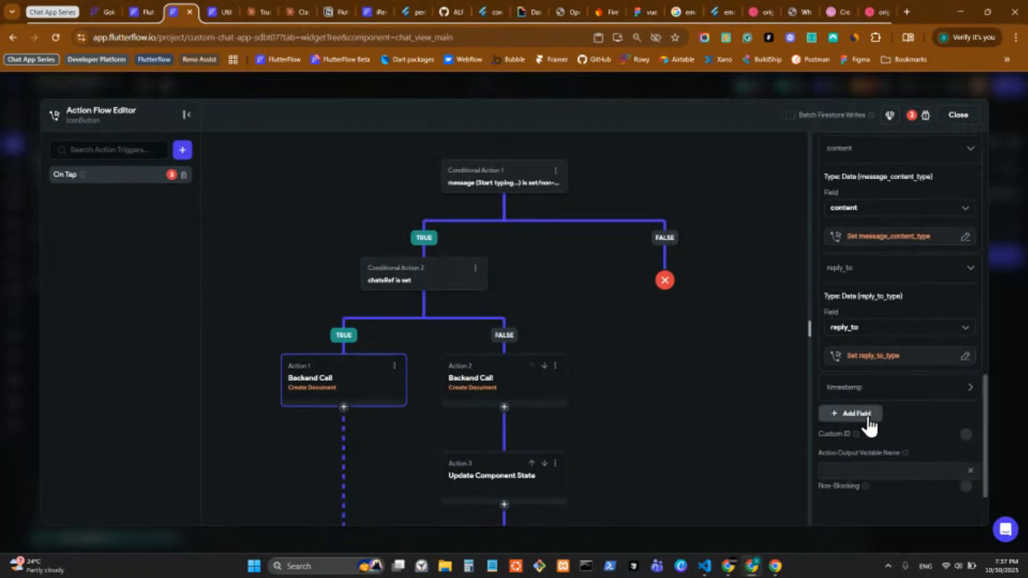
pyautogui.click(860, 394)
pyautogui.scroll(-2, 862, 399)
pyautogui.click(860, 396)
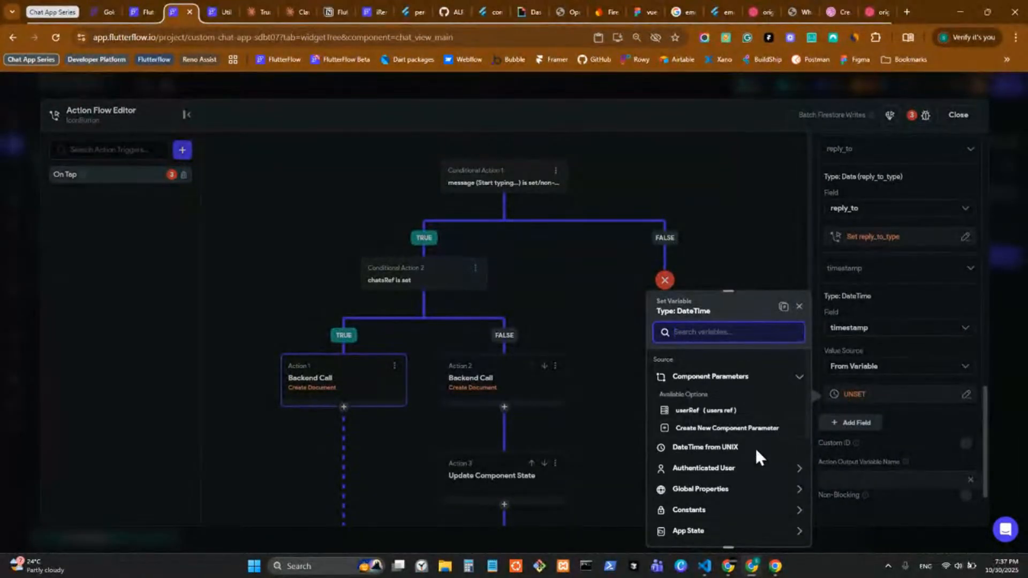
pyautogui.scroll(-2, 756, 450)
pyautogui.scroll(2, 740, 410)
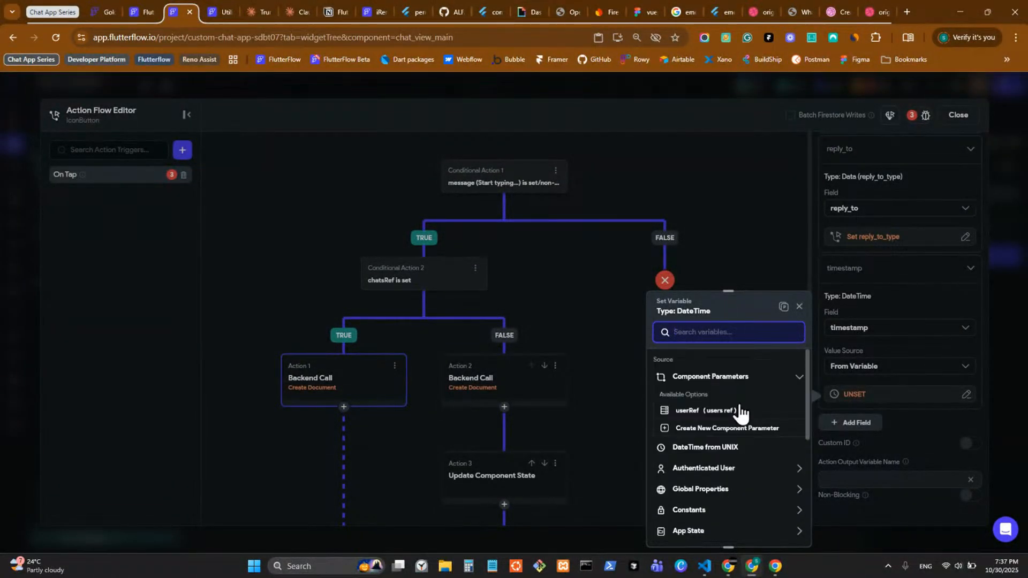
pyautogui.click(737, 473)
pyautogui.scroll(-3, 736, 474)
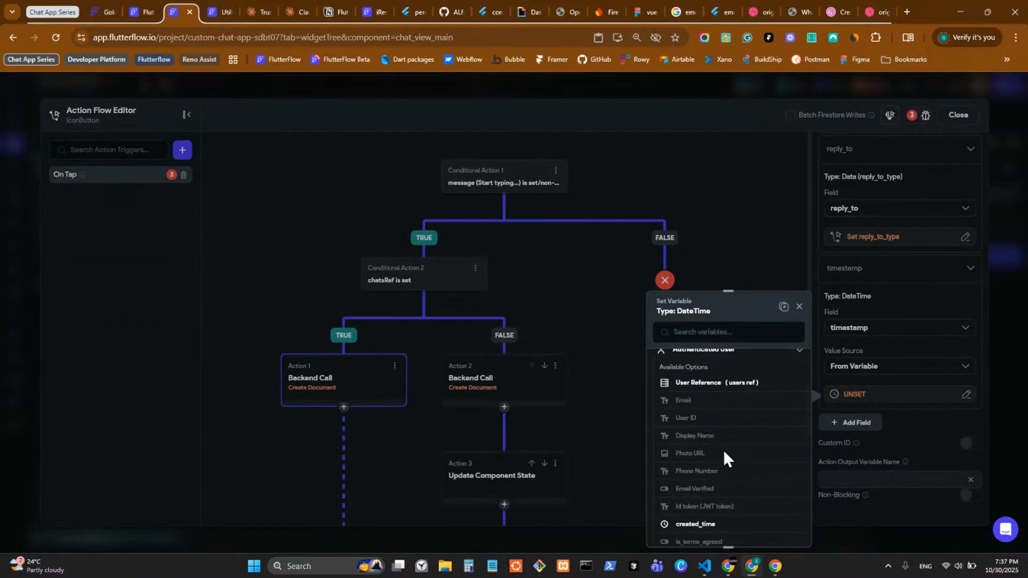
pyautogui.scroll(2, 739, 445)
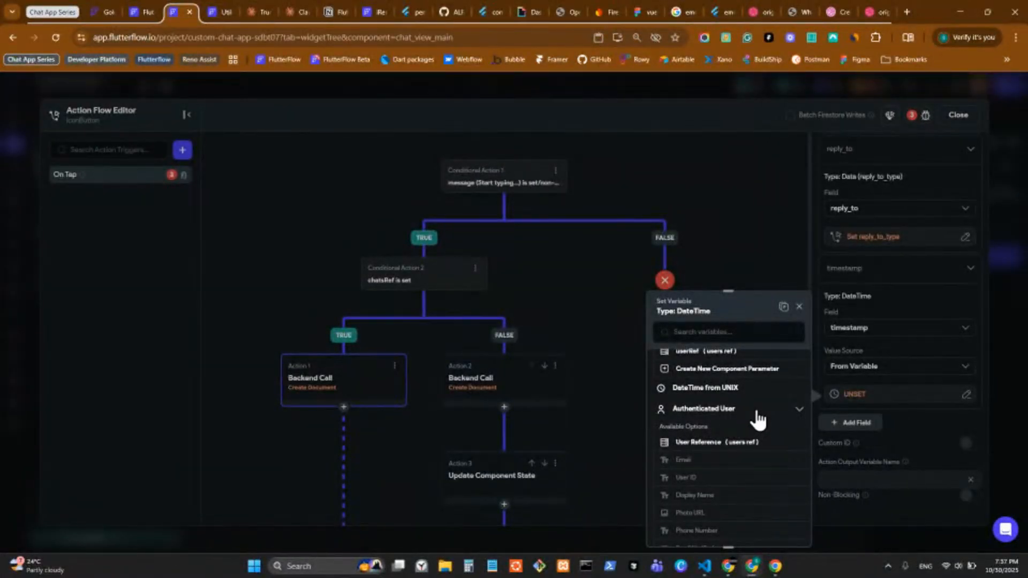
pyautogui.click(739, 411)
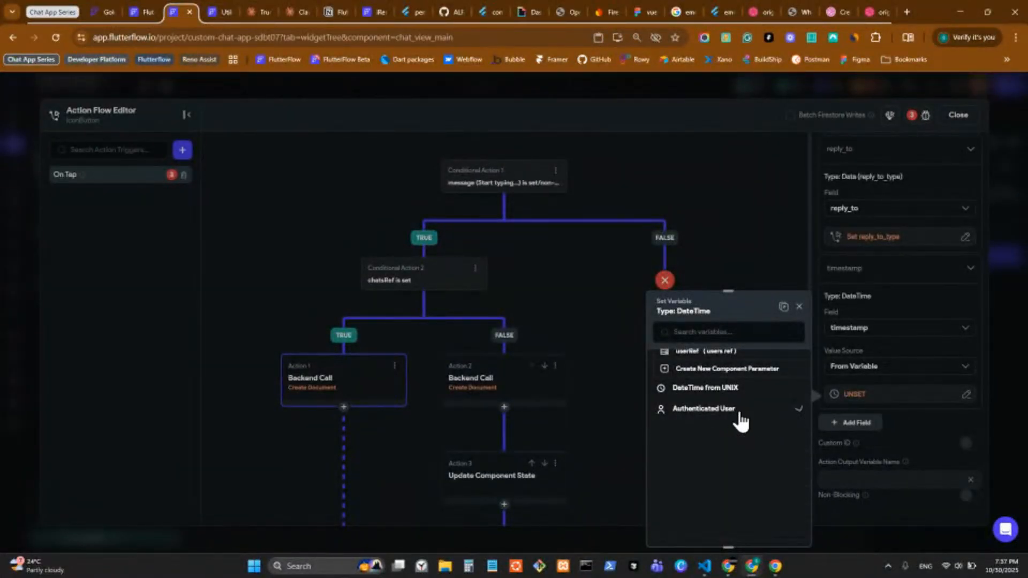
# Step: Set the timestamp to the Current Time global property and confirm it
pyautogui.scroll(-2, 733, 429)
pyautogui.scroll(3, 727, 424)
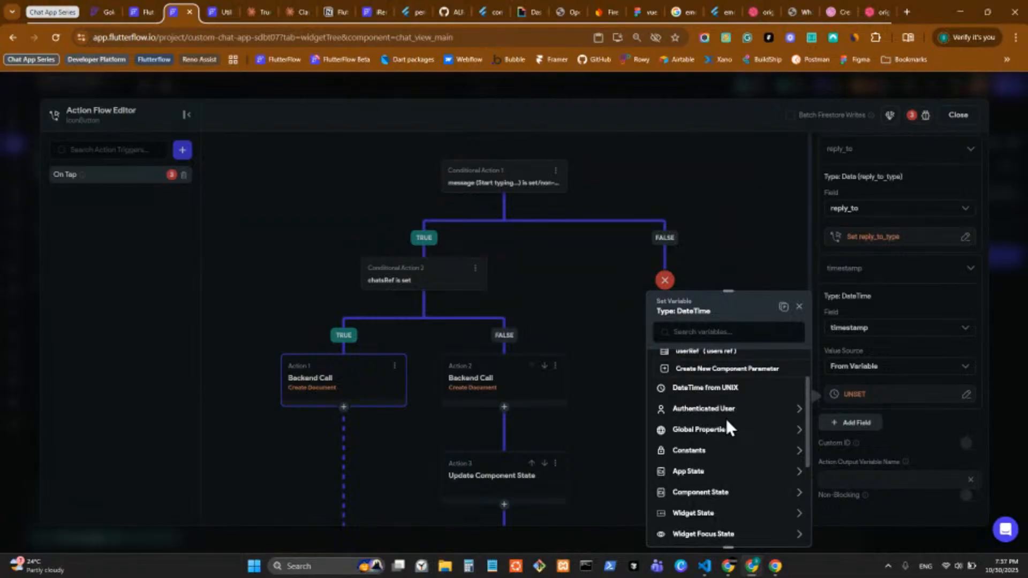
pyautogui.scroll(1, 725, 423)
pyautogui.scroll(-1, 734, 455)
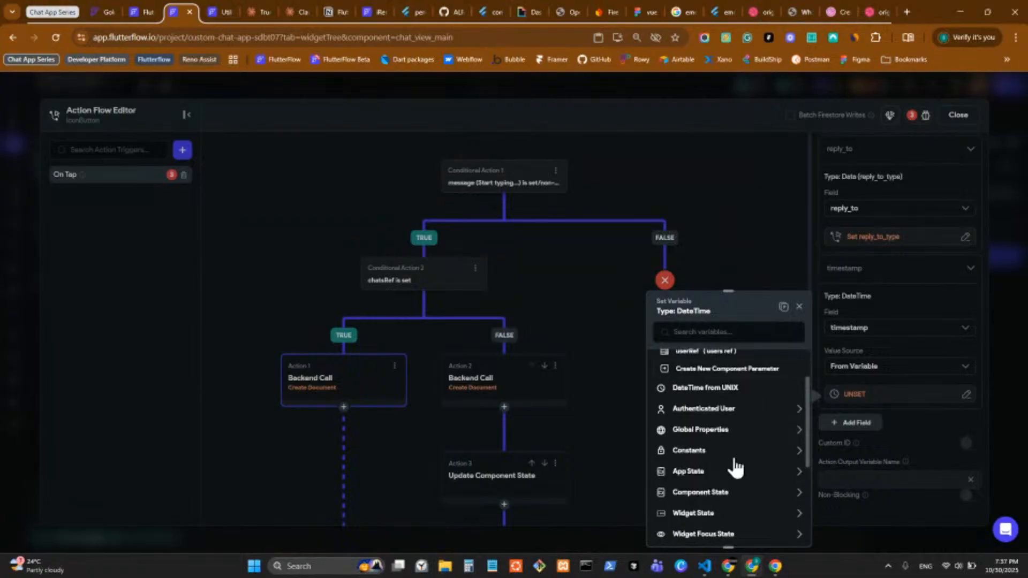
pyautogui.click(746, 431)
pyautogui.scroll(-1, 752, 482)
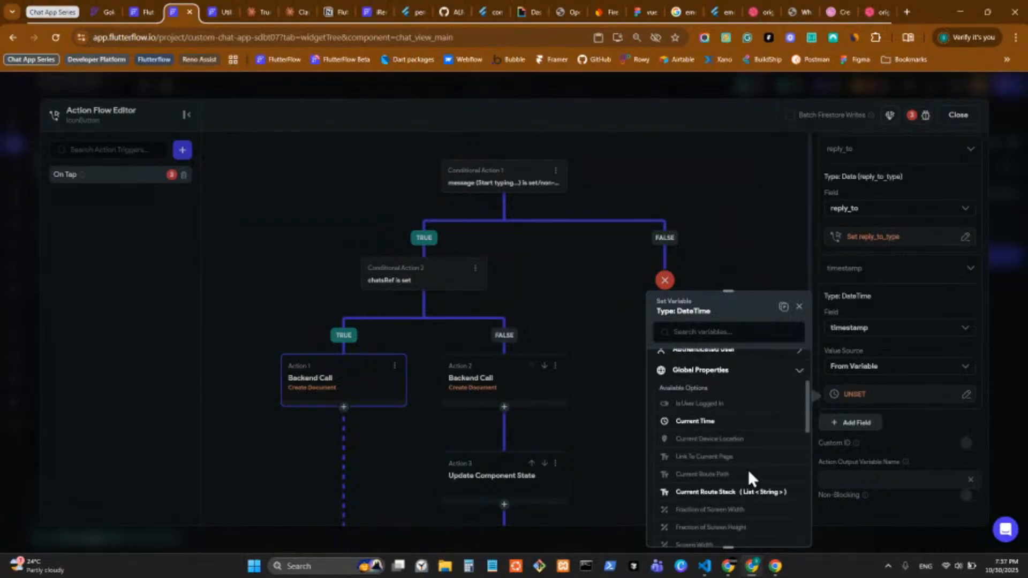
pyautogui.click(691, 422)
pyautogui.click(781, 529)
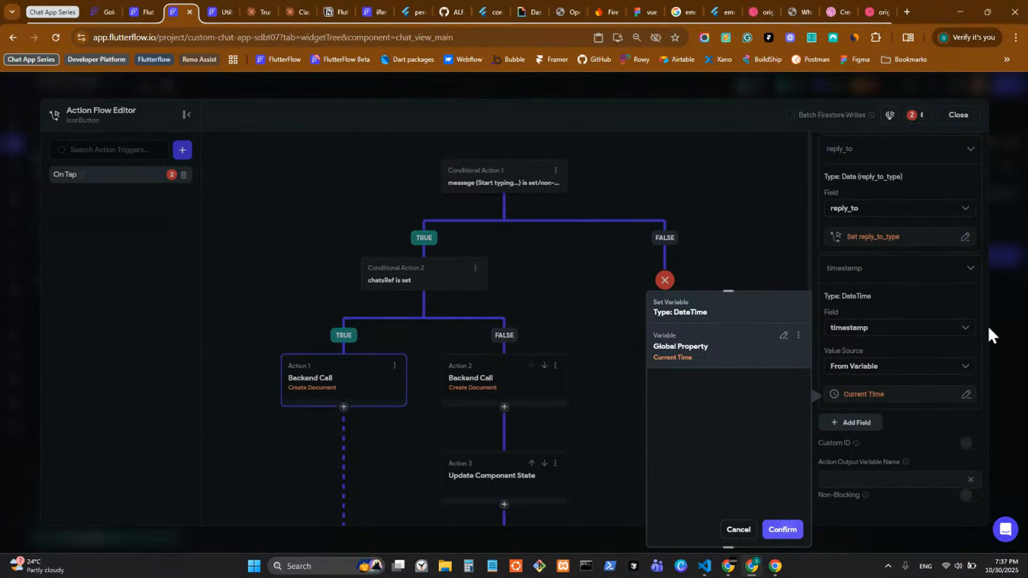
# Step: Remove the reply_to field from the Create Document field list
pyautogui.scroll(2, 879, 313)
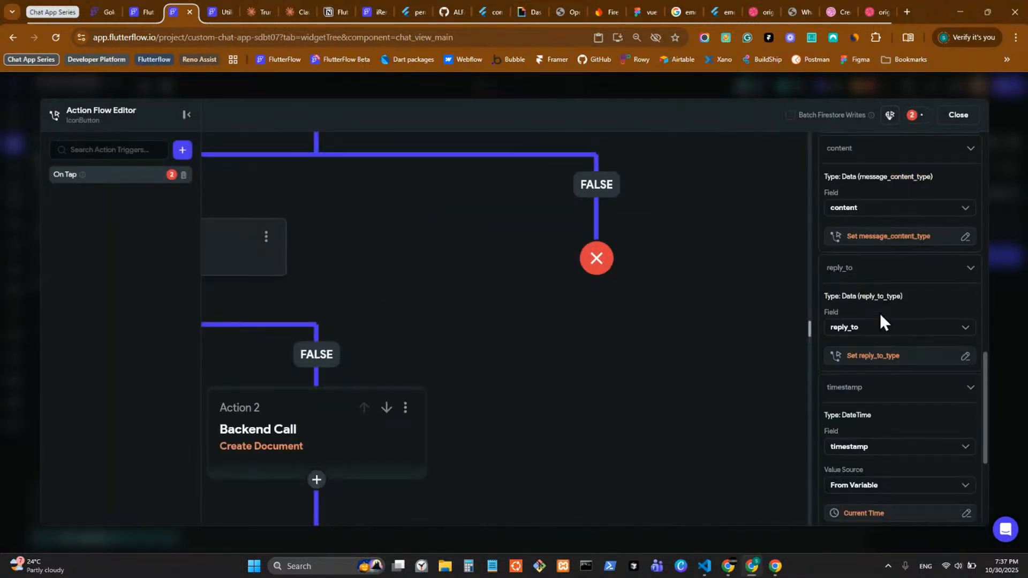
pyautogui.scroll(1, 864, 351)
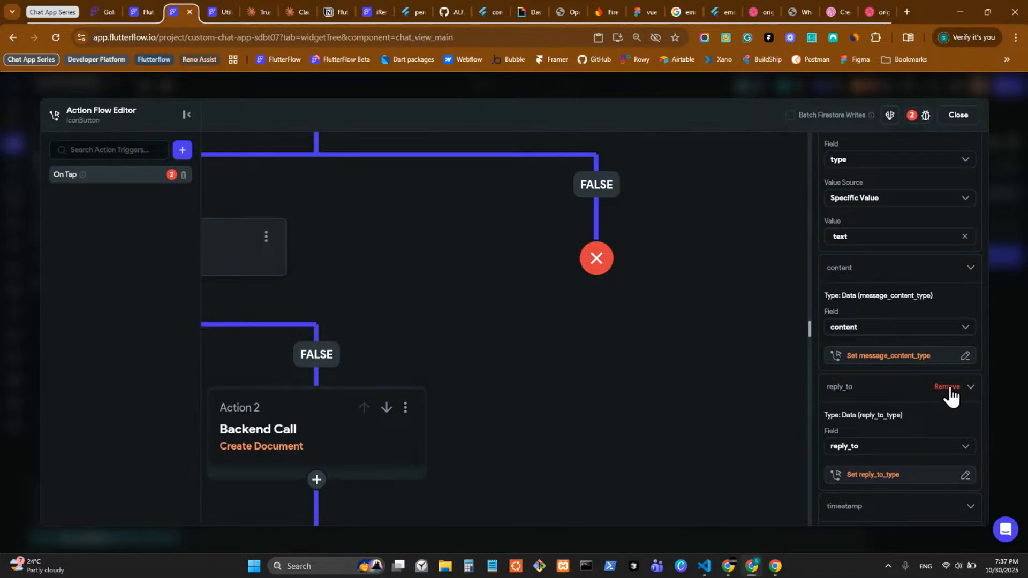
pyautogui.click(947, 387)
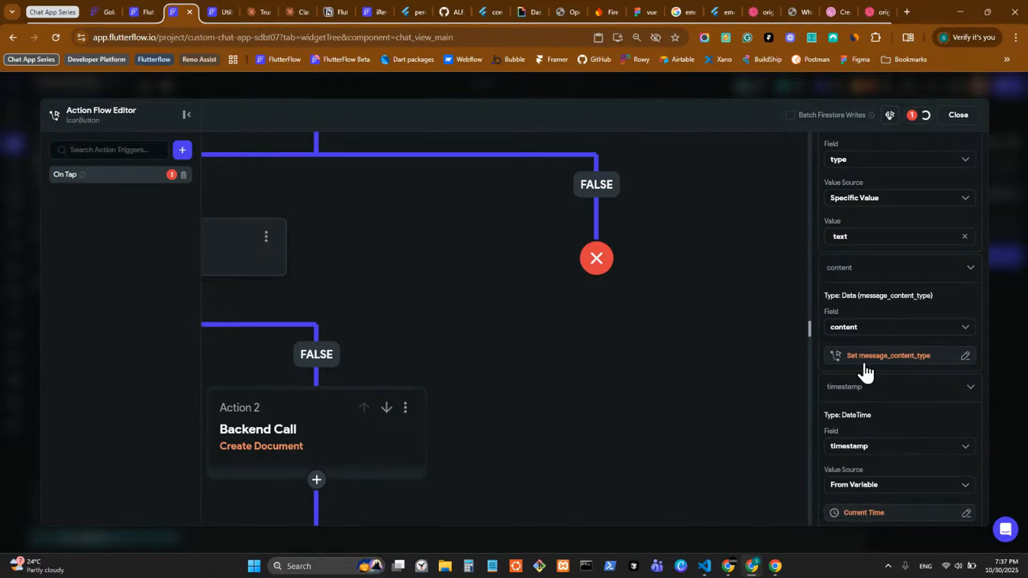
# Step: Close the Action Flow Editor
pyautogui.moveTo(949, 266)
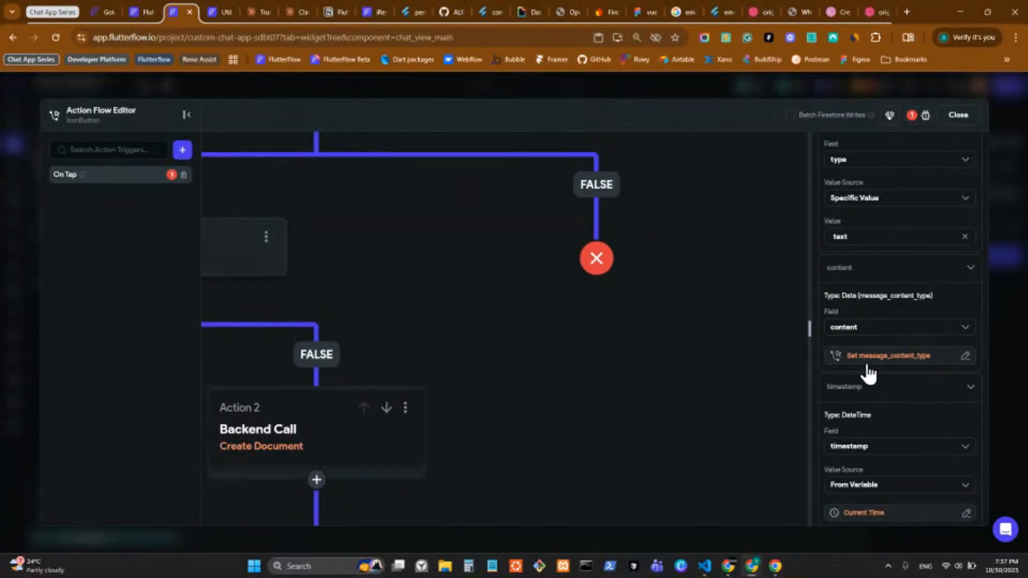
pyautogui.scroll(2, 867, 367)
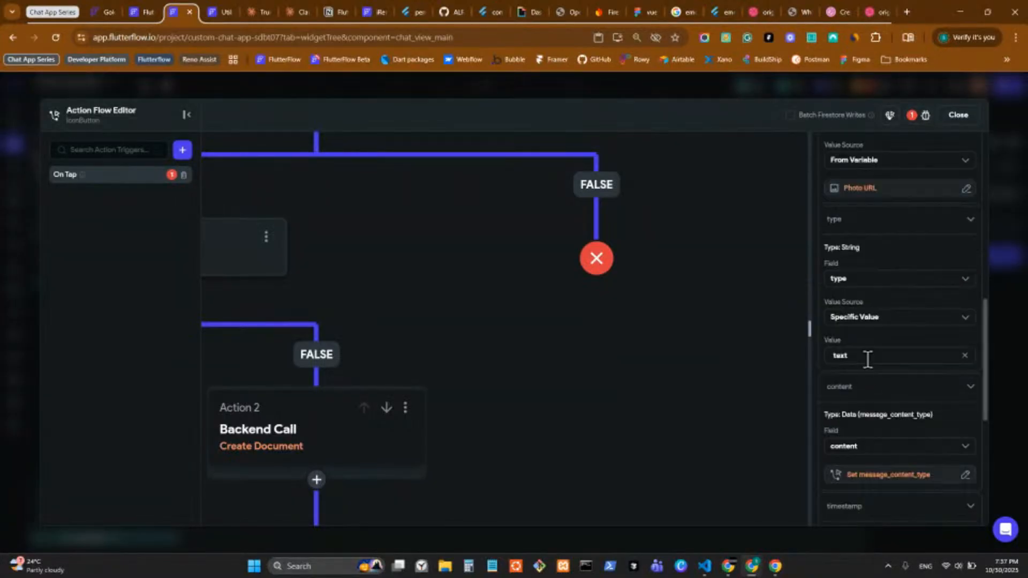
pyautogui.click(997, 342)
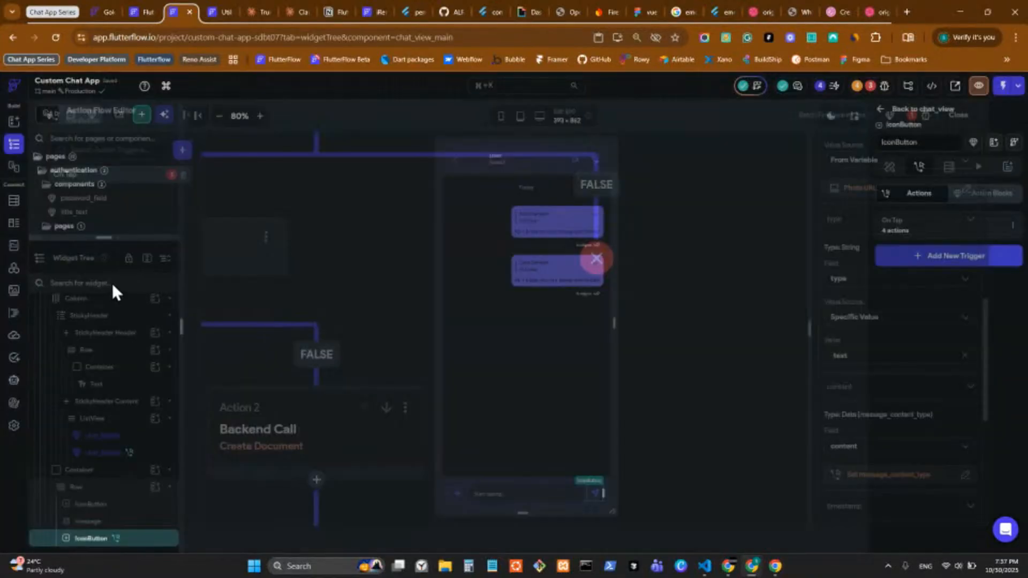
# Step: Scroll through the message_content_type data type's fields, then return to the chat_view_main widget tree
pyautogui.click(13, 224)
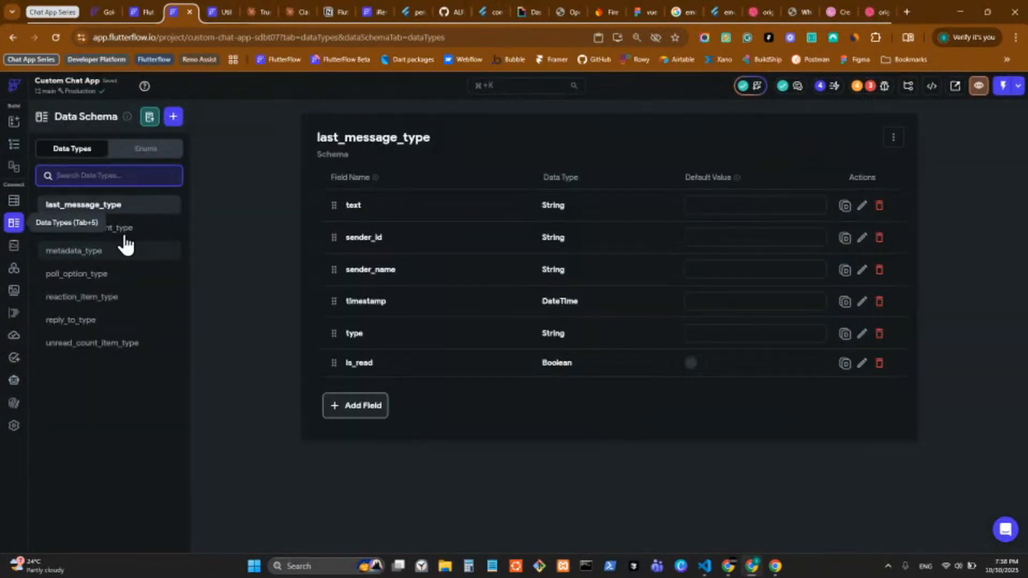
pyautogui.click(91, 228)
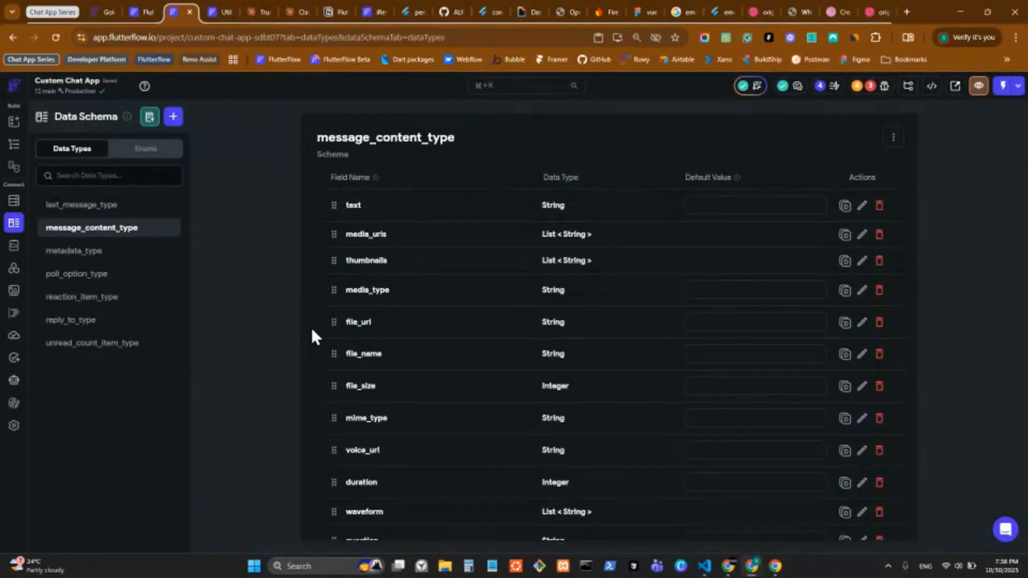
pyautogui.scroll(-3, 331, 330)
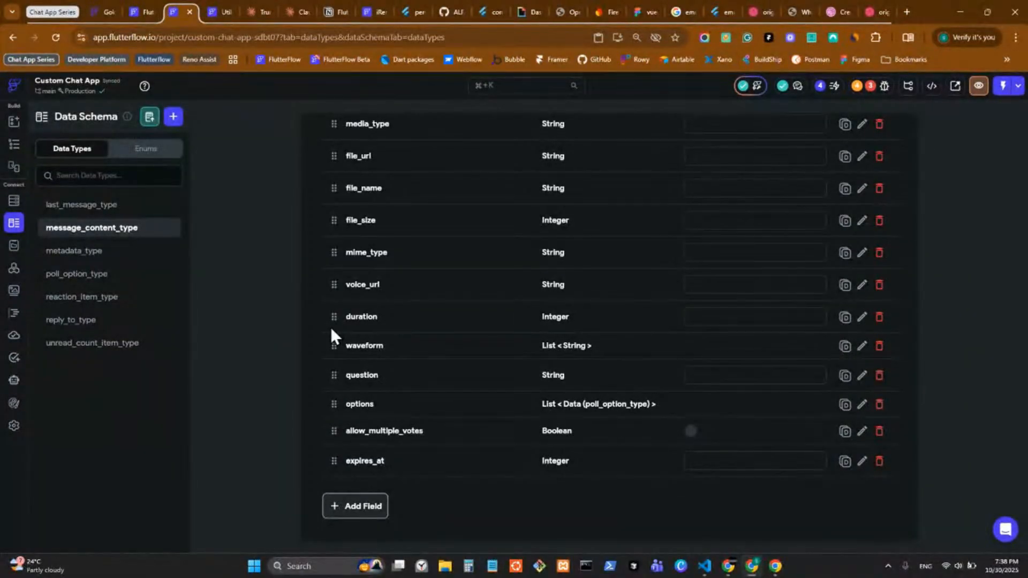
pyautogui.scroll(1, 331, 329)
pyautogui.scroll(2, 331, 337)
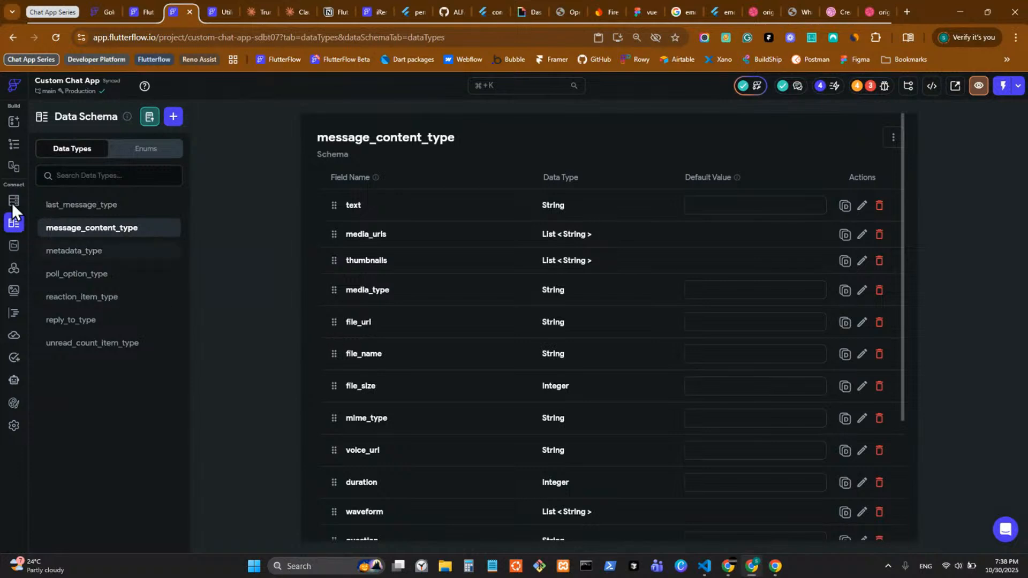
pyautogui.click(16, 145)
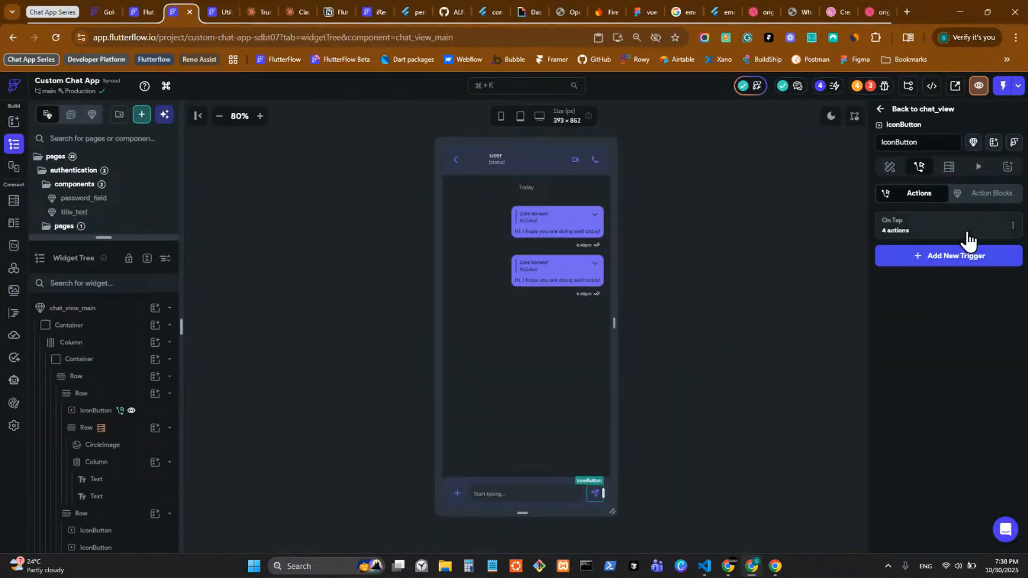
# Step: Open the send button's On Tap flow and the first Create Document action's settings
pyautogui.click(935, 225)
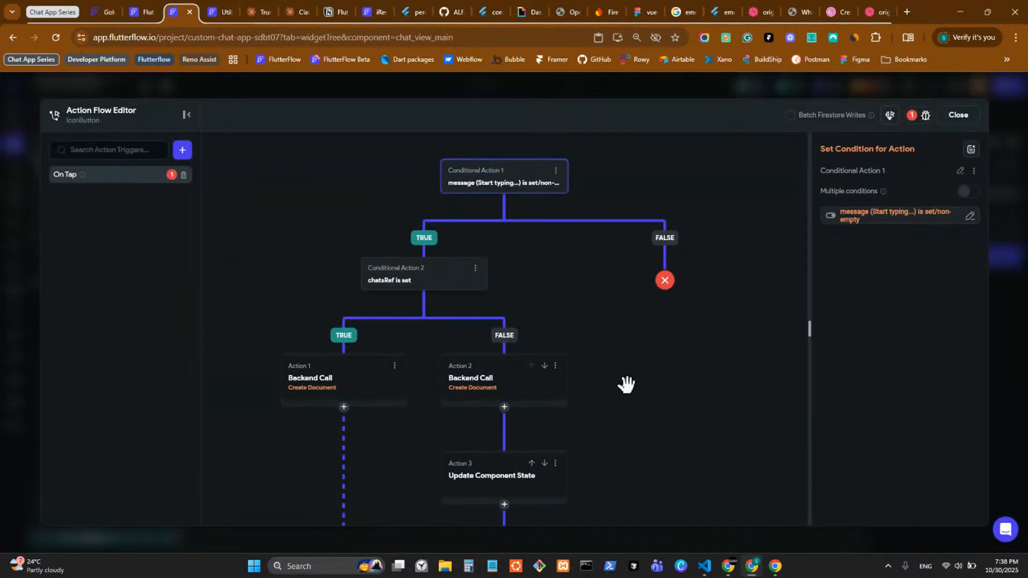
pyautogui.moveTo(625, 386); pyautogui.dragTo(615, 269)
pyautogui.click(292, 281)
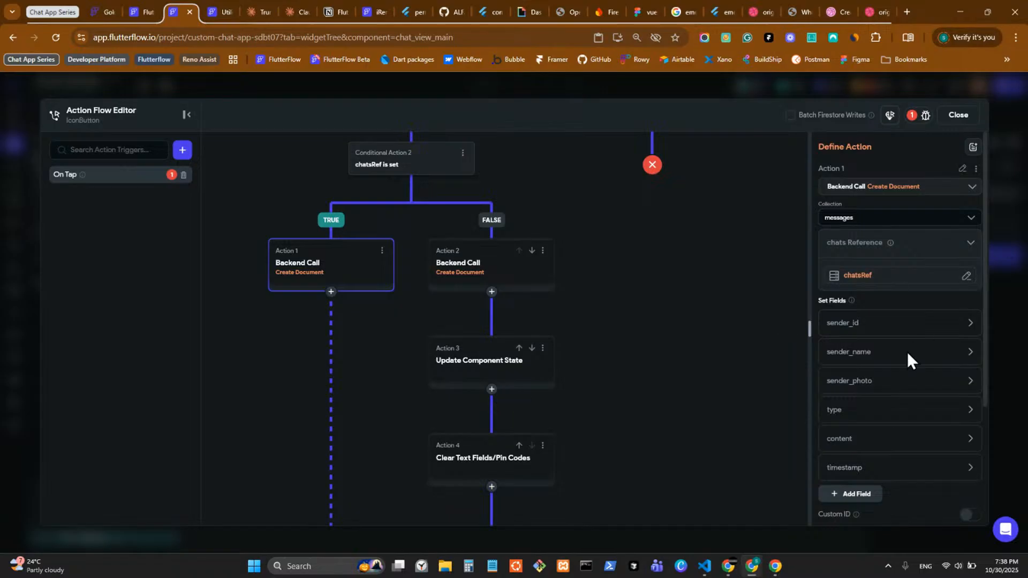
pyautogui.scroll(-3, 906, 356)
pyautogui.scroll(1, 883, 305)
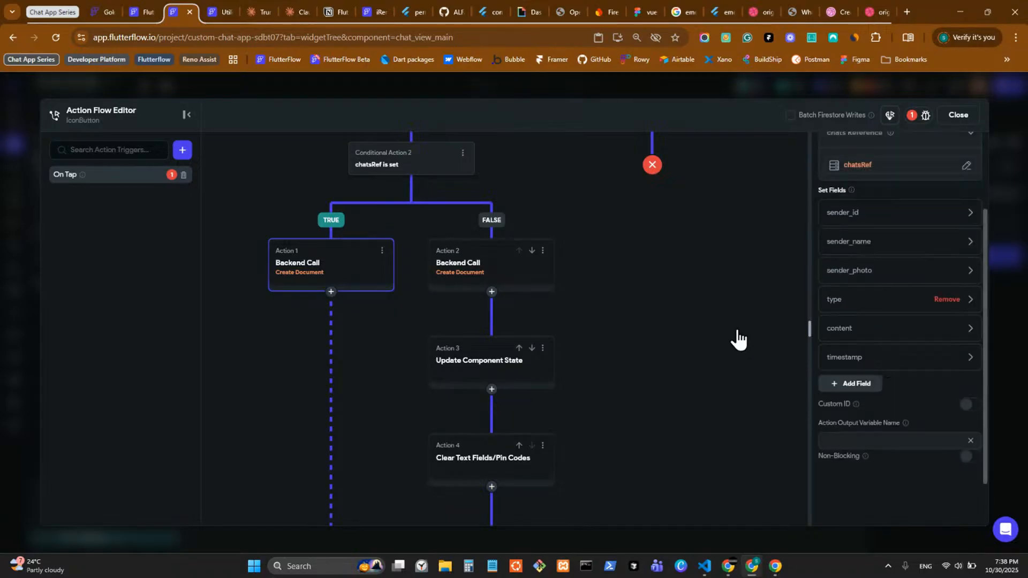
# Step: Set the content field by individual fields and add its text field
pyautogui.click(857, 331)
pyautogui.click(724, 286)
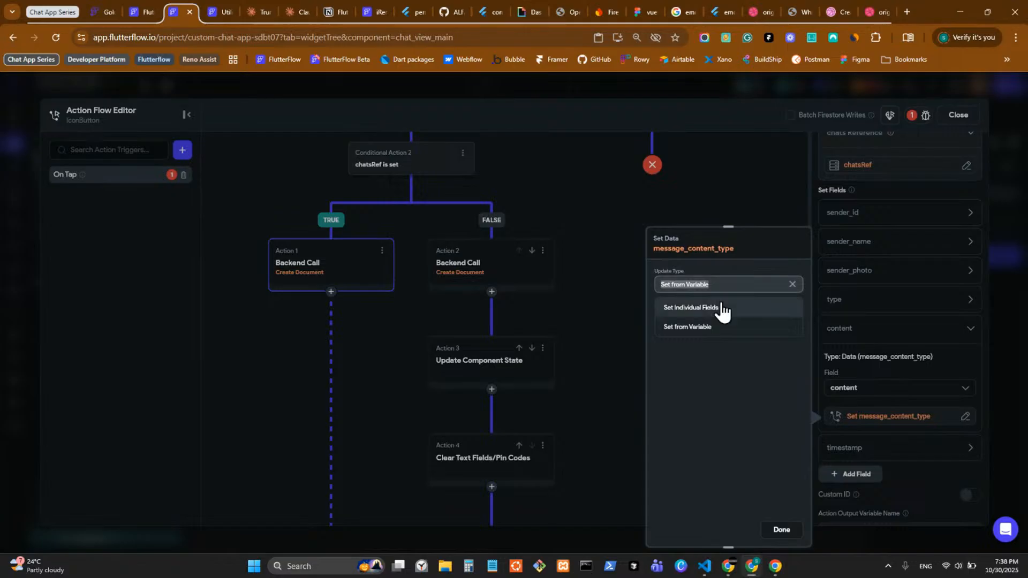
pyautogui.click(718, 309)
pyautogui.click(691, 332)
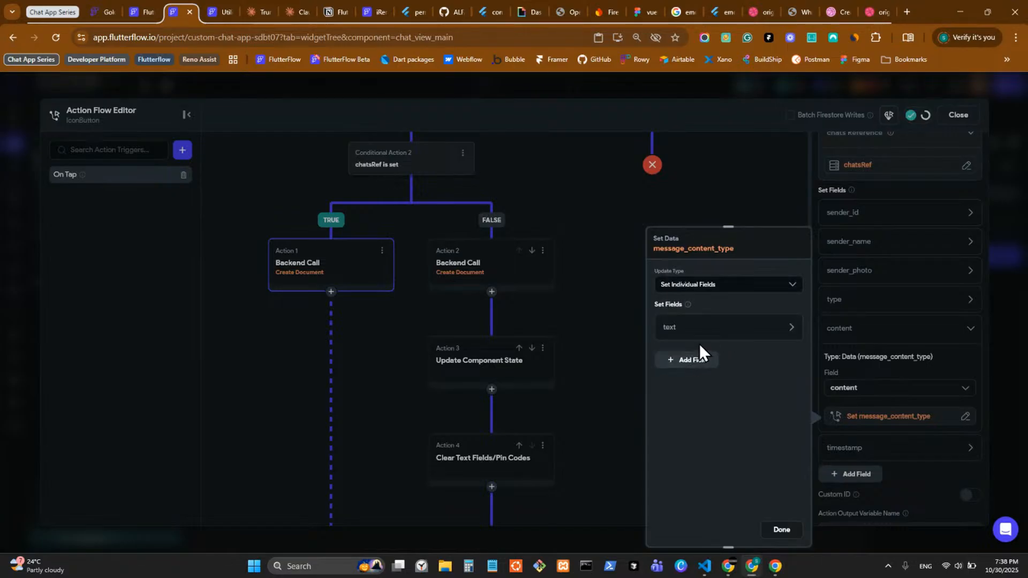
pyautogui.click(705, 386)
pyautogui.scroll(-5, 720, 447)
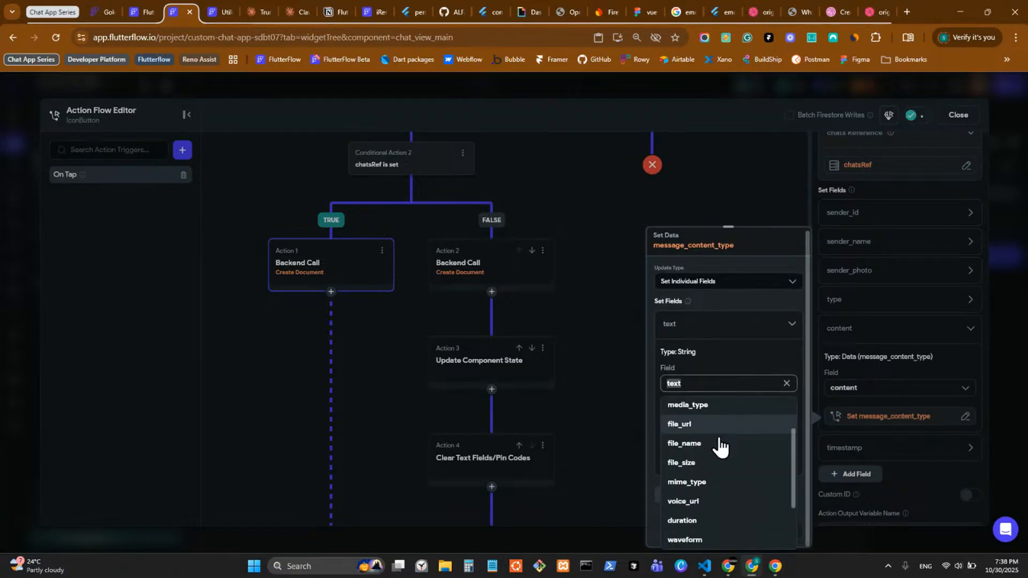
pyautogui.scroll(5, 733, 458)
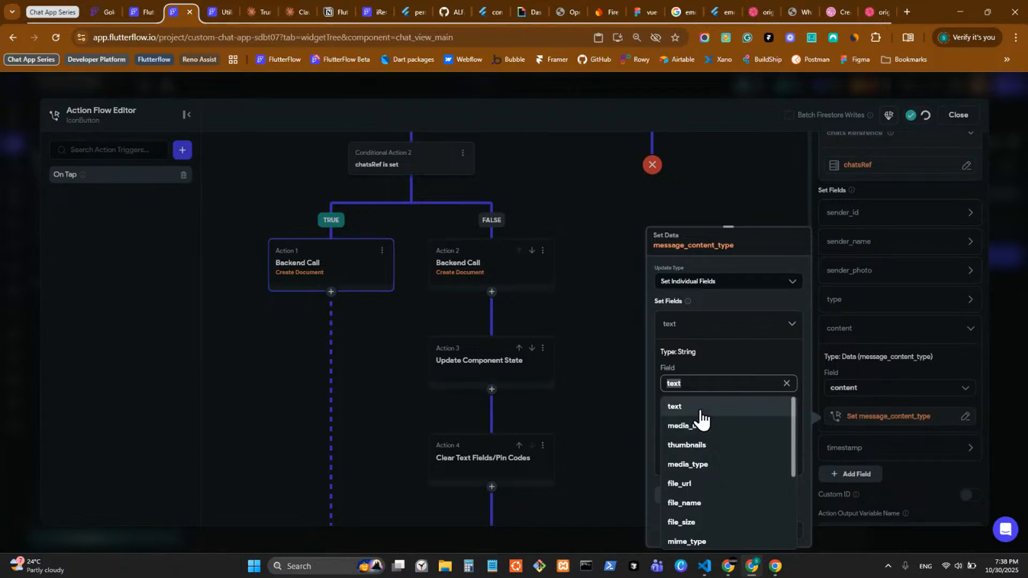
pyautogui.click(702, 410)
# Step: Bind content's text to the chatsRef component state variable's Document ID
pyautogui.click(738, 421)
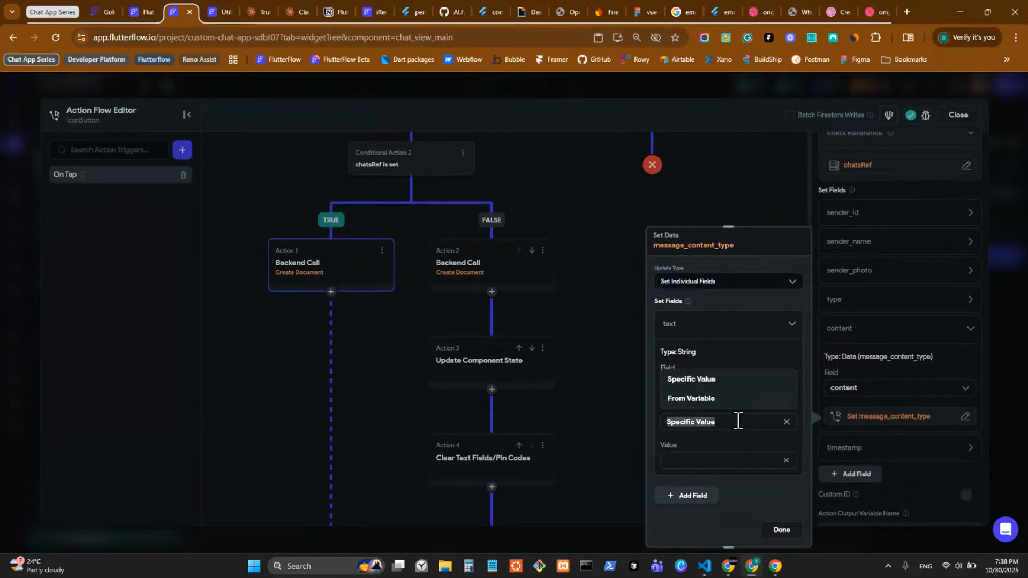
pyautogui.click(724, 401)
pyautogui.click(672, 457)
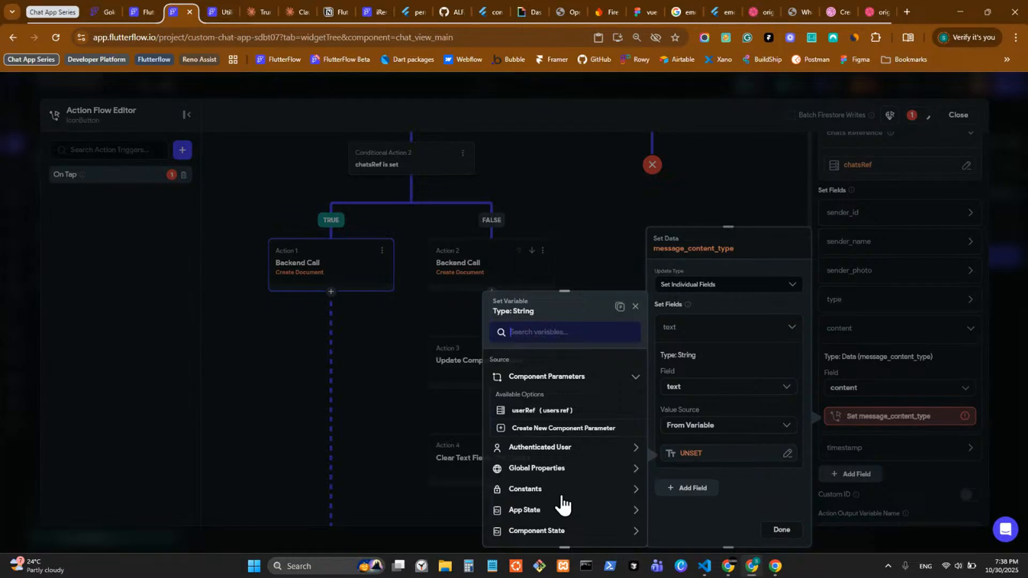
pyautogui.scroll(-3, 562, 498)
pyautogui.click(568, 413)
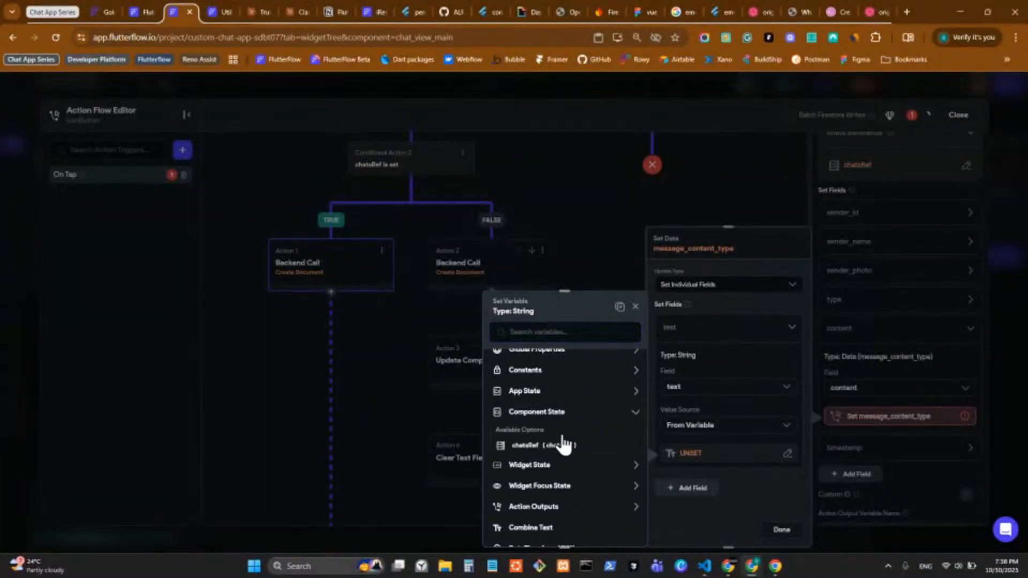
pyautogui.click(563, 444)
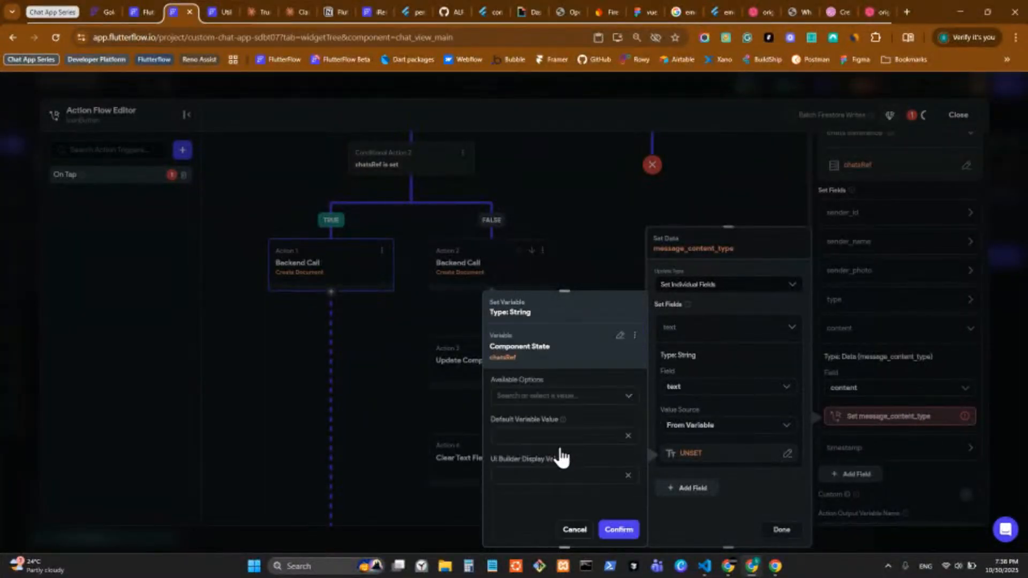
pyautogui.click(588, 402)
pyautogui.click(578, 420)
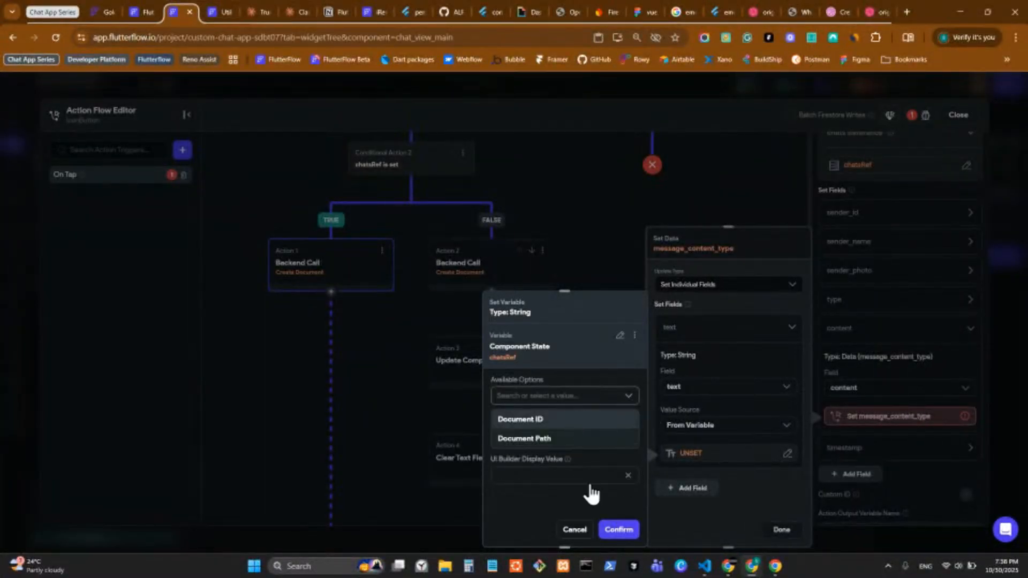
pyautogui.click(727, 525)
pyautogui.click(781, 530)
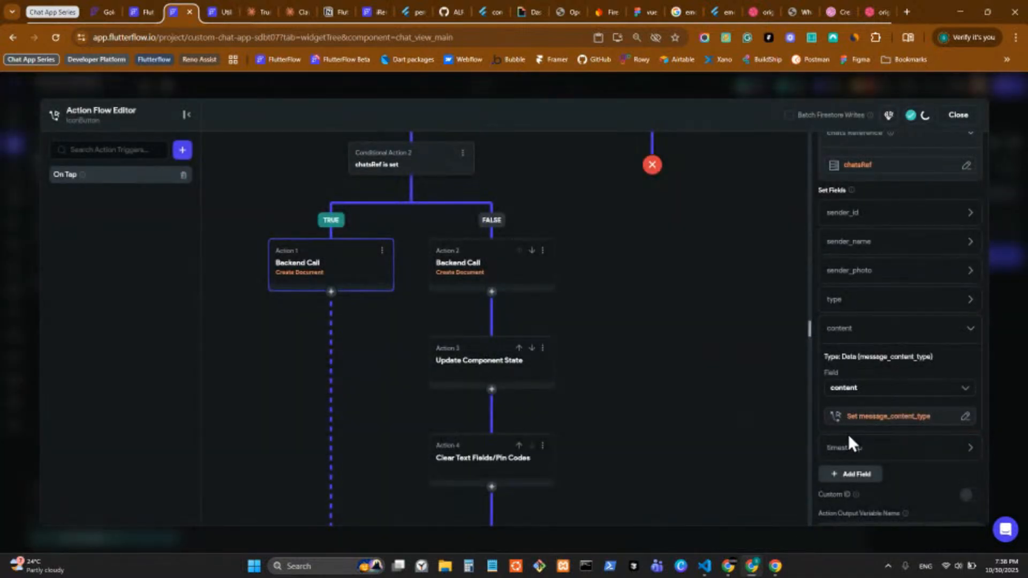
# Step: Review the timestamp, type, sender_photo, sender_name and sender_id field settings
pyautogui.click(849, 448)
pyautogui.scroll(-3, 852, 440)
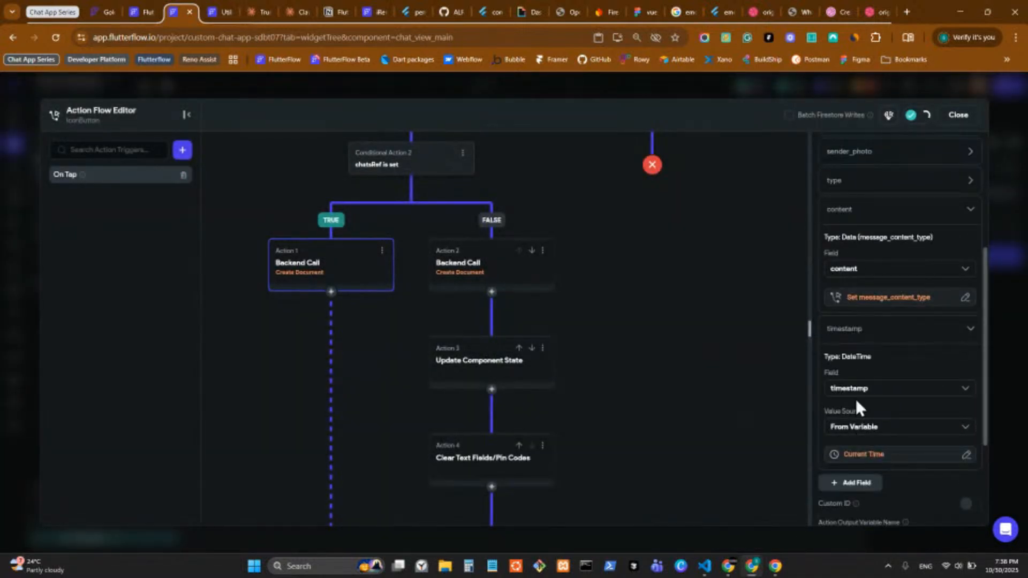
pyautogui.scroll(3, 856, 402)
pyautogui.click(849, 302)
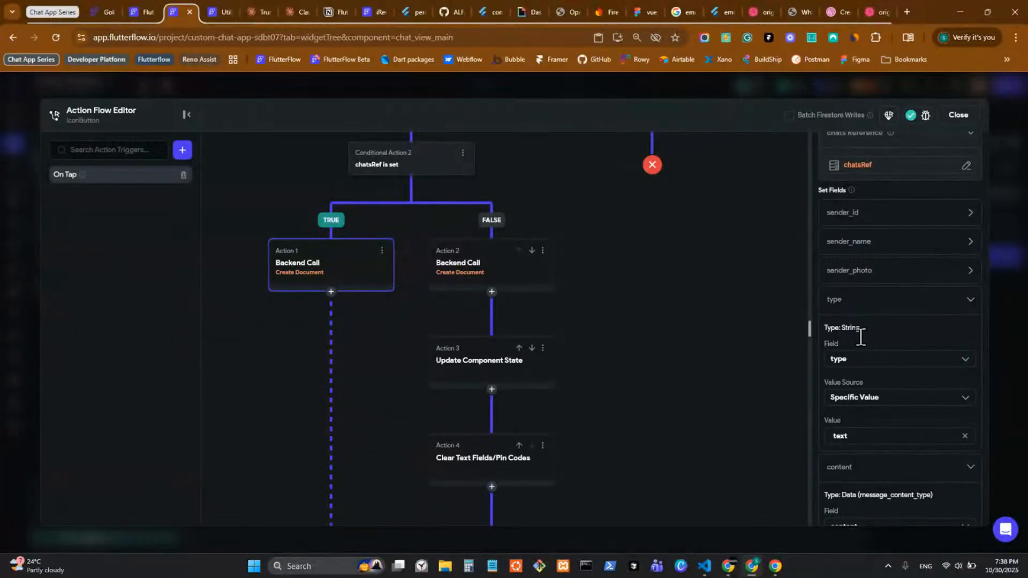
pyautogui.click(857, 270)
pyautogui.scroll(2, 868, 333)
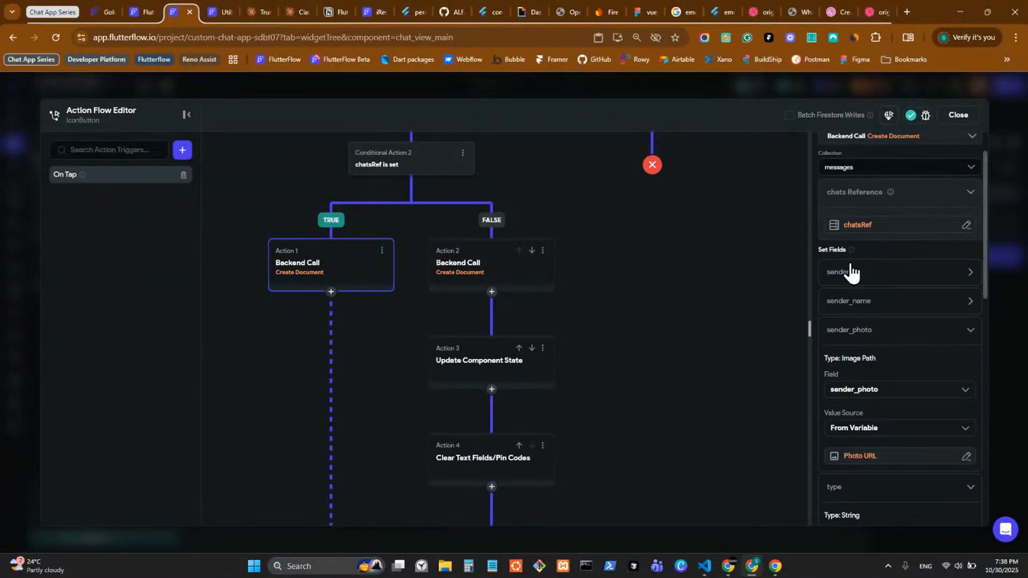
pyautogui.click(857, 305)
pyautogui.click(873, 273)
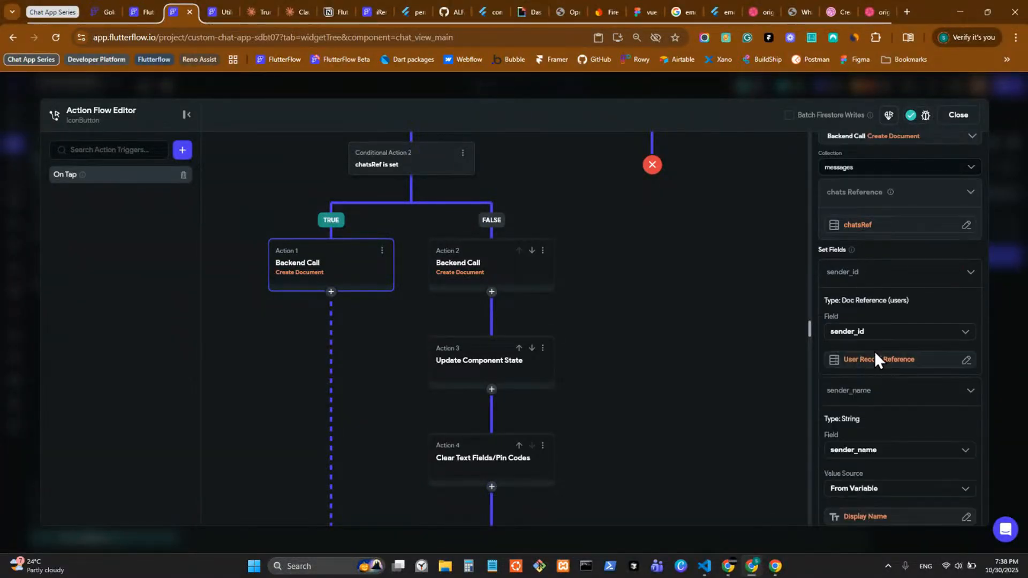
pyautogui.scroll(-5, 874, 353)
pyautogui.scroll(-2, 875, 357)
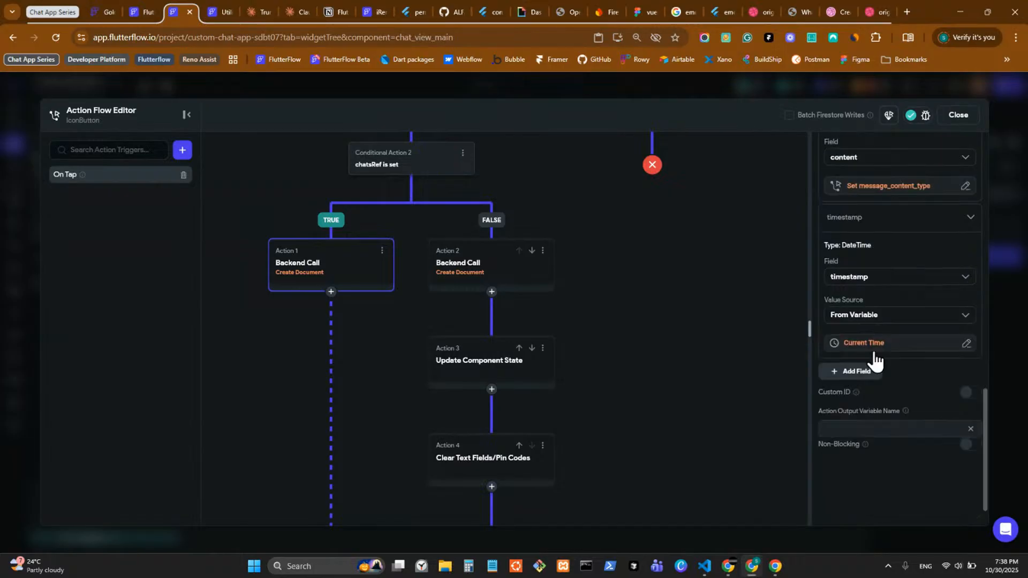
# Step: Name the Create Document action's output variable 'message'
pyautogui.click(847, 429)
pyautogui.write('m')
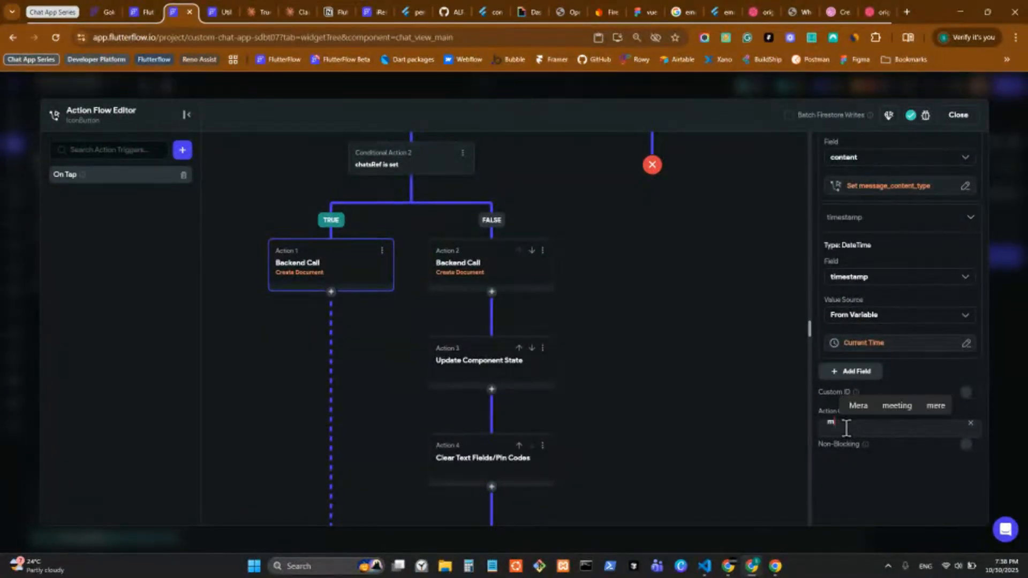
pyautogui.write('essage')
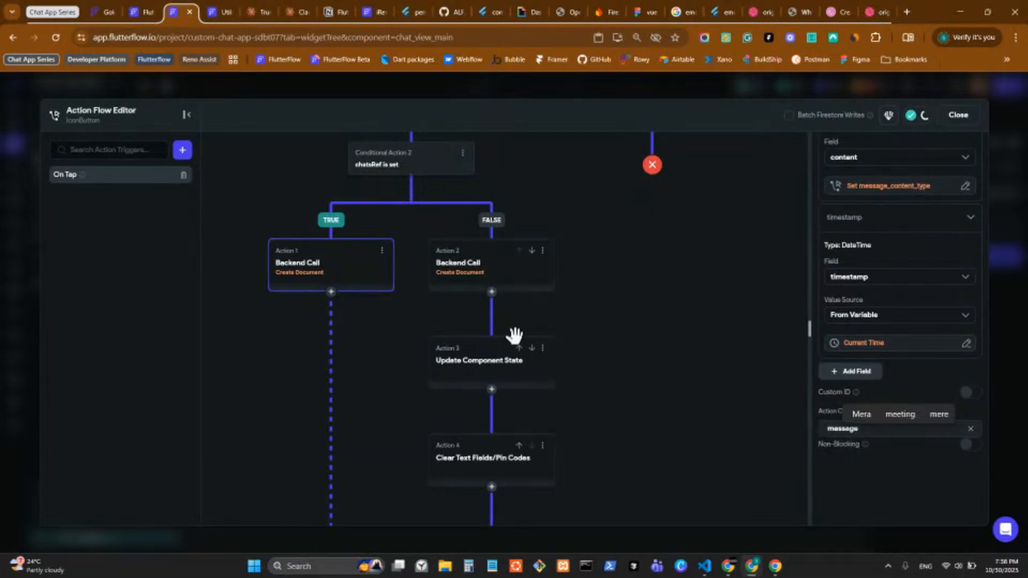
pyautogui.click(332, 293)
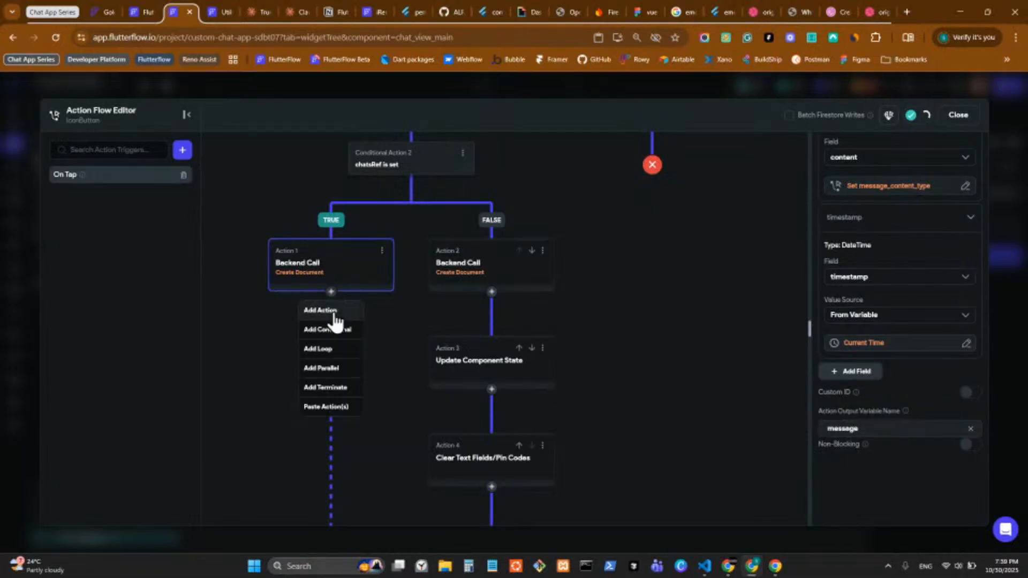
# Step: Add a Clear Text Fields/Pin Codes action under Action 1 that clears the message field
pyautogui.click(336, 320)
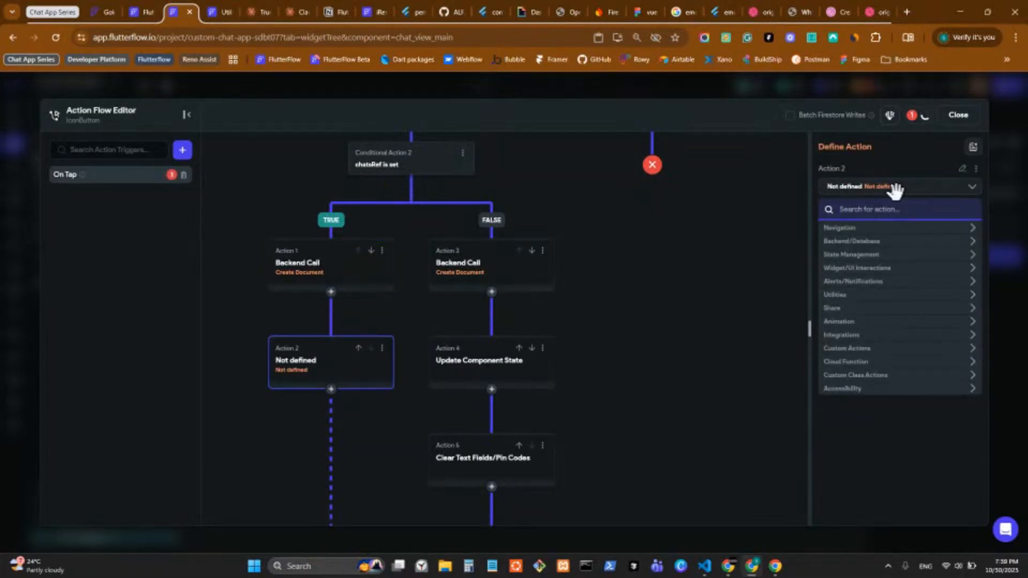
pyautogui.write('clear')
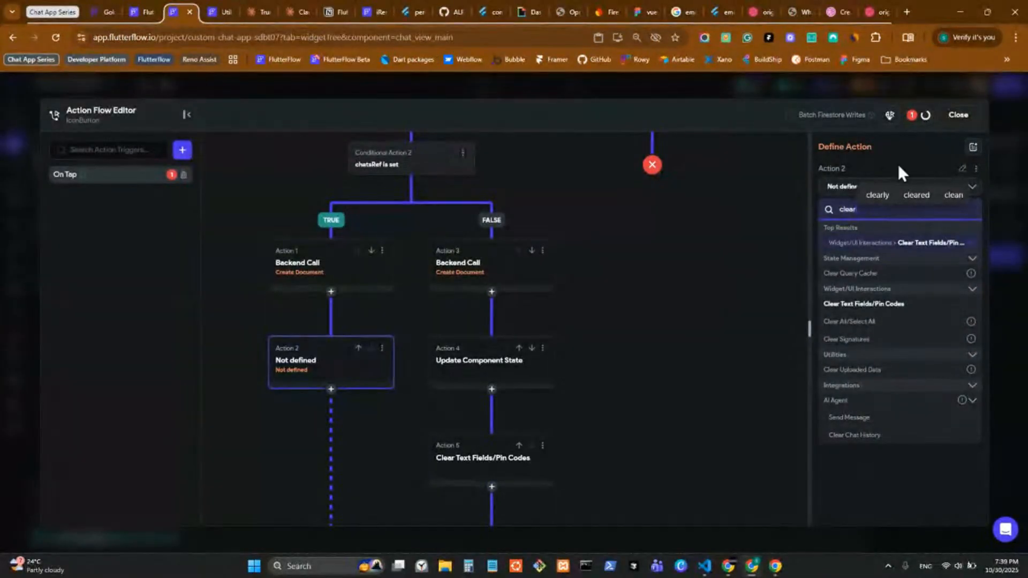
pyautogui.click(917, 245)
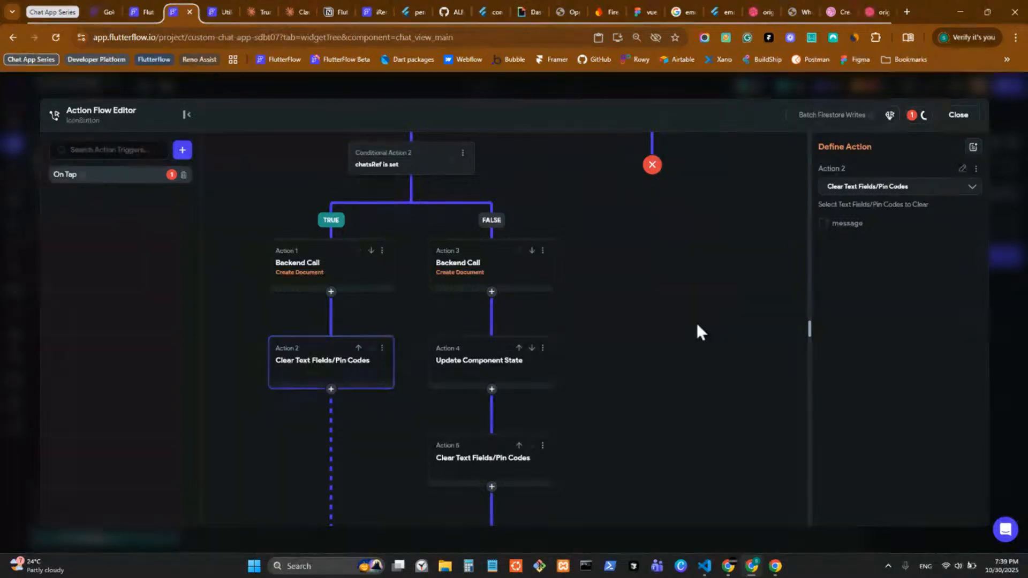
pyautogui.click(825, 224)
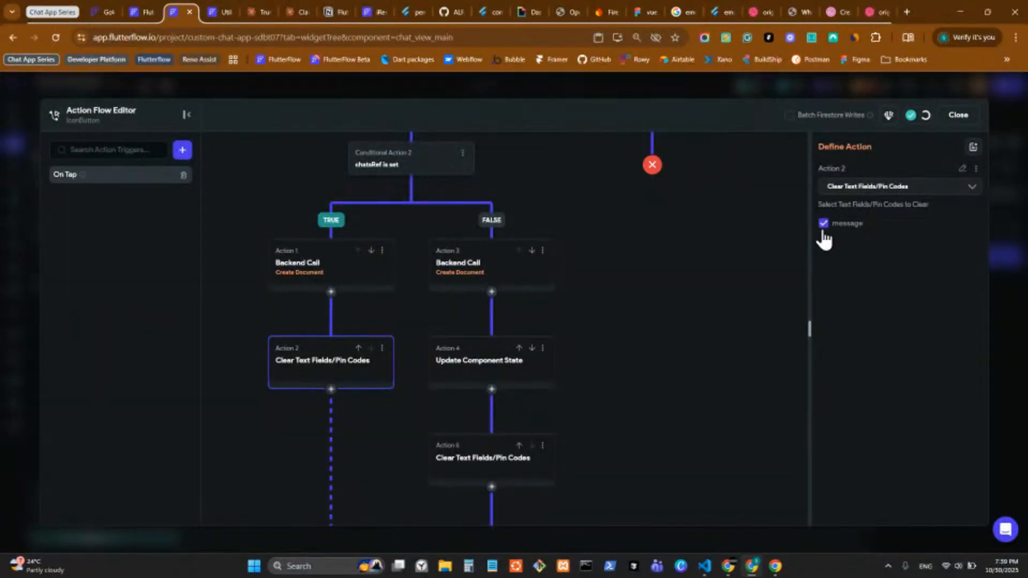
# Step: Add a Terminate action after the clear, then close and reopen the action flow
pyautogui.click(331, 389)
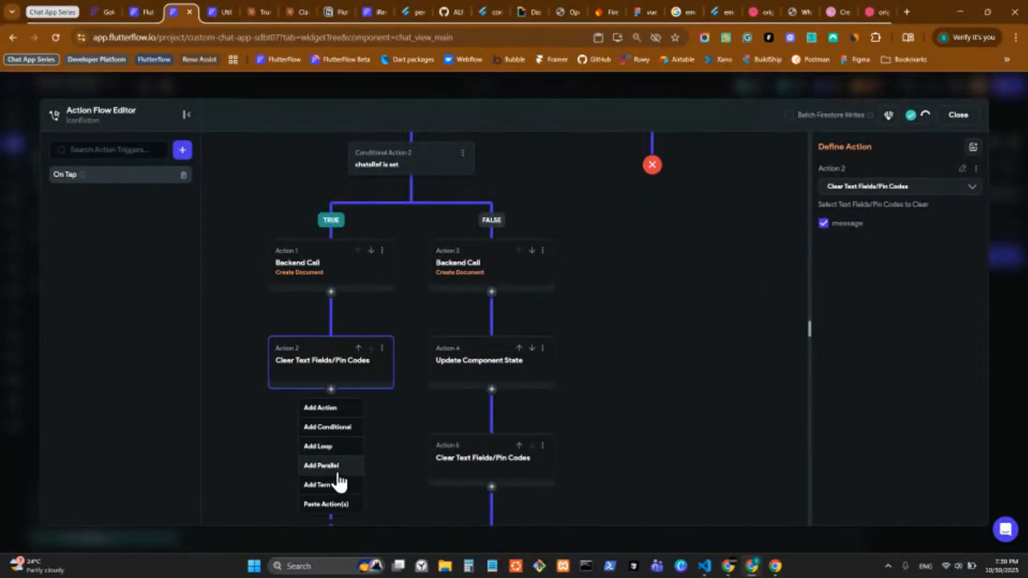
pyautogui.click(334, 485)
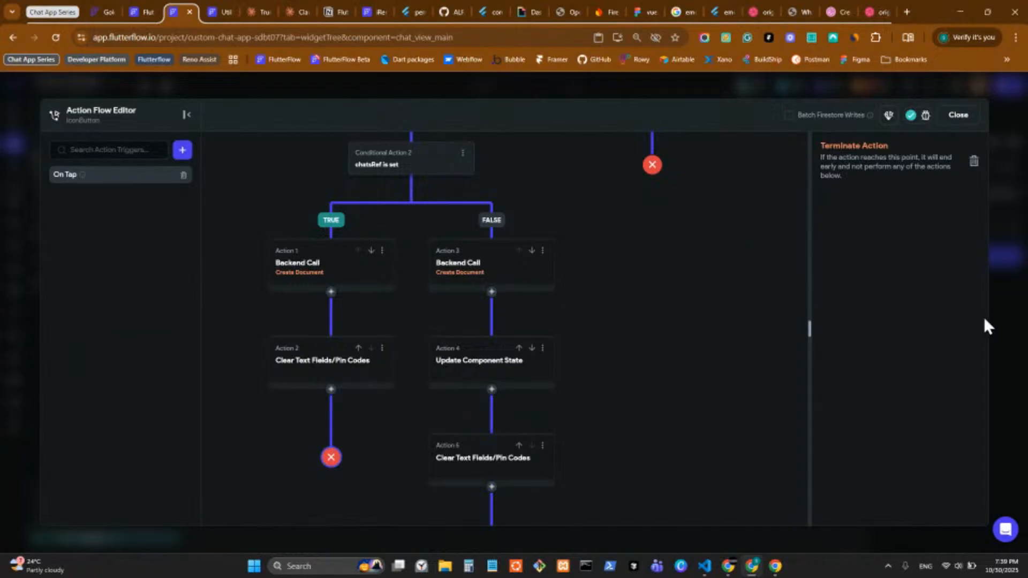
pyautogui.click(1008, 304)
pyautogui.click(964, 257)
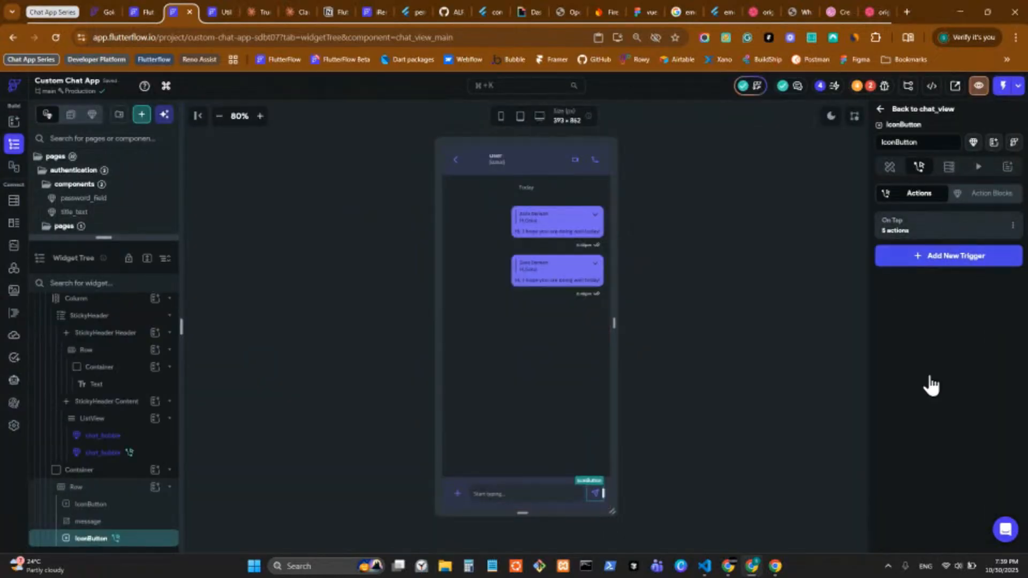
# Step: Close the action flow, inspect the chat_bubble, ListView and StickyHeader widgets, then open Firestore
pyautogui.moveTo(599, 392); pyautogui.dragTo(579, 345)
pyautogui.click(998, 331)
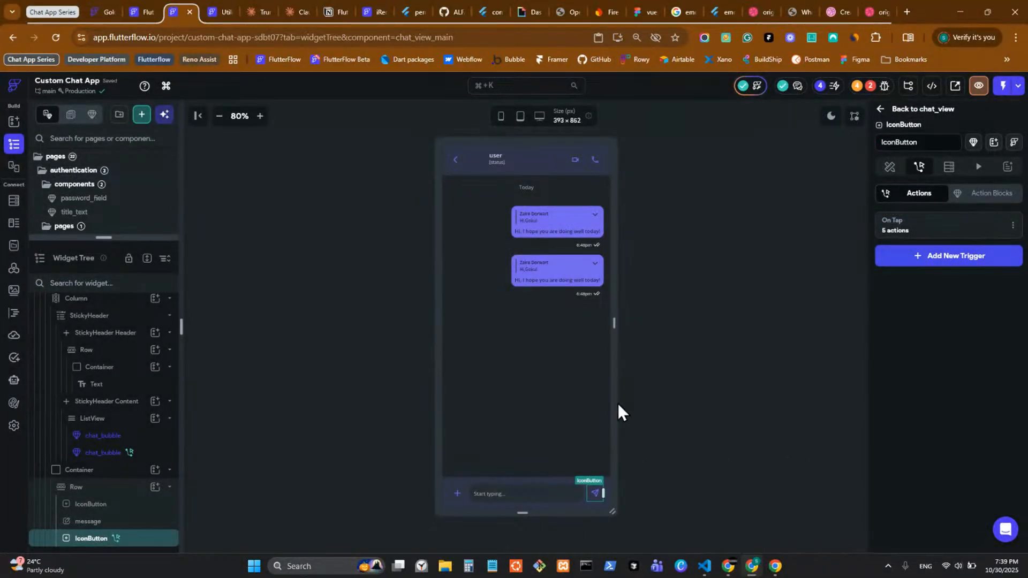
pyautogui.click(500, 251)
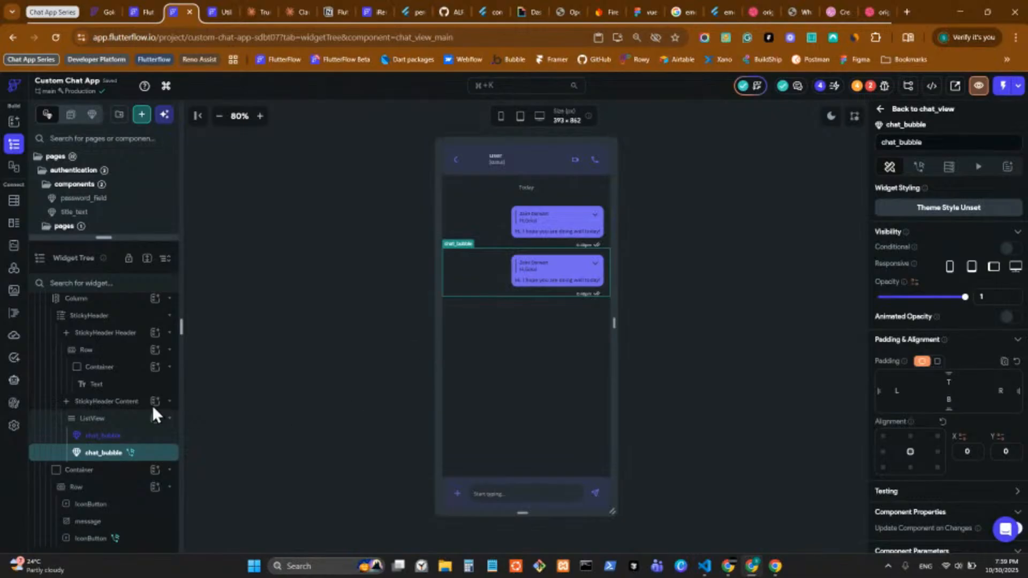
pyautogui.click(129, 419)
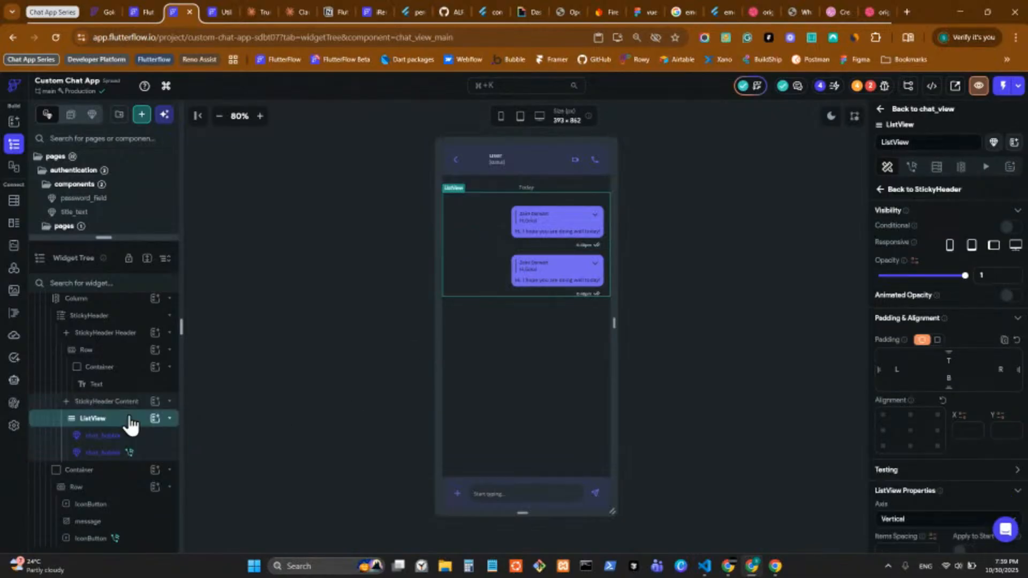
pyautogui.scroll(1, 129, 423)
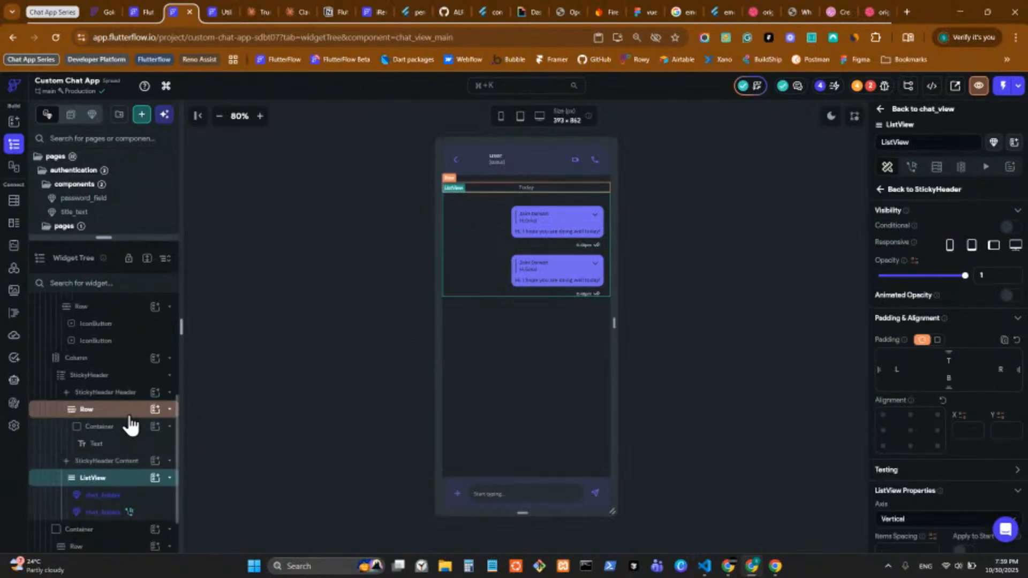
pyautogui.click(150, 382)
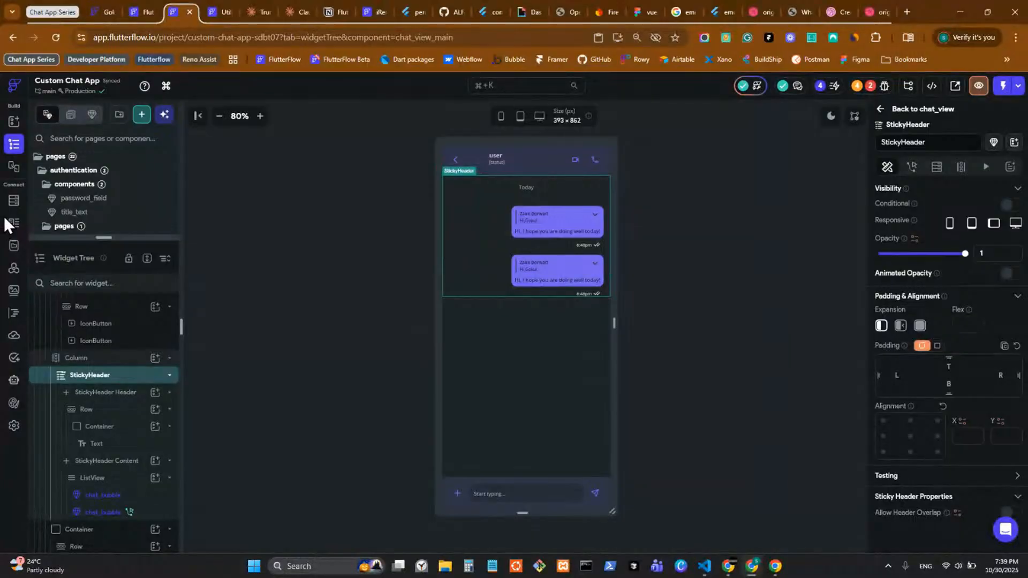
pyautogui.click(13, 201)
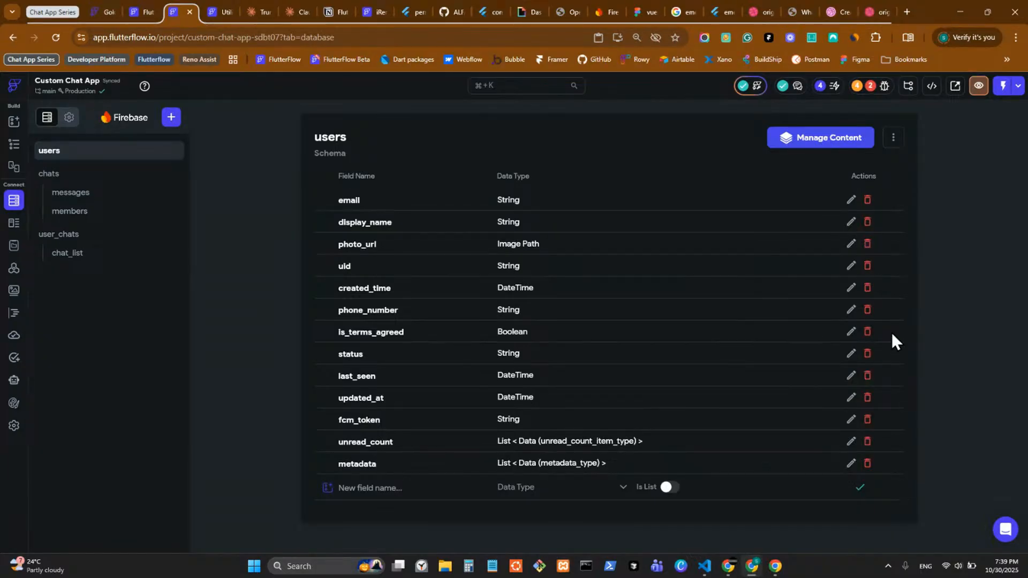
# Step: Review the chats collection and messages subcollection schemas, then switch to the other chat project tab
pyautogui.click(102, 194)
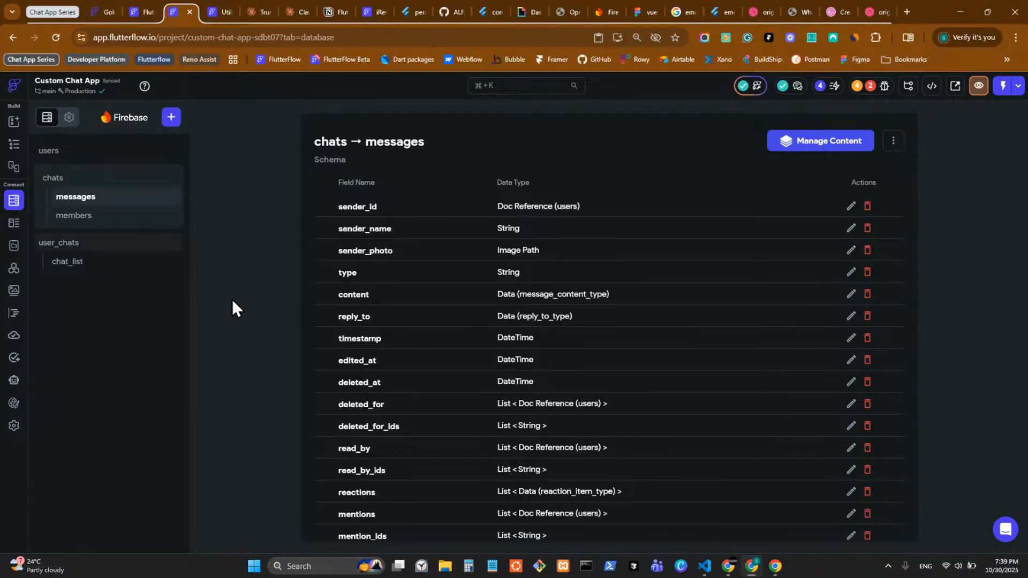
pyautogui.scroll(-2, 418, 292)
pyautogui.scroll(2, 316, 292)
pyautogui.click(101, 177)
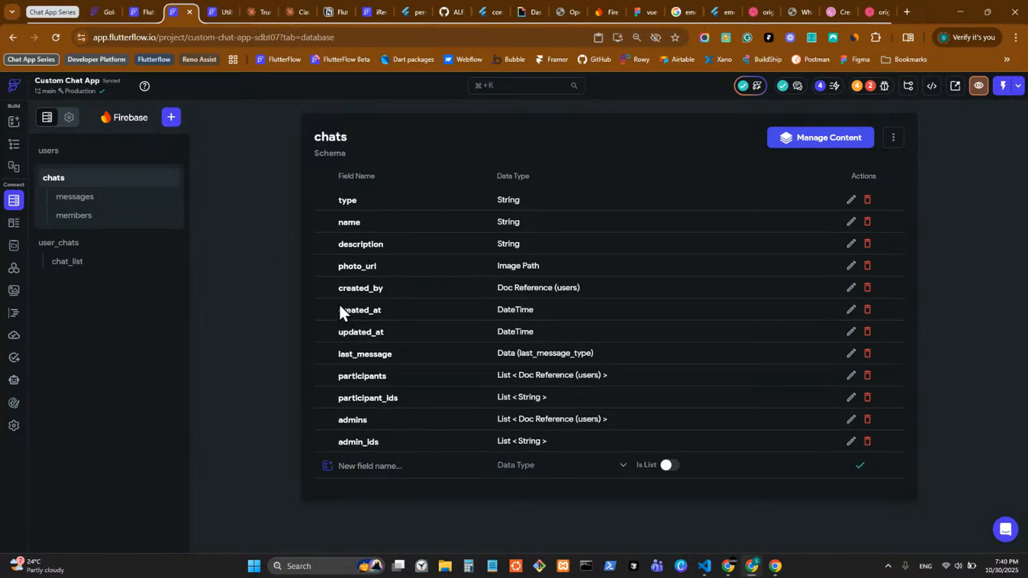
pyautogui.click(128, 200)
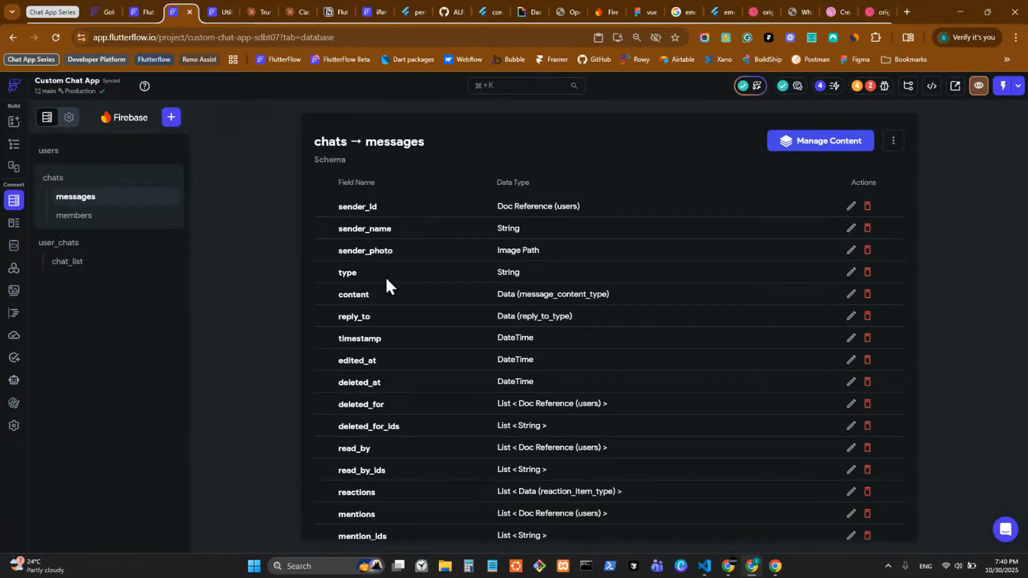
pyautogui.scroll(-2, 396, 275)
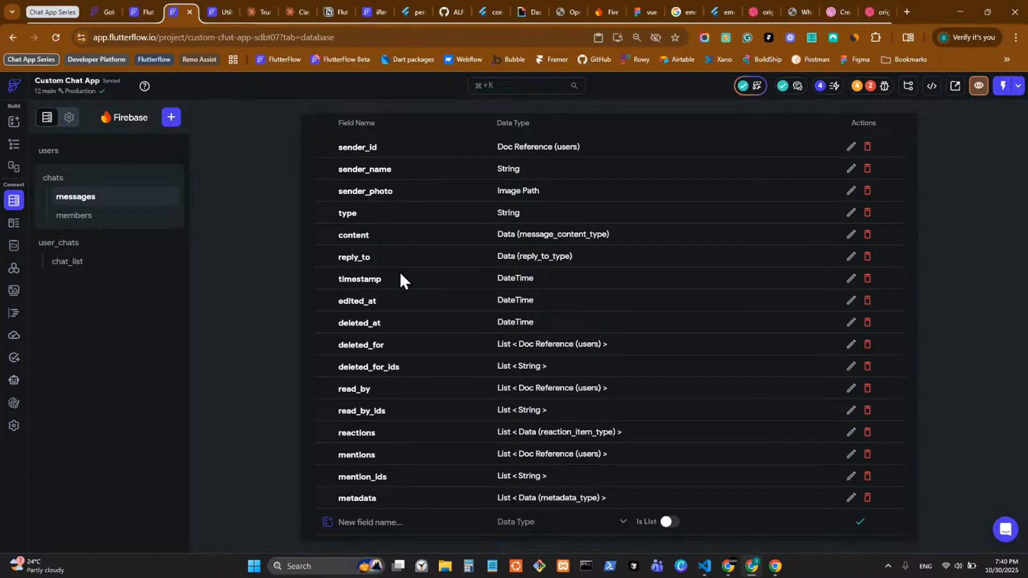
pyautogui.scroll(2, 401, 273)
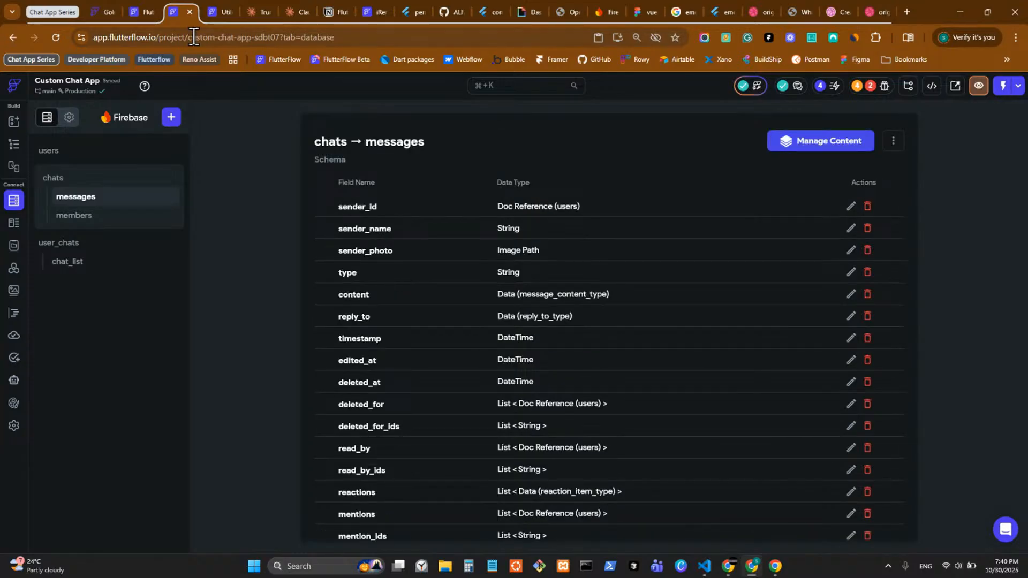
pyautogui.click(135, 14)
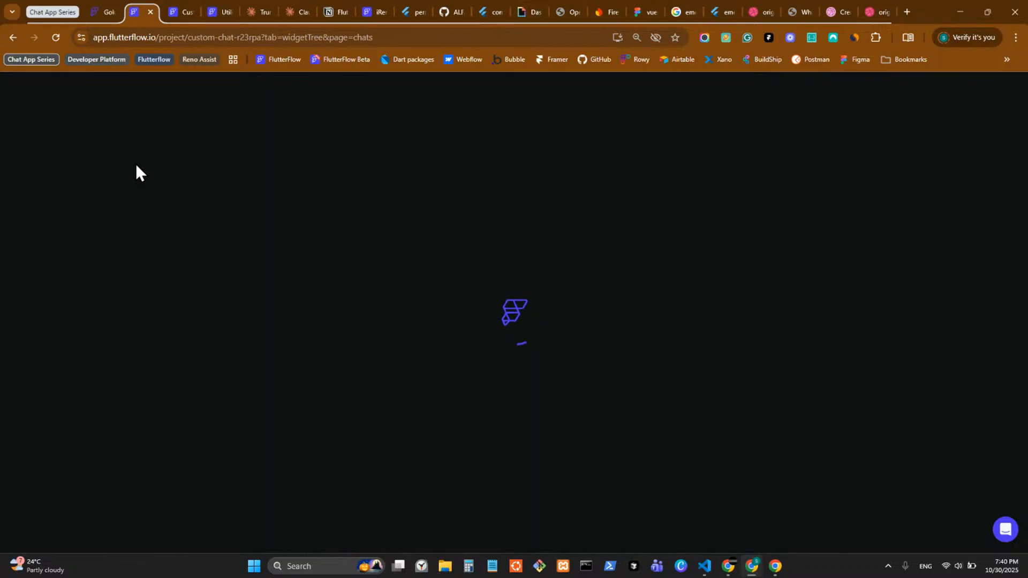
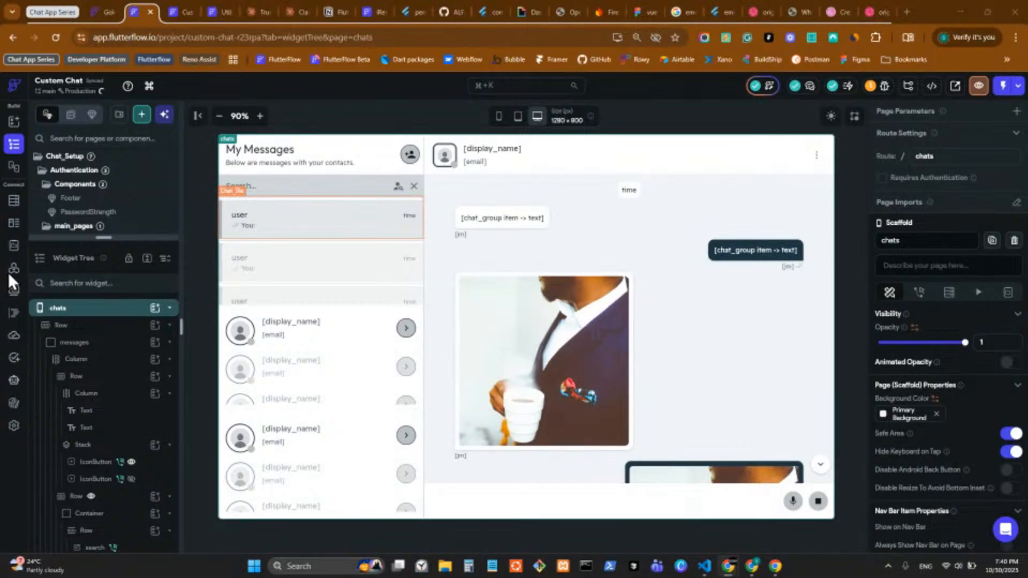
# Step: Review the Firestore schemas of the users, chats and messages_group collections
pyautogui.click(13, 201)
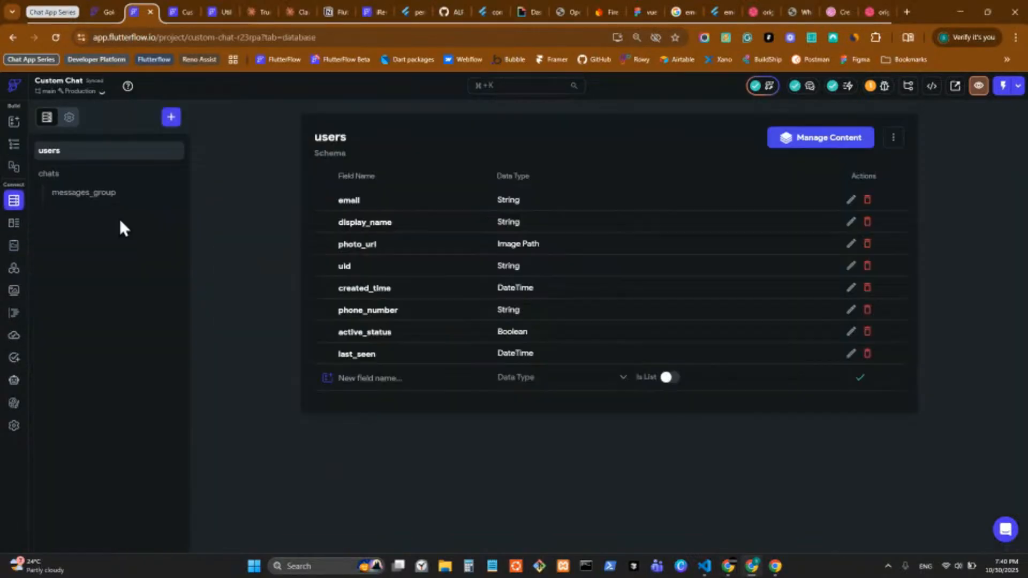
pyautogui.click(88, 196)
pyautogui.click(86, 180)
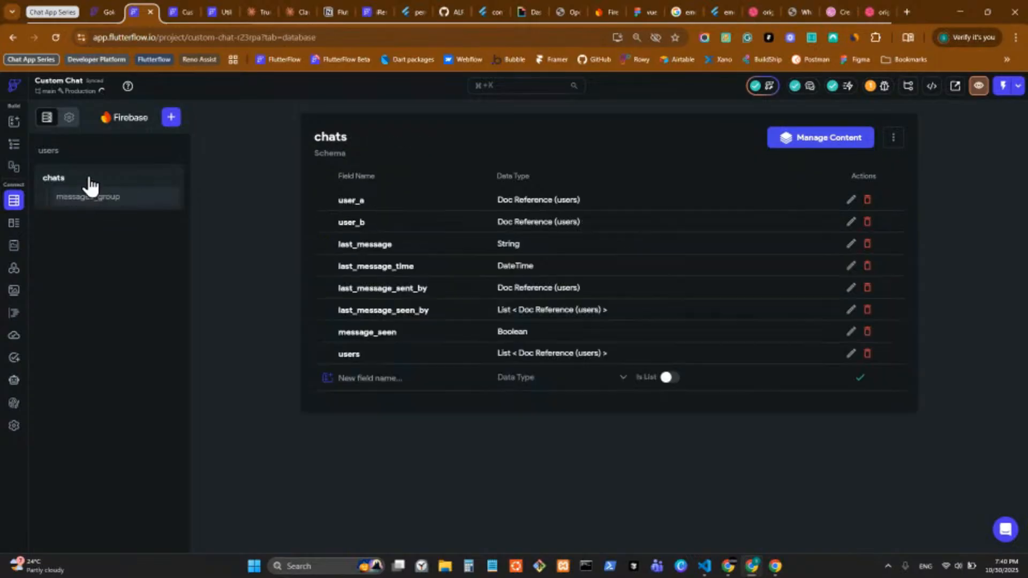
pyautogui.click(70, 204)
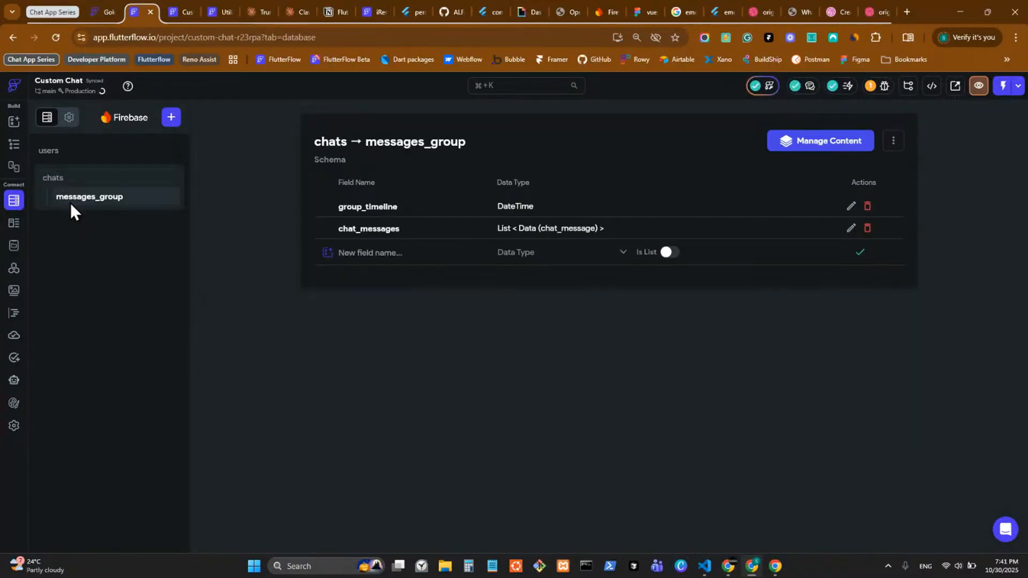
# Step: Review the chat_user_details and chat_message data types, then bring up the Custom Functions reference page
pyautogui.click(15, 223)
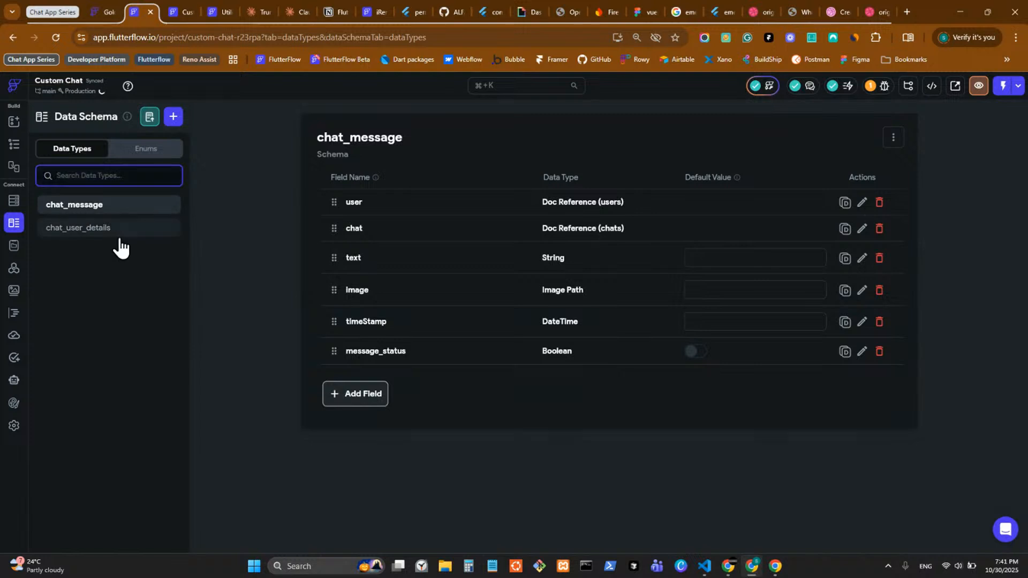
pyautogui.click(131, 228)
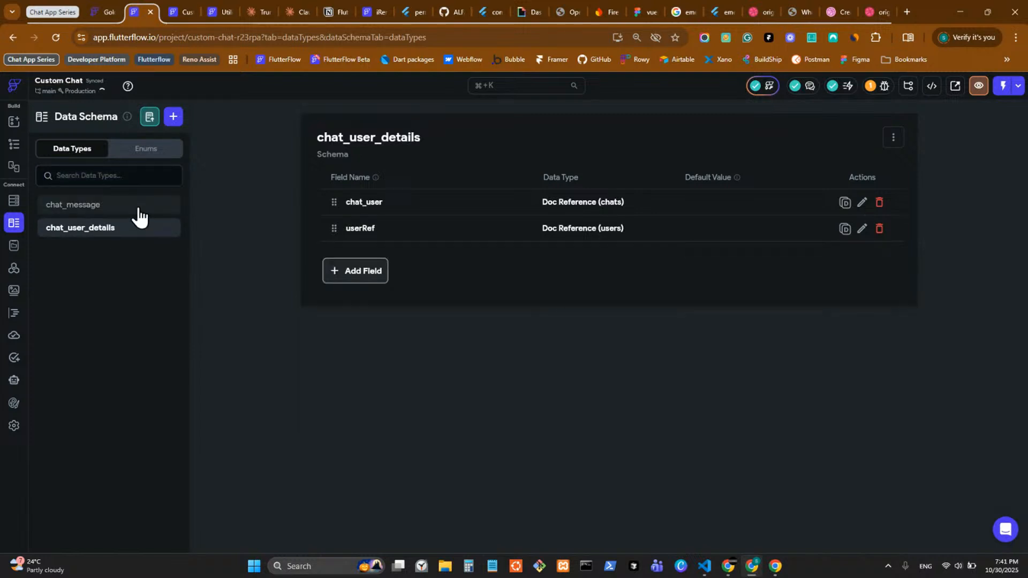
pyautogui.click(139, 209)
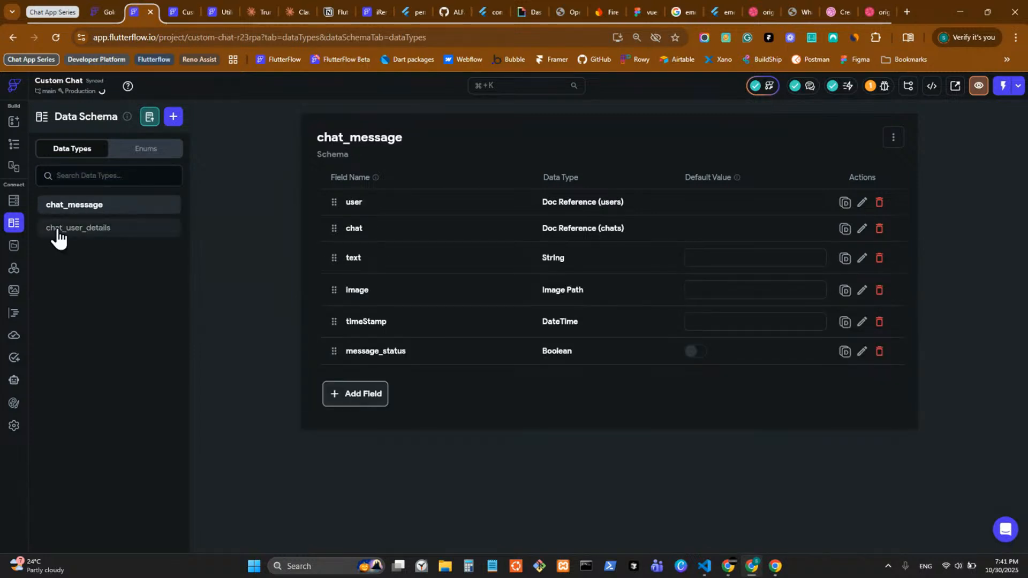
pyautogui.click(184, 24)
pyautogui.click(208, 15)
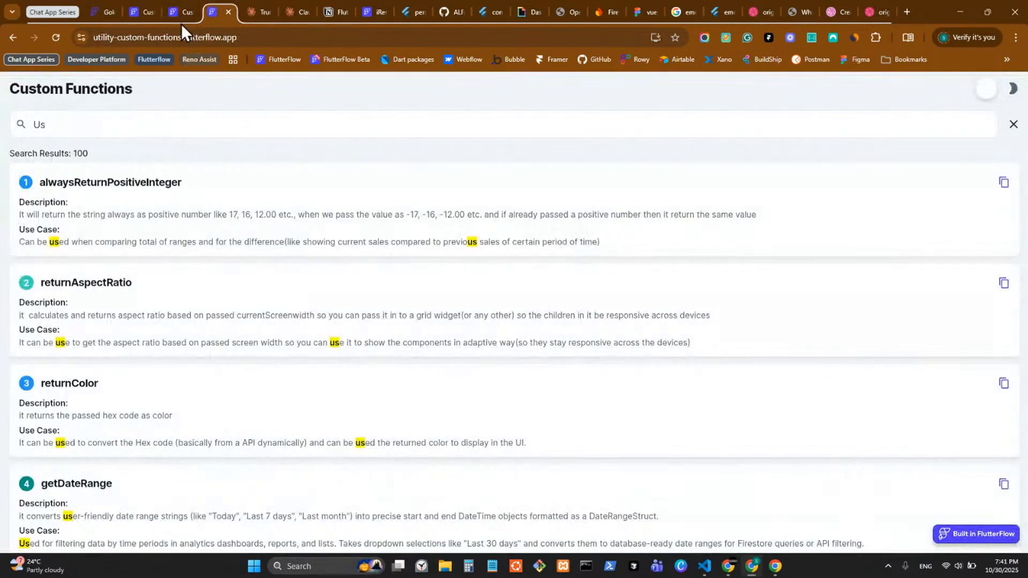
# Step: Show the Custom Chat App's chats → messages schema, with fields from sender_id to mention_ids
pyautogui.click(176, 8)
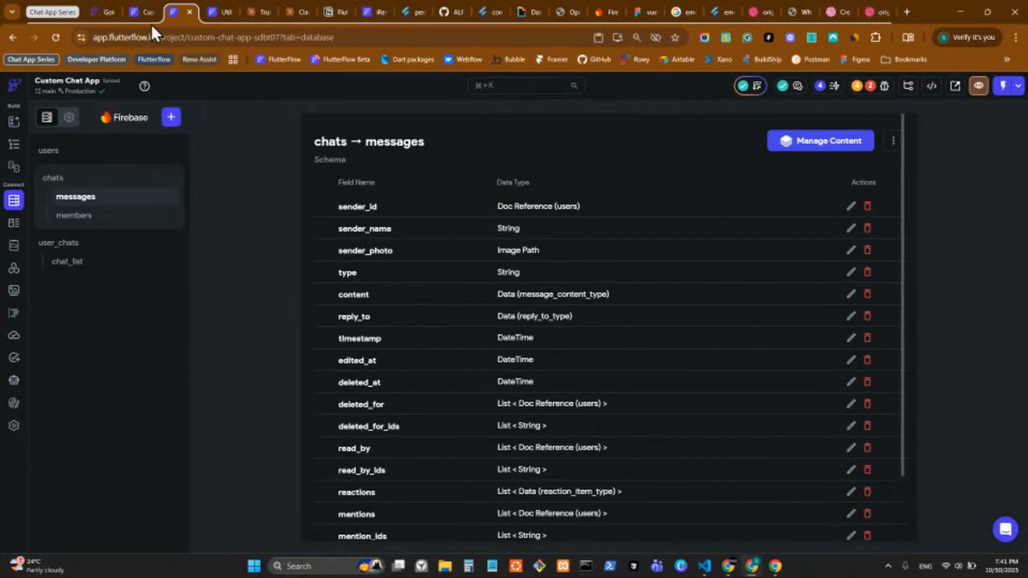
# Step: Return to the Claude conversation and glance over its latest reply
pyautogui.click(303, 15)
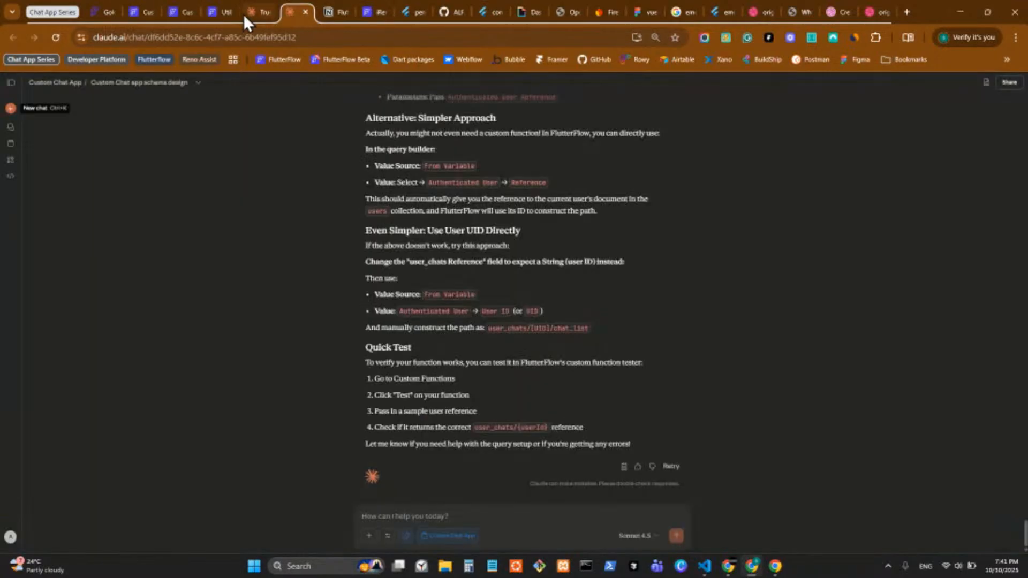
pyautogui.scroll(20, 306, 195)
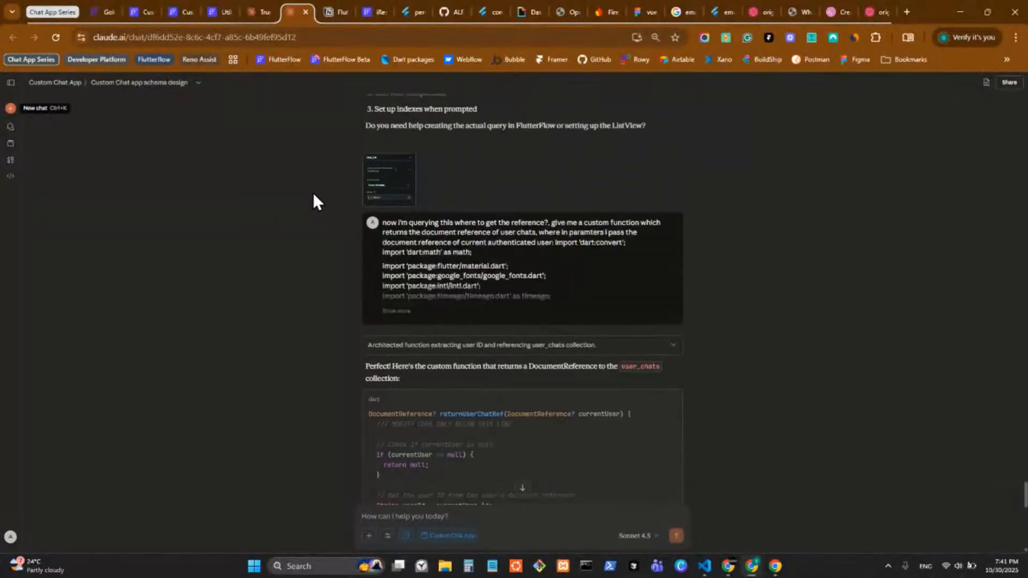
pyautogui.scroll(-20, 308, 176)
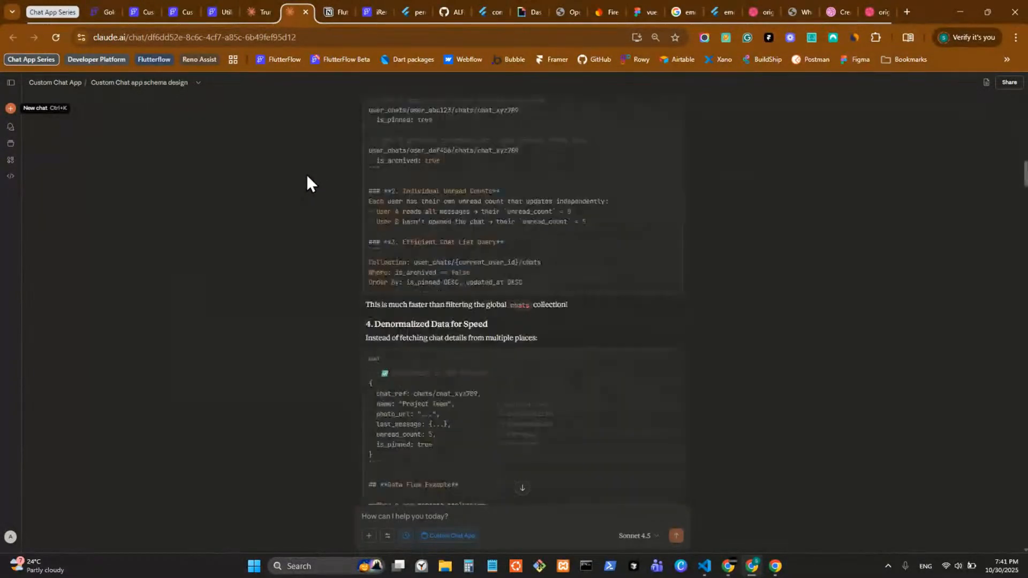
# Step: Ask Claude how to group messages under dynamic sticky date headers using the current schema
pyautogui.click(516, 524)
pyautogui.write('now I want to s')
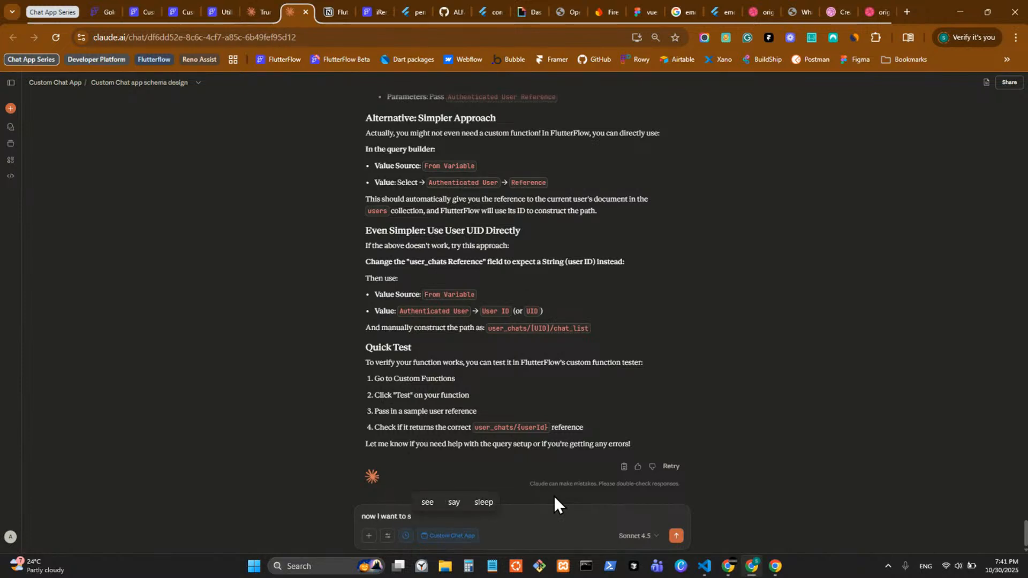
pyautogui.press('BackSpace')
pyautogui.write('add')
pyautogui.press('BackSpace')
pyautogui.press('BackSpace')
pyautogui.press('BackSpace')
pyautogui.write('show the')
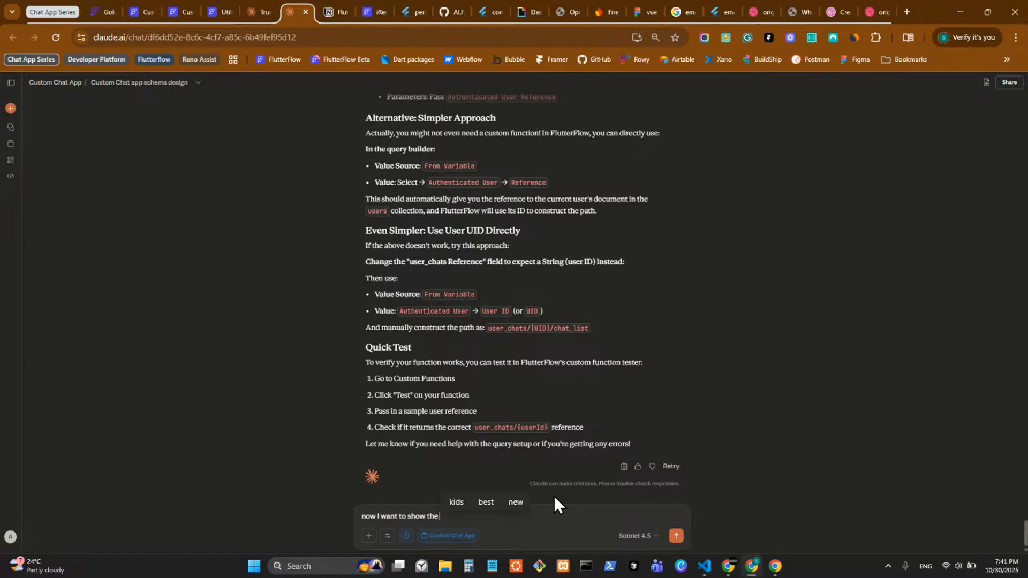
pyautogui.write(' chat messag')
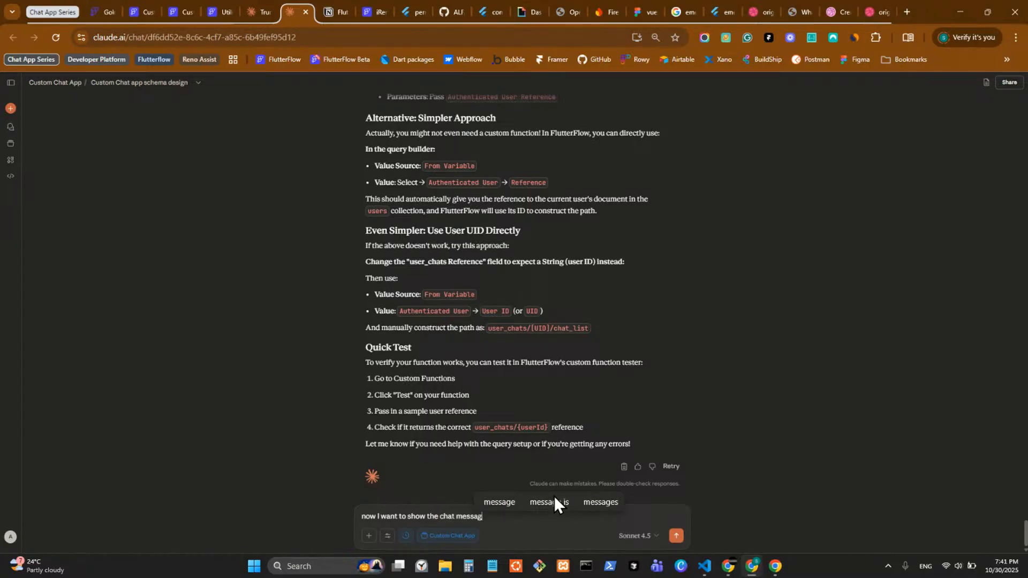
pyautogui.write('es in st')
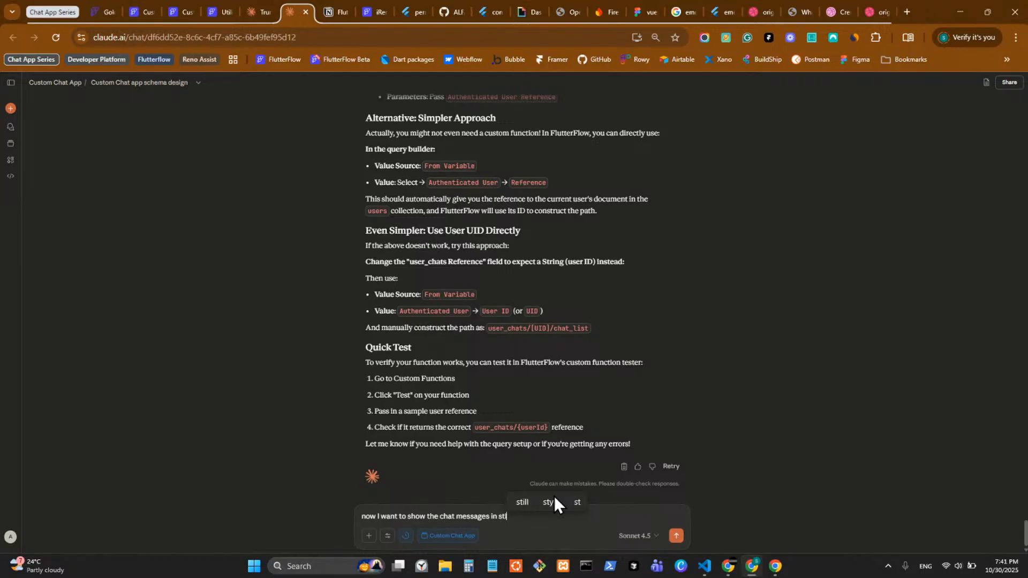
pyautogui.write('icky header where the headr')
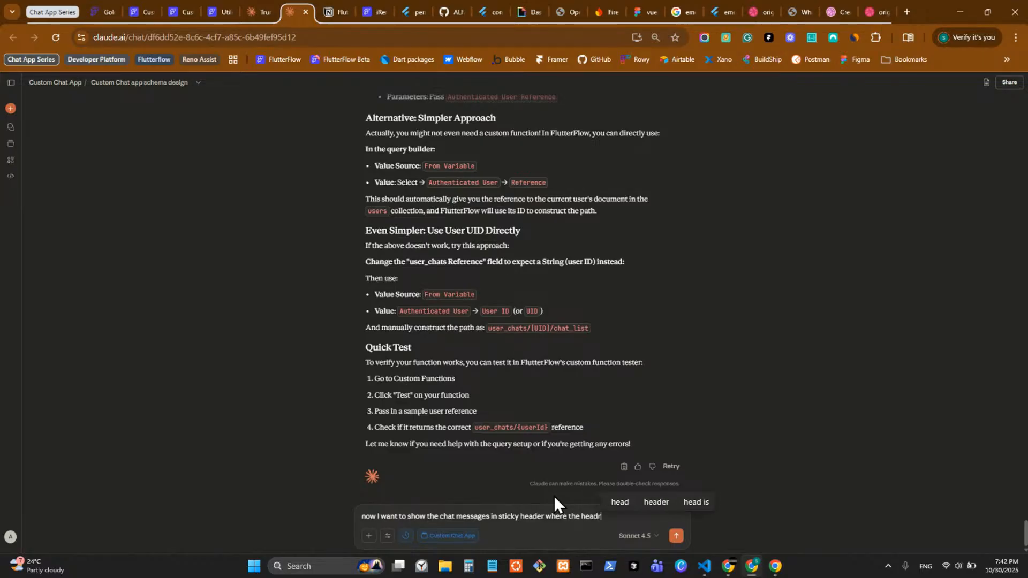
pyautogui.press('BackSpace')
pyautogui.write('er is the')
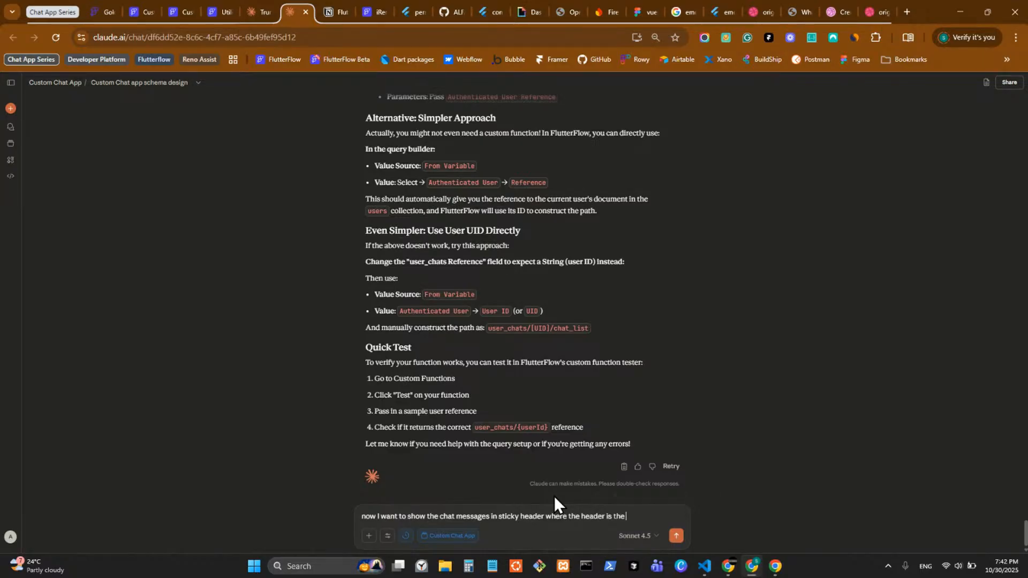
pyautogui.press('BackSpace')
pyautogui.press('BackSpace')
pyautogui.press('BackSpace')
pyautogui.press('BackSpace')
pyautogui.press('BackSpace')
pyautogui.press('BackSpace')
pyautogui.write('shows the d')
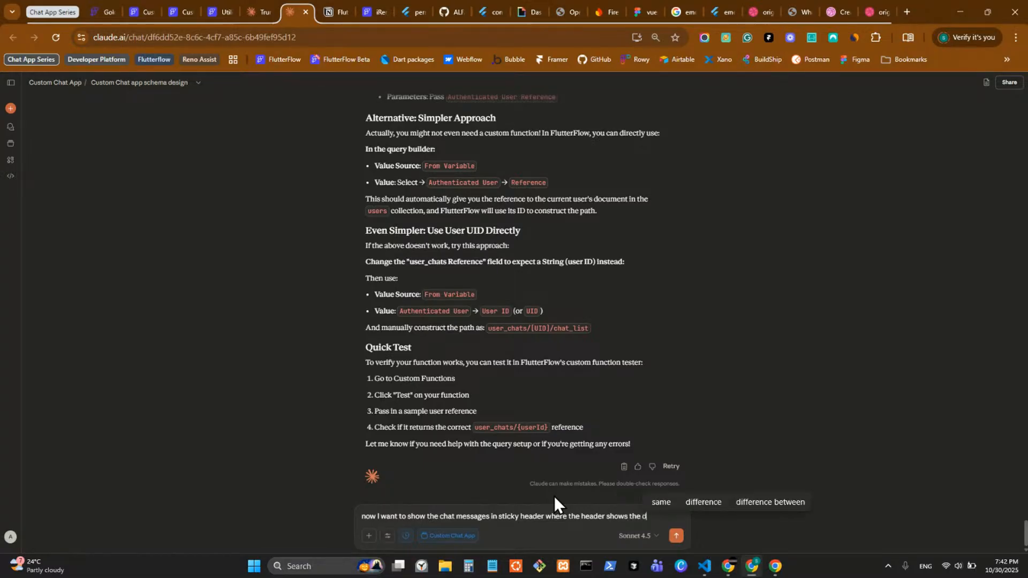
pyautogui.write('a')
pyautogui.press('BackSpace')
pyautogui.press('BackSpace')
pyautogui.press('BackSpace')
pyautogui.press('BackSpace')
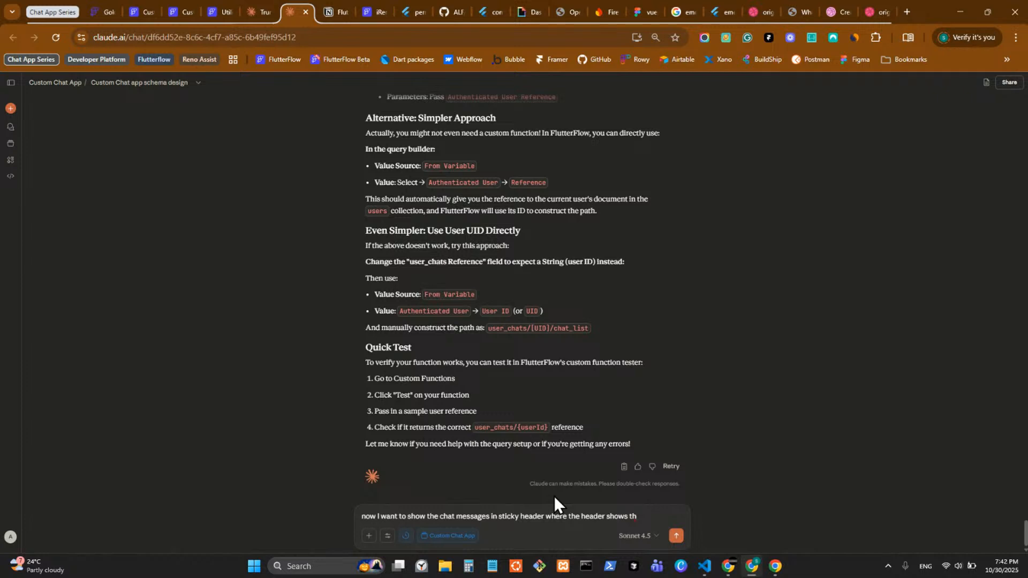
pyautogui.write('e day')
pyautogui.write('of the groupe')
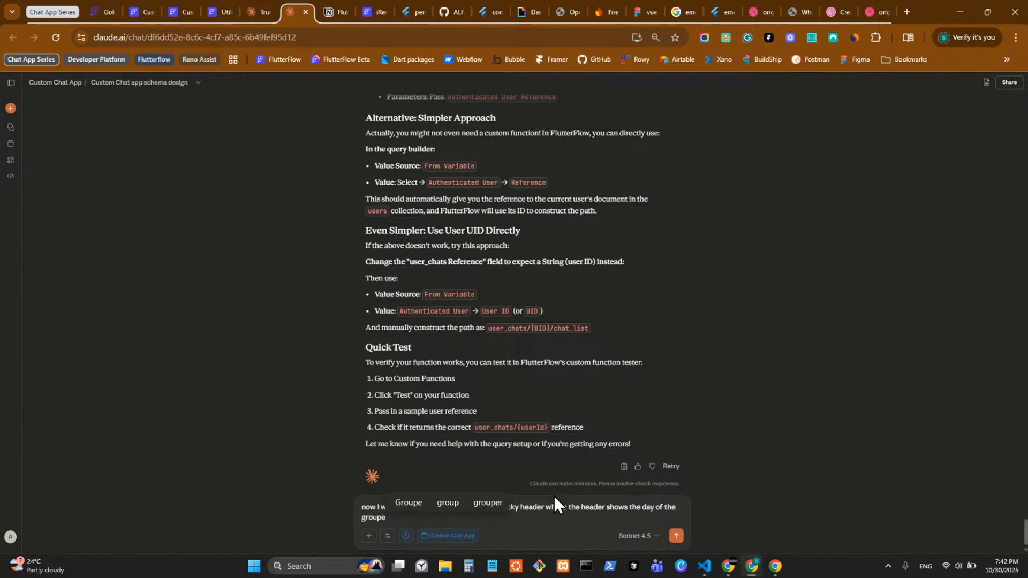
pyautogui.press('BackSpace')
pyautogui.write('of me')
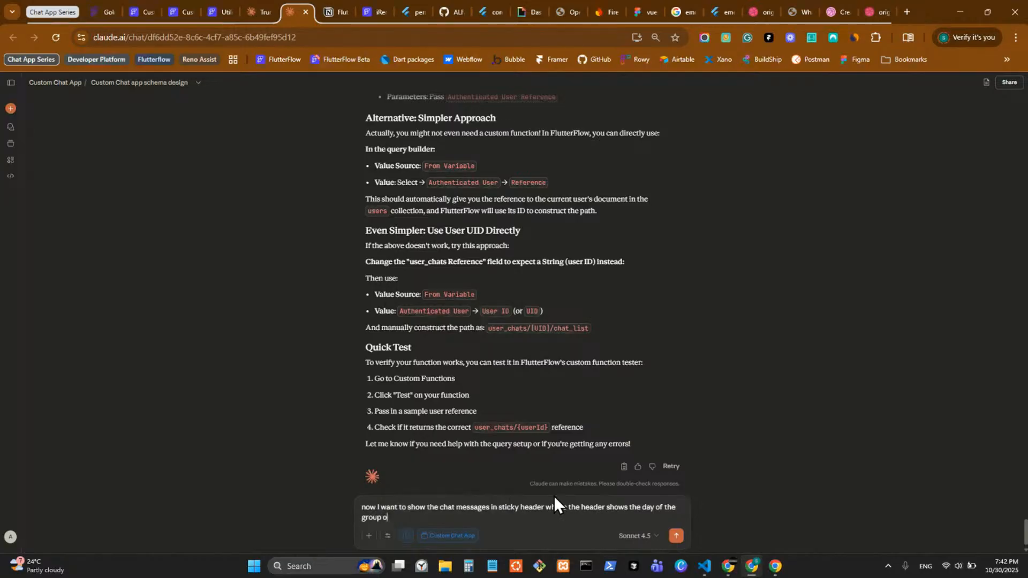
pyautogui.write('ssa')
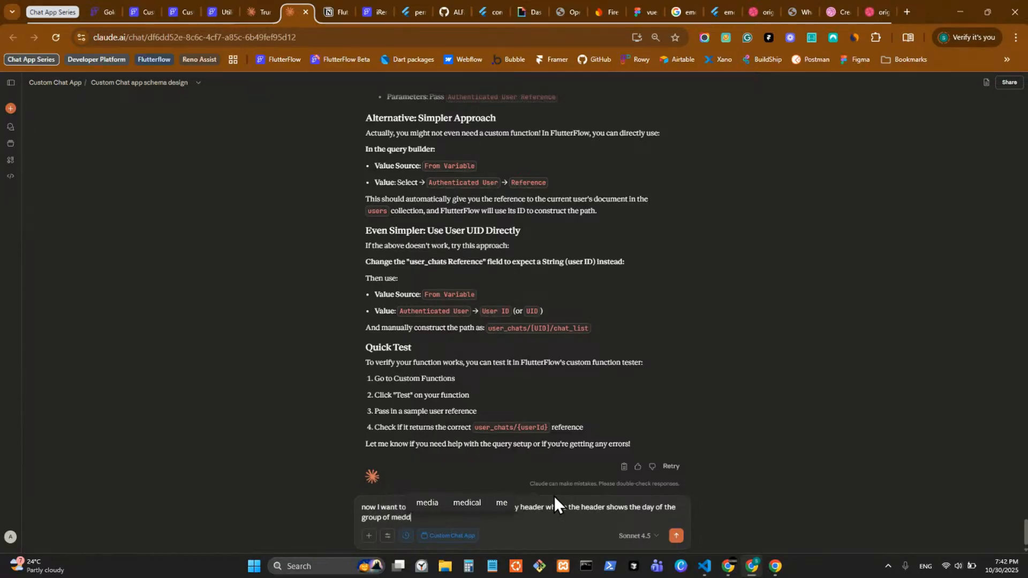
pyautogui.write('ge')
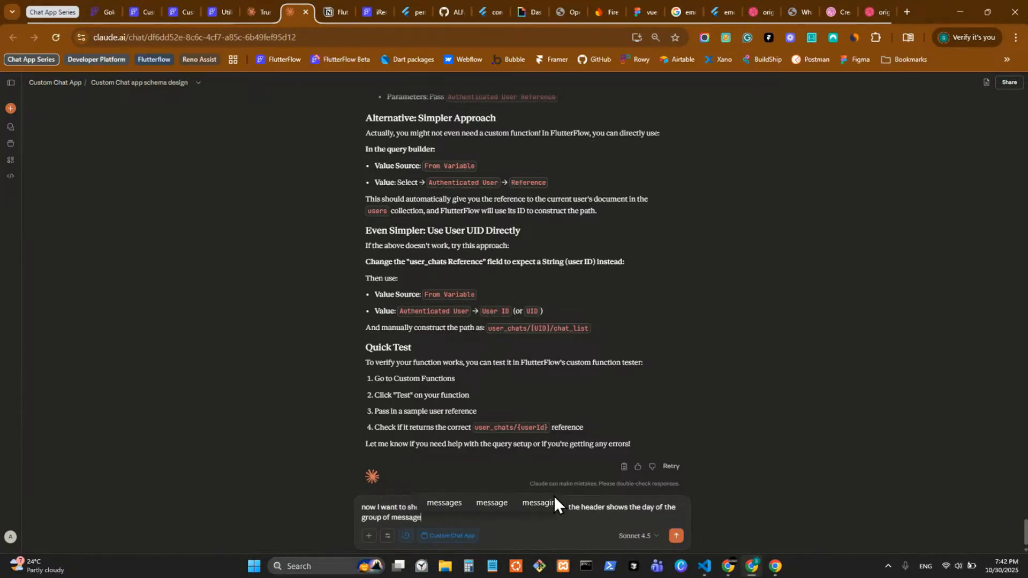
pyautogui.write('s that that tha')
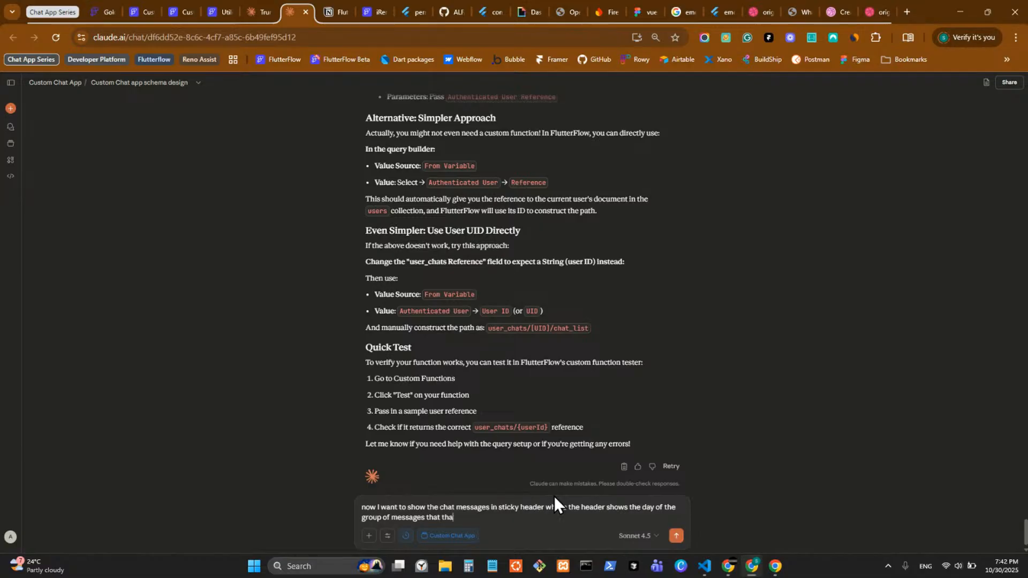
pyautogui.press('BackSpace')
pyautogui.press('BackSpace')
pyautogui.press('BackSpace')
pyautogui.press('BackSpace')
pyautogui.press('BackSpace')
pyautogui.press('BackSpace')
pyautogui.press('BackSpace')
pyautogui.press('BackSpace')
pyautogui.press('BackSpace')
pyautogui.press('BackSpace')
pyautogui.write('of that data and it is dynamic, with the')
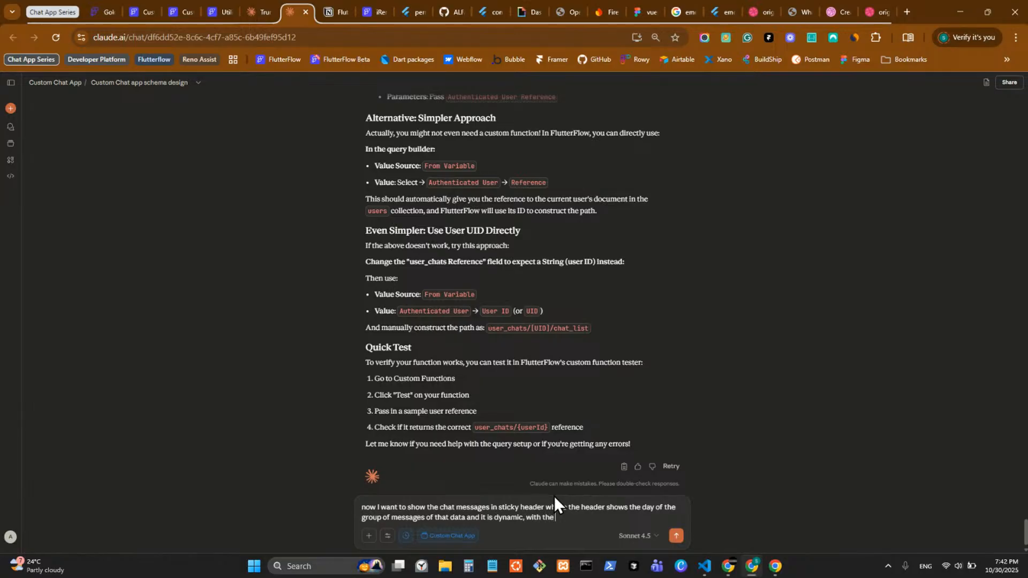
pyautogui.write(' current schema how to d')
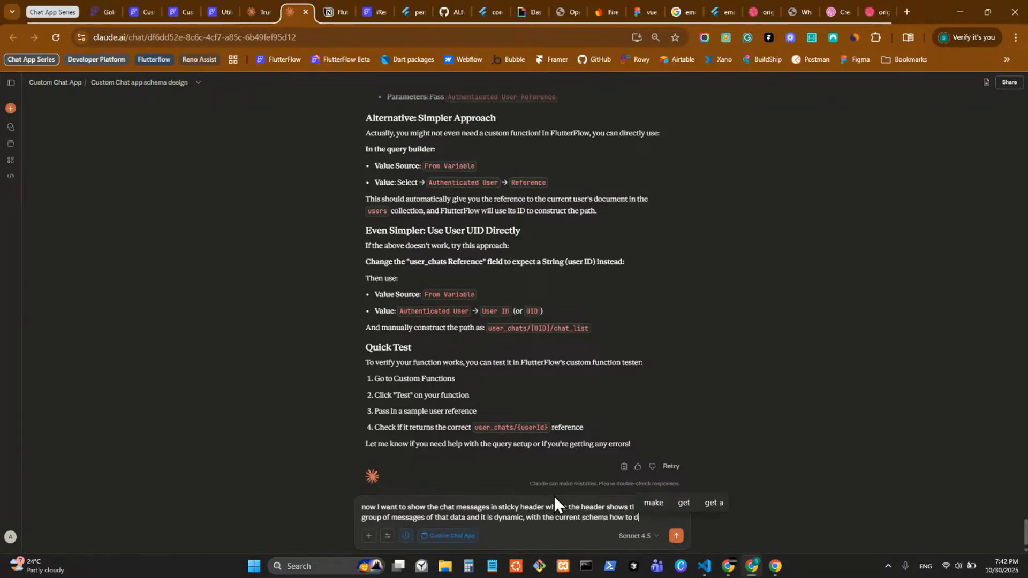
pyautogui.write('o this?')
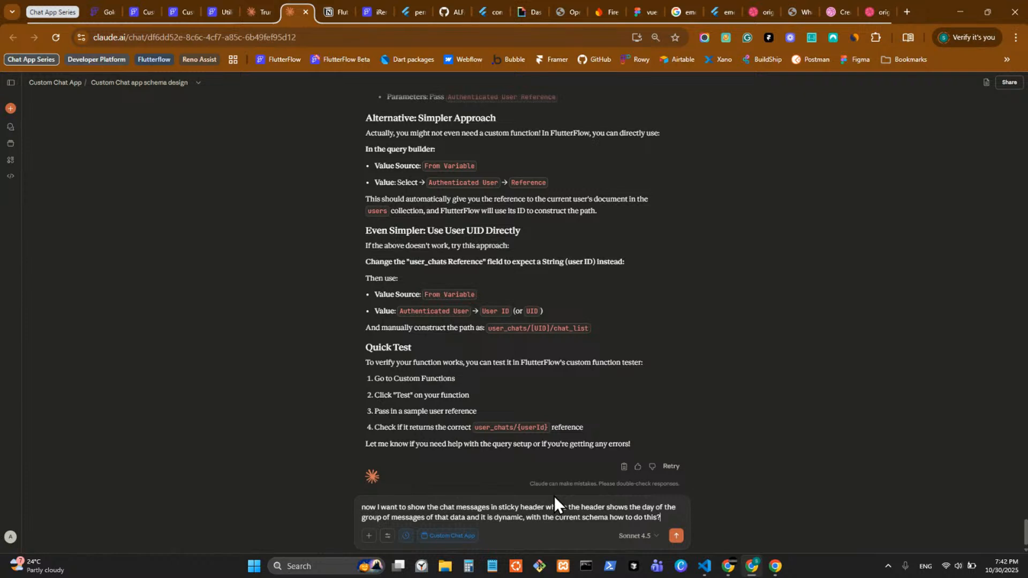
pyautogui.press('Return')
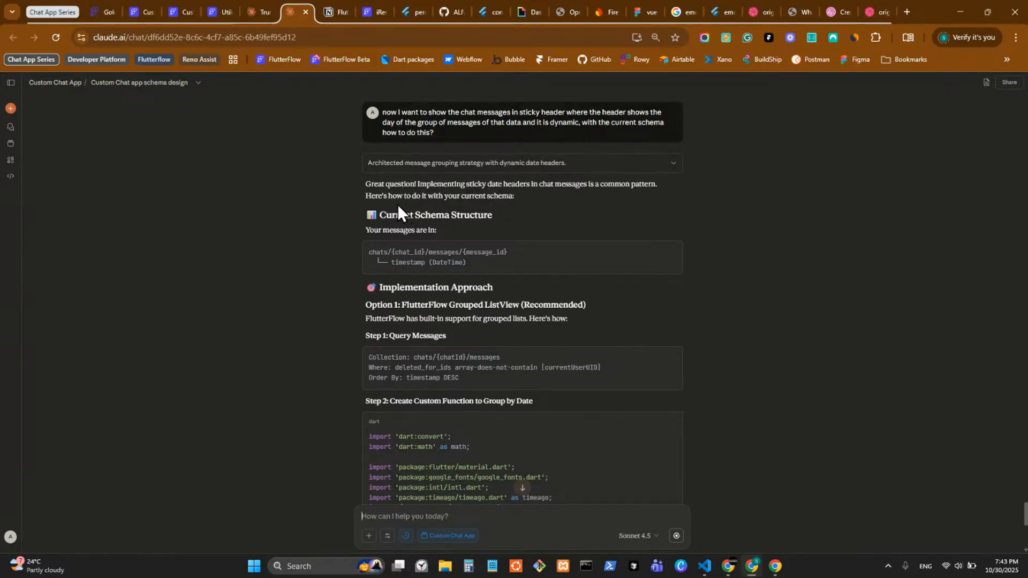
# Step: Read through the getMessageDateHeader and shouldShowDateHeader code down to the sticky_headers package option
pyautogui.scroll(-1, 422, 213)
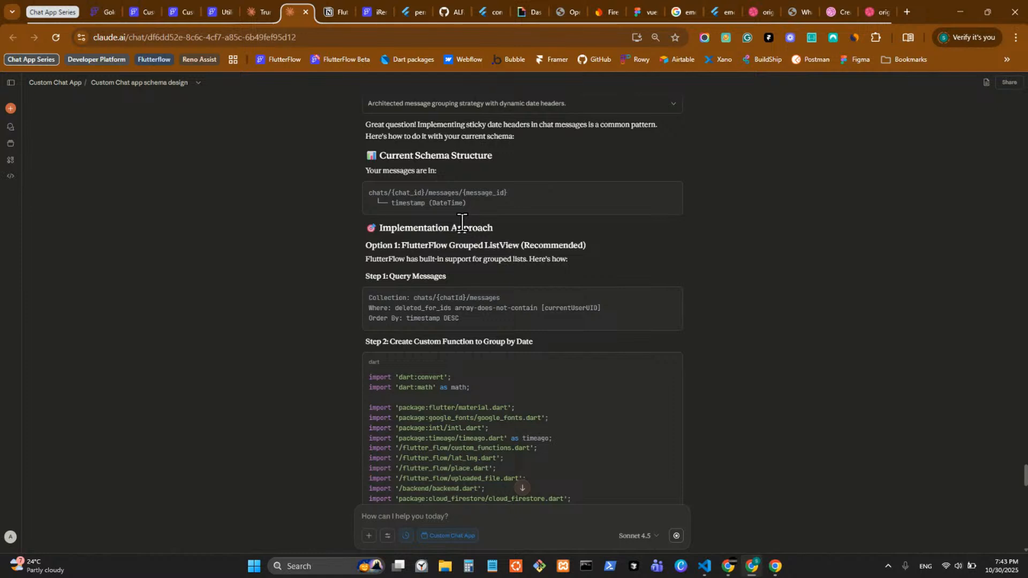
pyautogui.scroll(-1, 462, 222)
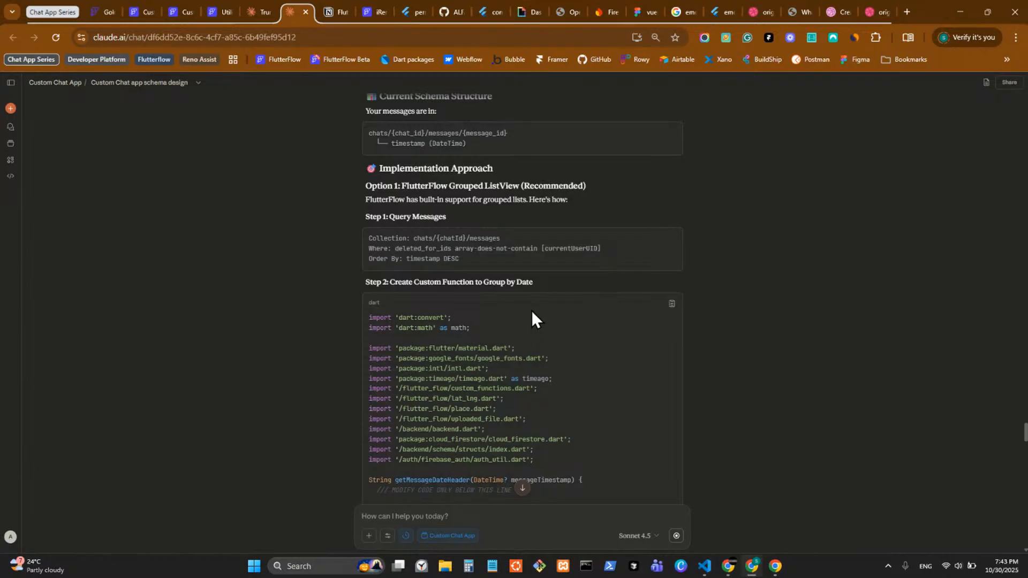
pyautogui.scroll(-2, 532, 311)
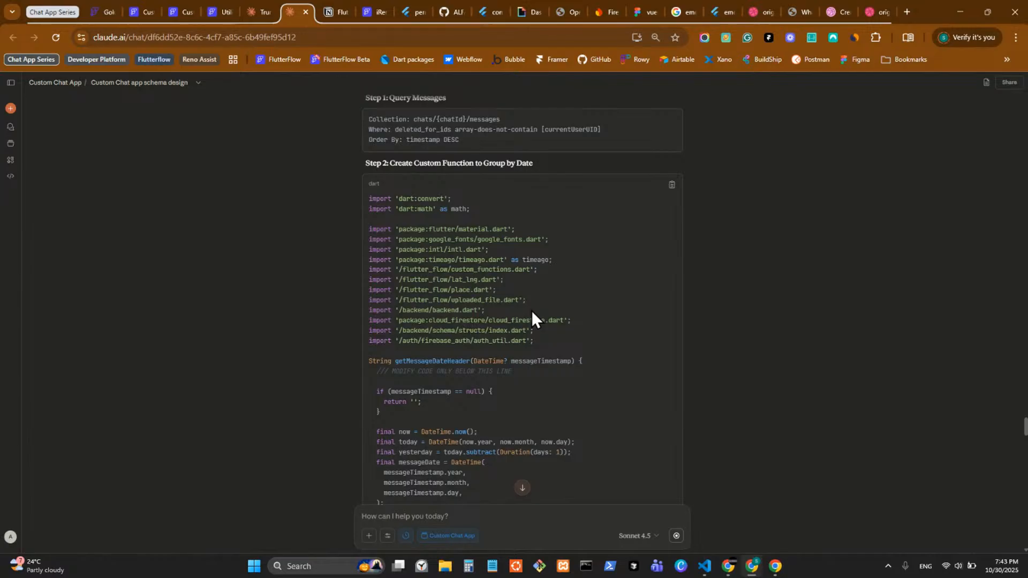
pyautogui.scroll(-1, 532, 312)
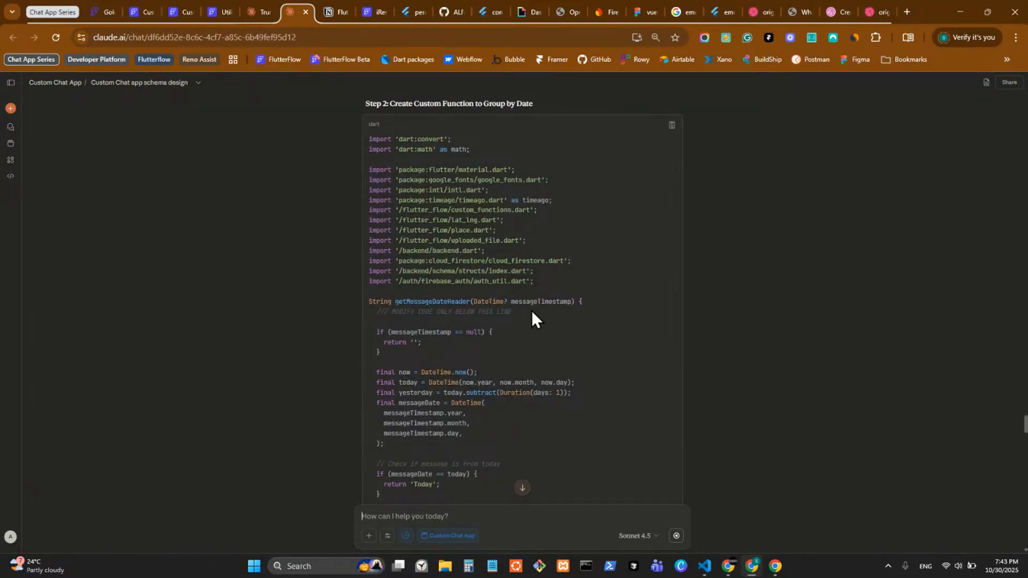
pyautogui.scroll(1, 532, 311)
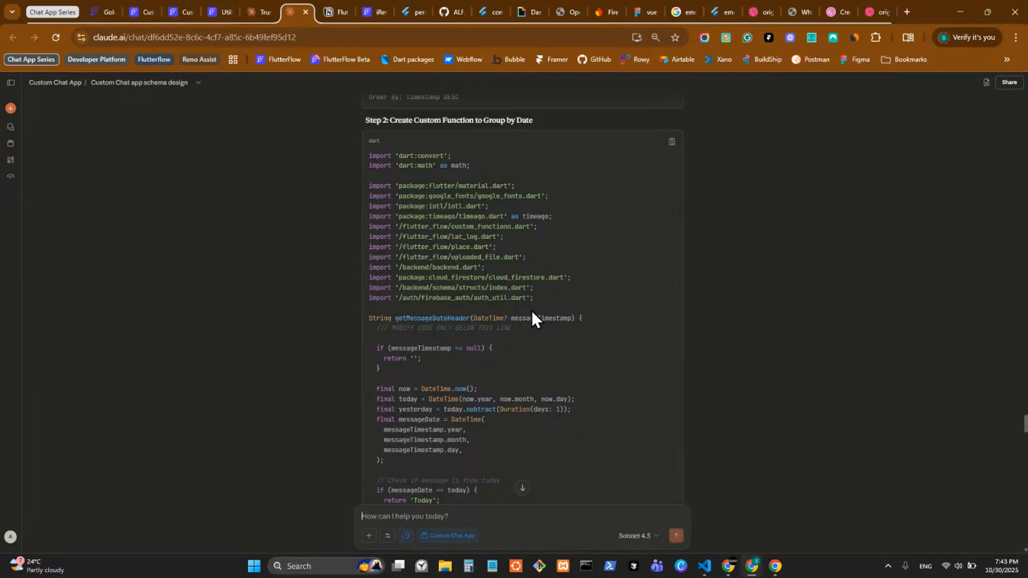
pyautogui.scroll(-8, 531, 312)
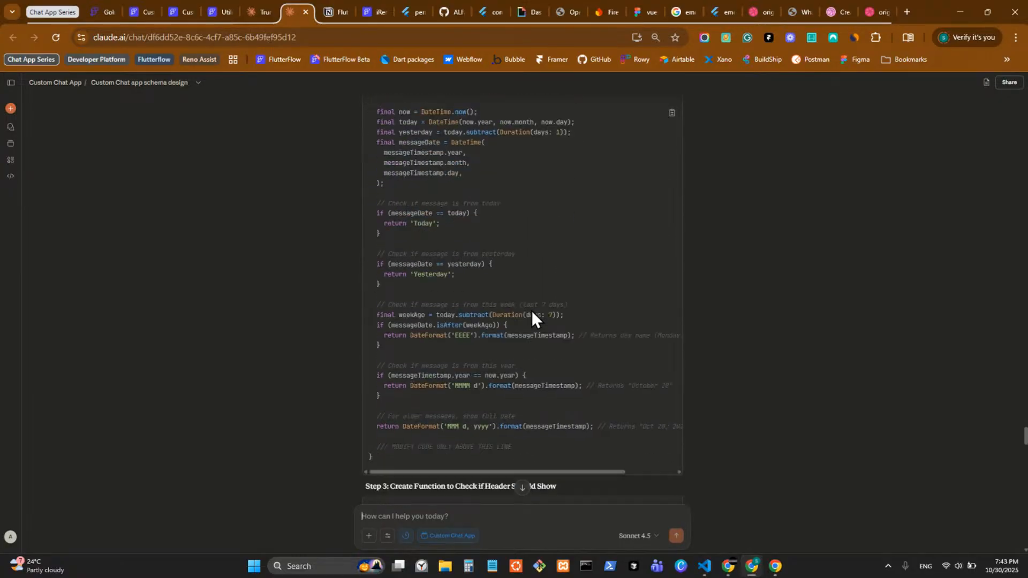
pyautogui.scroll(4, 532, 310)
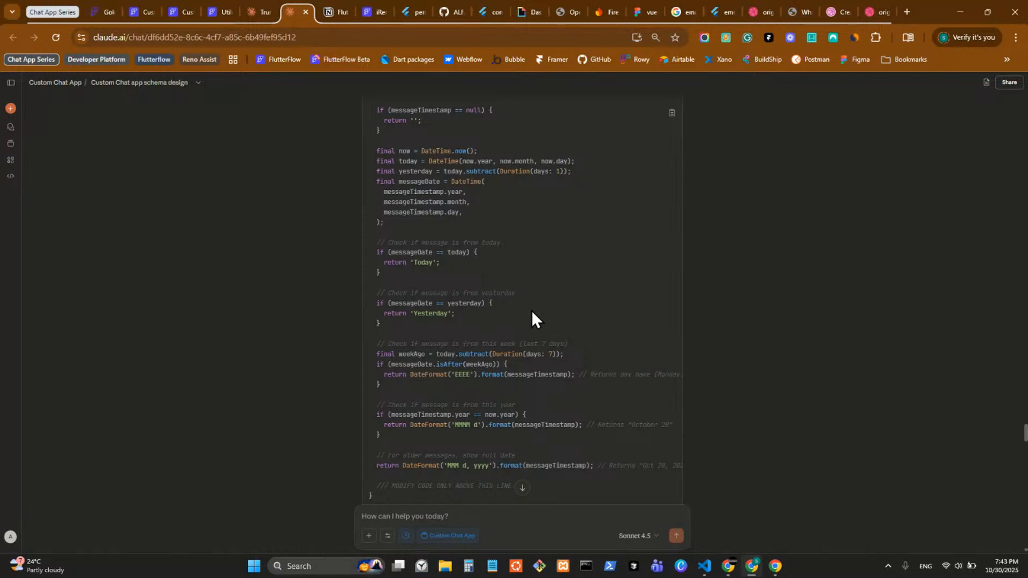
pyautogui.scroll(-1, 532, 311)
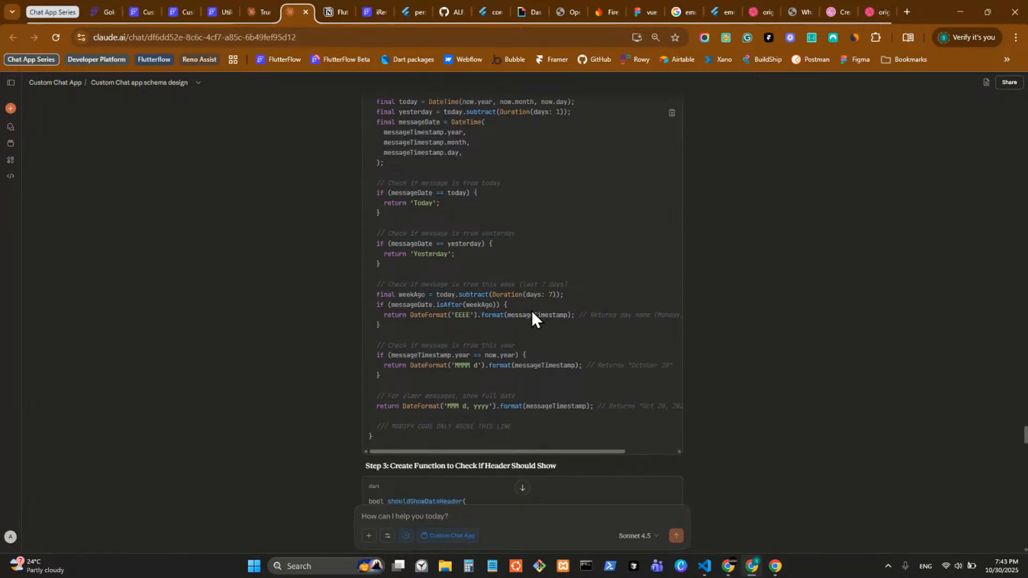
pyautogui.scroll(-5, 531, 311)
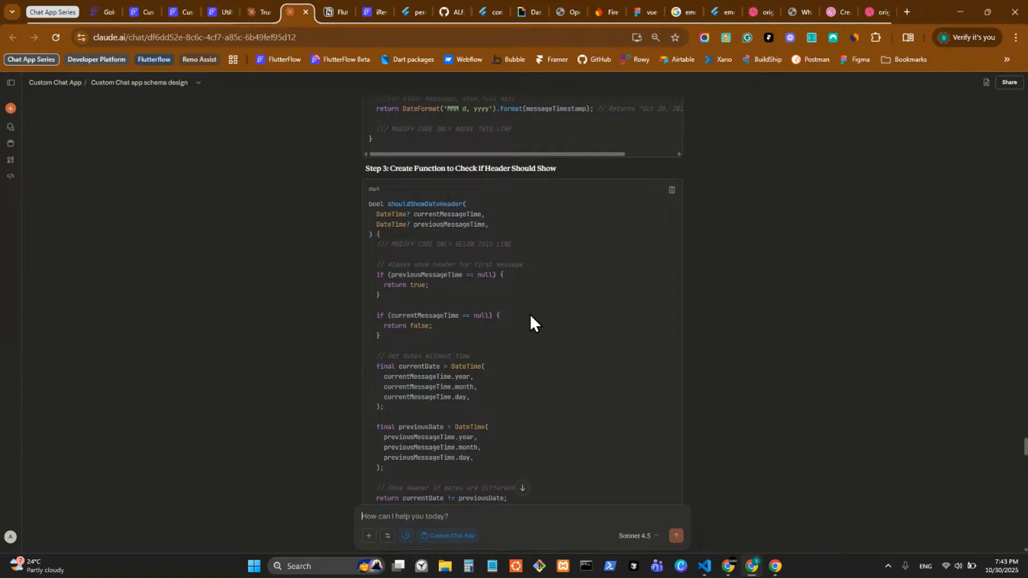
pyautogui.scroll(-4, 530, 316)
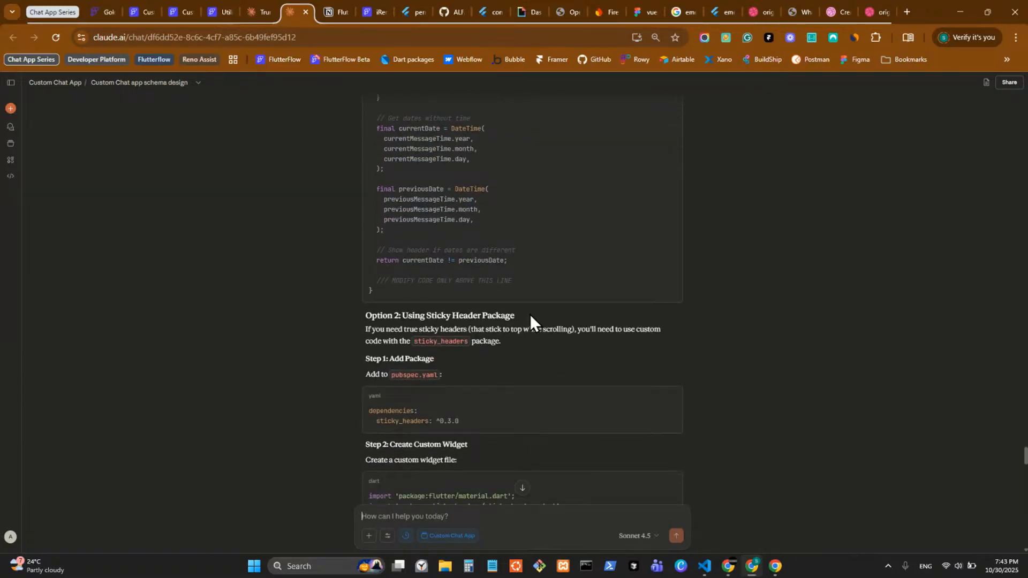
# Step: Read Option 2's custom widget code, the Quick Implementation Checklist and Option 3, then return to FlutterFlow
pyautogui.scroll(-2, 530, 317)
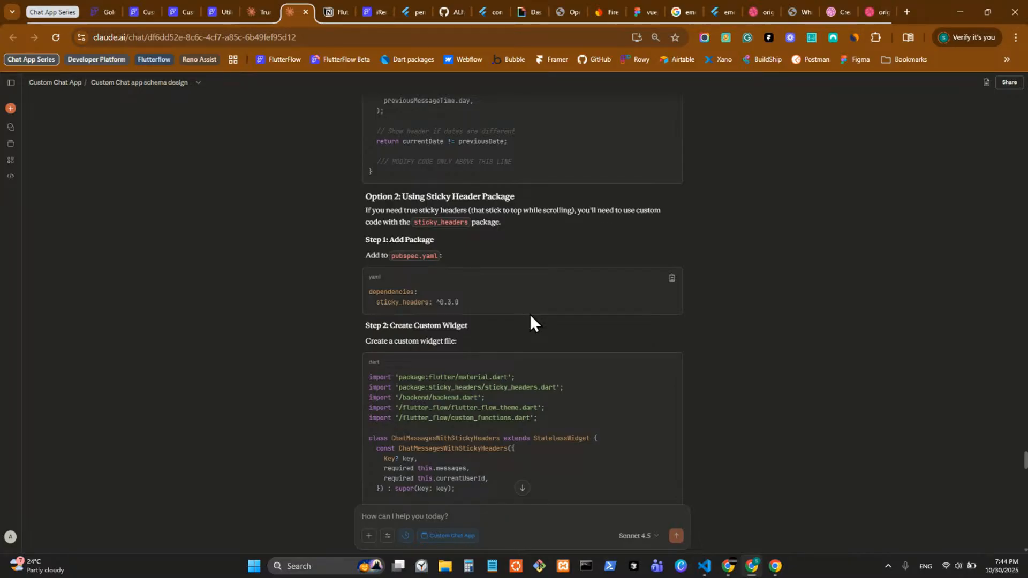
pyautogui.scroll(-4, 530, 320)
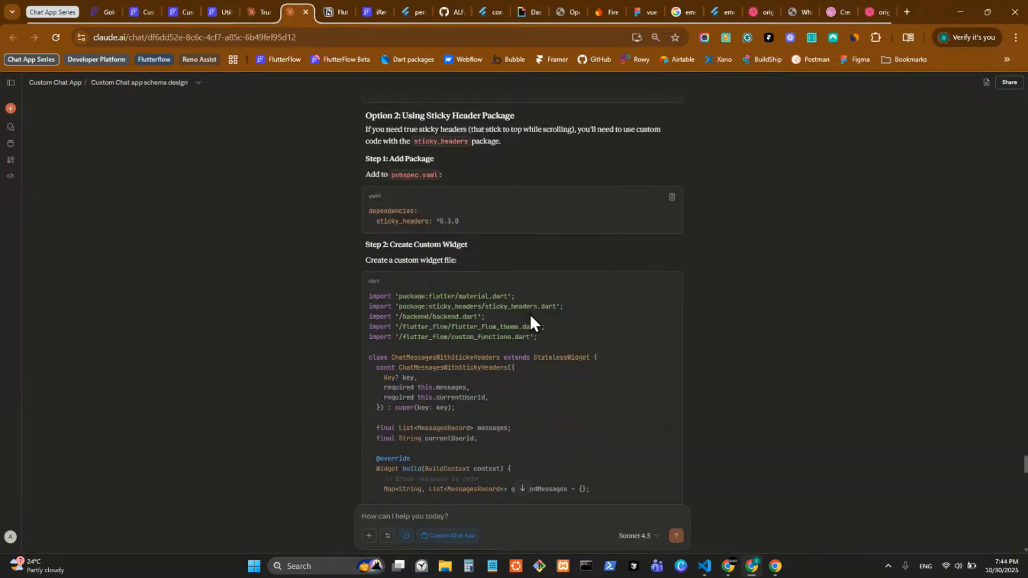
pyautogui.scroll(-4, 529, 313)
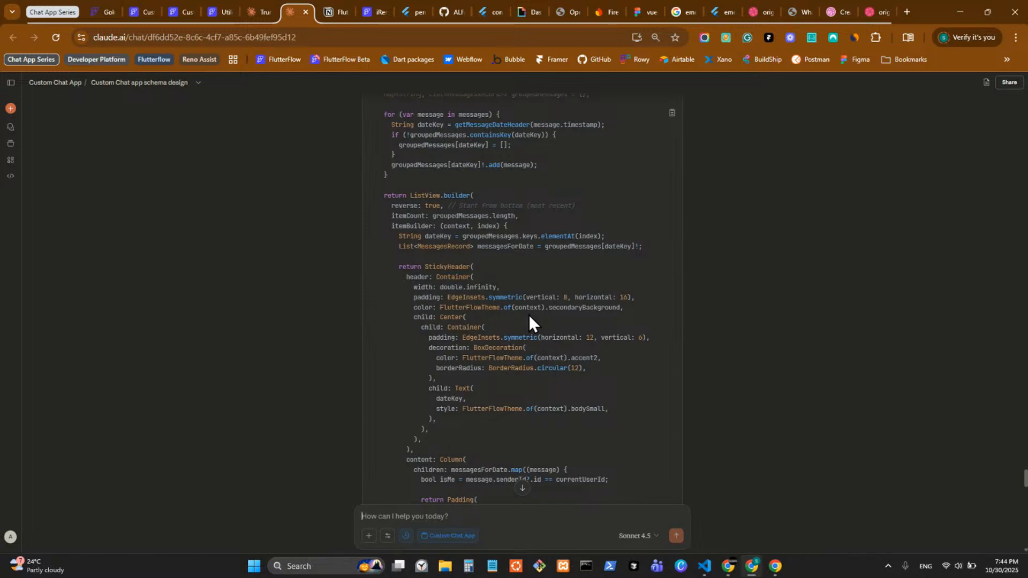
pyautogui.scroll(3, 529, 315)
pyautogui.scroll(-10, 530, 315)
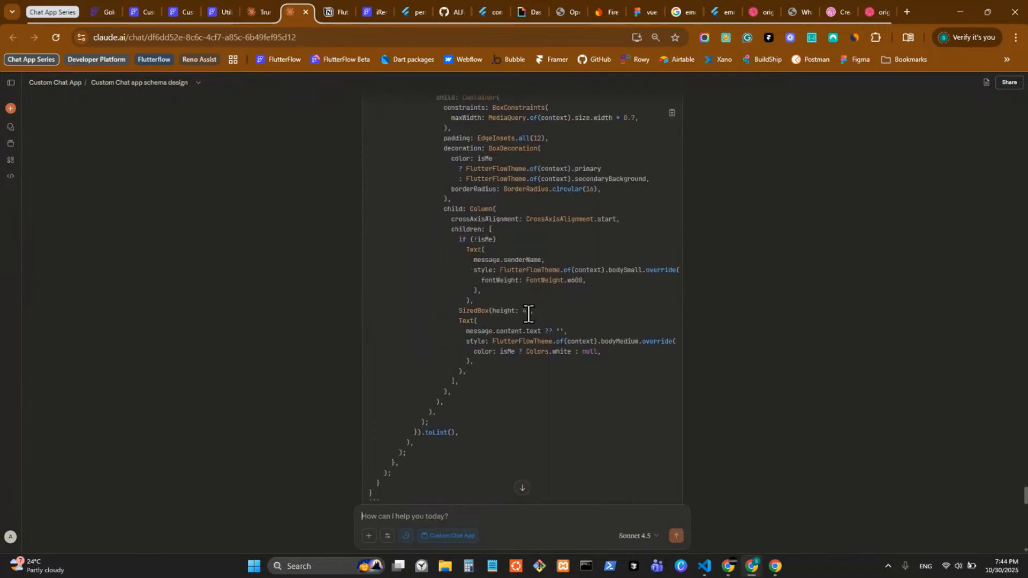
pyautogui.scroll(-18, 529, 315)
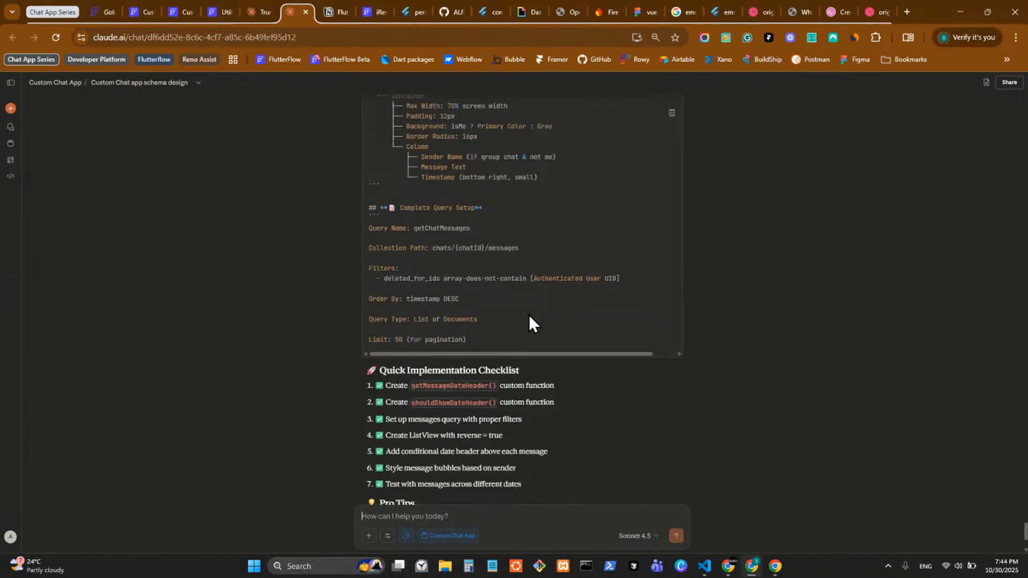
pyautogui.scroll(-3, 529, 321)
pyautogui.scroll(5, 535, 321)
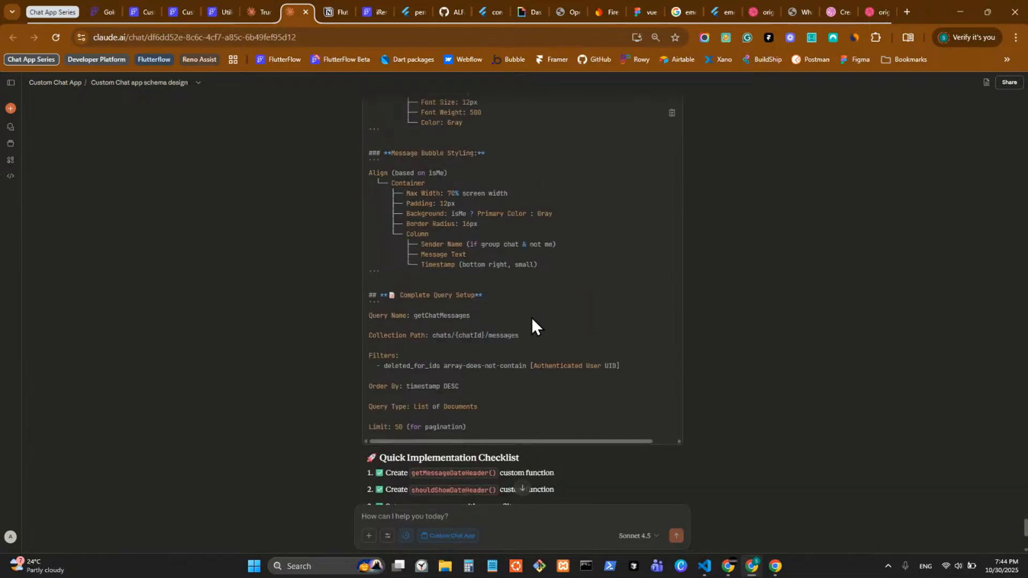
pyautogui.scroll(8, 514, 375)
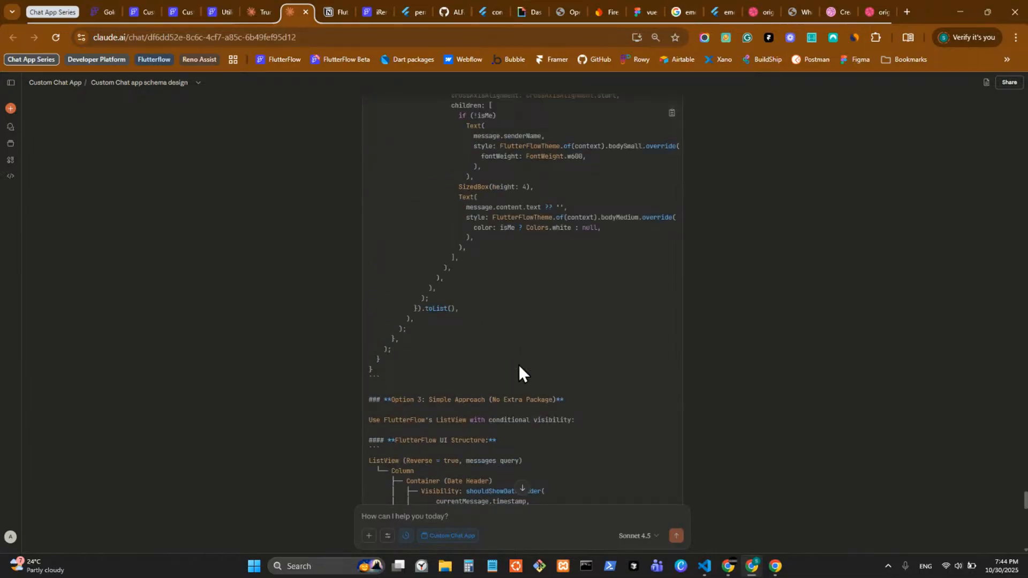
pyautogui.scroll(10, 519, 366)
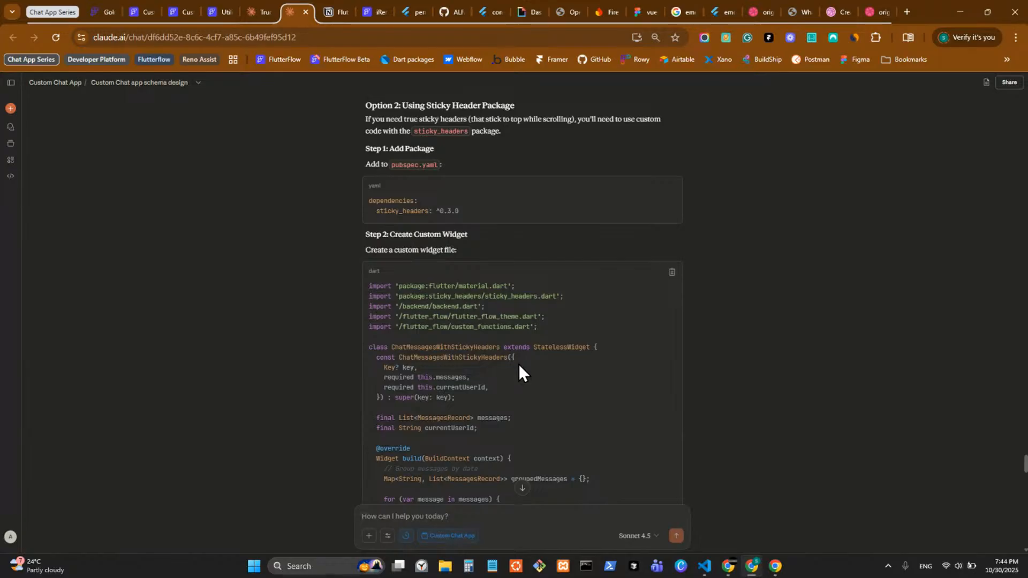
pyautogui.scroll(-9, 378, 277)
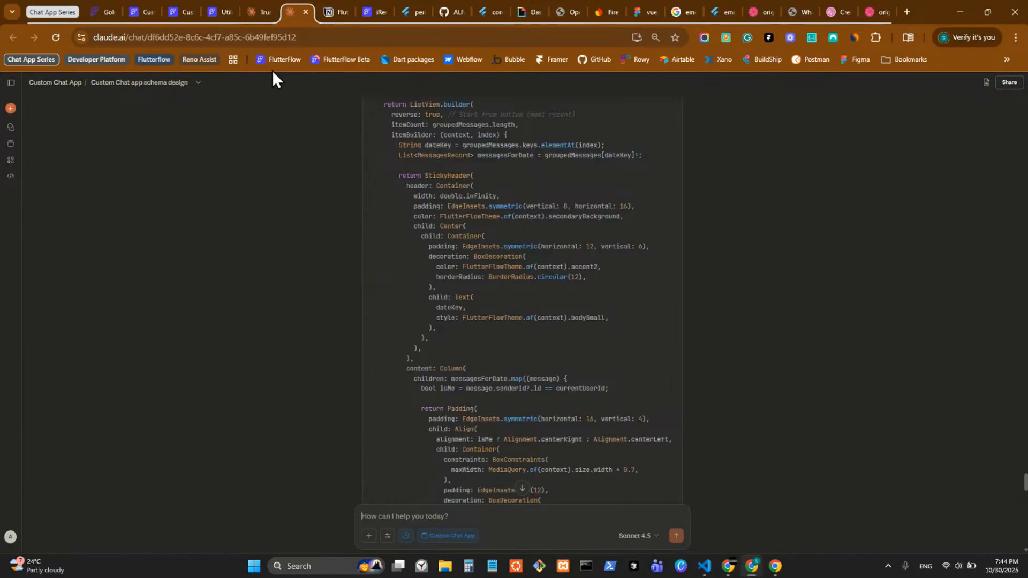
pyautogui.click(214, 13)
# Step: Bring up the Custom Chat App's chat_view_main component with messages inside a StickyHeader under Today
pyautogui.click(170, 16)
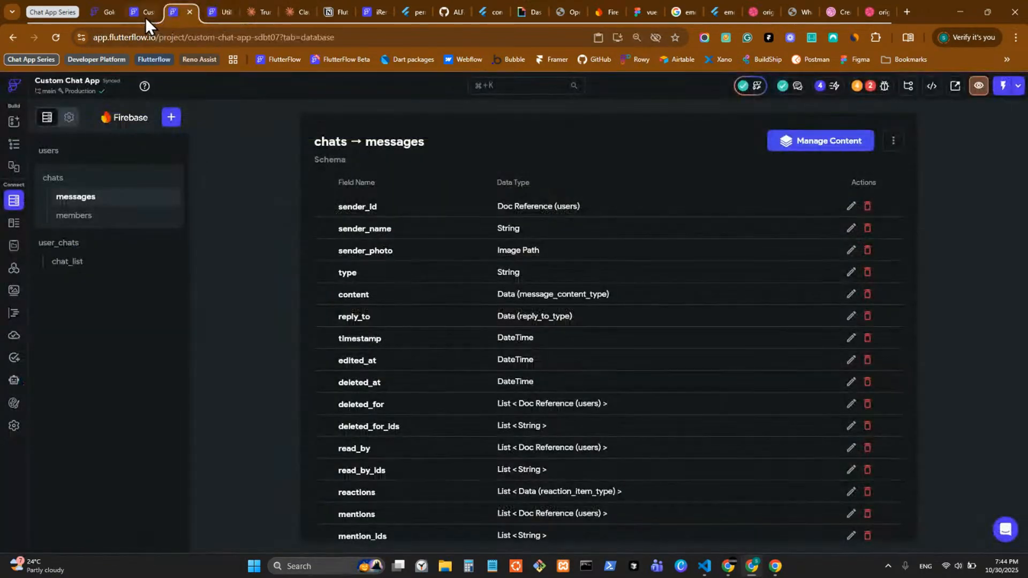
pyautogui.click(146, 17)
pyautogui.click(174, 13)
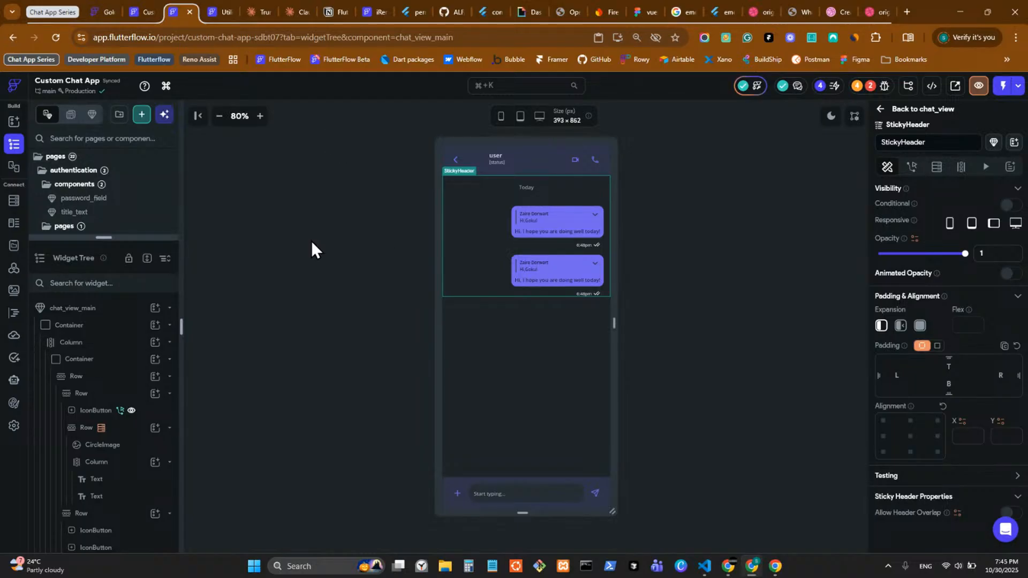
# Step: View chat_view_main's generated code, then open the other Custom Chat project's chats page
pyautogui.click(806, 137)
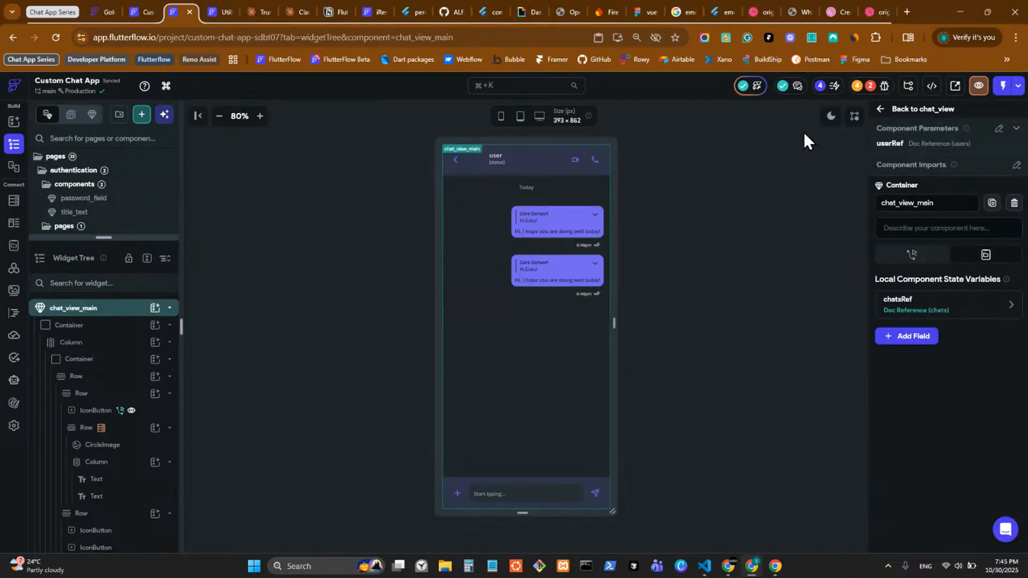
pyautogui.click(932, 86)
pyautogui.click(854, 140)
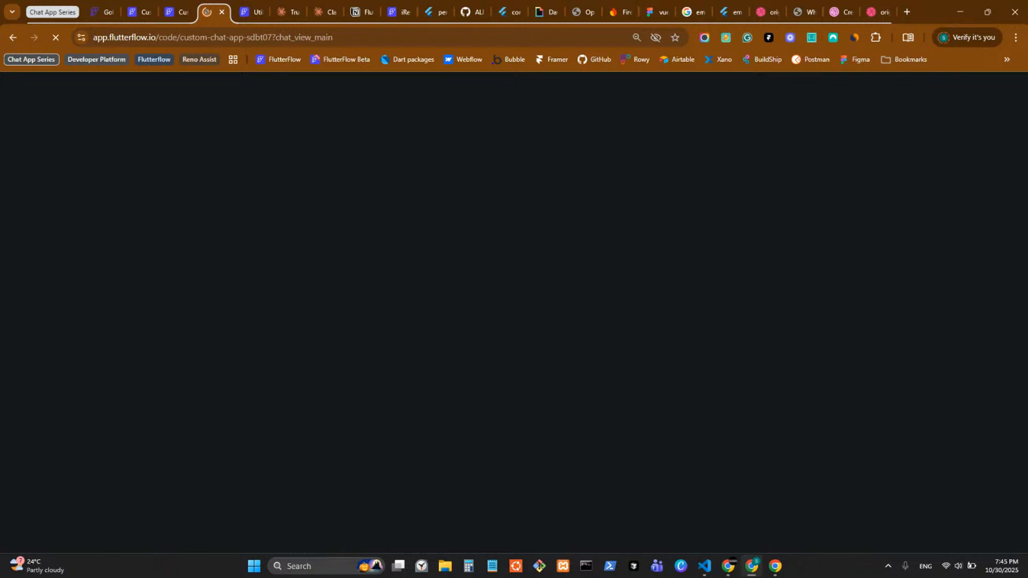
pyautogui.hotkey('ctrl', 'pageup')
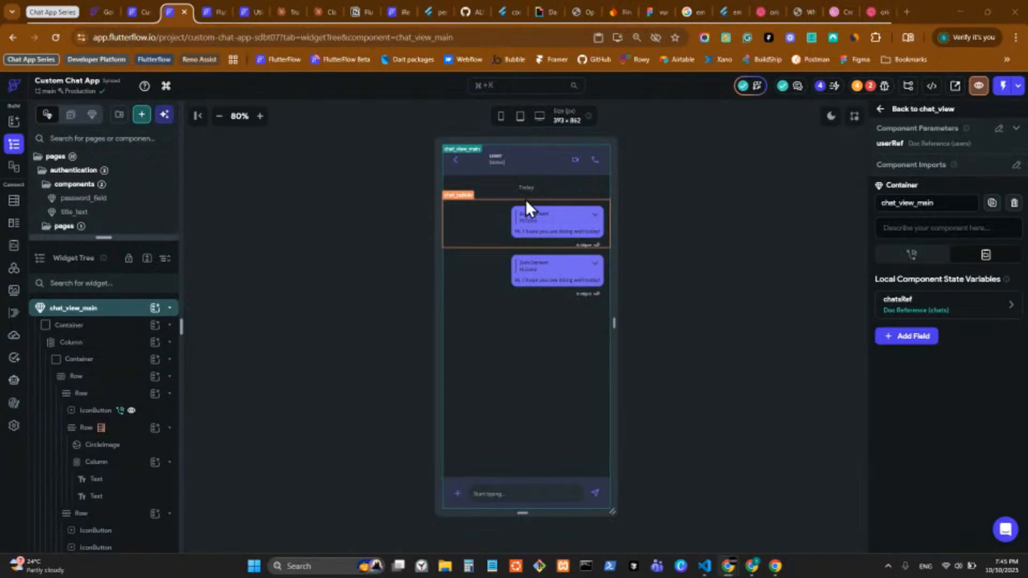
pyautogui.click(142, 14)
pyautogui.click(13, 144)
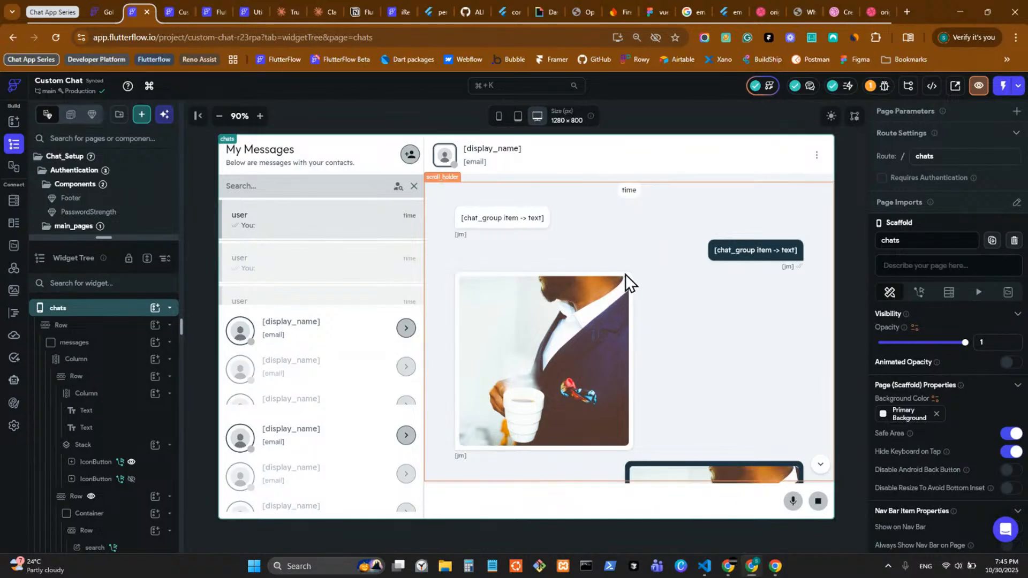
# Step: Scroll the chats page, return to chat_view_main in Custom Chat App, and enlarge the pages list
pyautogui.scroll(-8, 623, 272)
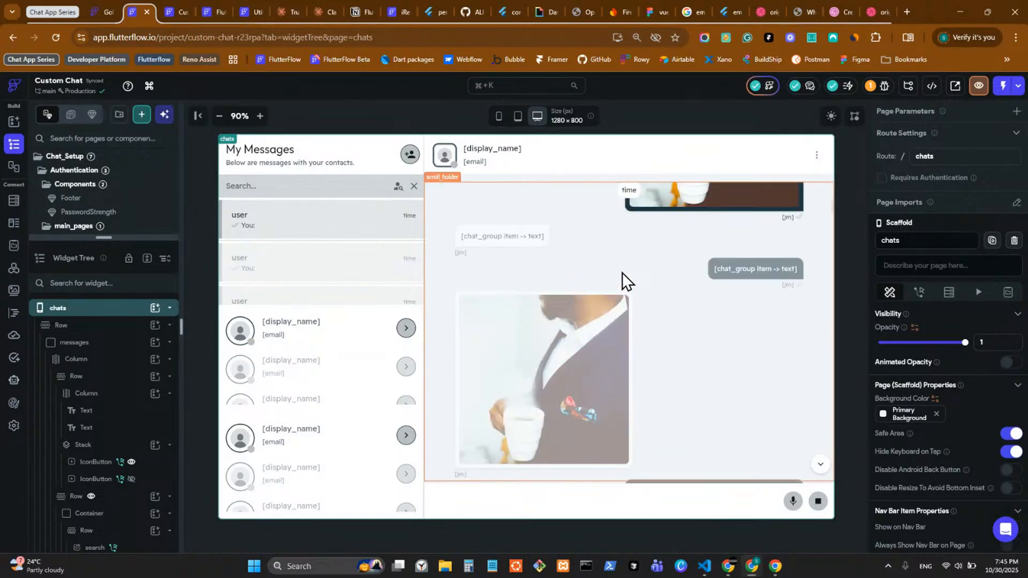
pyautogui.scroll(-5, 623, 272)
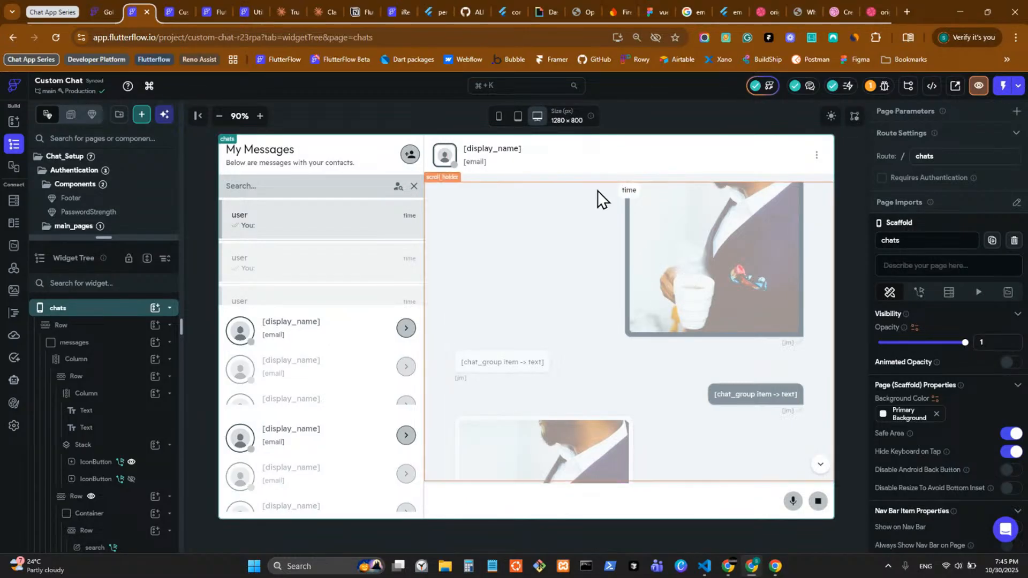
pyautogui.scroll(-8, 571, 251)
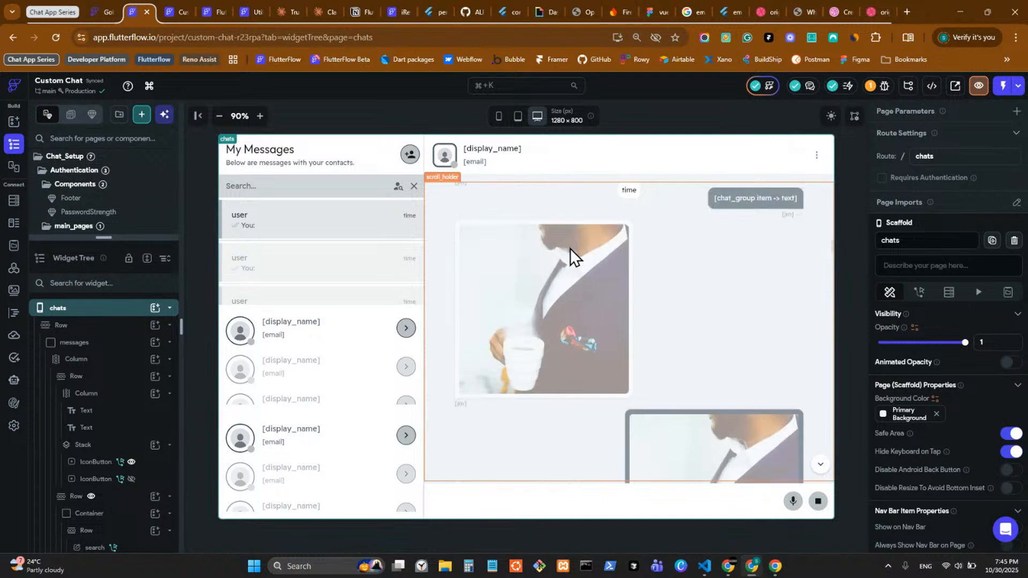
pyautogui.scroll(-3, 571, 247)
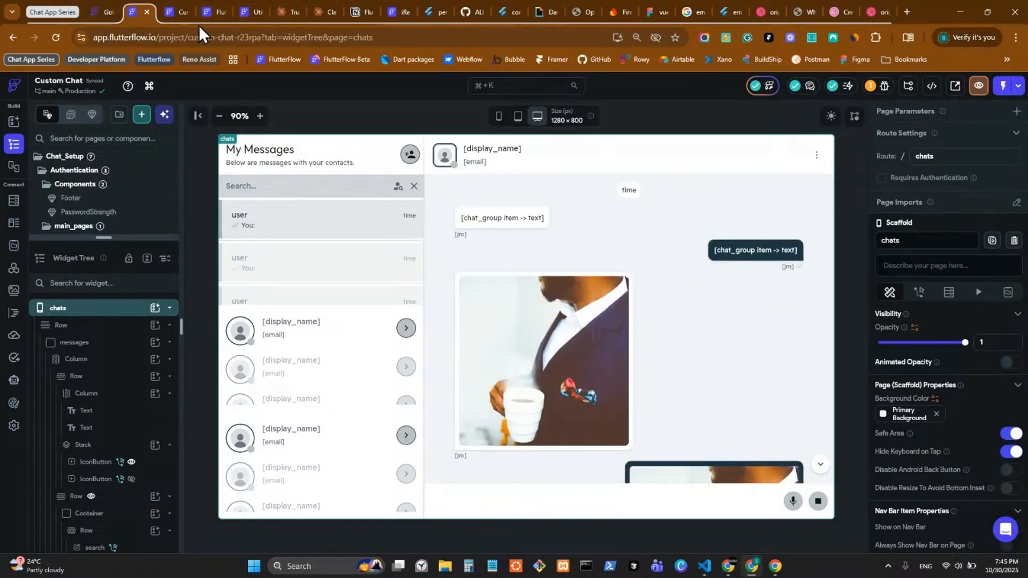
pyautogui.click(165, 11)
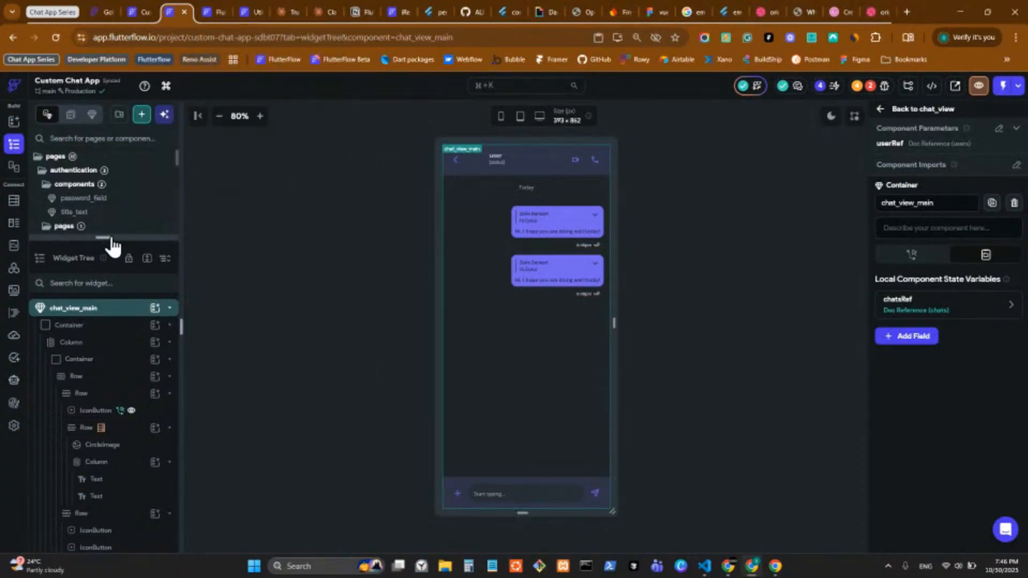
pyautogui.moveTo(114, 238); pyautogui.dragTo(115, 413)
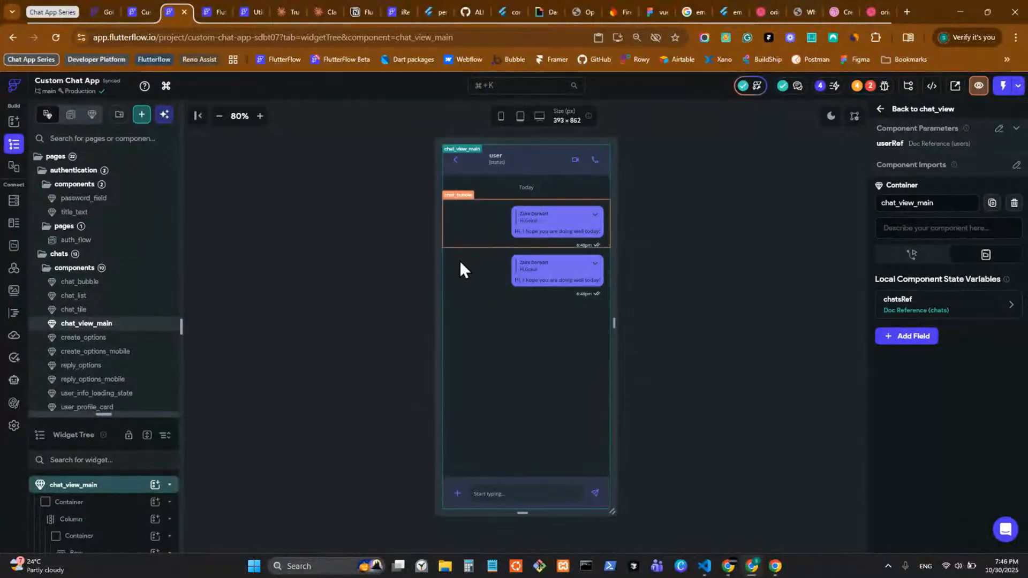